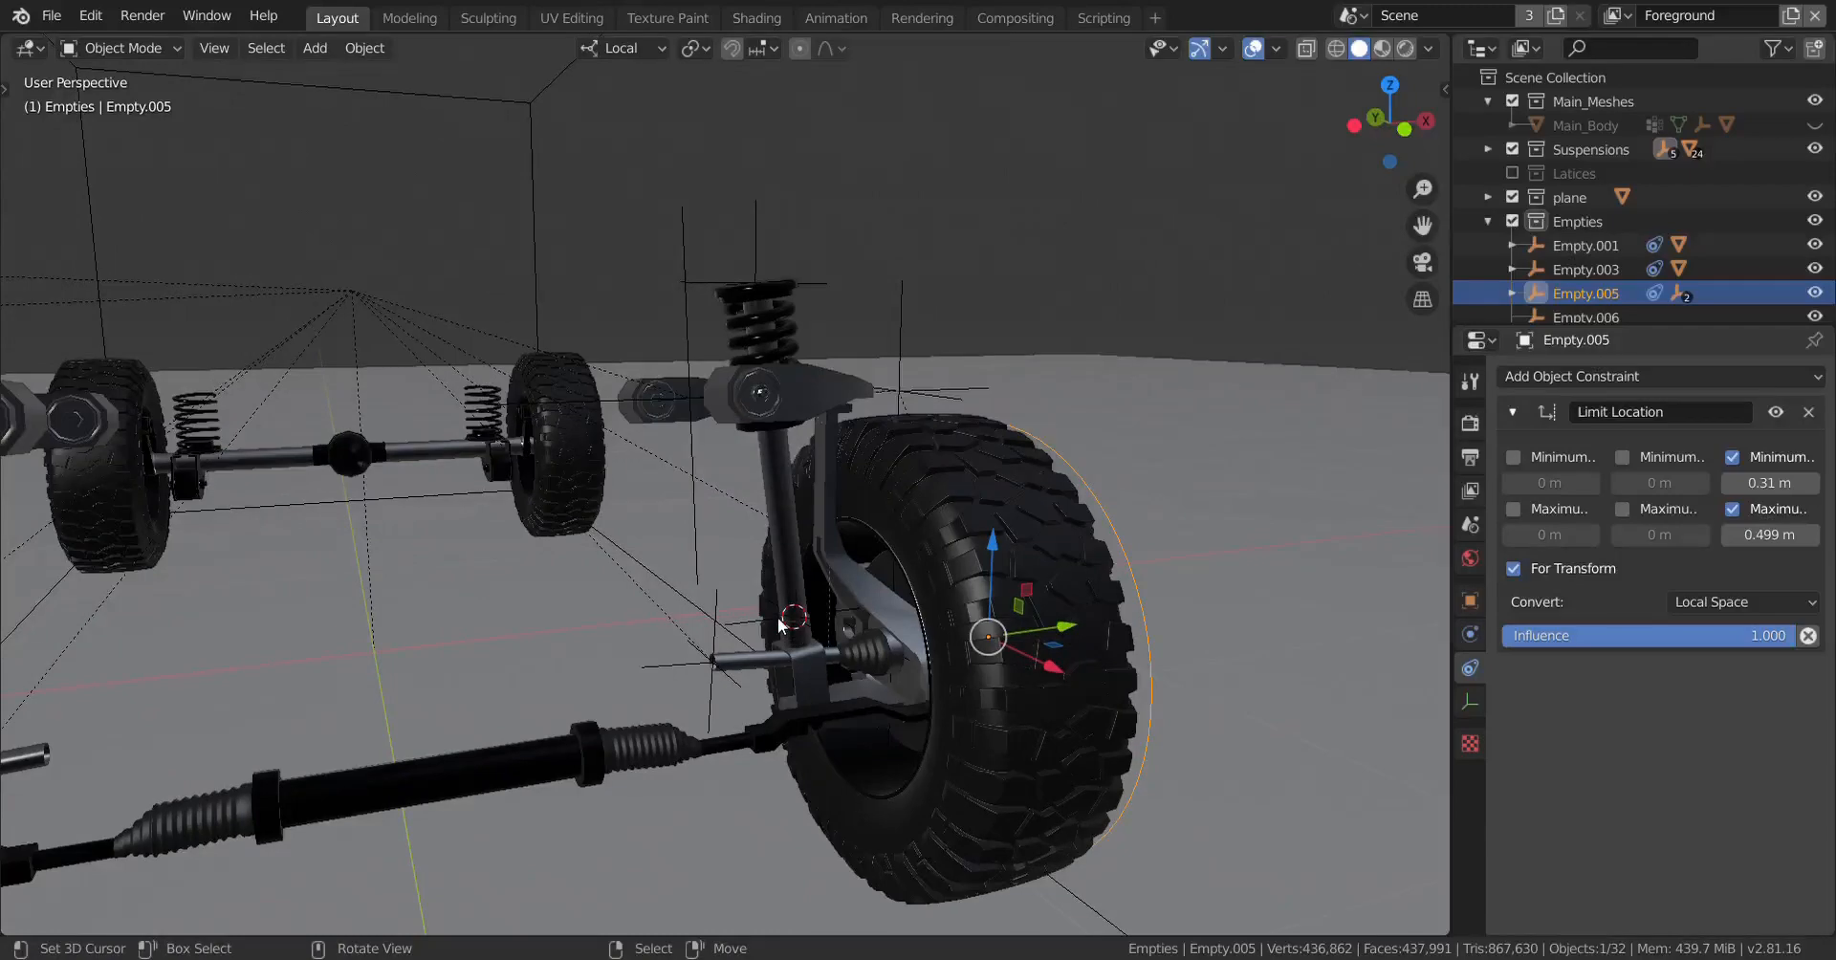
Step: Preview the suspension's travel by temporarily moving the front wheel's empty up and down along its local Z axis
scroll(778, 618, "up", 4)
scroll(746, 615, "down", 5)
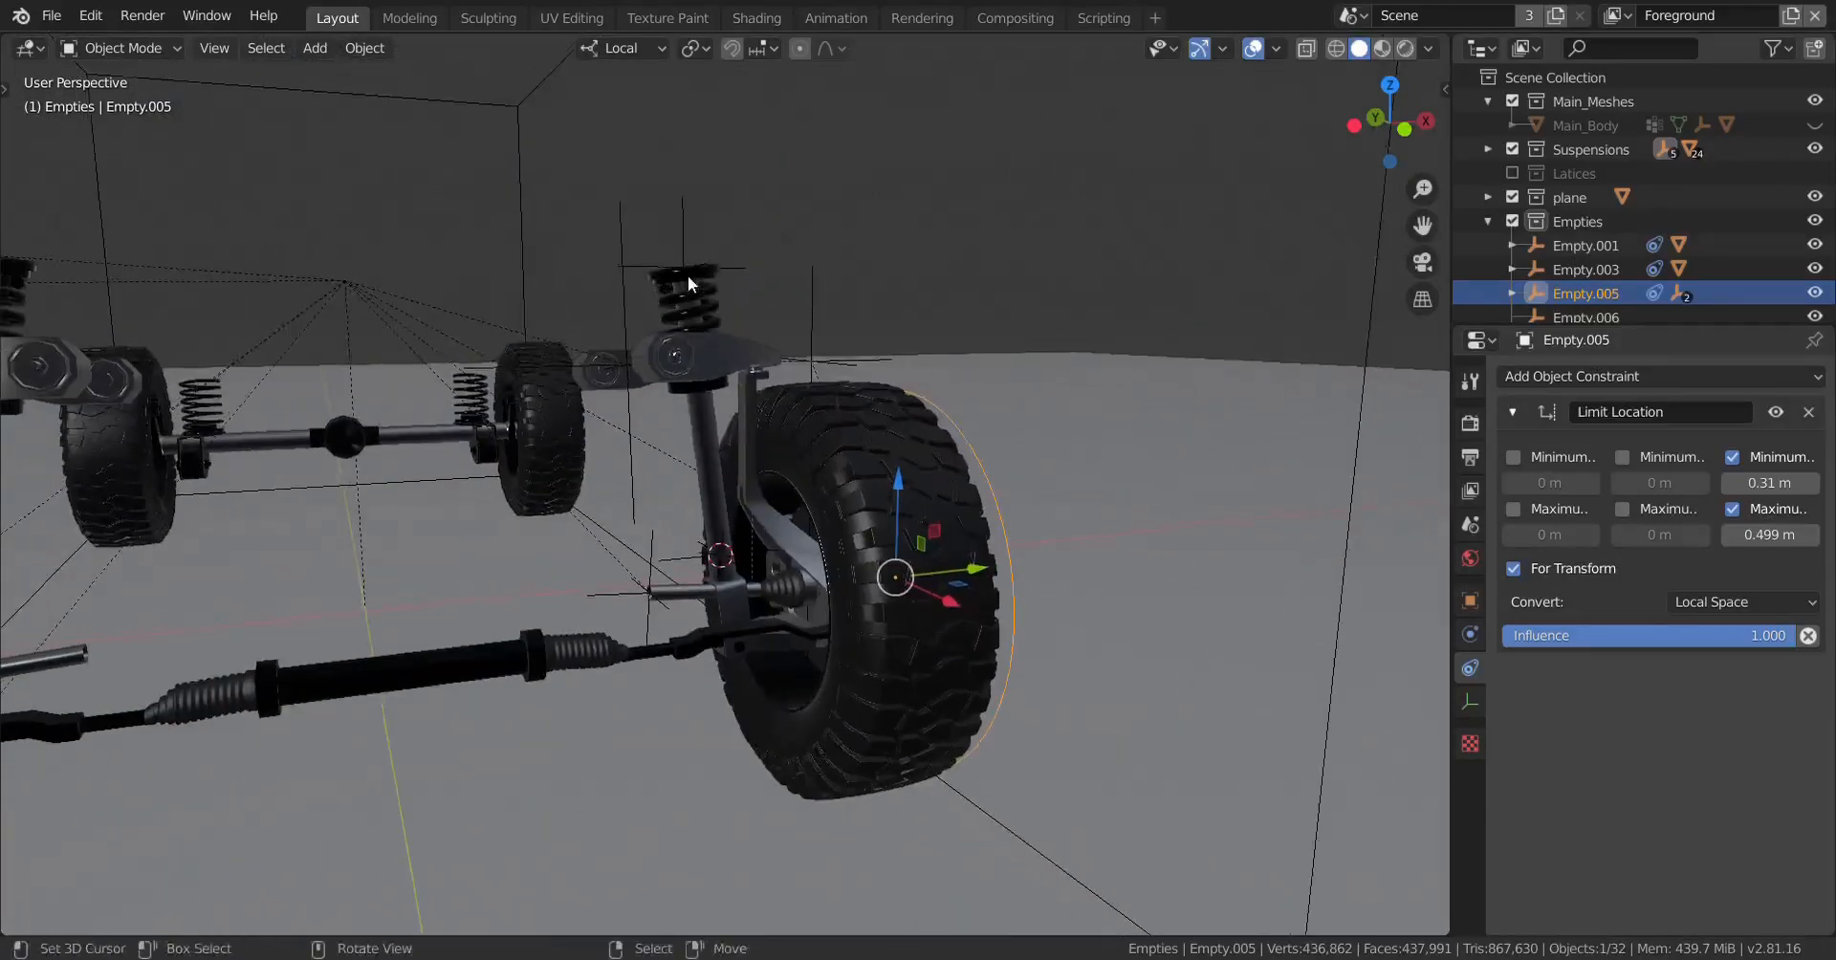
scroll(673, 212, "up", 2)
scroll(1014, 540, "down", 3)
scroll(983, 518, "up", 2)
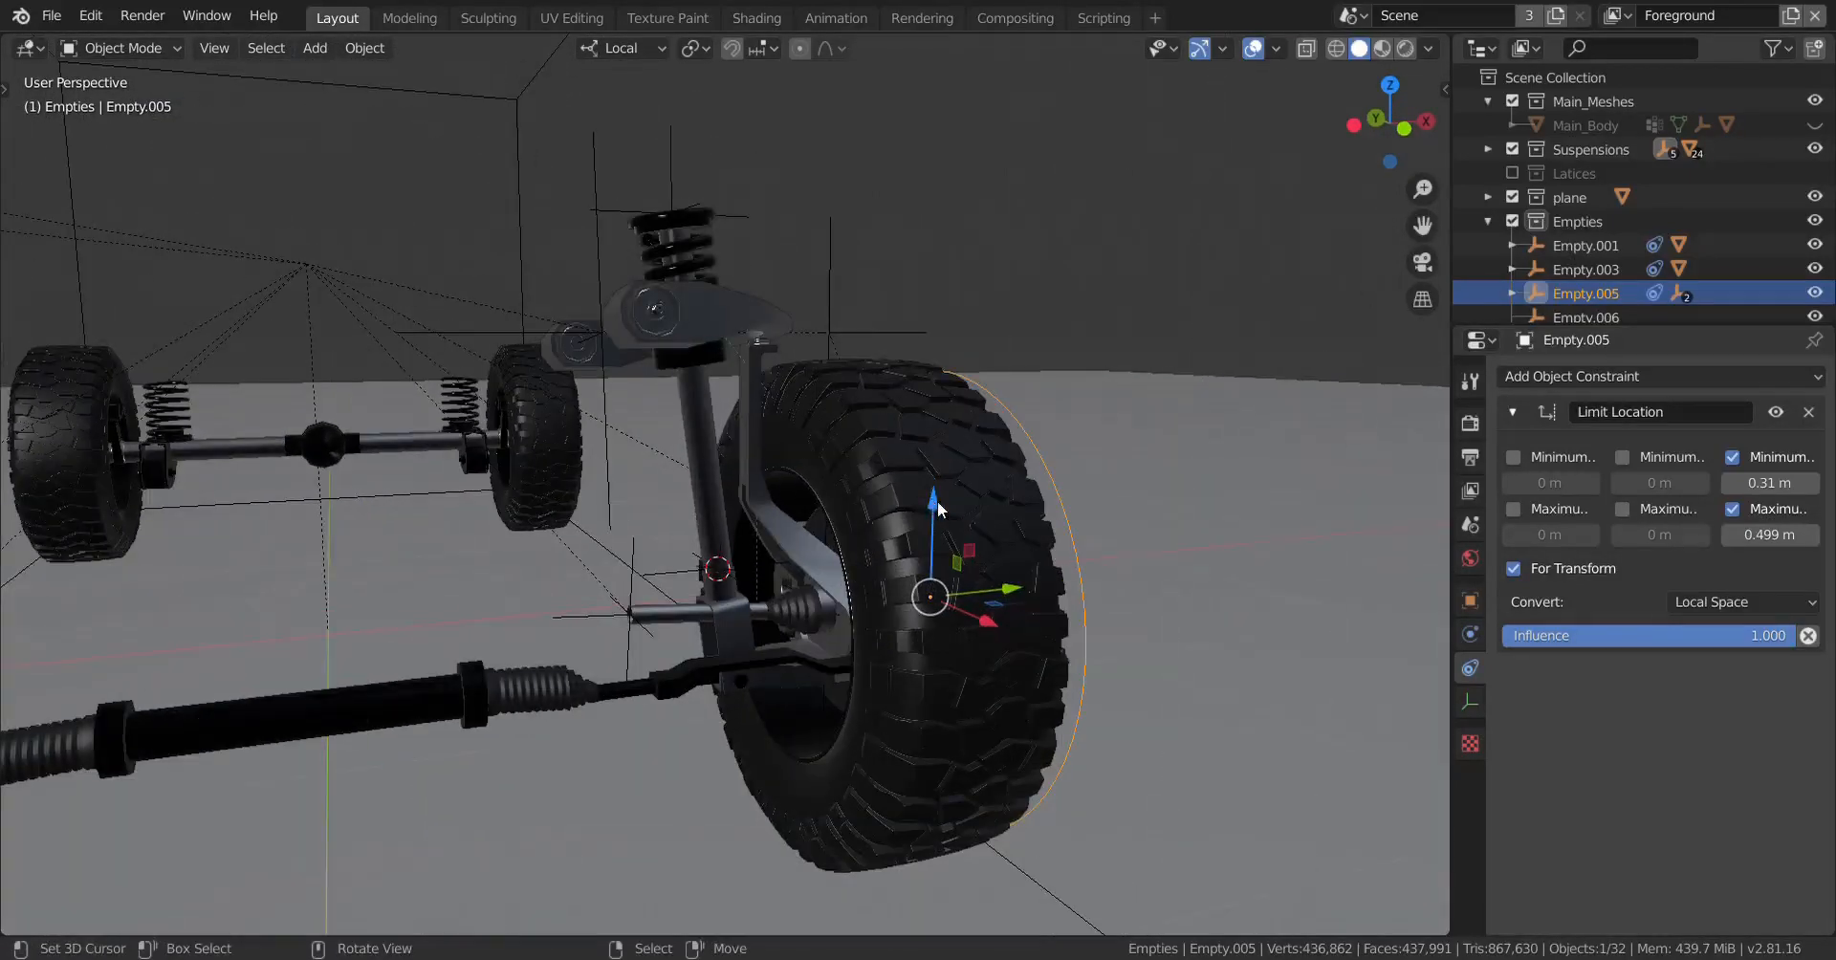
key("g")
key("z")
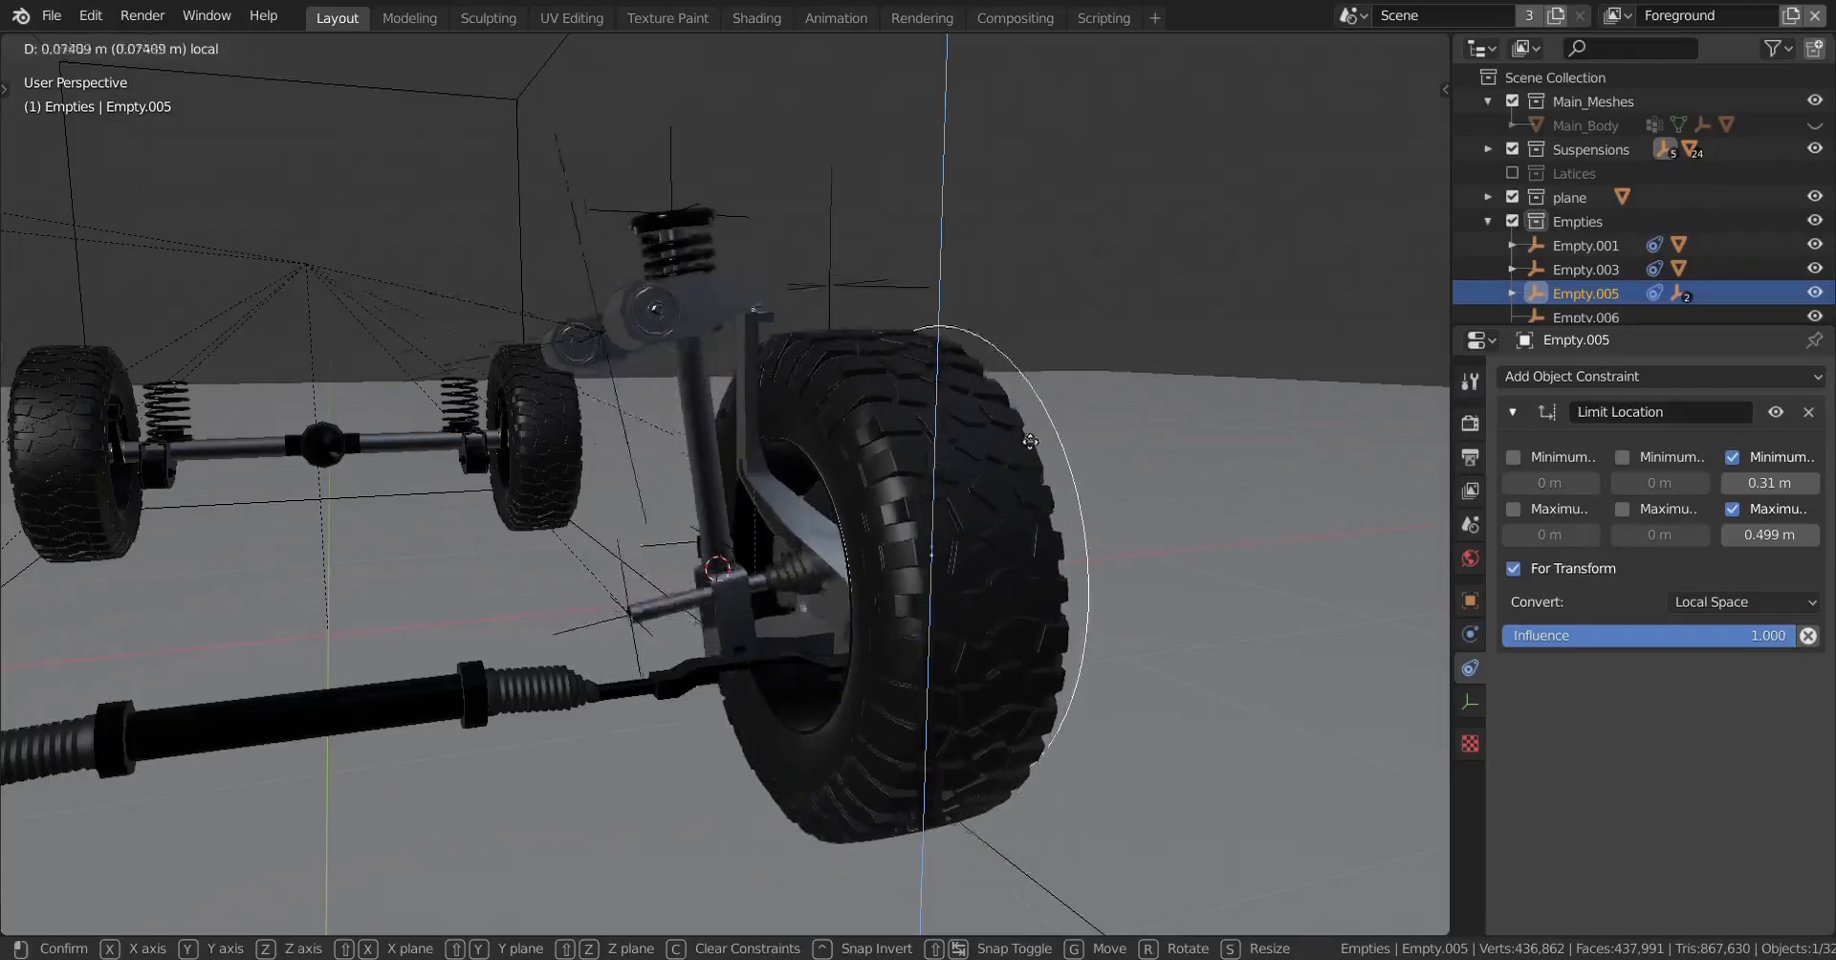
right_click(1022, 428)
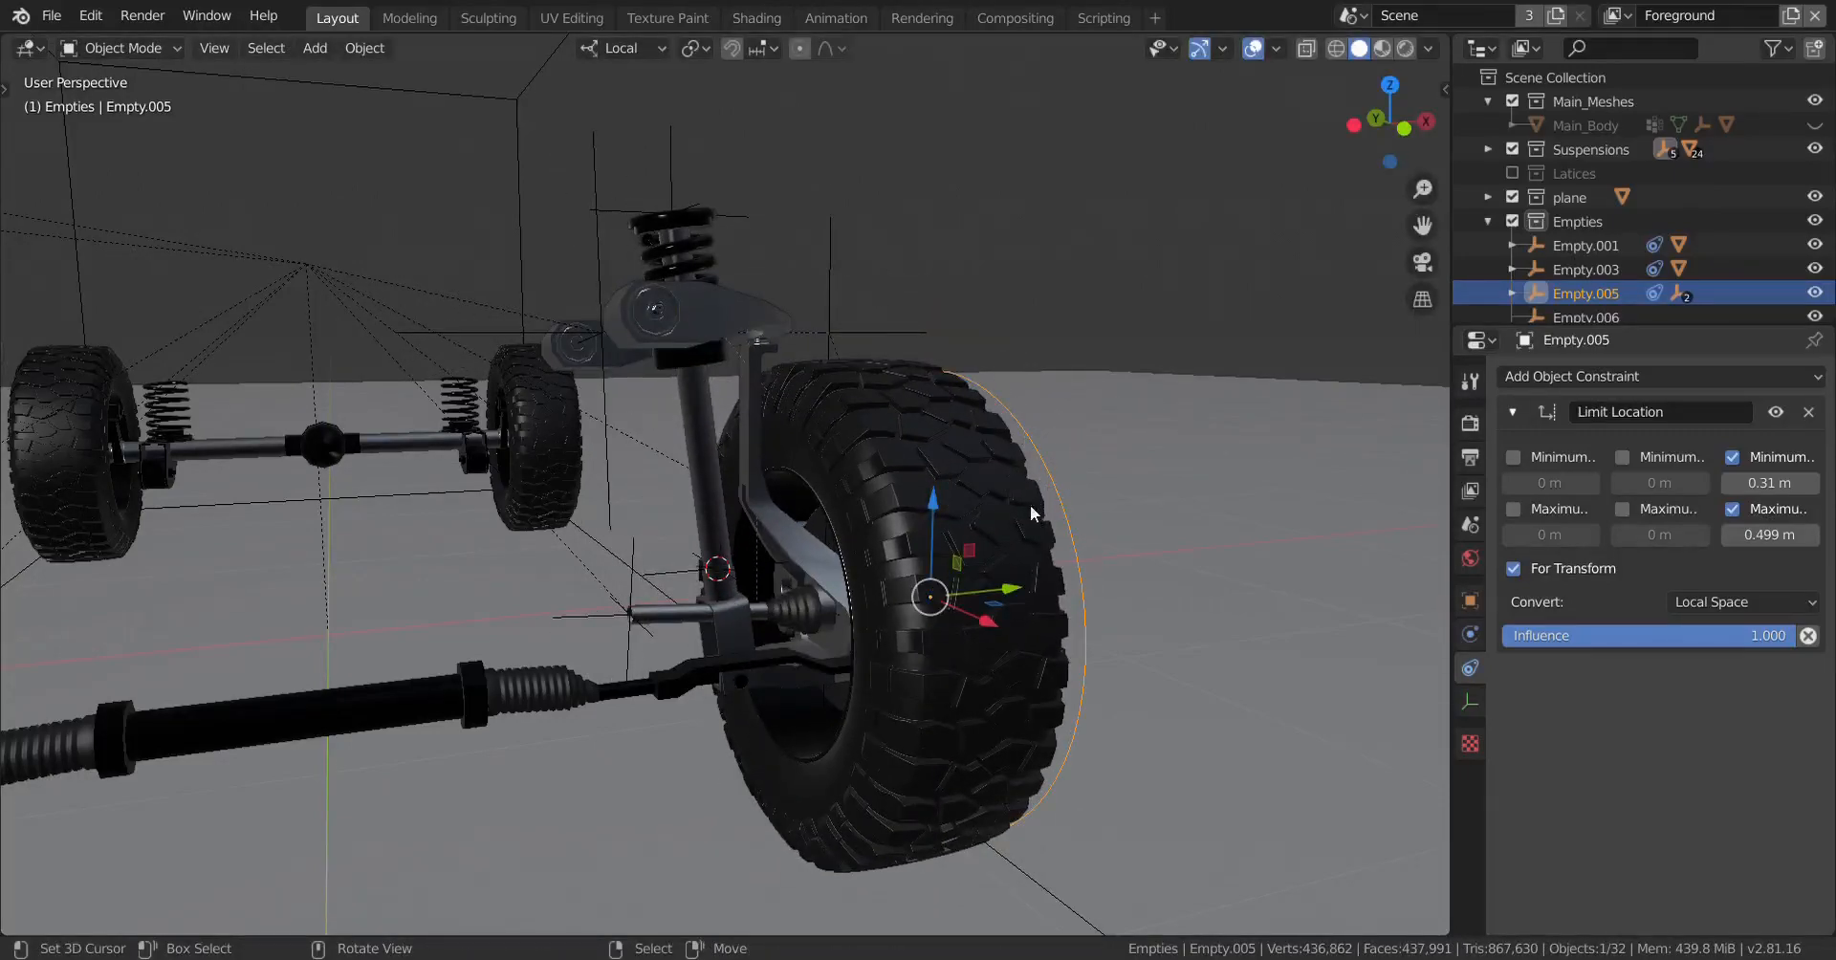
key("g")
key("z")
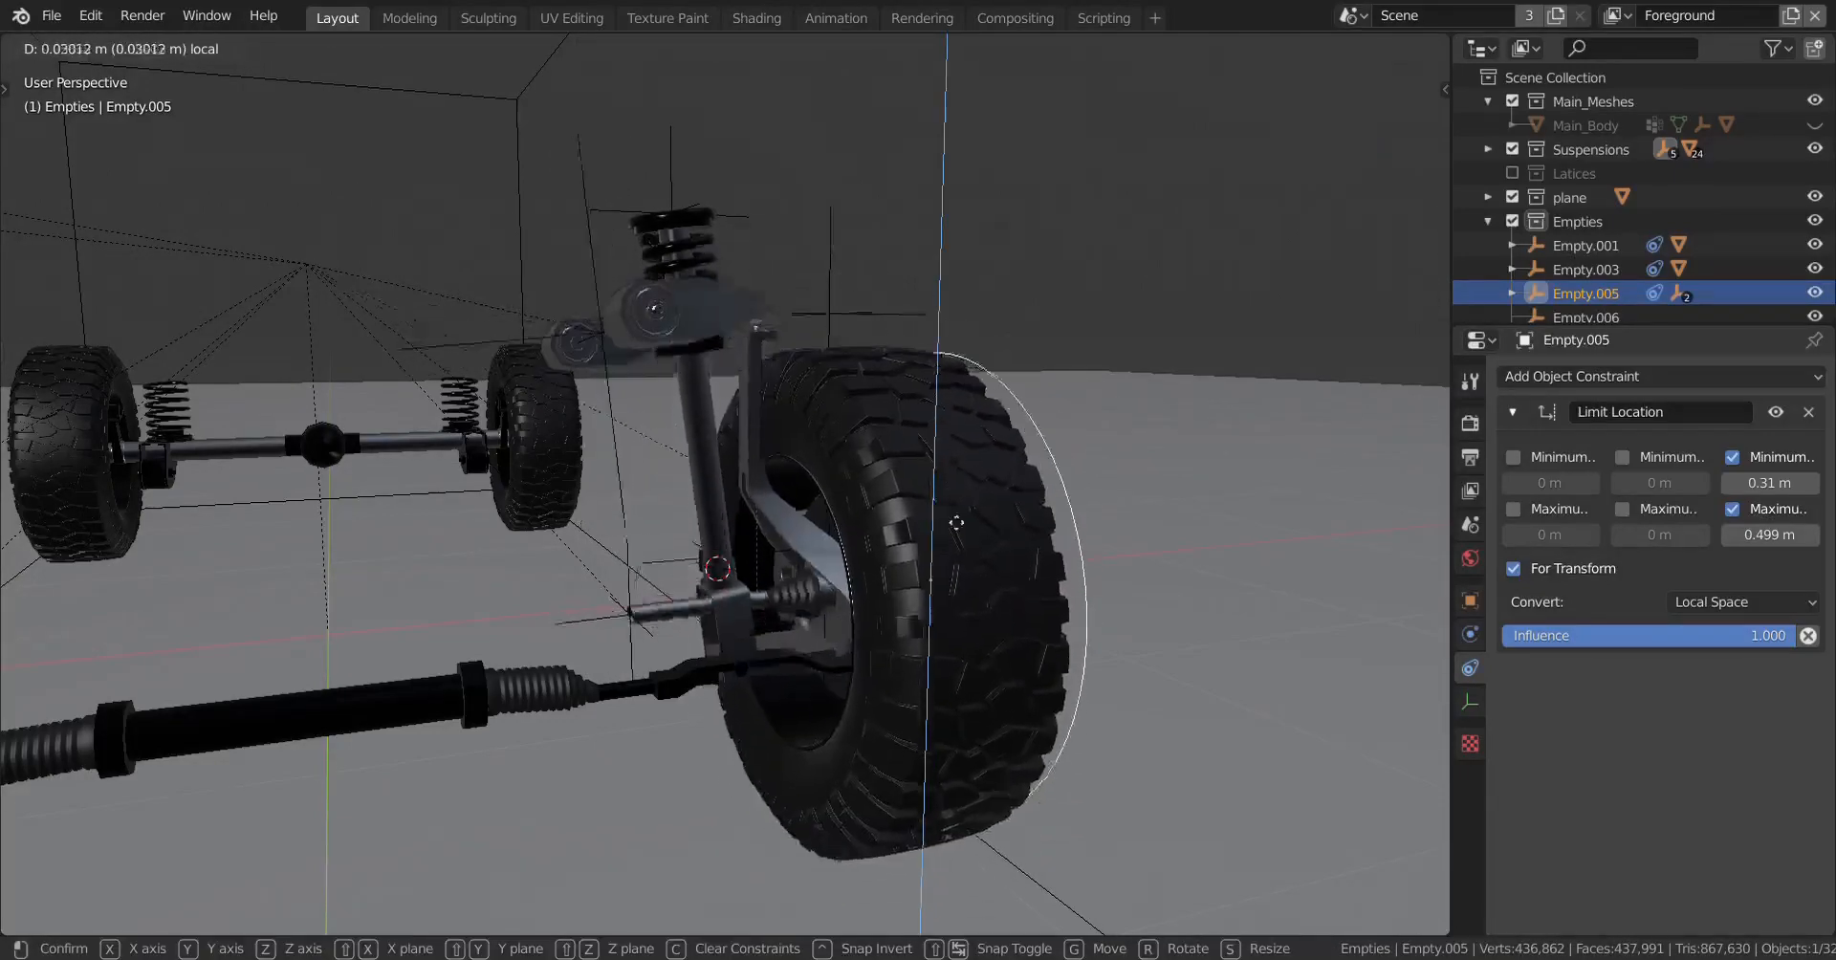
right_click(925, 577)
Step: Separate the tie rod, bent arm and end joint beside the selected wheel from the steering rack mesh into their own object
scroll(714, 633, "down", 3)
middle_click_drag(818, 565, 905, 616, "shift")
scroll(886, 548, "up", 2)
scroll(878, 578, "up", 2)
scroll(905, 616, "up", 2)
middle_click_drag(887, 511, 947, 387, "shift")
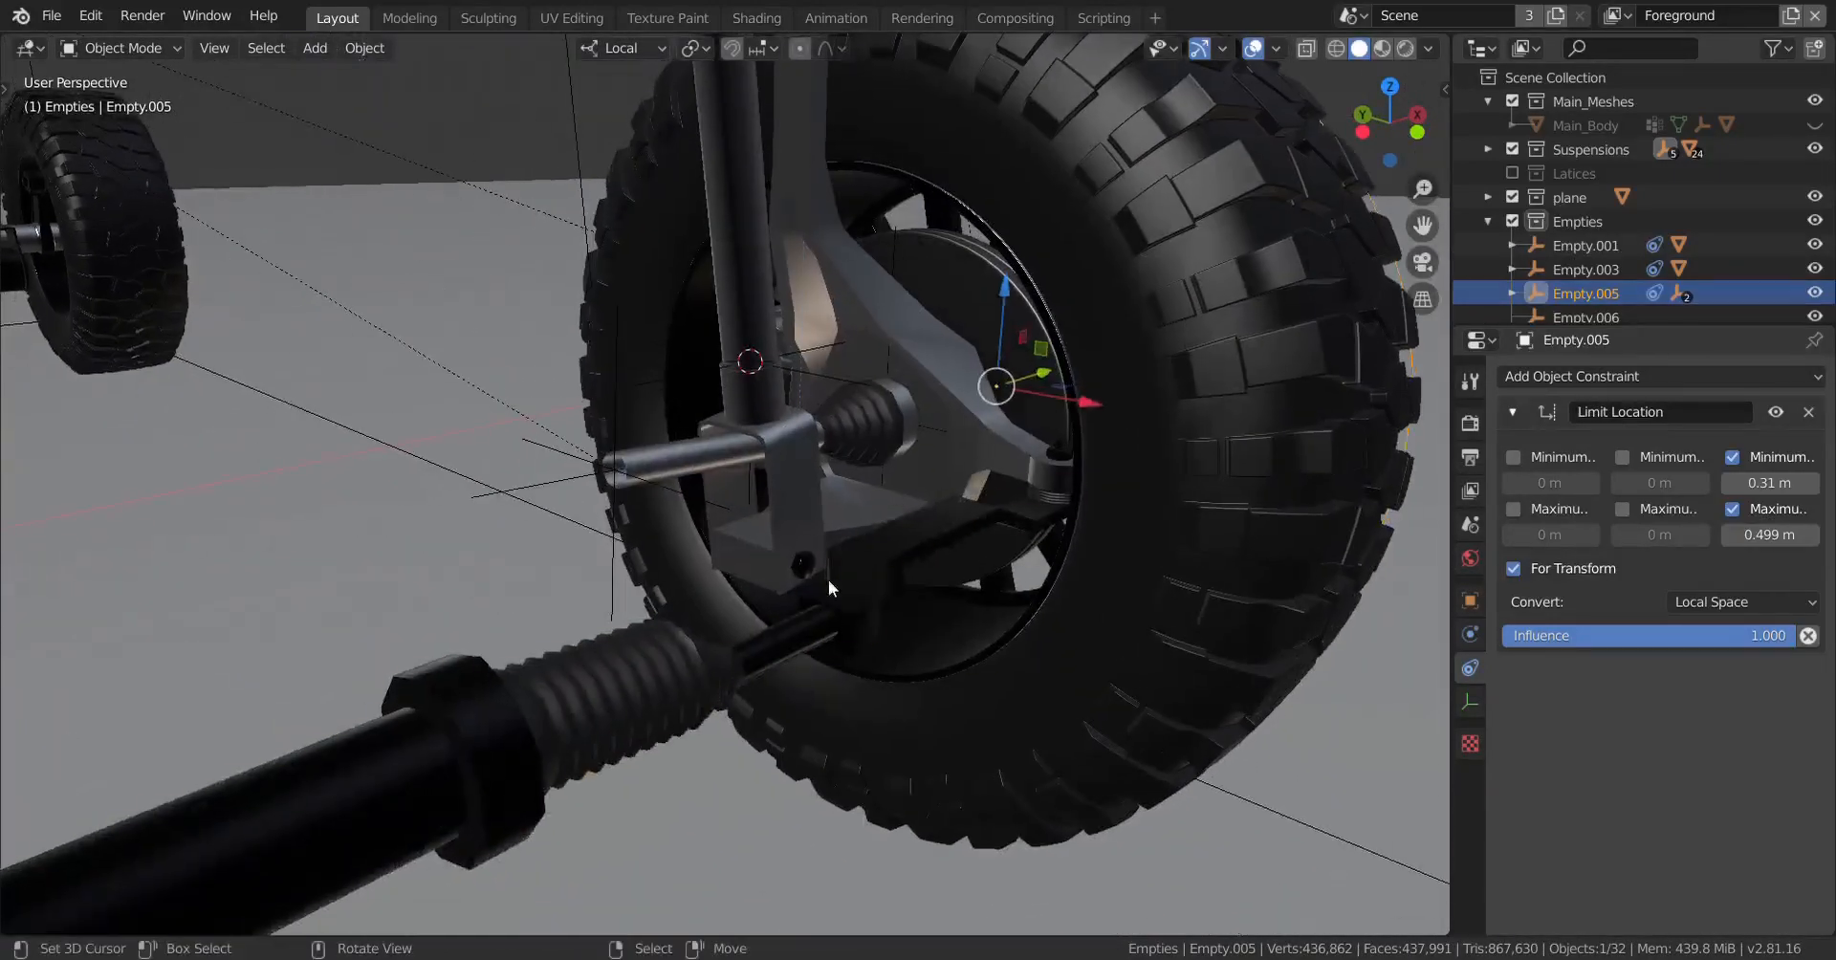
right_click(828, 580)
middle_click_drag(856, 602, 829, 609)
scroll(741, 663, "up", 1)
middle_click_drag(937, 640, 741, 628, "shift")
key("Tab")
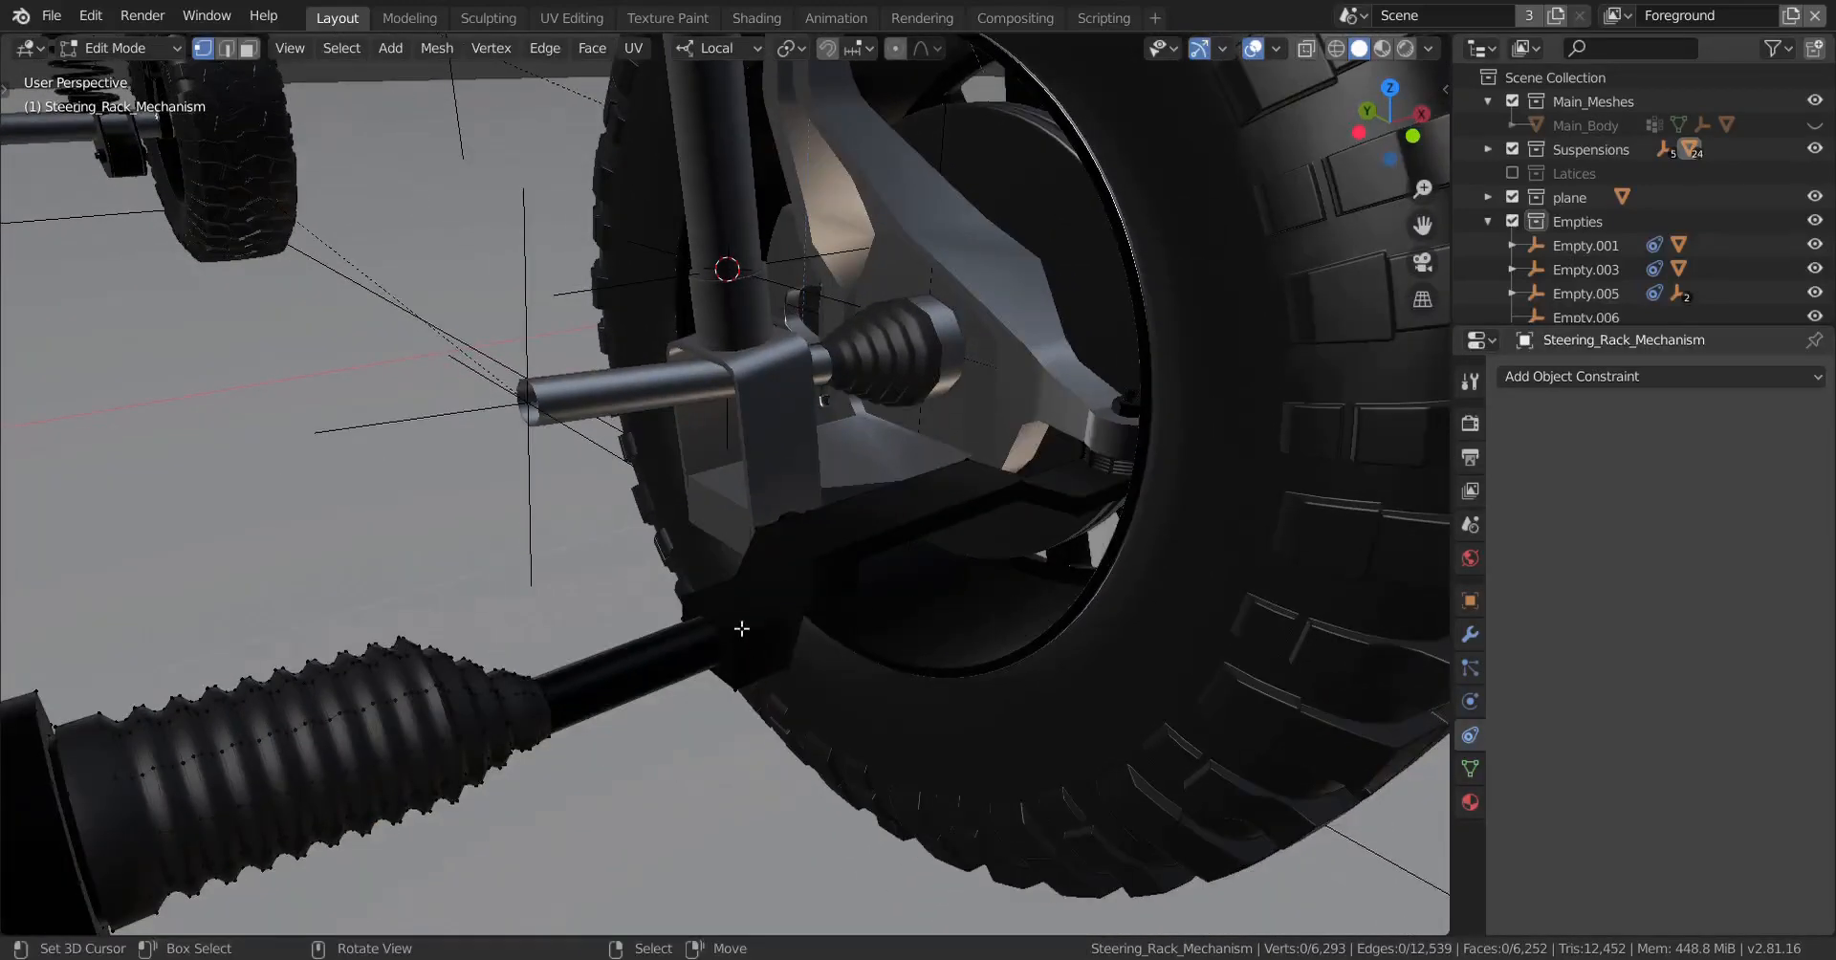
key("ctrl+l")
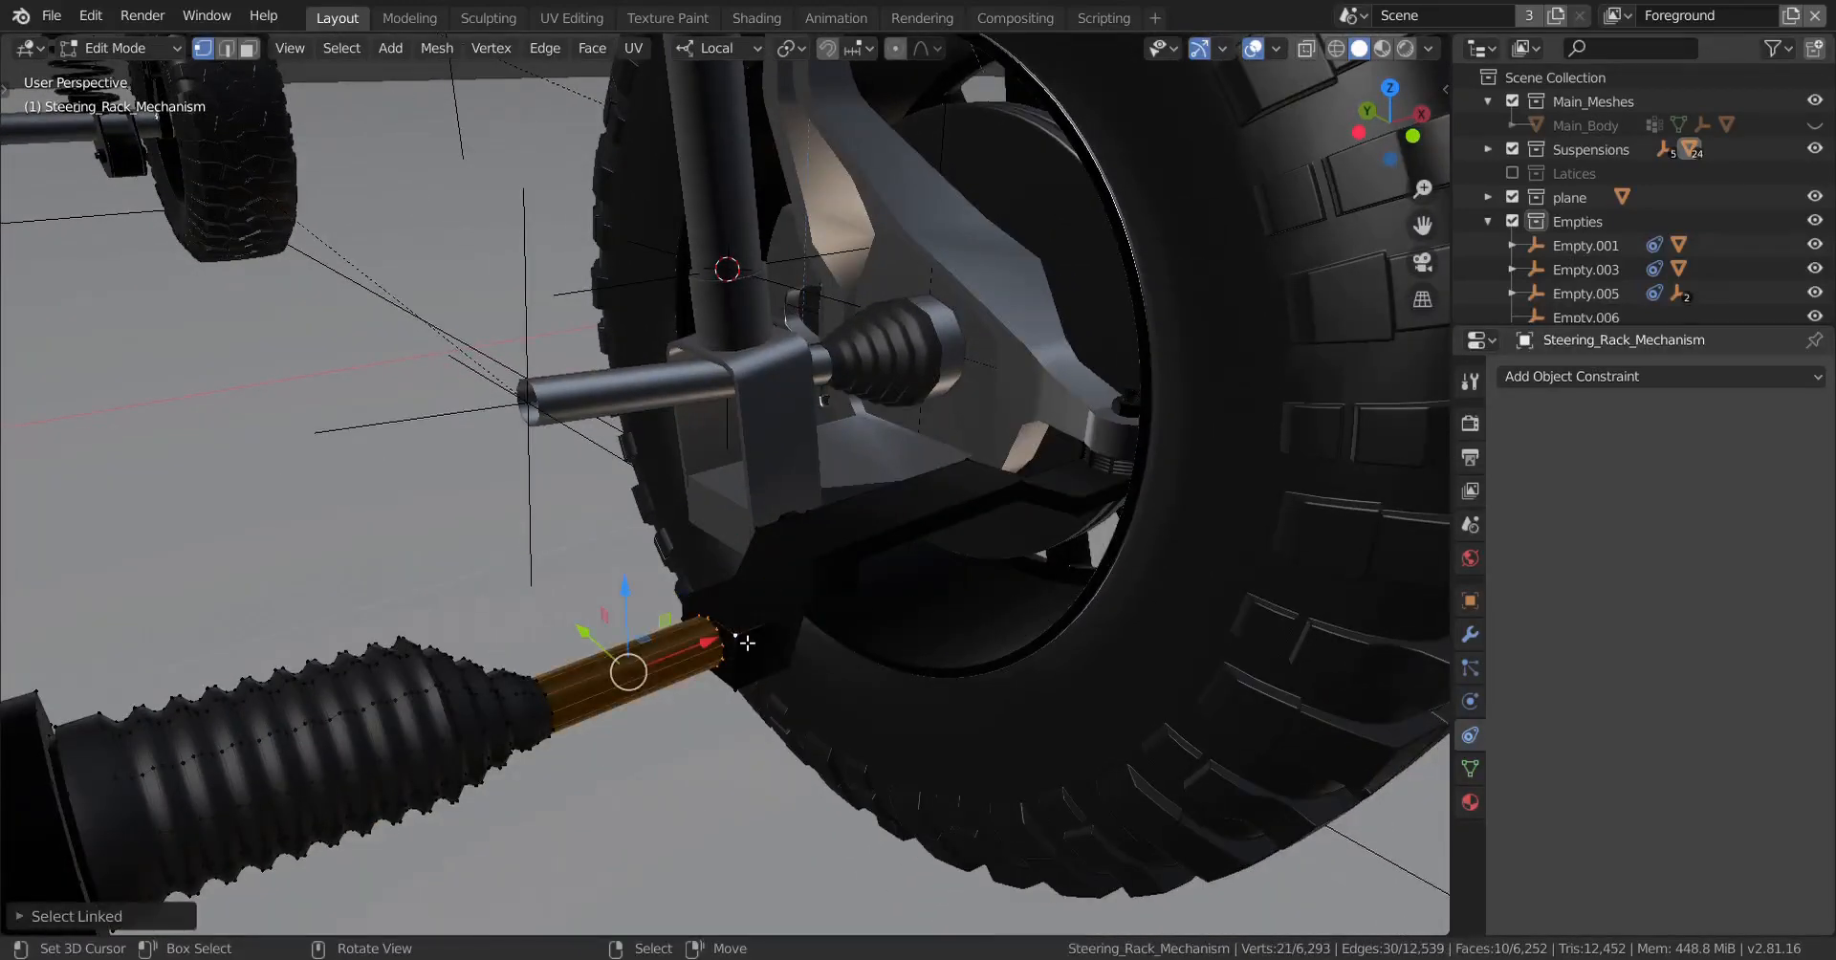
key("l")
key("l")
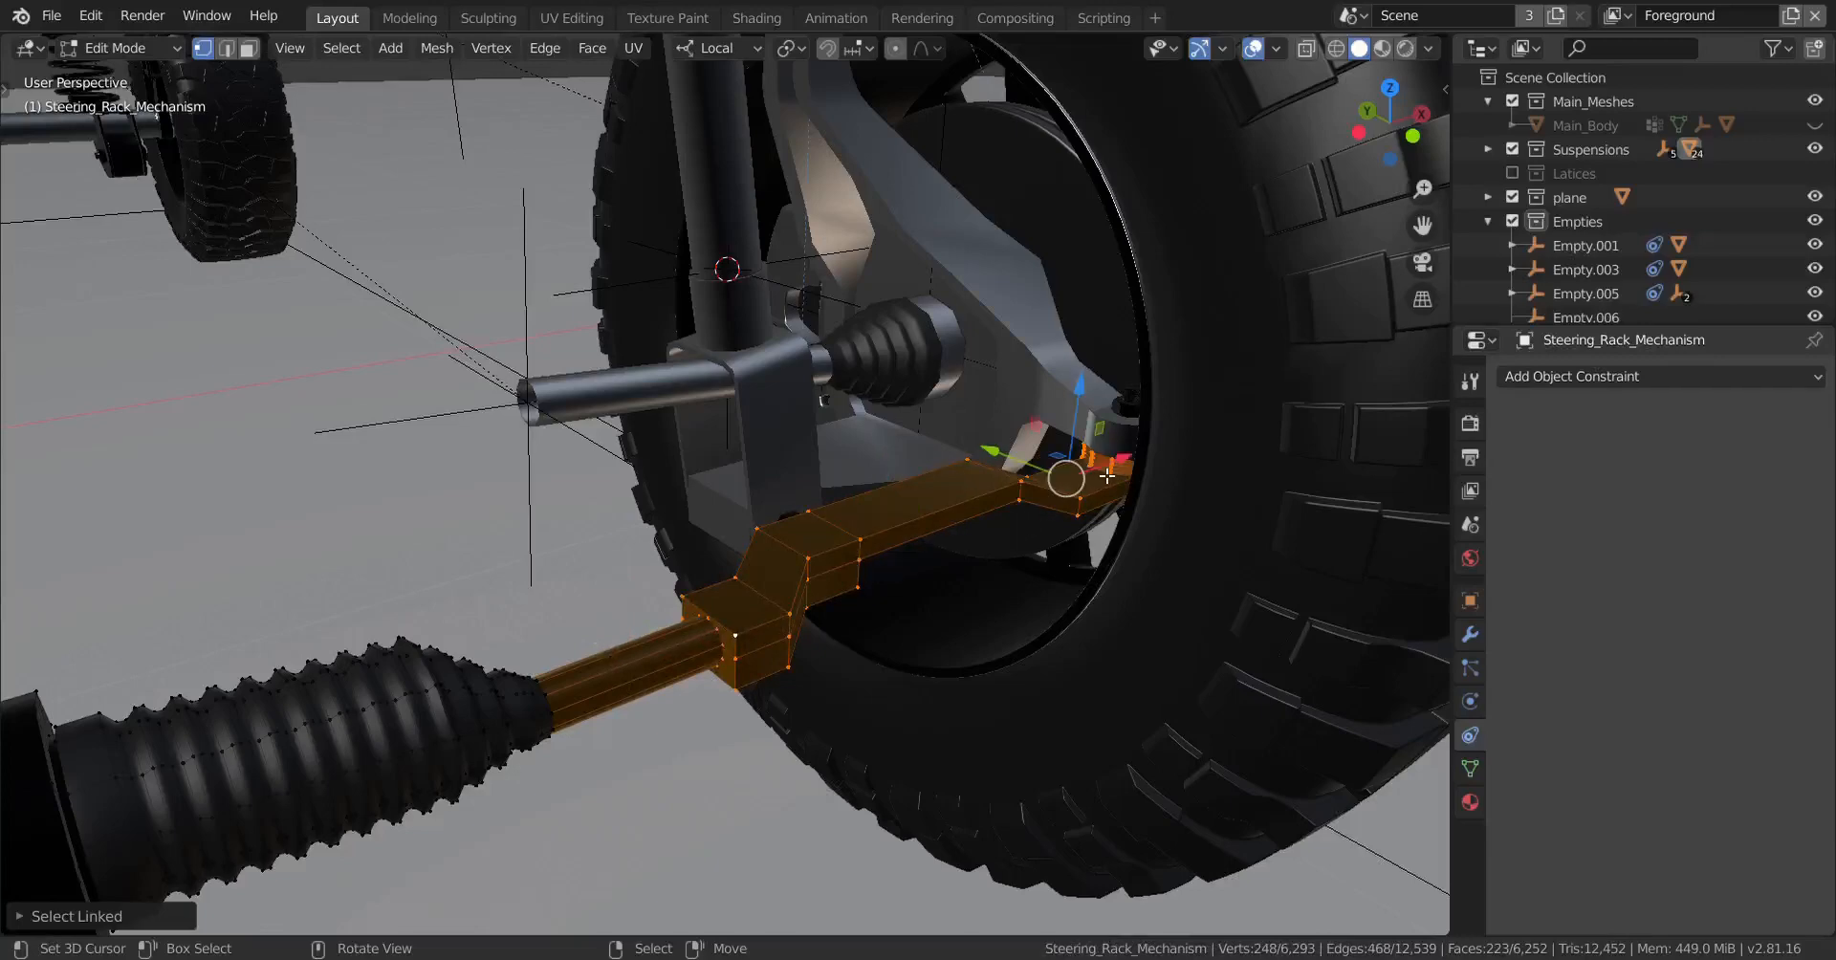
key("shift+z")
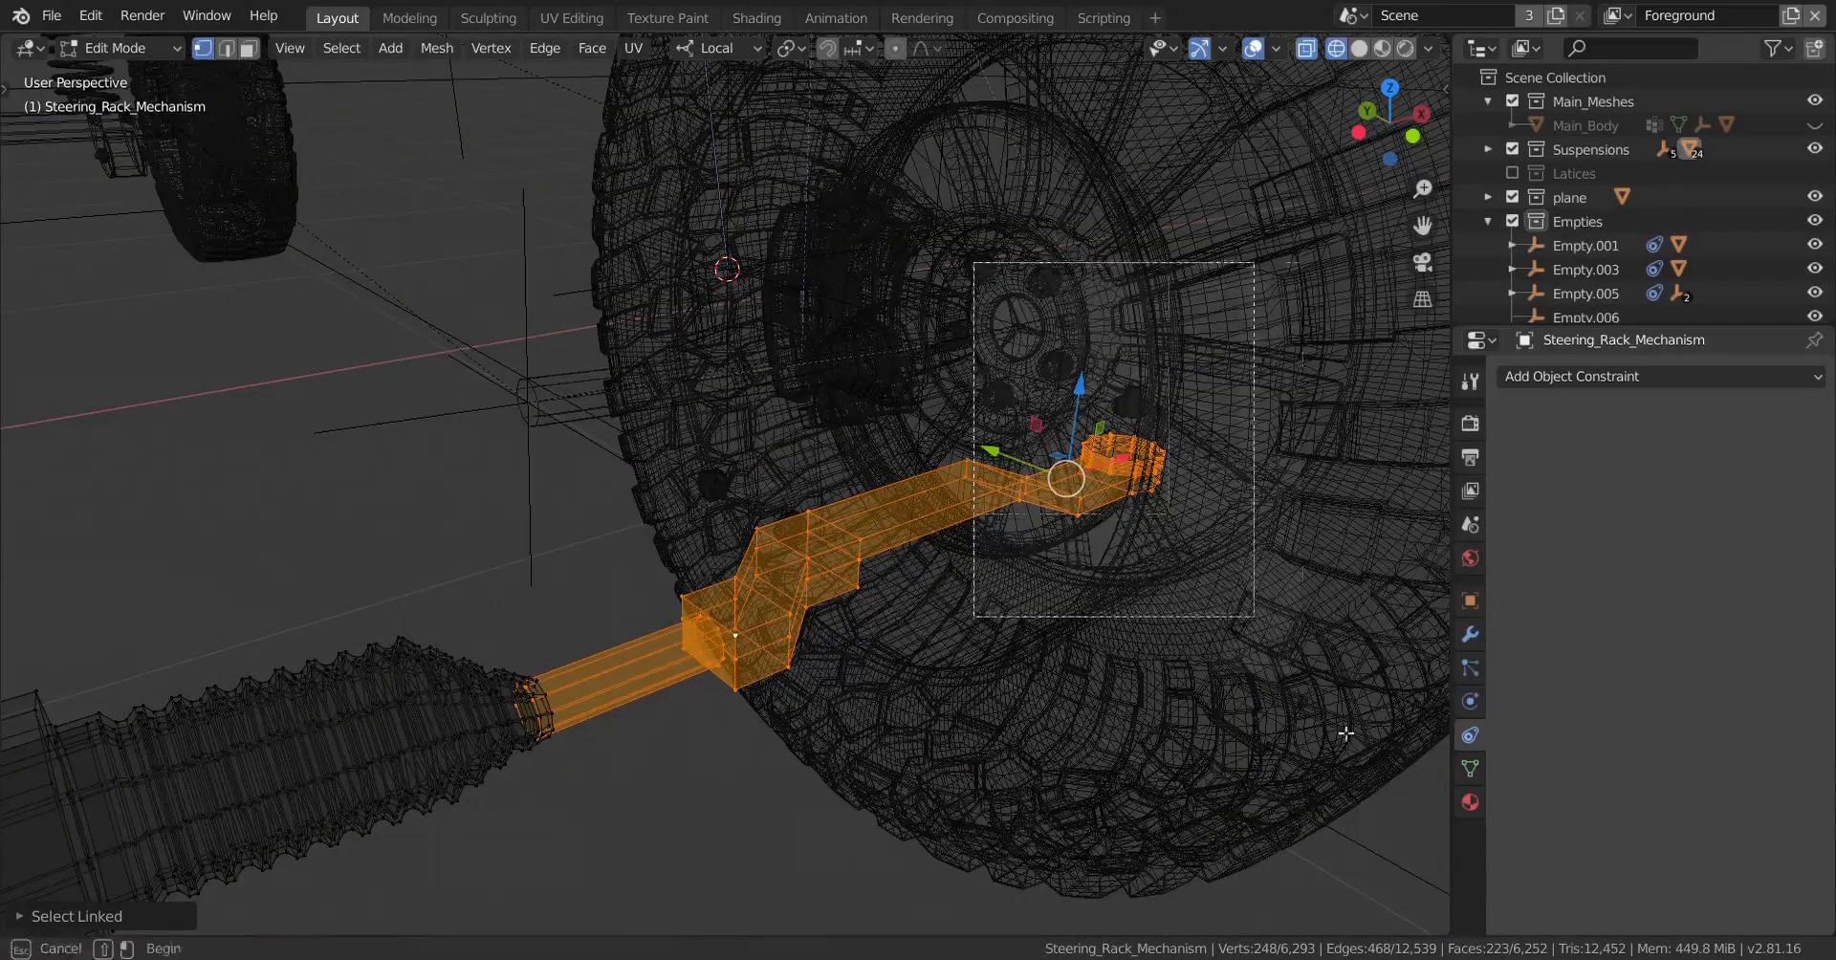
key("p")
left_click(1012, 495)
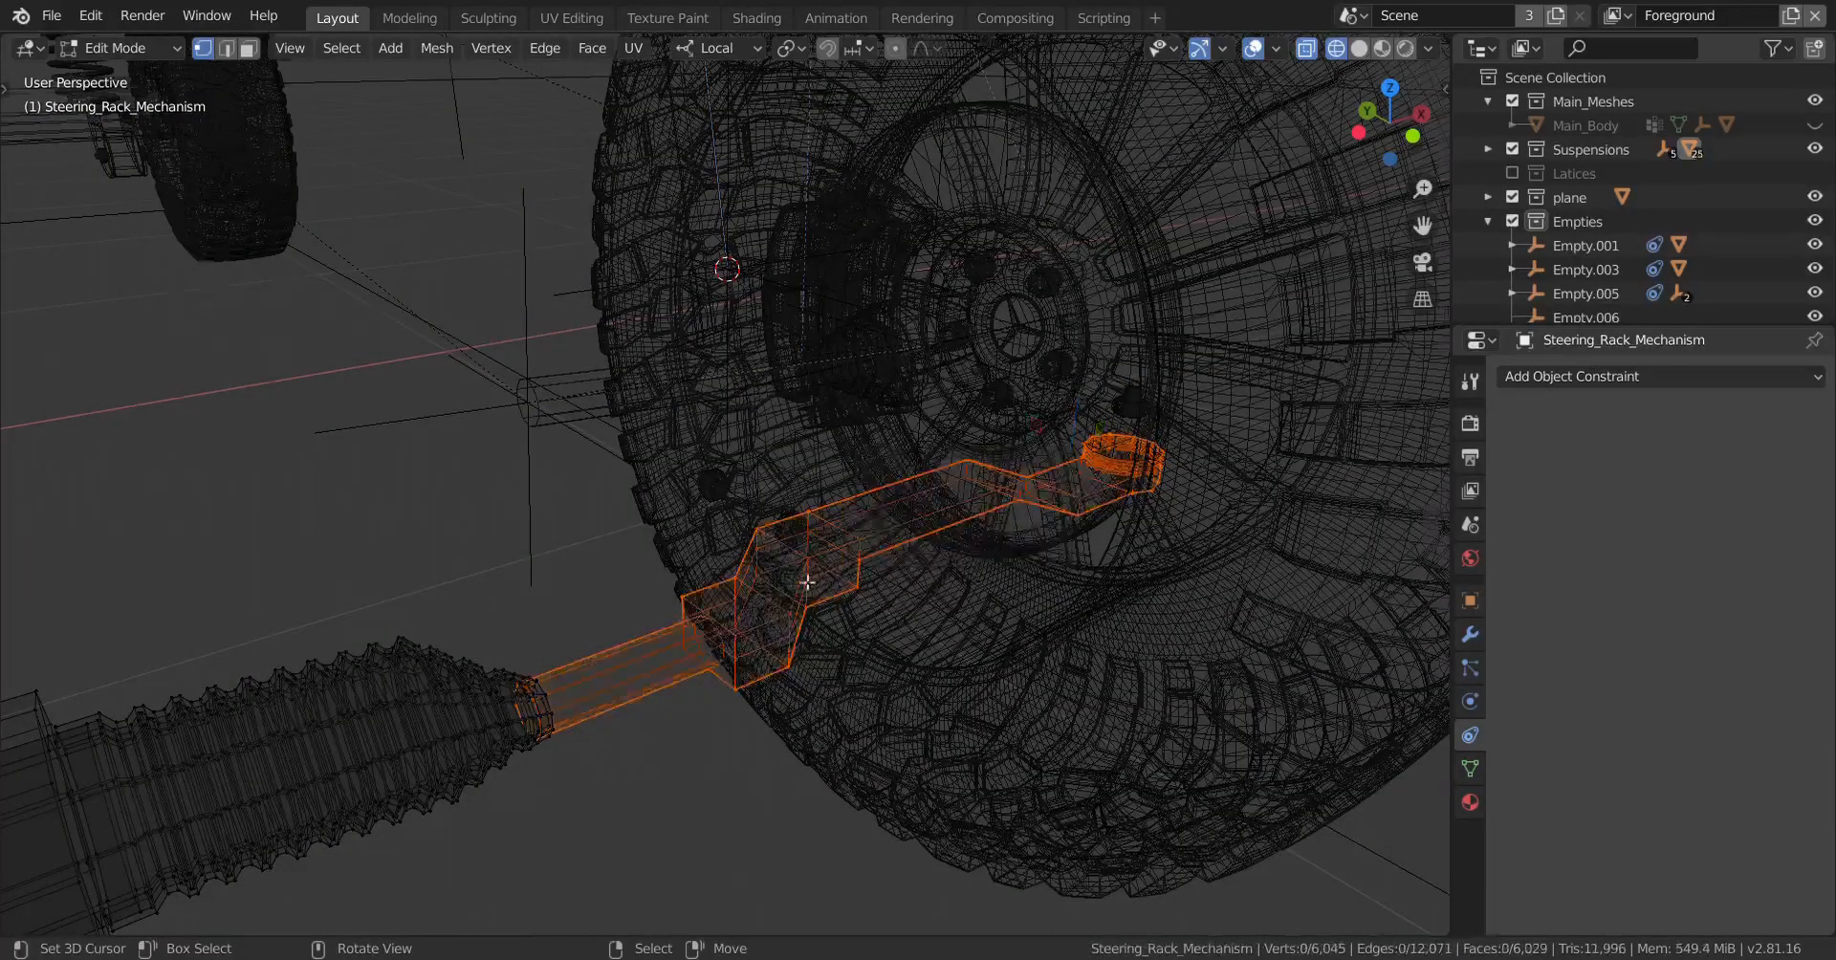
Step: Separate the tie rod, bent arm and end joint on the opposite side of the steering rack, and return to Object Mode
scroll(735, 566, "down", 5)
middle_click_drag(735, 566, 887, 574)
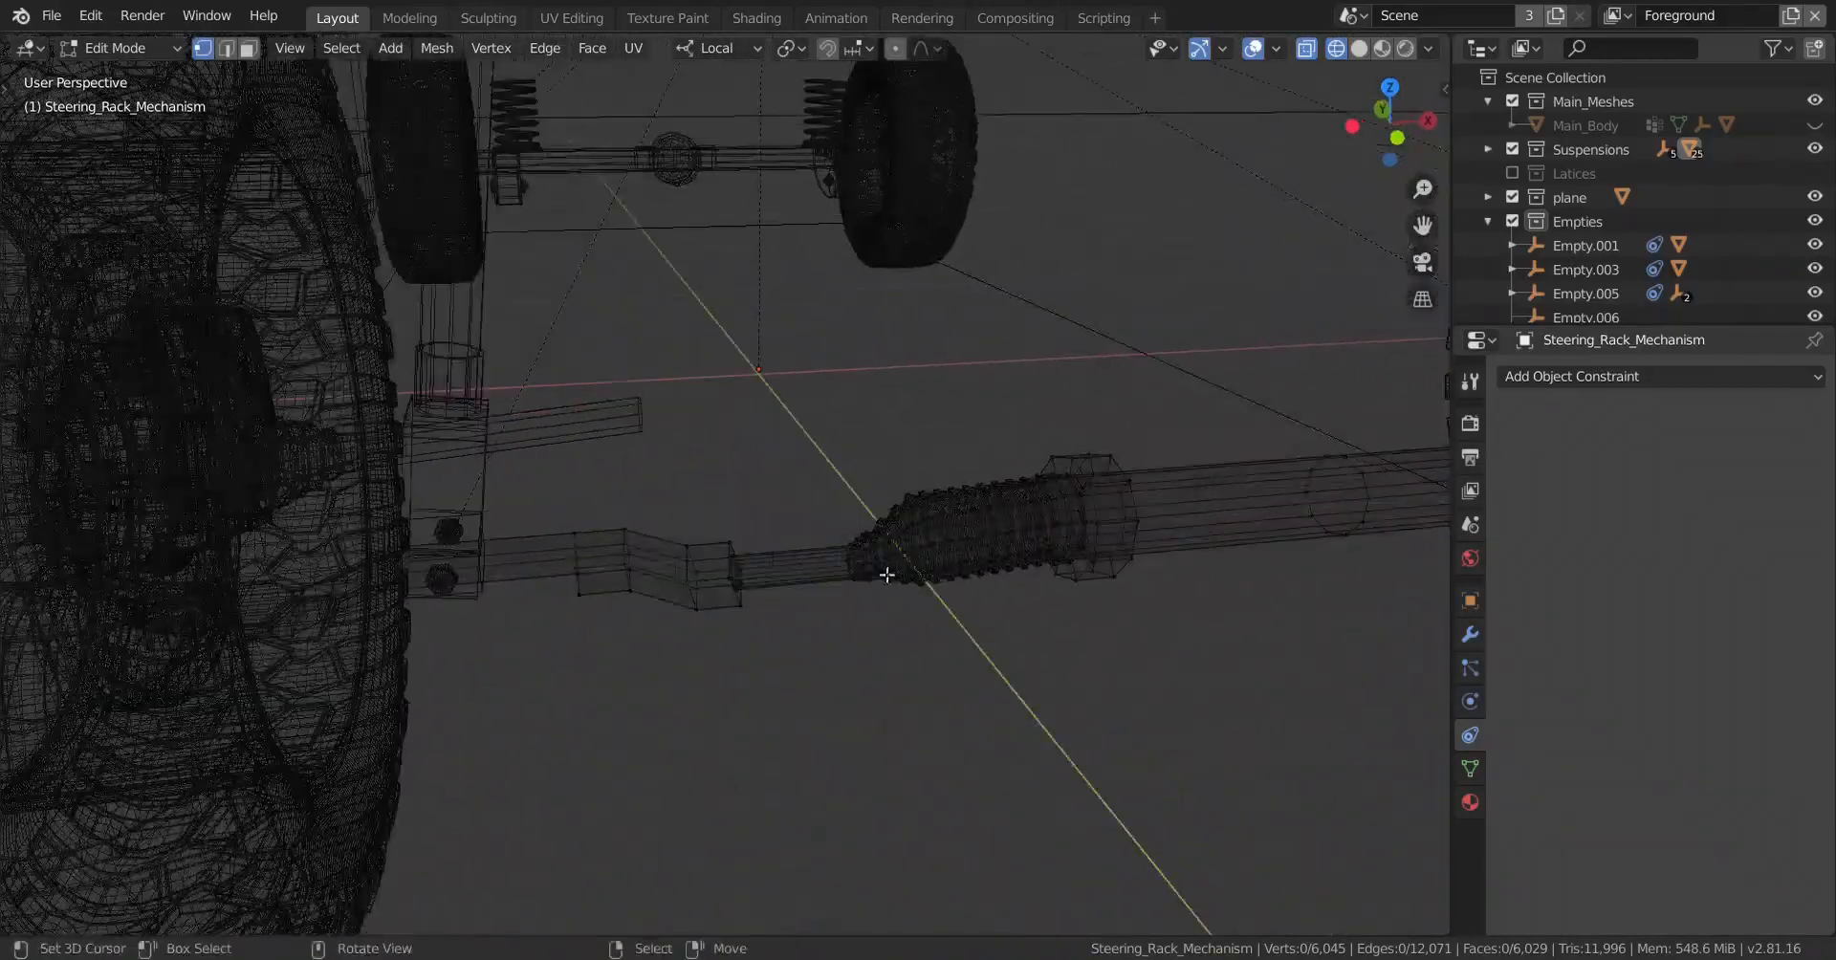
key("ctrl+l")
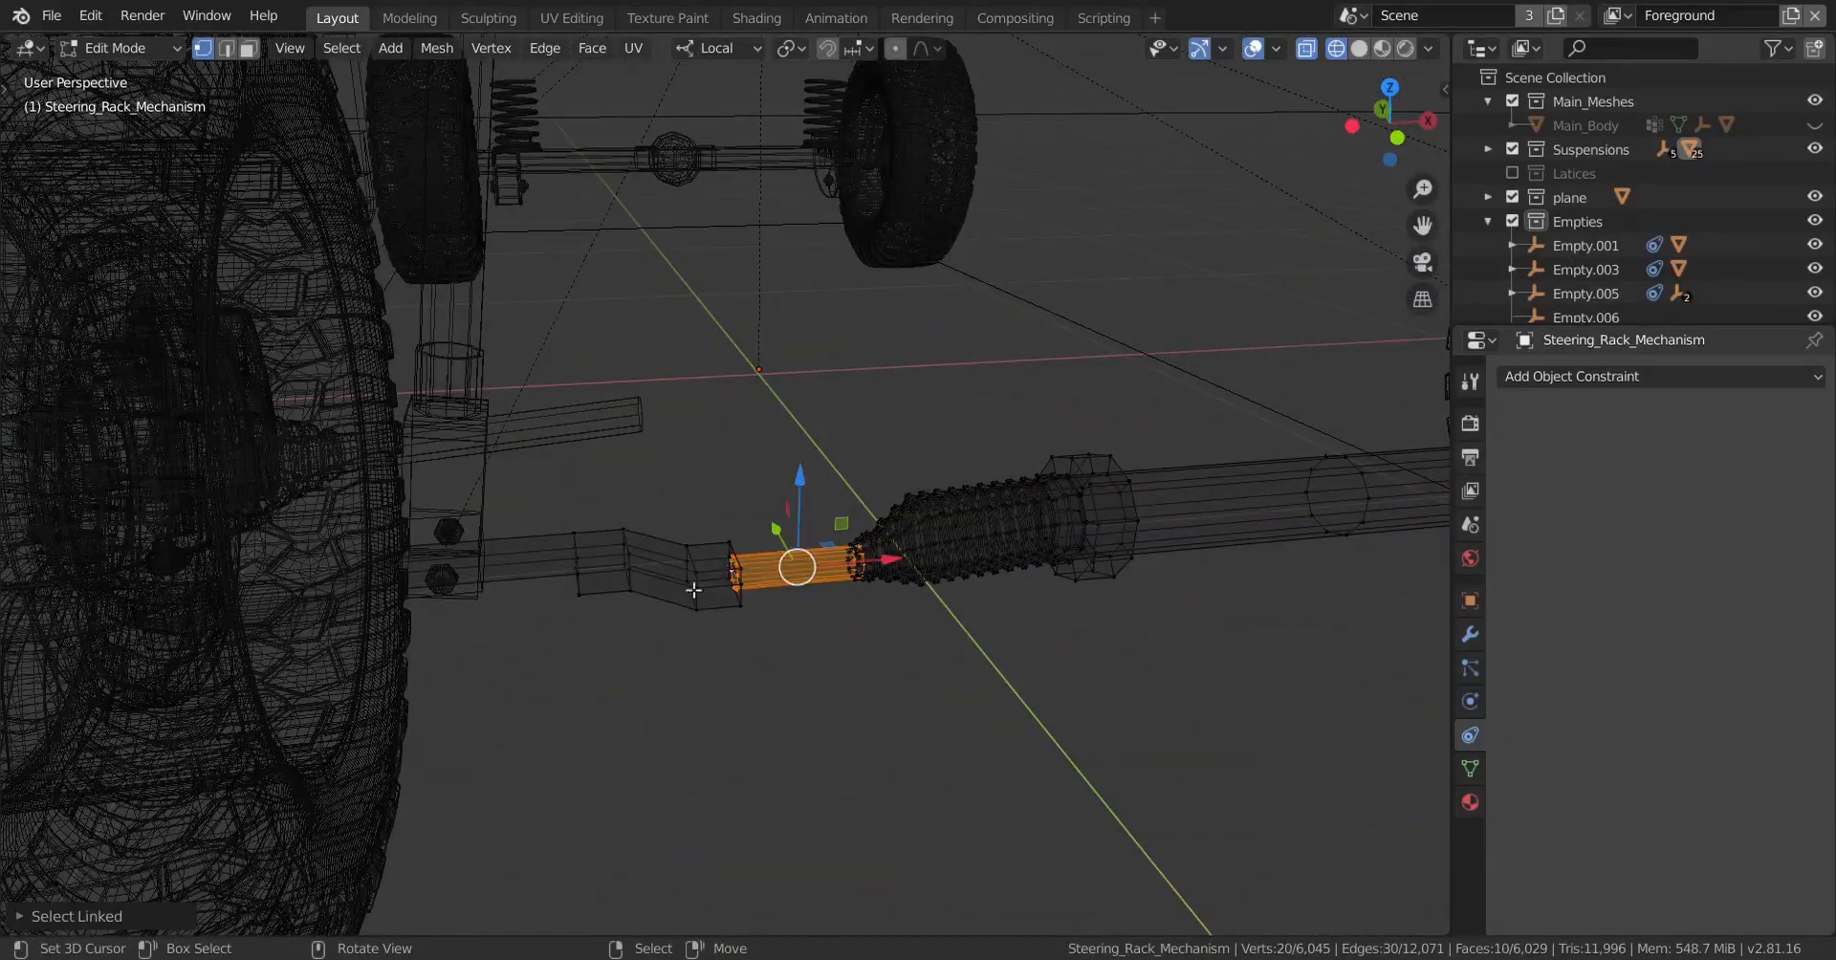
key("l")
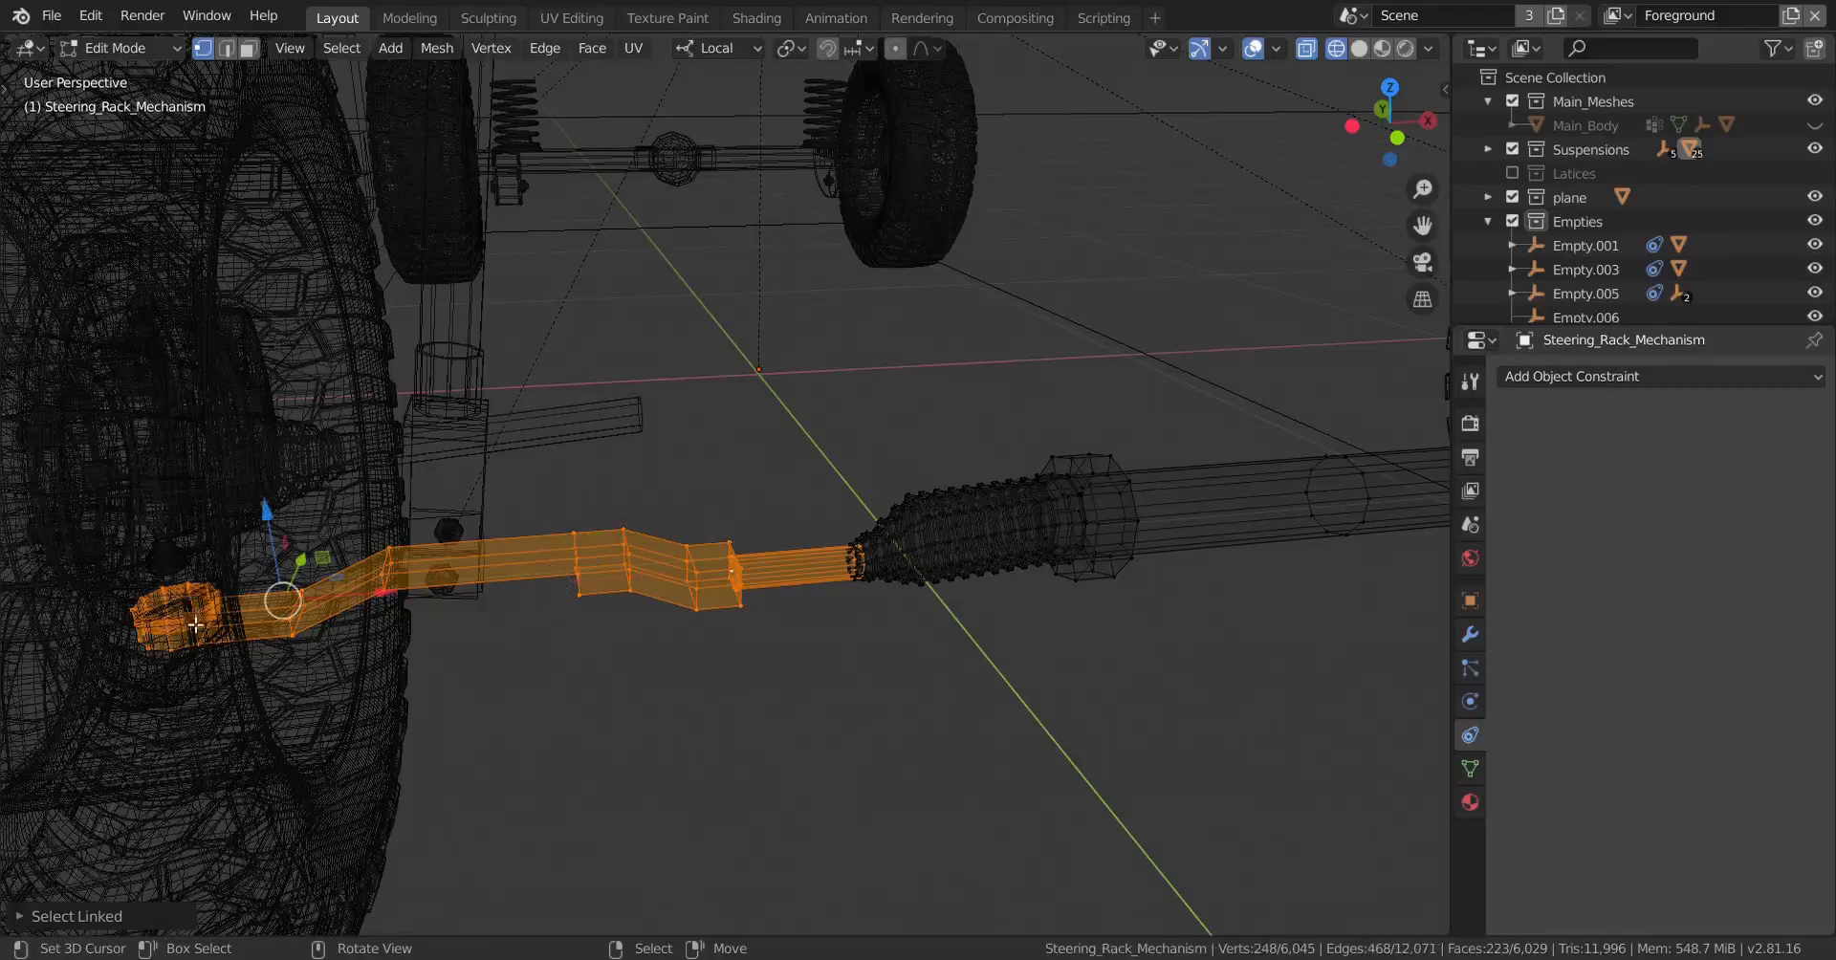
key("l")
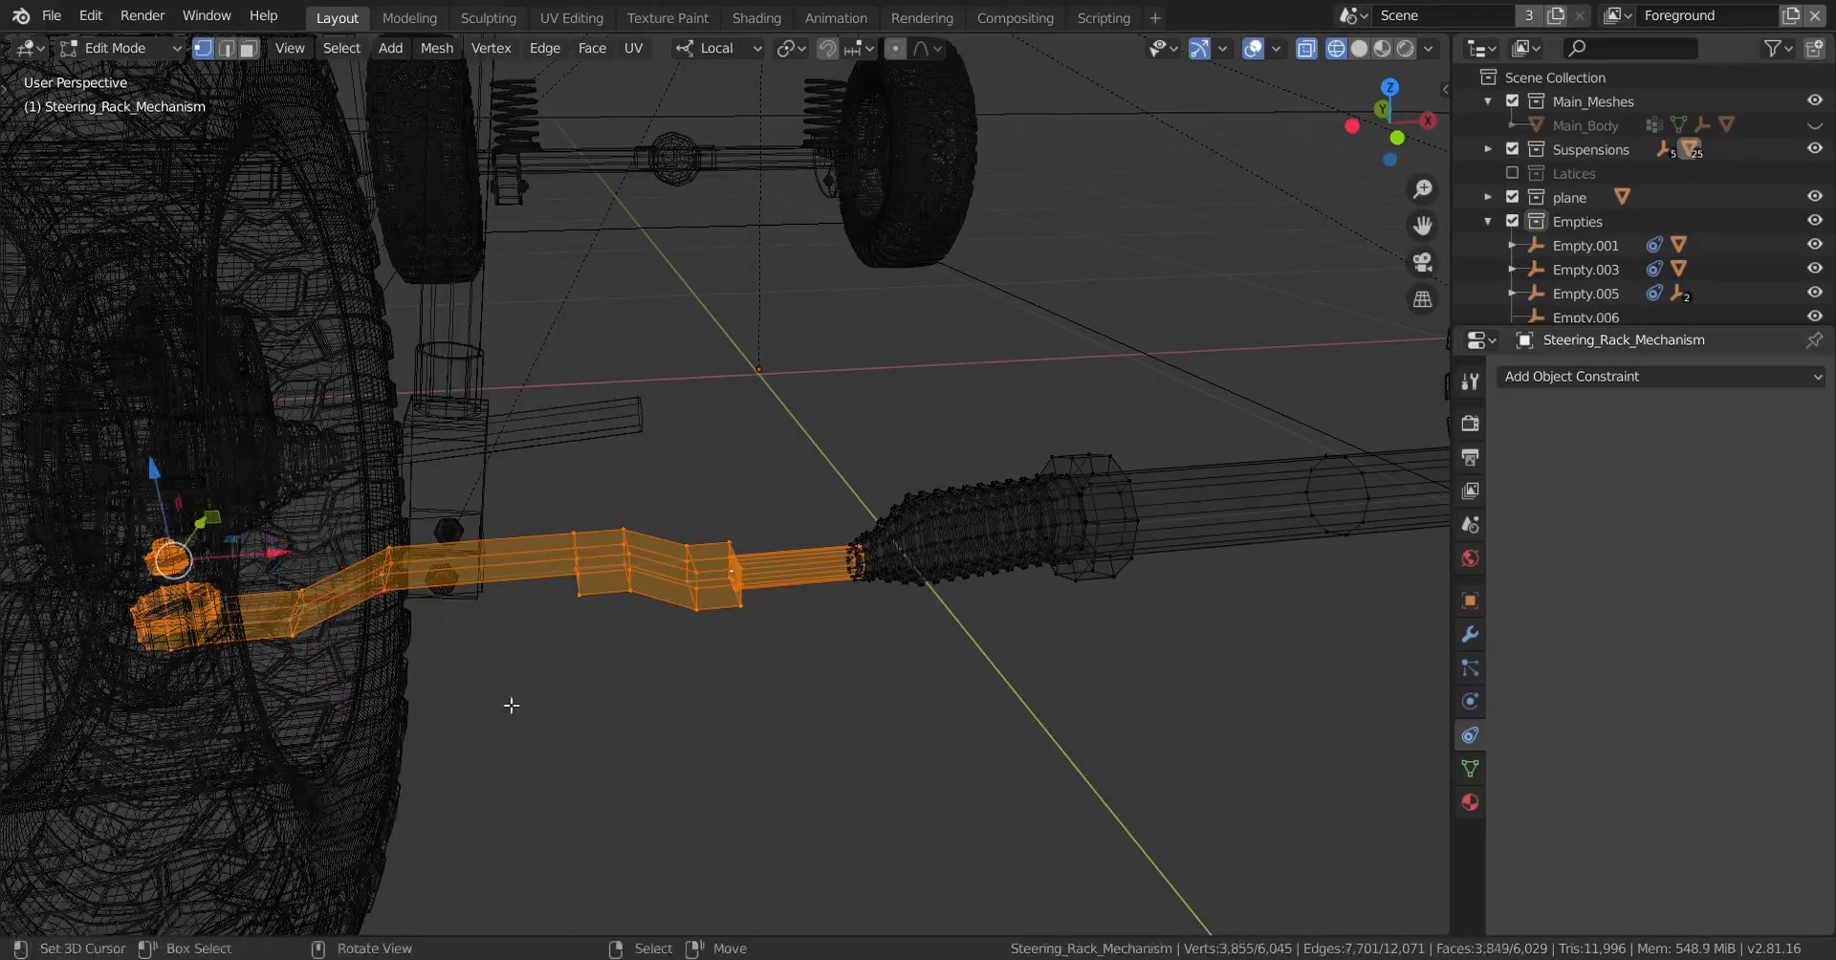
key("p")
left_click(657, 609)
key("Tab")
scroll(1145, 524, "down", 6)
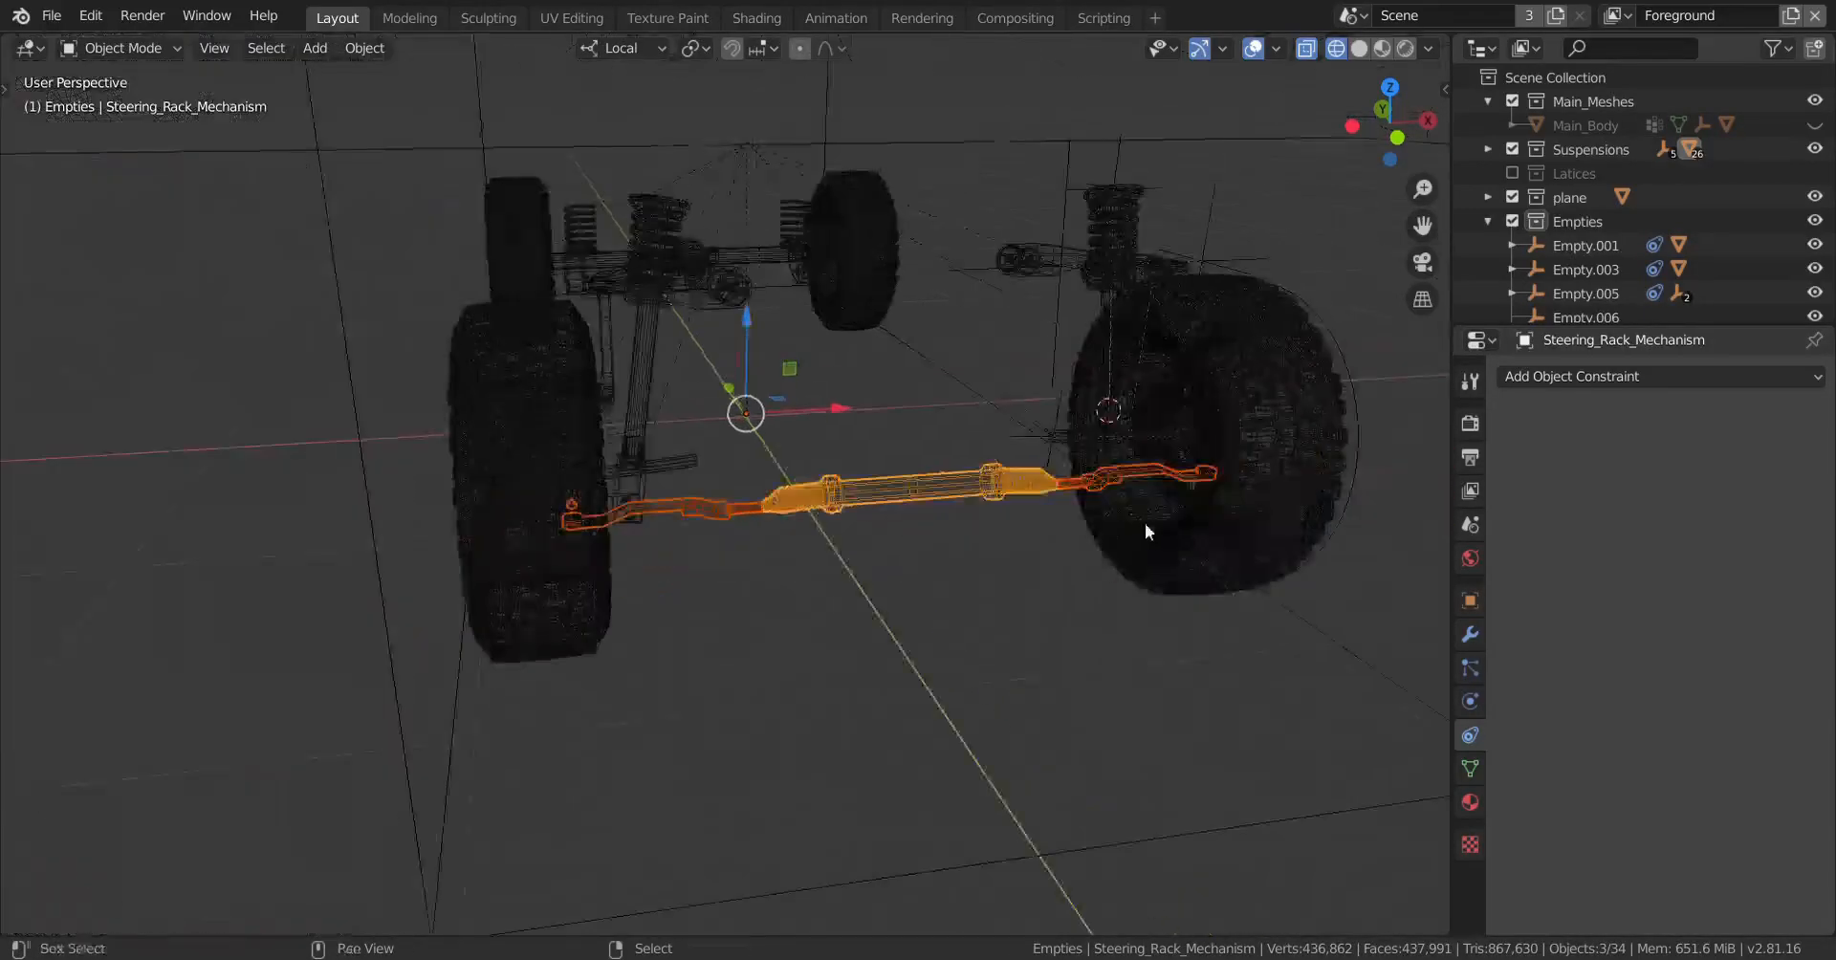
Step: Snap the 3D cursor to the ribbed joint at the wheel end of the first separated steering arm
middle_click_drag(1145, 524, 824, 555, "shift")
mouse_move(824, 555)
middle_mouse_down()
mouse_move(859, 557)
mouse_move(904, 602)
mouse_move(858, 586)
mouse_move(1023, 540)
mouse_move(824, 590)
mouse_move(1101, 595)
mouse_move(1024, 603)
middle_mouse_up()
scroll(865, 555, "up", 4)
scroll(877, 582, "up", 4)
key("z")
right_click(905, 603)
scroll(1101, 595, "up", 4)
right_click(1041, 766)
middle_click_drag(1041, 765, 1035, 736)
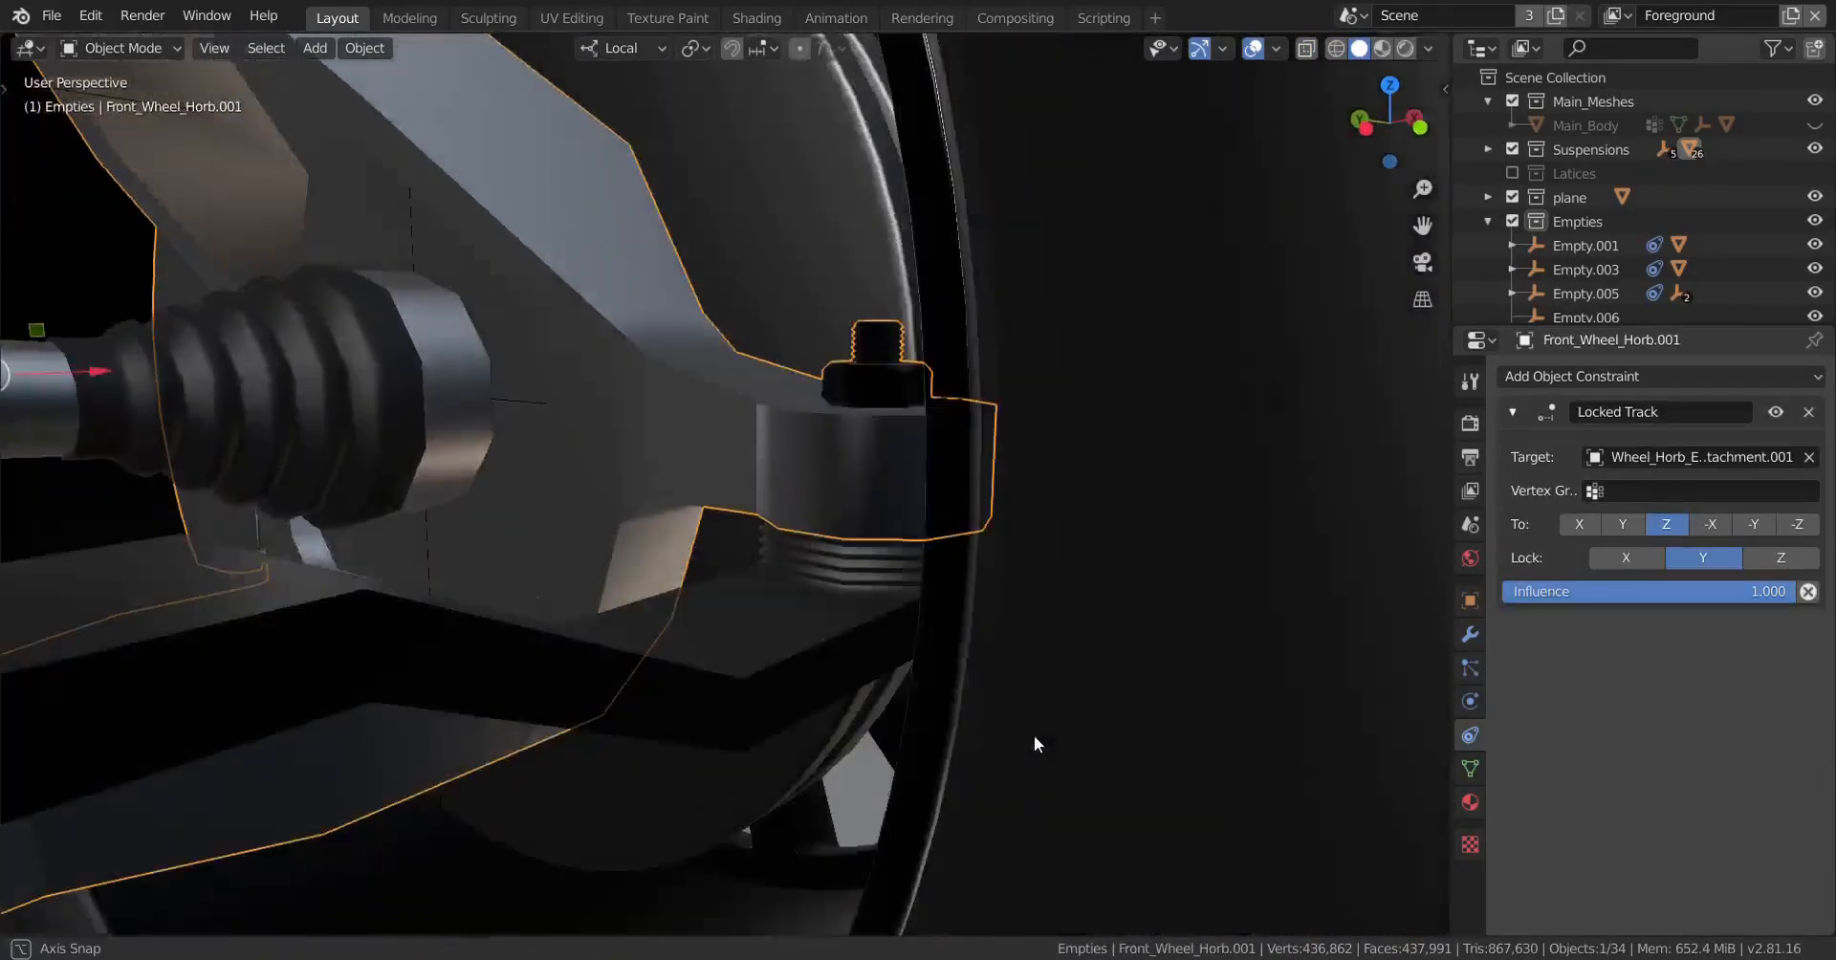
right_click(812, 583)
key("Tab")
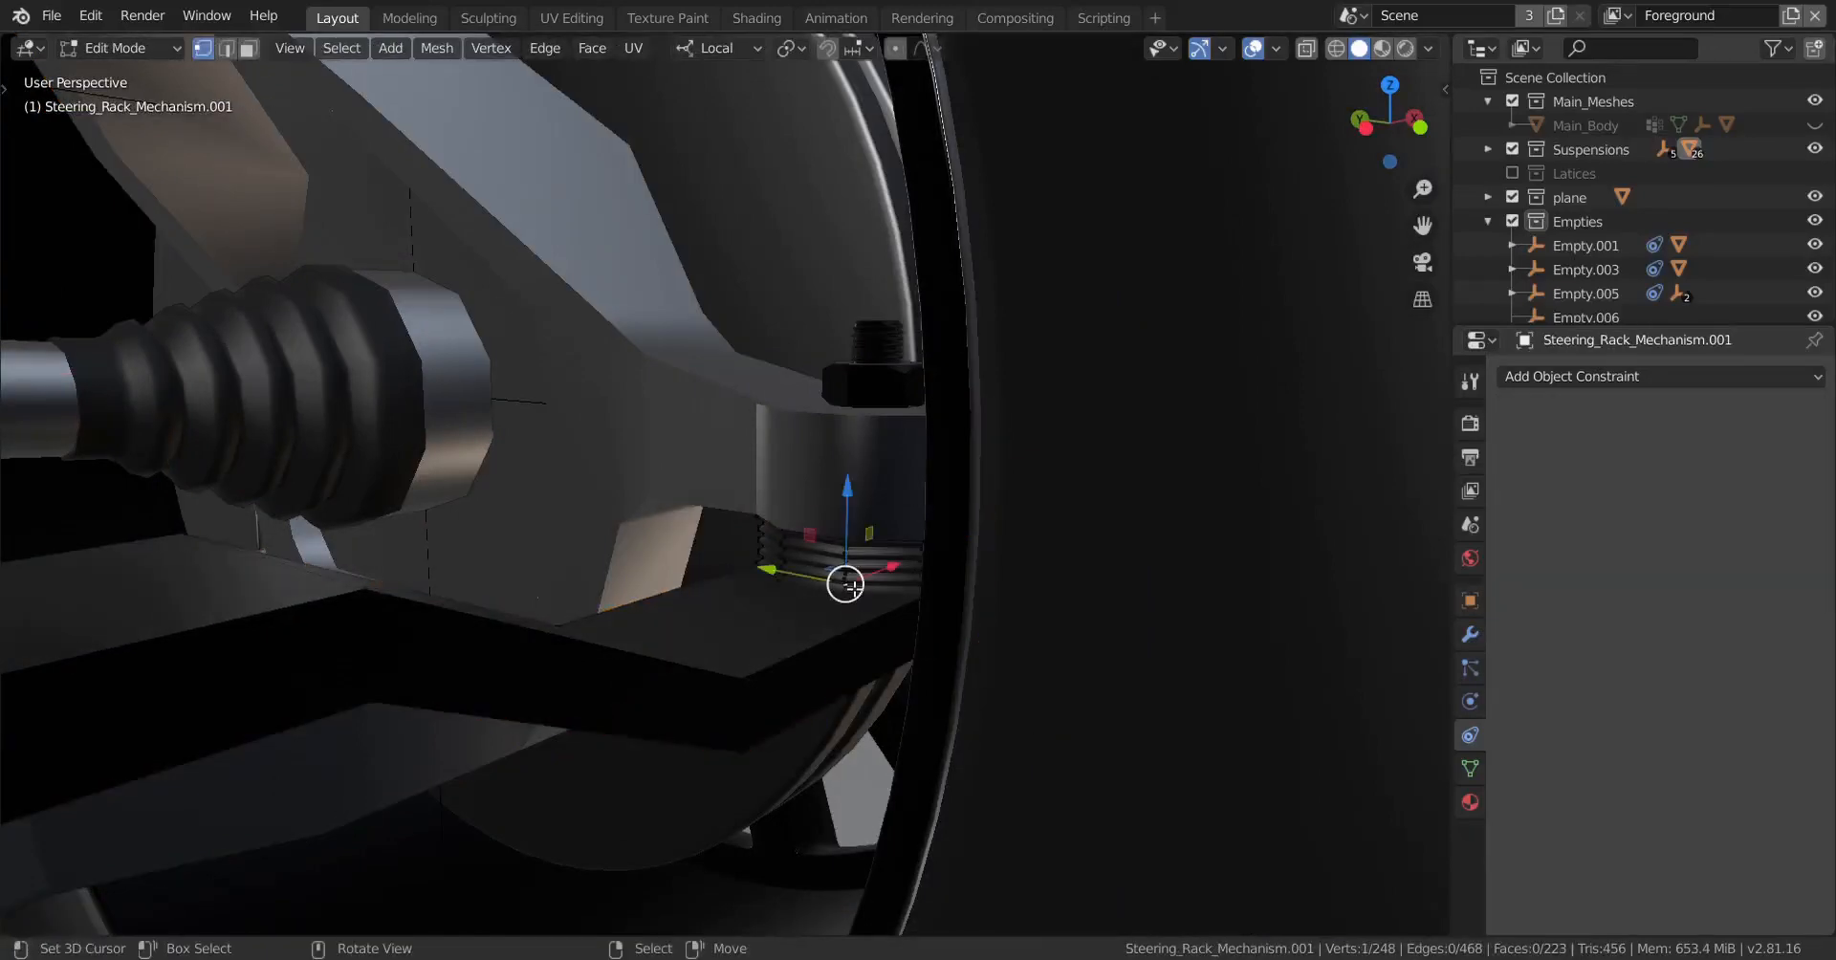
key("l")
key("shift+s")
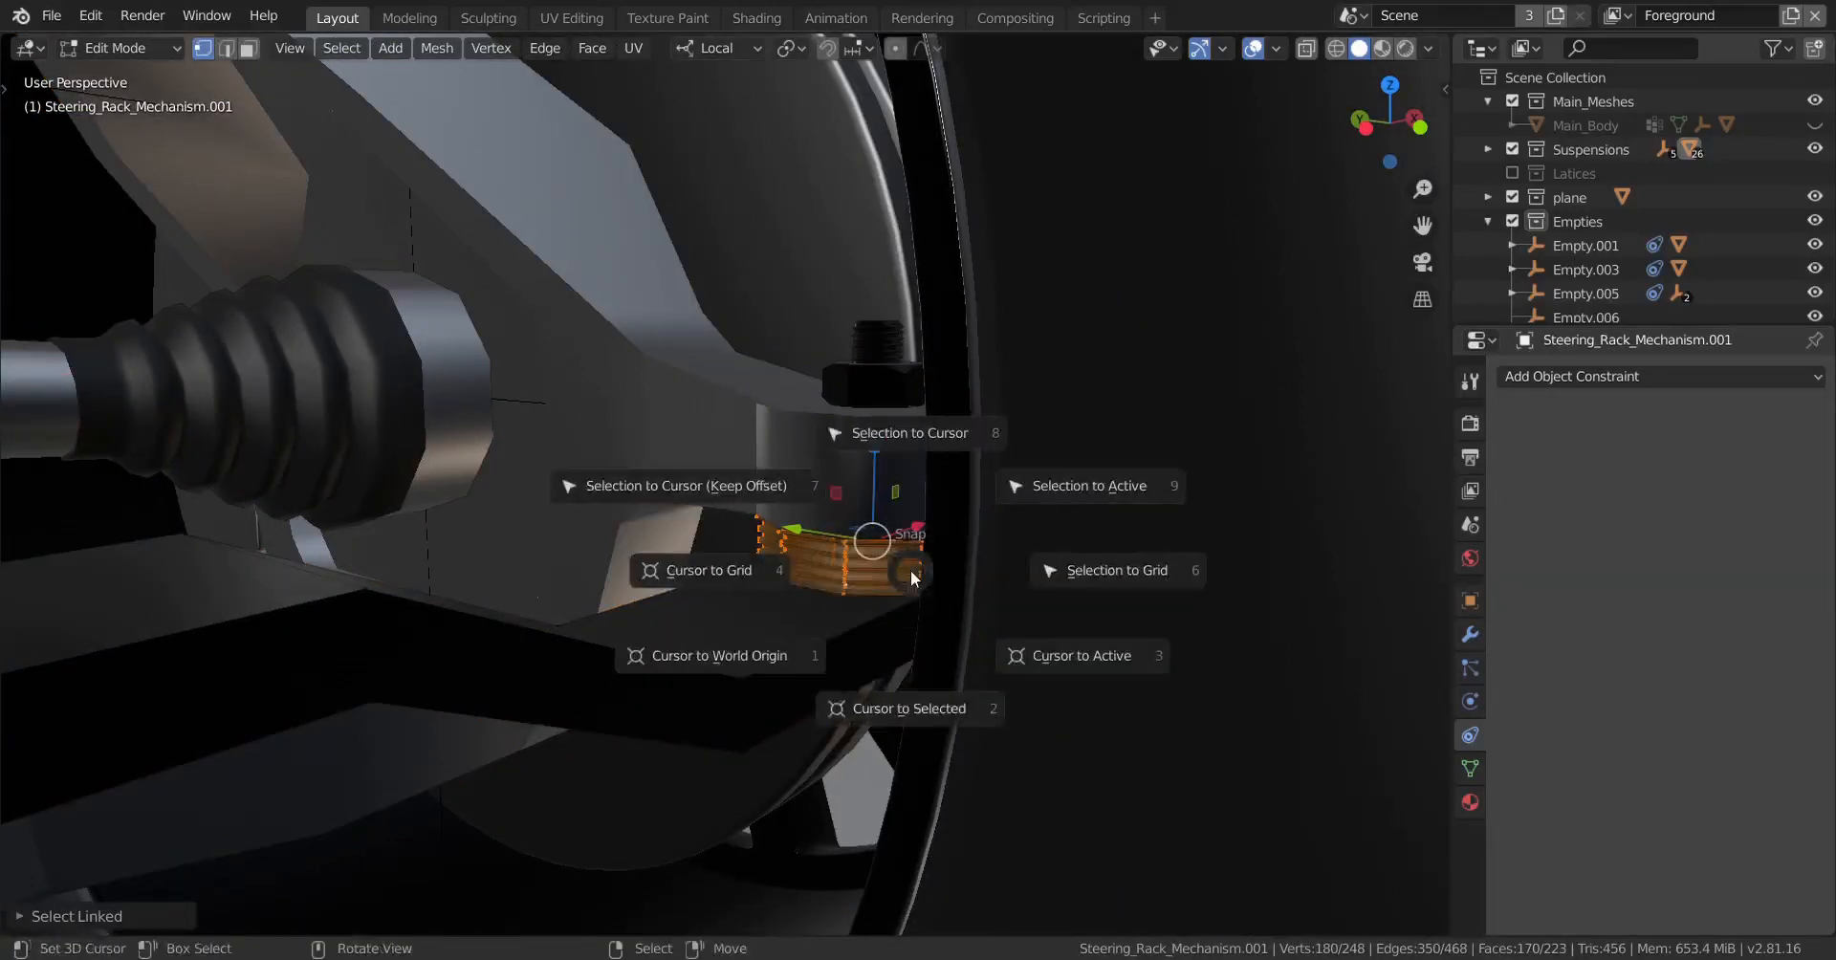
left_click(909, 652)
key("Tab")
scroll(841, 573, "down", 5)
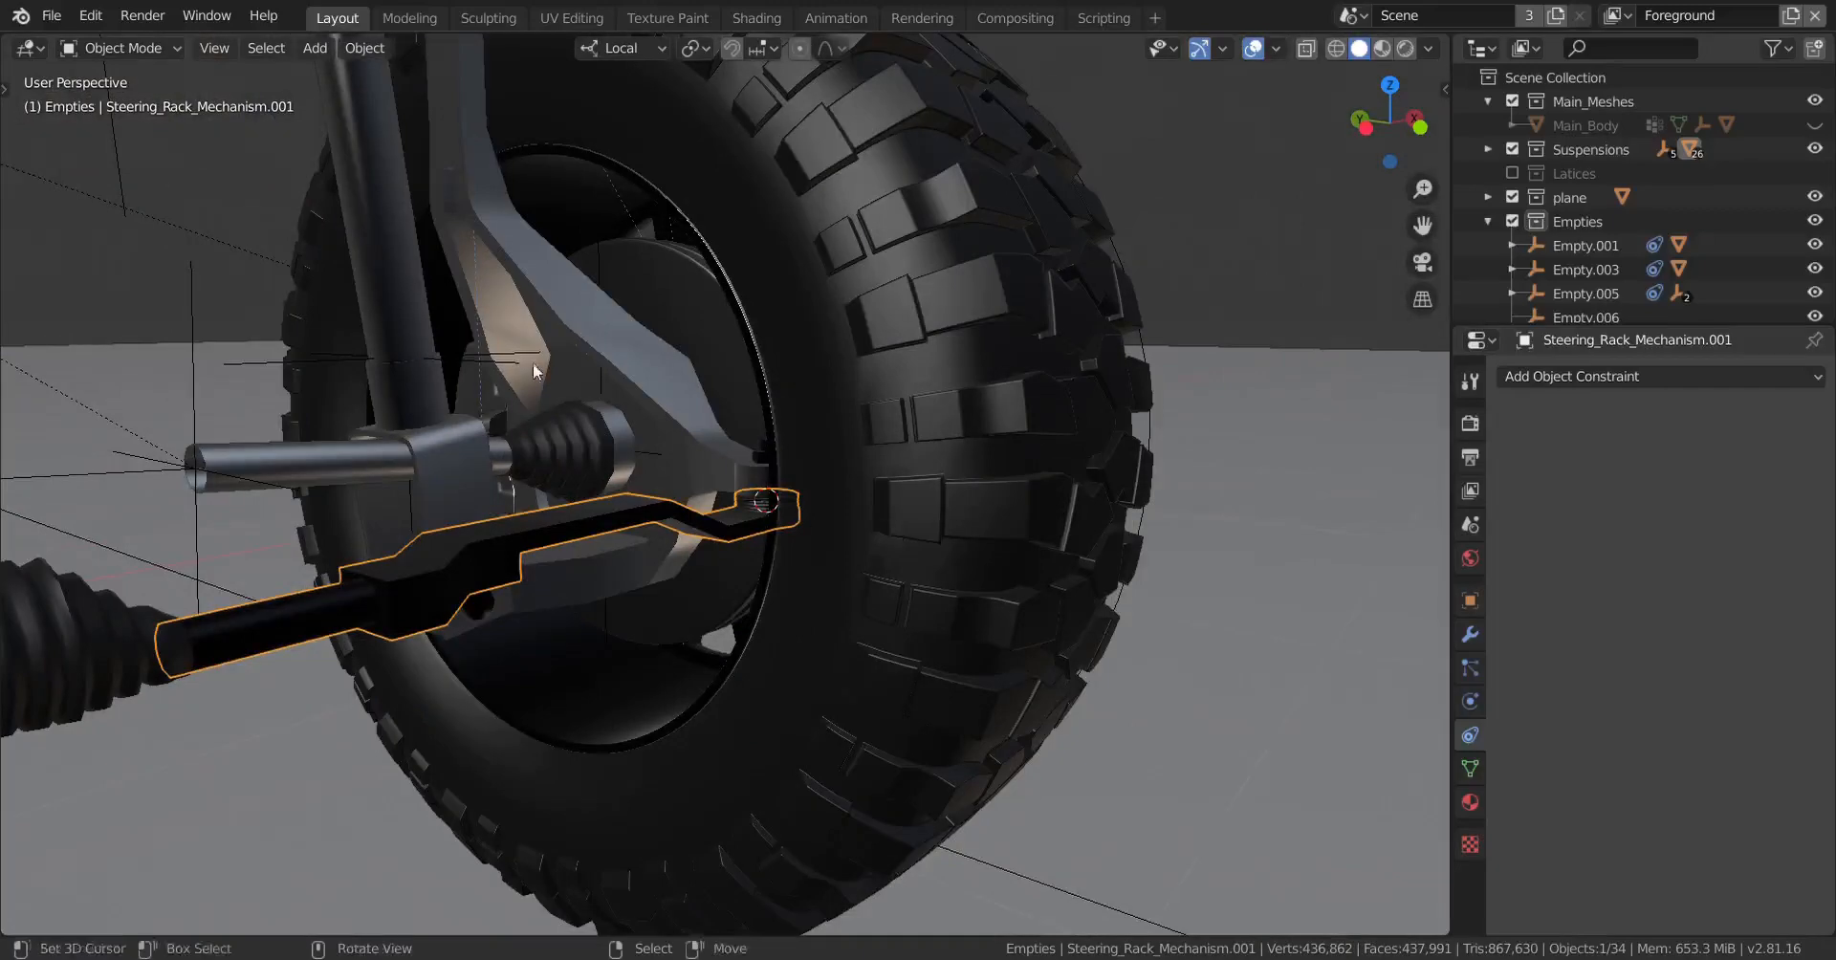
Step: Duplicate the empty above the front wheel in place and snap the copy to the 3D cursor at the steering arm's joint
middle_click_drag(533, 372, 593, 459)
scroll(593, 459, "down", 4)
middle_click_drag(689, 278, 604, 352, "shift")
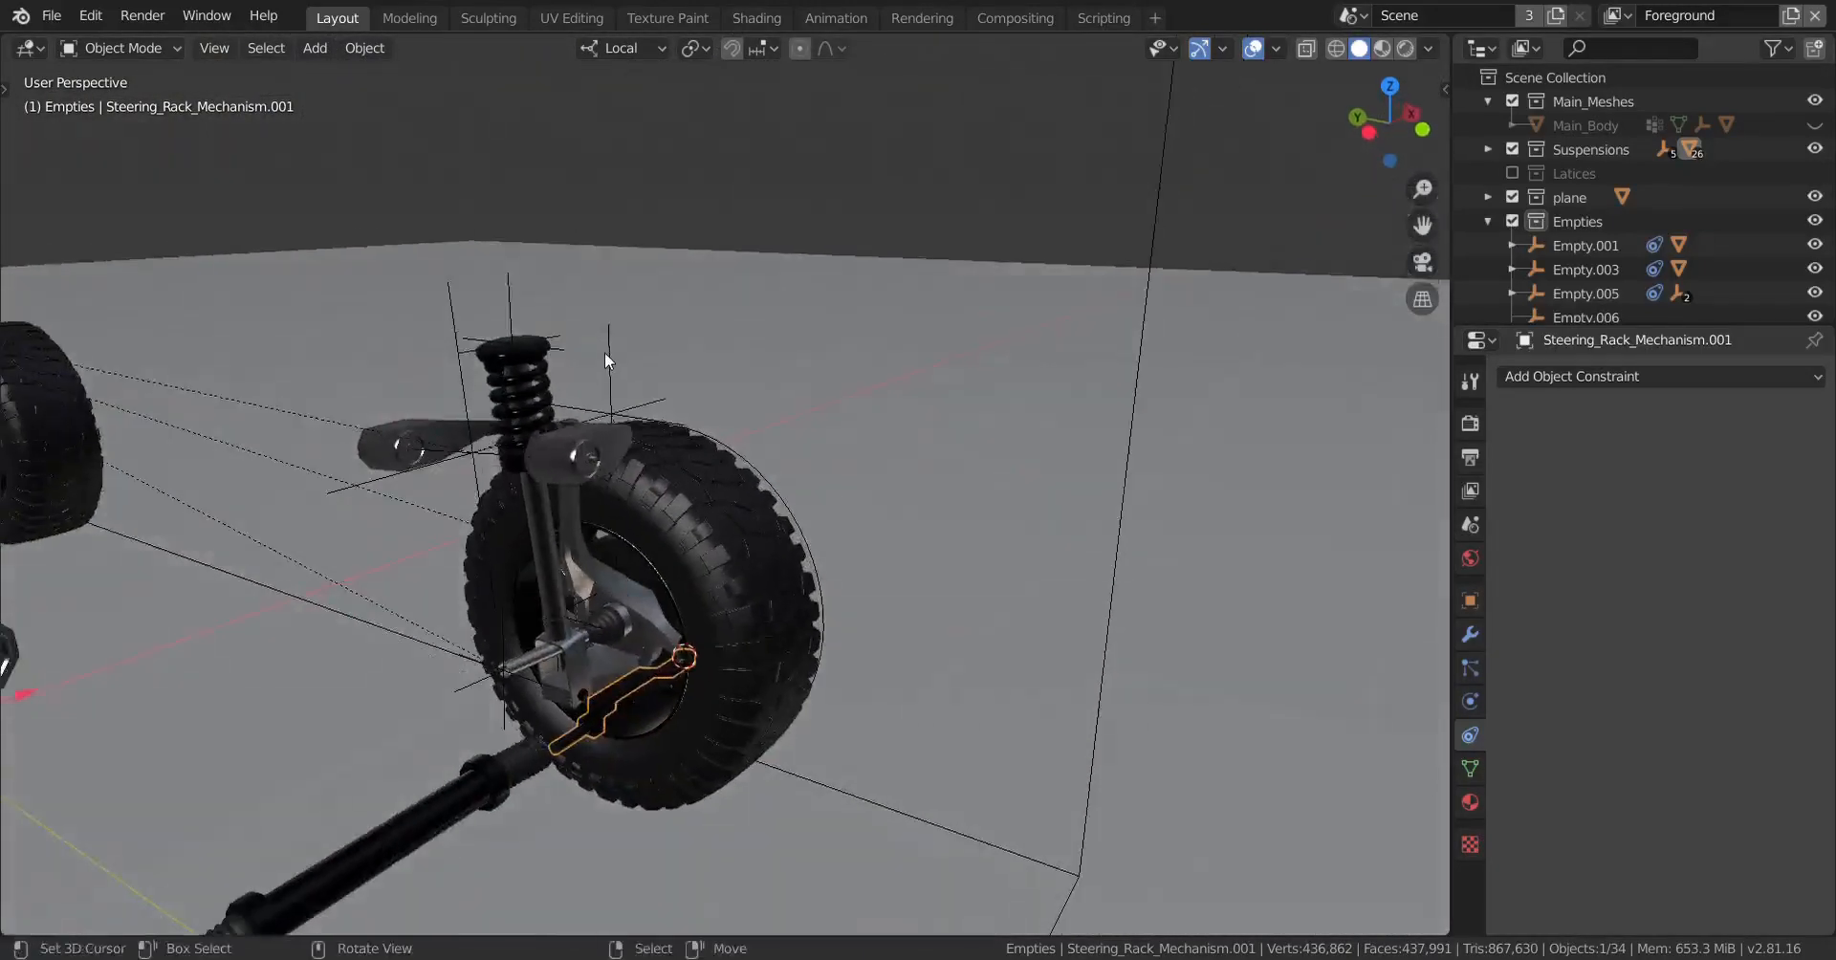
right_click(605, 354)
scroll(668, 504, "up", 3)
middle_click_drag(731, 640, 758, 526, "shift")
scroll(755, 612, "up", 1)
key("shift+d")
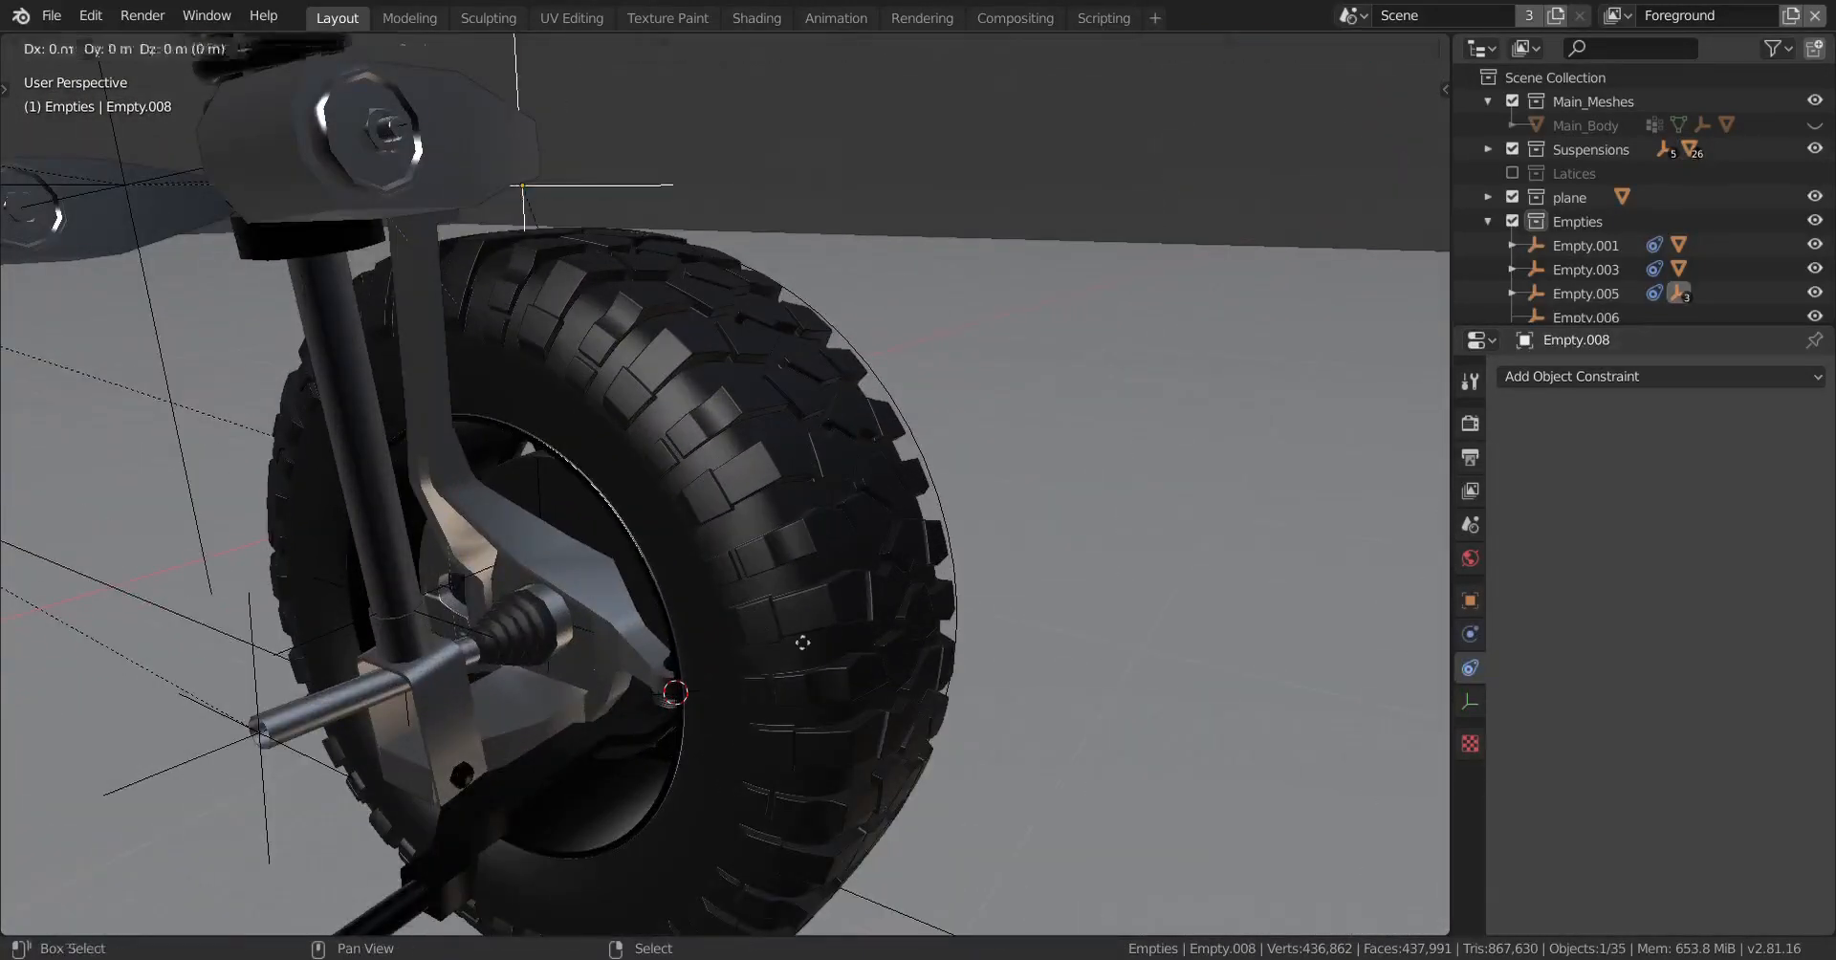
right_click(951, 566)
key("shift+s")
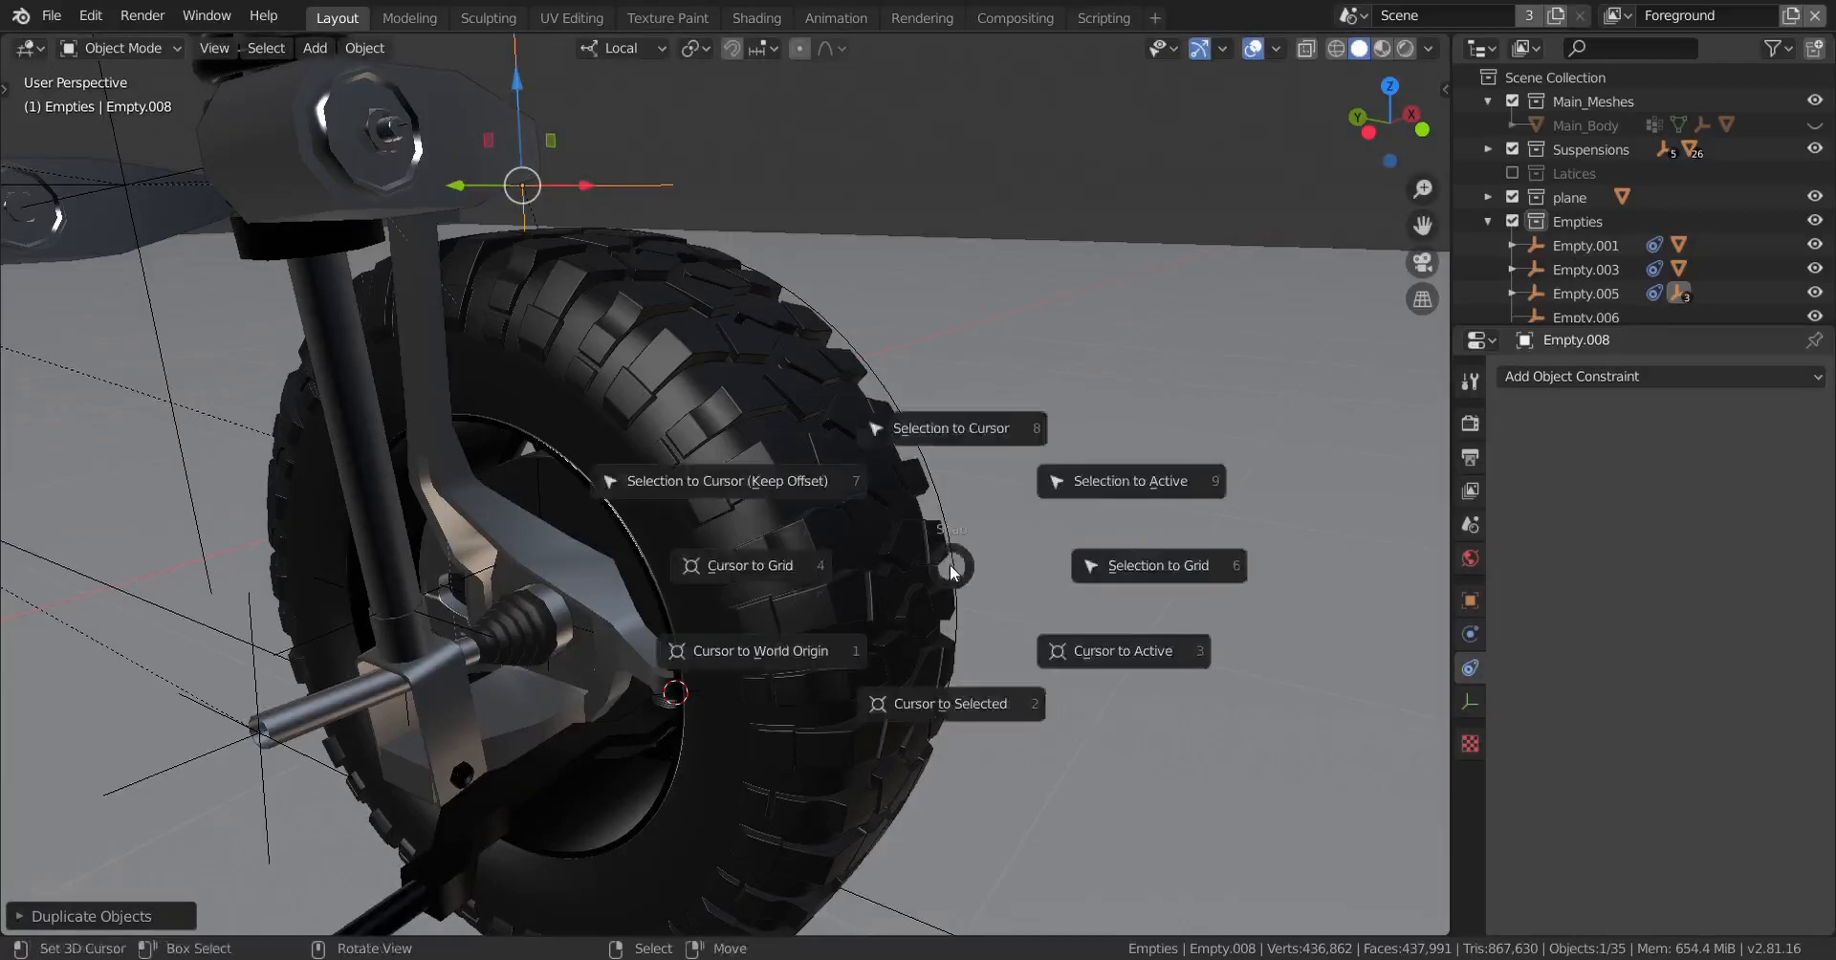
left_click(949, 434)
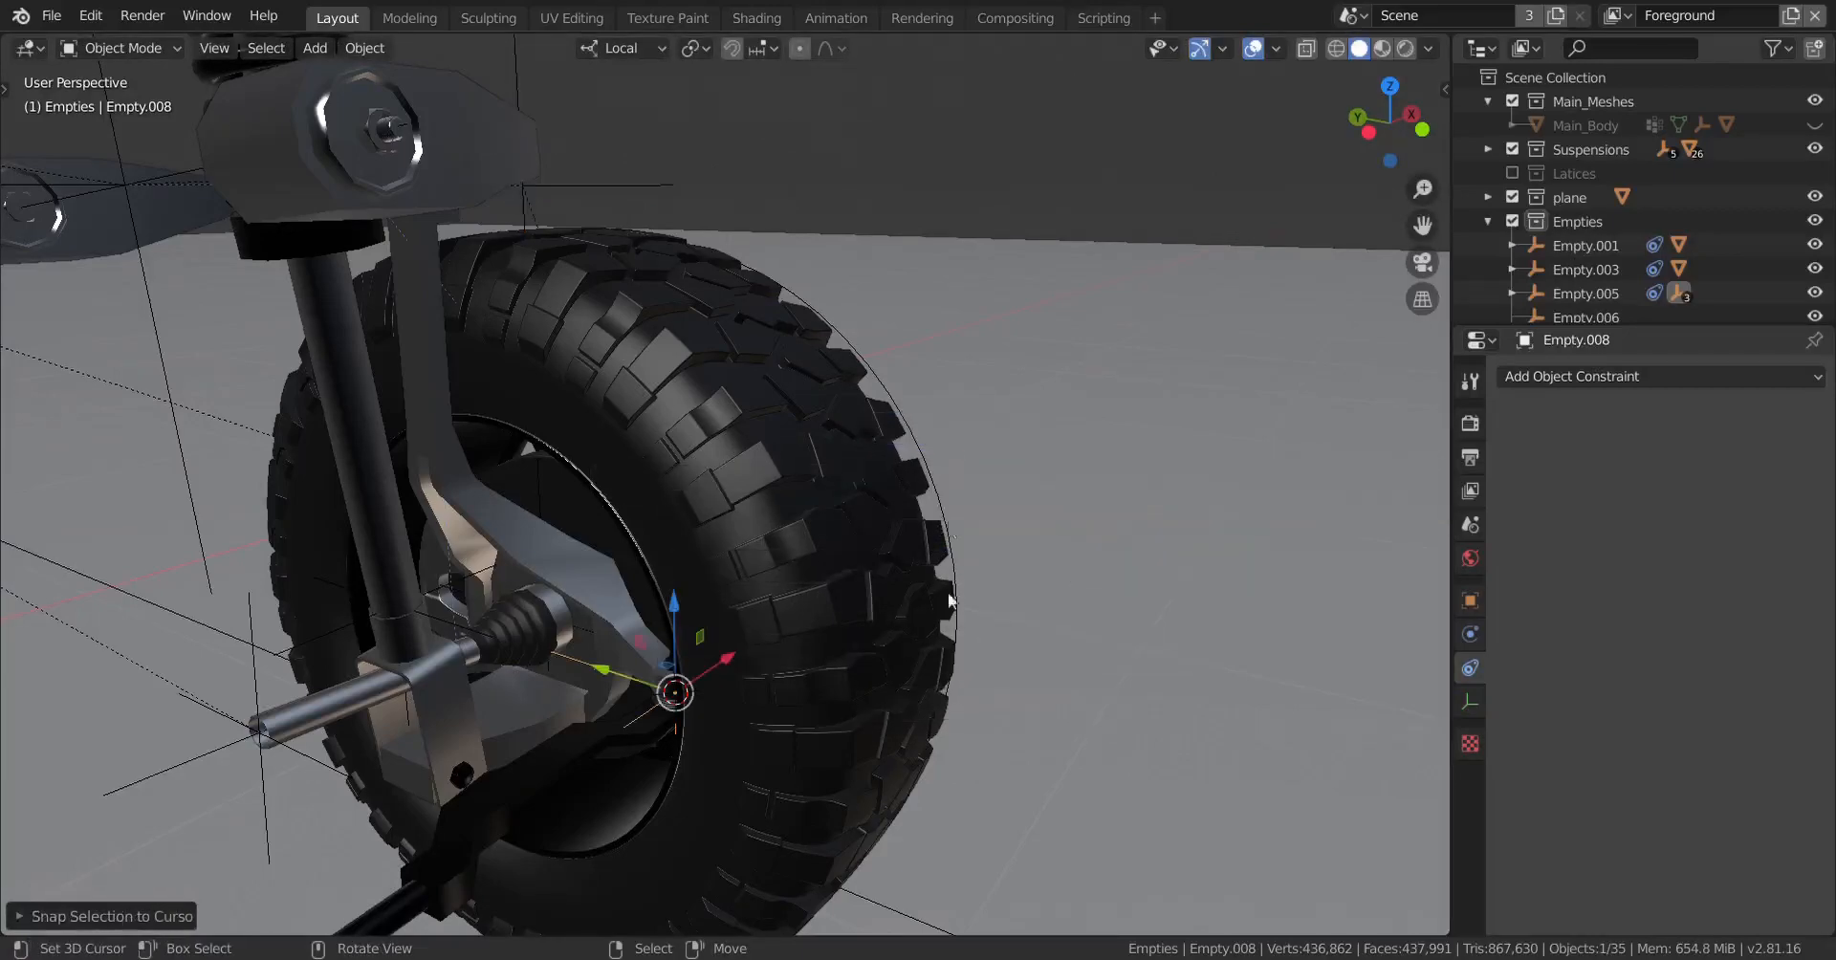
Step: Extend the separated tie rod by moving its inner end loop along X deep into the rack's rubber bellows
middle_click_drag(949, 434, 805, 445)
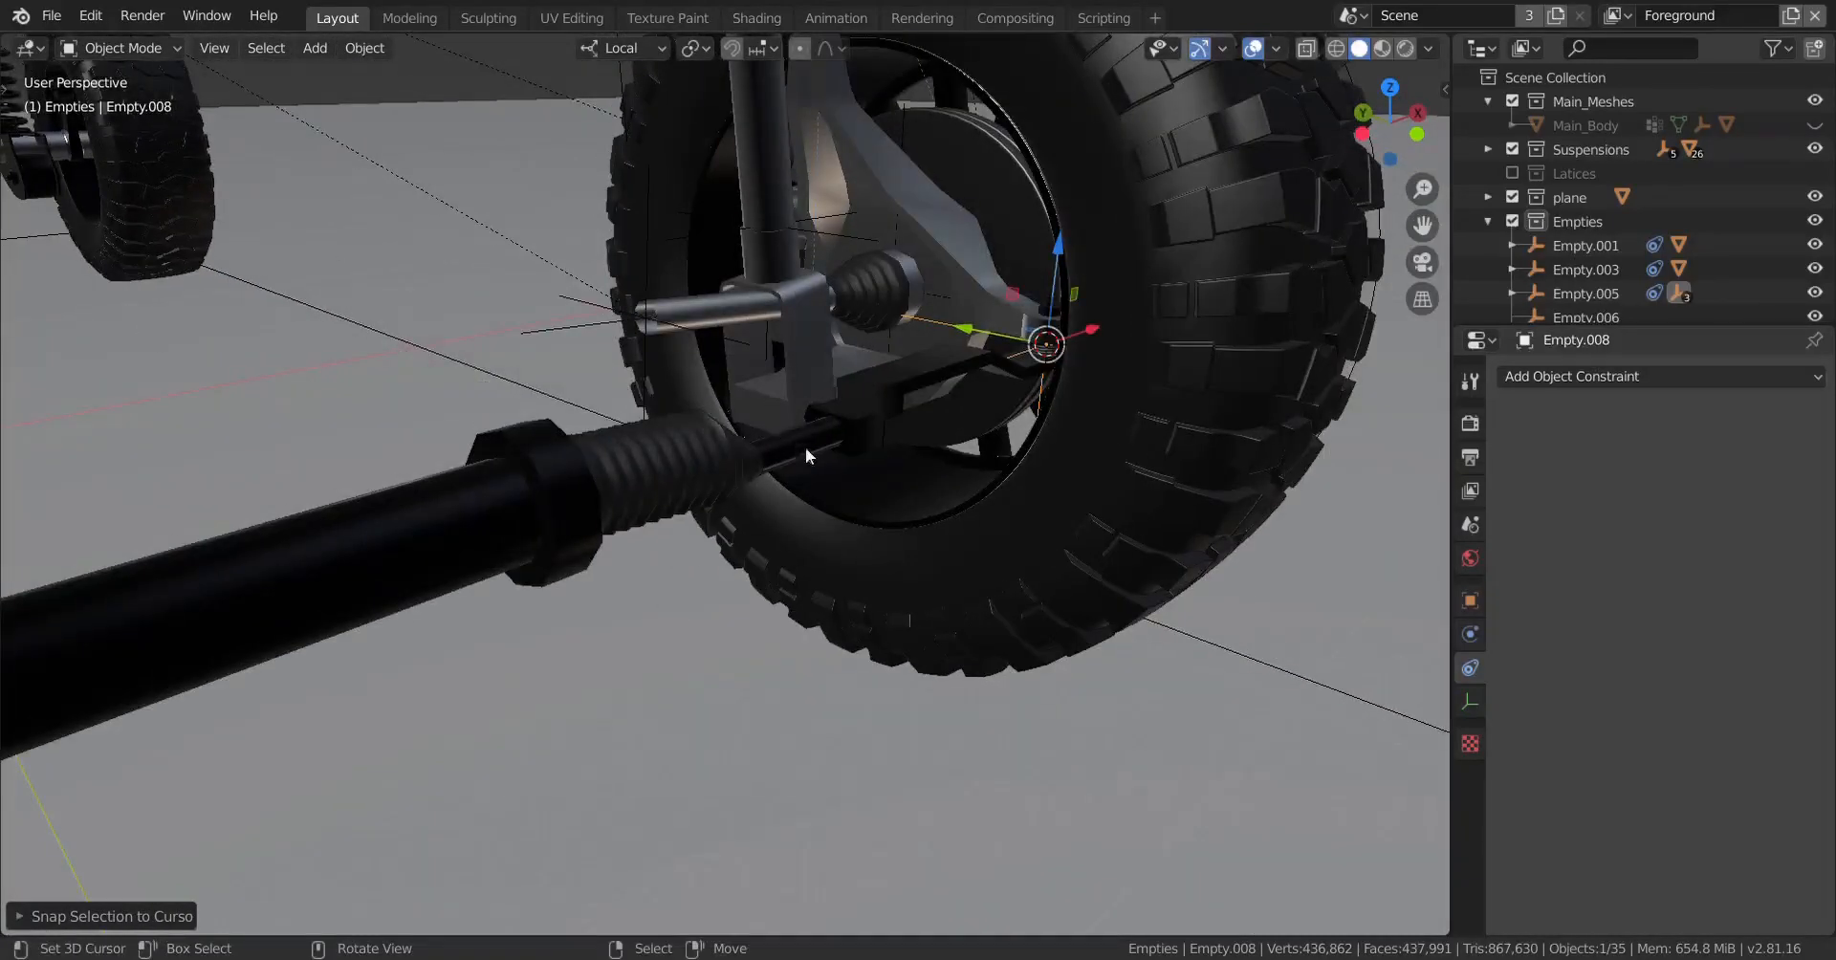
left_click(805, 446)
mouse_move(691, 536)
middle_mouse_down()
mouse_move(498, 589)
mouse_move(907, 570)
middle_mouse_up()
key("Tab")
scroll(907, 570, "up", 5)
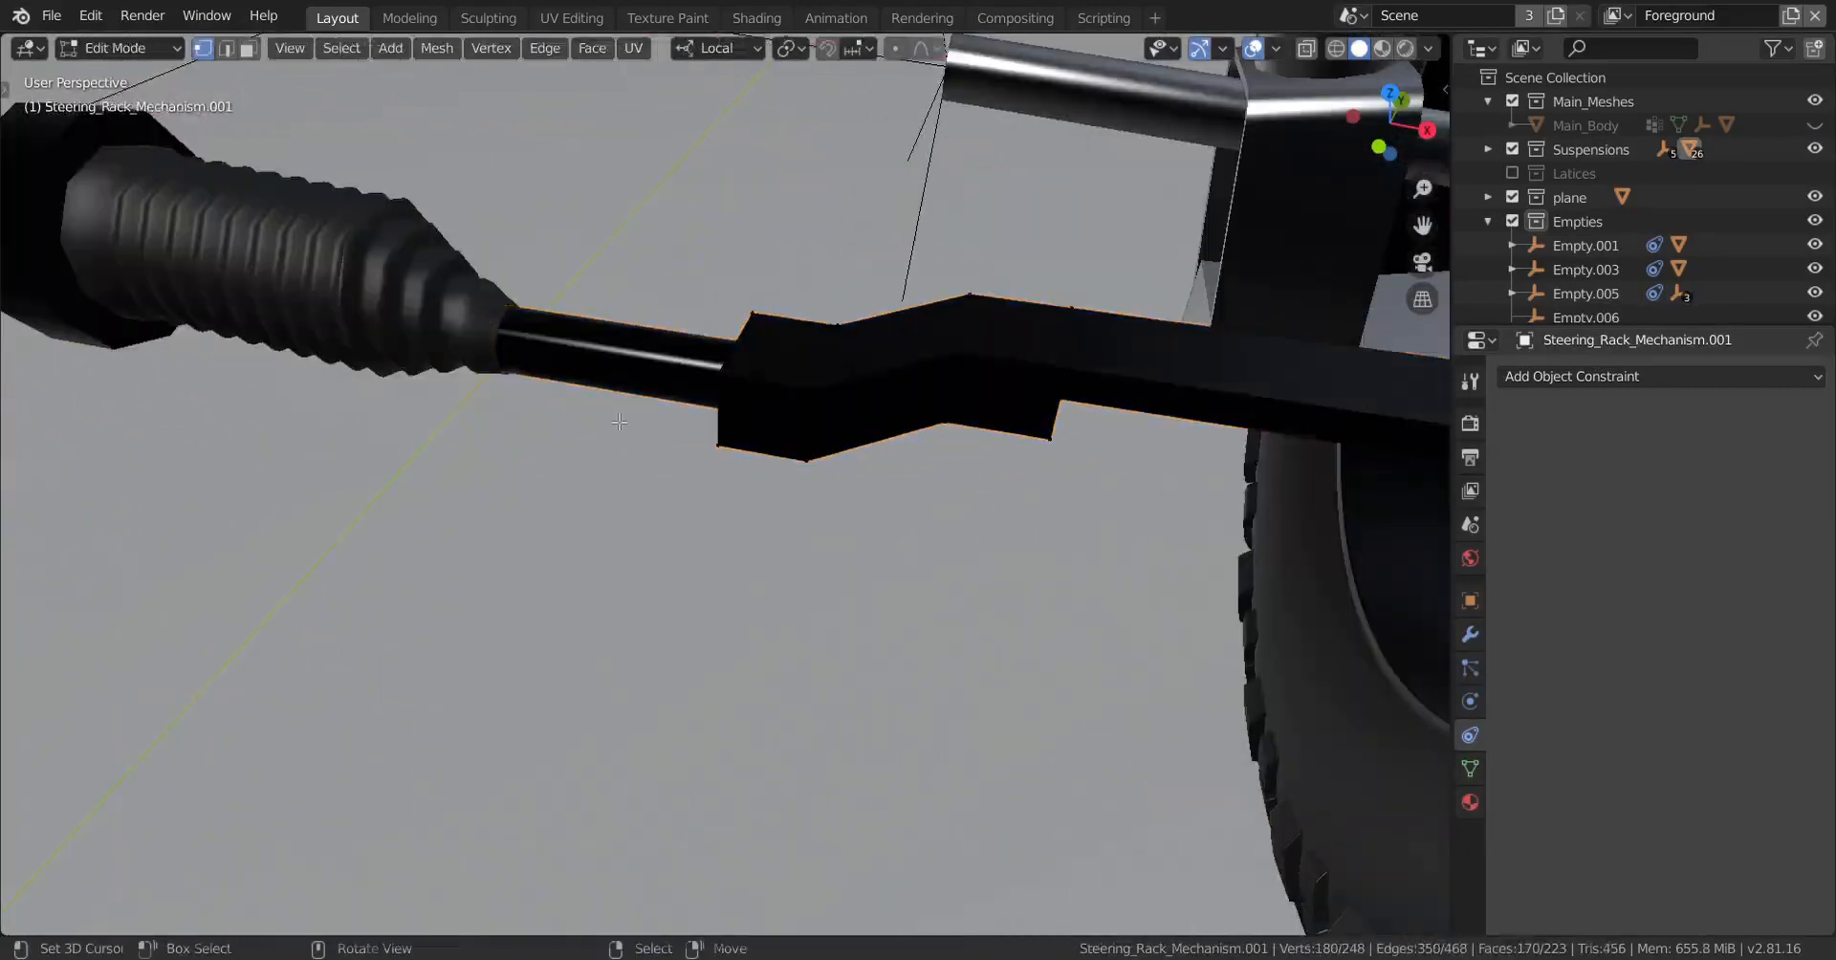
scroll(607, 420, "up", 5)
key("z")
left_click(394, 455)
mouse_move(961, 411)
middle_mouse_down()
mouse_move(1011, 407)
mouse_move(958, 409)
middle_mouse_up()
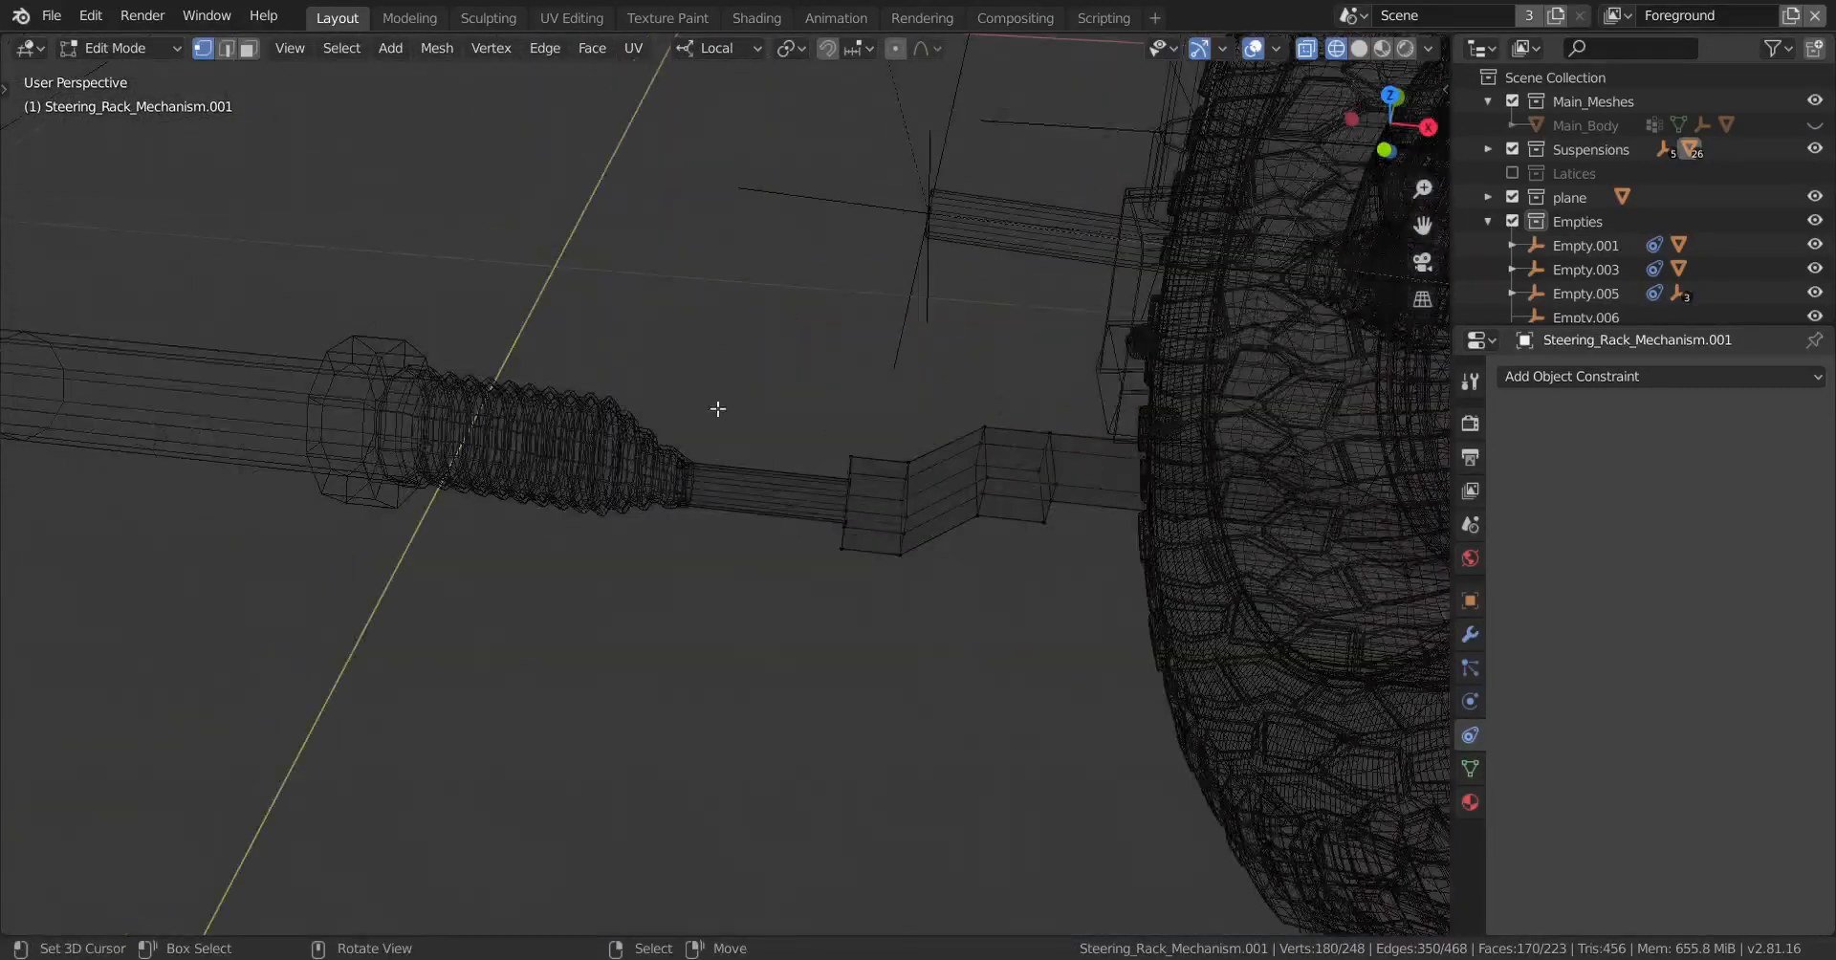
scroll(718, 409, "up", 3)
left_click(653, 462, "alt")
key("KP_Decimal")
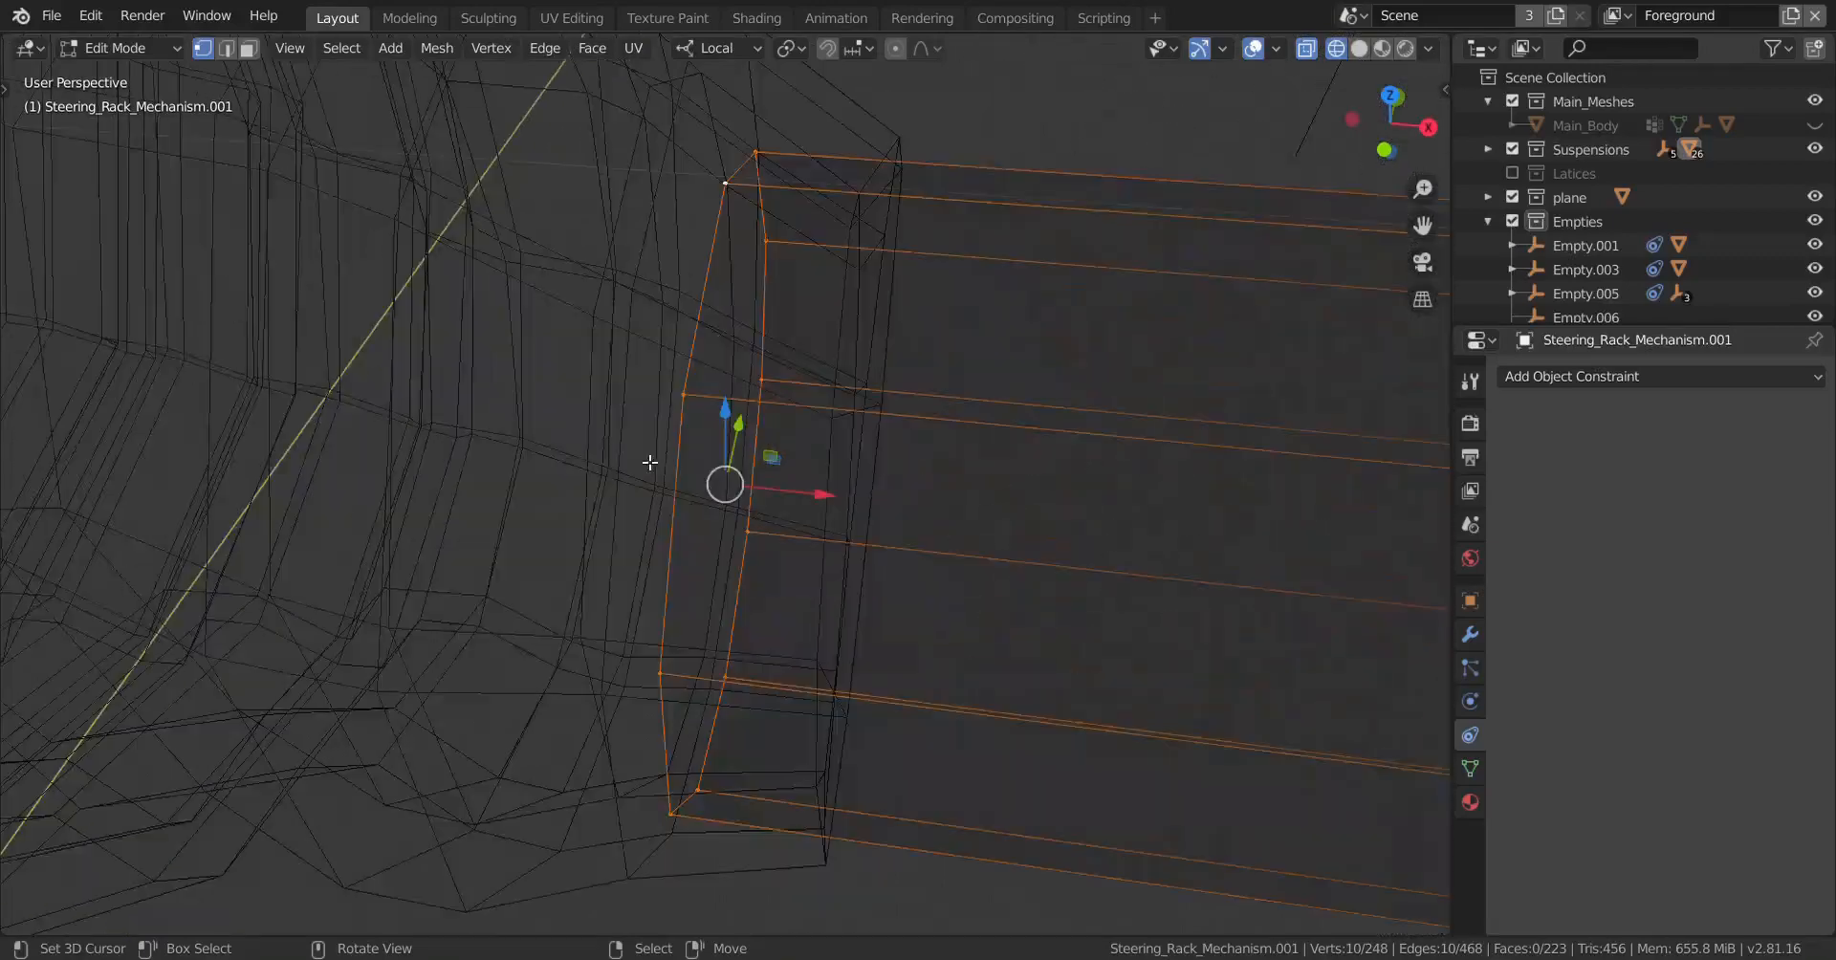
scroll(648, 463, "down", 6)
key("KP_7")
scroll(832, 498, "down", 6)
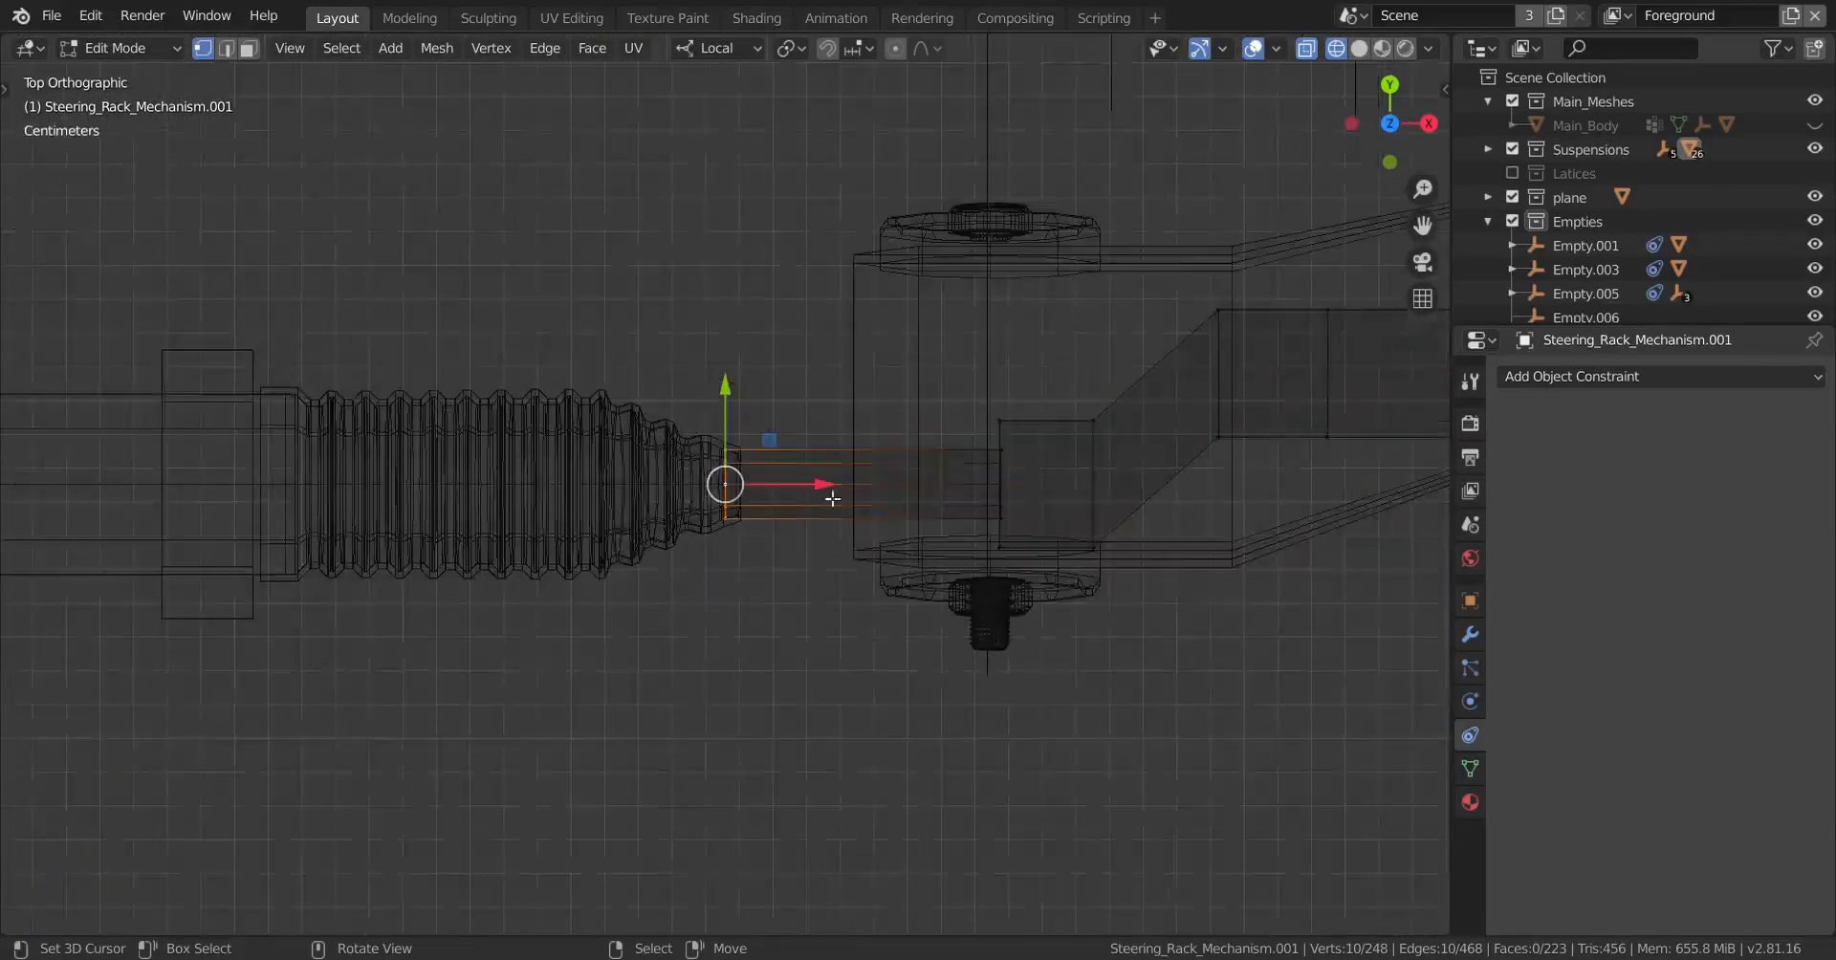
left_click_drag(826, 491, 524, 478)
Step: Nudge the tie rod's inner end loop slightly back towards the wheel along X in solid view, and leave mesh editing
middle_click_drag(631, 591, 659, 426)
key("z")
left_click(806, 536)
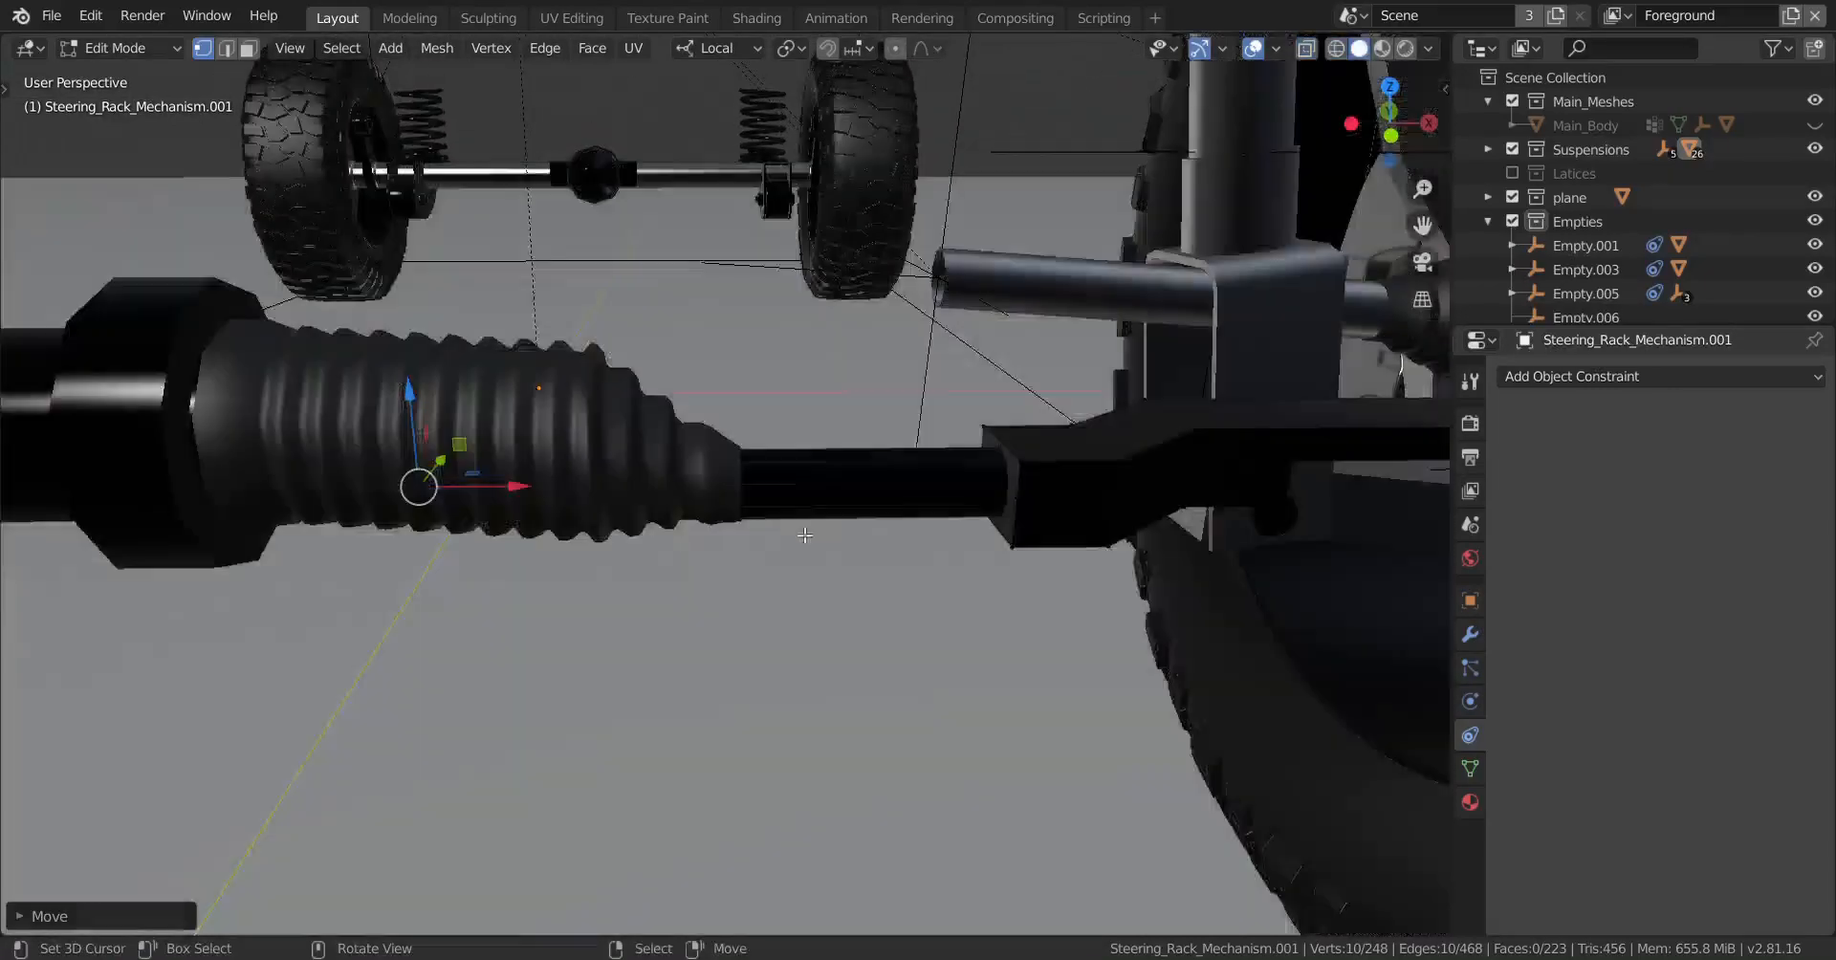
middle_click_drag(806, 536, 766, 460)
left_click_drag(522, 492, 712, 487, "shift")
middle_click_drag(947, 496, 842, 526)
key("Tab")
Step: Duplicate the steering joint's empty and move the copy about 0.5 m inward along local X to the tie rod's inner end
middle_click_drag(769, 585, 811, 461)
left_click(944, 256)
key("KP_1")
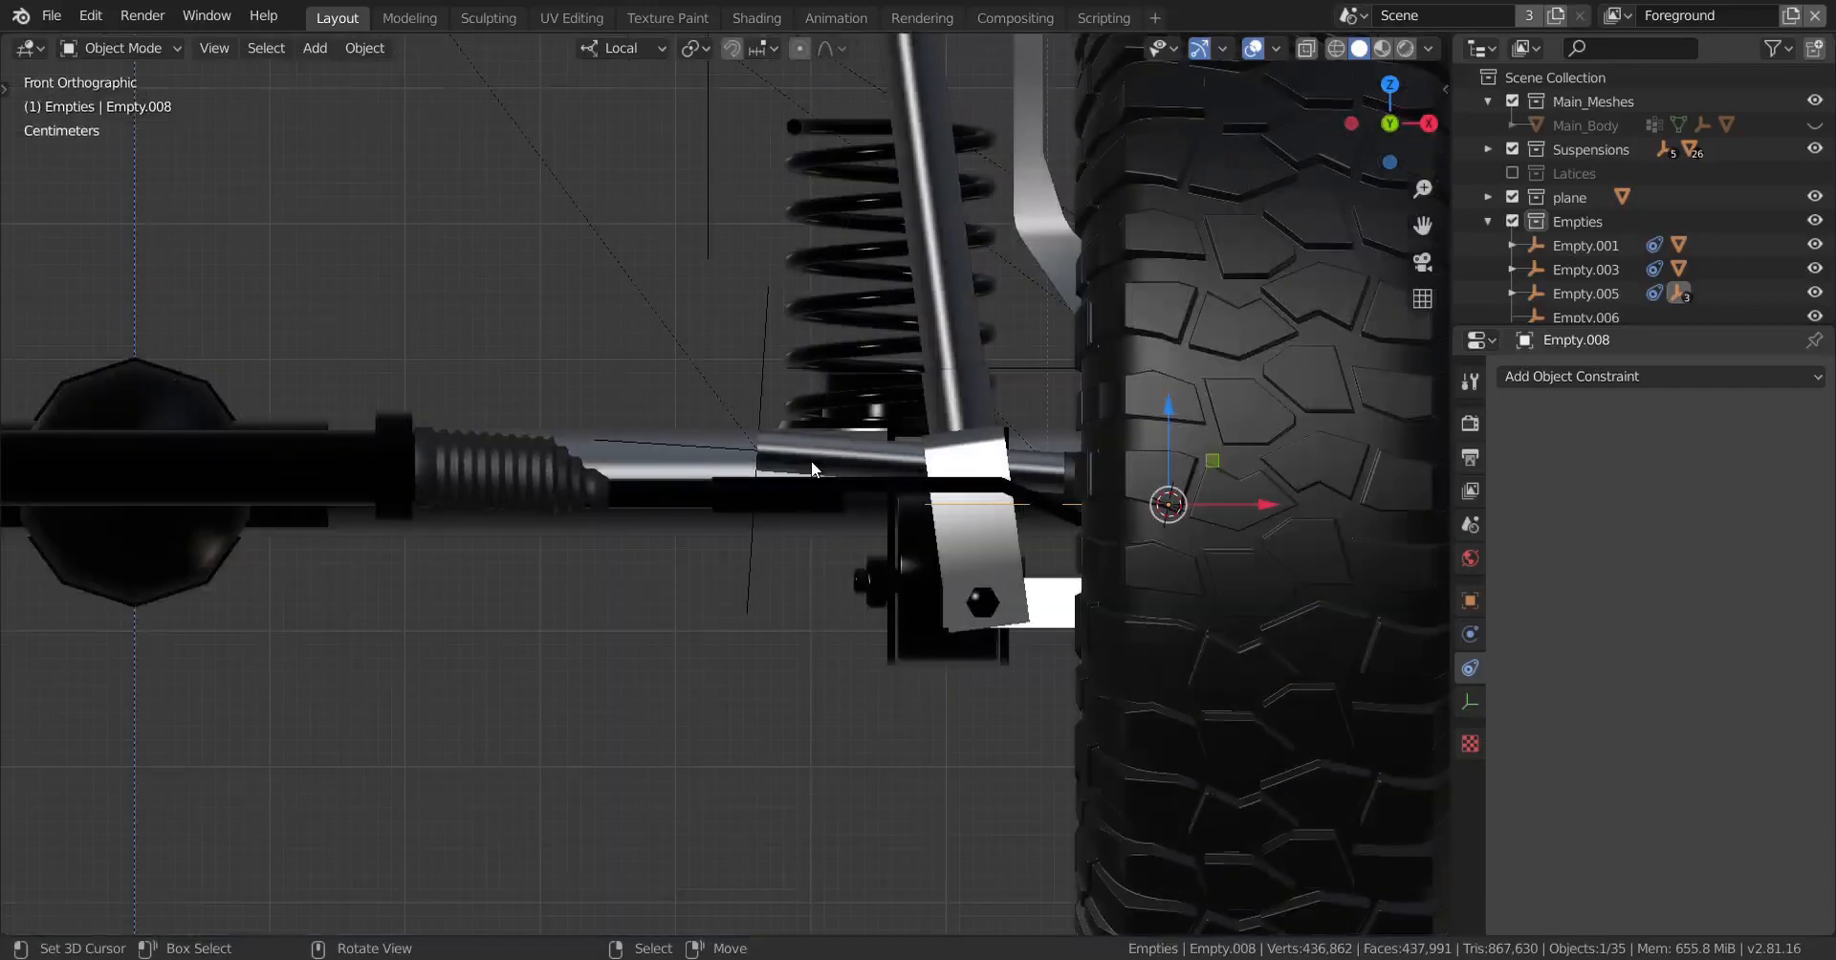
key("shift+z")
key("shift+d")
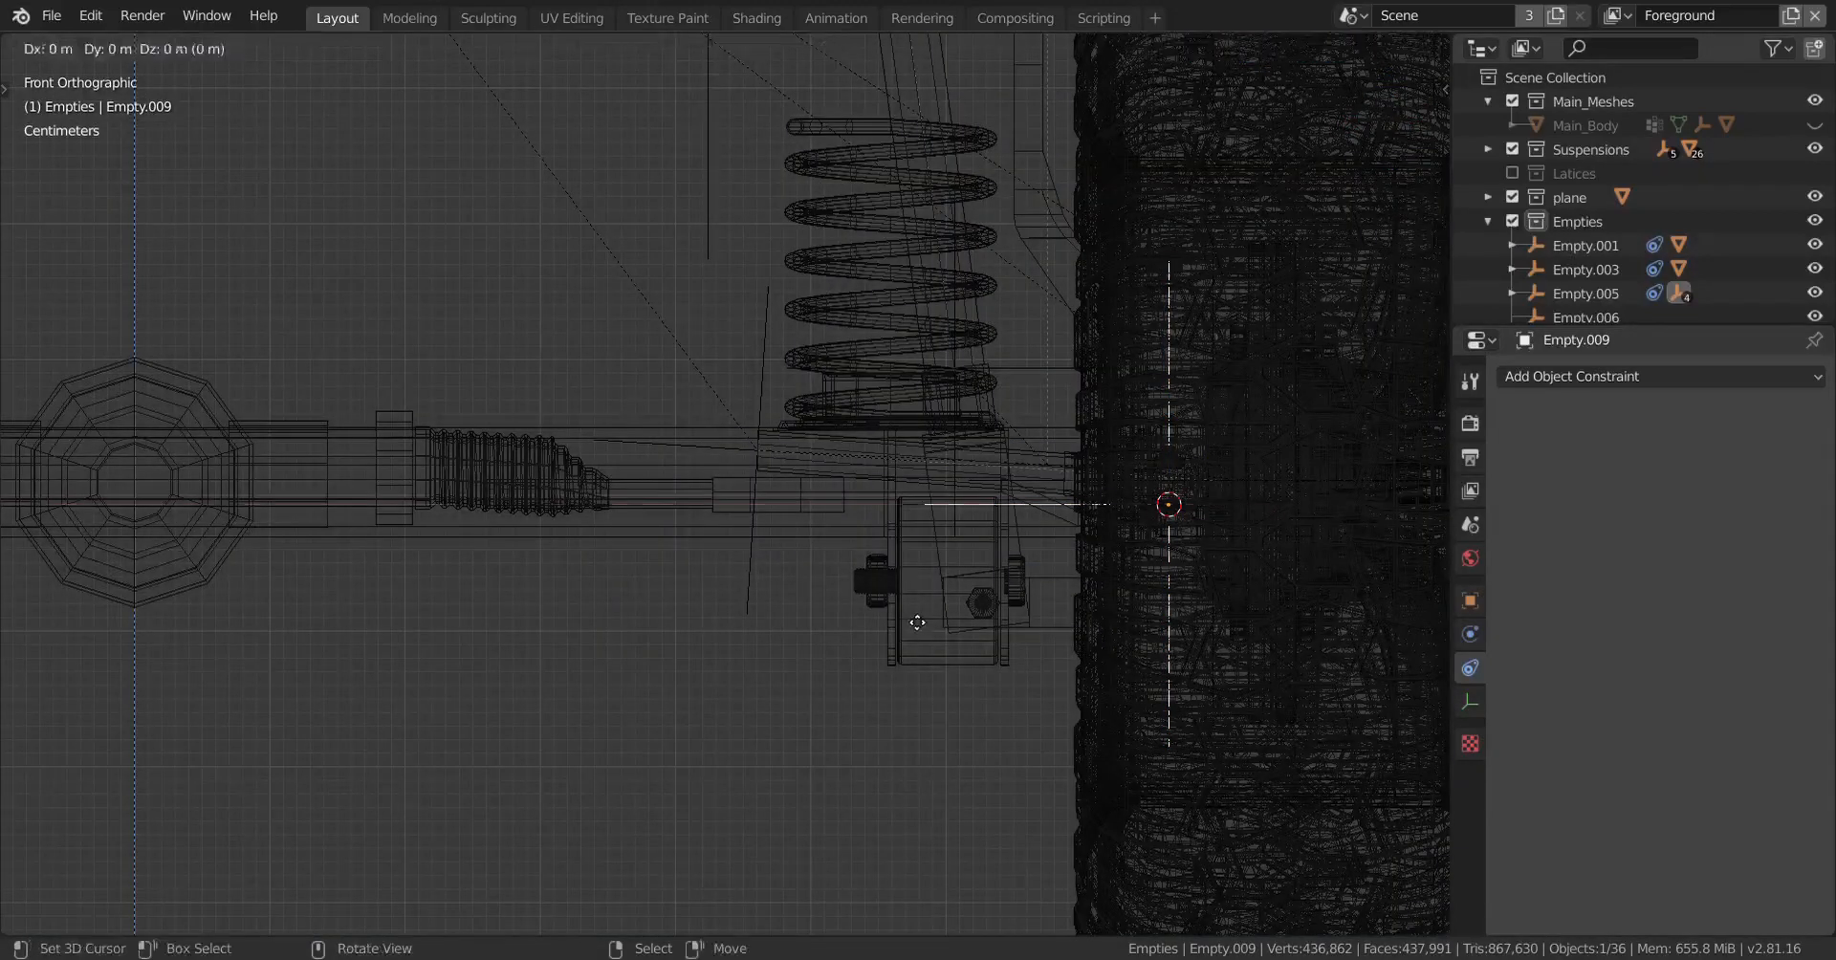
key("x")
key("x")
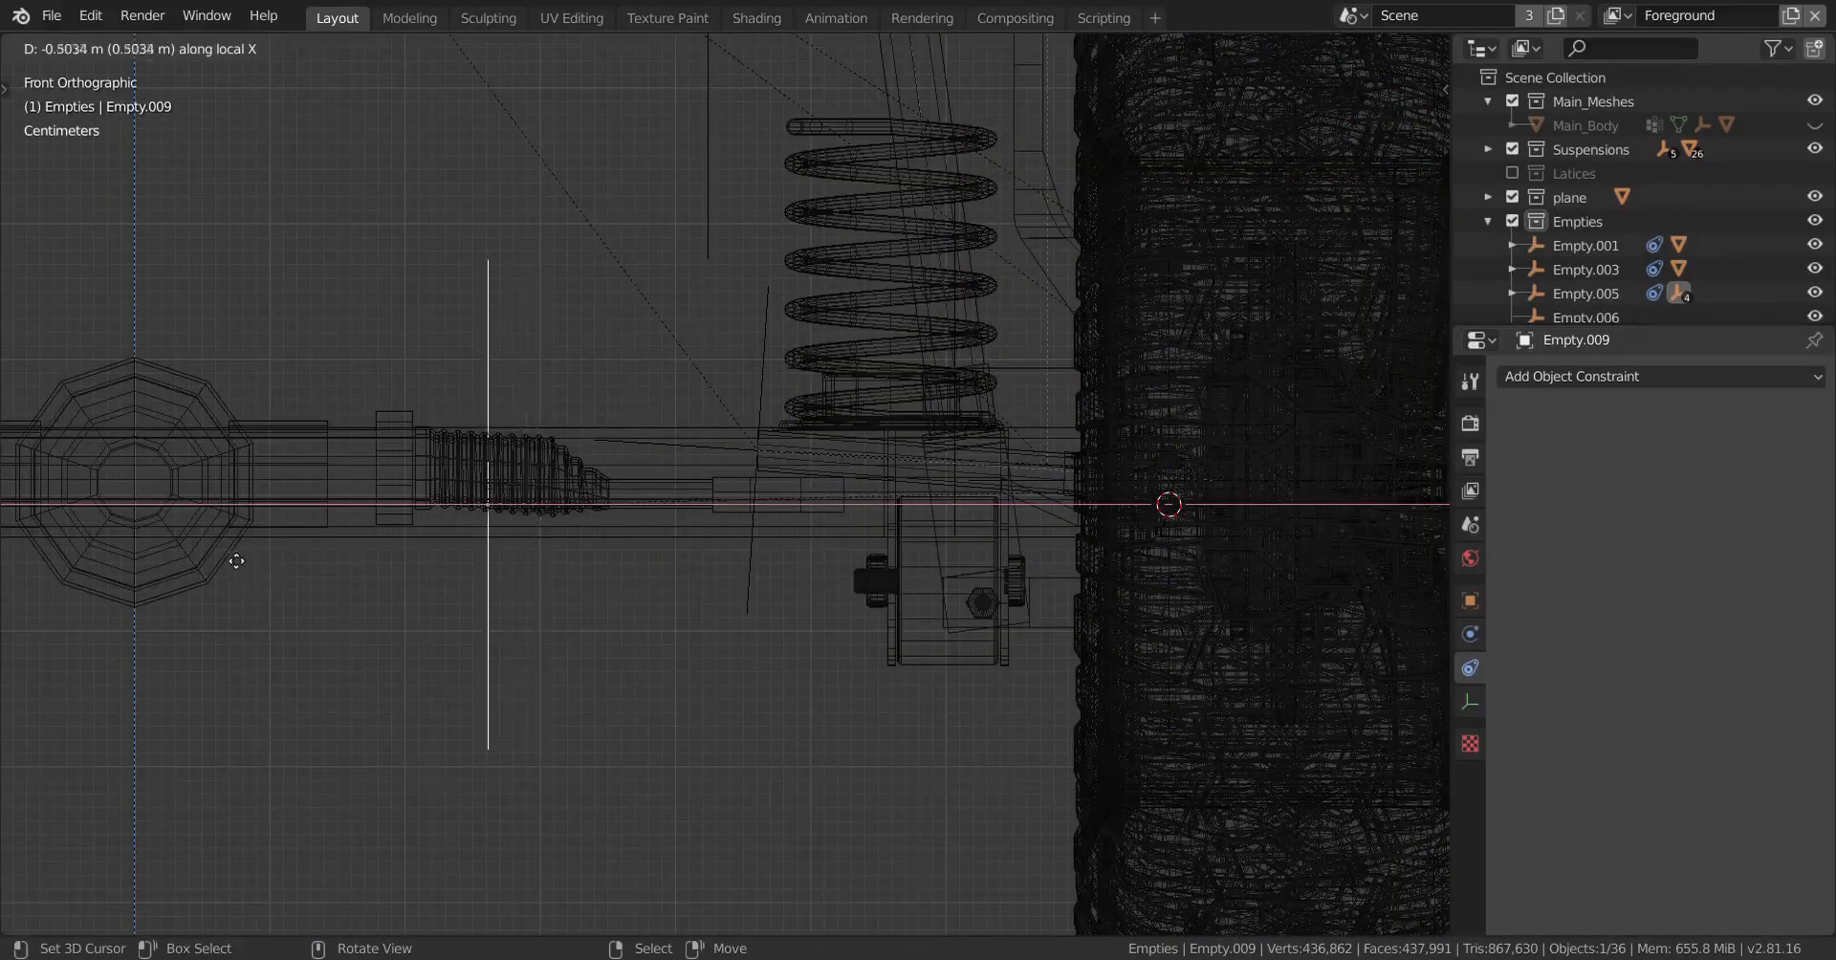
left_click(221, 545)
Step: Examine the new empty's alignment with the tie rod's inner end in wireframe and solid shading
scroll(497, 598, "up", 5)
scroll(497, 598, "up", 3)
middle_click_drag(497, 597, 1049, 602, "shift")
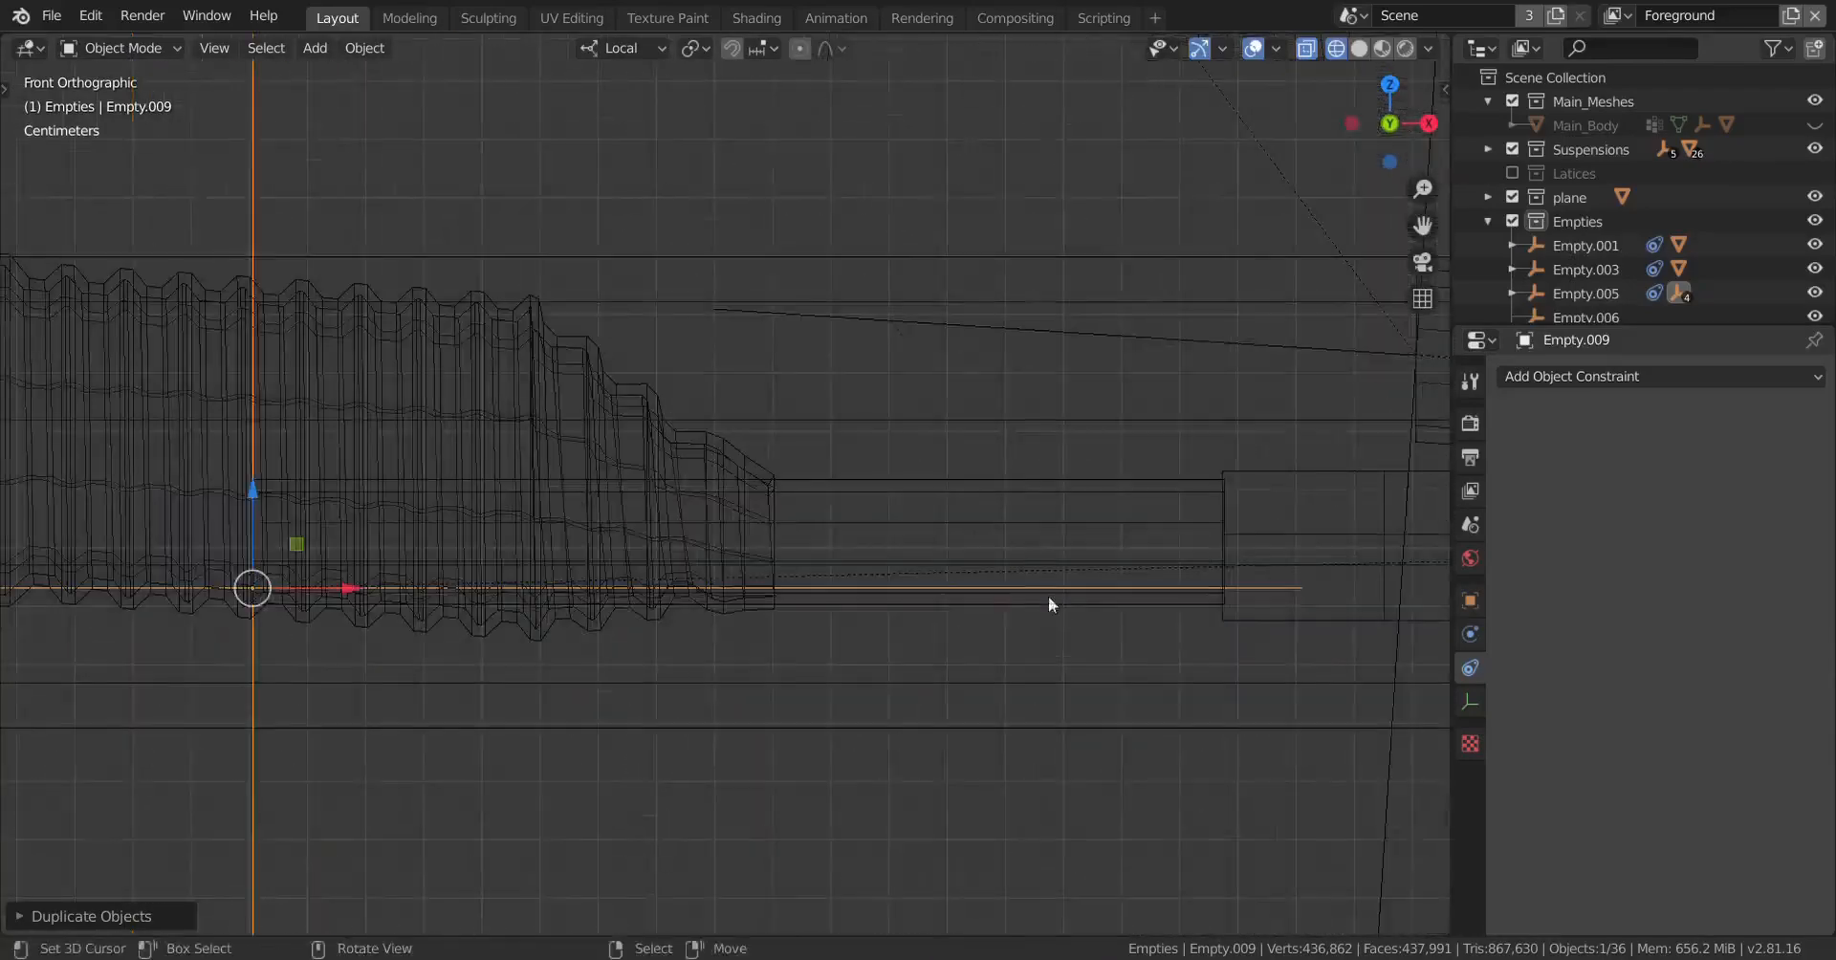
scroll(363, 550, "down", 5)
key("shift+z")
scroll(846, 599, "down", 5)
middle_click_drag(846, 600, 934, 644)
scroll(934, 643, "up", 5)
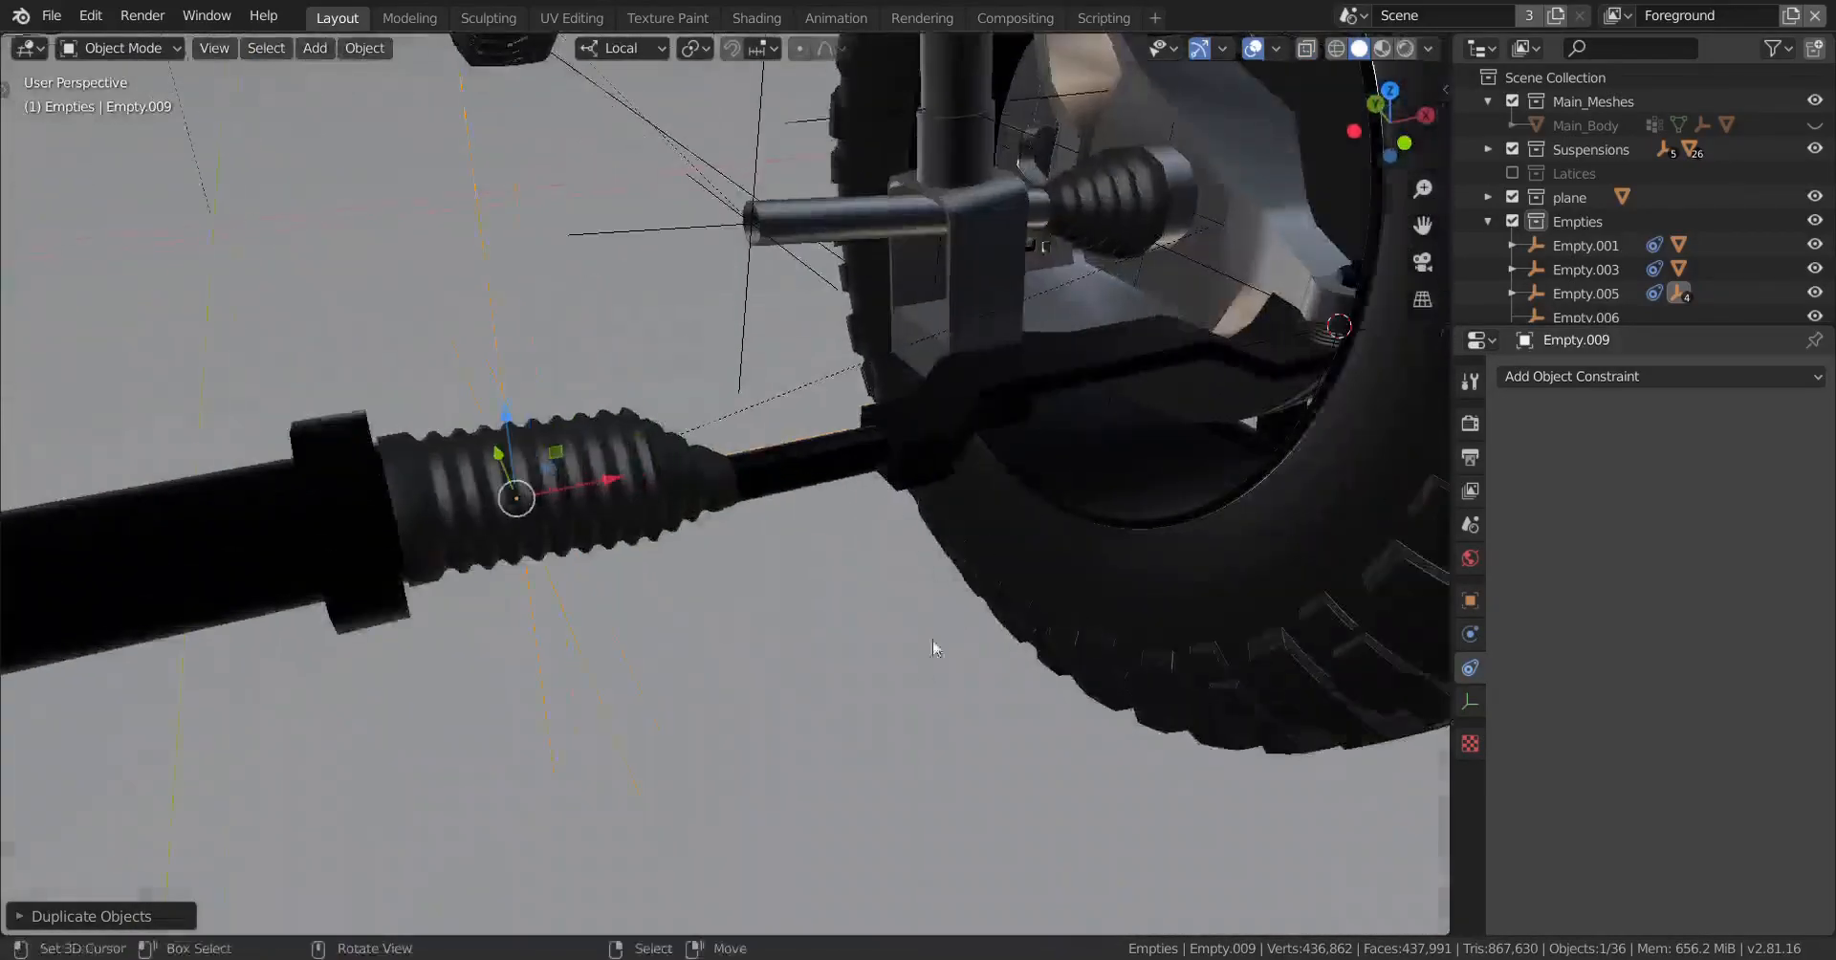
Step: Parent the empty at the tie rod's inner end to the large box-shaped empty around the vehicle
mouse_move(861, 550)
middle_mouse_down("shift")
mouse_move(610, 629)
mouse_move(737, 586)
mouse_move(660, 496)
mouse_move(730, 561)
mouse_move(714, 553)
middle_mouse_up("shift")
scroll(622, 549, "down", 4)
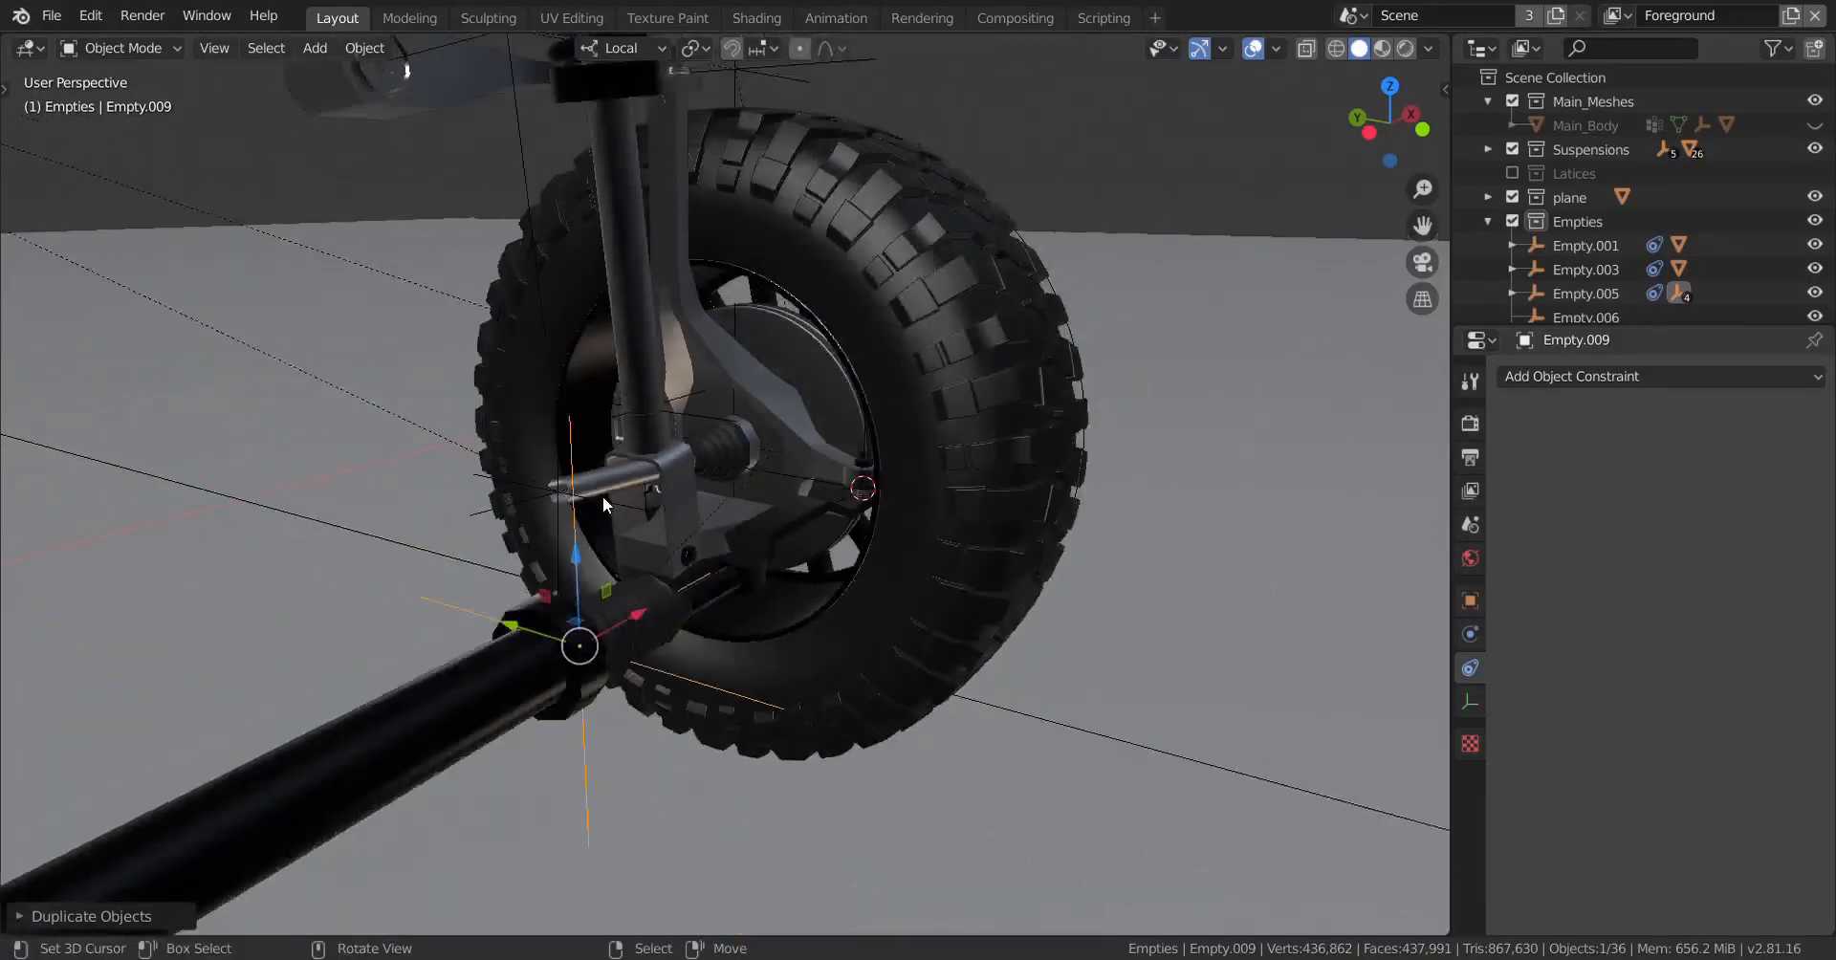
middle_click_drag(601, 495, 490, 447)
scroll(782, 363, "down", 7)
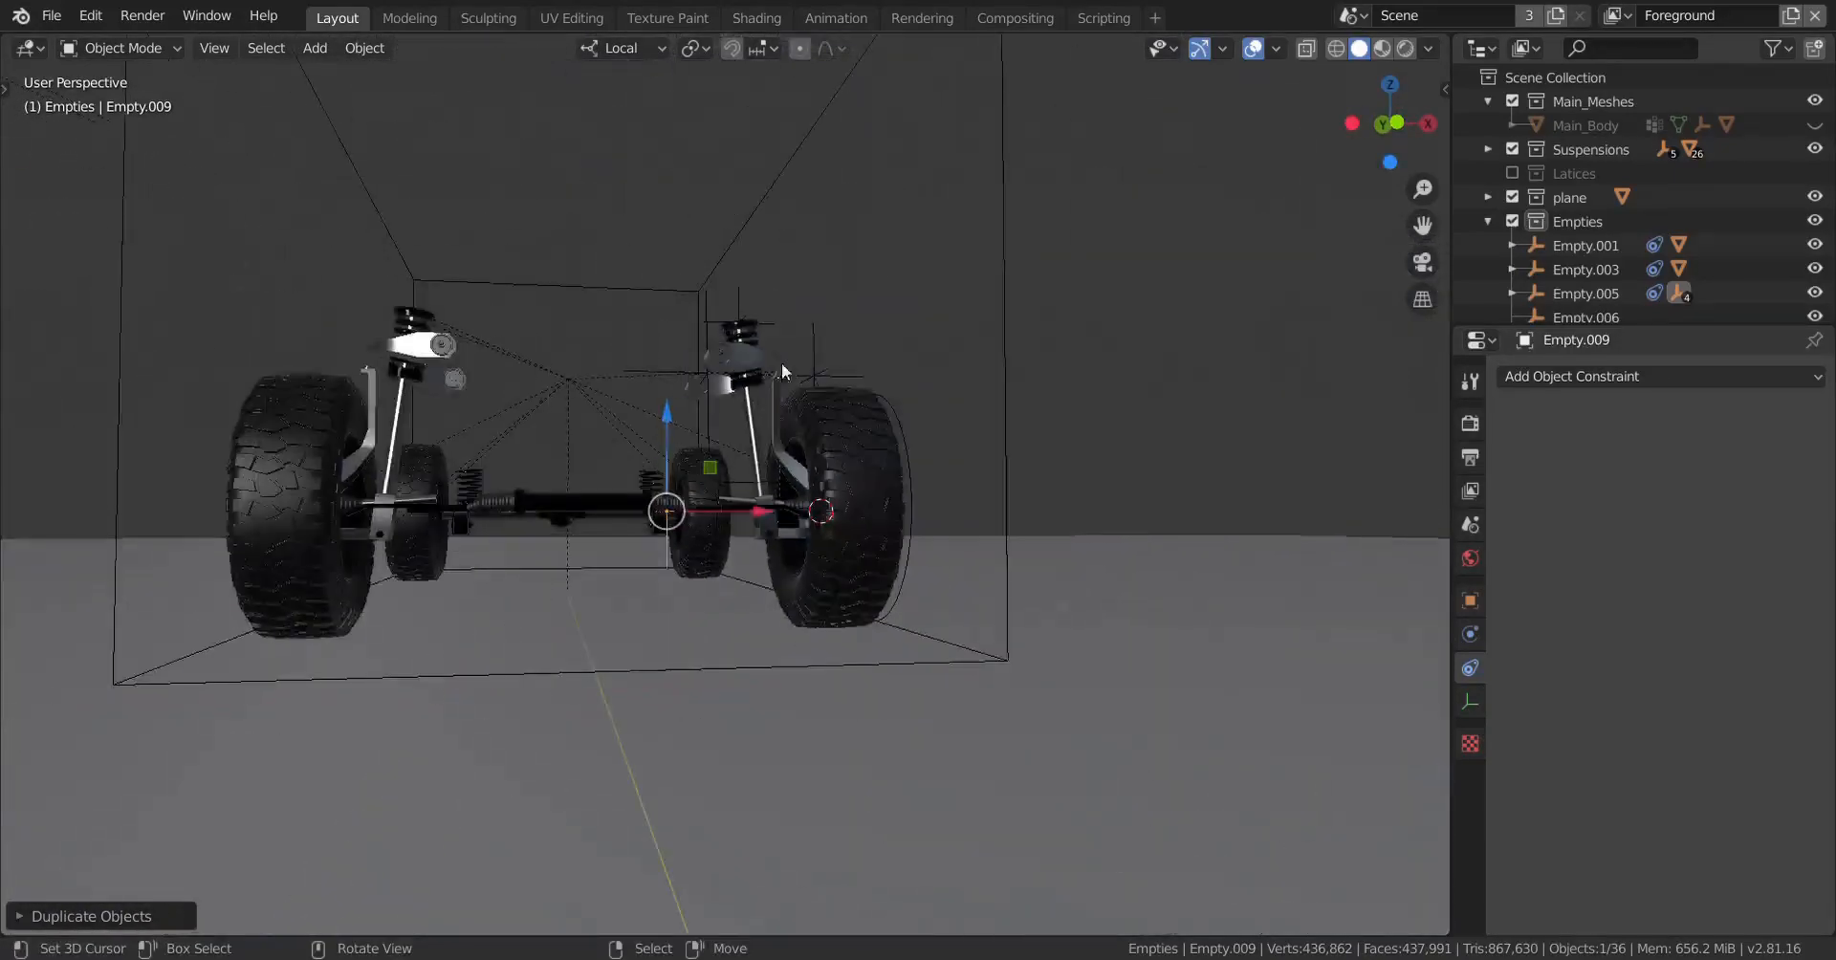
left_click(1004, 103, "shift")
middle_click_drag(1004, 104, 1039, 330)
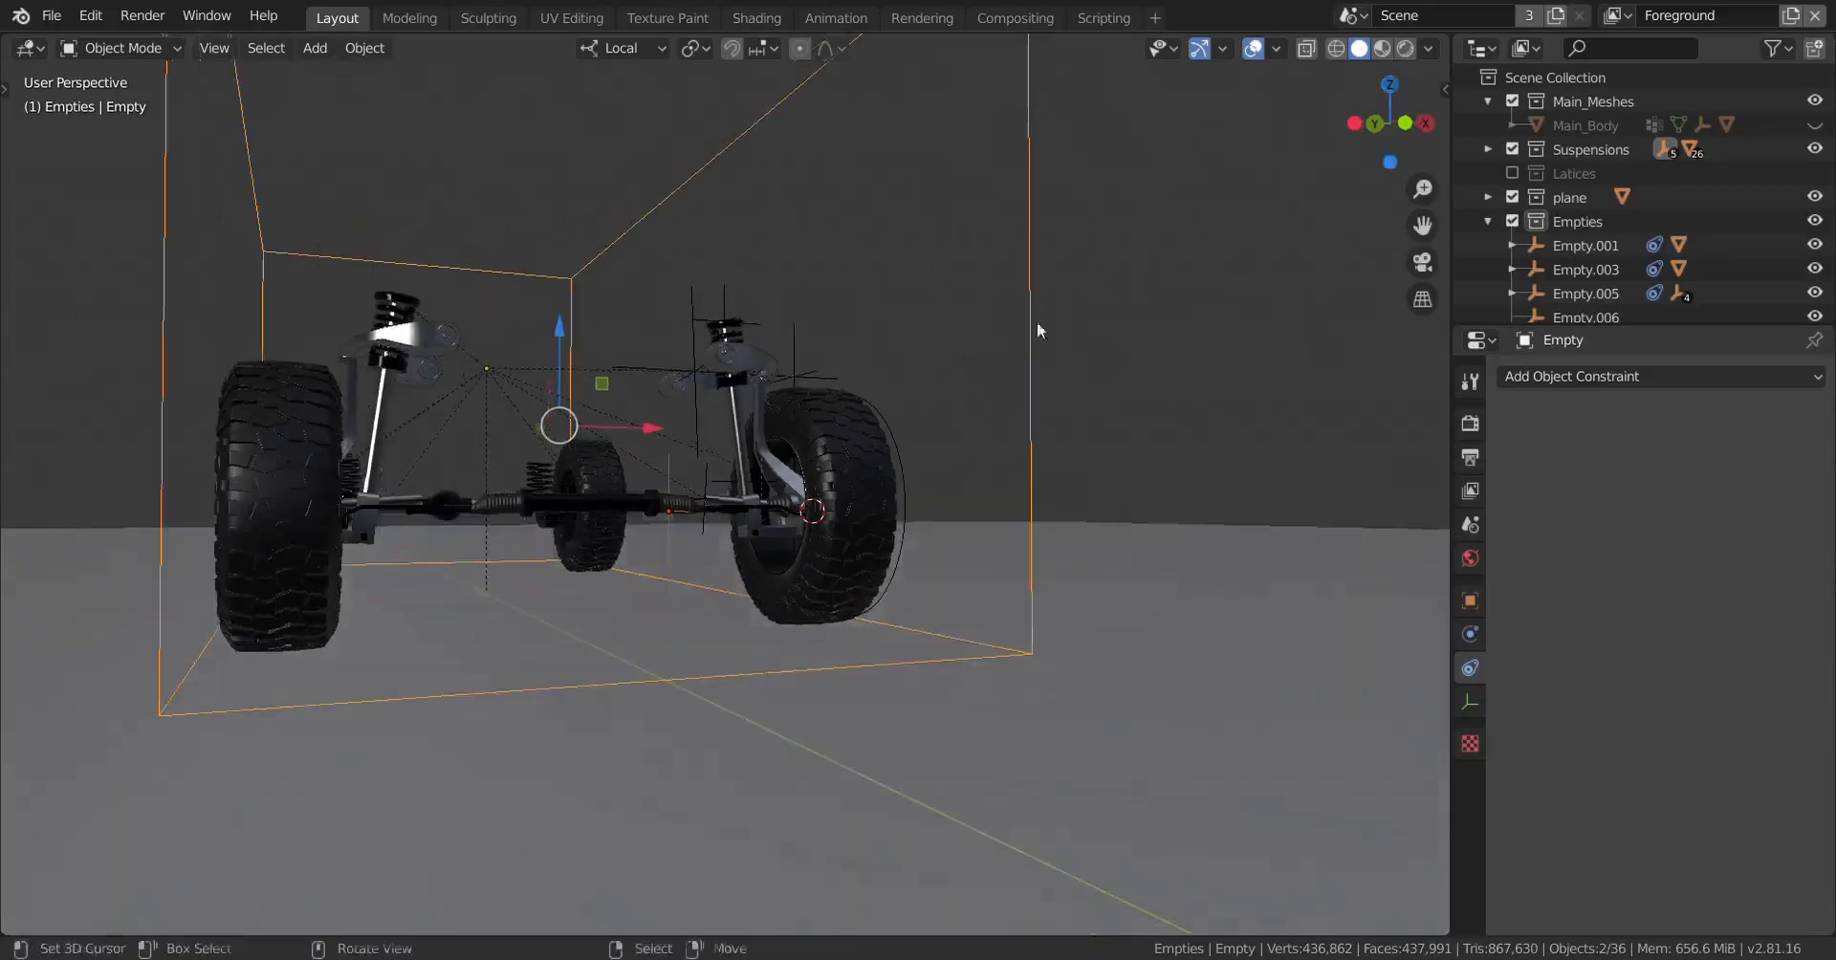
middle_click_drag(904, 472, 904, 457)
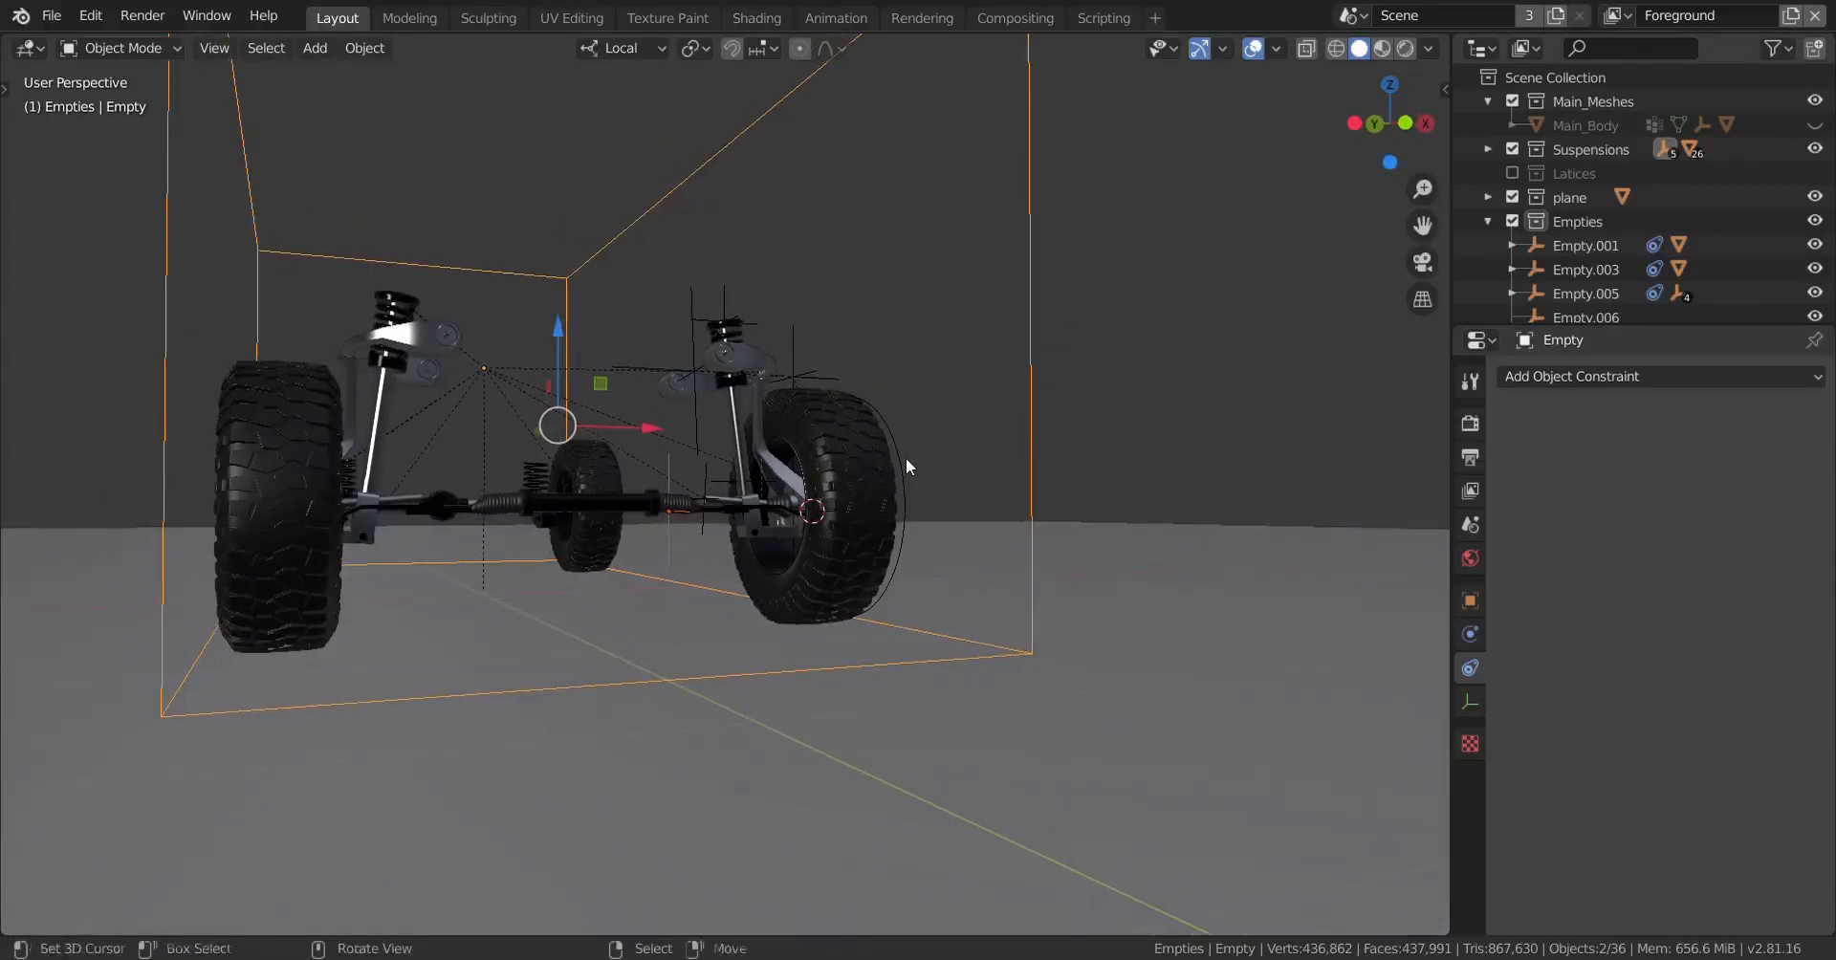
key("ctrl+p")
left_click(881, 486)
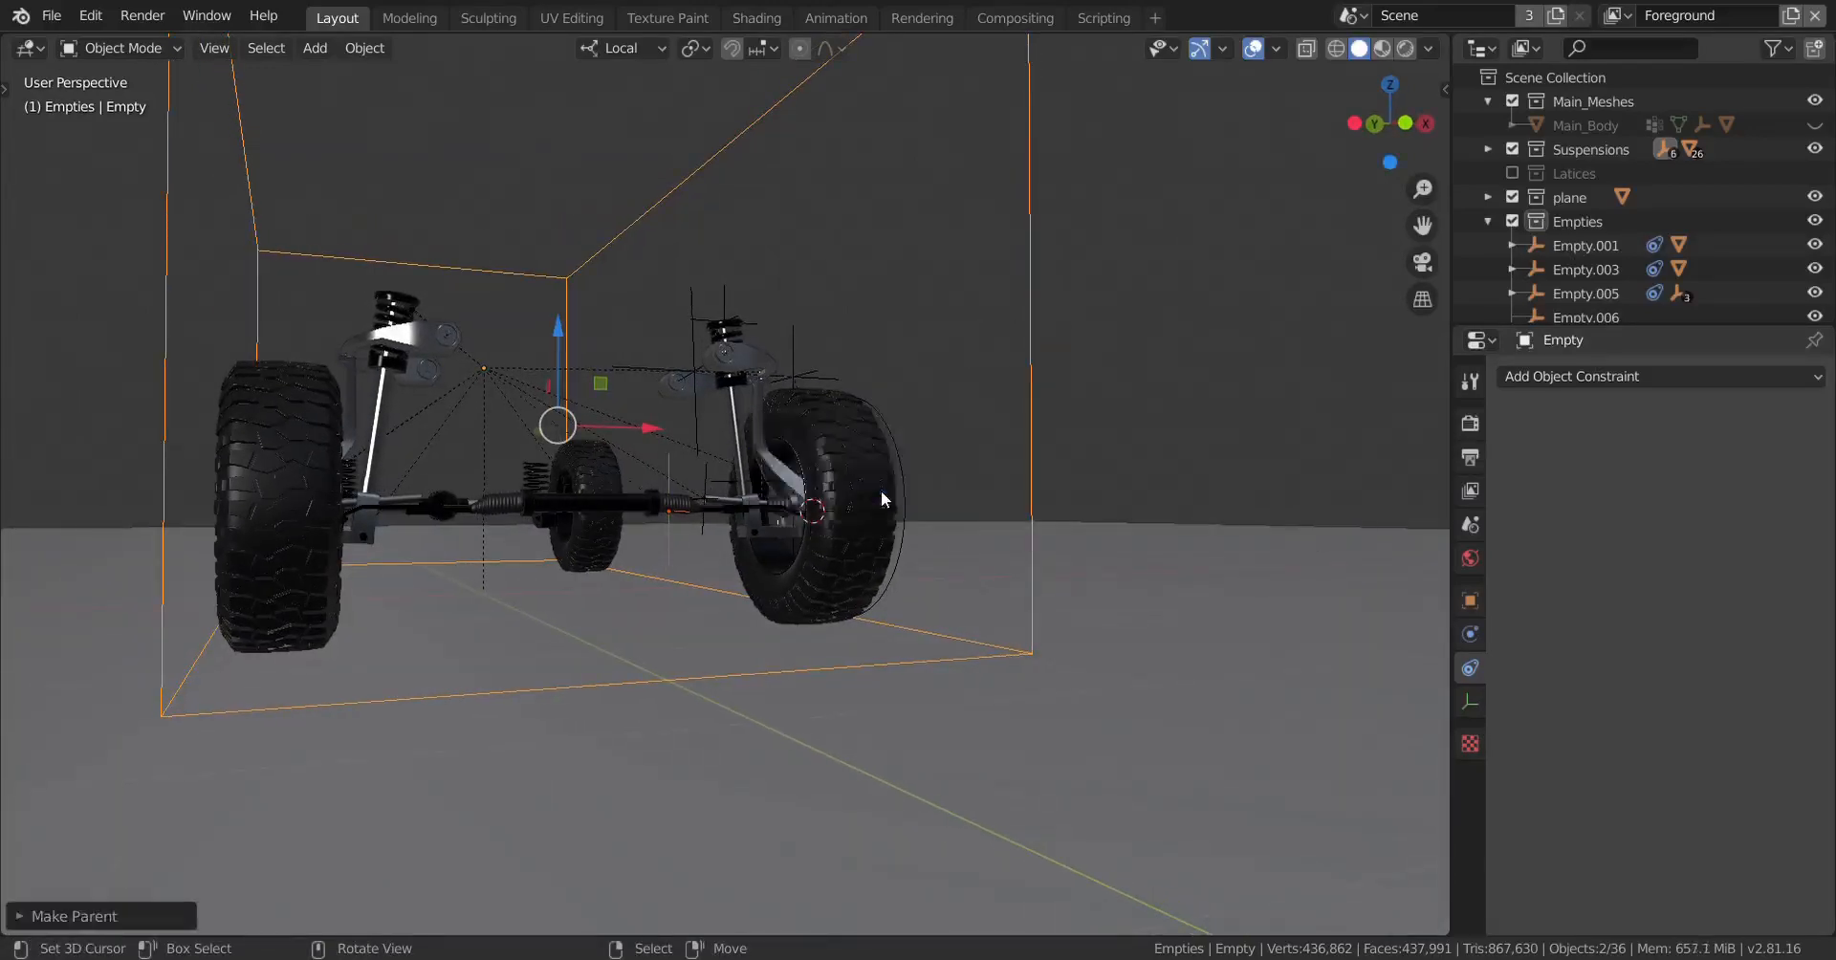
Step: Parent the separated tie rod to the steering joint's empty with Object (Keep Transform)
scroll(991, 594, "up", 5)
middle_click_drag(990, 594, 958, 644, "shift")
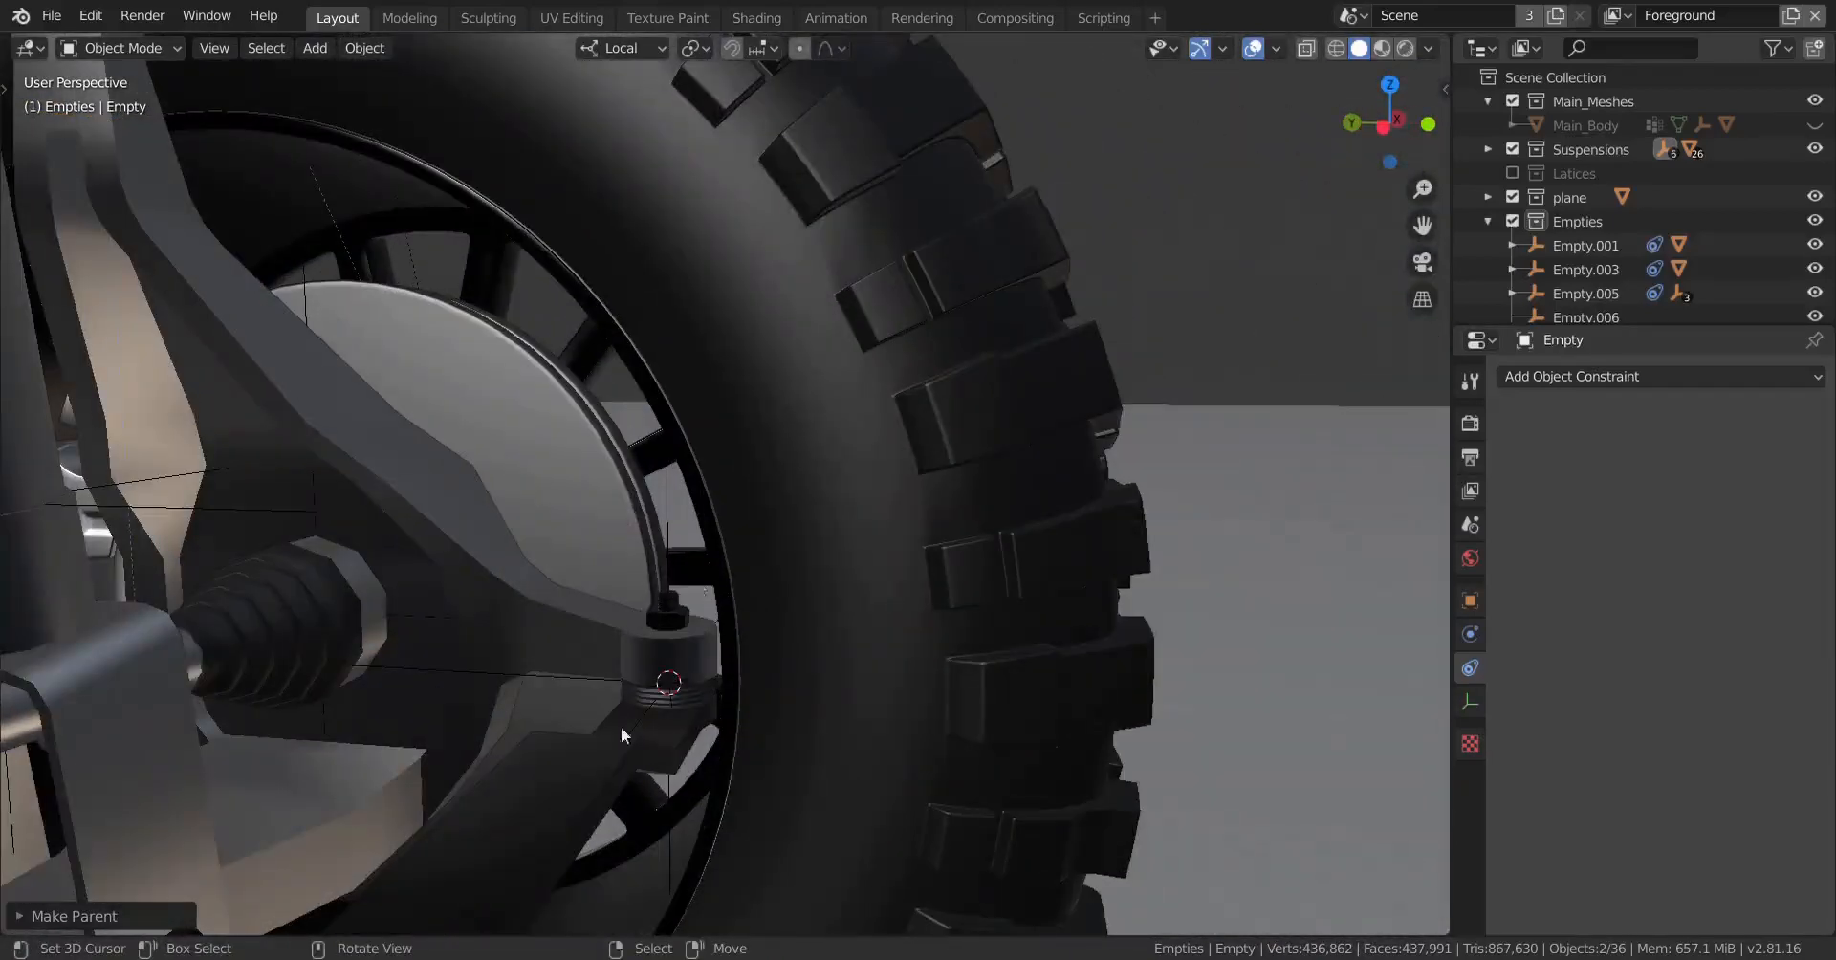
left_click(658, 662)
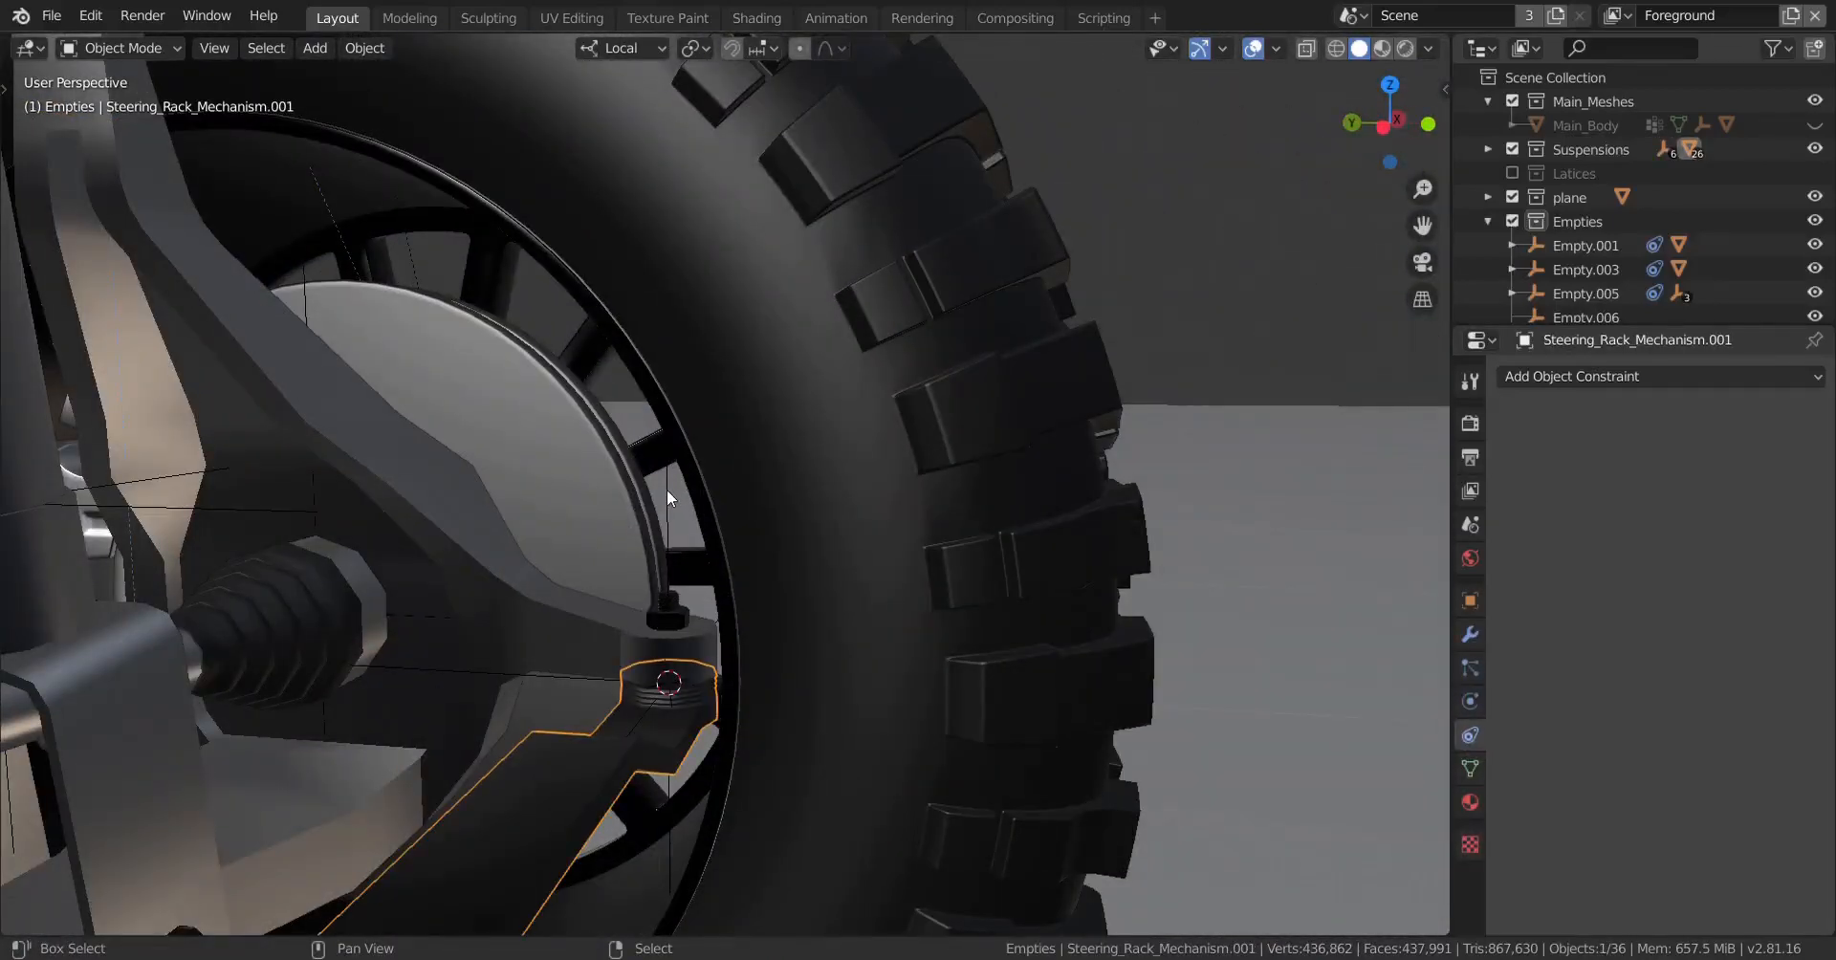
left_click(673, 681, "shift")
key("ctrl+p")
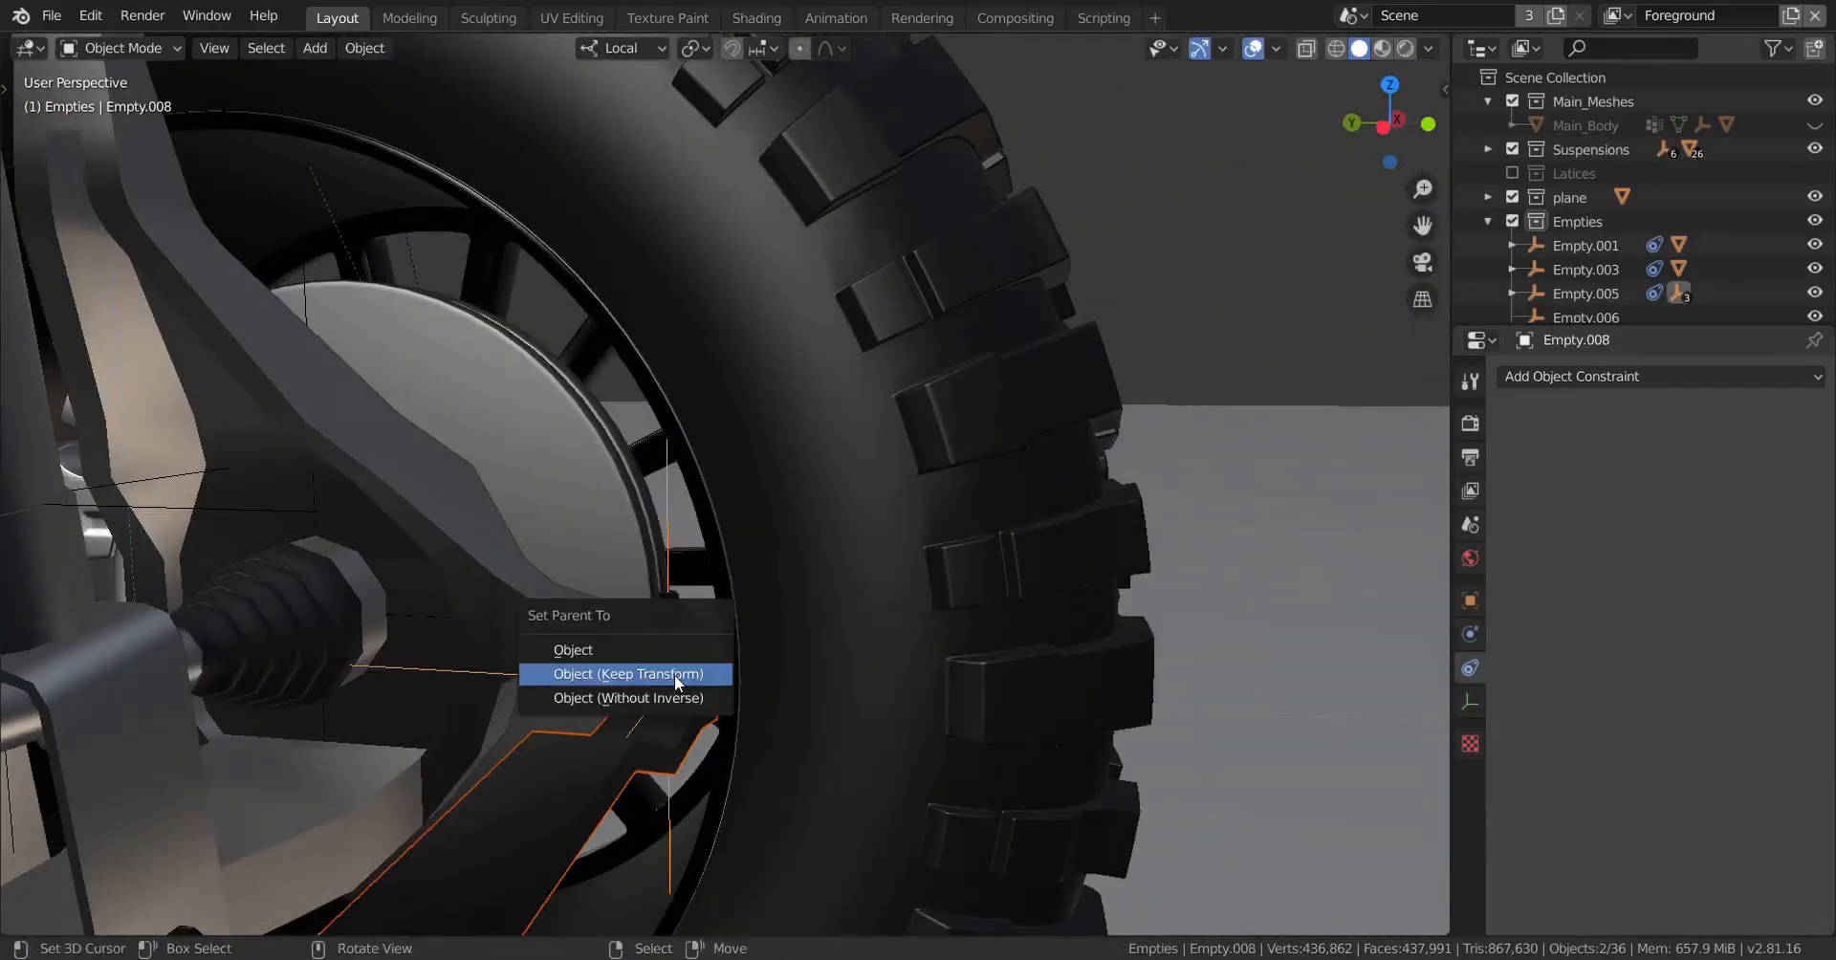
left_click(674, 675)
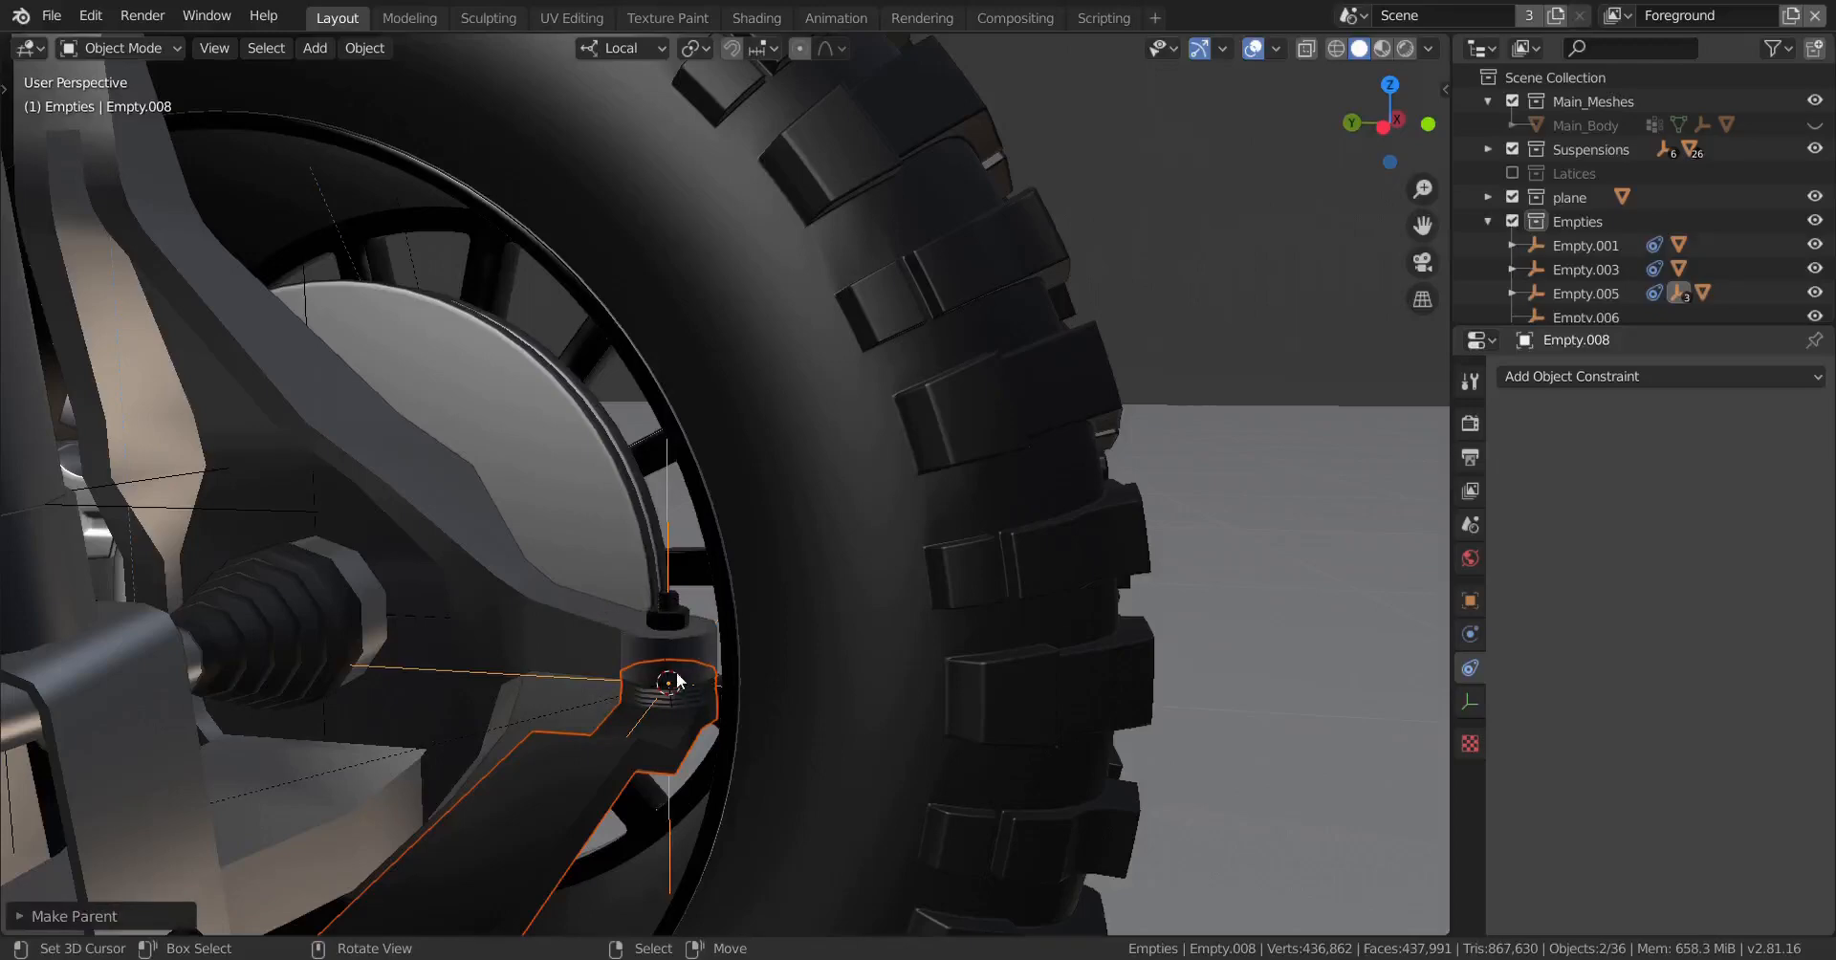
Step: Parent the steering joint's empty to the front wheel hub with Object (Keep Transform)
left_click(669, 482)
left_click(445, 555, "shift")
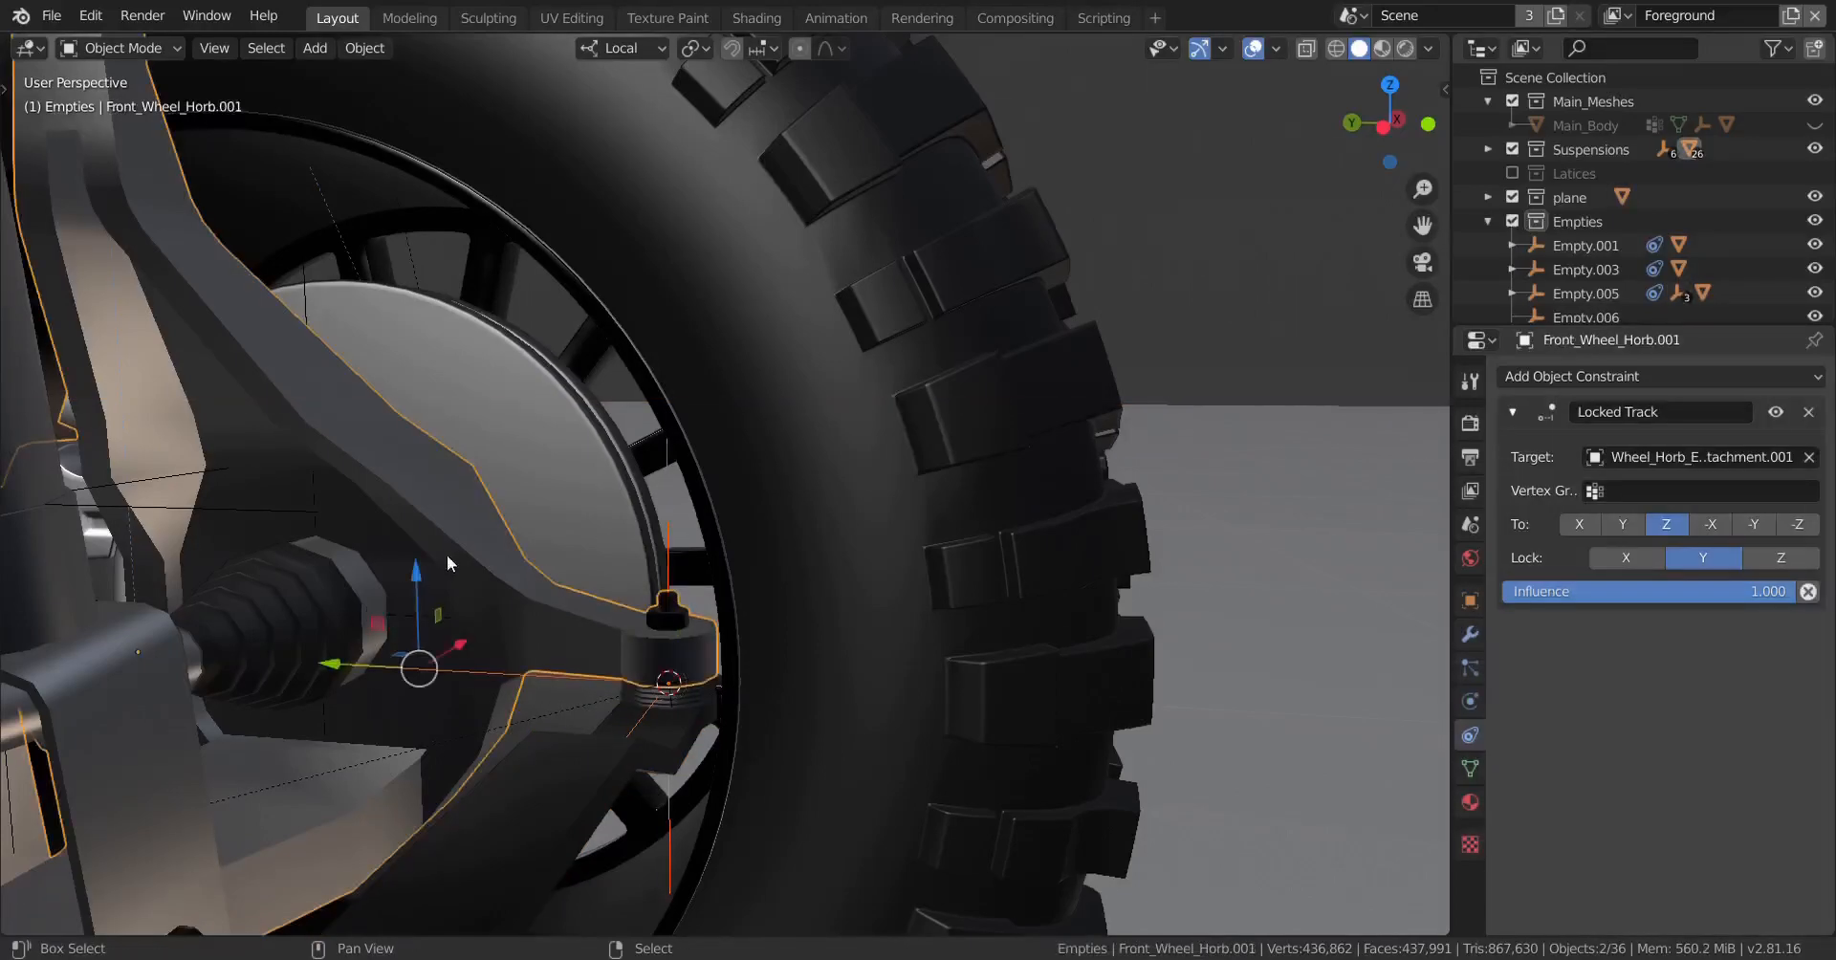
scroll(650, 669, "down", 2)
middle_click_drag(696, 687, 662, 679)
key("ctrl+p")
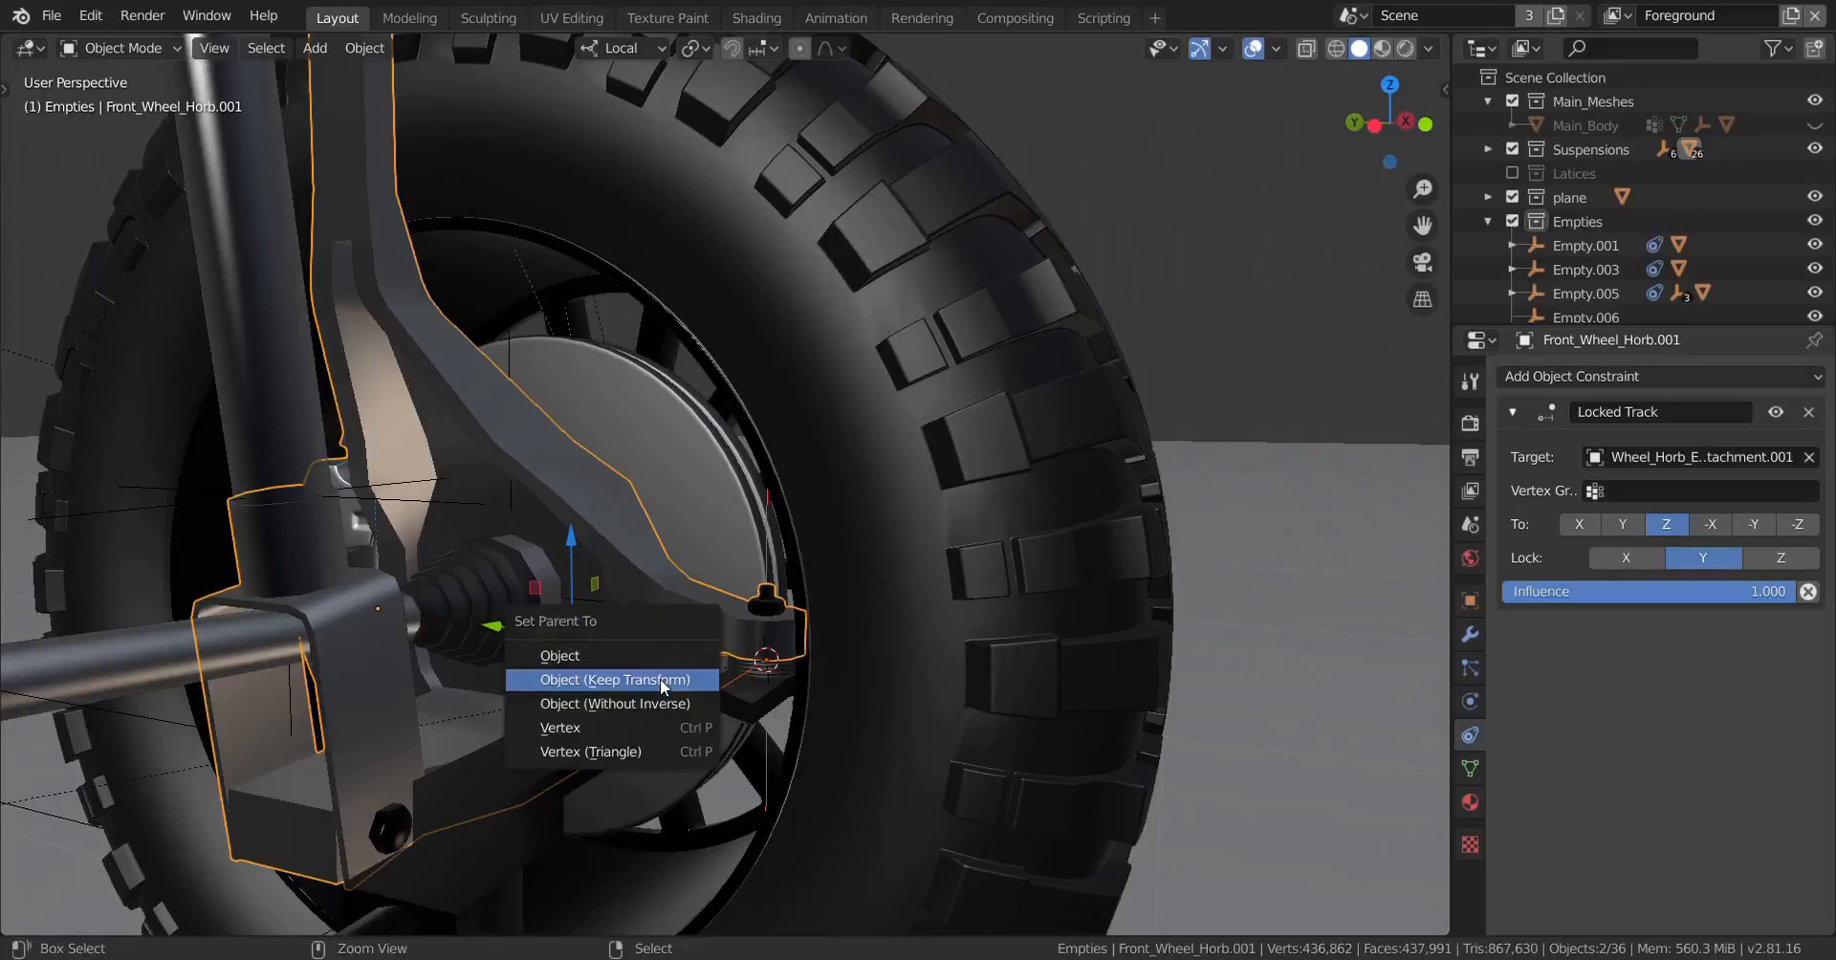
left_click(660, 679)
Step: Add a Track To constraint to the steering joint's empty, targeting the inner-end empty Empty.009 with To axis -X
scroll(660, 679, "up", 3)
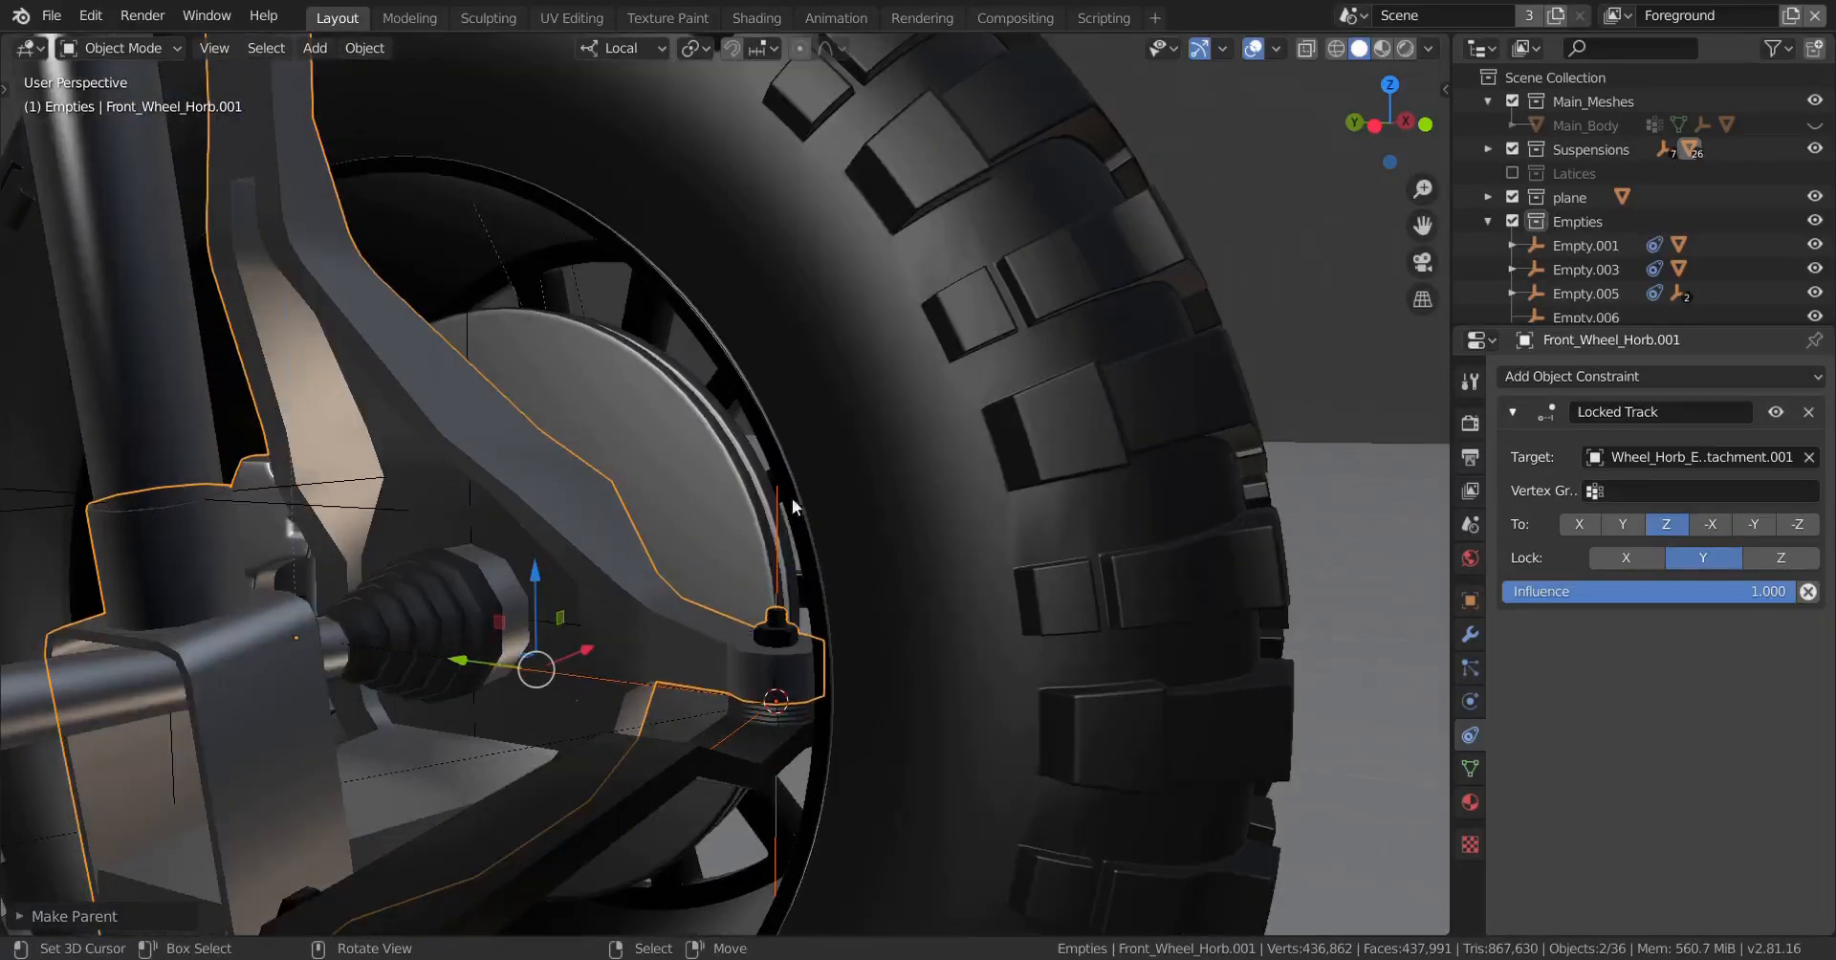
left_click(775, 700)
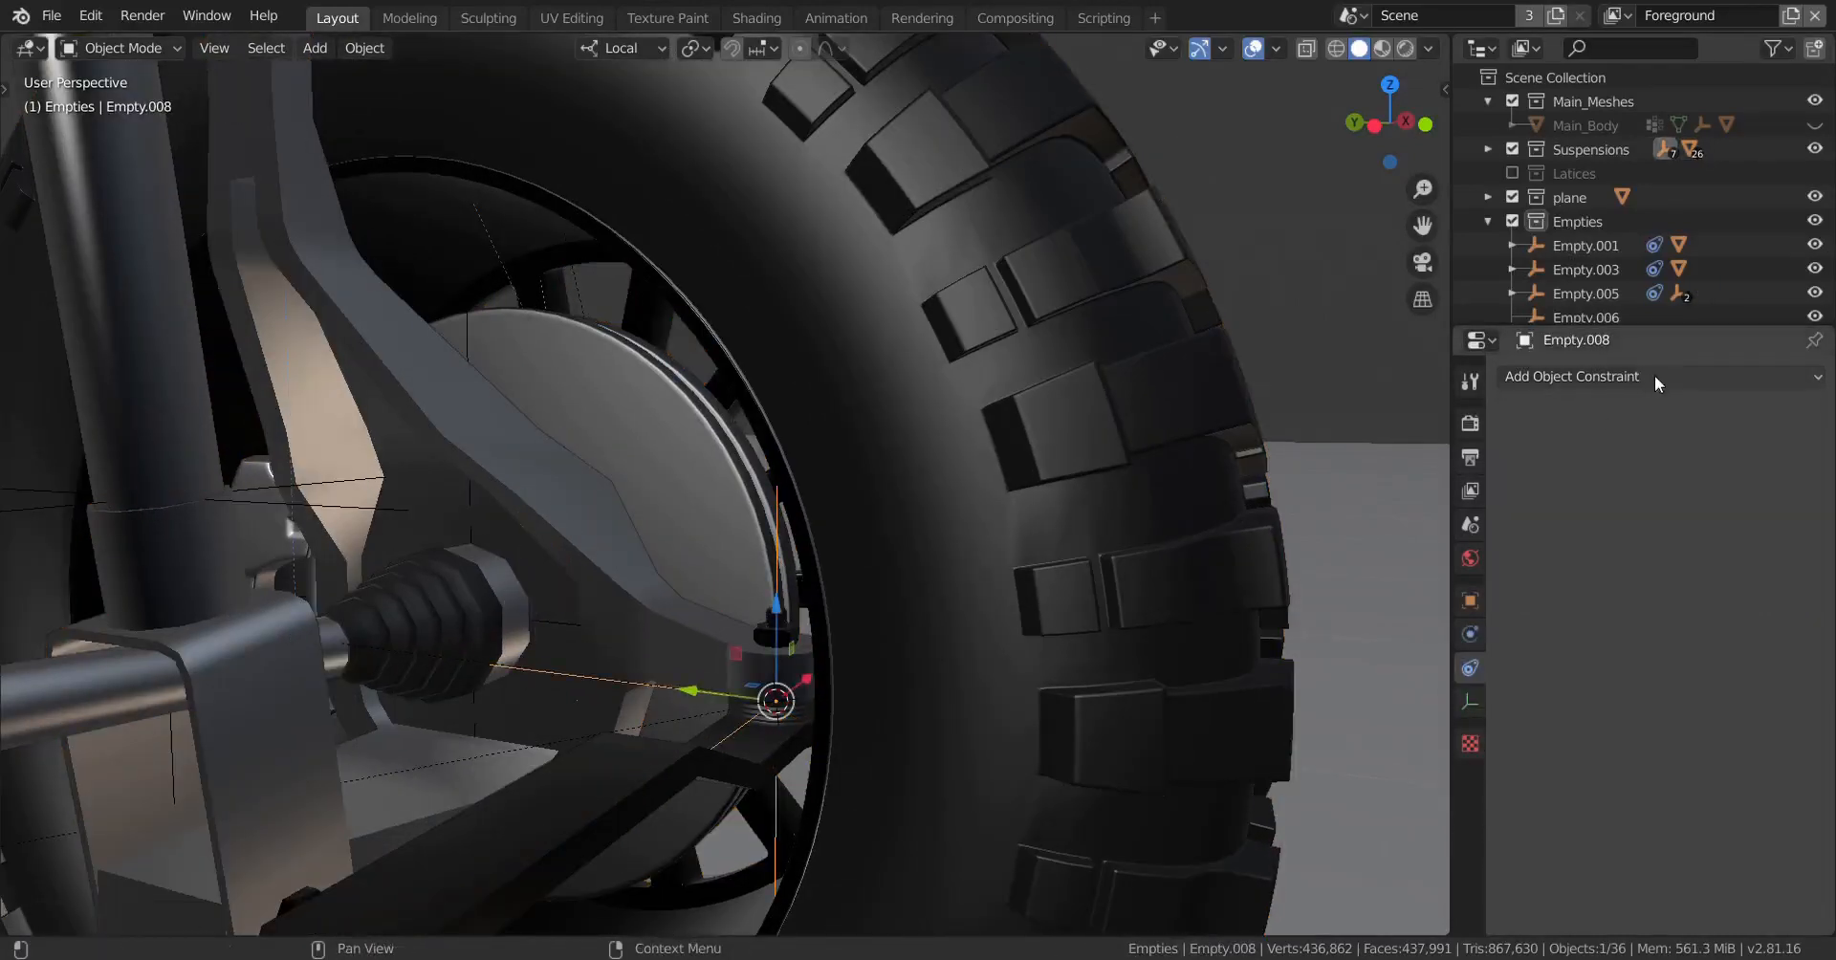
left_click(1651, 376)
left_click(1583, 534)
middle_click_drag(1052, 689, 848, 500)
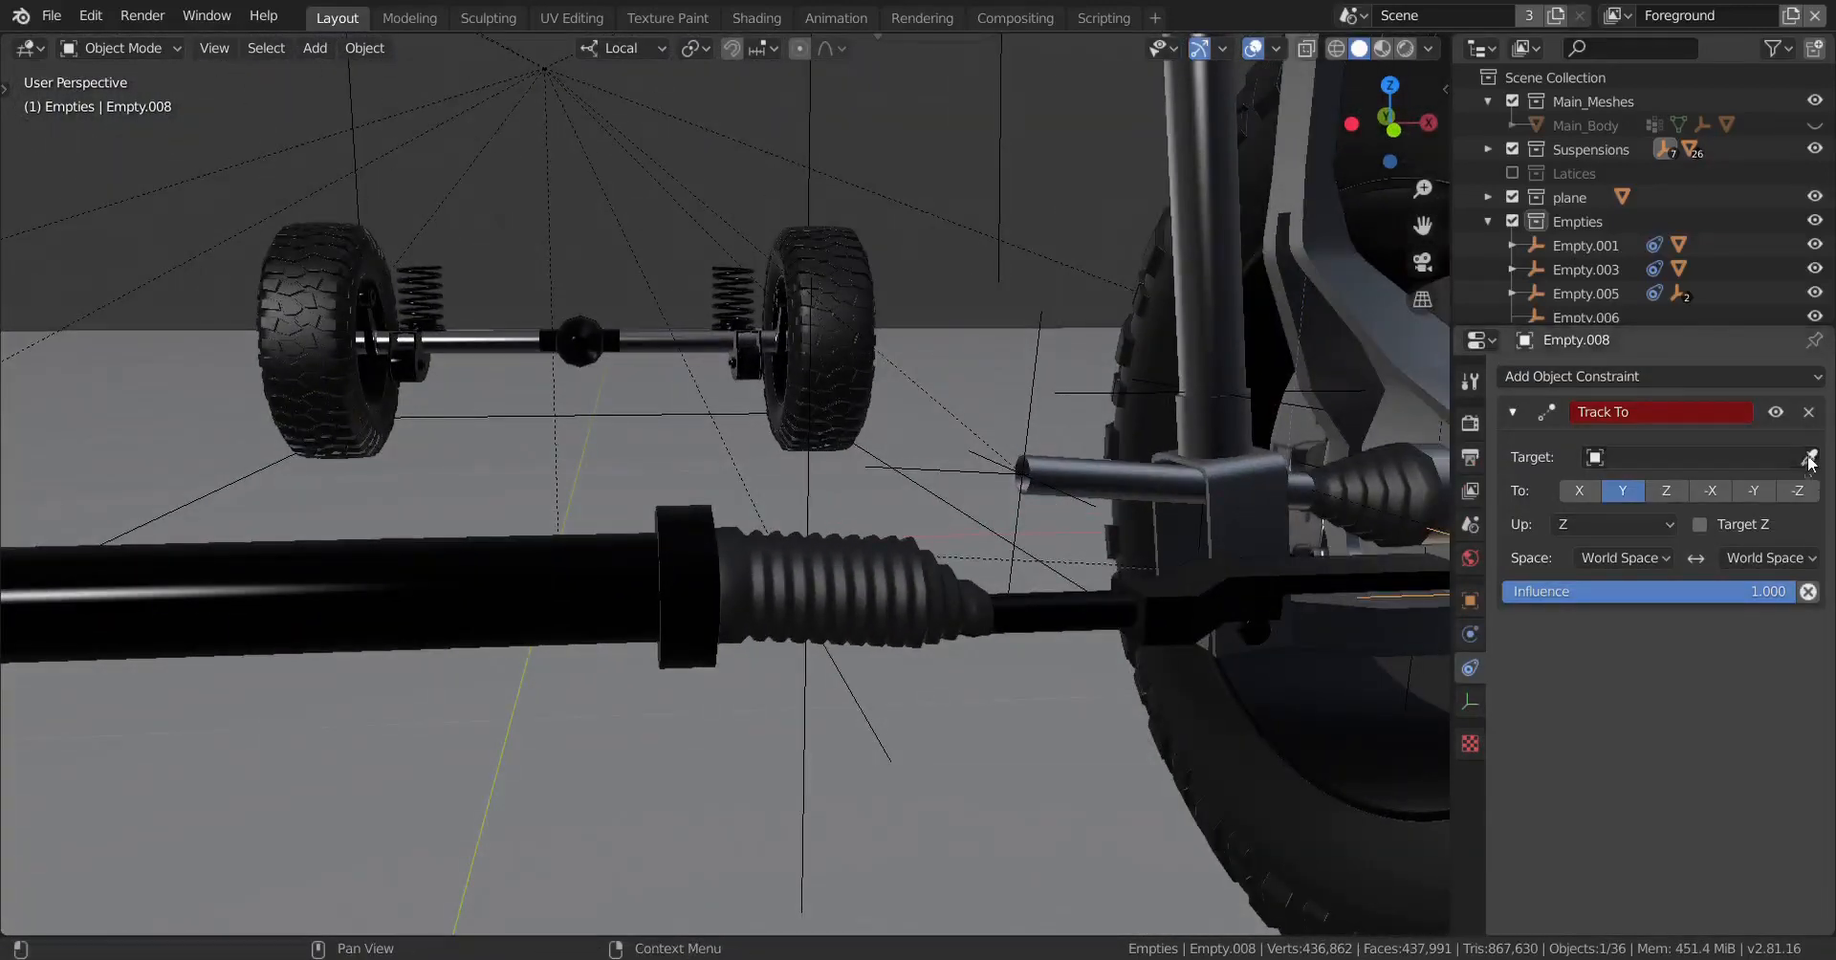
left_click(809, 504)
middle_click_drag(1112, 513, 842, 641)
left_click(1711, 490)
middle_click_drag(956, 670, 1064, 660)
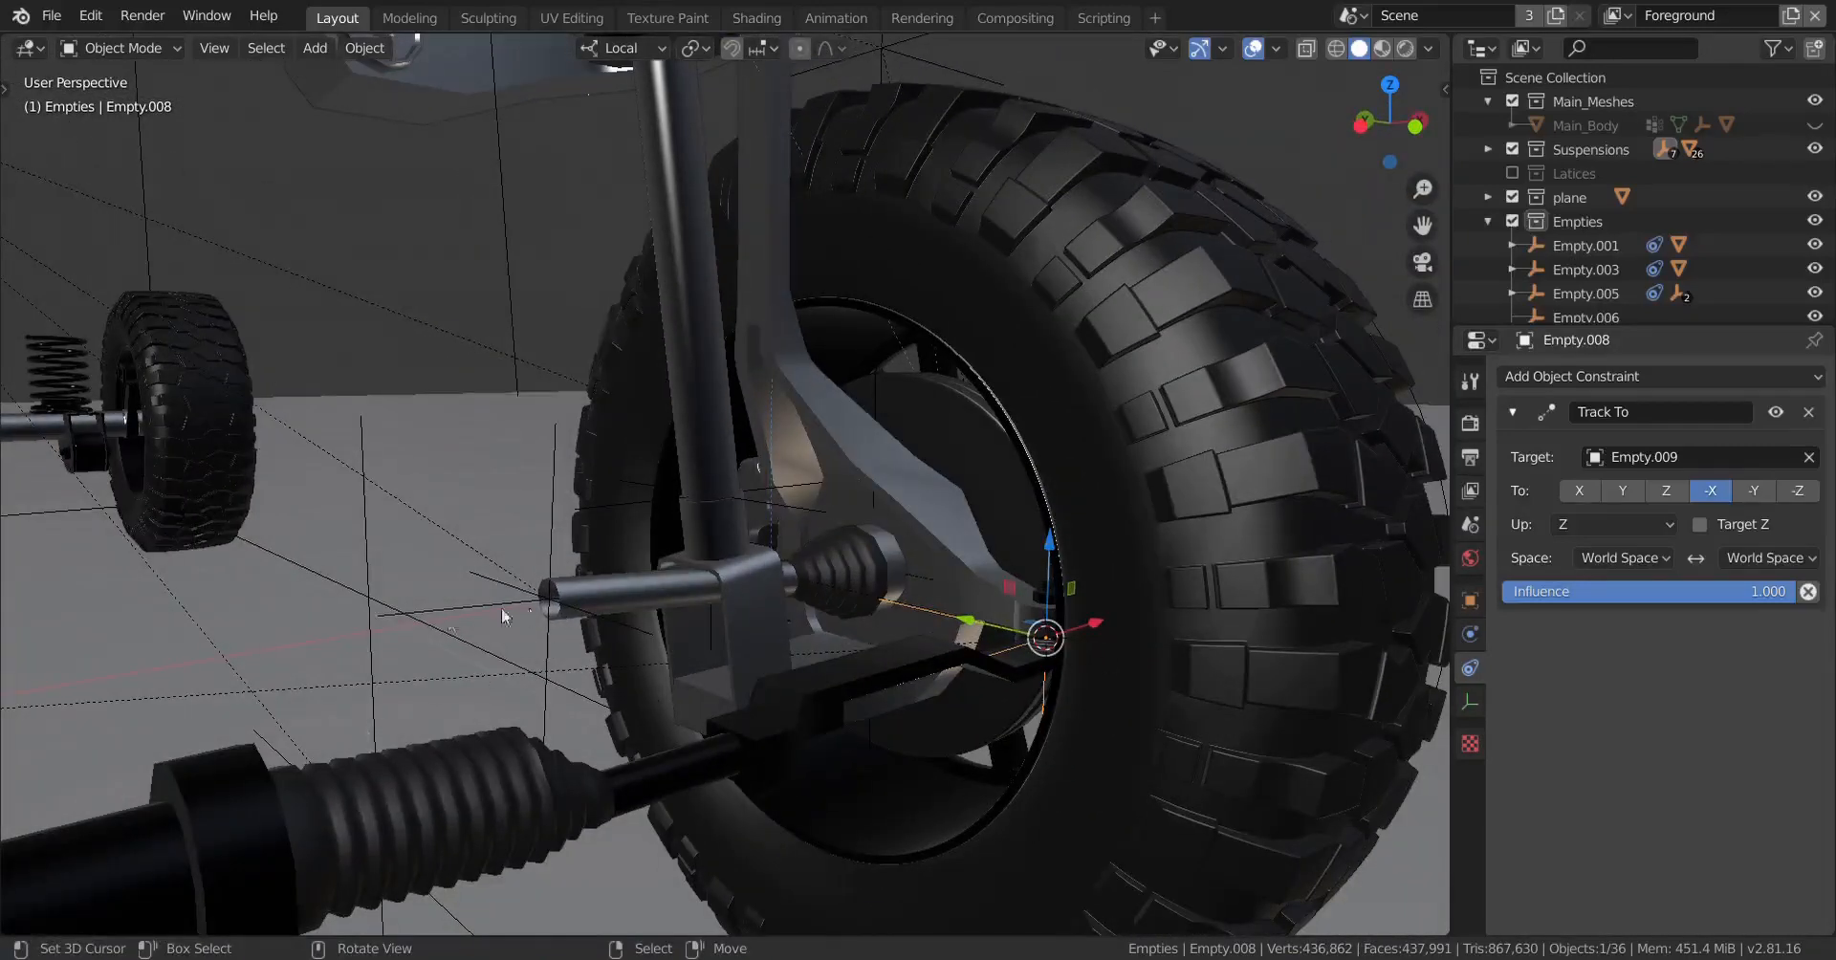
Step: Test the tie rod's tracking by temporarily moving the inner-end empty and the front wheel hub, cancelling both moves
left_click(371, 627)
middle_click_drag(398, 642, 593, 702)
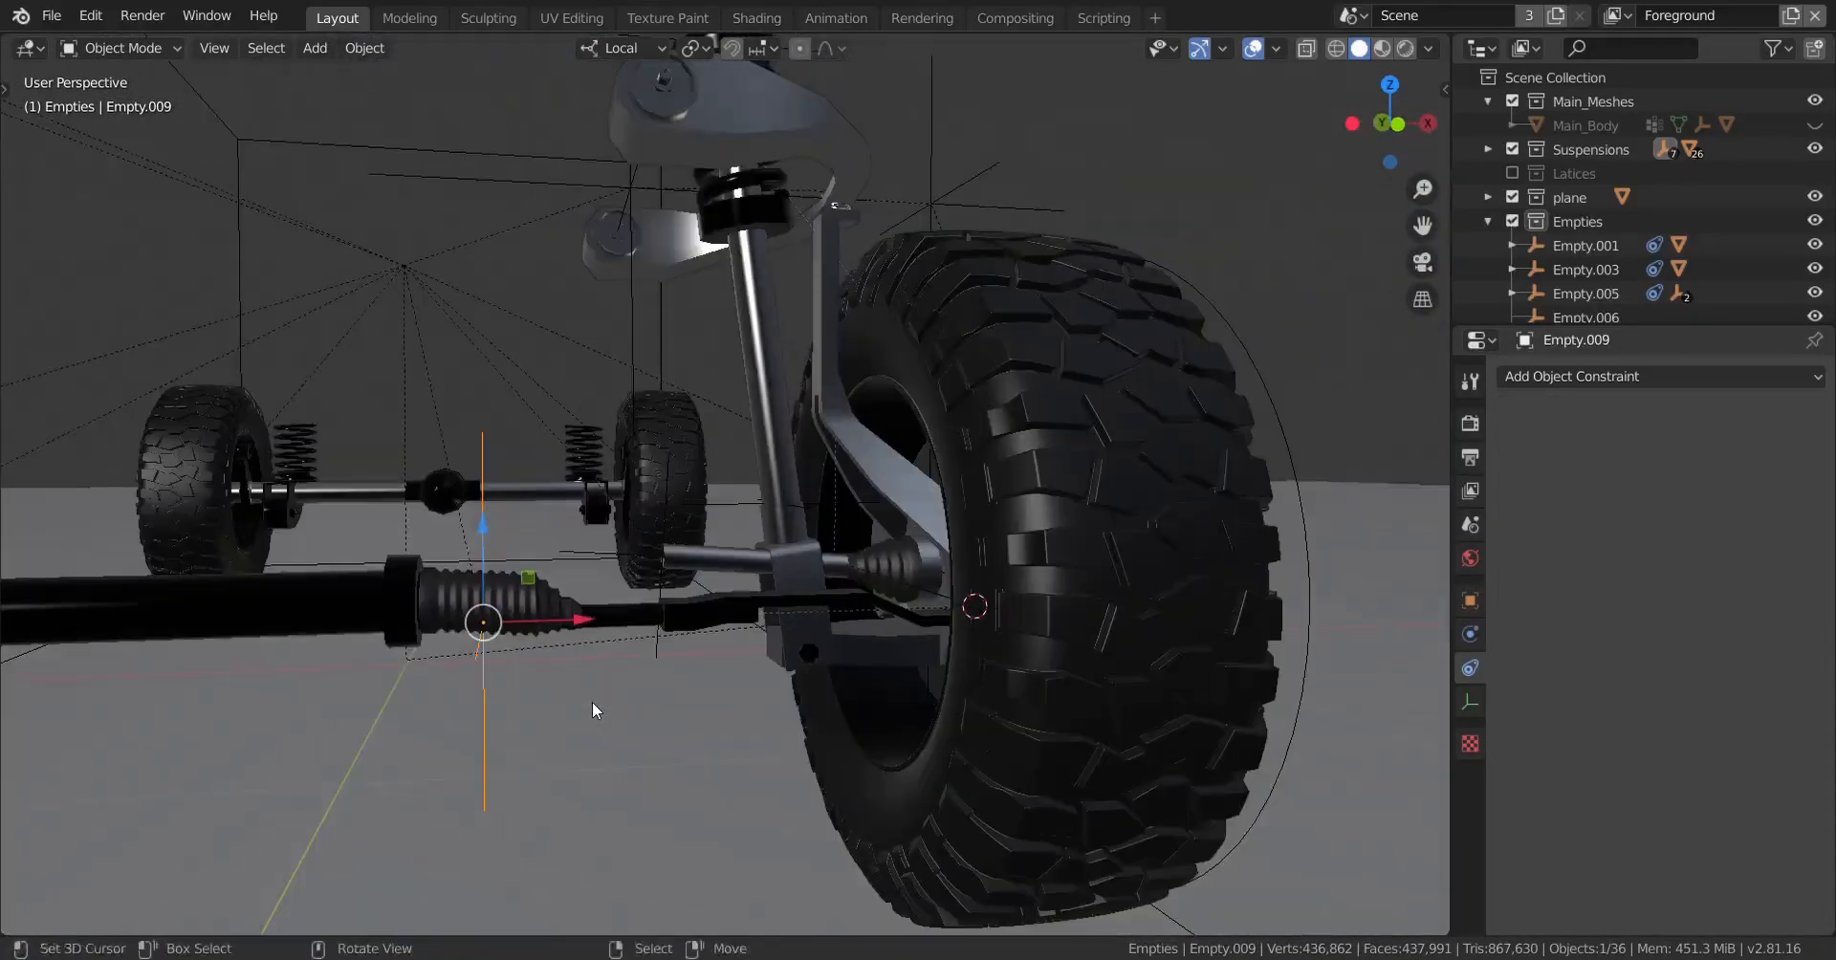
key("g")
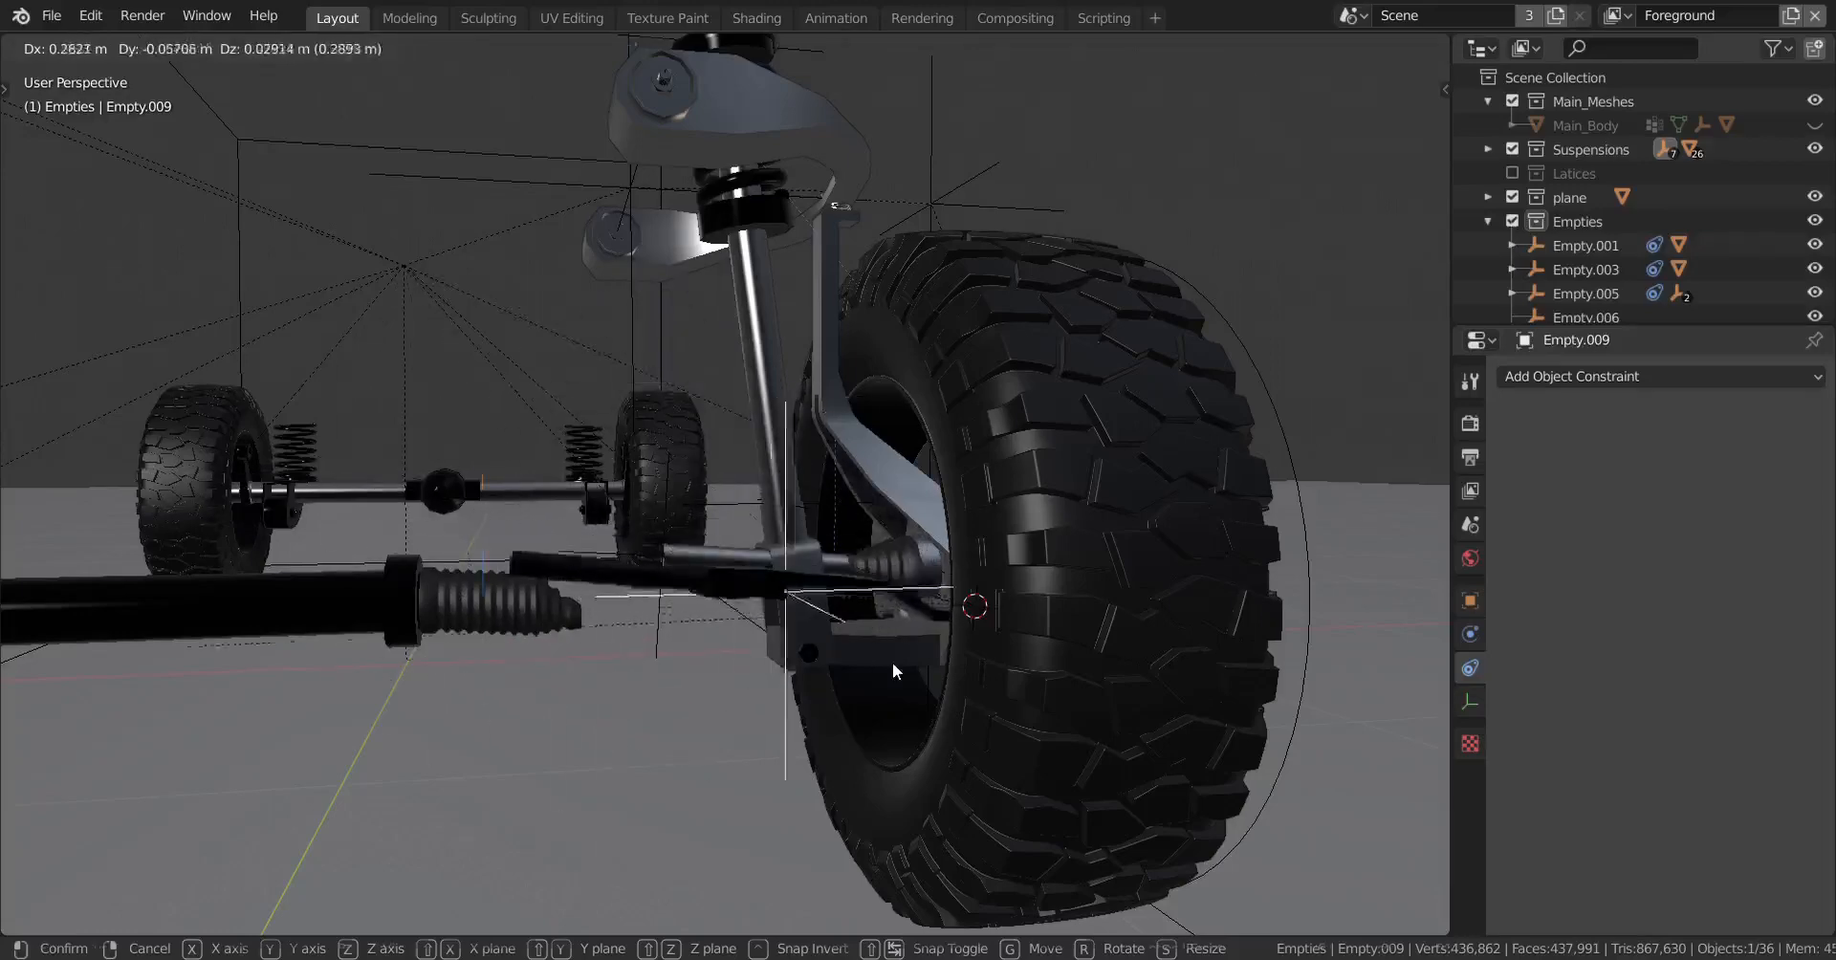
right_click(894, 666)
middle_click_drag(899, 667, 973, 599)
left_click(937, 618)
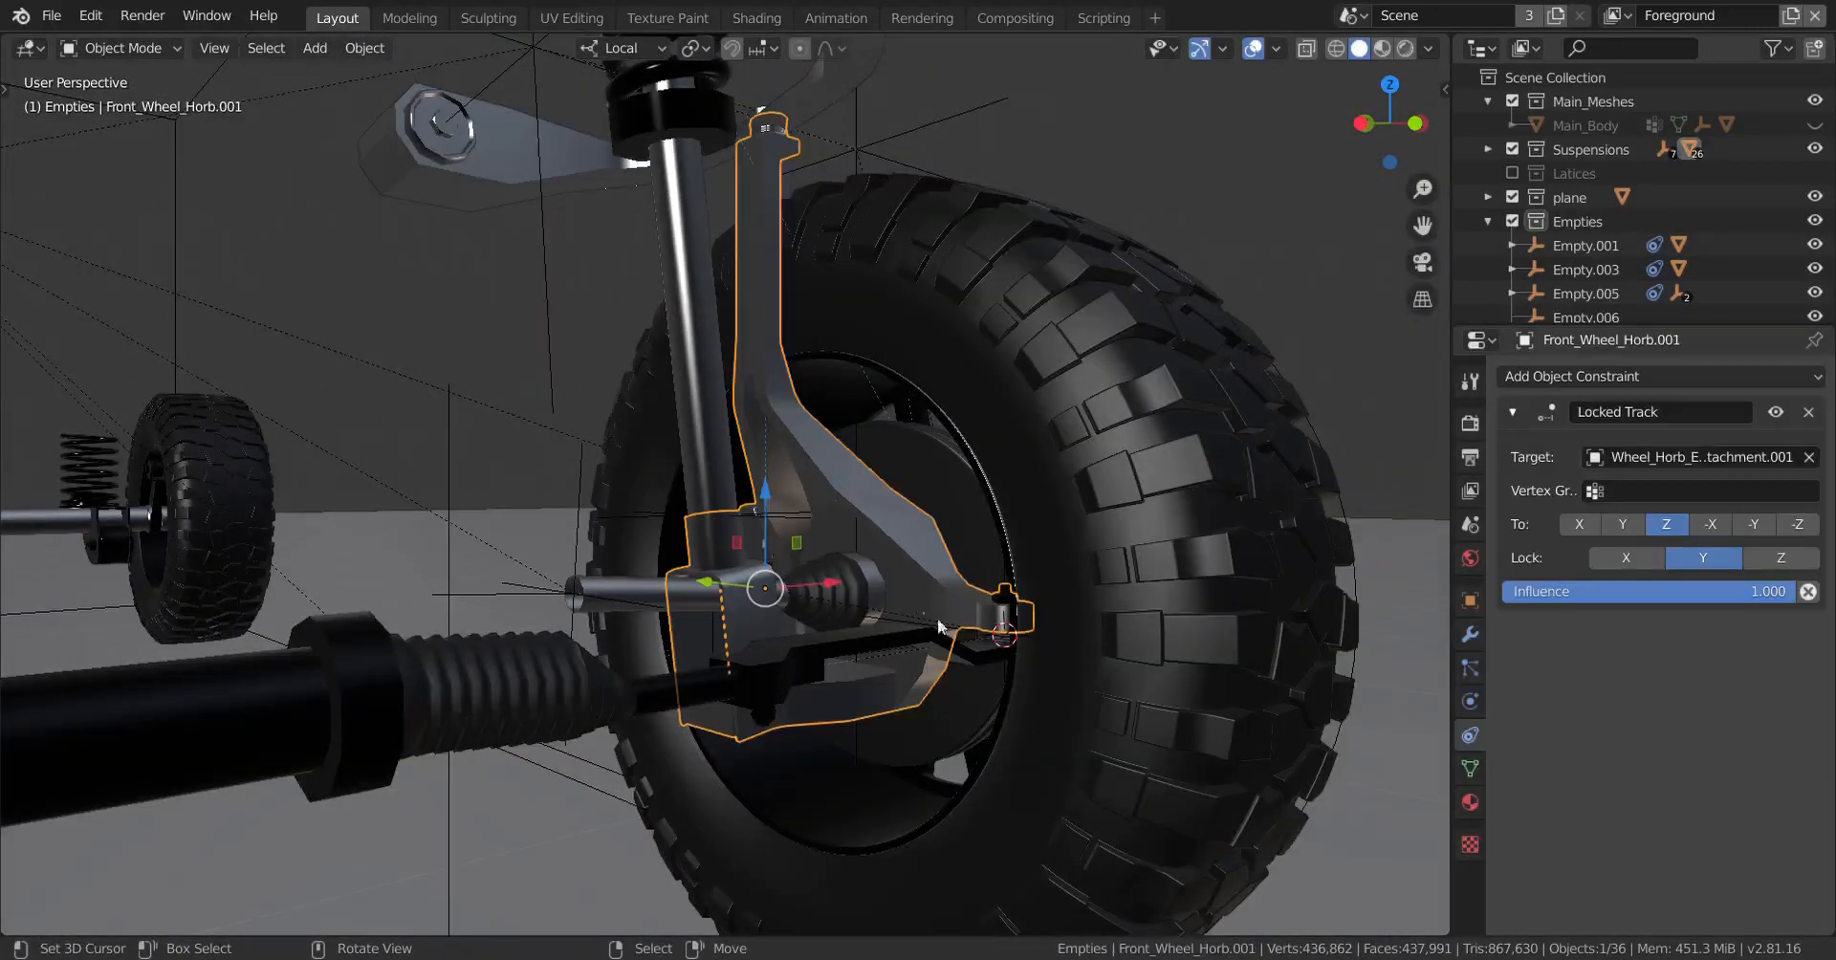
key("g")
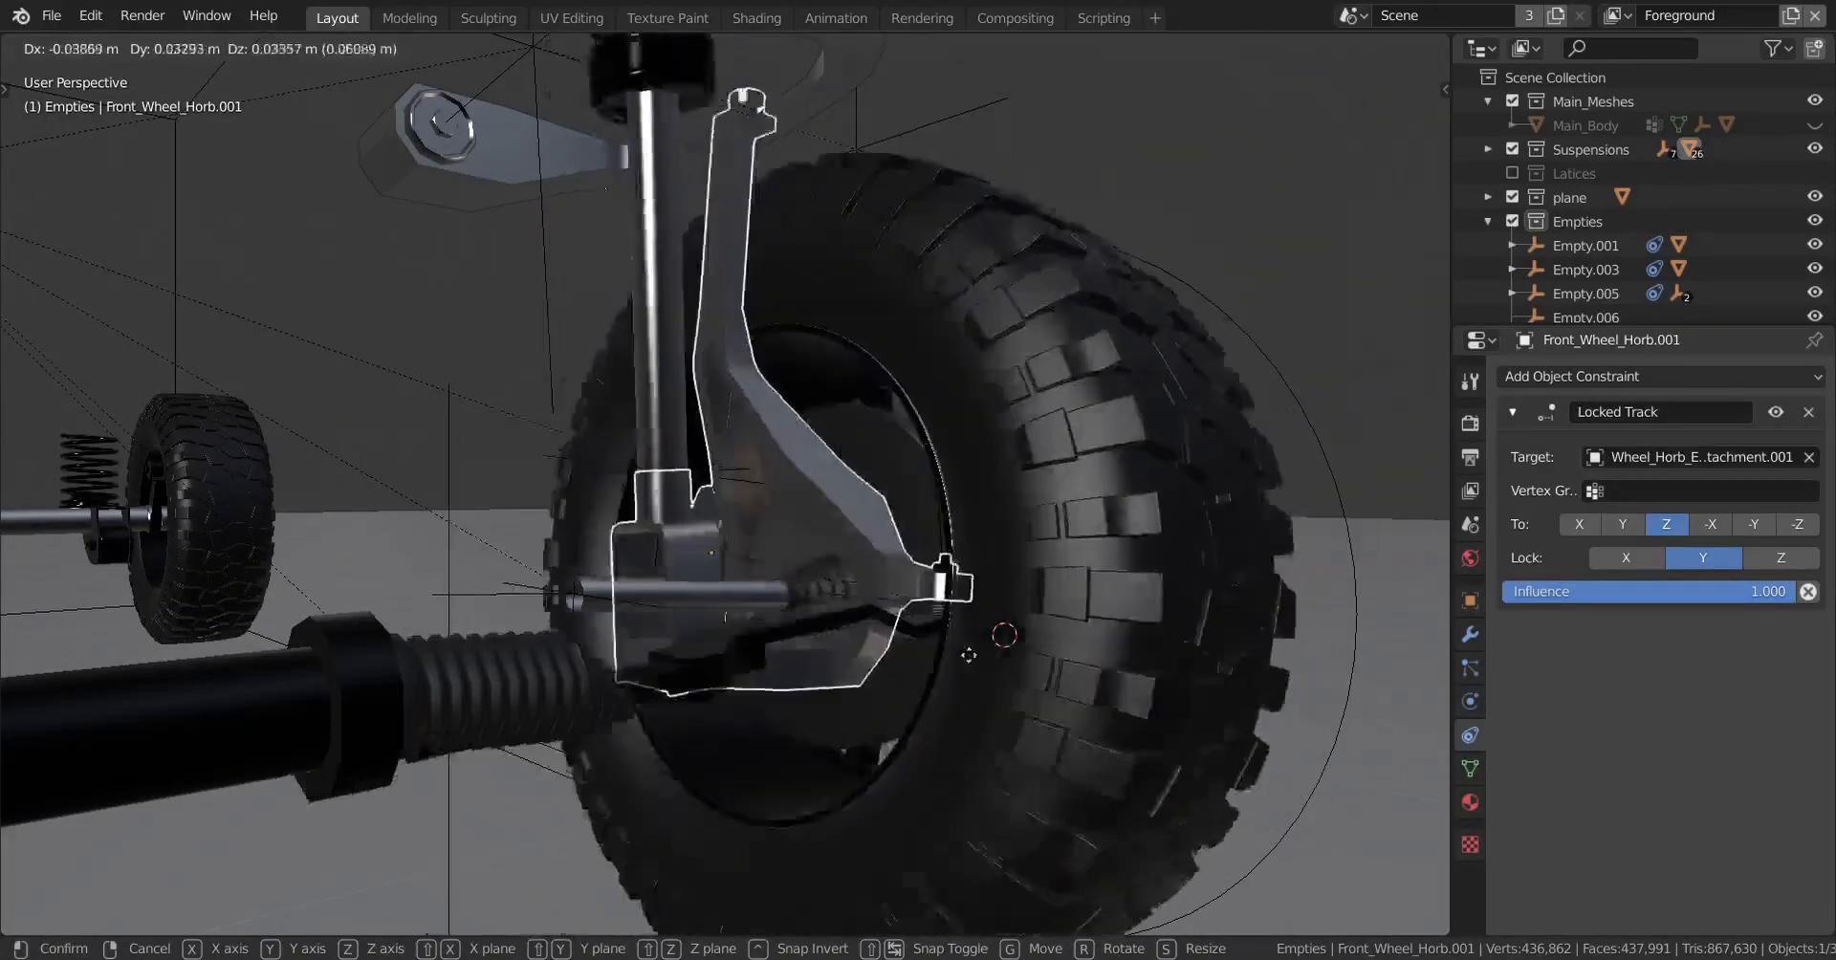
right_click(1029, 606)
Step: Test the suspension travel by temporarily moving the front wheel's control empty, Empty.005, along its local Z axis
scroll(1214, 505, "down", 2)
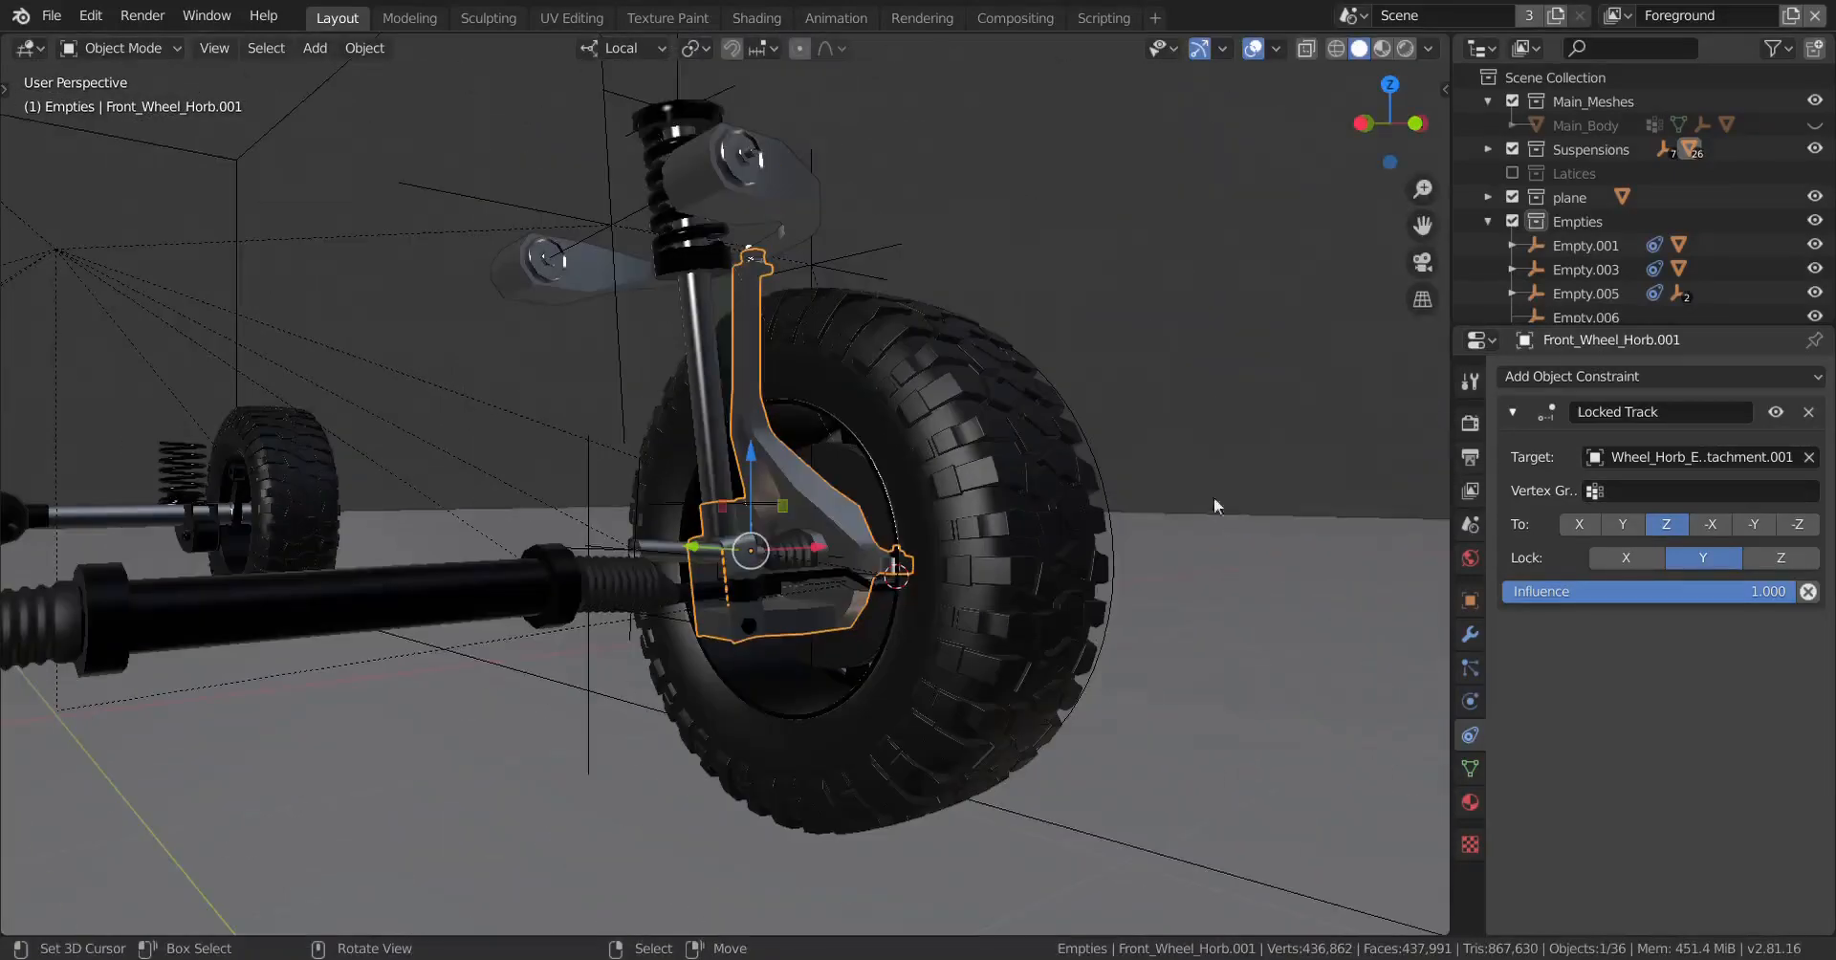
right_click(1100, 485)
scroll(1105, 486, "up", 1)
right_click(1158, 450)
scroll(1158, 450, "up", 1)
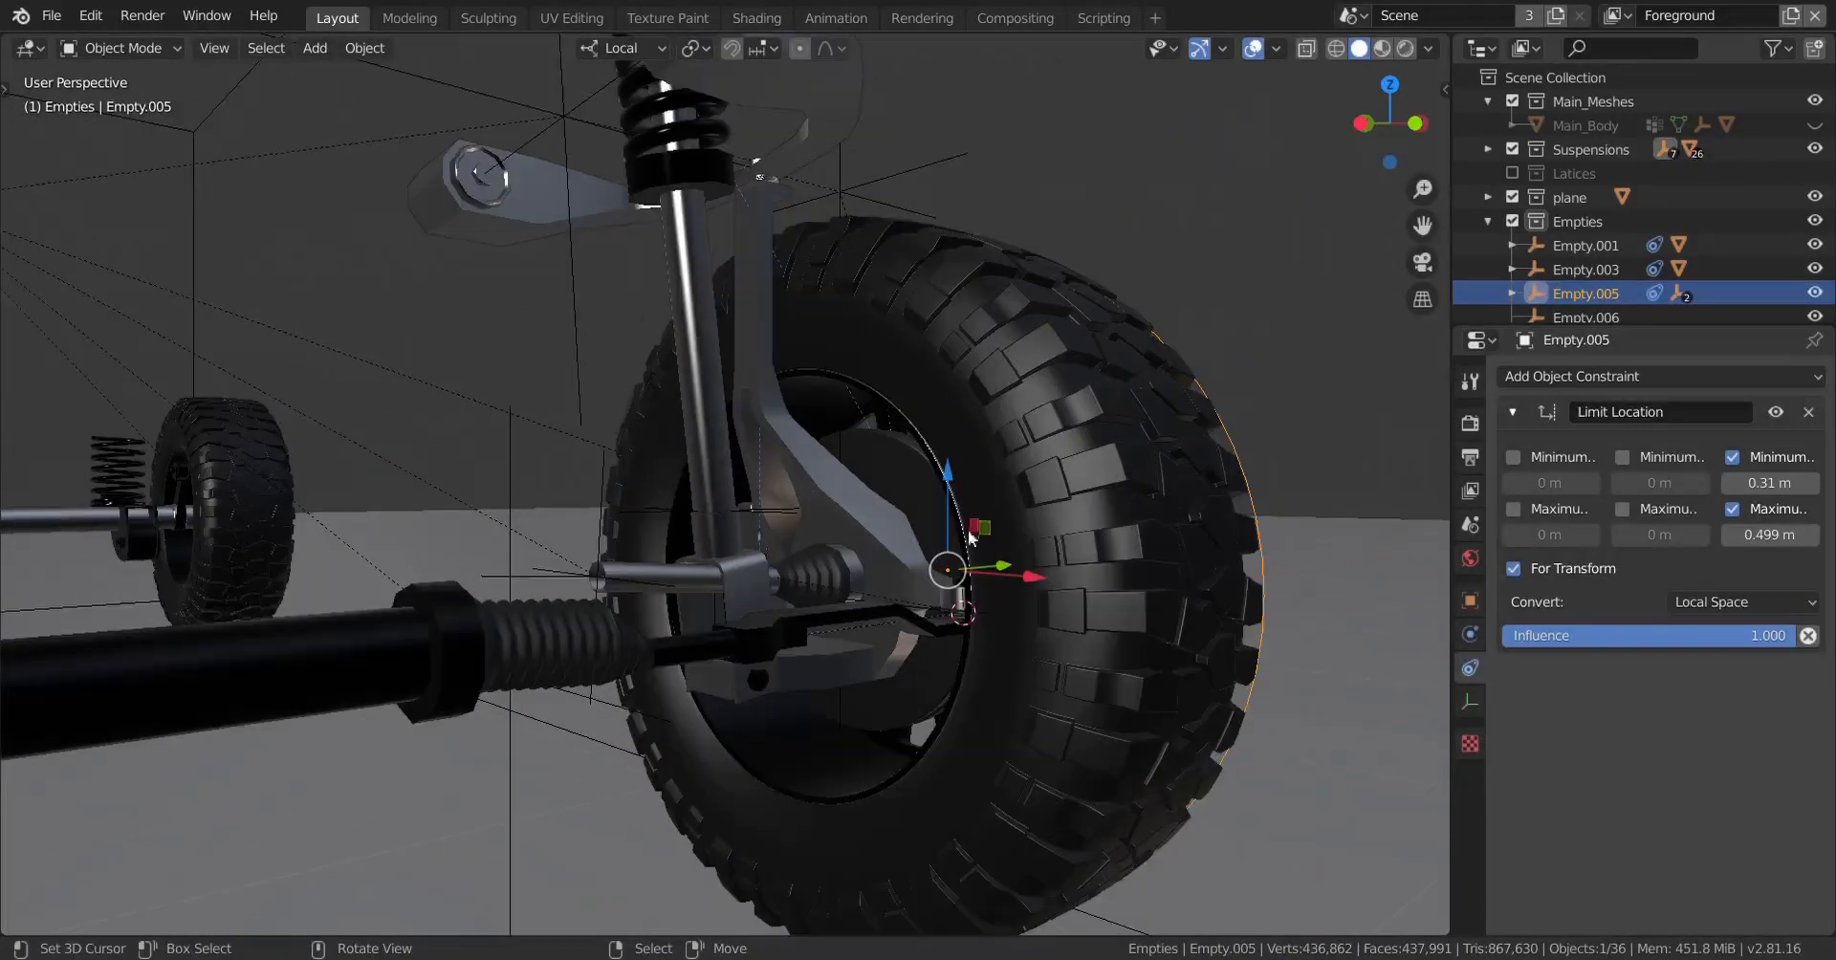
middle_click_drag(969, 536, 945, 440)
key("g")
key("z")
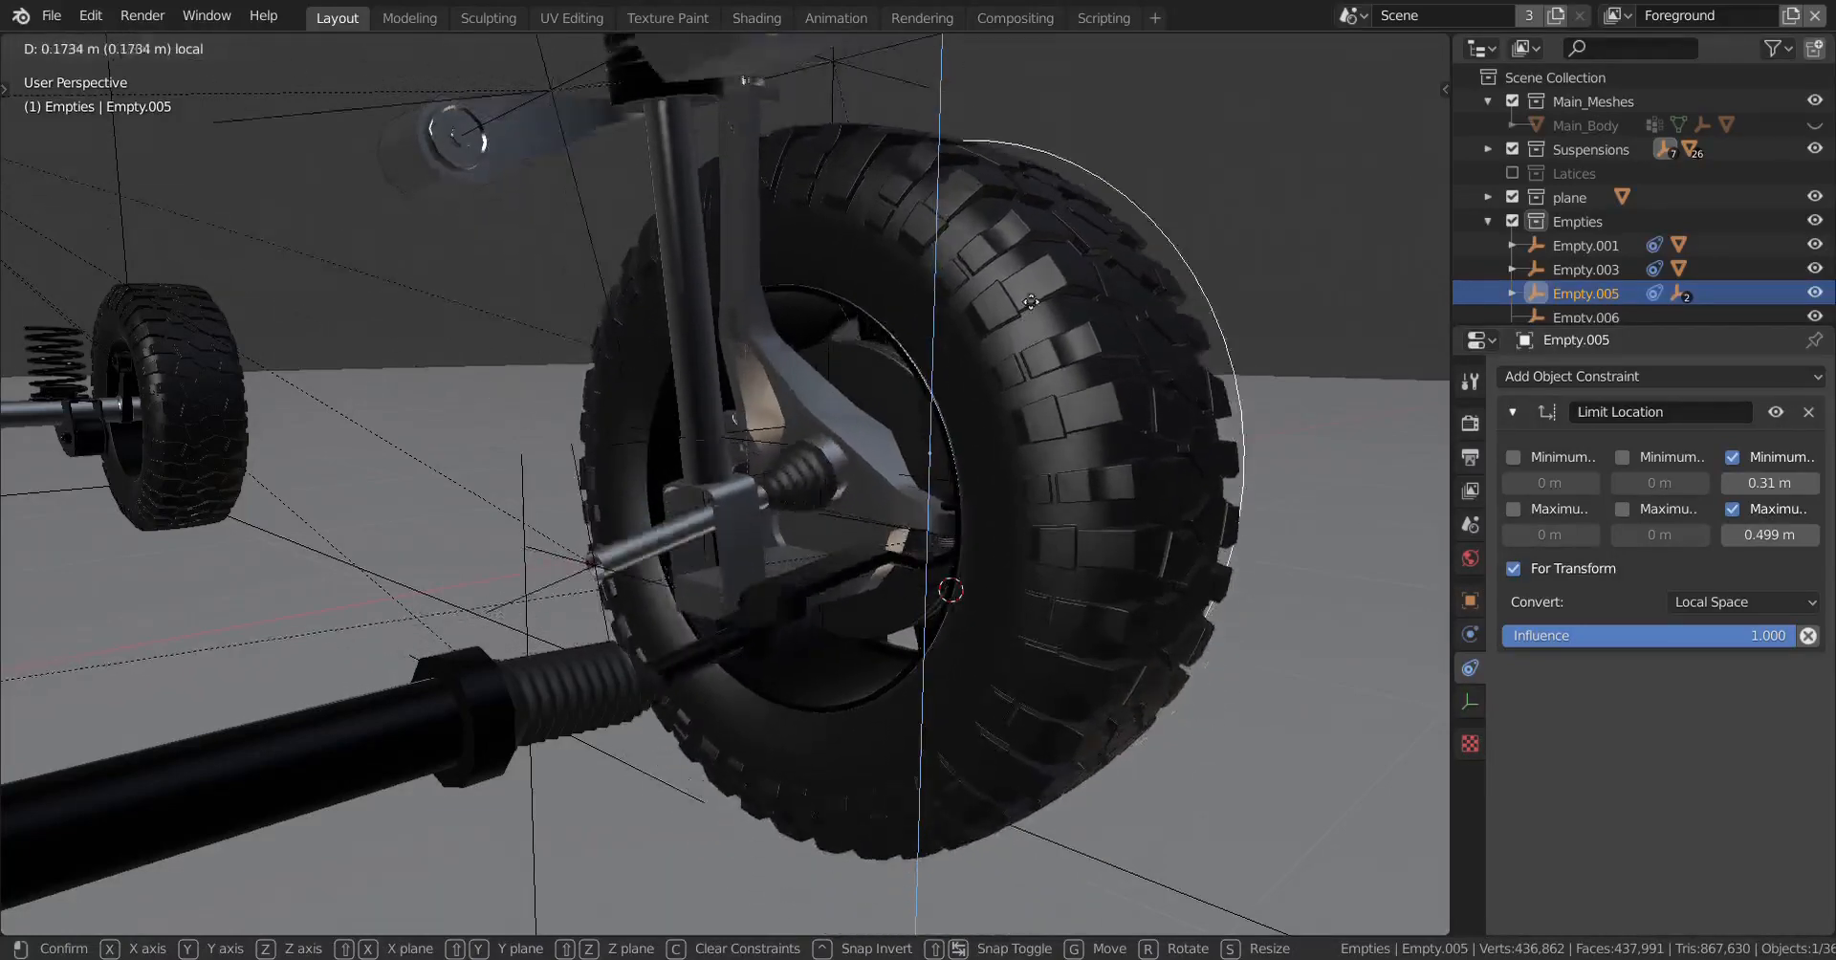
right_click(1031, 302)
Step: Check the hub and steering joint up close while temporarily moving the wheel's control empty along local Z
scroll(778, 752, "up", 1)
middle_click_drag(794, 790, 783, 793)
scroll(783, 794, "up", 3)
middle_click_drag(1078, 496, 1157, 455)
key("g")
key("z")
key("z")
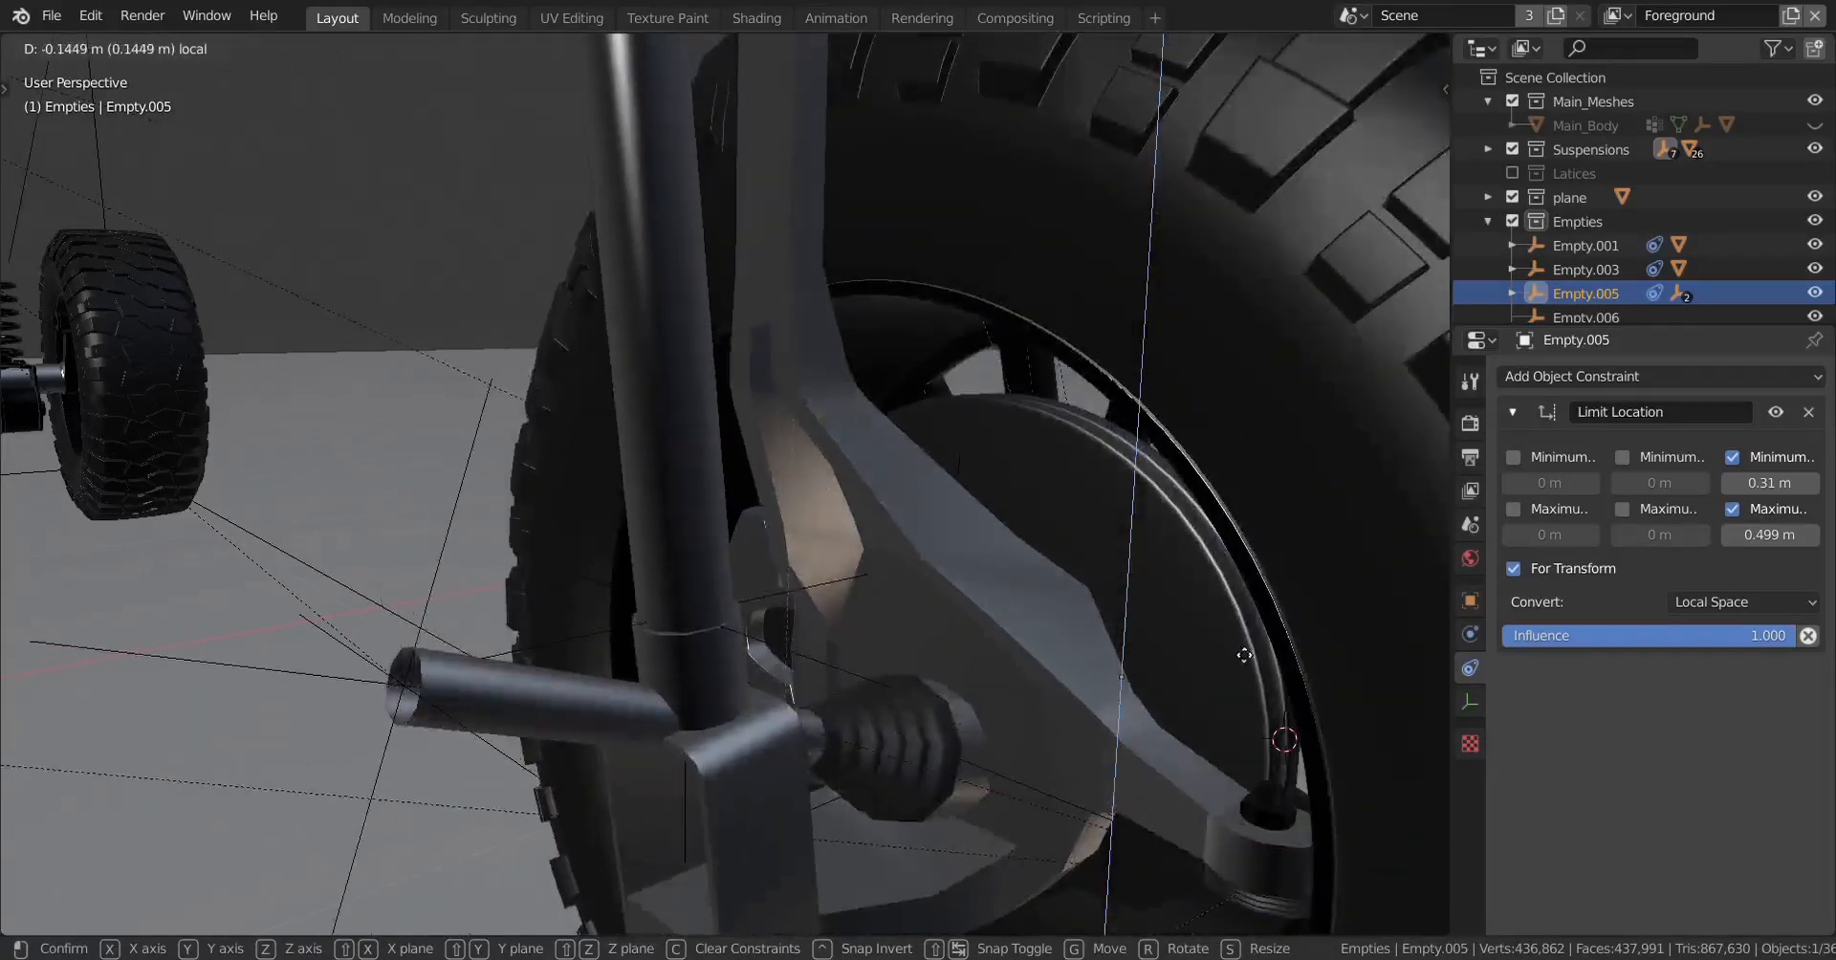
right_click(1237, 648)
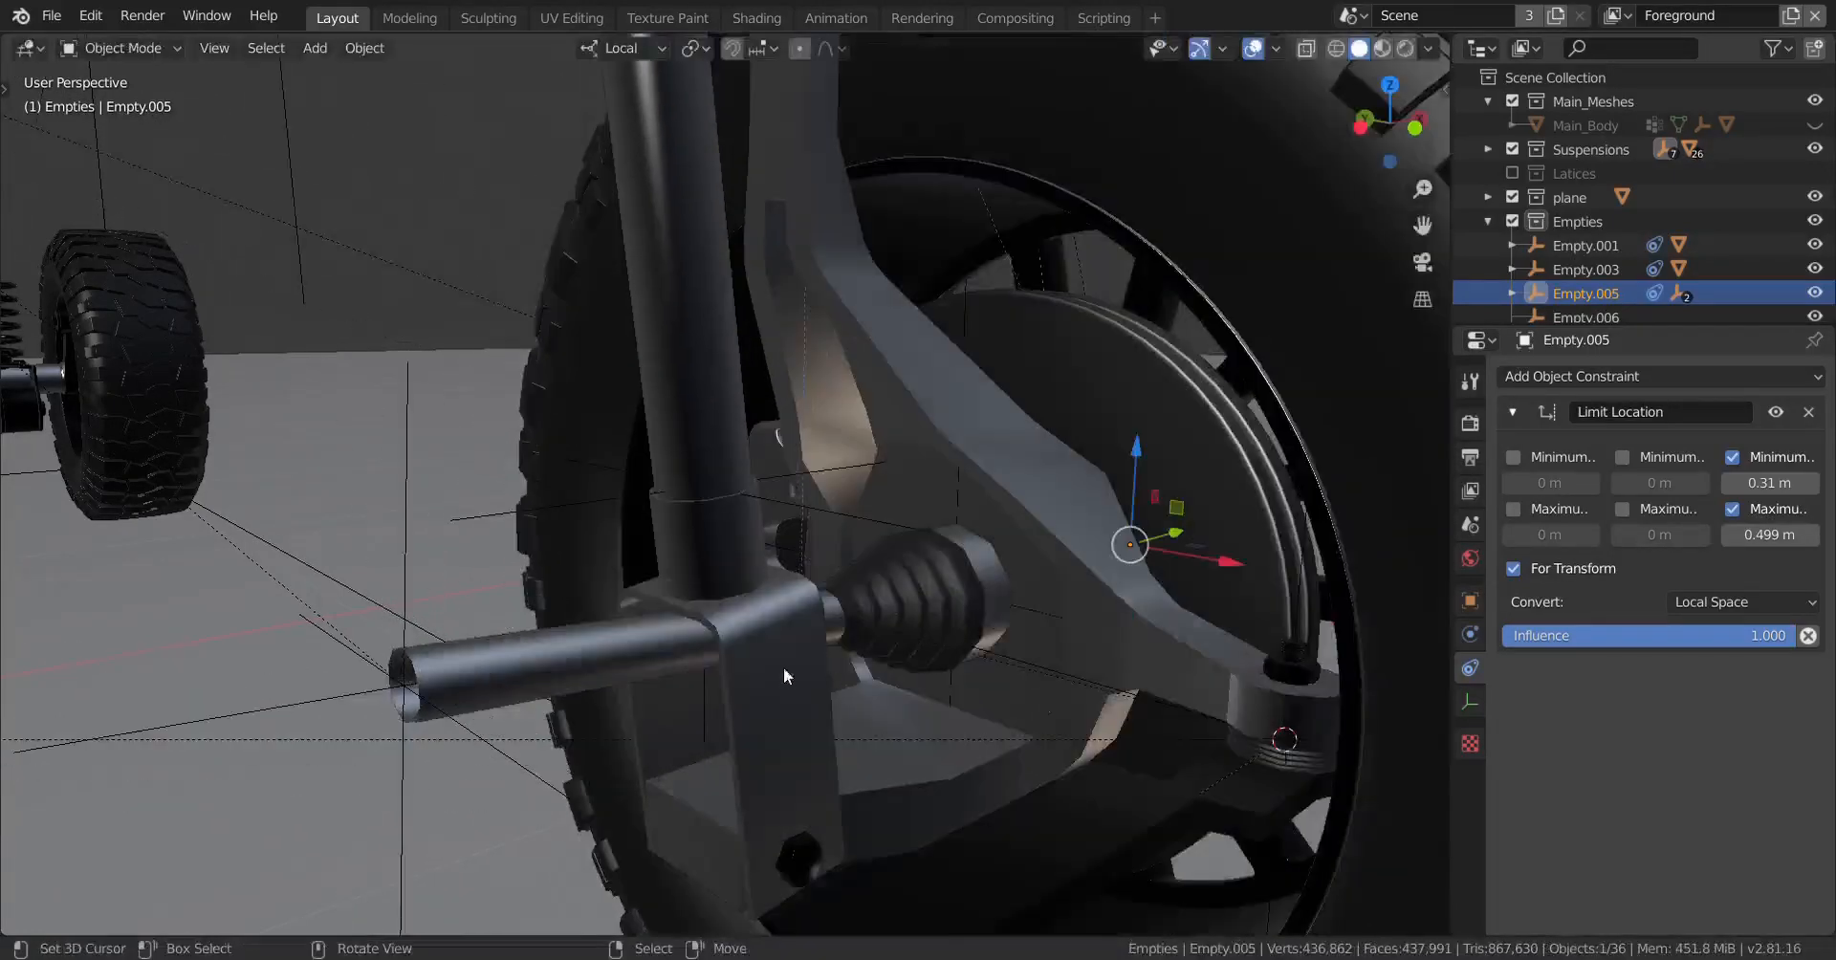
Step: Inspect the front wheel hub's mesh in Edit Mode and return to Object Mode
left_click(729, 625)
key("Tab")
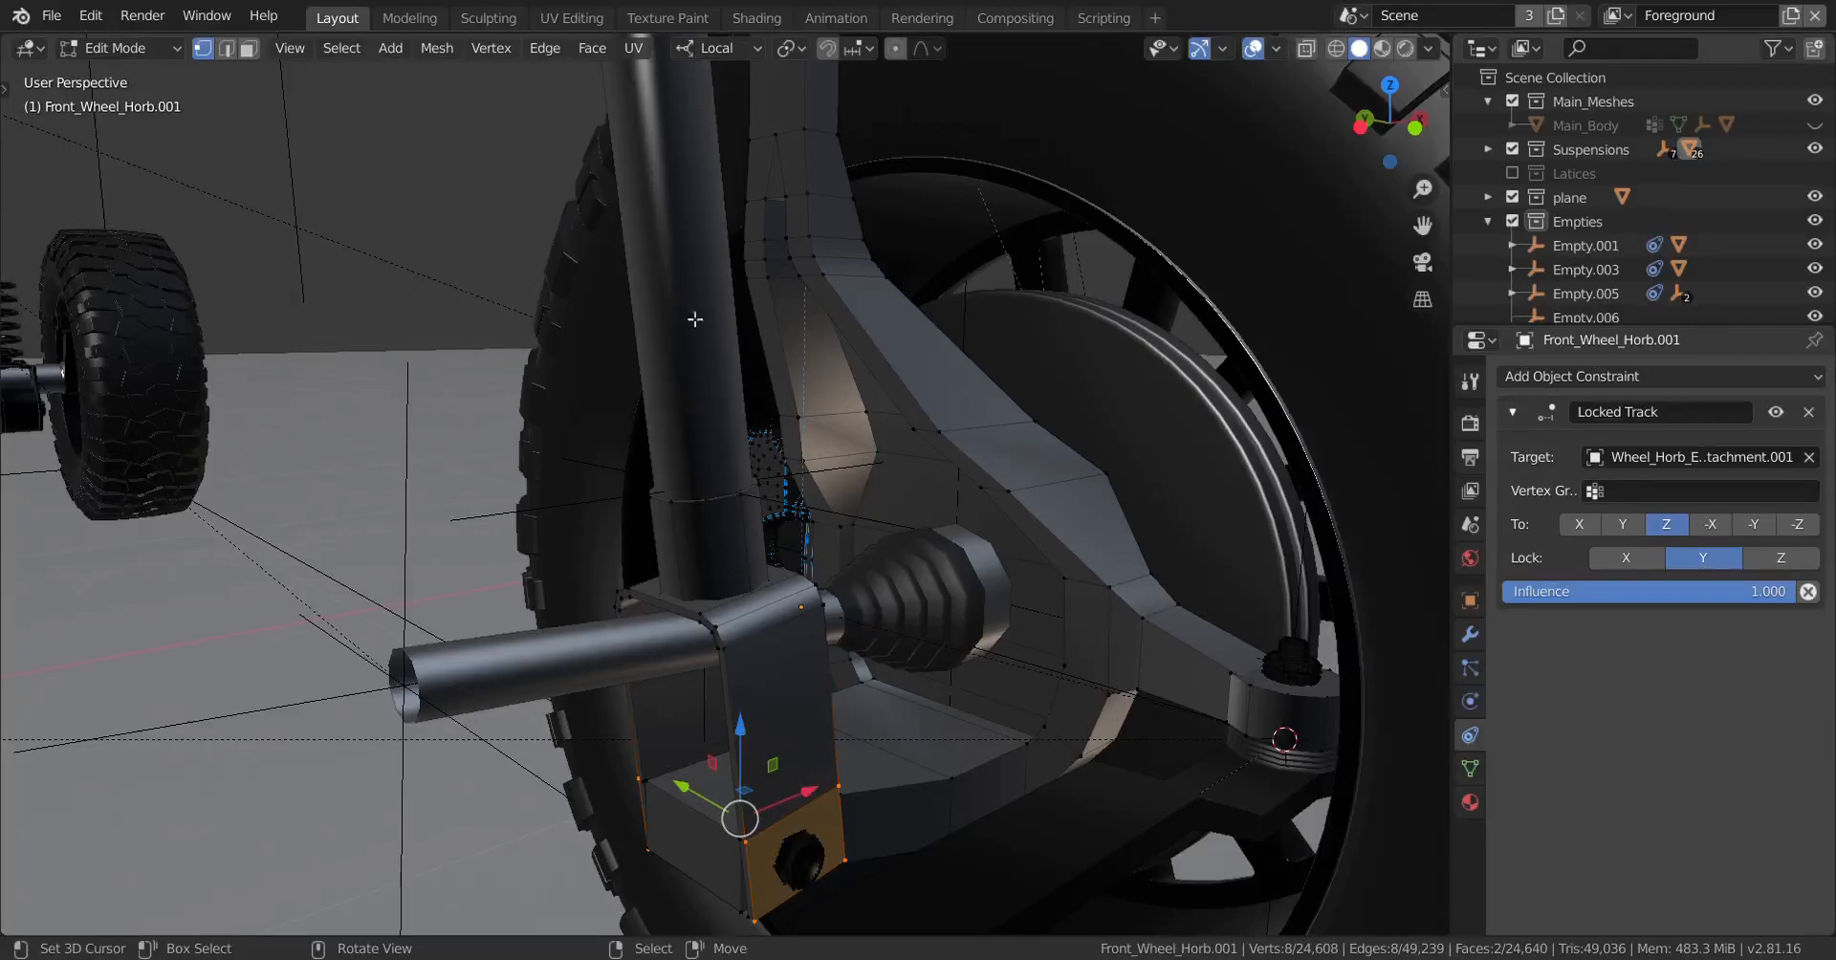
key("Tab")
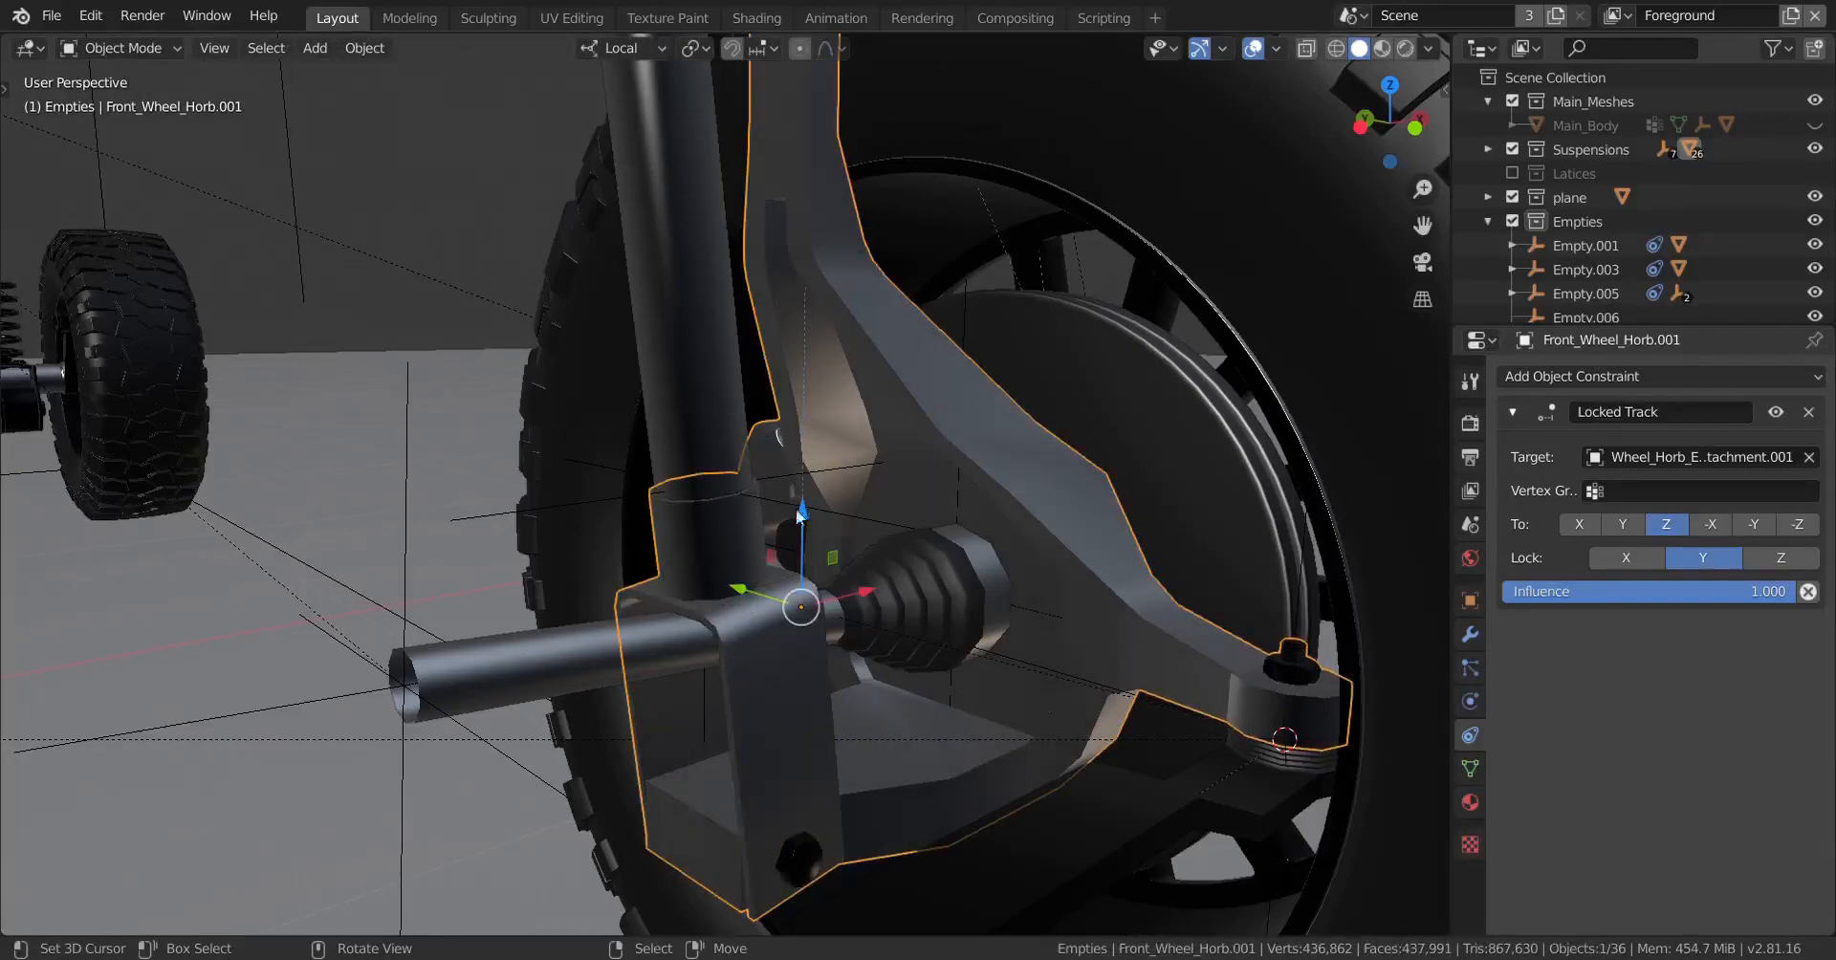
scroll(1151, 369, "down", 3)
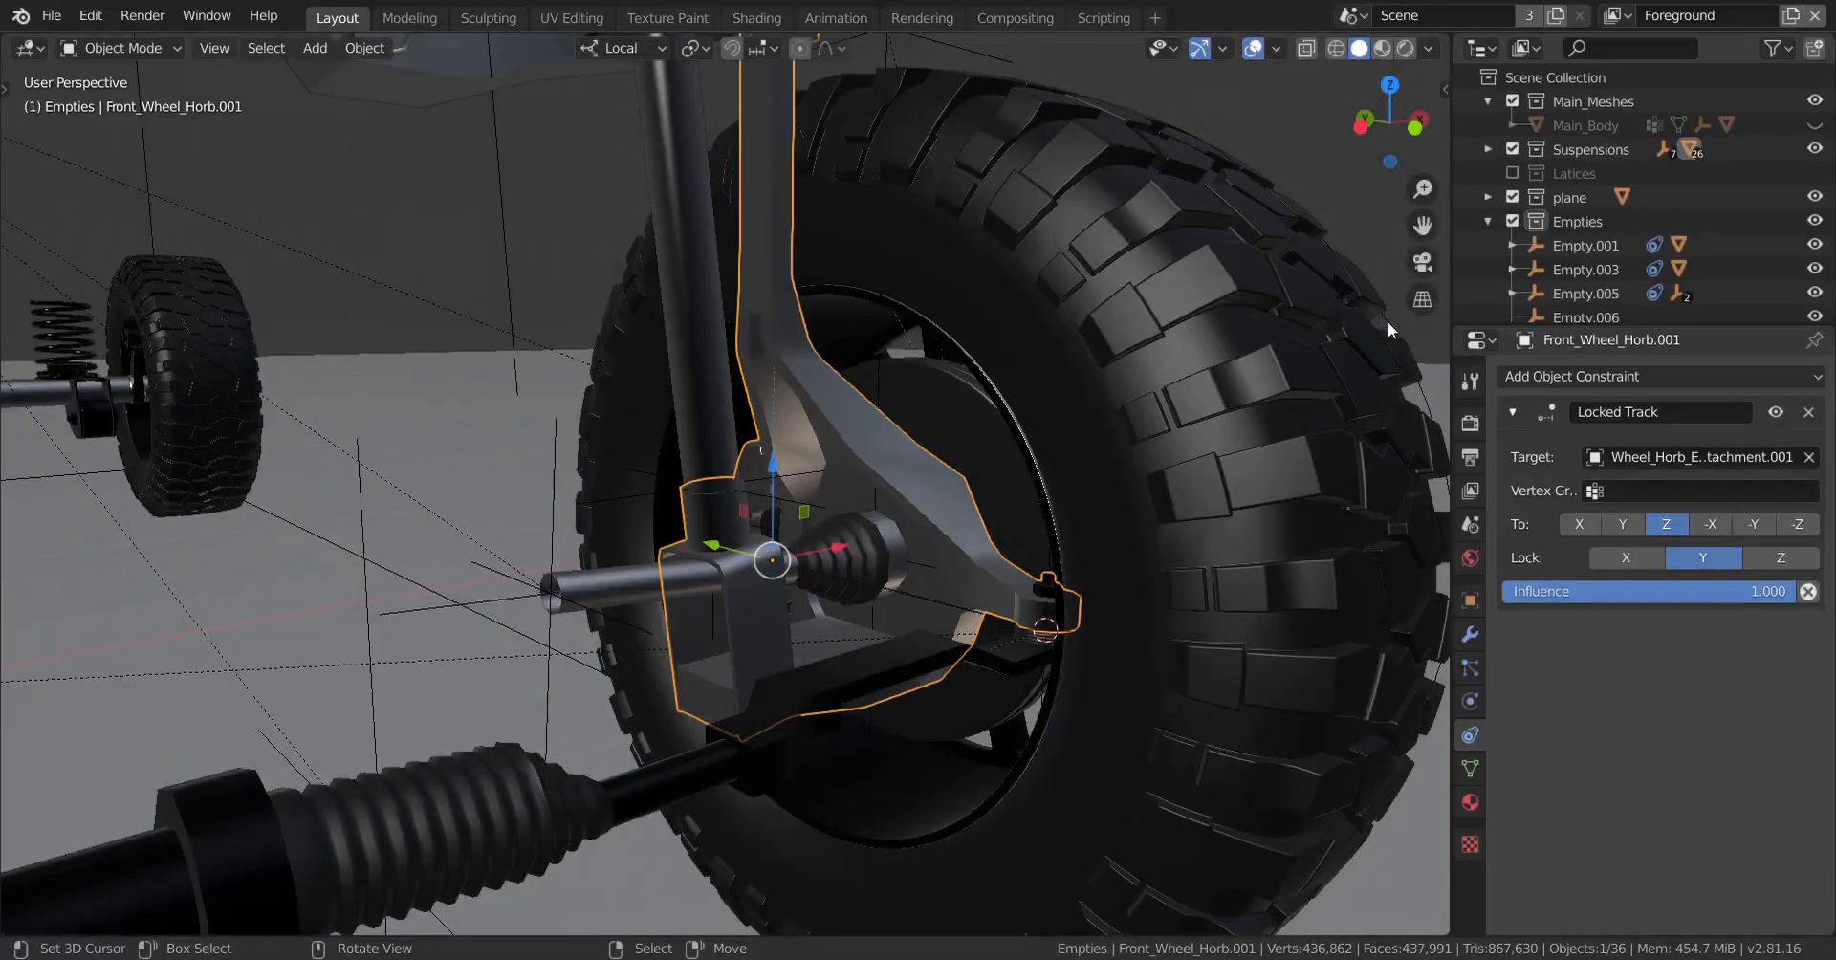
Step: Lower the front wheel's control empty, Empty.005, along its local Z axis
left_click(1584, 294)
scroll(783, 514, "up", 2)
left_click_drag(1075, 441, 1110, 689)
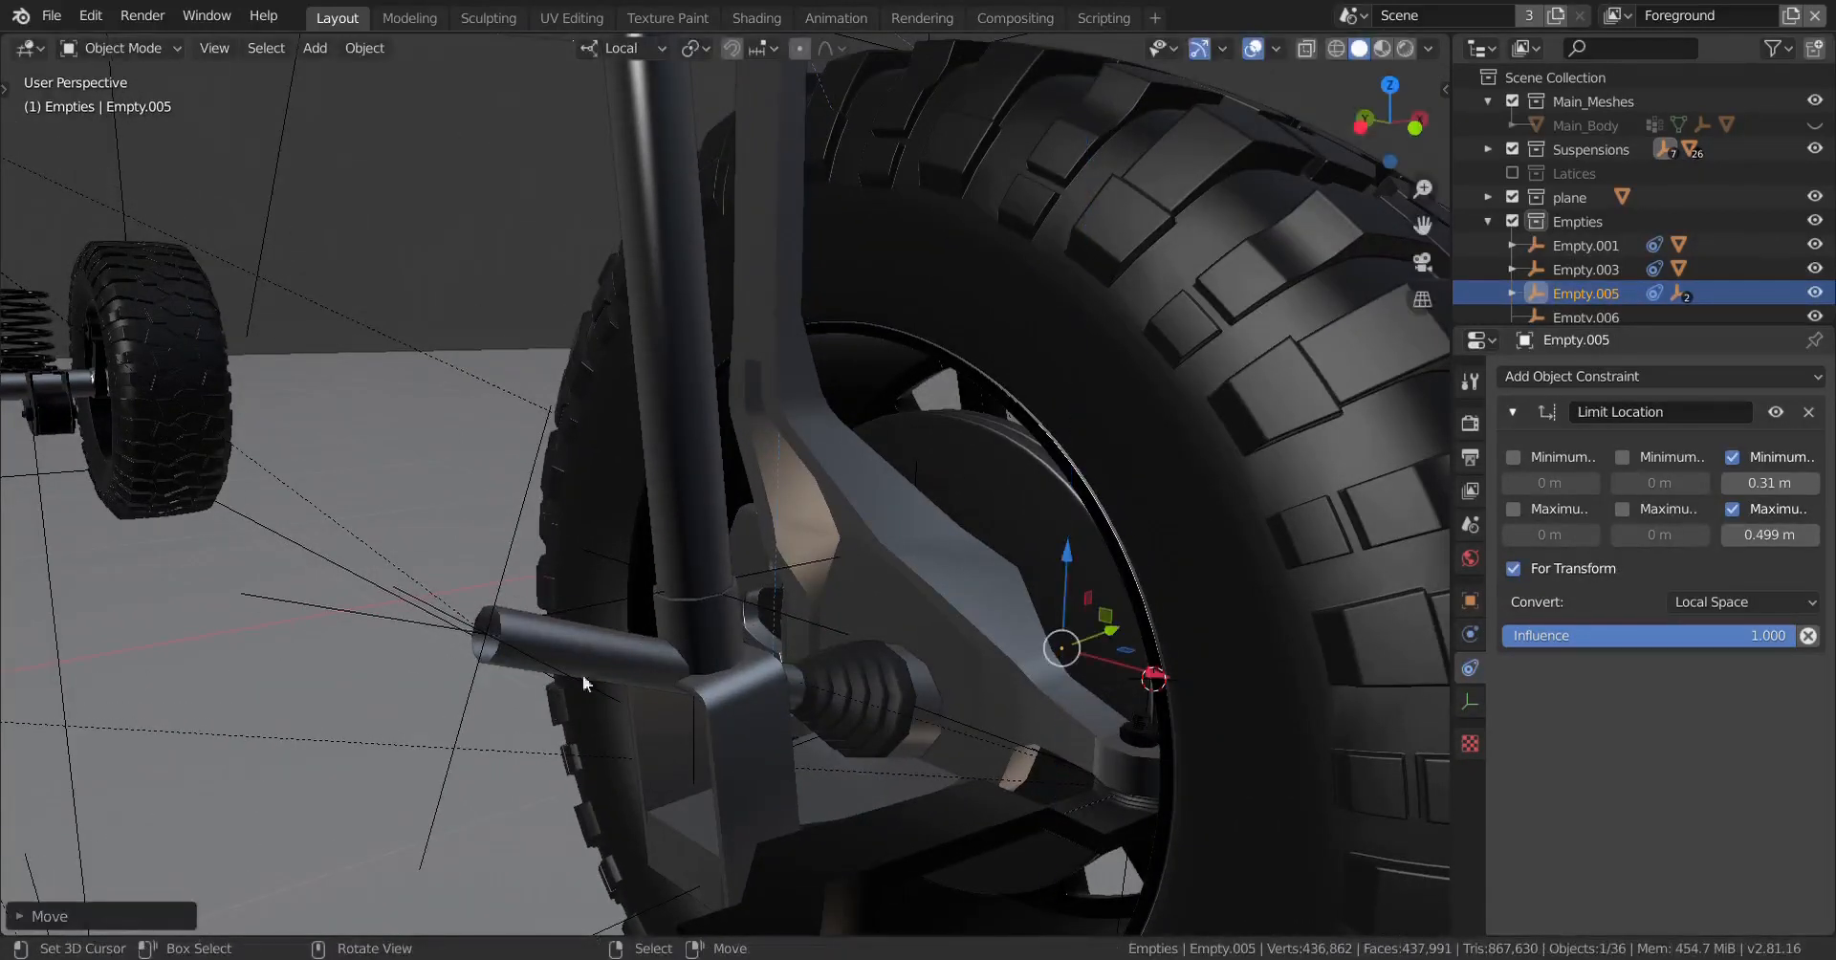
scroll(936, 572, "down", 2)
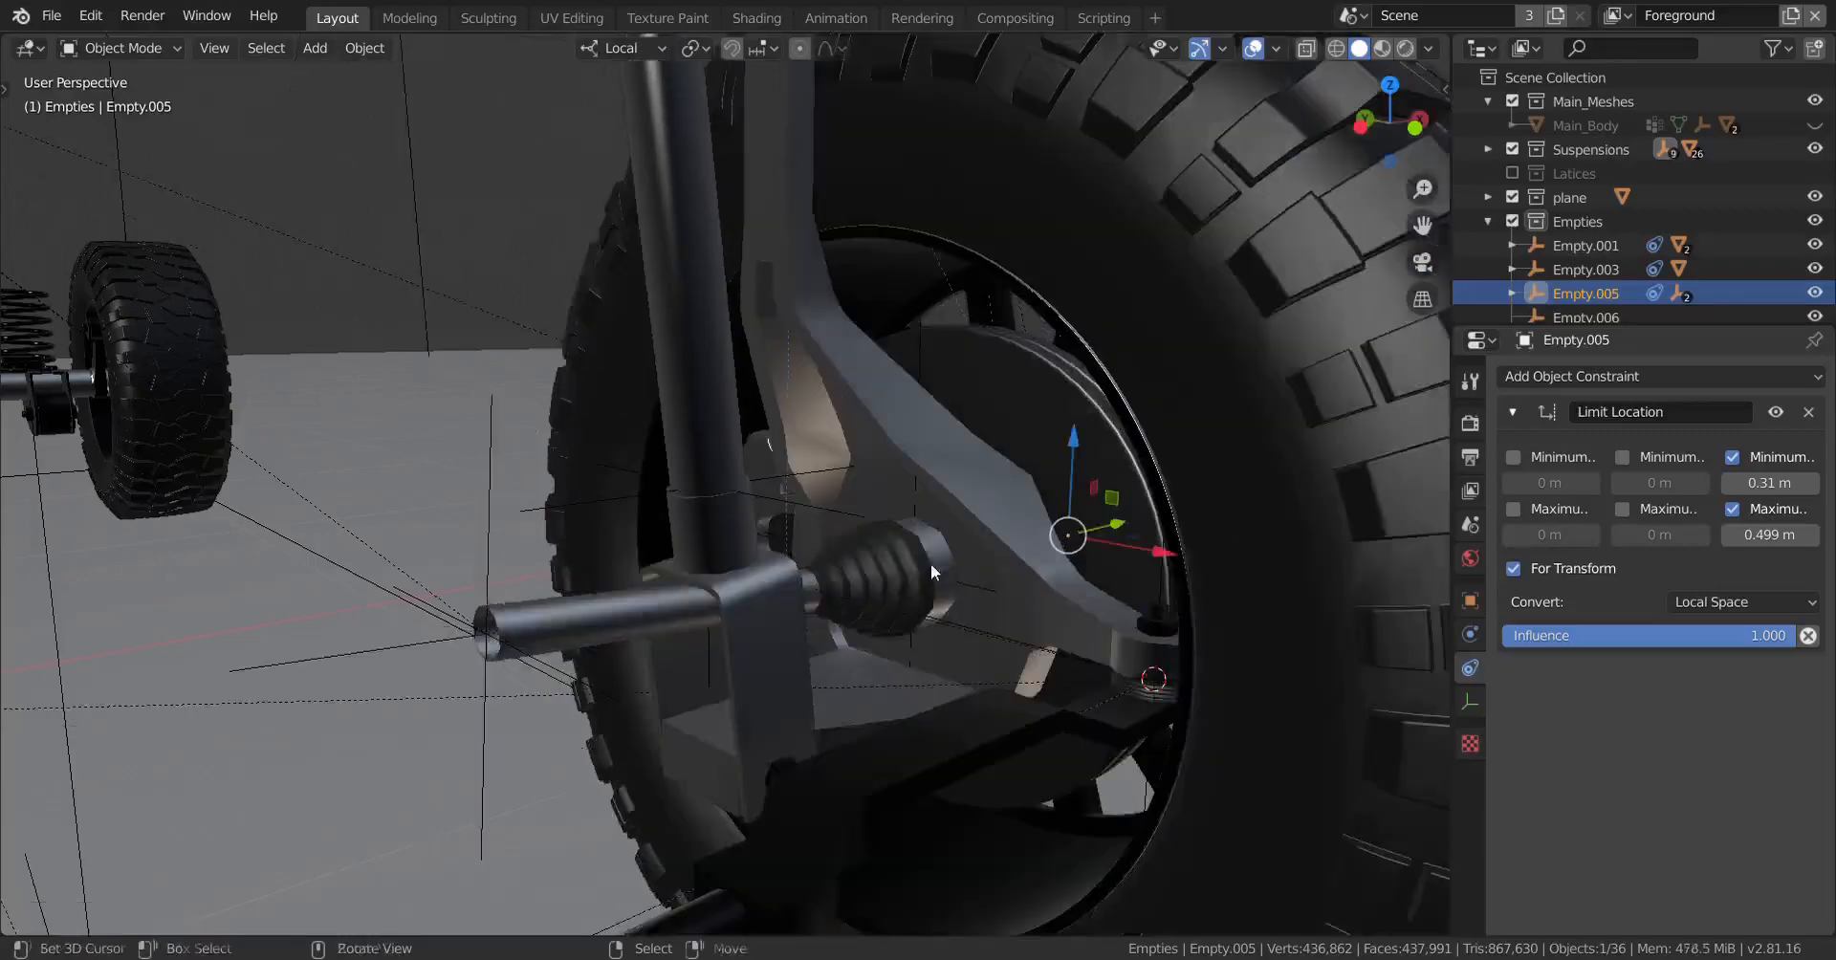
Step: Check the tie rod's motion at the rubber bellows by temporarily moving the wheel's control empty along local Z
middle_click_drag(869, 576, 673, 486)
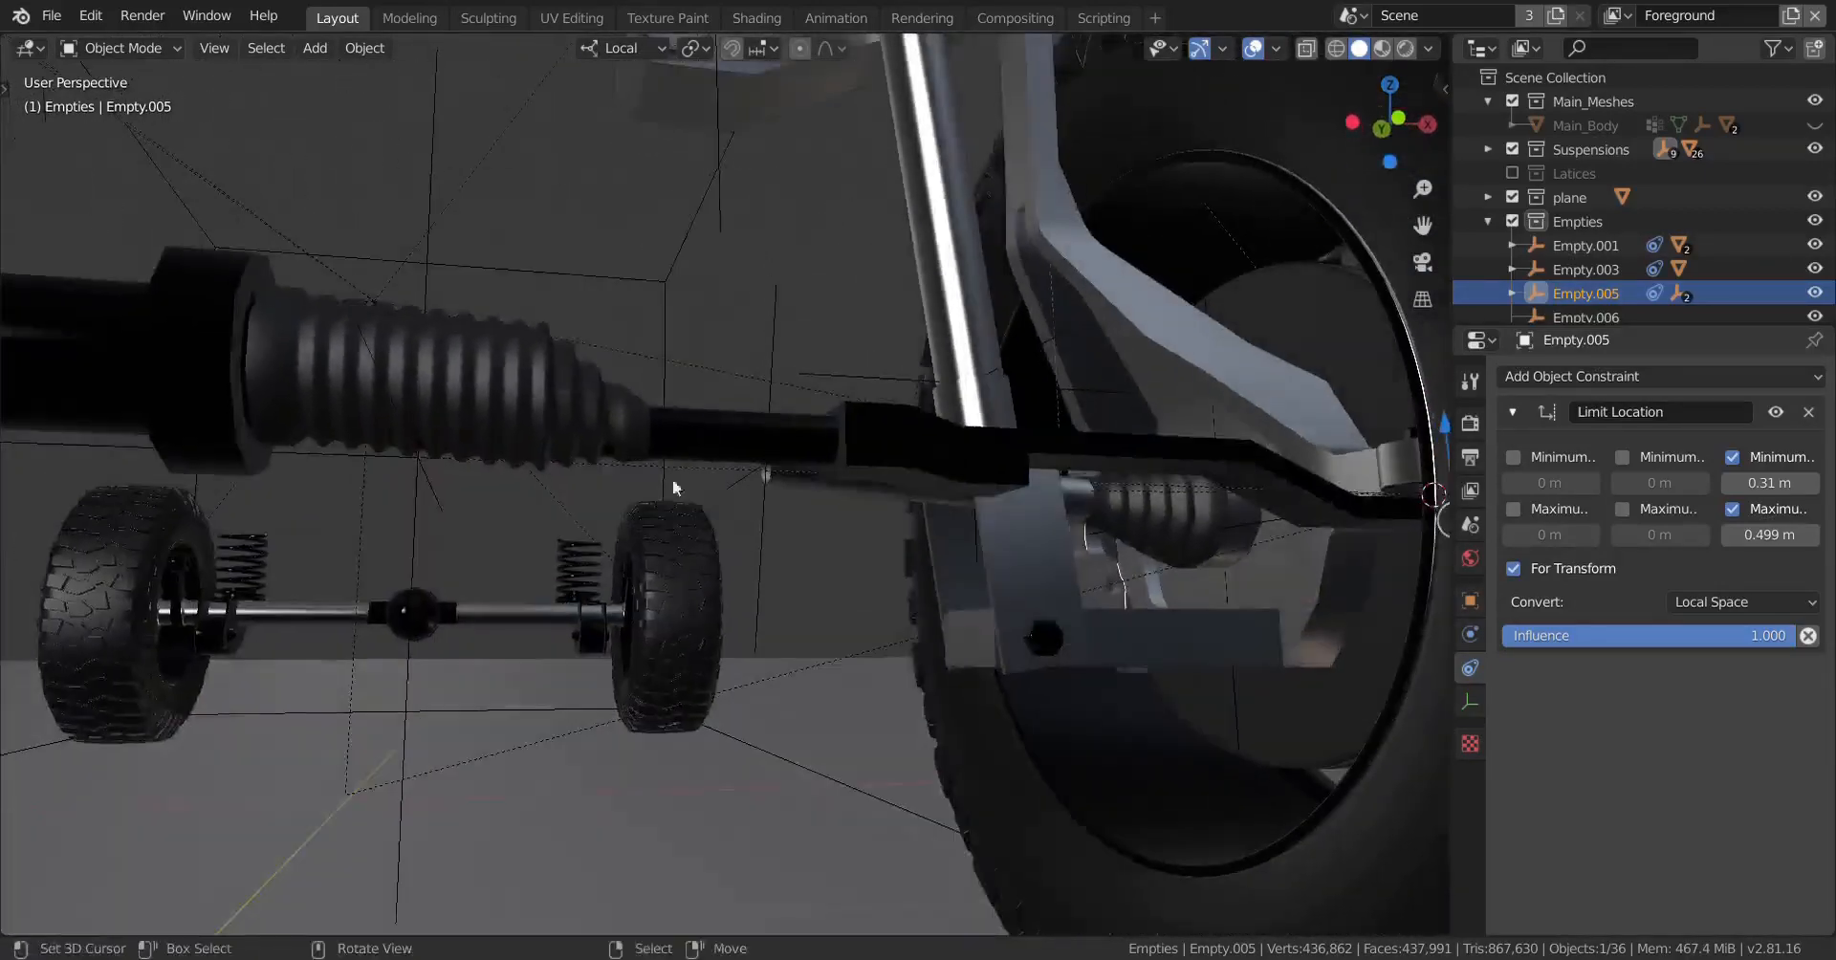
key("g")
key("z")
key("z")
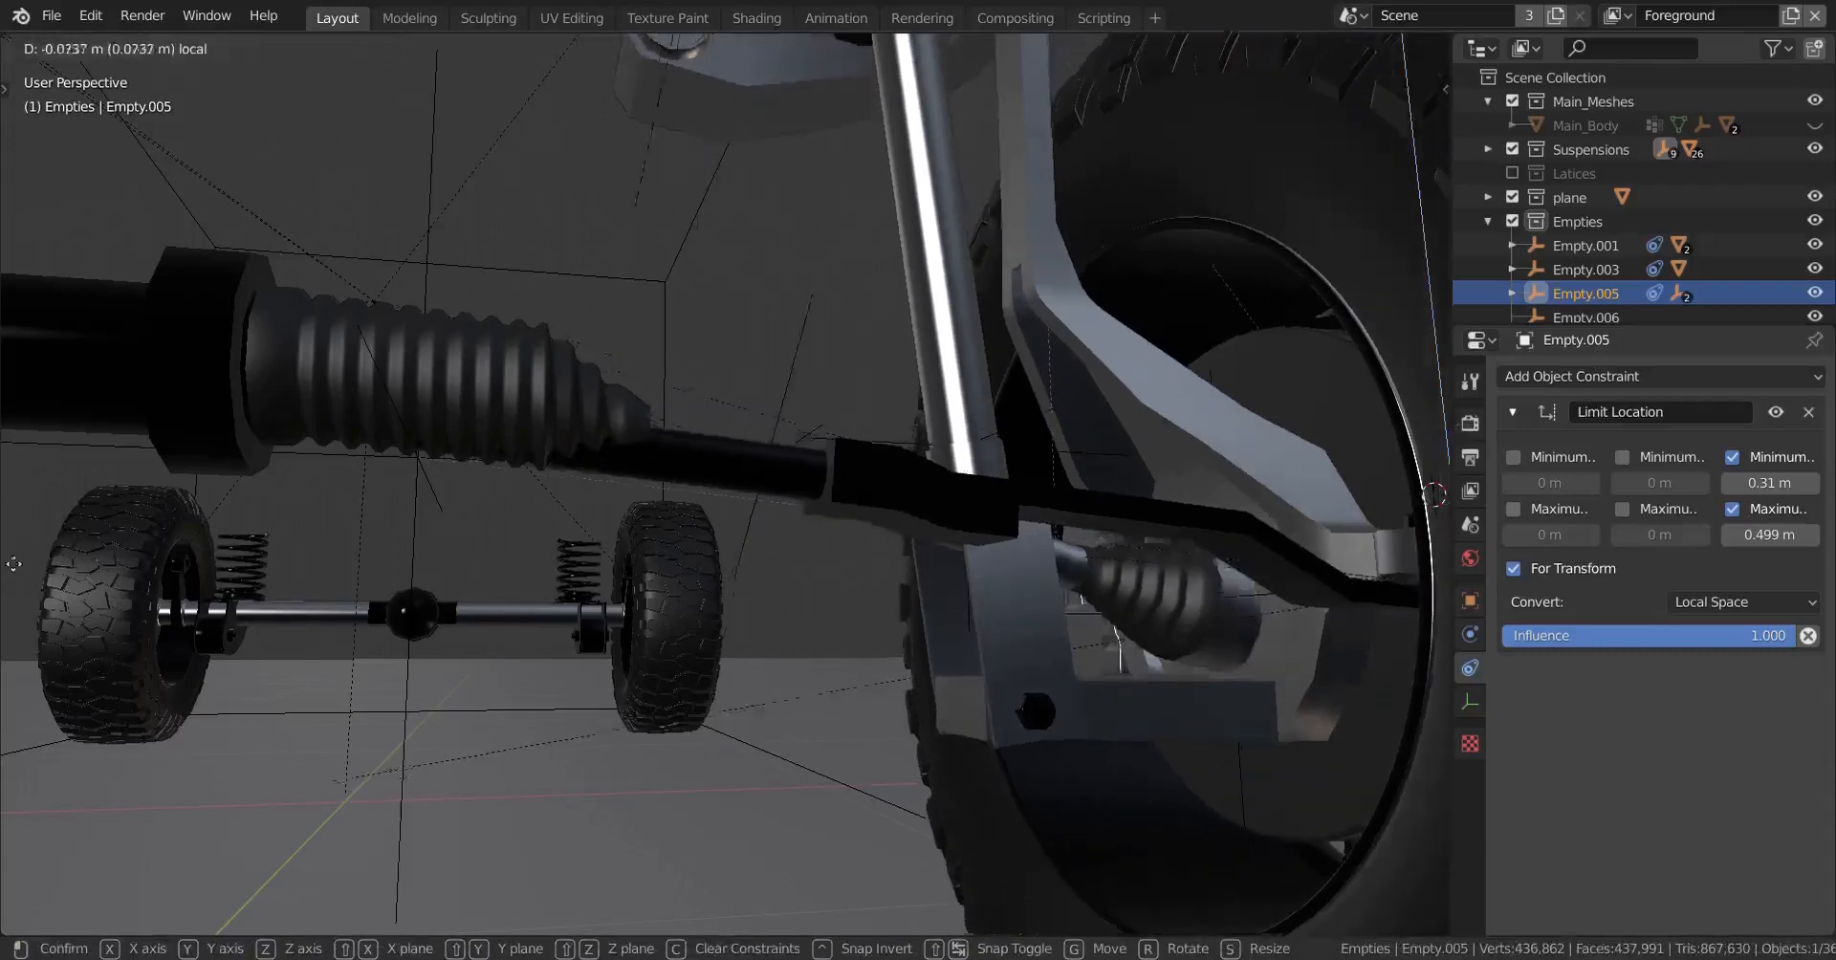
right_click(500, 486)
Step: Examine where the tie rod enters the rubber bellows and how the steering rack spans the front axle
scroll(612, 421, "down", 2)
middle_click_drag(612, 420, 637, 472)
scroll(651, 516, "up", 3)
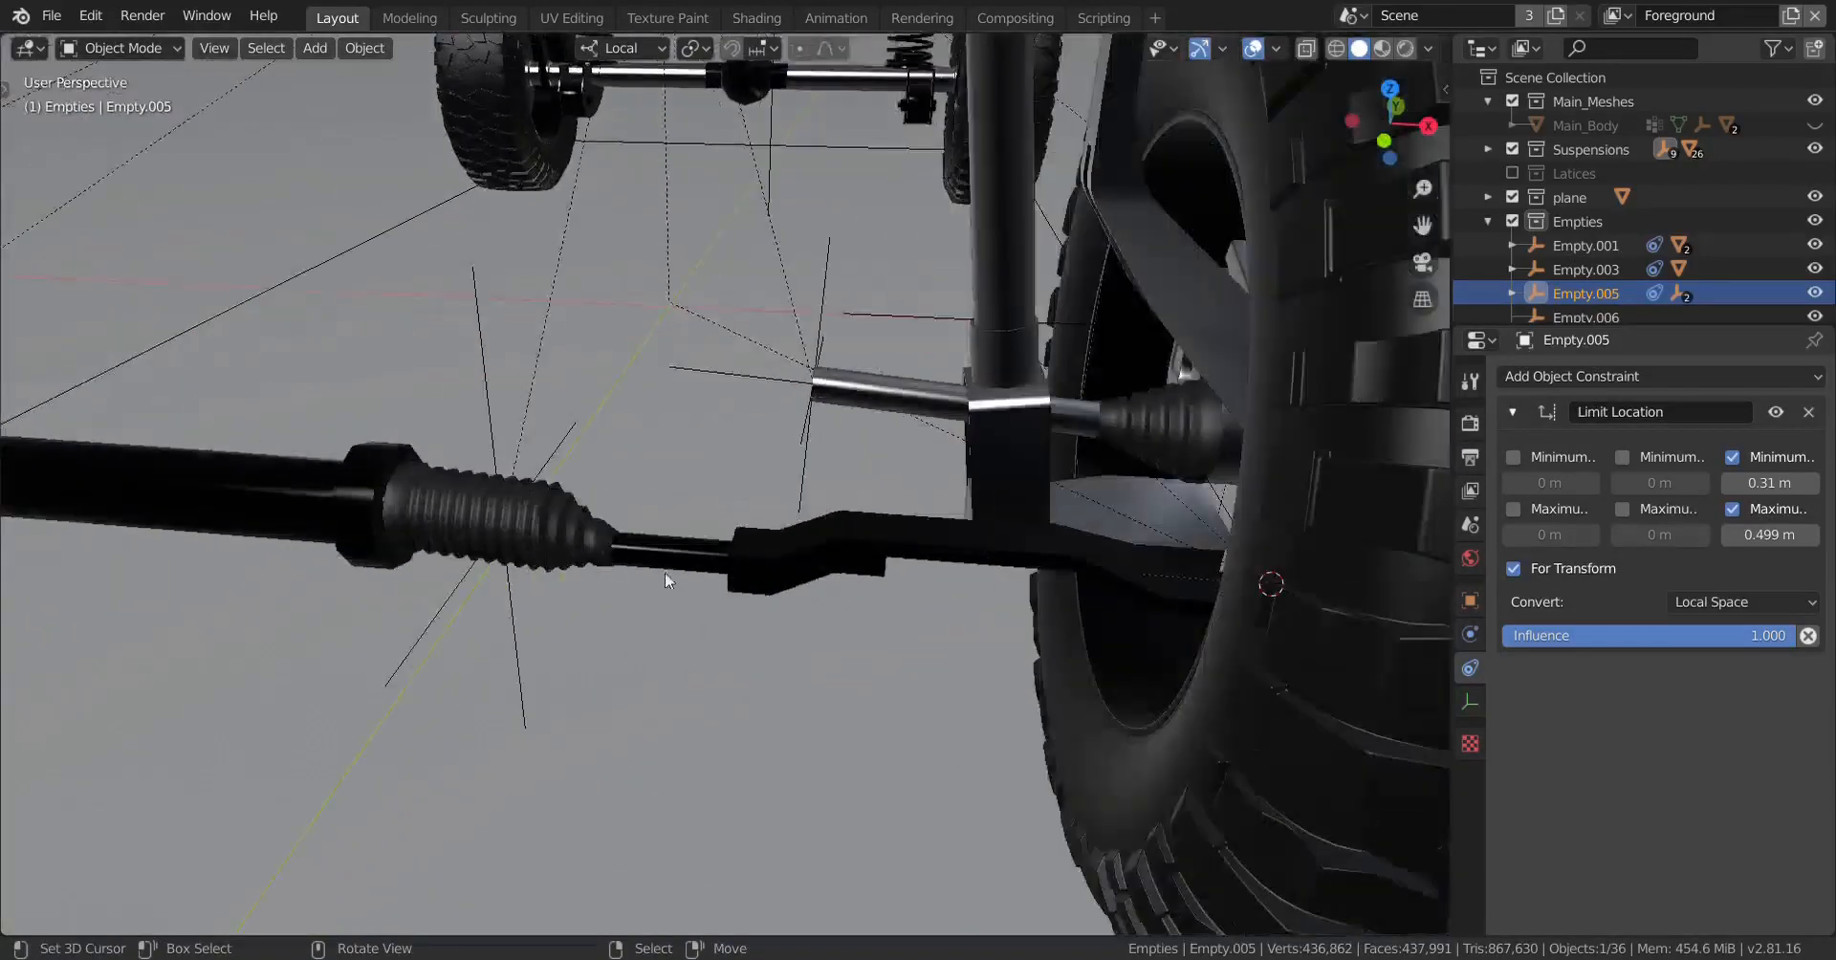
middle_click_drag(664, 572, 640, 543)
scroll(637, 517, "down", 1)
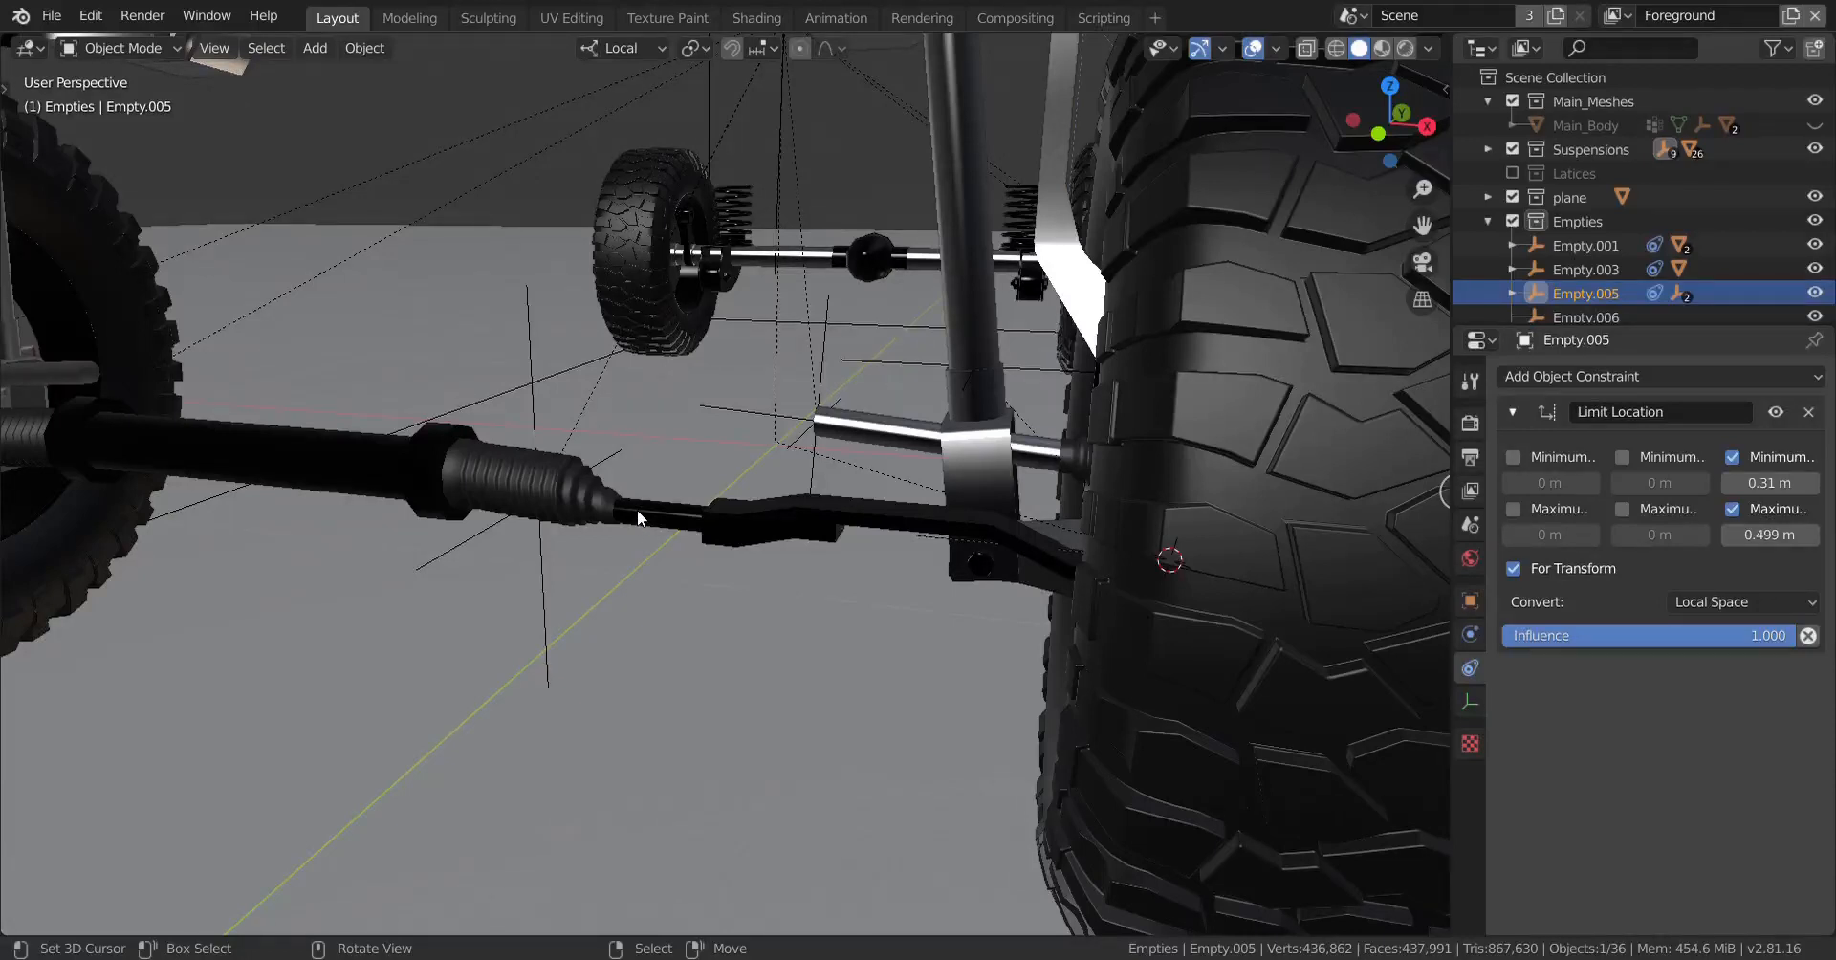
scroll(771, 587, "down", 3)
scroll(873, 595, "up", 2)
middle_click_drag(770, 587, 852, 492)
scroll(1060, 636, "up", 2)
scroll(1018, 521, "down", 7)
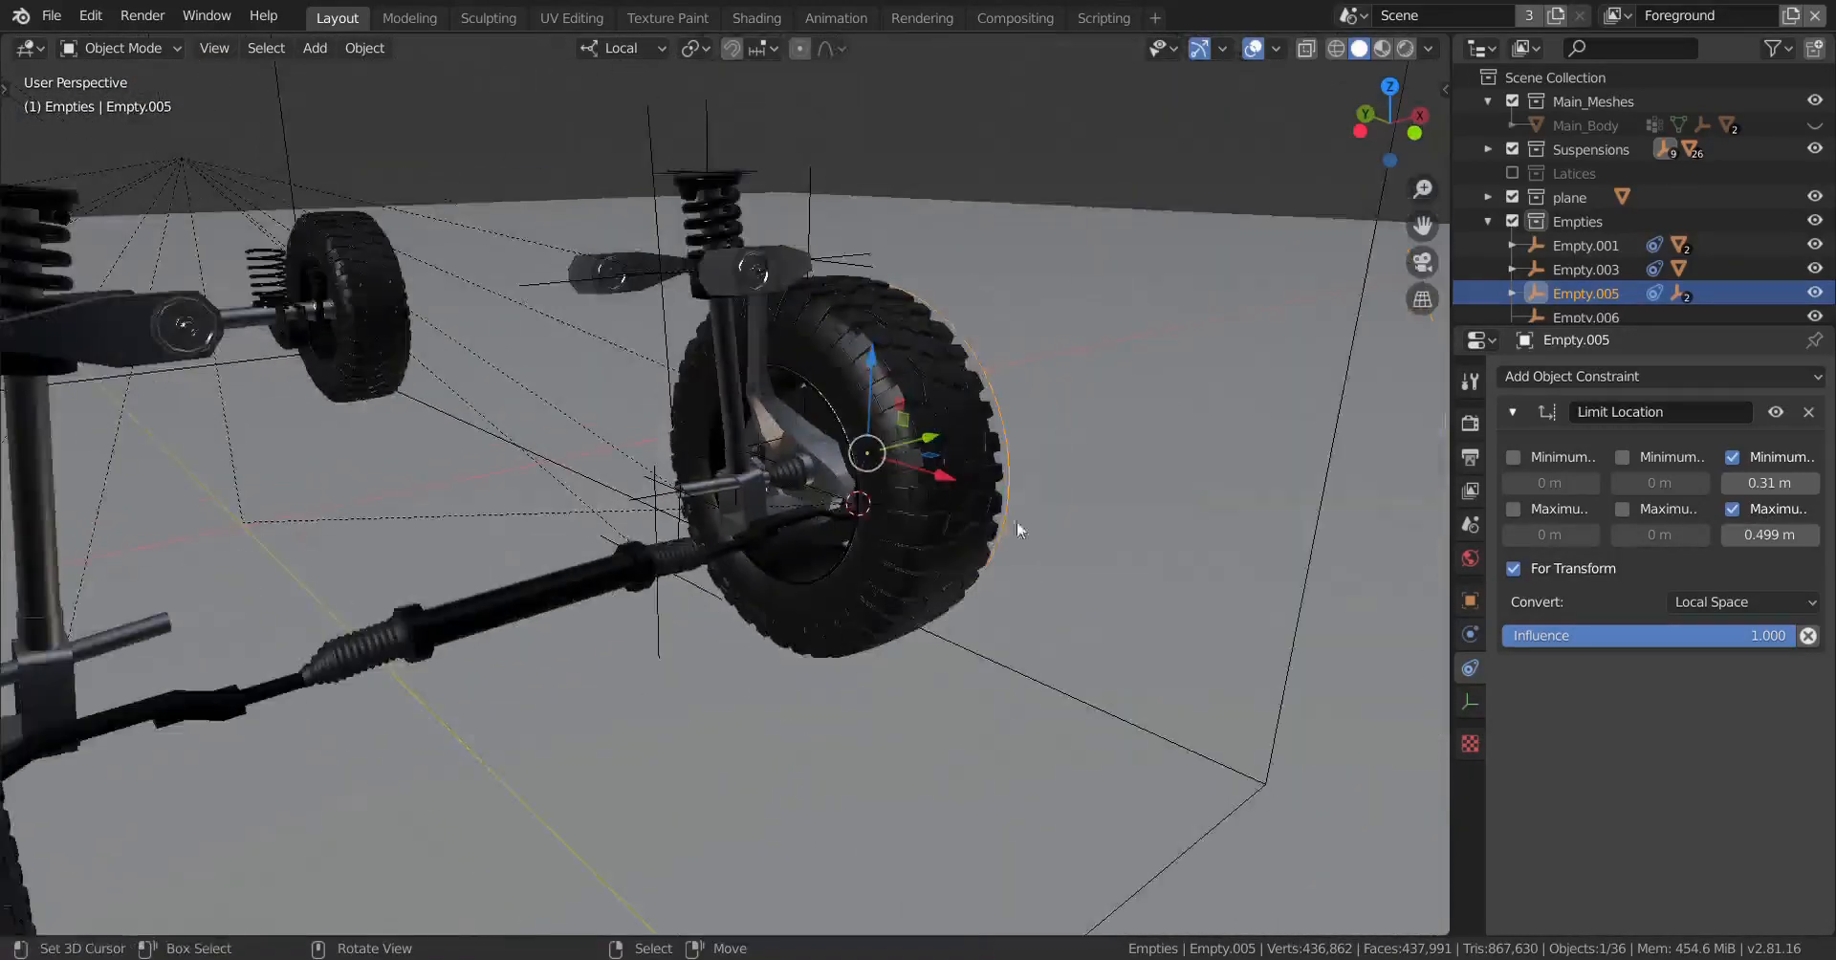
right_click(1084, 143)
key("g")
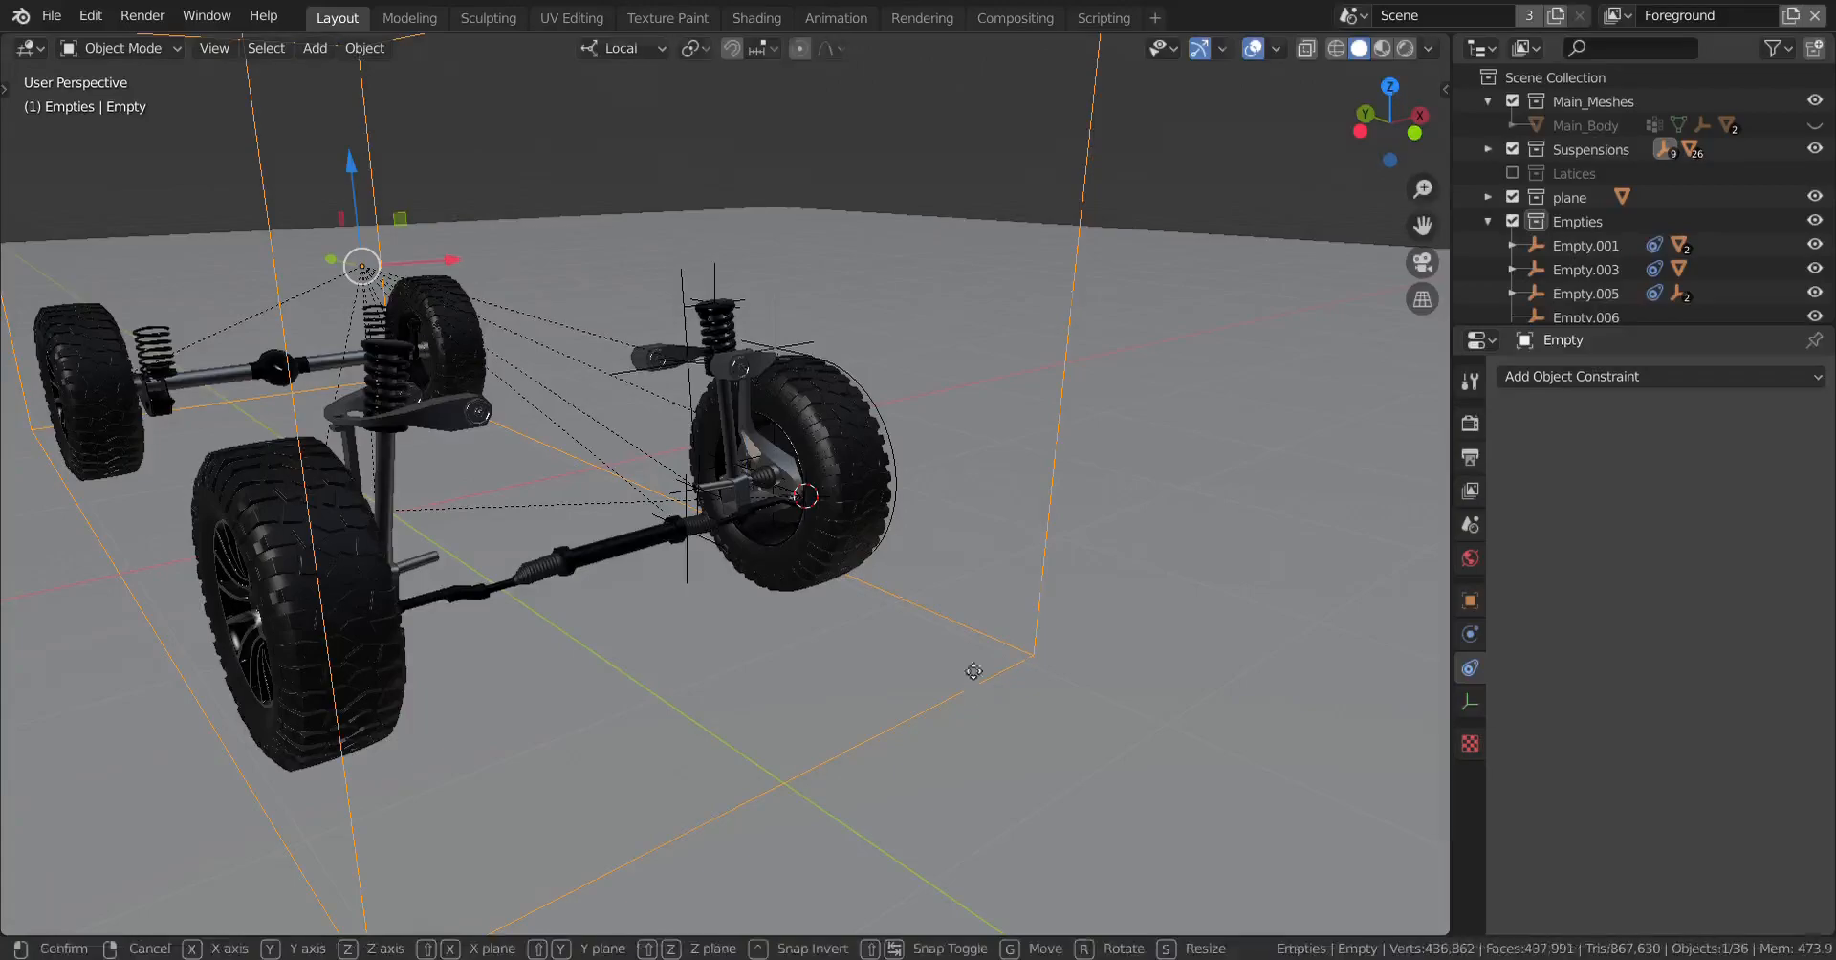
right_click(887, 489)
Step: Examine the front-left wheel's tie rod joint, brake disc and rim from the inner and outer sides
scroll(891, 499, "up", 4)
middle_click_drag(891, 507, 1096, 423, "shift")
middle_click_drag(1096, 423, 1001, 440)
scroll(1000, 440, "down", 3)
scroll(1055, 466, "up", 3)
middle_click_drag(861, 454, 679, 486, "shift")
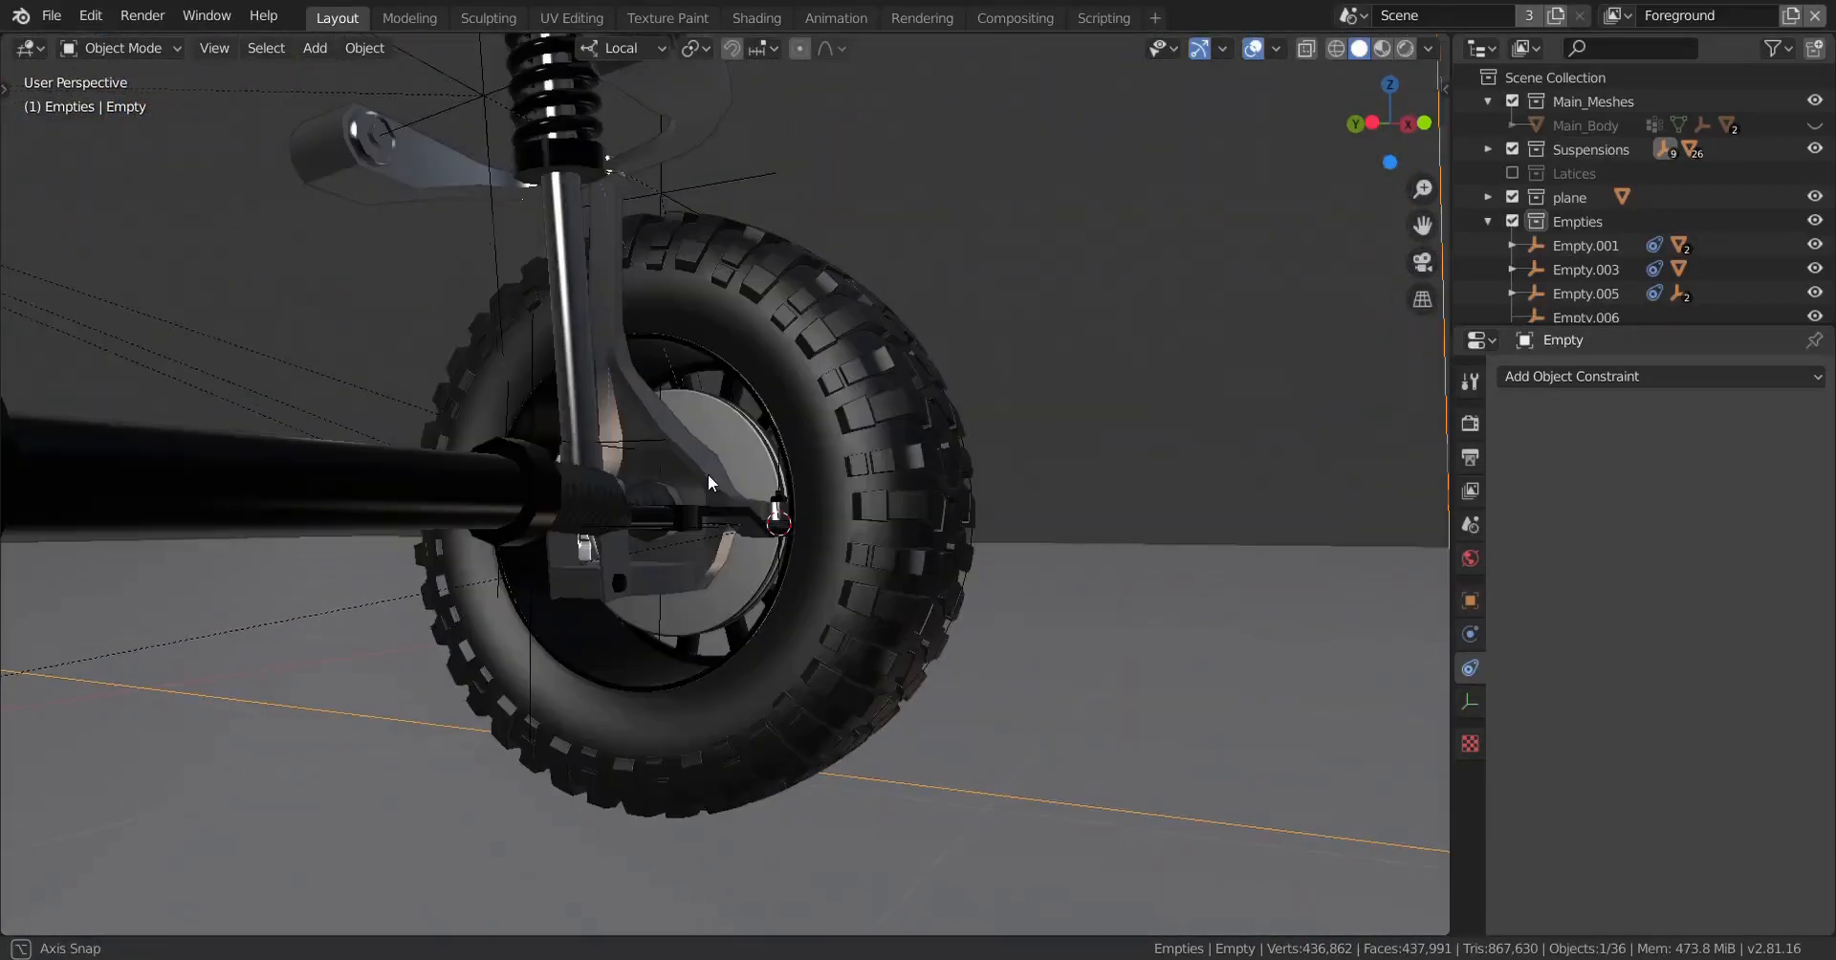
middle_click_drag(708, 474, 316, 495)
scroll(315, 496, "up", 2)
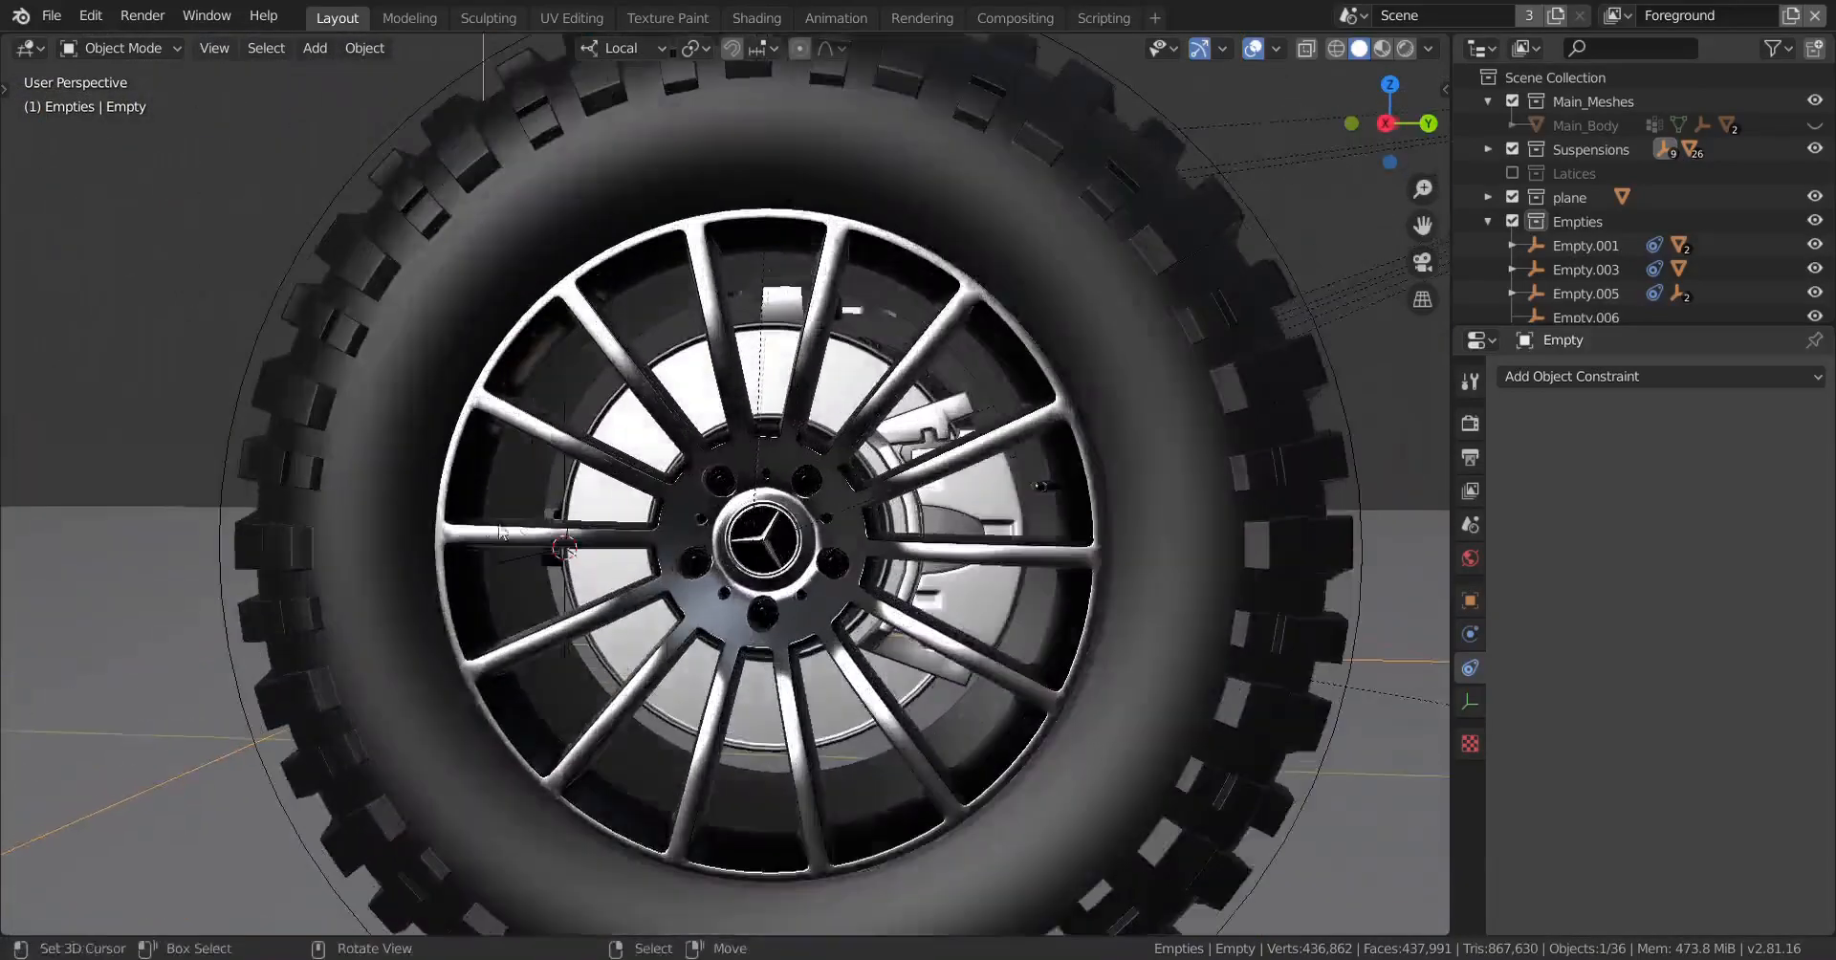
mouse_move(545, 526)
middle_mouse_down()
mouse_move(737, 545)
mouse_move(564, 543)
middle_mouse_up()
scroll(639, 551, "down", 3)
scroll(708, 543, "up", 3)
middle_click_drag(727, 544, 817, 545)
scroll(933, 511, "down", 1)
scroll(842, 538, "down", 2)
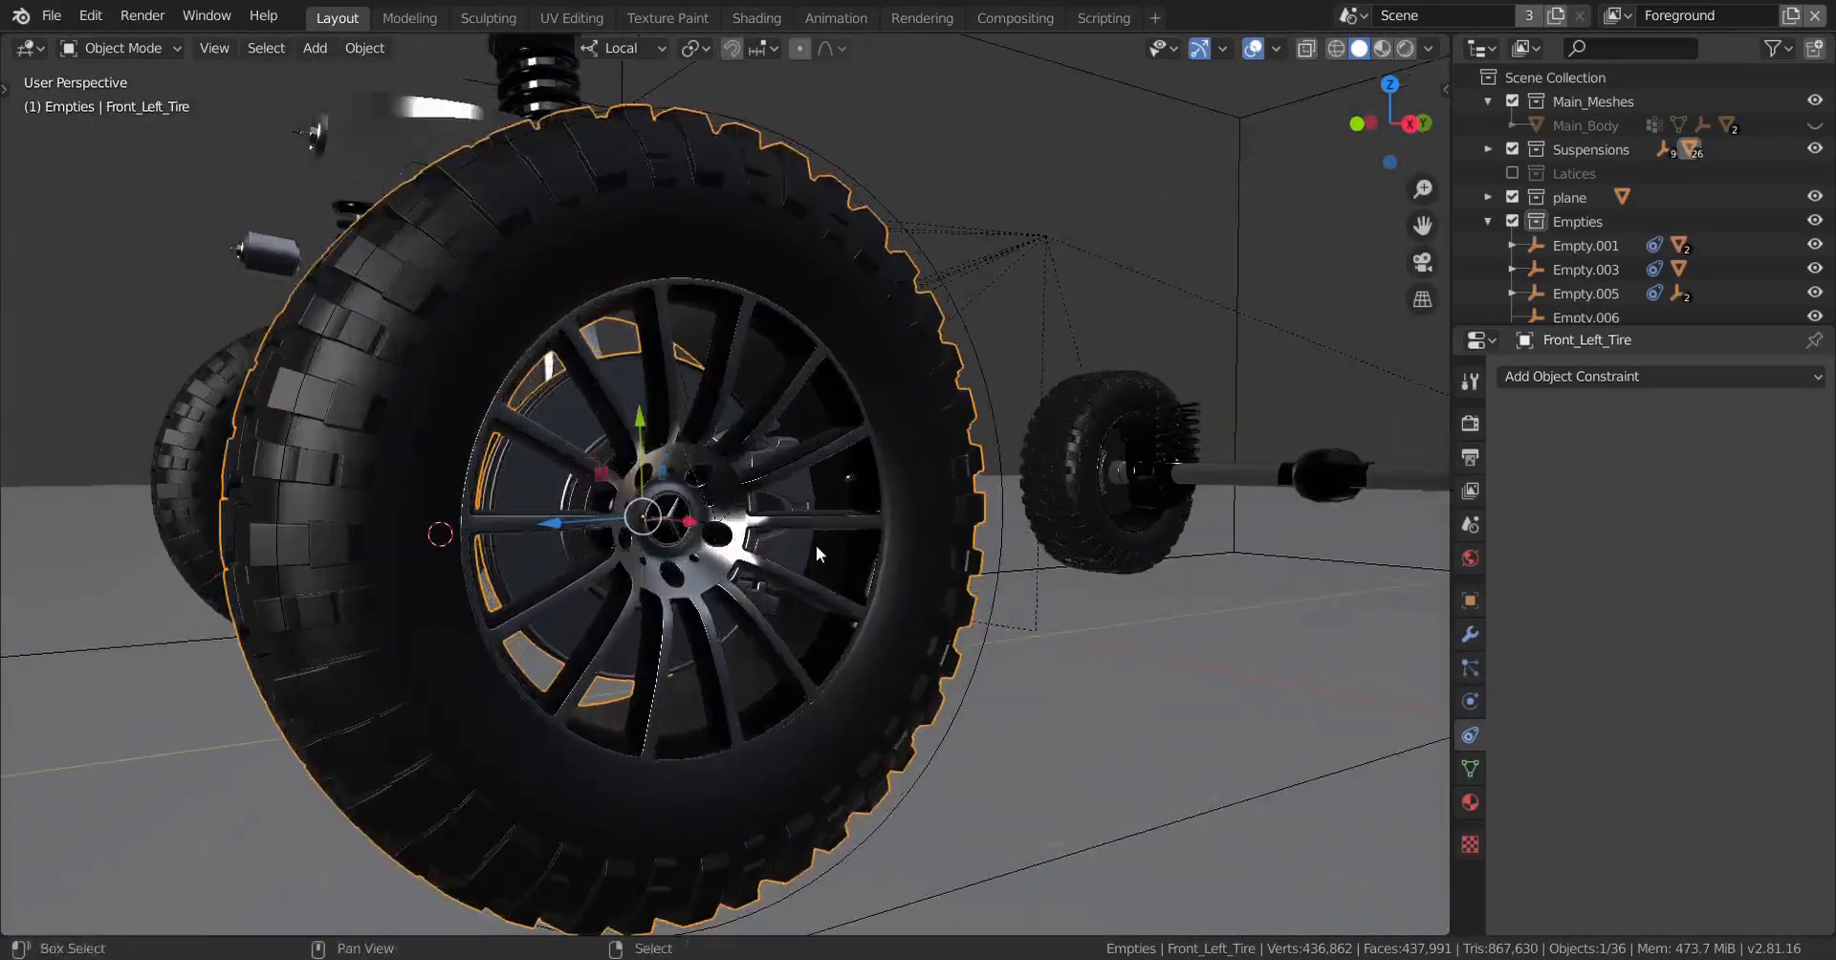
Step: Snap the 3D cursor to the front-left tire's origin
key("shift+s")
left_click(775, 685)
middle_click_drag(810, 698, 719, 679)
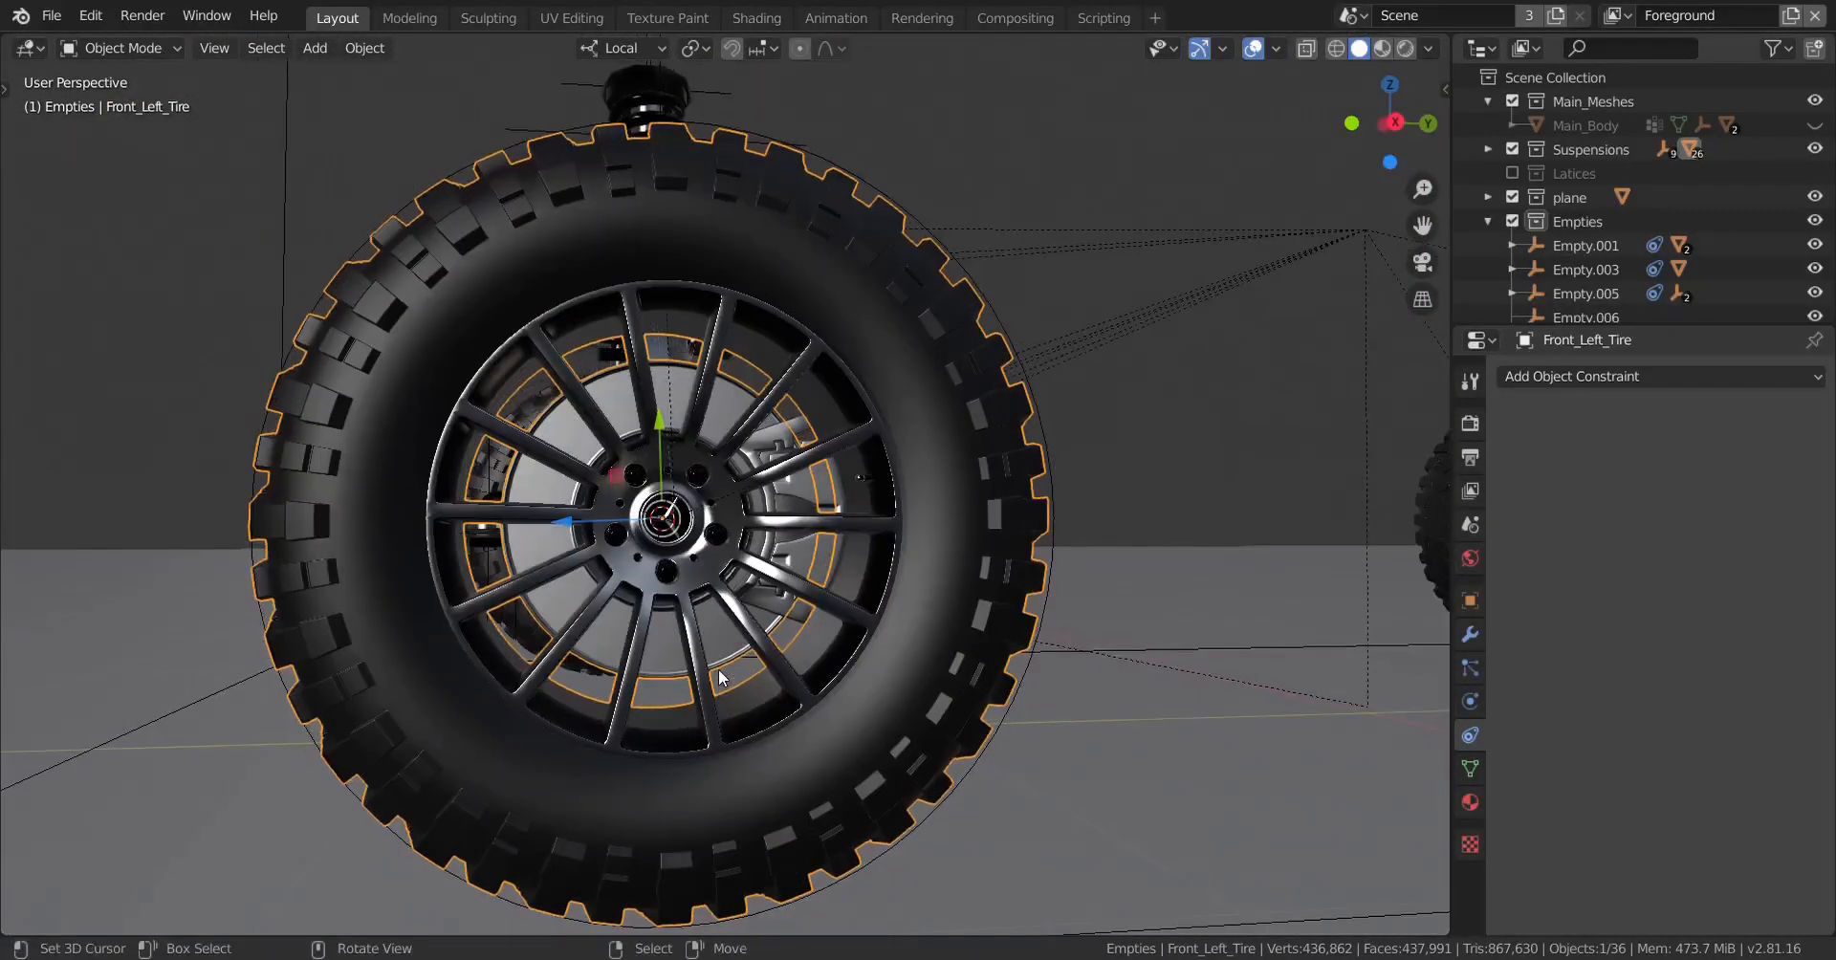
key("KP_3")
key("shift+a")
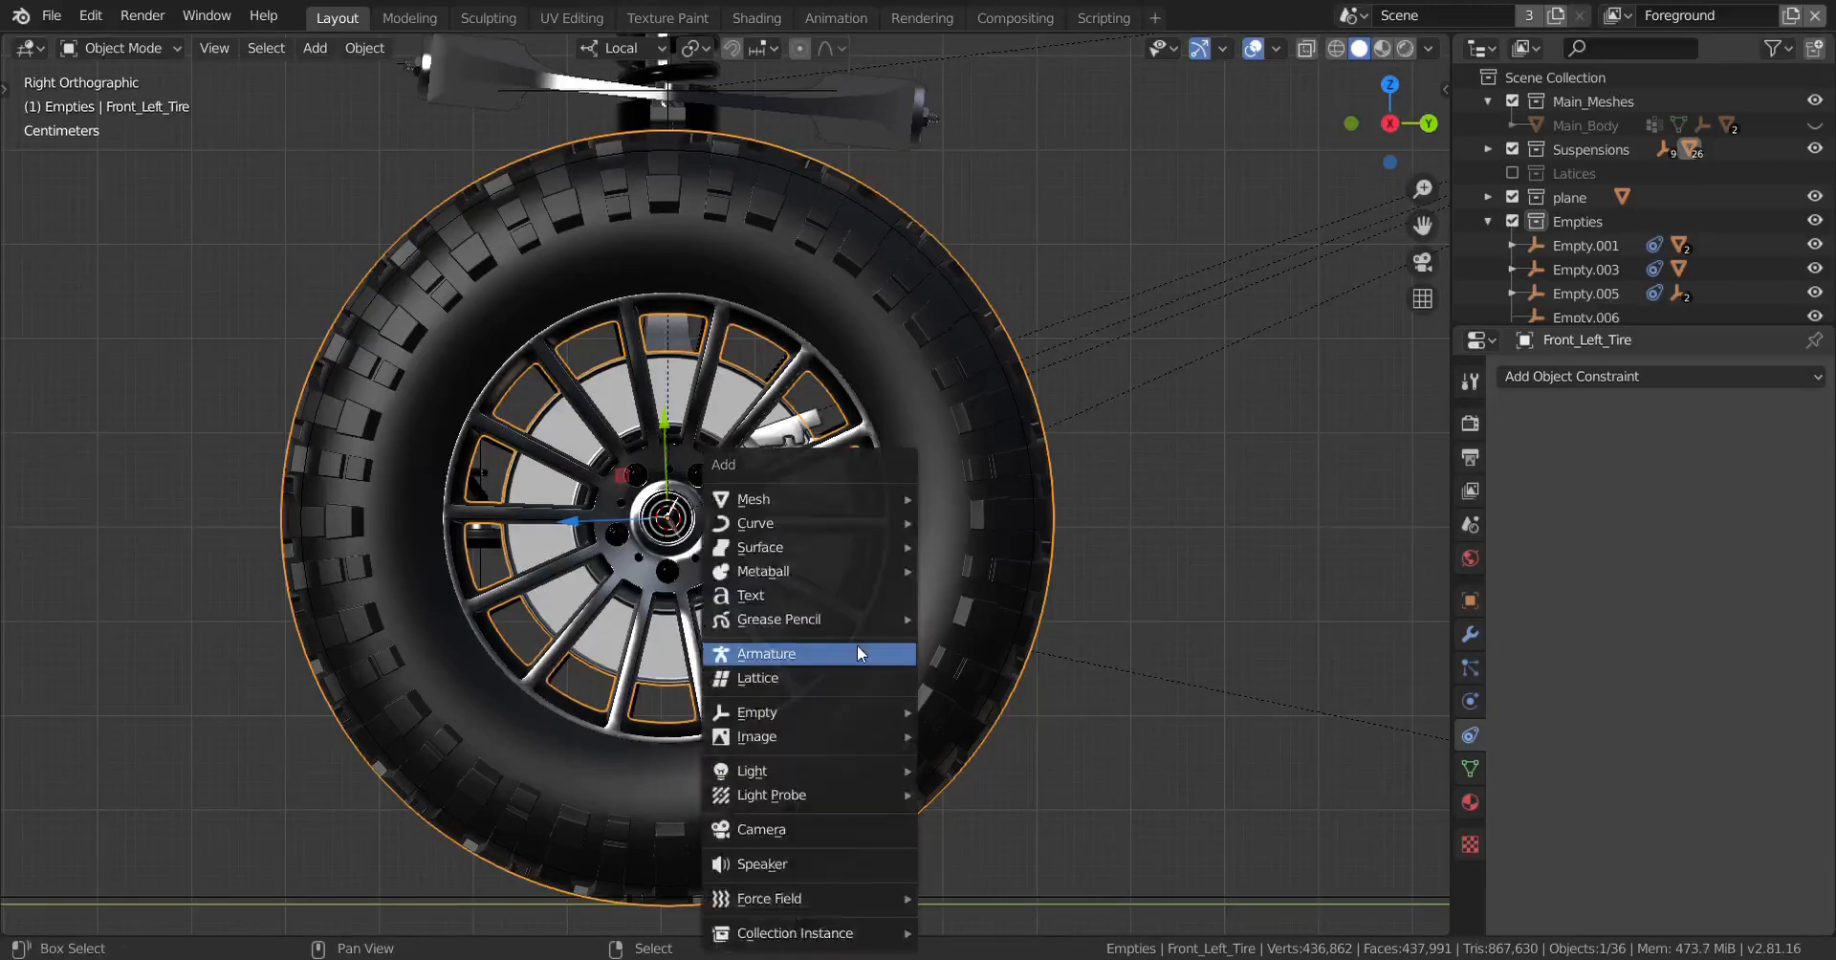
middle_click_drag(988, 621, 878, 600)
scroll(793, 681, "down", 3)
scroll(826, 669, "up", 2)
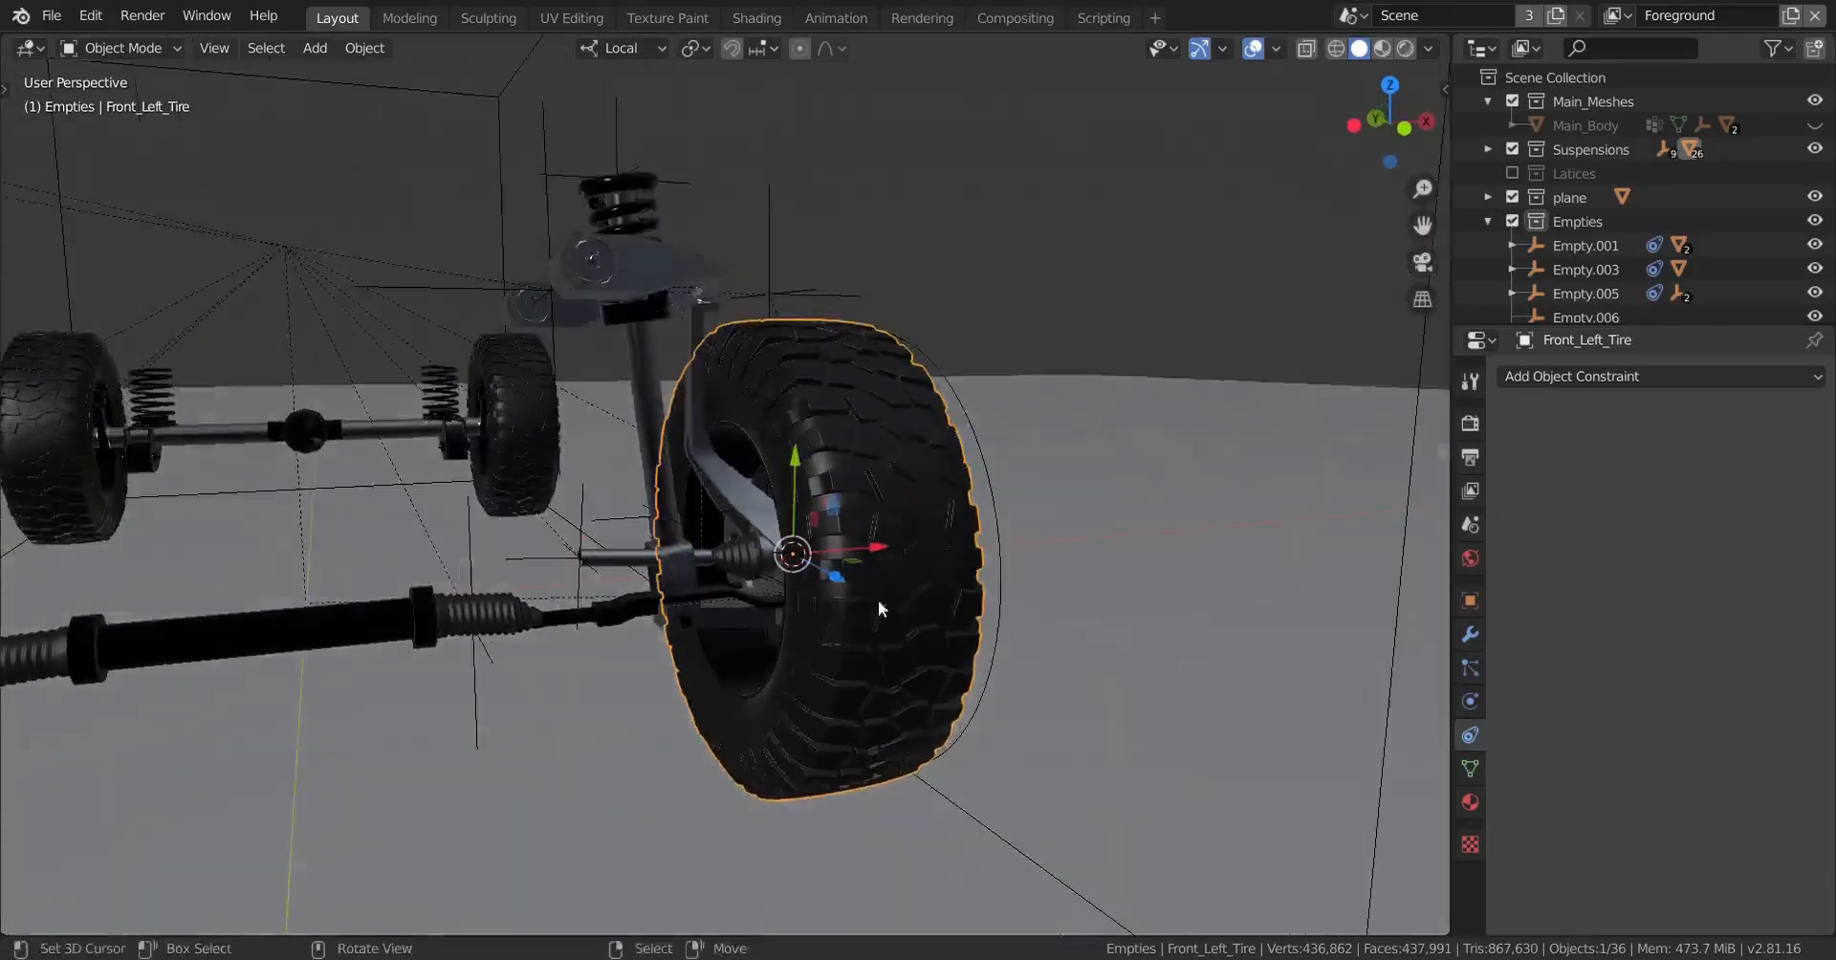
Step: Test the front-left wheel's travel by moving Empty.005 along its local Z axis and compare both ends of the front axle
left_click(977, 440)
left_click_drag(876, 457, 872, 371)
scroll(526, 443, "down", 3)
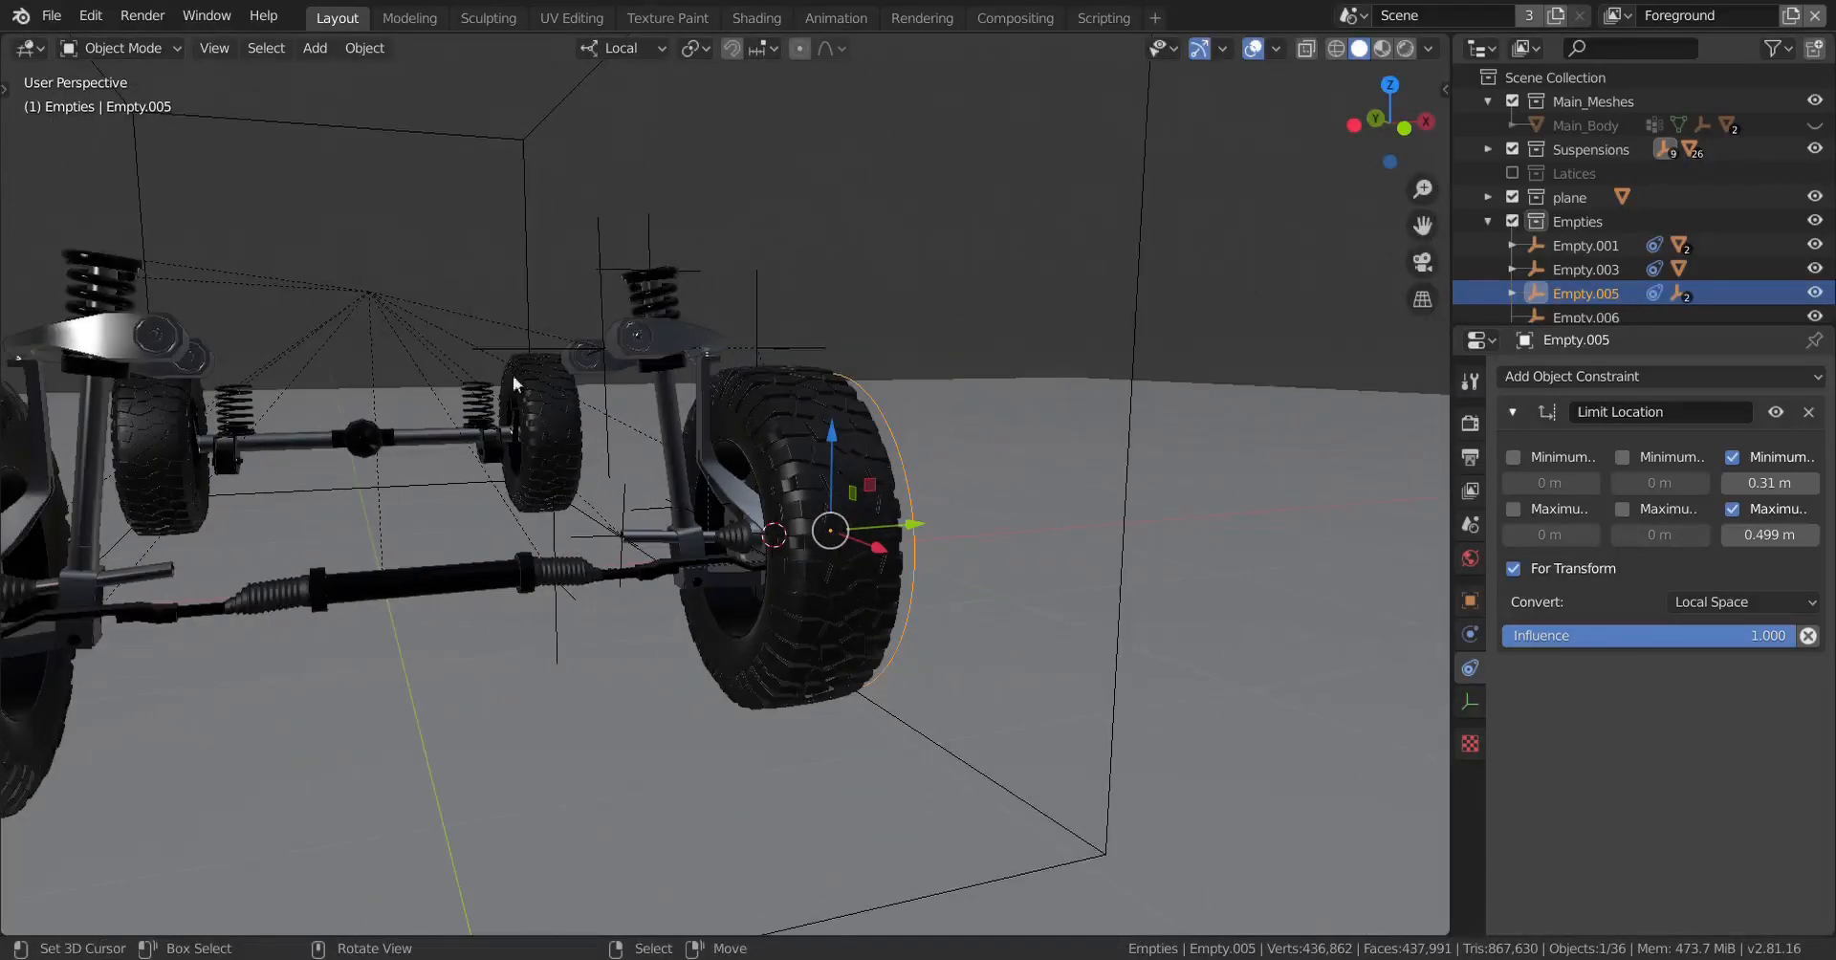
middle_click_drag(746, 581, 924, 604)
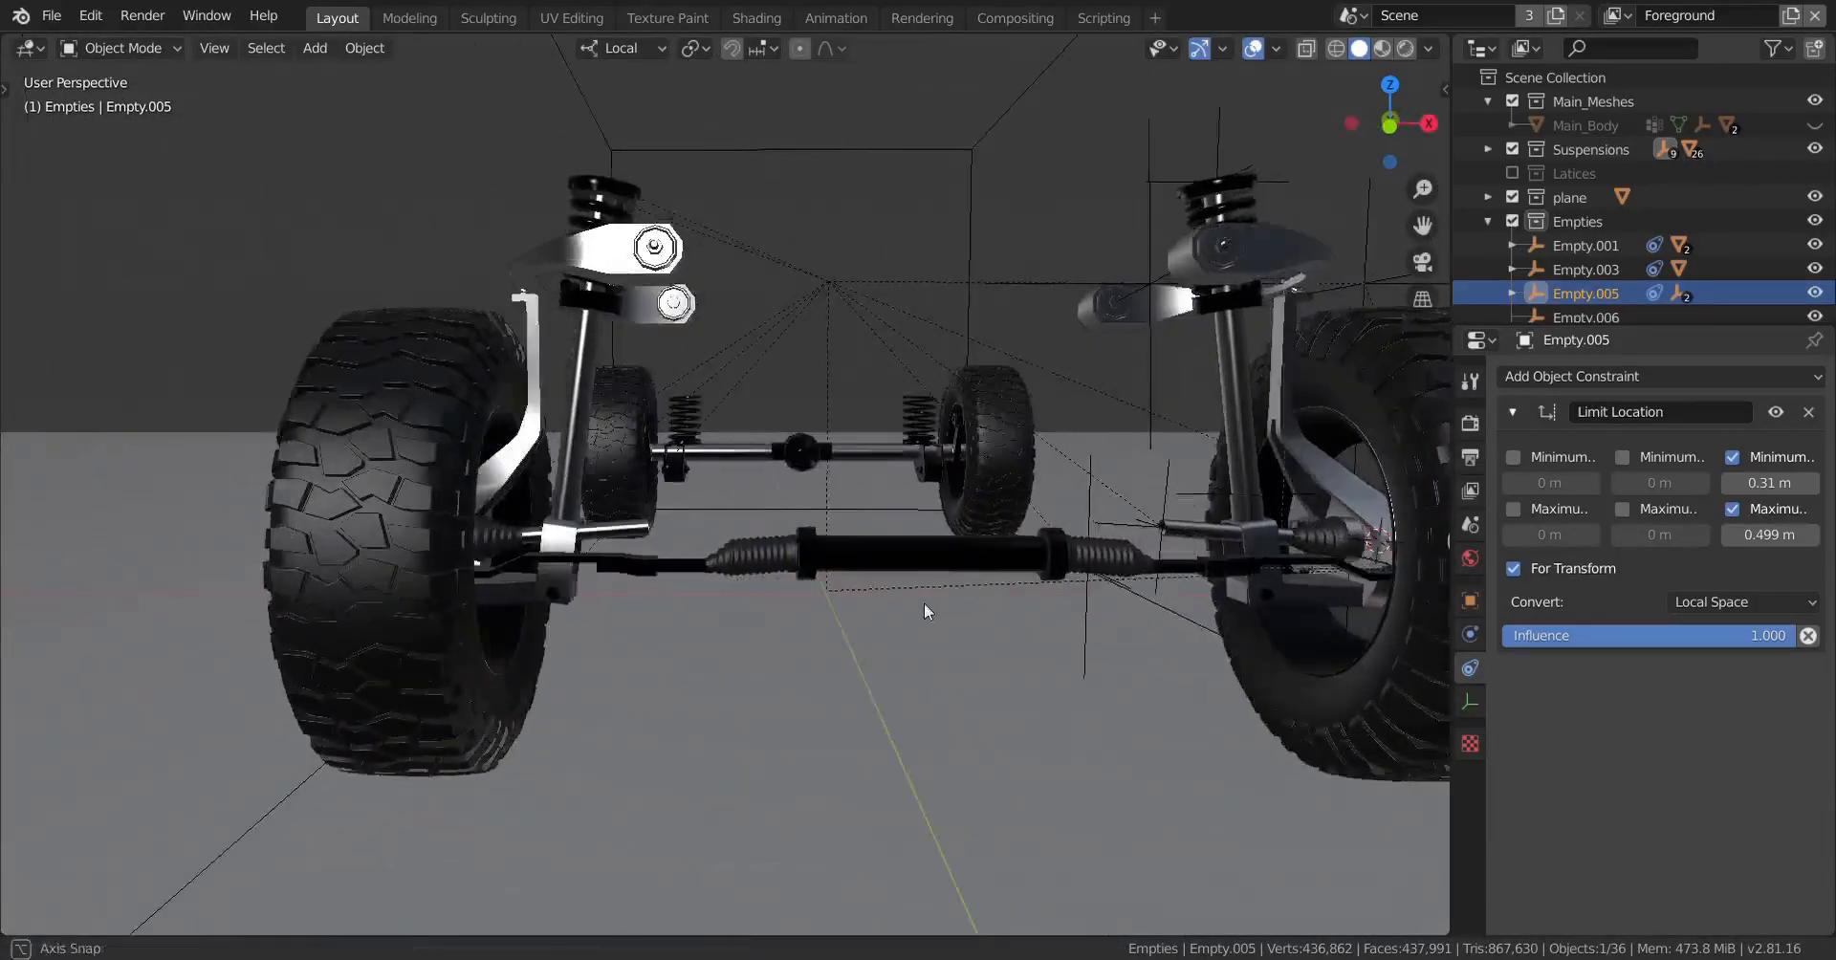
middle_click_drag(946, 521, 674, 555)
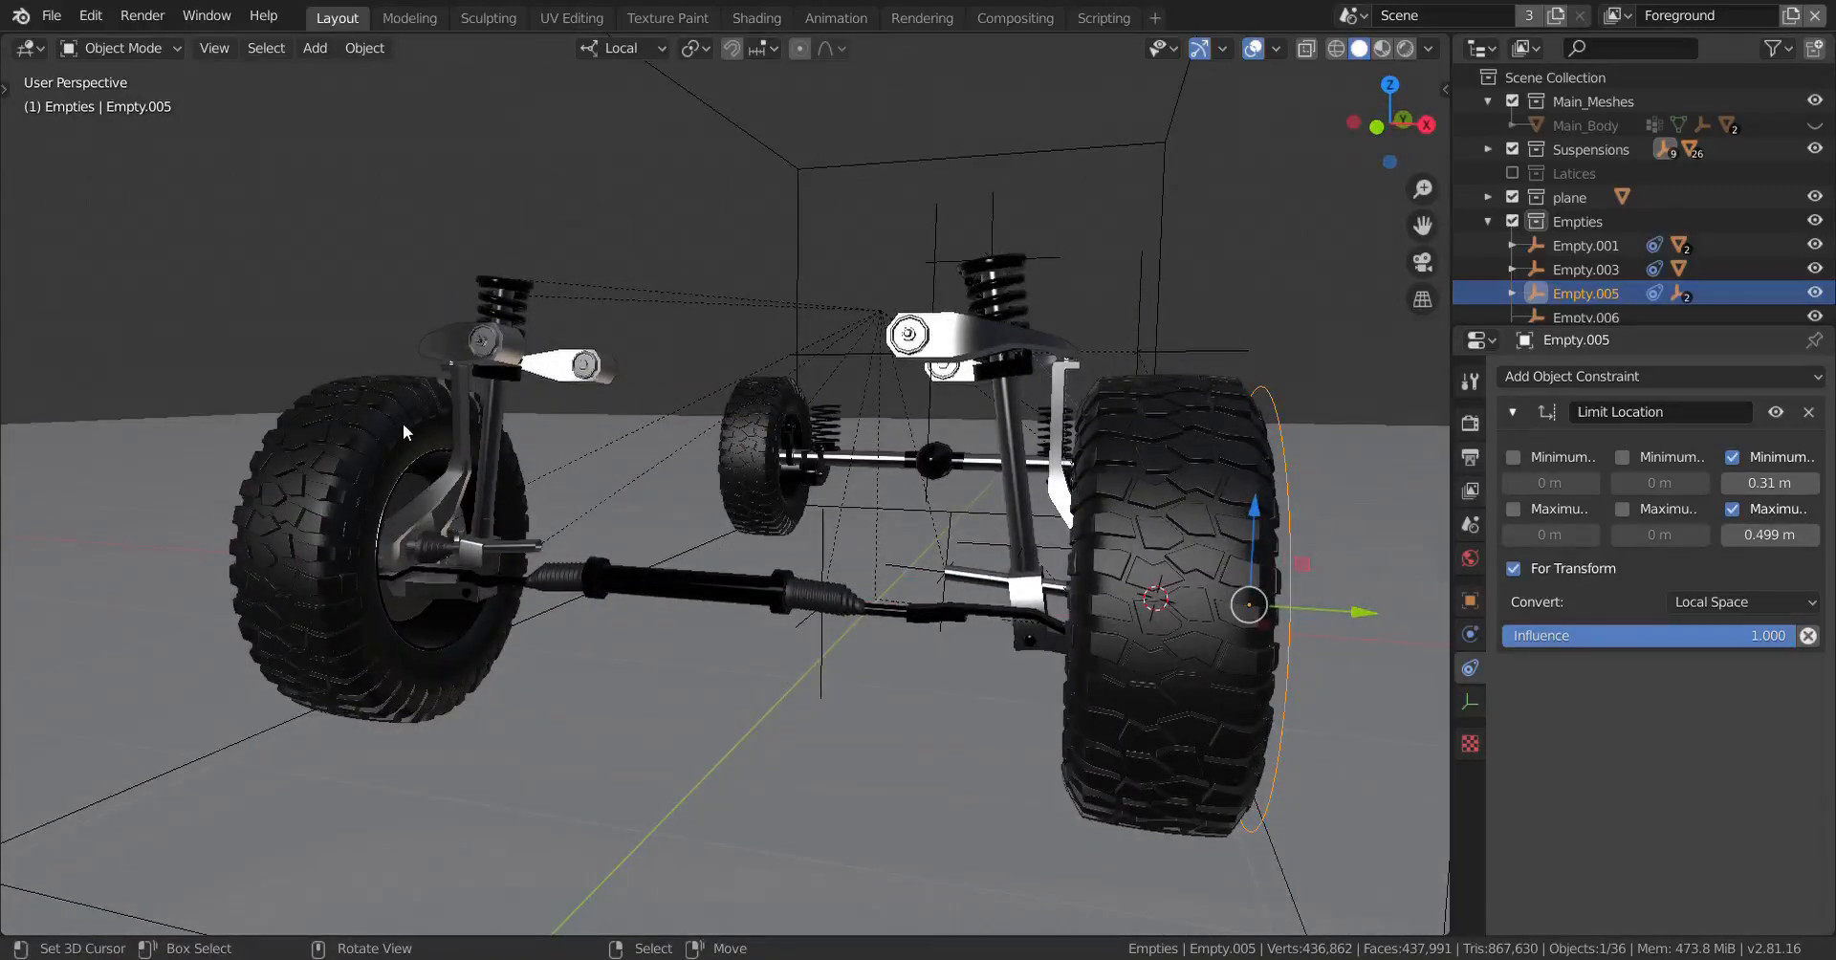
middle_click_drag(440, 480, 640, 522)
middle_click_drag(1038, 499, 653, 620)
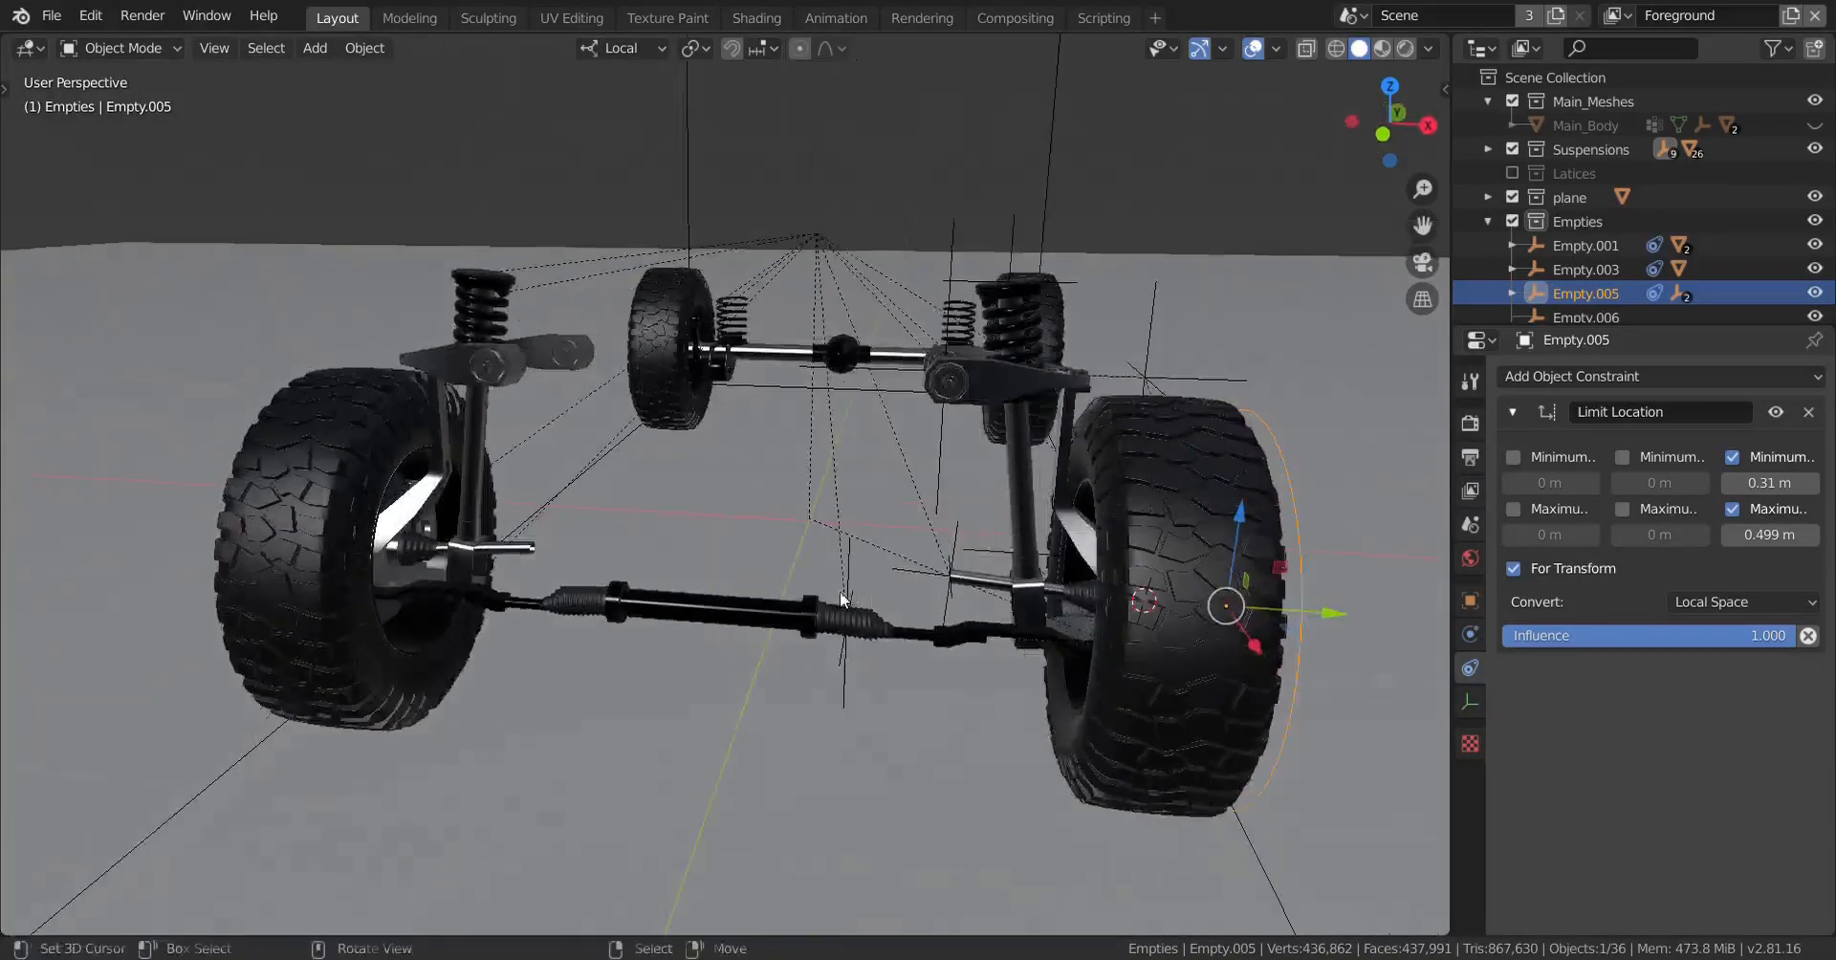
Step: Delete the front-right tire and its hub knuckle
scroll(652, 619, "up", 2)
middle_click_drag(472, 597, 381, 508)
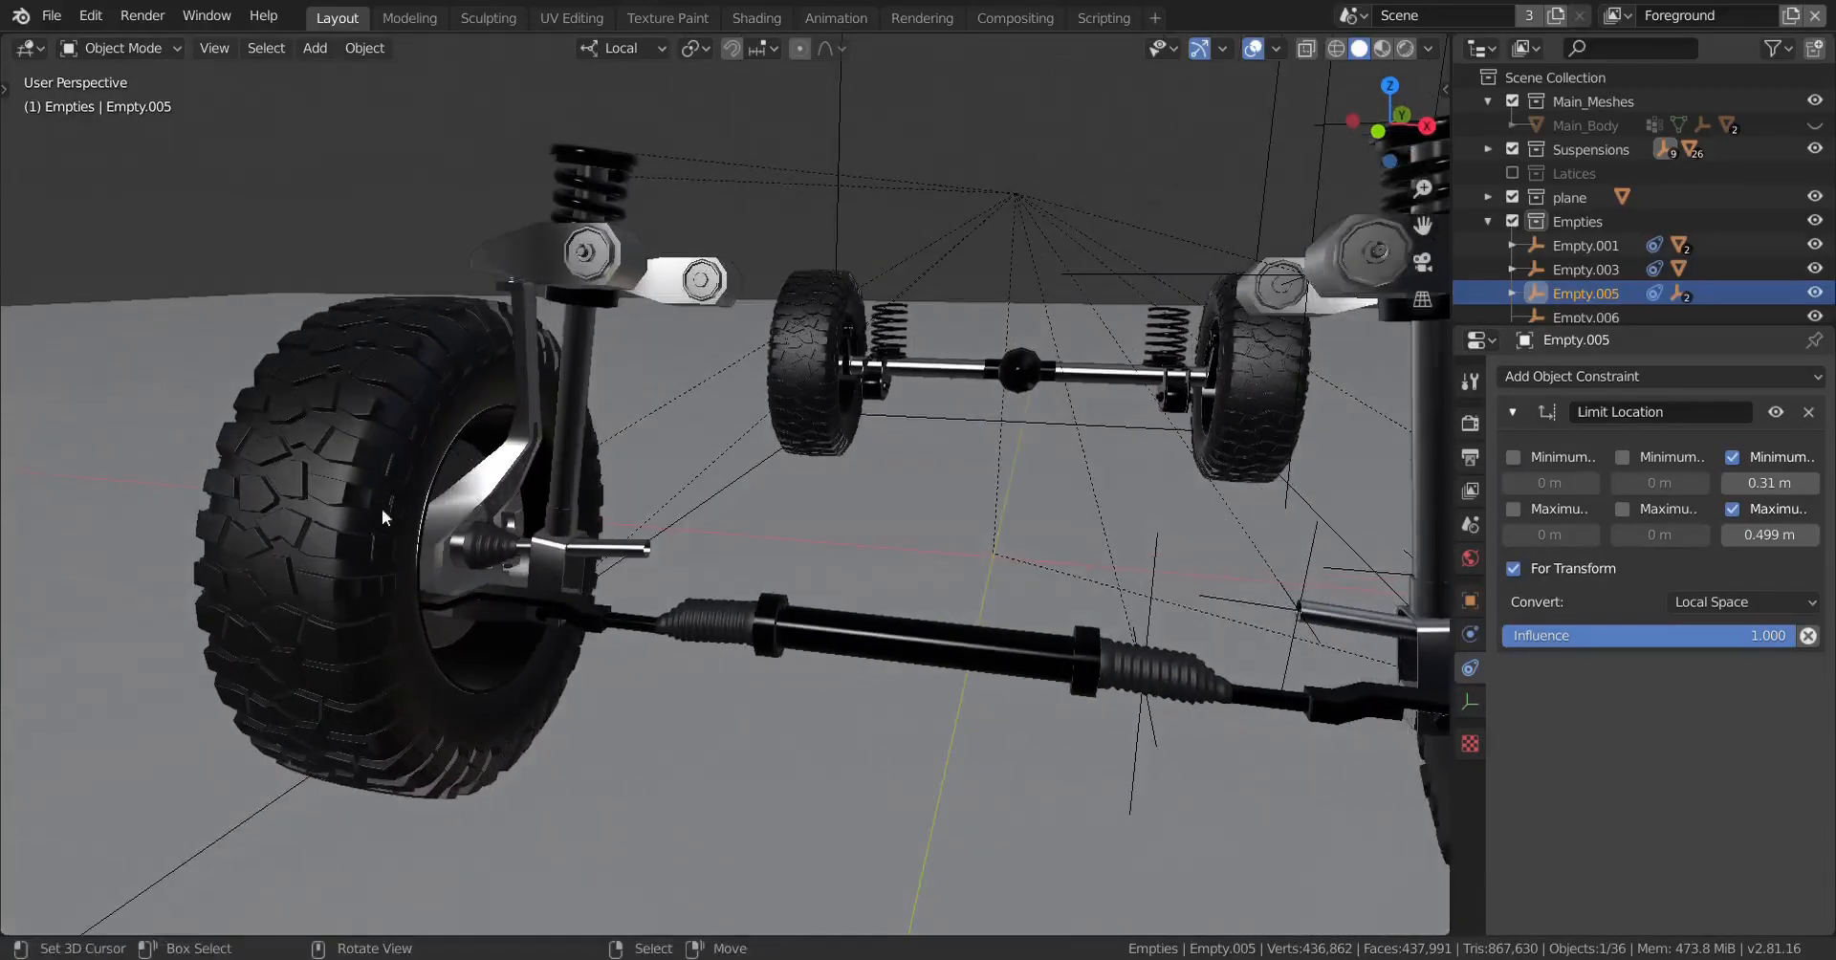
left_click(381, 508)
key("x")
left_click(397, 497)
left_click(409, 508)
key("x")
left_click(427, 524)
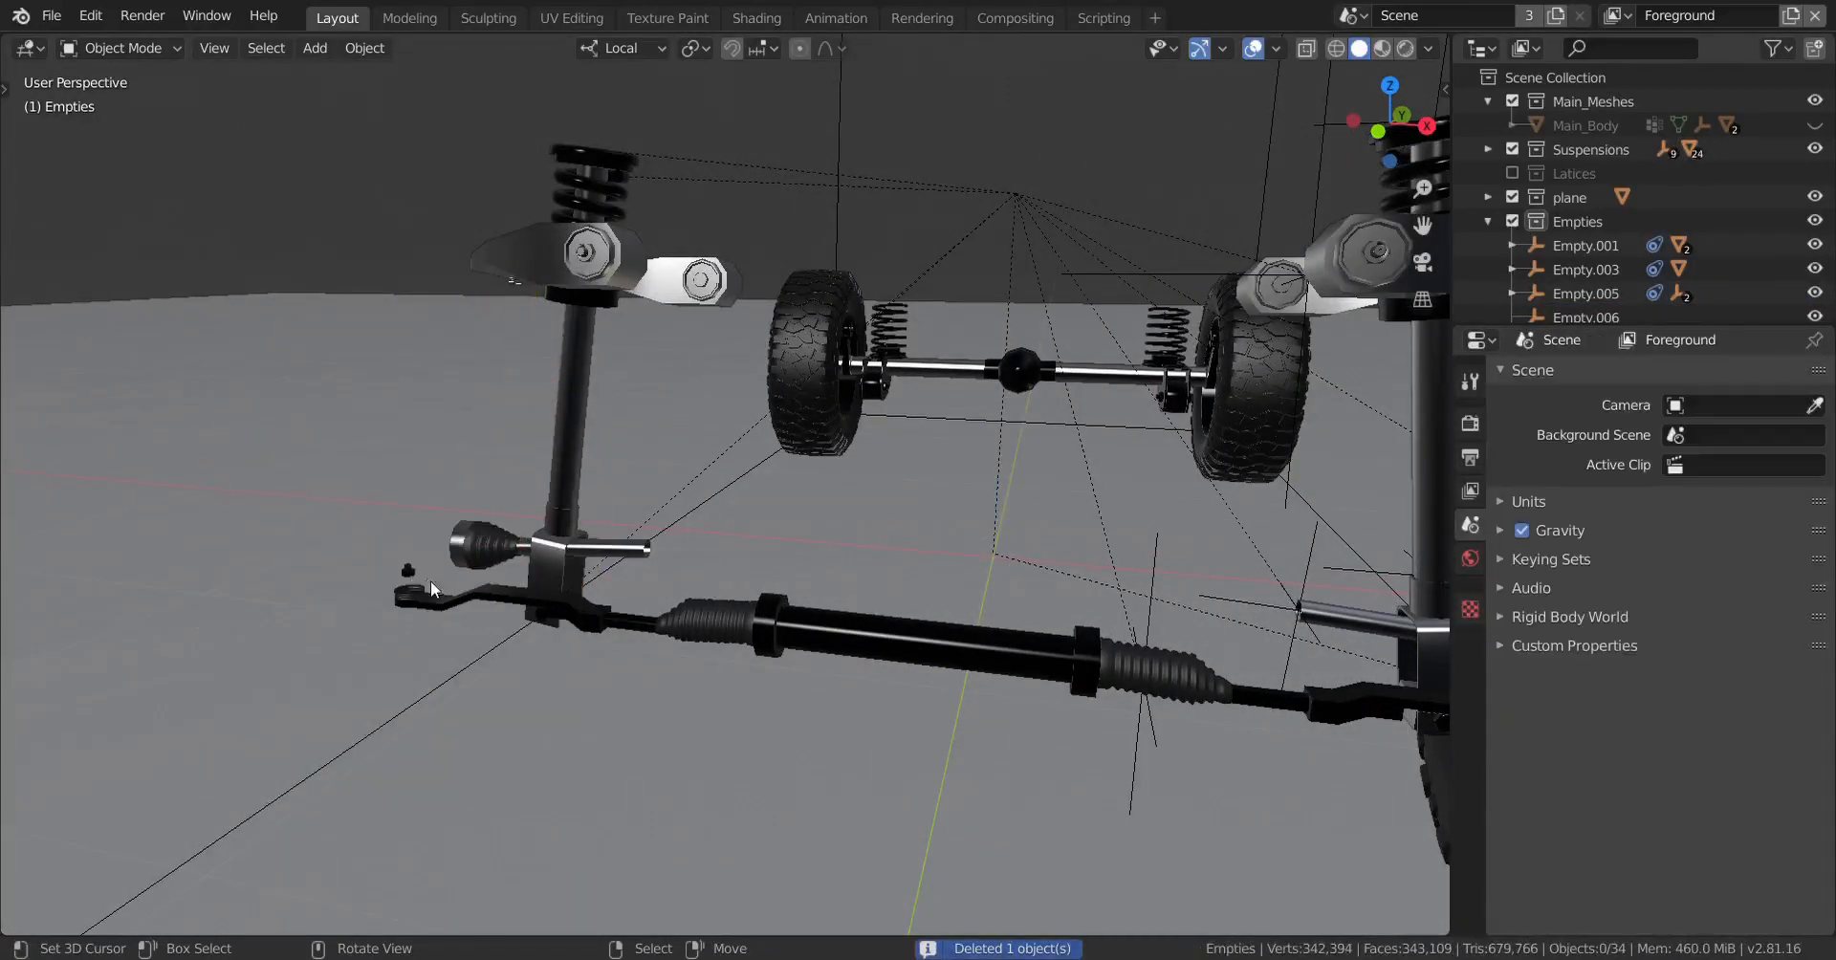
Step: Delete the front-right tie rod, drive shaft and lower suspension strut
left_click(431, 582)
key("x")
left_click(405, 577)
left_click(494, 530)
key("x")
left_click(534, 518)
left_click(553, 483)
key("x")
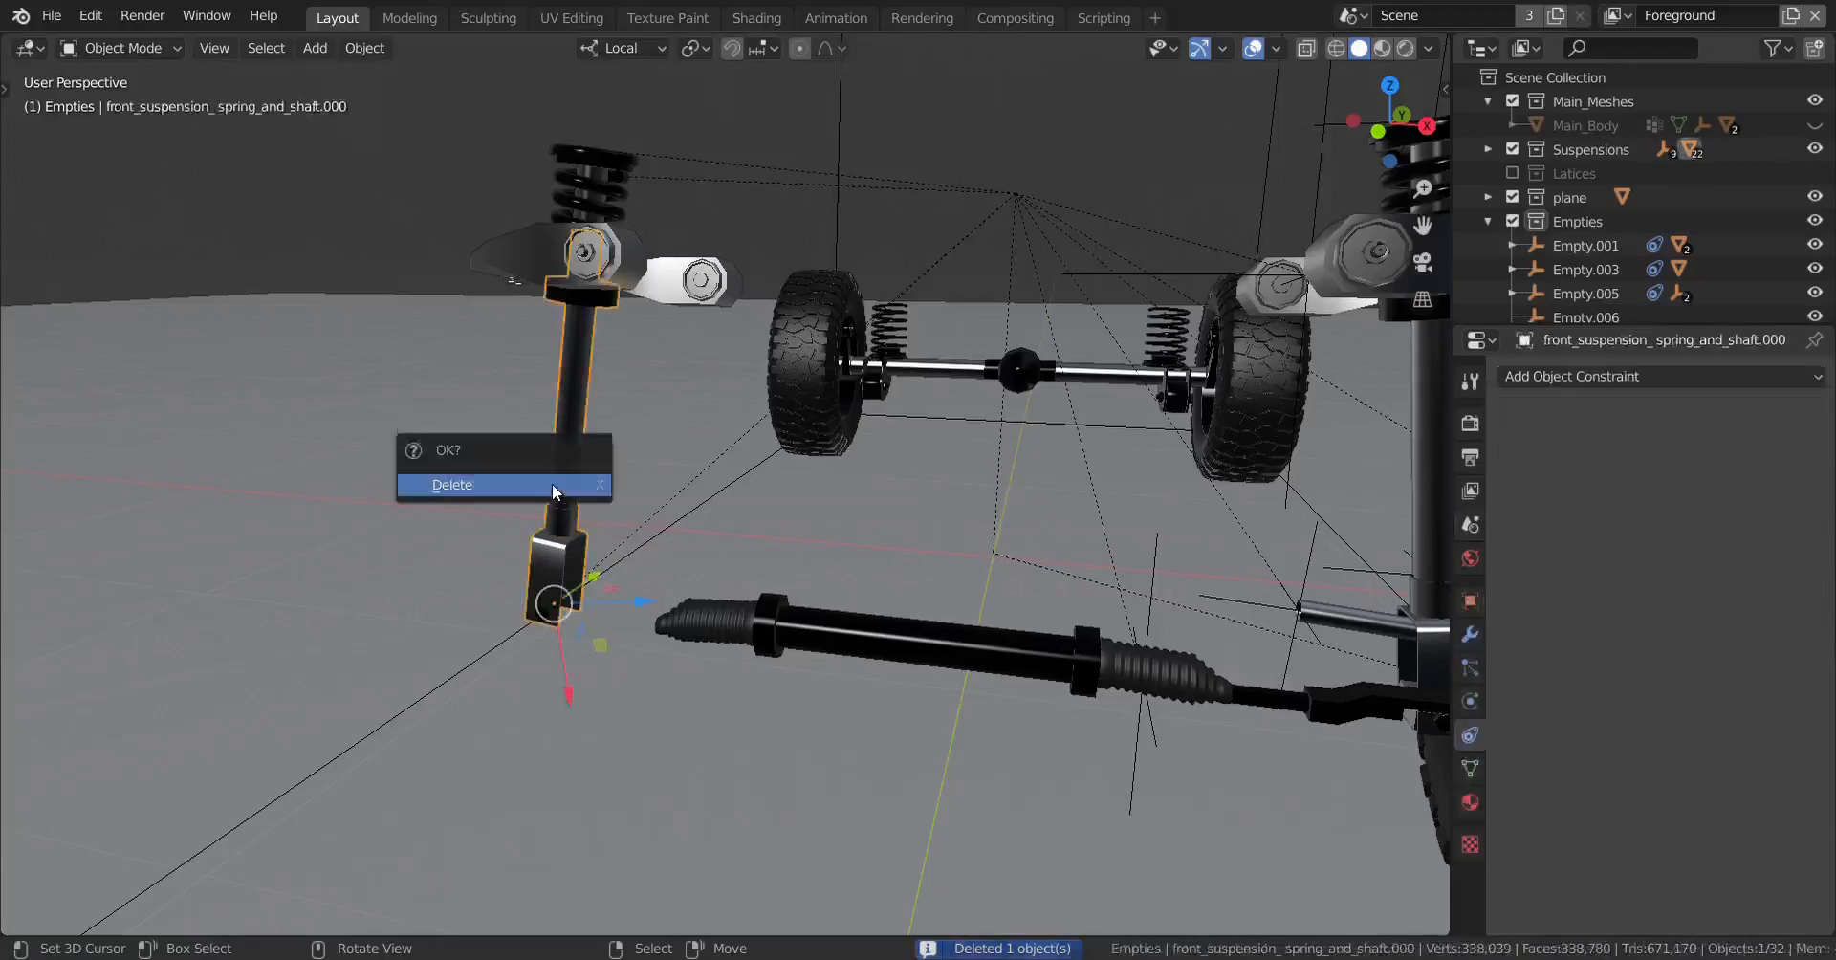
left_click(553, 484)
Step: Delete the front-right control arms, coil spring and upper strut mount
left_click(554, 256)
key("x")
left_click(565, 257)
left_click(593, 199)
key("x")
left_click(592, 198)
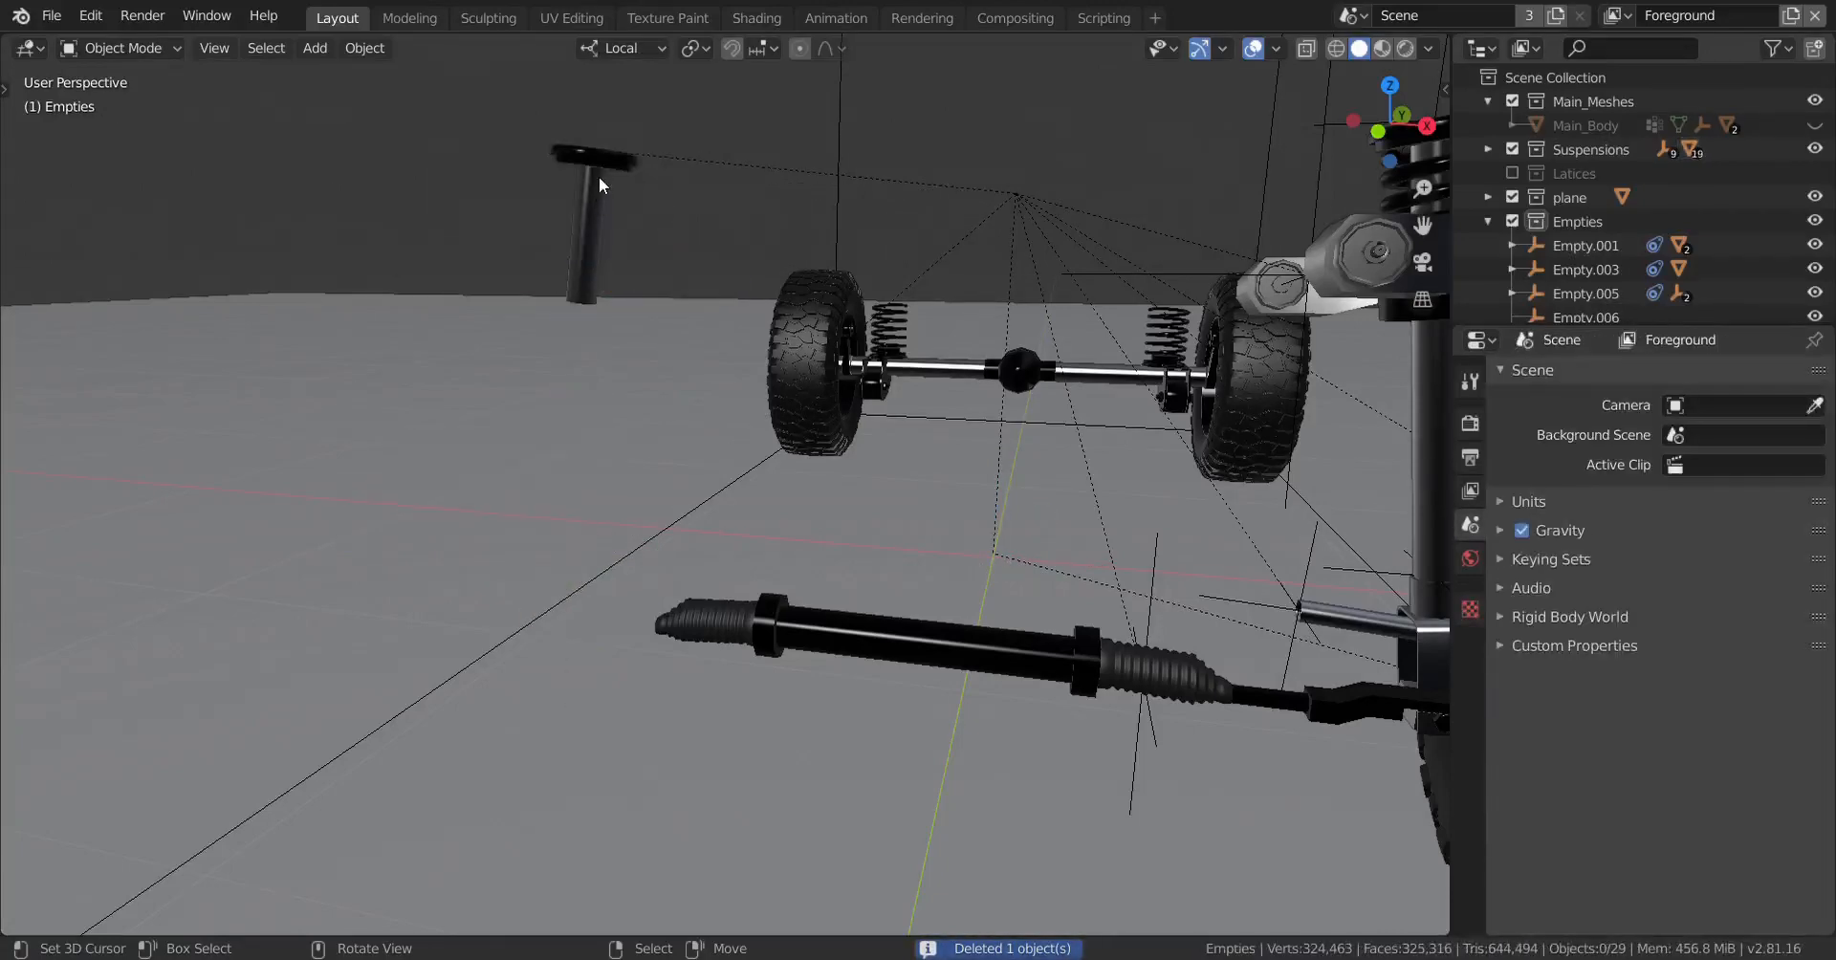
left_click(599, 176)
key("x")
left_click(598, 175)
Step: Snap the 3D cursor to the world origin
middle_click_drag(599, 175, 622, 409)
middle_click_drag(622, 409, 741, 412)
scroll(1033, 411, "up", 3)
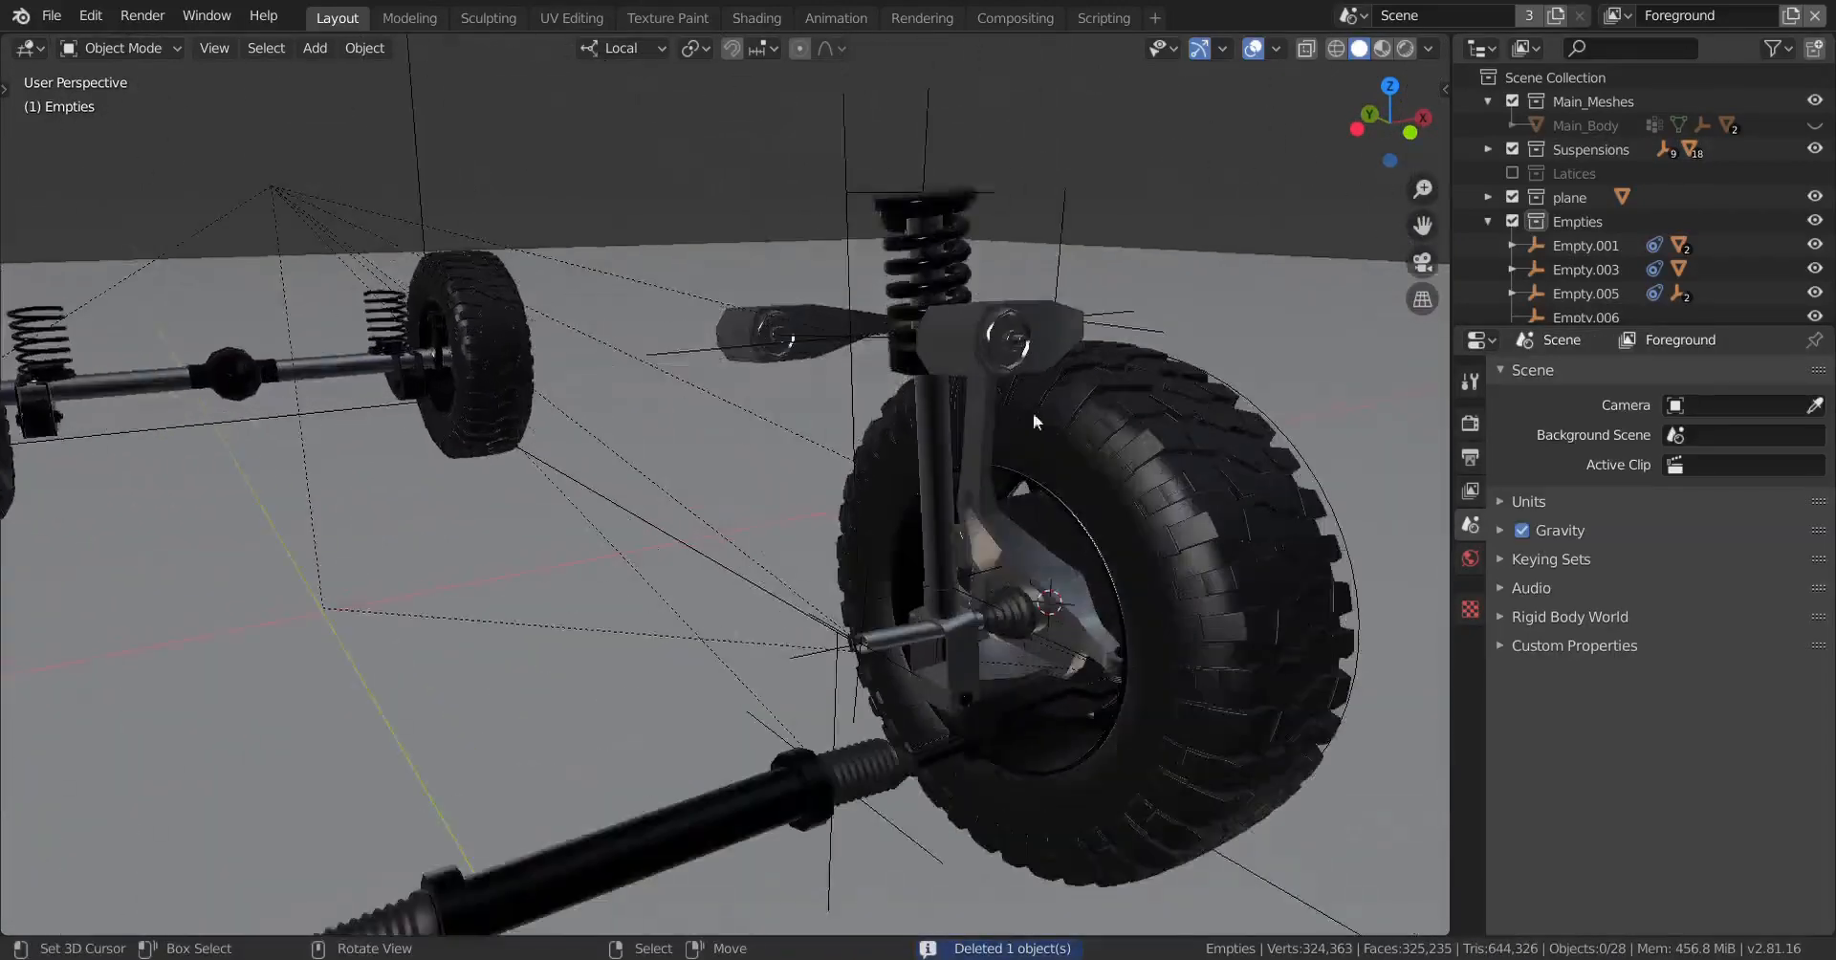
scroll(817, 537, "down", 5)
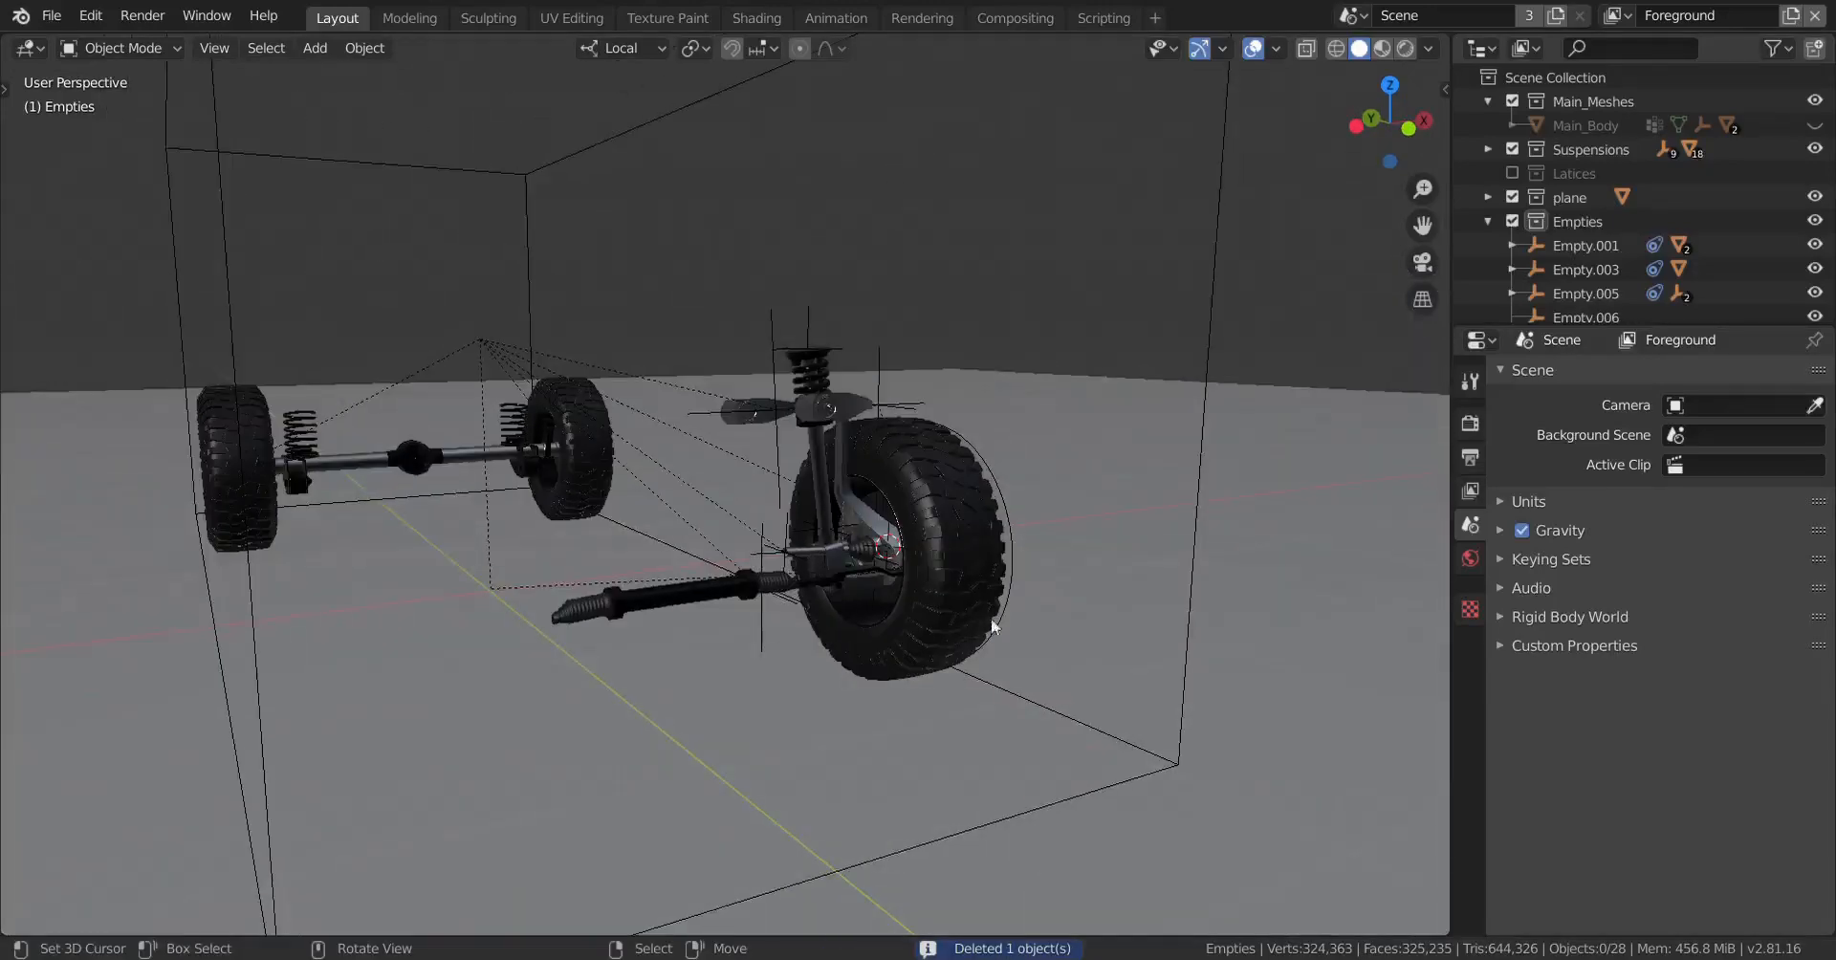
scroll(542, 553, "up", 2)
middle_click_drag(543, 555, 816, 593)
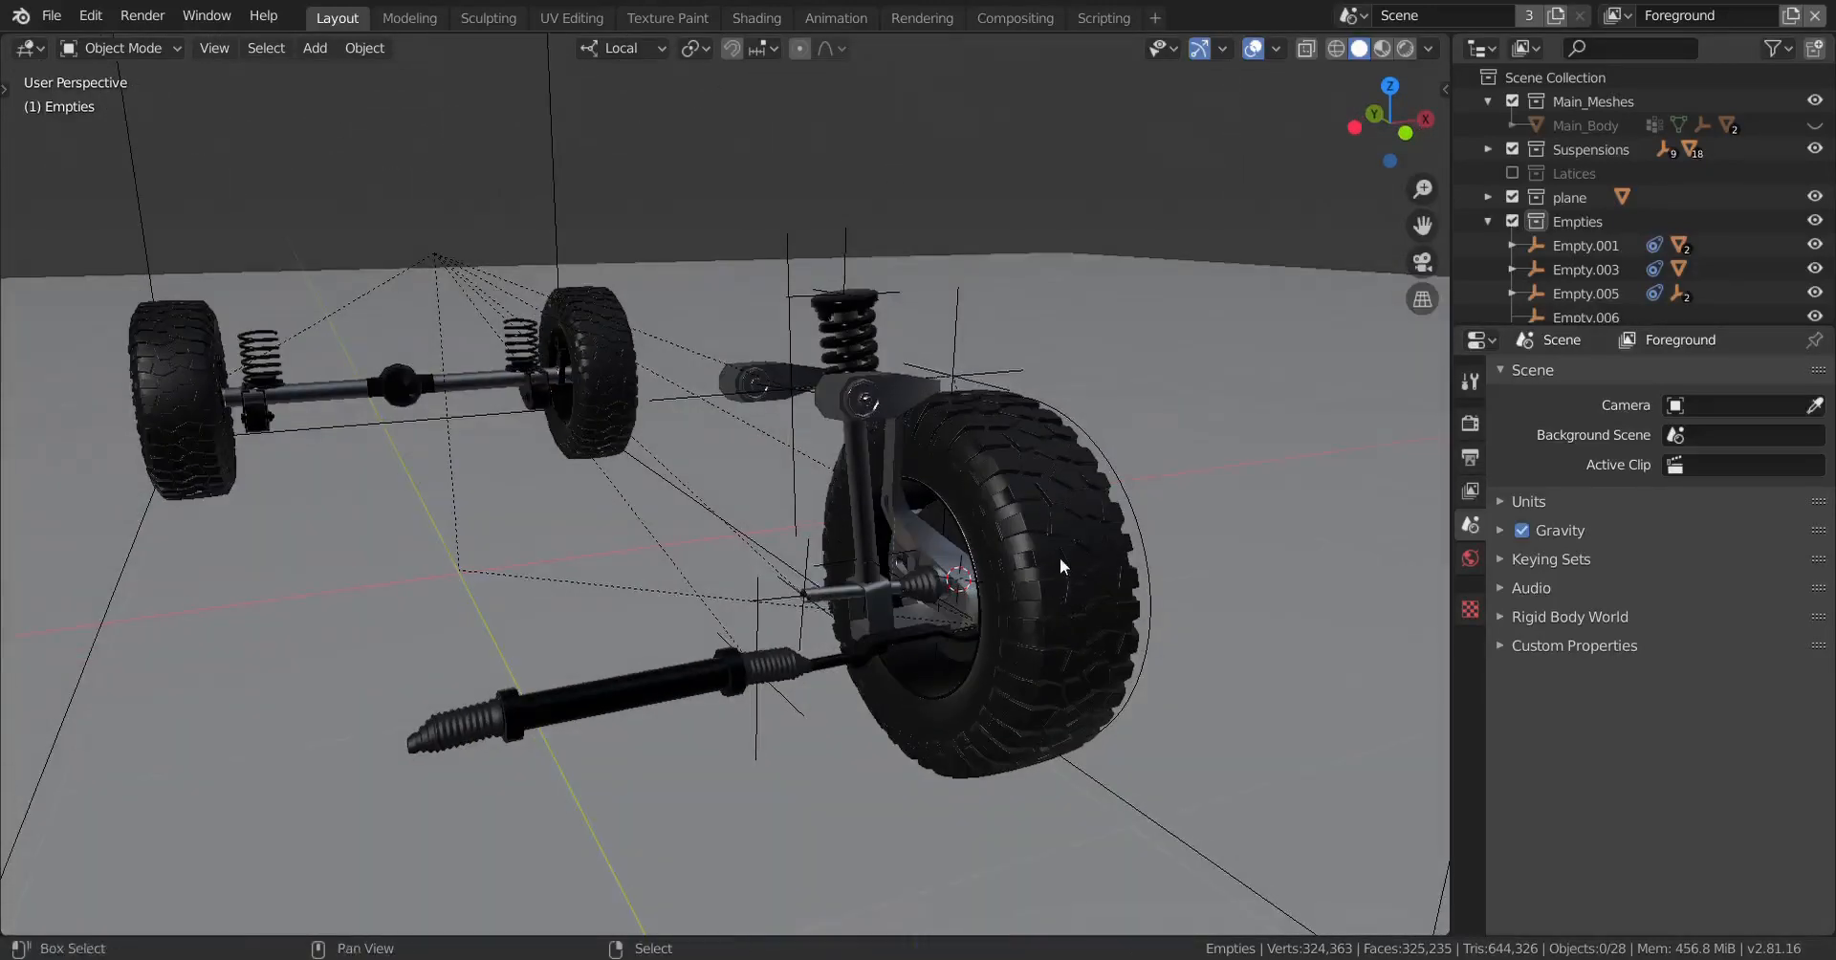
key("shift+s")
left_click(915, 656)
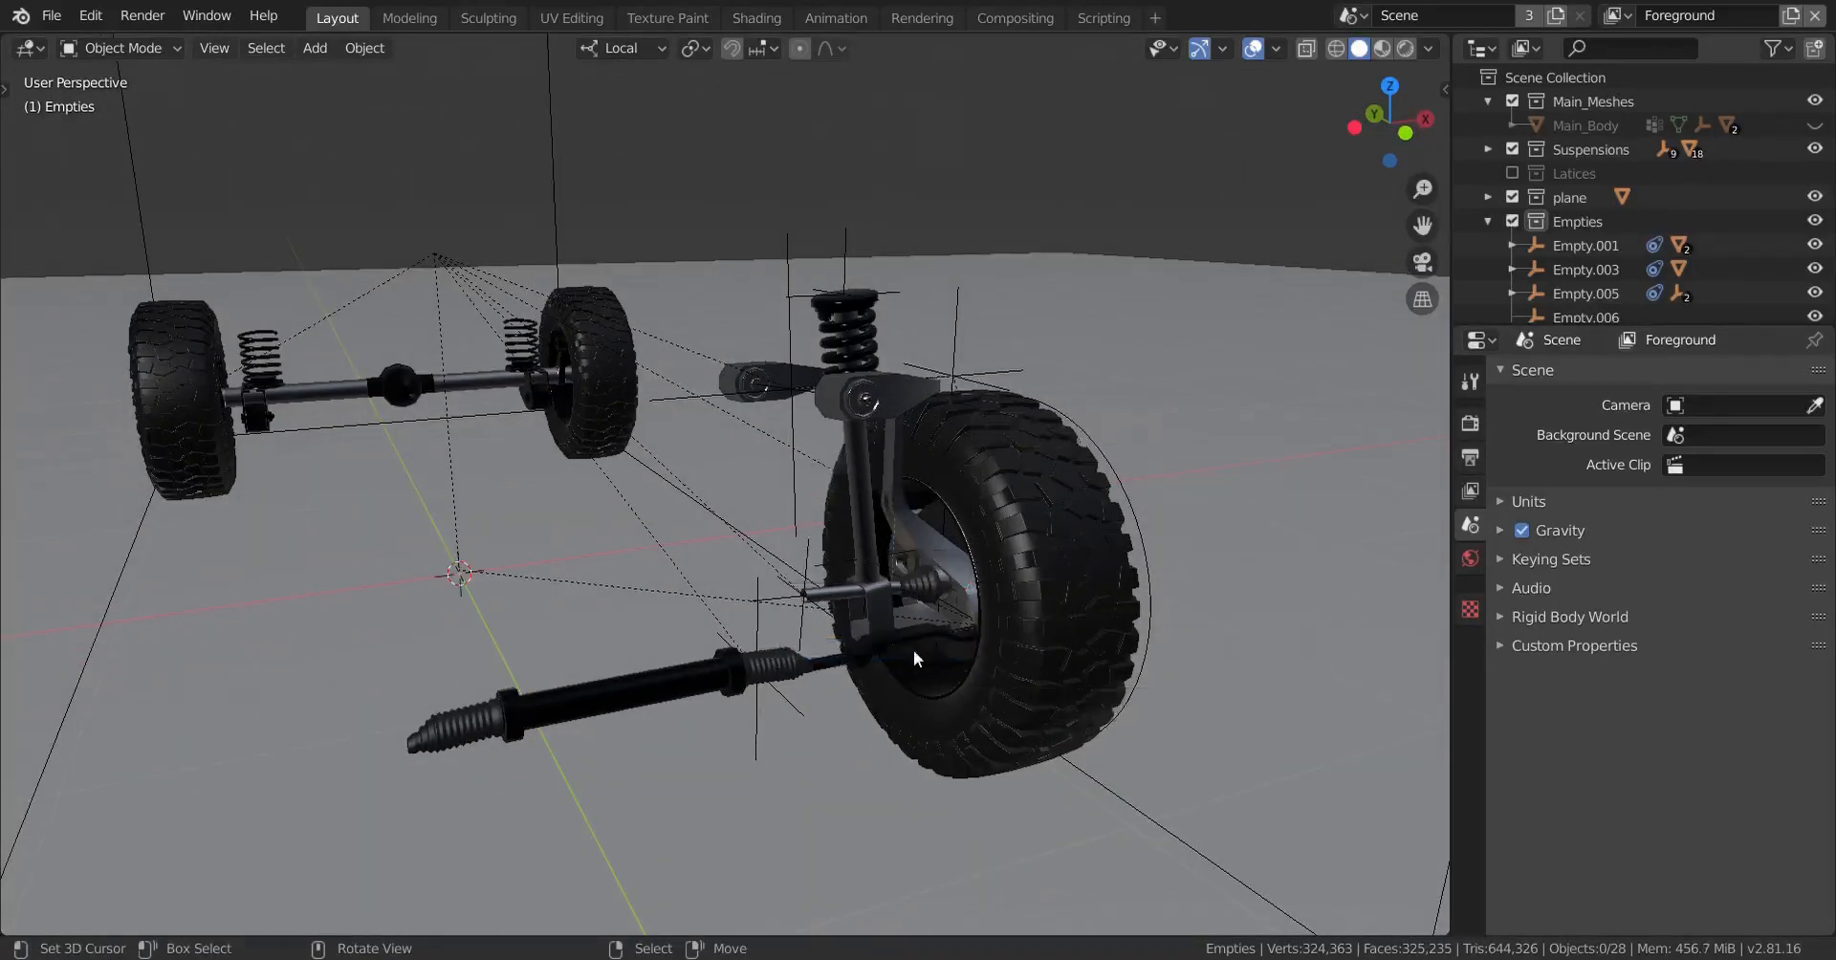
Step: Delete the ground plane, the large box-shaped parent Empty and the Steering_Rack_Mechanism object
middle_click_drag(916, 656, 692, 552)
left_click(1268, 582)
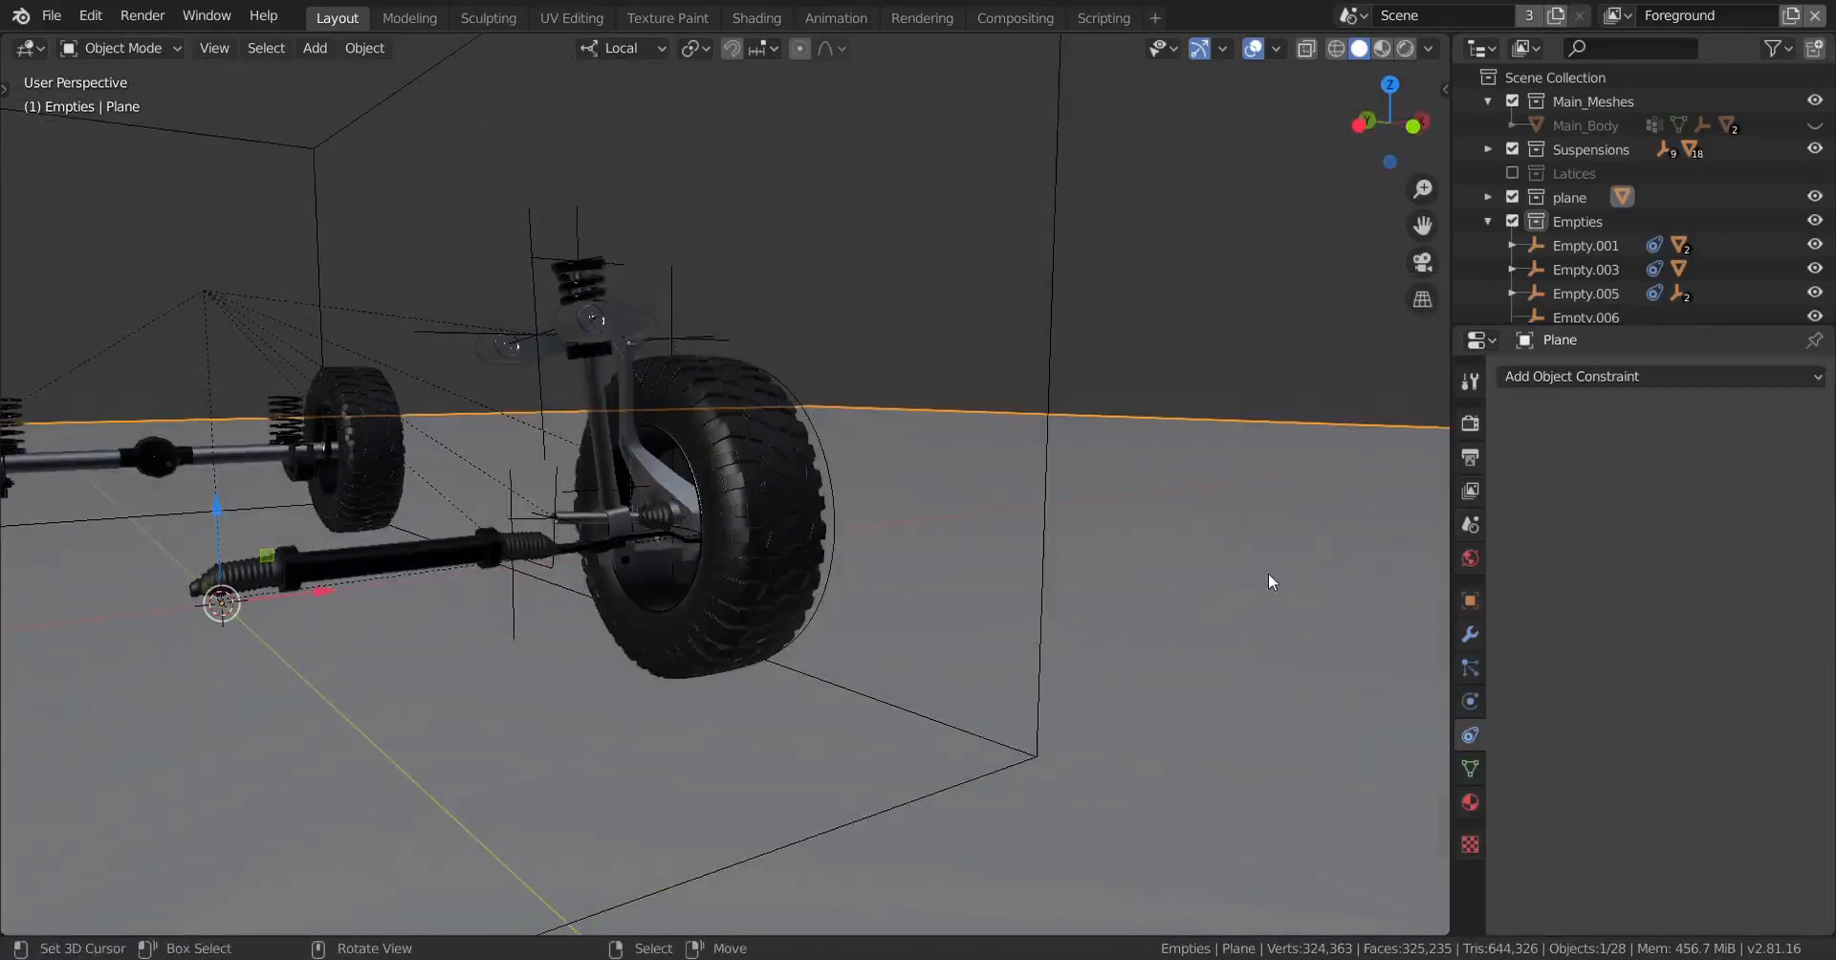
key("Delete")
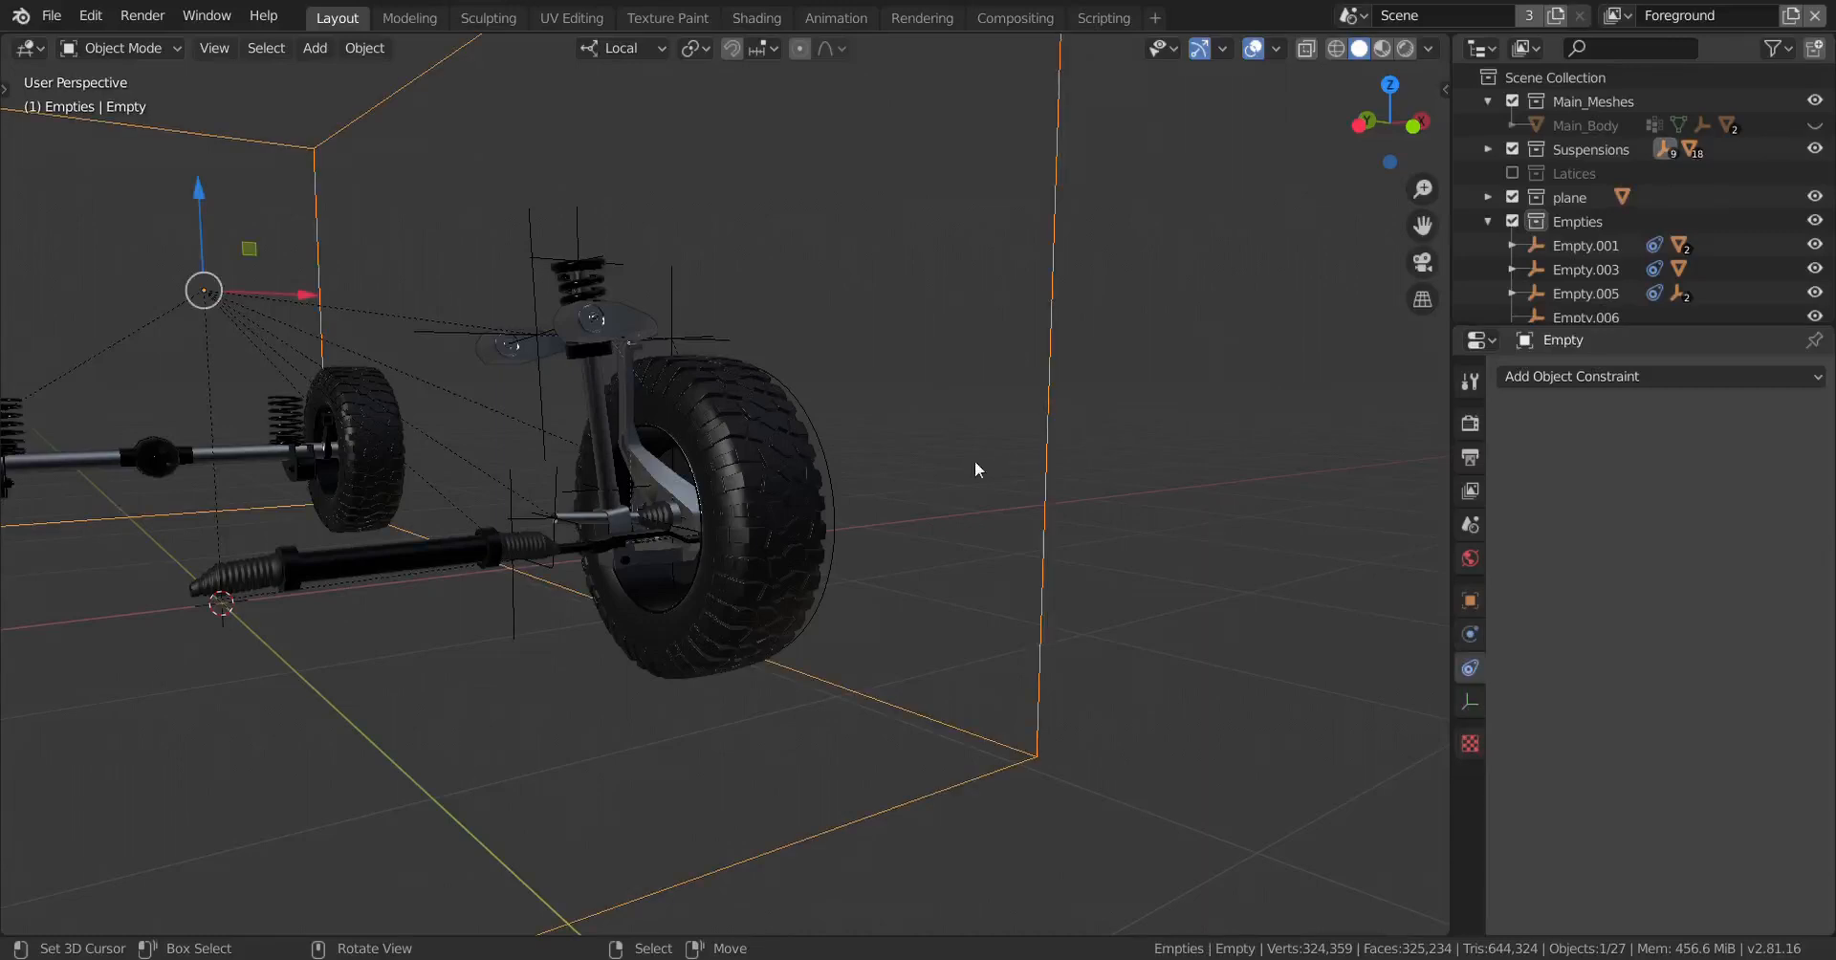
key("Delete")
left_click(445, 543)
key("Delete")
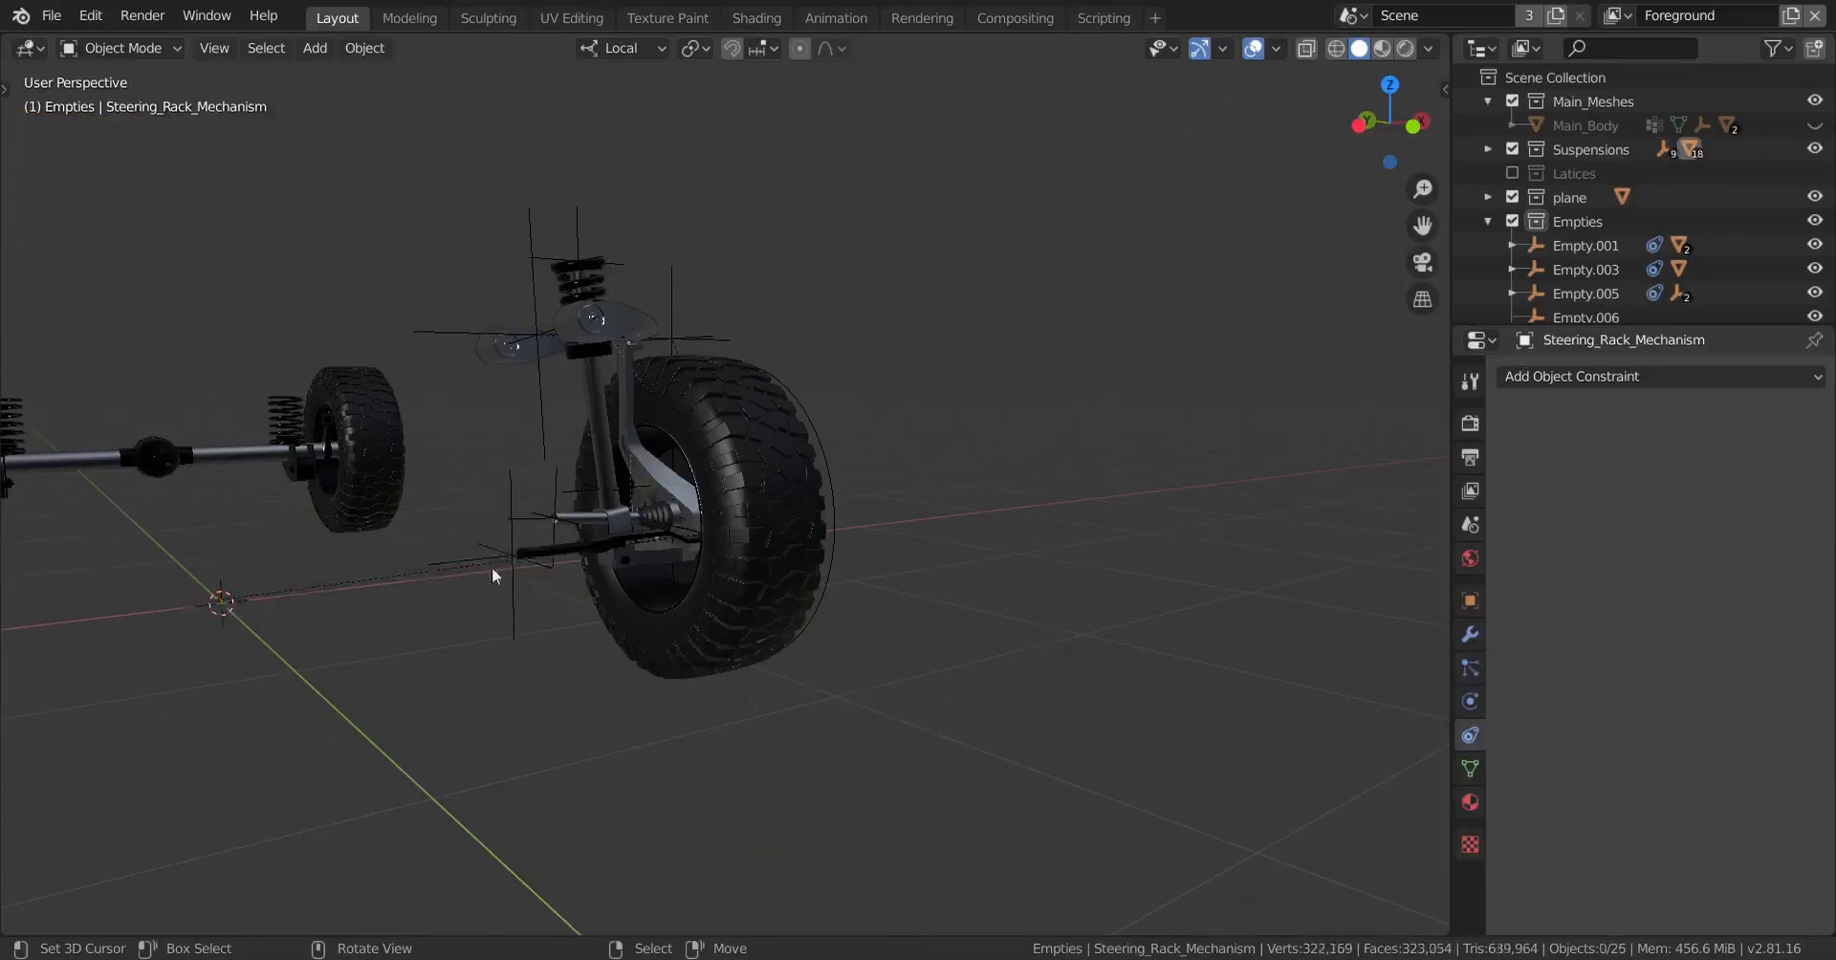
Step: Box-select the whole remaining front-left wheel assembly, including its empties, and show it in top orthographic view
middle_click_drag(491, 566, 657, 524)
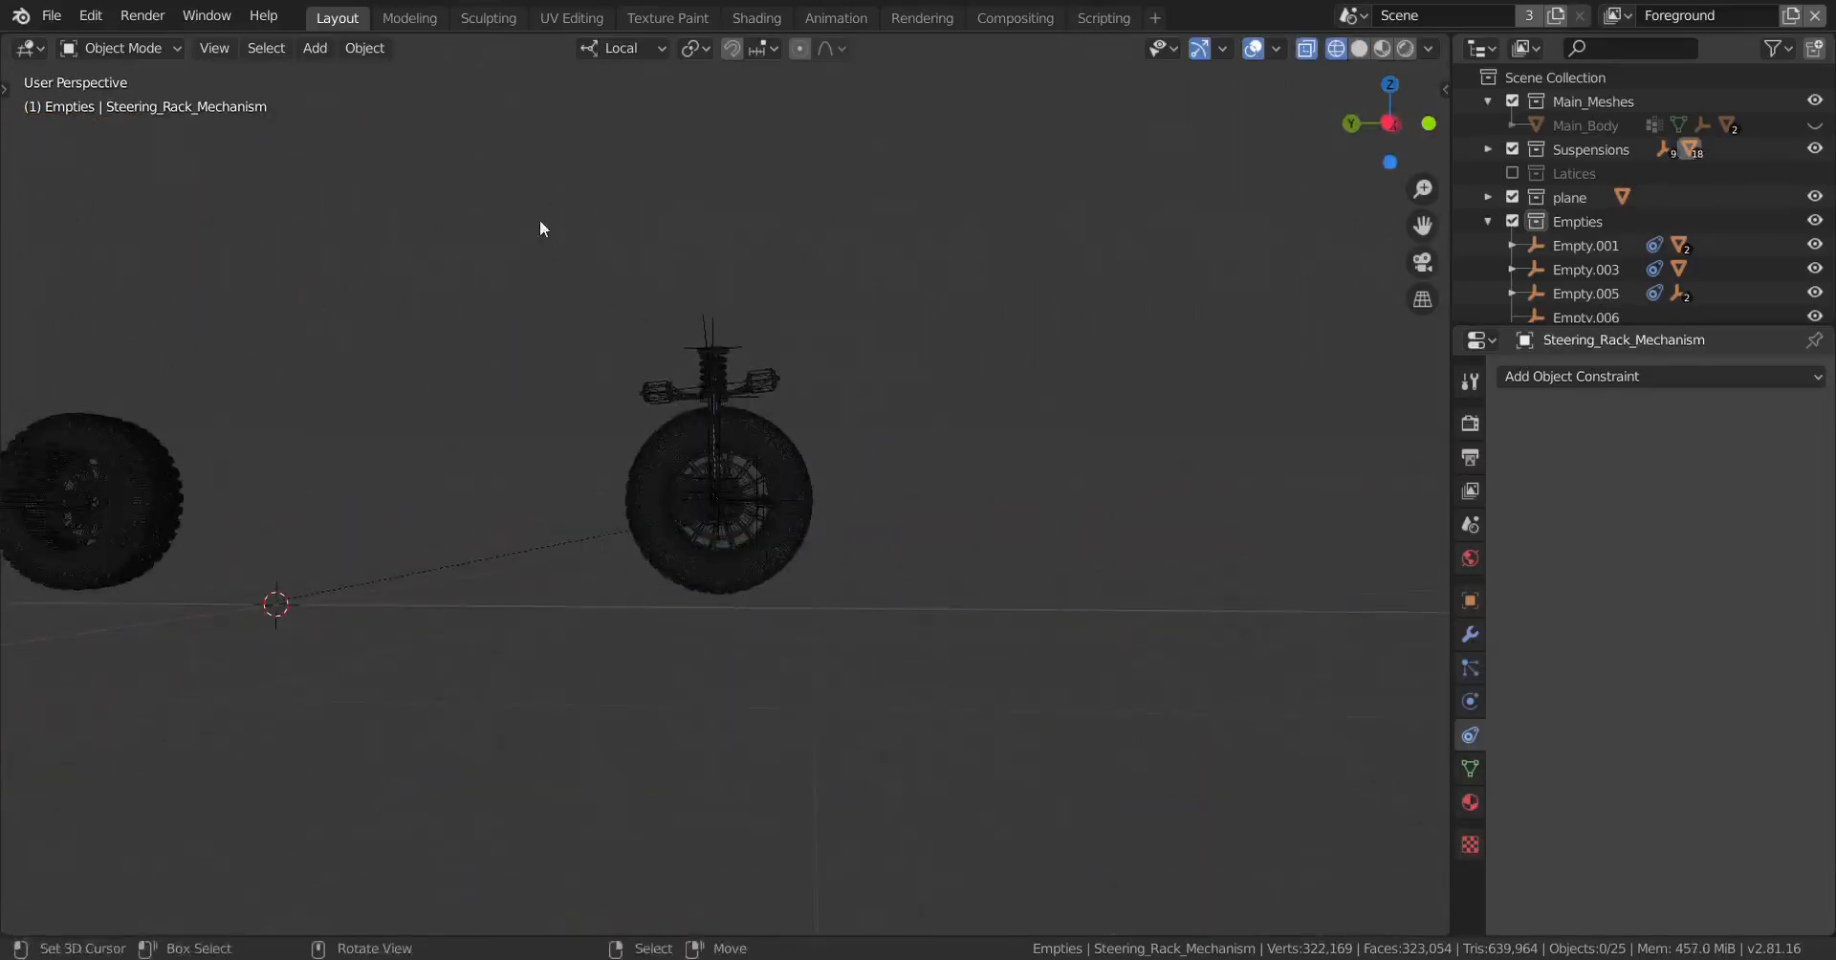
left_click_drag(540, 220, 972, 793)
mouse_move(909, 717)
middle_mouse_down()
mouse_move(824, 640)
mouse_move(767, 646)
middle_mouse_up()
key("z")
left_click(978, 656)
mouse_move(979, 656)
middle_mouse_down()
mouse_move(1029, 692)
mouse_move(947, 691)
mouse_move(956, 715)
mouse_move(807, 628)
middle_mouse_up()
key("KP_7")
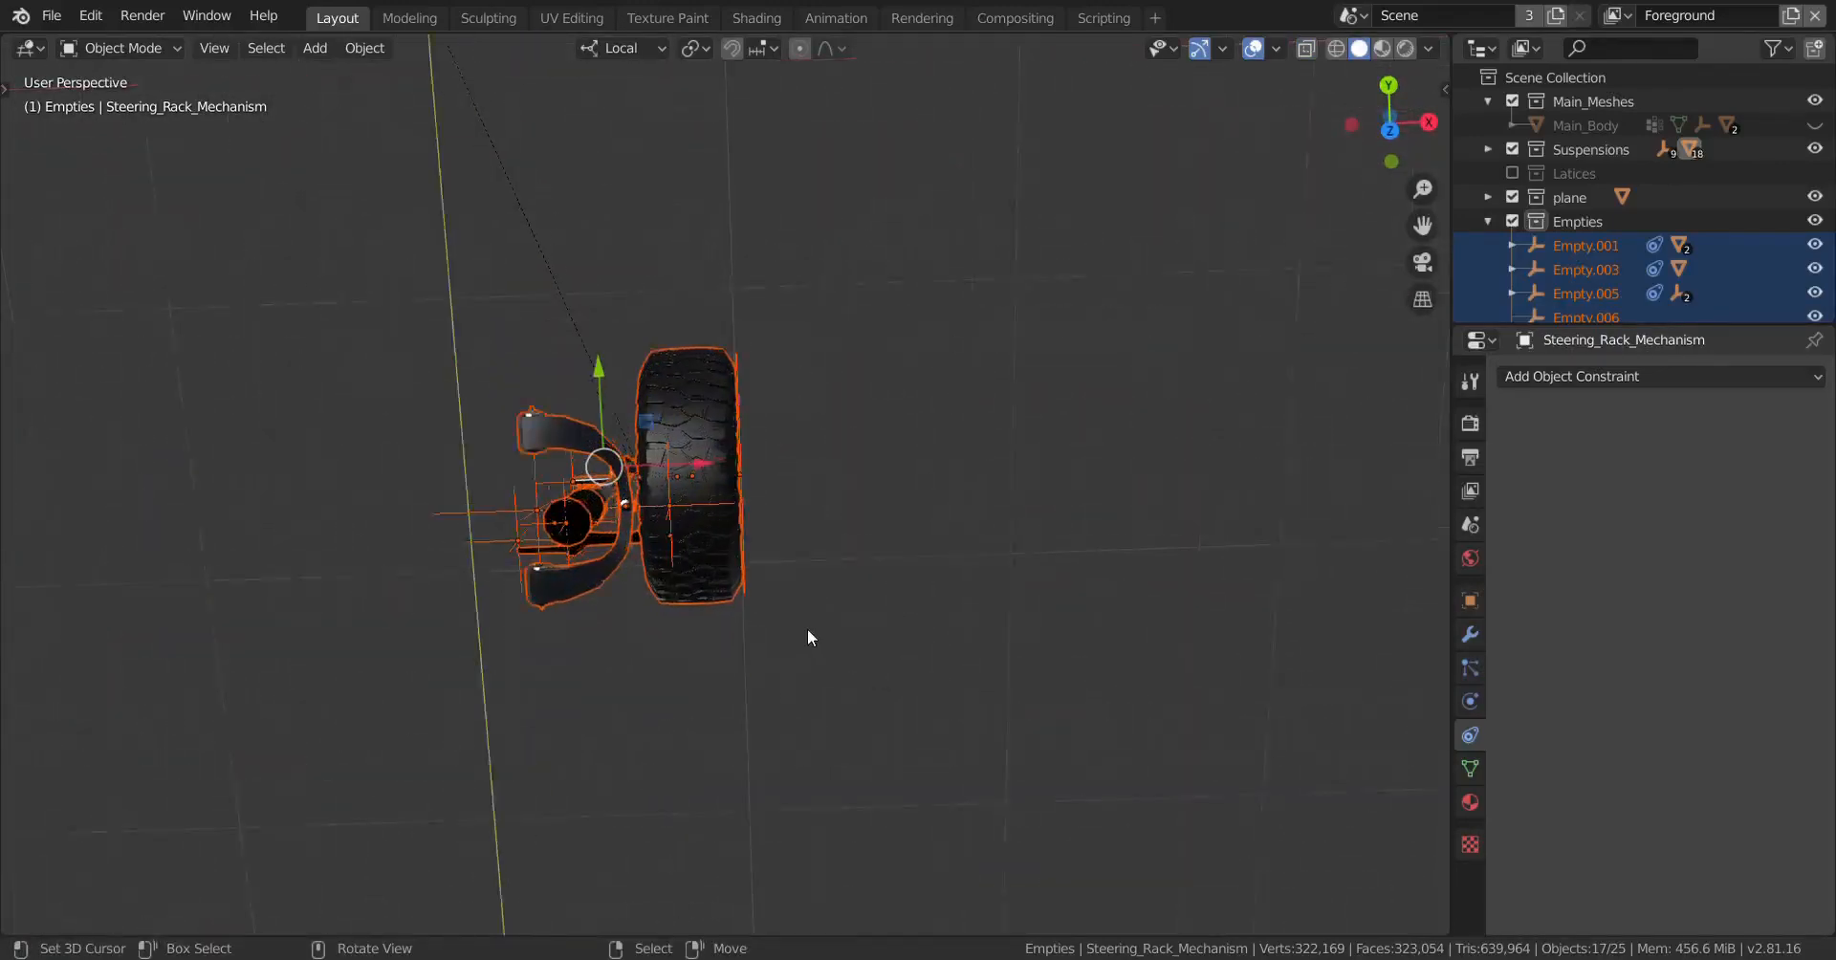
key("KP_7")
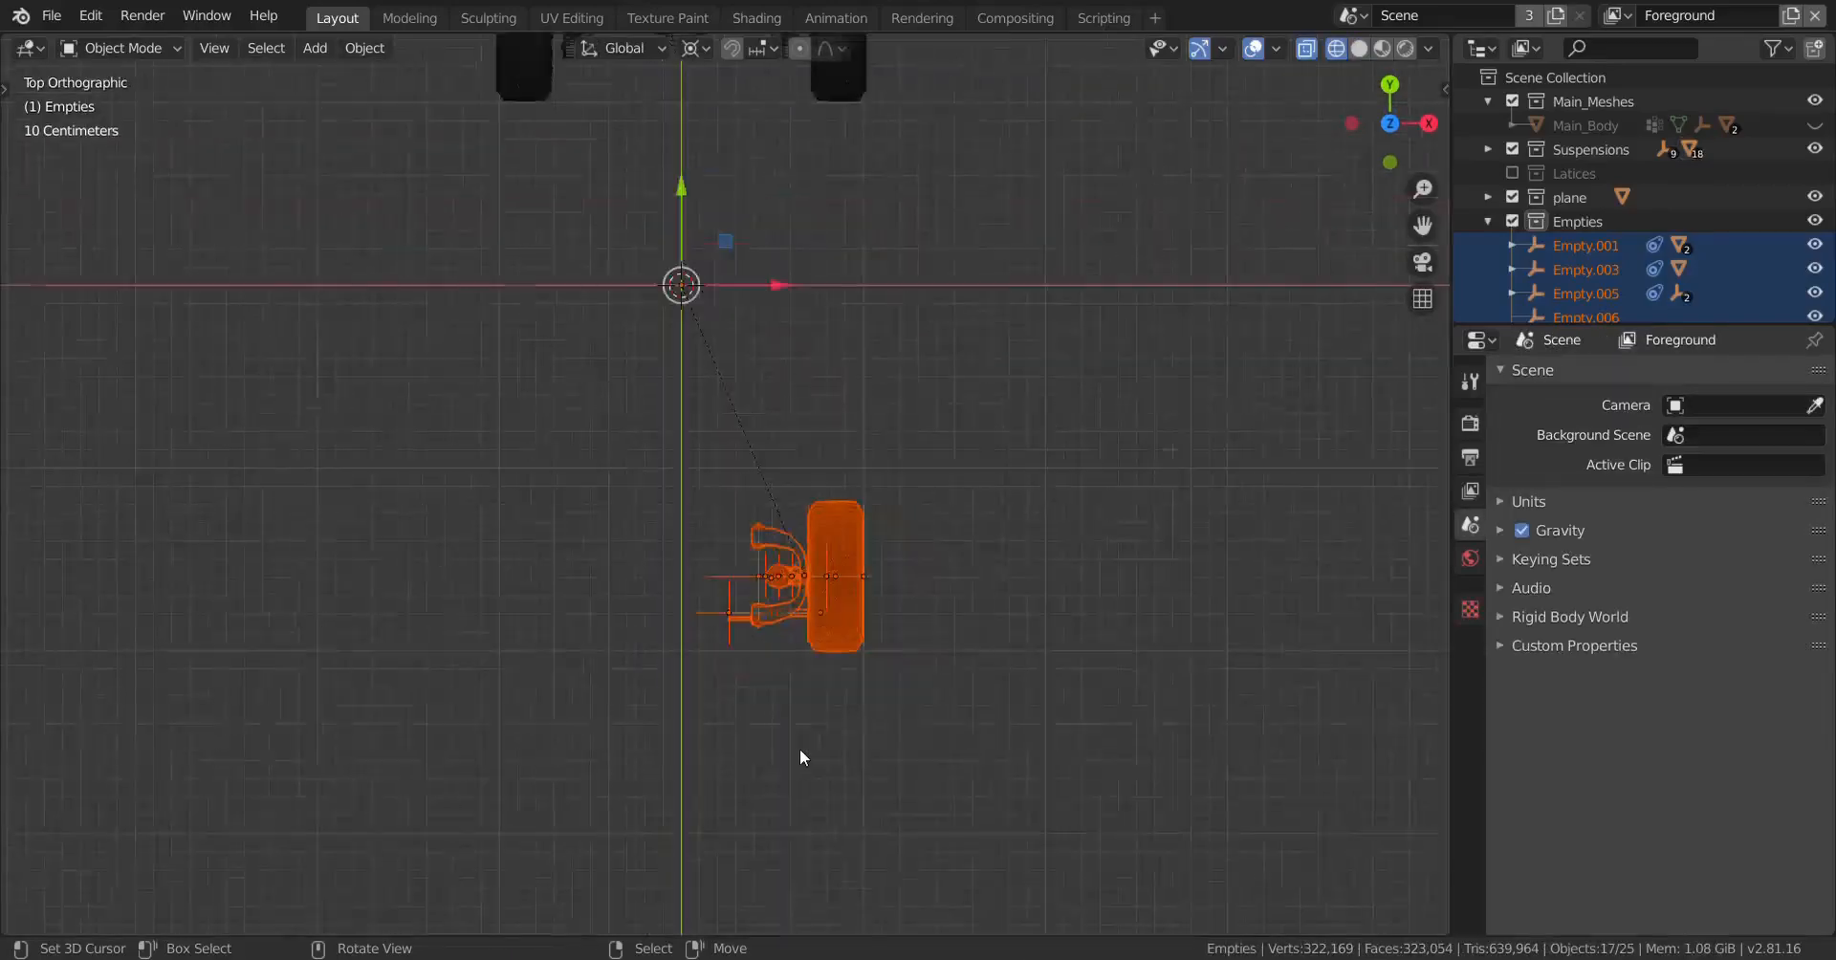
Step: Duplicate the front-left wheel assembly in place, then invert the selection and hide all other objects
scroll(799, 749, "up", 2)
key("shift+d")
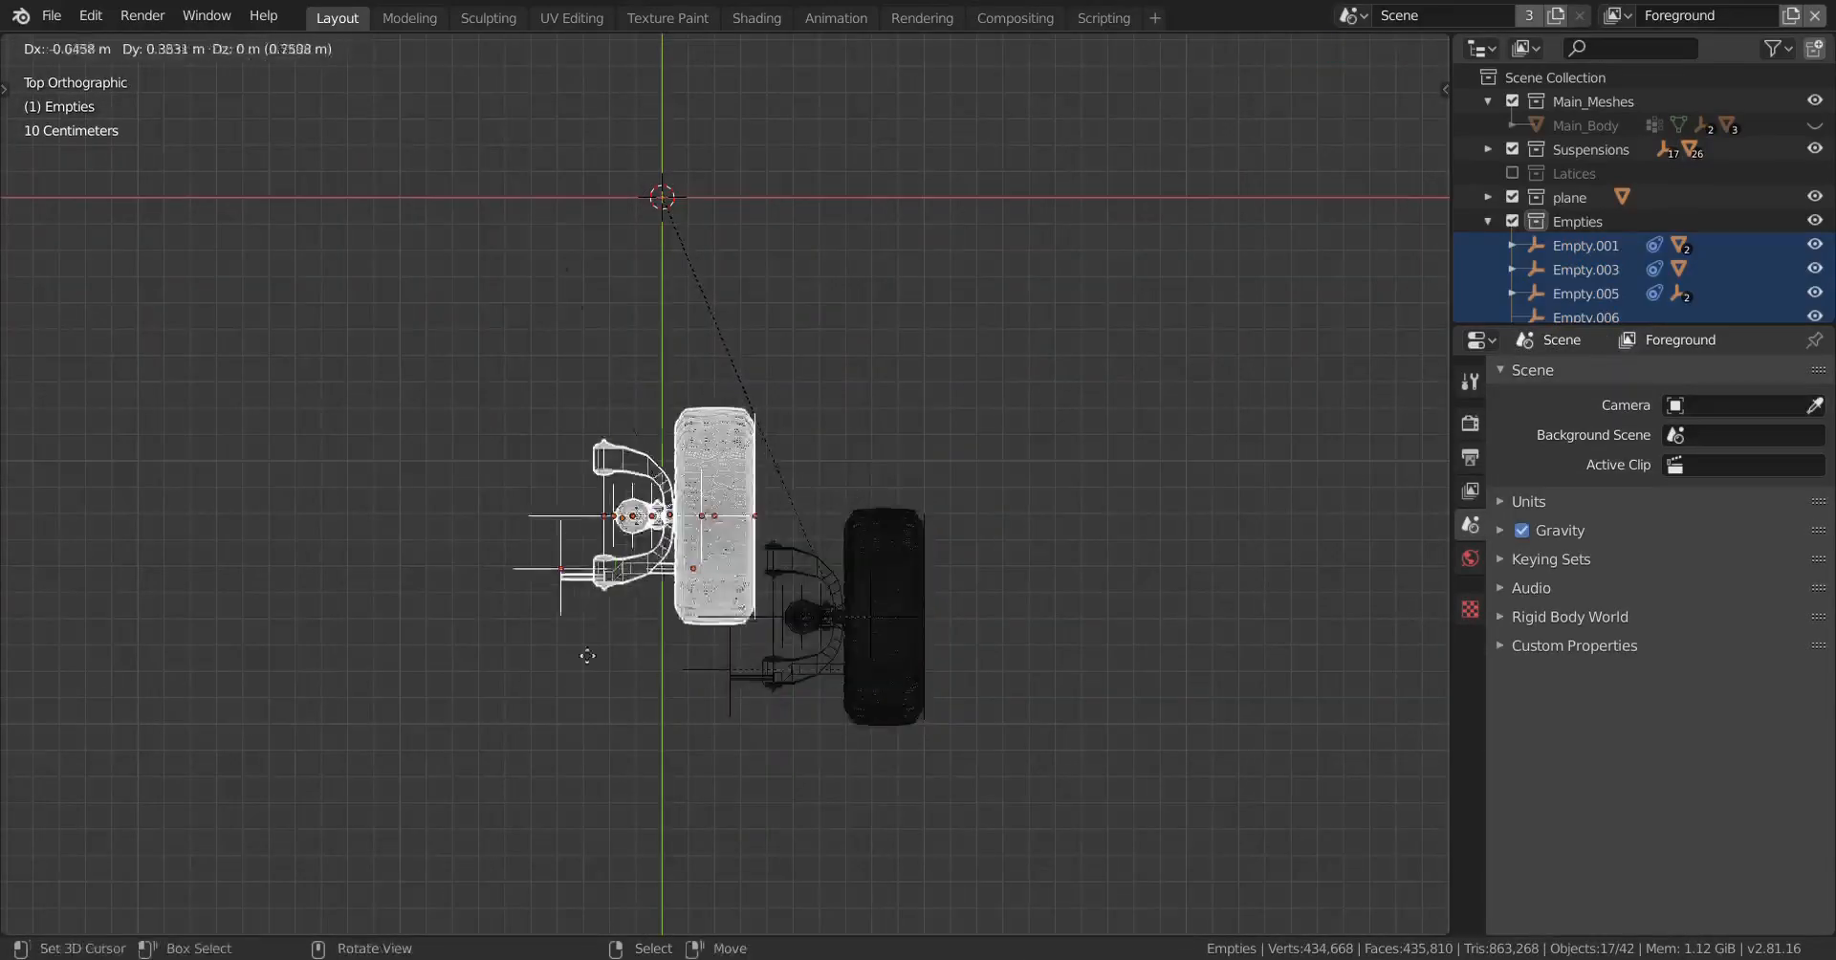
right_click(680, 687)
scroll(887, 686, "down", 3)
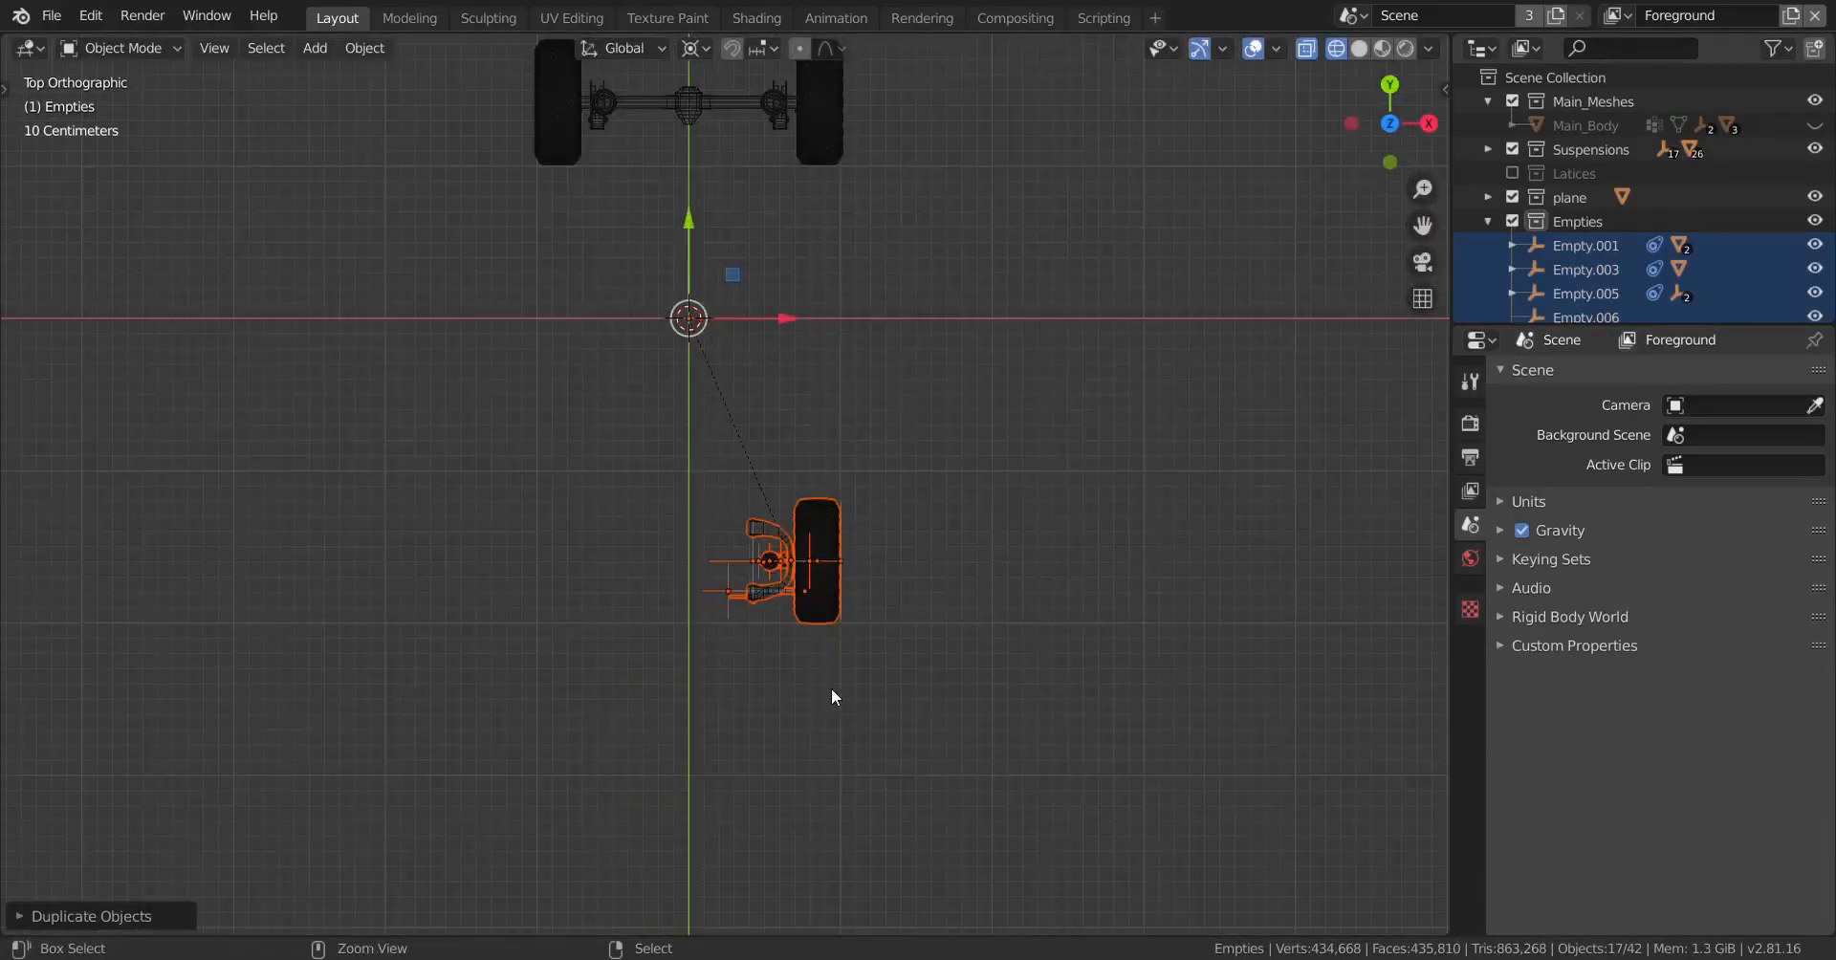
key("ctrl+i")
key("h")
Step: Box-select all objects of the visible front wheel assembly in the top view
scroll(782, 612, "up", 2)
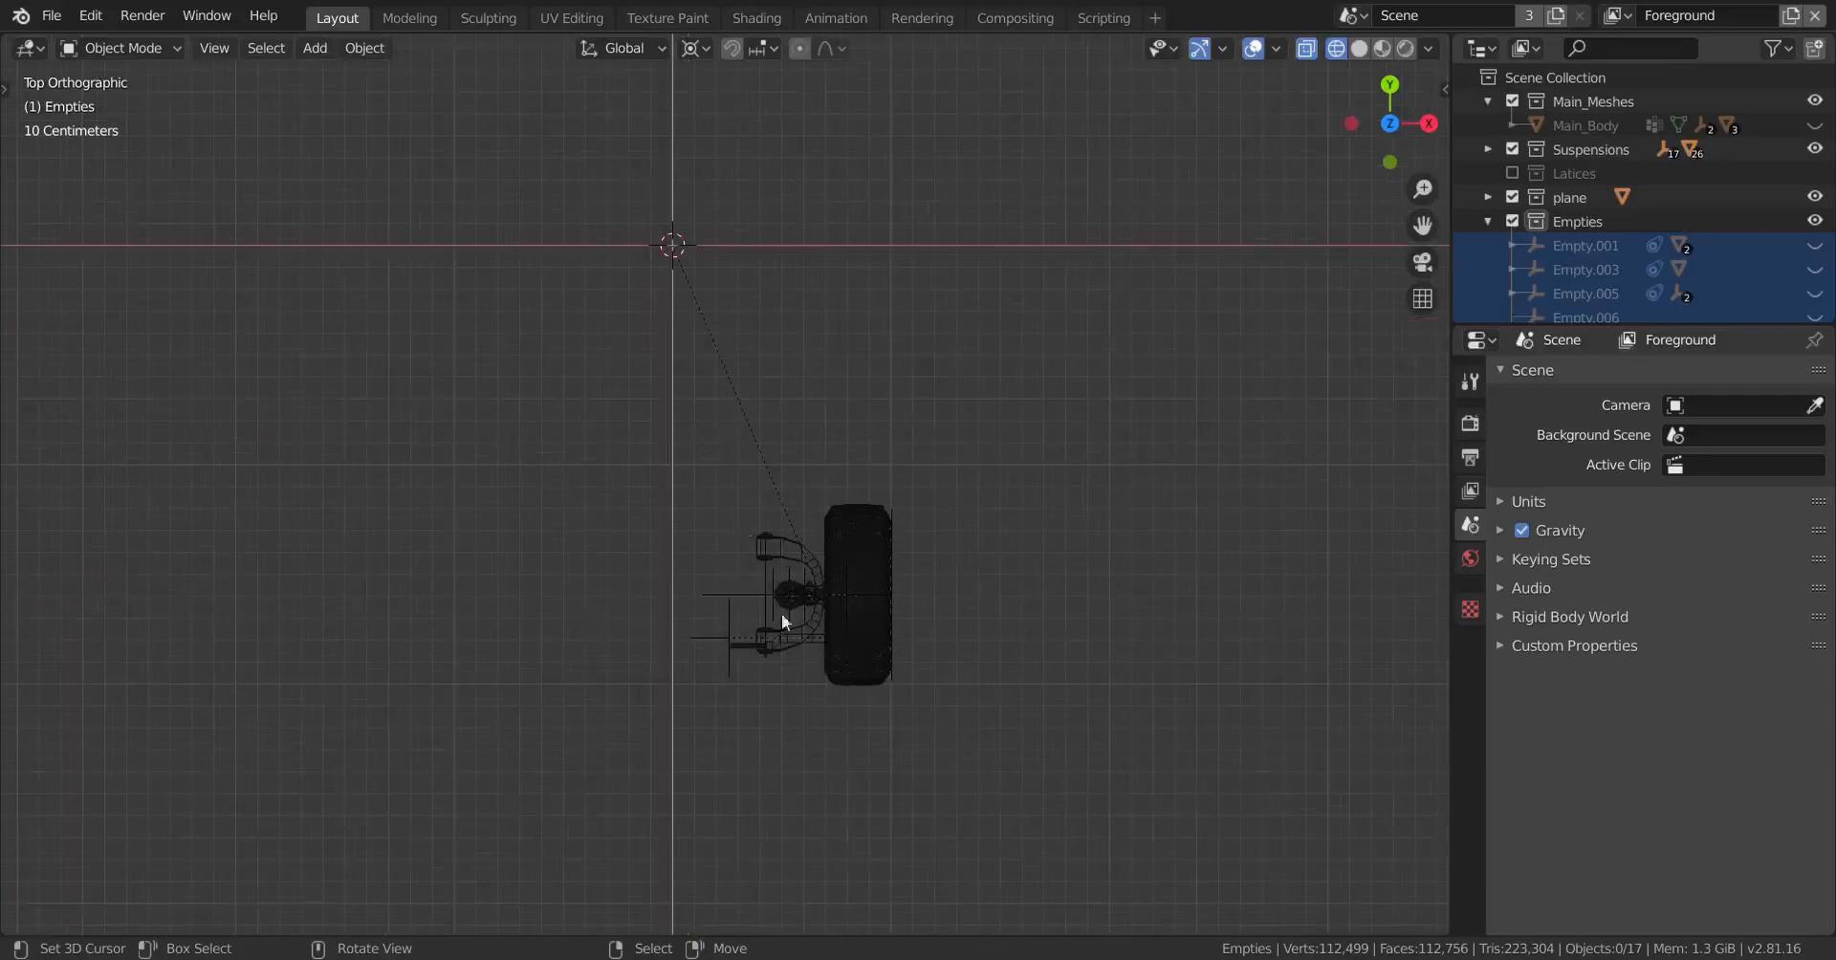
key("b")
left_click_drag(909, 698, 1084, 850)
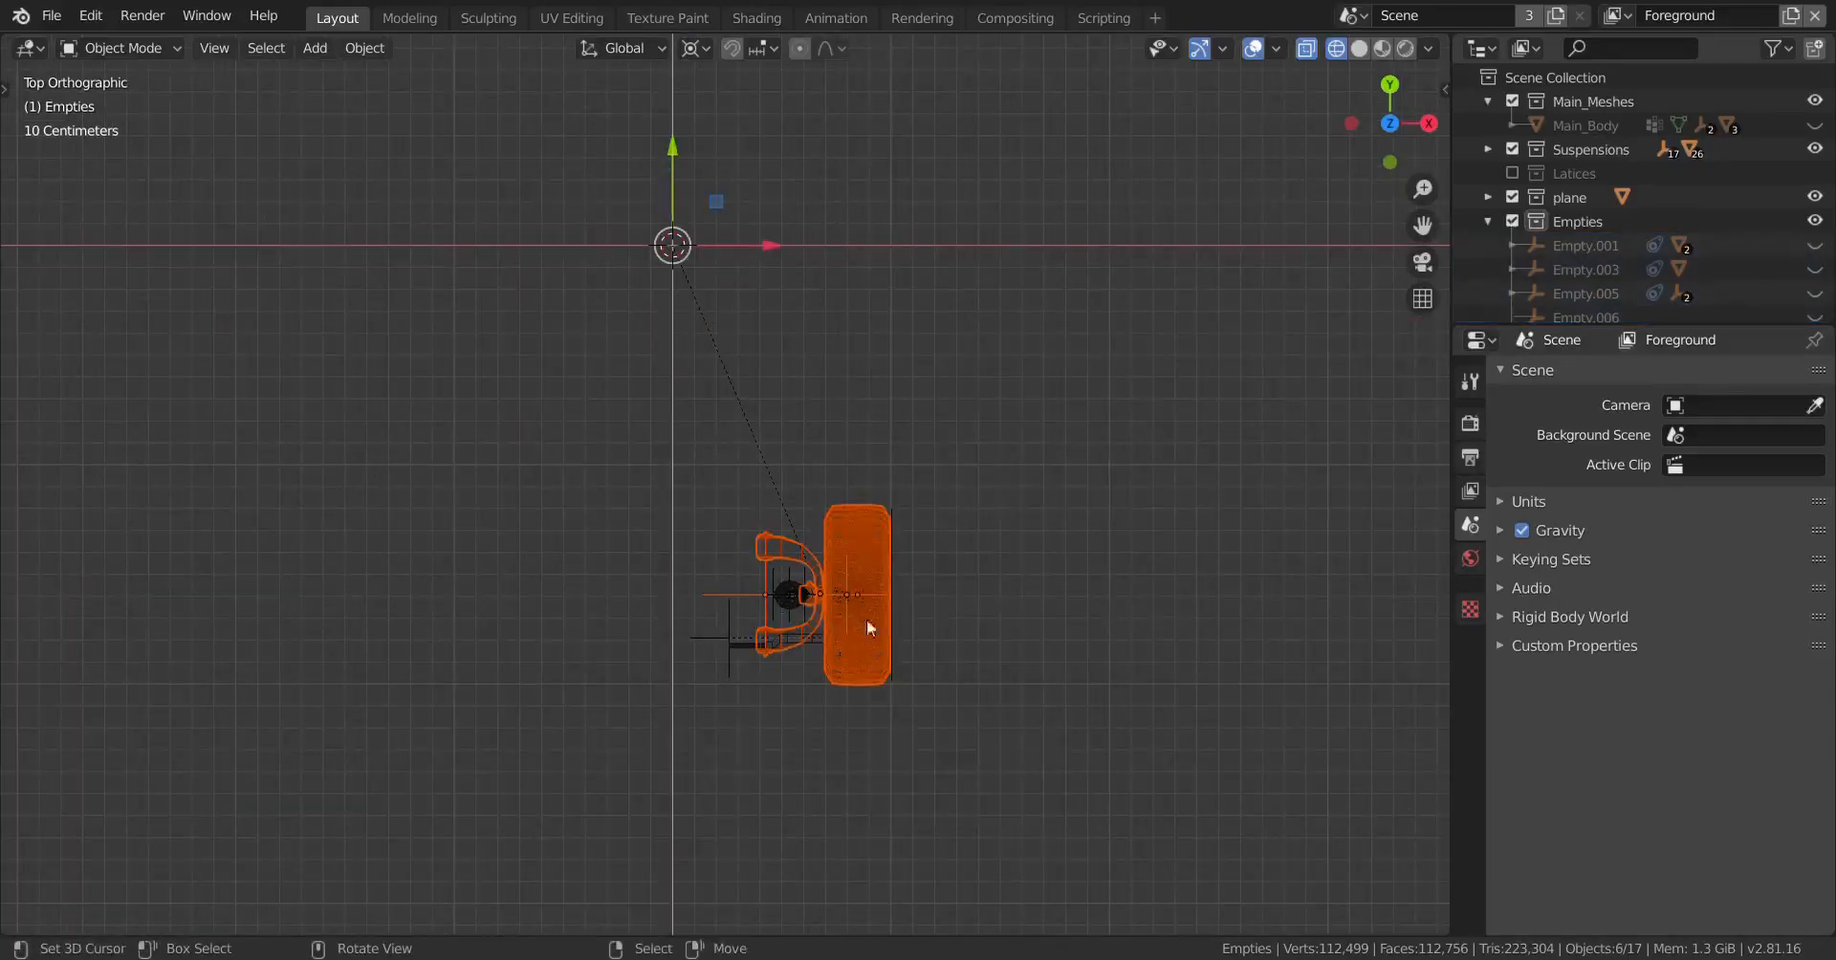
key("b")
left_click_drag(396, 364, 1082, 801)
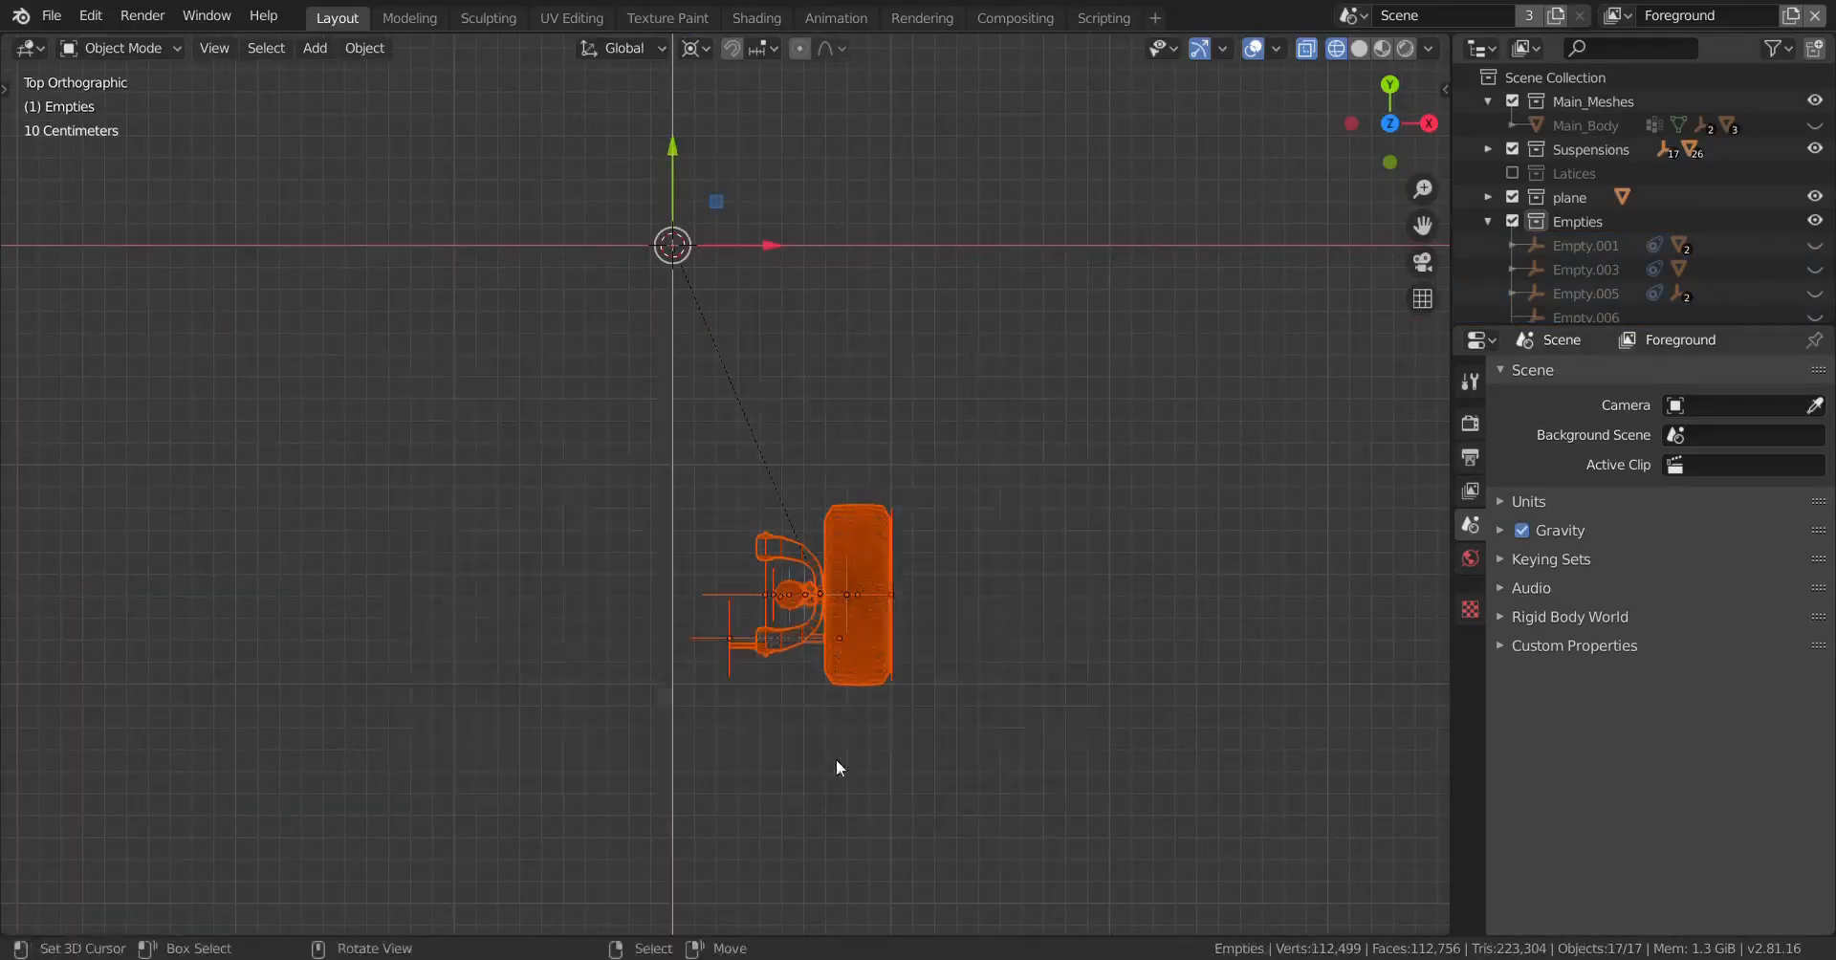
scroll(823, 727, "up", 2)
scroll(889, 717, "down", 3)
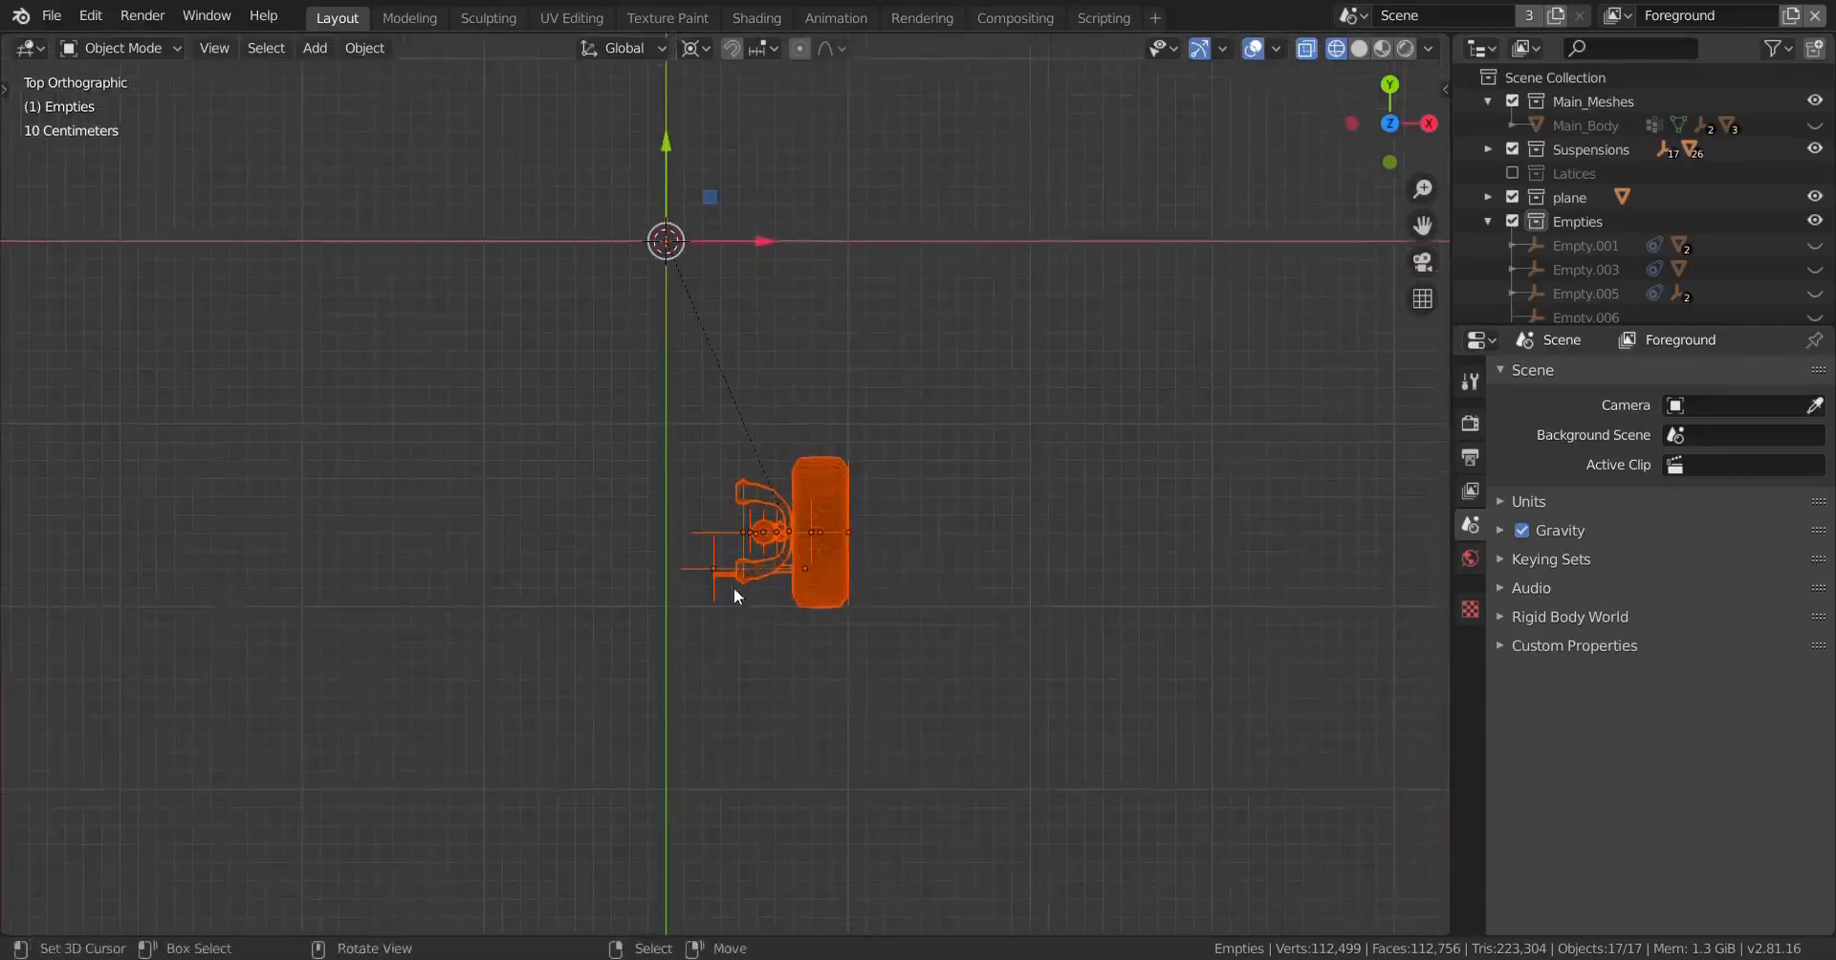
Step: Test the duplicated suspension rig by temporarily moving its wheel control empty, Empty.014, along global Z
scroll(756, 564, "down", 3)
scroll(955, 754, "up", 5)
middle_click_drag(954, 754, 1147, 574)
left_click(1296, 464)
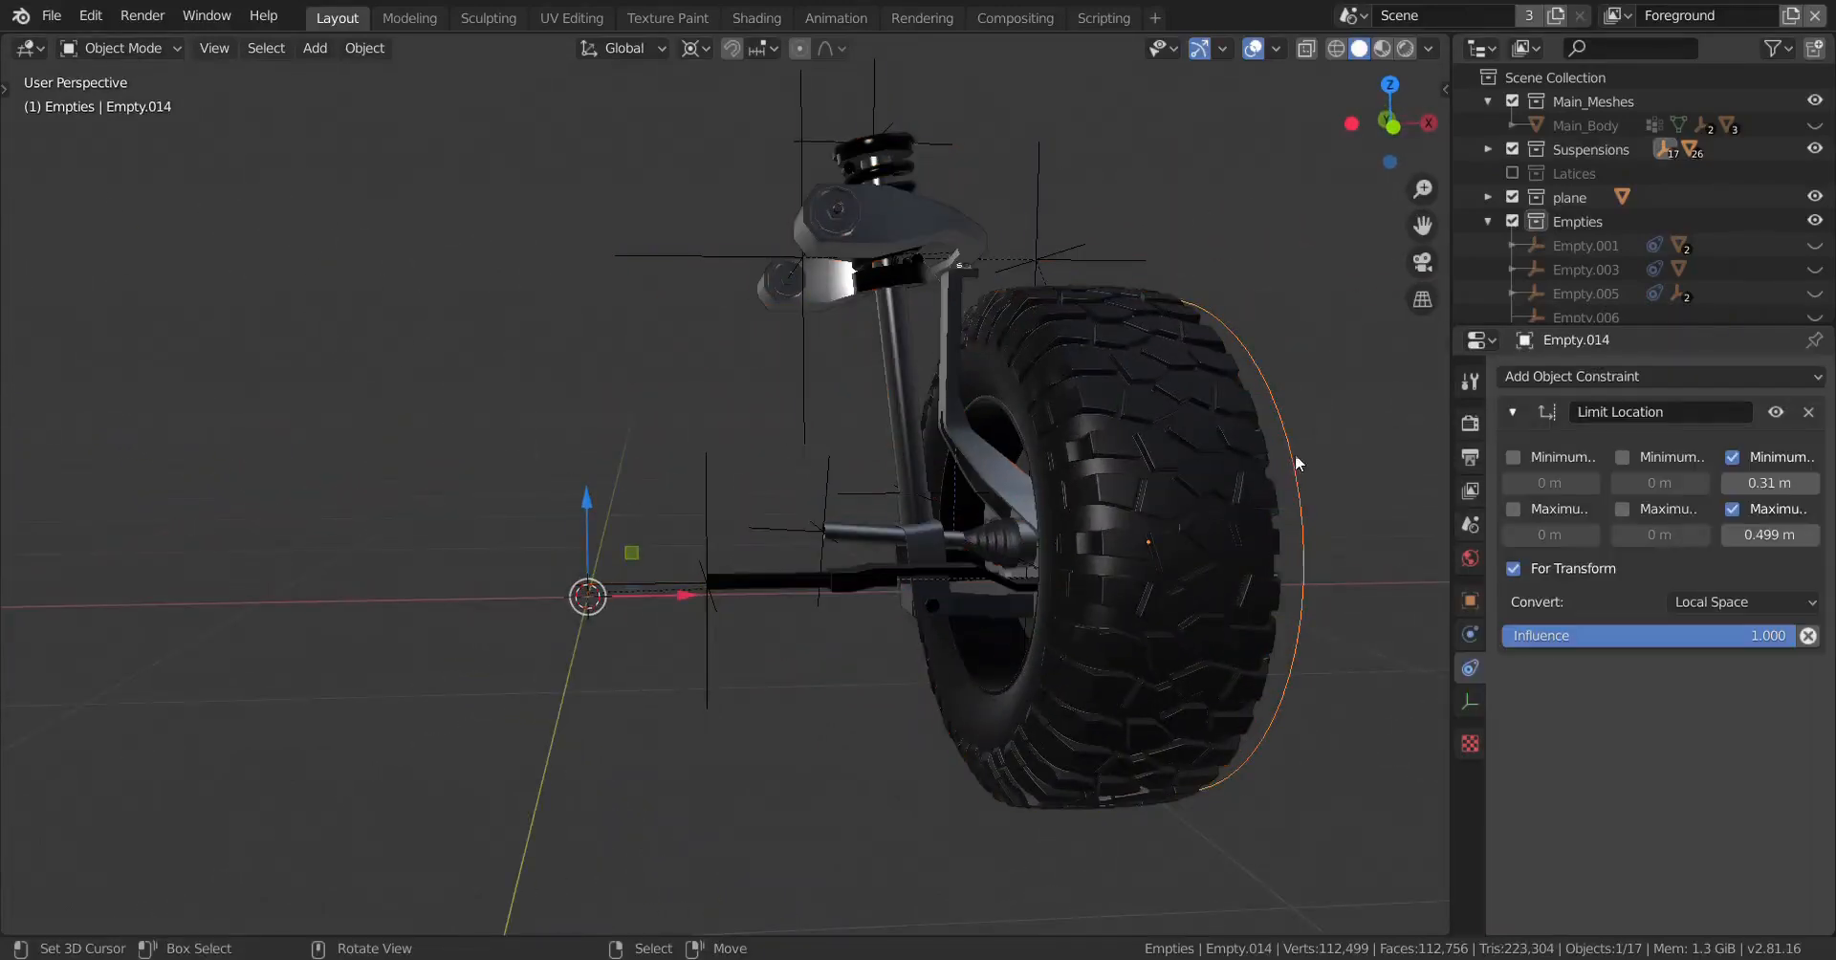
key("g")
key("z")
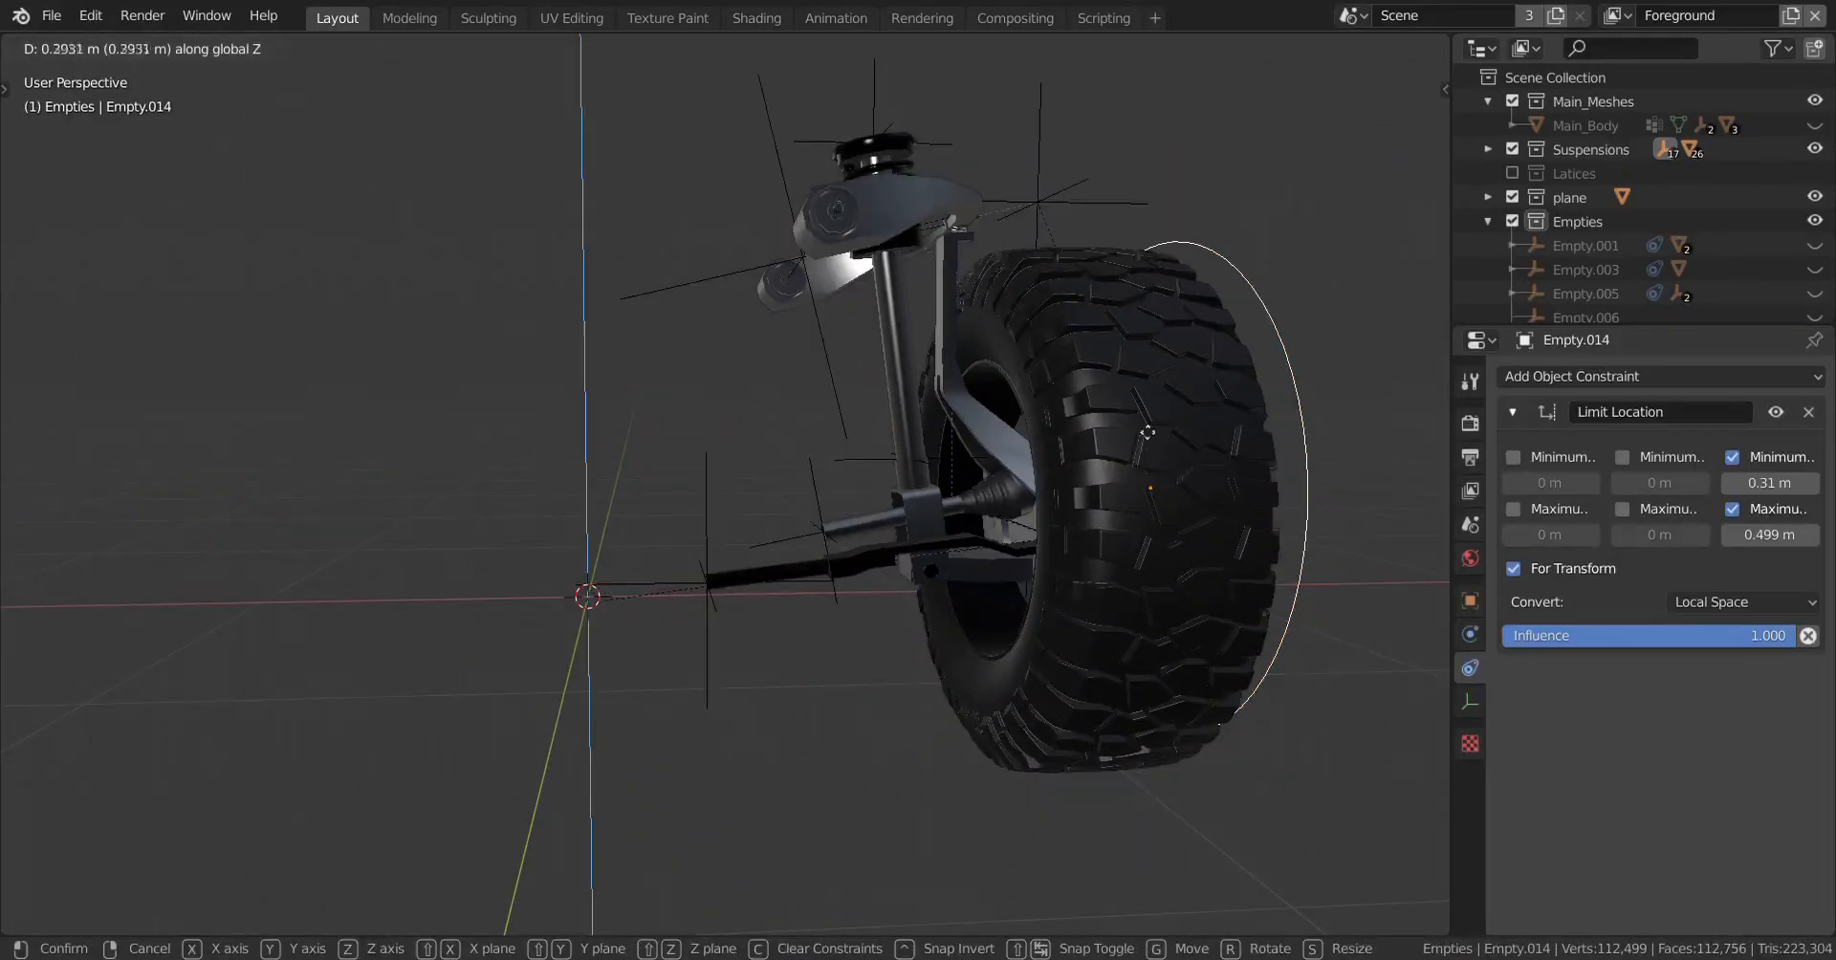
right_click(1061, 502)
Step: Select every part and empty of the duplicated wheel assembly in wireframe top view
scroll(1014, 514, "down", 2)
key("KP_7")
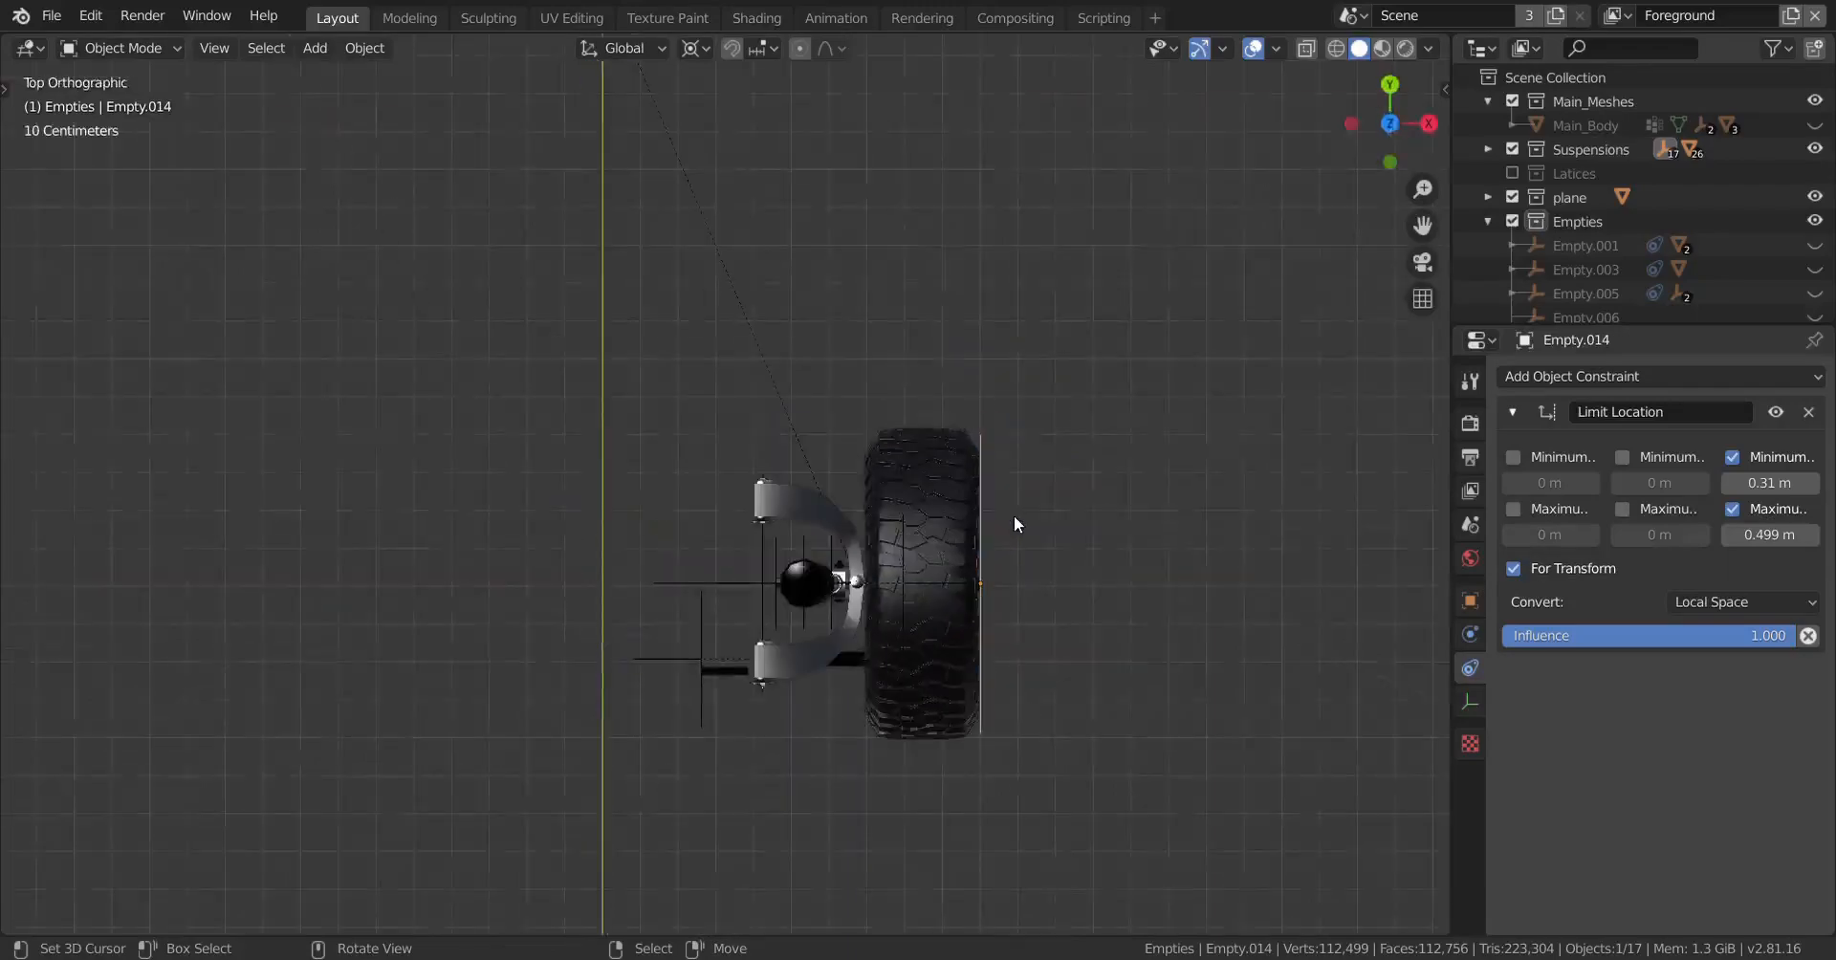
key("z")
key("b")
left_click_drag(646, 428, 1103, 873)
scroll(795, 533, "down", 4)
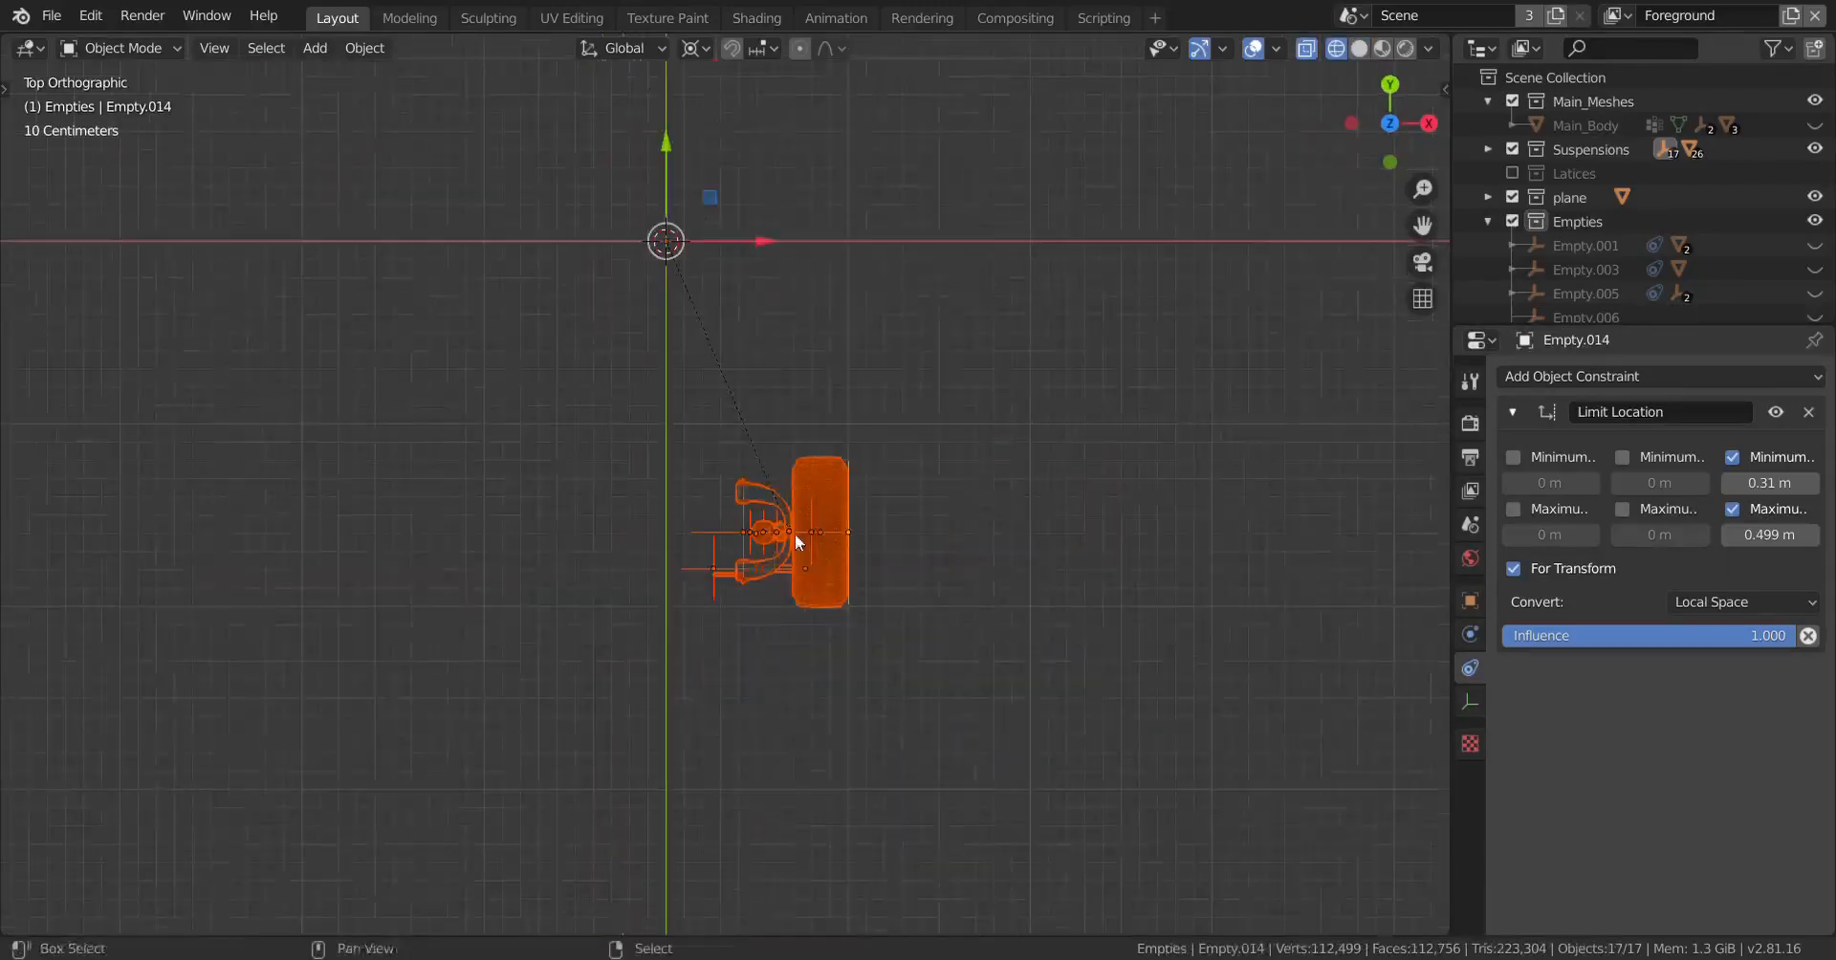
middle_click_drag(795, 534, 782, 581, "shift")
scroll(783, 581, "up", 2)
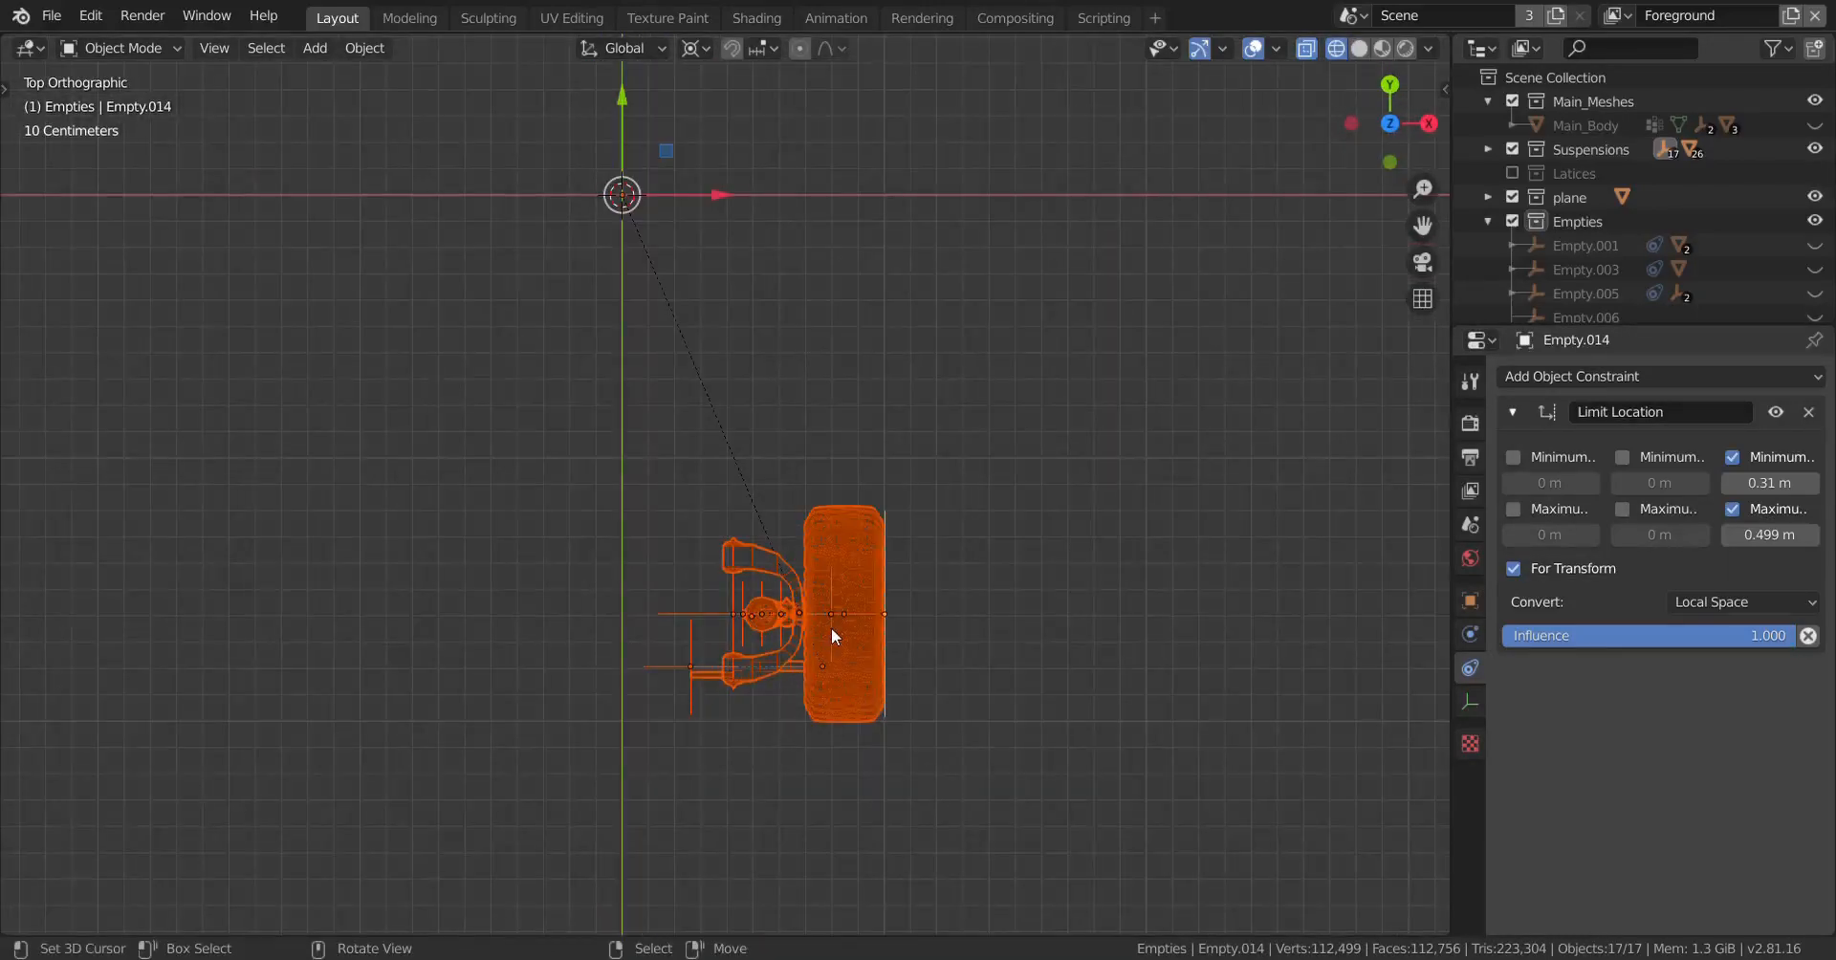
scroll(830, 629, "up", 2)
scroll(861, 648, "down", 1)
scroll(858, 657, "down", 1)
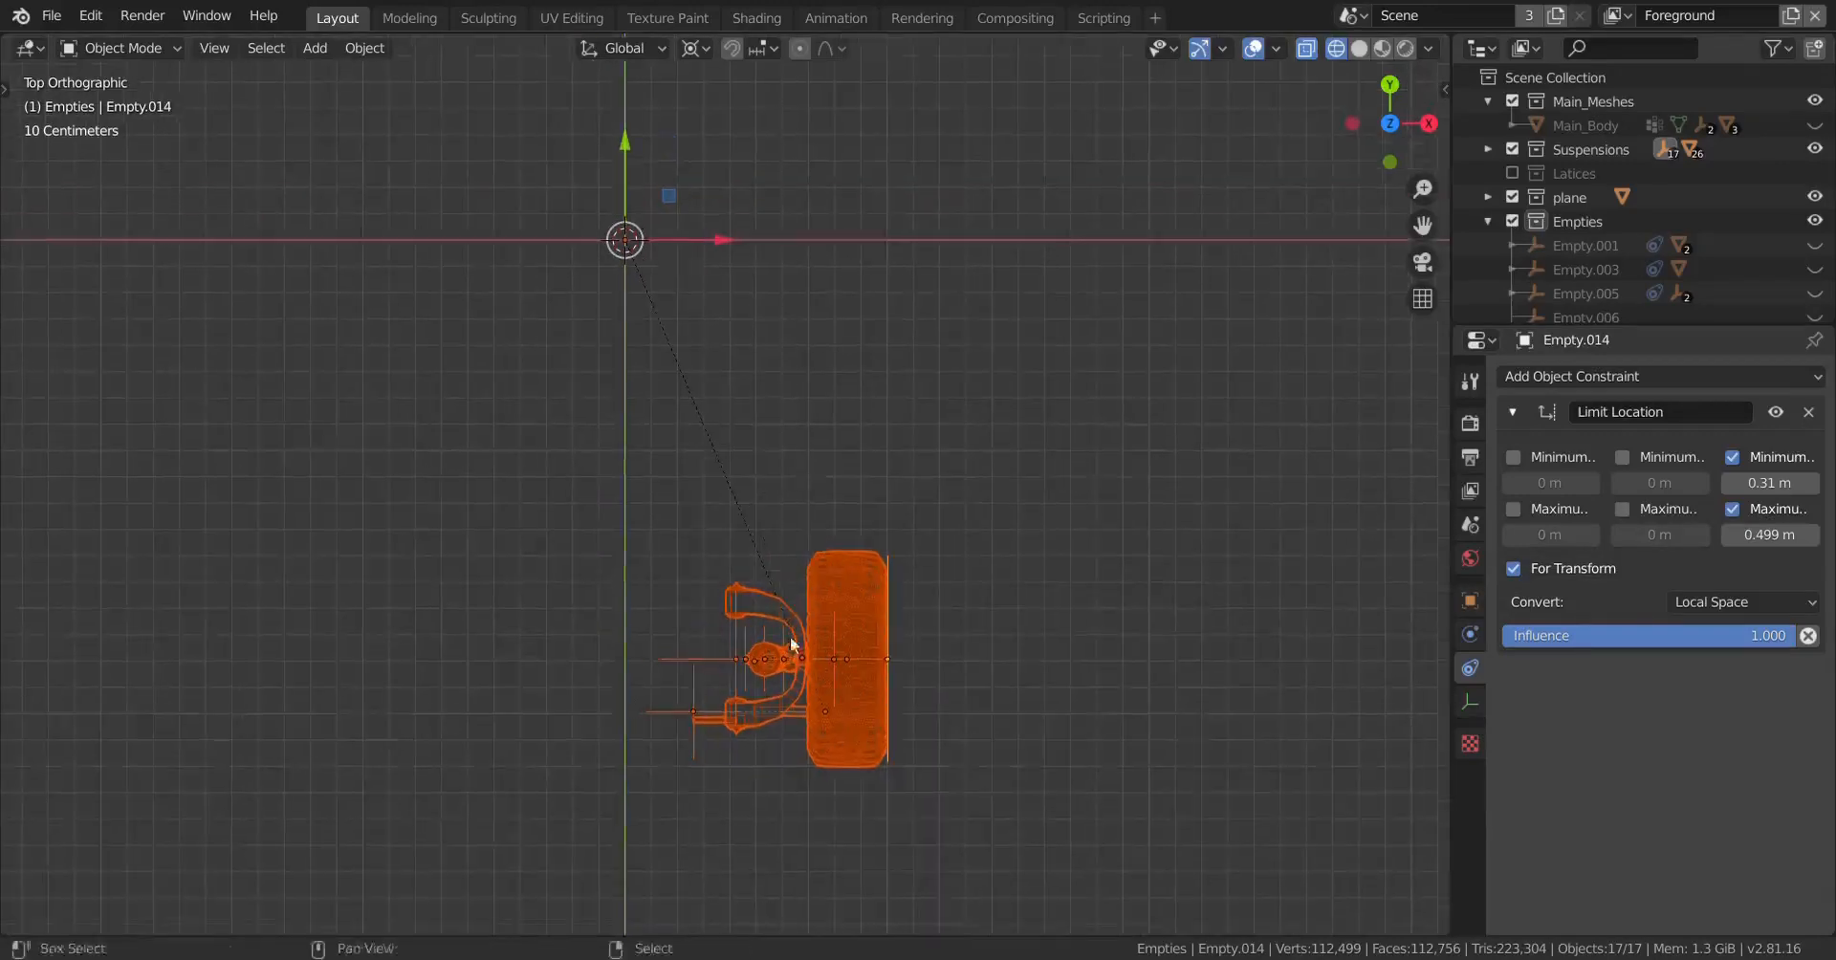
key("s")
key("x")
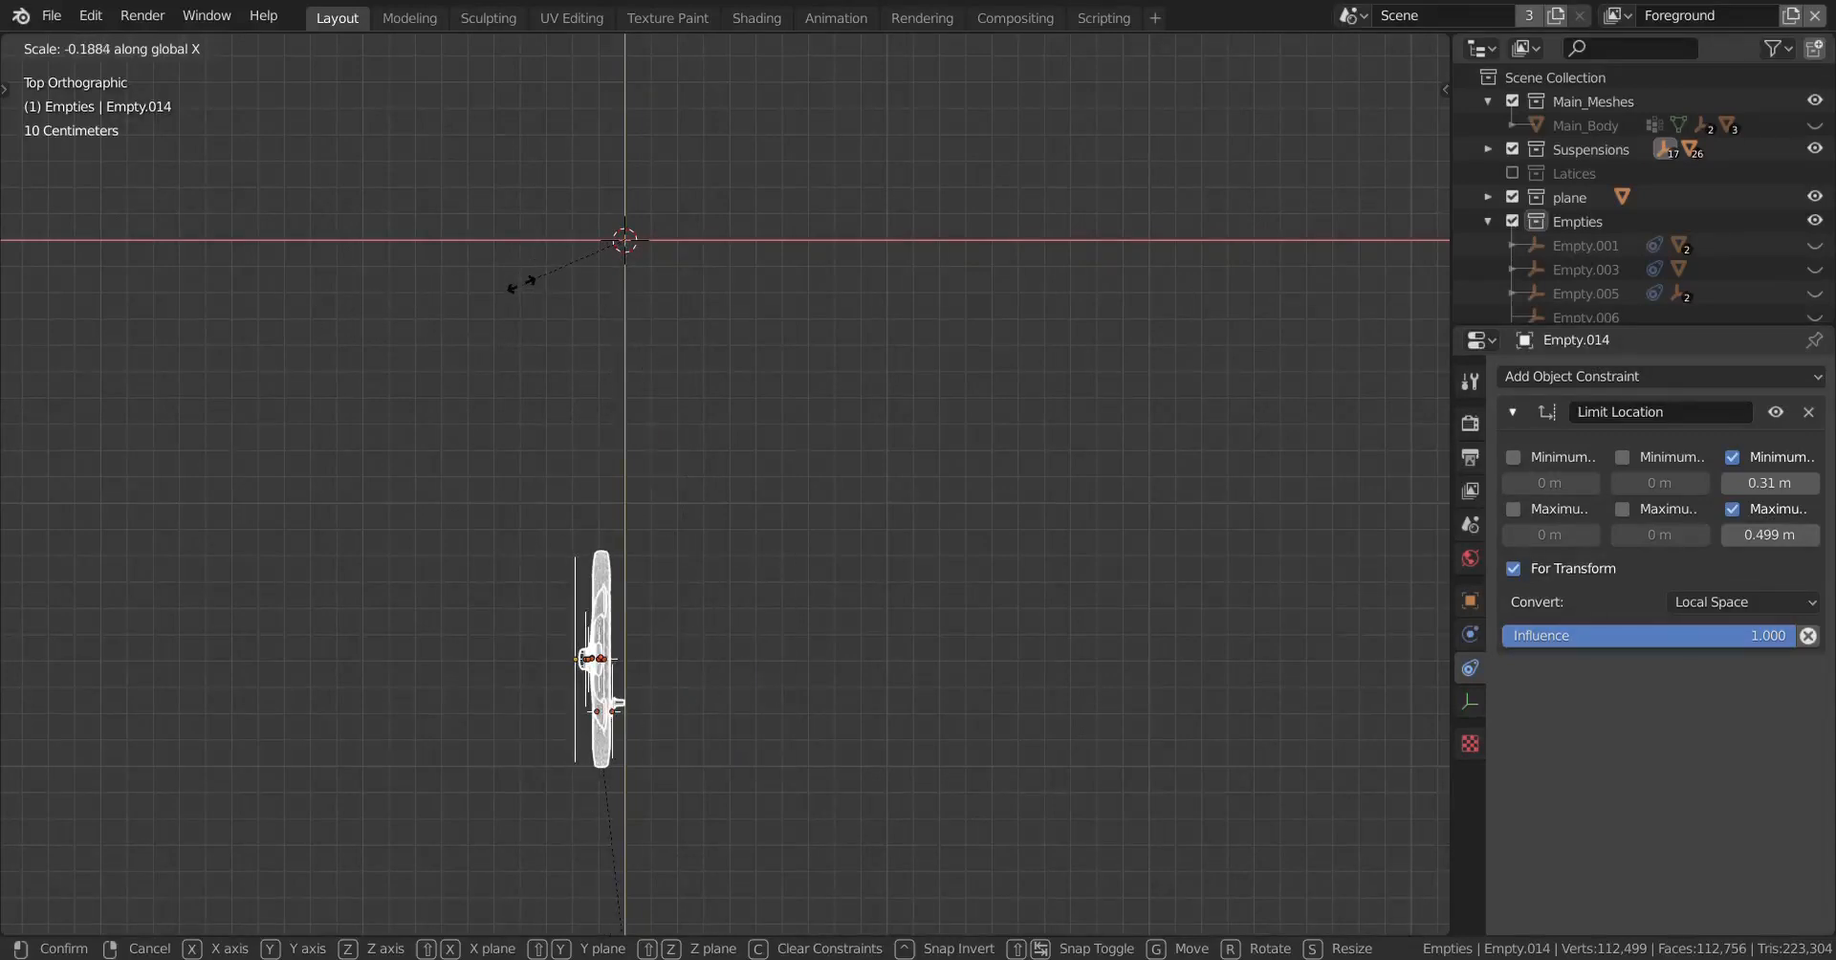
key("Escape")
Step: Make Front_Left_Tire.003 the active object of the selected wheel assembly and set the transform pivot to Active Element
left_click(852, 727)
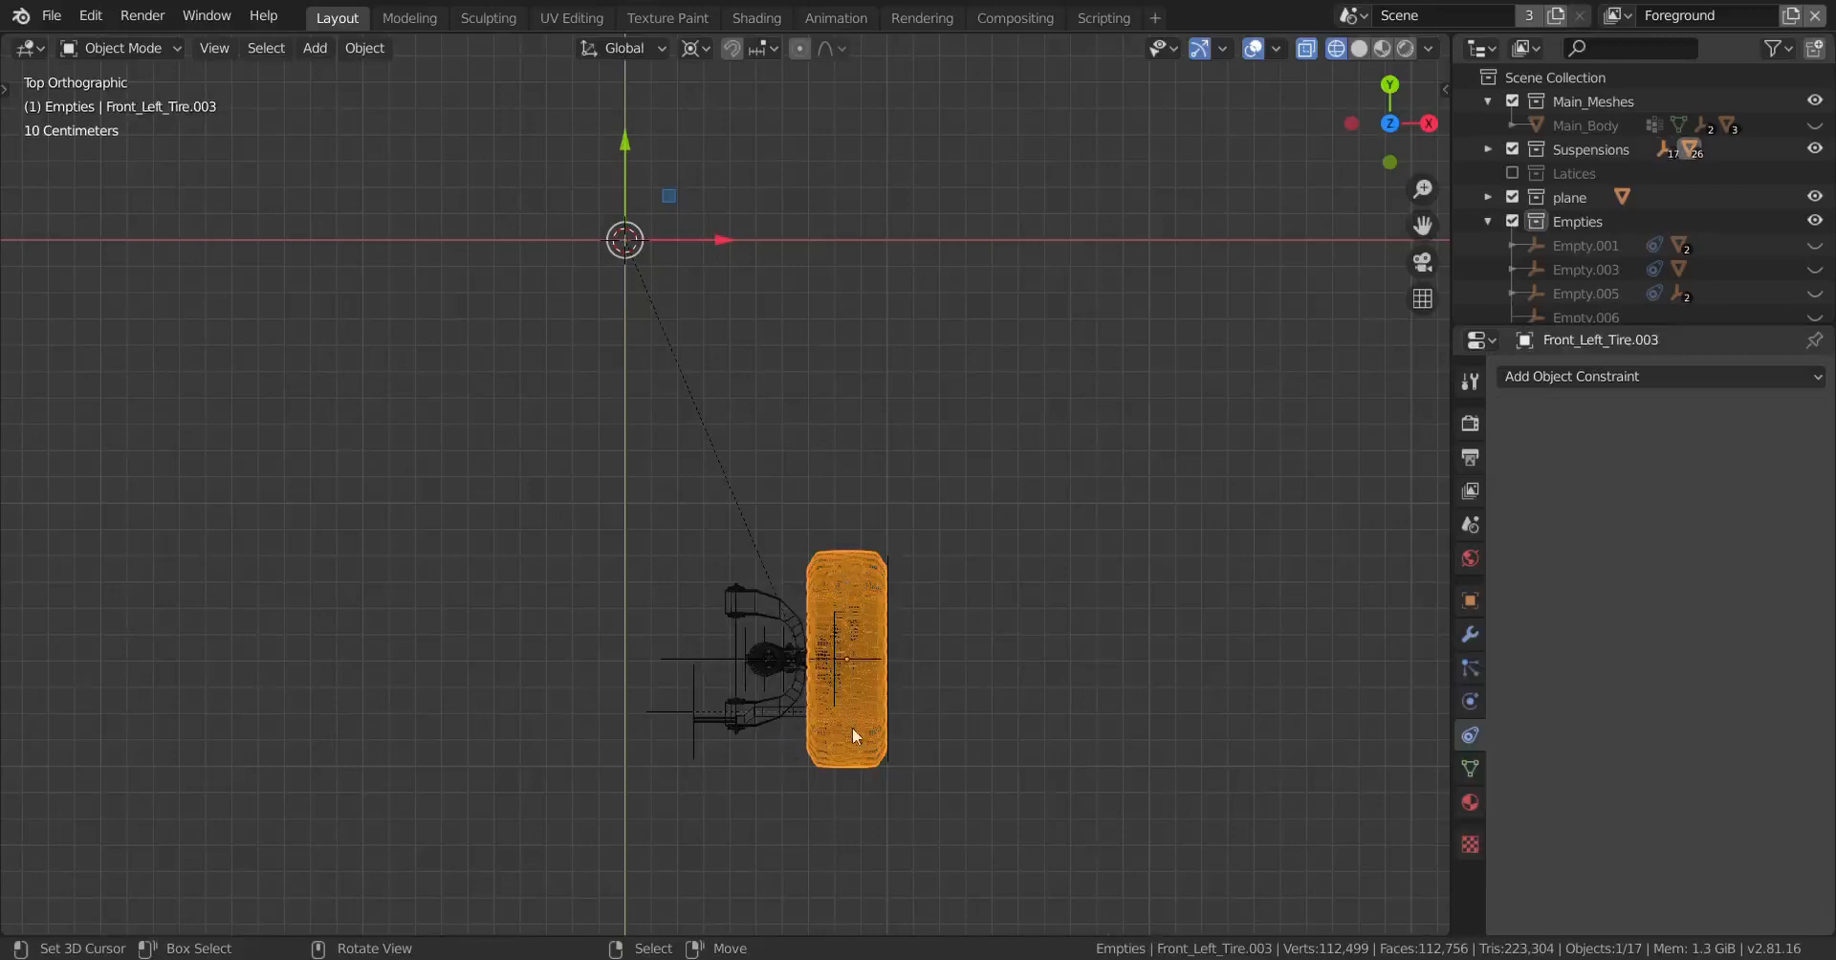
middle_click_drag(852, 727, 839, 562)
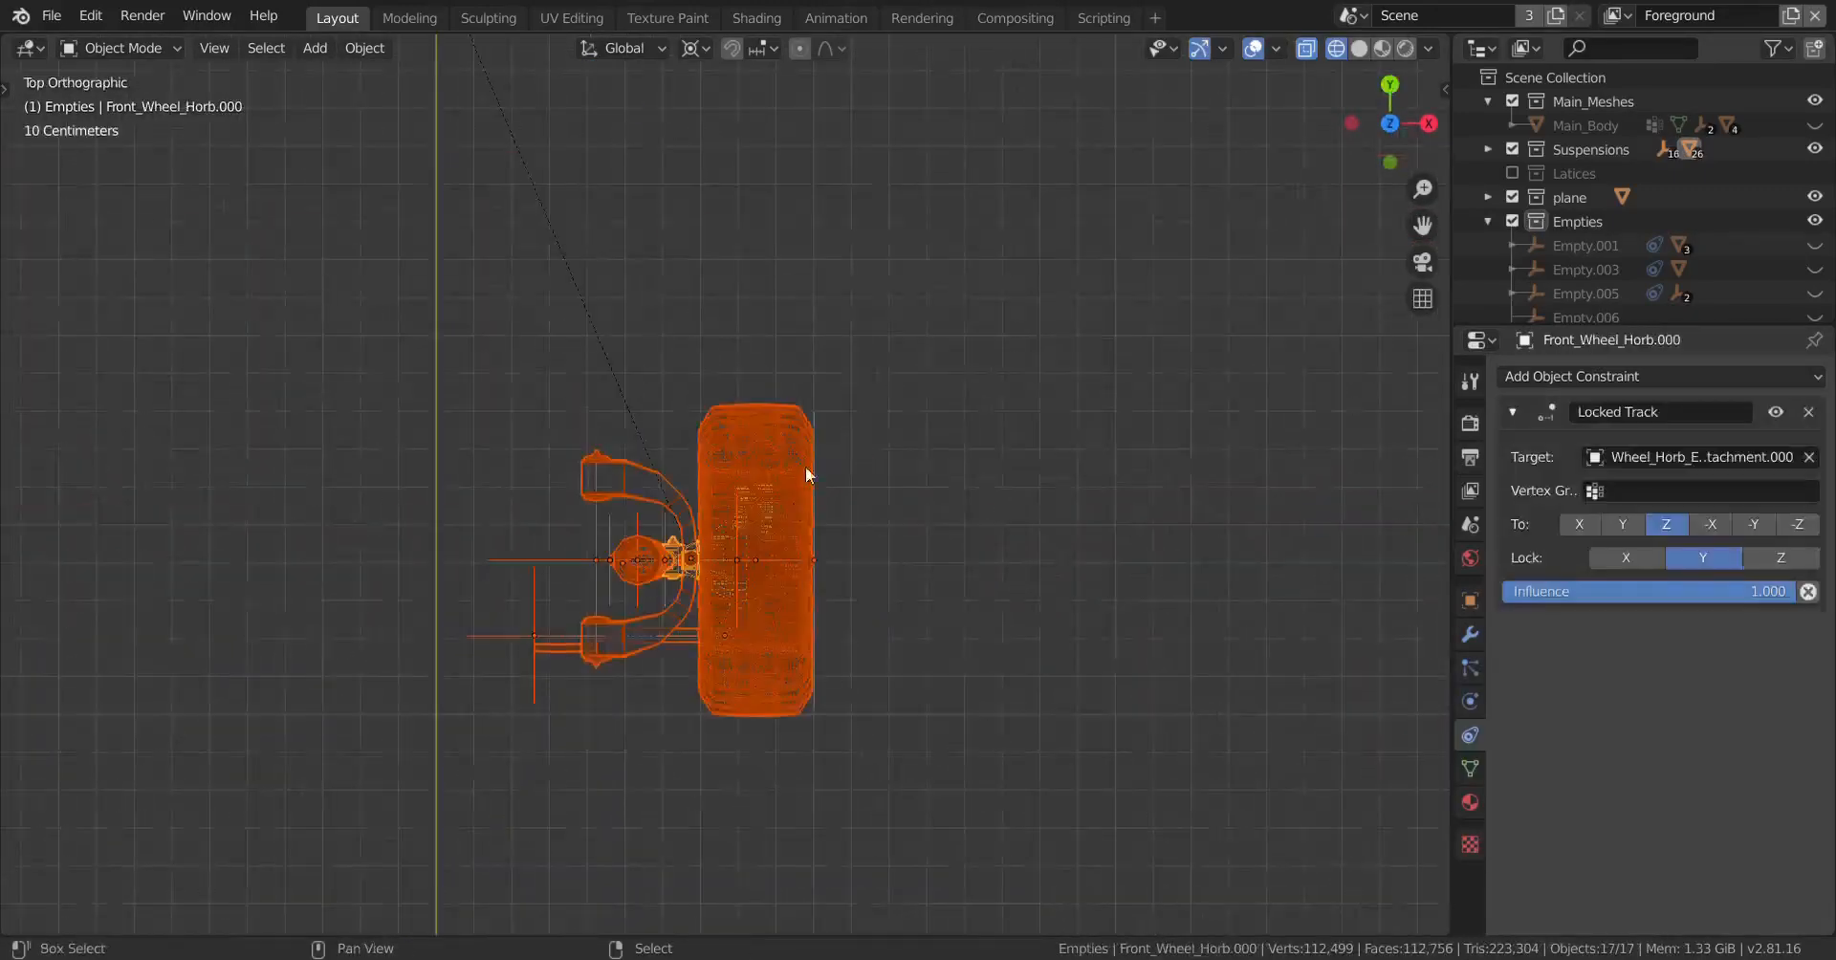
left_click(747, 420, "shift")
middle_click_drag(748, 420, 705, 547)
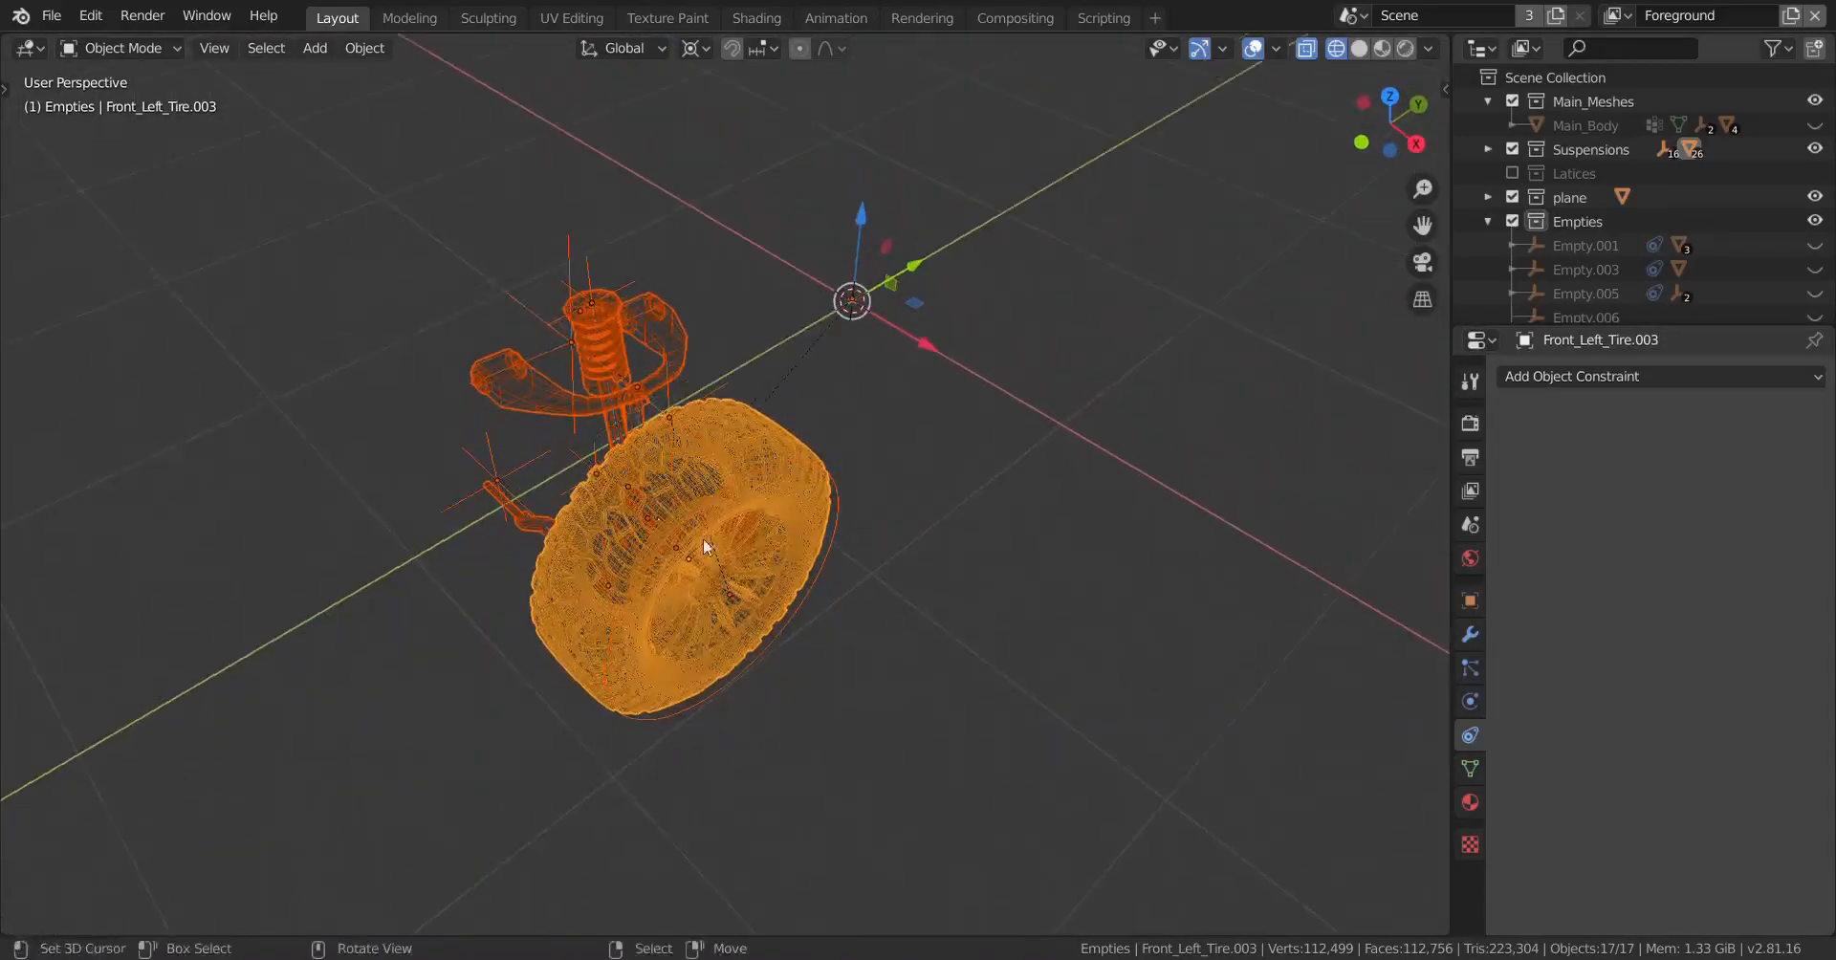
key("period")
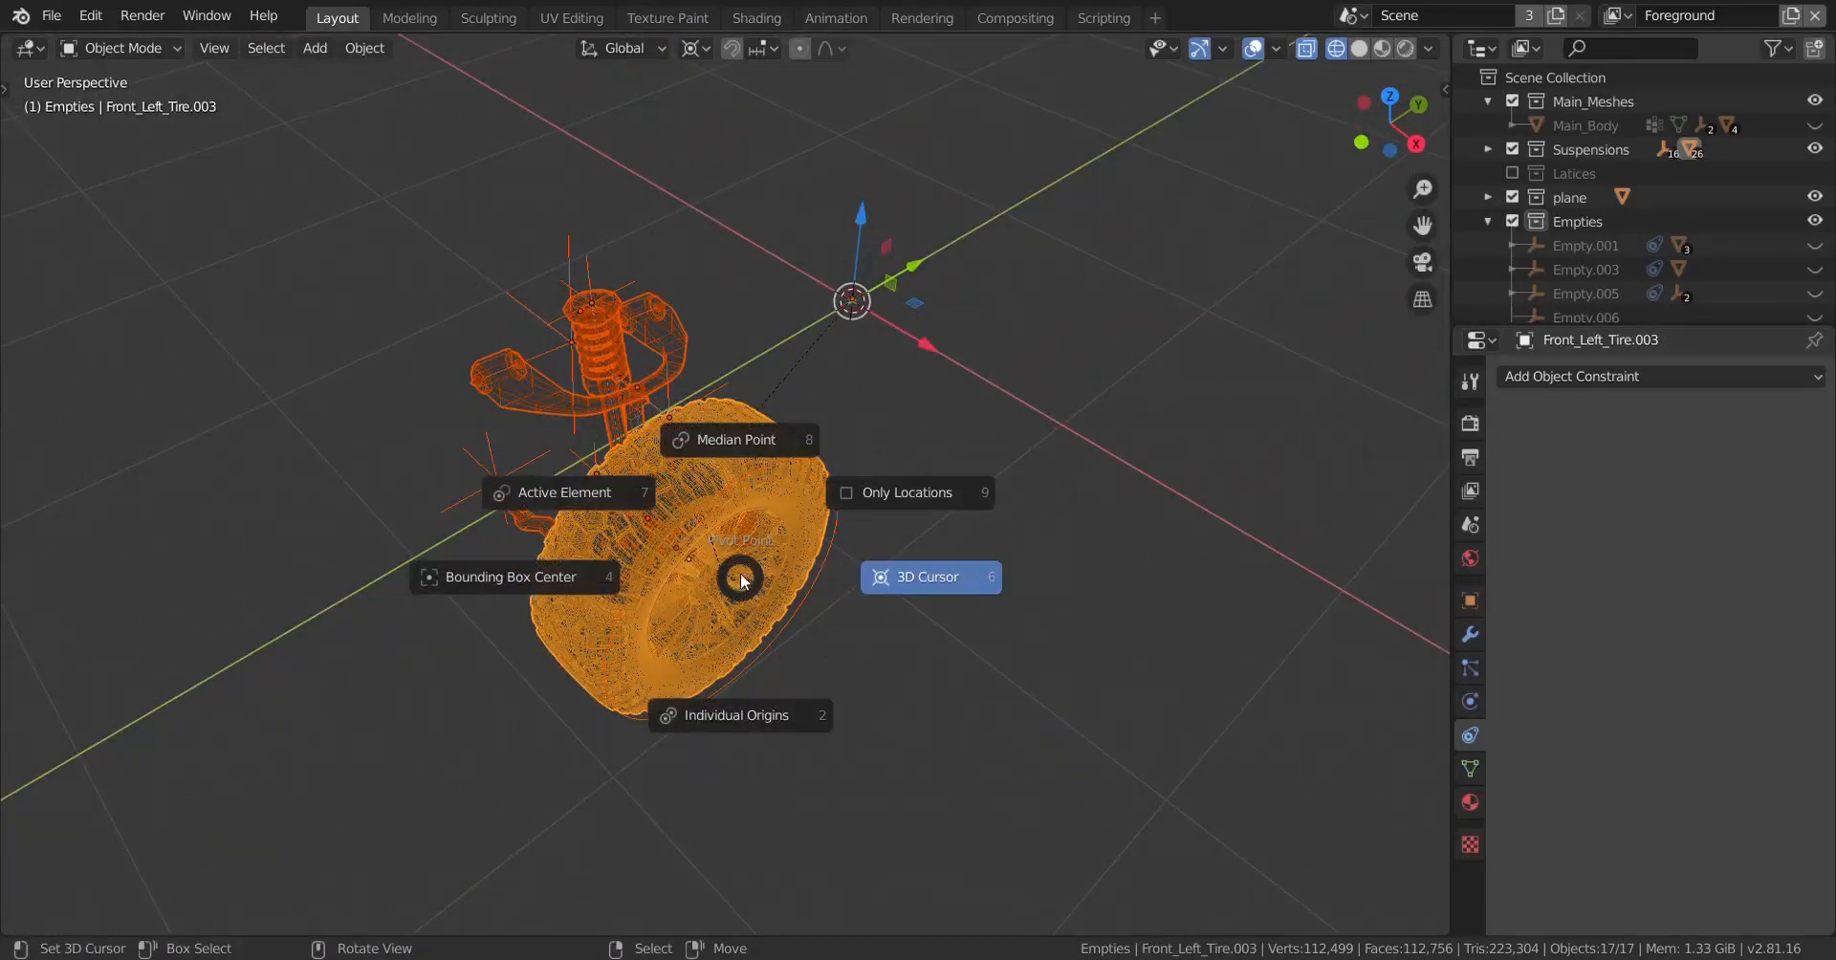
left_click(572, 501)
Step: Rotate the selected wheel assembly 180° about the global Z axis in top view
key("KP_7")
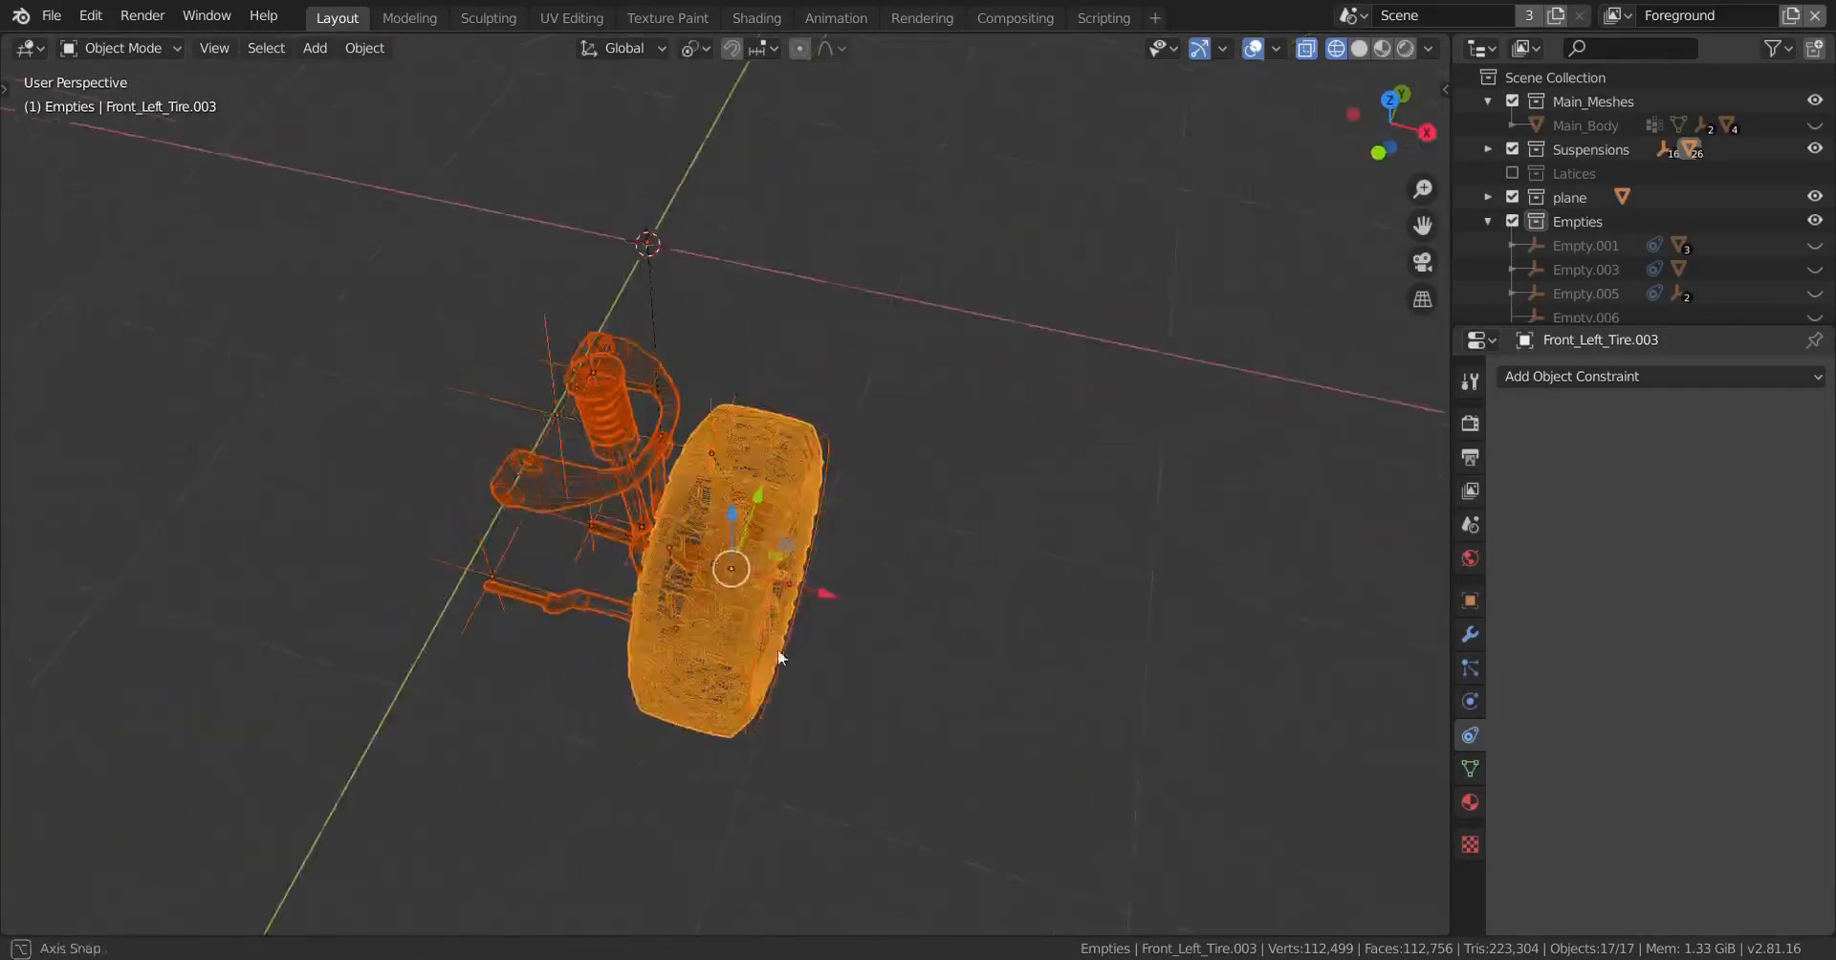
type("r")
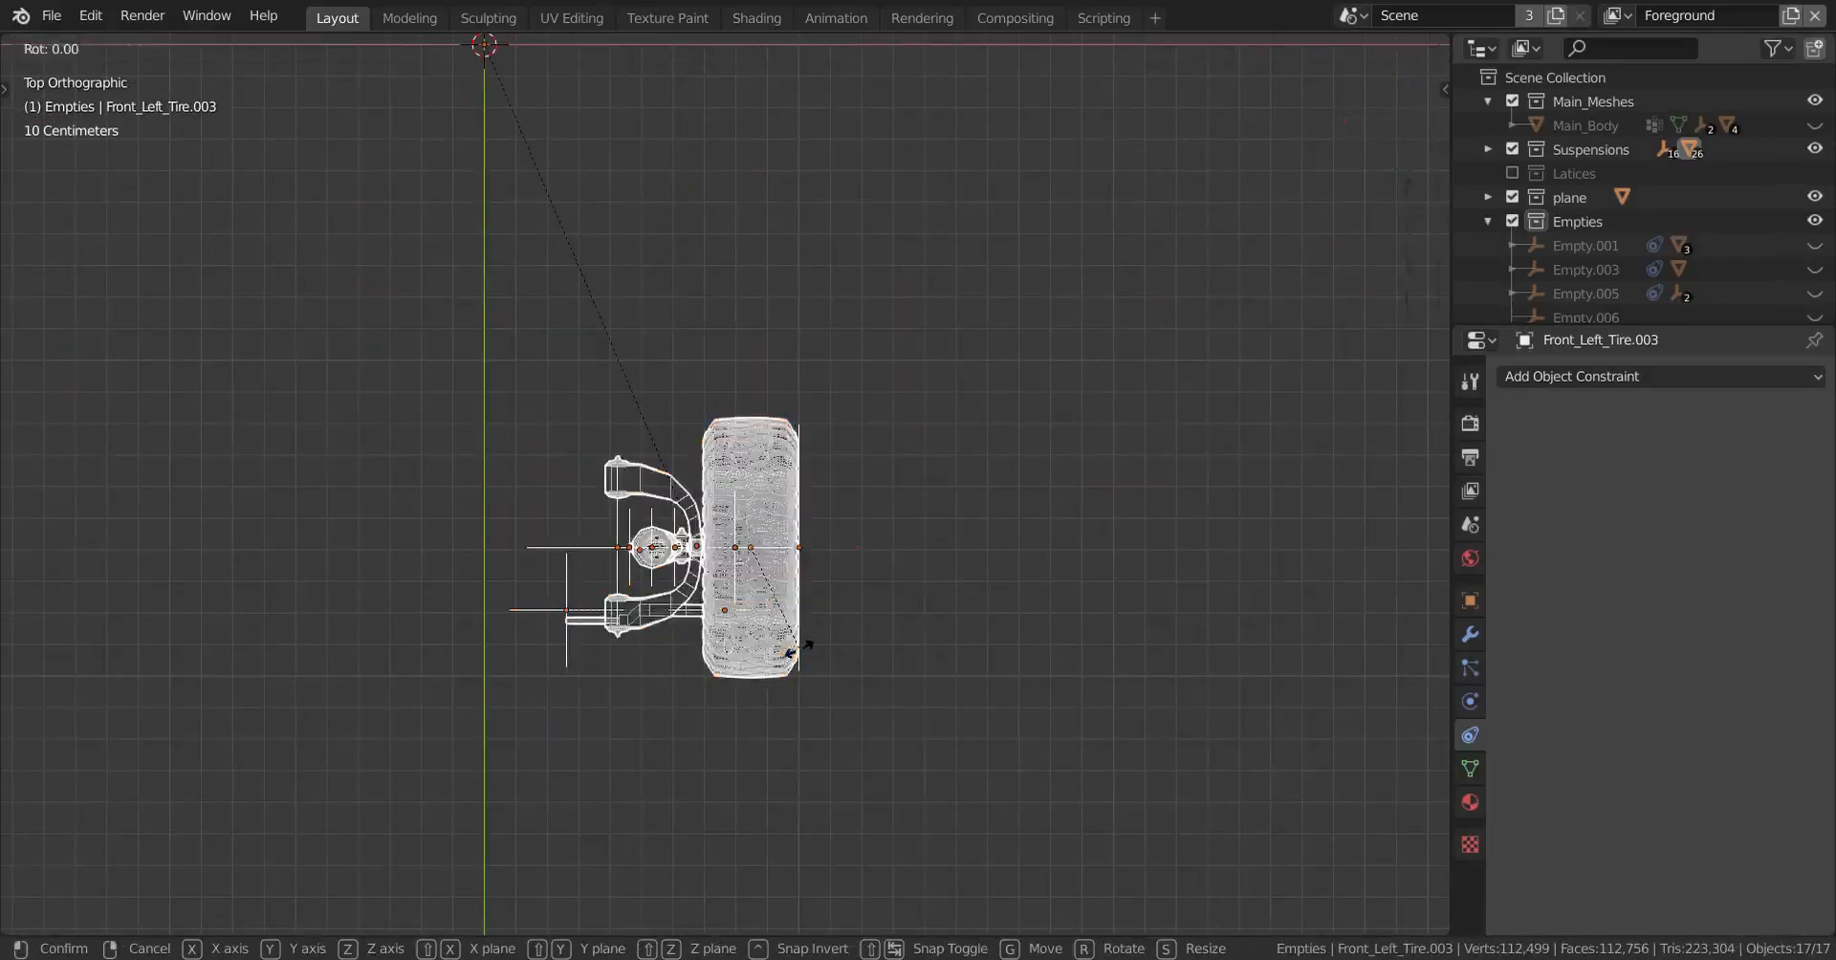
type("18")
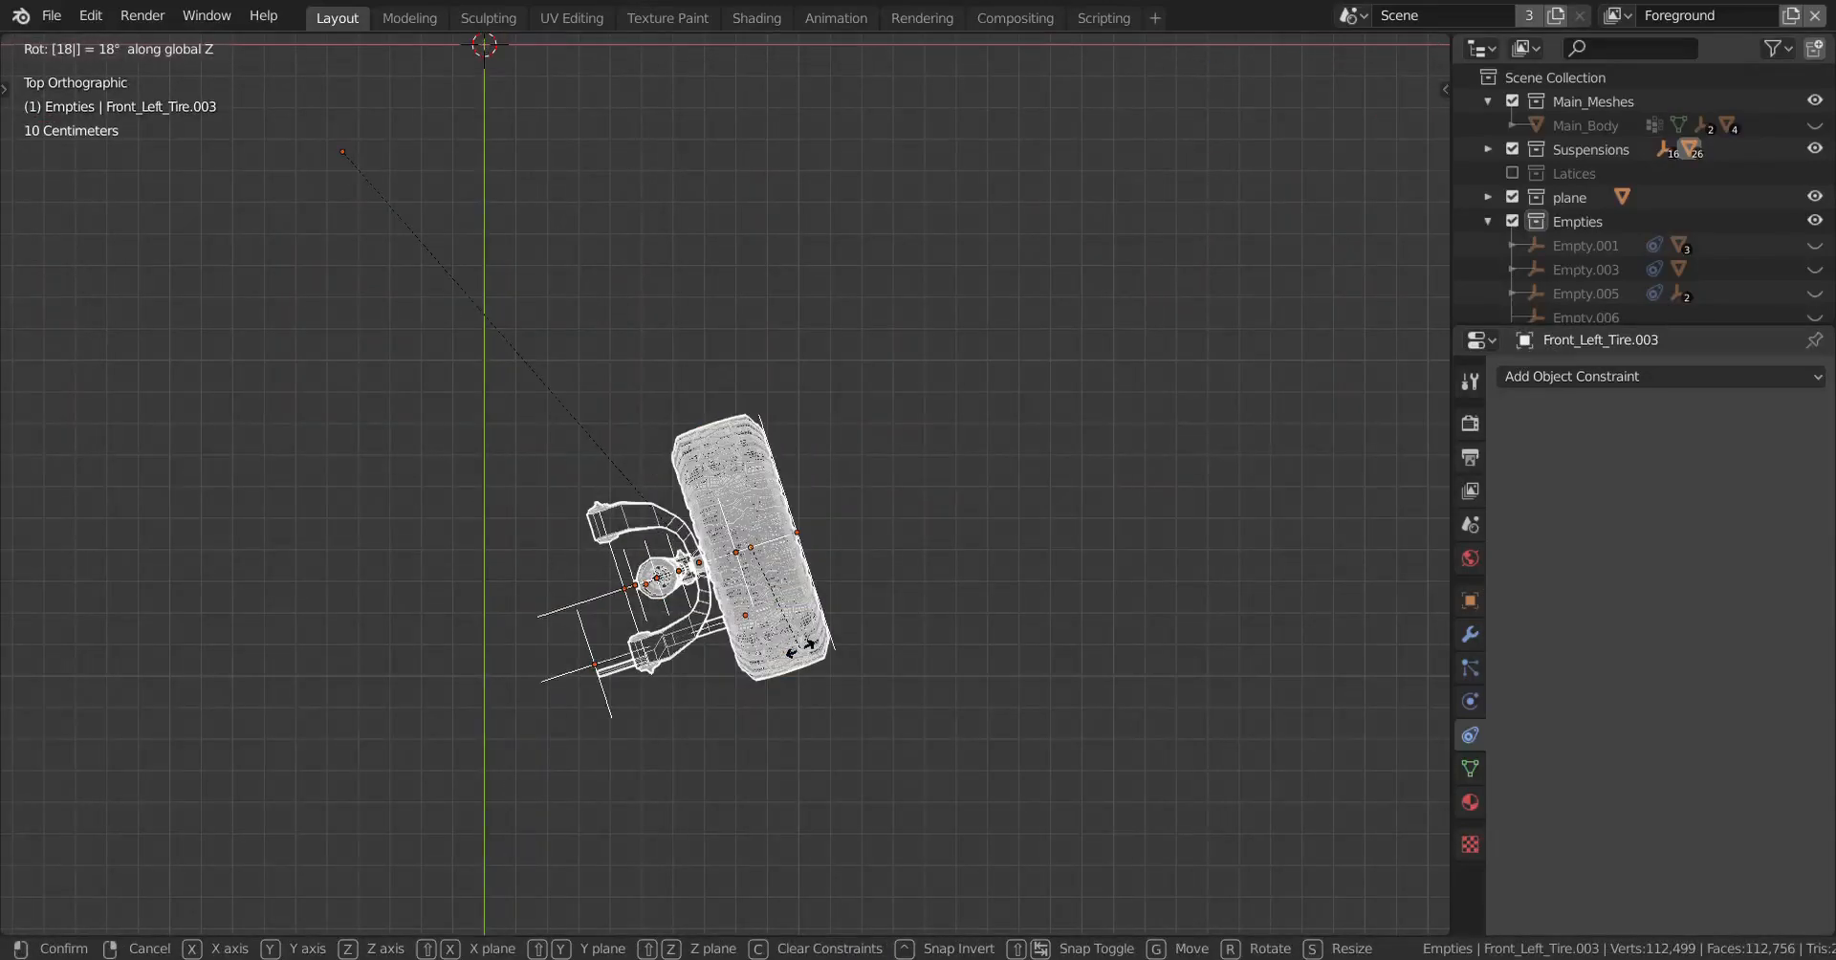
type("0")
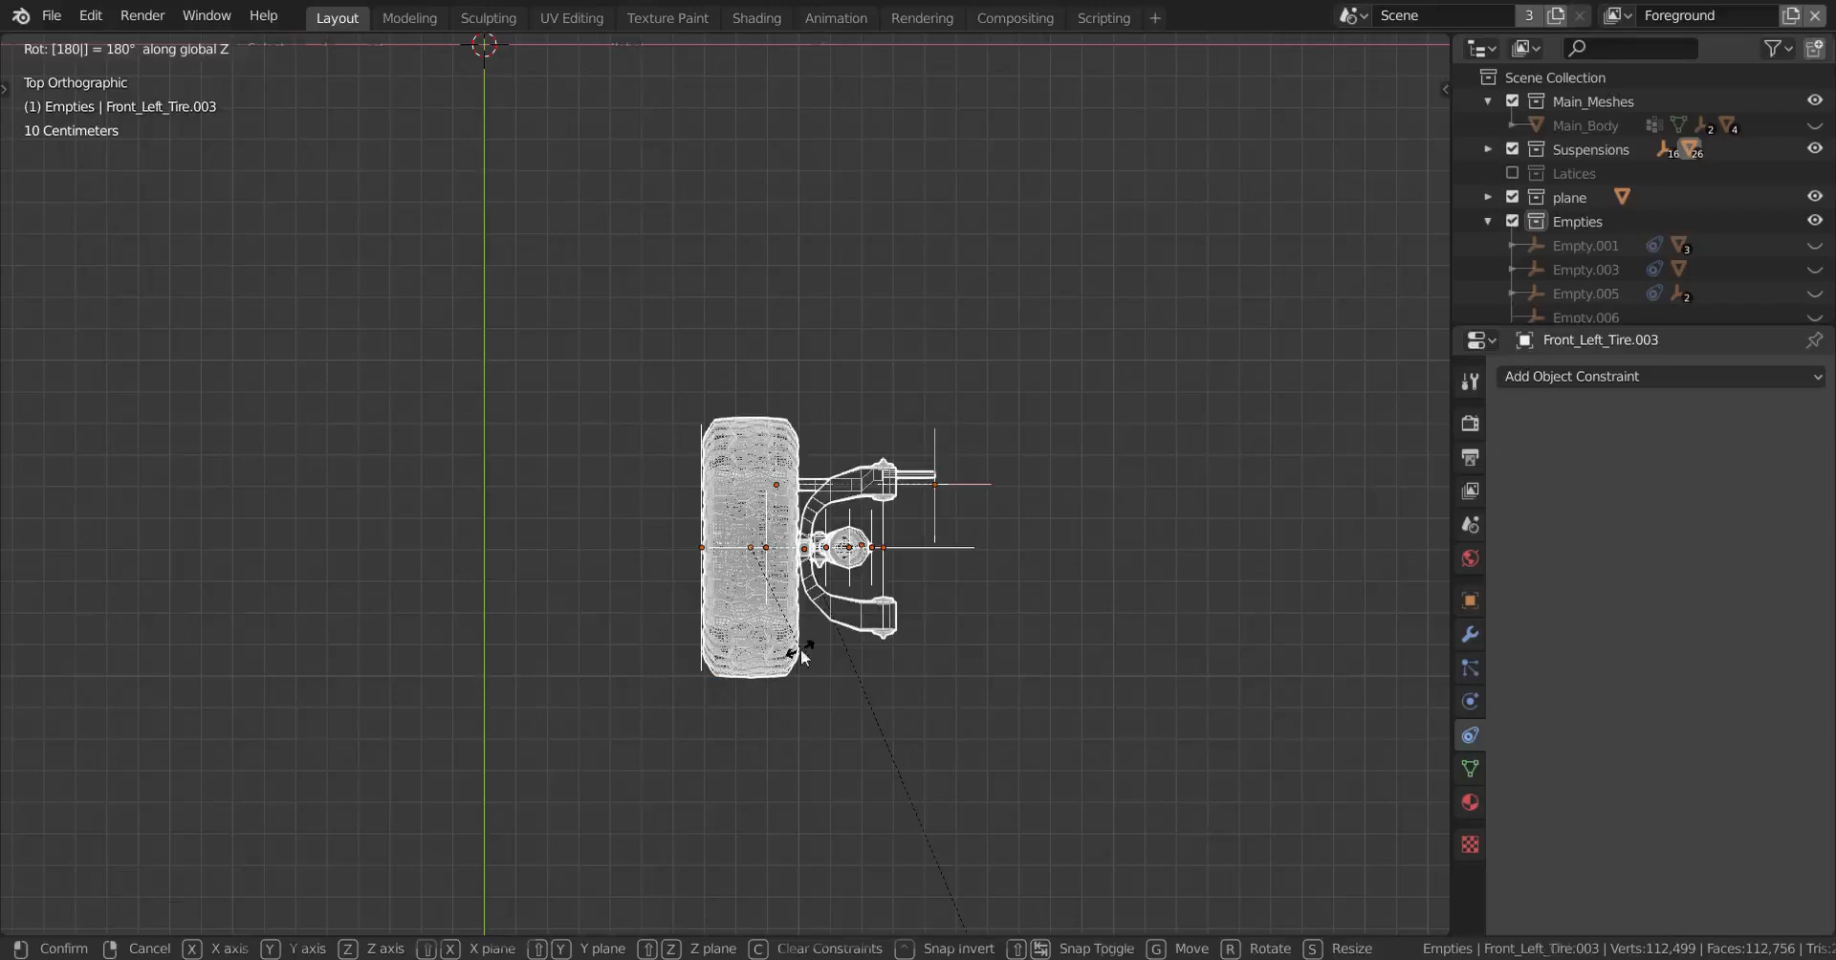
key("Return")
Step: Move the rotated wheel assembly along global X to the opposite side of the vehicle and switch to solid shading
key("g")
key("y")
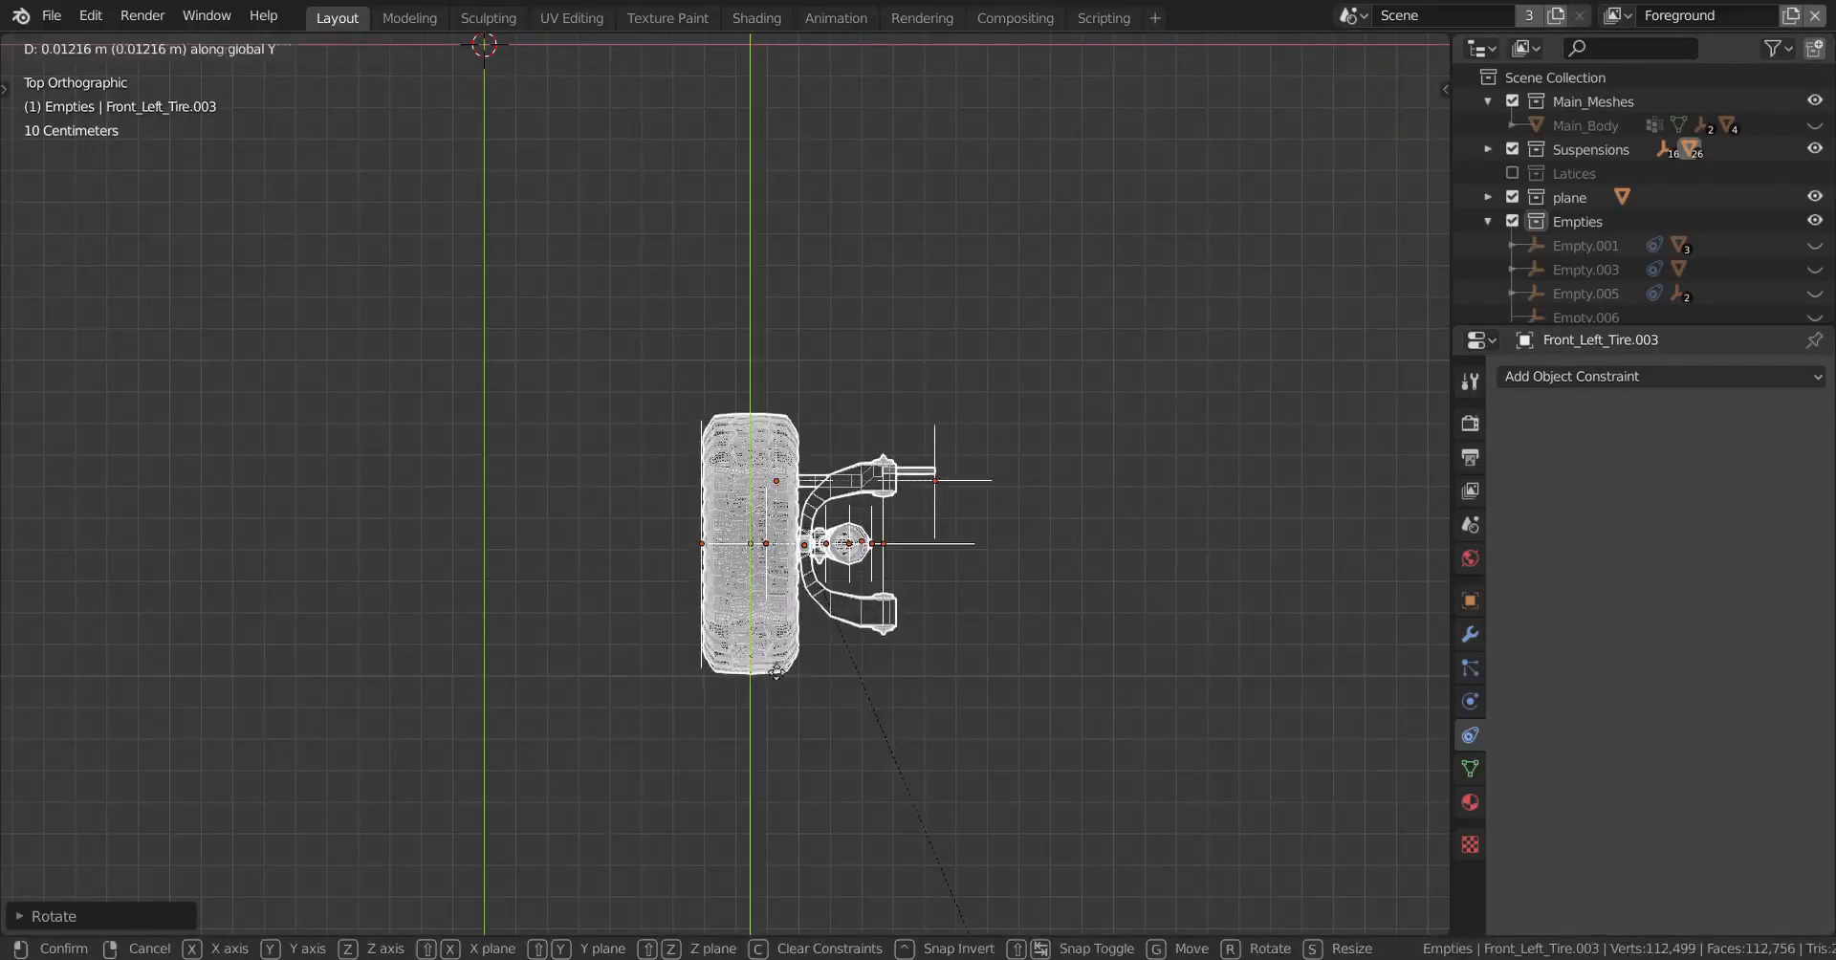
key("x")
left_click(275, 703)
mouse_move(402, 640)
middle_mouse_down()
mouse_move(574, 543)
mouse_move(594, 593)
mouse_move(578, 587)
middle_mouse_up()
key("shift+z")
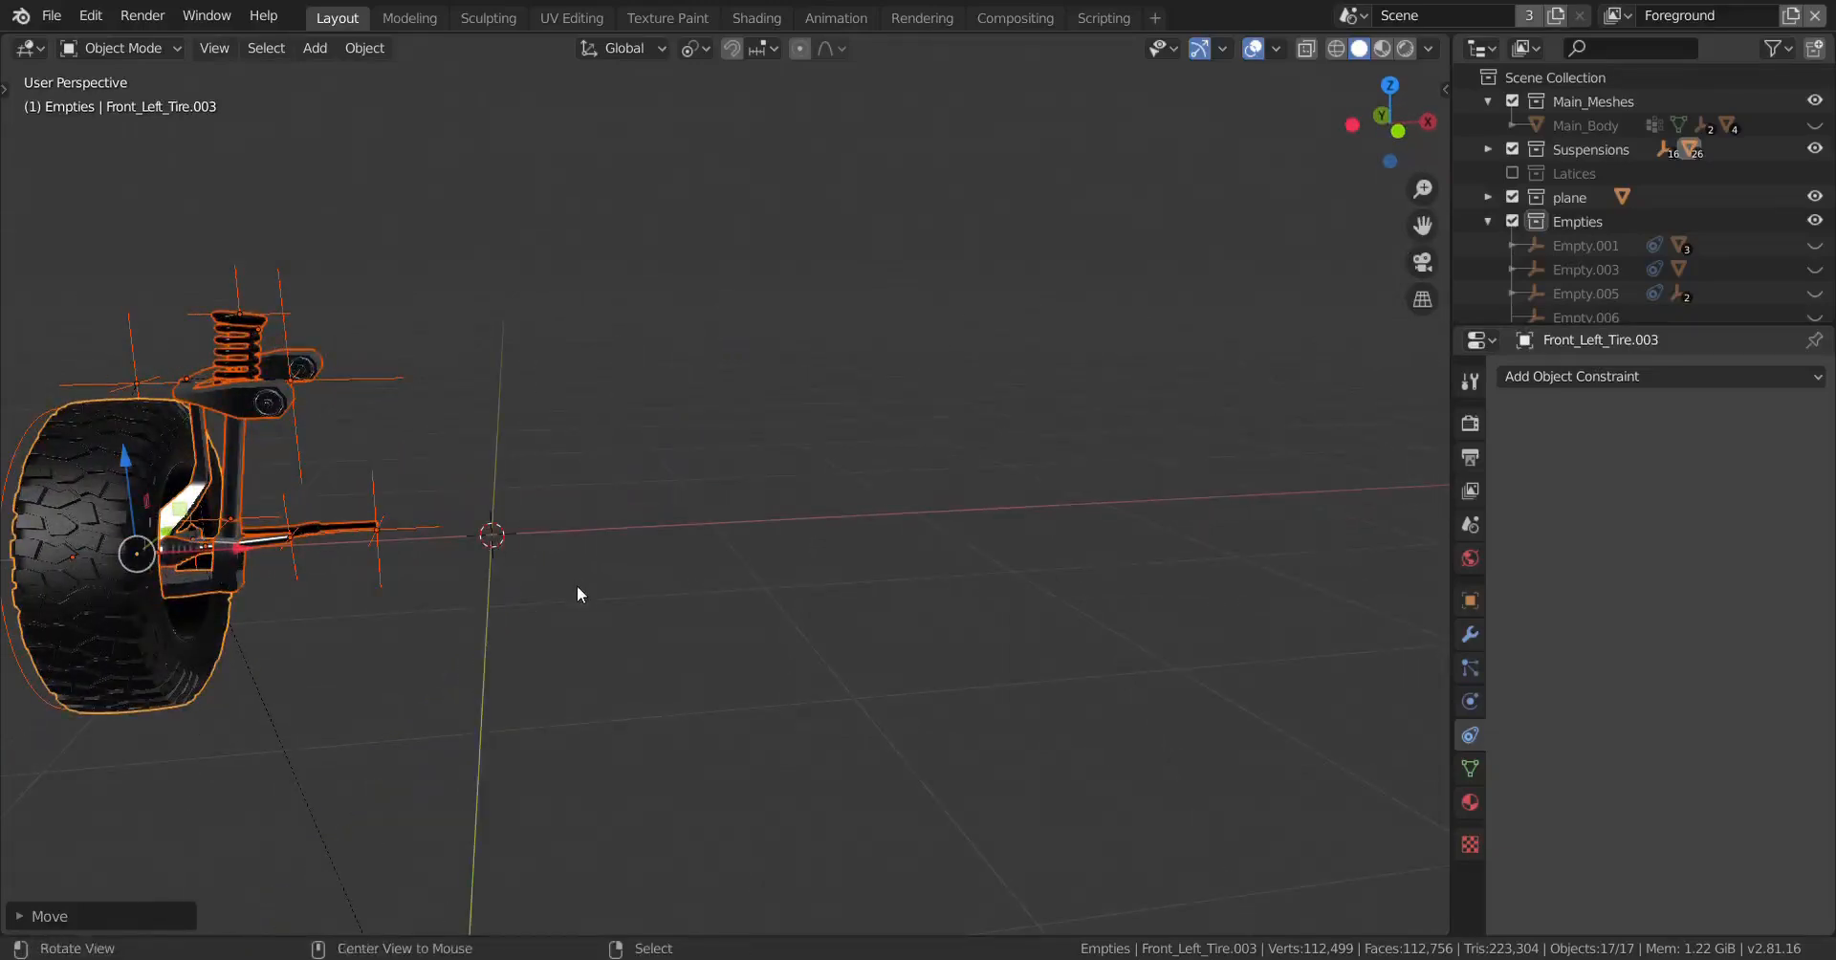
Step: Bring back the hidden objects, then hide Main_Body and the ground plane to expose the chassis
key("KP_Divide")
middle_click_drag(354, 575, 440, 545)
left_click(921, 247)
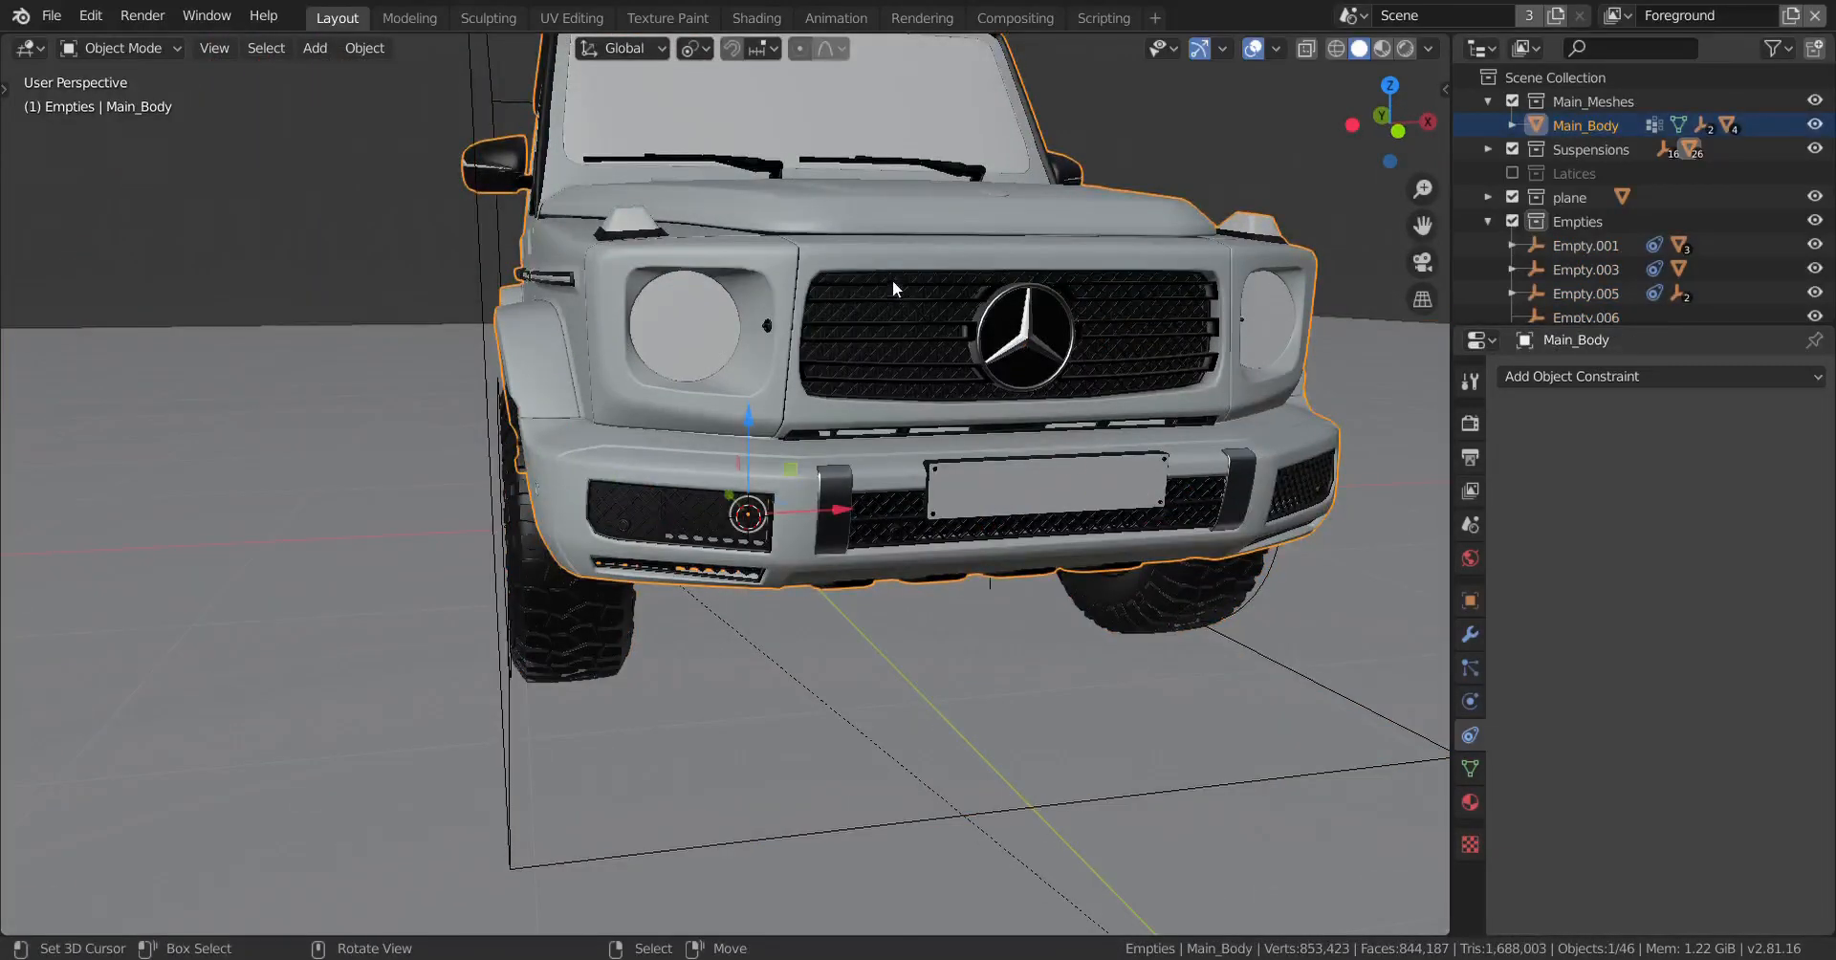
key("h")
middle_click_drag(880, 296, 828, 306)
scroll(828, 305, "down", 4)
right_click(1214, 426)
key("h")
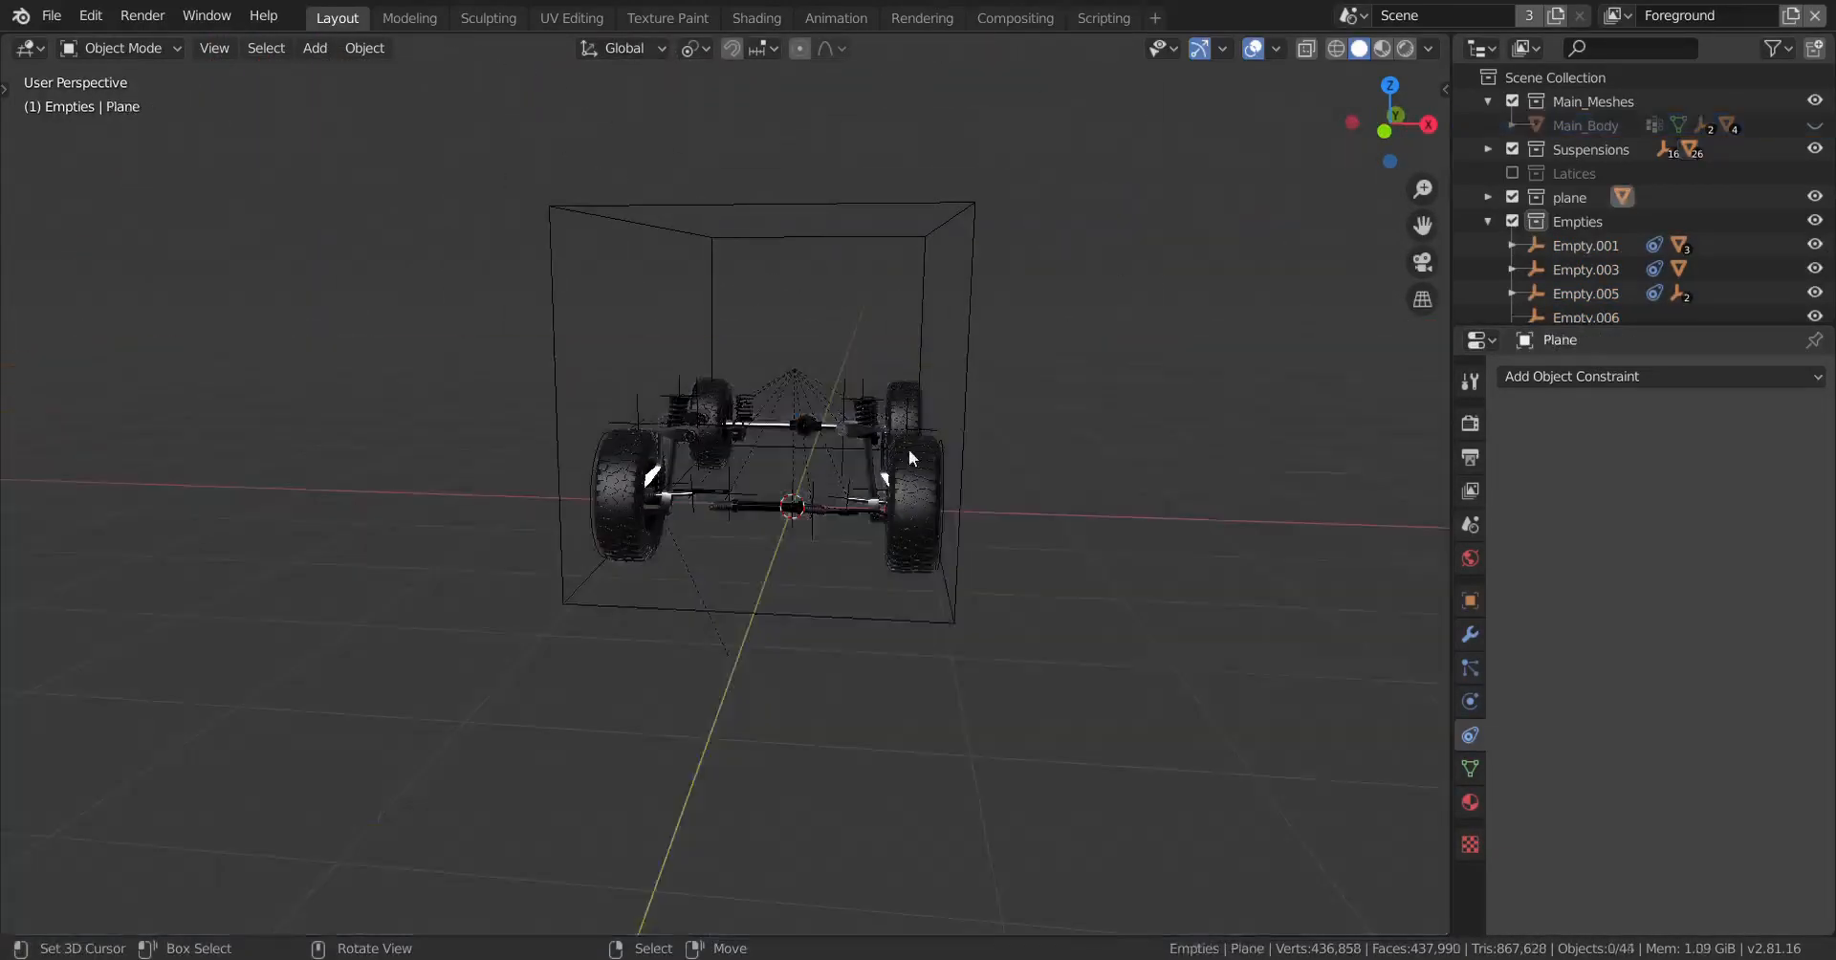
Step: Hide the large box-shaped empty that surrounds the chassis
scroll(911, 459, "up", 4)
right_click(1291, 186)
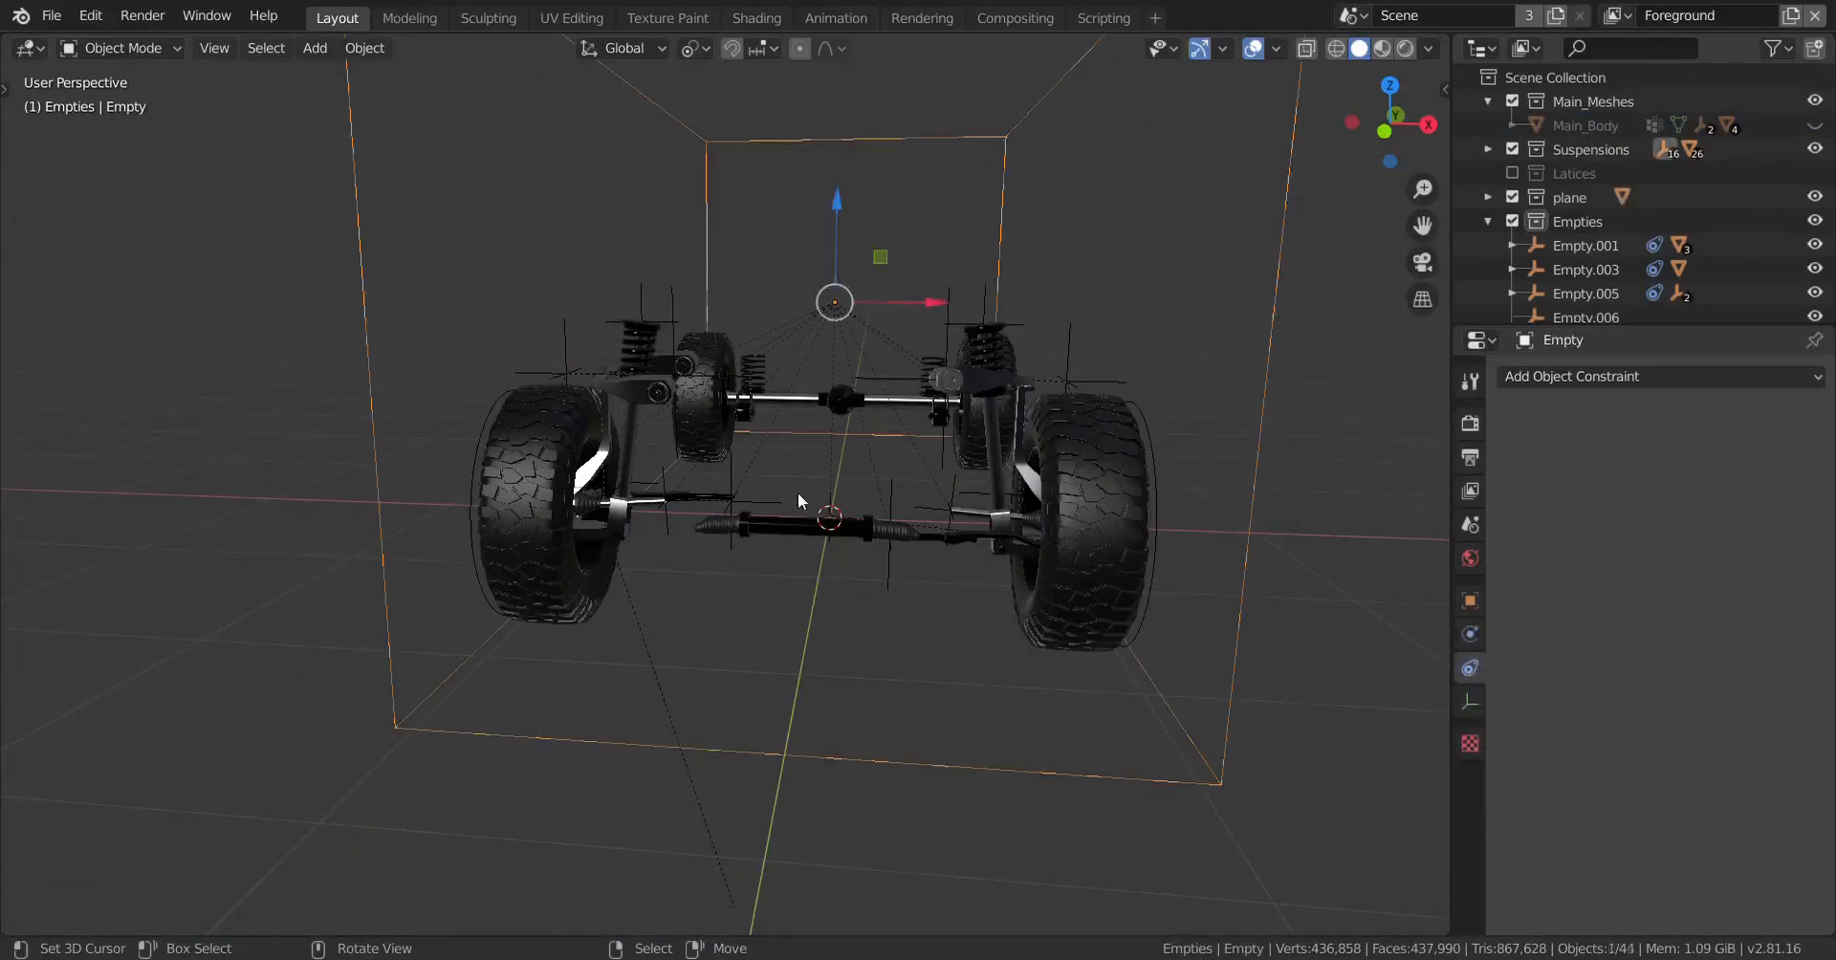
scroll(798, 491, "up", 5)
mouse_move(744, 526)
middle_mouse_down()
mouse_move(772, 565)
mouse_move(757, 584)
mouse_move(837, 561)
middle_mouse_up()
scroll(748, 560, "down", 2)
Step: Select every object of the rotated front wheel assembly in wireframe top view
key("KP_7")
key("z")
left_click(442, 528)
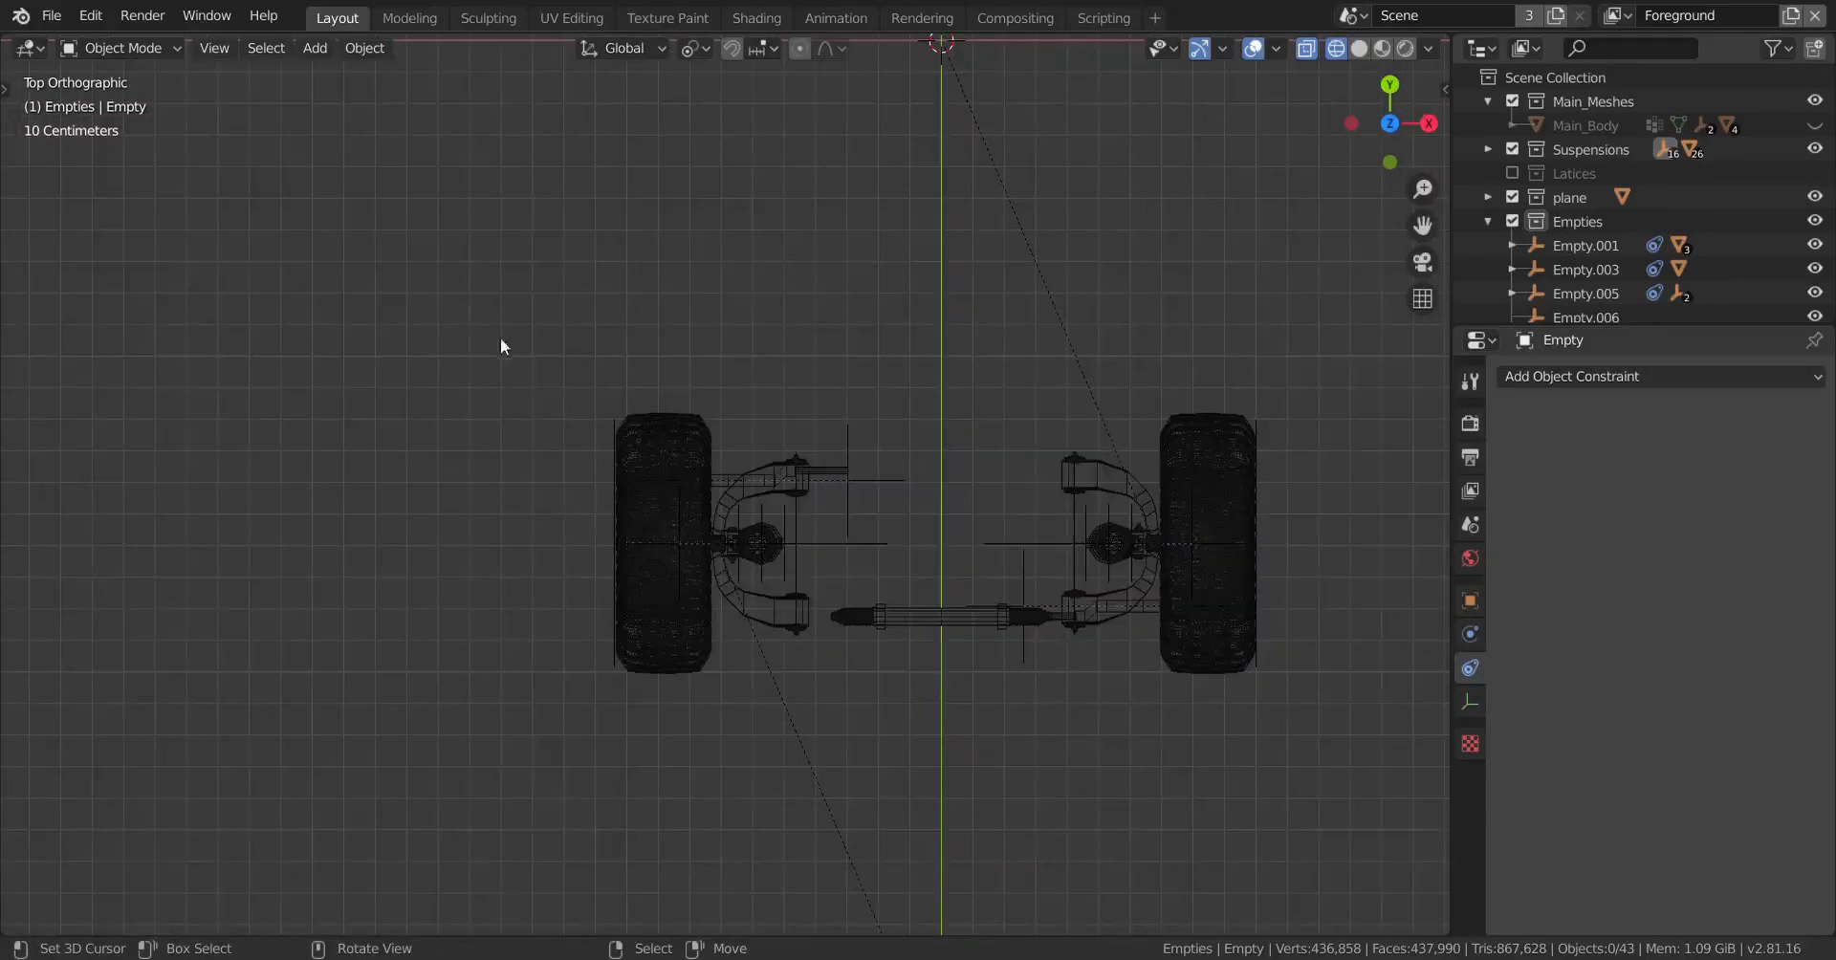
mouse_move(496, 334)
left_mouse_down()
mouse_move(754, 673)
mouse_move(804, 686)
left_mouse_up()
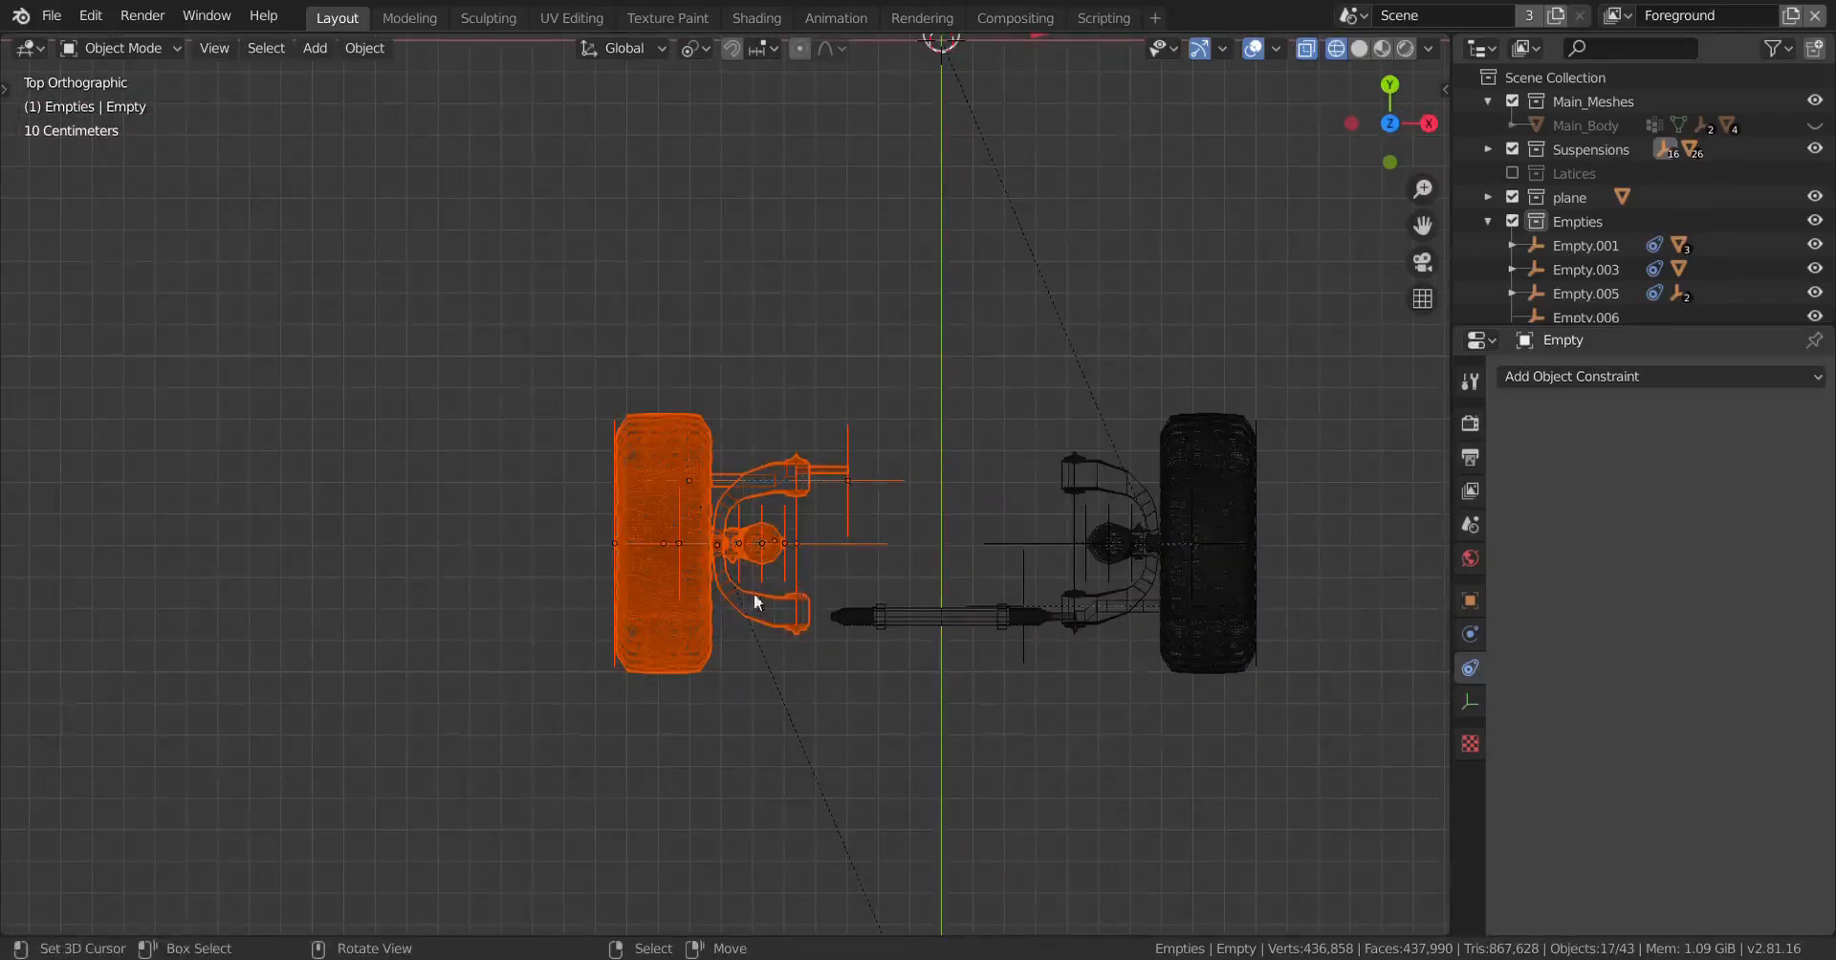
Step: Examine how the rotated wheel assembly lines up with the central steering rack in perspective and top views
middle_click_drag(754, 593, 813, 535)
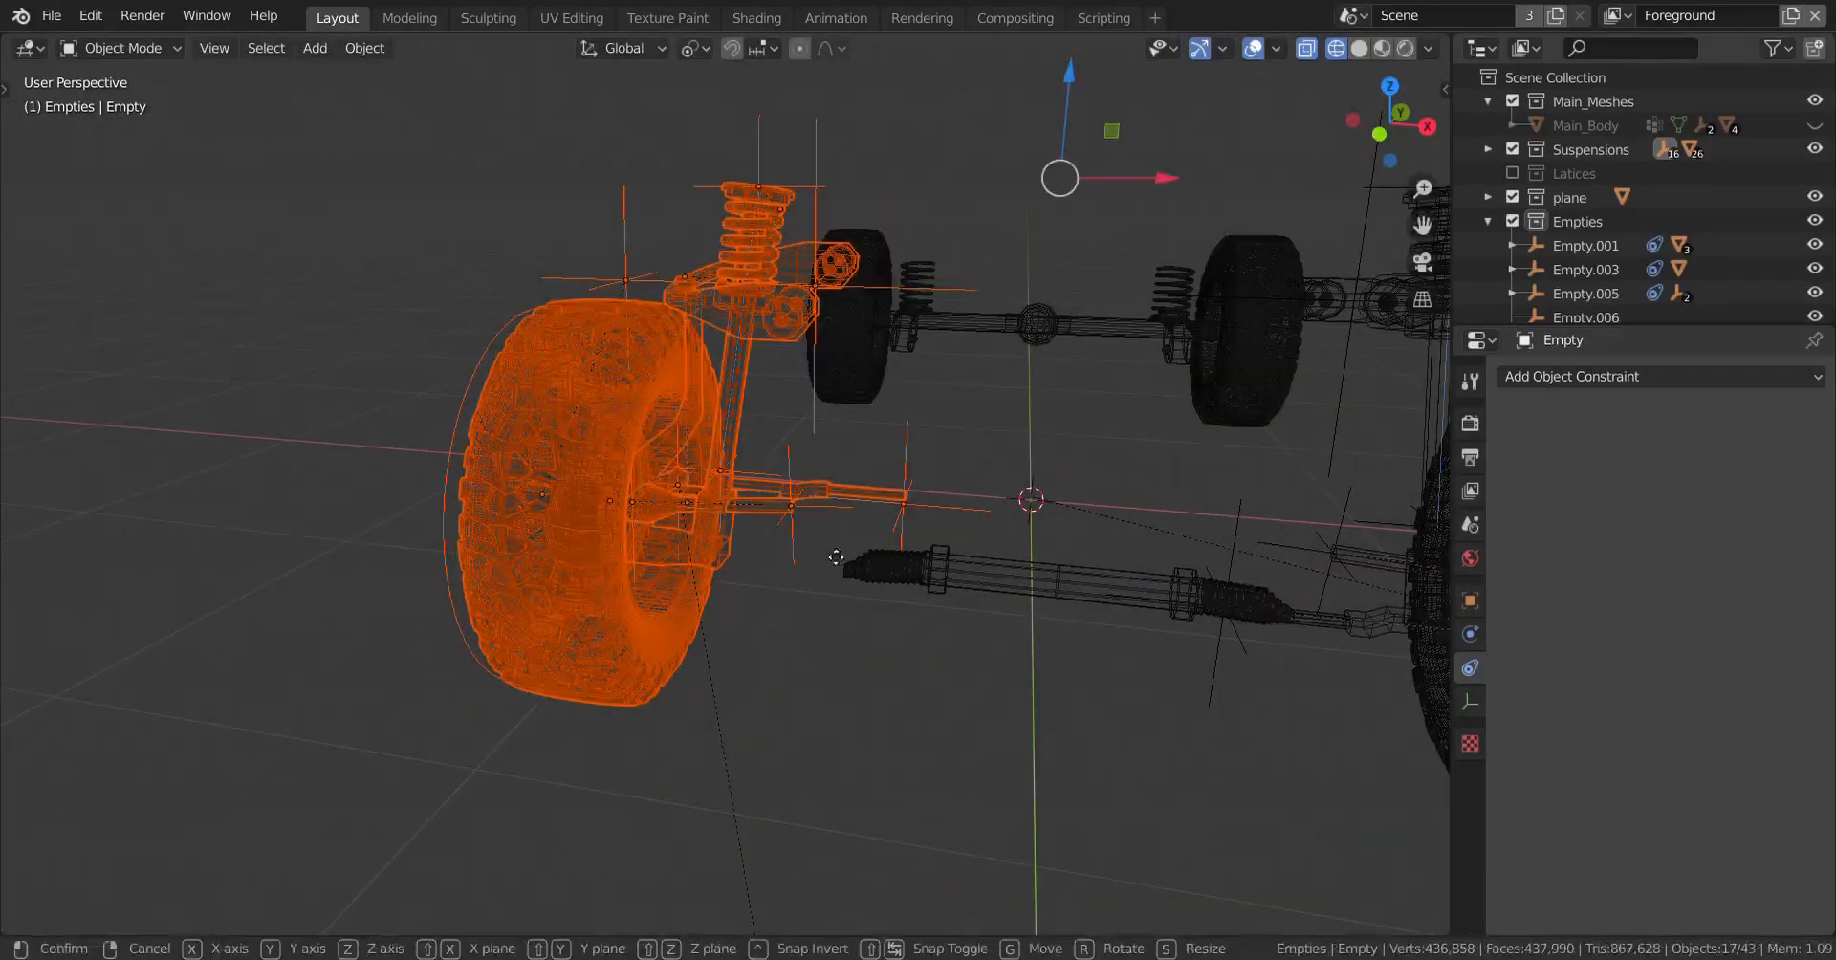
right_click(760, 583)
key("KP_7")
scroll(895, 690, "up", 3)
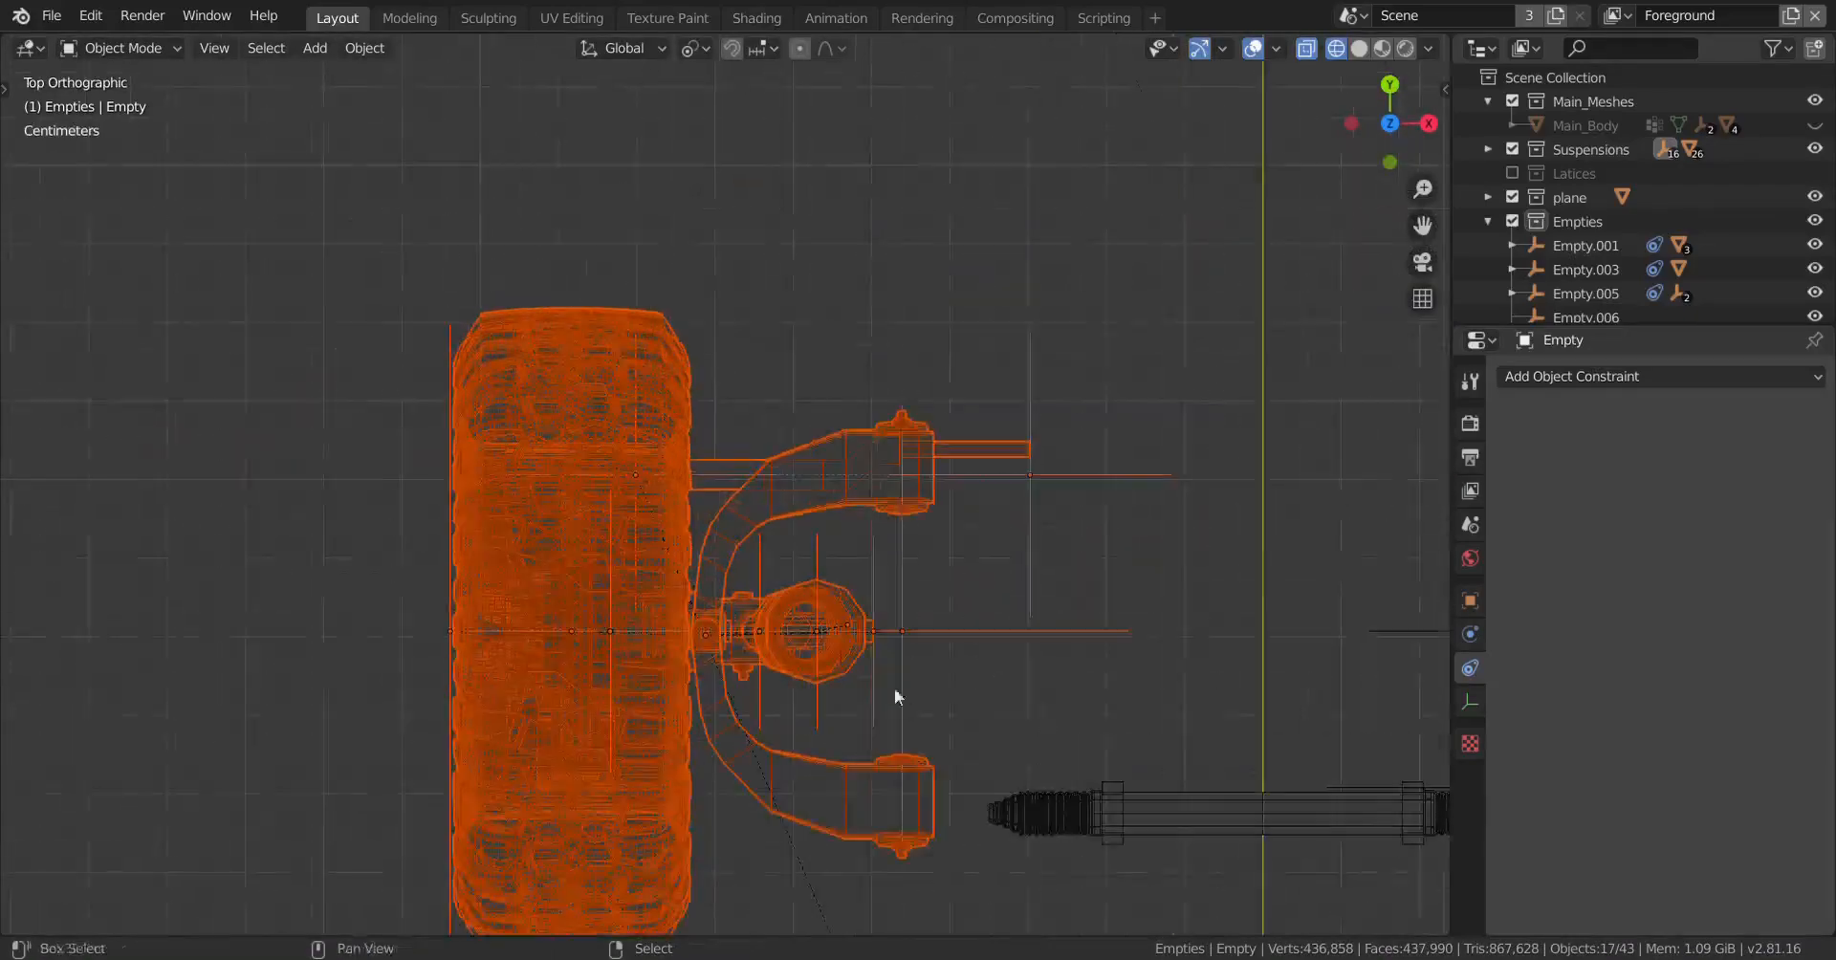
middle_click_drag(896, 690, 802, 588, "shift")
scroll(806, 565, "down", 2)
mouse_move(946, 531)
middle_mouse_down("shift")
mouse_move(897, 511)
mouse_move(825, 594)
mouse_move(825, 473)
mouse_move(786, 539)
mouse_move(872, 580)
mouse_move(783, 564)
mouse_move(860, 600)
mouse_move(963, 606)
mouse_move(848, 590)
mouse_move(863, 643)
mouse_move(870, 558)
mouse_move(897, 599)
middle_mouse_up("shift")
scroll(825, 564, "down", 2)
scroll(834, 635, "up", 2)
Step: Reveal all hidden objects and remove the body, ground plane and box empty from the selection, keeping the wheel assembly selected
key("shift+z")
key("alt+h")
scroll(859, 629, "down", 5)
key("z")
left_click(571, 607)
middle_click_drag(727, 617, 829, 623)
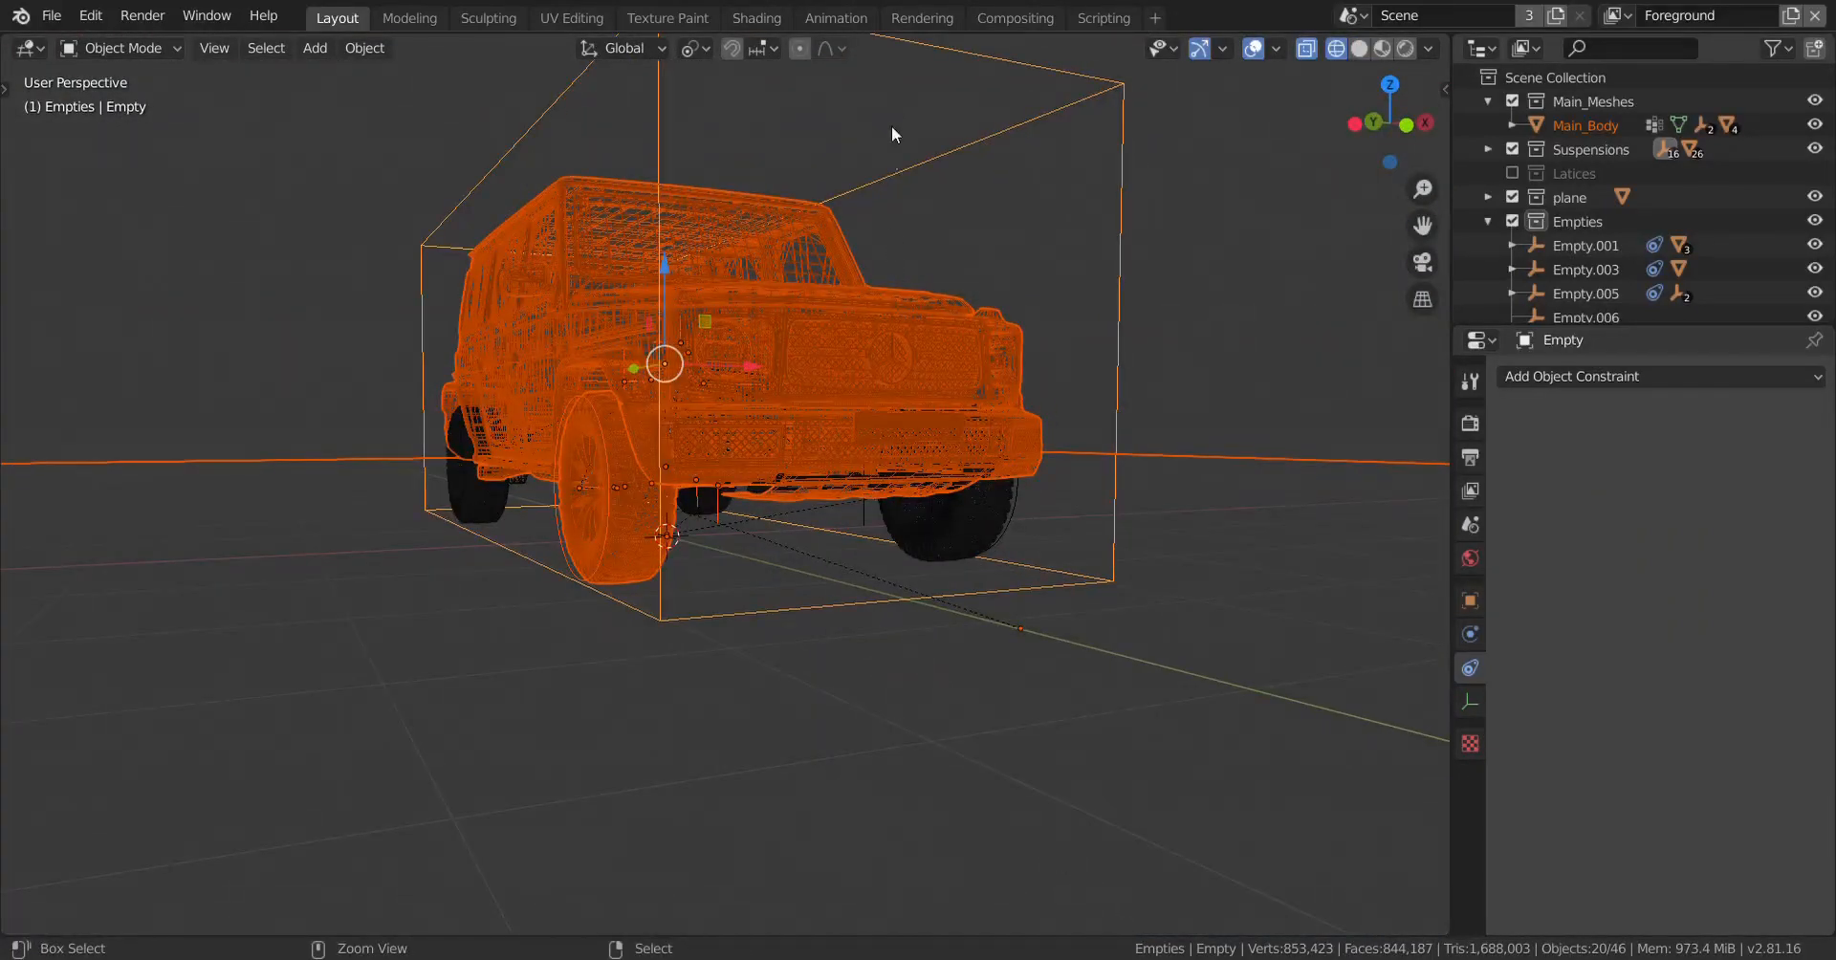
left_click_drag(892, 127, 1248, 860, "ctrl")
Step: Move the selected wheel assembly about 0.04 m along global X so its inner shaft reaches the central rubber boot
key("KP_Decimal")
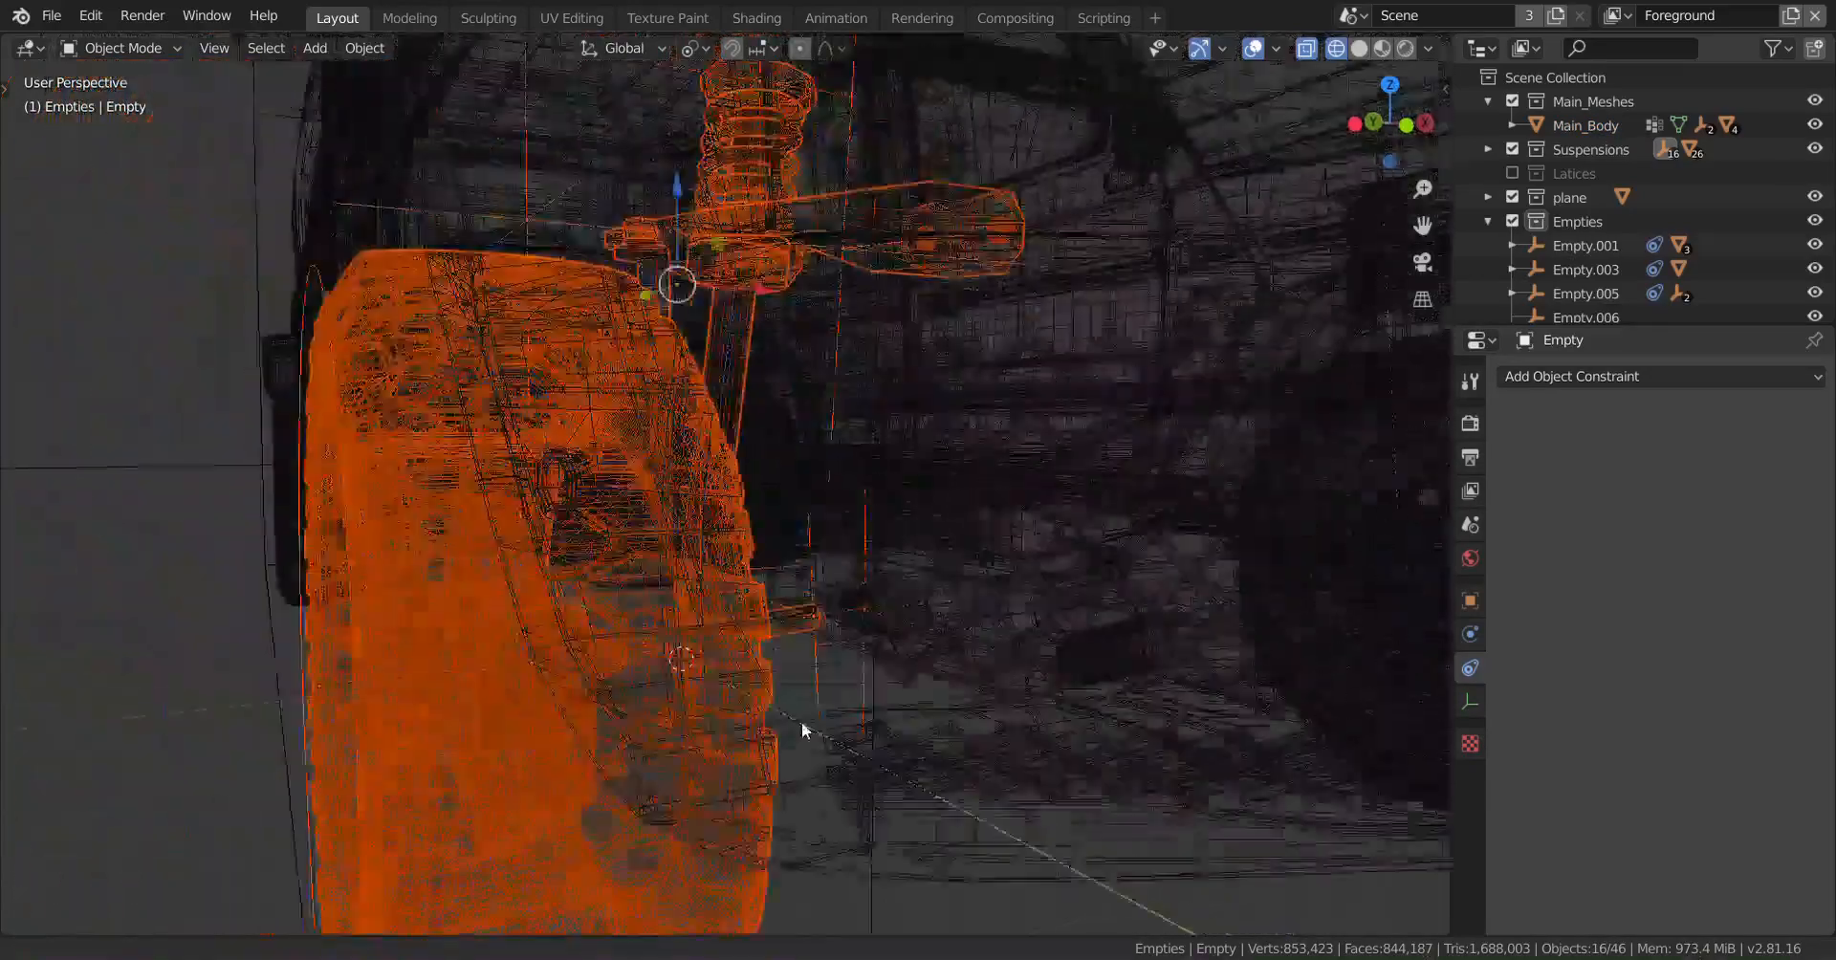
key("shift+z")
scroll(858, 634, "up", 8)
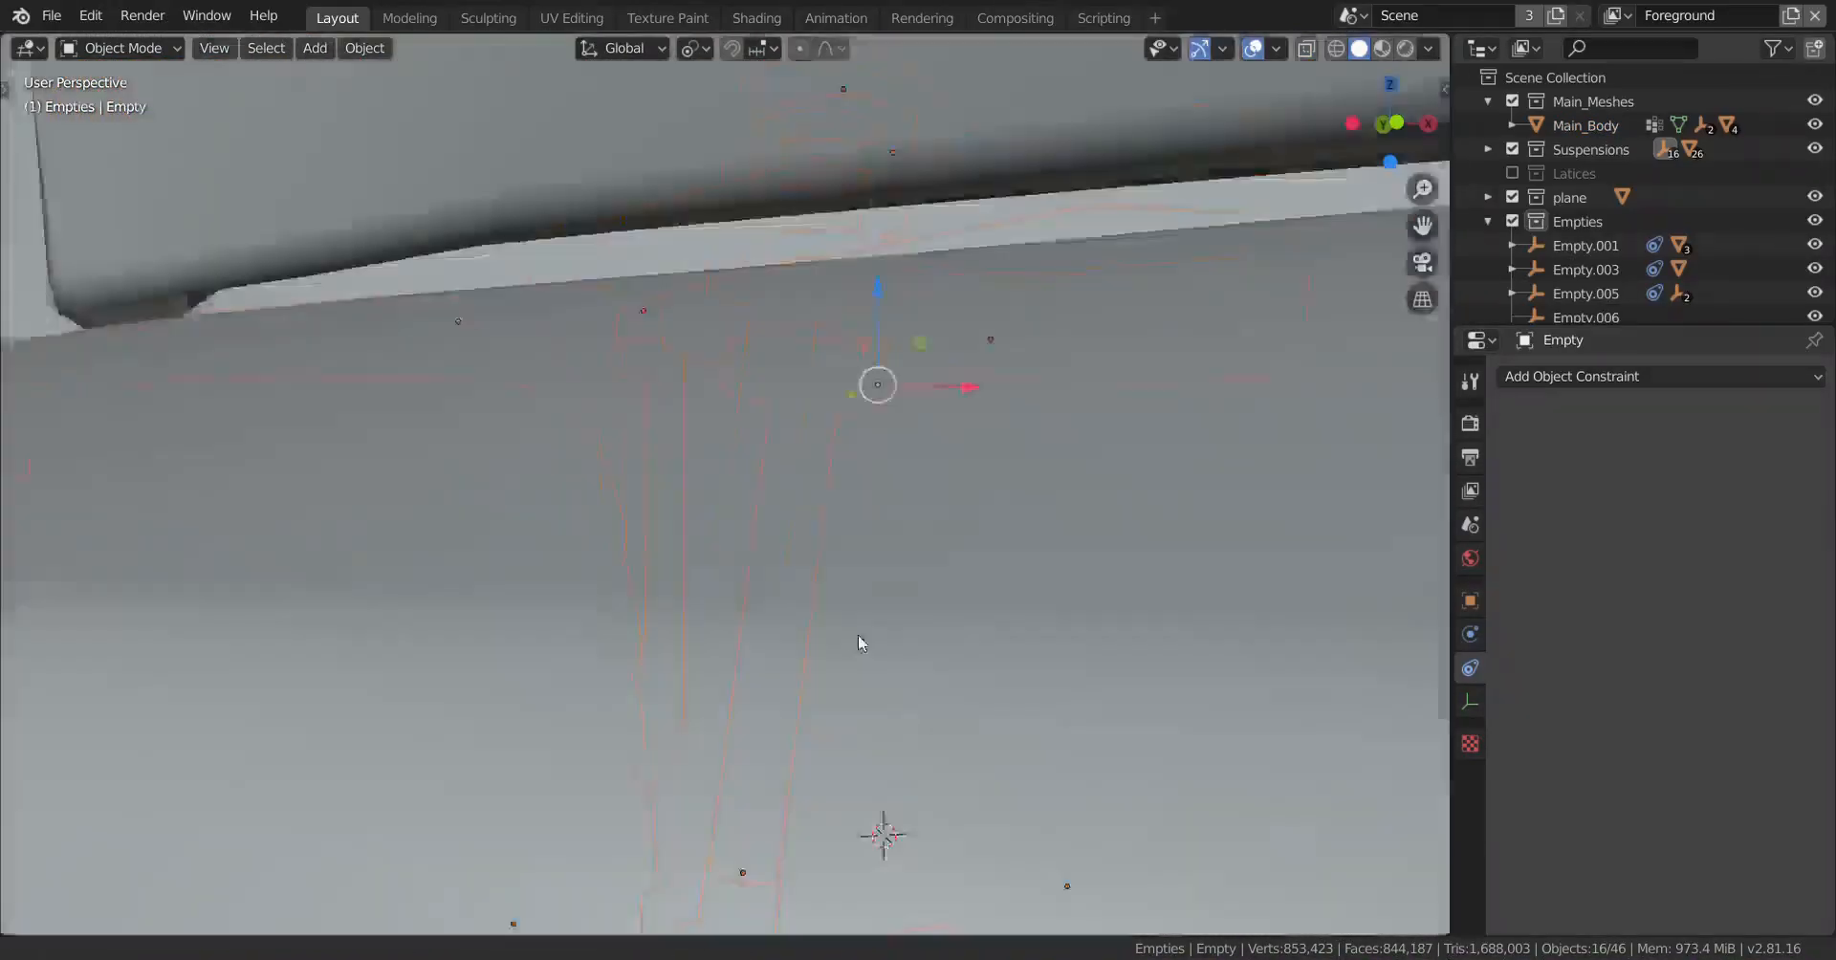
scroll(788, 658, "up", 6)
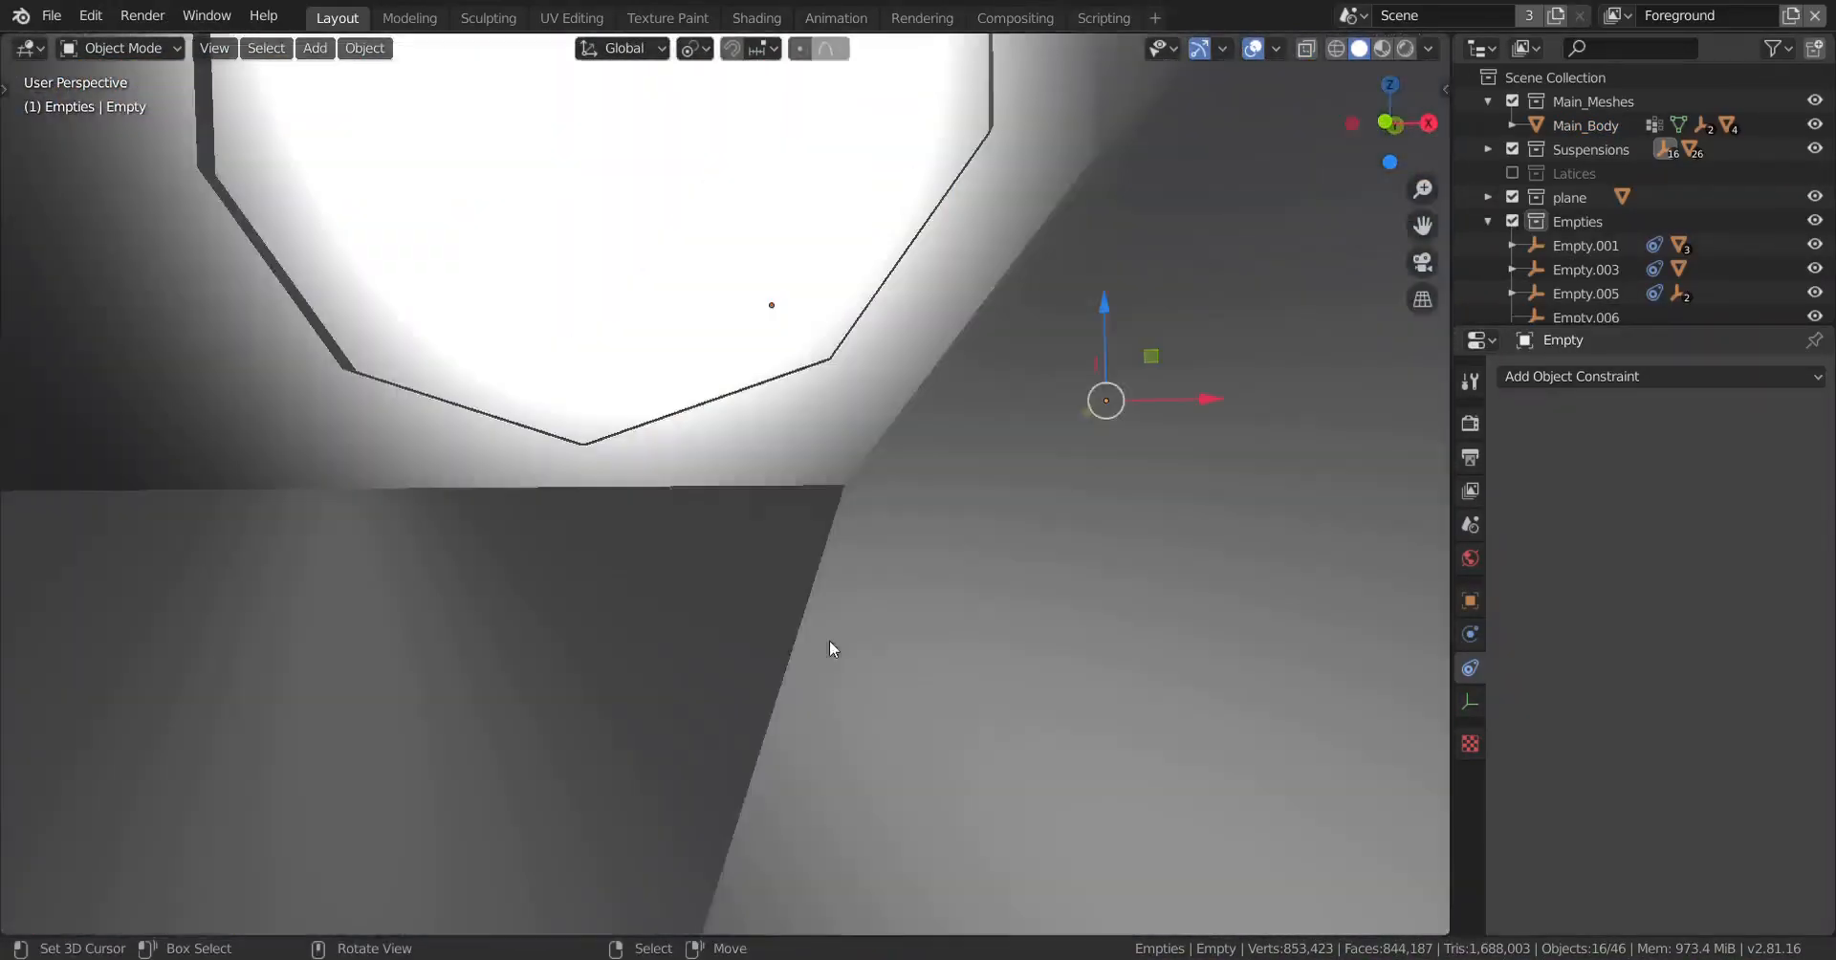
middle_click_drag(795, 689, 799, 435, "shift")
middle_click_drag(694, 618, 855, 713)
key("g")
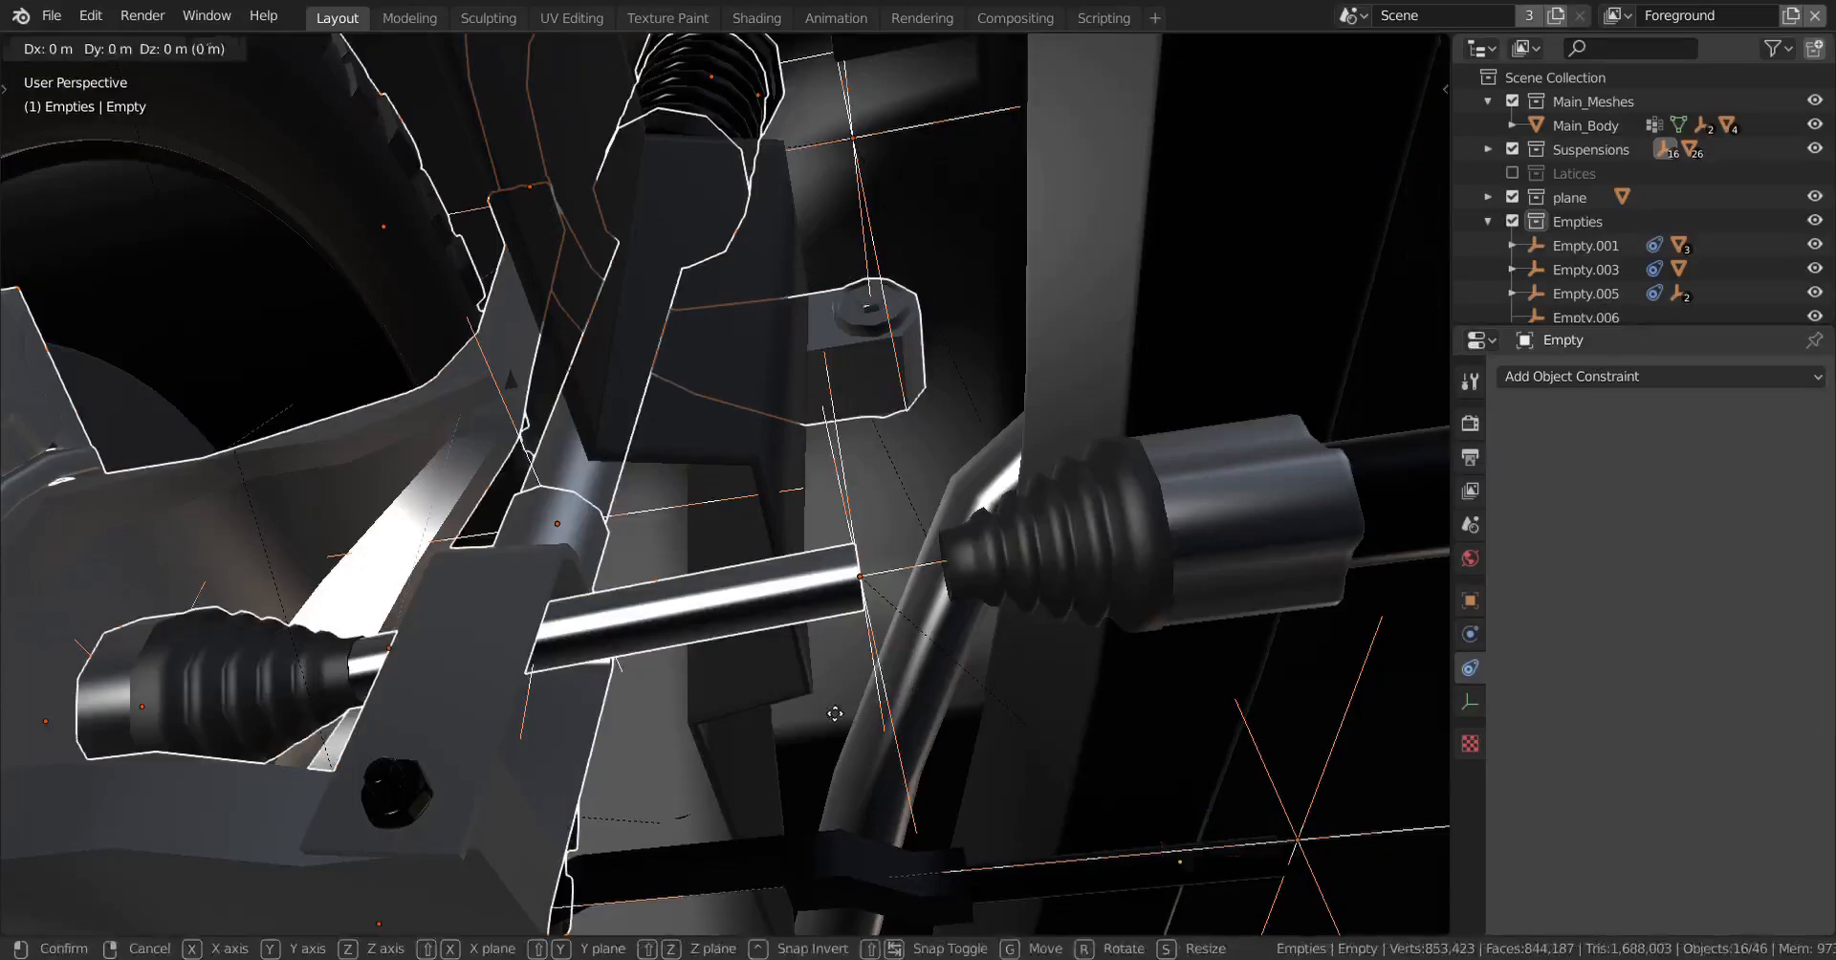
key("x")
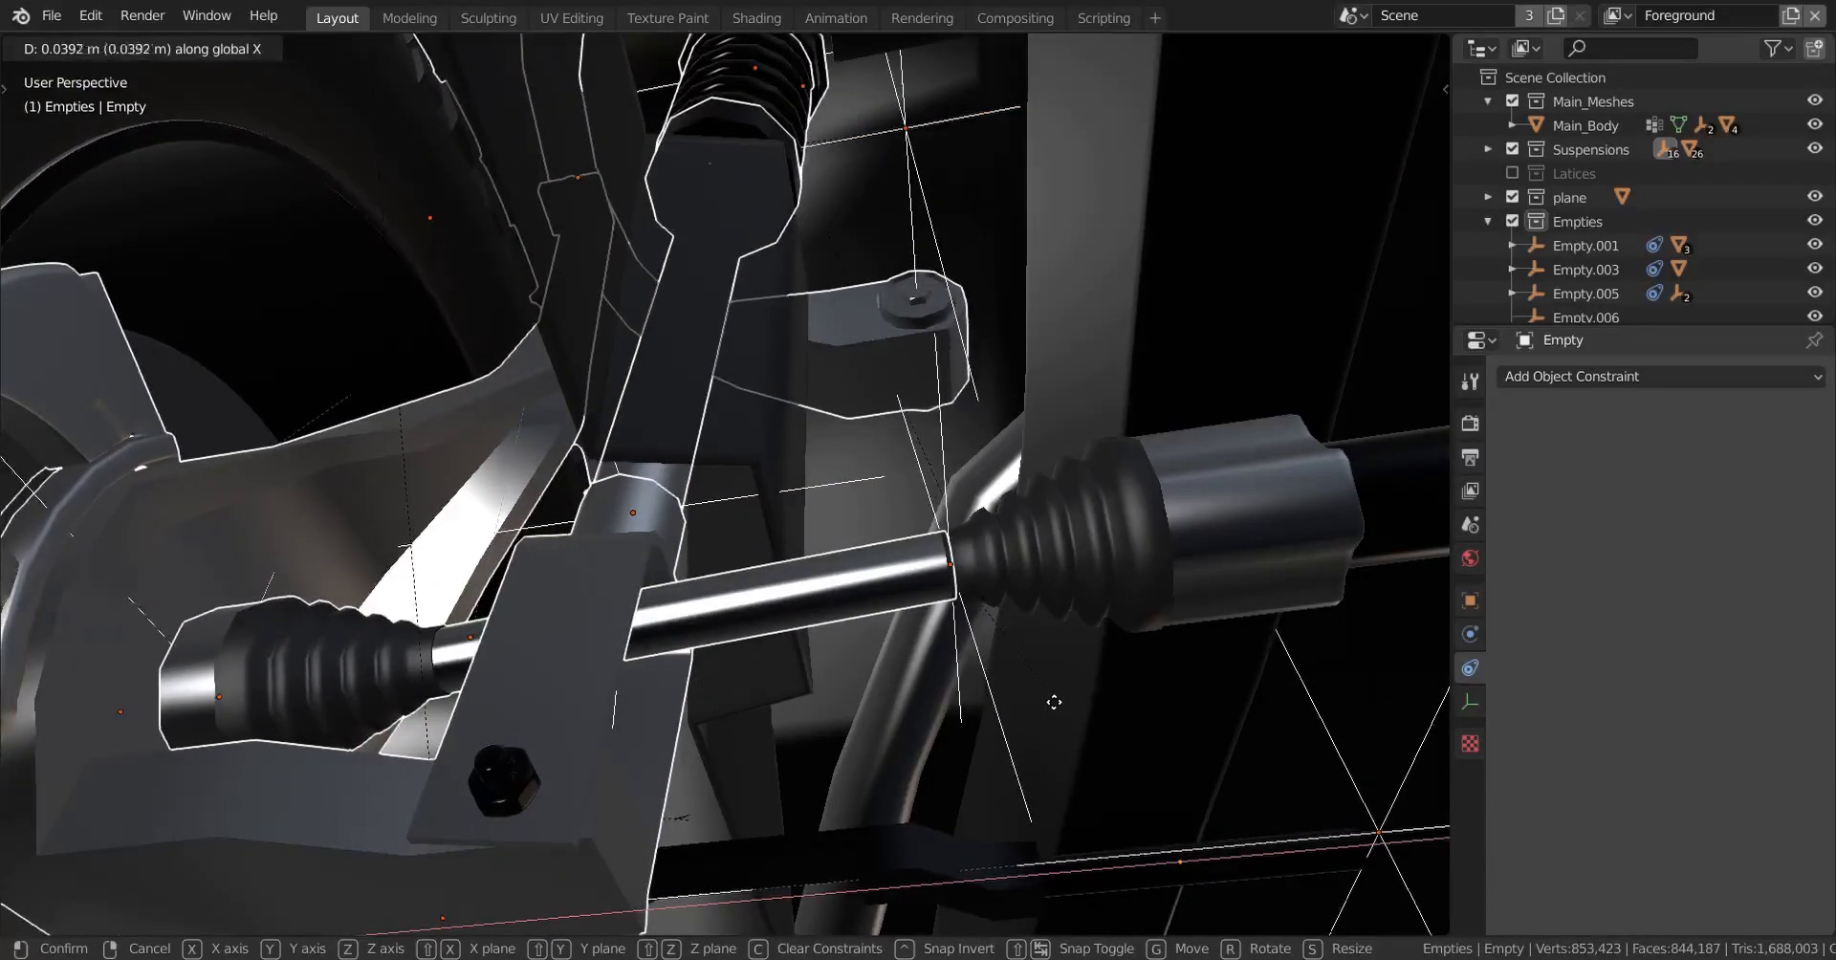
left_click(1052, 687)
middle_click_drag(1052, 688, 1080, 724)
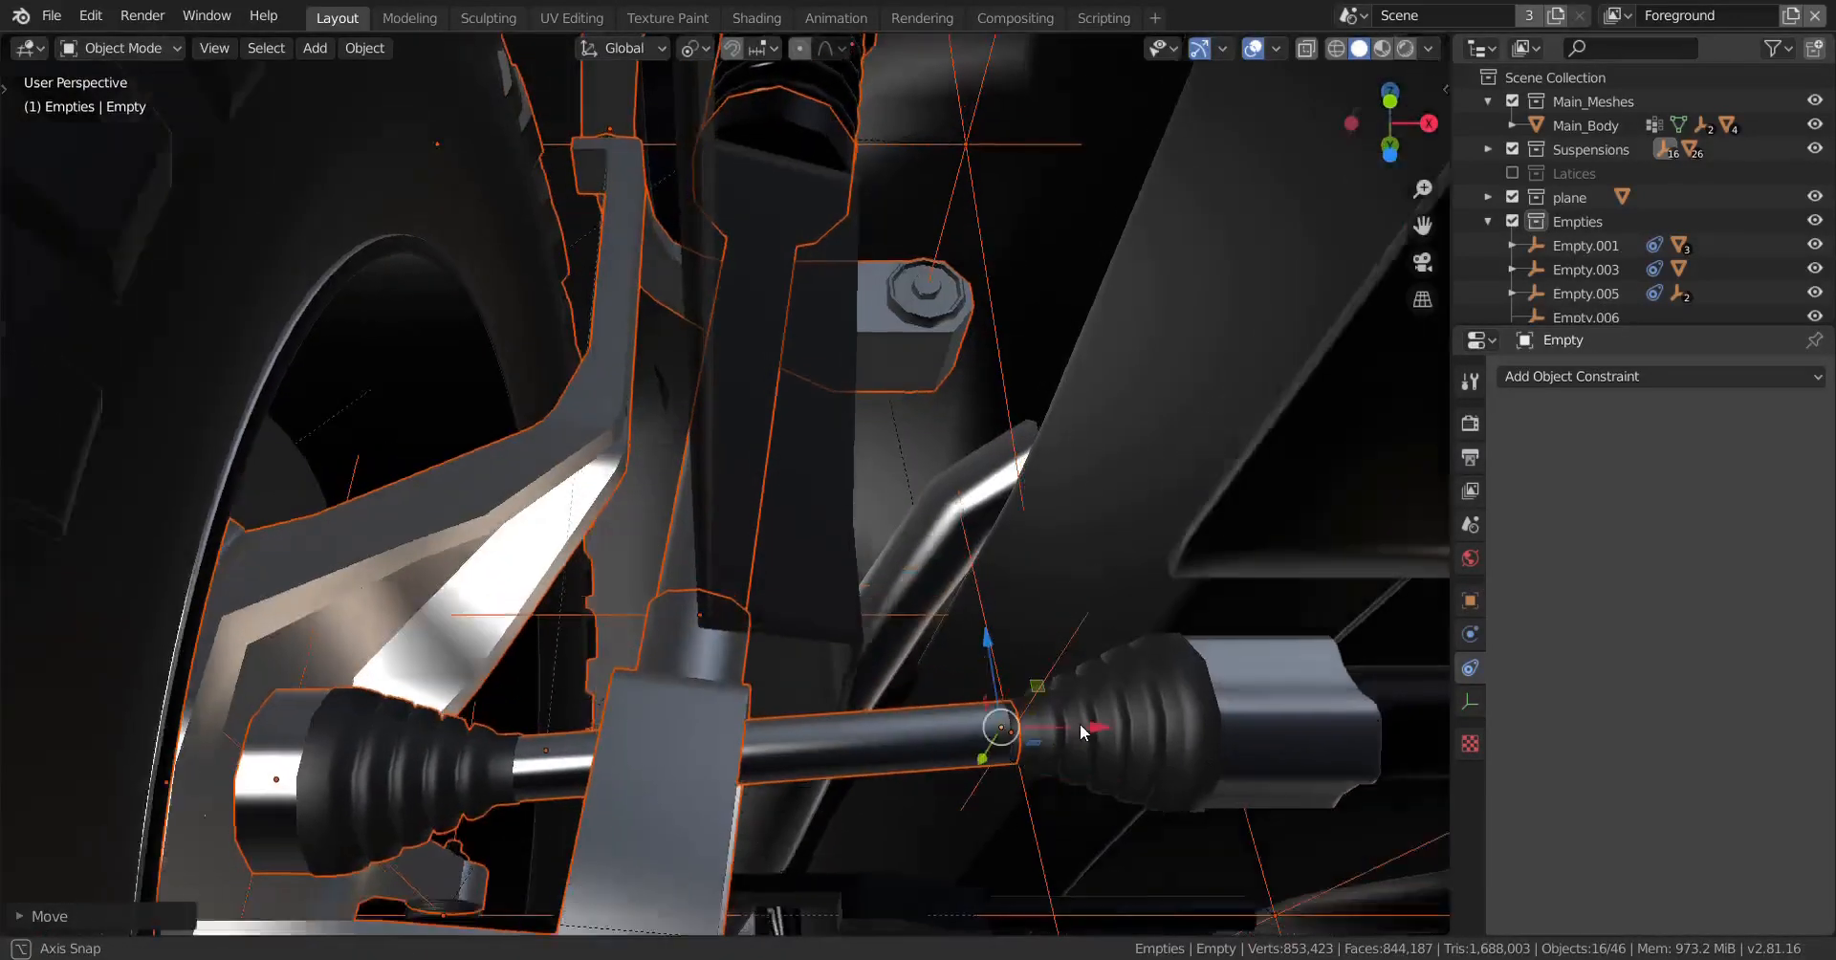
Step: Select the opposite side's drive shaft, Front_Wheel_Drive_Shaft.002, and examine how its end meets the boot
mouse_move(1265, 704)
middle_mouse_down("shift")
mouse_move(892, 589)
mouse_move(462, 598)
mouse_move(769, 620)
mouse_move(670, 664)
mouse_move(806, 667)
middle_mouse_up("shift")
scroll(738, 631, "up", 3)
key("z")
left_click(657, 637)
key("shift+z")
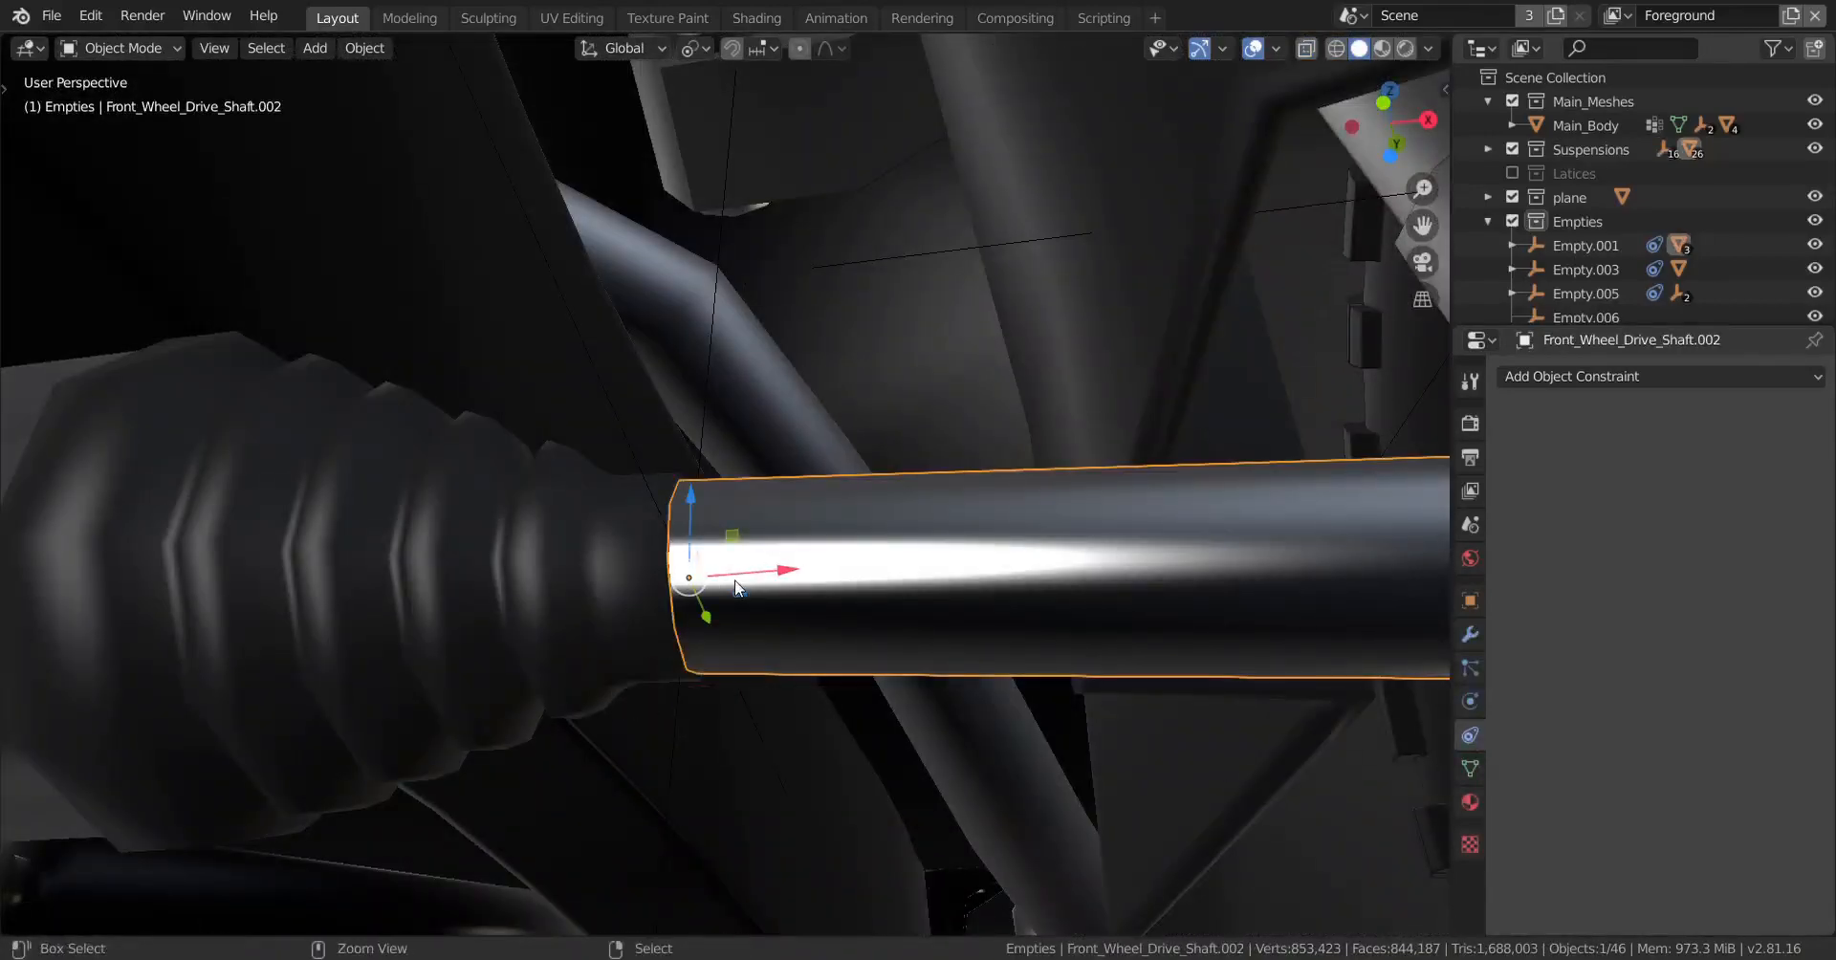
Step: Move the duplicated wheel assembly about 0.005 m along negative global X to pull its shaft back from the boot
scroll(711, 572, "down", 1)
middle_click_drag(481, 544, 754, 577, "shift")
scroll(1121, 507, "up", 1)
middle_click_drag(932, 562, 978, 579, "shift")
scroll(973, 571, "up", 1)
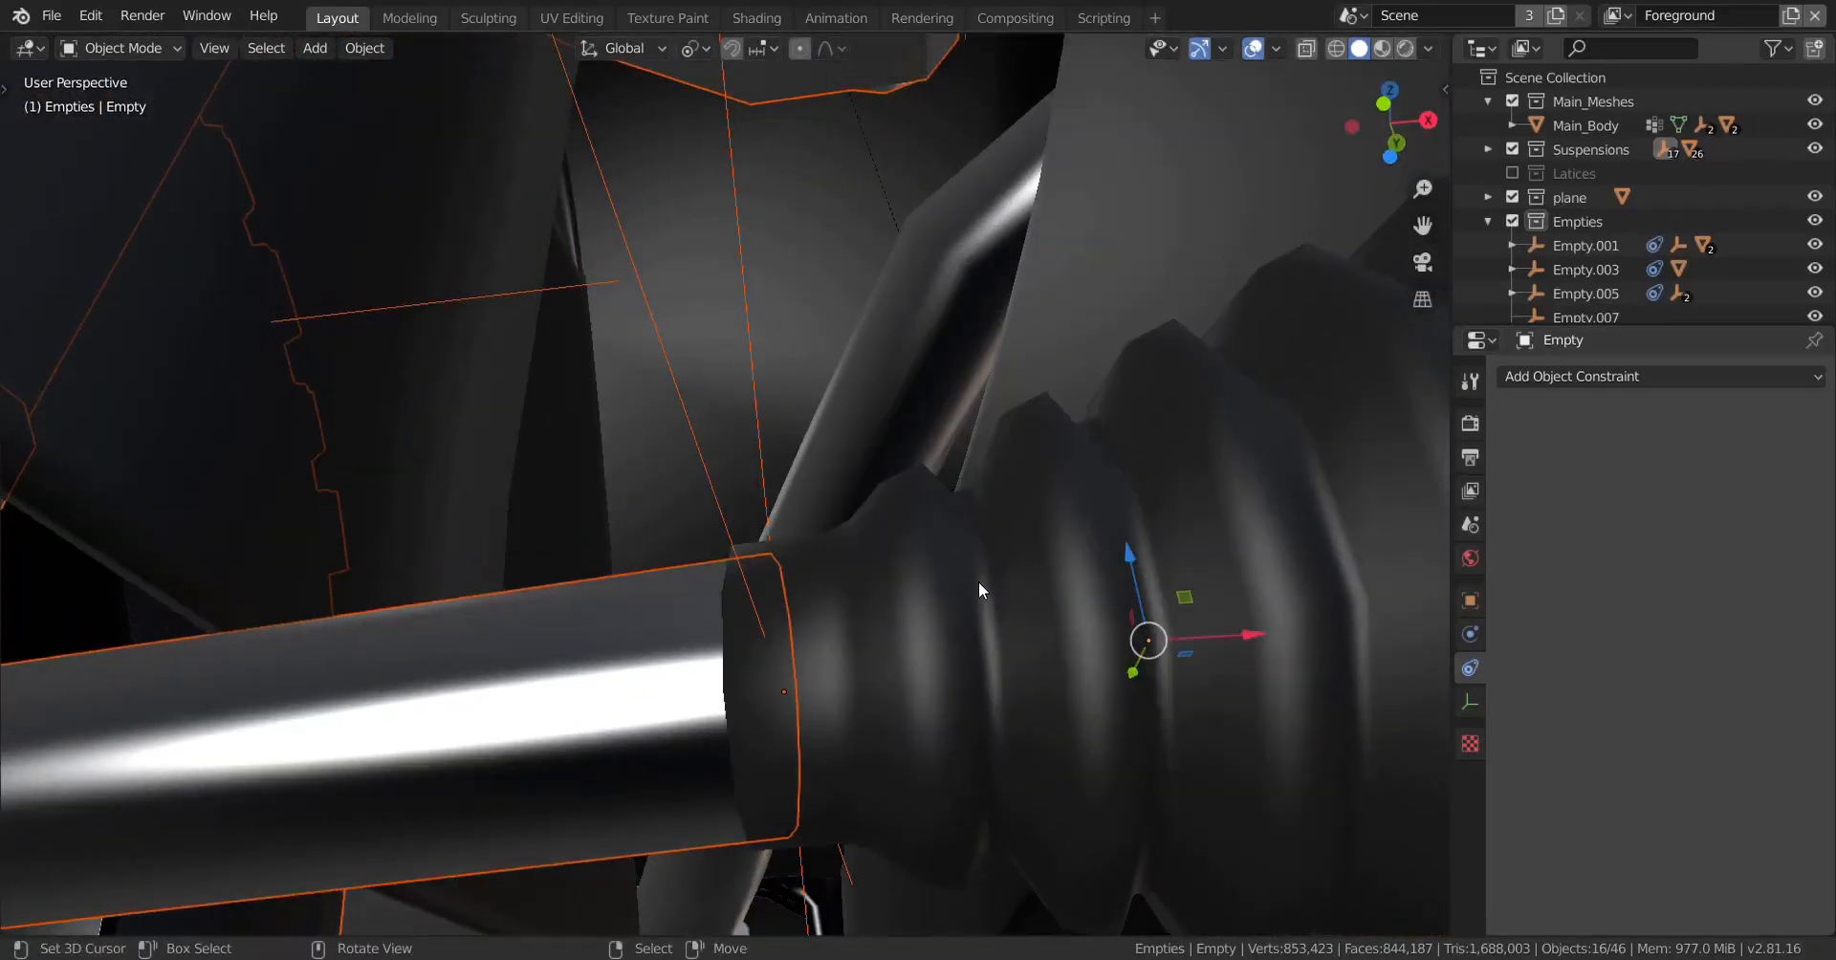
key("g")
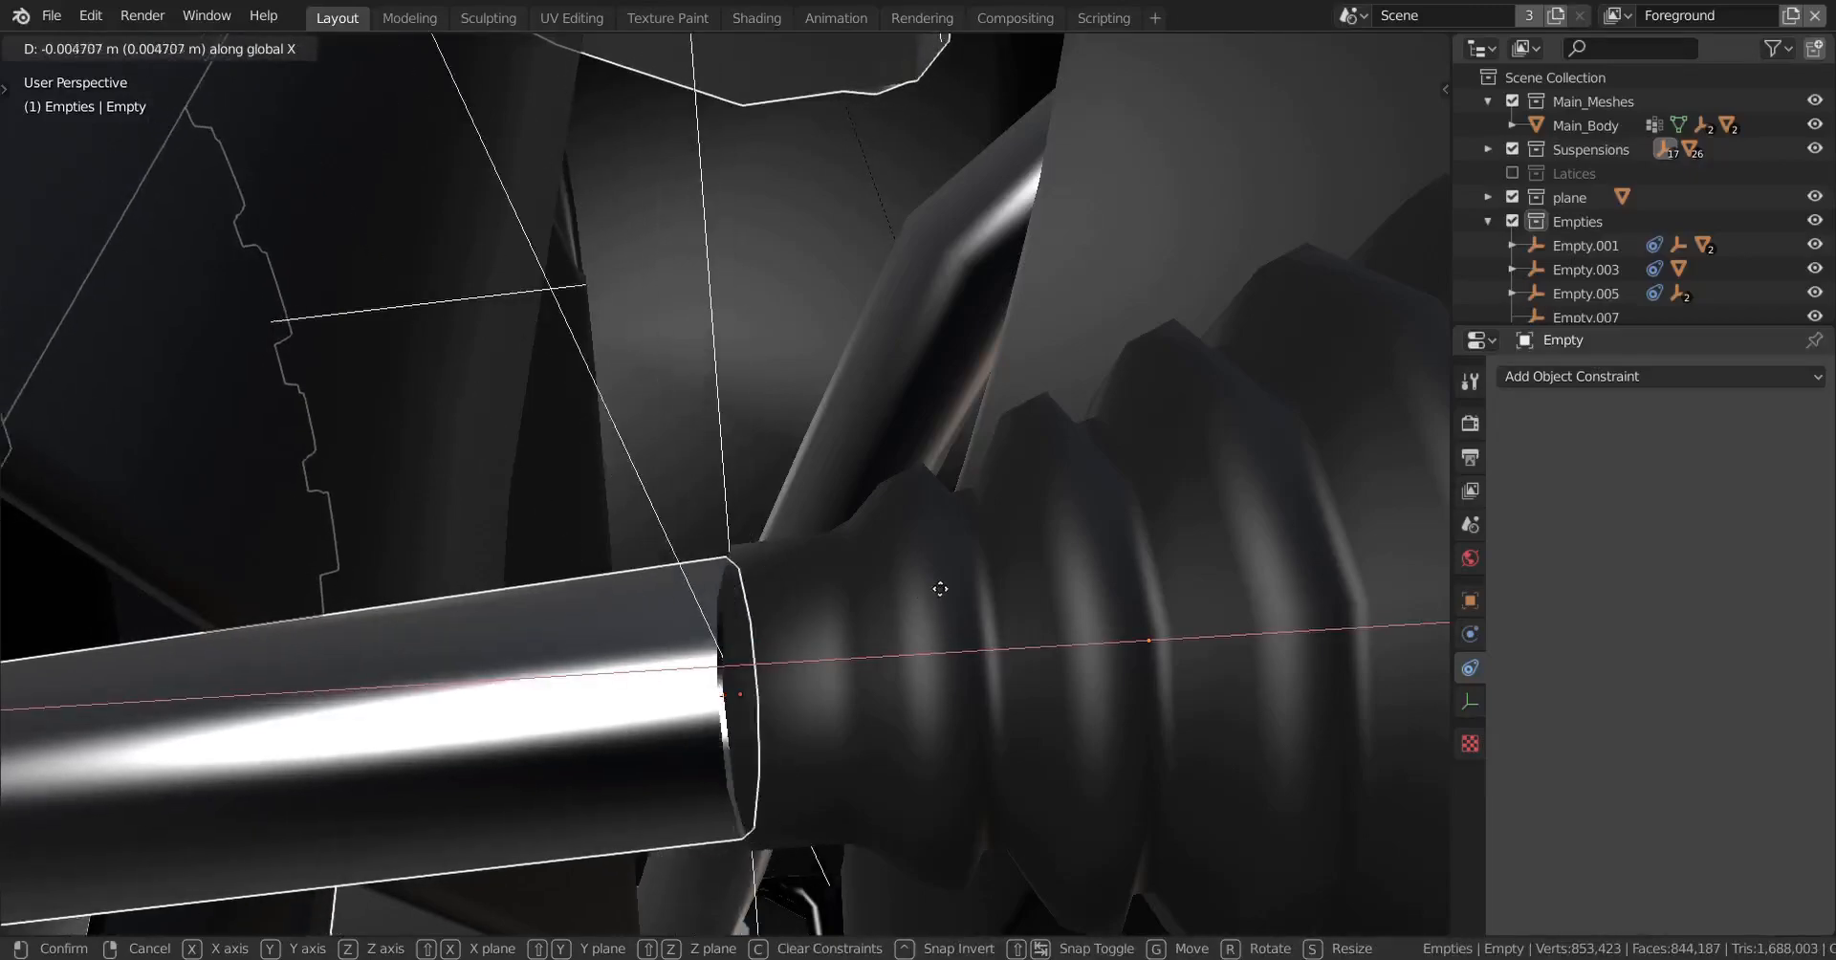
left_click(936, 586)
Step: Nudge the duplicated assembly along positive global X in wireframe front view until the shaft end meets the boot's edge
key("KP_1")
key("shift+z")
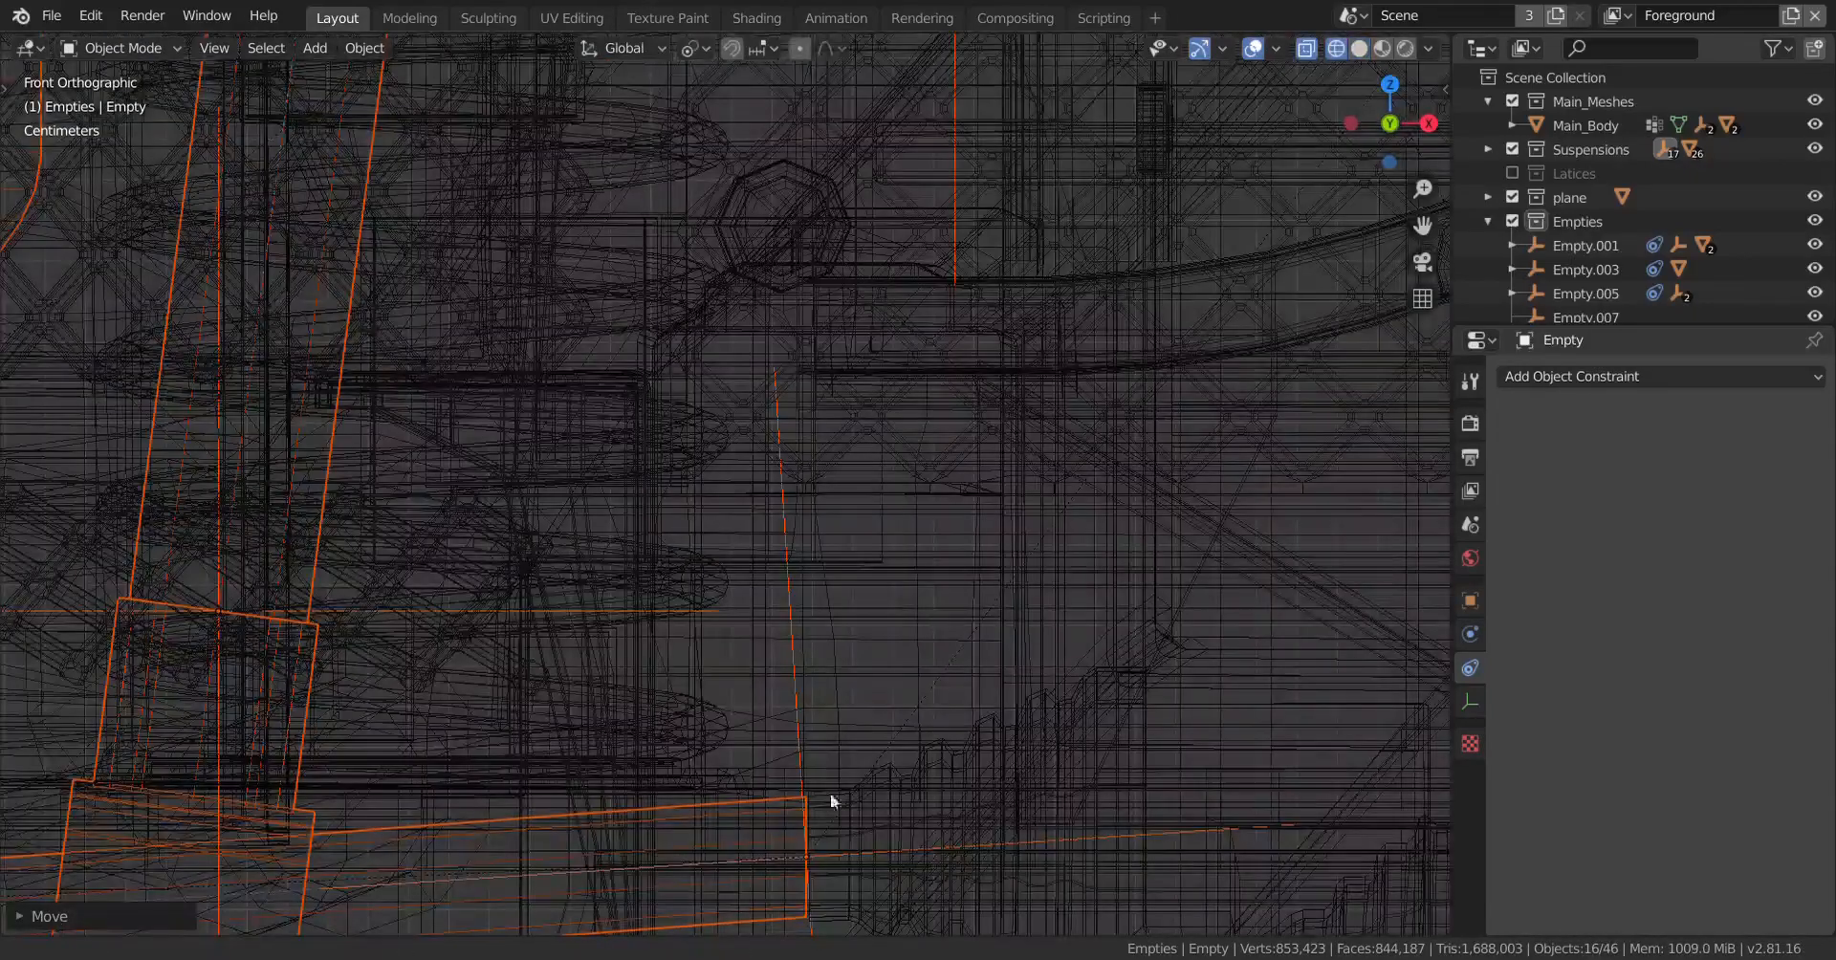
scroll(983, 646, "up", 3)
scroll(984, 648, "up", 1)
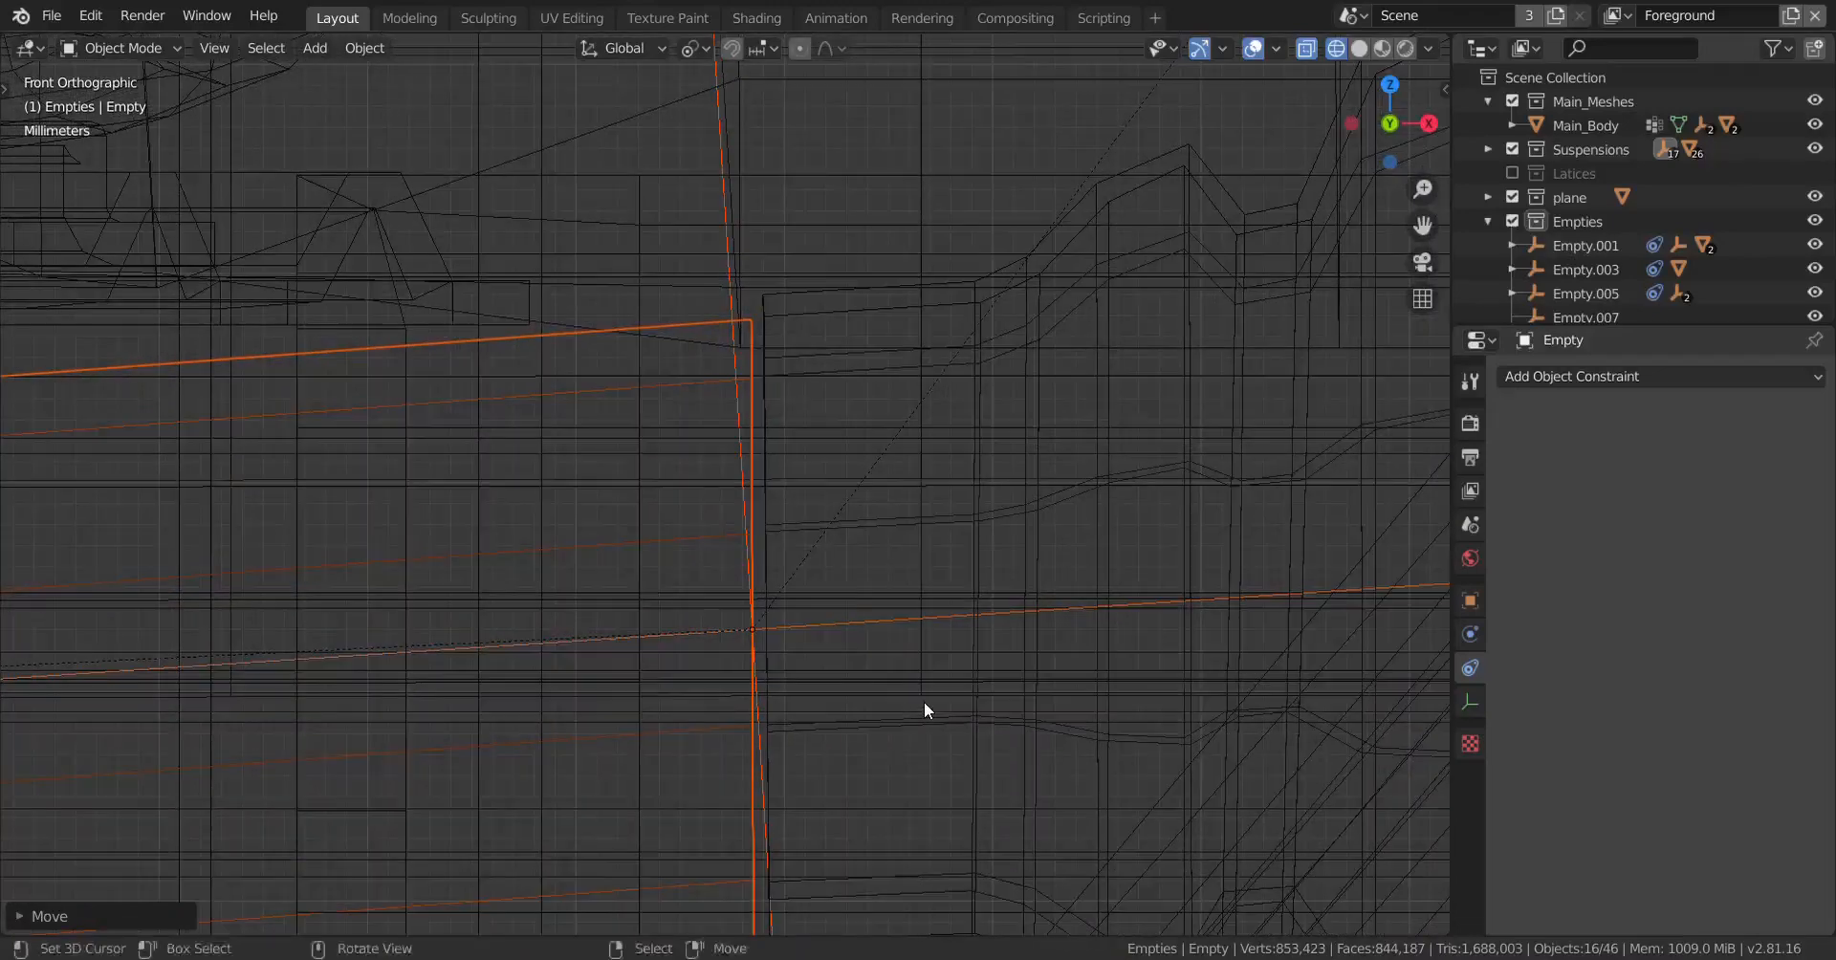
key("g")
key("x")
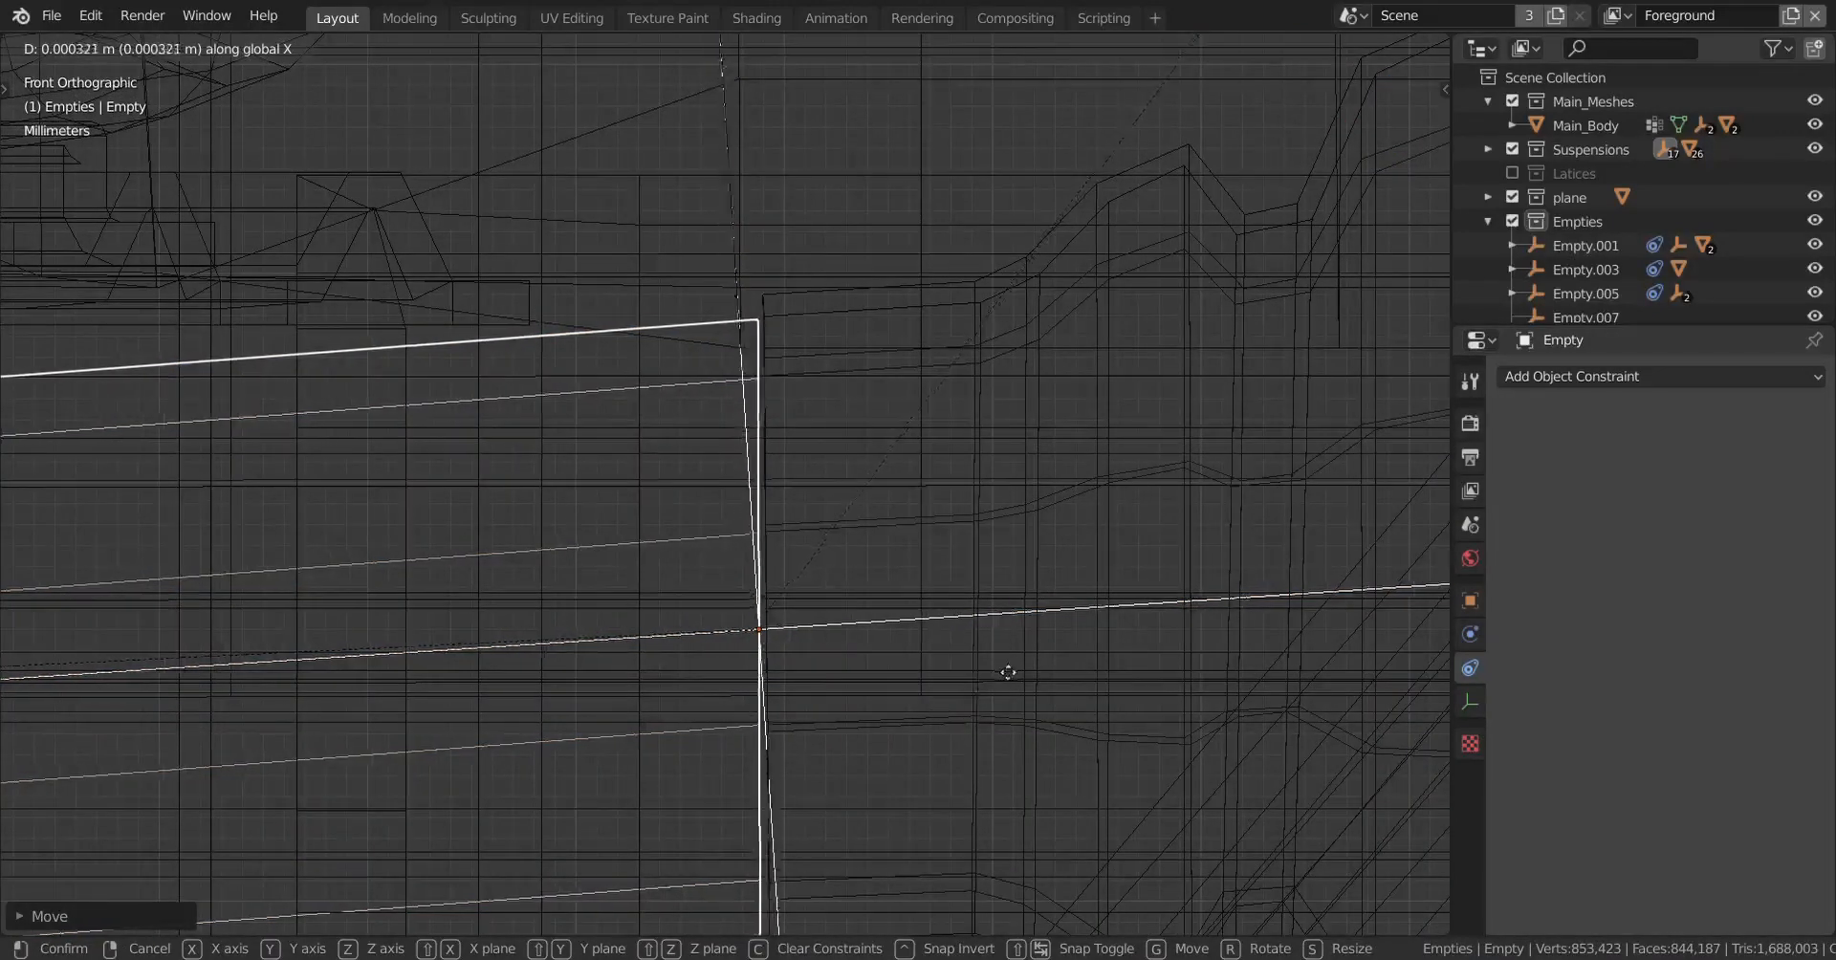
left_click(1071, 641)
scroll(717, 697, "down", 5)
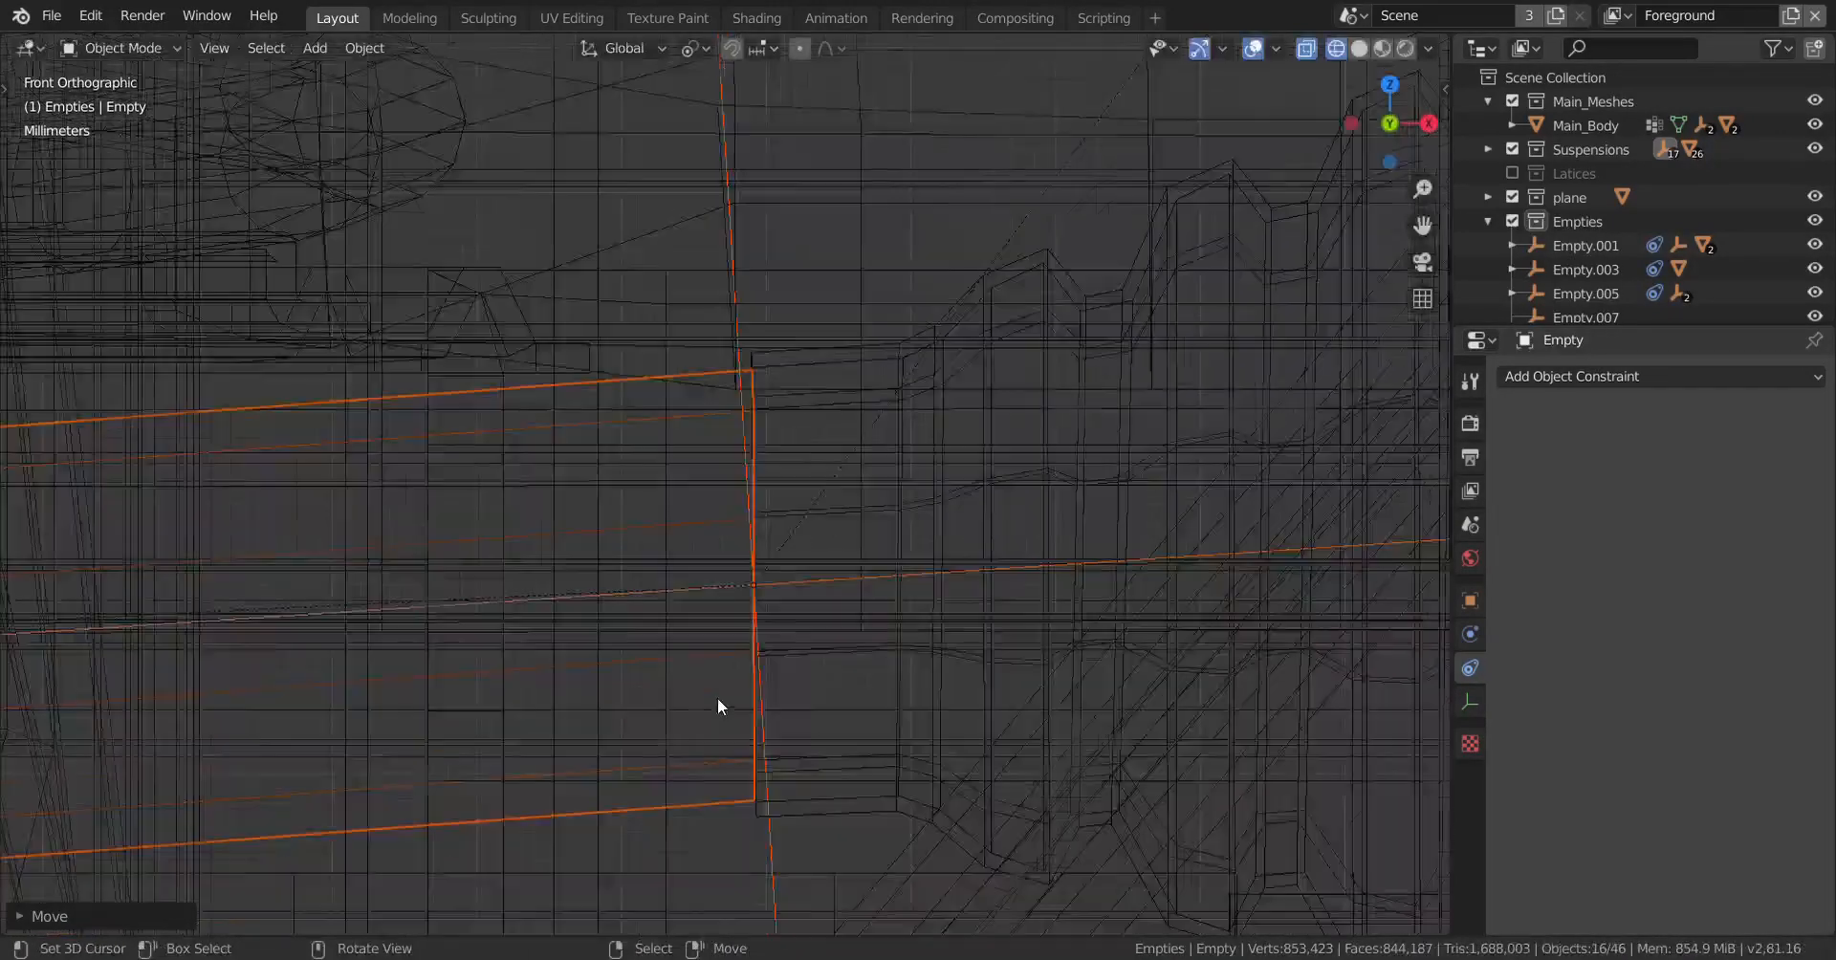
key("z")
middle_click_drag(830, 742, 794, 635)
scroll(698, 691, "down", 4)
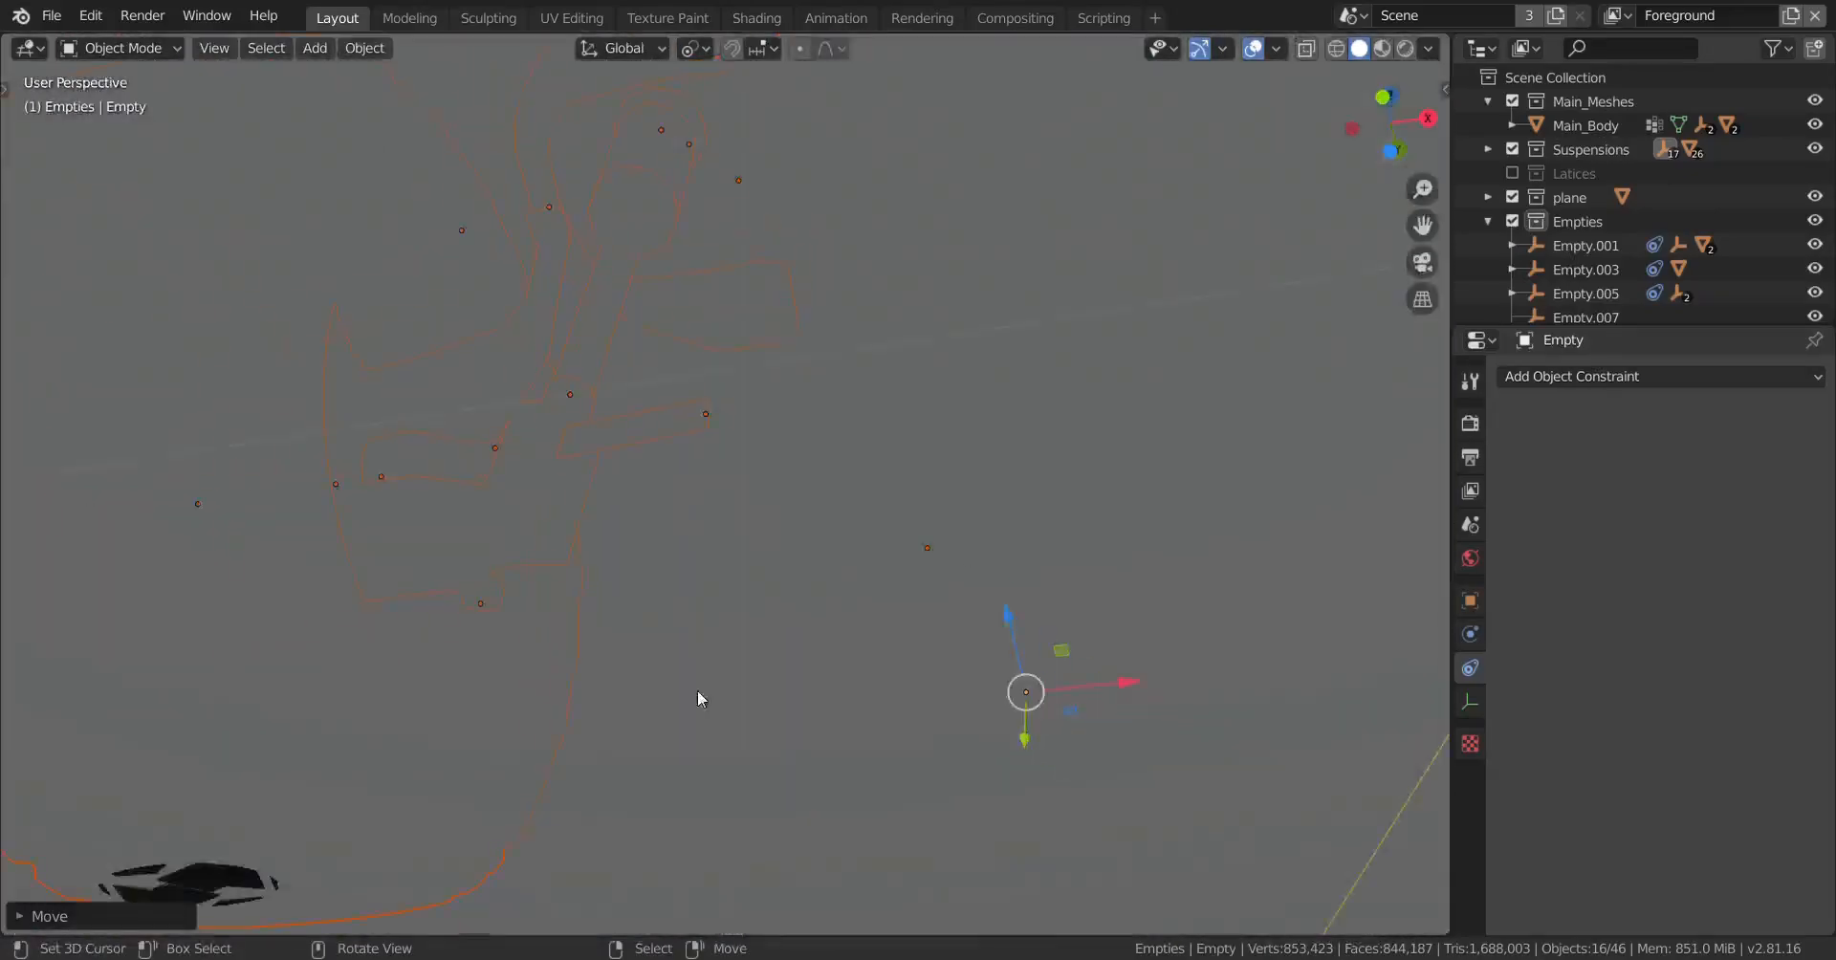
Step: Hide Main_Body to expose the duplicated front wheel's steering and suspension parts
middle_click_drag(697, 691, 596, 412)
scroll(640, 215, "down", 5)
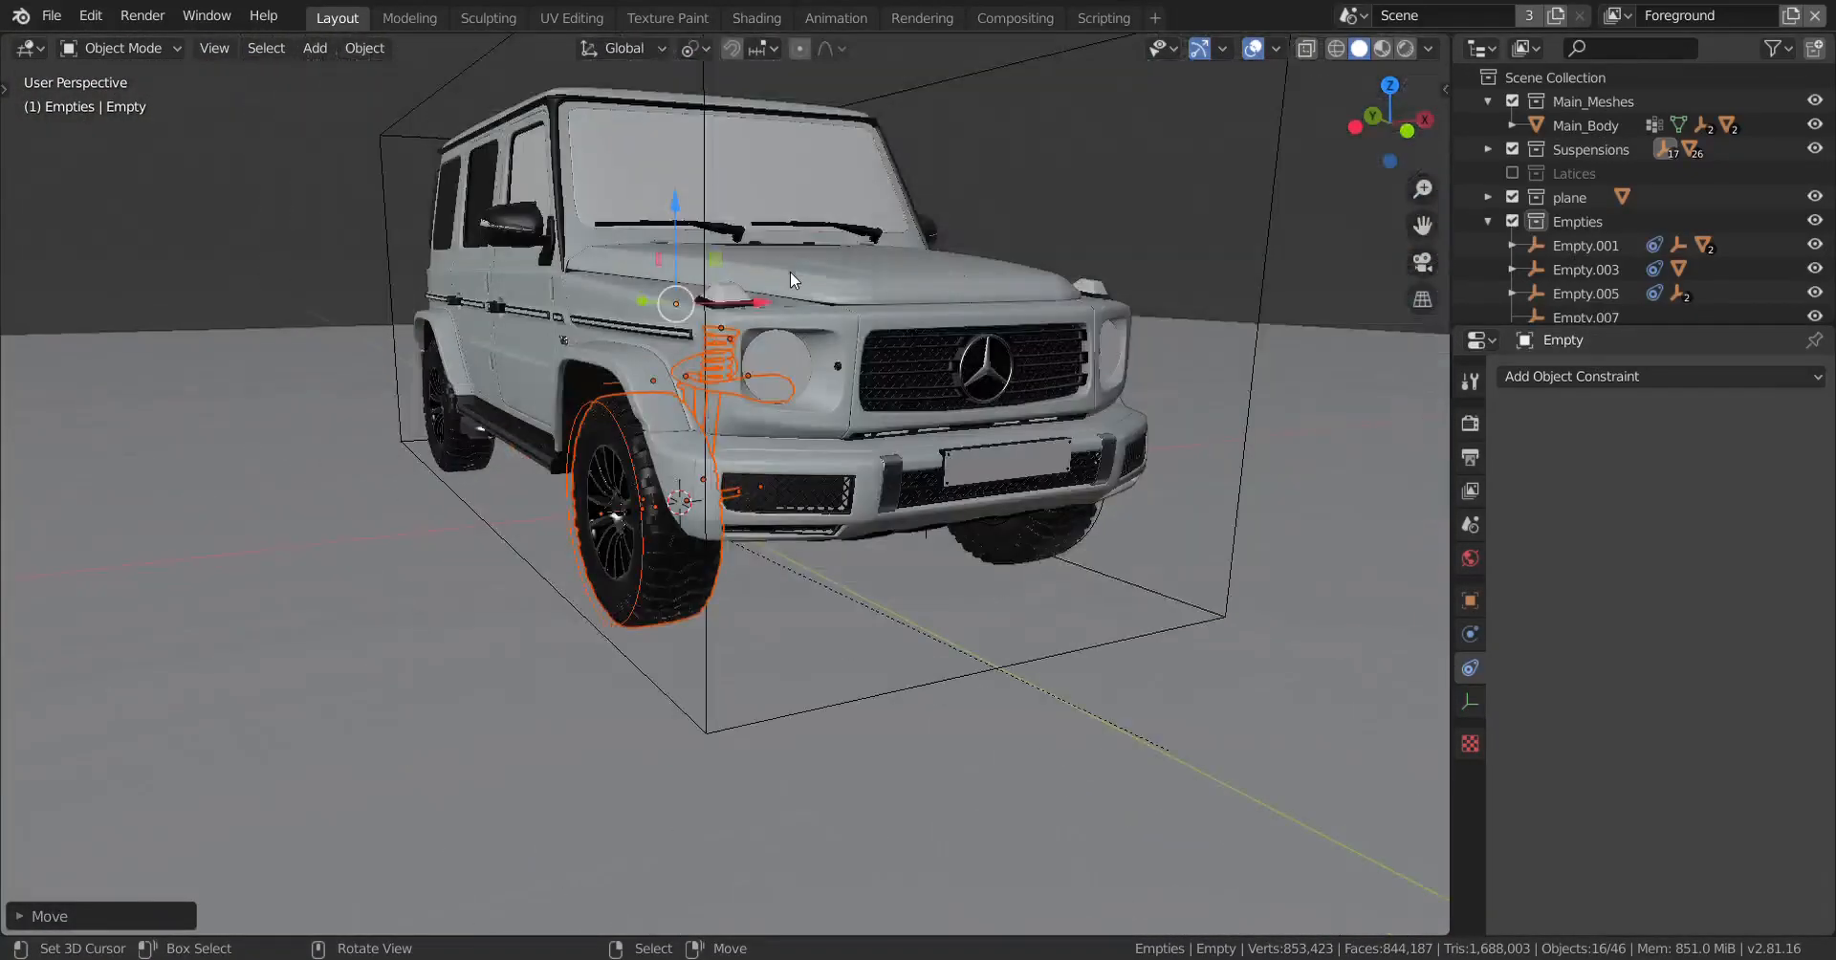
left_click(790, 272)
key("h")
scroll(803, 524, "up", 3)
scroll(814, 610, "up", 5)
middle_click_drag(803, 518, 729, 639)
scroll(759, 606, "up", 2)
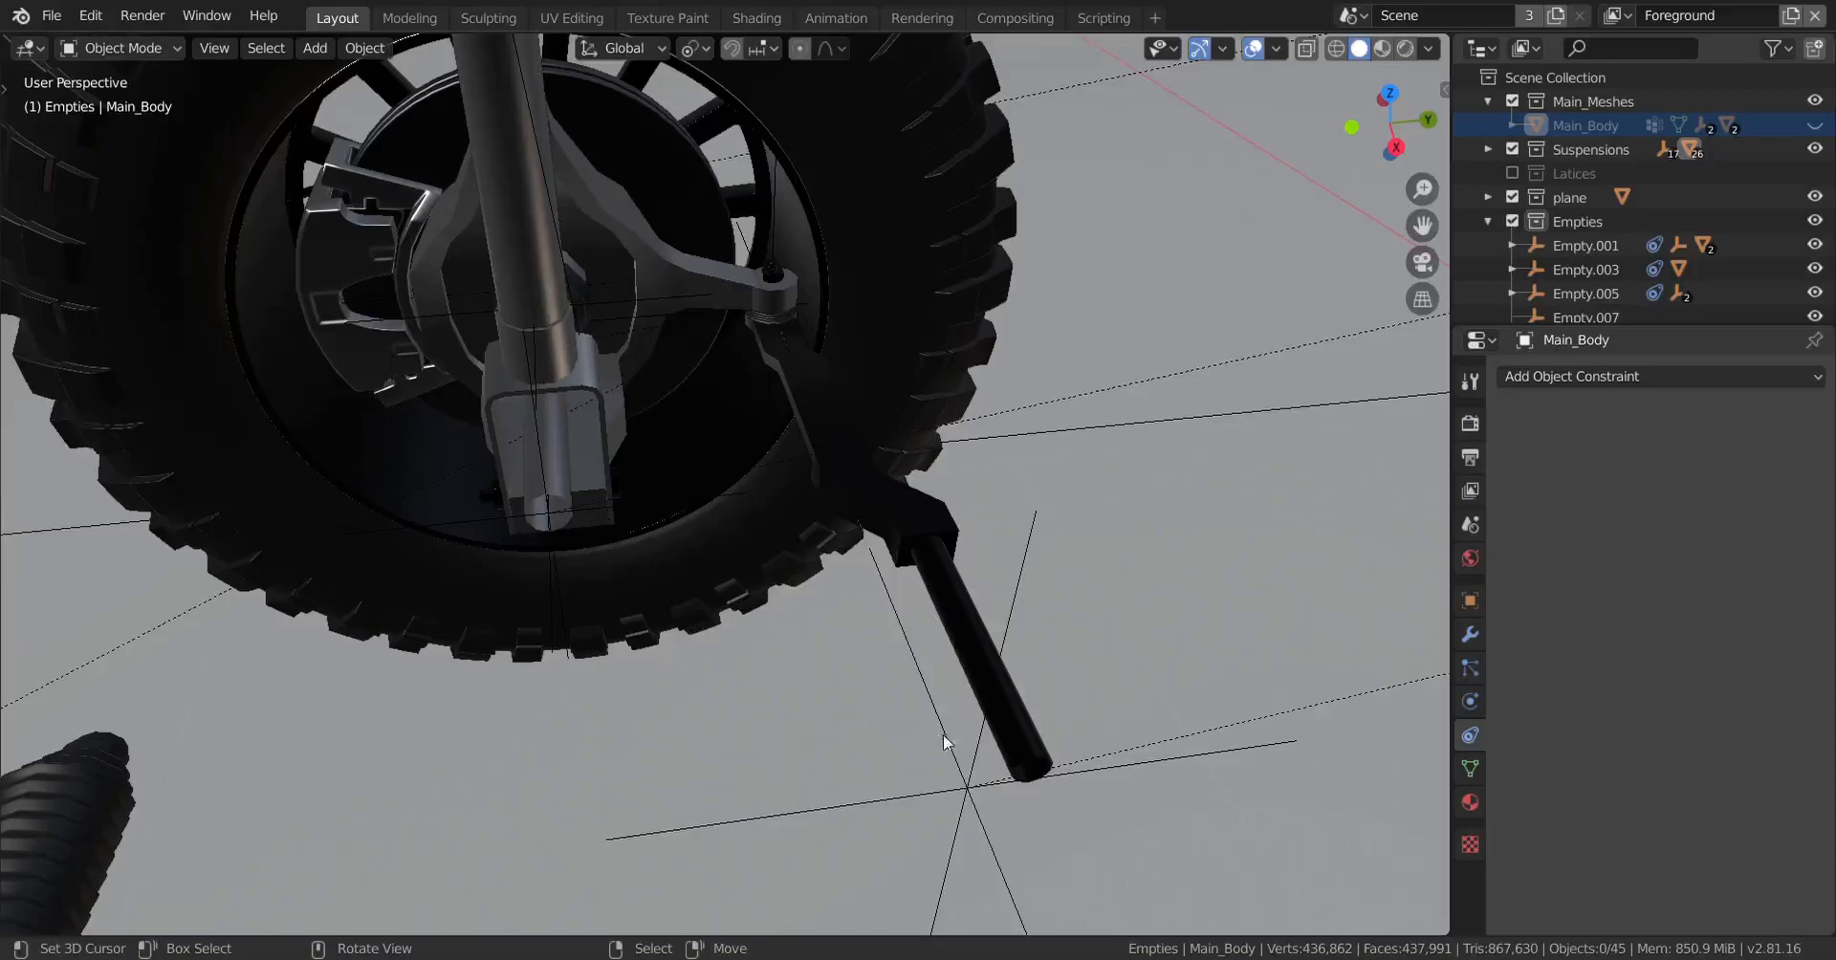
middle_click_drag(944, 742, 783, 585)
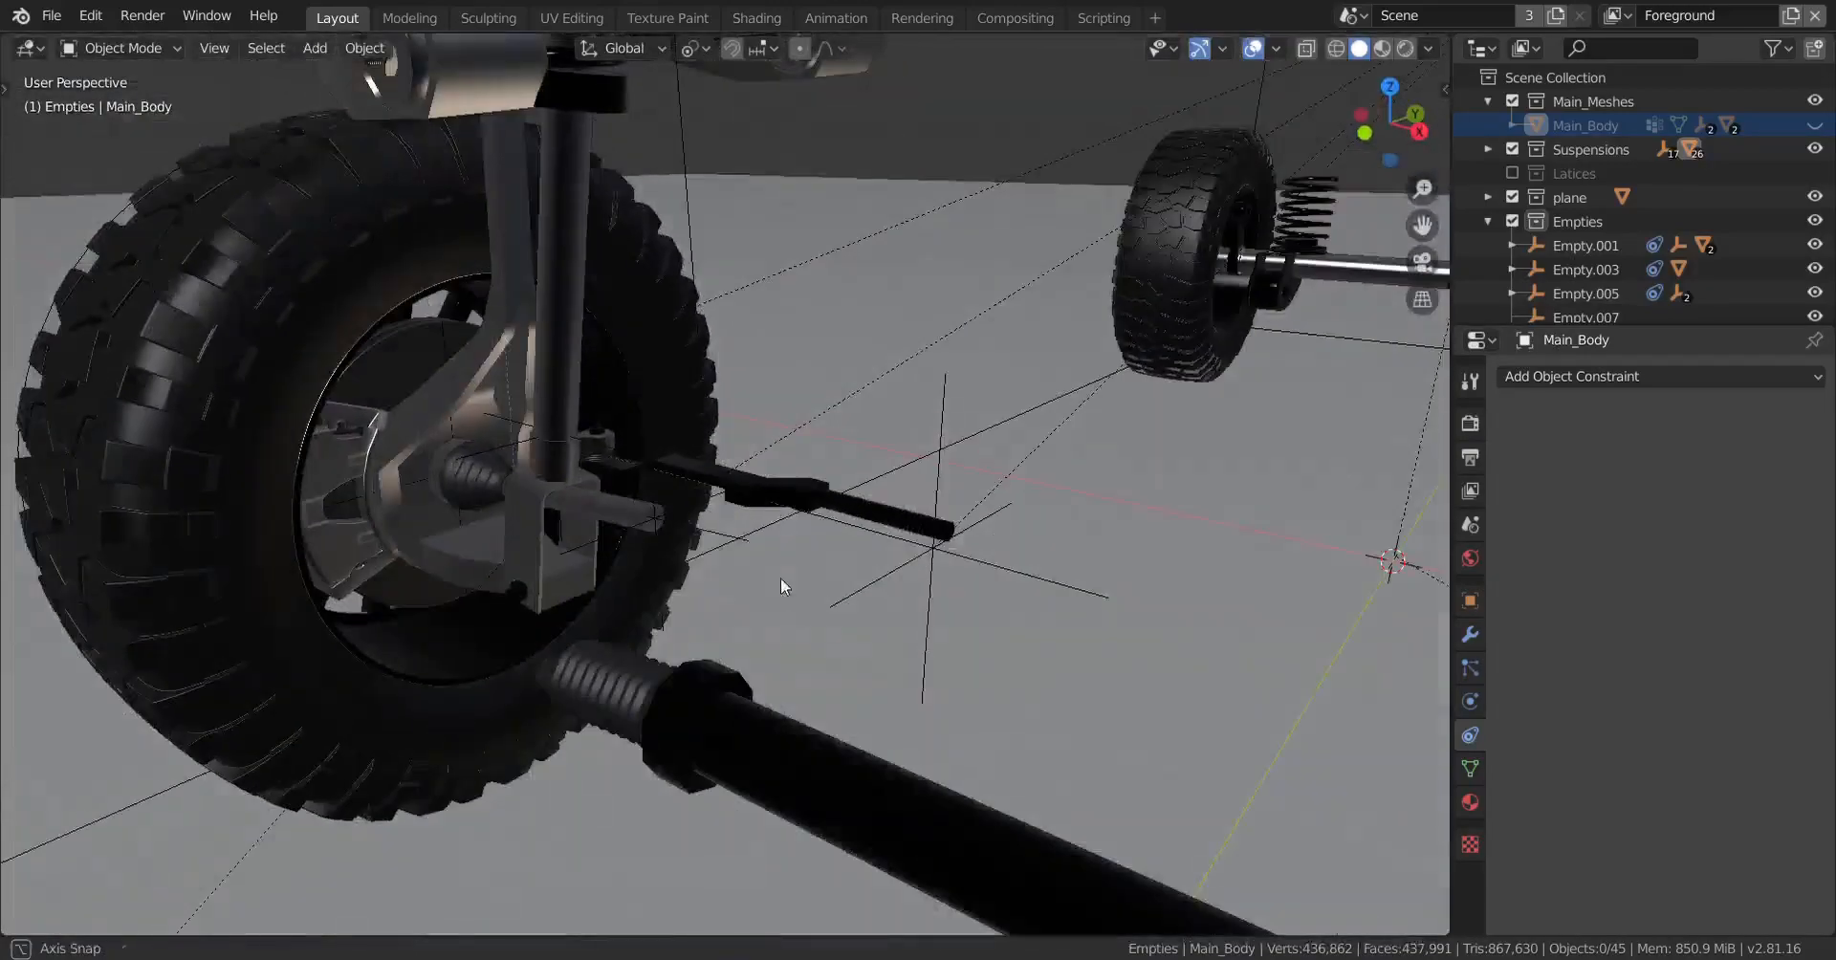
Step: Select the duplicated wheel's steering arm, its two empties and the wheel hub, with Front_Wheel_Horb.000 as the active object
left_click(429, 451)
middle_click_drag(461, 434, 934, 606)
scroll(623, 481, "up", 4)
left_click(936, 608)
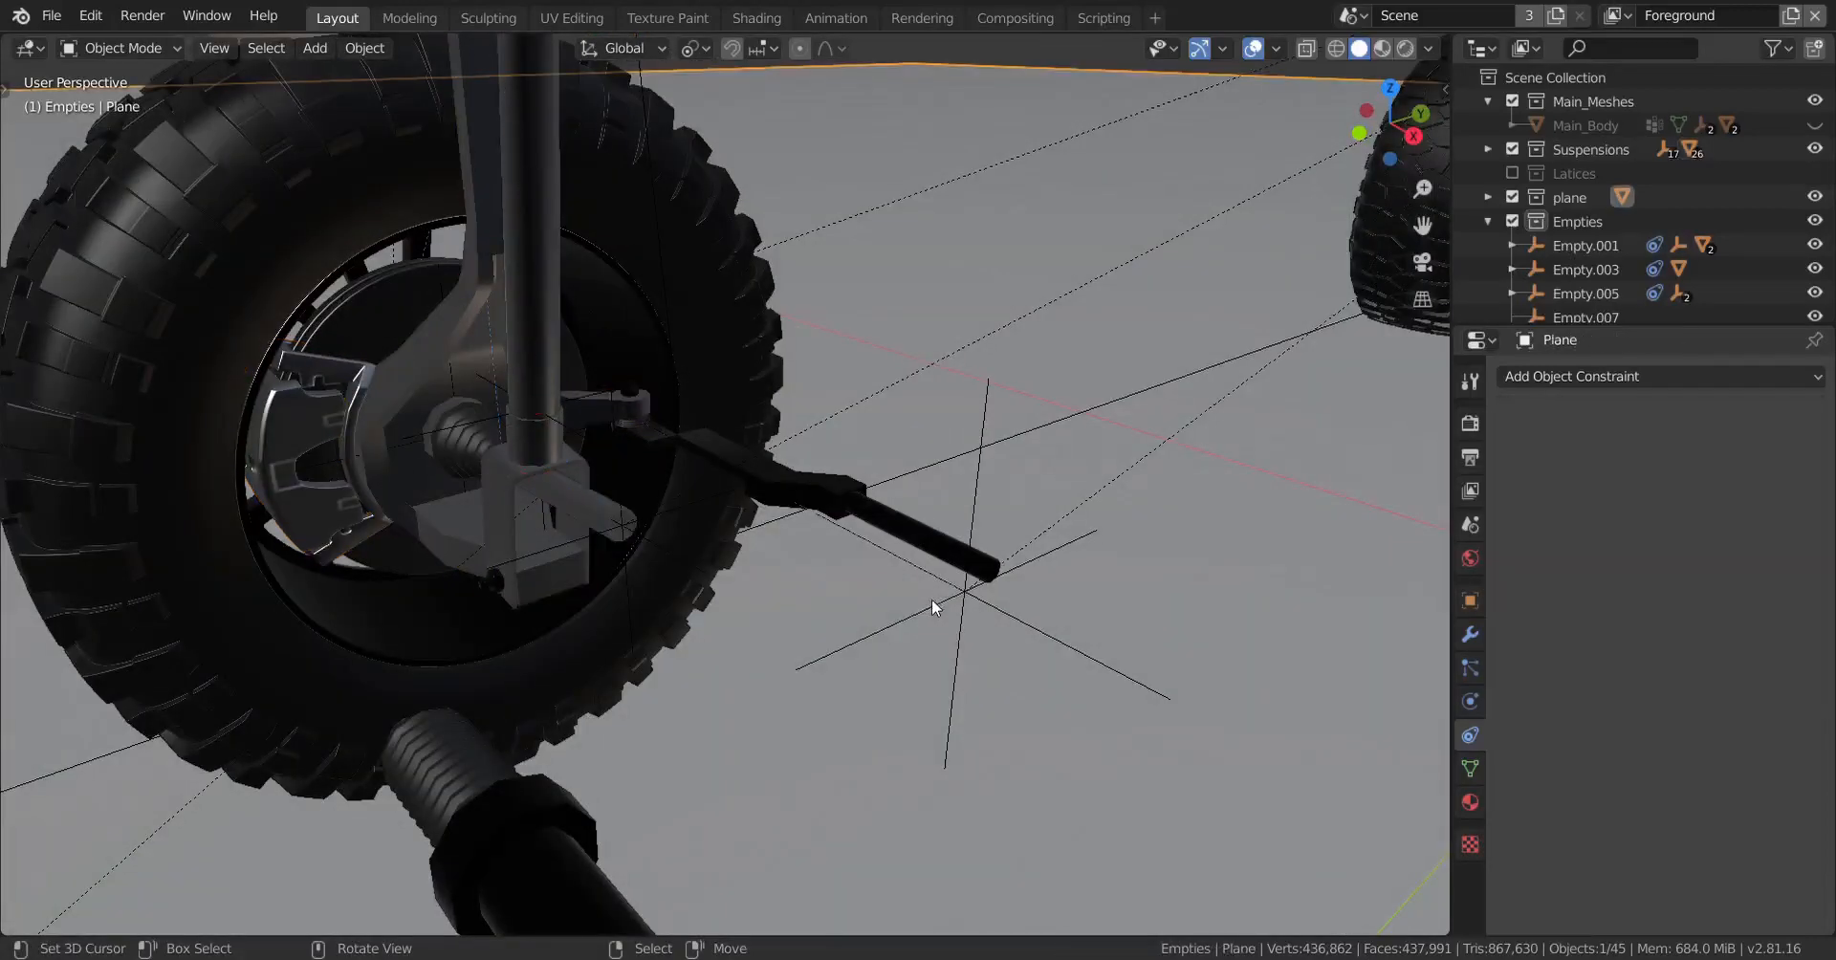
left_click(959, 598)
left_click(805, 475)
middle_click_drag(805, 474, 734, 652)
left_click(685, 317)
left_click(664, 491)
scroll(645, 590, "down", 3)
scroll(734, 652, "up", 3)
middle_click_drag(841, 670, 1002, 696)
scroll(1092, 656, "down", 3)
Step: Set the pivot point to Active Element and try to mirror the four selected objects by scaling -1 along global Y
key("period")
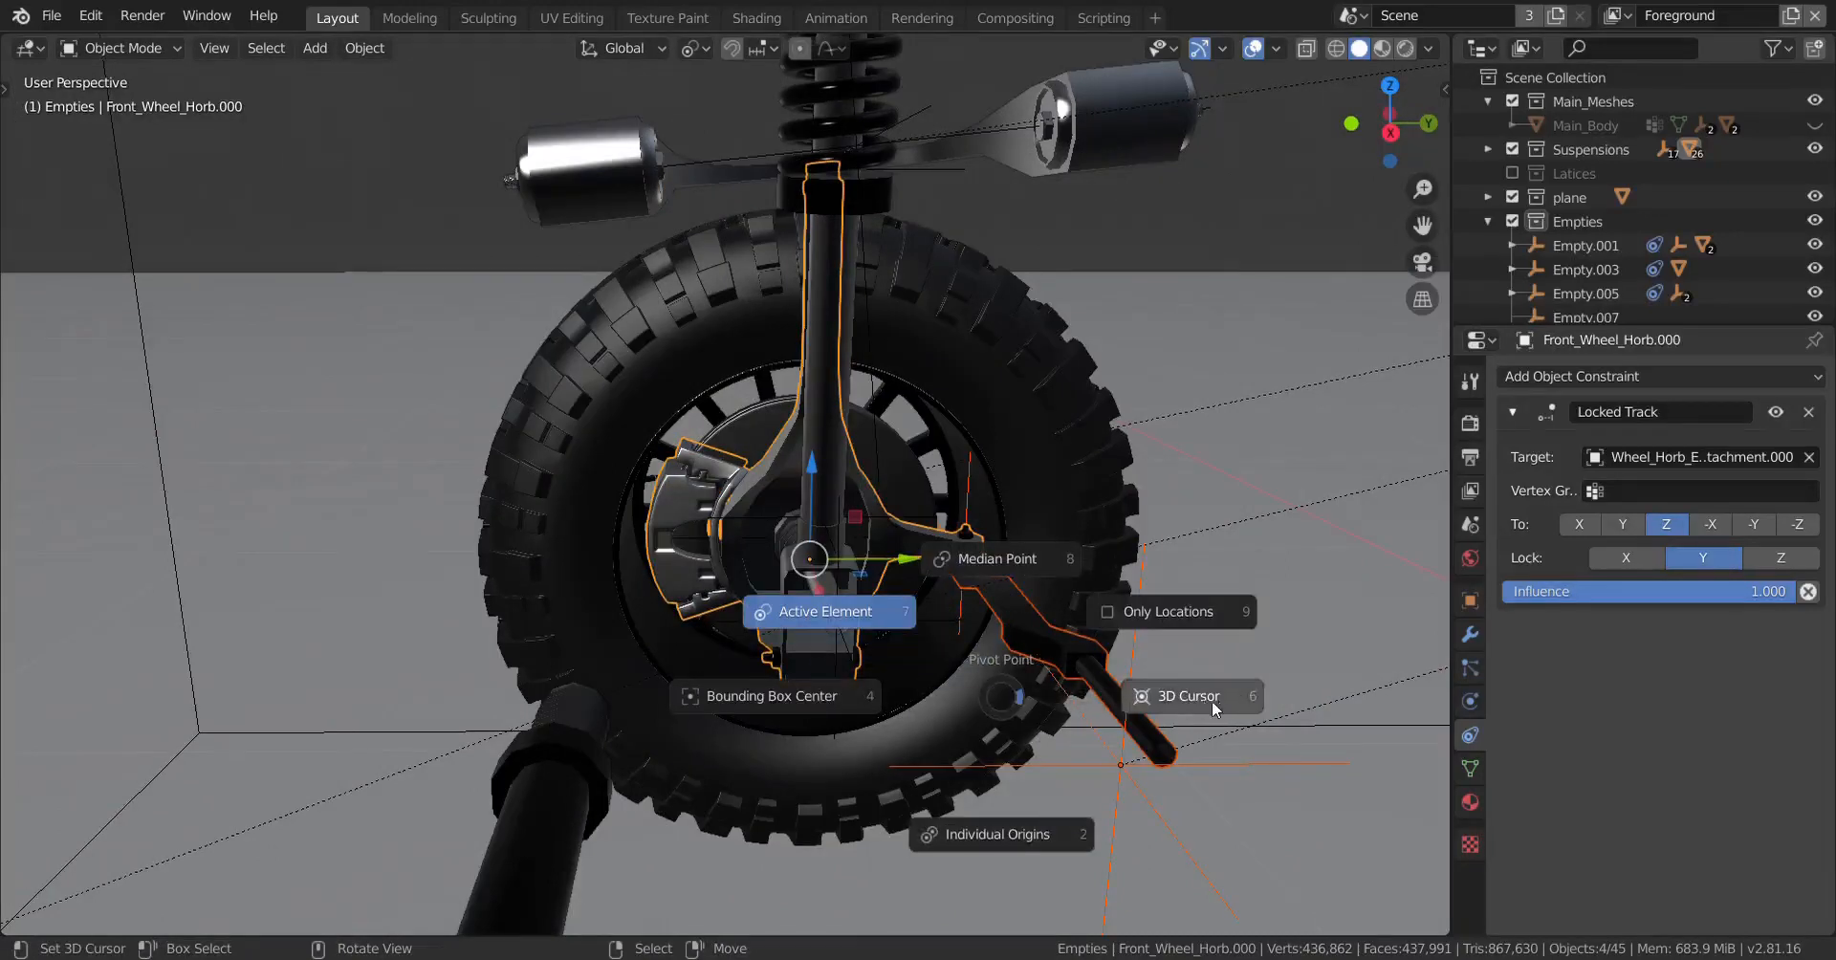
left_click(796, 601)
key("r")
key("s")
key("y")
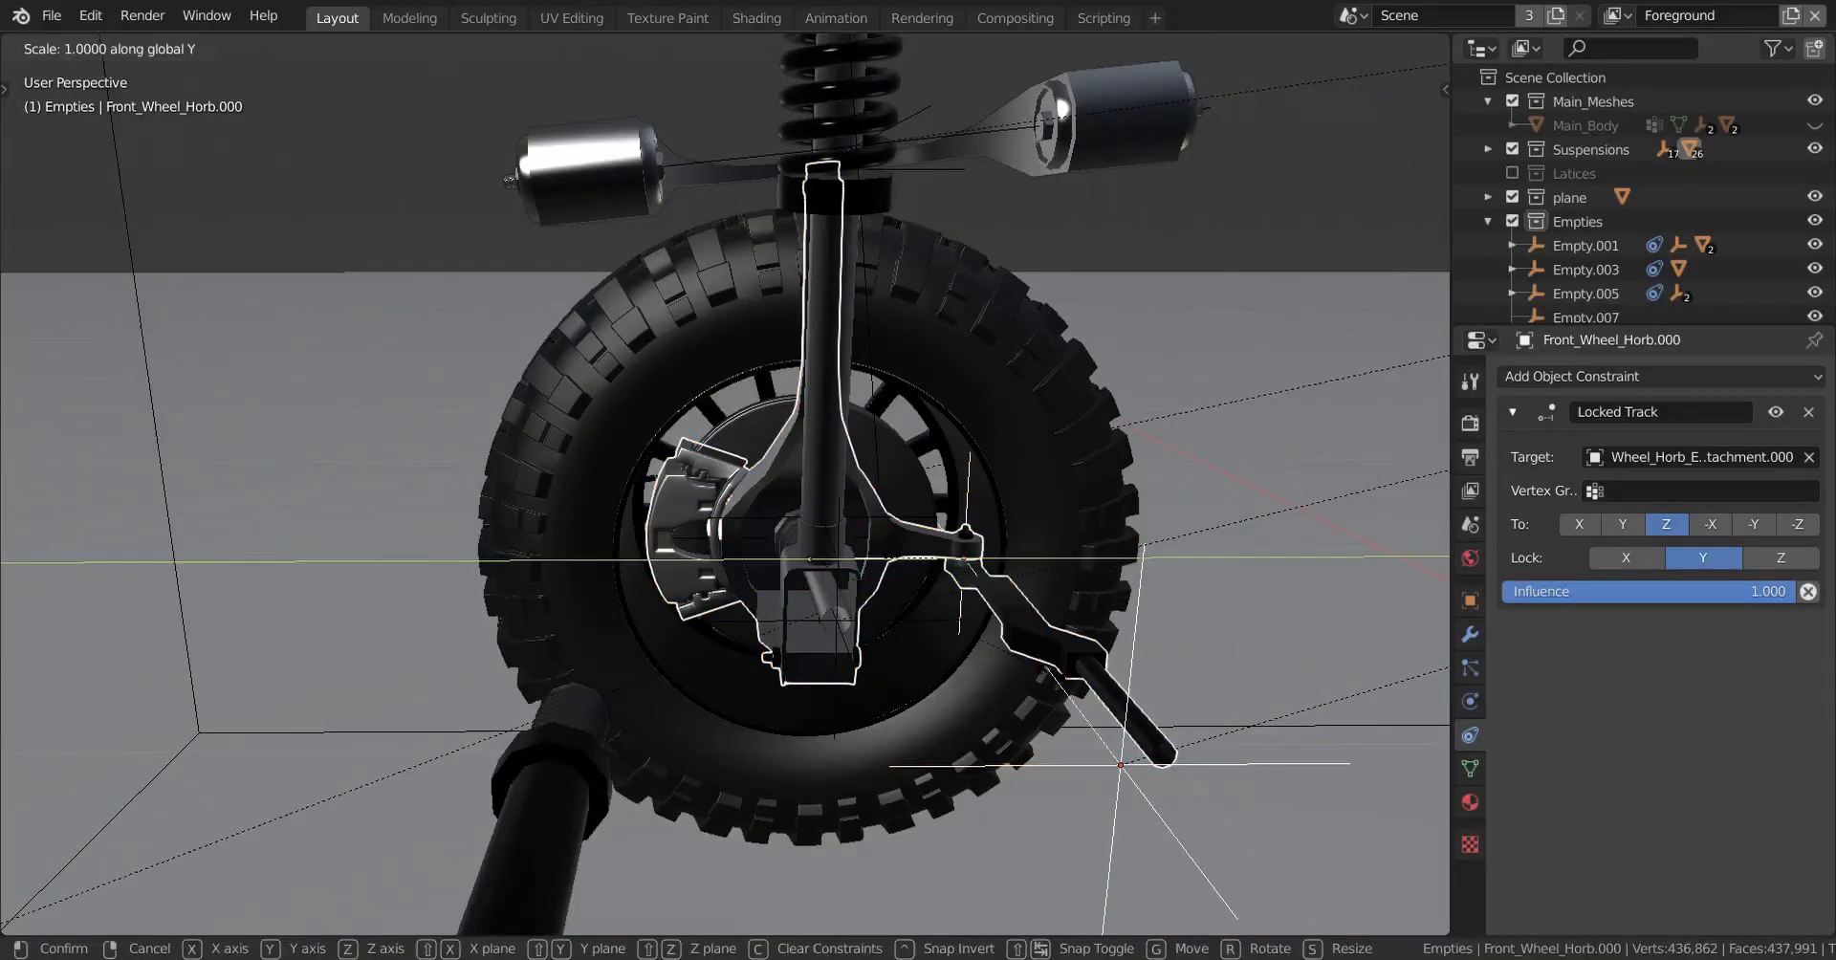
type("-1")
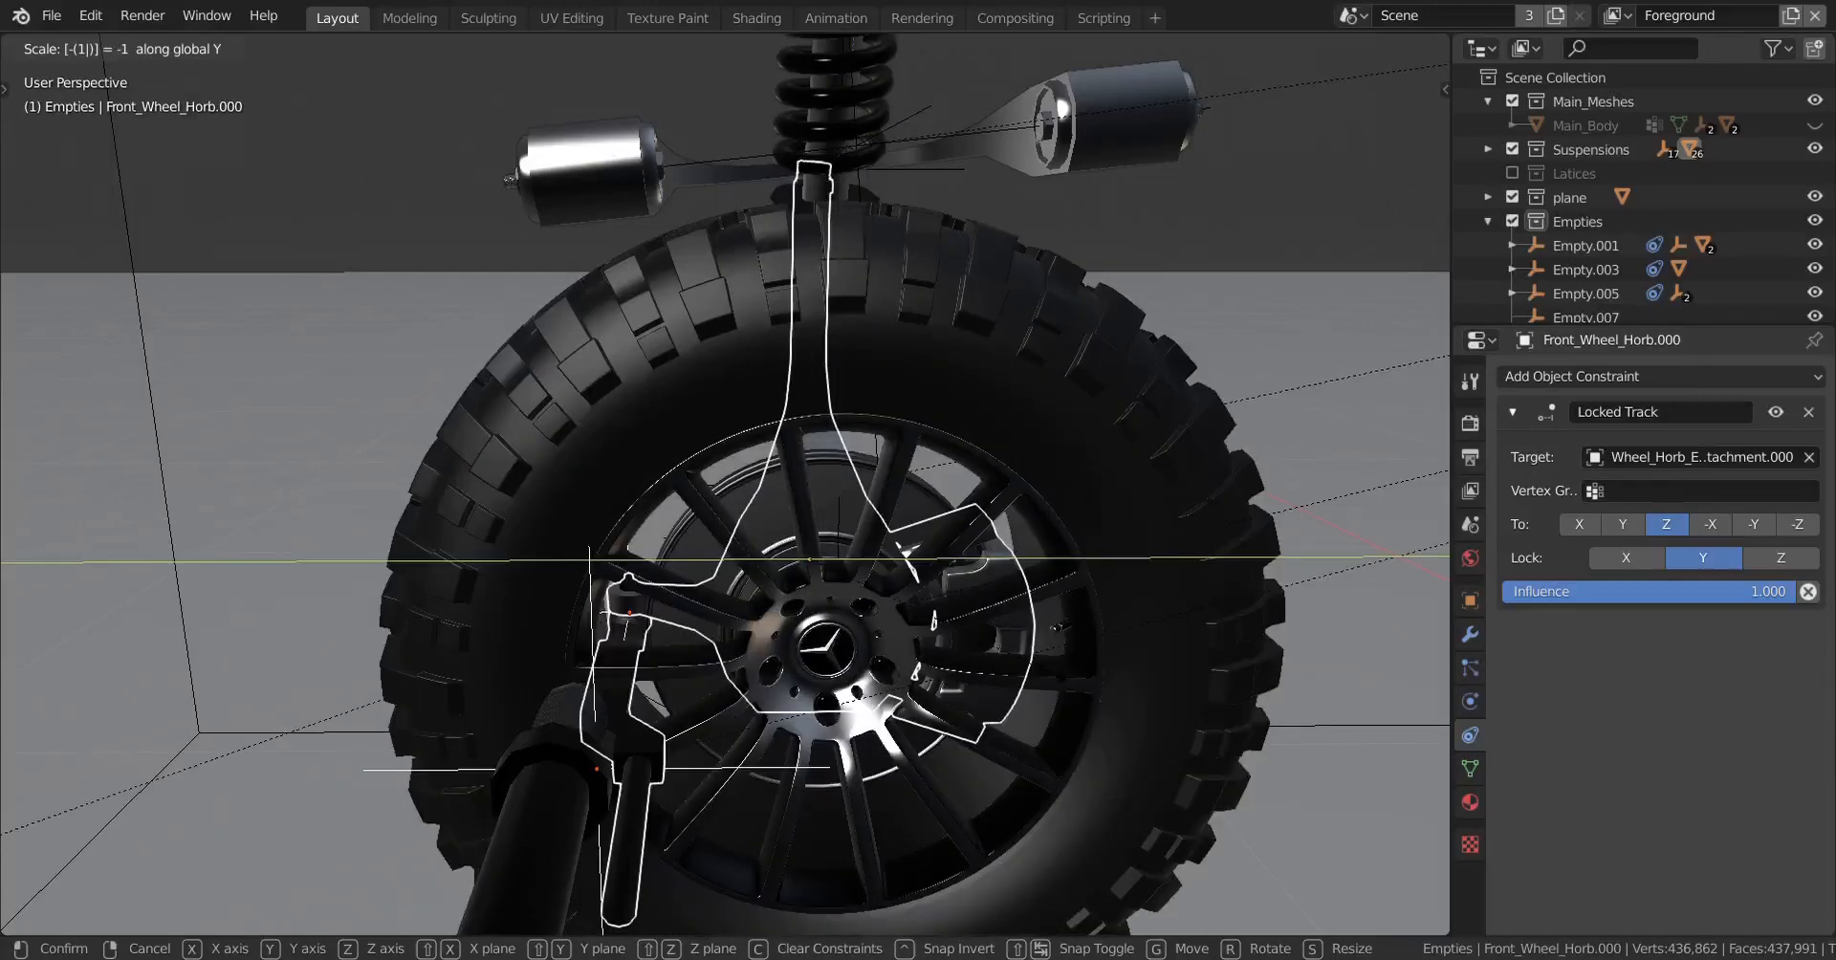
key("Return")
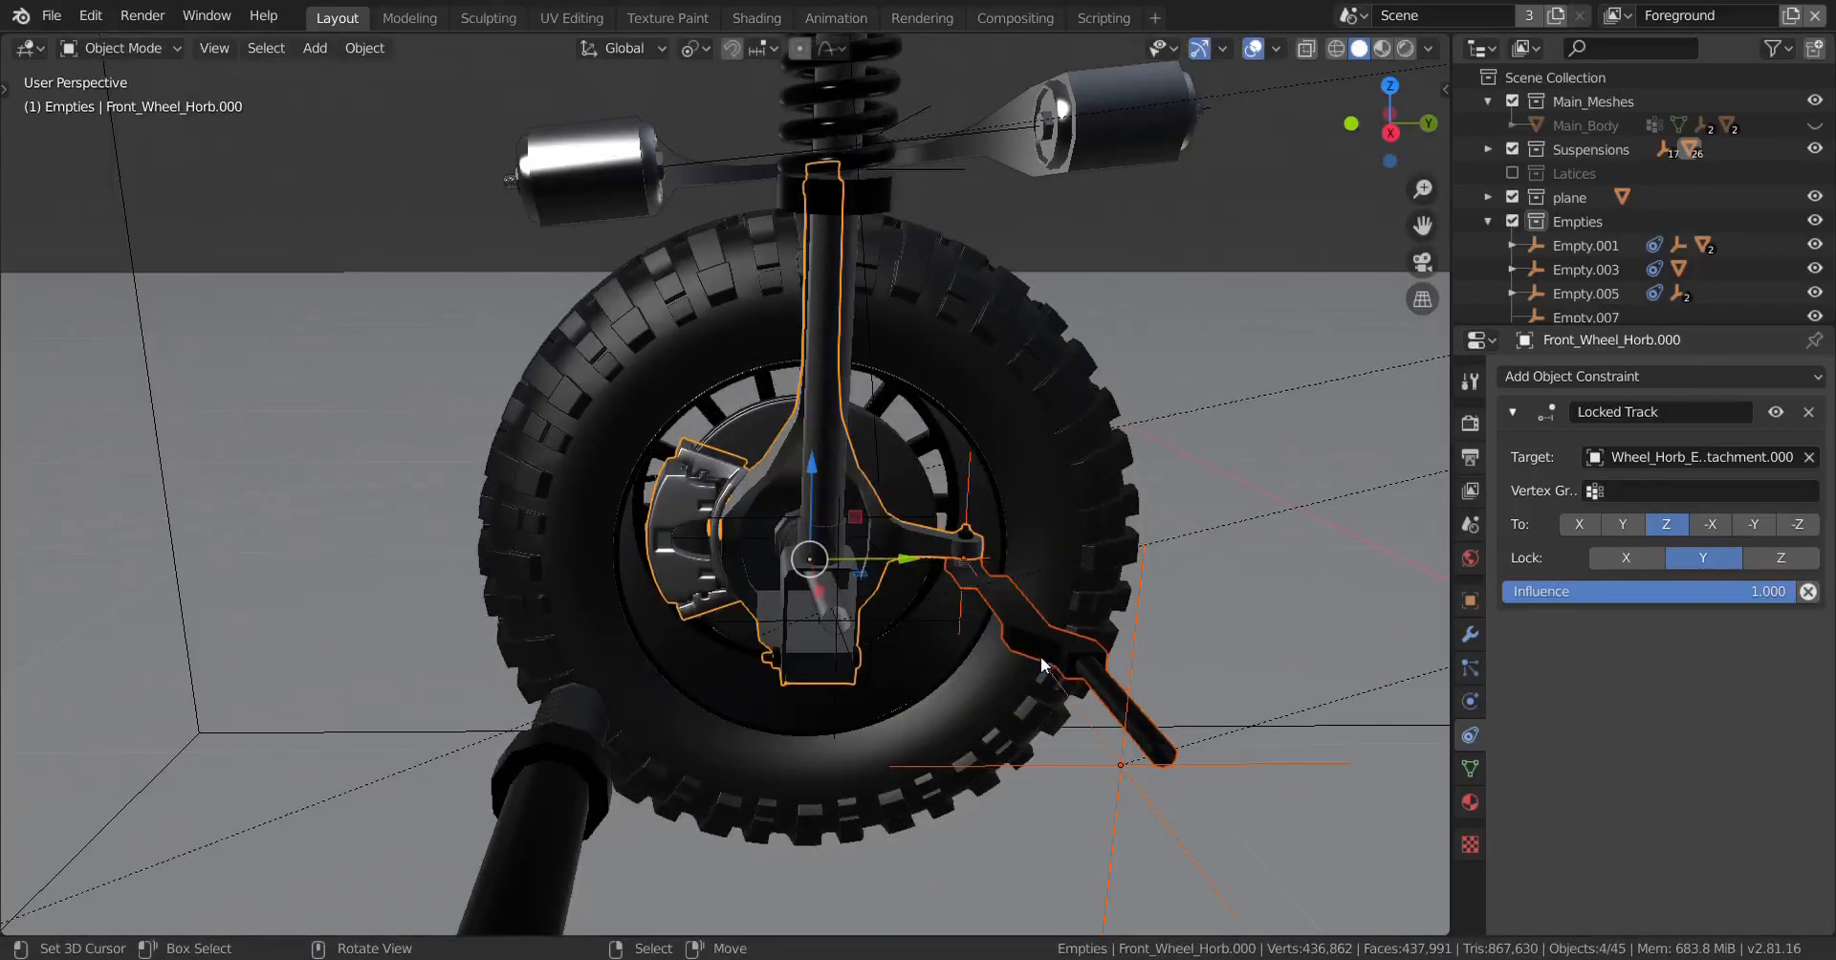
Step: Try to mirror the hub and steering arm meshes in Edit Mode by scaling all their geometry -1 along global Y
key("Tab")
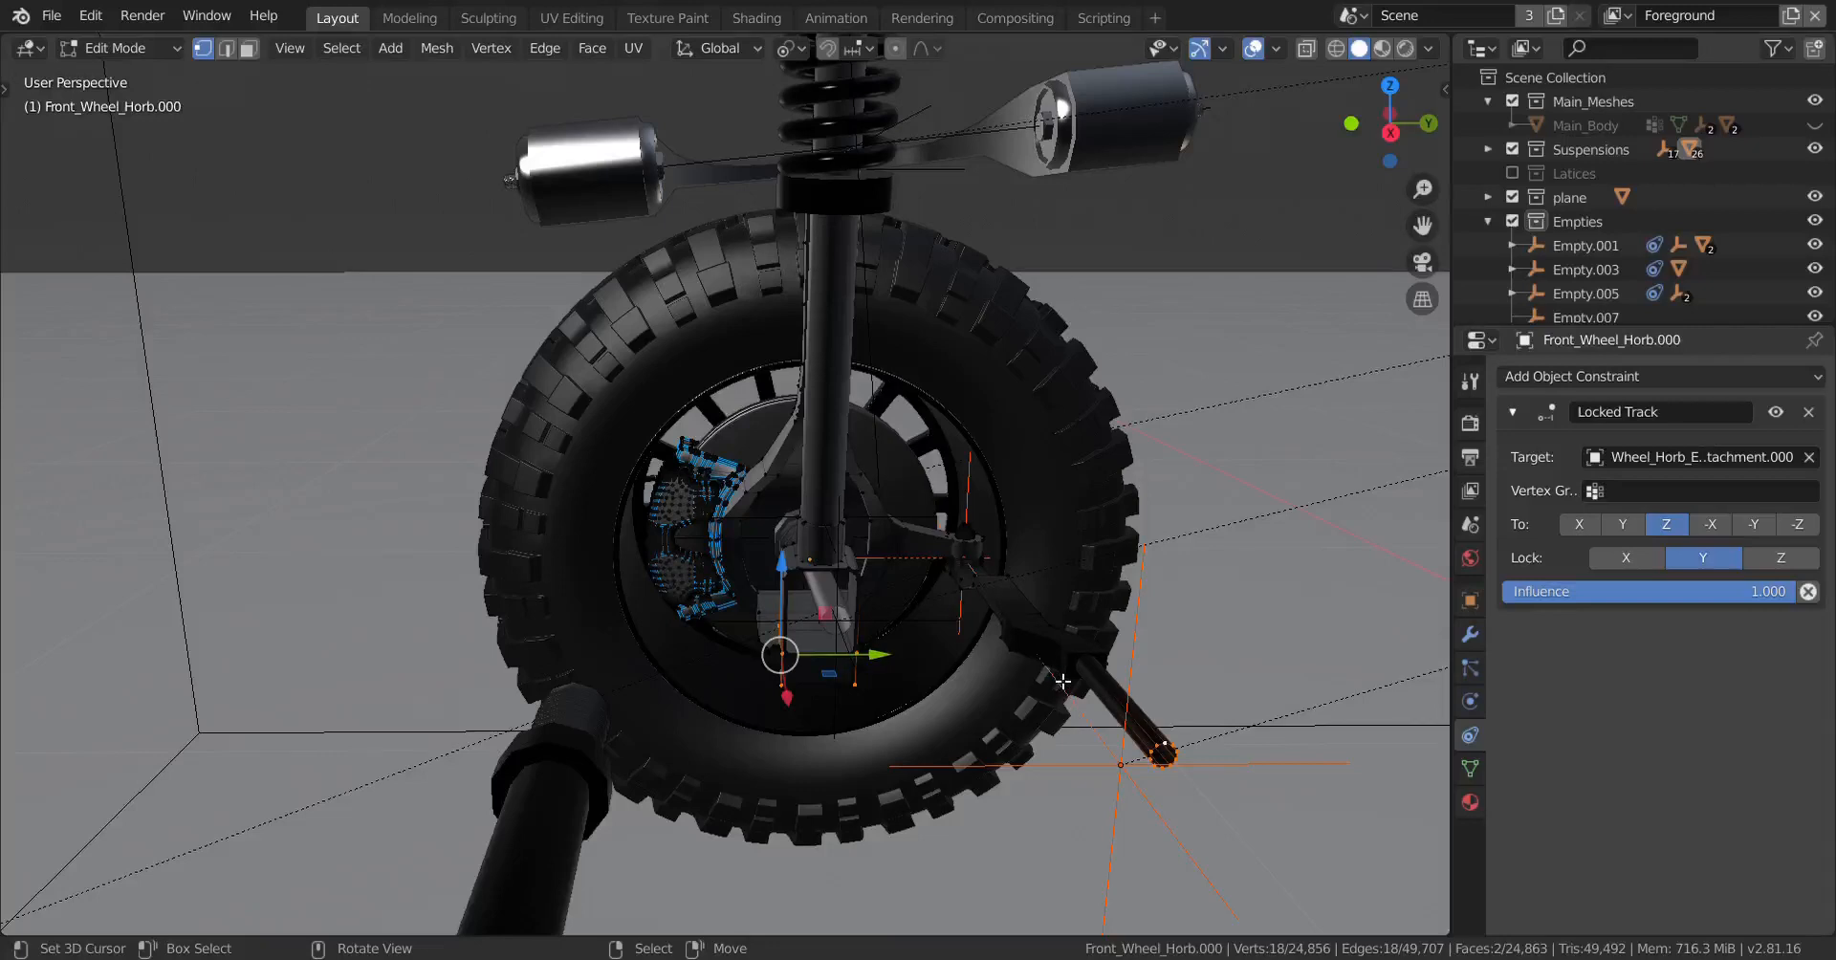
key("a")
key("s")
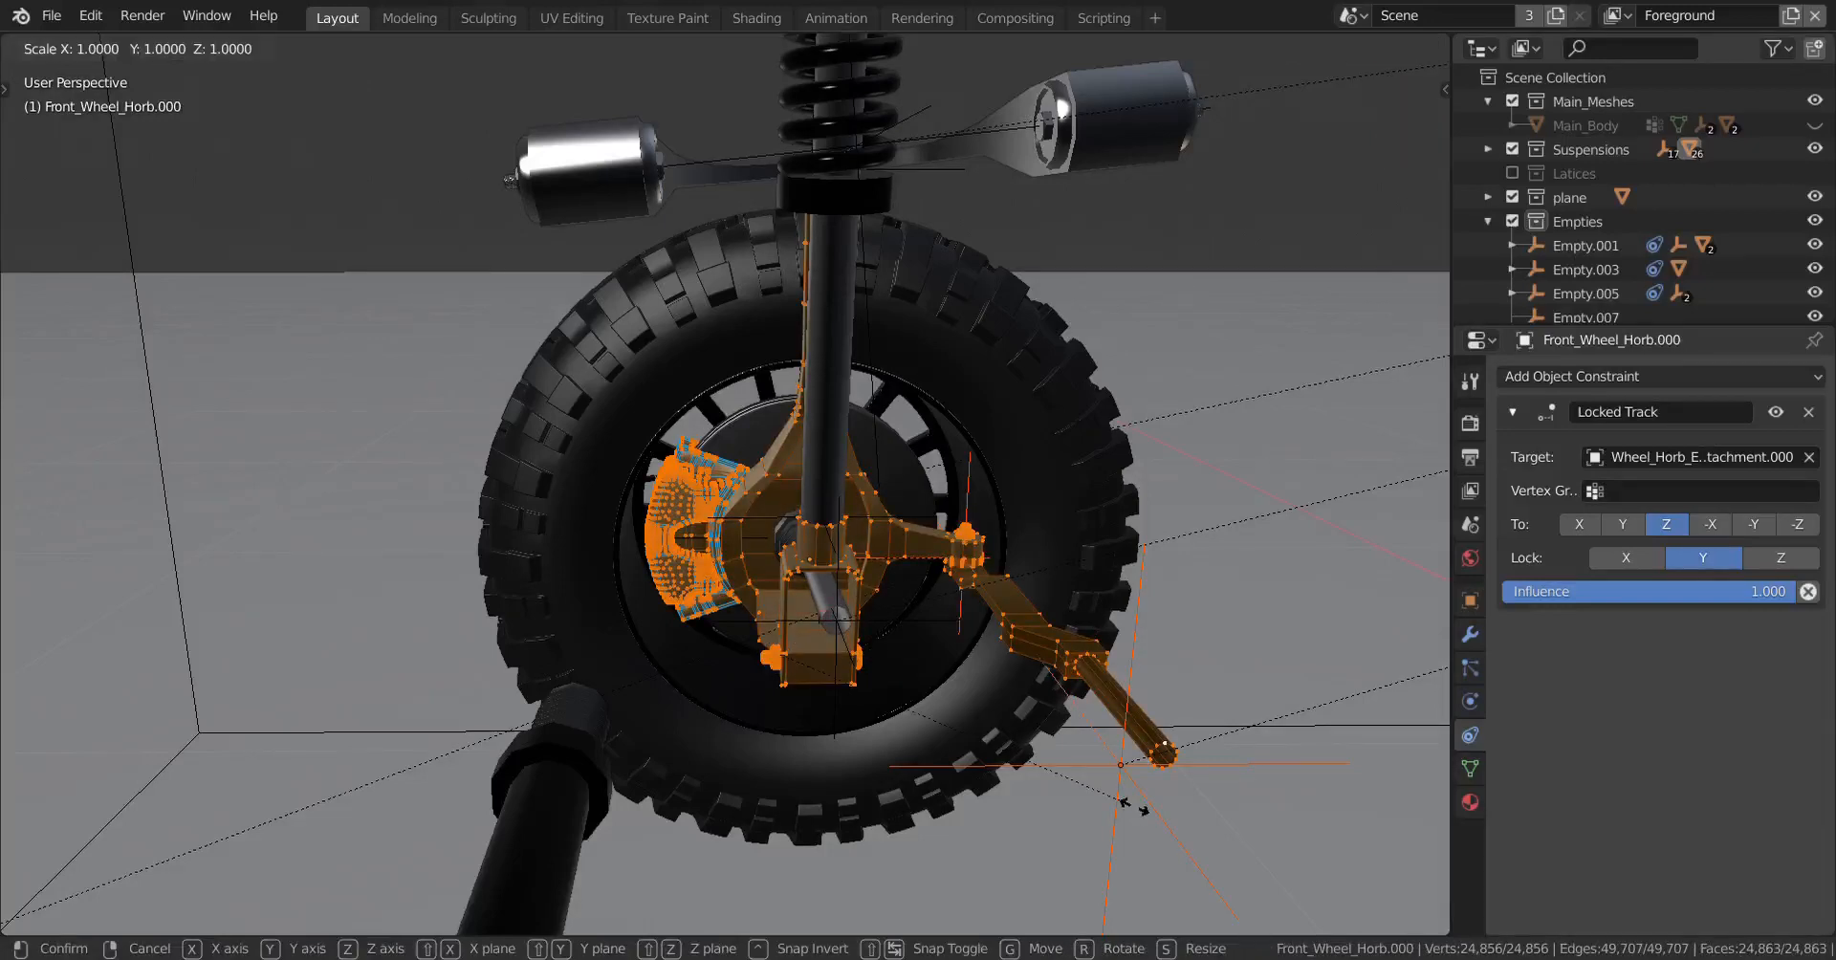
key("y")
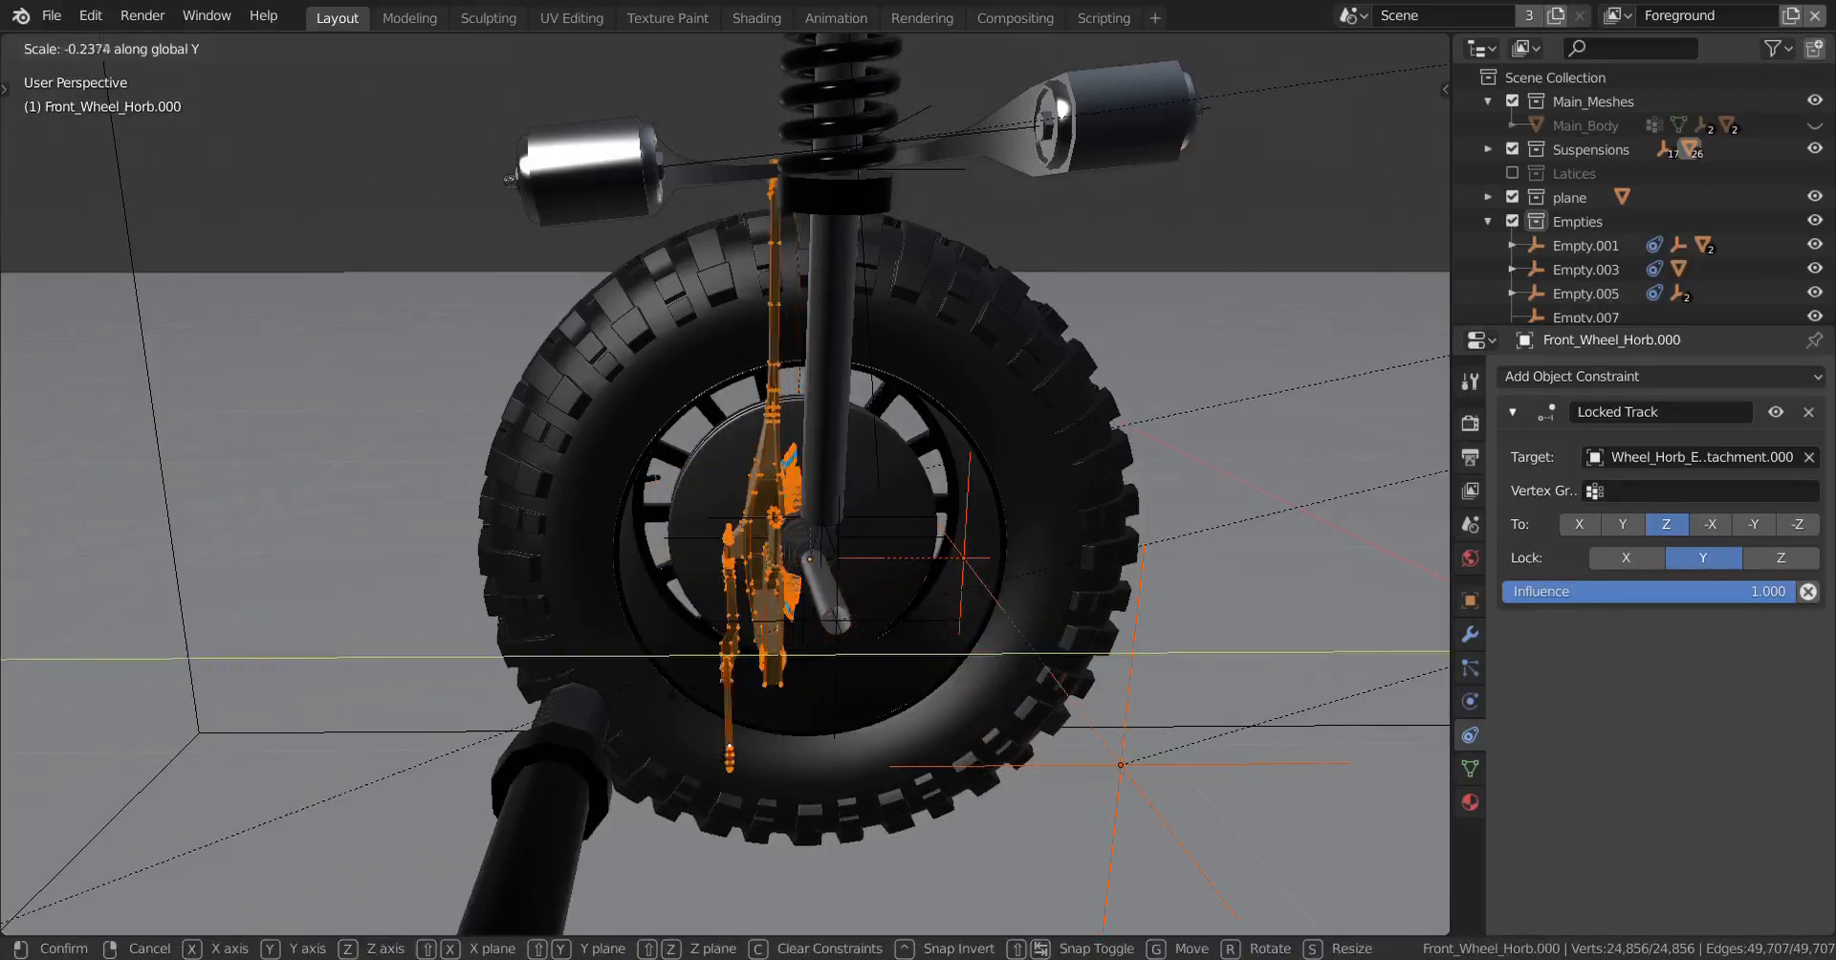
type("-1")
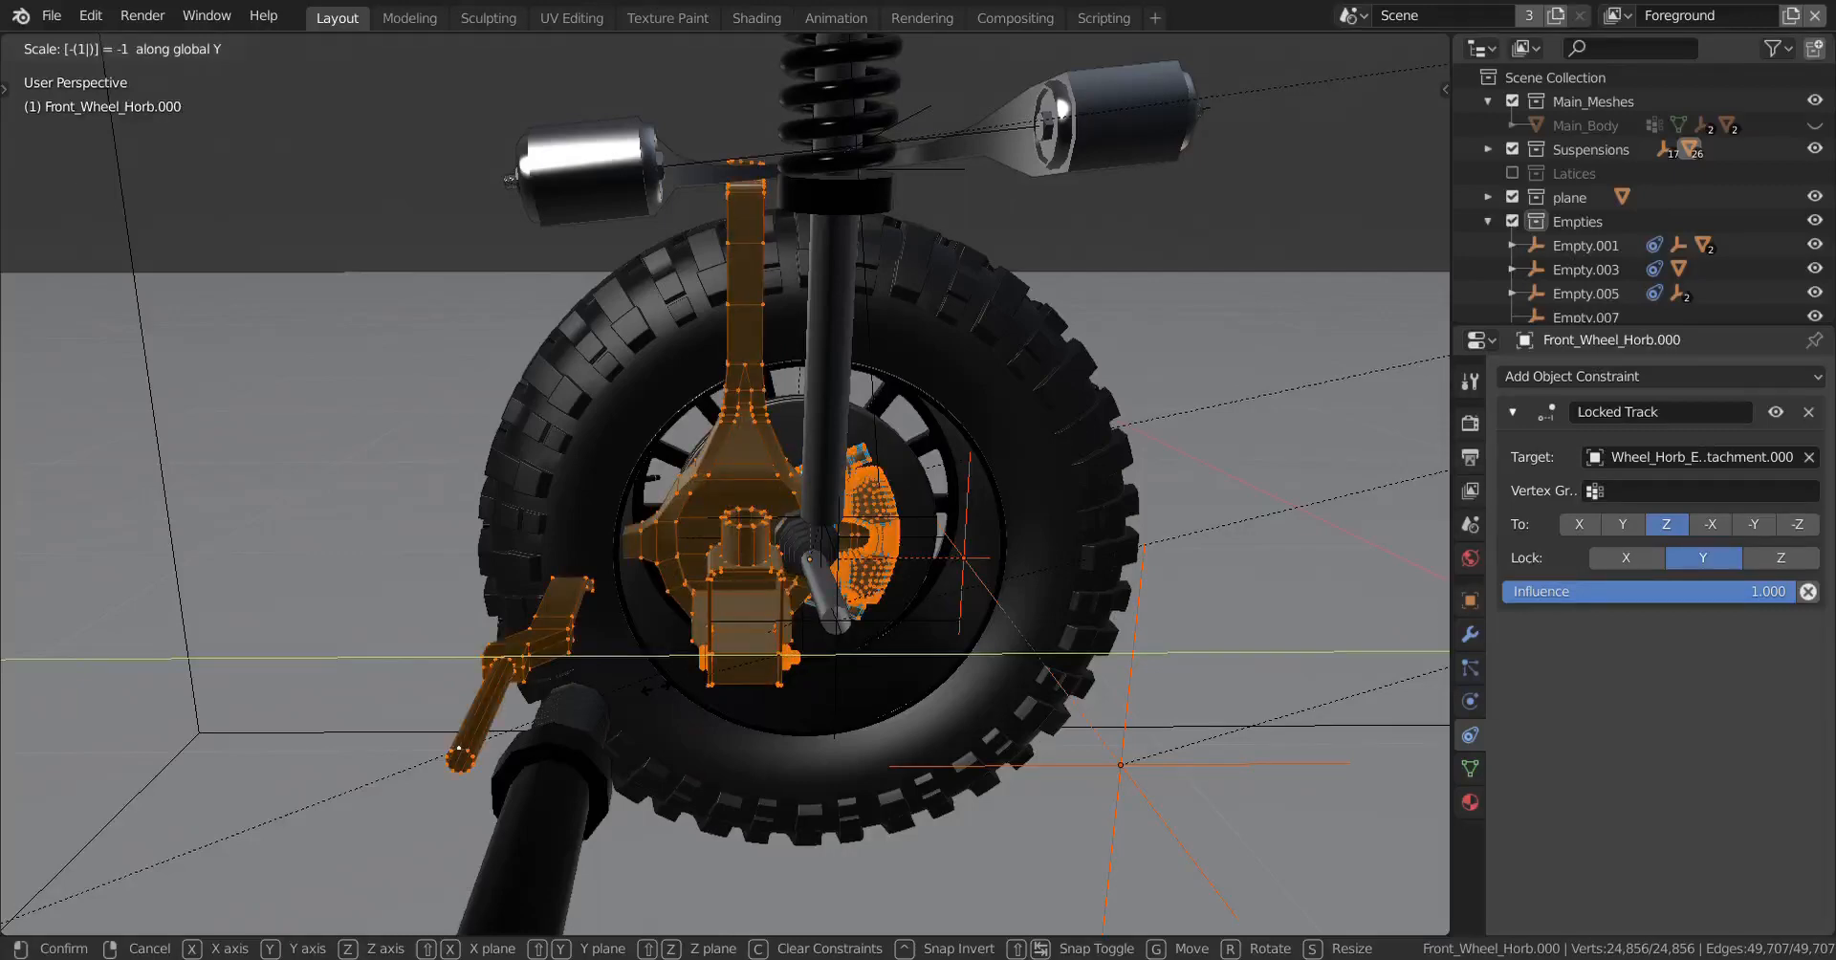
key("Return")
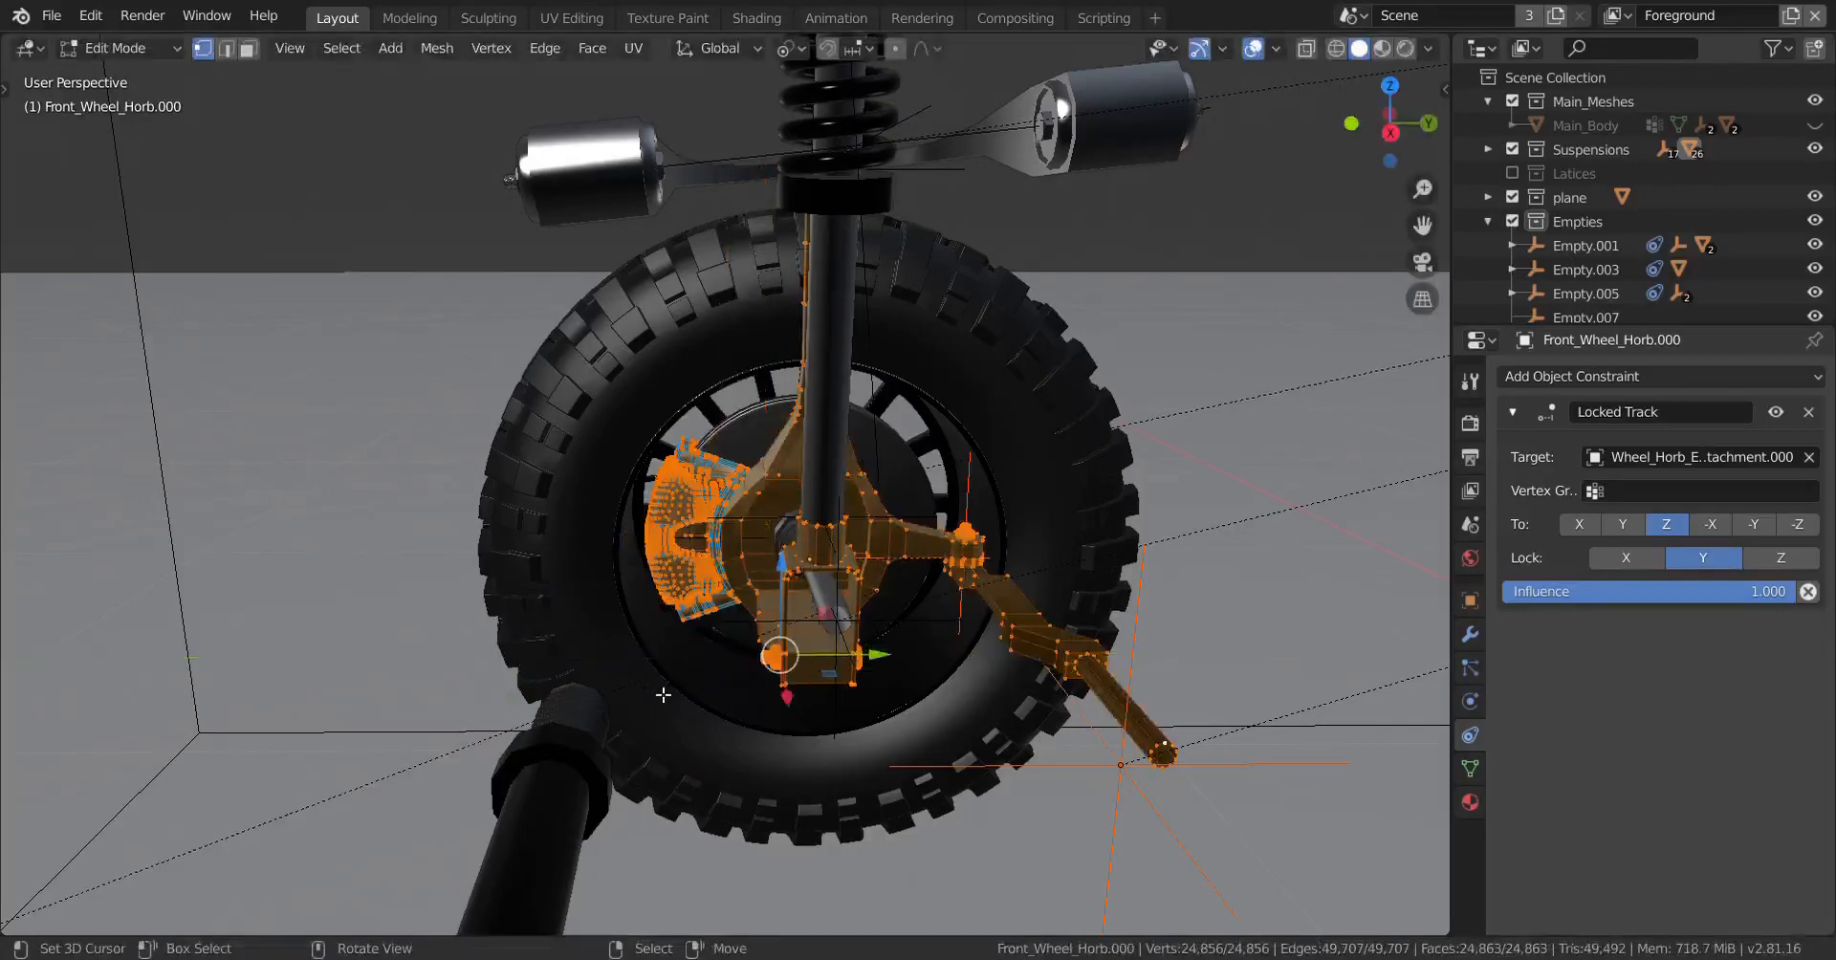
key("Tab")
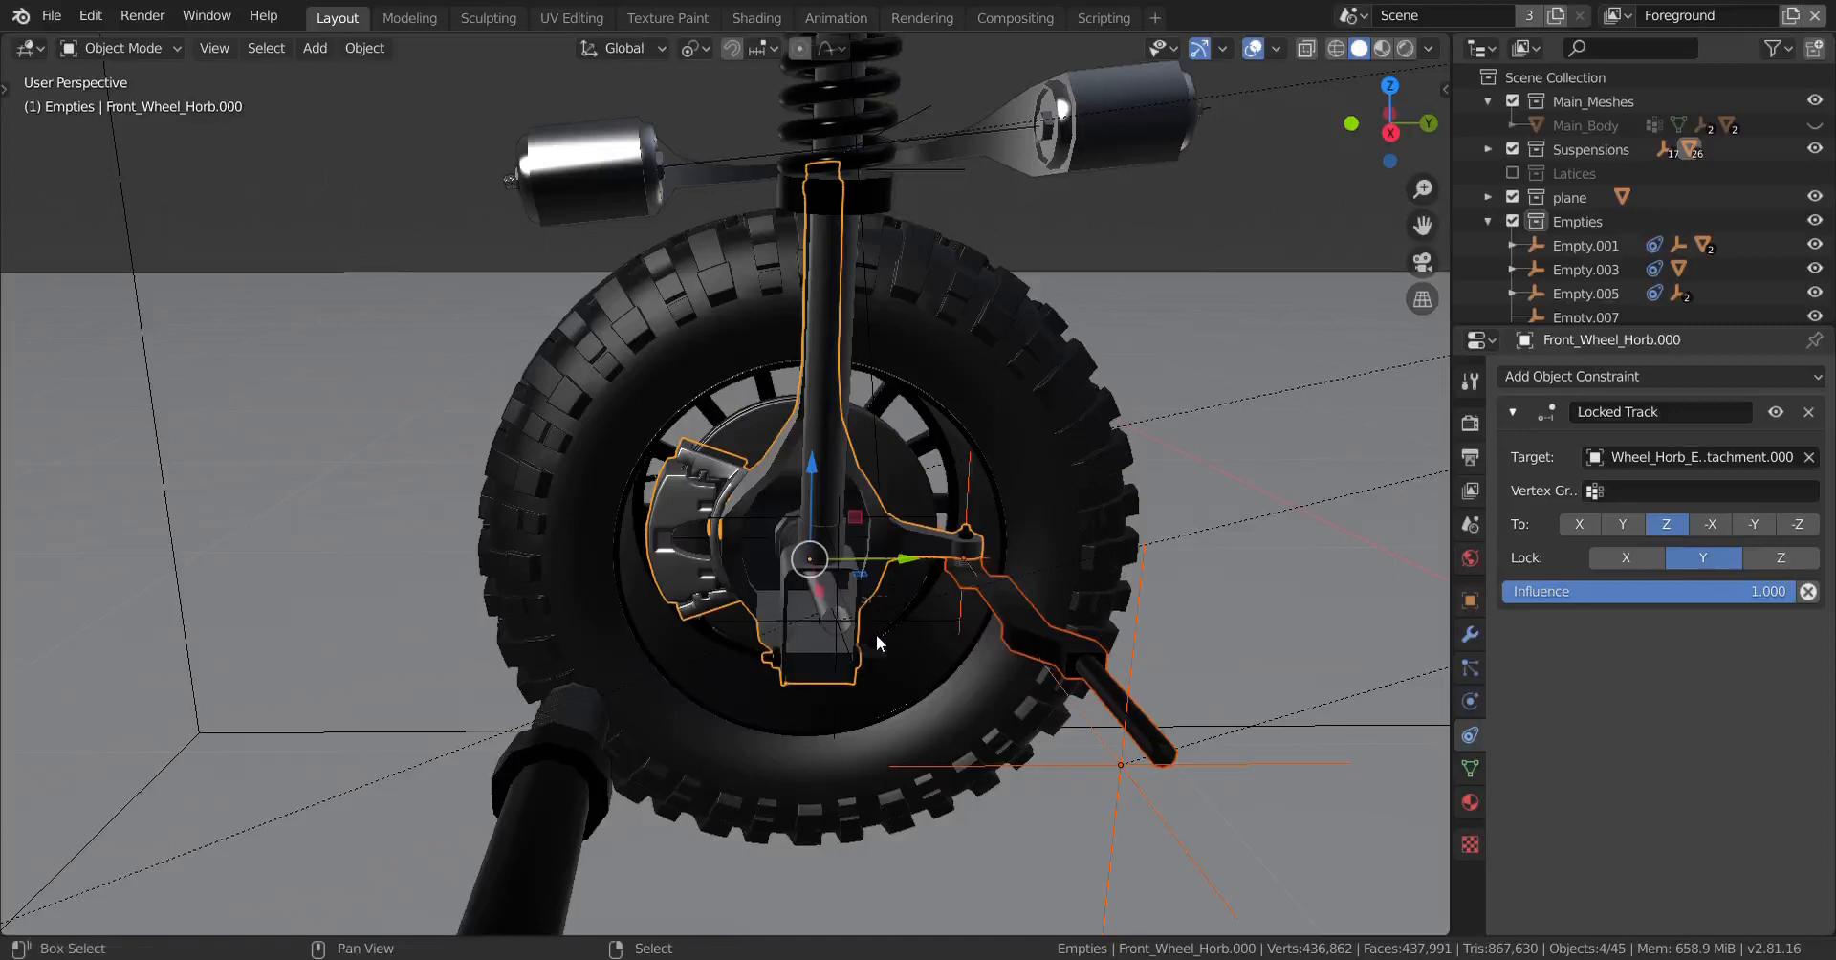
key("shift+s")
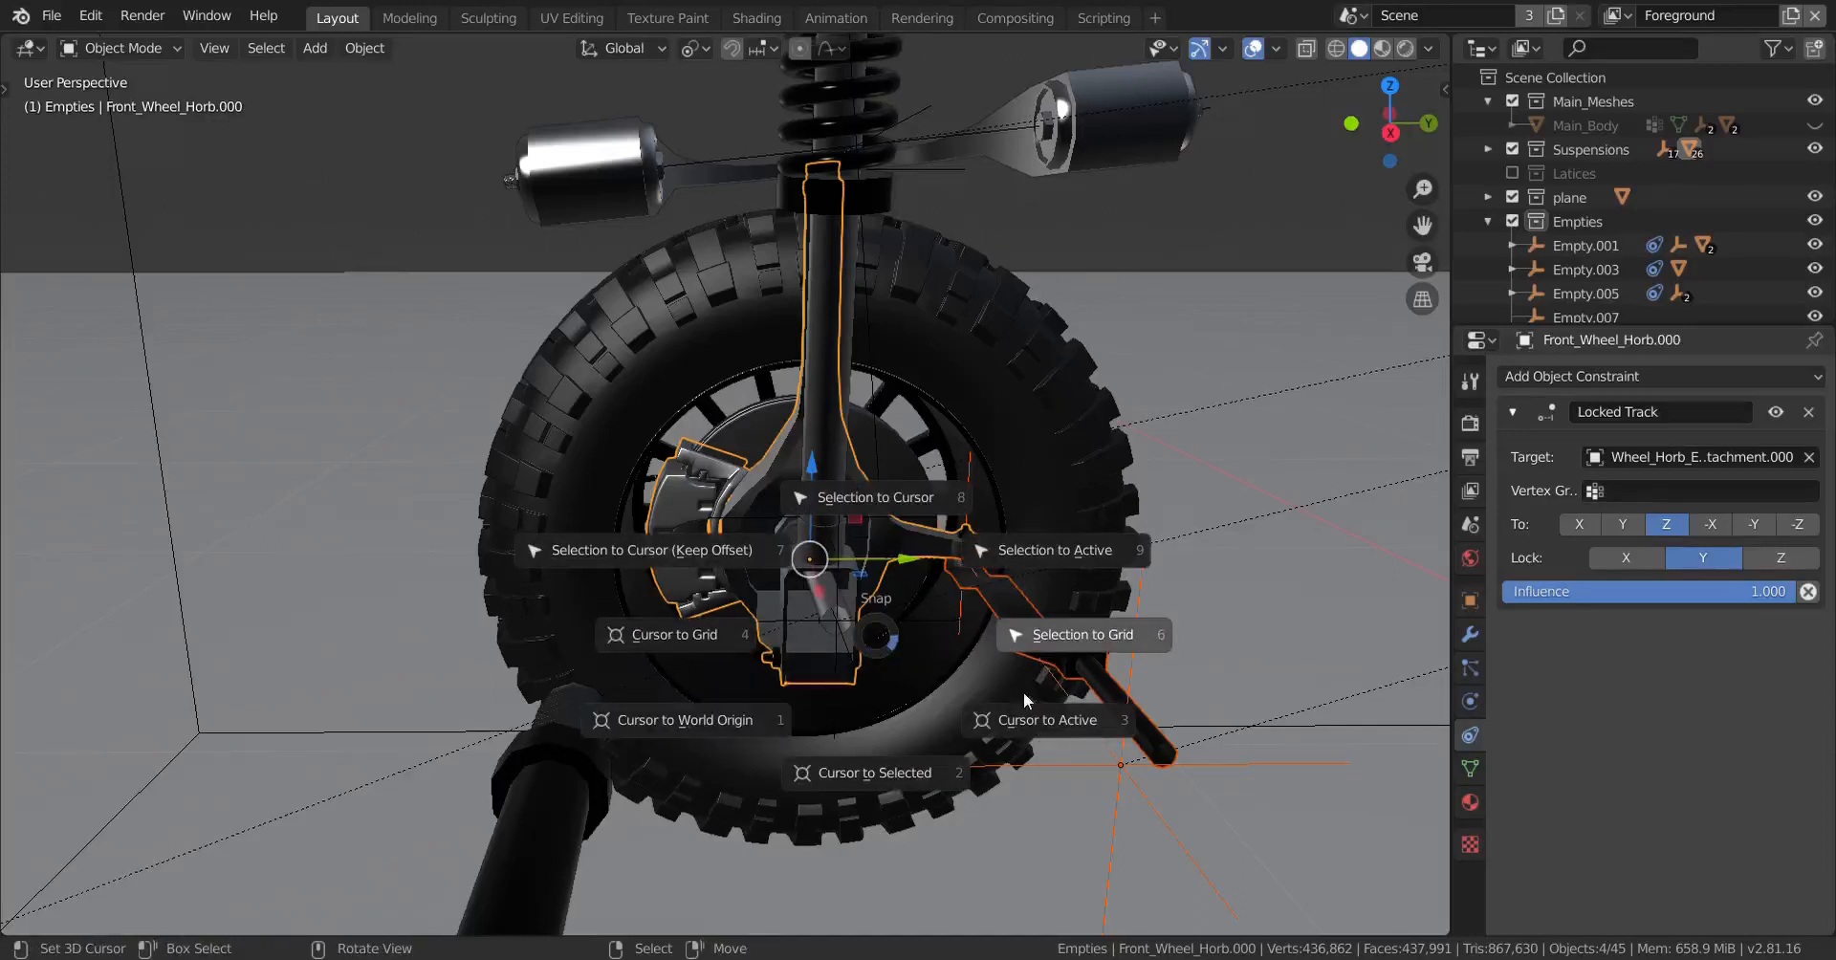
left_click(887, 474)
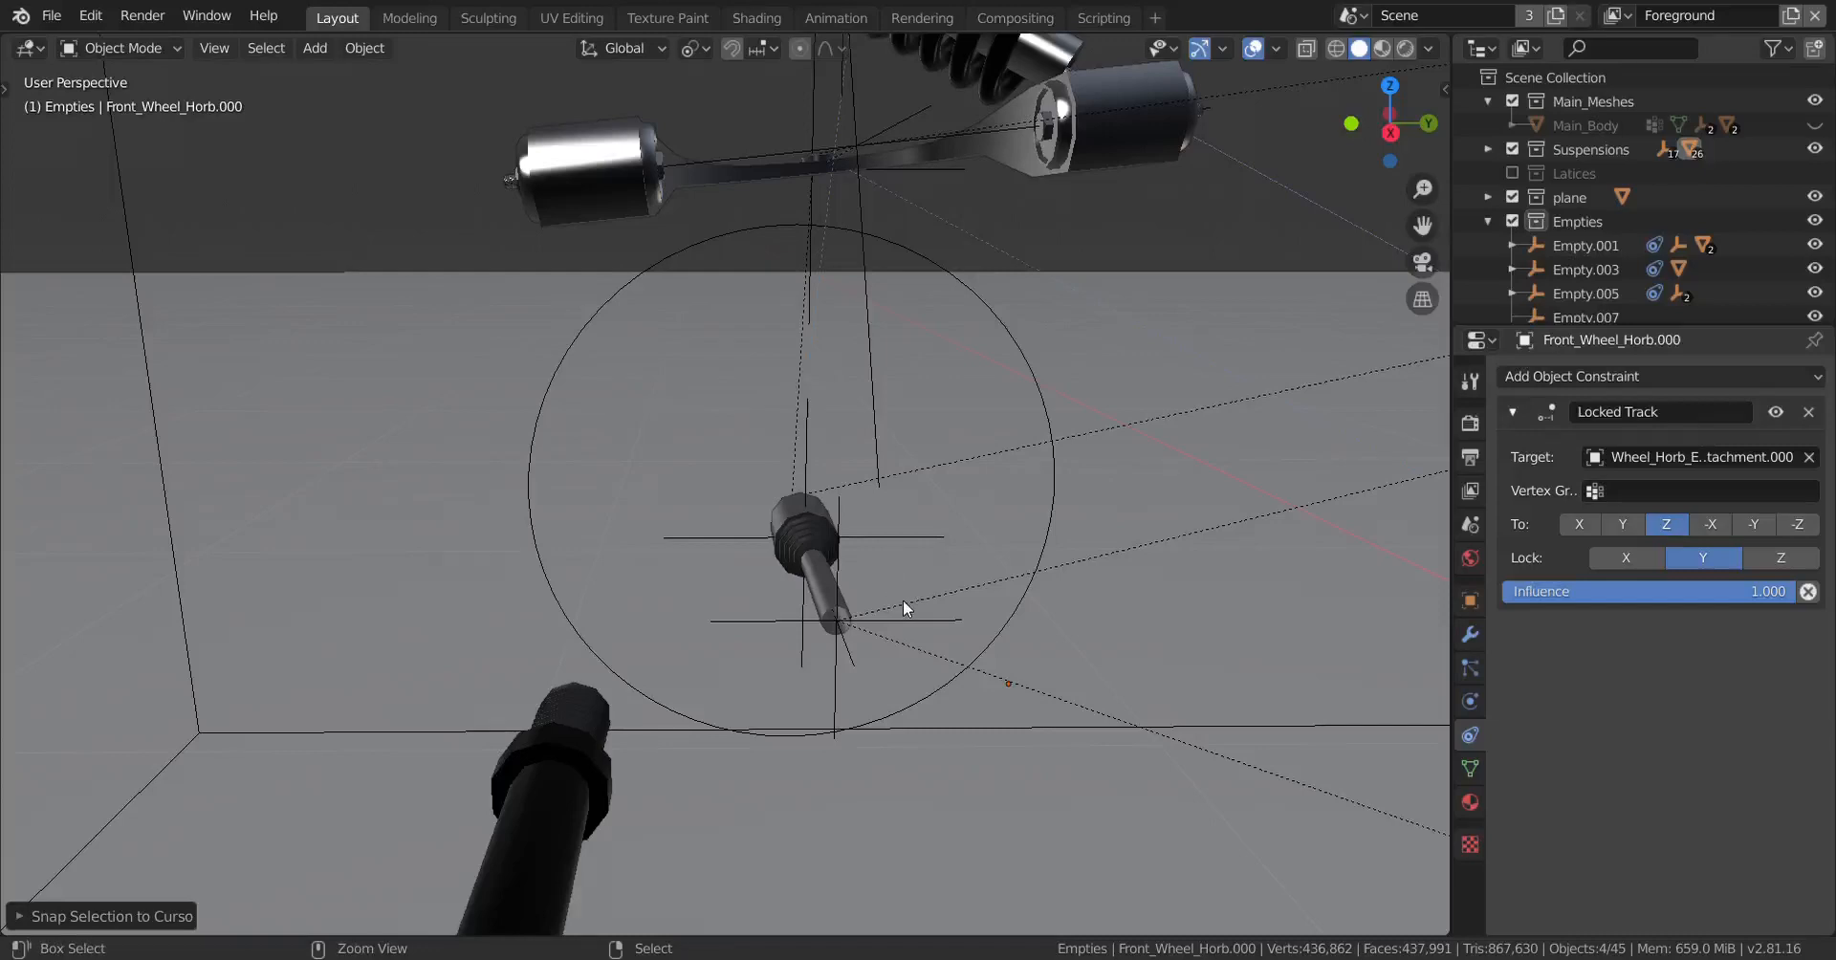
key("ctrl+z")
Step: Snap the 3D cursor to the active Front_Wheel_Horb.000 and set the pivot point to 3D Cursor
key("shift+s")
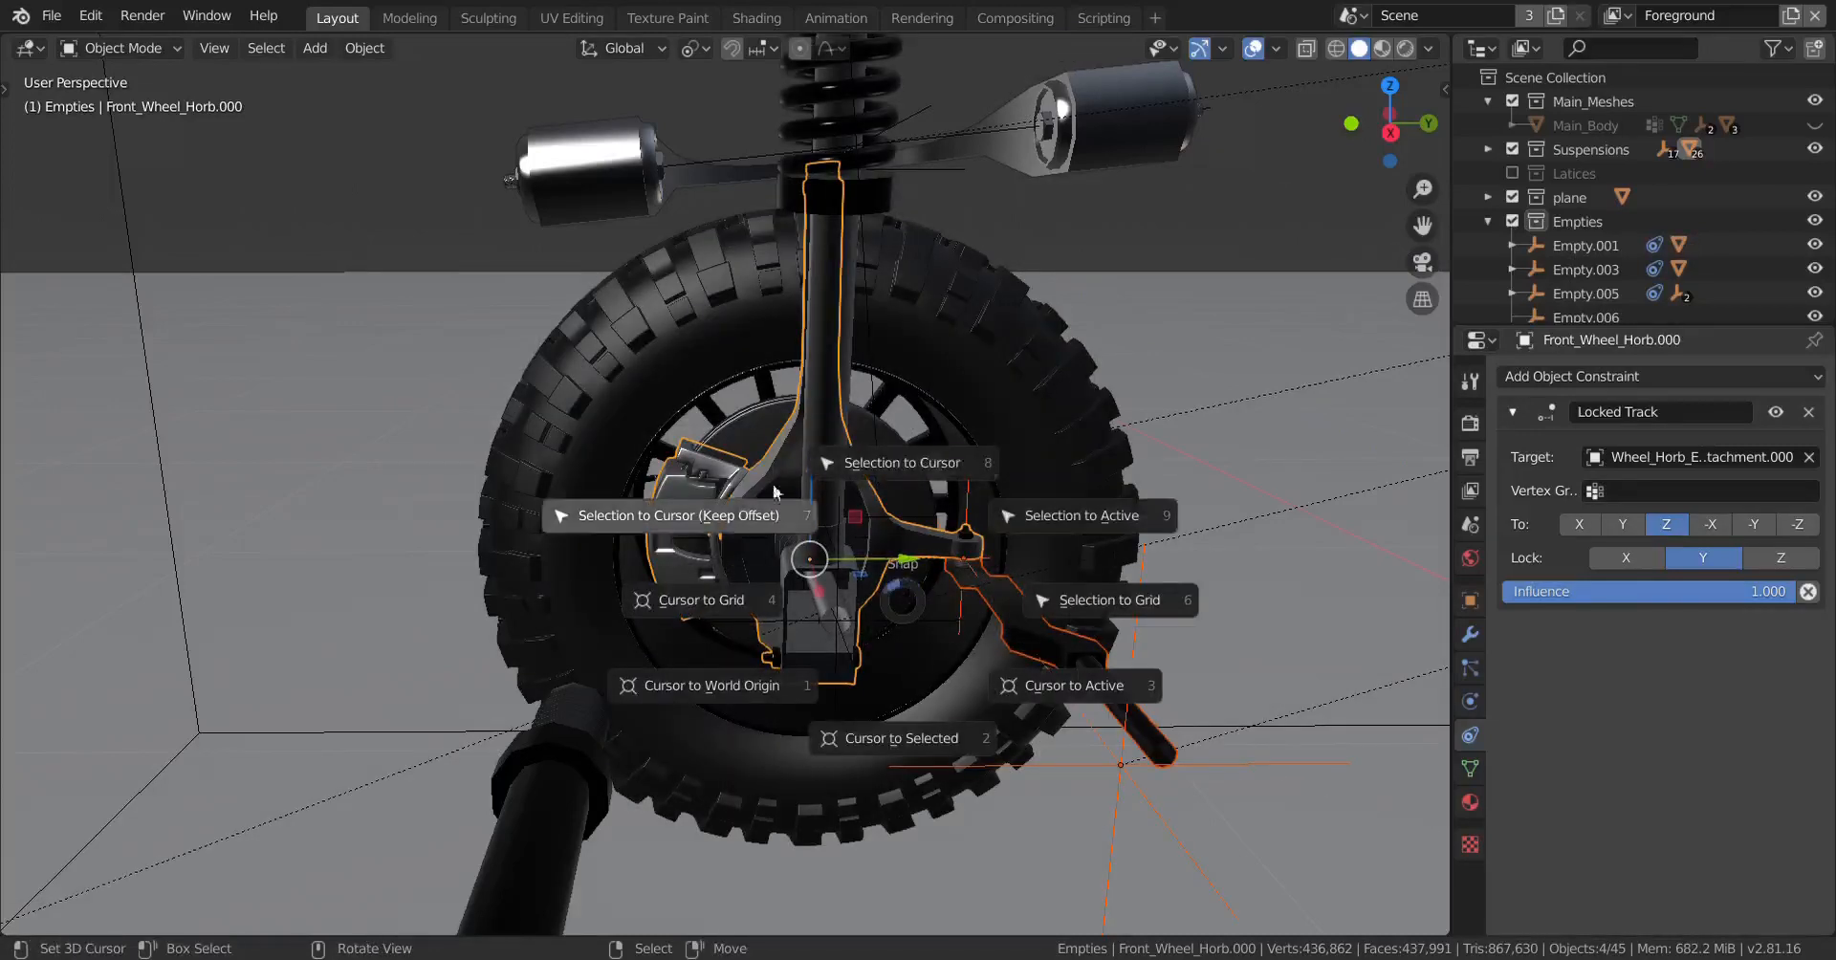
left_click(1066, 709)
middle_click_drag(1025, 690, 983, 679, "shift")
key("period")
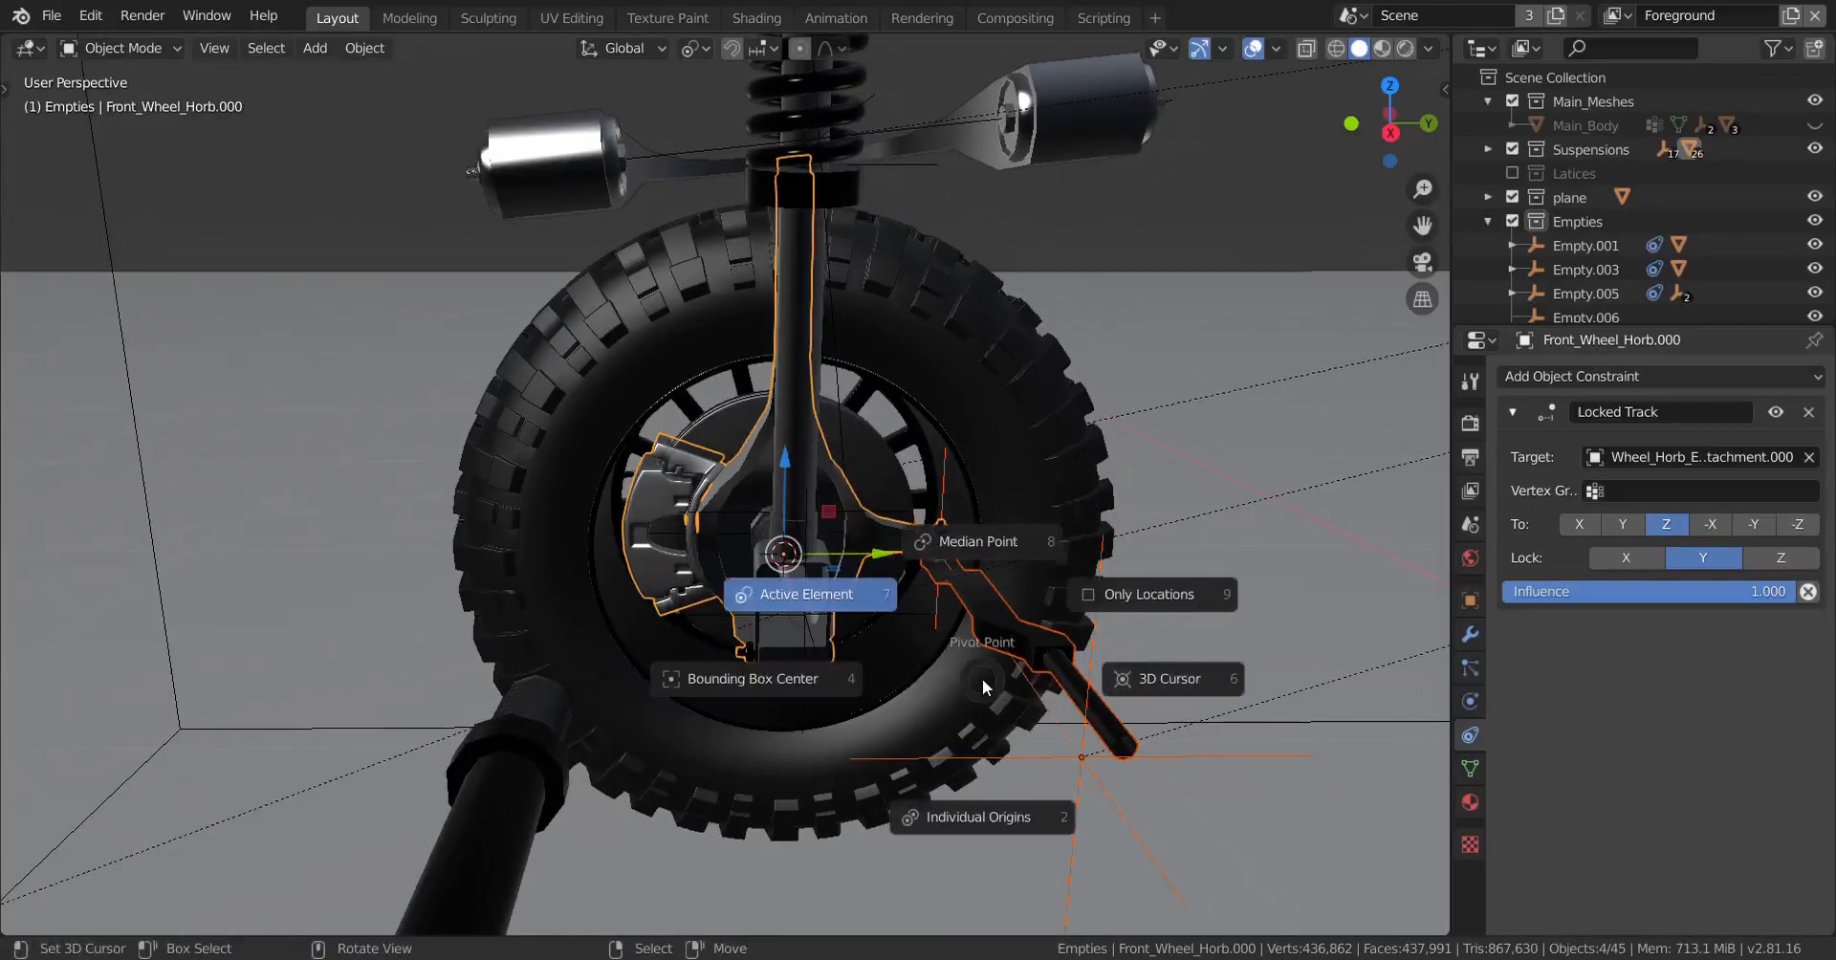
left_click(1070, 679)
Step: Mirror the hub and steering arm meshes in Edit Mode by scaling -1 along global Y about the 3D cursor
key("Tab")
key("s")
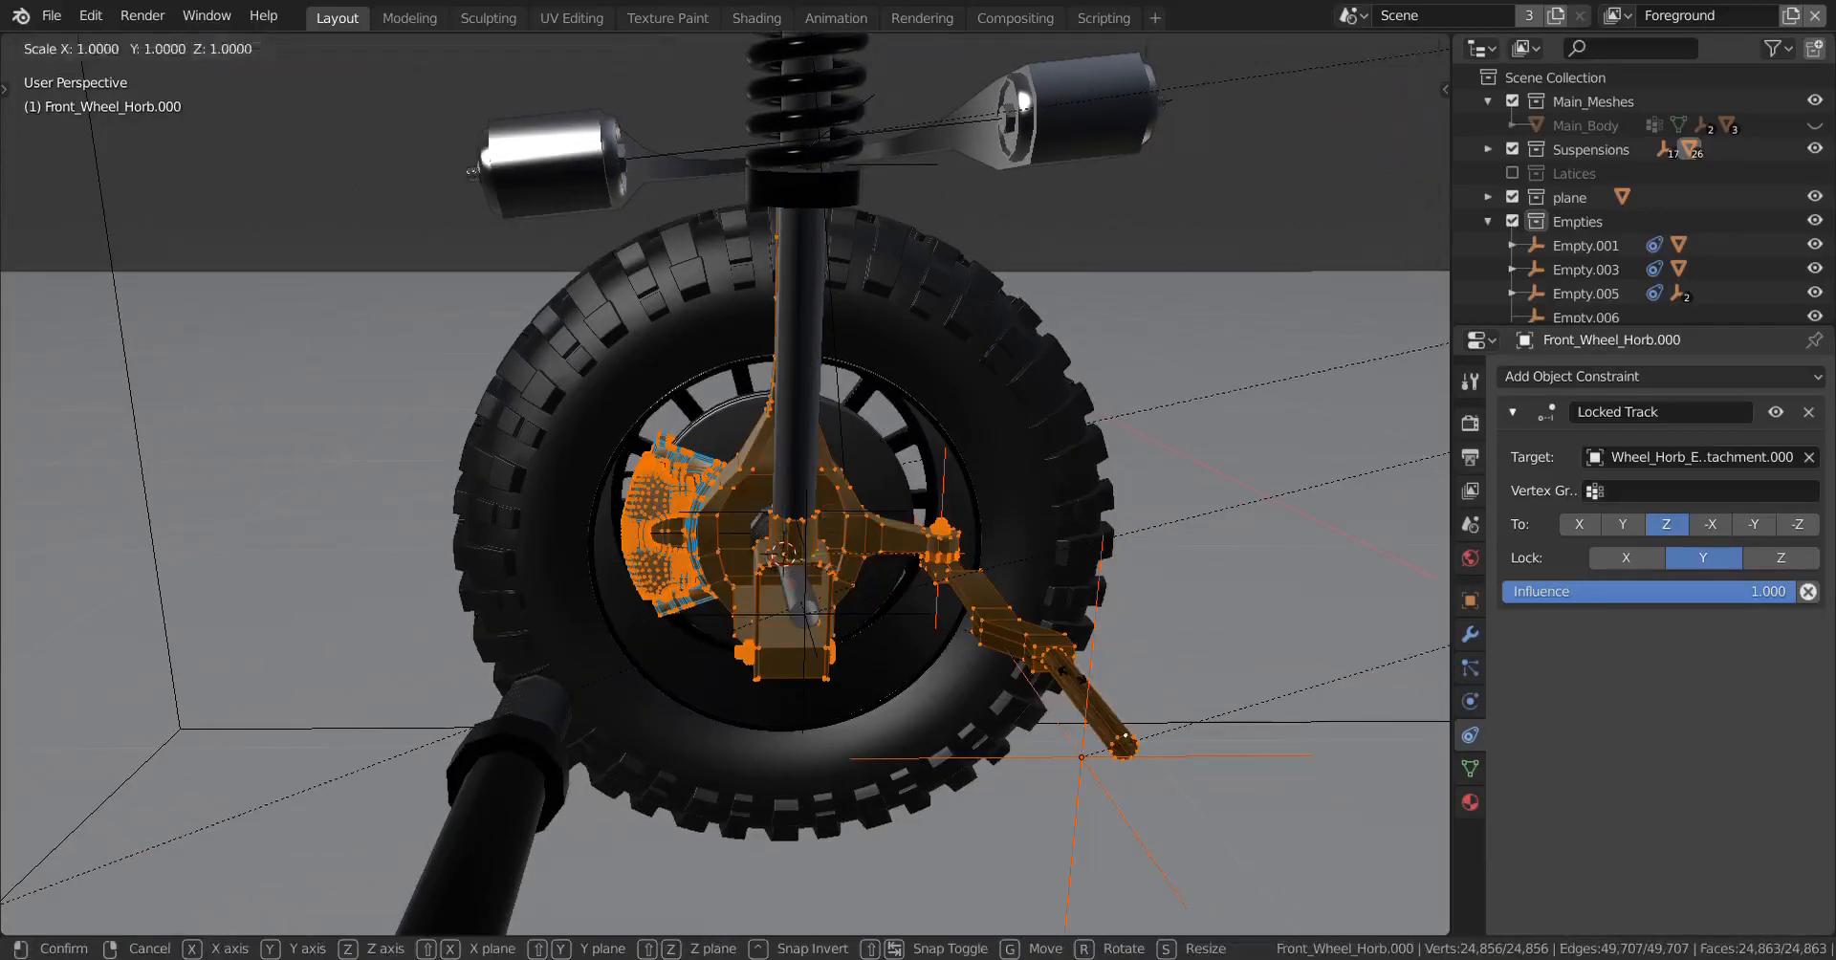
type("y")
type("-1")
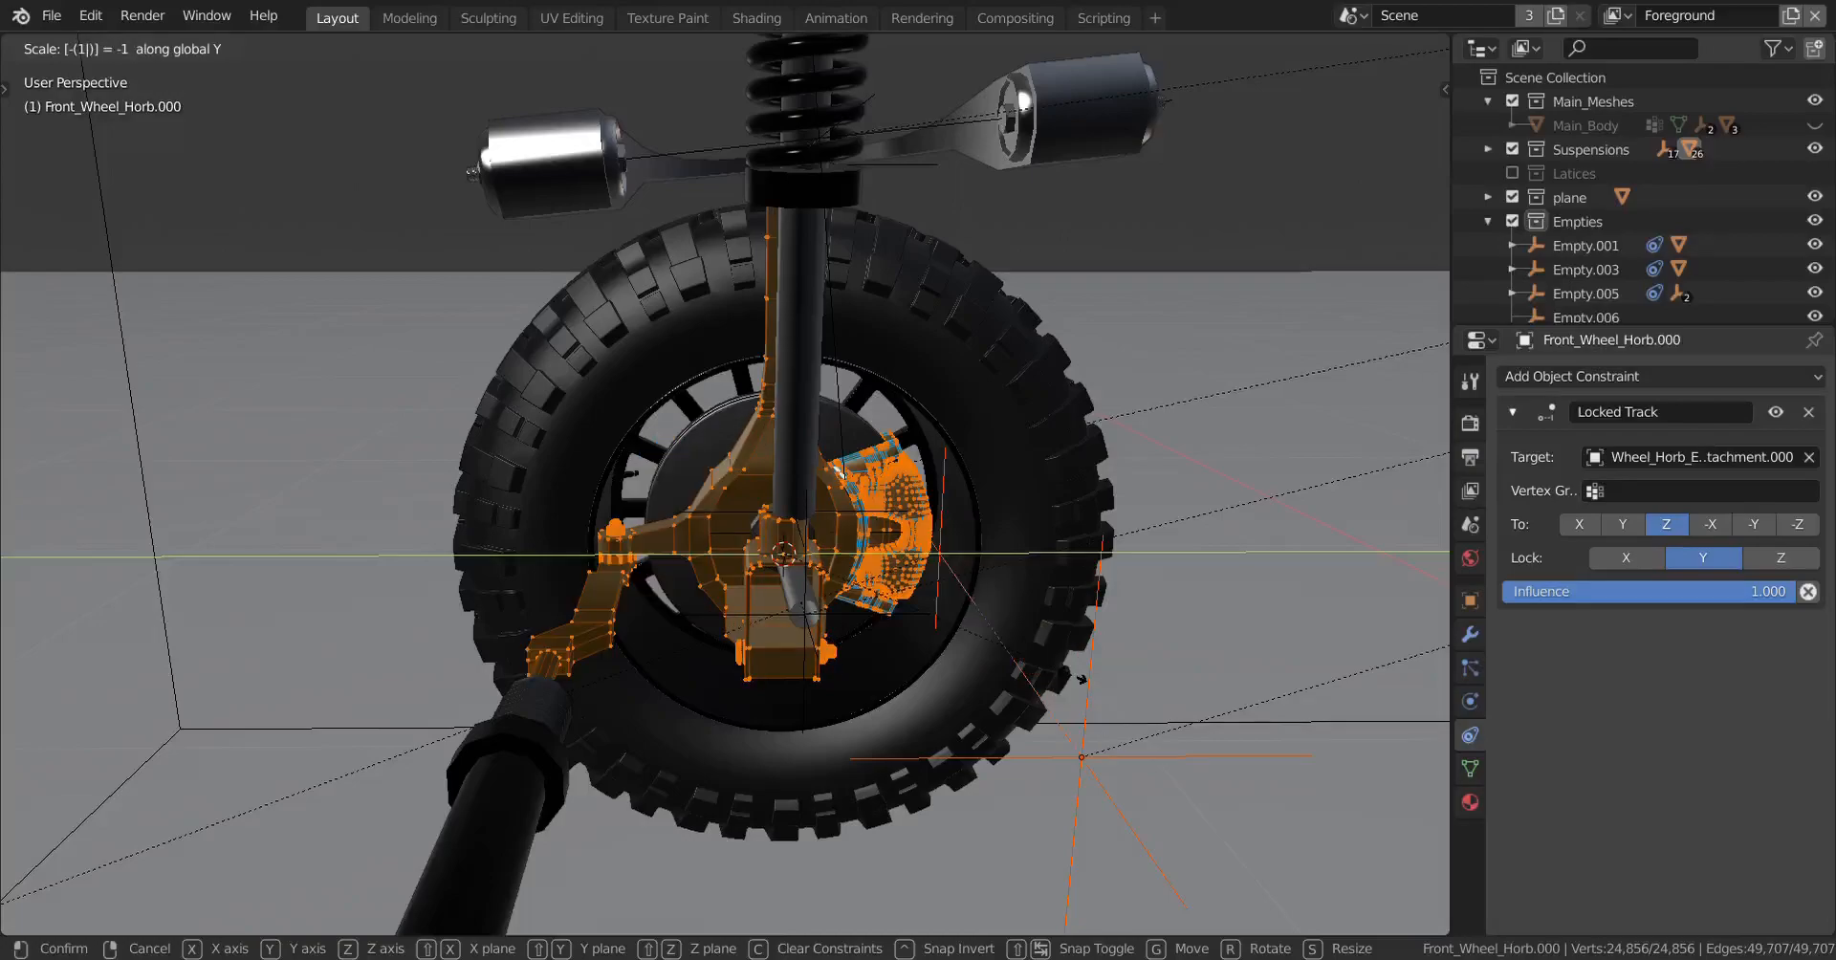
key("Return")
middle_click_drag(971, 642, 1132, 762)
key("Tab")
Step: Try to mirror the steering empties Empty.018 and Empty.017 by scaling them -1 along global Y
left_click(1099, 760)
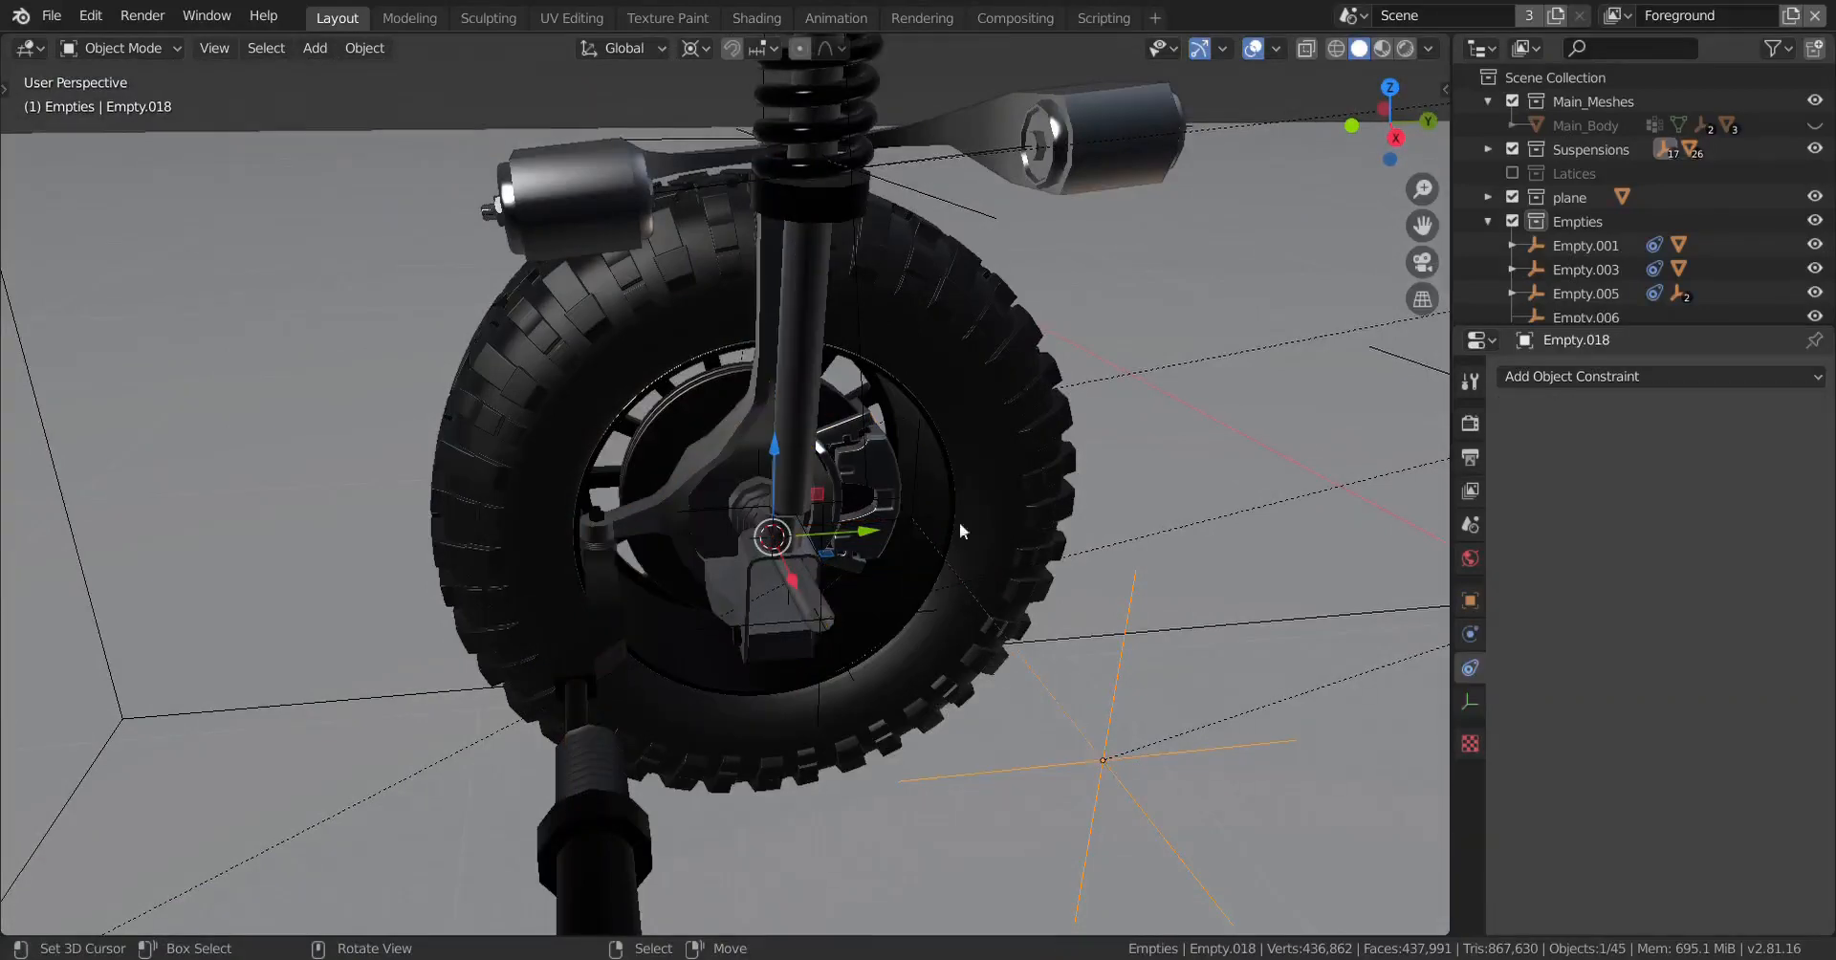
left_click(916, 462, "shift")
middle_click_drag(948, 654, 961, 690)
key("s")
type("y")
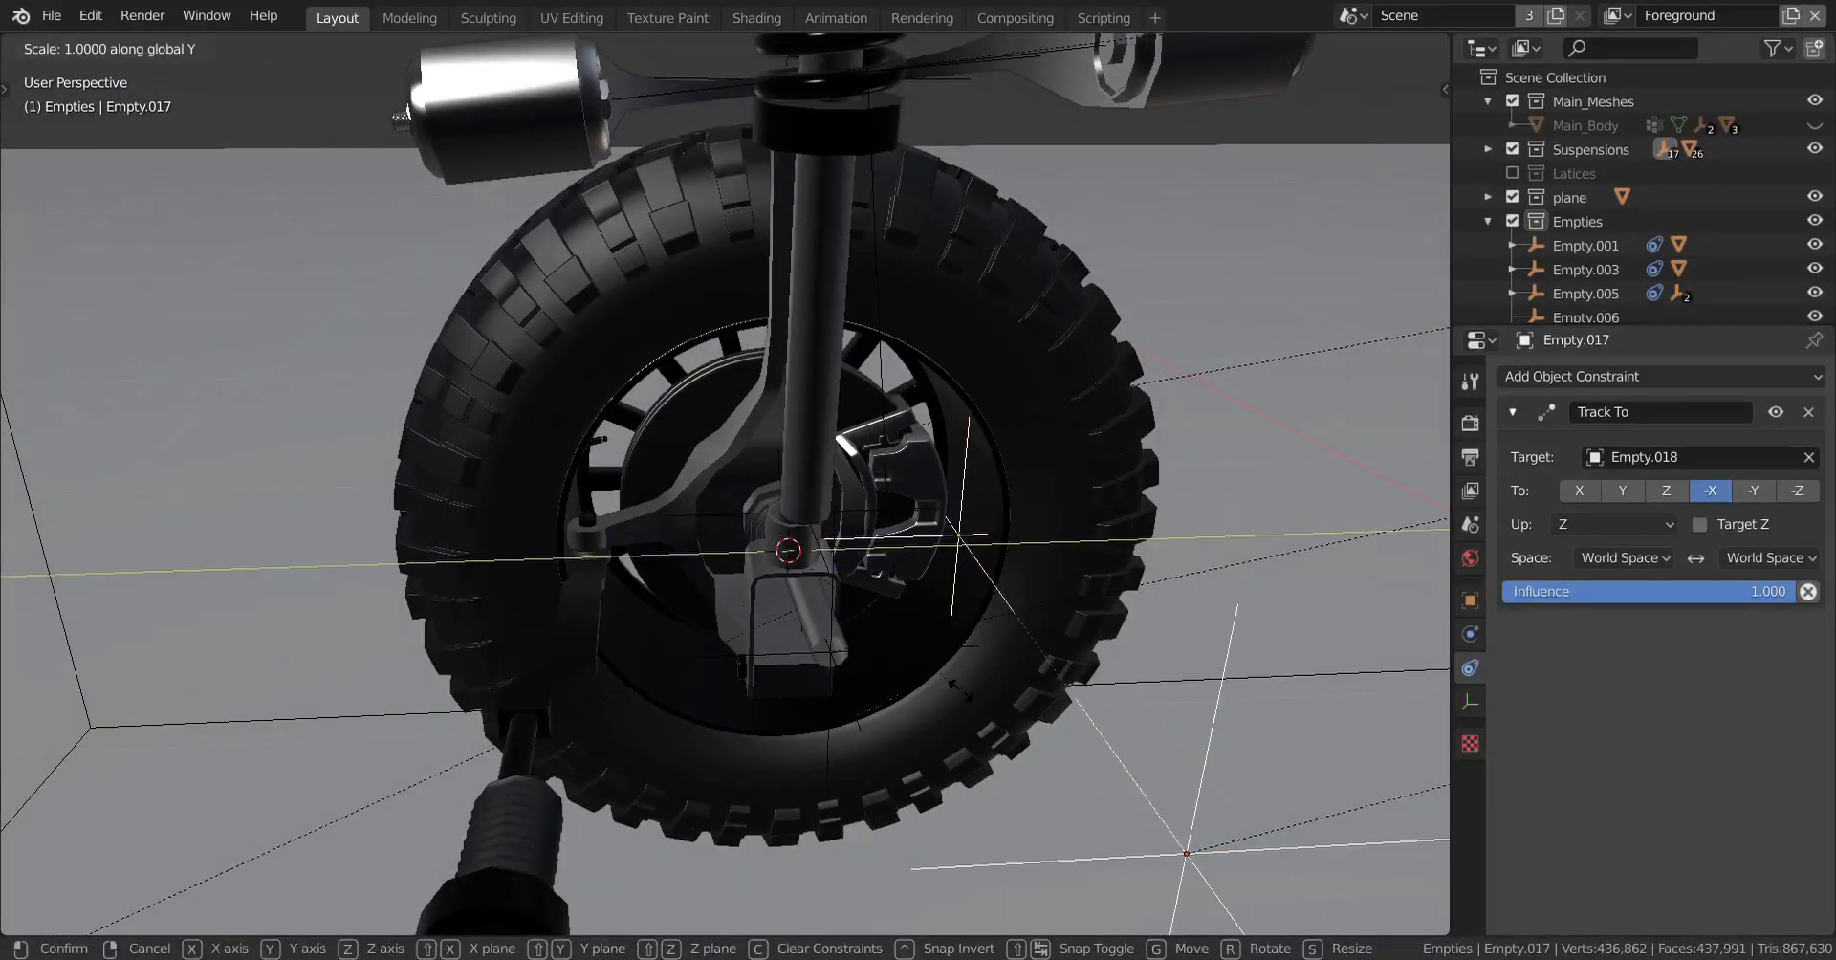
type("-1")
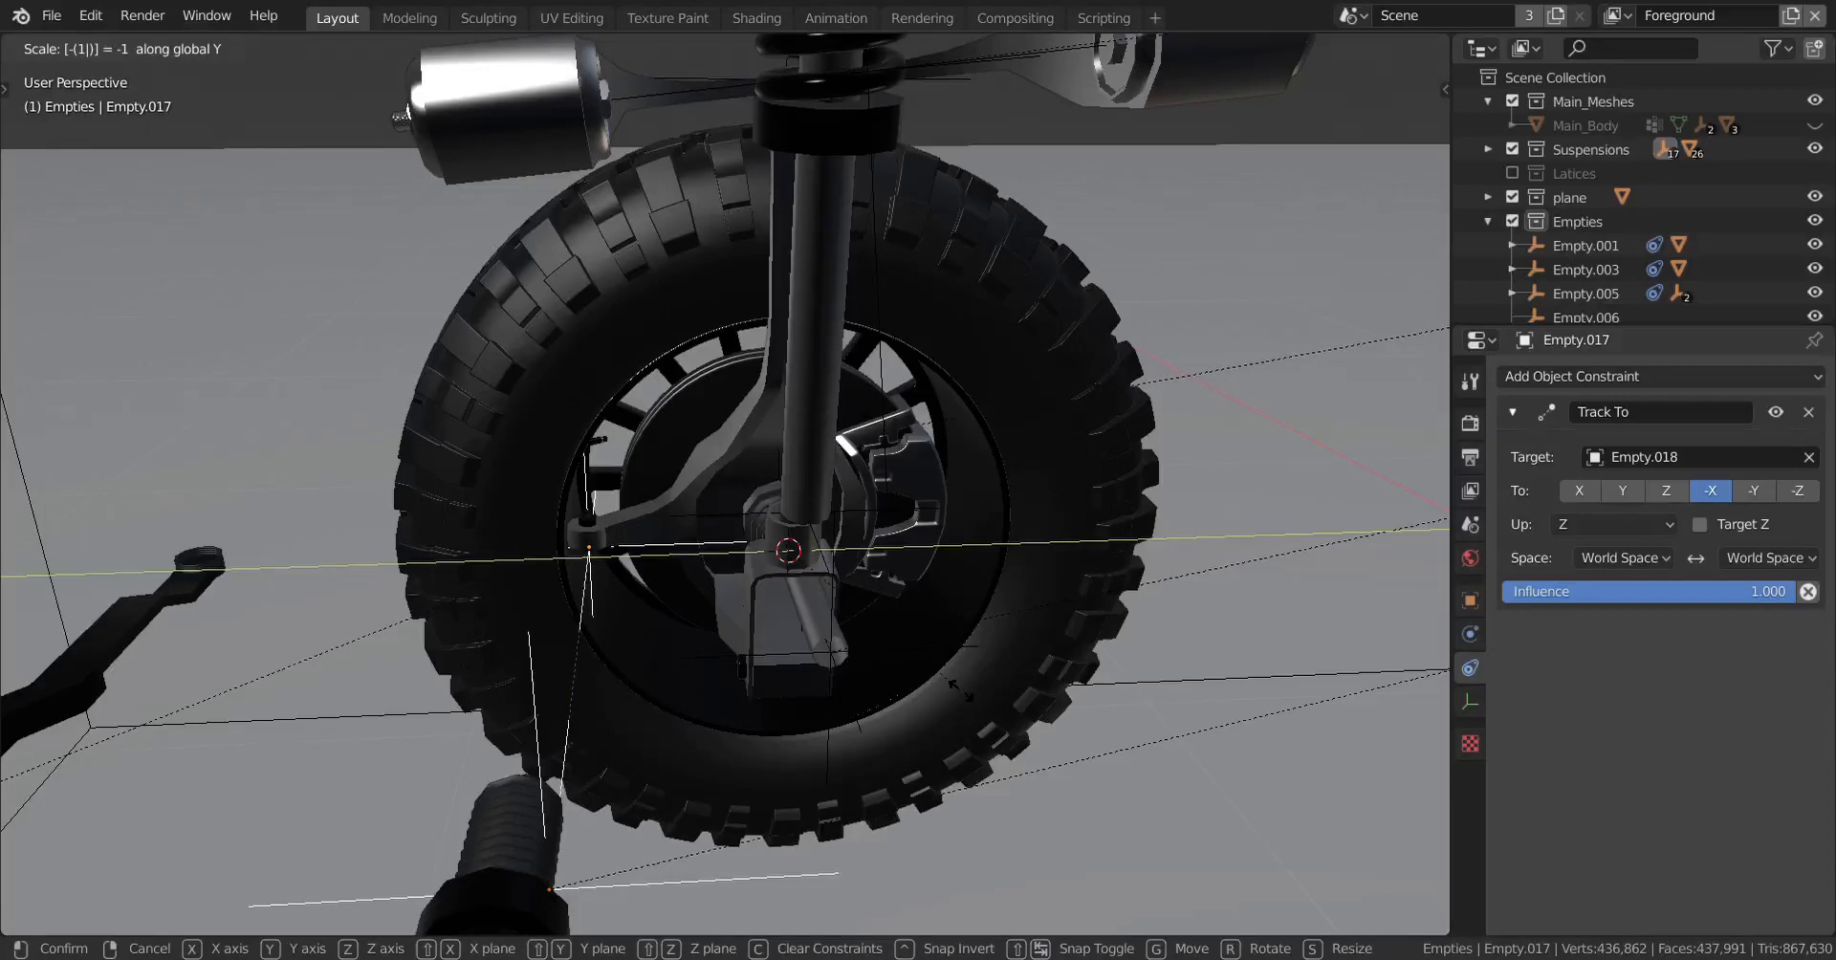
right_click(961, 691)
Step: Clear the parent of Steering_Rack_Mechanism.002 while keeping its transformation
left_click(560, 629)
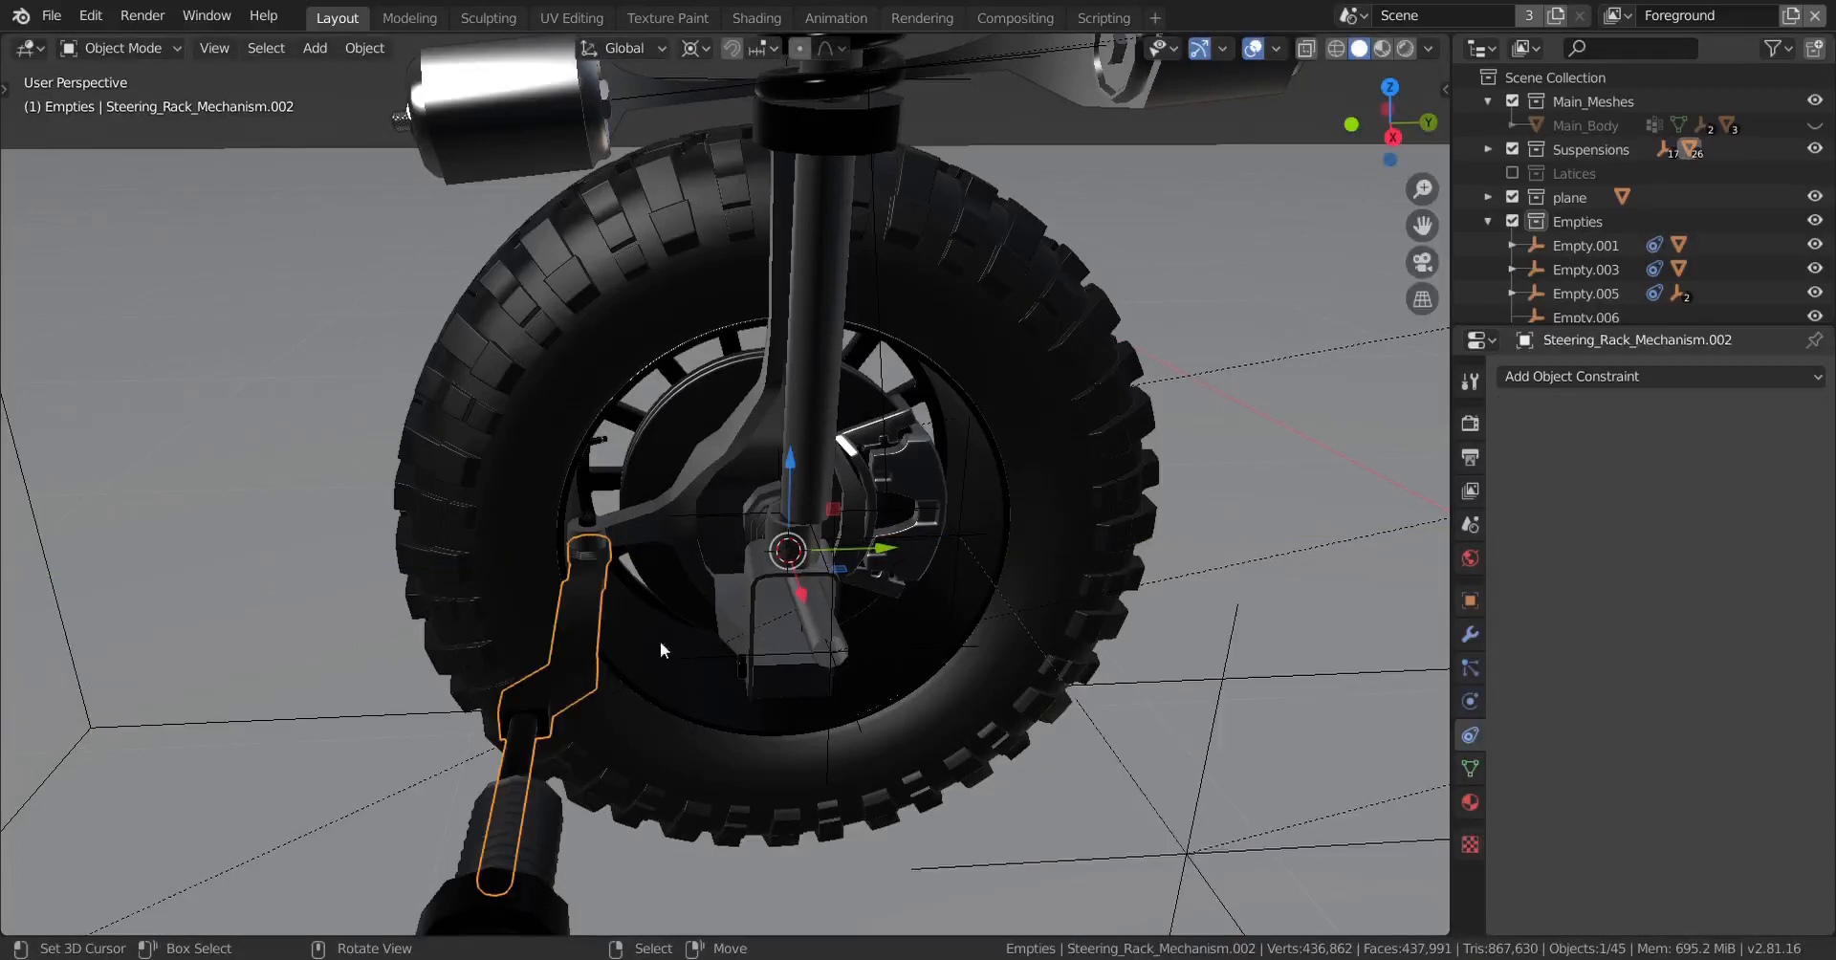
key("alt+p")
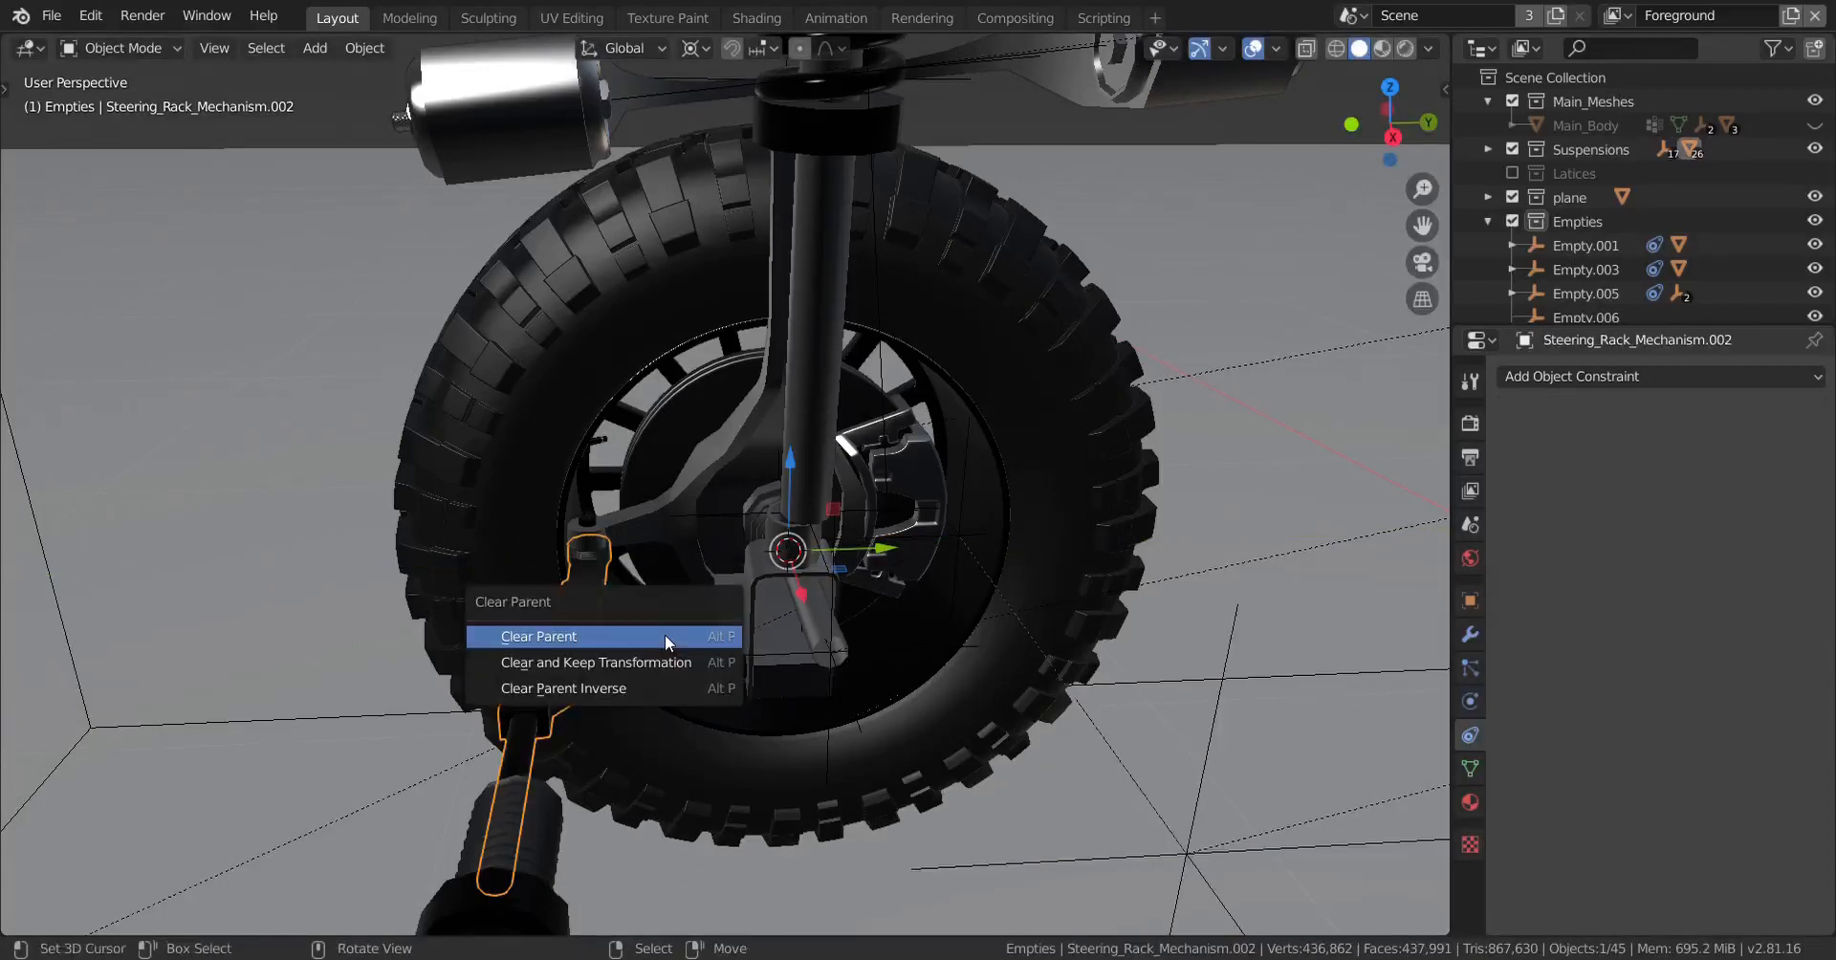
left_click(618, 665)
Step: Mirror Empty.018 and Empty.017 along global Y about the 3D cursor onto the steering arm's side
left_click(1161, 859)
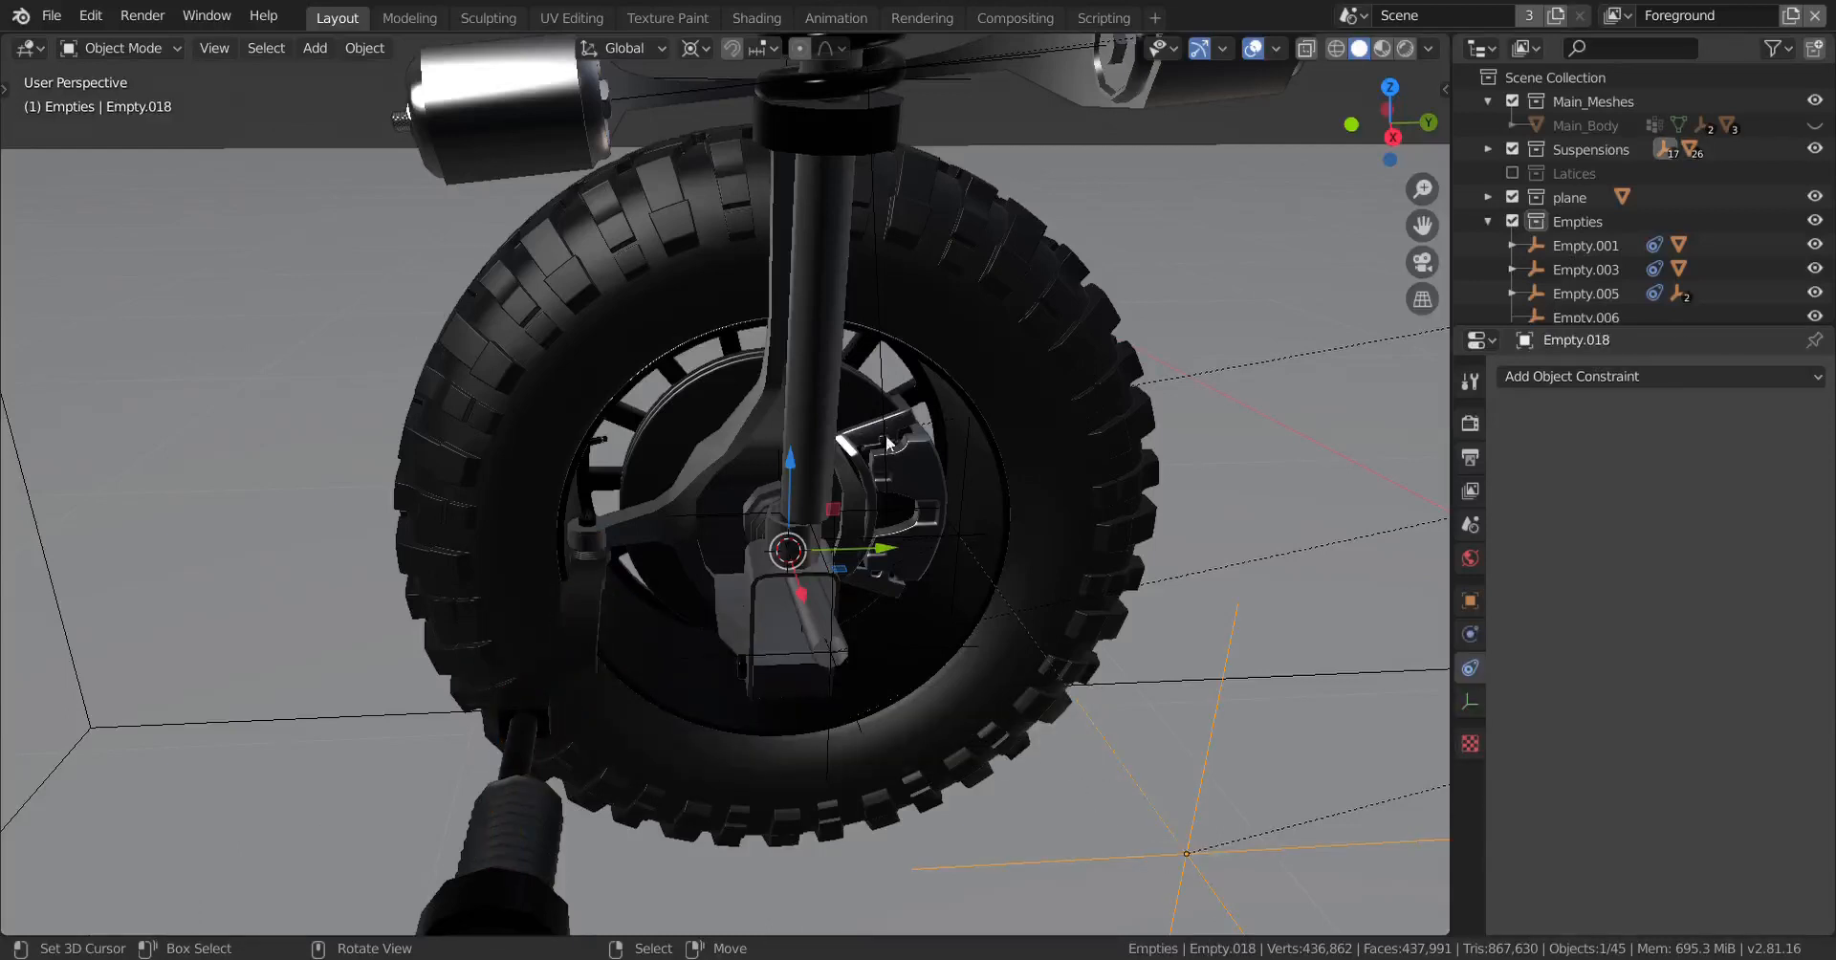
left_click(961, 498, "shift")
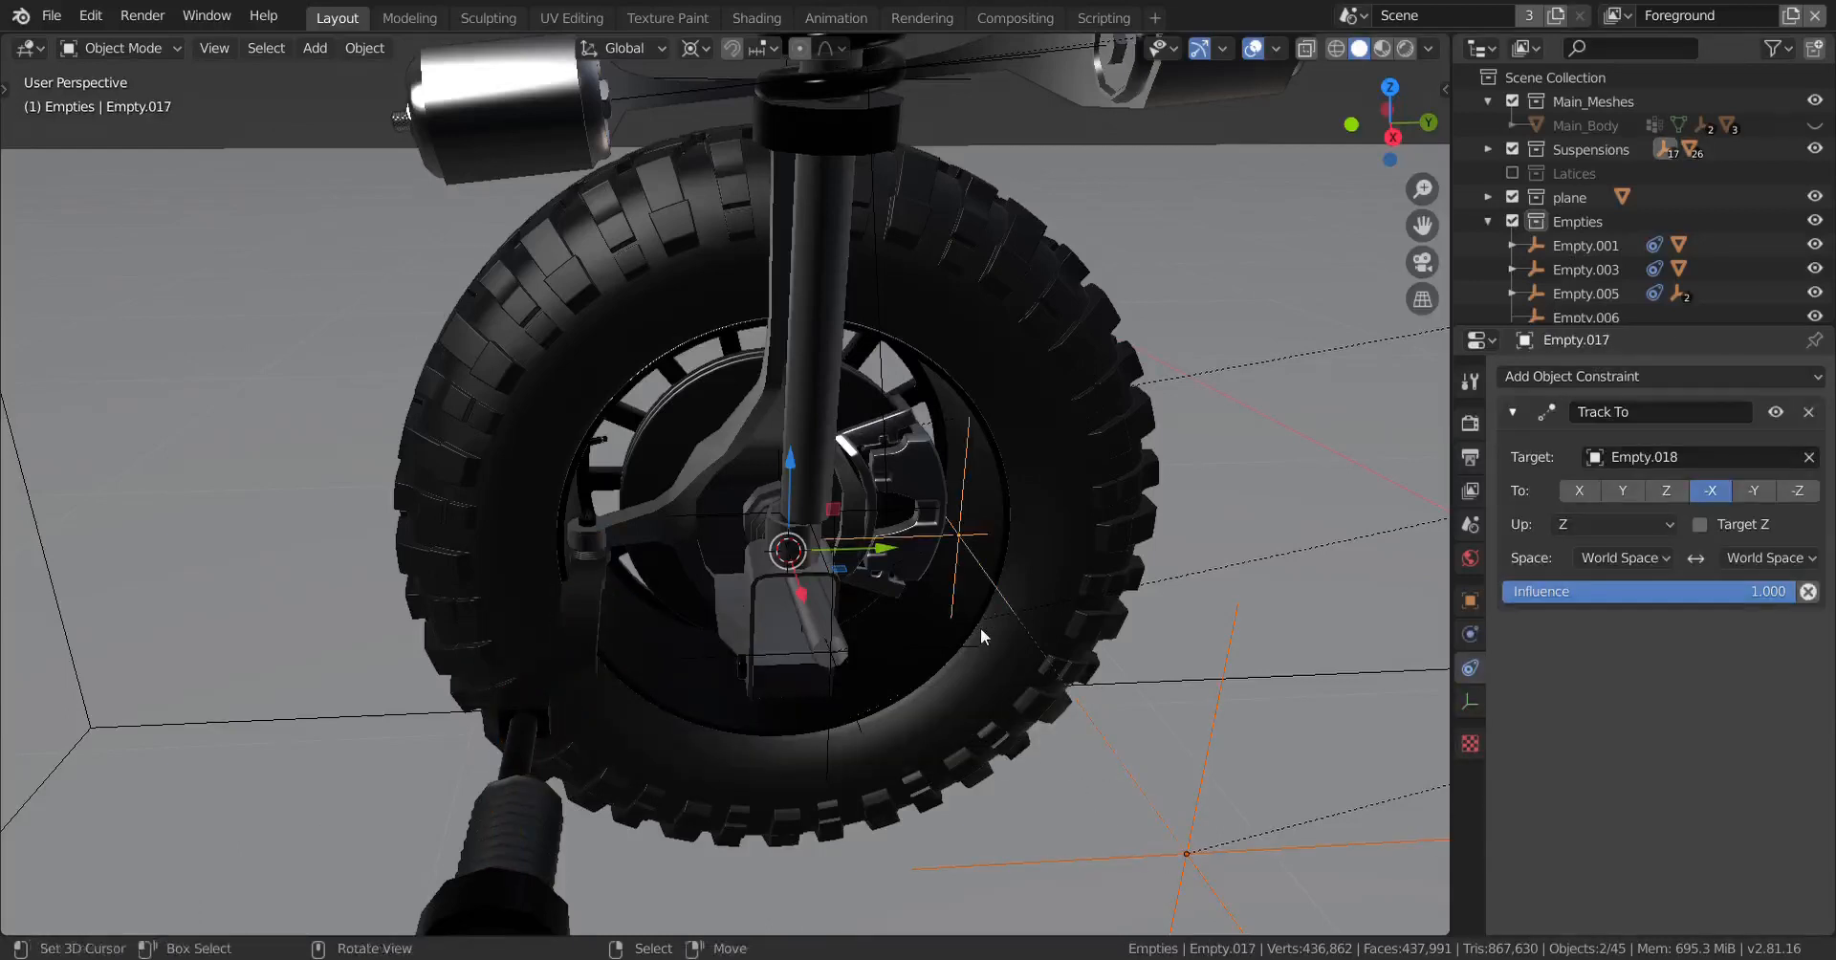
key("s")
key("y")
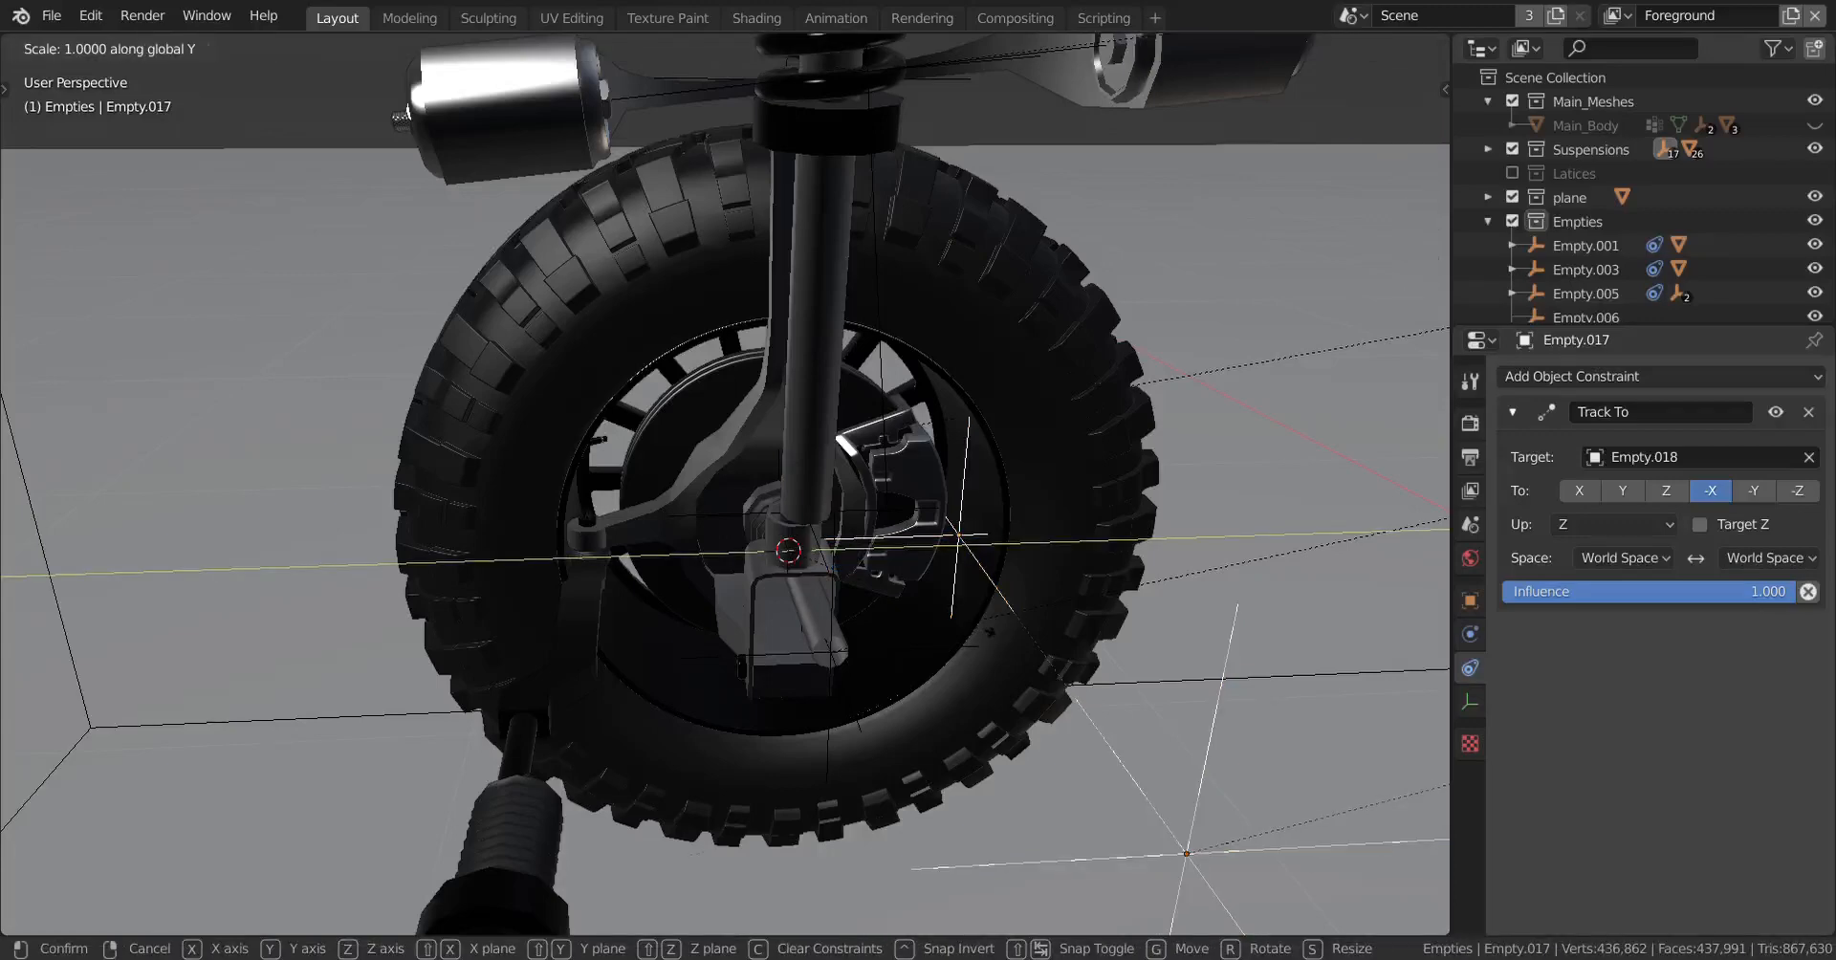
left_click(979, 627)
middle_click_drag(979, 629, 648, 695)
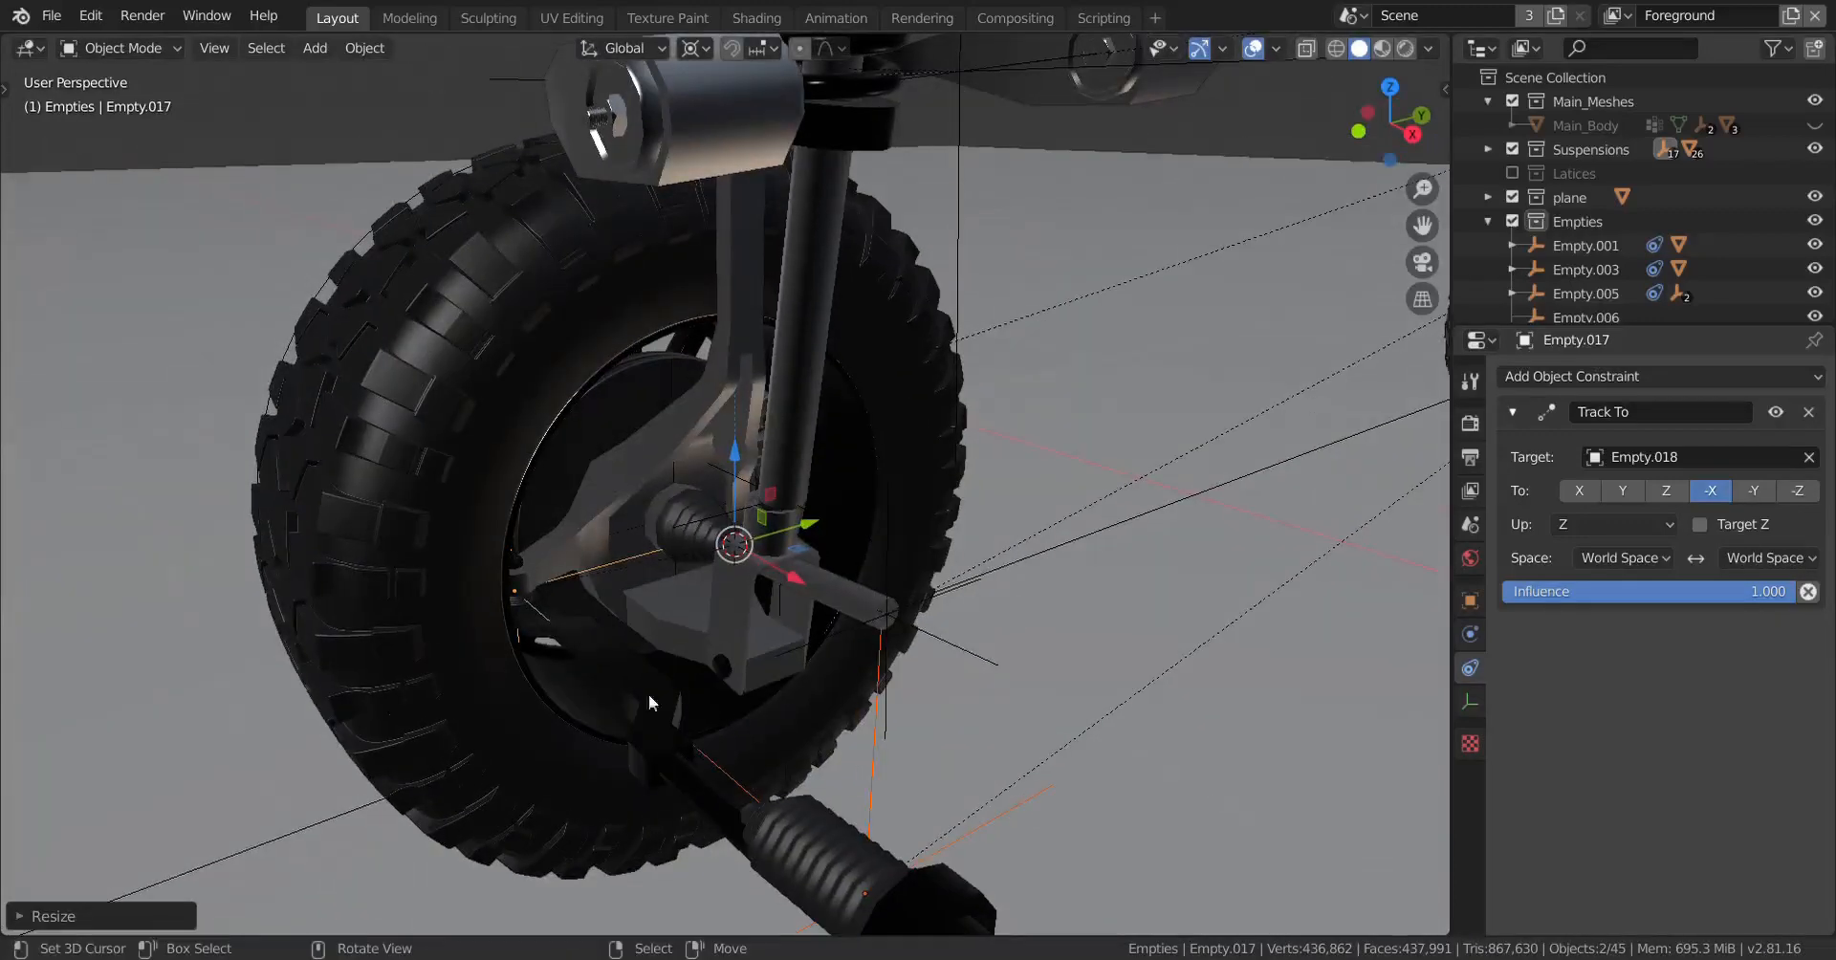
Step: Parent Steering_Rack_Mechanism.002 to the mirrored empty at the steering arm's joint with the hub
right_click(649, 695)
middle_click_drag(616, 623, 788, 634)
scroll(739, 652, "up", 5)
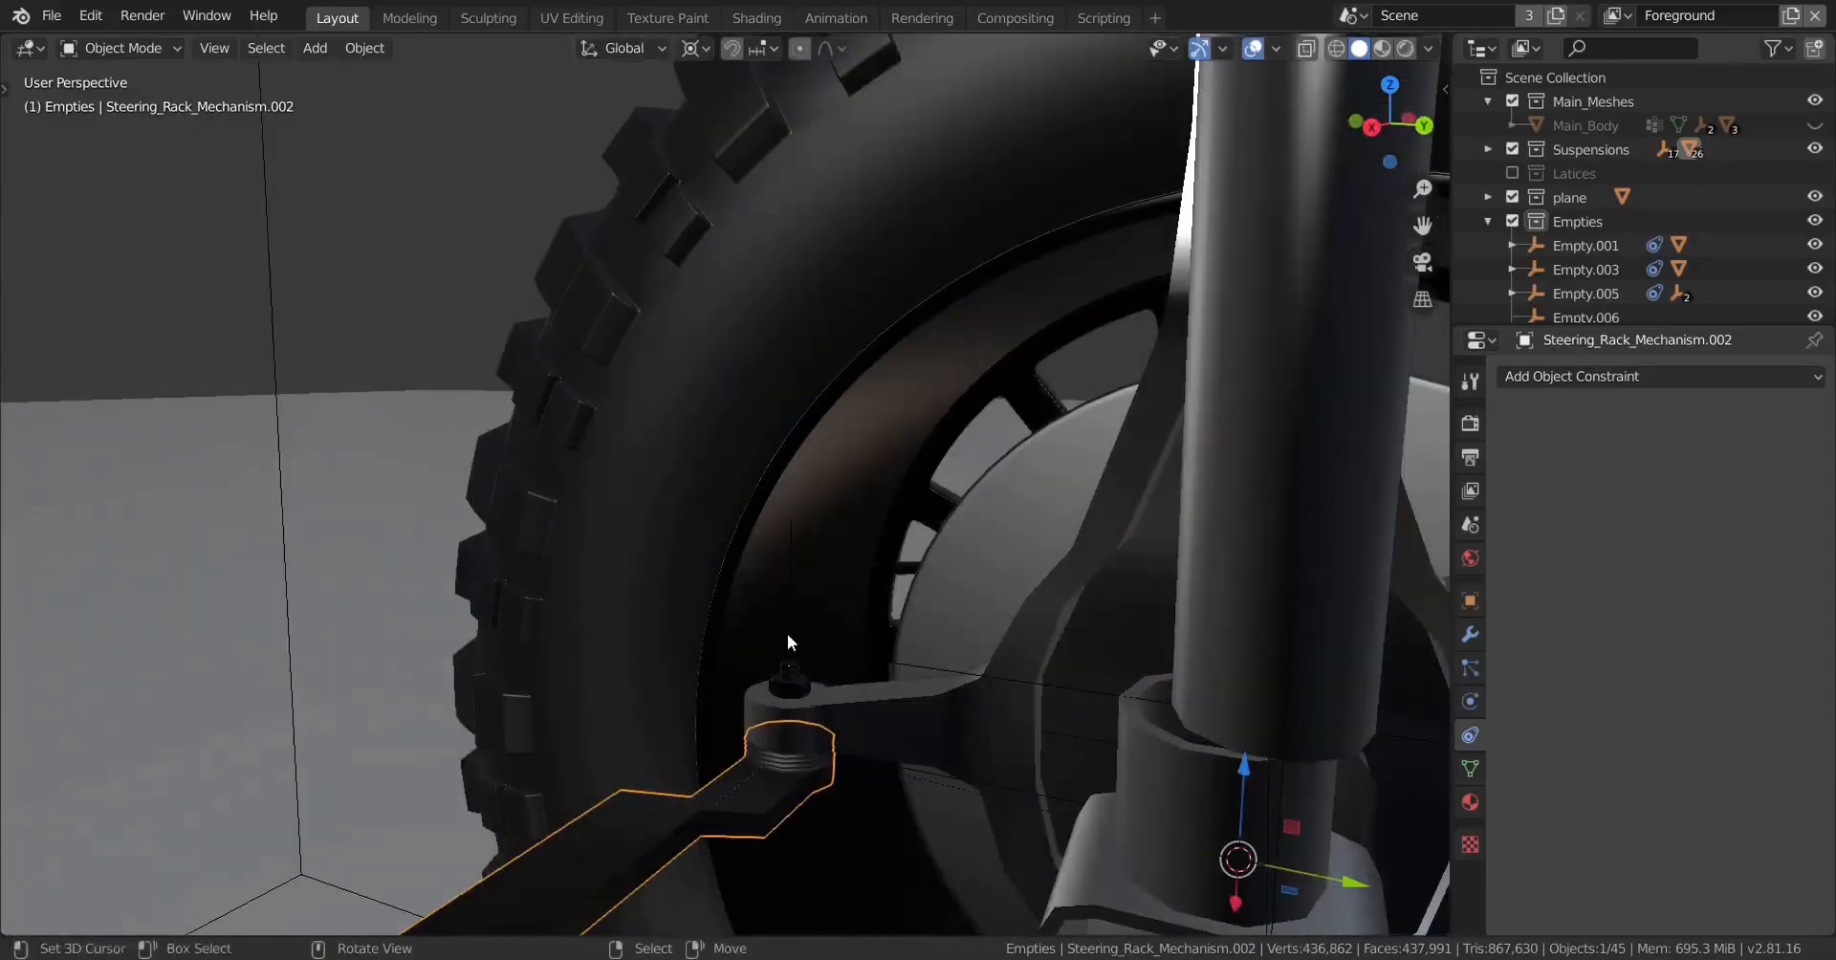
right_click(785, 618, "shift")
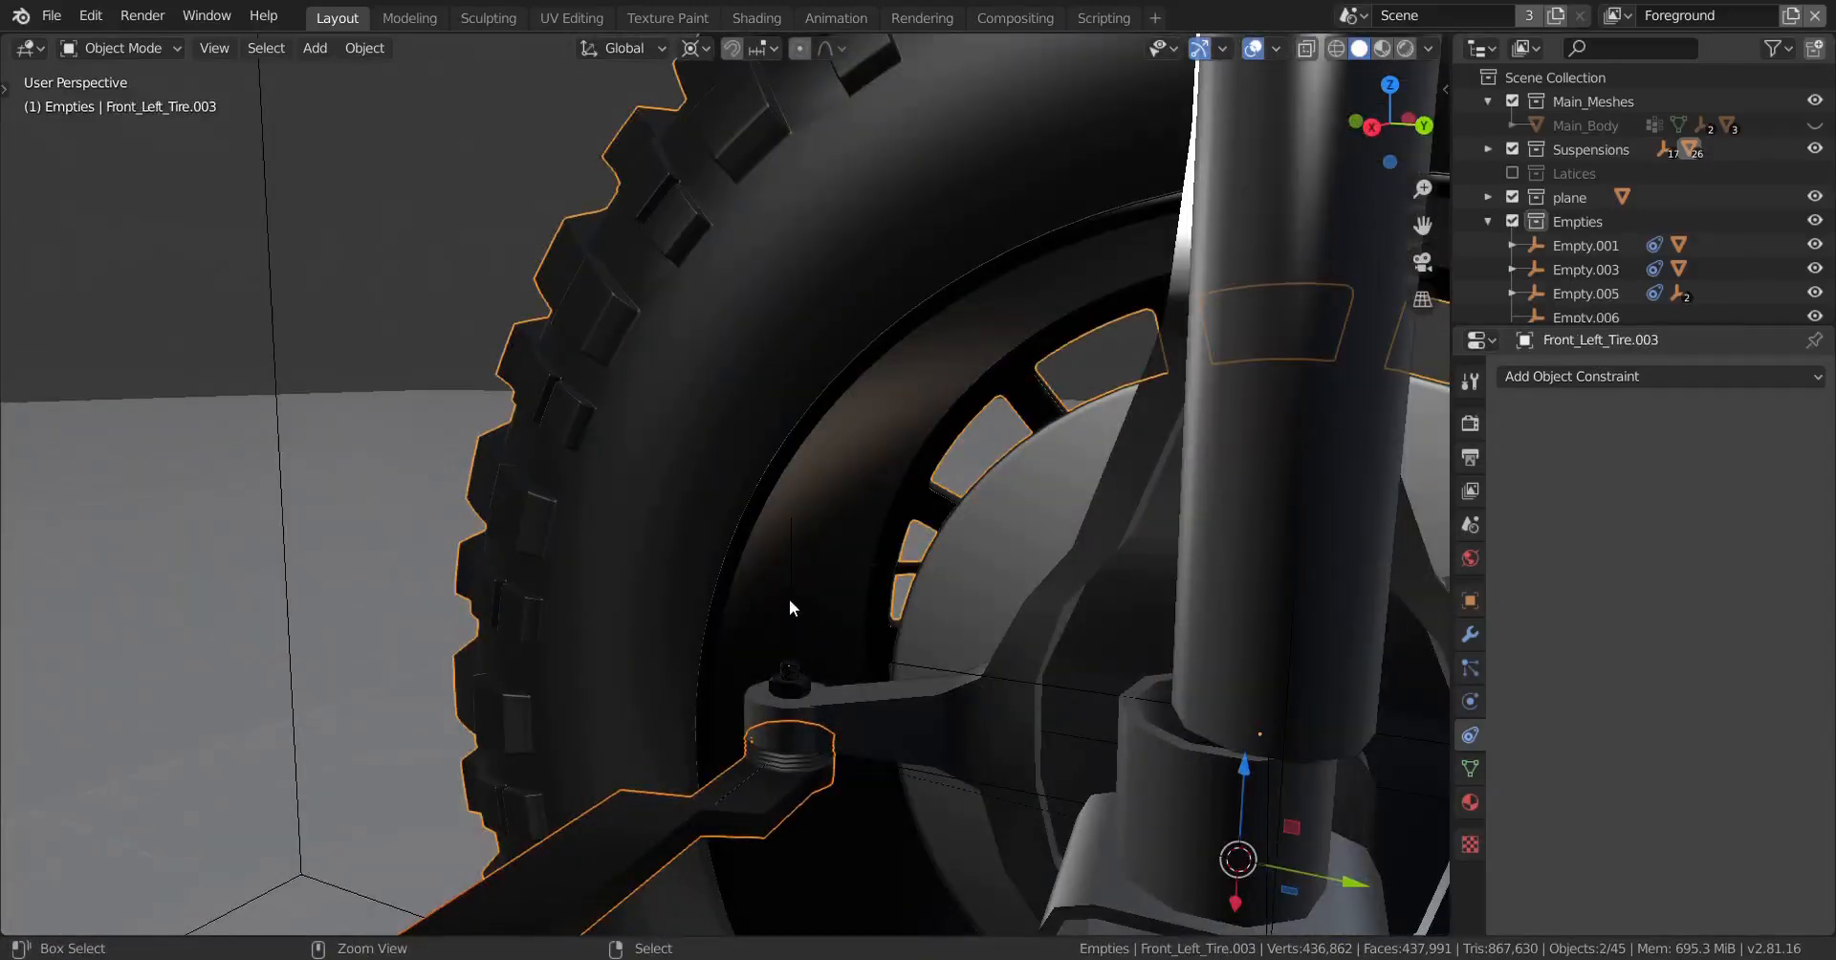
right_click(790, 595, "shift")
right_click(790, 592, "shift")
middle_click_drag(790, 593, 526, 520)
key("ctrl+p")
left_click(840, 669)
Step: Select the duplicated wheel's controller, Empty.014, and set the pivot point to Median Point
scroll(841, 669, "down", 4)
scroll(762, 673, "down", 2)
right_click(514, 383)
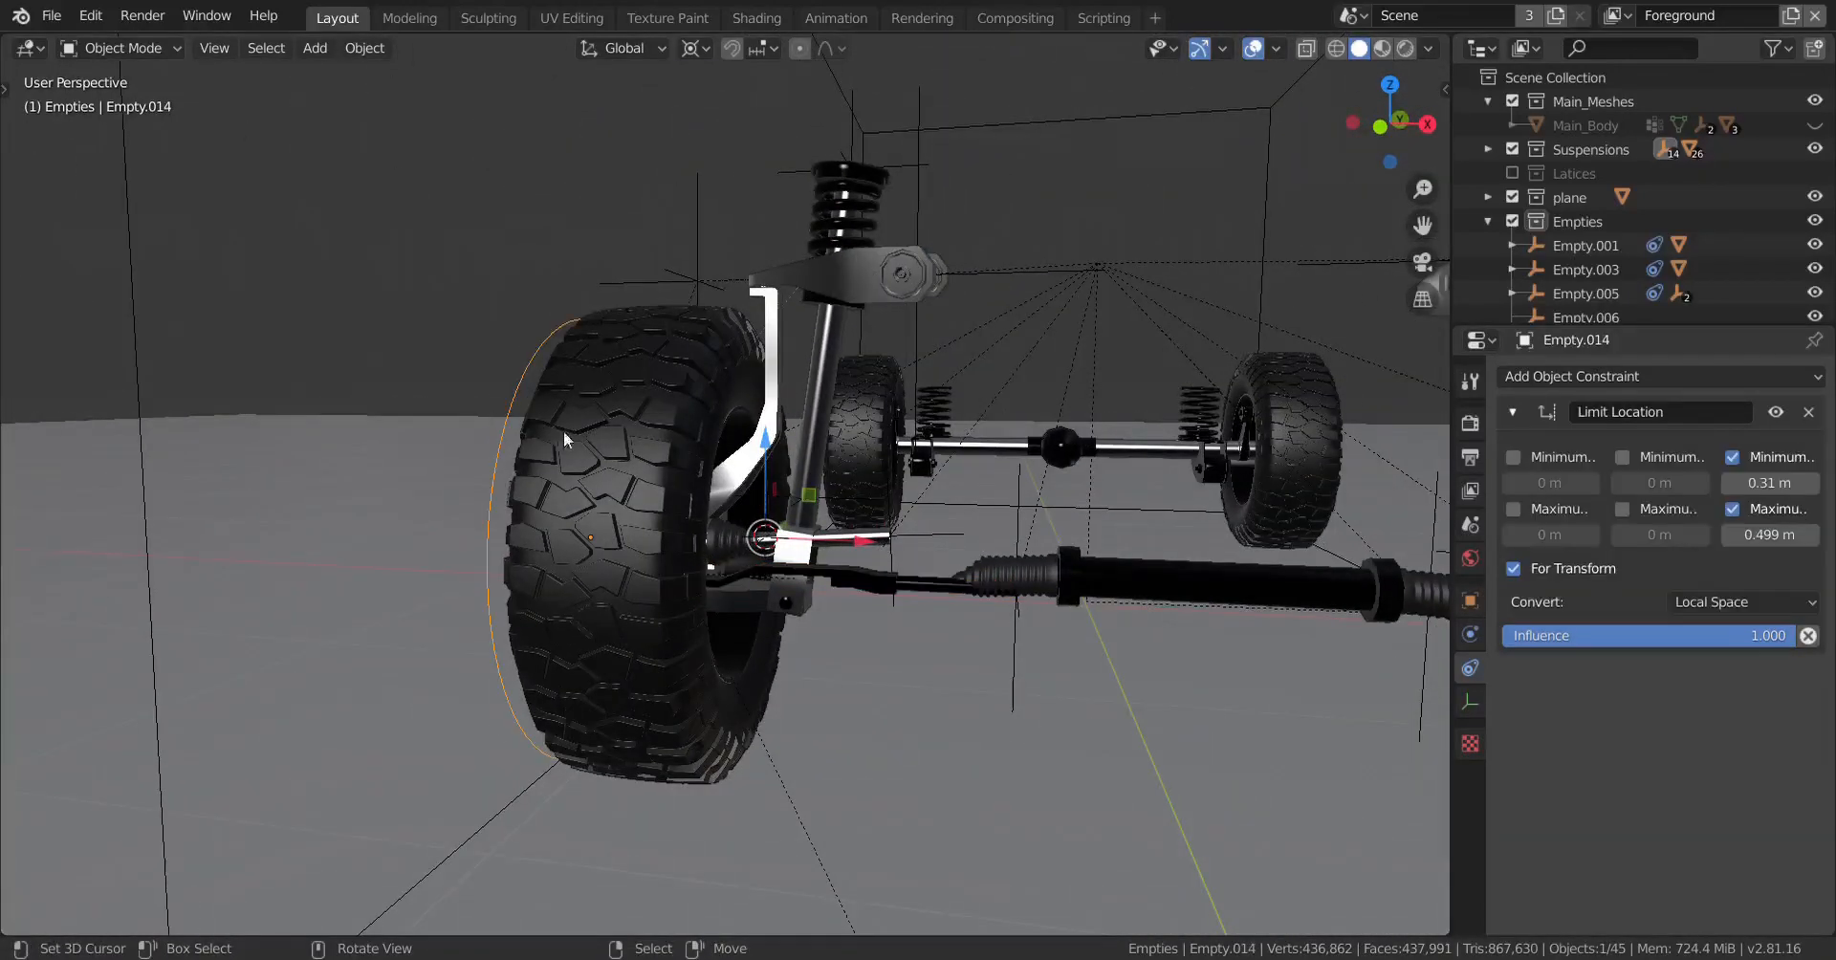
key("period")
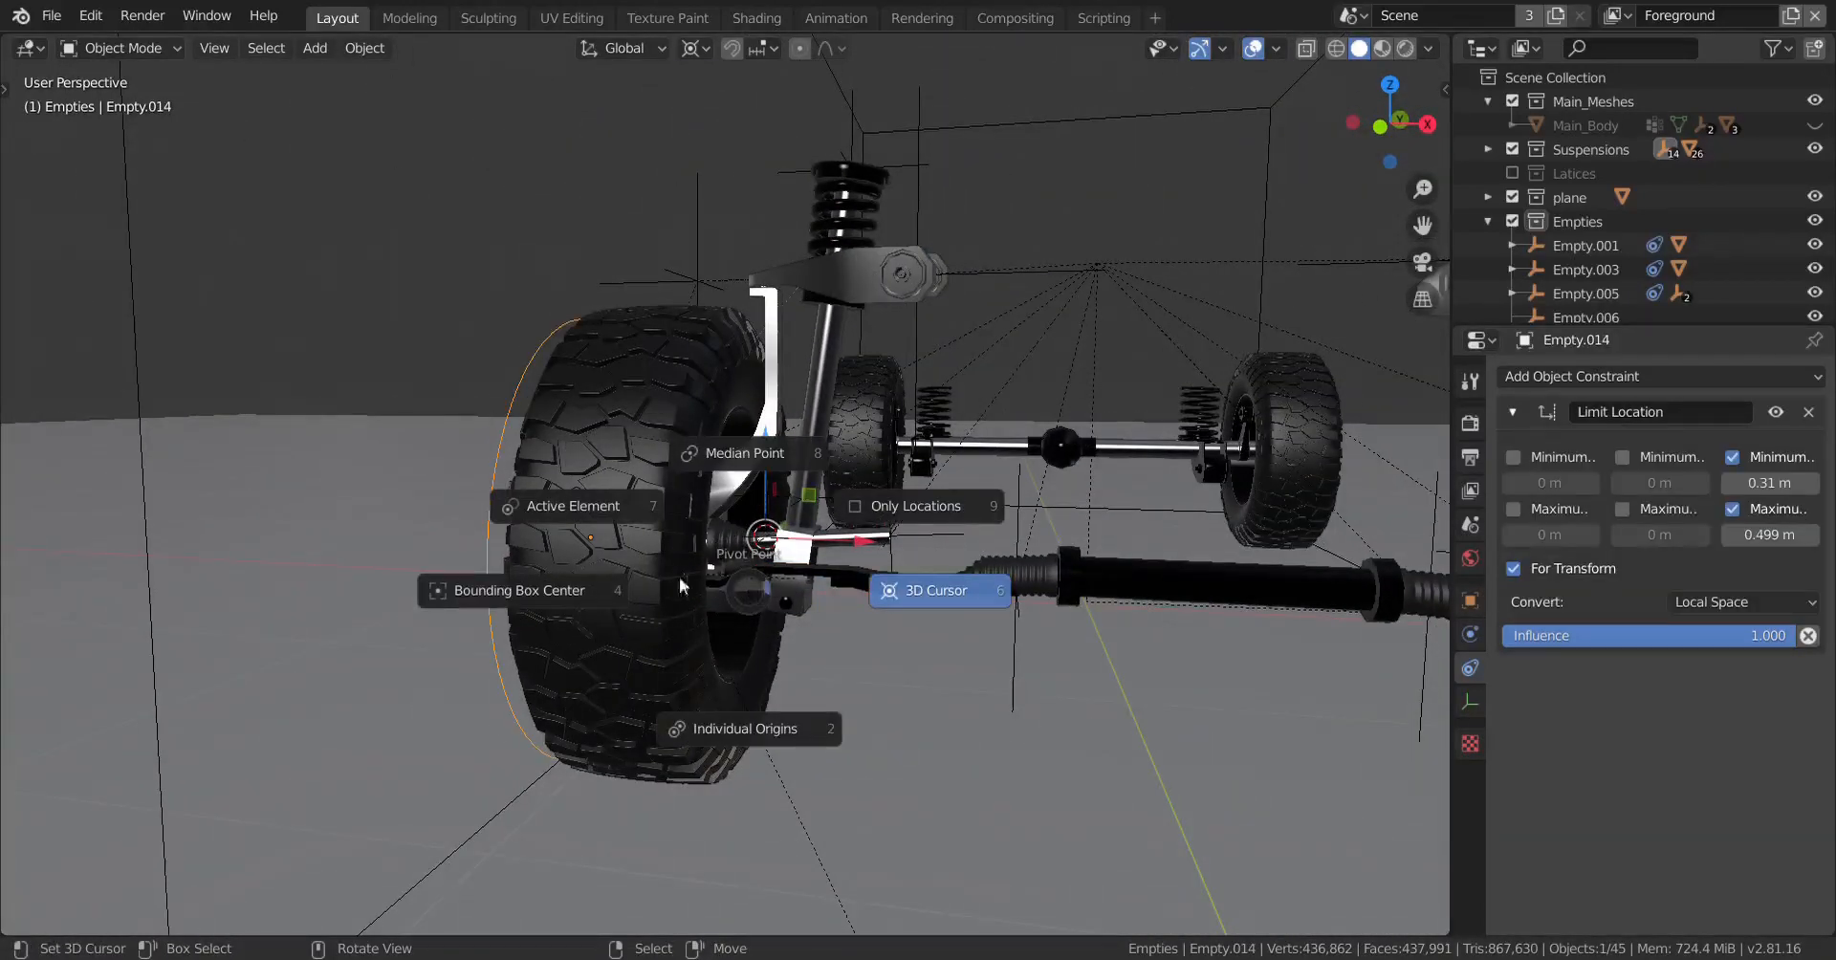
left_click(746, 452)
Step: Test-move the wheel controller Empty.014 and examine how the mirrored hub and steering arm follow
left_click_drag(590, 439, 623, 541)
left_click_drag(638, 474, 830, 521)
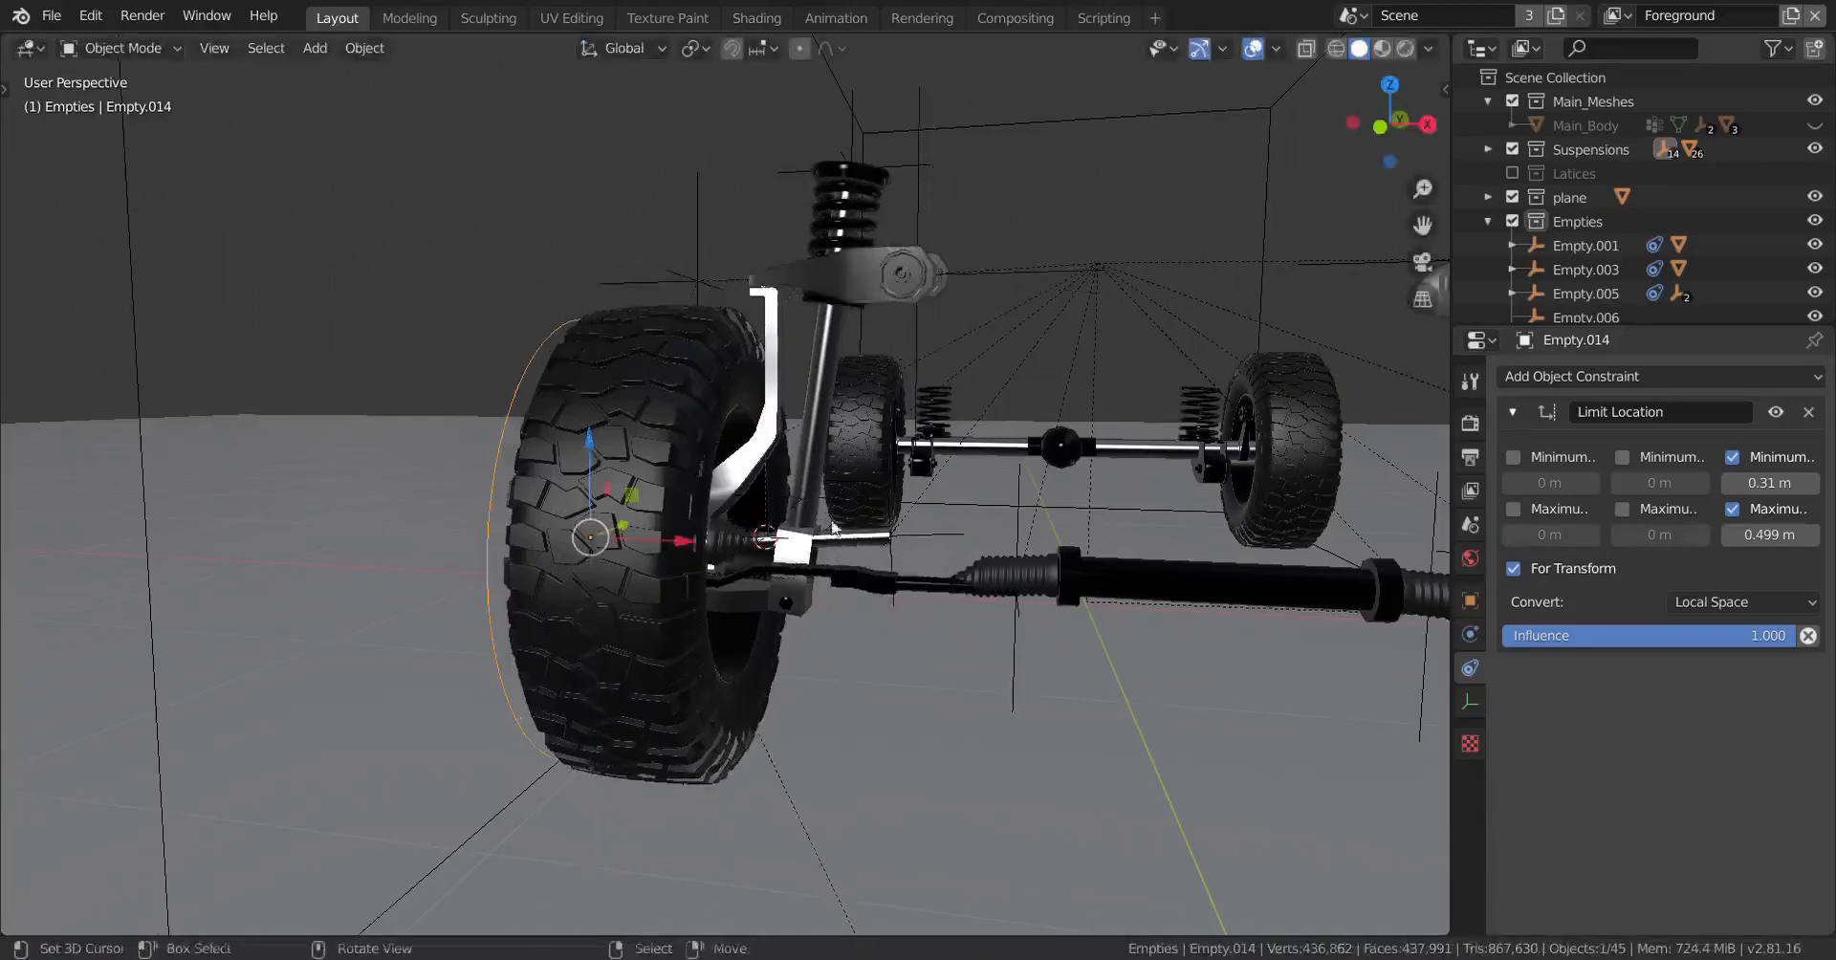
scroll(930, 634, "up", 3)
middle_click_drag(1052, 612, 601, 521)
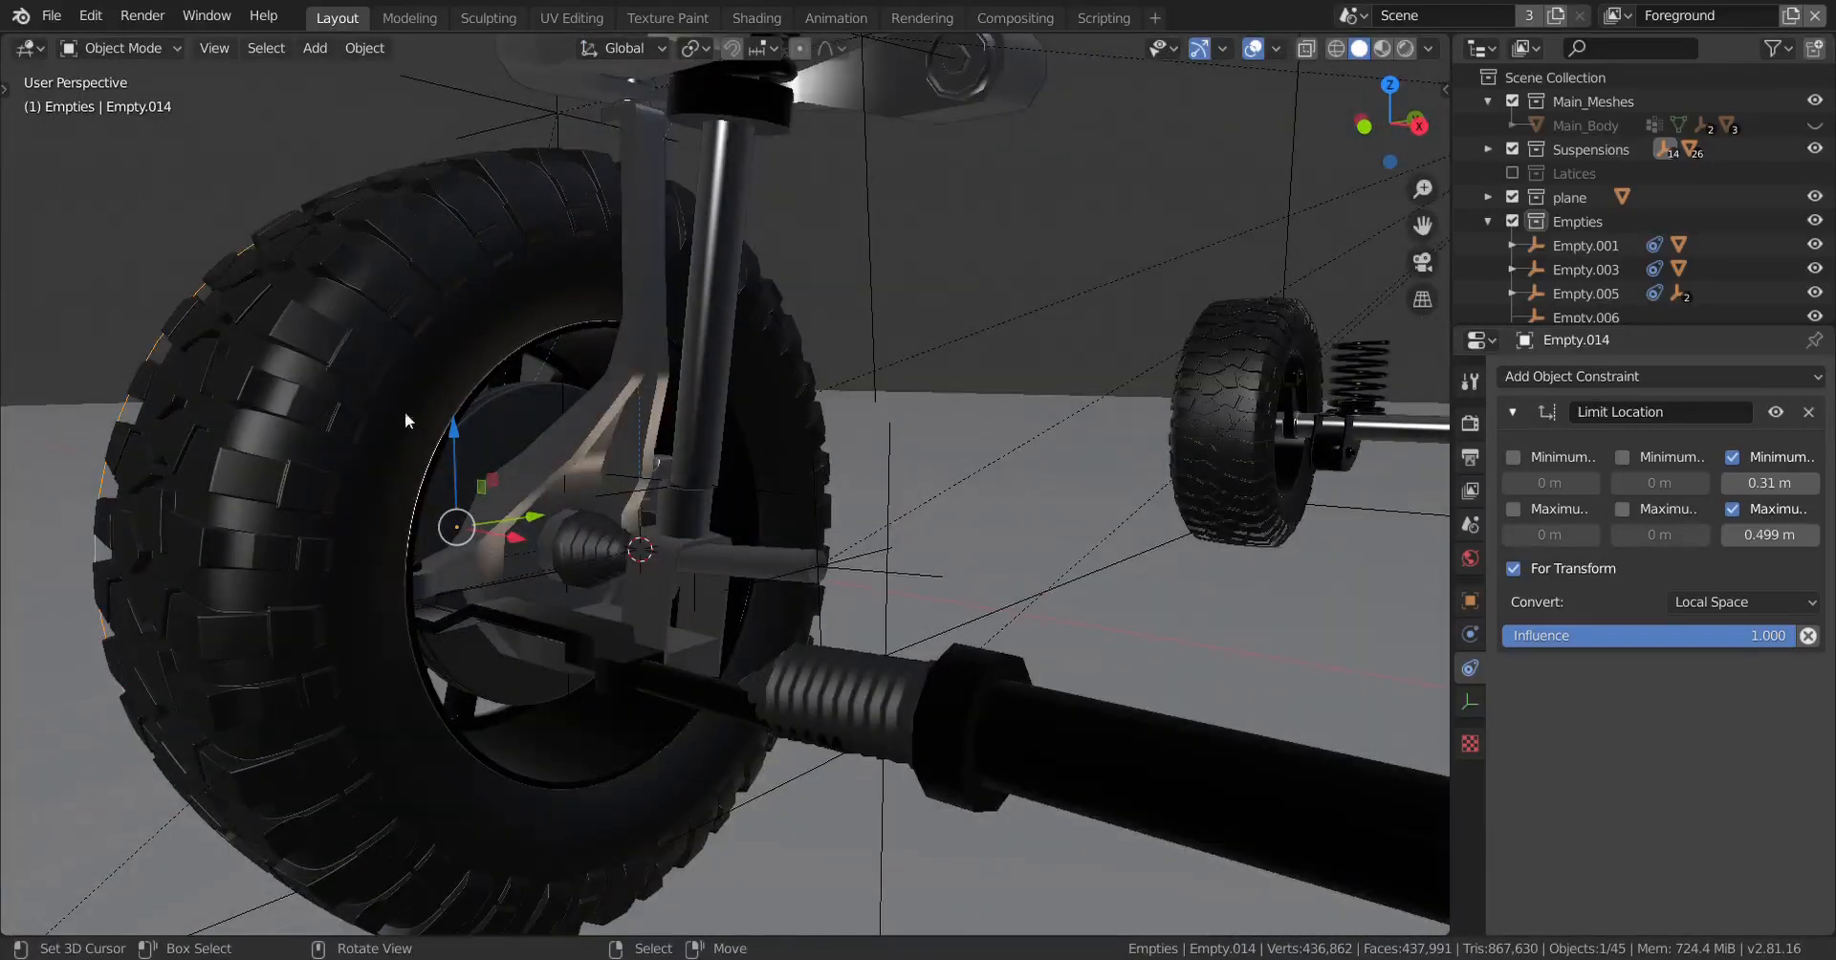
Step: Test-move the wheel controller Empty.014 sideways and look over the complete front and rear assemblies
left_click_drag(454, 449, 651, 472)
right_click(651, 472)
scroll(621, 493, "down", 4)
middle_click_drag(593, 522, 674, 449)
scroll(646, 573, "up", 5)
scroll(669, 459, "down", 4)
middle_click_drag(665, 479, 726, 508)
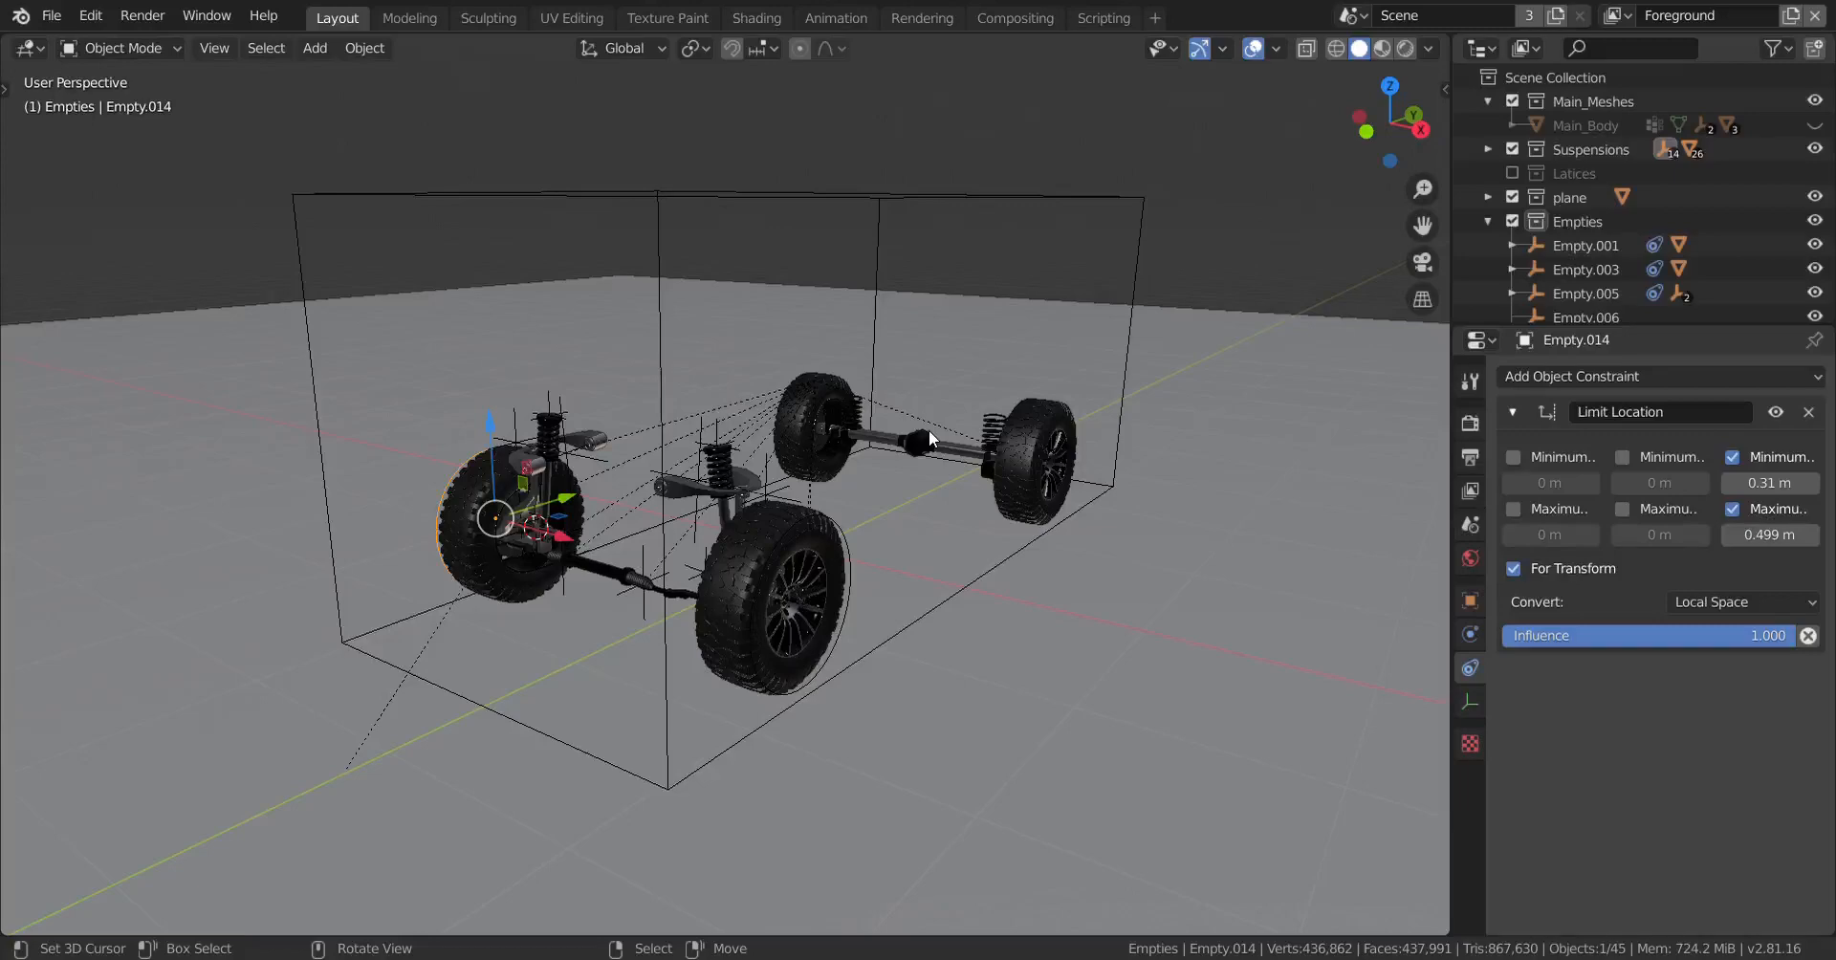
Step: Unhide all hidden objects to bring back the vehicle body, and hide the ground Plane
middle_click_drag(1008, 557, 553, 516)
scroll(626, 552, "up", 4)
right_click(552, 516)
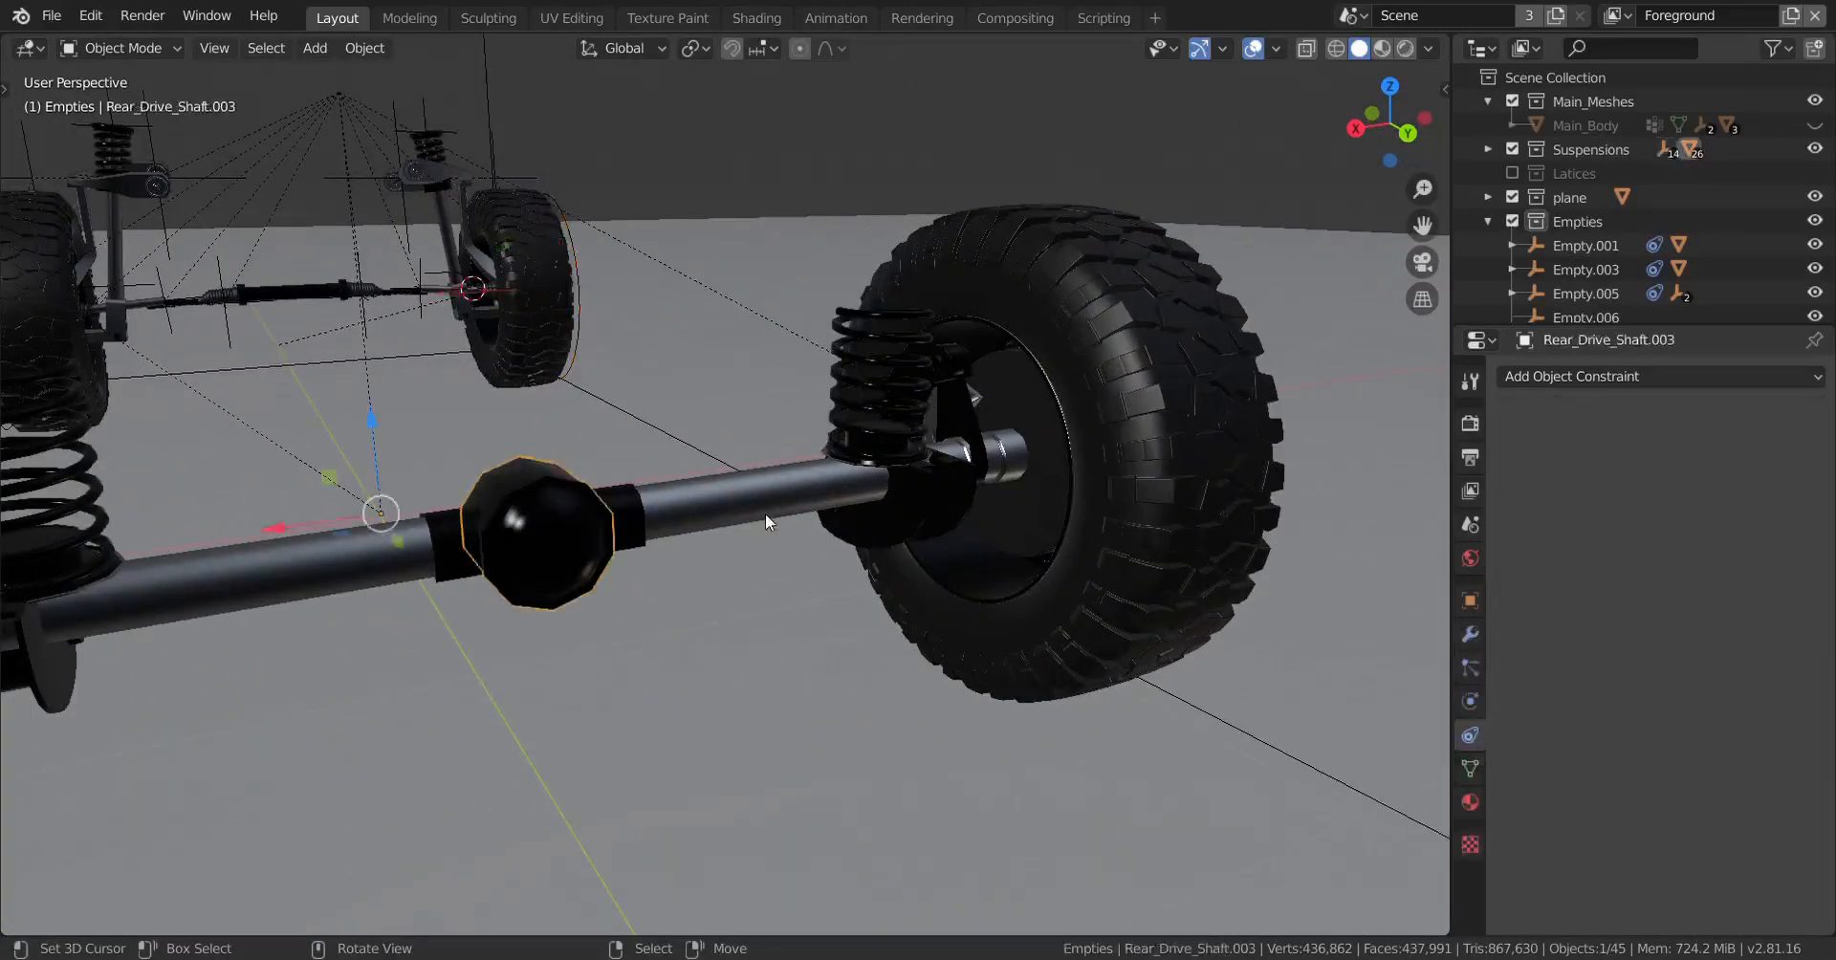
middle_click_drag(765, 514, 743, 558)
scroll(737, 602, "down", 4)
key("alt+h")
scroll(818, 564, "up", 3)
right_click(816, 551)
right_click(818, 624)
key("h")
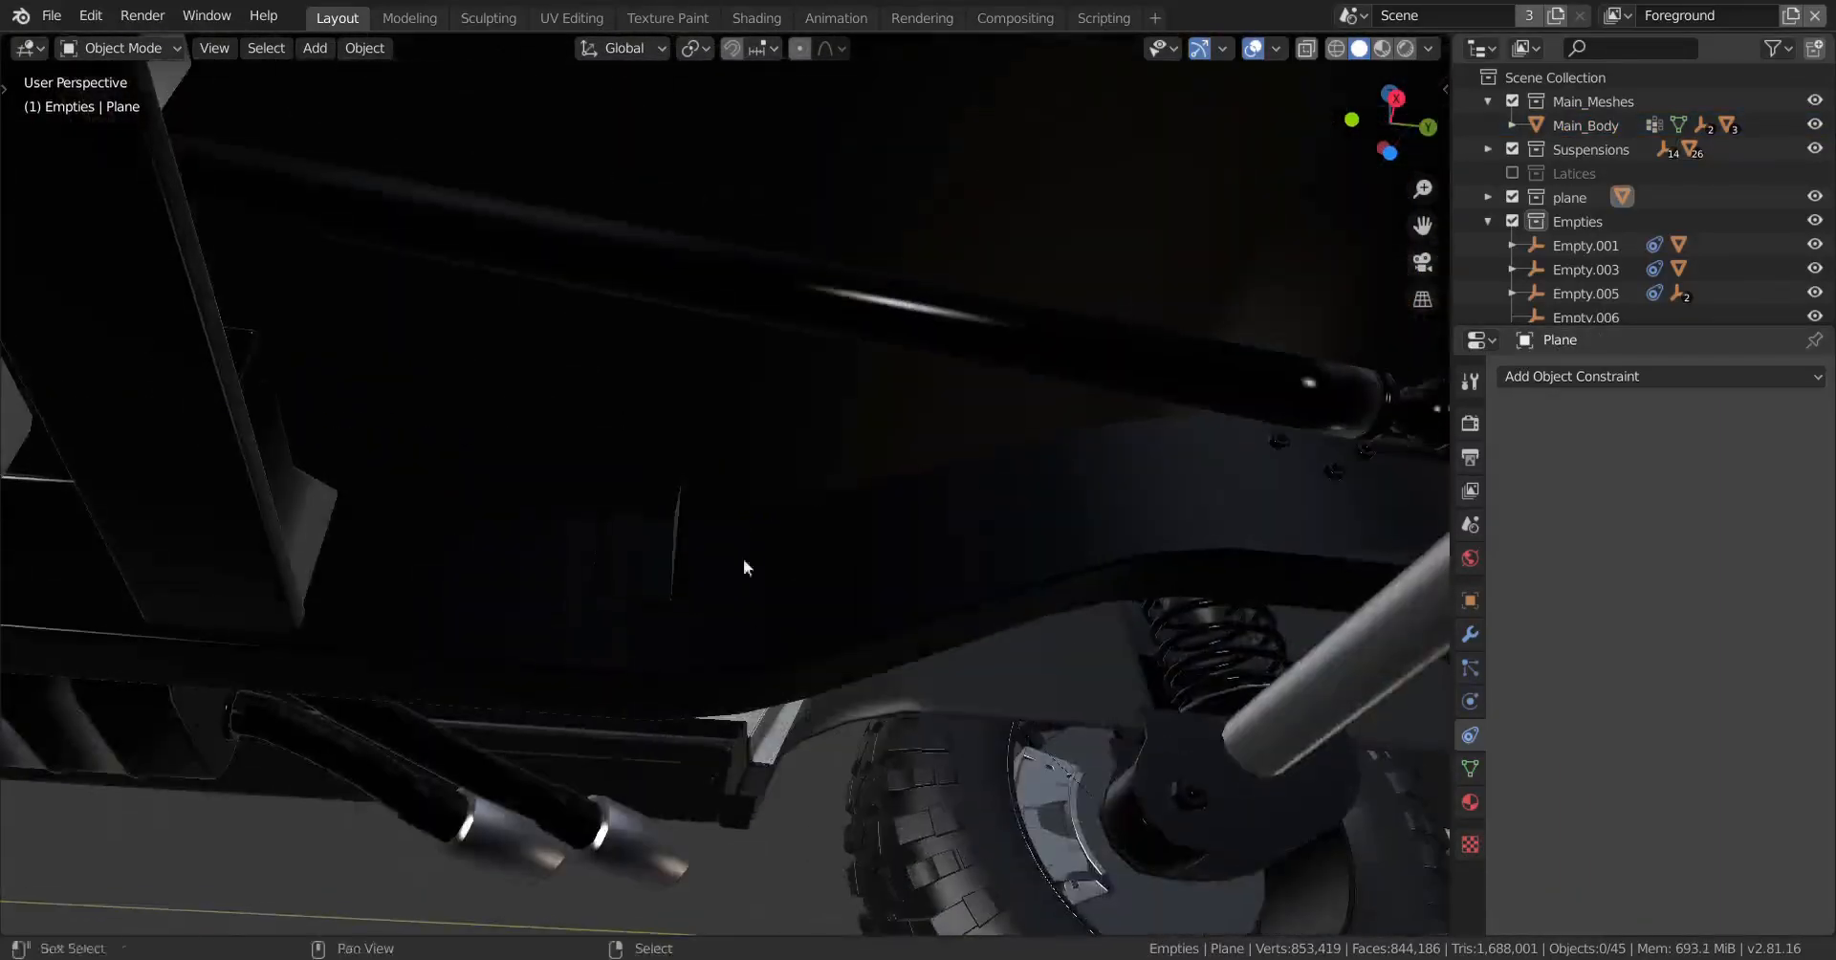
Step: Enter Edit Mode on Main_Body and select the linked geometry of the drive shaft running to the rear differential
right_click(755, 316)
scroll(860, 484, "down", 3)
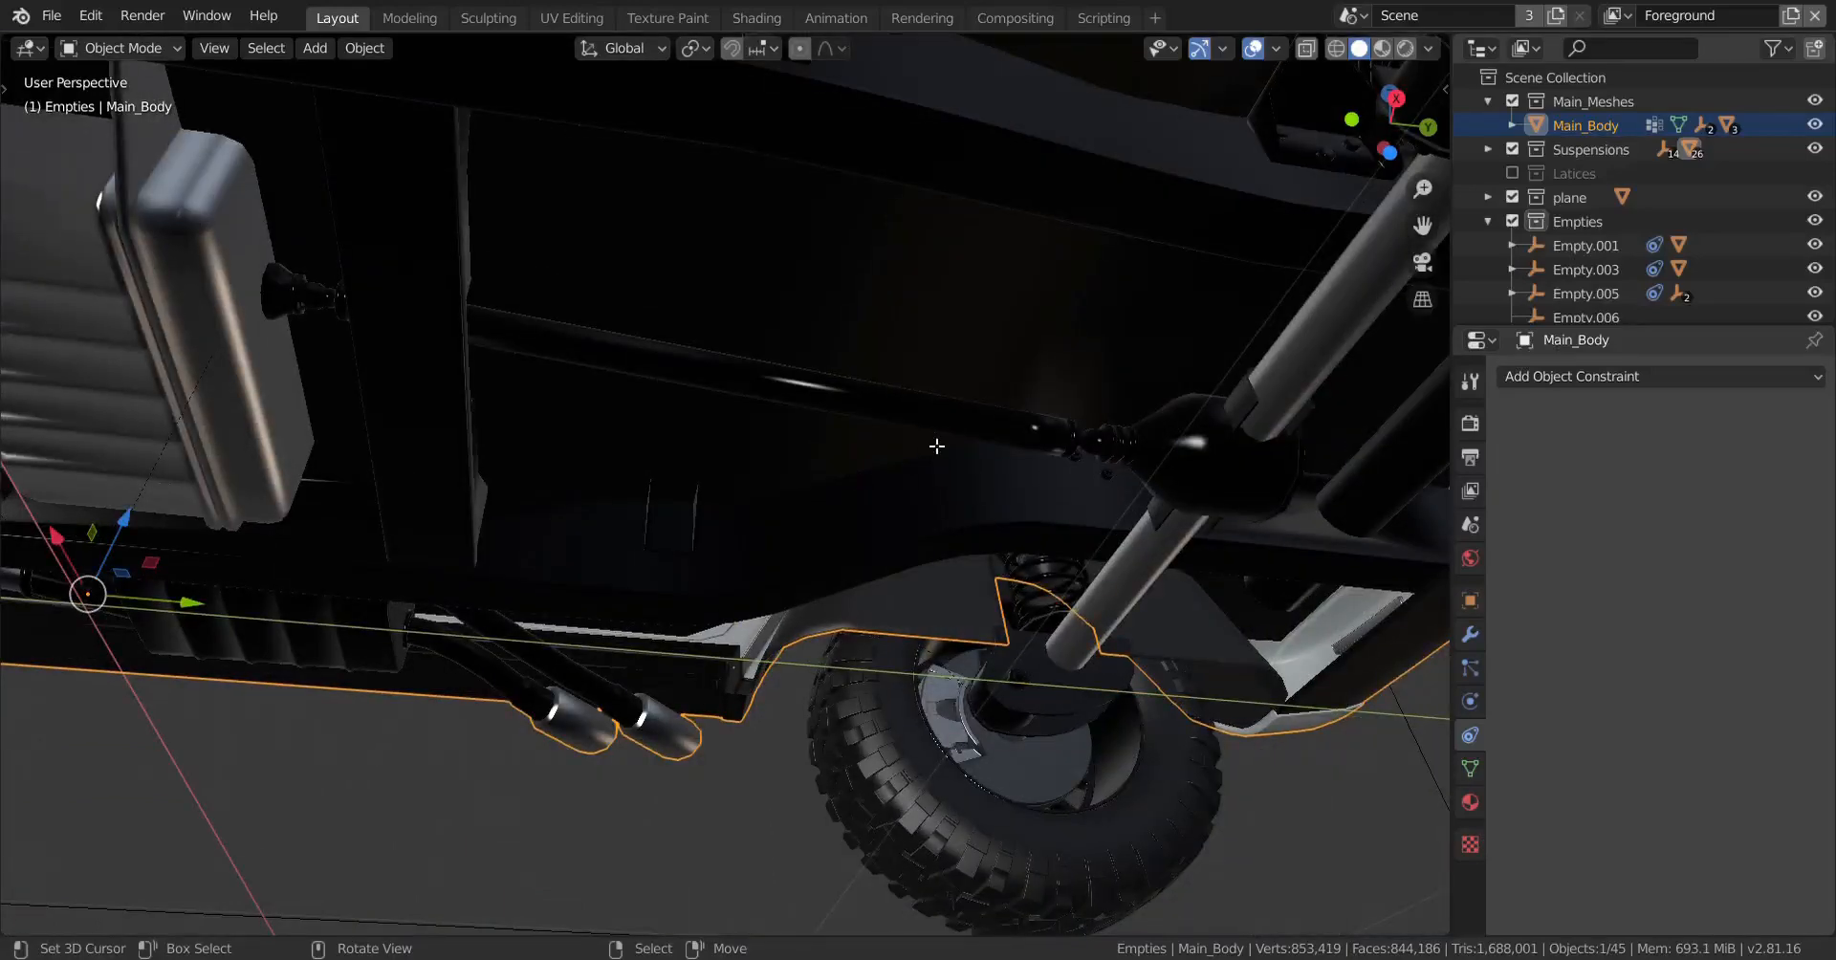
key("Tab")
middle_click_drag(440, 435, 554, 284)
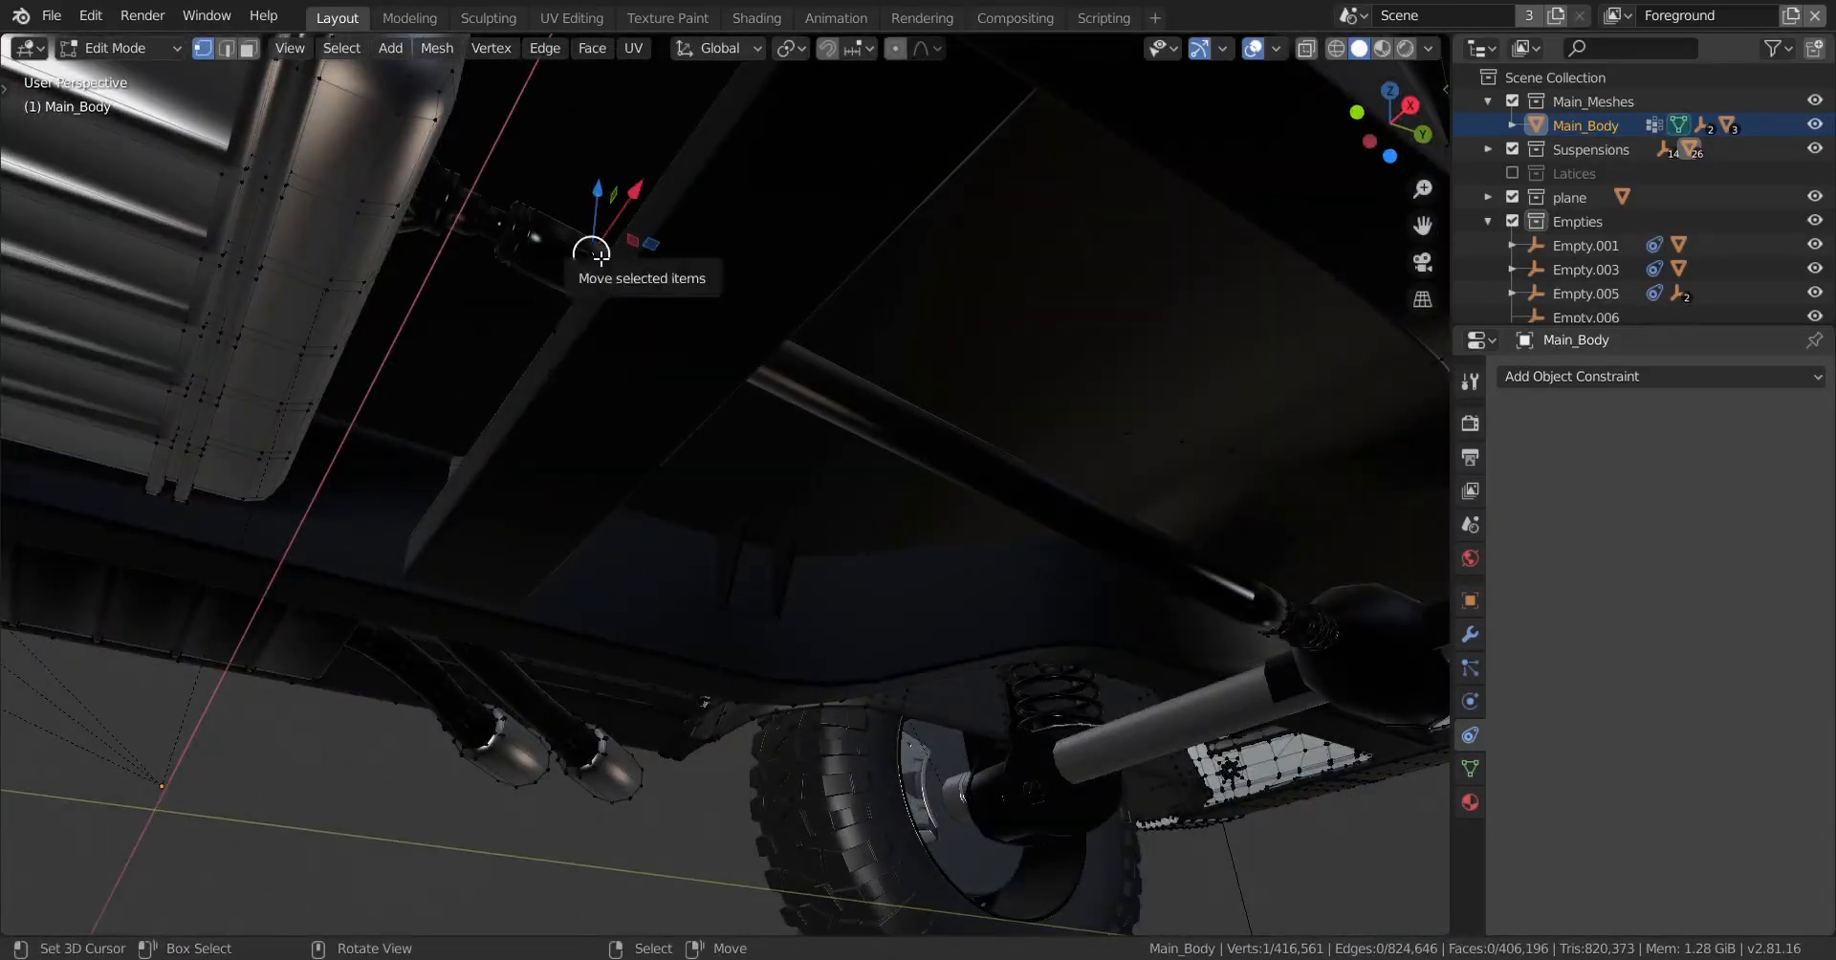
key("l")
middle_click_drag(636, 383, 640, 435)
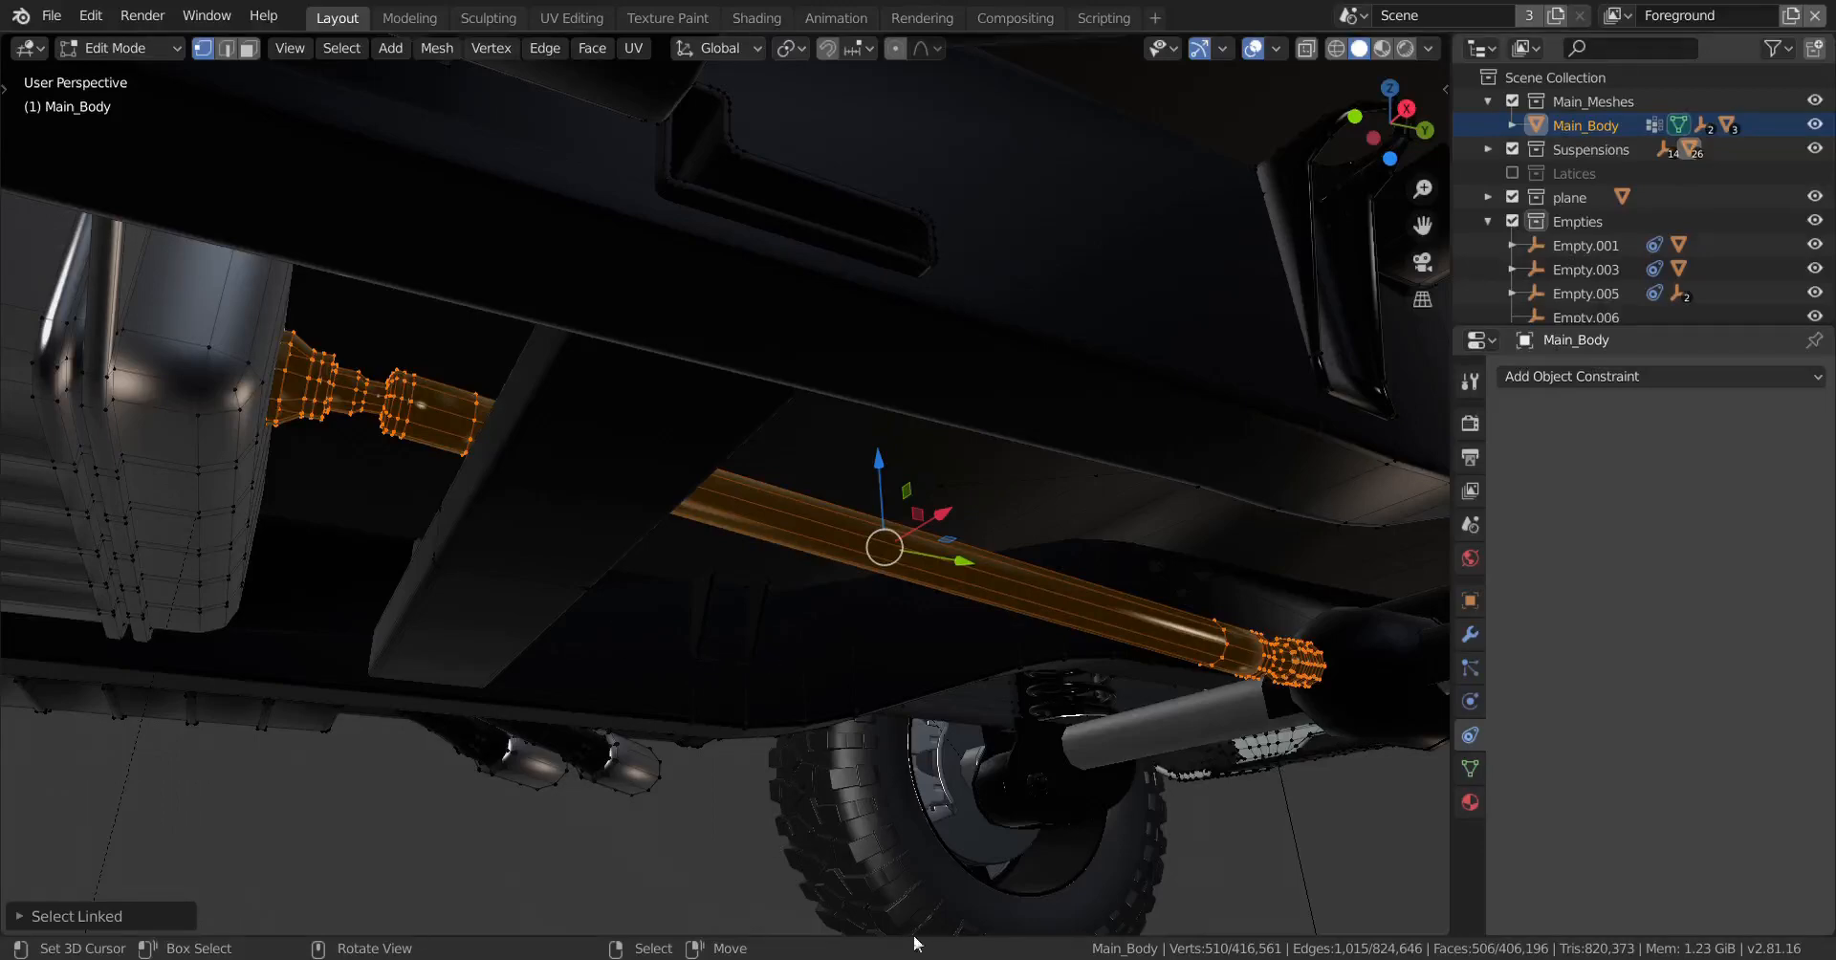
Step: Rip the edge loop where the front joint meets the drive shaft, leaving the ripped vertices in place
middle_click_drag(593, 565, 520, 562)
scroll(593, 574, "up", 8)
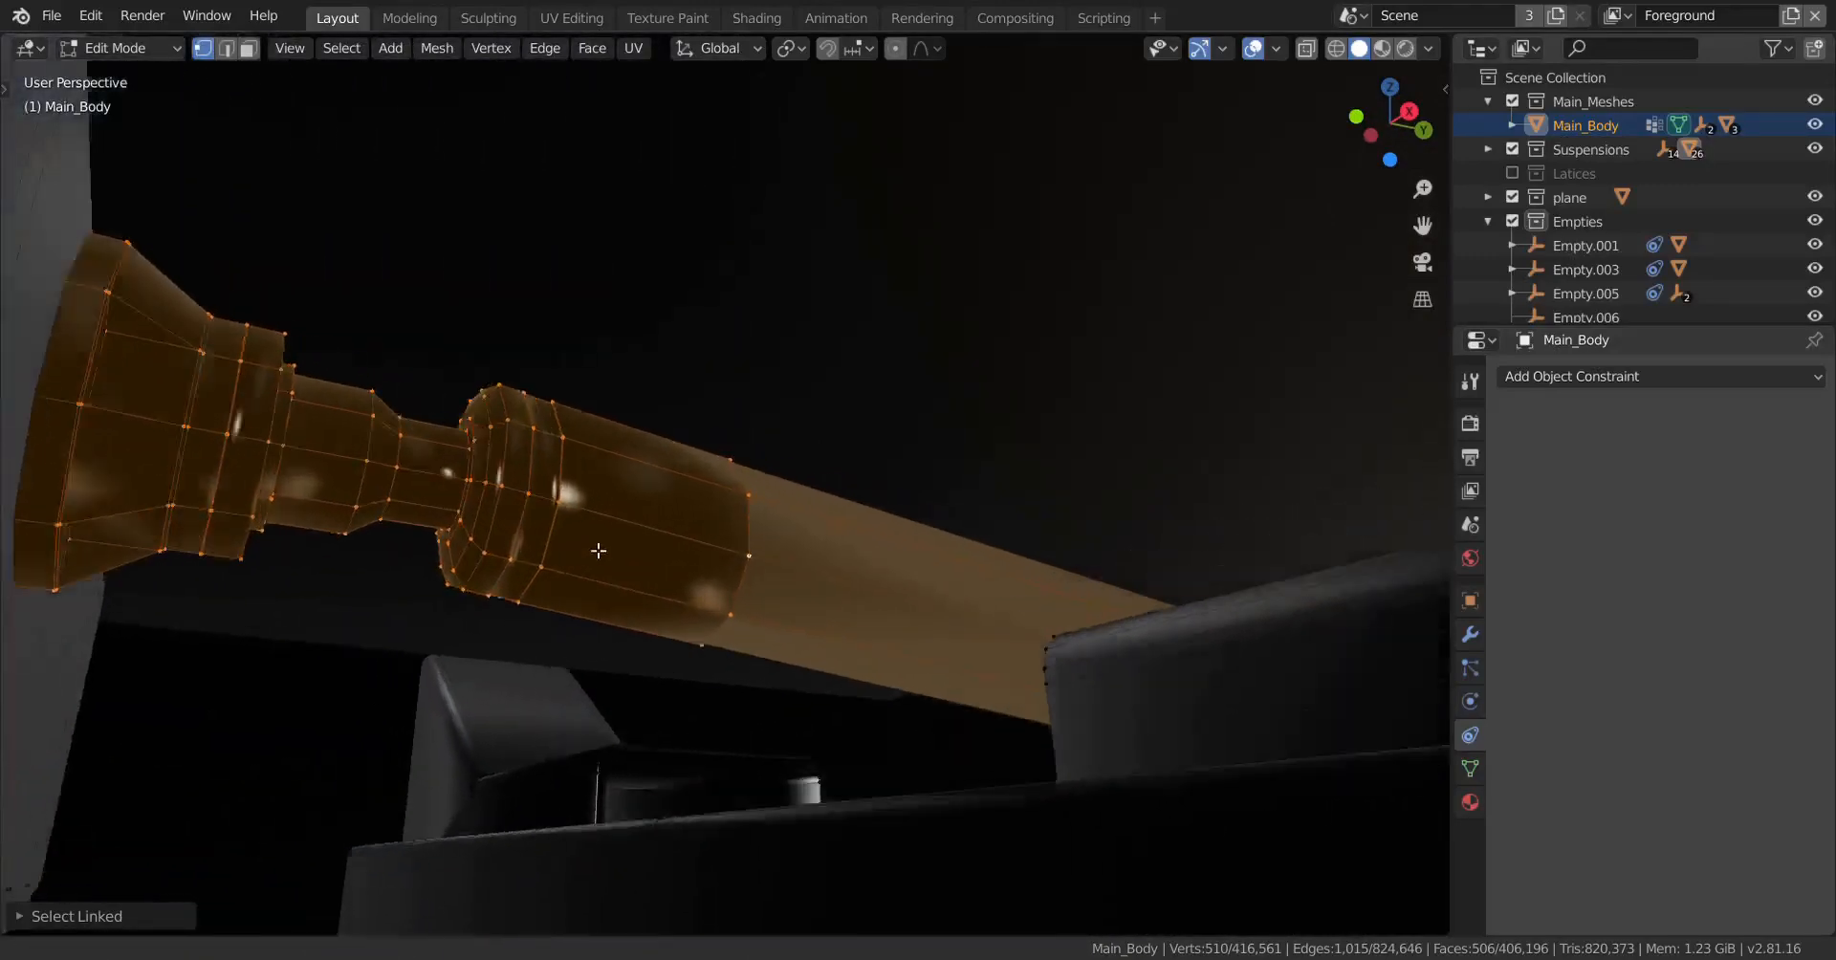
middle_click_drag(598, 520, 609, 533)
right_click(762, 769, "alt")
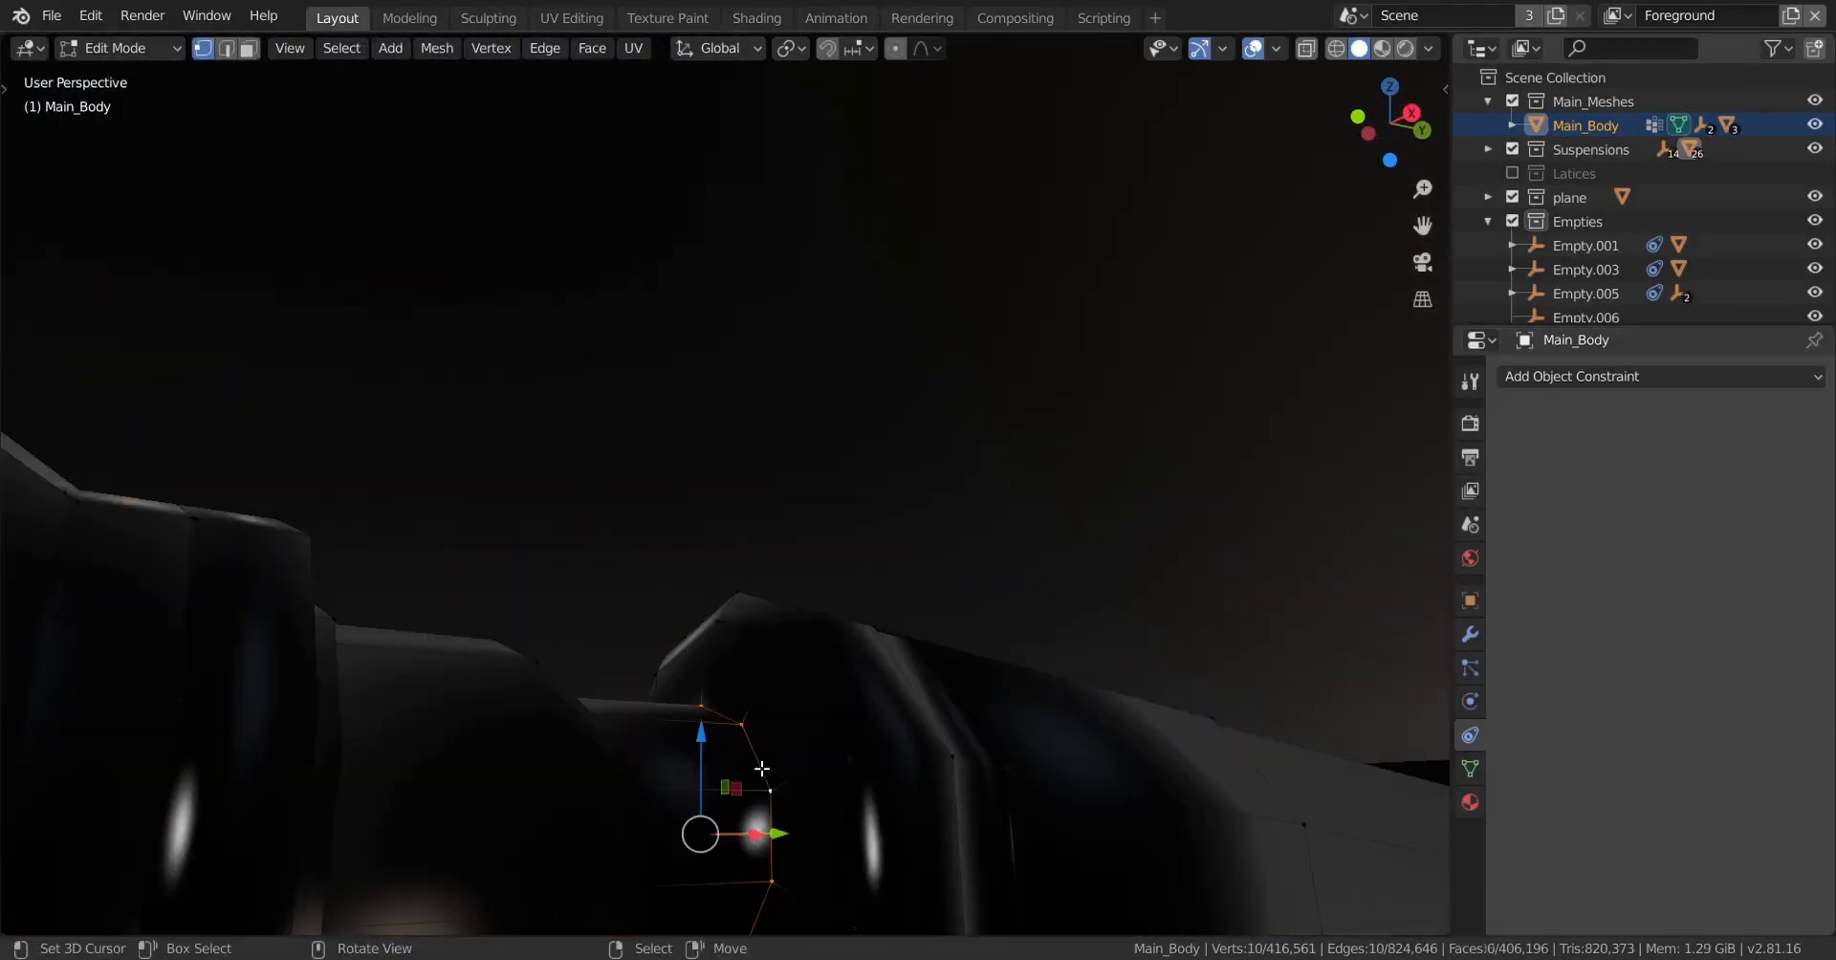
key("KP_Decimal")
scroll(891, 677, "down", 2)
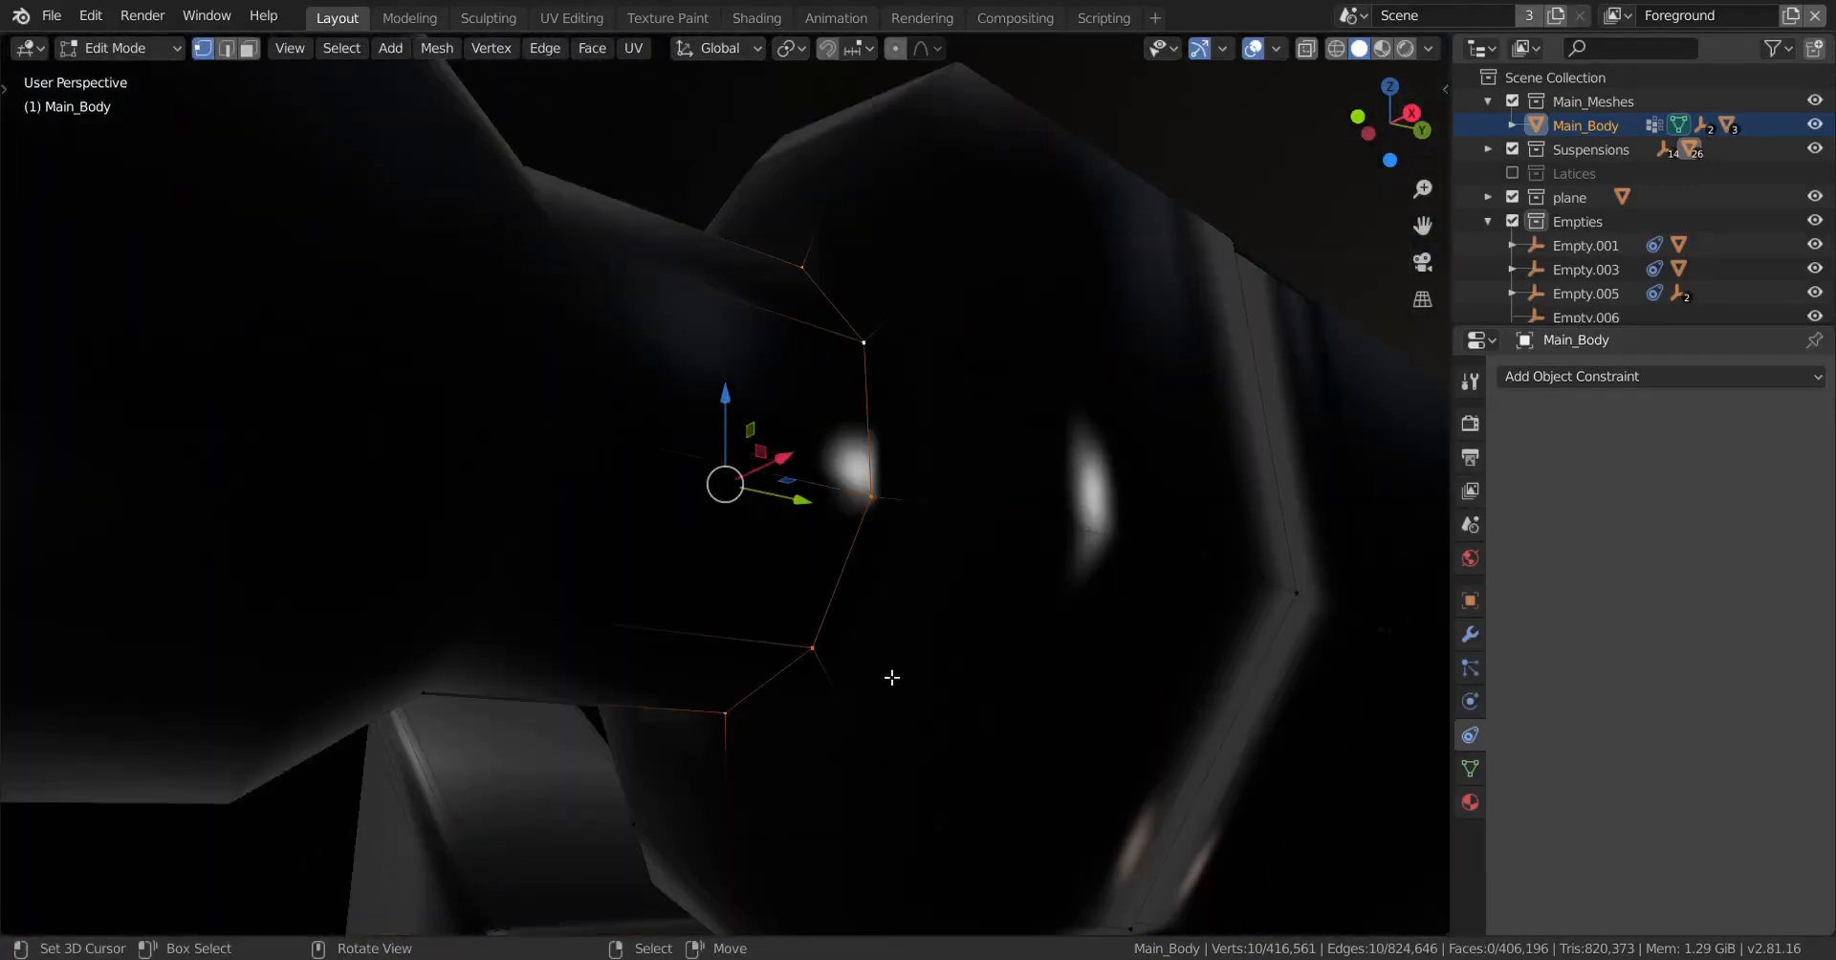
key("v")
right_click(888, 676)
Step: Rip the edge loop between the drive shaft and its rear joint near the differential, keeping the vertices in place
scroll(909, 690, "down", 10)
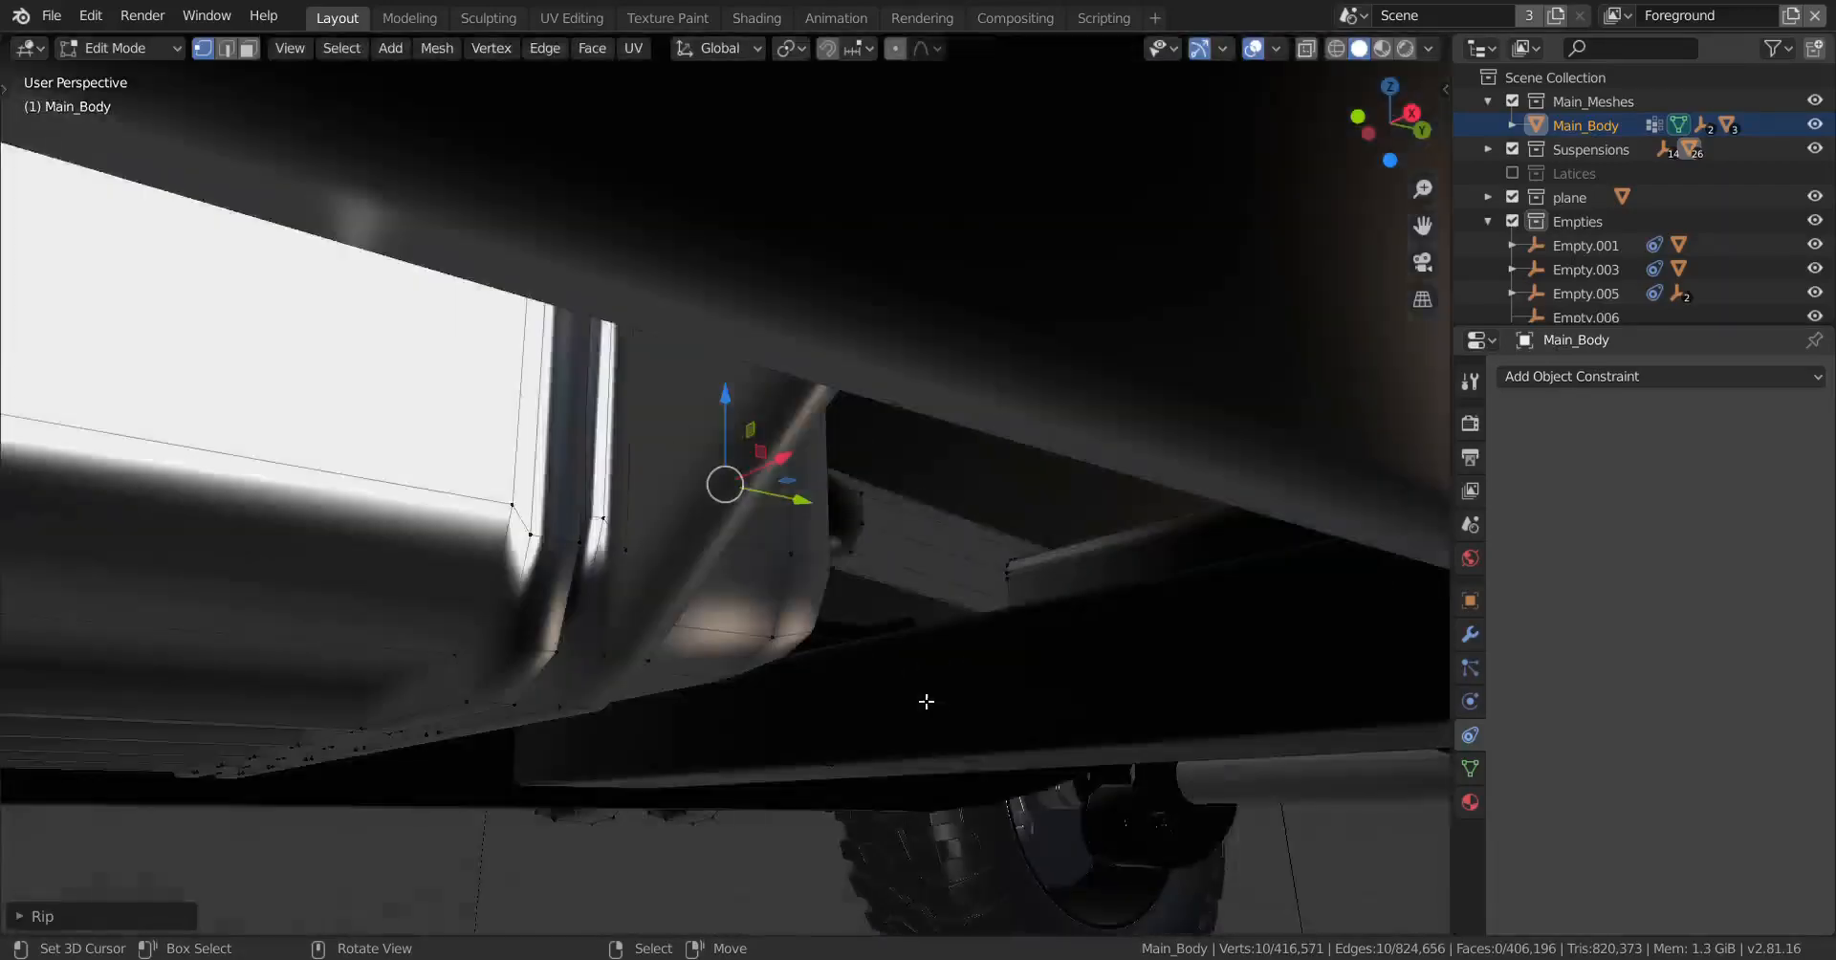
middle_click_drag(927, 701, 967, 627)
scroll(936, 661, "down", 4)
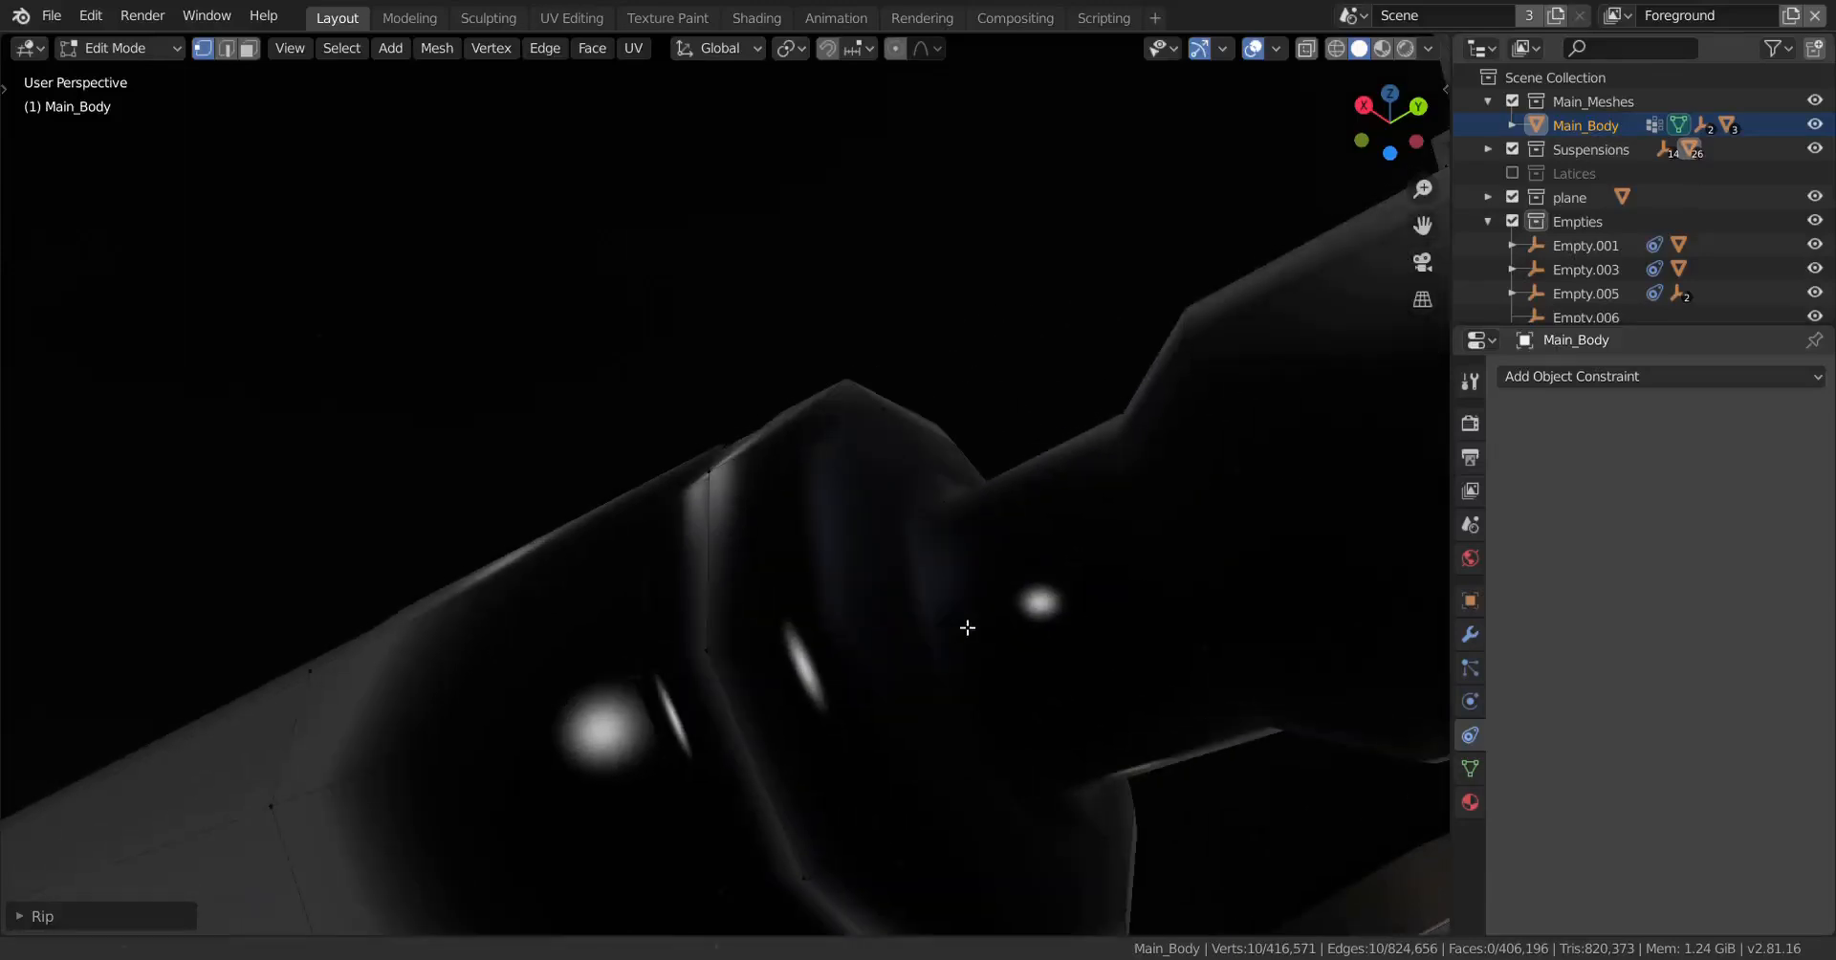
left_click(947, 604, "alt")
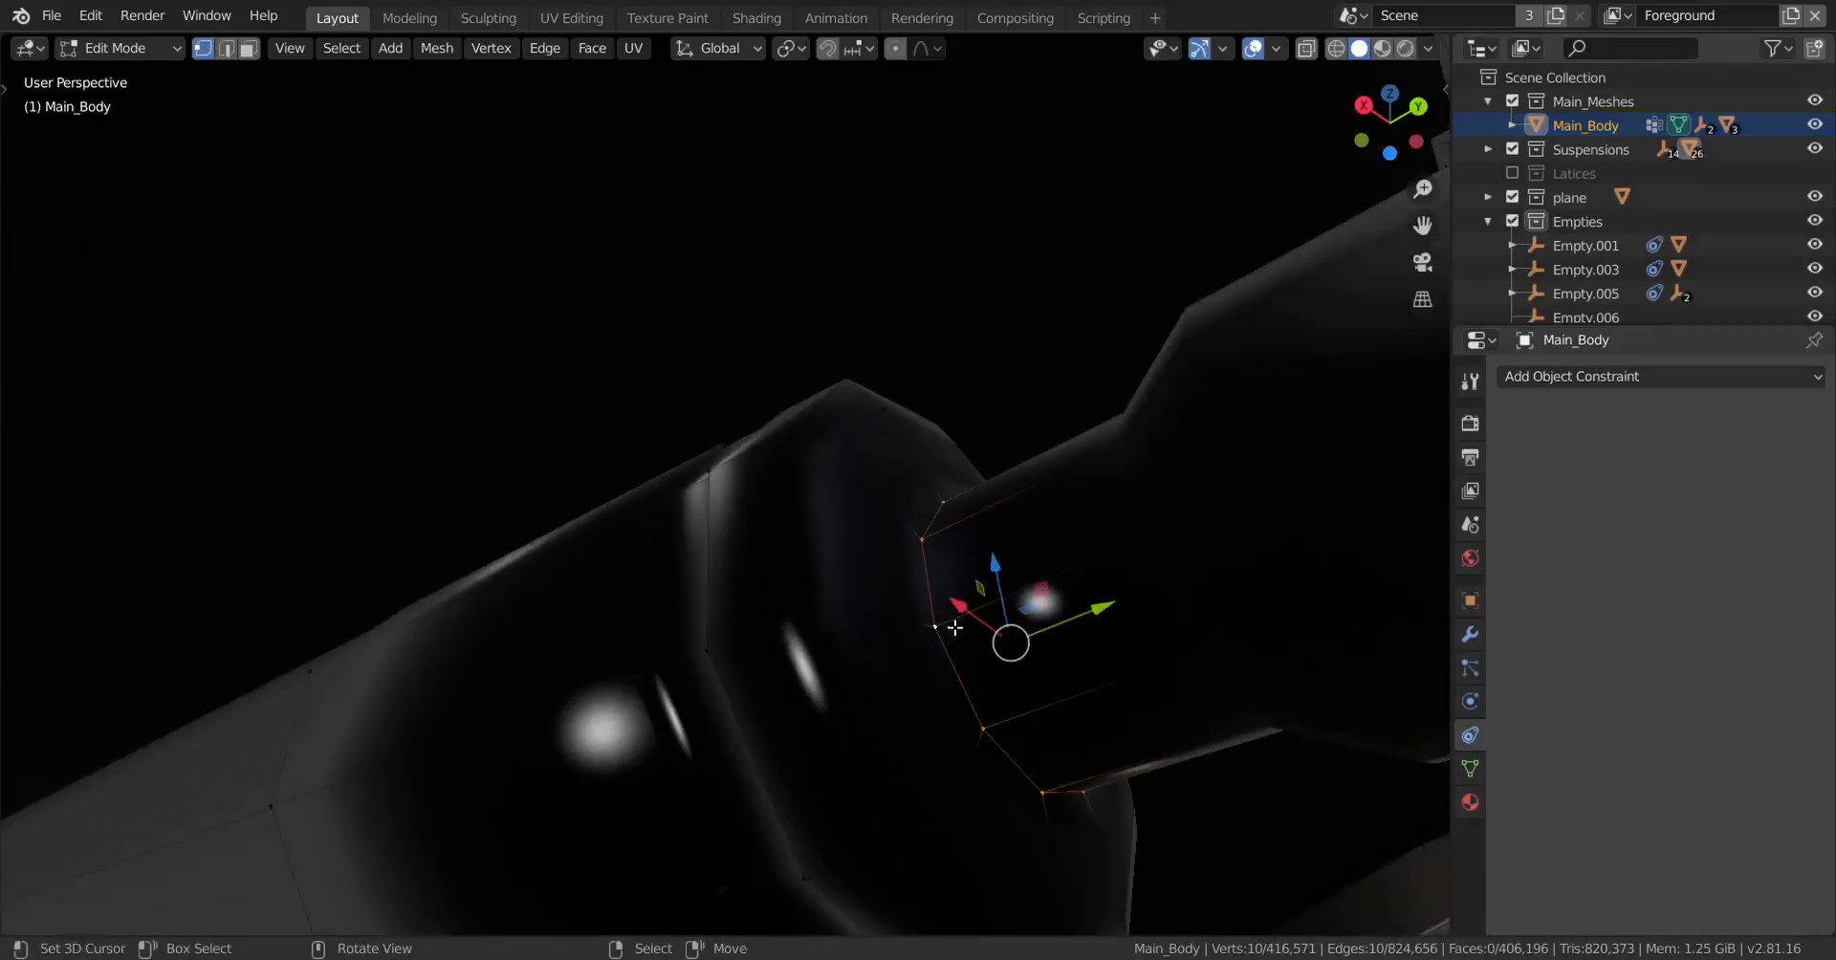
key("v")
right_click(946, 622)
Step: Select the linked drive shaft tube and separate the selection from Main_Body
middle_click_drag(840, 627, 710, 554)
key("l")
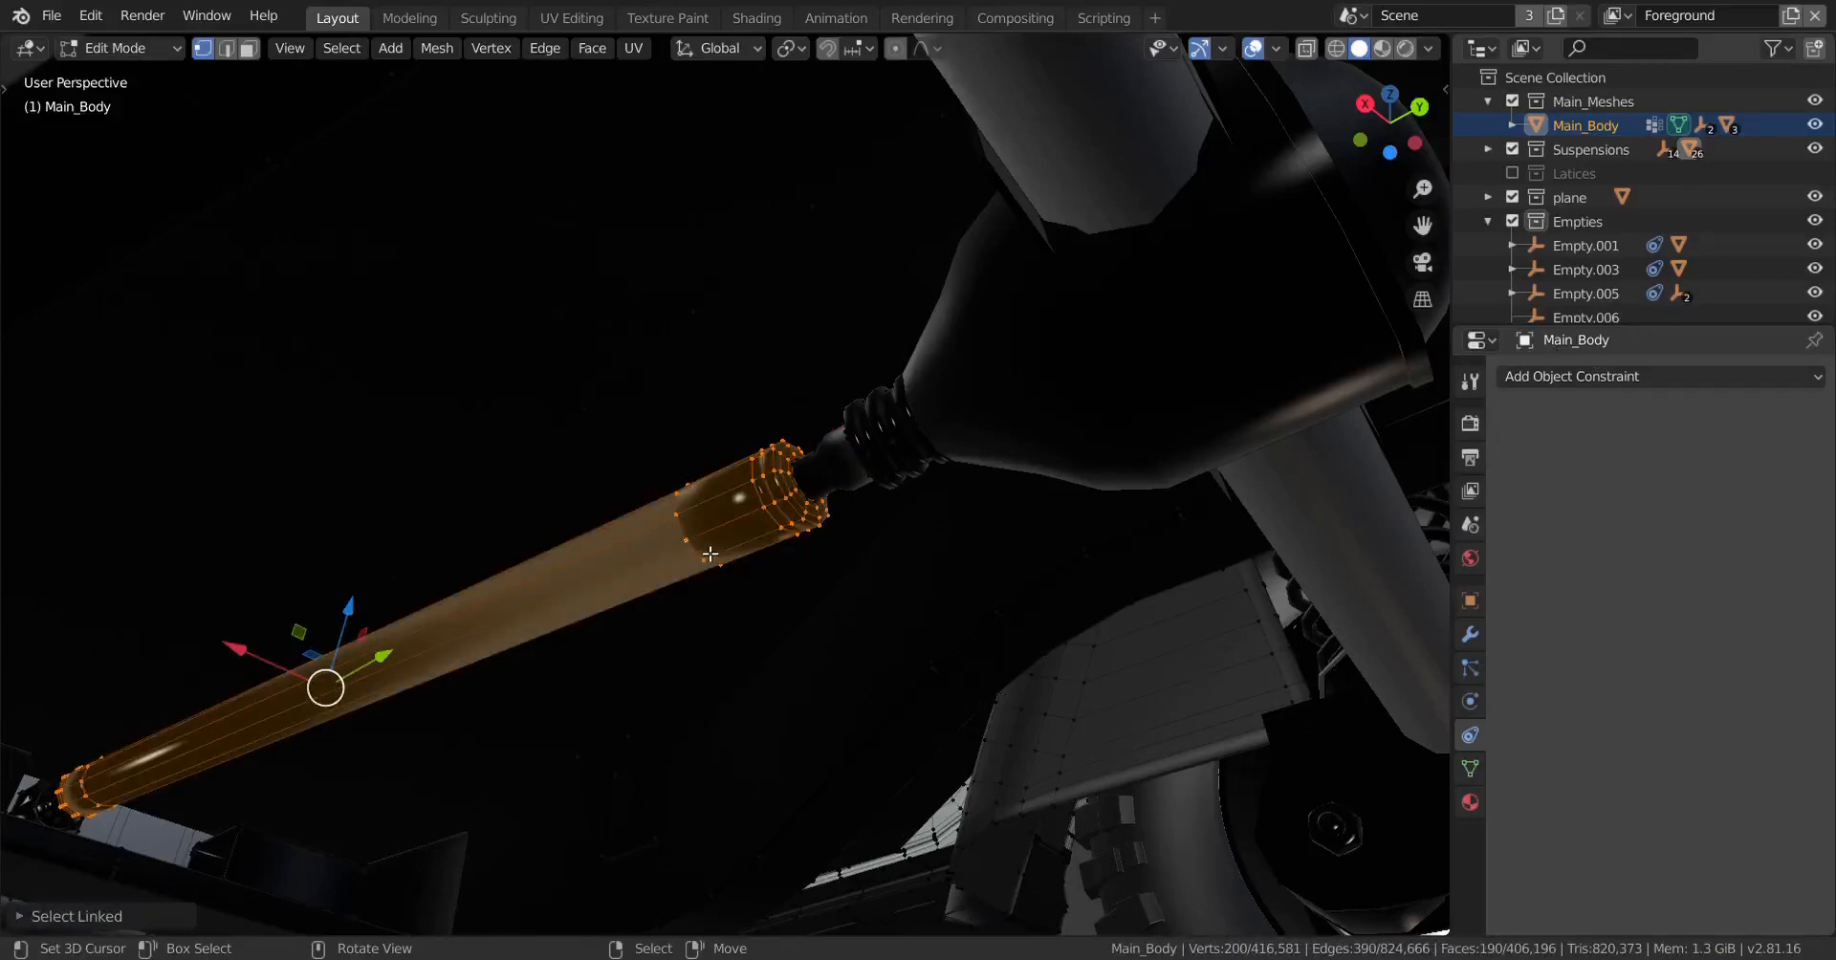
key("p")
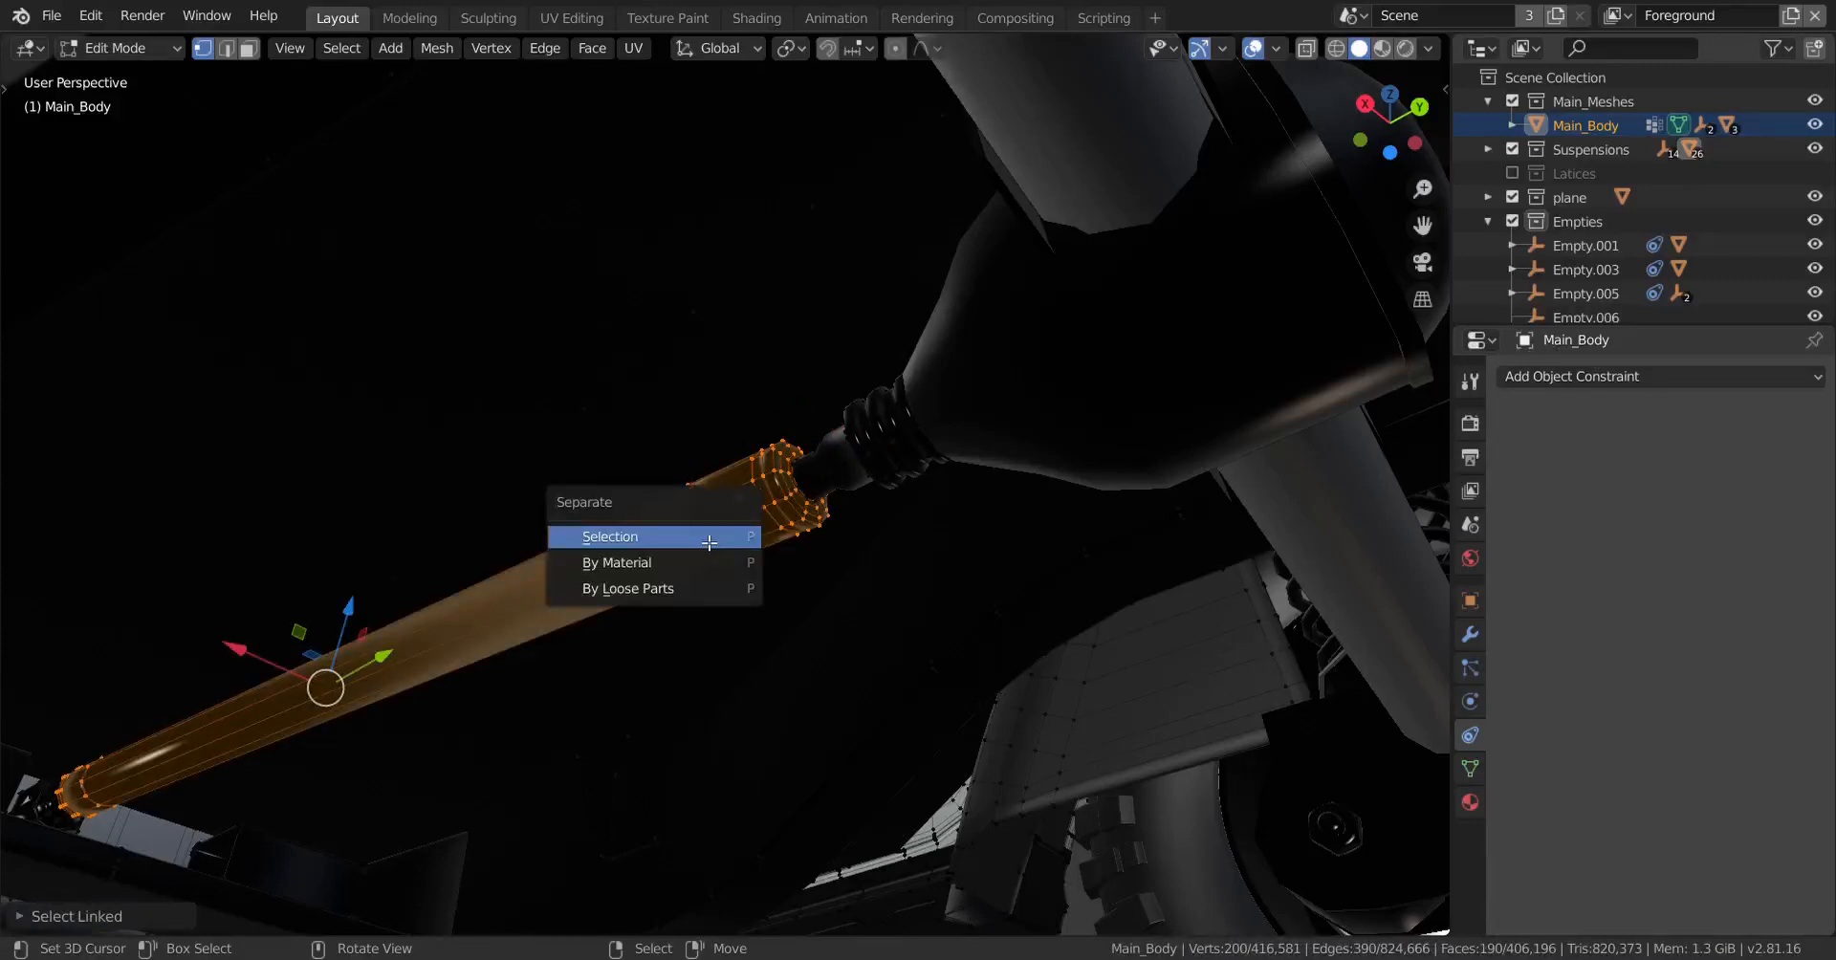
left_click(708, 542)
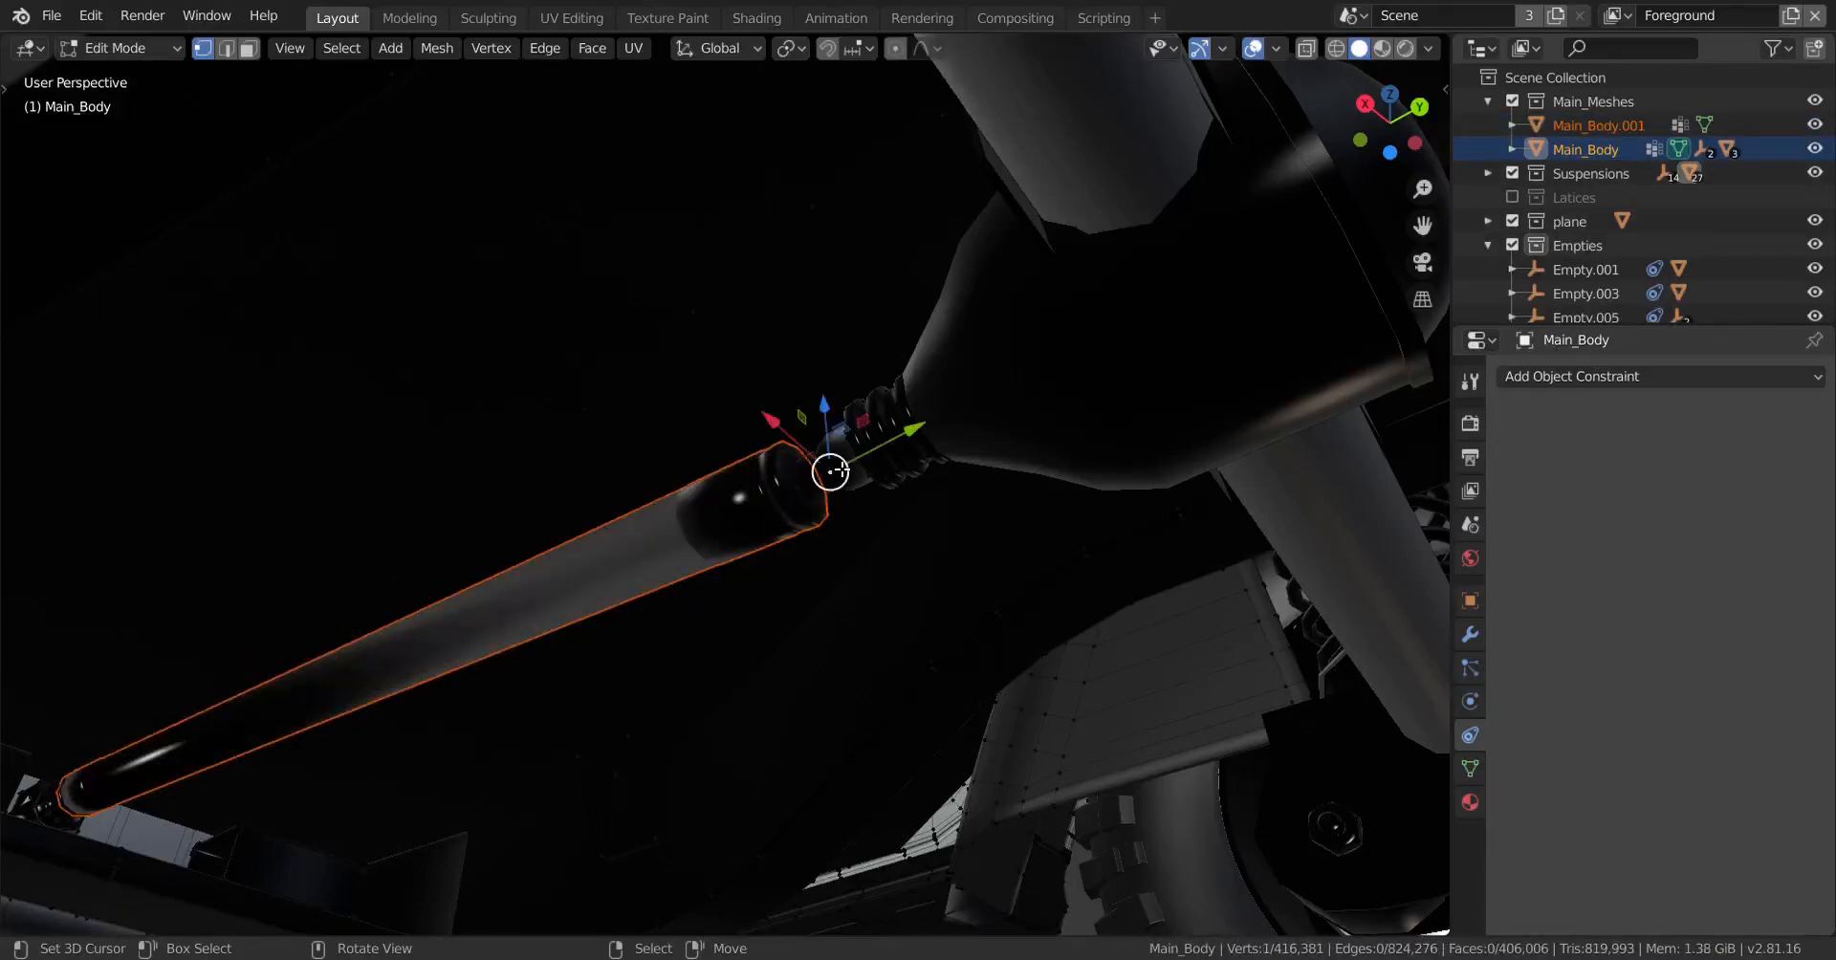
Step: Select the linked ribbed joint at the differential and separate the selection from Main_Body
key("l")
key("p")
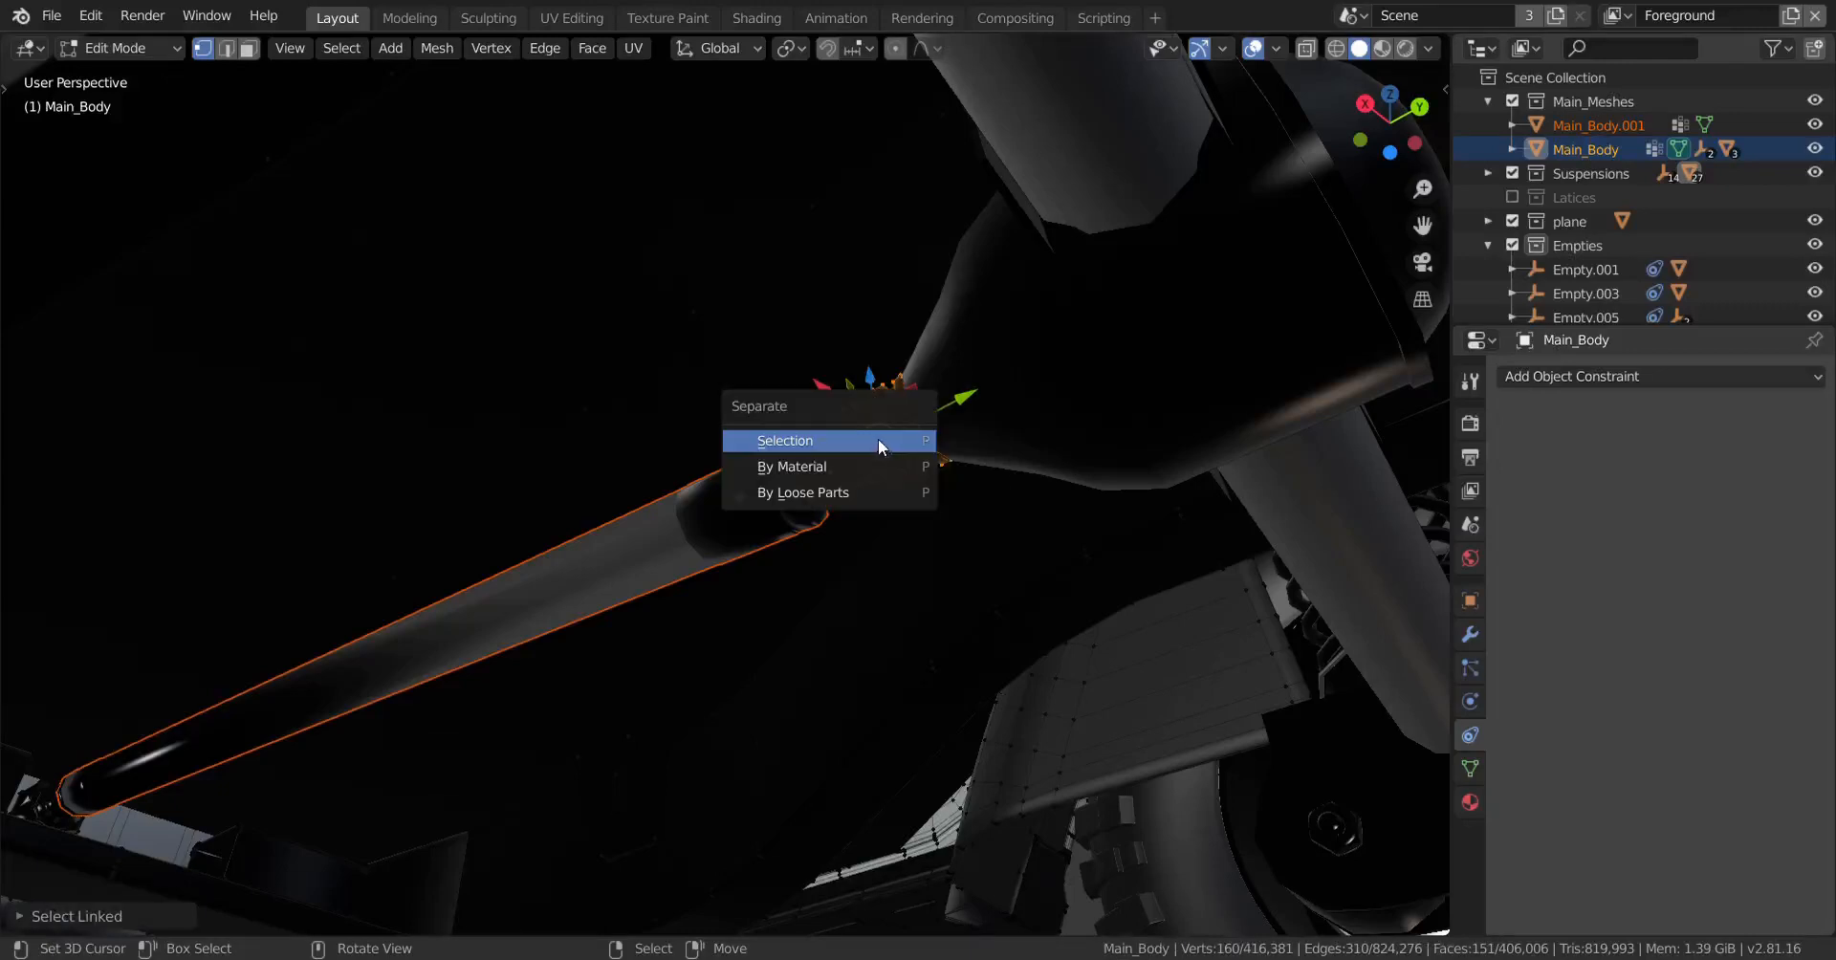
key("Return")
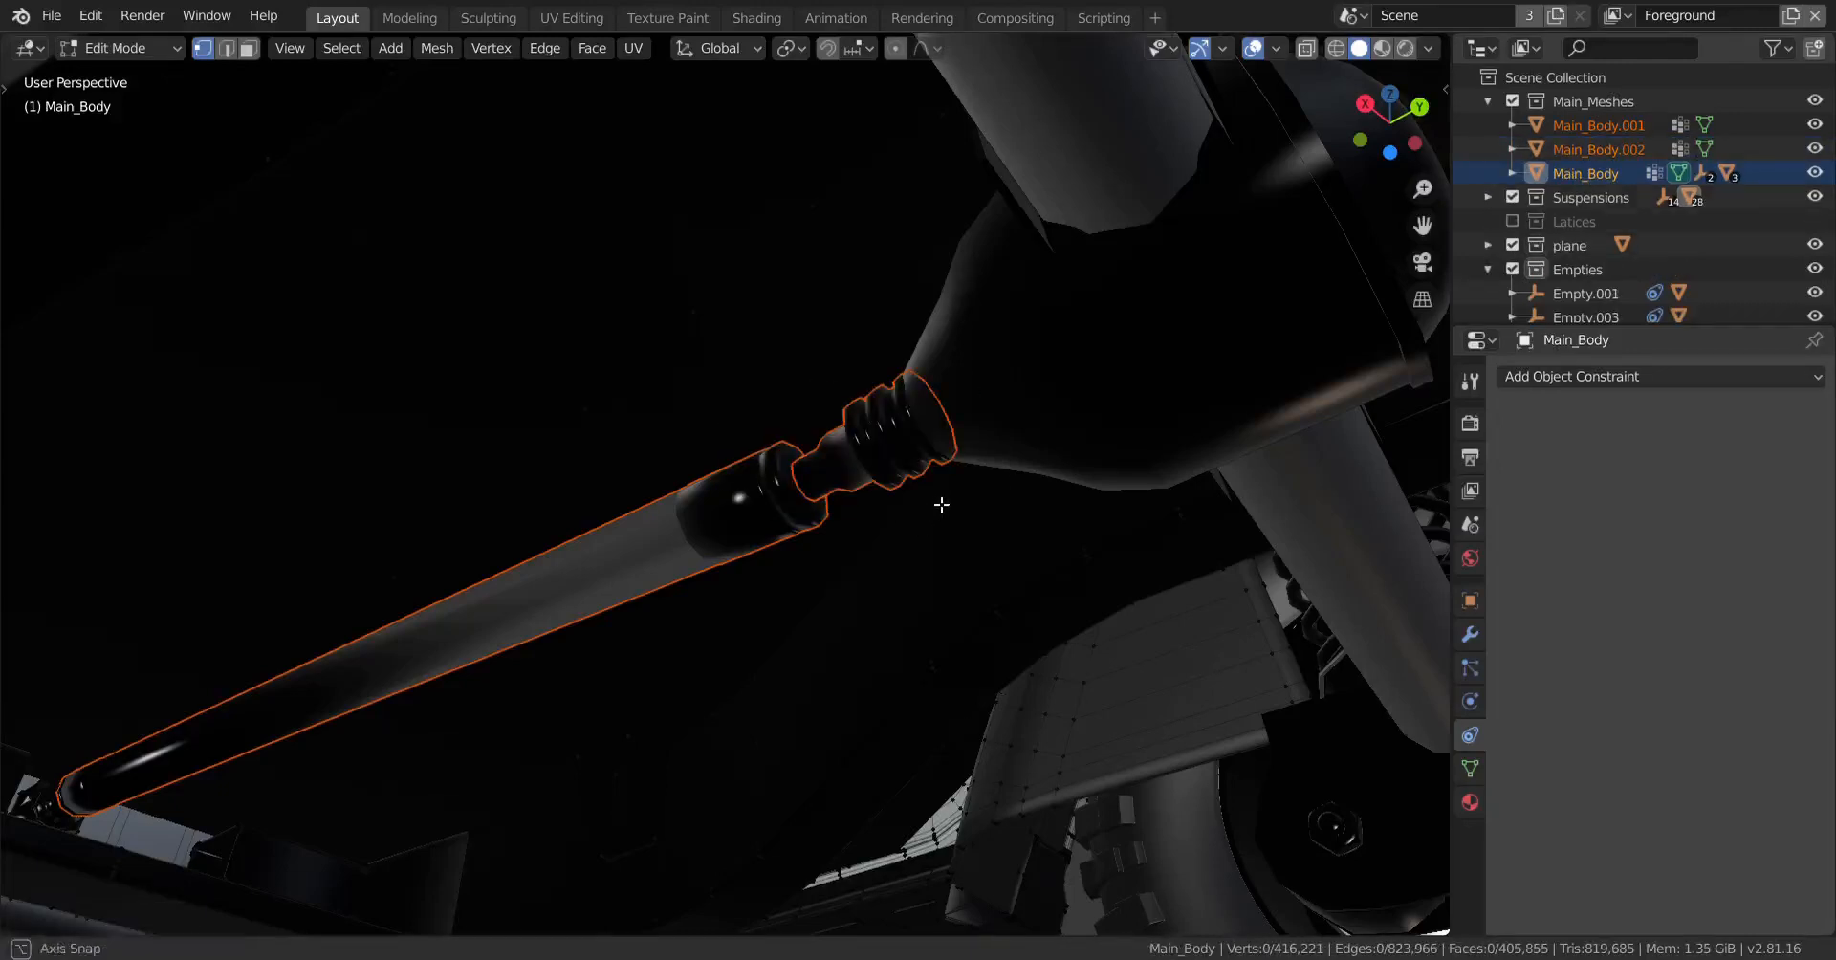
Step: Return to Object Mode and join the separated ribbed joint, Main_Body.002, into the differential housing Rear_Drive_Shaft.003
middle_click_drag(941, 504, 985, 390)
key("Tab")
left_click(943, 369)
left_click(1141, 351, "shift")
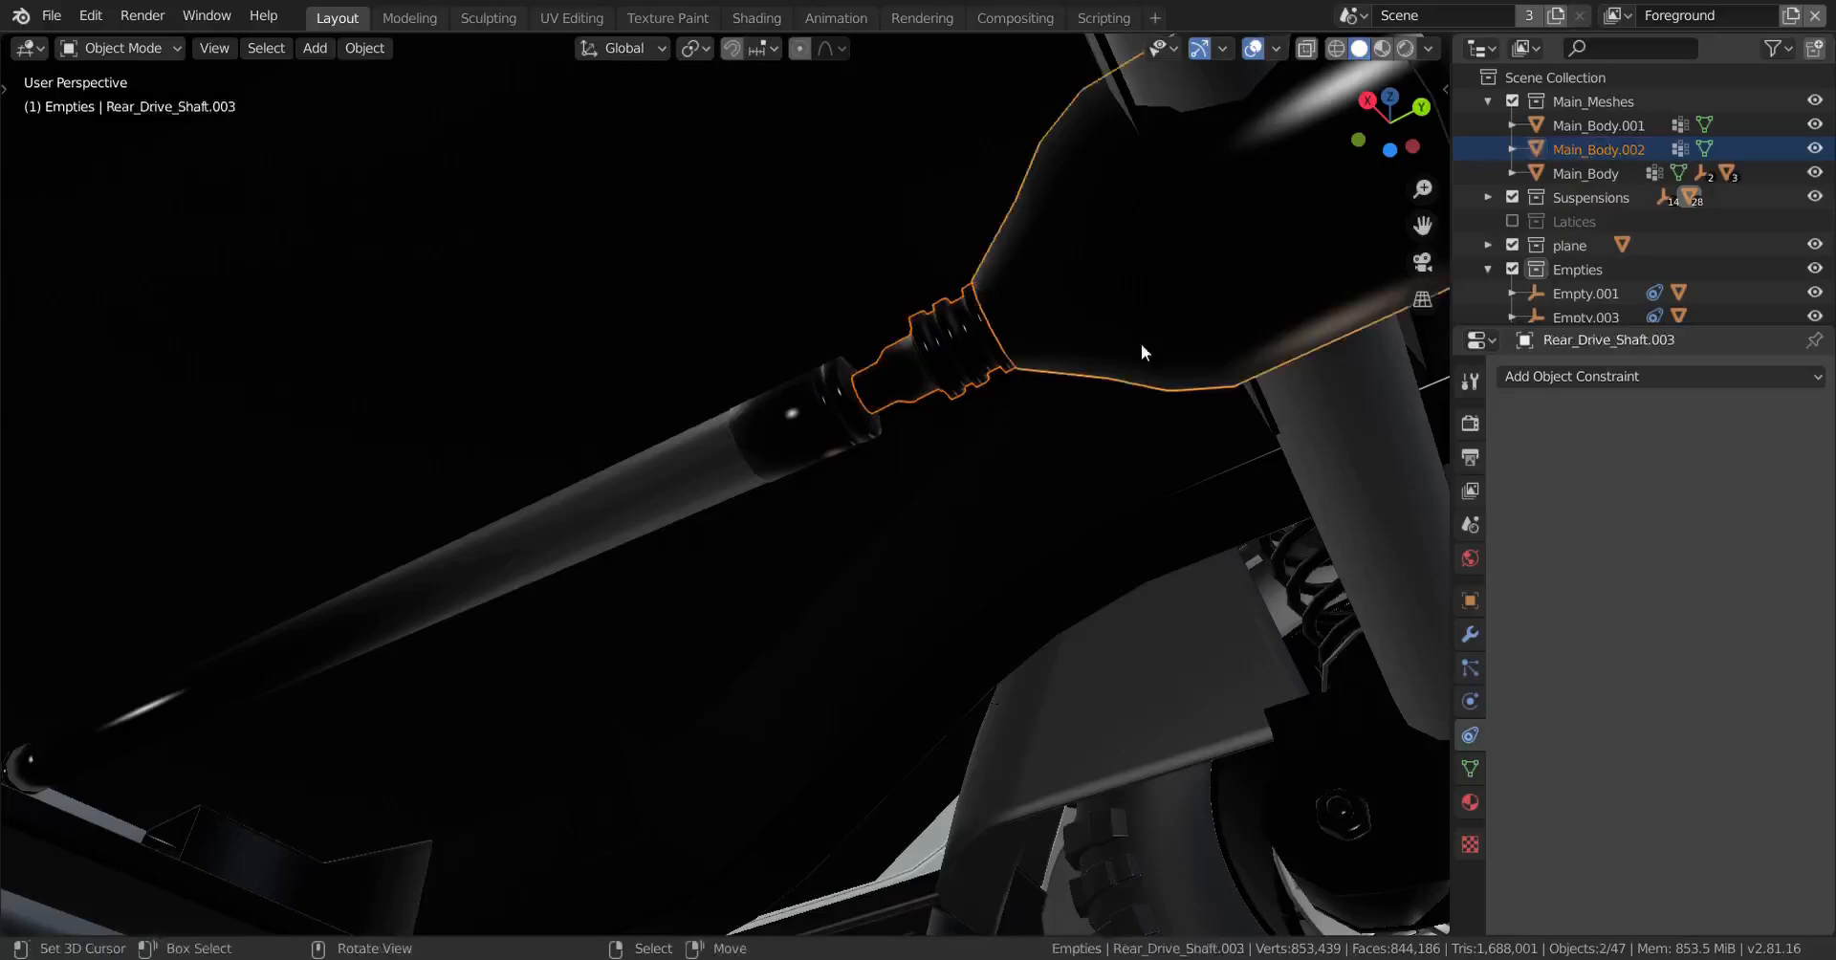
key("ctrl+j")
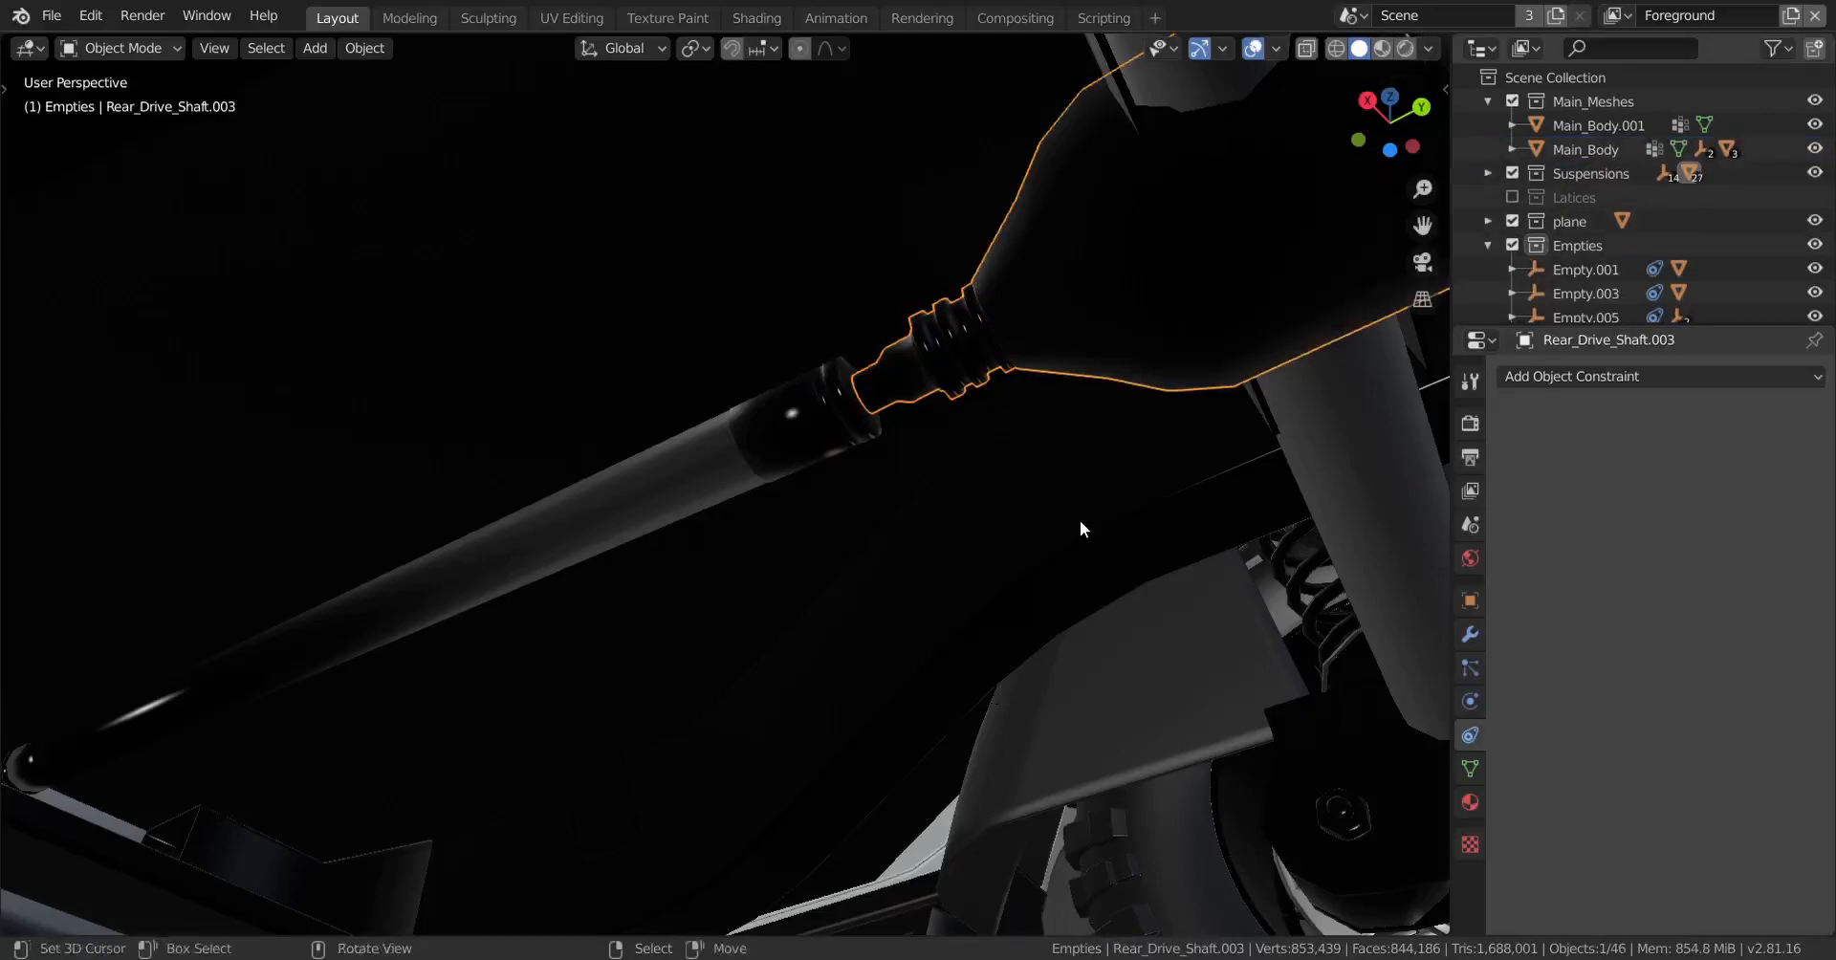
Step: Parent the separated drive shaft tube Main_Body.001 to Main_Body with Object (Keep Transform)
middle_click_drag(1081, 529, 711, 348)
left_click(712, 346)
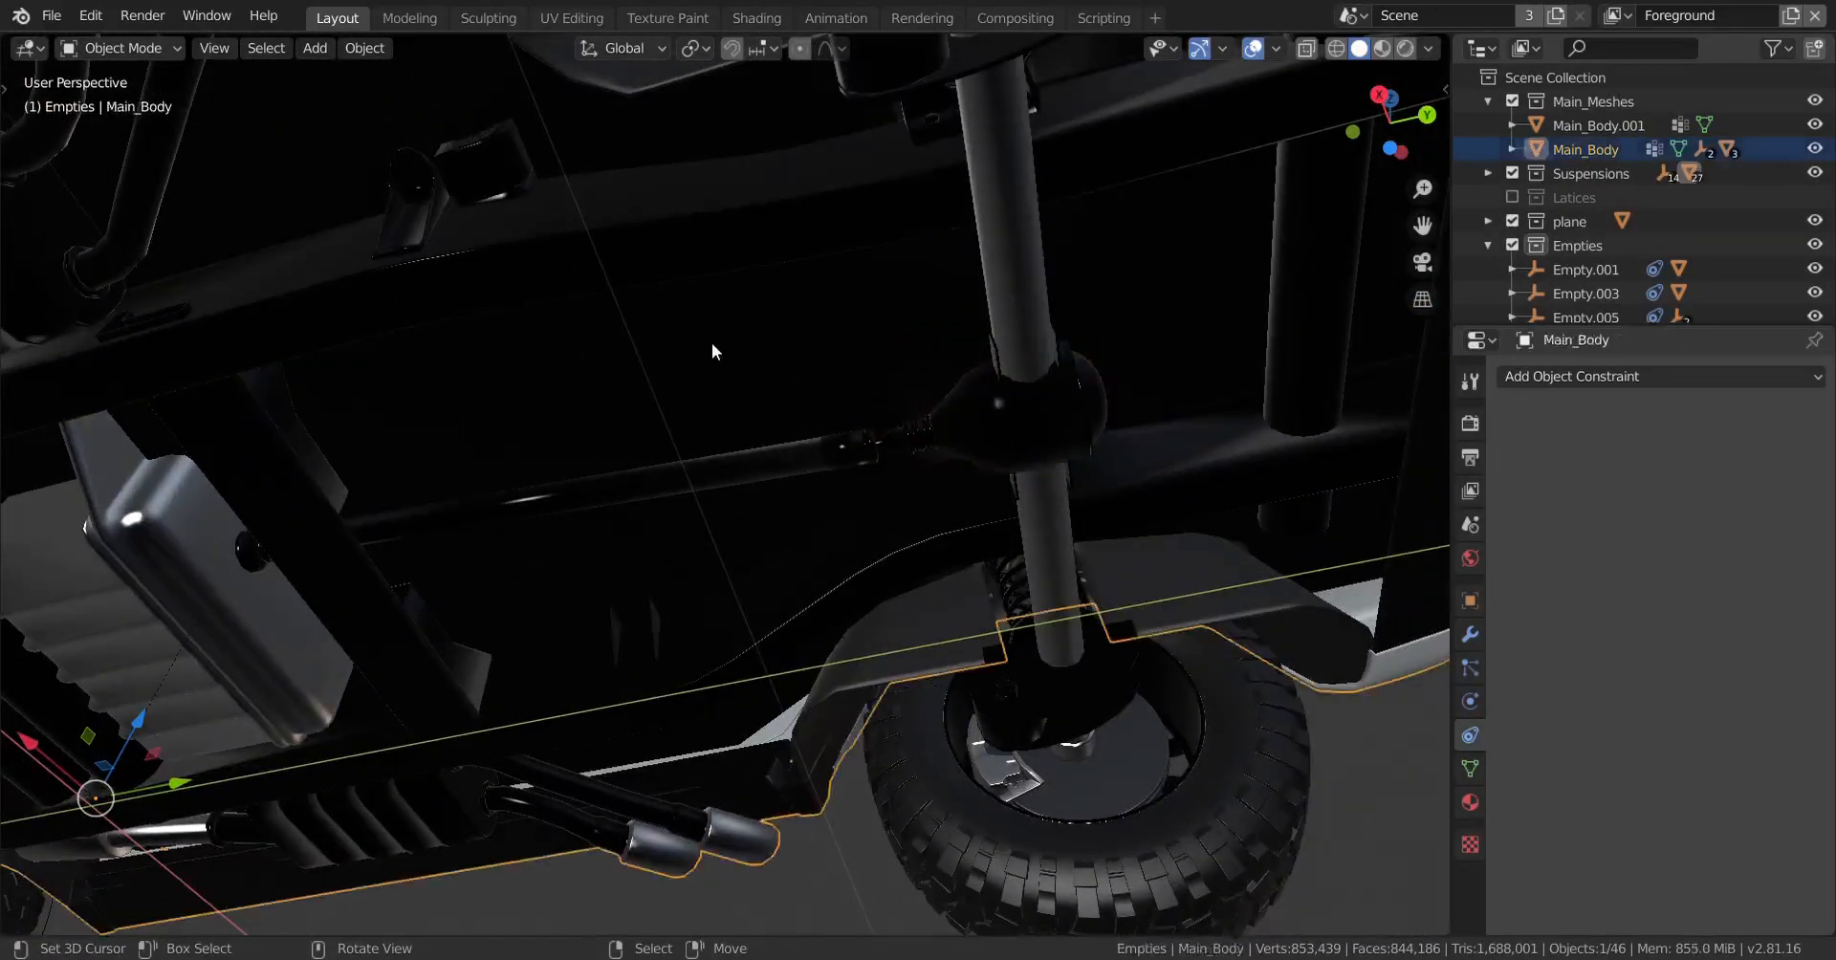
left_click(656, 496, "shift")
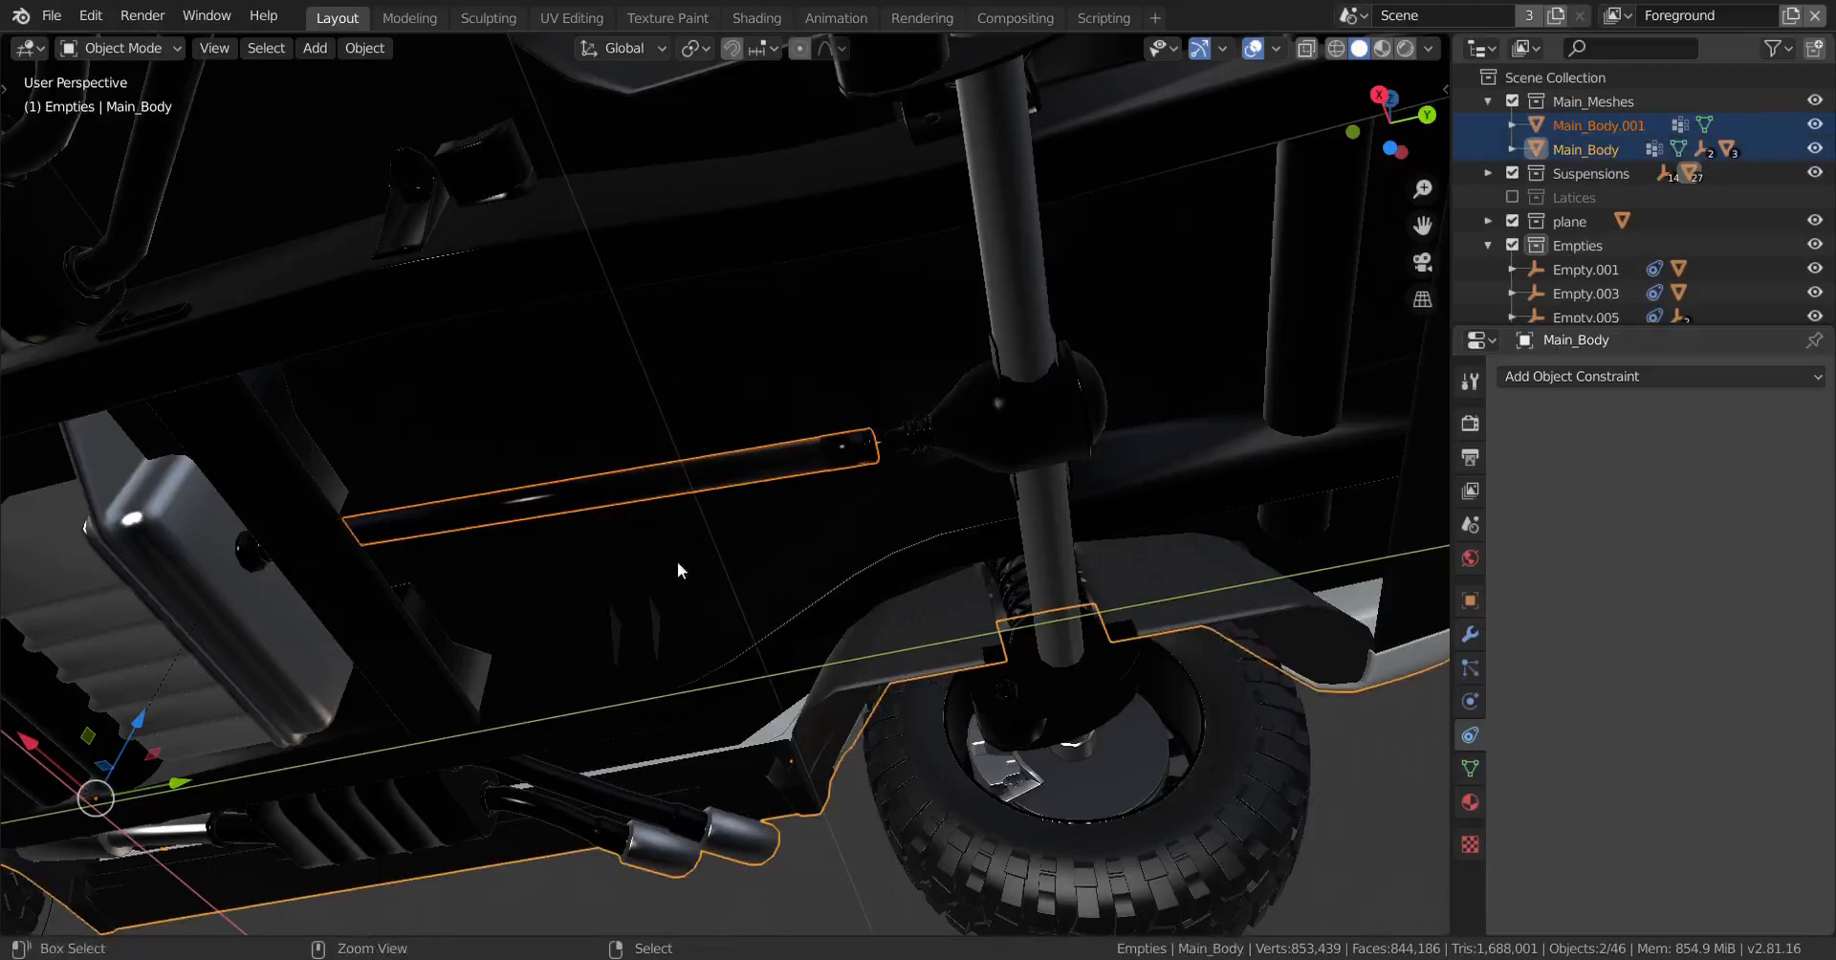
key("ctrl+p")
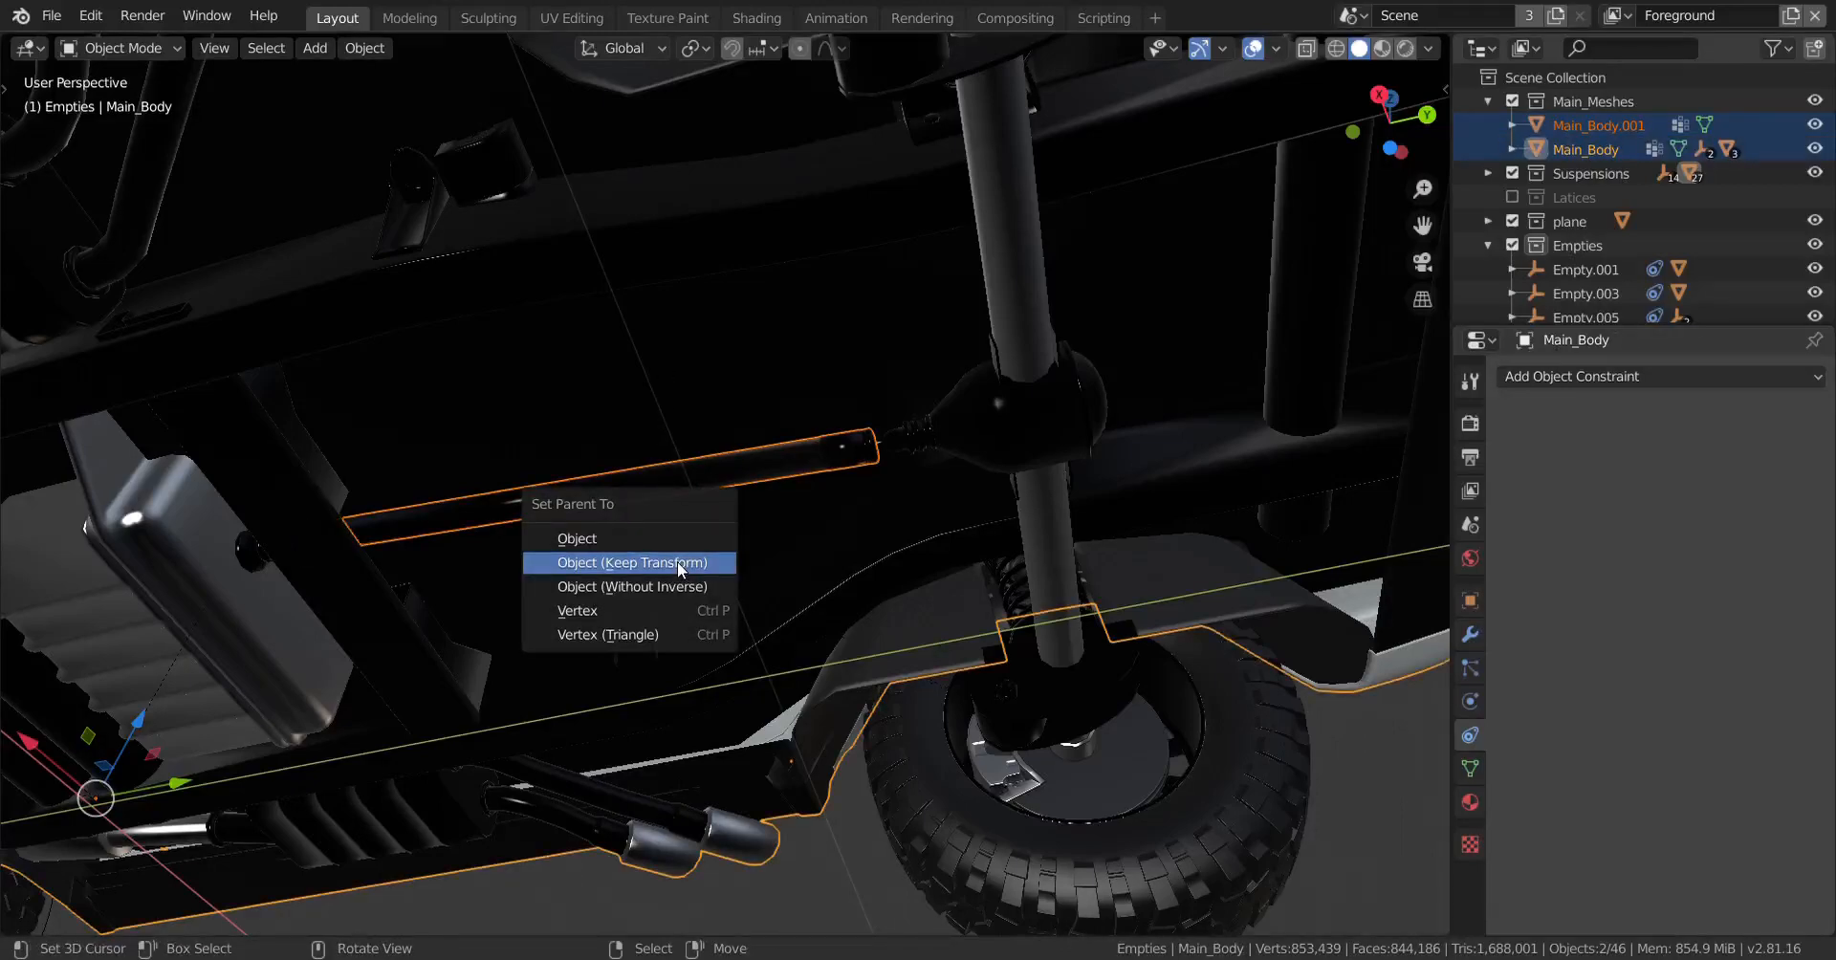
left_click(677, 561)
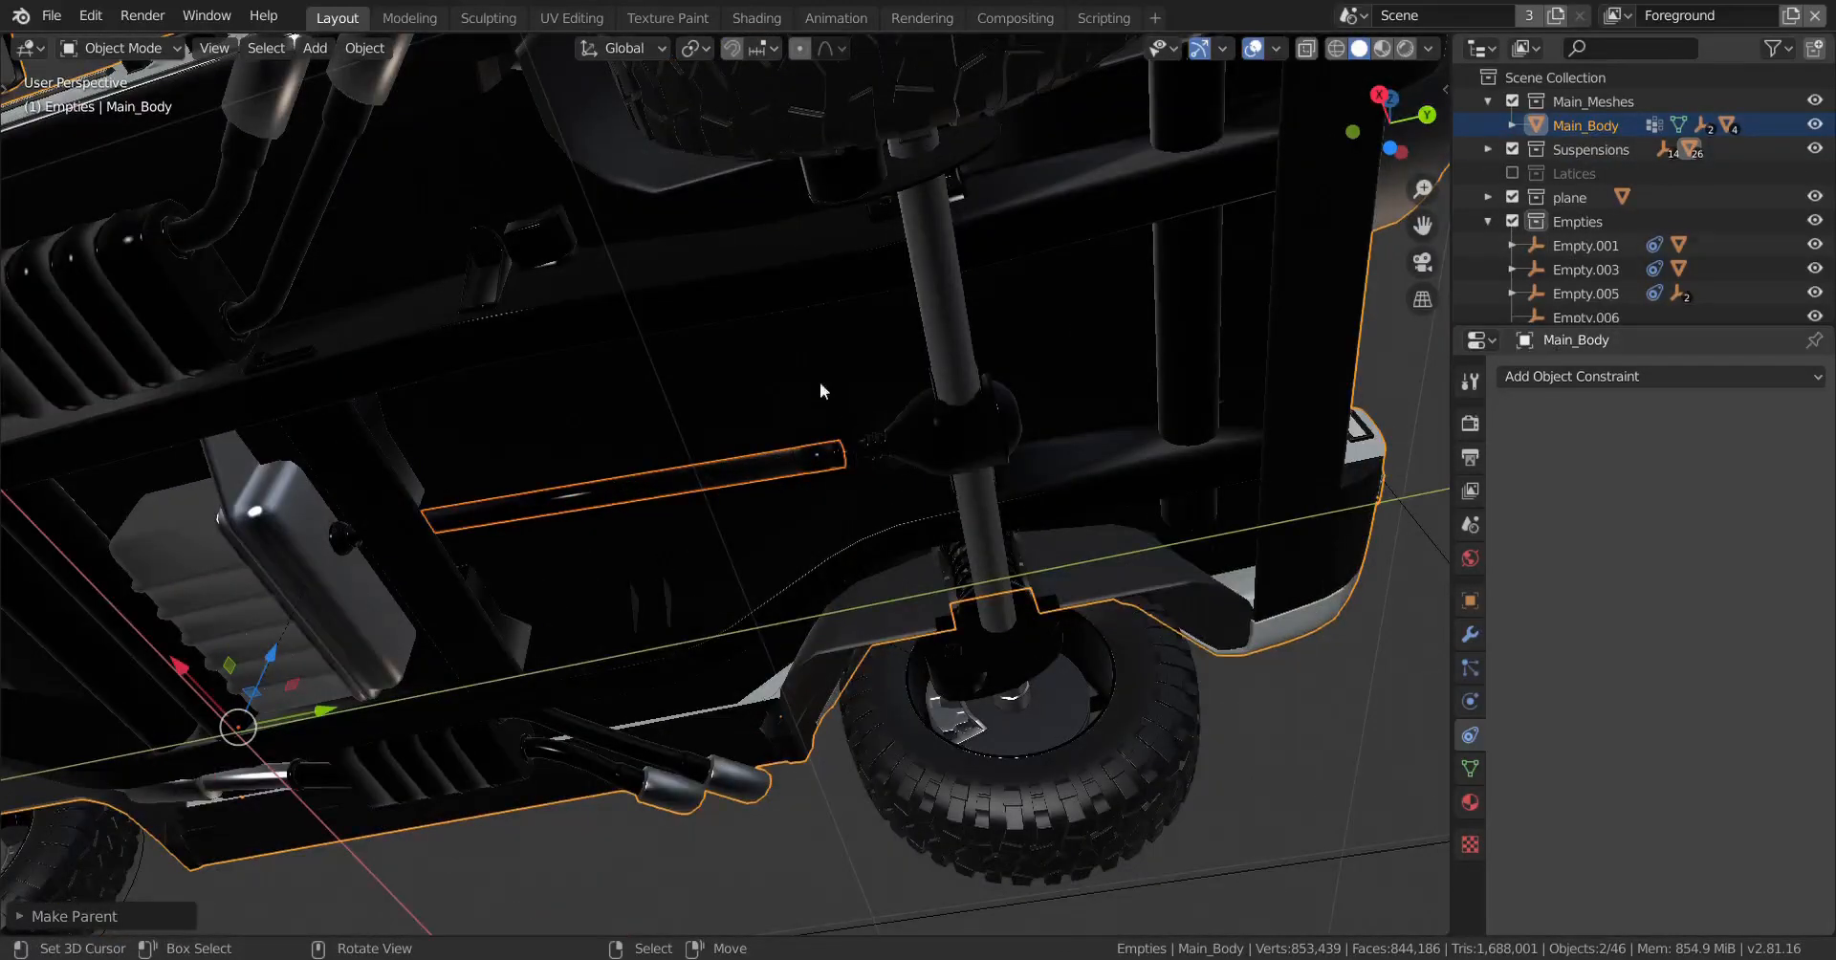
Step: Hide Main_Body and snap the 3D cursor to the end edge loop of the joint on Rear_Drive_Shaft.003 in wireframe
key("h")
middle_click_drag(824, 392, 738, 596)
scroll(935, 627, "up", 8)
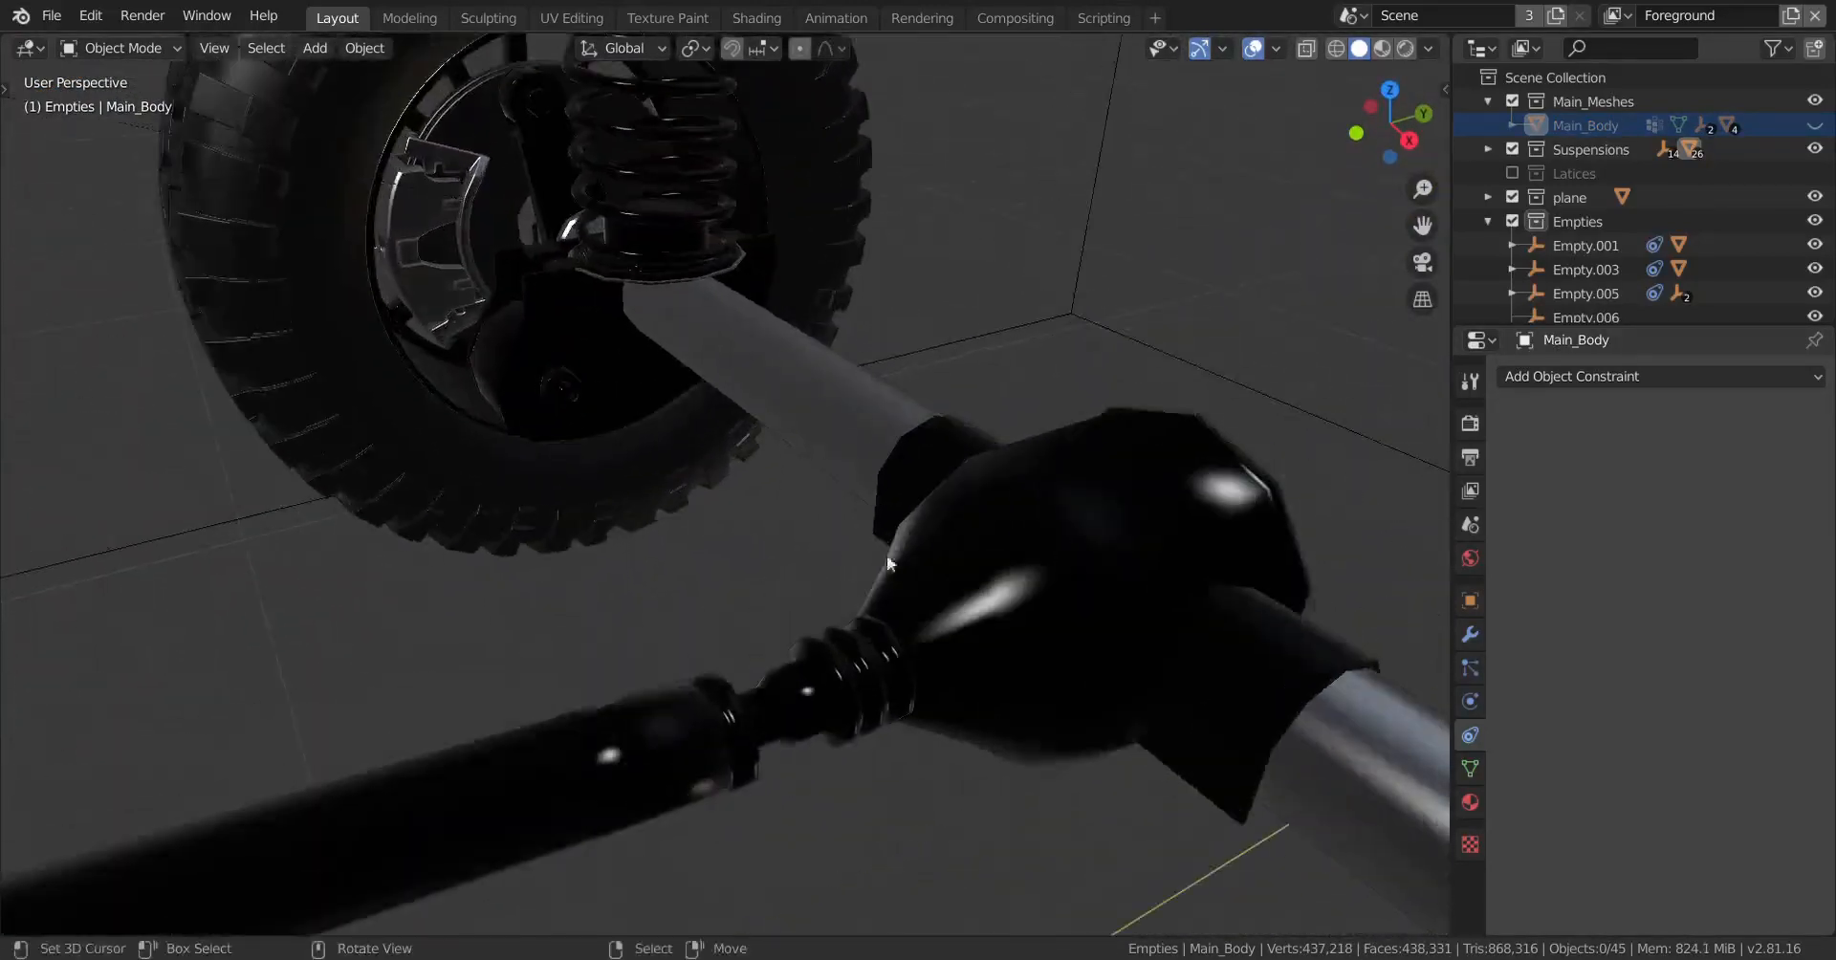
left_click(933, 673)
middle_click_drag(933, 673, 824, 703)
key("Tab")
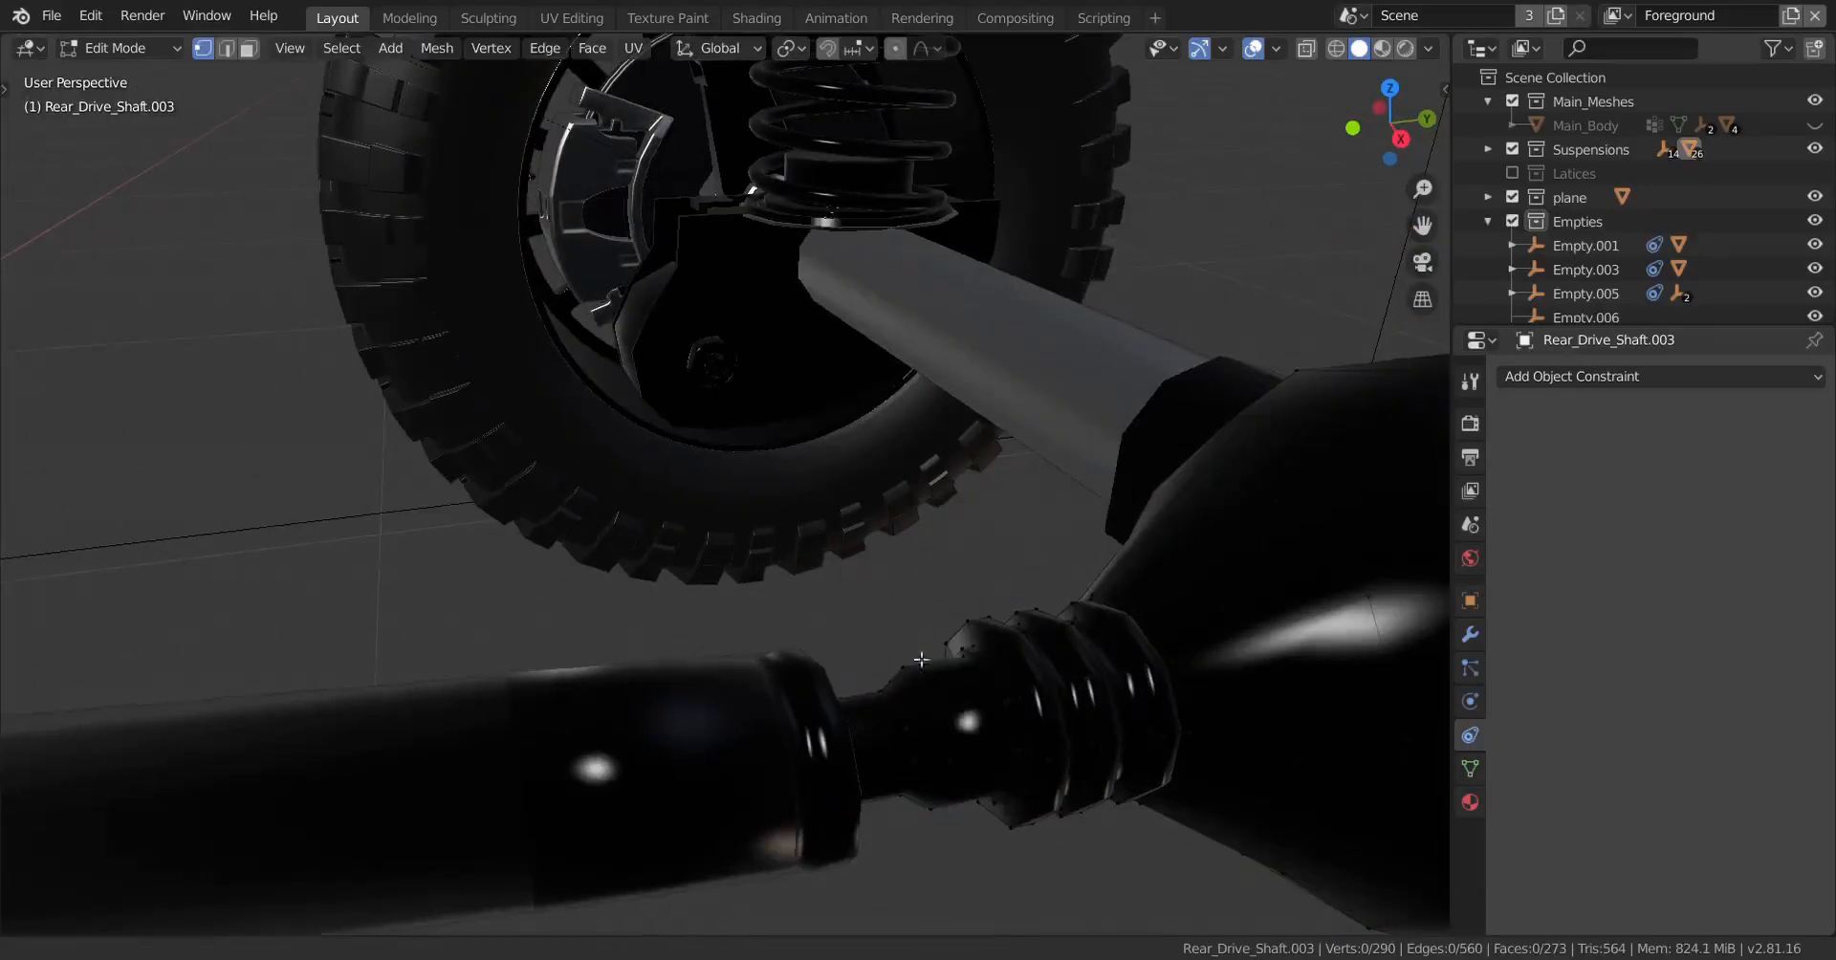
key("alt+z")
key("shift+s")
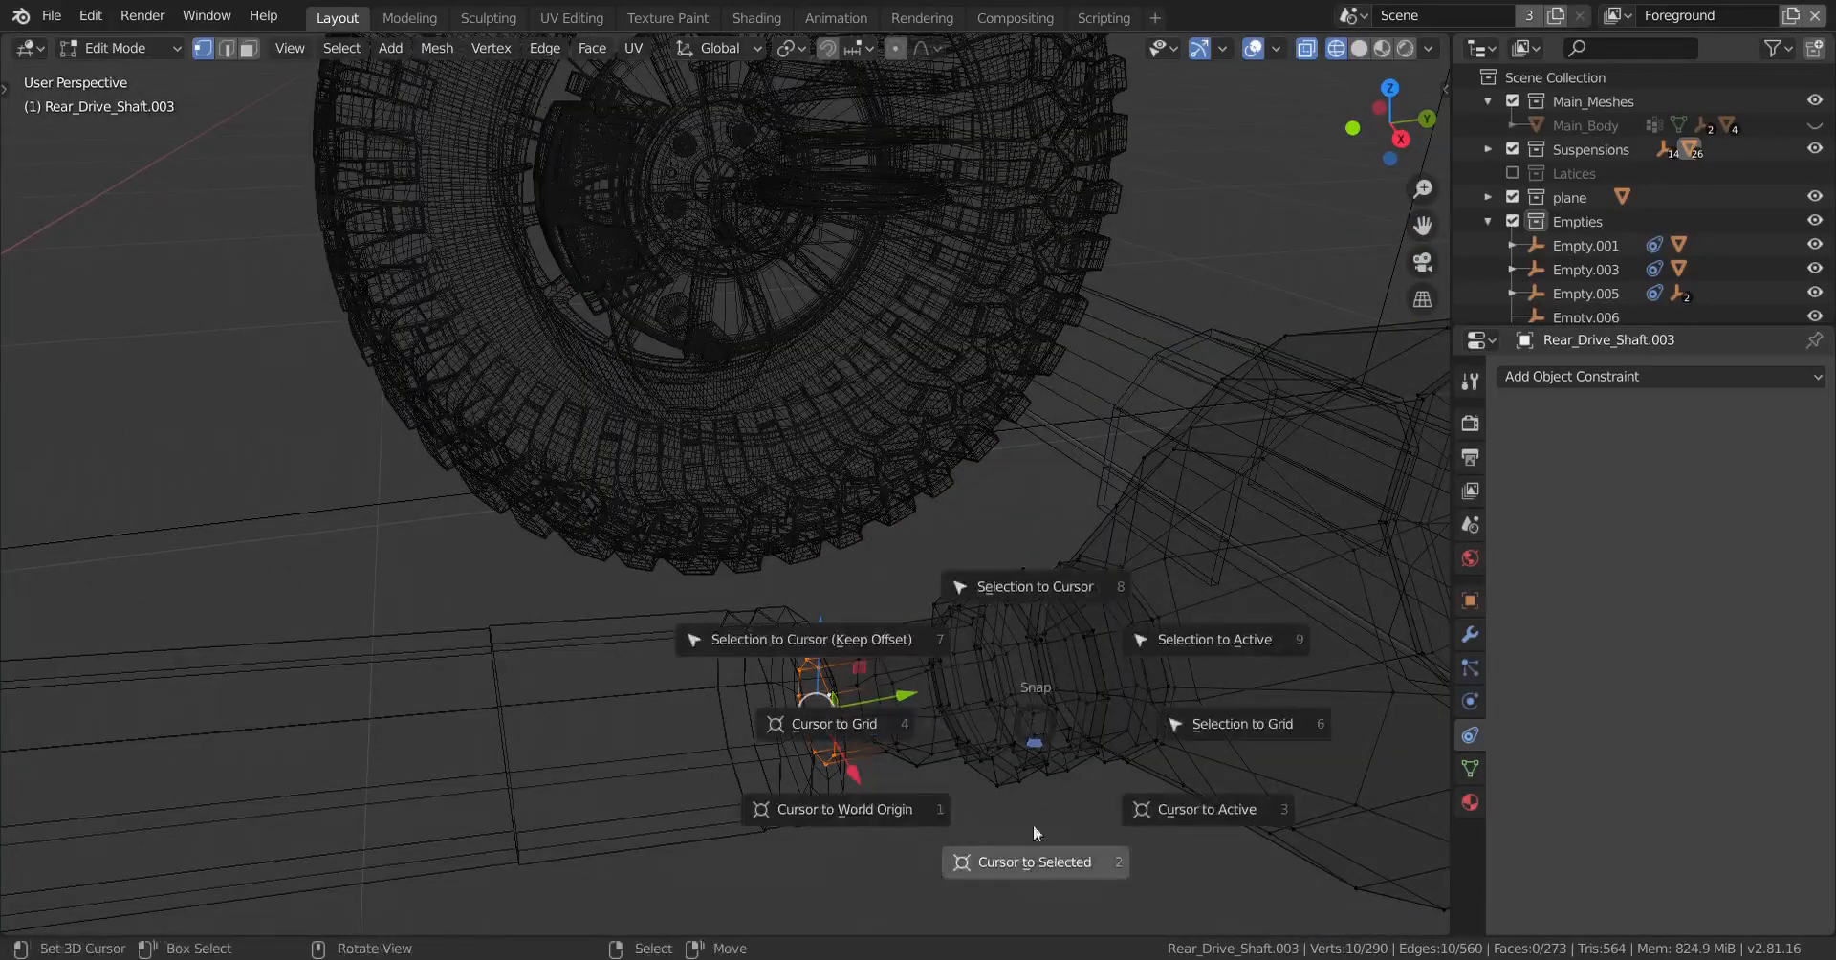
left_click(1033, 841)
Step: Set the origin of Rear_Drive_Shaft.003 to the 3D cursor
key("Tab")
scroll(897, 717, "down", 4)
key("F3")
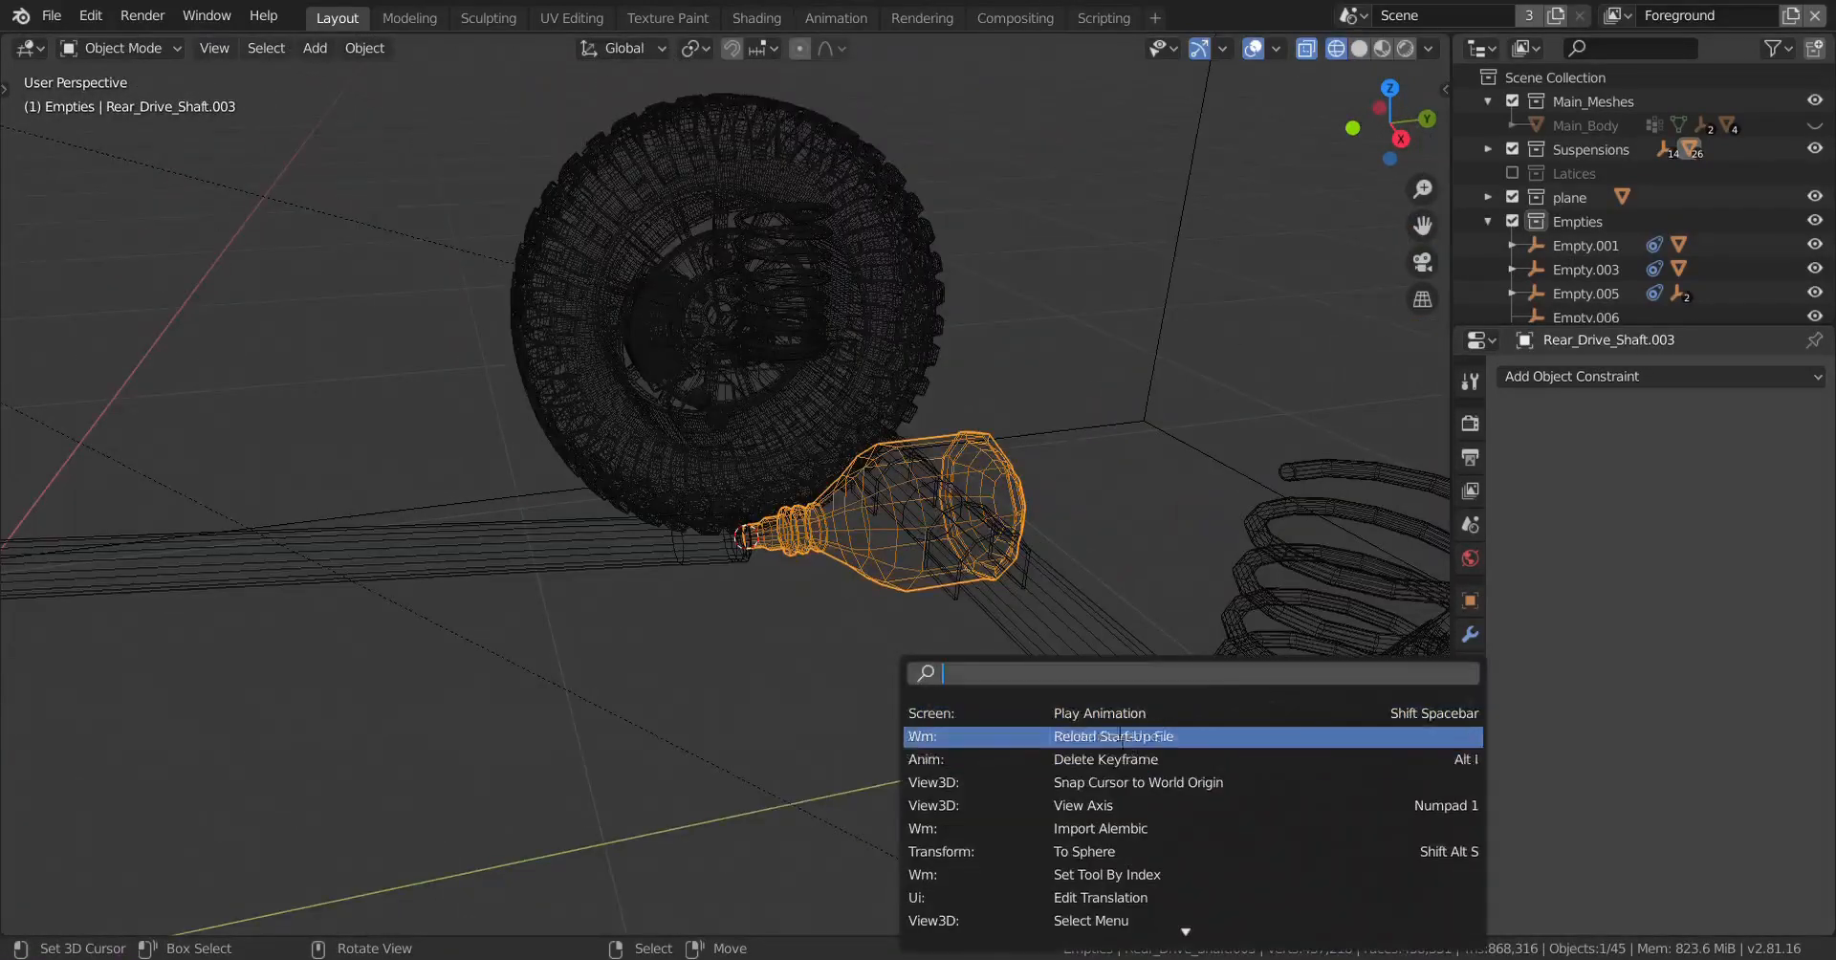
type("set or")
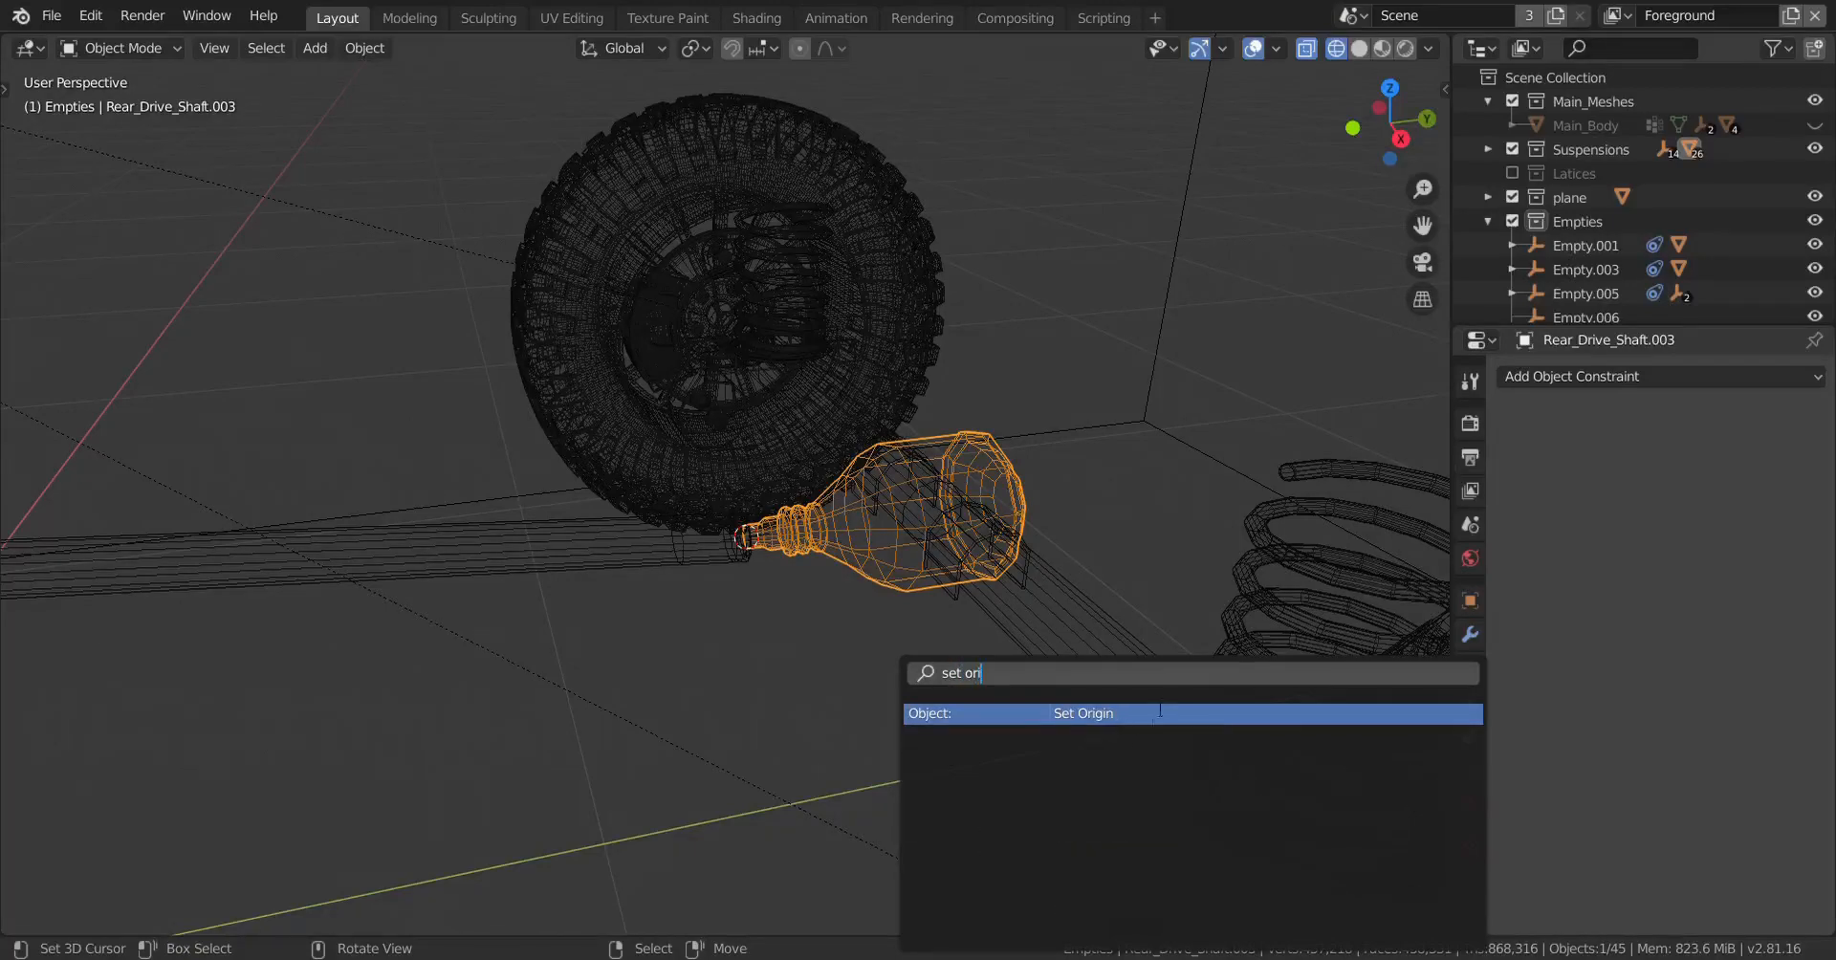
left_click(1160, 713)
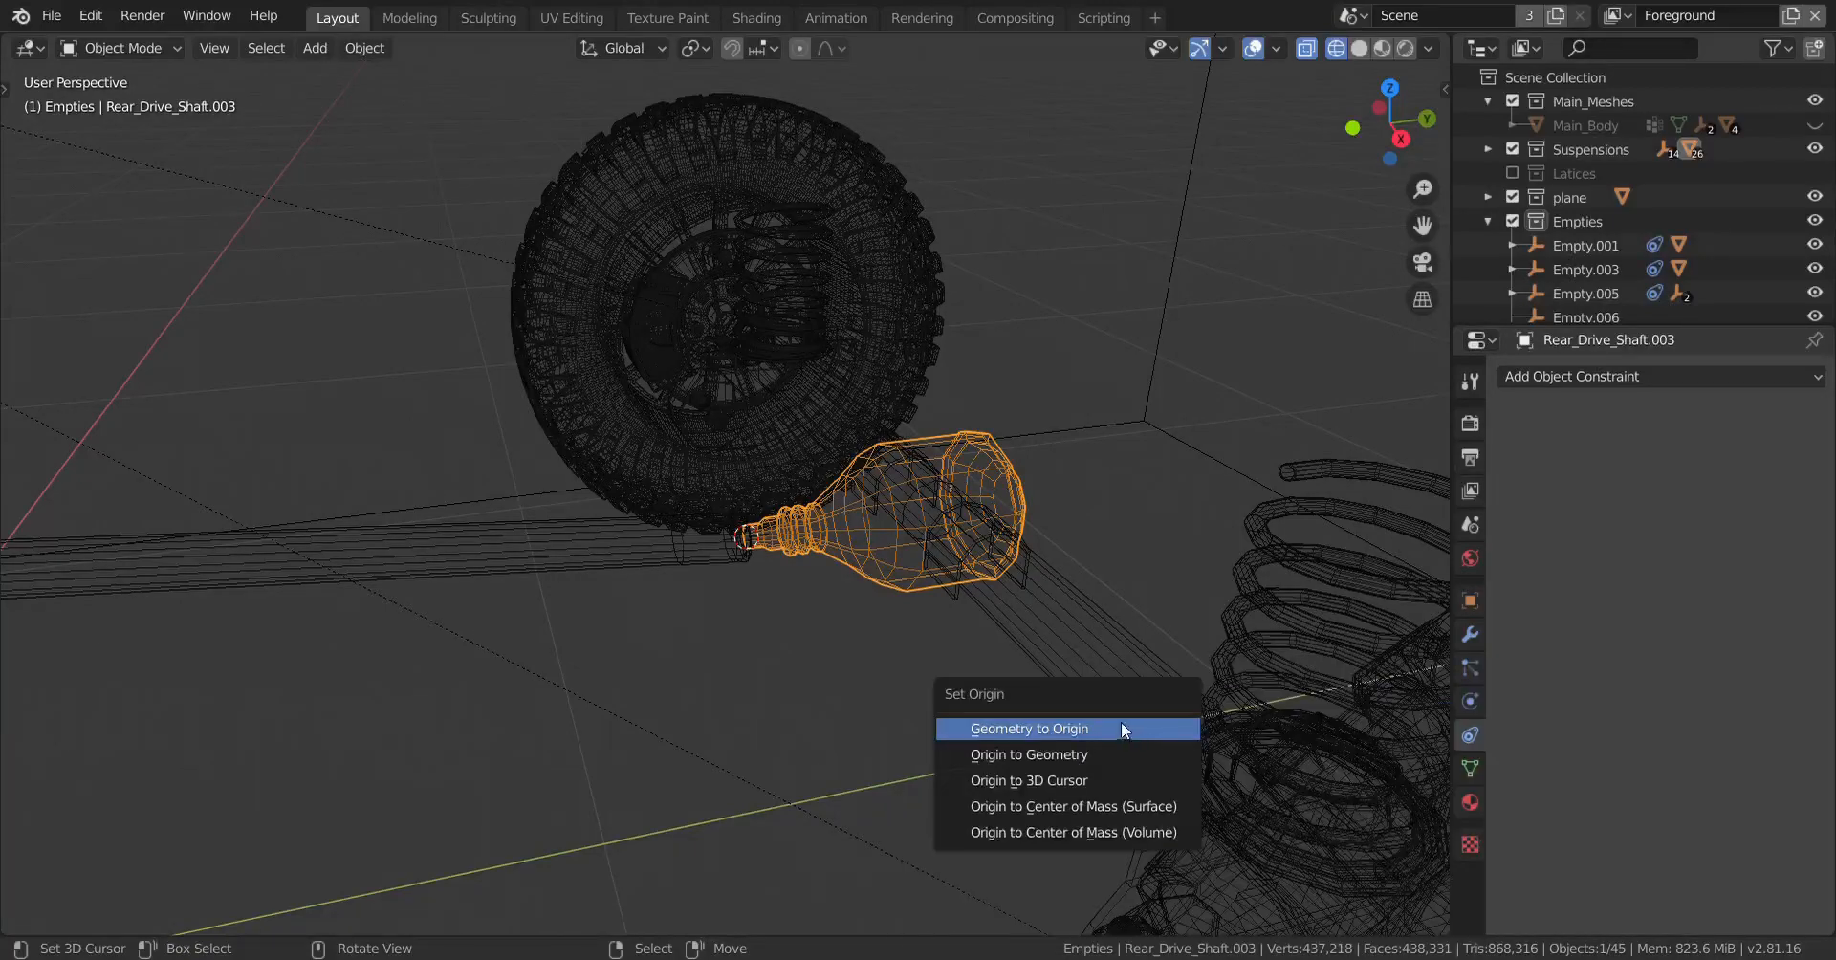
left_click(1024, 780)
Step: Snap the 3D cursor to the inner edge loop at the front end of the drive shaft tube Main_Body.001
scroll(542, 668, "down", 4)
middle_click_drag(542, 667, 935, 668, "shift")
scroll(935, 668, "up", 3)
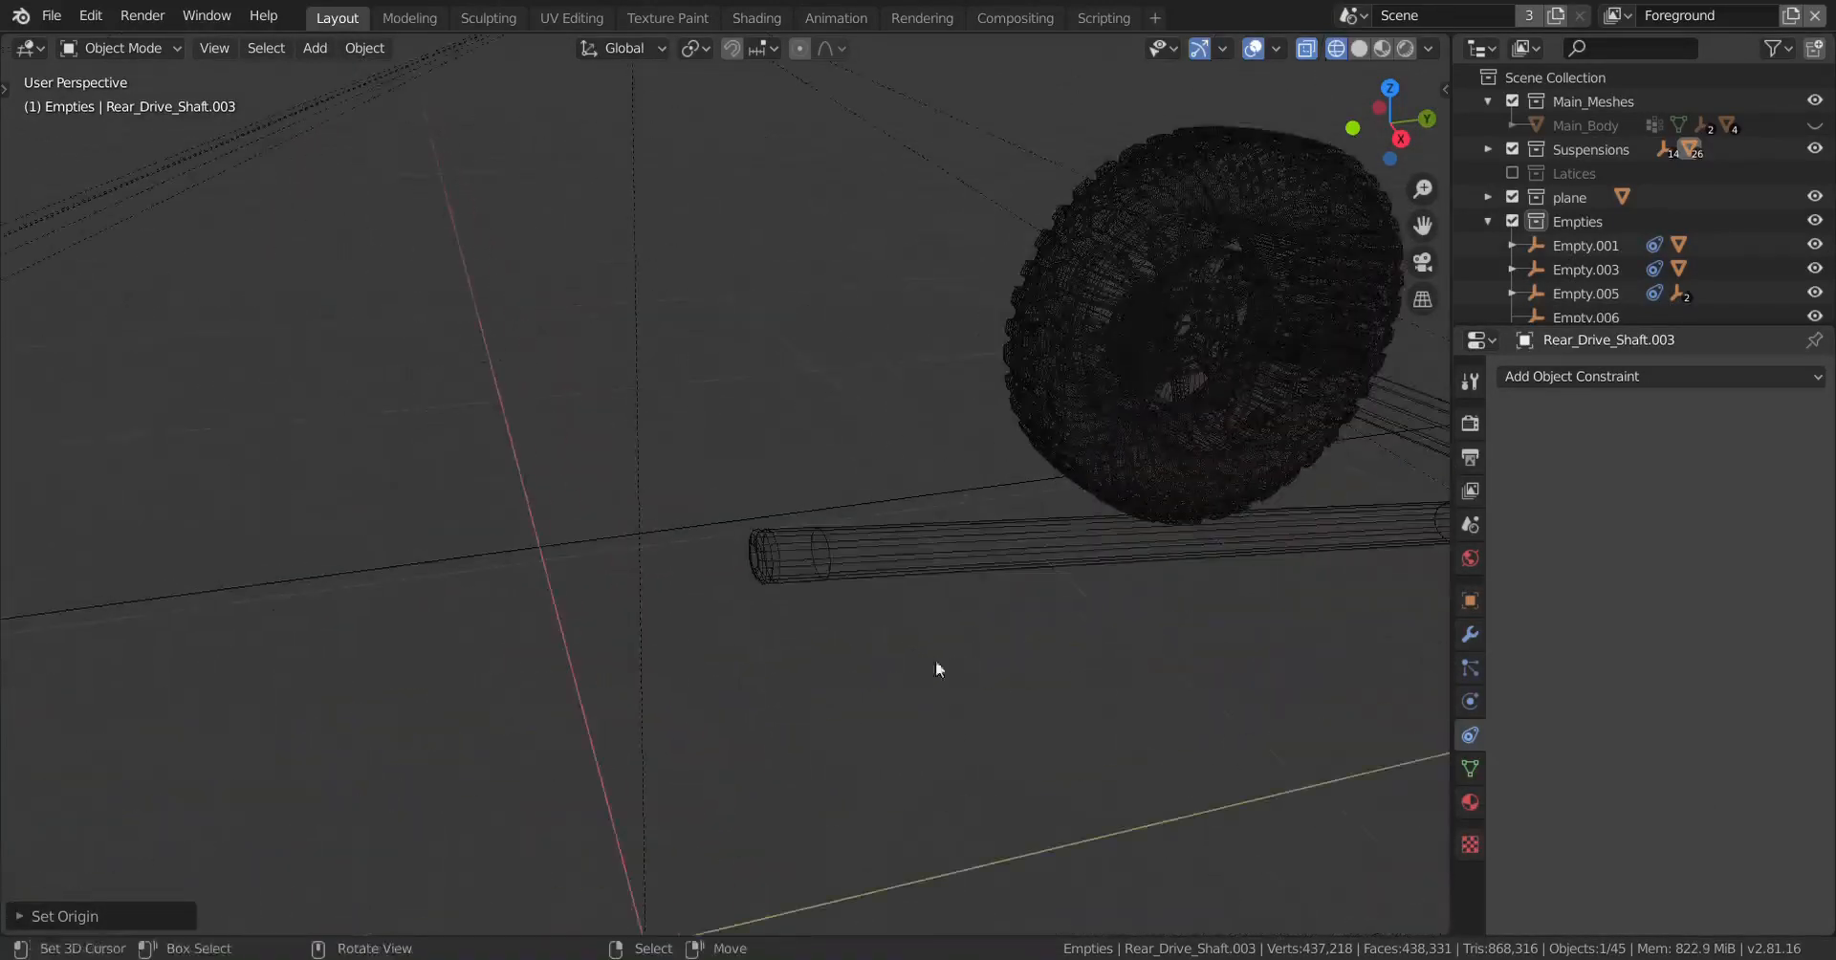
left_click(801, 572)
scroll(873, 697, "up", 4)
key("Tab")
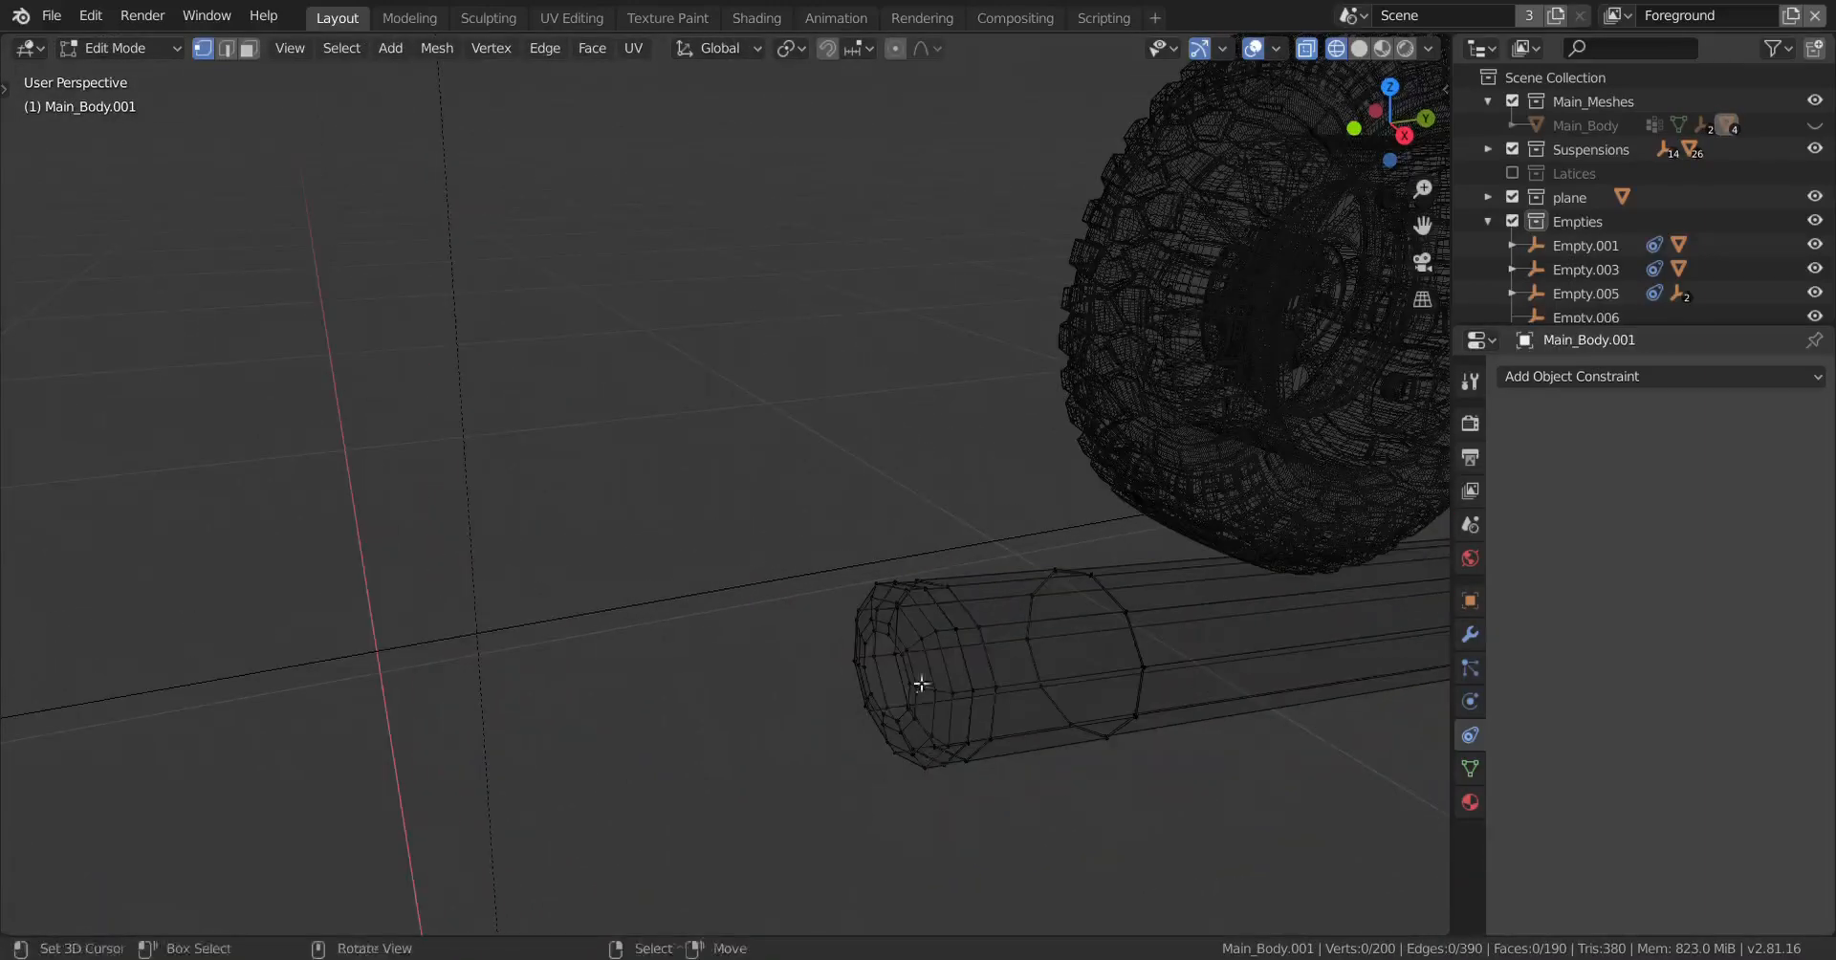
key("shift+s")
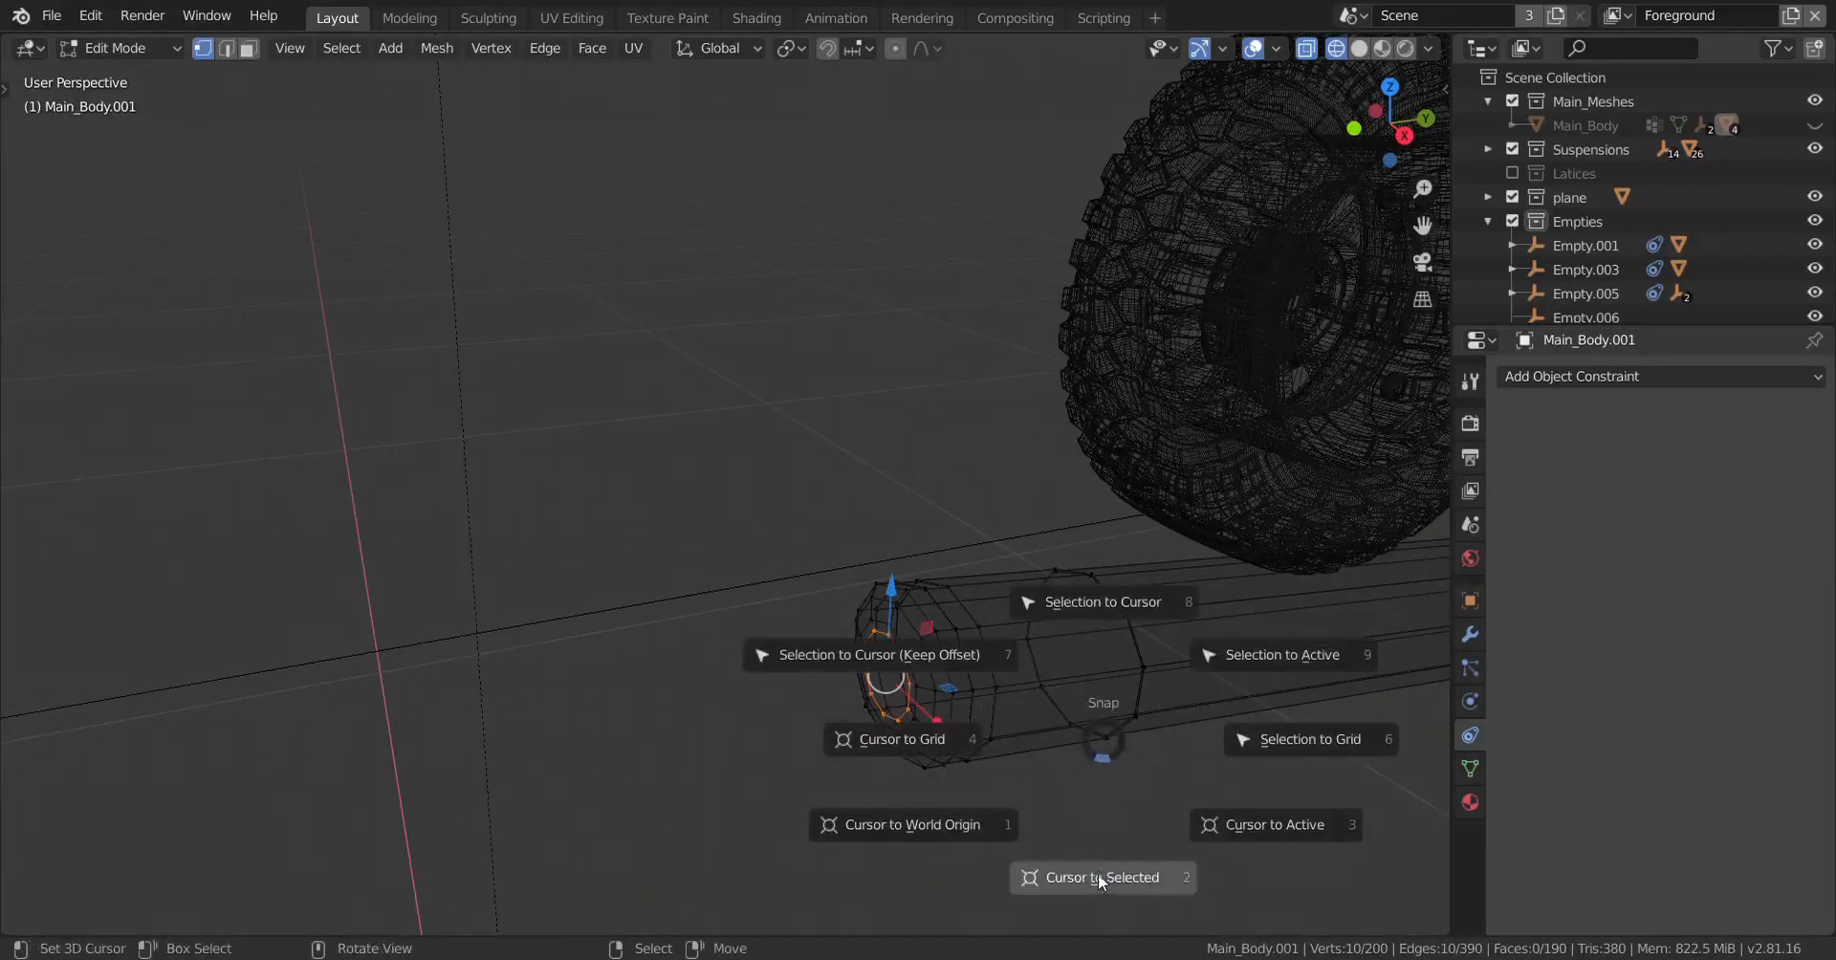
left_click(1098, 874)
Step: Set the origin of the drive shaft tube Main_Body.001 to the 3D cursor
key("Tab")
key("F3")
left_click(1295, 715)
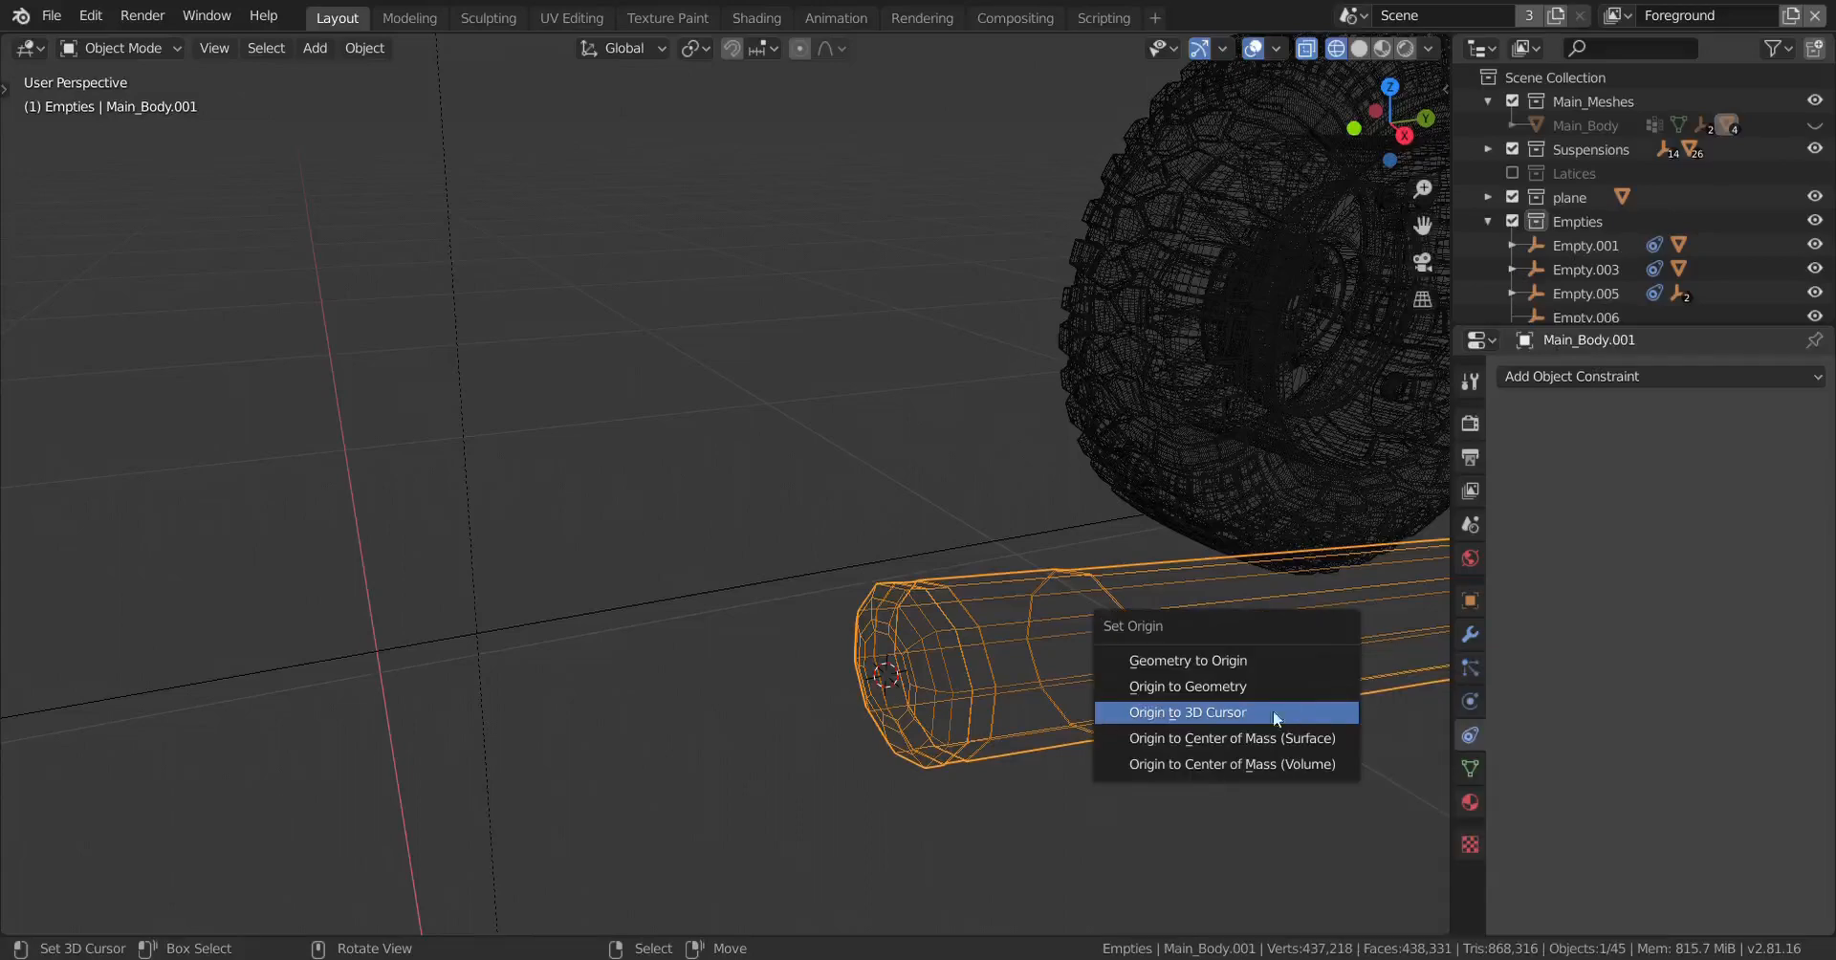
left_click(1184, 710)
Step: Switch the viewport back to solid shading and look over the rear wheel's hub, brake and spring
scroll(1260, 675, "down", 5)
middle_click_drag(1260, 676, 1126, 719, "shift")
mouse_move(1377, 719)
middle_mouse_down()
mouse_move(974, 663)
mouse_move(1086, 675)
mouse_move(950, 700)
mouse_move(1162, 708)
middle_mouse_up()
key("shift+z")
scroll(1087, 675, "up", 2)
scroll(679, 697, "down", 2)
scroll(679, 697, "up", 2)
middle_click_drag(679, 697, 1215, 694, "shift")
middle_click_drag(933, 685, 783, 678)
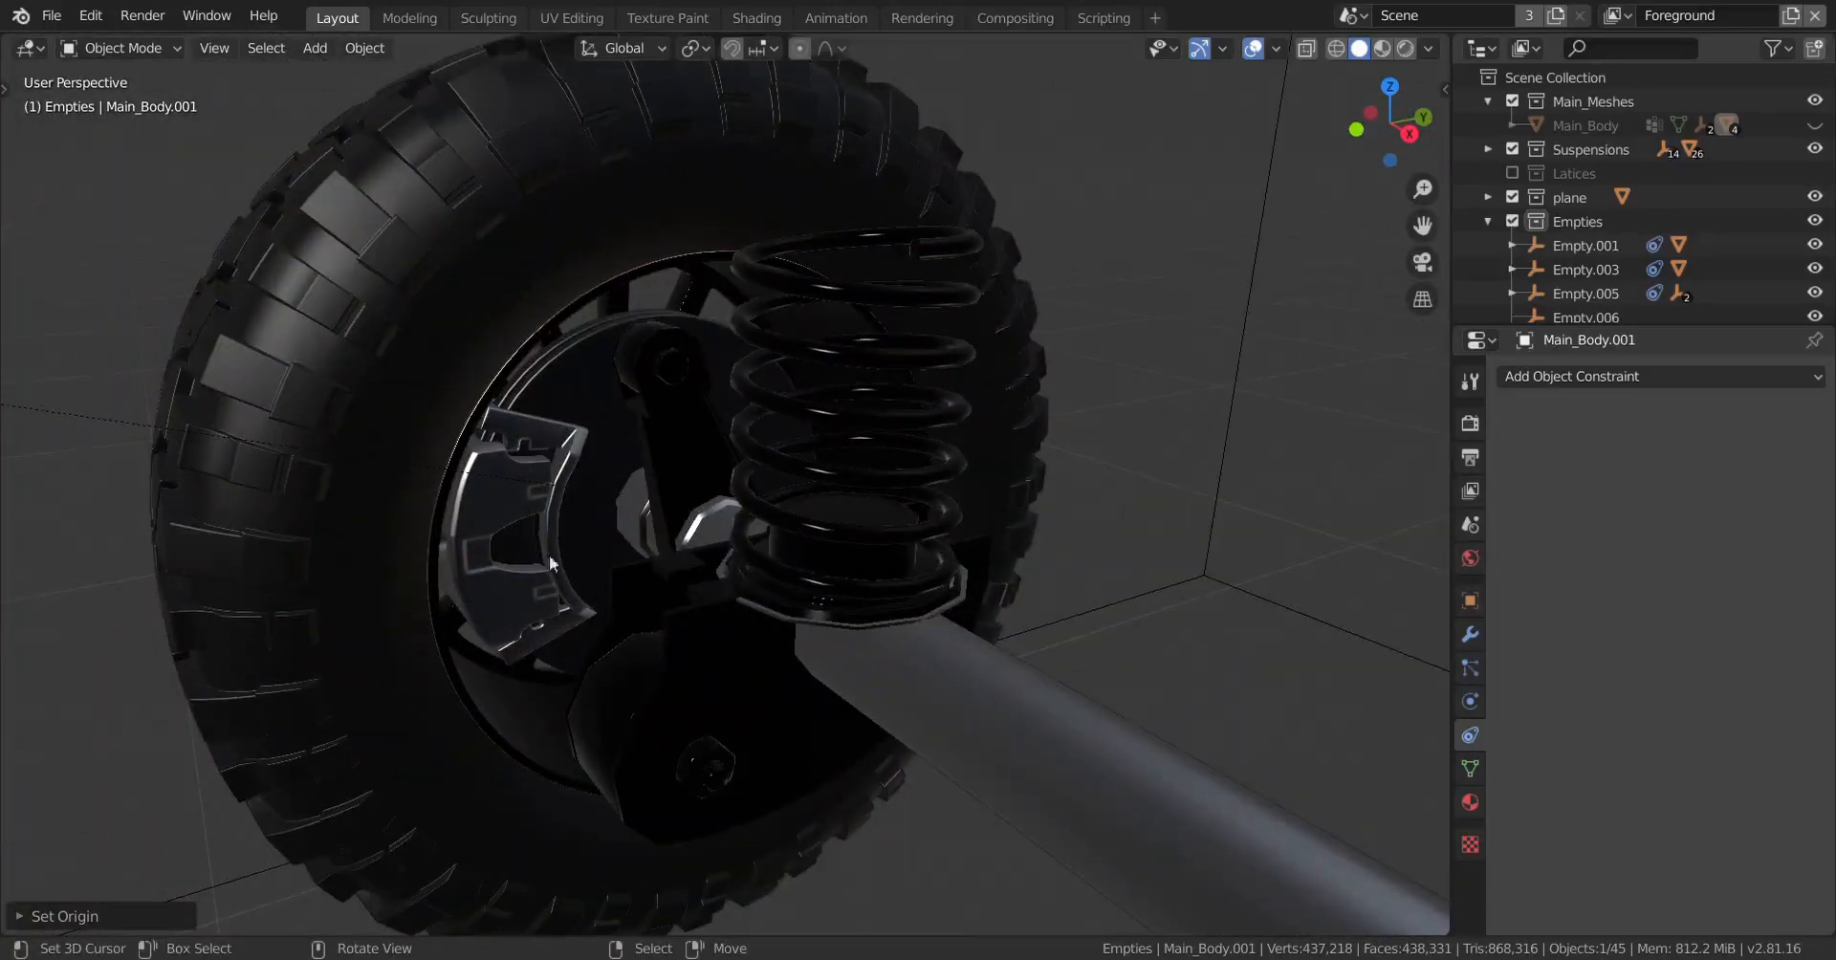
Step: Select the rear brake caliper Rear_Drive_Shaft.000 and examine it behind the spokes of the wheel
left_click(493, 526)
scroll(507, 522, "down", 3)
middle_click_drag(505, 522, 717, 536)
scroll(522, 587, "down", 3)
mouse_move(522, 587)
middle_mouse_down("shift")
mouse_move(804, 552)
mouse_move(502, 574)
middle_mouse_up("shift")
scroll(707, 564, "up", 1)
middle_click_drag(707, 564, 507, 542, "shift")
scroll(507, 541, "up", 5)
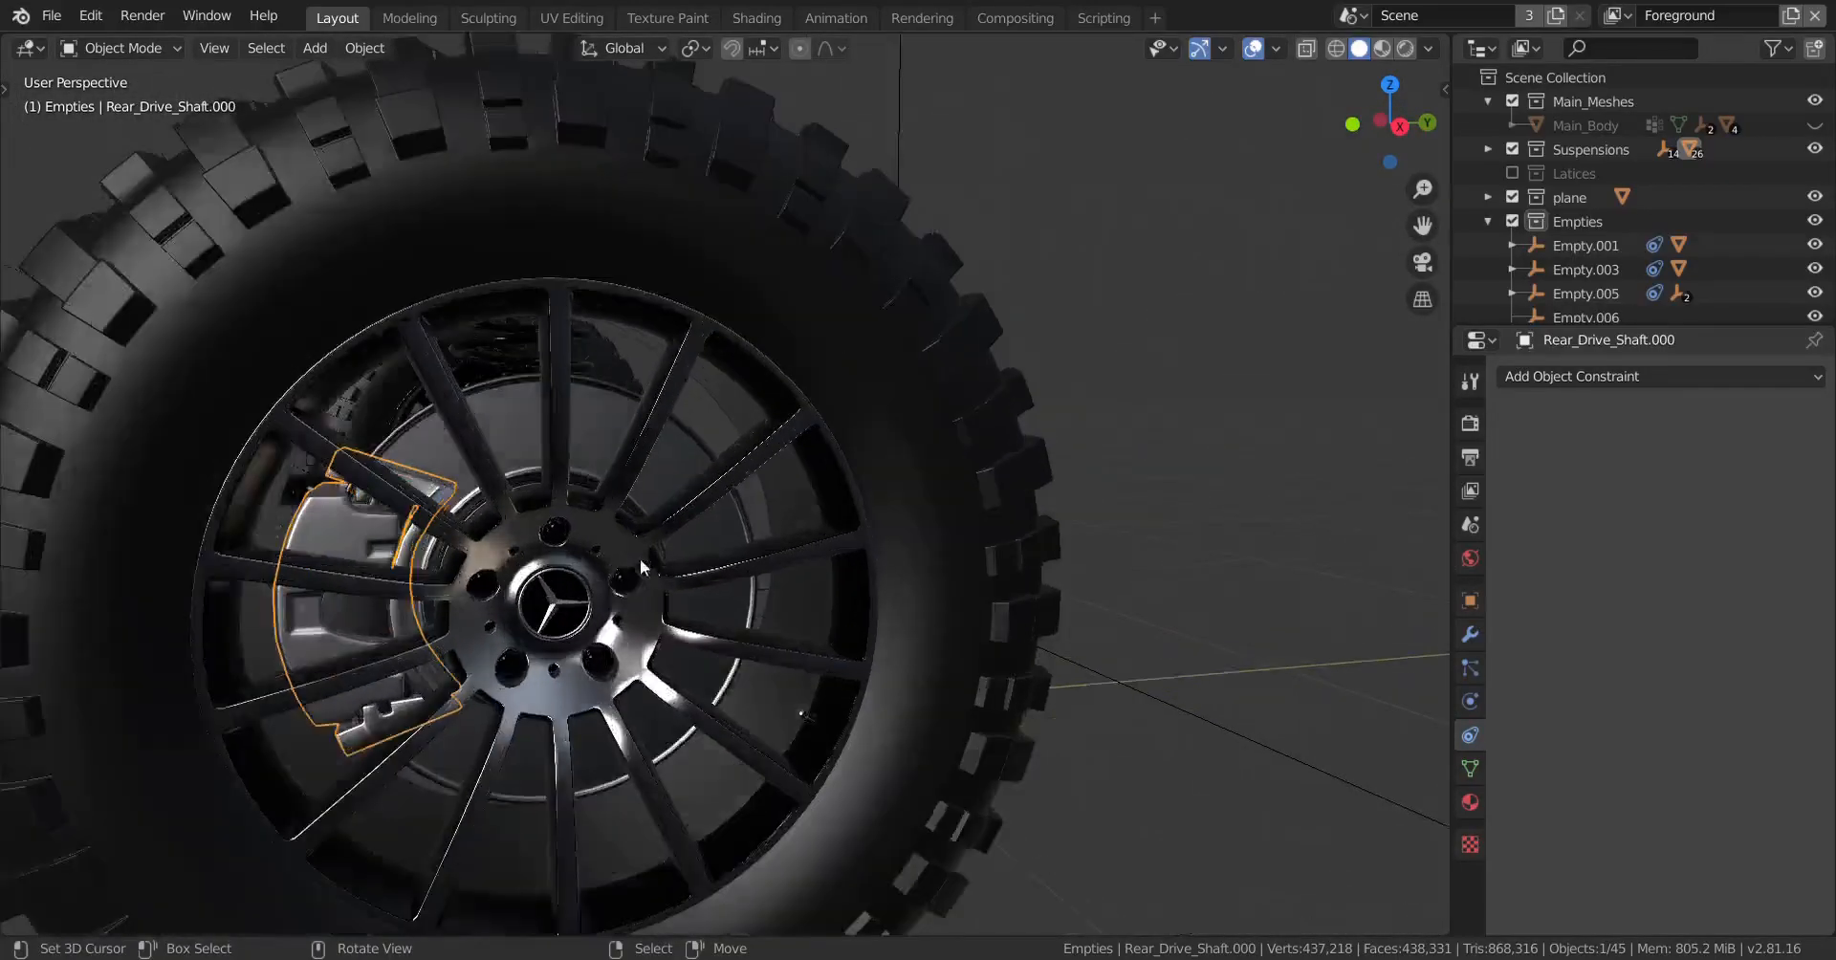
Step: Select the rear tire Front_Left_Tire.001 and check with a trial move which wheel parts follow it
middle_click_drag(640, 558, 862, 528)
scroll(683, 559, "down", 4)
left_click(682, 558)
middle_click_drag(683, 559, 927, 594)
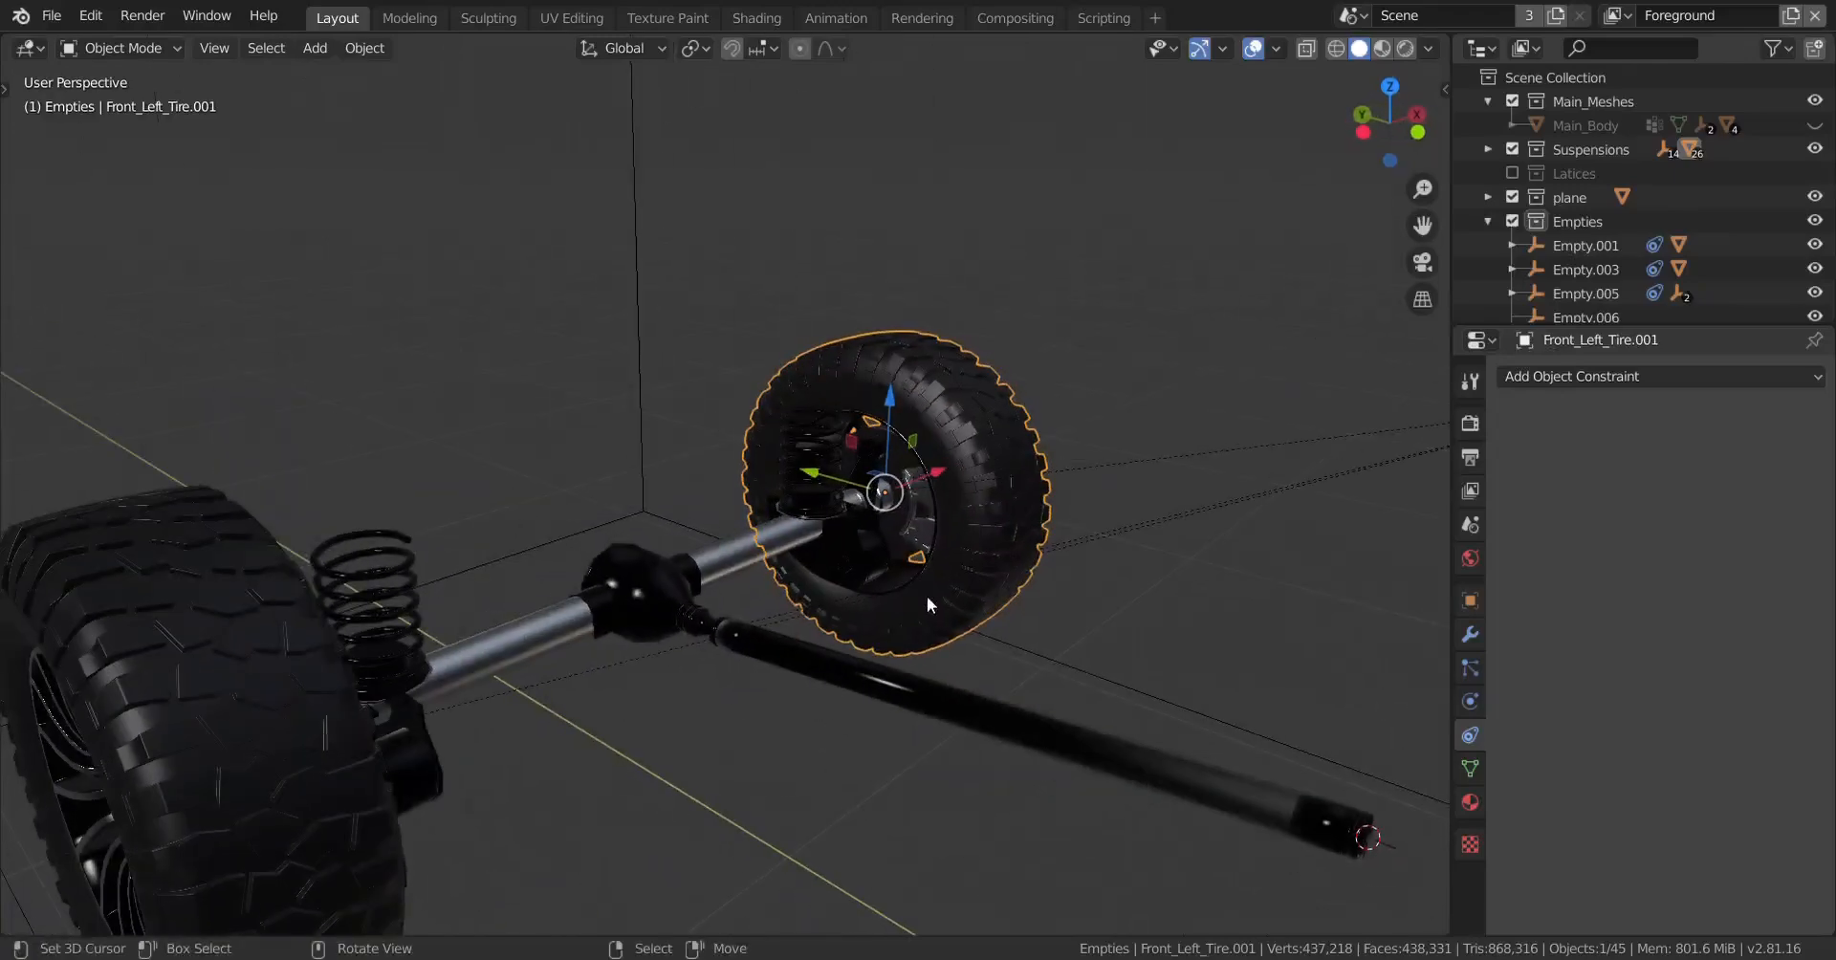
key("g")
right_click(1090, 497)
Step: Examine the rear wheel's rim, brake and hub parts from both sides of the tire
middle_click_drag(779, 612, 669, 593)
scroll(873, 549, "up", 5)
left_click(854, 495)
scroll(854, 496, "down", 3)
middle_click_drag(854, 495, 765, 656)
left_click(874, 571)
scroll(840, 657, "up", 5)
scroll(967, 656, "down", 10)
middle_click_drag(967, 656, 1008, 568)
Step: Snap the 3D cursor to the origin of the rear tire Front_Left_Tire.001
left_click(1008, 568)
key("shift+s")
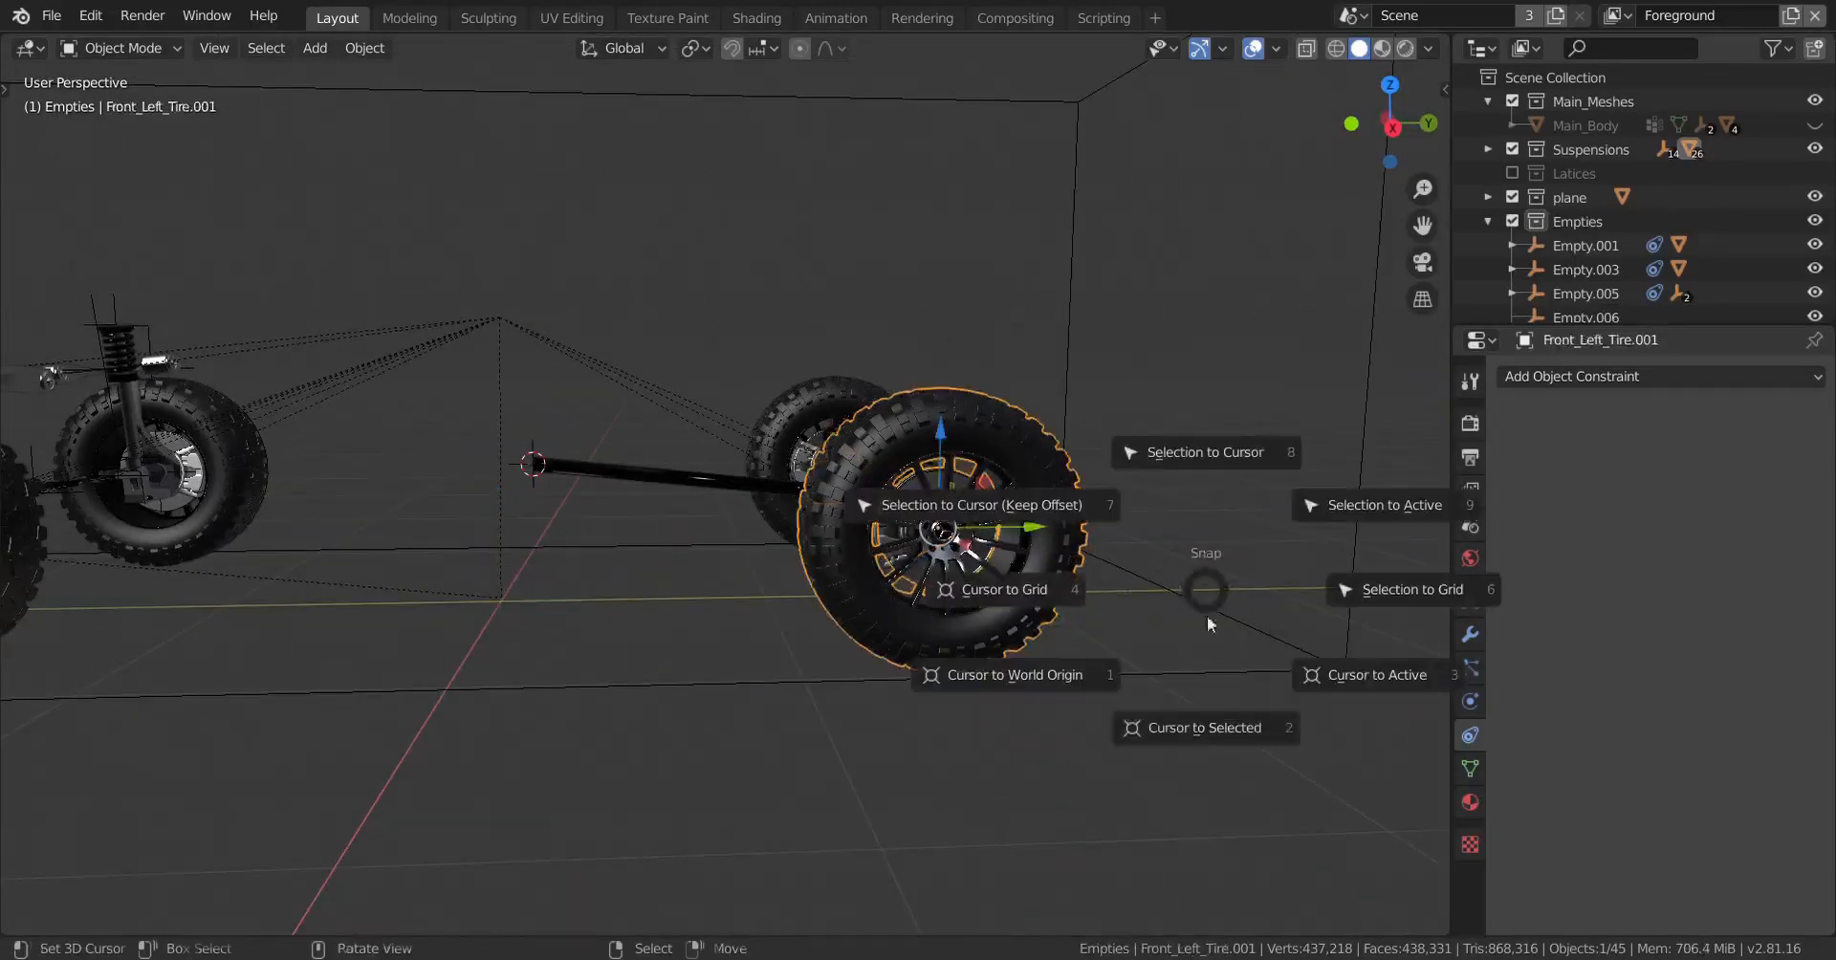
left_click(1182, 727)
Step: Duplicate the front wheel's circle empty and snap the copy to the 3D cursor at the rear wheel
middle_click_drag(871, 661, 1267, 647, "shift")
scroll(584, 549, "up", 3)
middle_click_drag(583, 549, 633, 535)
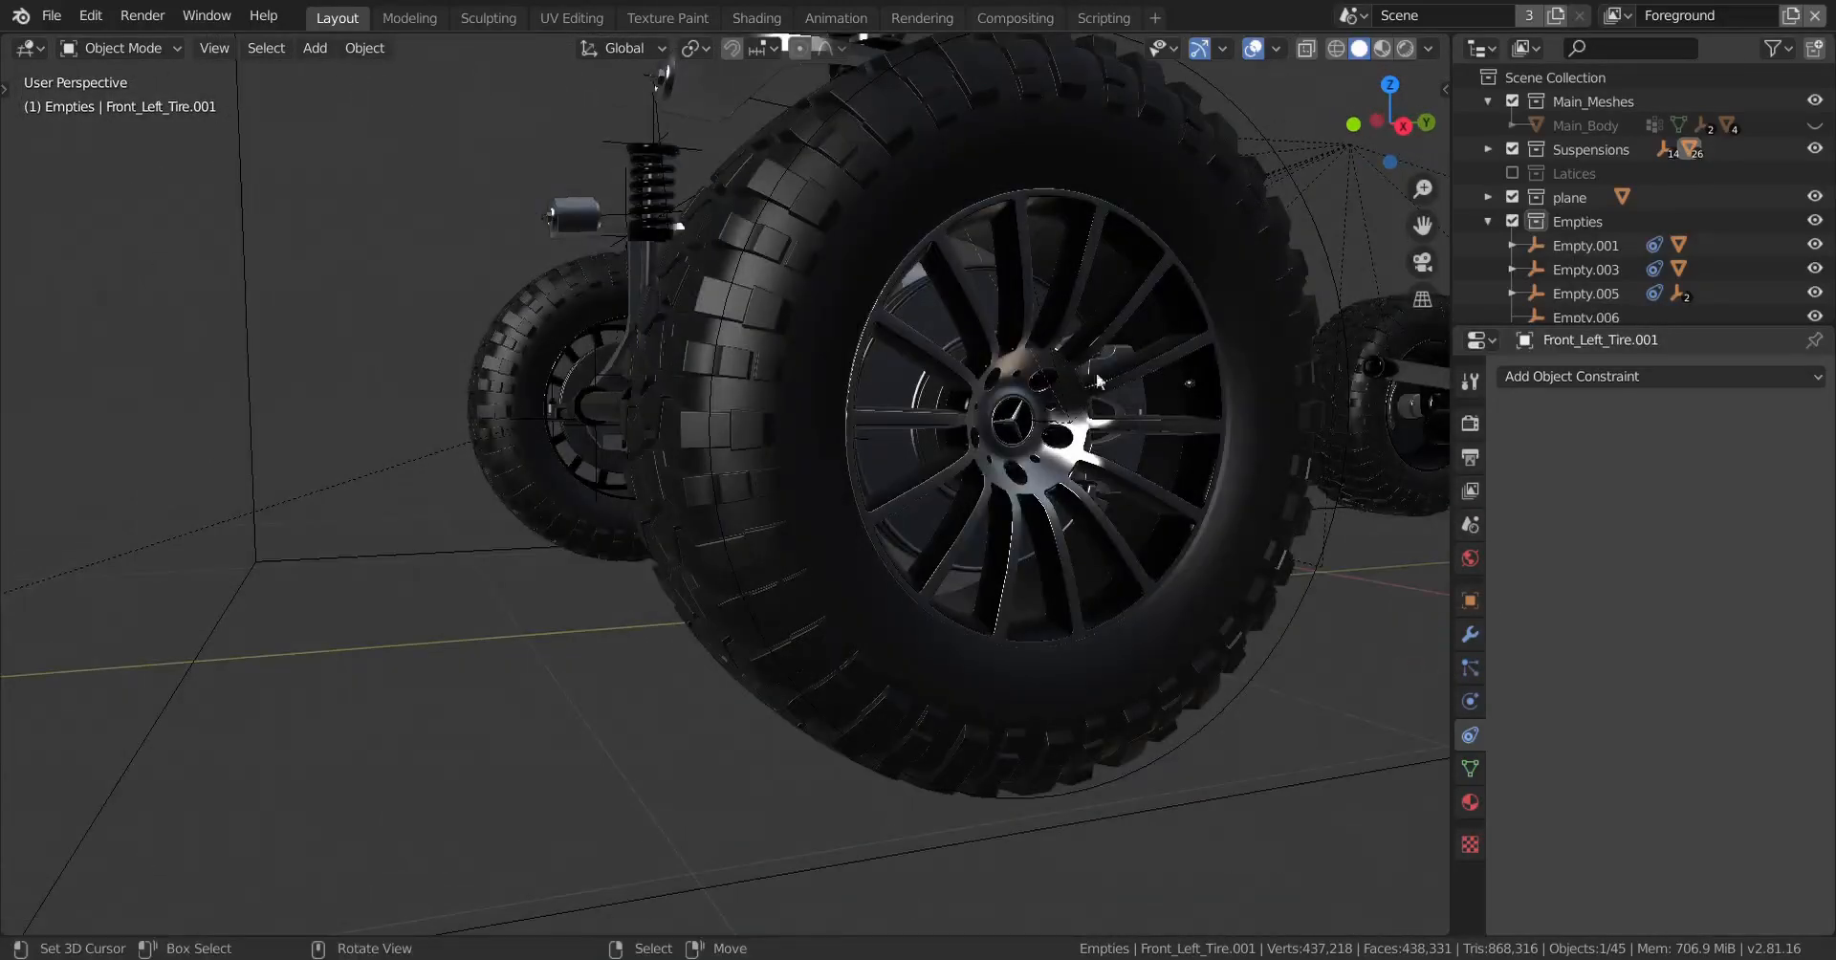
right_click(1316, 214)
scroll(1316, 214, "down", 7)
middle_click_drag(1291, 232, 1076, 392)
key("shift+d")
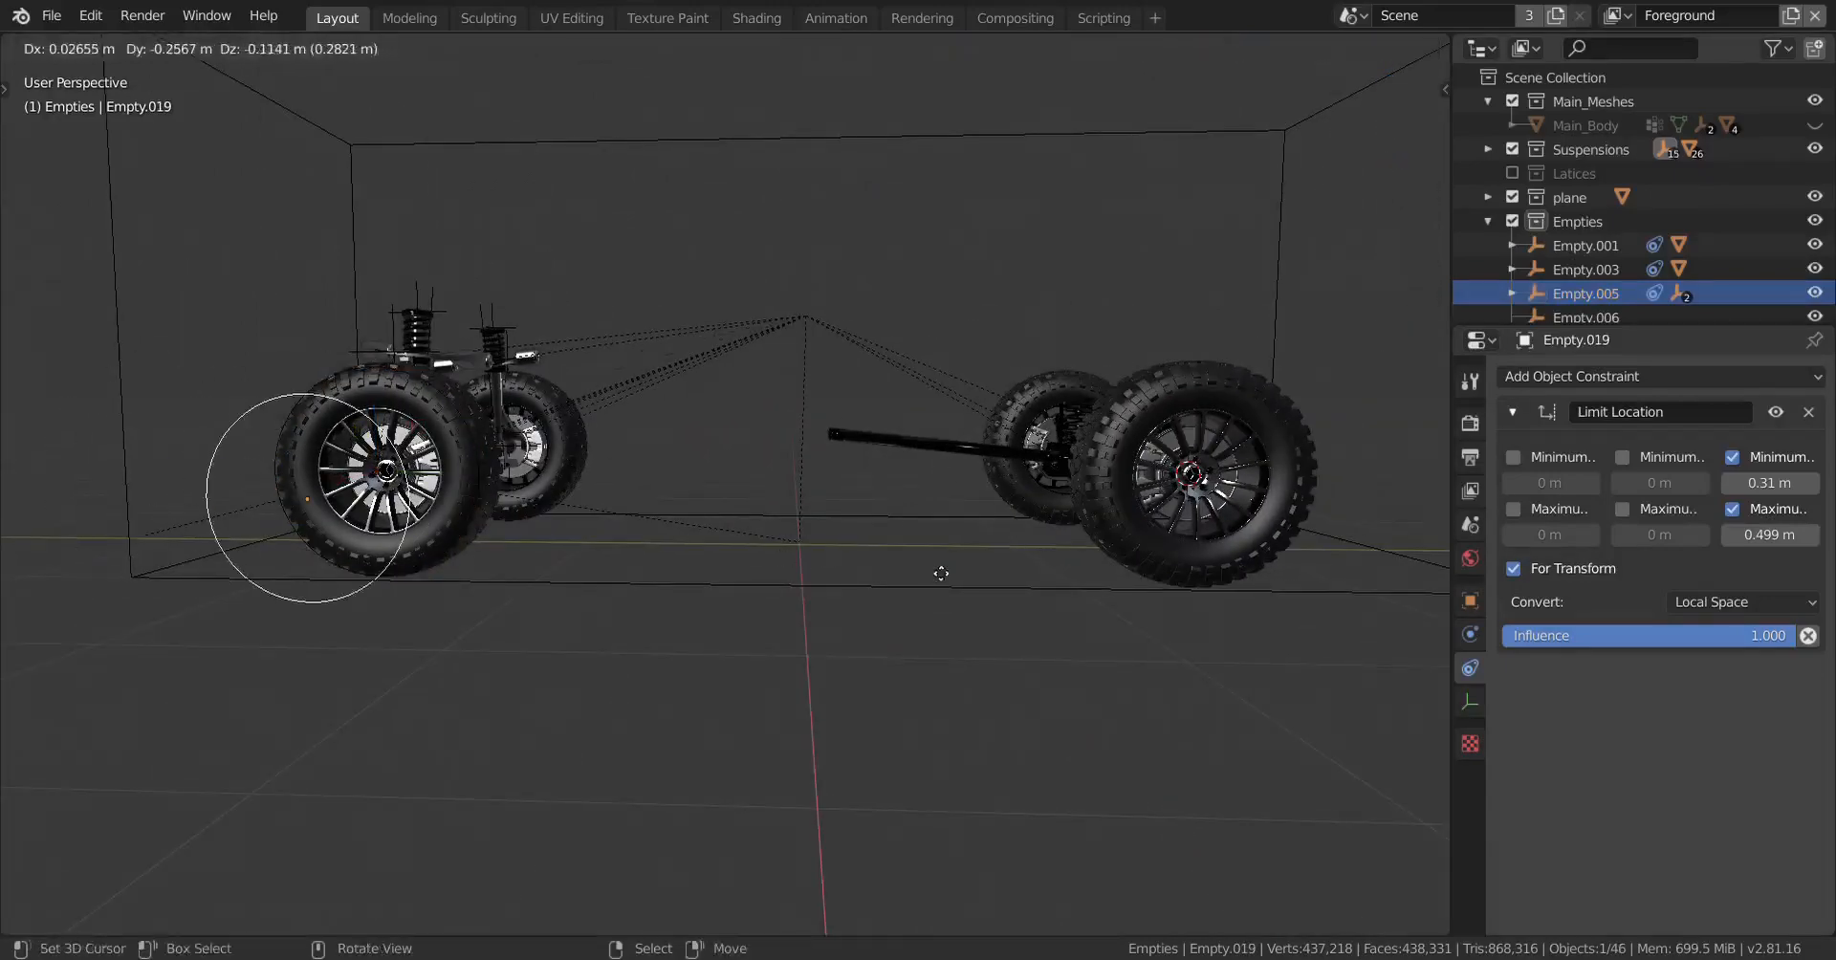
right_click(1147, 514)
key("shift+s")
left_click(1142, 399)
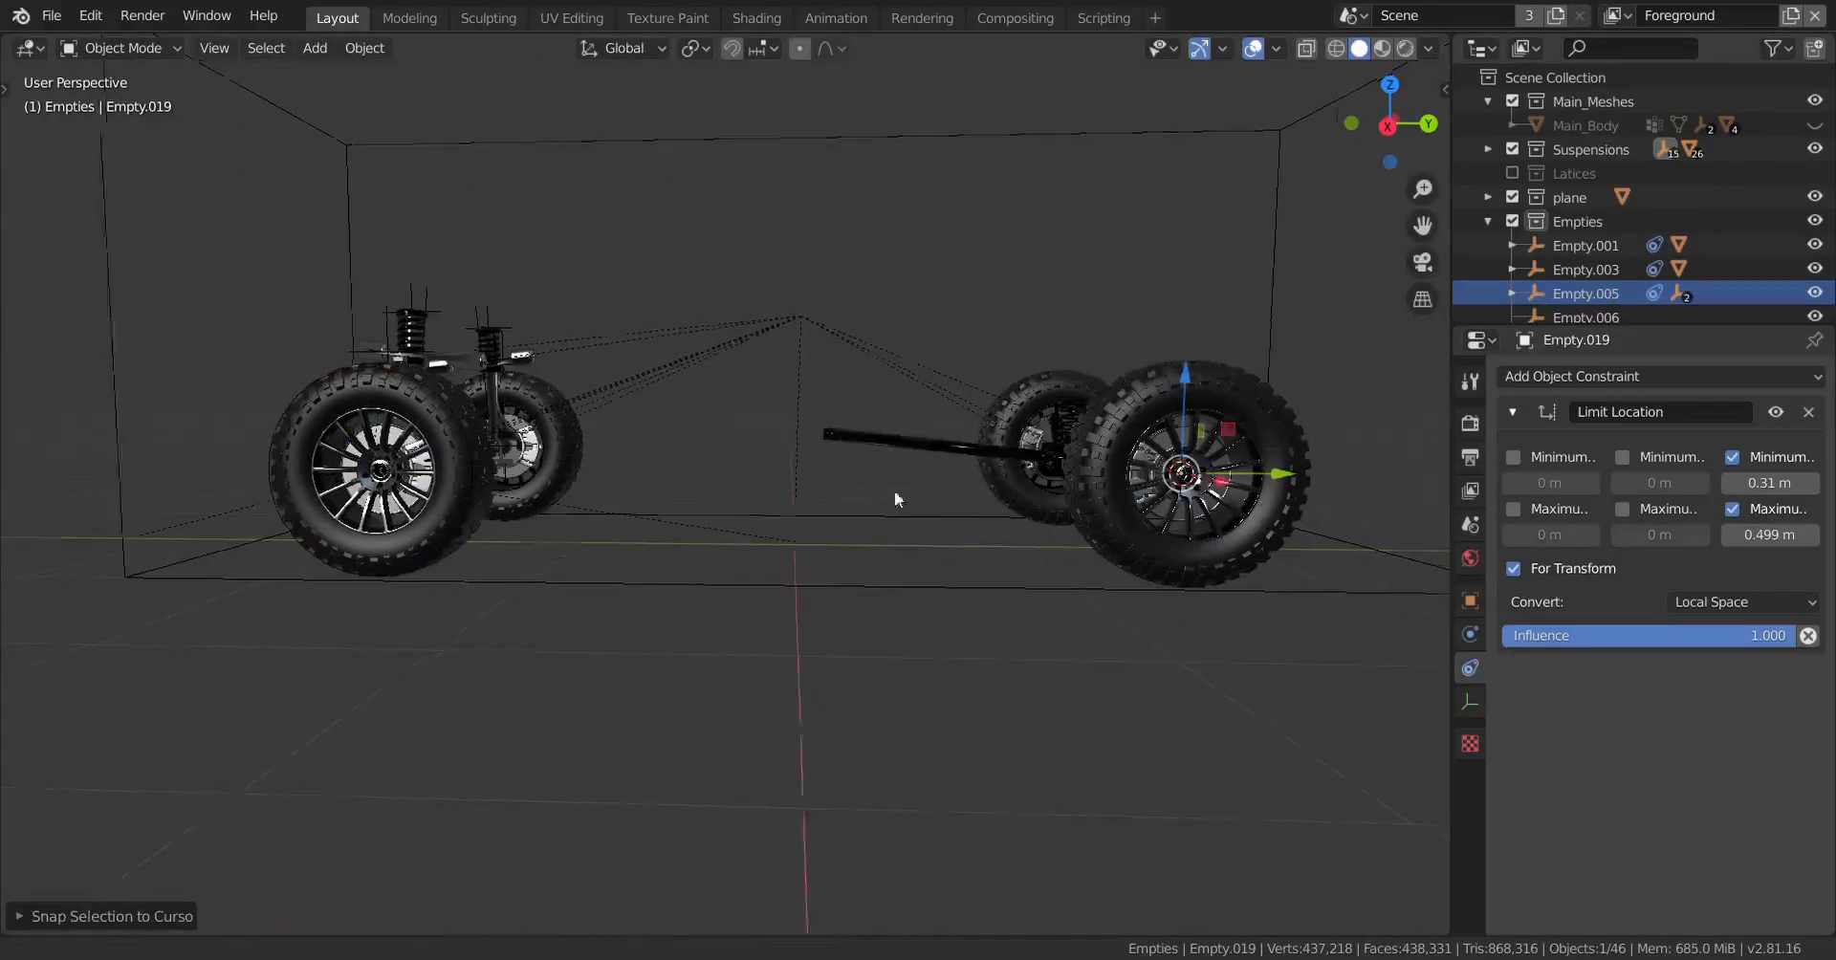
Step: Move the circle empty Empty.019 along the X axis to the outer side of the rear tire
middle_click_drag(893, 489, 840, 519)
scroll(732, 527, "up", 5)
key("g")
key("x")
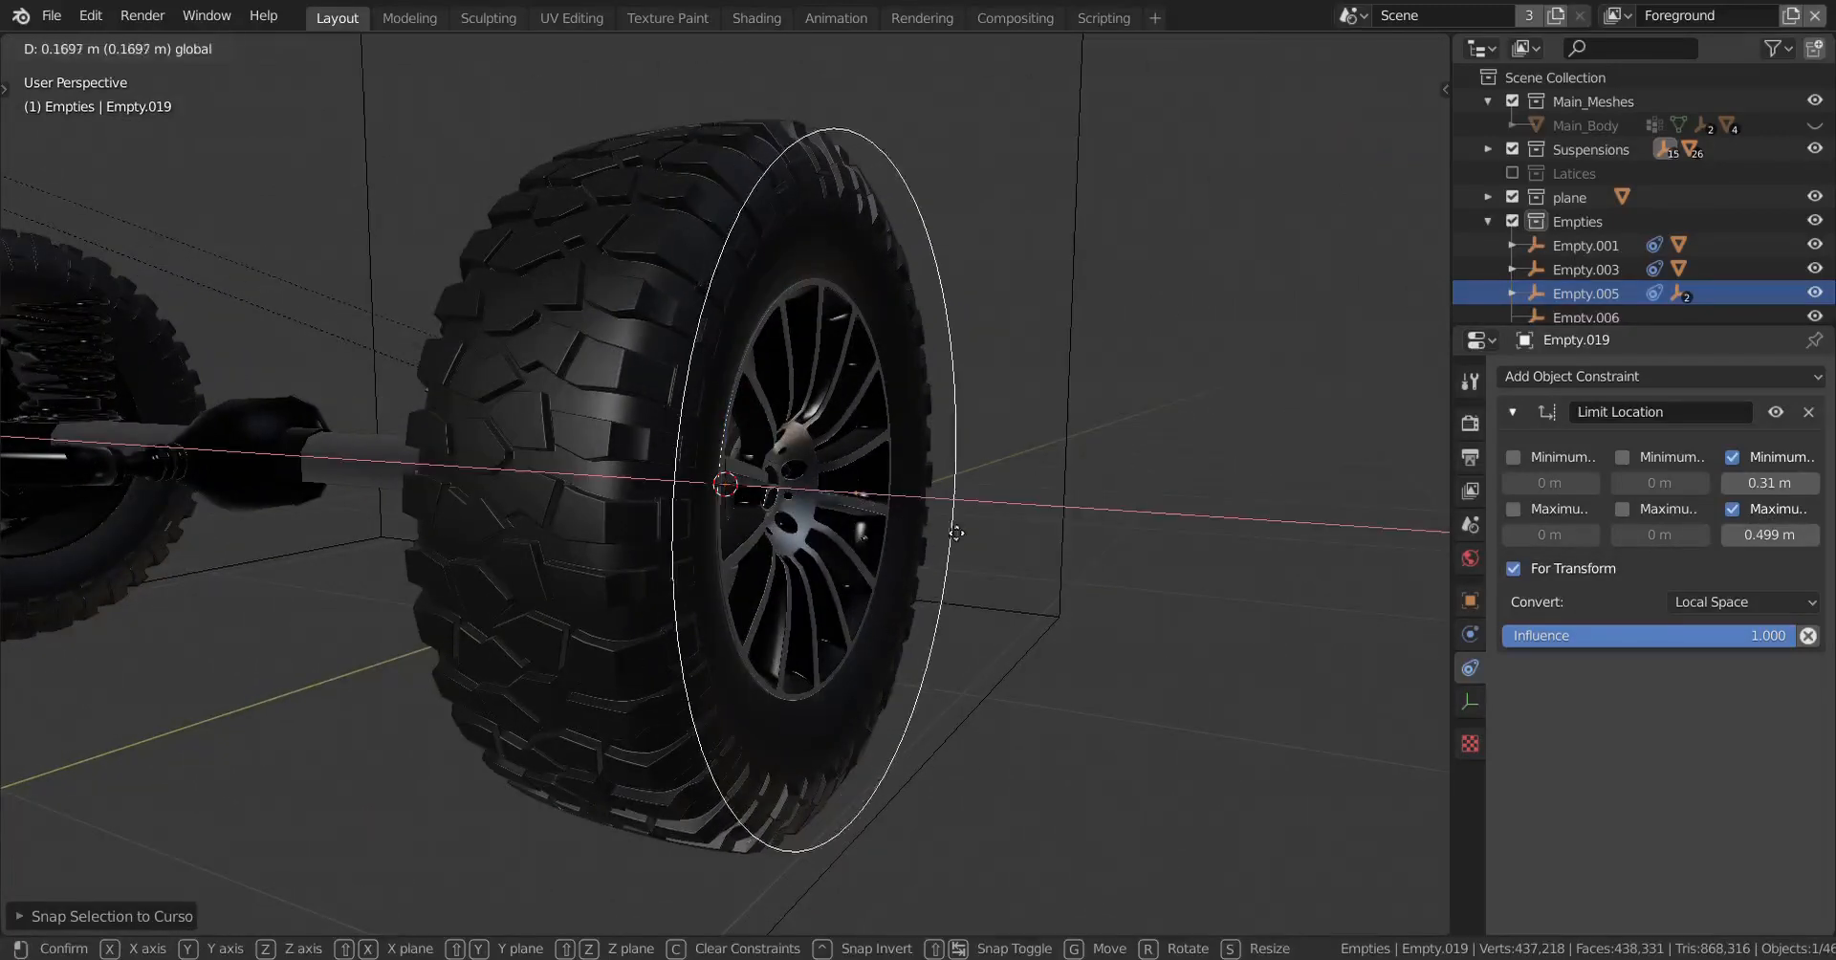
left_click(985, 538)
Step: Duplicate the circle empty Empty.019 along the X axis by about -2.05 m to the opposite rear wheel
middle_click_drag(832, 581, 966, 598)
middle_click_drag(592, 667, 702, 721, "shift")
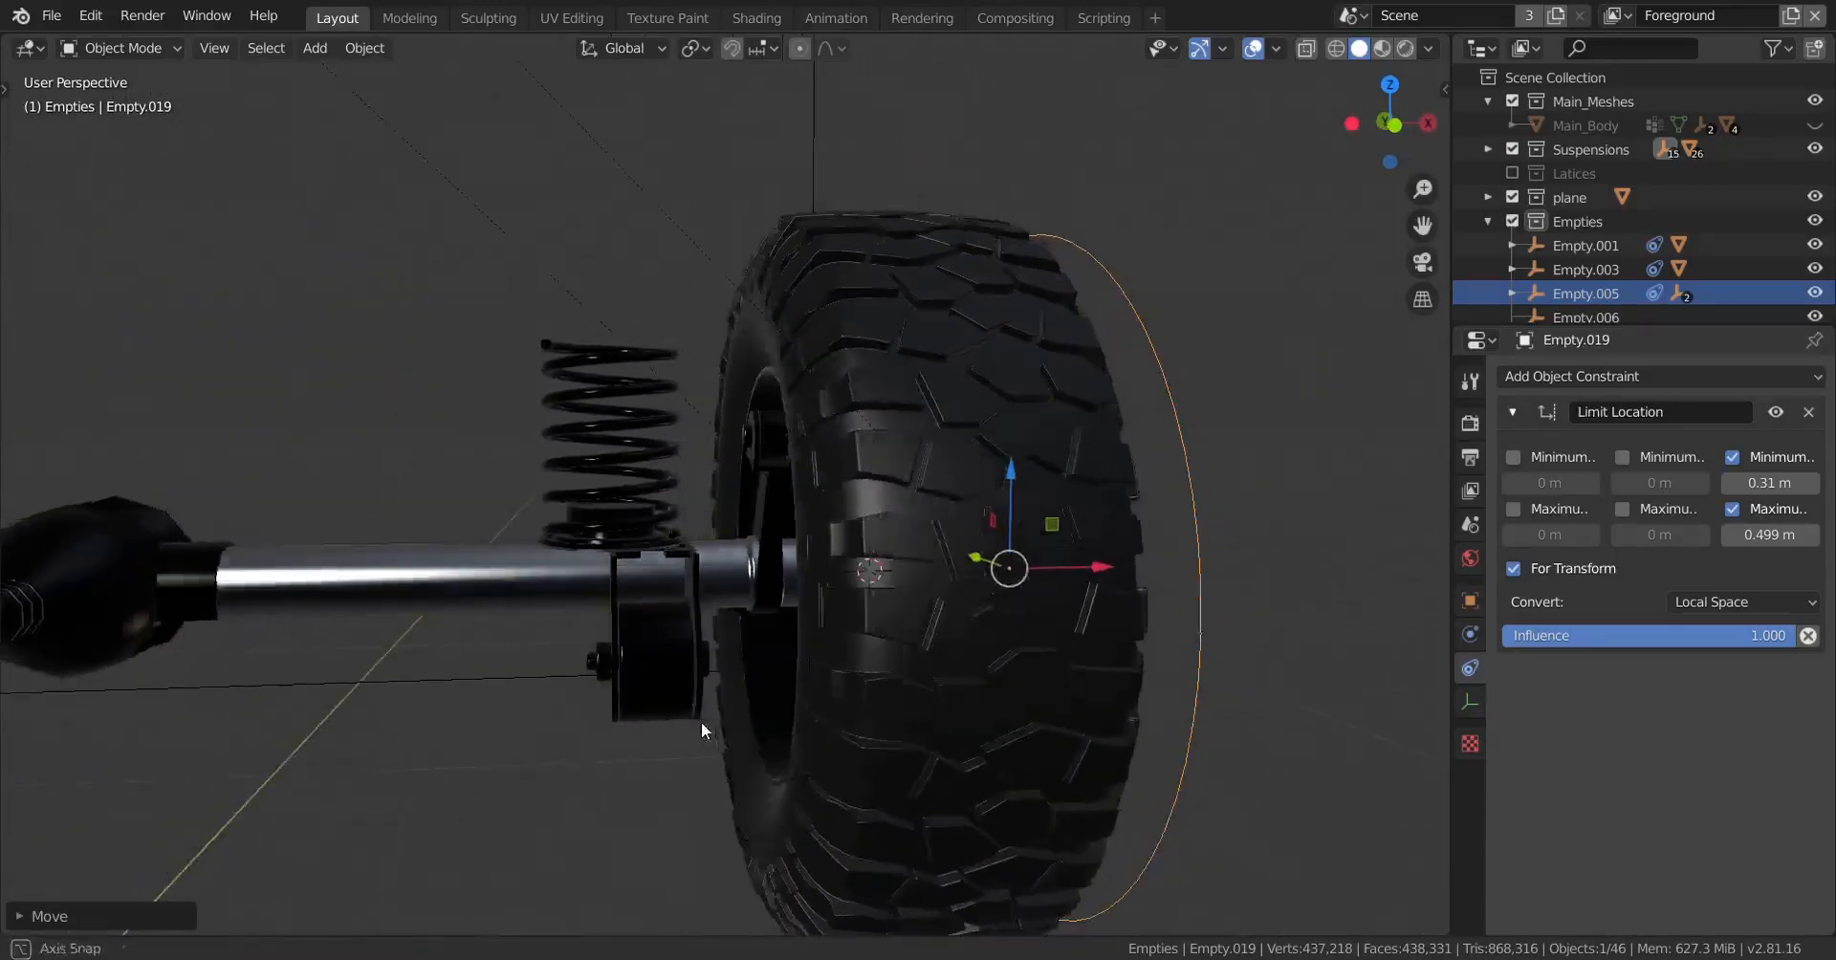
scroll(599, 658, "down", 2)
middle_click_drag(598, 658, 1070, 699, "shift")
scroll(1052, 706, "down", 4)
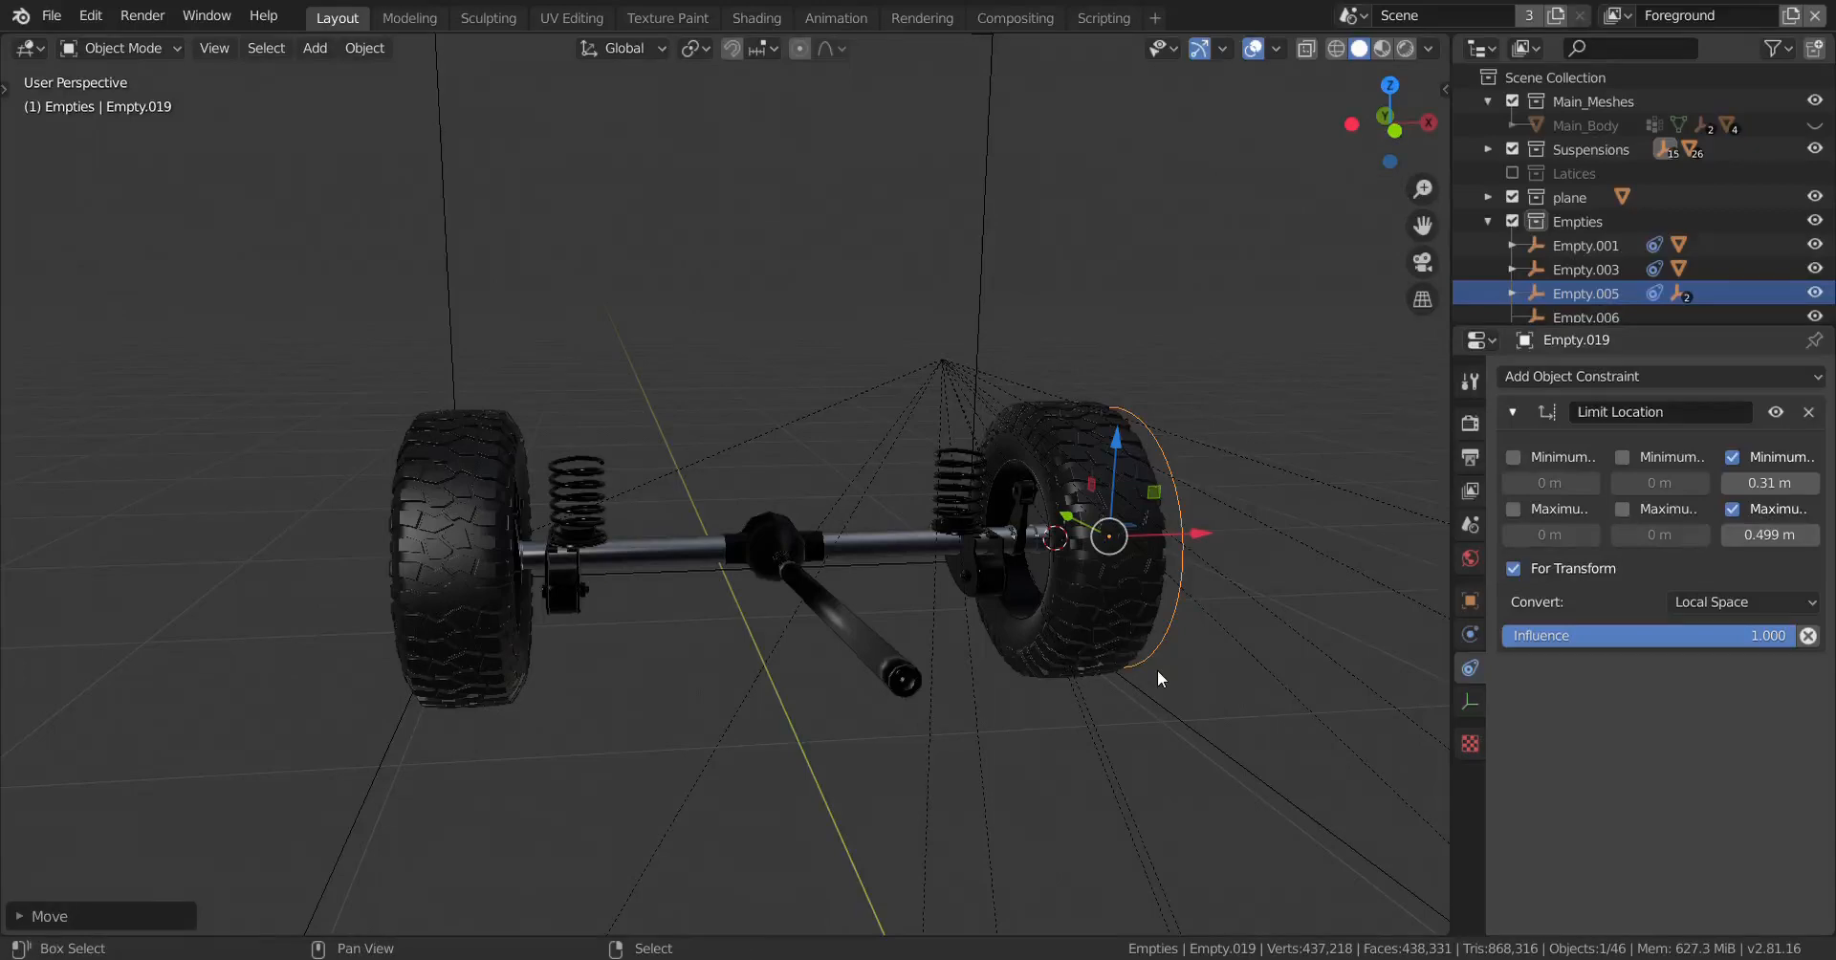
key("shift+d")
key("x")
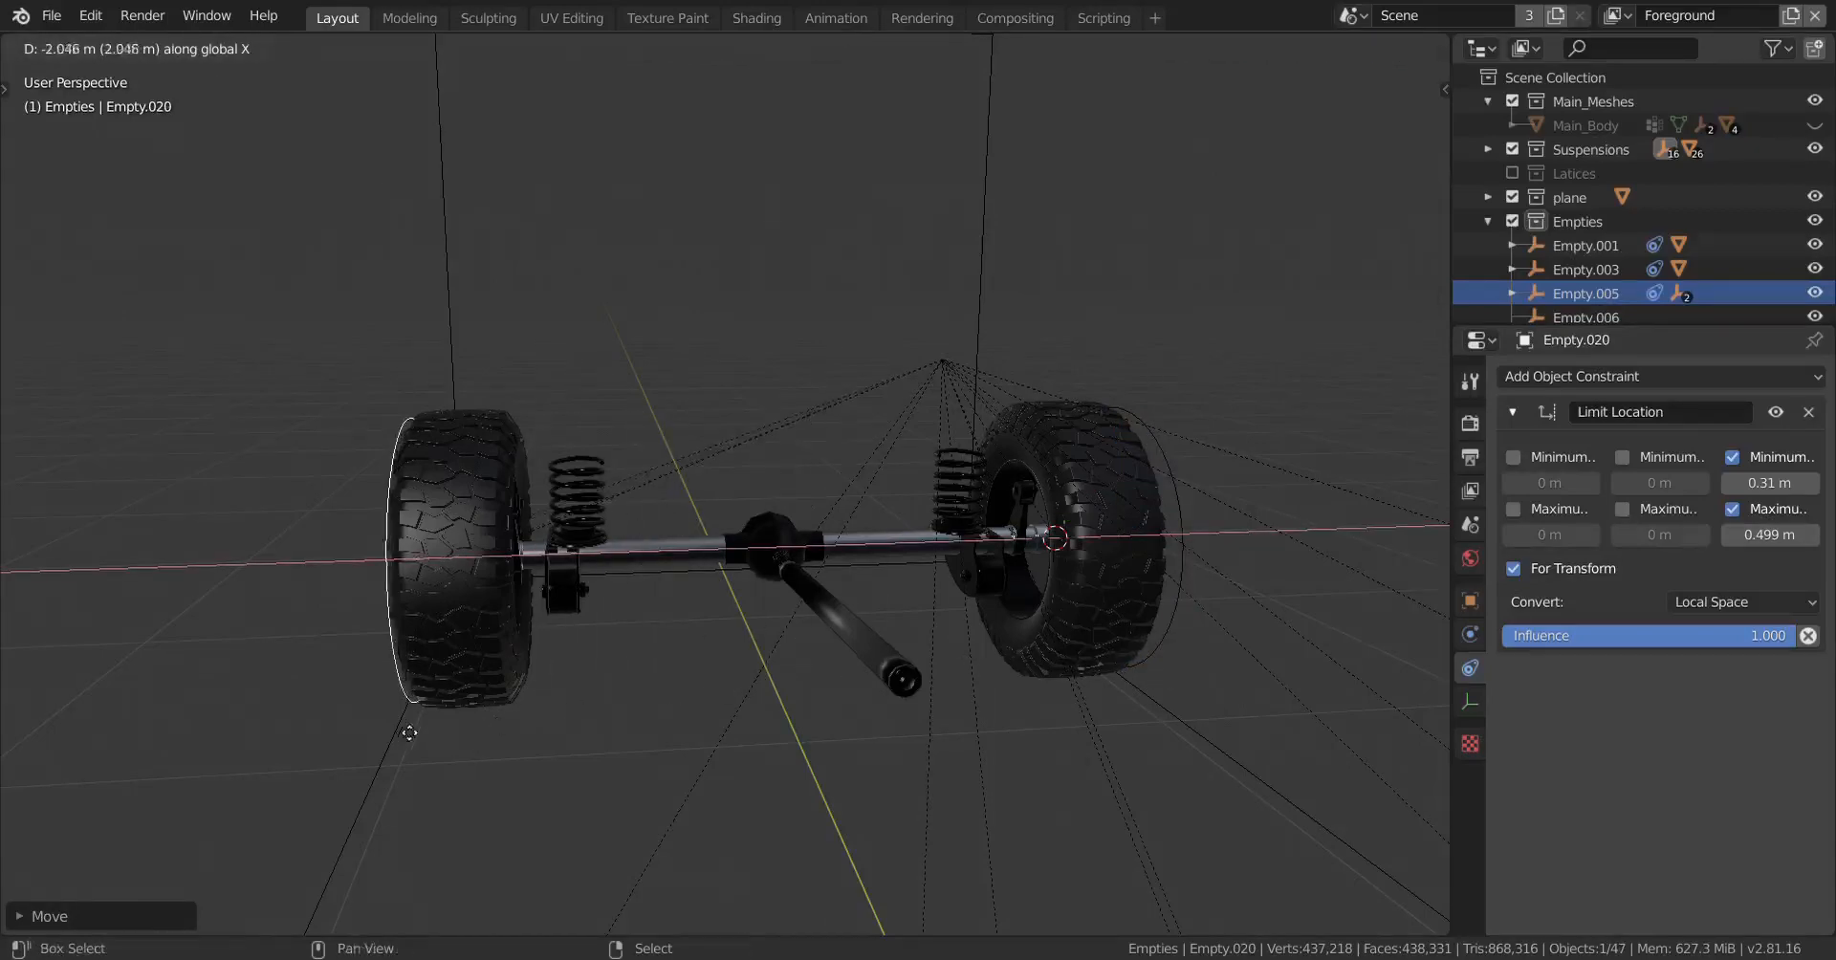
left_click(411, 553)
middle_click_drag(411, 553, 442, 540)
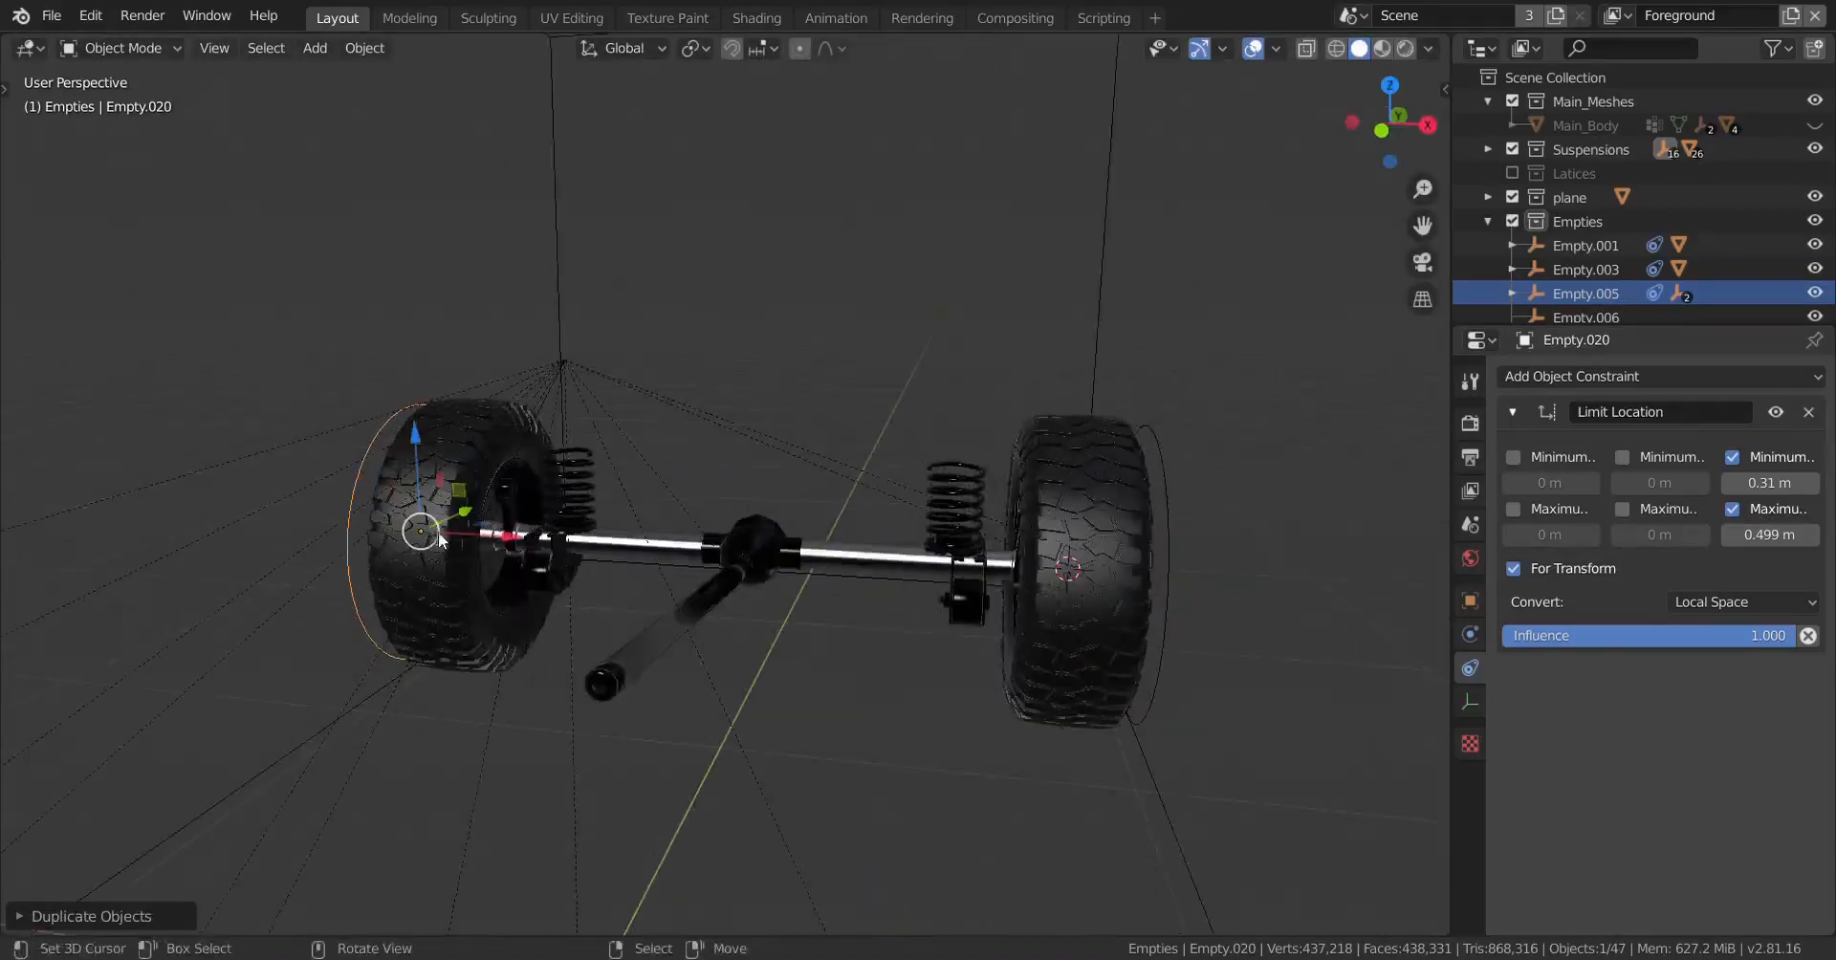
Step: Snap the 3D cursor to the end edge loop of the rear axle Rear_Drive_Shaft.001, at the wheel with Empty.020
middle_click_drag(972, 598, 879, 612)
scroll(1081, 619, "up", 4)
middle_click_drag(1082, 619, 1004, 632)
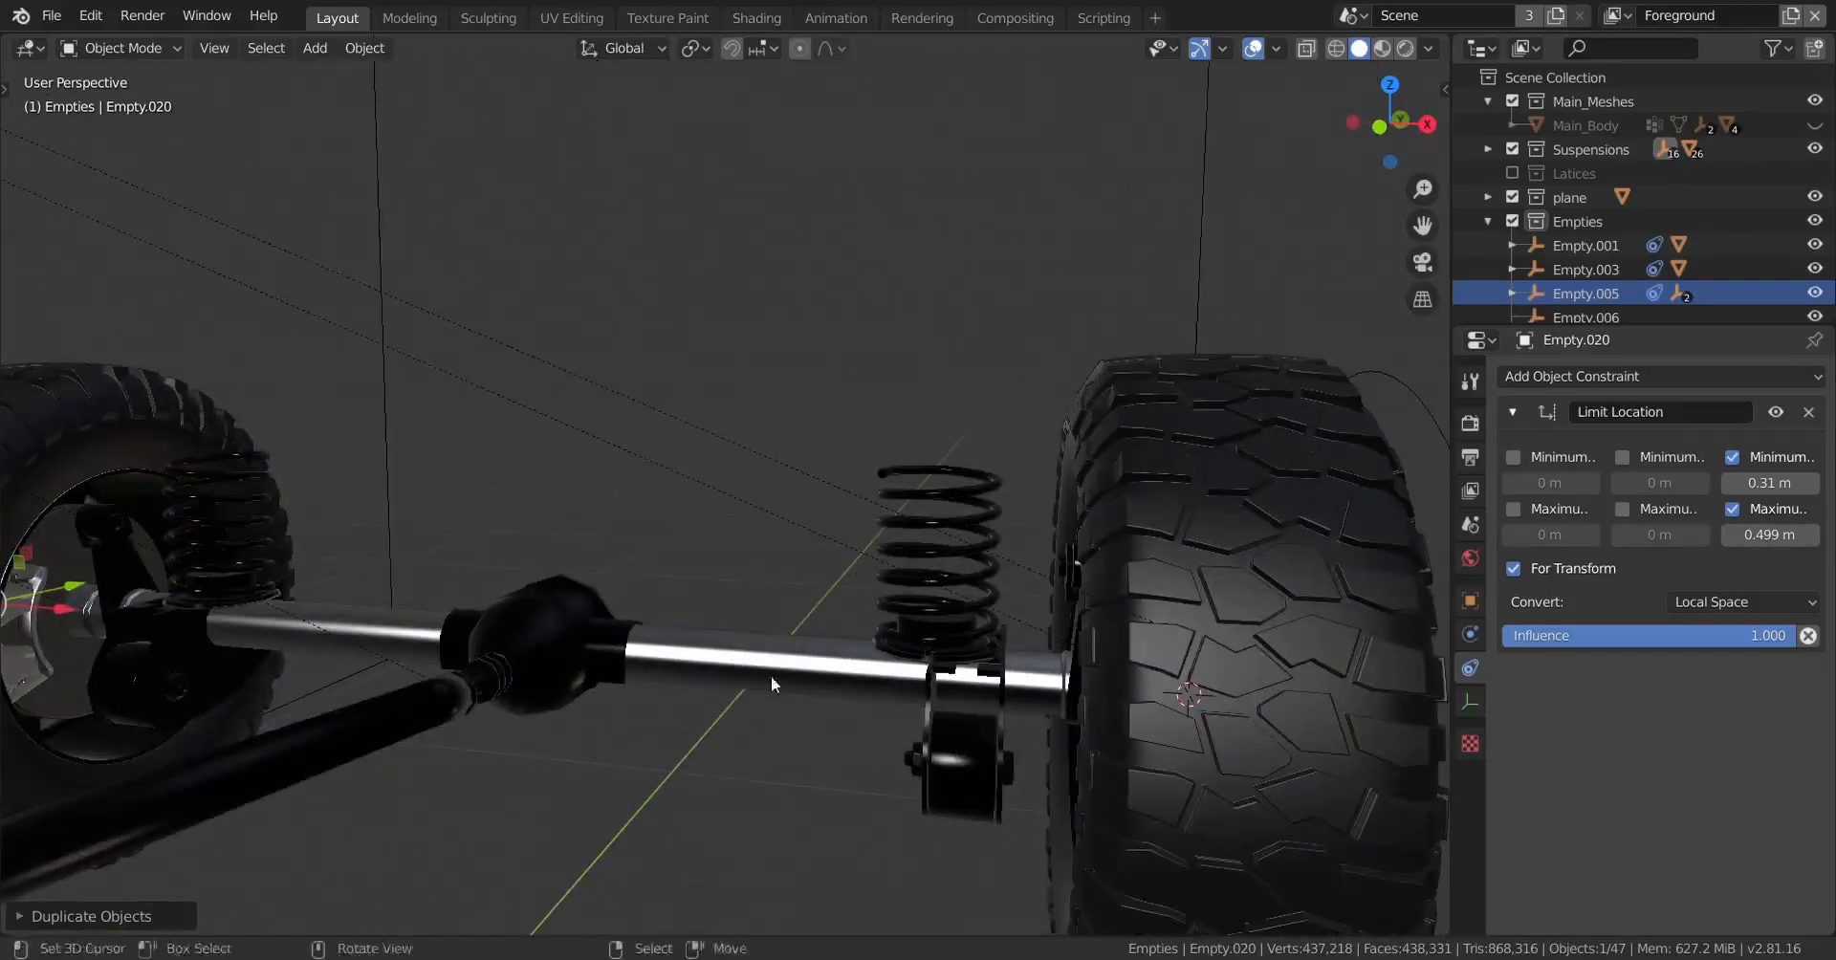
middle_click_drag(770, 675, 800, 641)
right_click(541, 604)
middle_click_drag(541, 604, 545, 626)
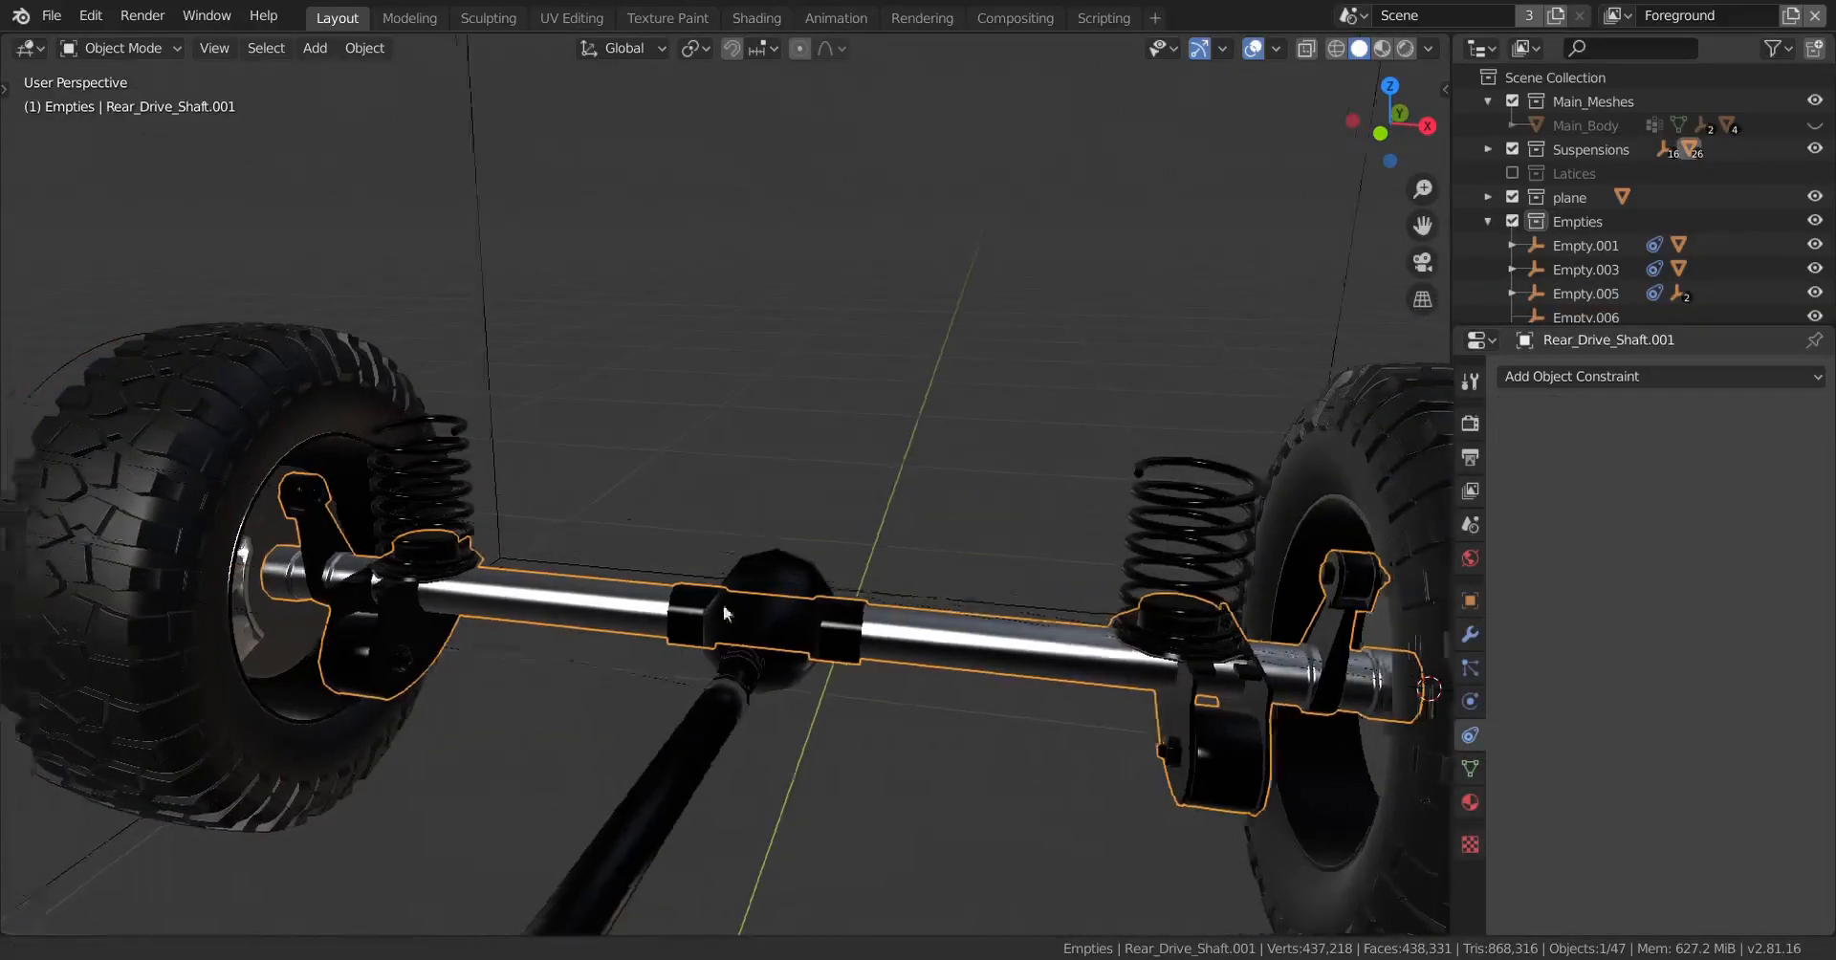
scroll(1138, 599, "up", 5)
middle_click_drag(430, 574, 1029, 594, "shift")
scroll(914, 601, "up", 4)
scroll(1029, 594, "up", 3)
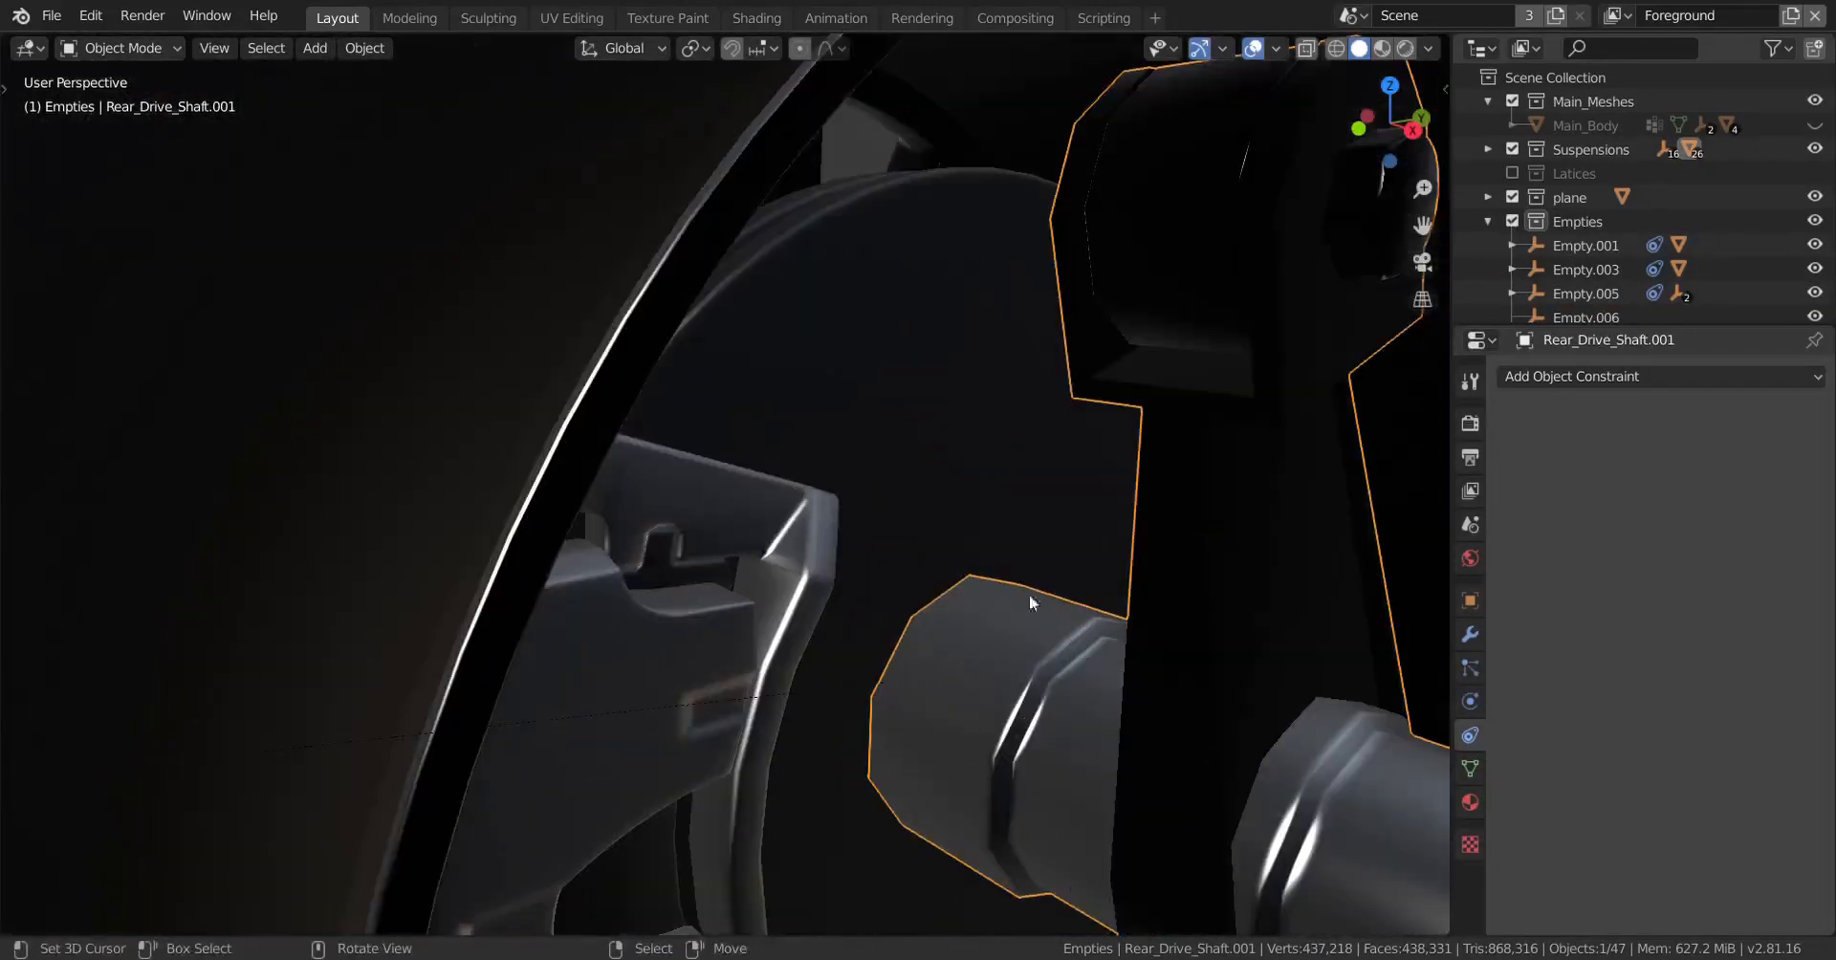
key("Tab")
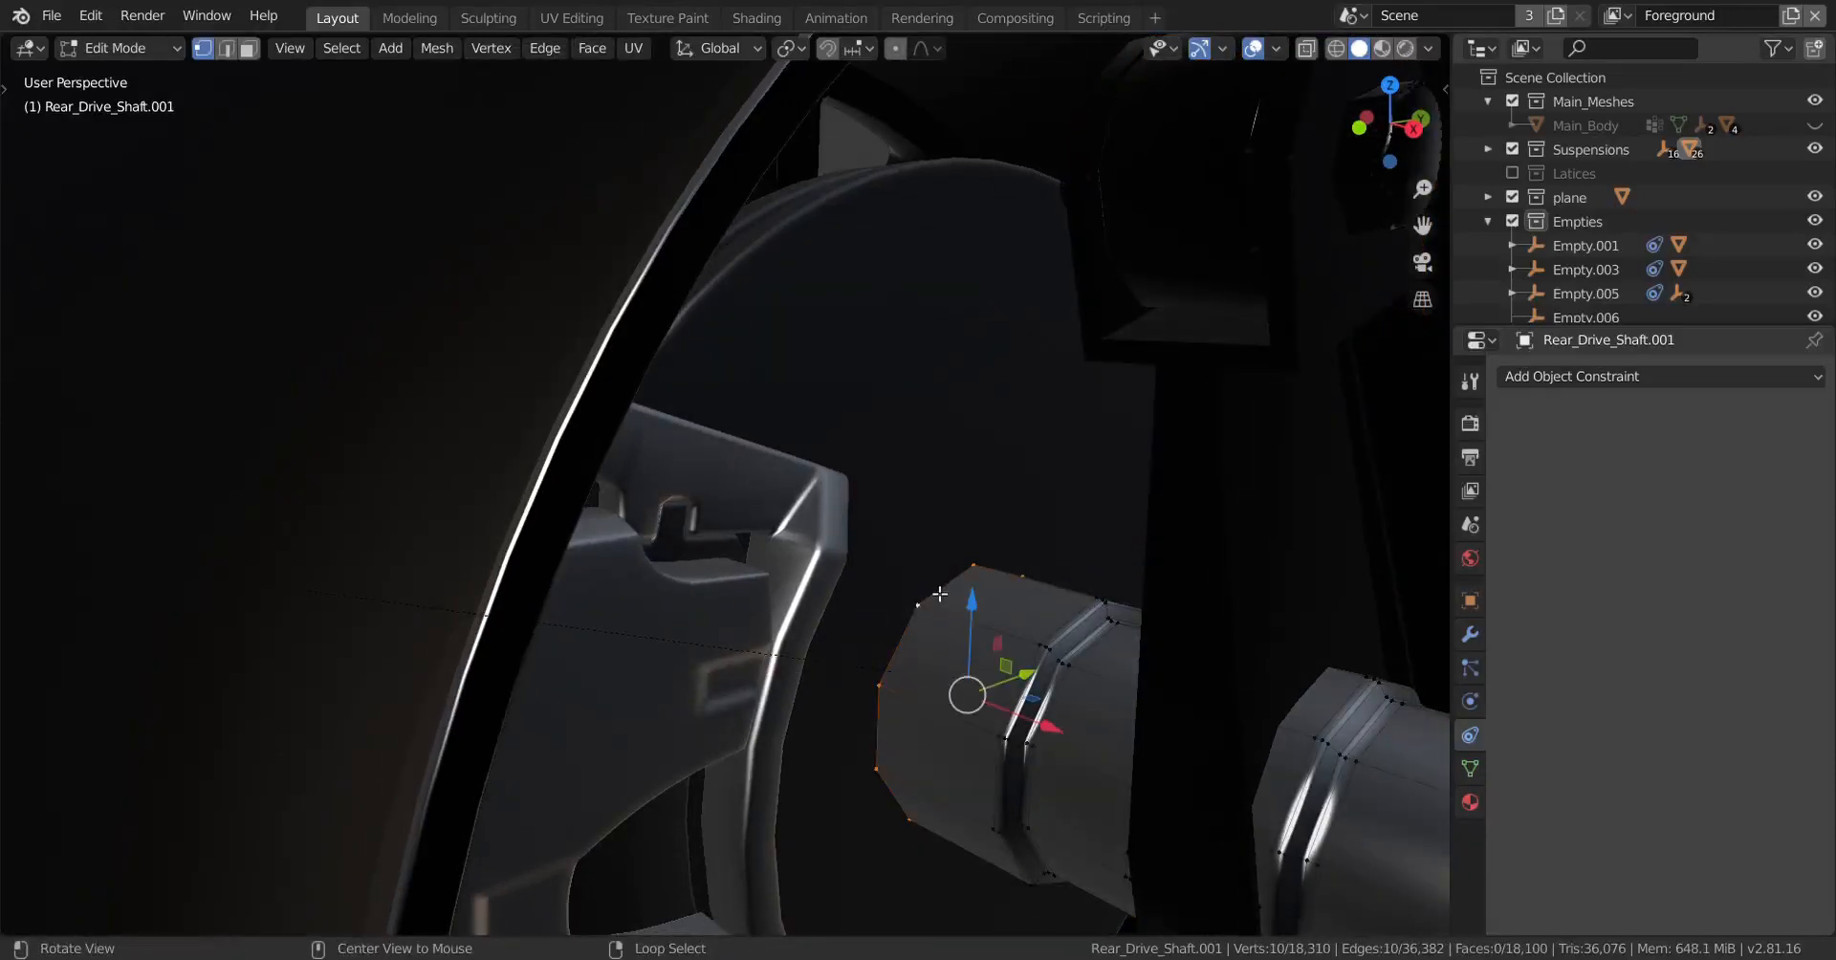
key("shift+s")
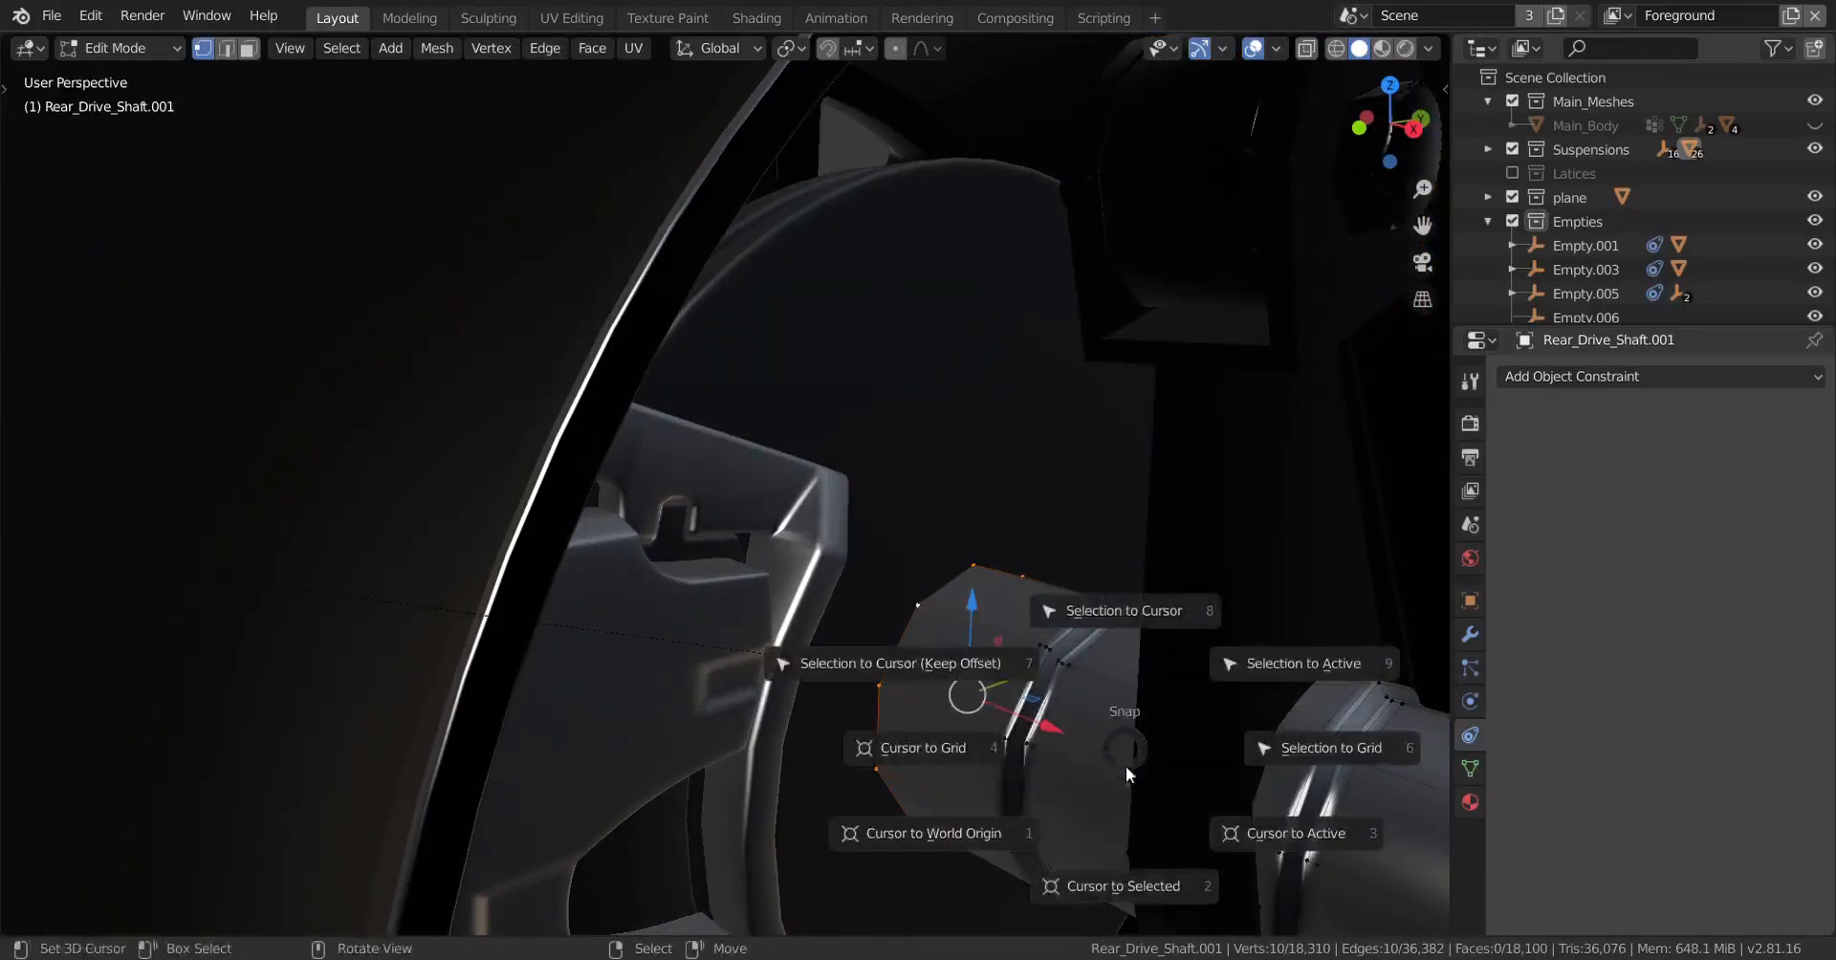
left_click(1126, 836)
key("Tab")
Step: Add a plain axes empty at the 3D cursor on the axle end and clear its rotation
scroll(981, 669, "down", 5)
key("shift+a")
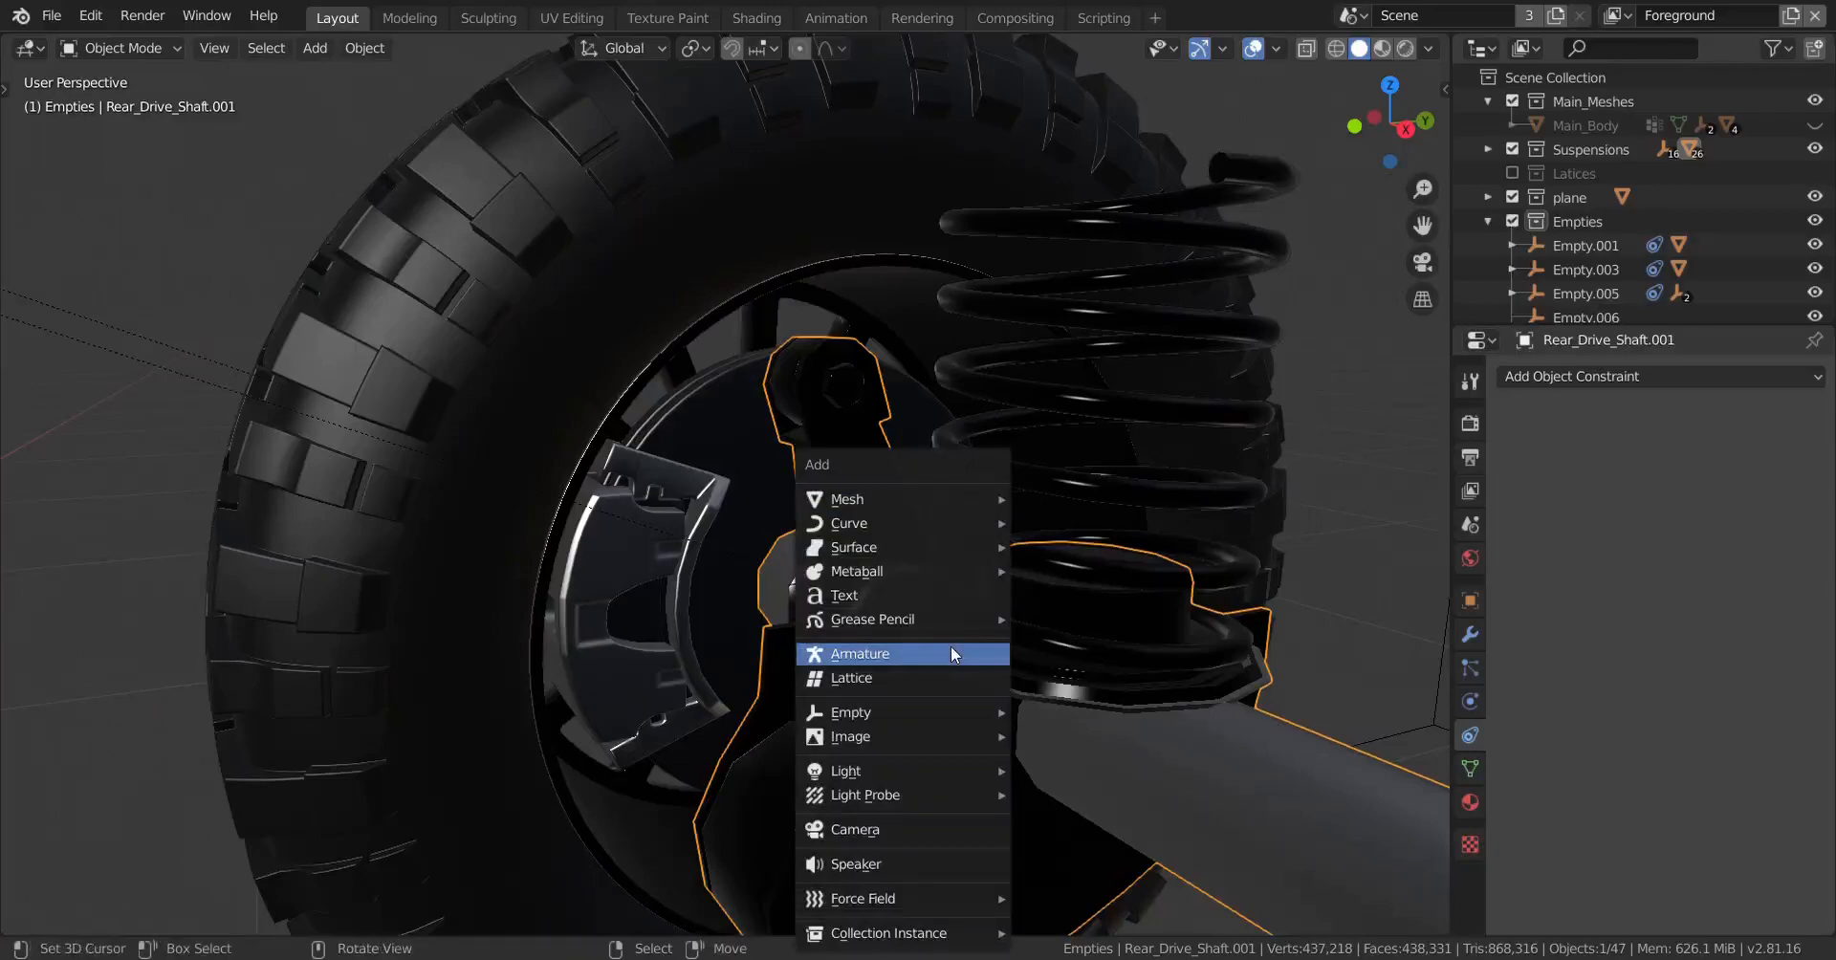
mouse_move(904, 712)
left_click(1085, 713)
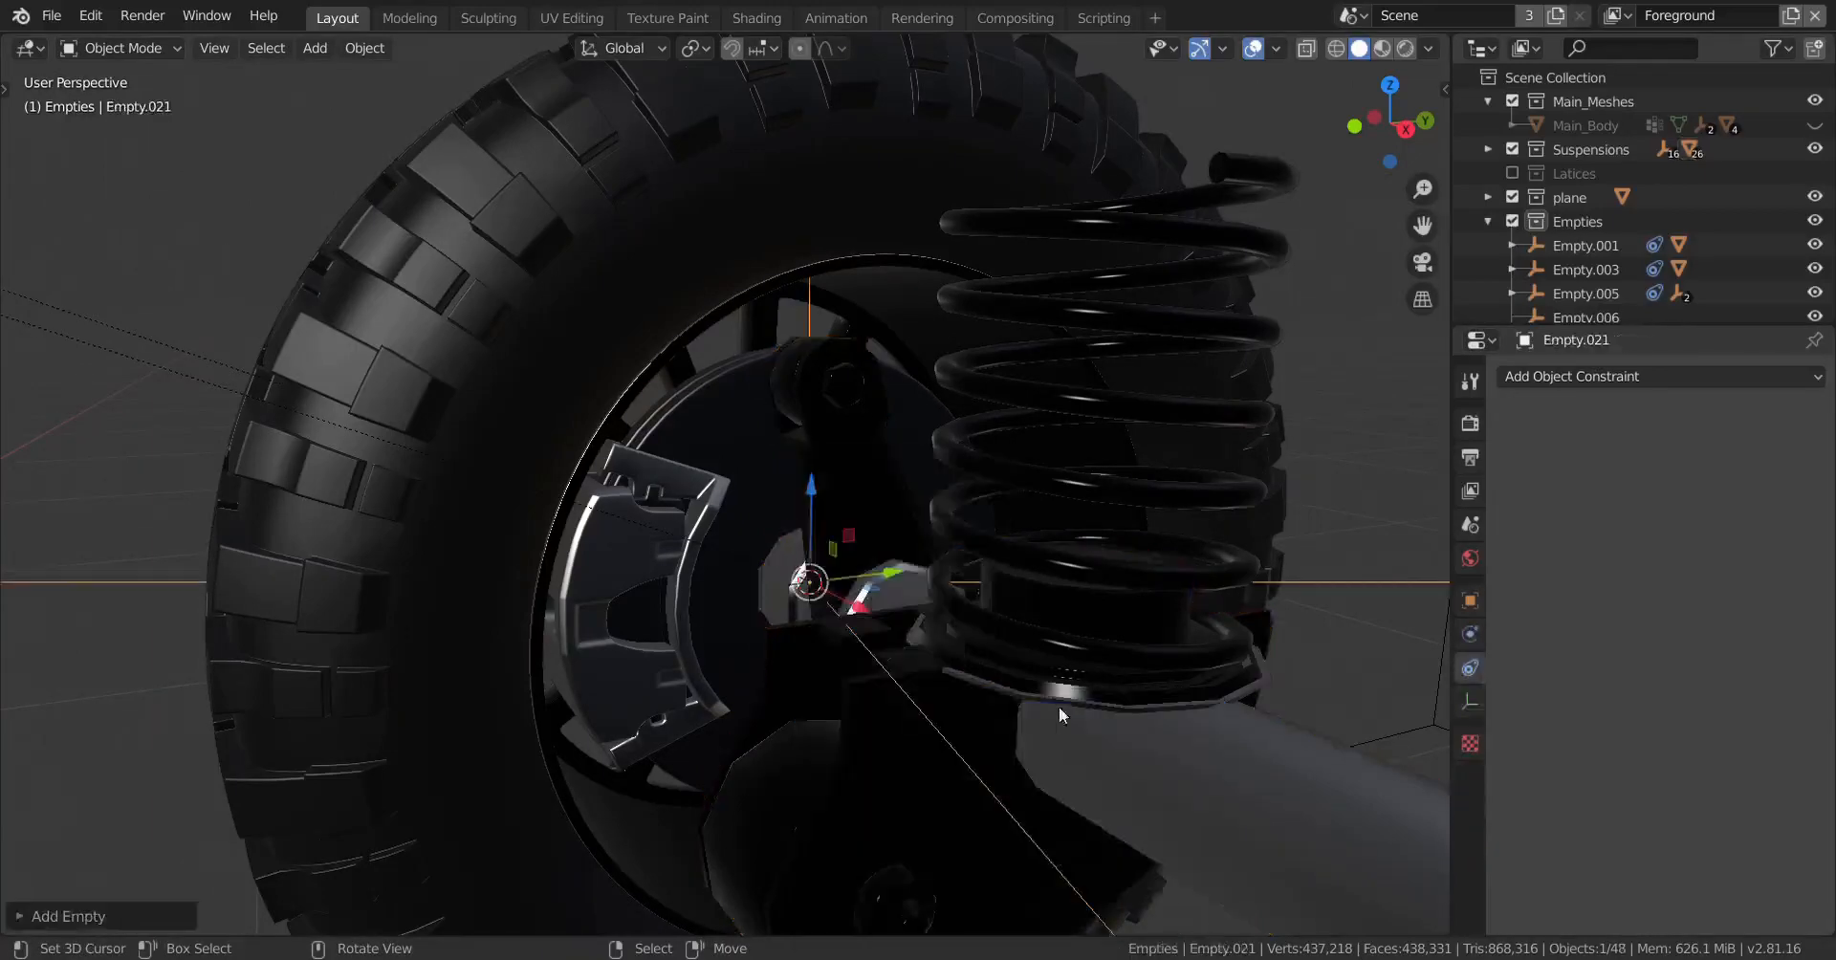
scroll(1024, 706, "down", 5)
key("alt+r")
middle_click_drag(1023, 706, 1046, 712)
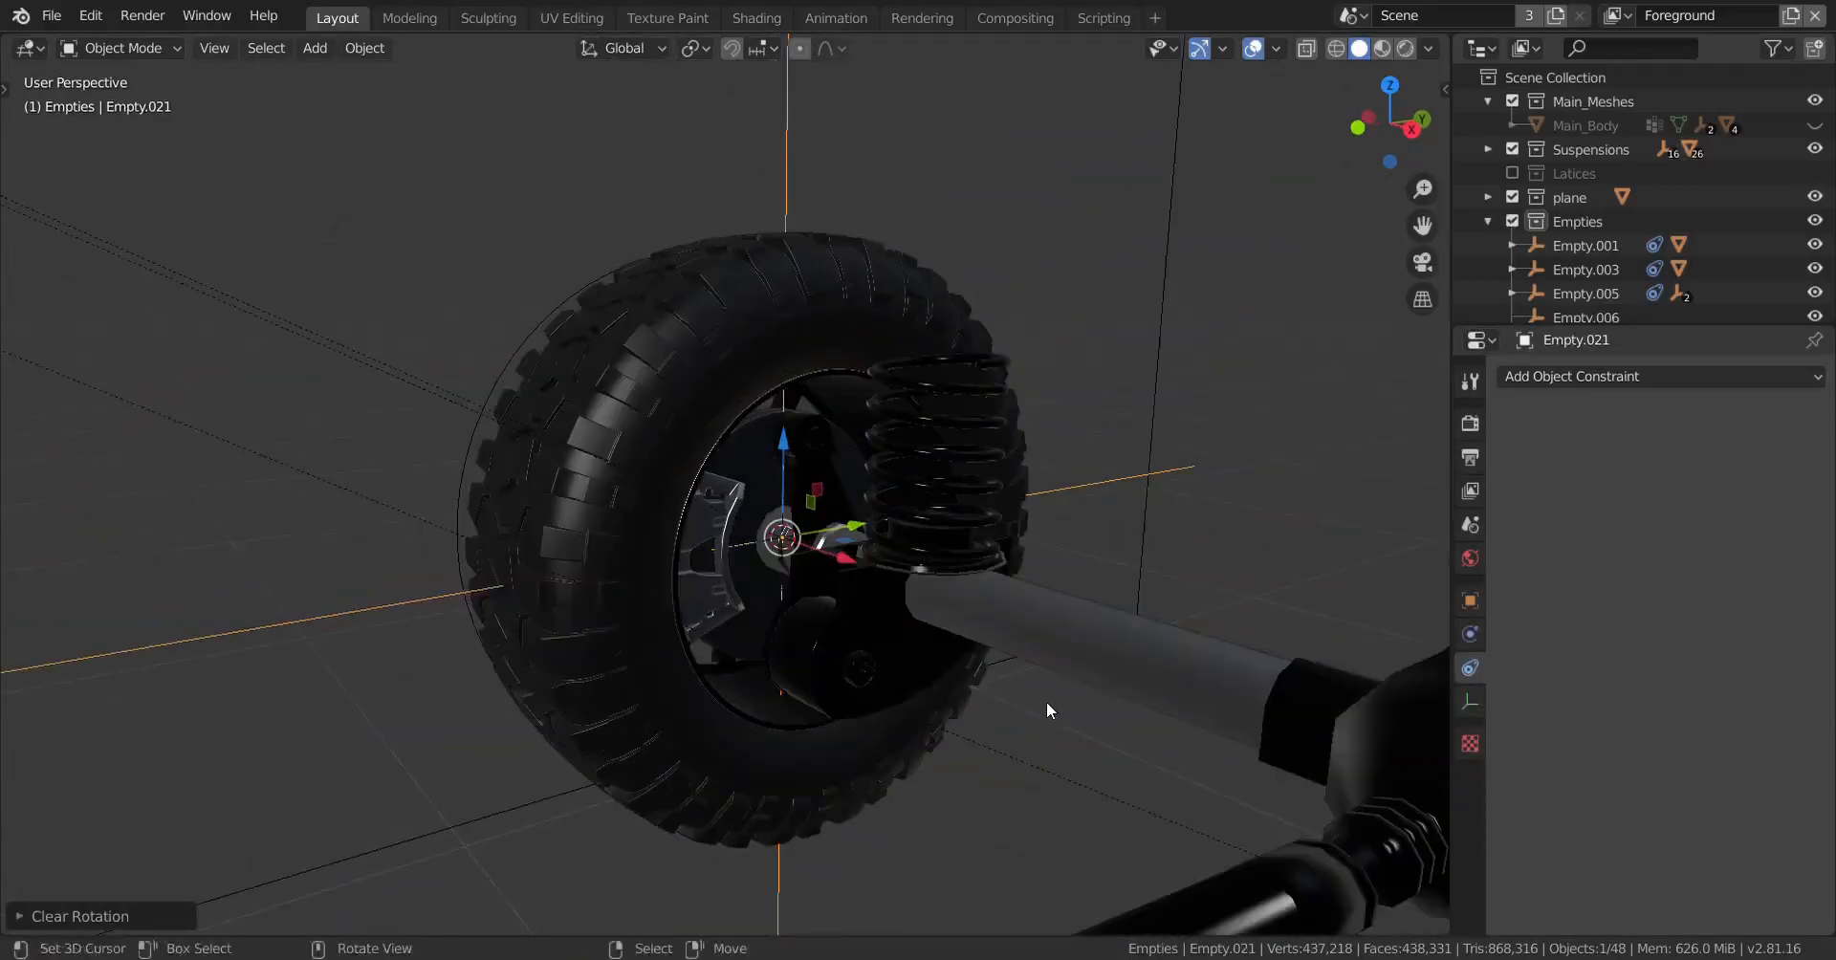
Step: Scale down Empty.021 and parent it to the main control Empty using Object (Keep Transform)
key("s")
left_click(1004, 704)
key("s")
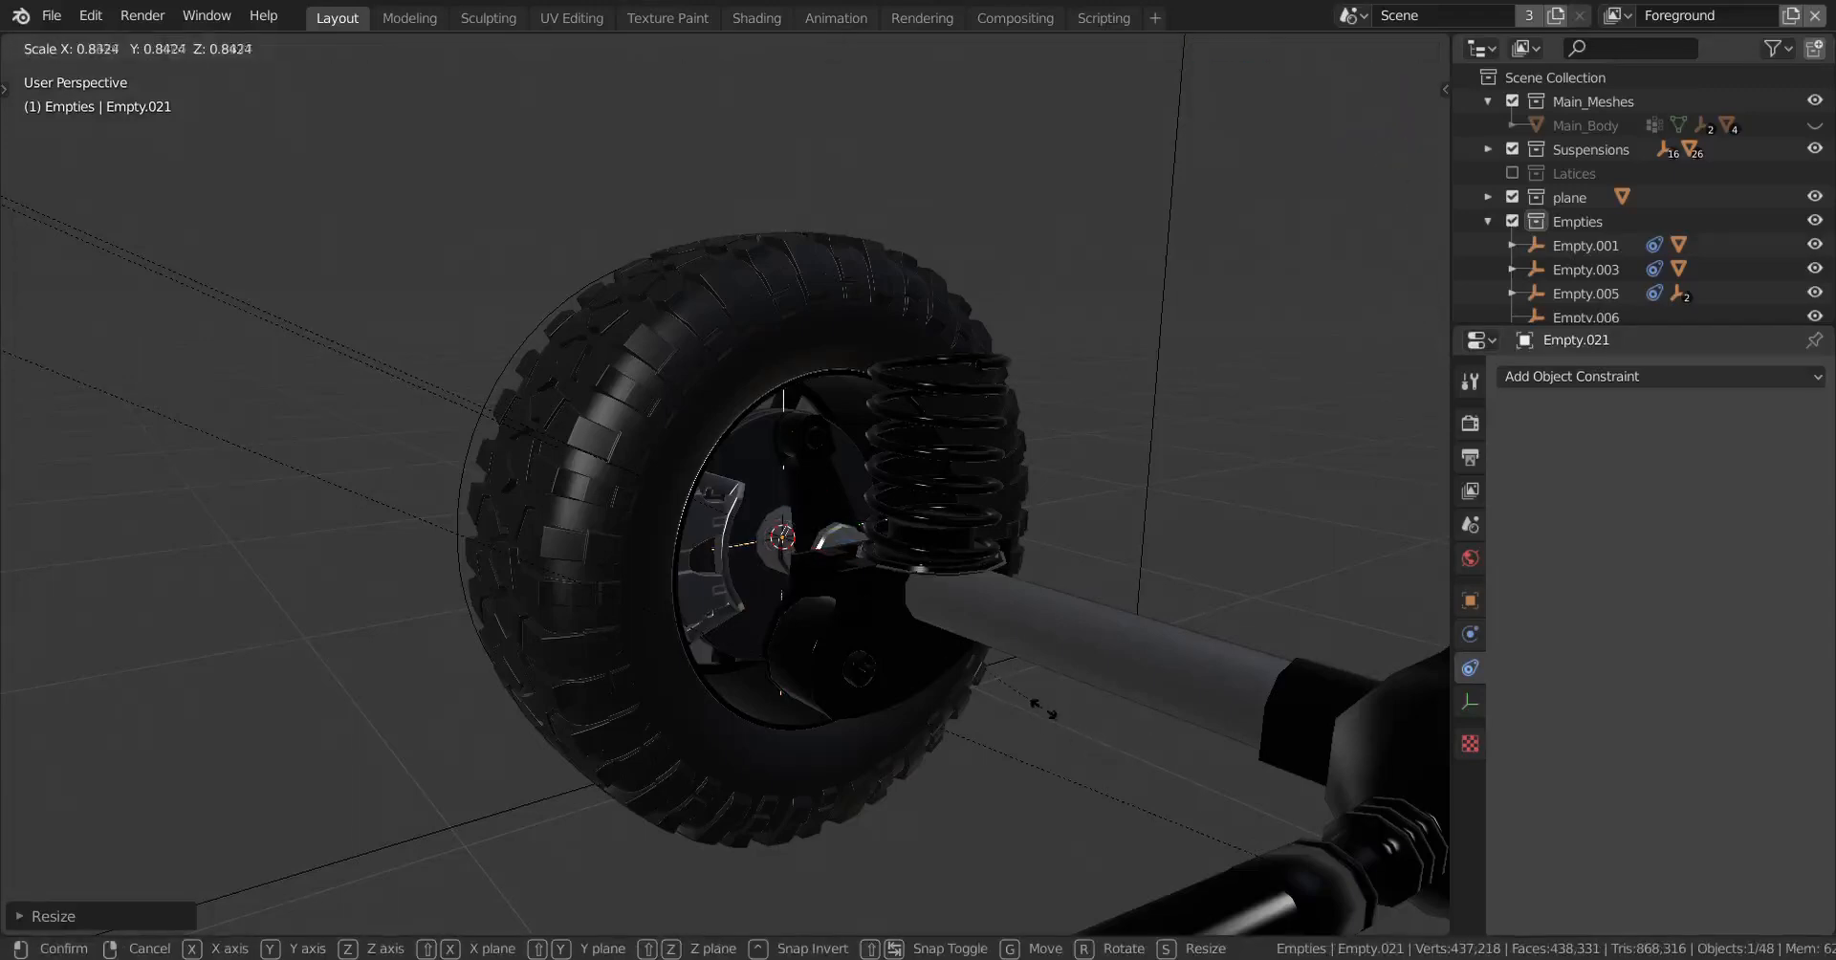
left_click(960, 667)
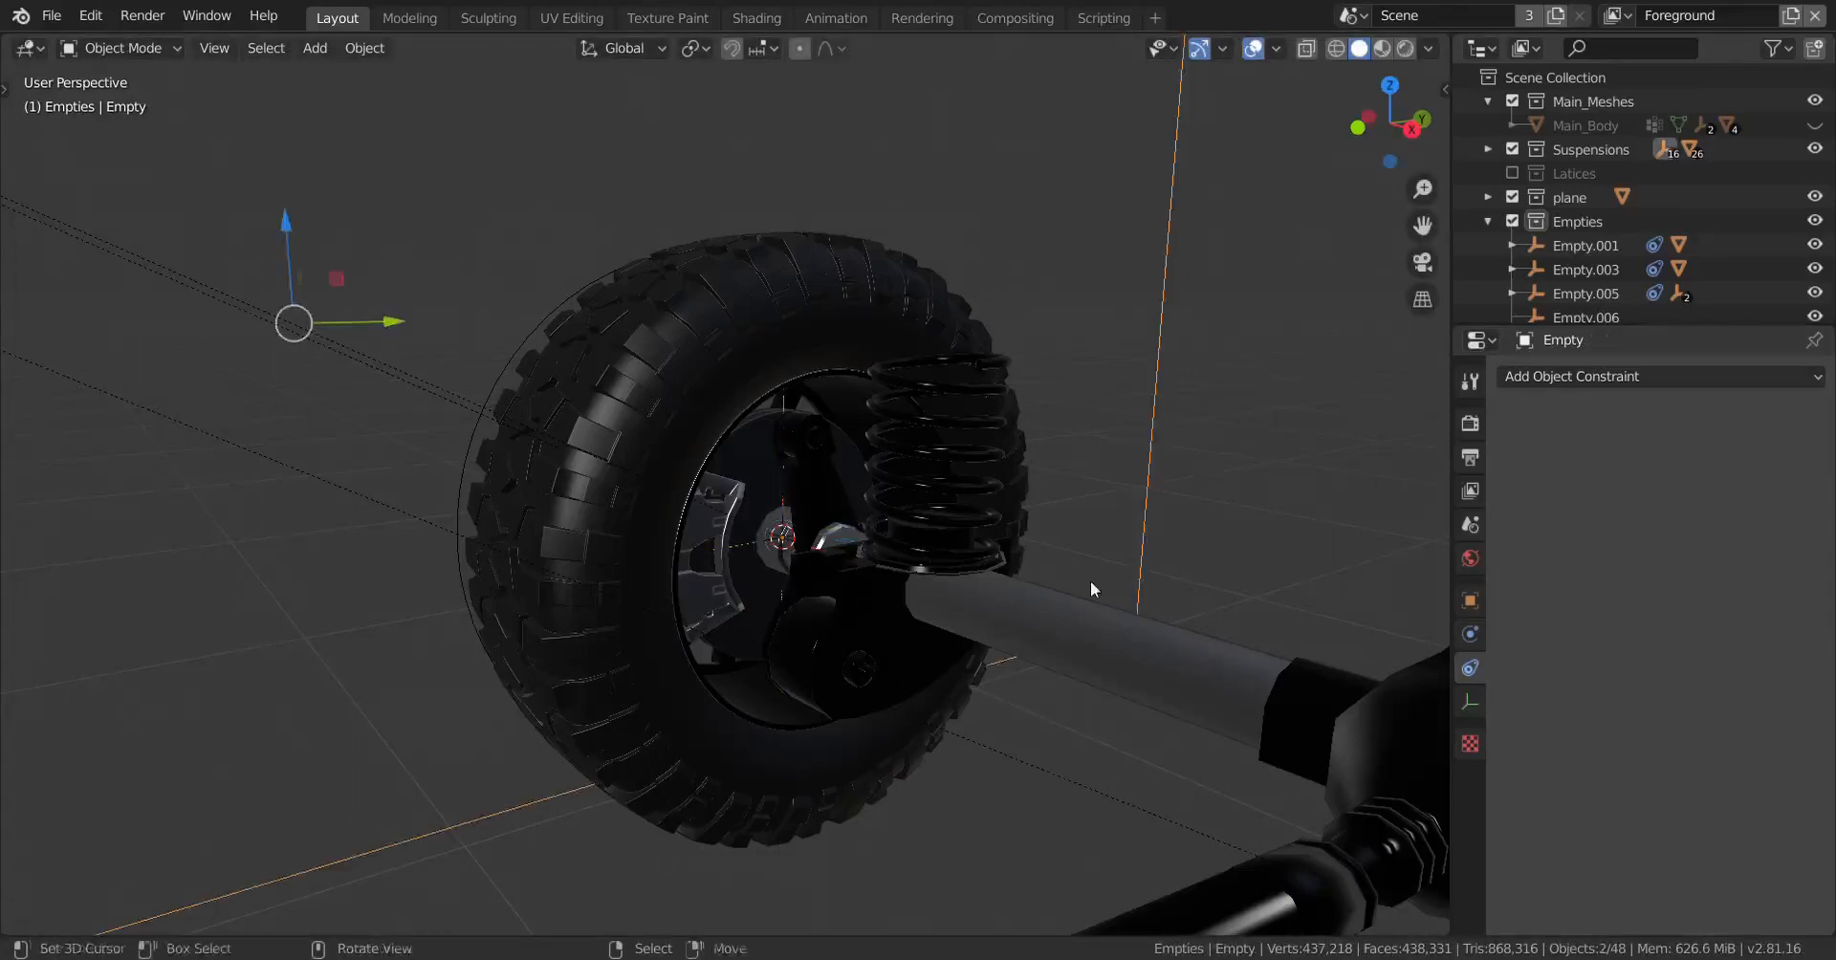
key("ctrl+p")
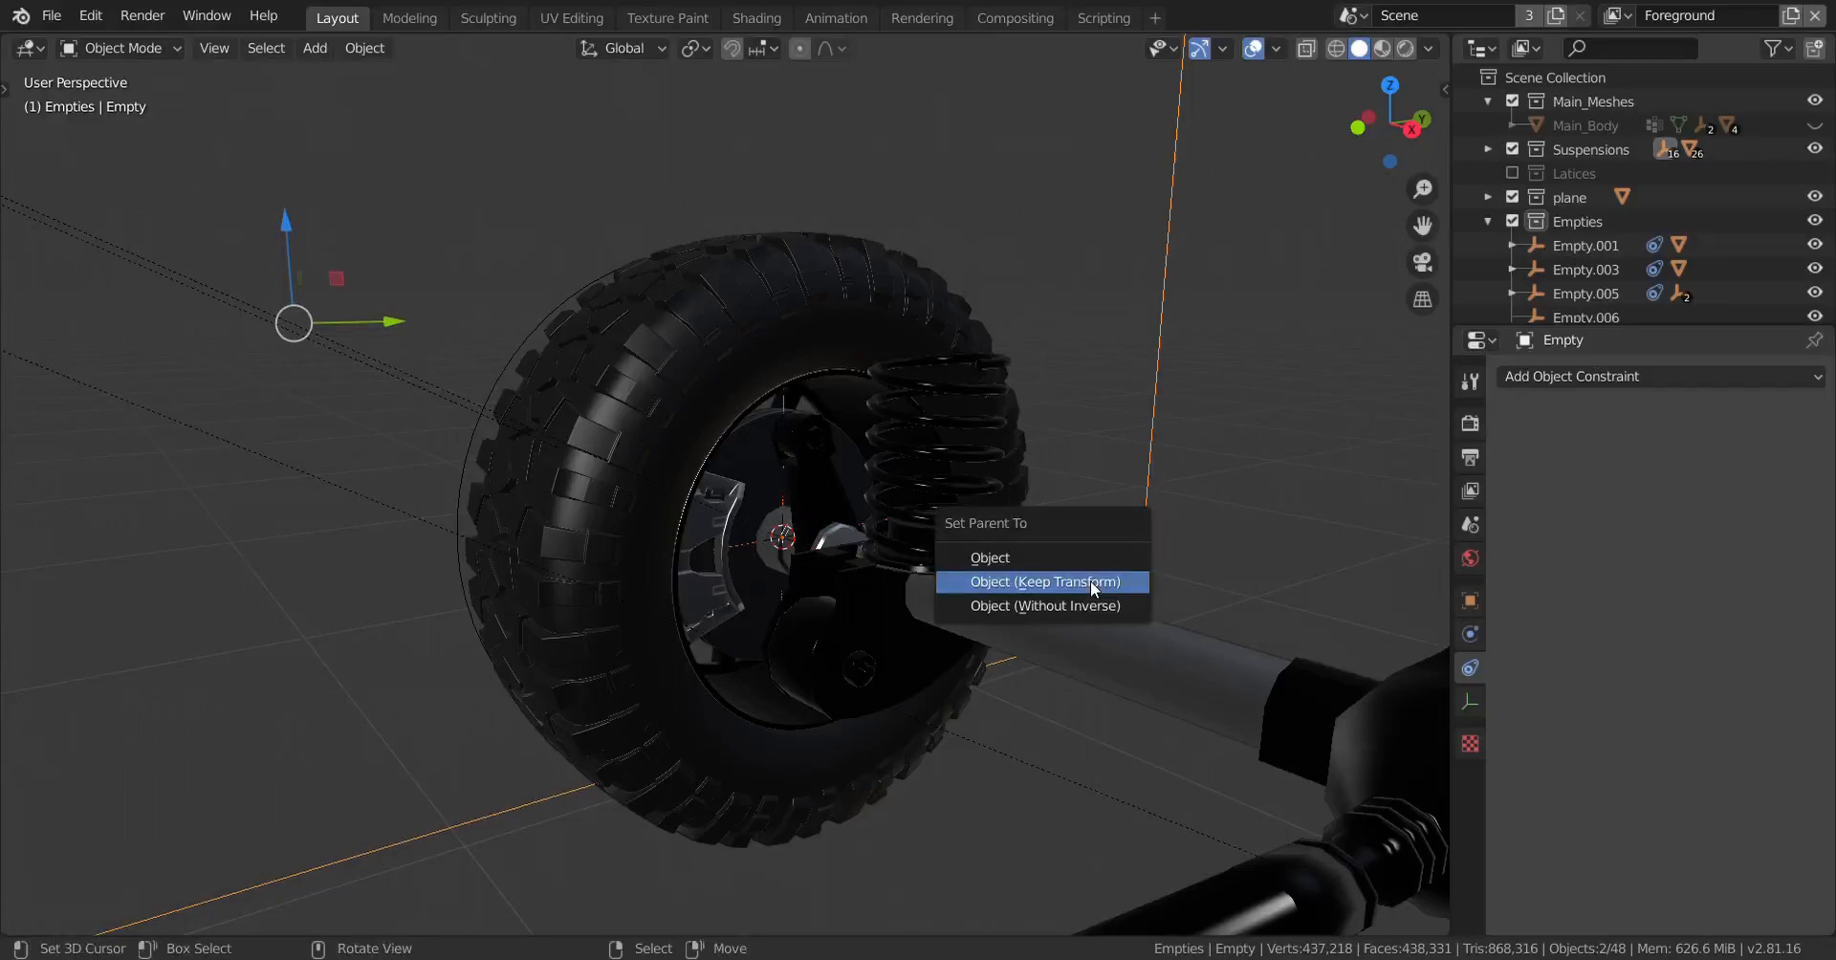
left_click(1091, 582)
Step: Snap the 3D cursor to the edge loop at the opposite end of the rear axle Rear_Drive_Shaft.001
scroll(1092, 593, "down", 4)
middle_click_drag(1092, 593, 961, 663)
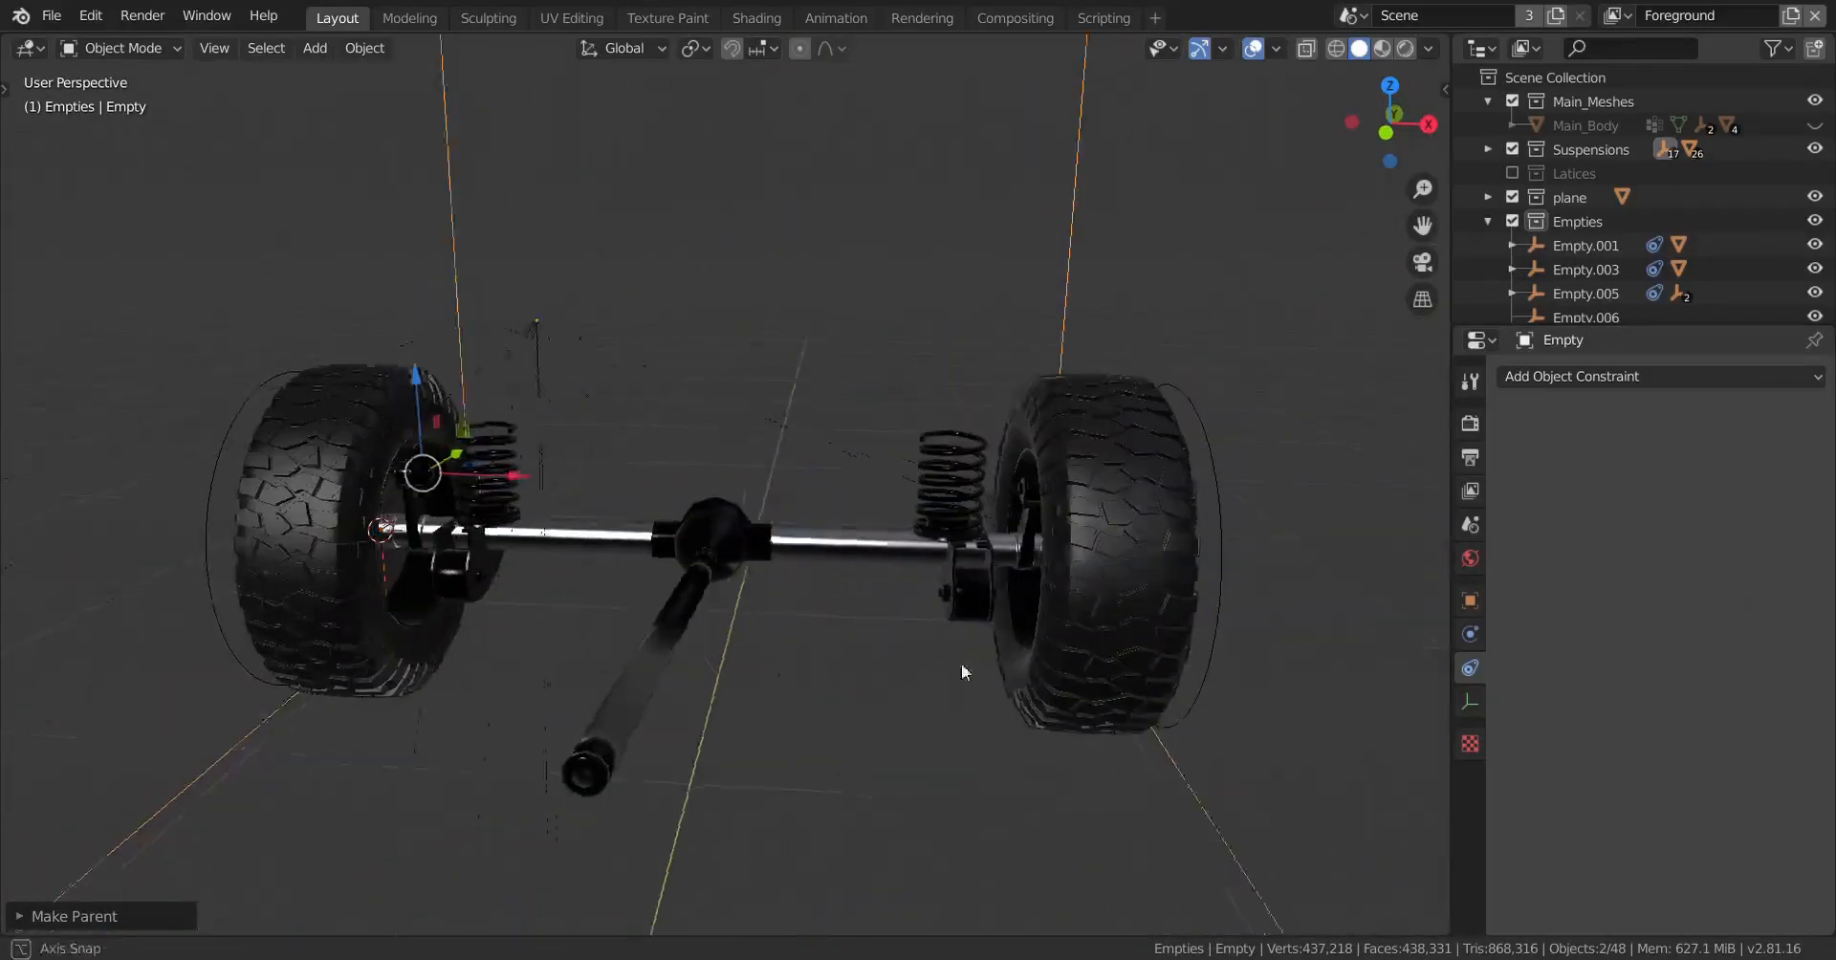
scroll(961, 663, "up", 4)
middle_click_drag(1181, 583, 951, 621)
scroll(951, 622, "up", 3)
left_click(1073, 603)
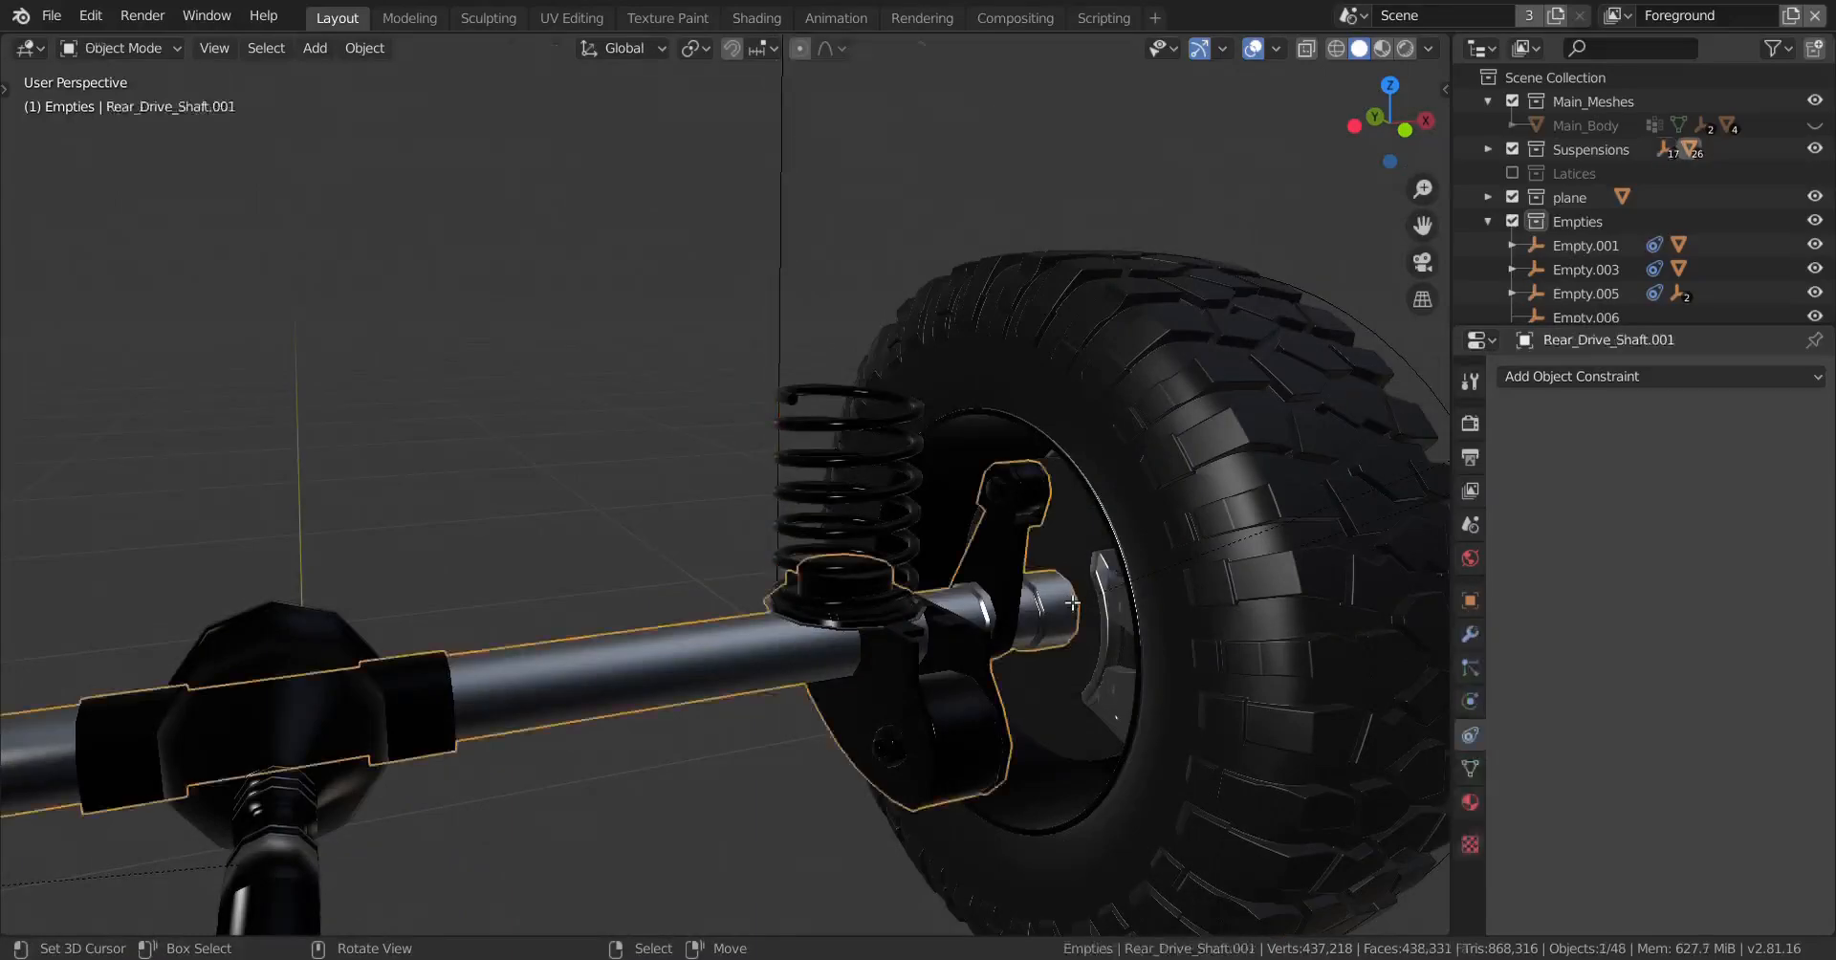
key("Tab")
key("shift+s")
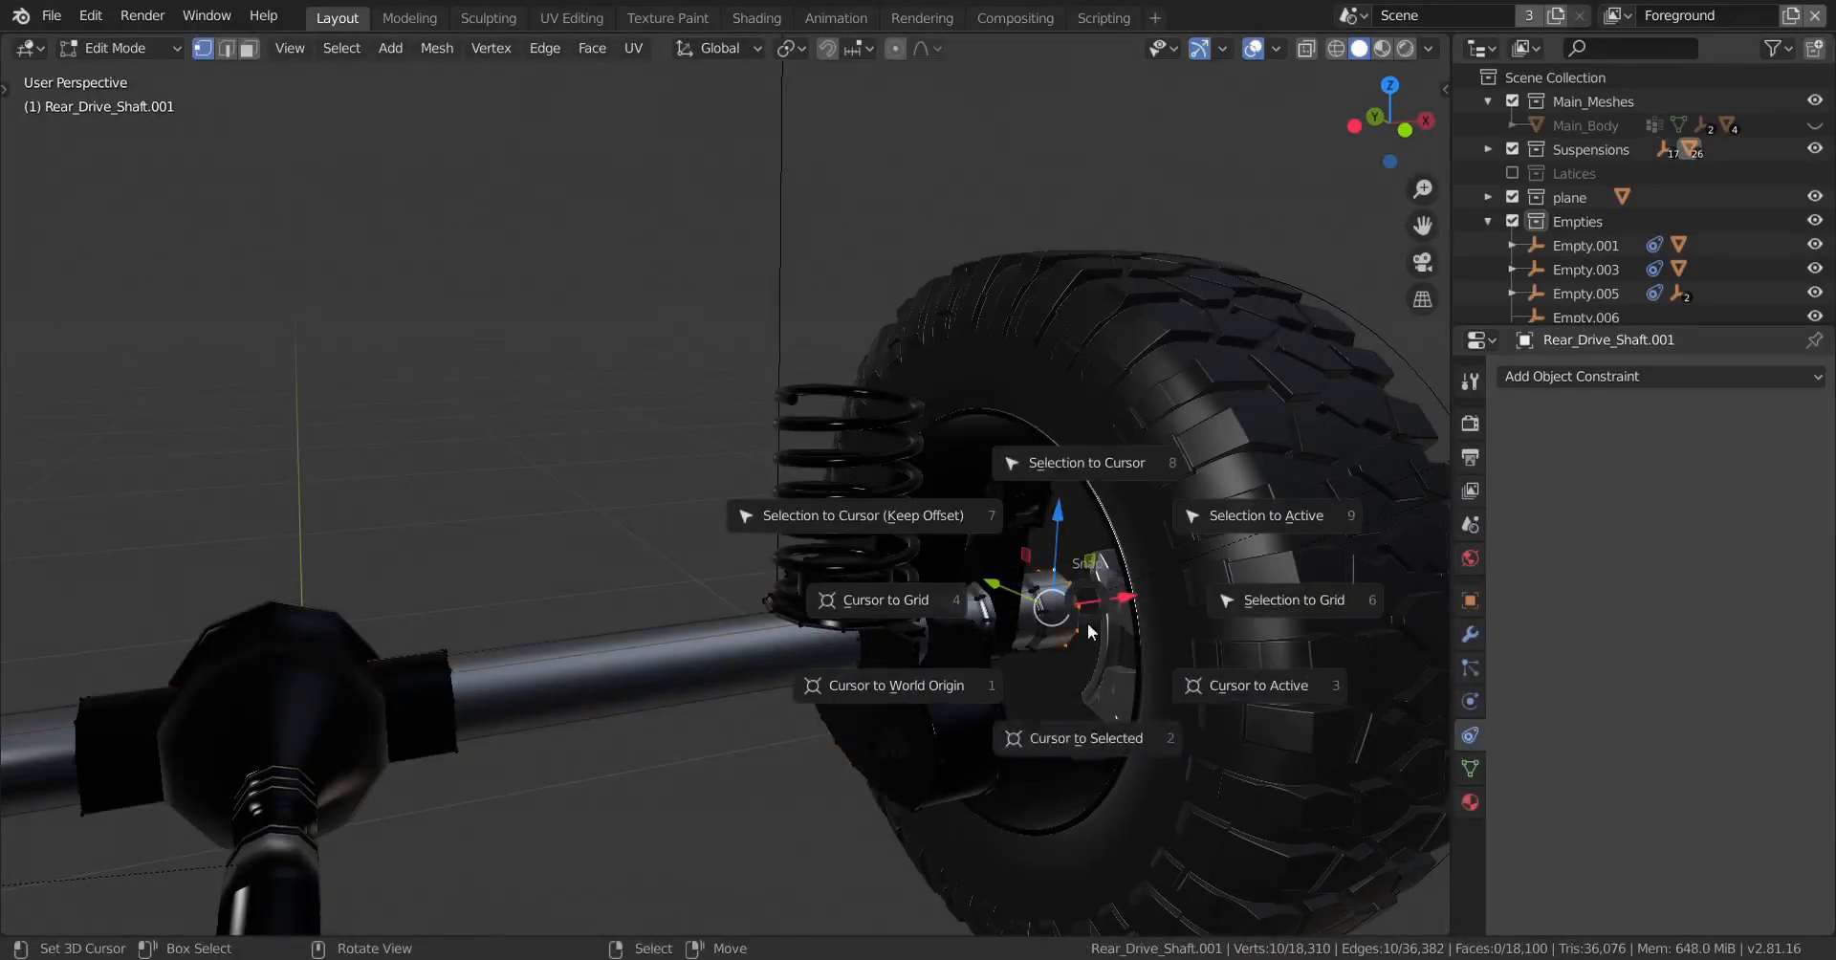
left_click(957, 737)
key("Tab")
Step: Duplicate Empty.021 and snap the copy to the 3D cursor at the opposite axle end
middle_click_drag(956, 737, 1147, 750)
left_click(882, 639)
left_click(880, 630)
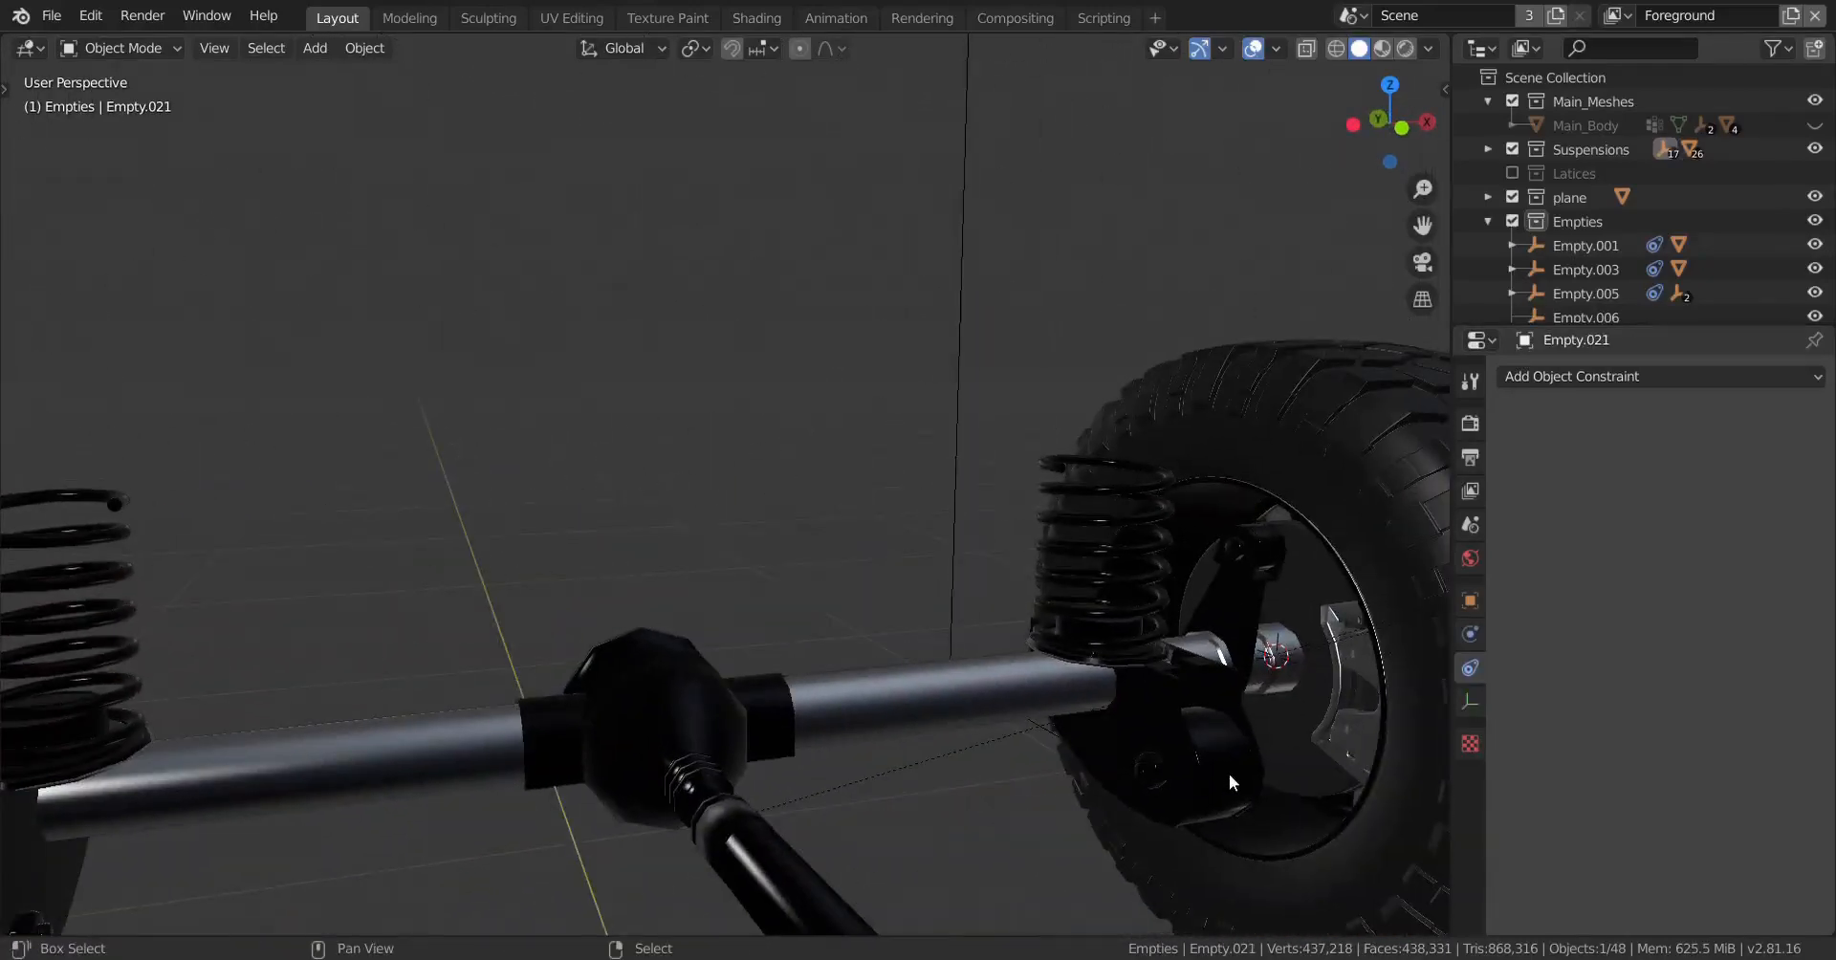
key("shift+d")
right_click(1220, 750)
key("shift+s")
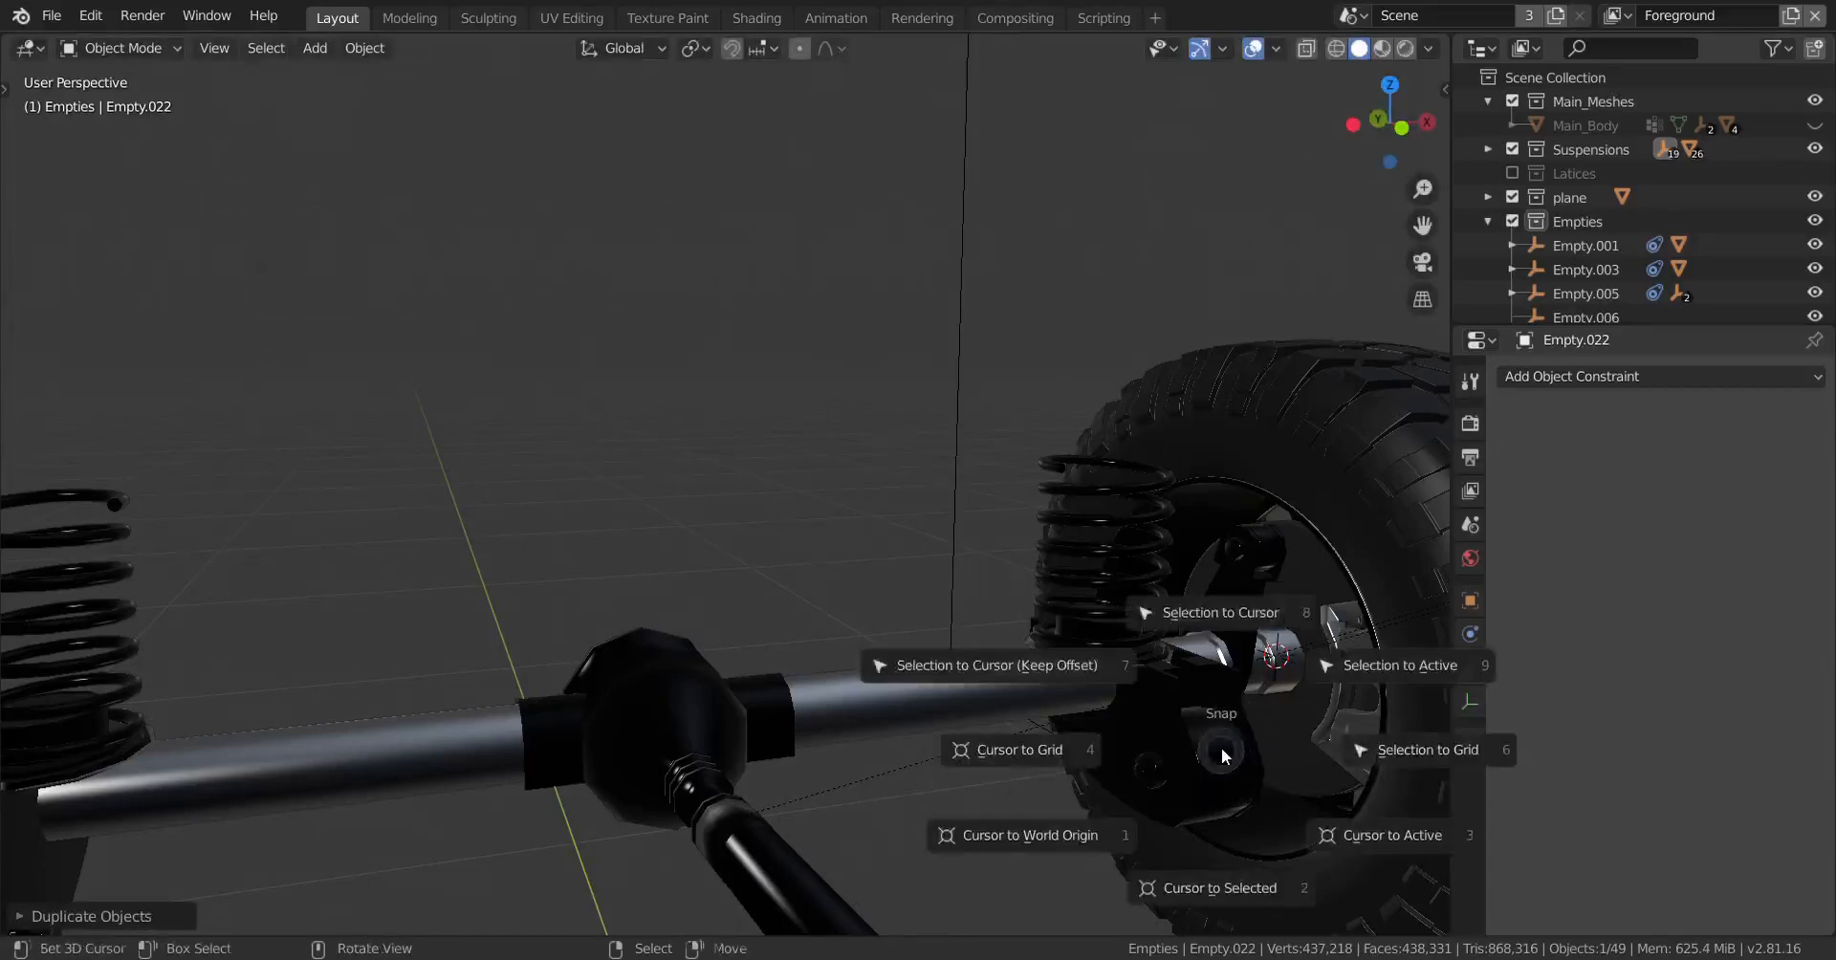
left_click(1237, 616)
Step: Select the main control Empty and check with a trial move which rear parts follow it
middle_click_drag(1237, 615, 939, 733)
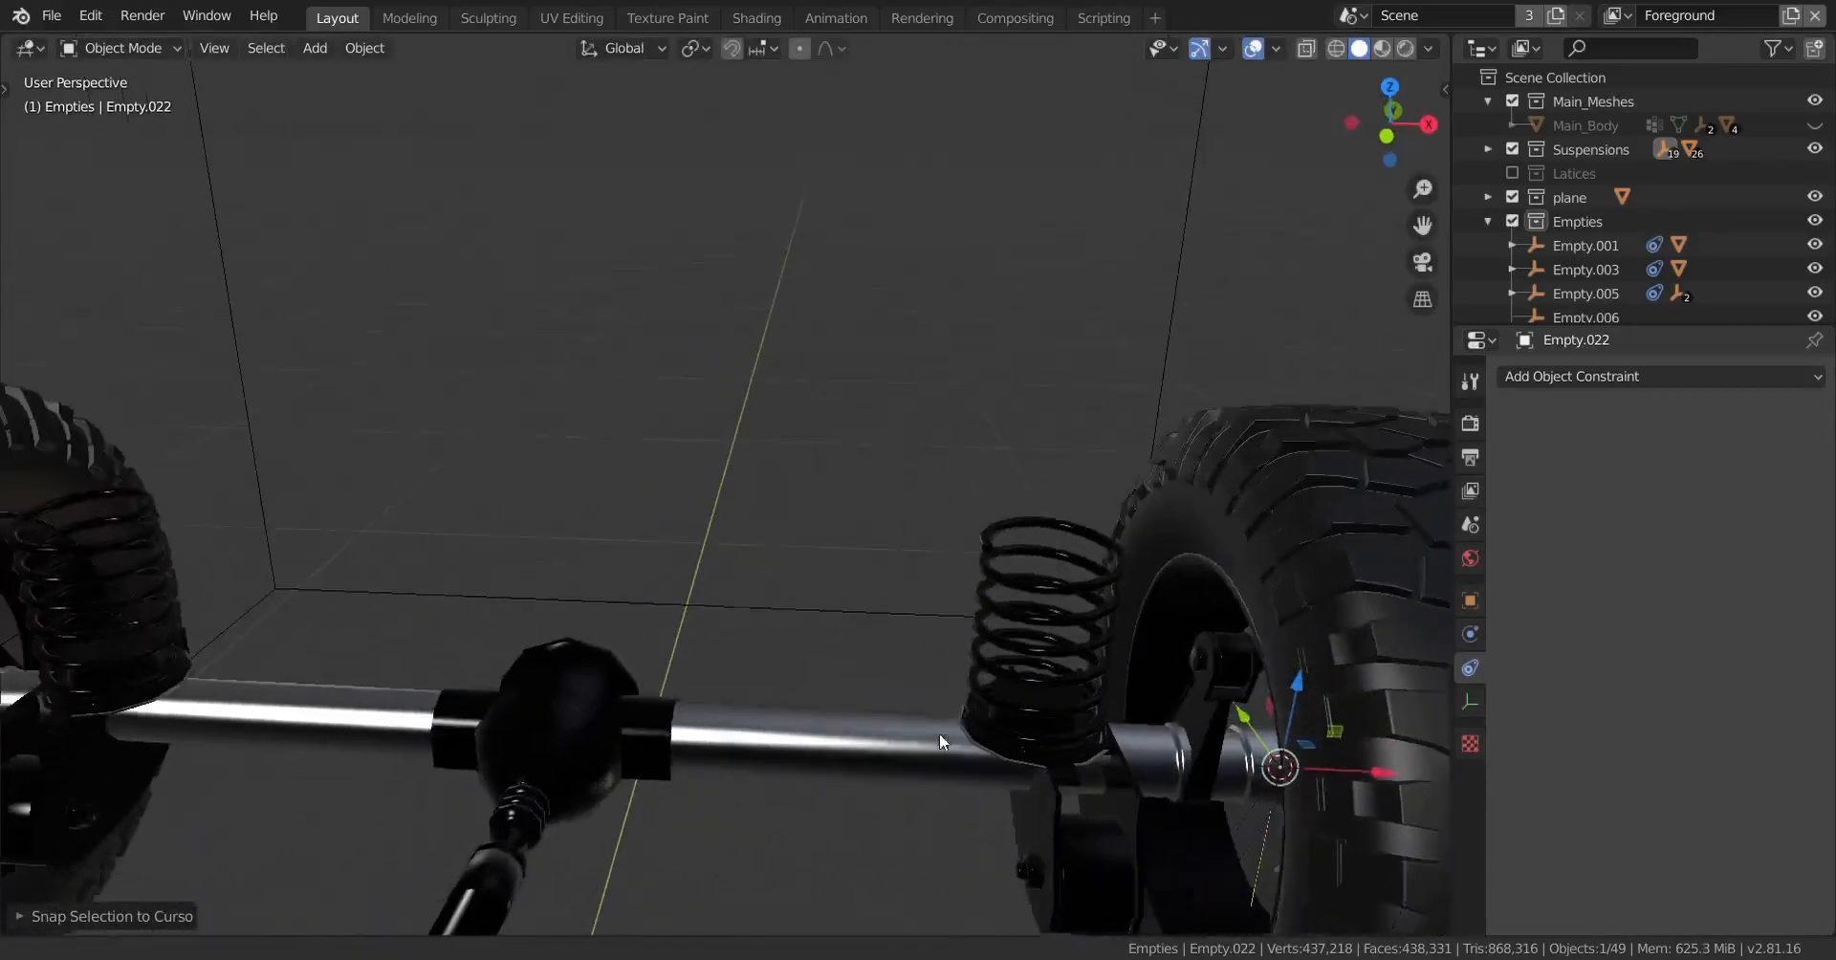
scroll(939, 732, "down", 6)
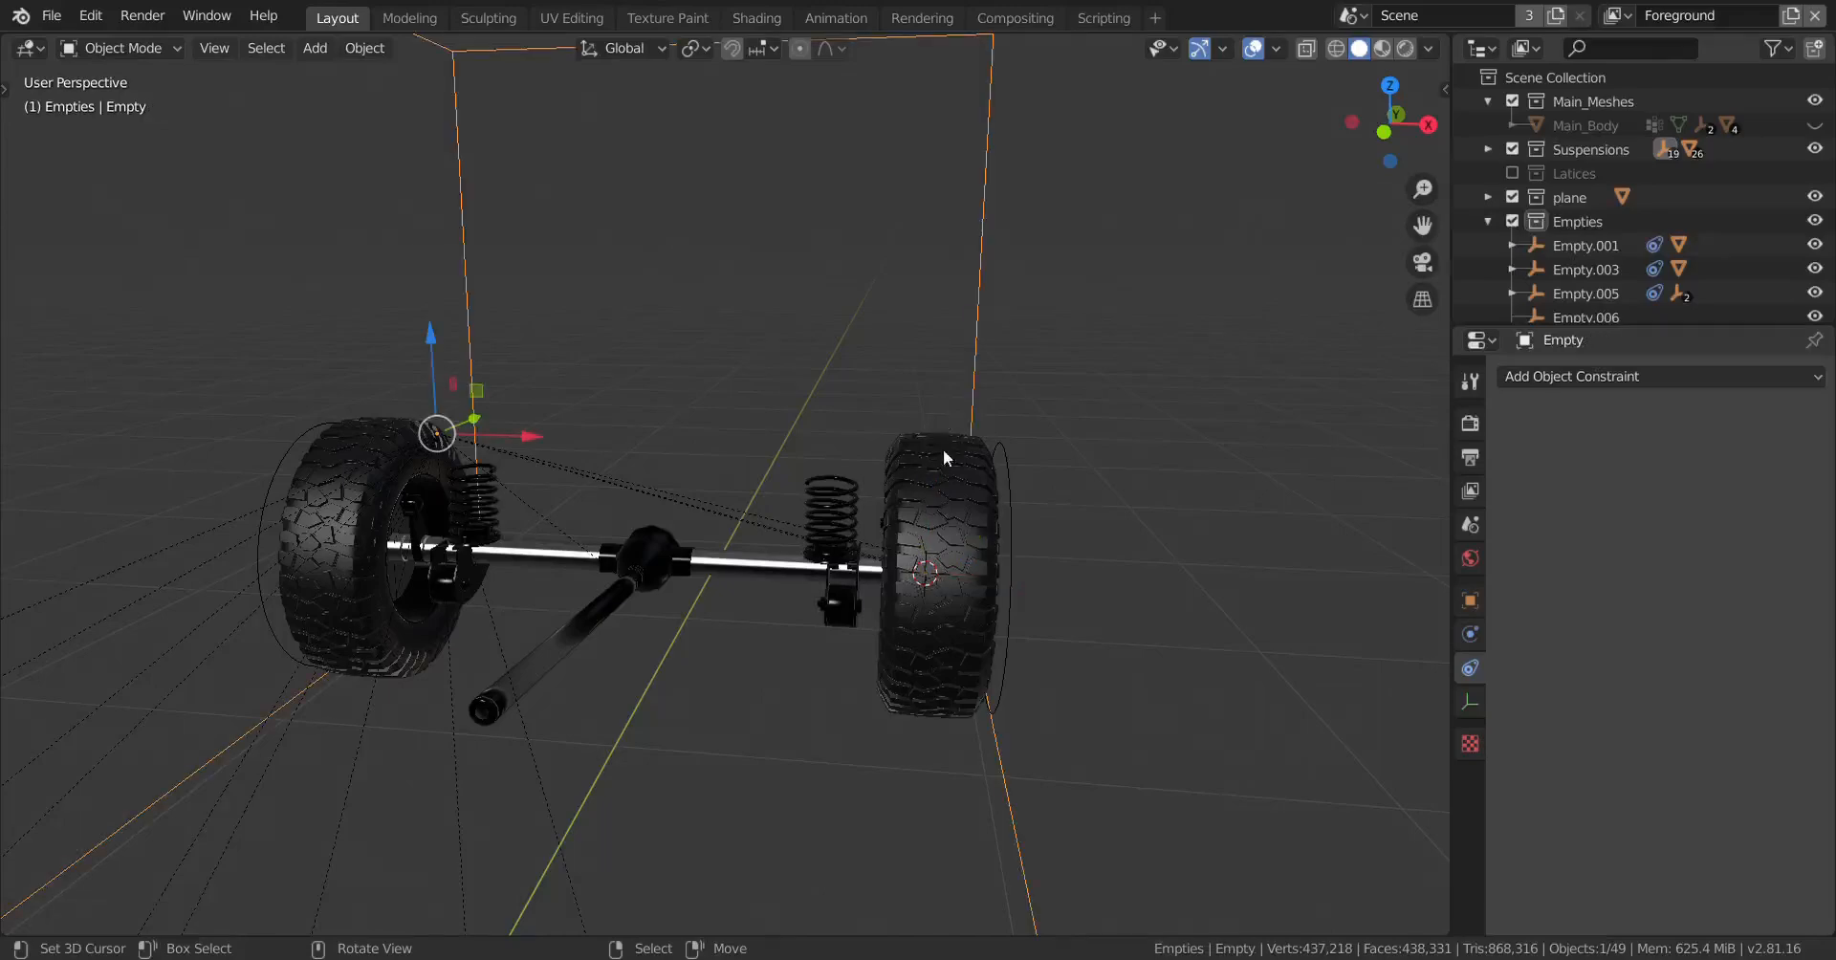
key("g")
right_click(972, 376)
scroll(614, 654, "up", 5)
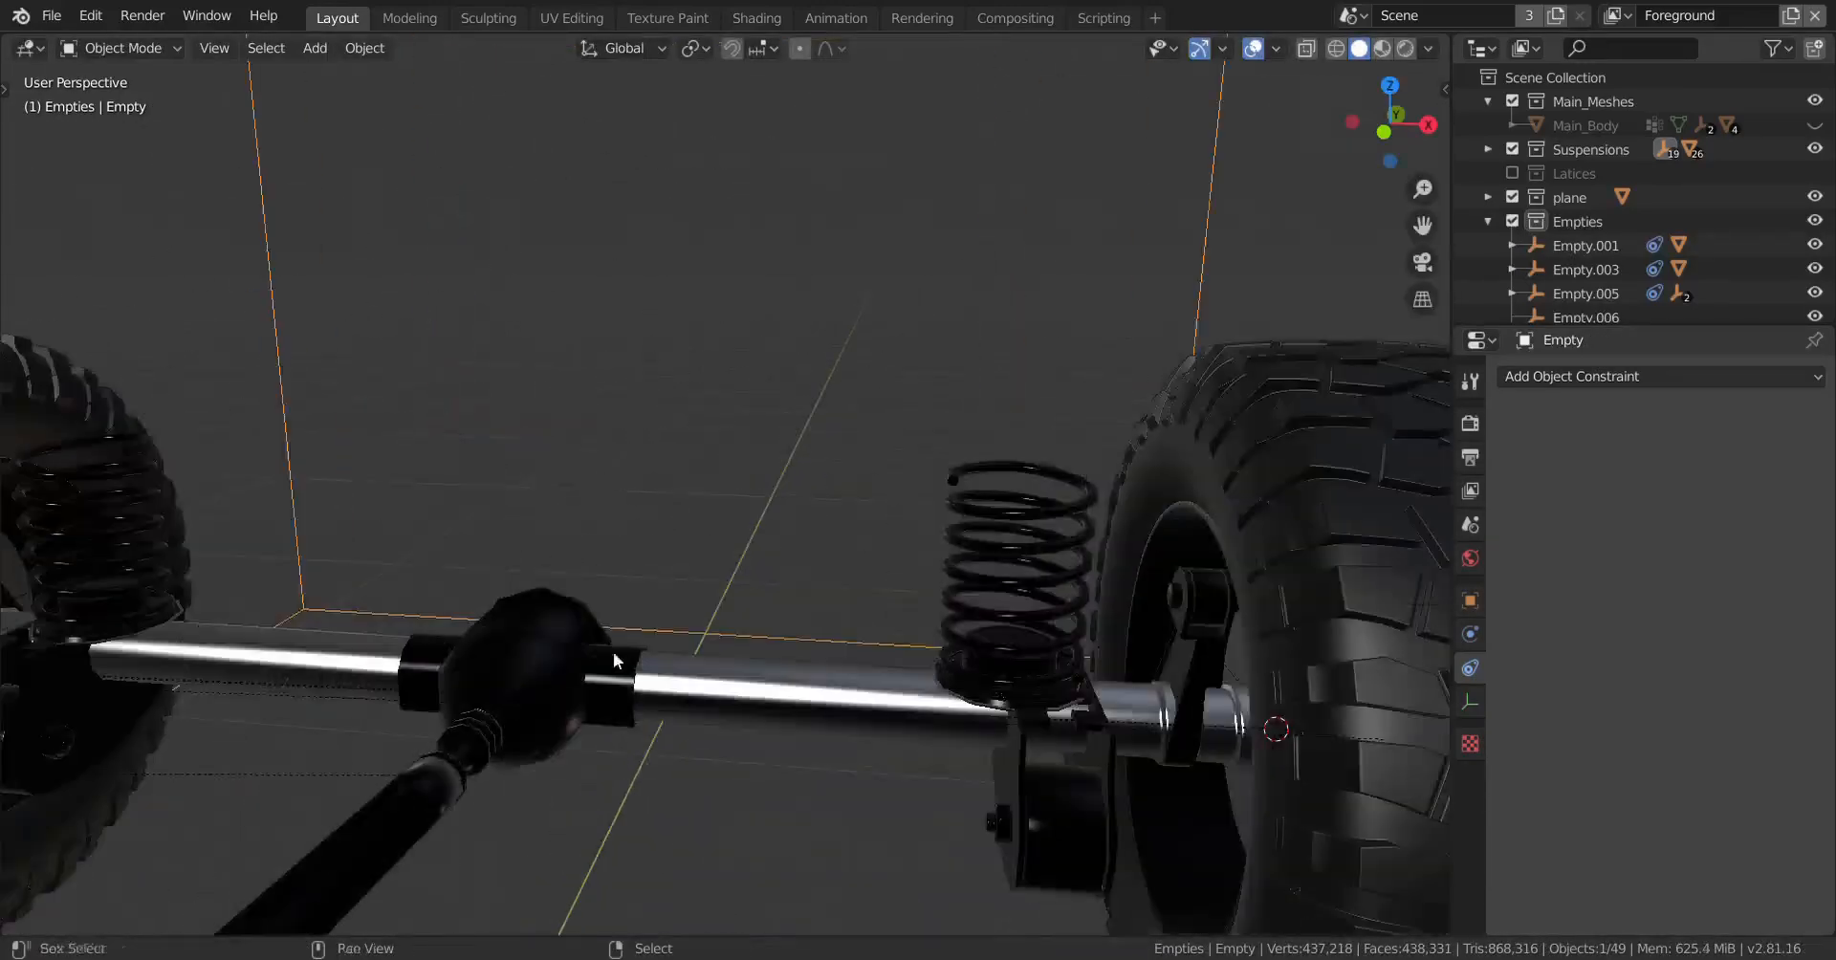
Step: Parent the differential Rear_Drive_Shaft.003 to the rear axle Rear_Drive_Shaft.001 using Object (Keep Transform)
middle_click_drag(613, 660, 886, 559)
left_click(886, 617)
middle_click_drag(886, 617, 996, 609)
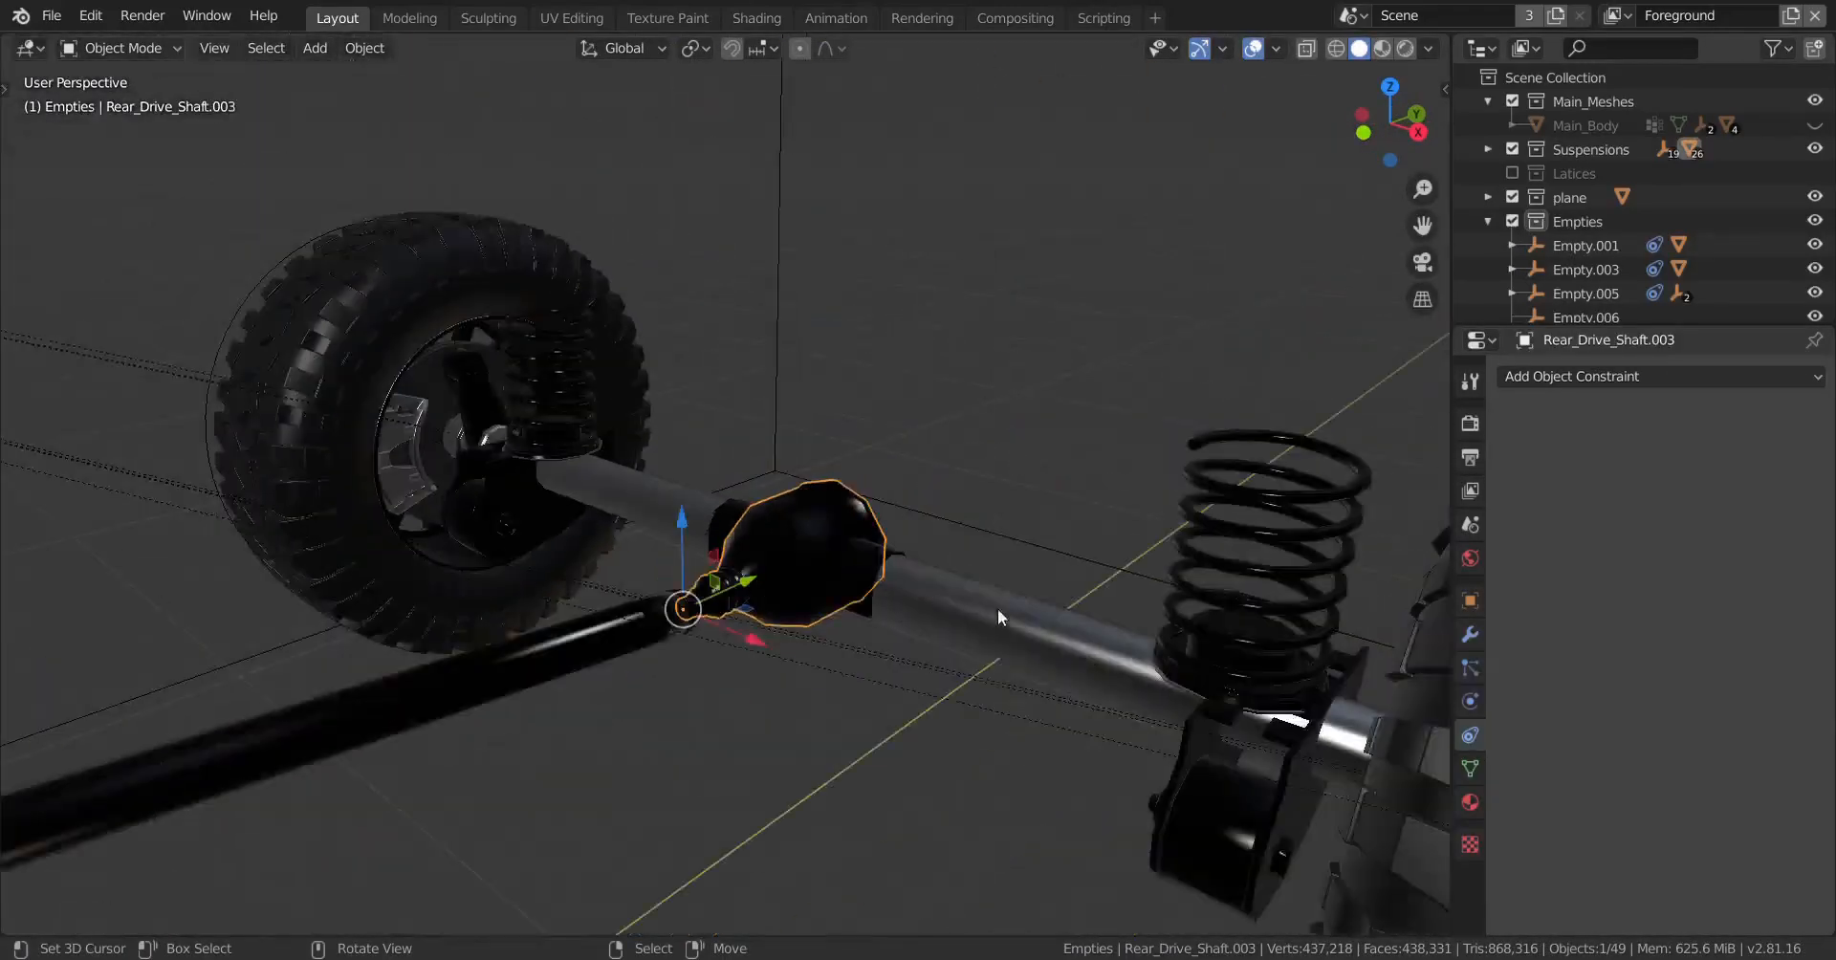
left_click(960, 601, "shift")
key("ctrl+p")
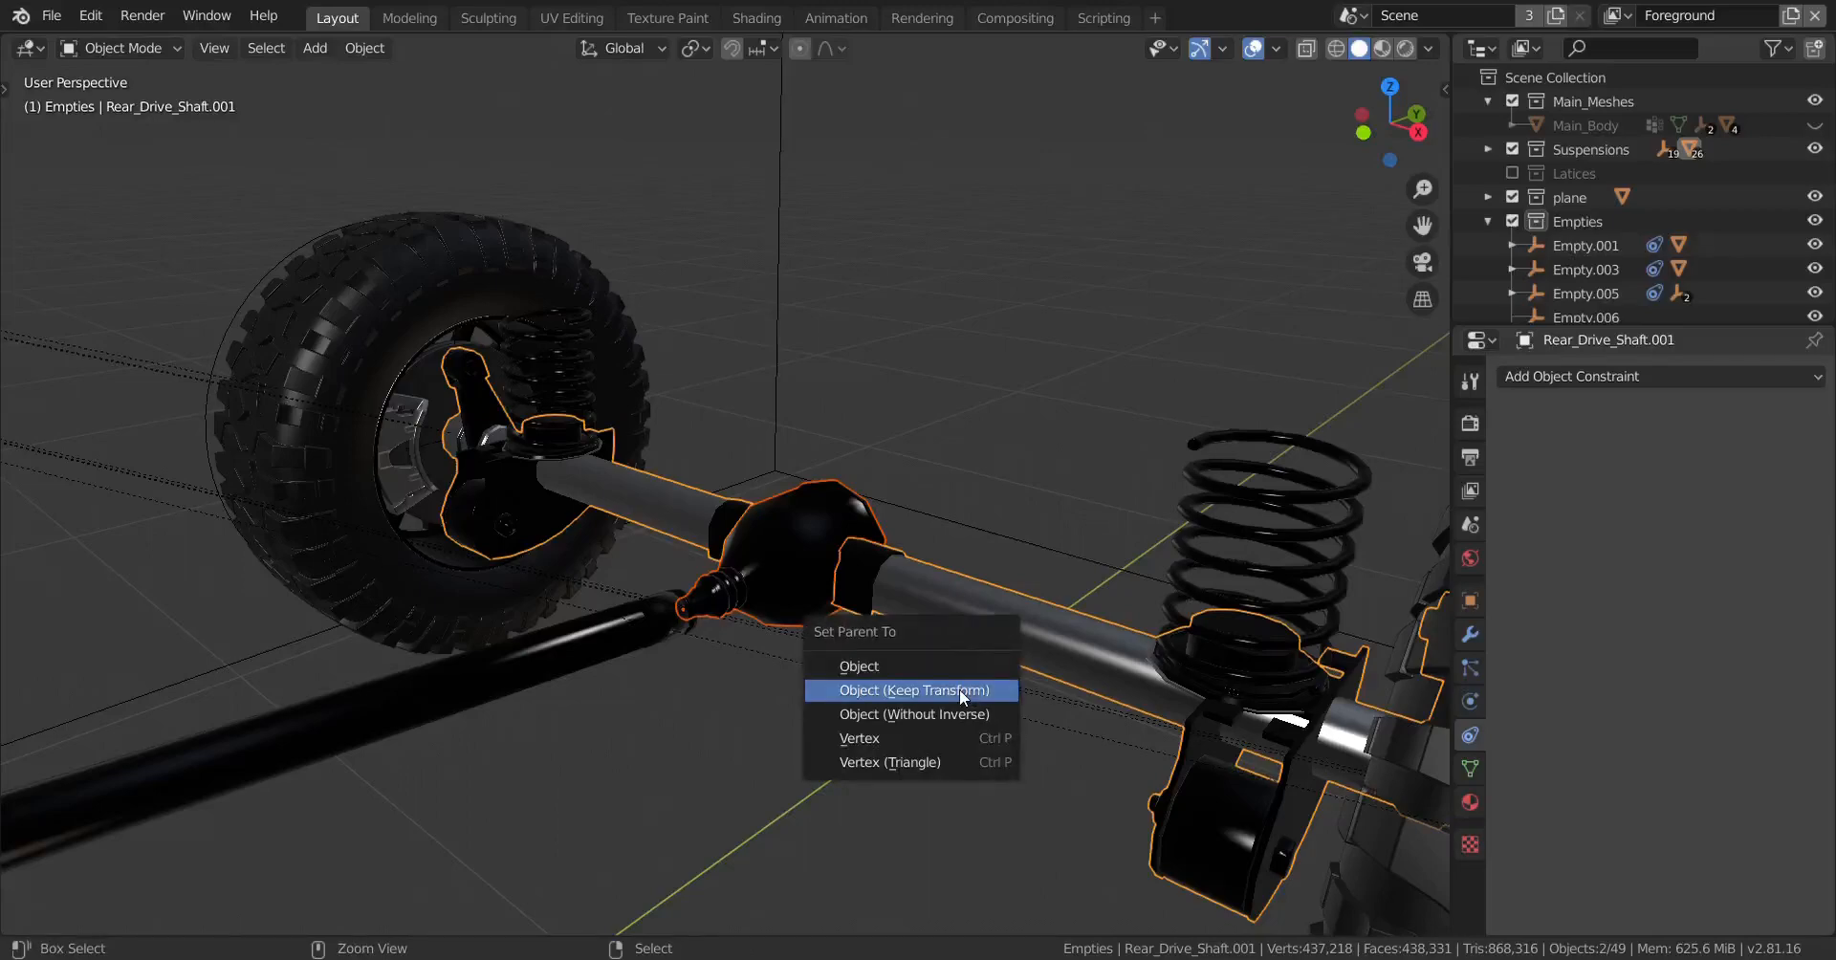
left_click(962, 691)
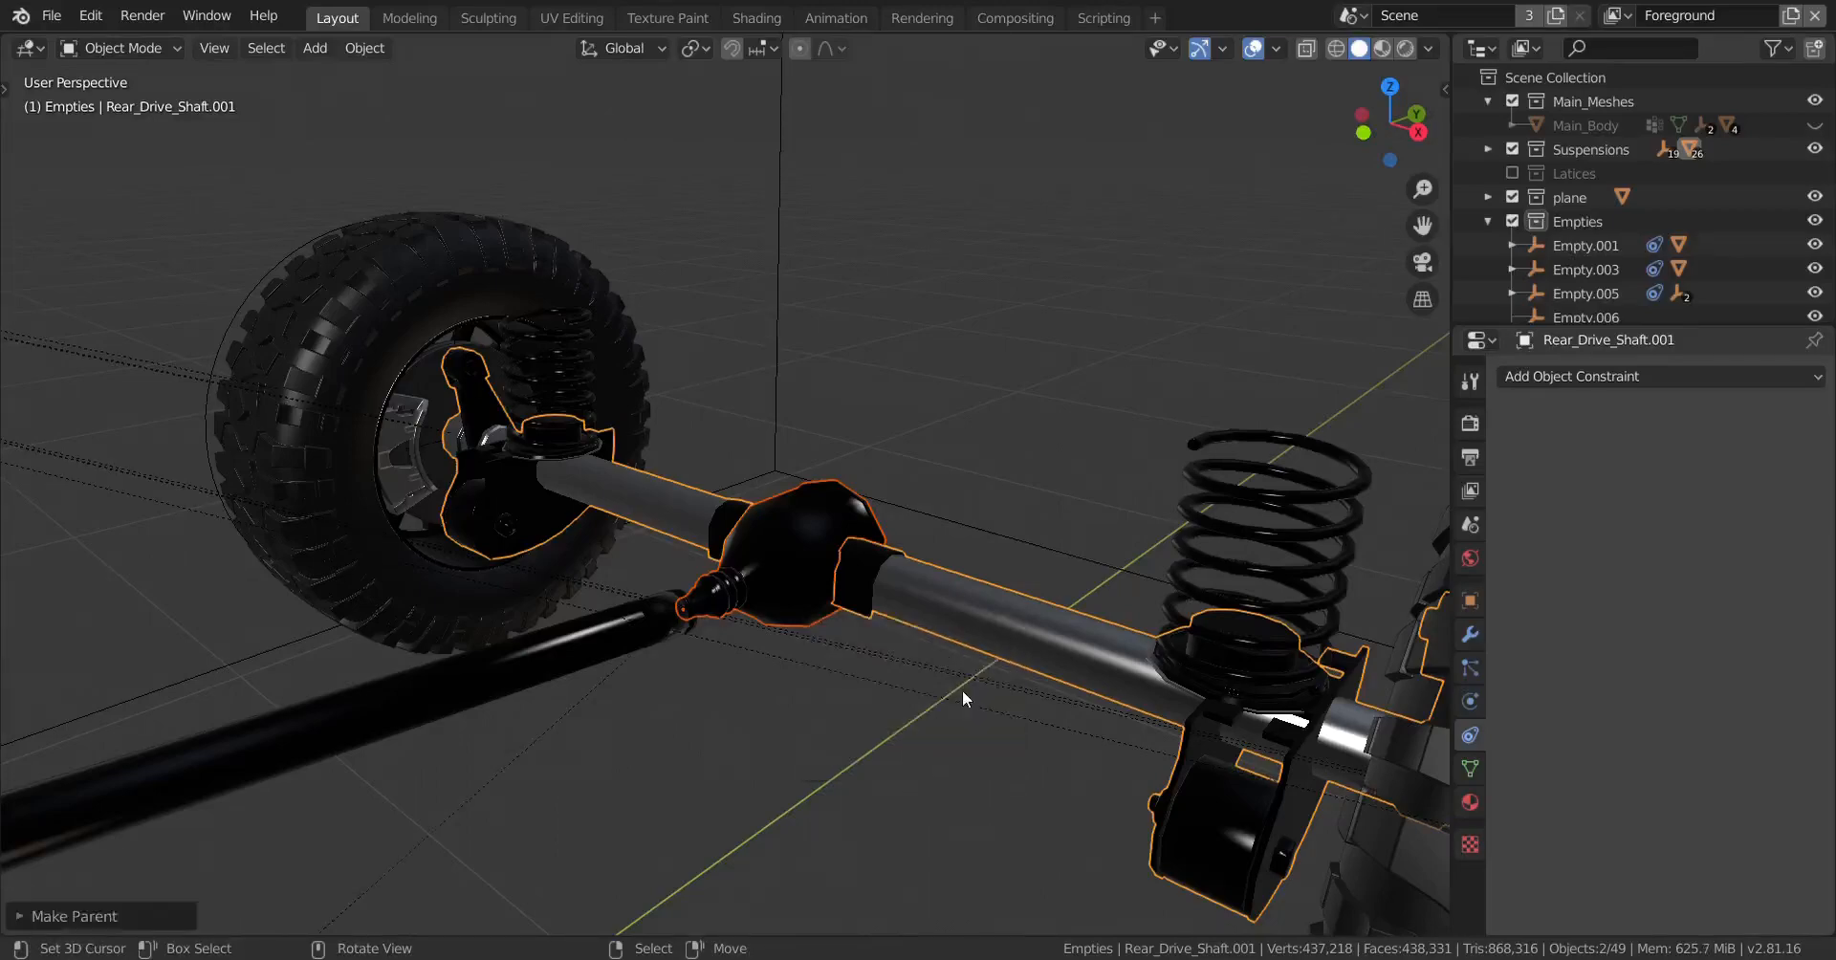
Step: Examine the rear axle's spring mount, bracket and hub end beside the wheel
scroll(771, 681, "up", 3)
mouse_move(771, 681)
middle_mouse_down()
mouse_move(756, 680)
mouse_move(802, 679)
middle_mouse_up()
scroll(801, 679, "up", 4)
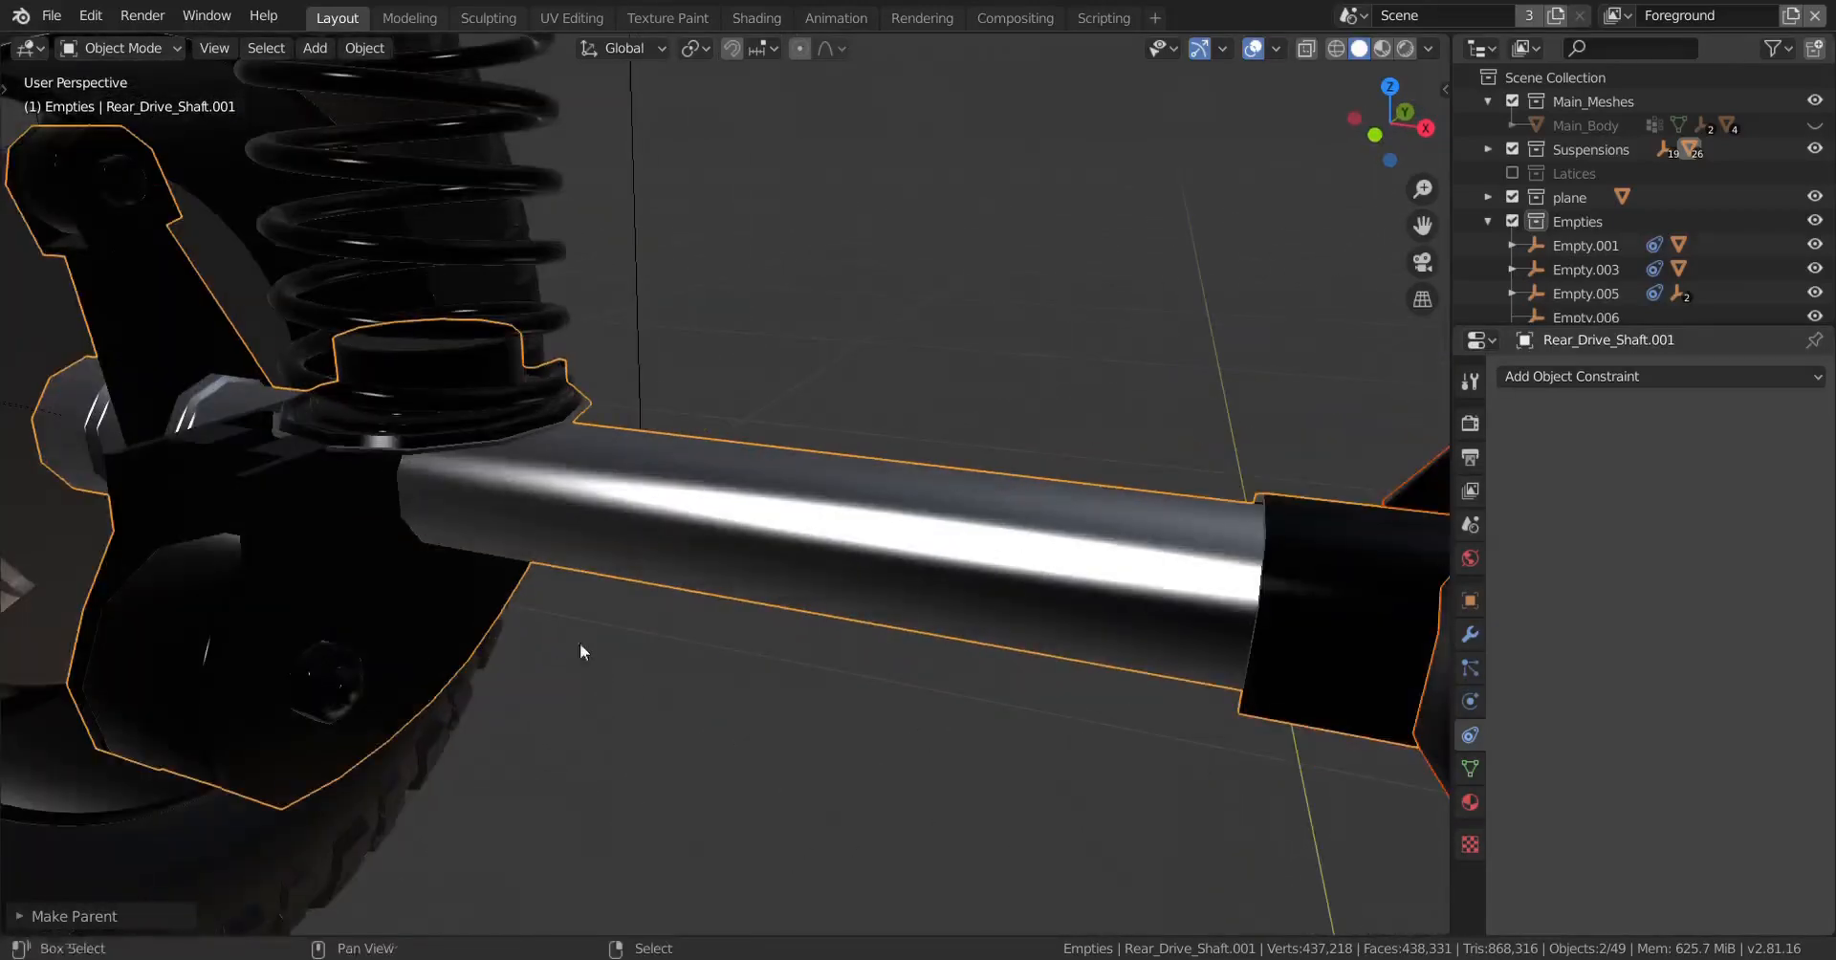
middle_click_drag(580, 650, 616, 673)
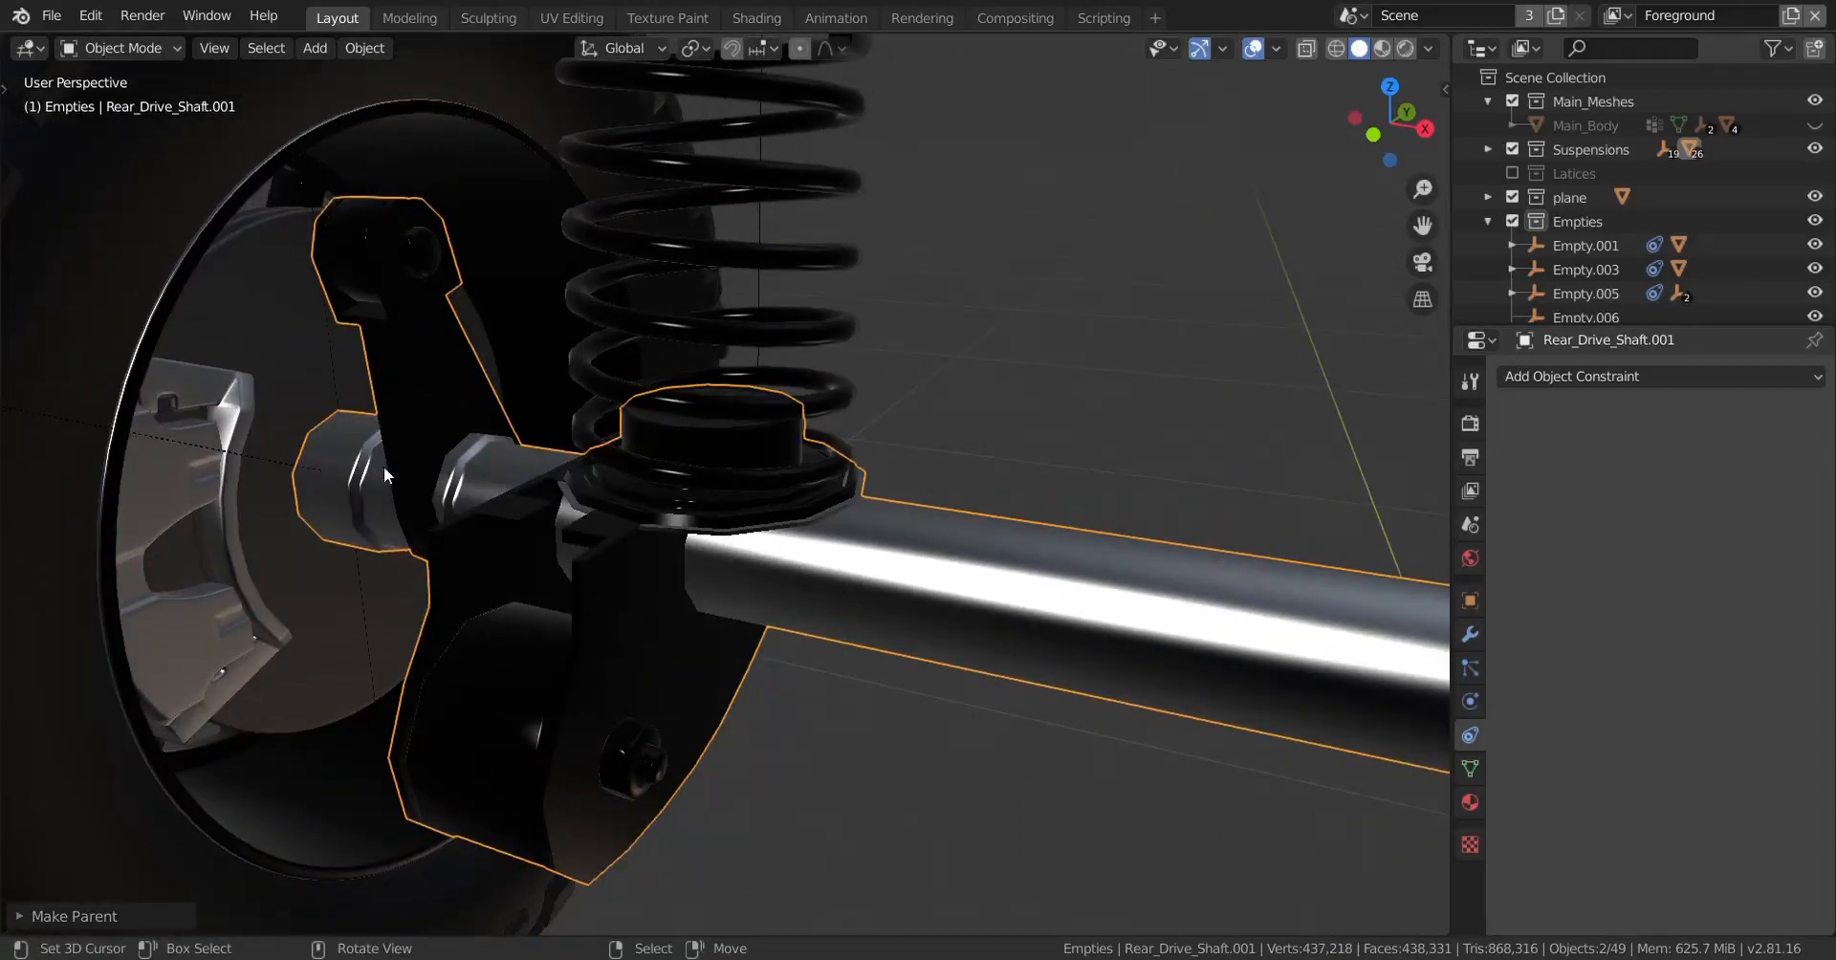
scroll(713, 515, "down", 8)
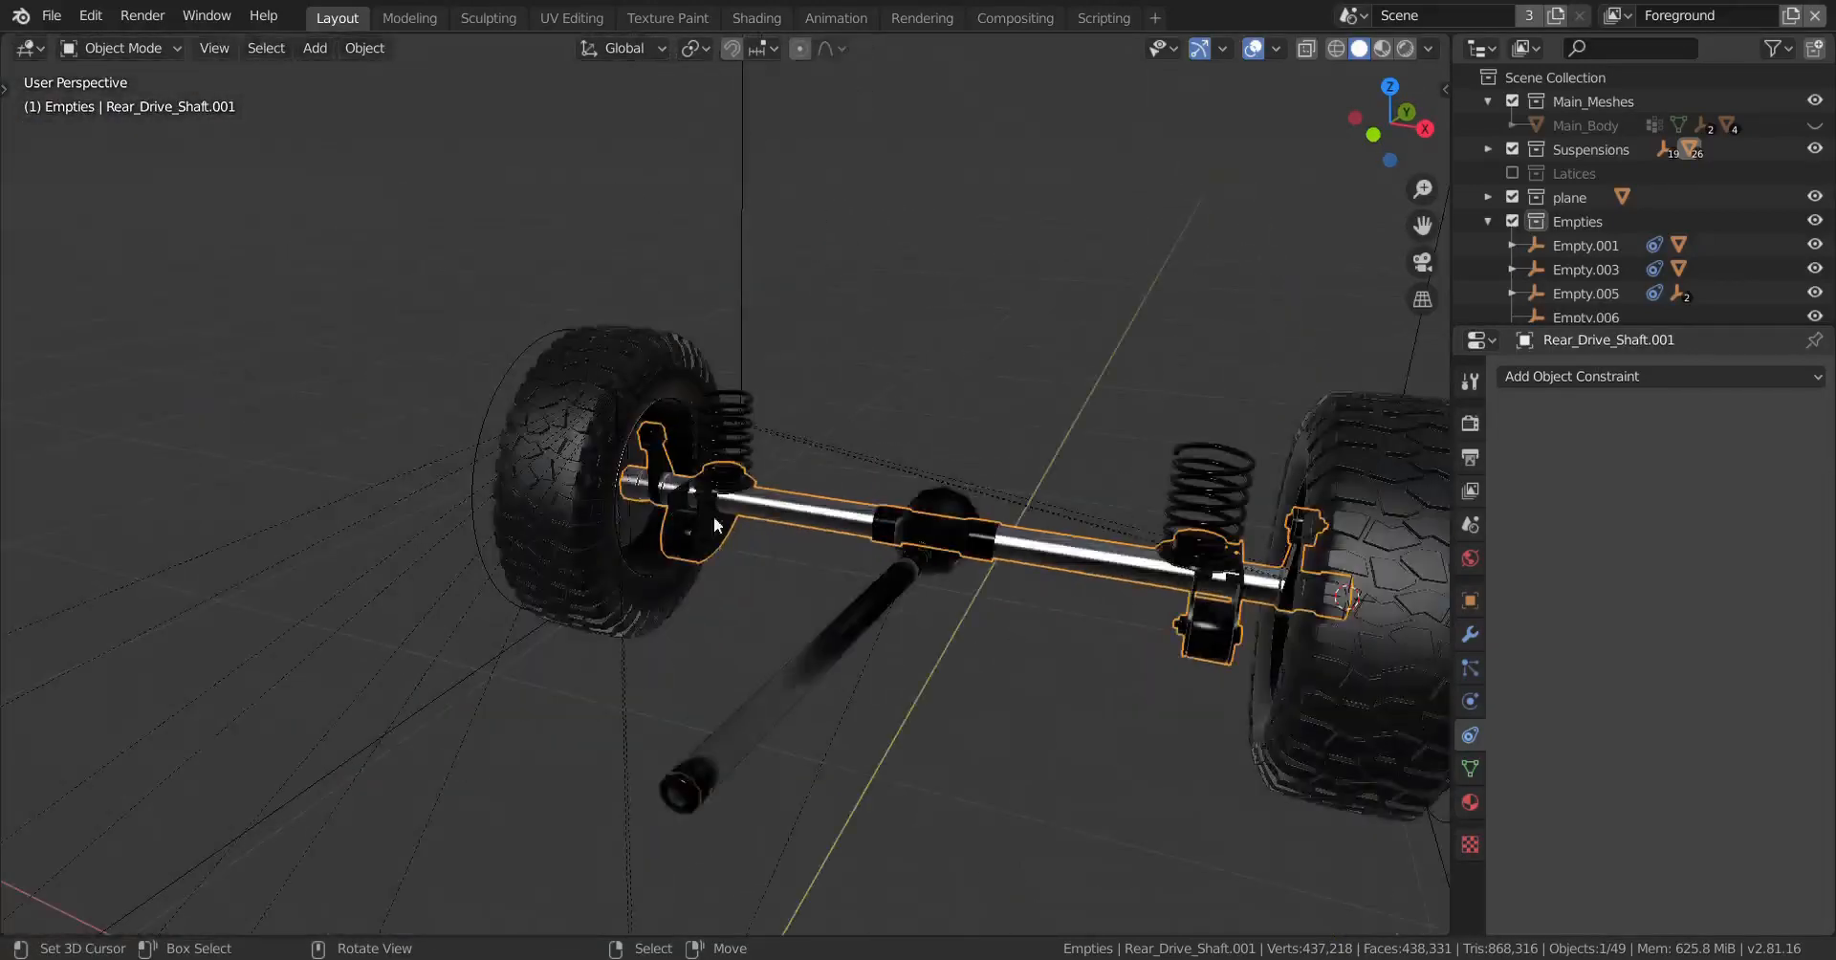
Step: Parent the rear axle Rear_Drive_Shaft.001 to Empty.021 at the axle end using Object (Keep Transform)
scroll(762, 628, "up", 5)
middle_click_drag(727, 622, 875, 655, "shift")
middle_click_drag(875, 655, 880, 520)
scroll(897, 650, "up", 4)
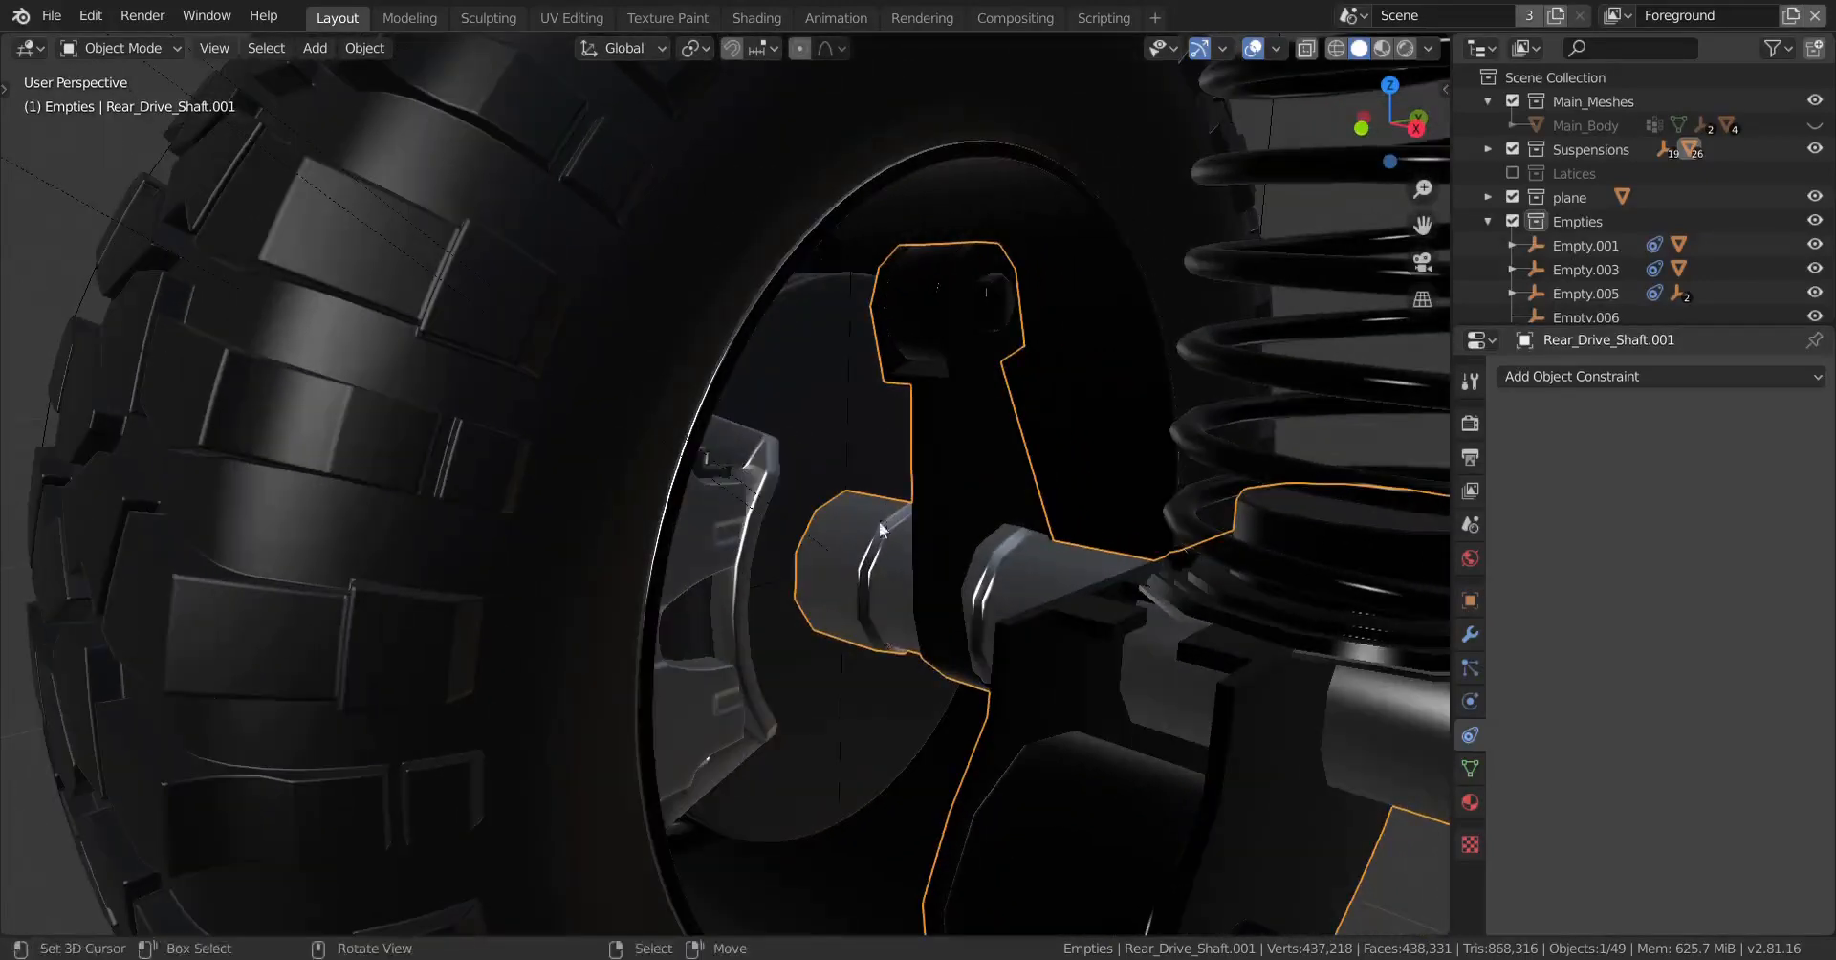
left_click(849, 252, "shift")
key("ctrl+p")
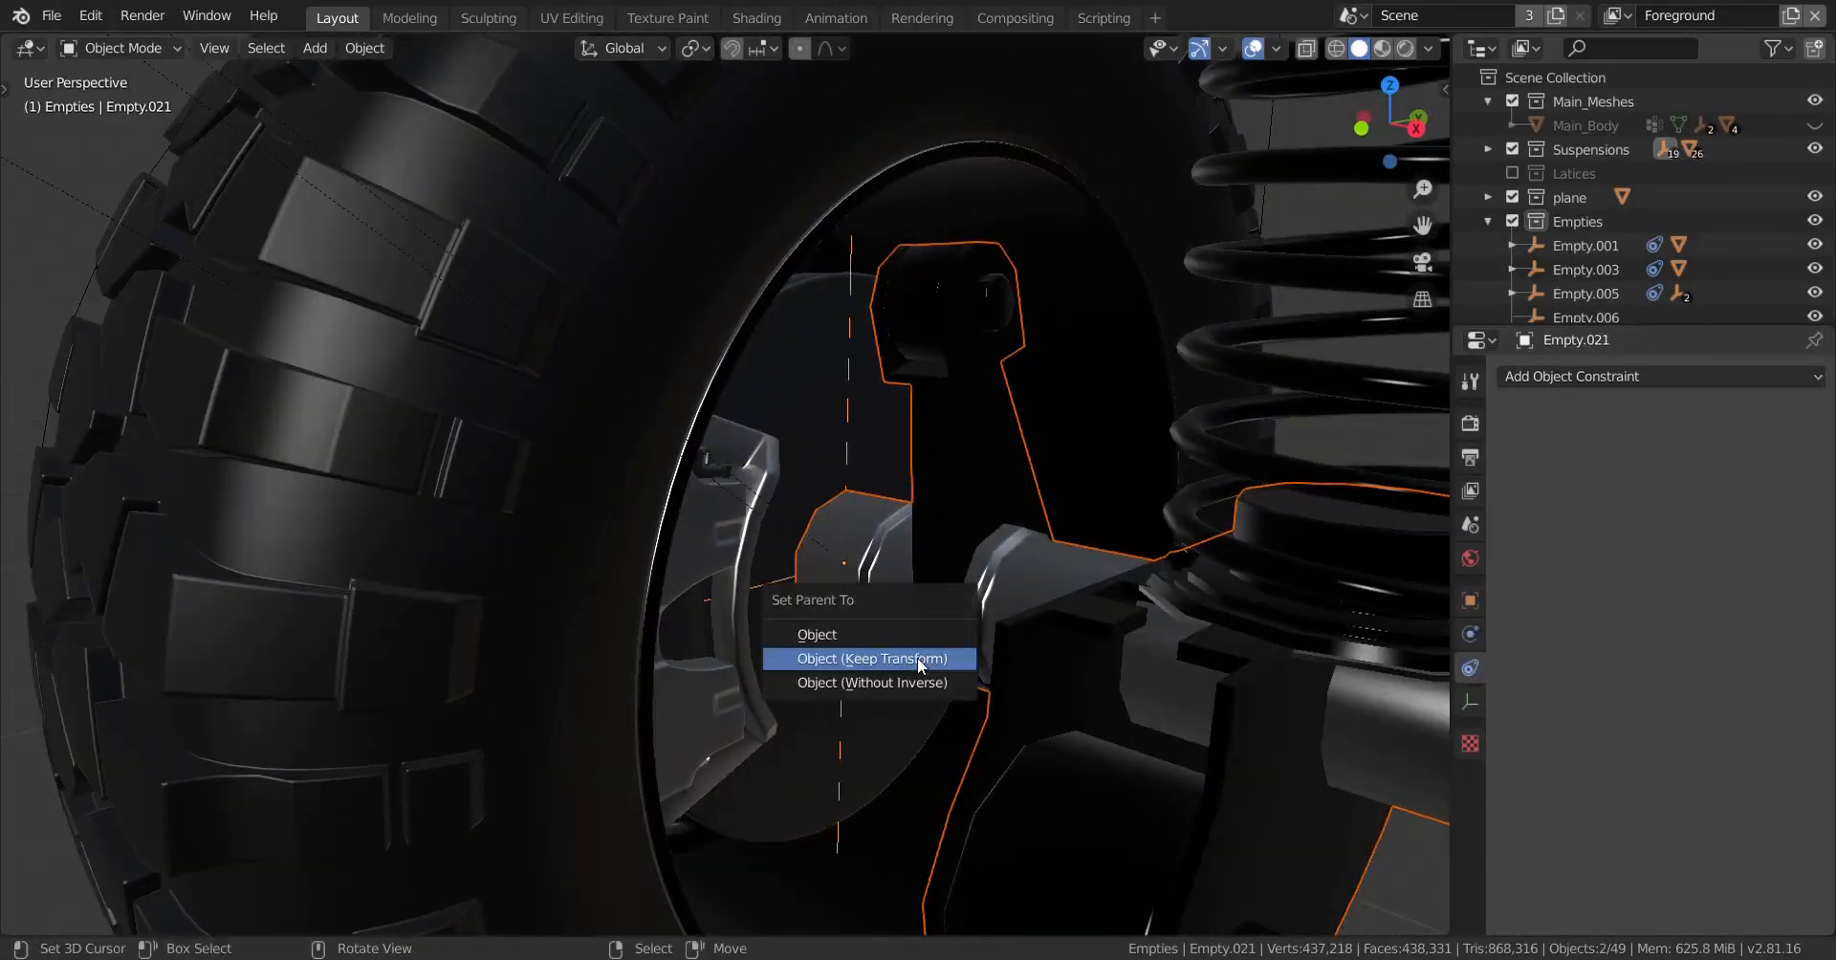
left_click(916, 657)
Step: Add a Locked Track constraint to Empty.021 and set its lock axis to Y
scroll(918, 669, "down", 8)
middle_click_drag(920, 676, 806, 618)
scroll(1030, 641, "up", 4)
left_click(640, 447)
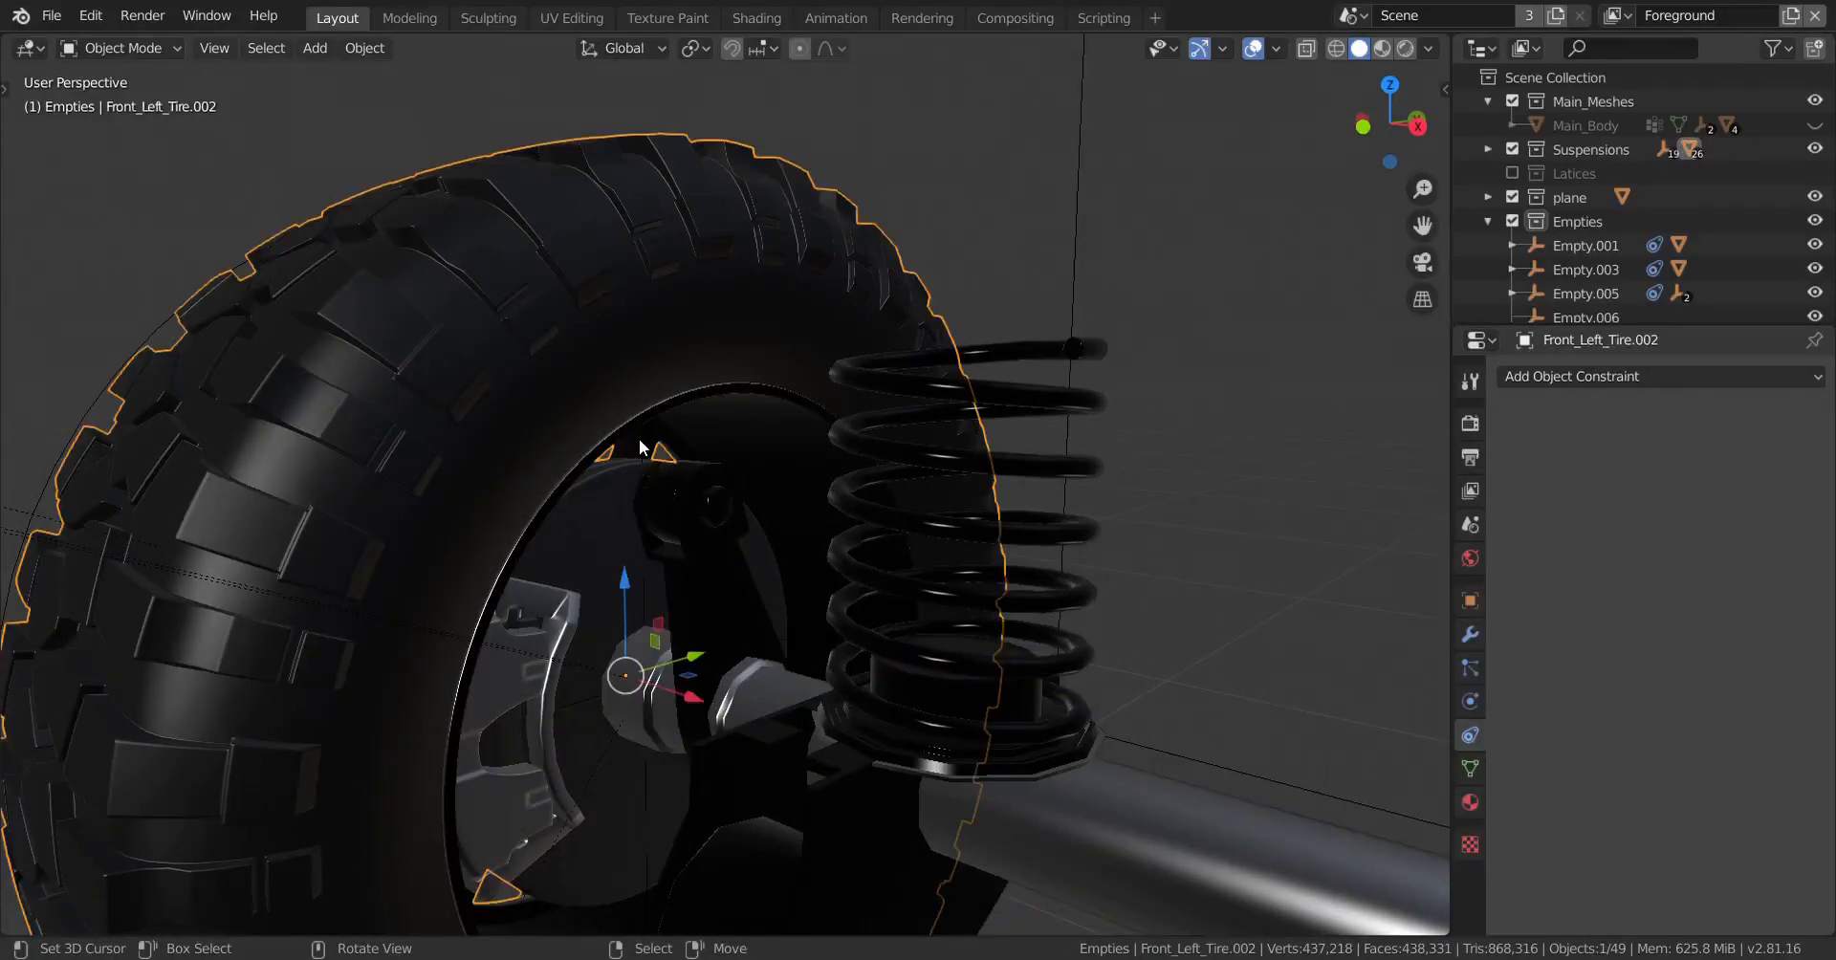
left_click(639, 447)
left_click(1679, 376)
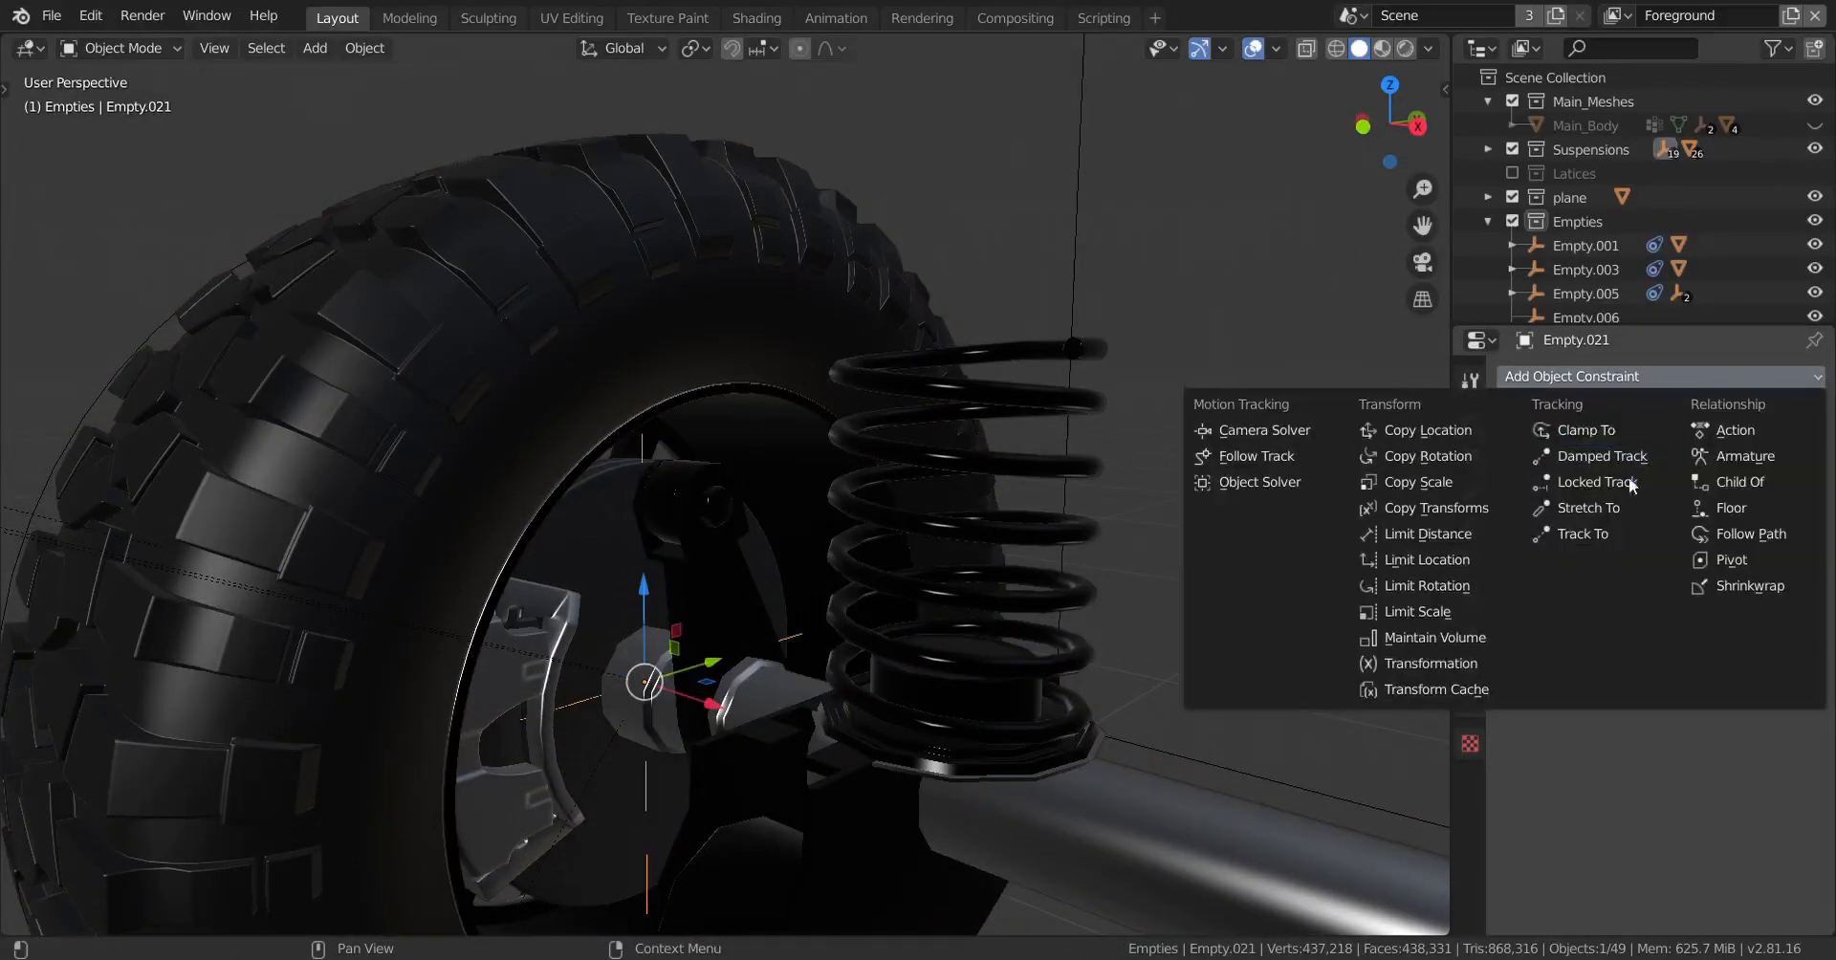
left_click(1604, 483)
middle_click_drag(995, 612, 1138, 679)
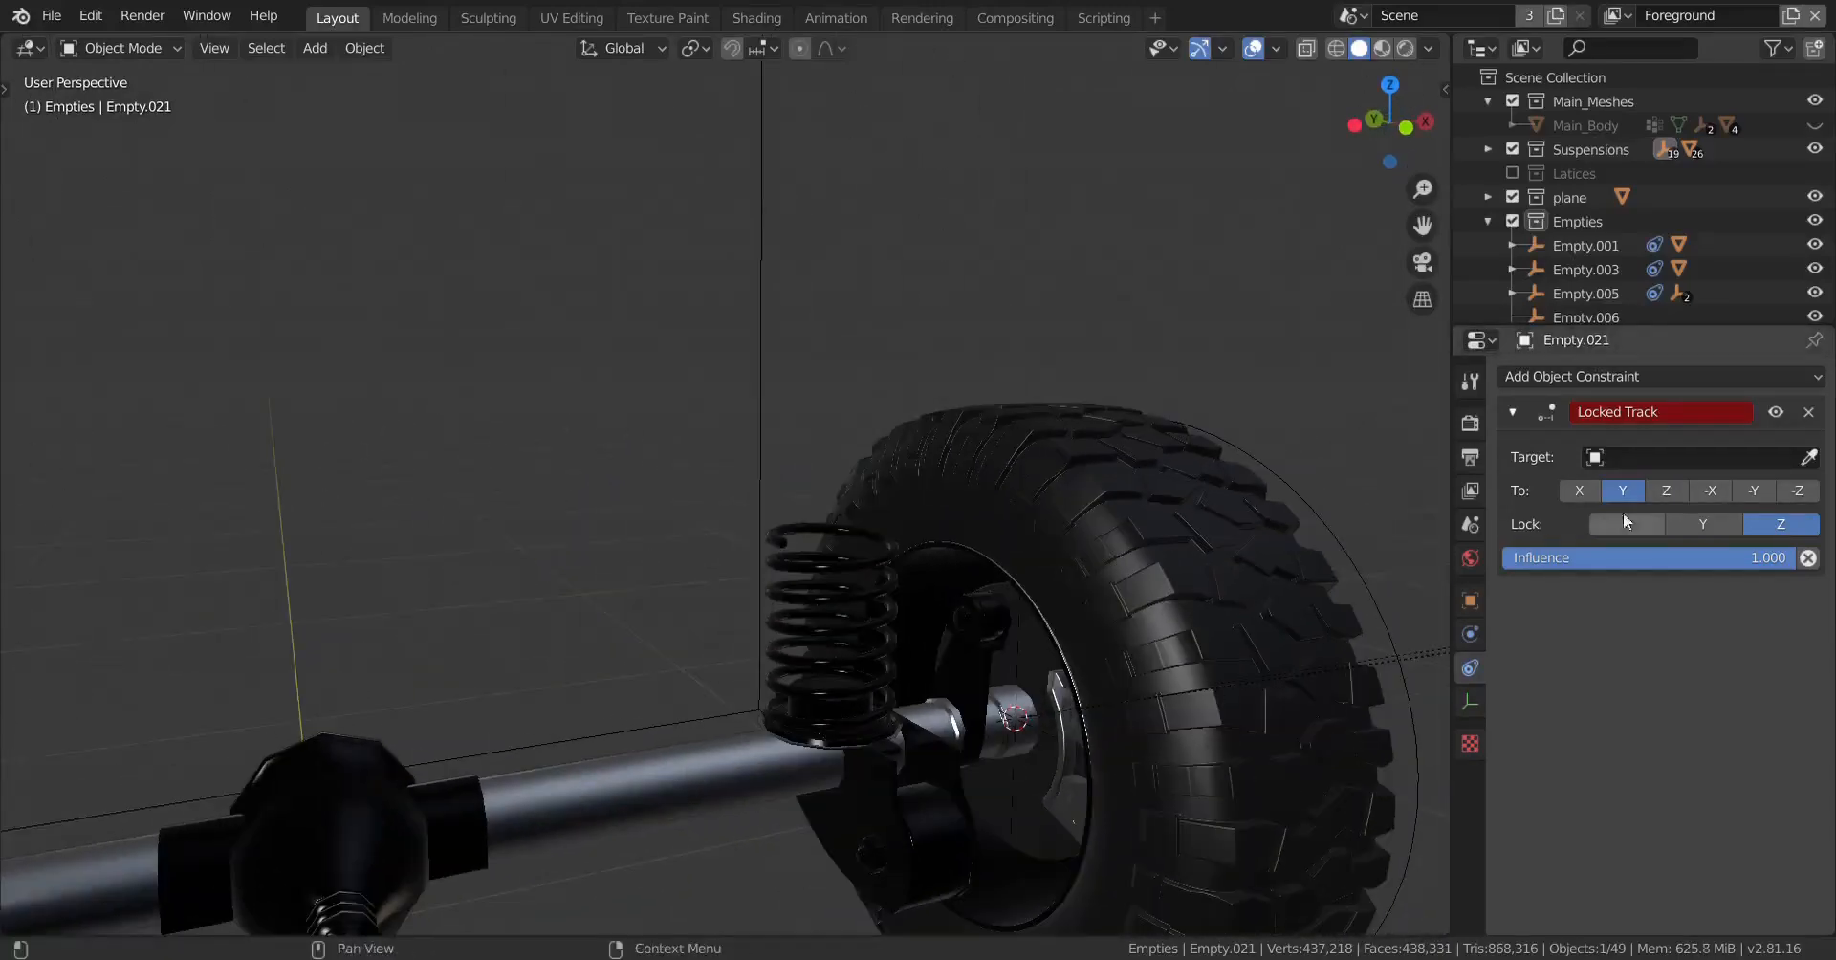
left_click(1706, 524)
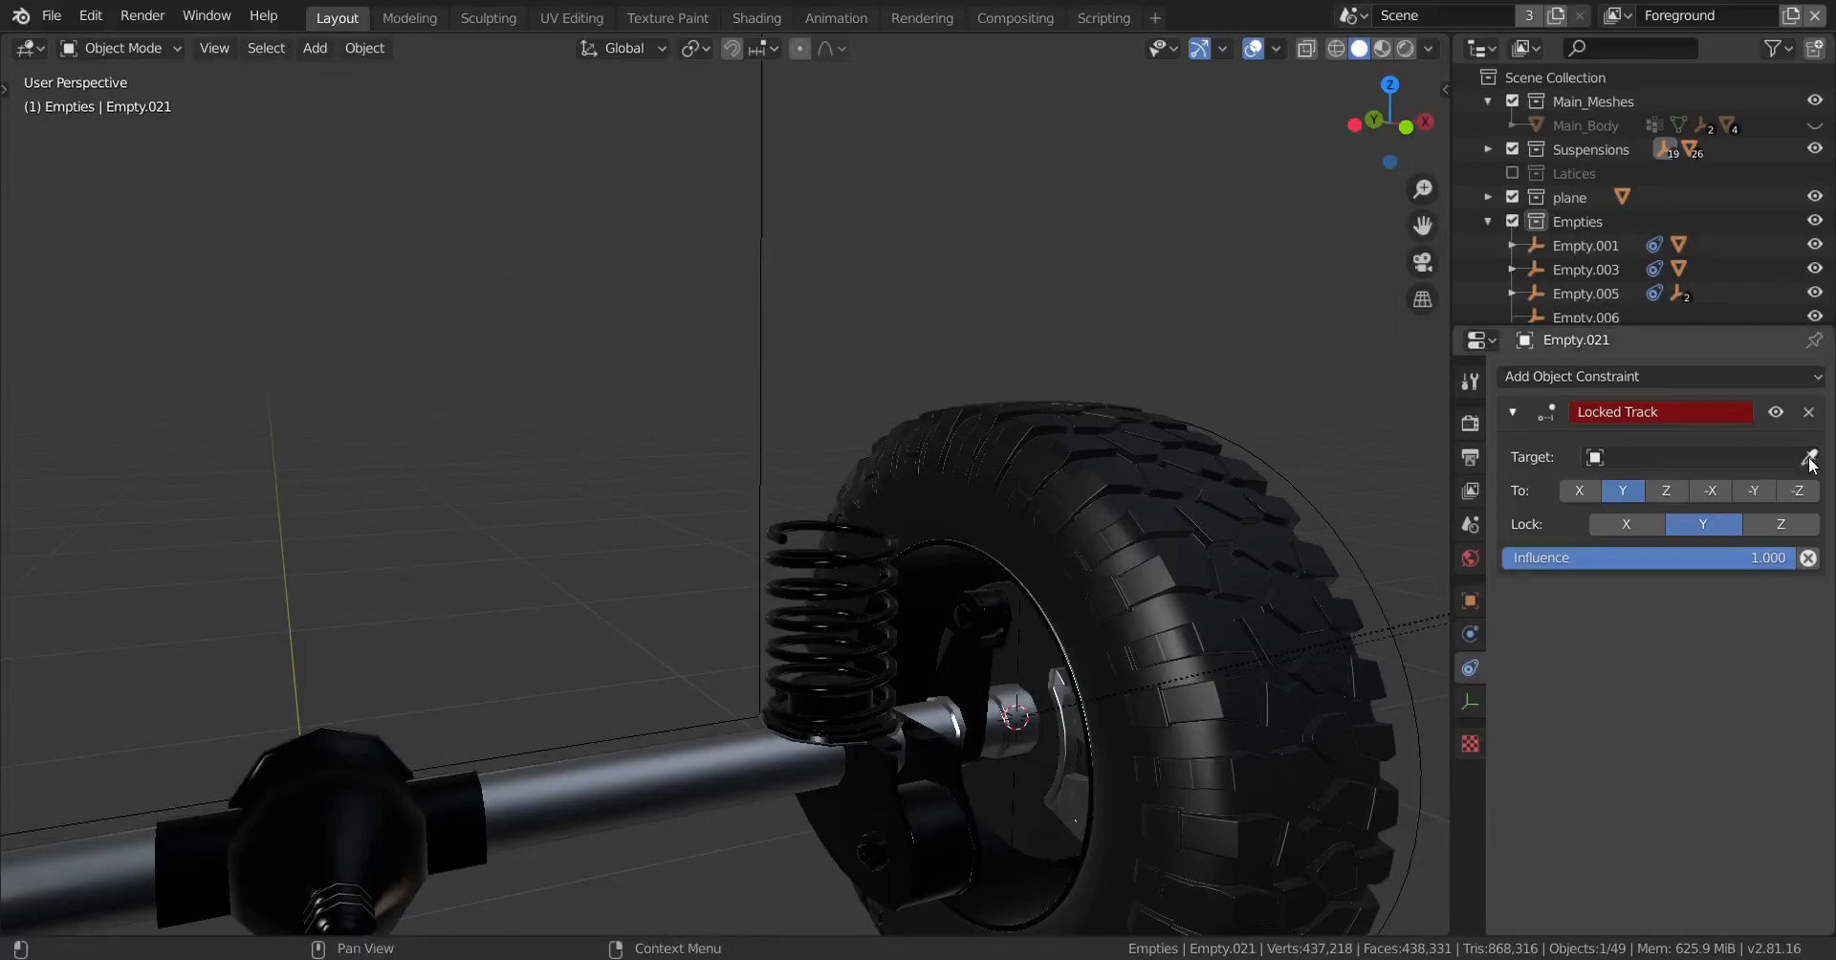
Step: Pick Empty.022 at the opposite axle end as the target of the Locked Track constraint
scroll(1065, 729, "up", 3)
middle_click_drag(1065, 728, 950, 589, "shift")
scroll(1201, 776, "up", 4)
middle_click_drag(1201, 777, 1105, 681)
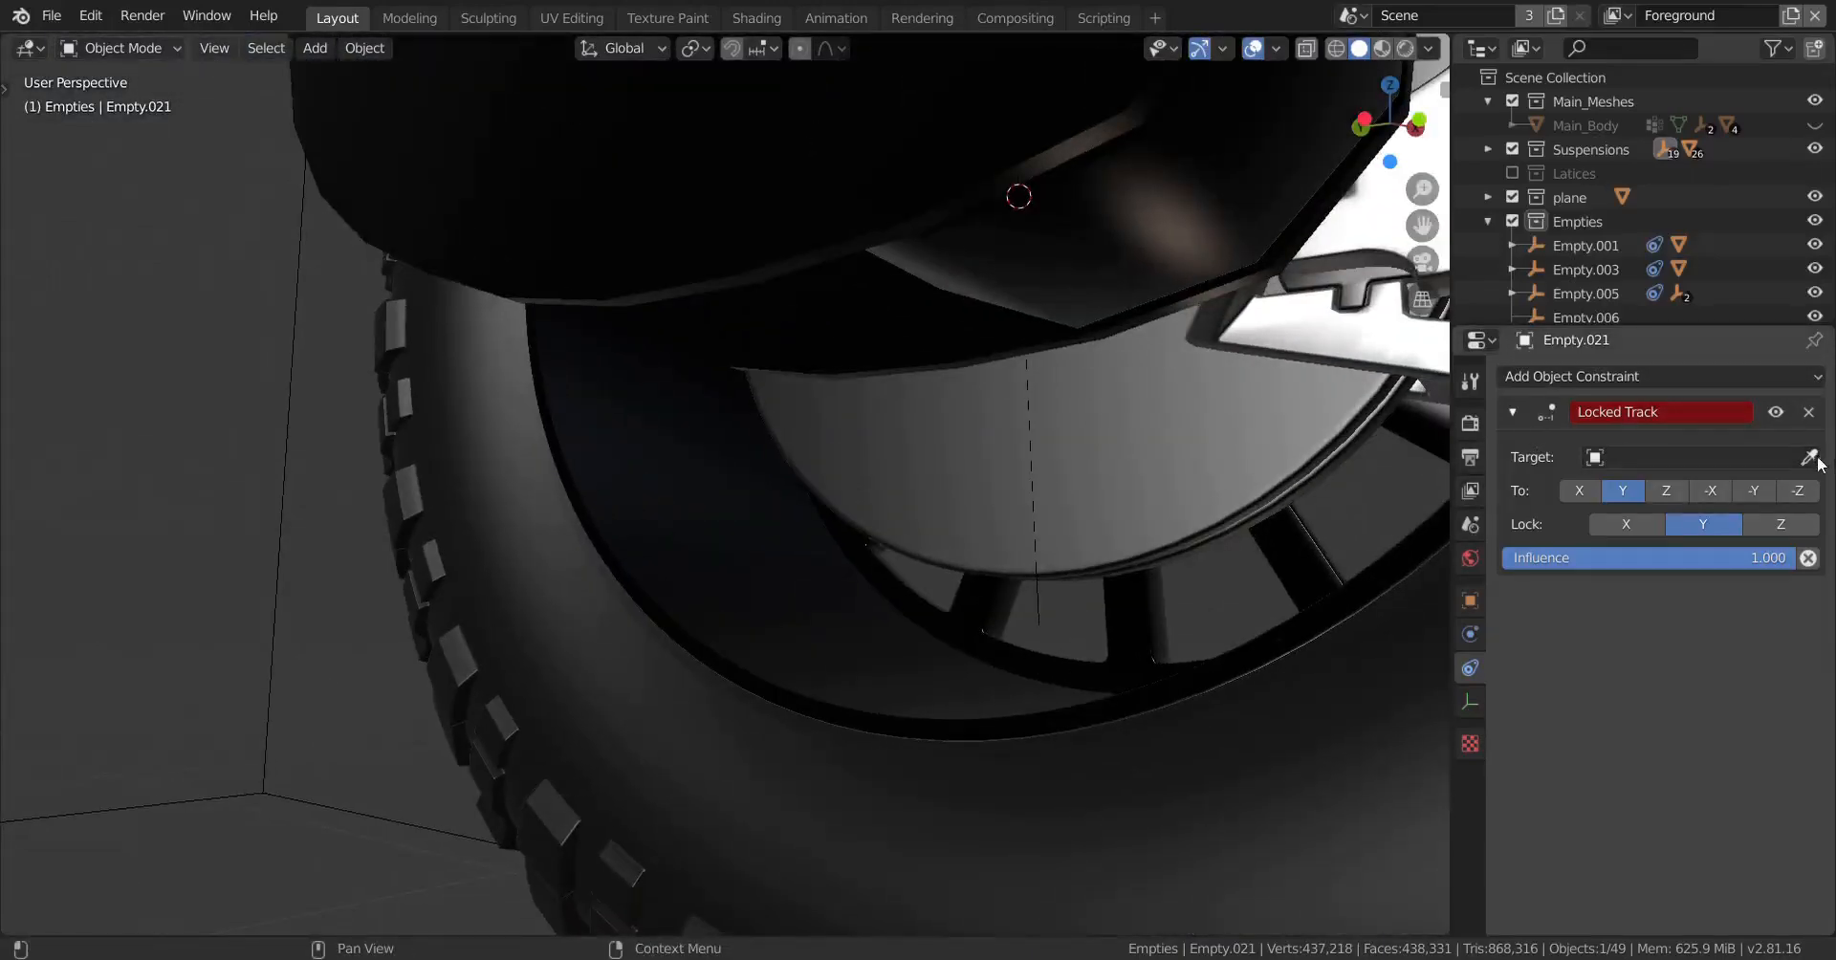
left_click(1043, 618)
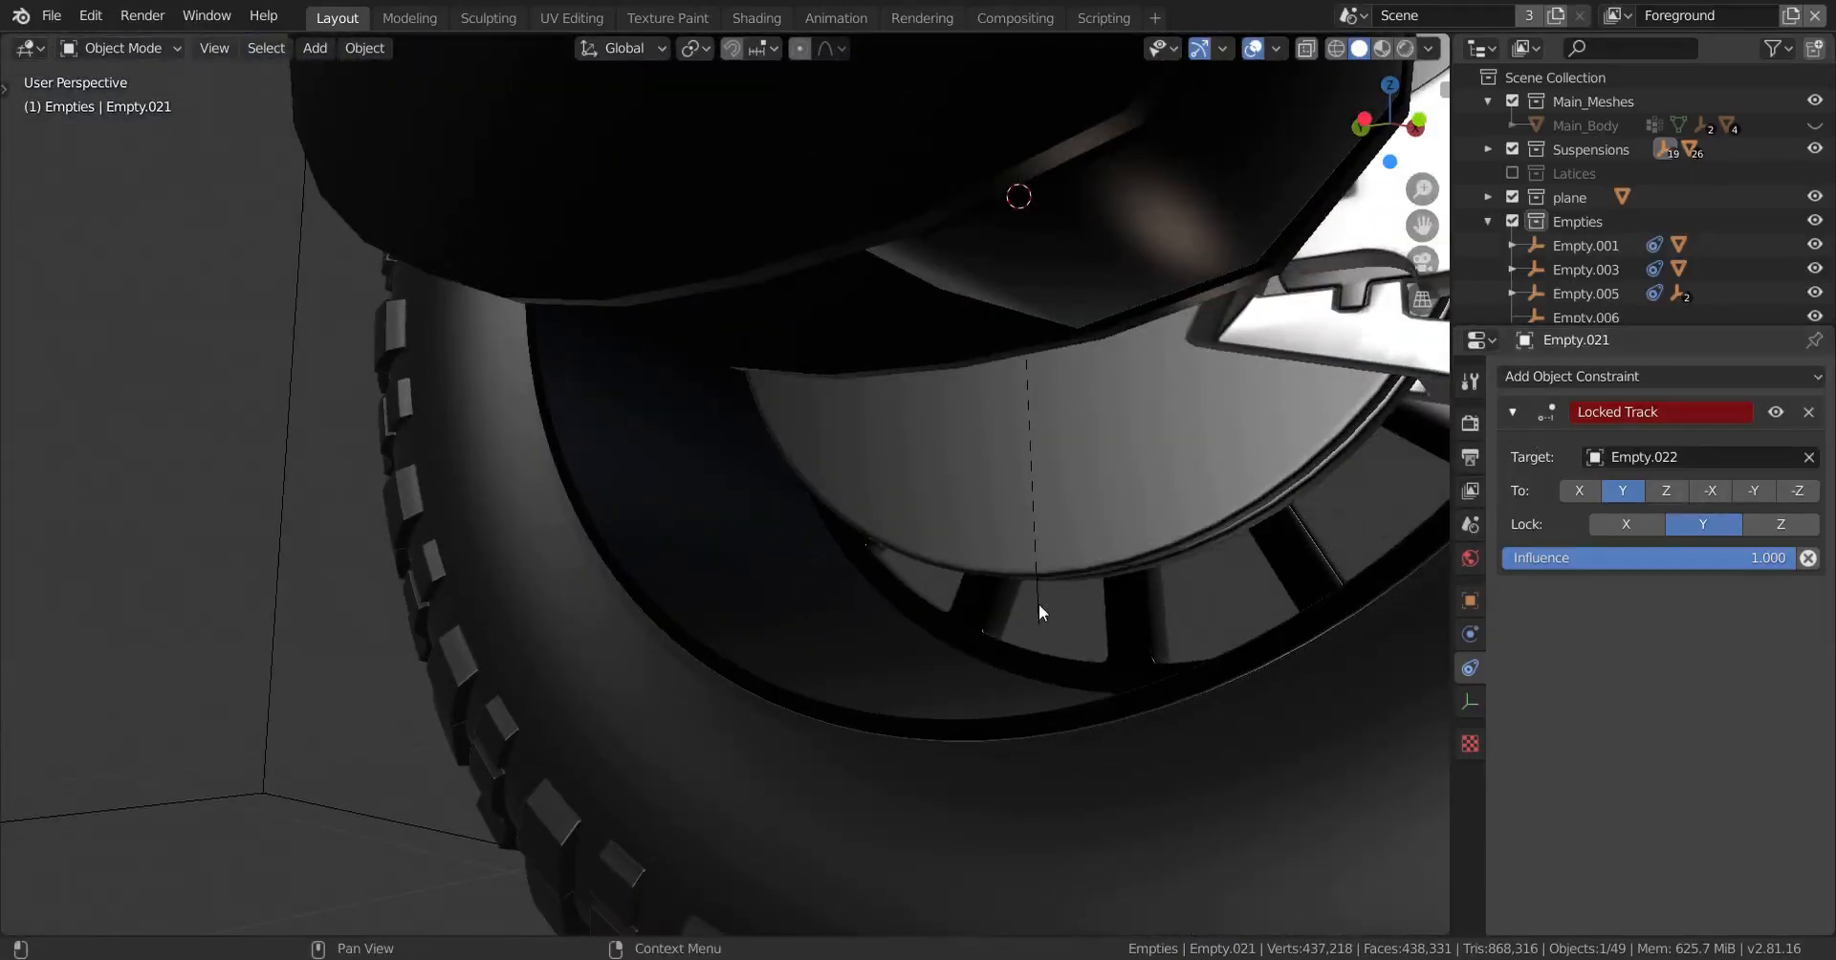
Step: Inspect the whole rear axle in wireframe and set the Locked Track constraint's To axis to X
scroll(1052, 606, "down", 5)
mouse_move(1065, 606)
middle_mouse_down()
mouse_move(947, 685)
mouse_move(1016, 708)
mouse_move(1330, 674)
middle_mouse_up()
middle_click_drag(942, 664, 1057, 661)
key("z")
left_click(651, 661)
middle_click_drag(684, 681, 817, 782, "shift")
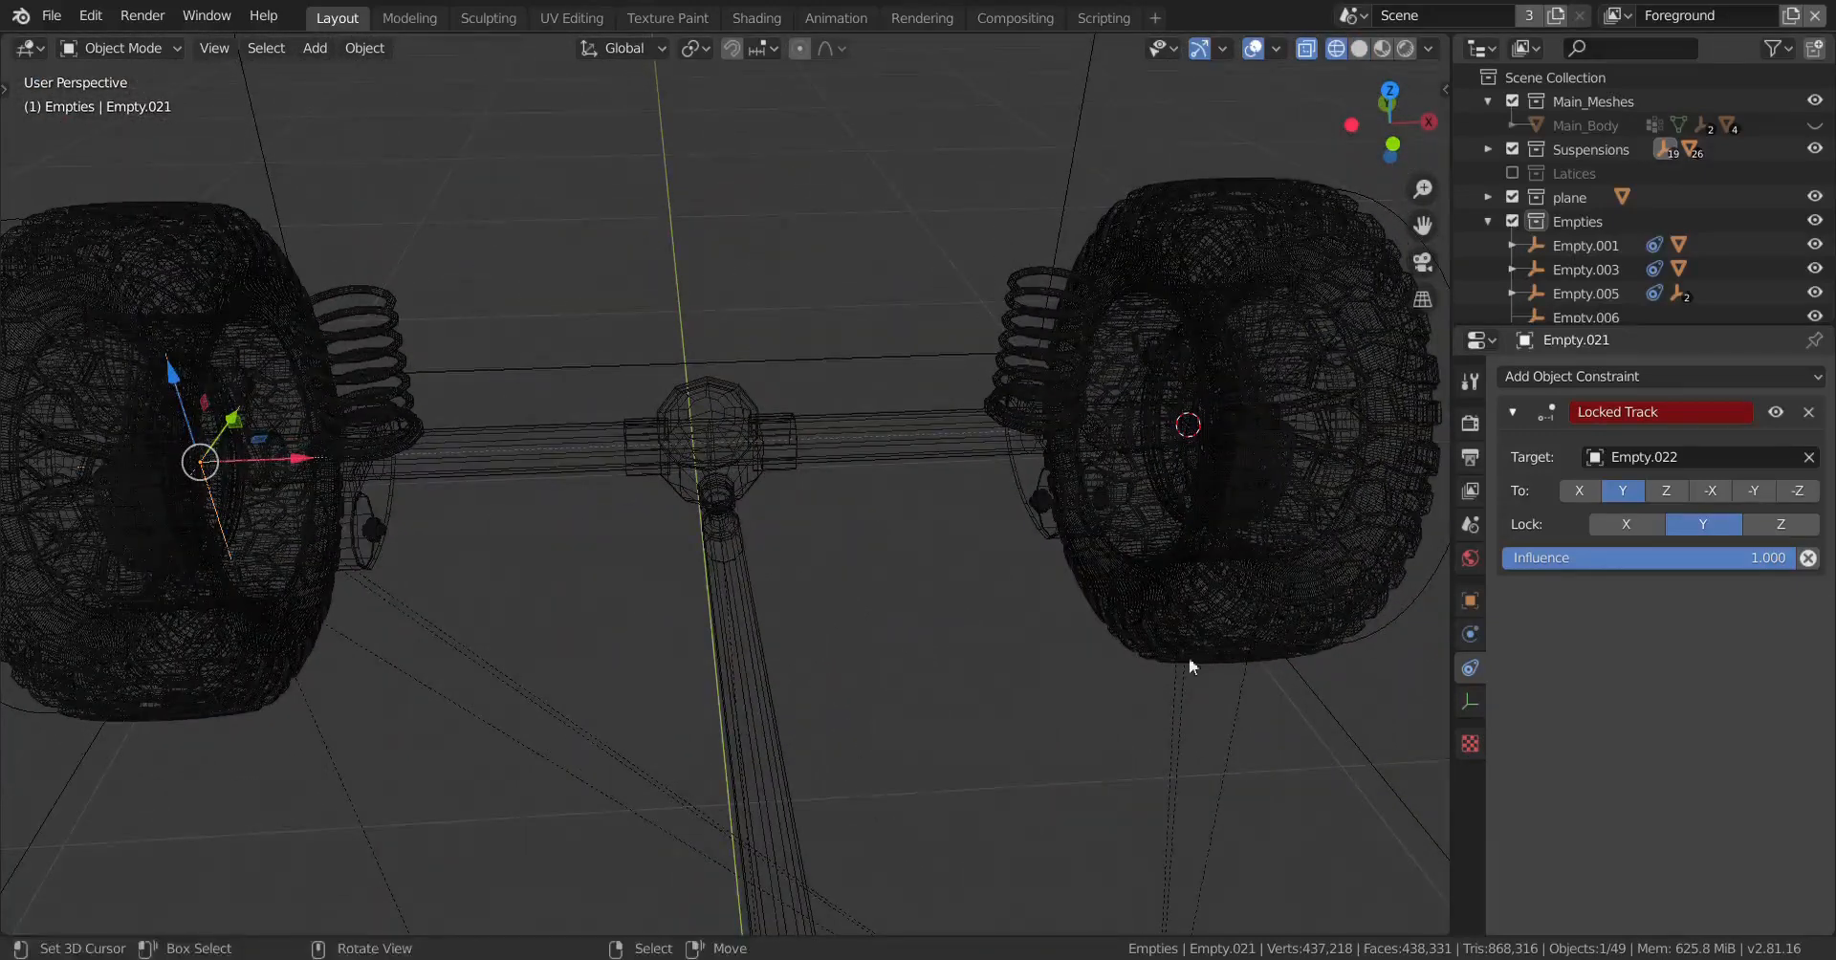
left_click(1595, 489)
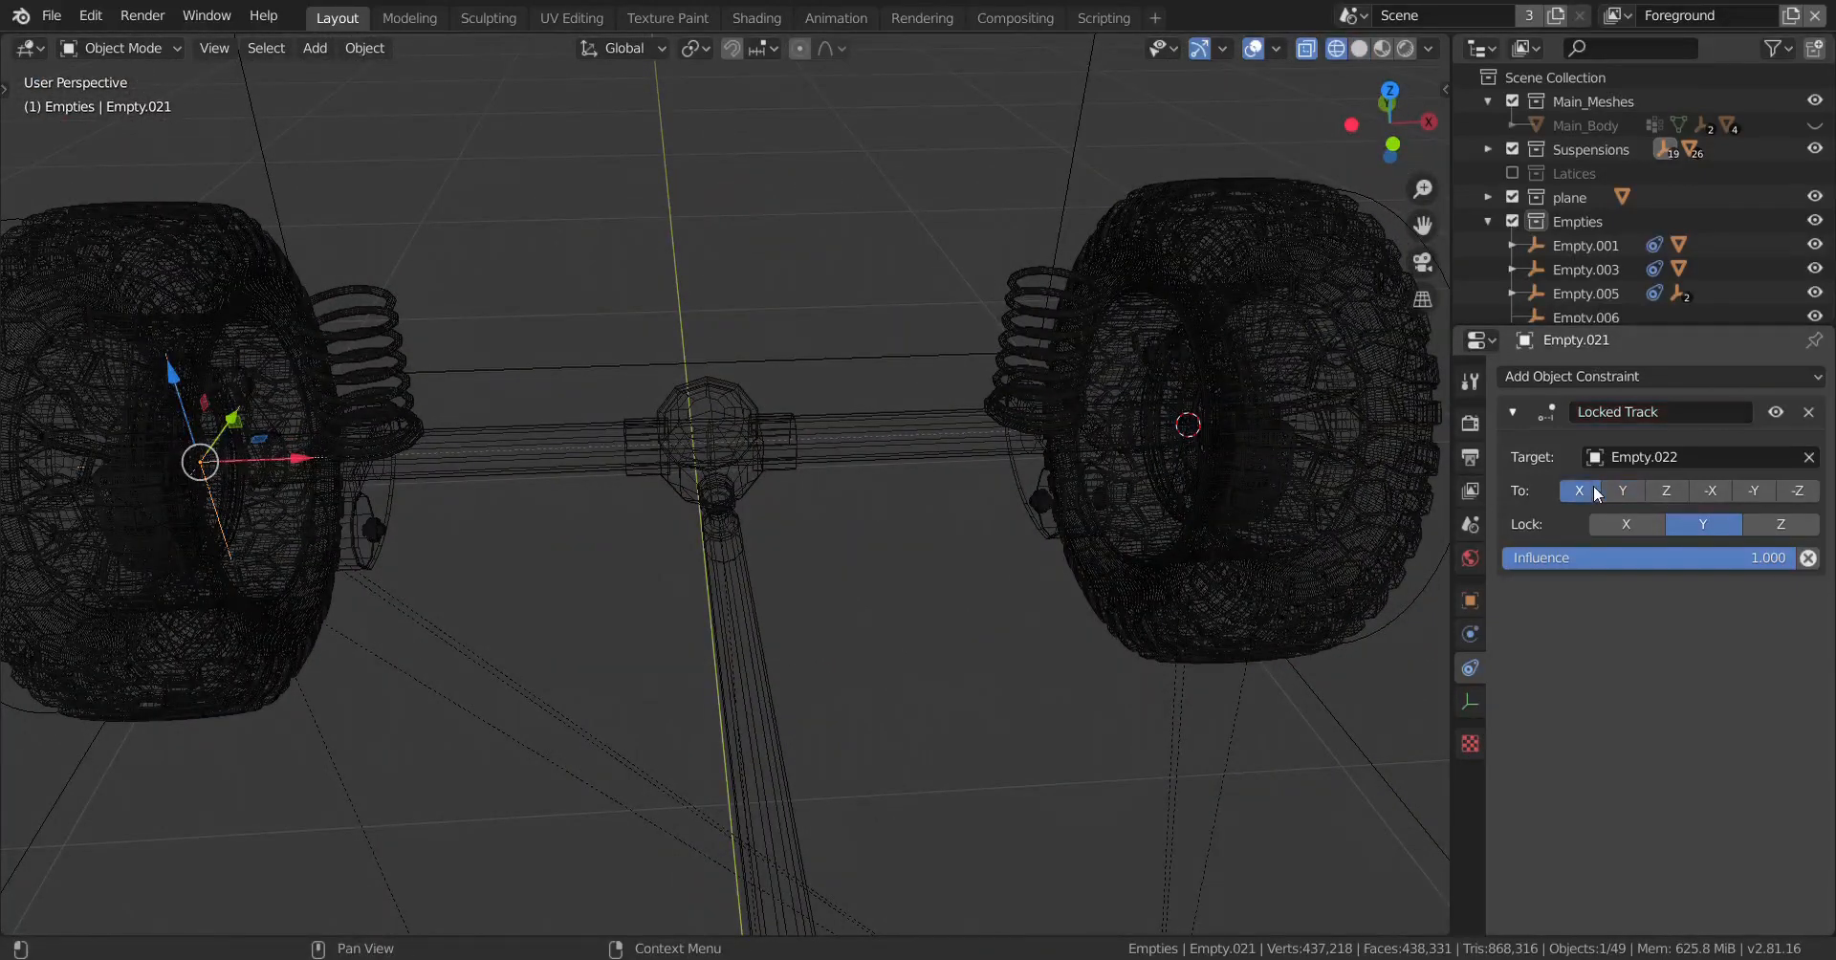
Step: Return to solid shading, select Empty.022 and check its effect on the axle with a trial move along Z
key("shift+z")
middle_click_drag(1190, 477, 1207, 439)
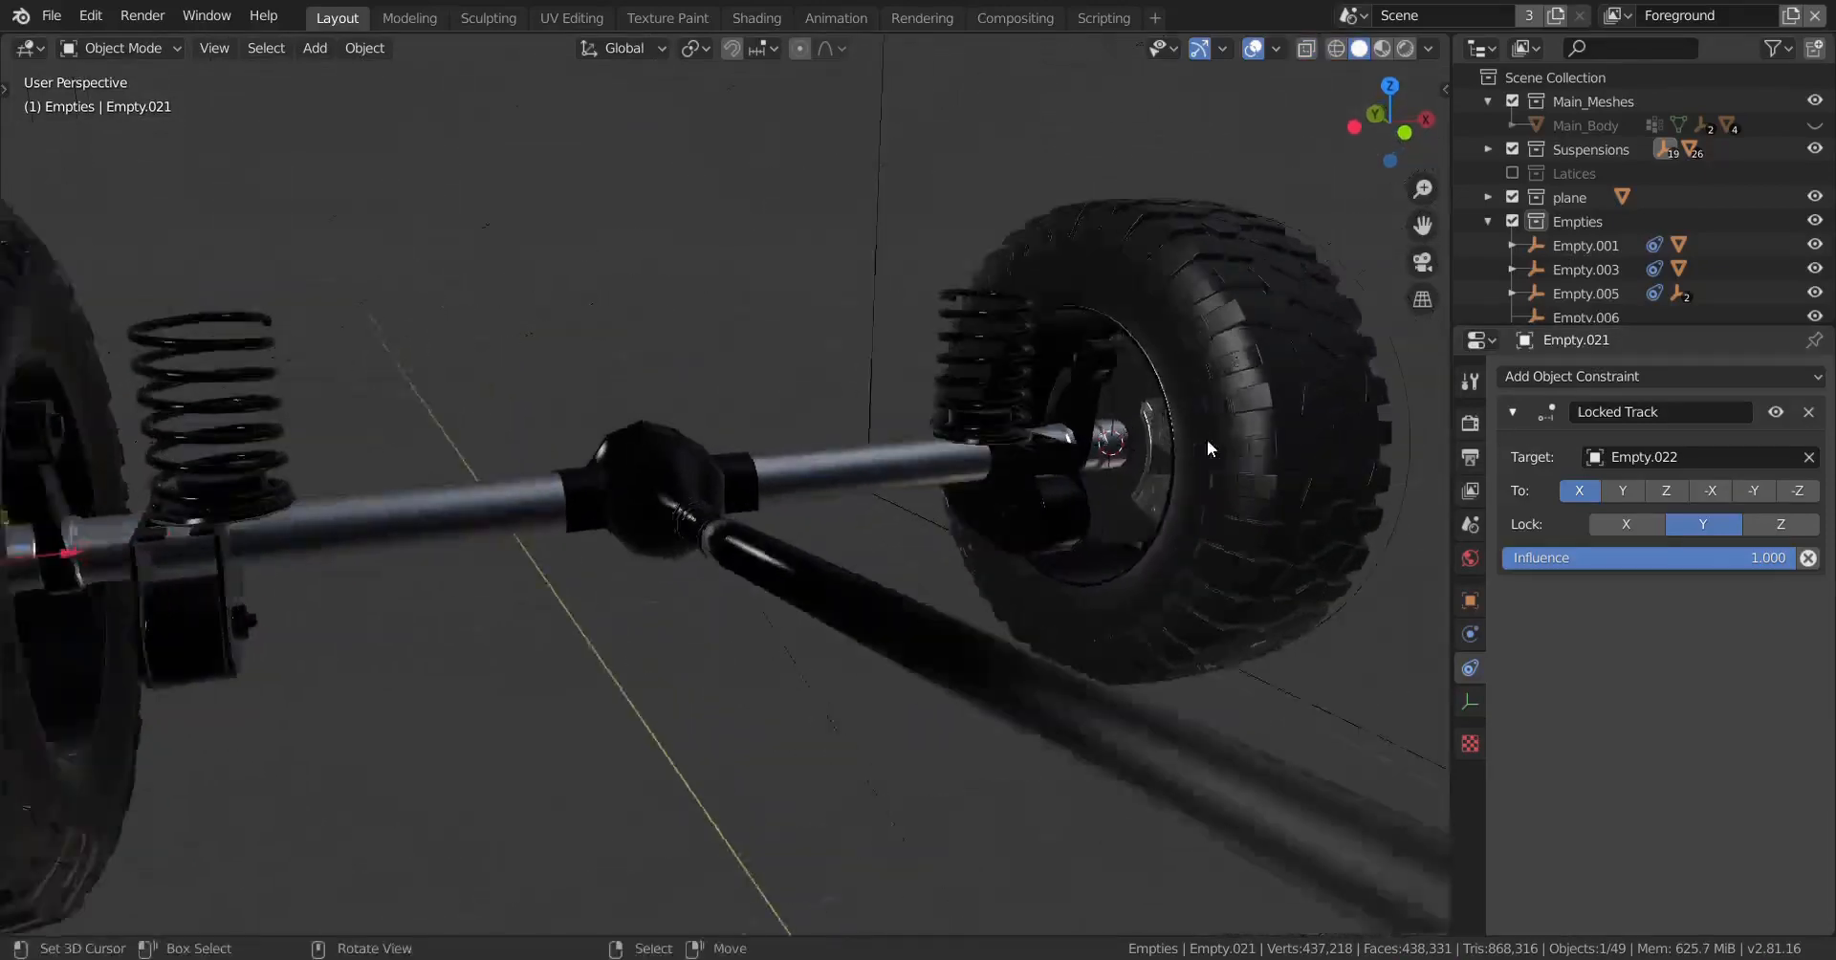
scroll(1180, 380, "up", 1)
left_click(1175, 322)
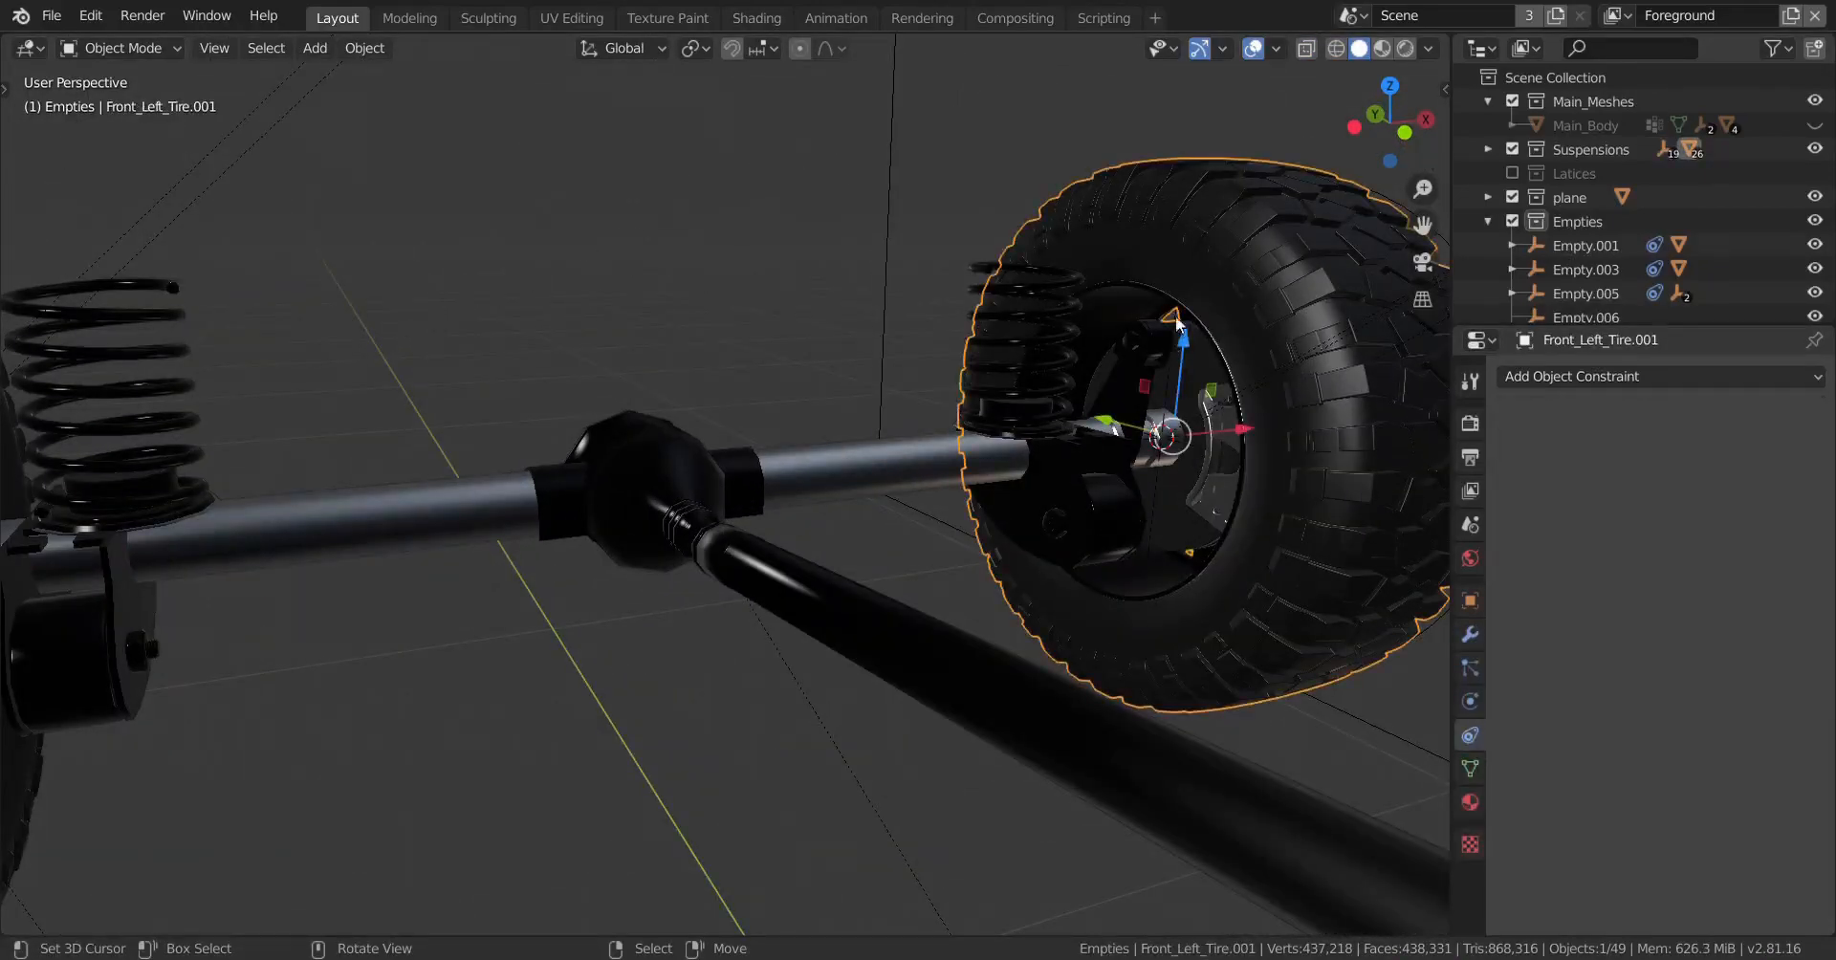
left_click(1175, 321)
key("g")
key("z")
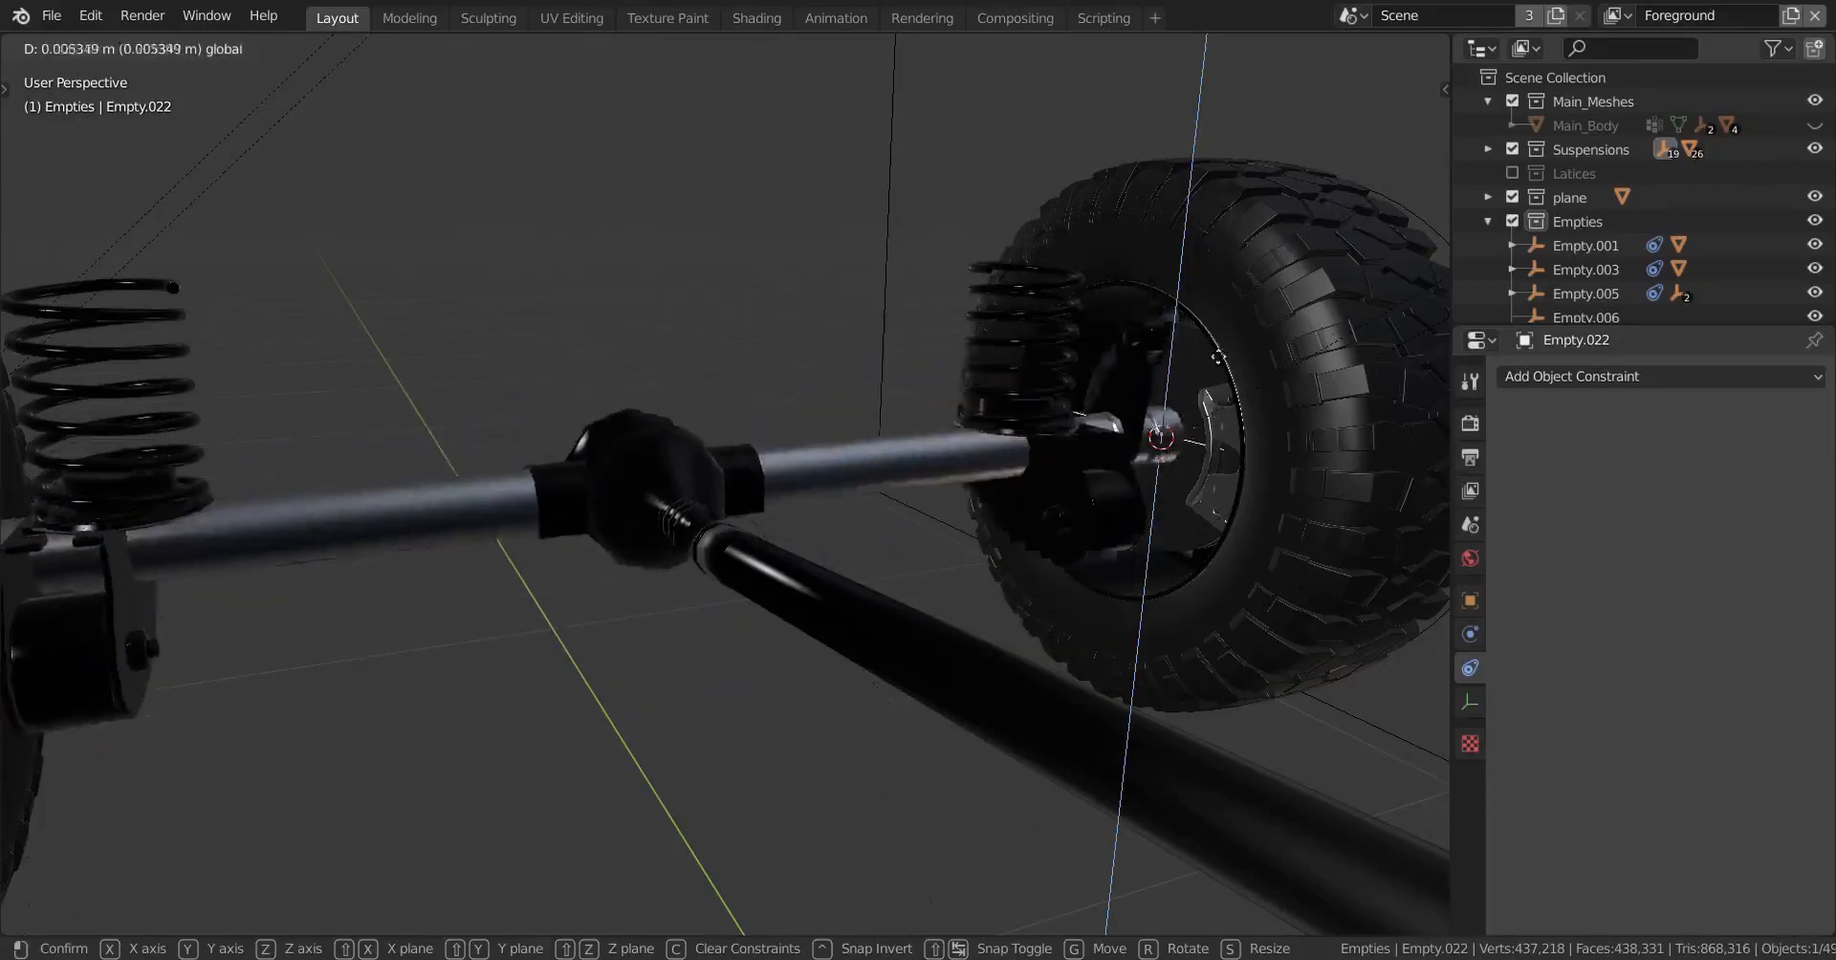
right_click(1177, 449)
Step: Parent Empty.022 to the adjacent rear tire Front_Left_Tire.001
middle_click_drag(971, 557, 863, 538)
scroll(863, 537, "up", 4)
middle_click_drag(844, 533, 910, 559)
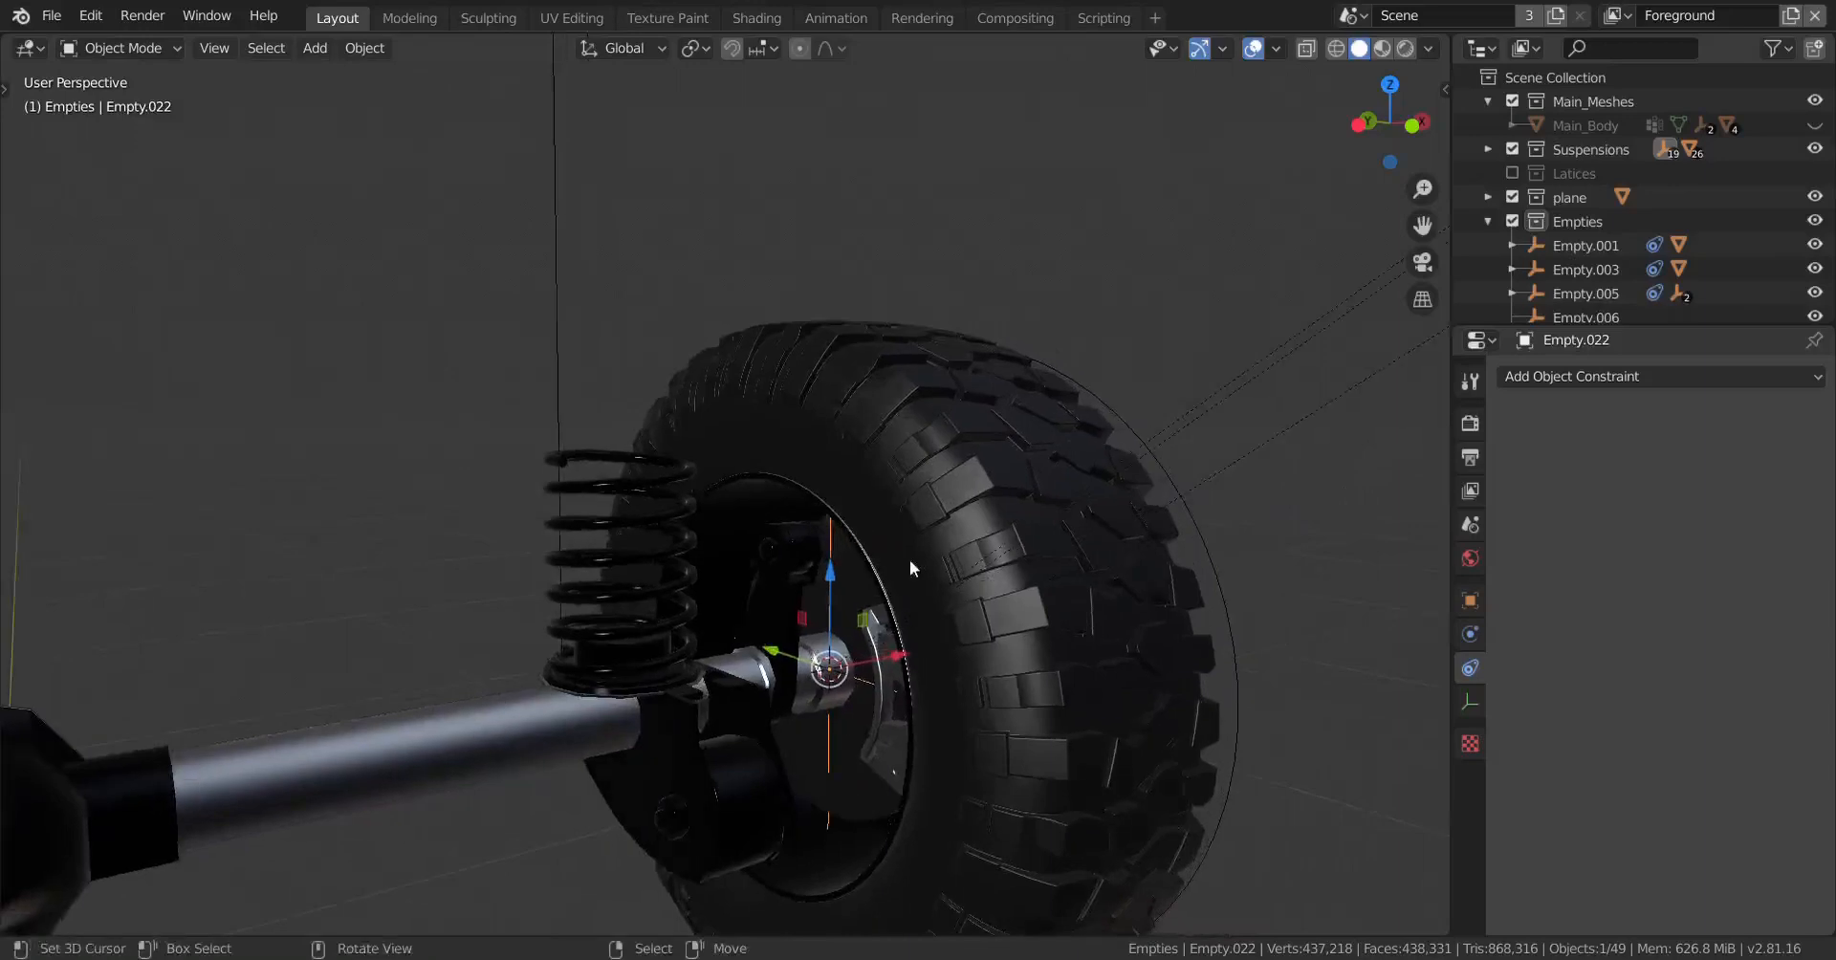
left_click(971, 516, "shift")
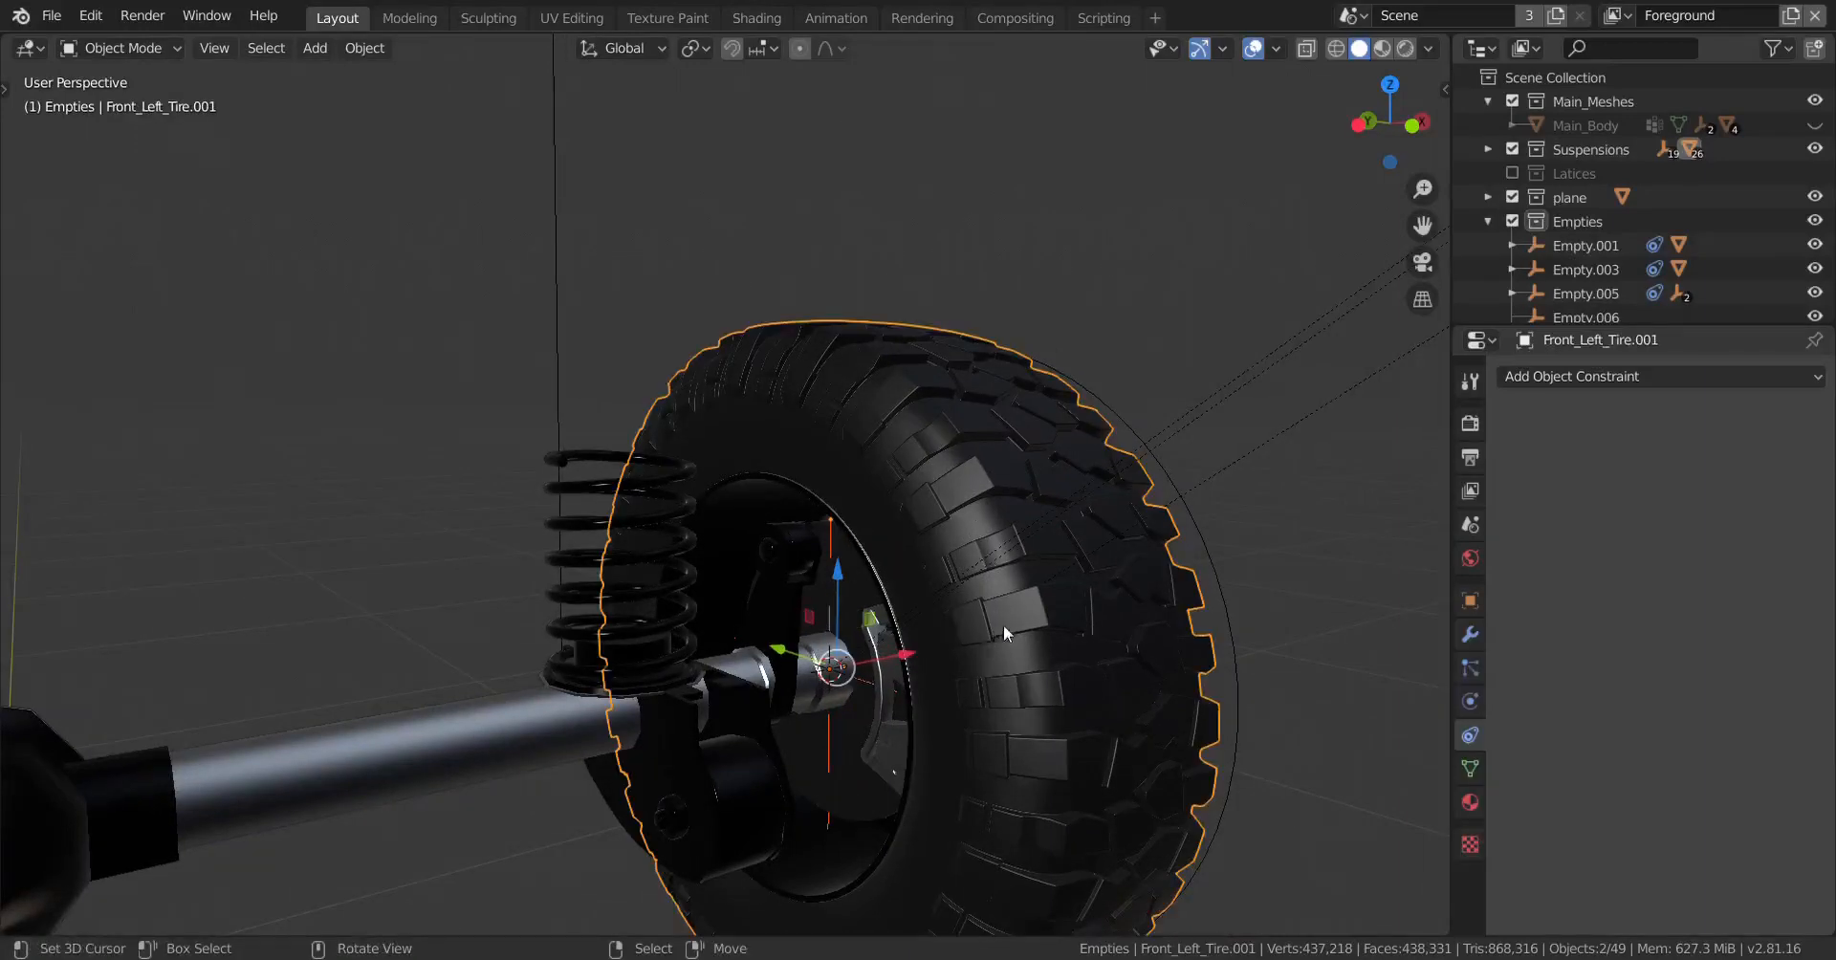
key("ctrl+p")
left_click(1006, 616)
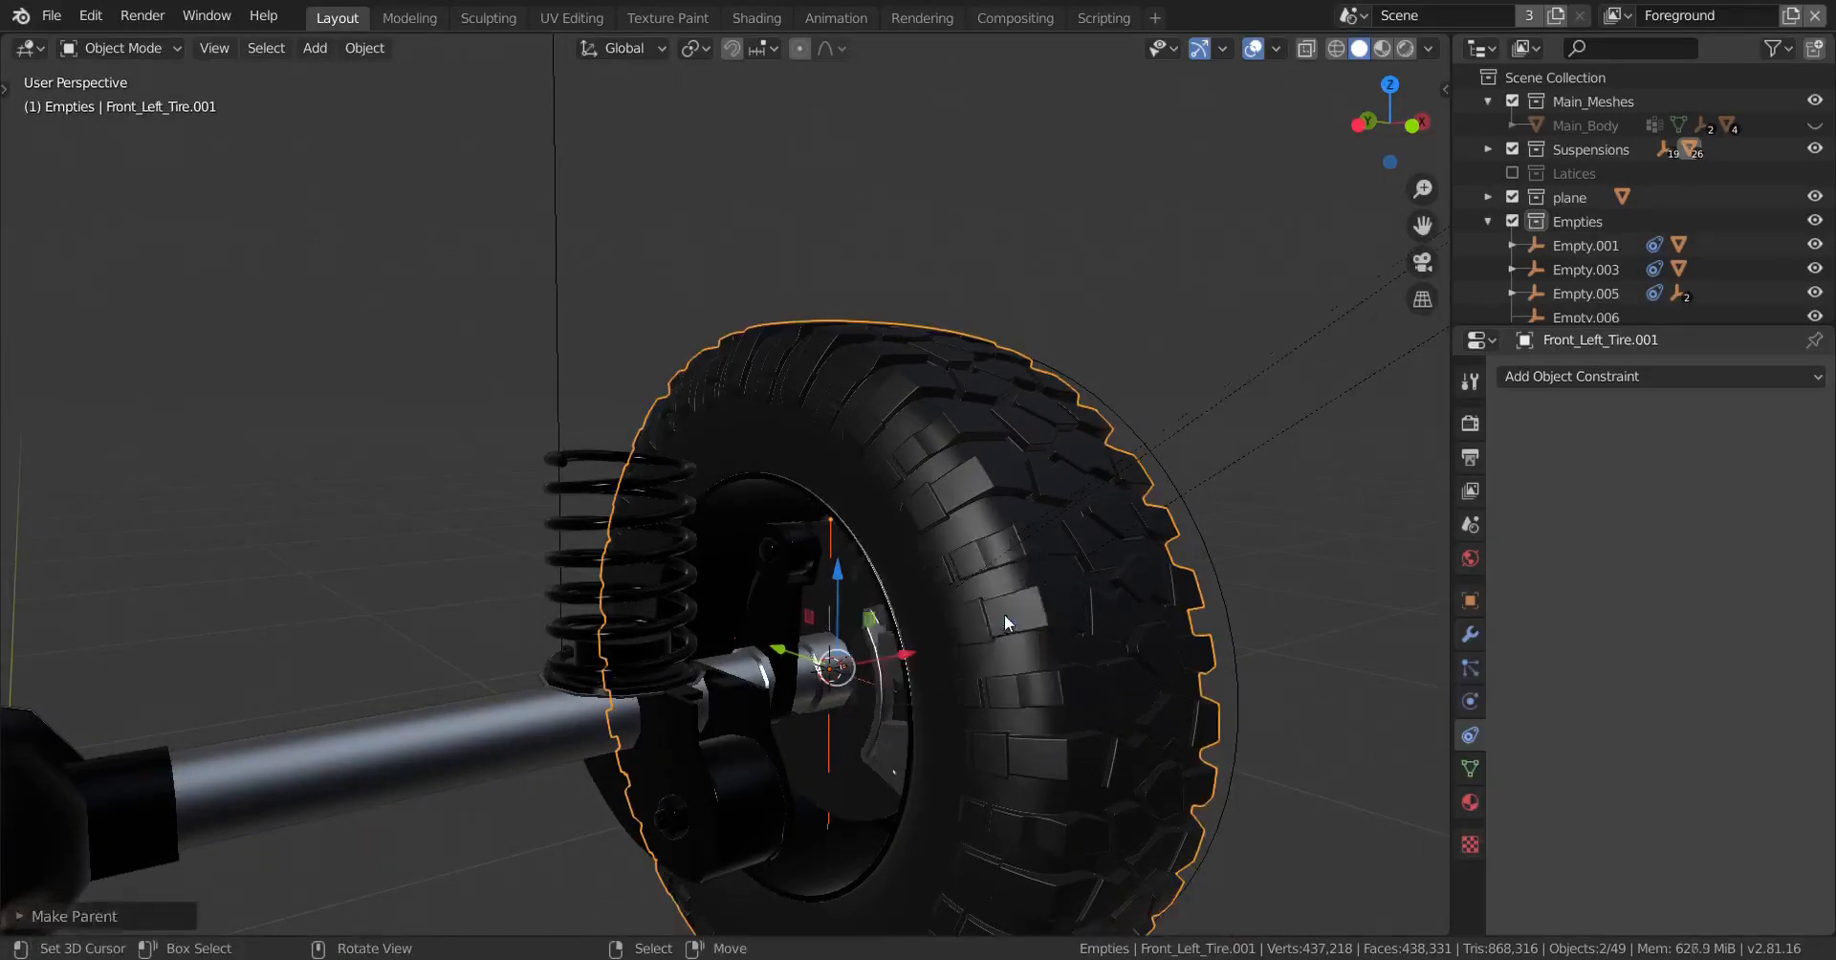
Step: Check with a trial vertical move of Front_Left_Tire.001 which rear parts follow it, and select the brake caliper Rear_Drive_Shaft.000
key("g")
key("z")
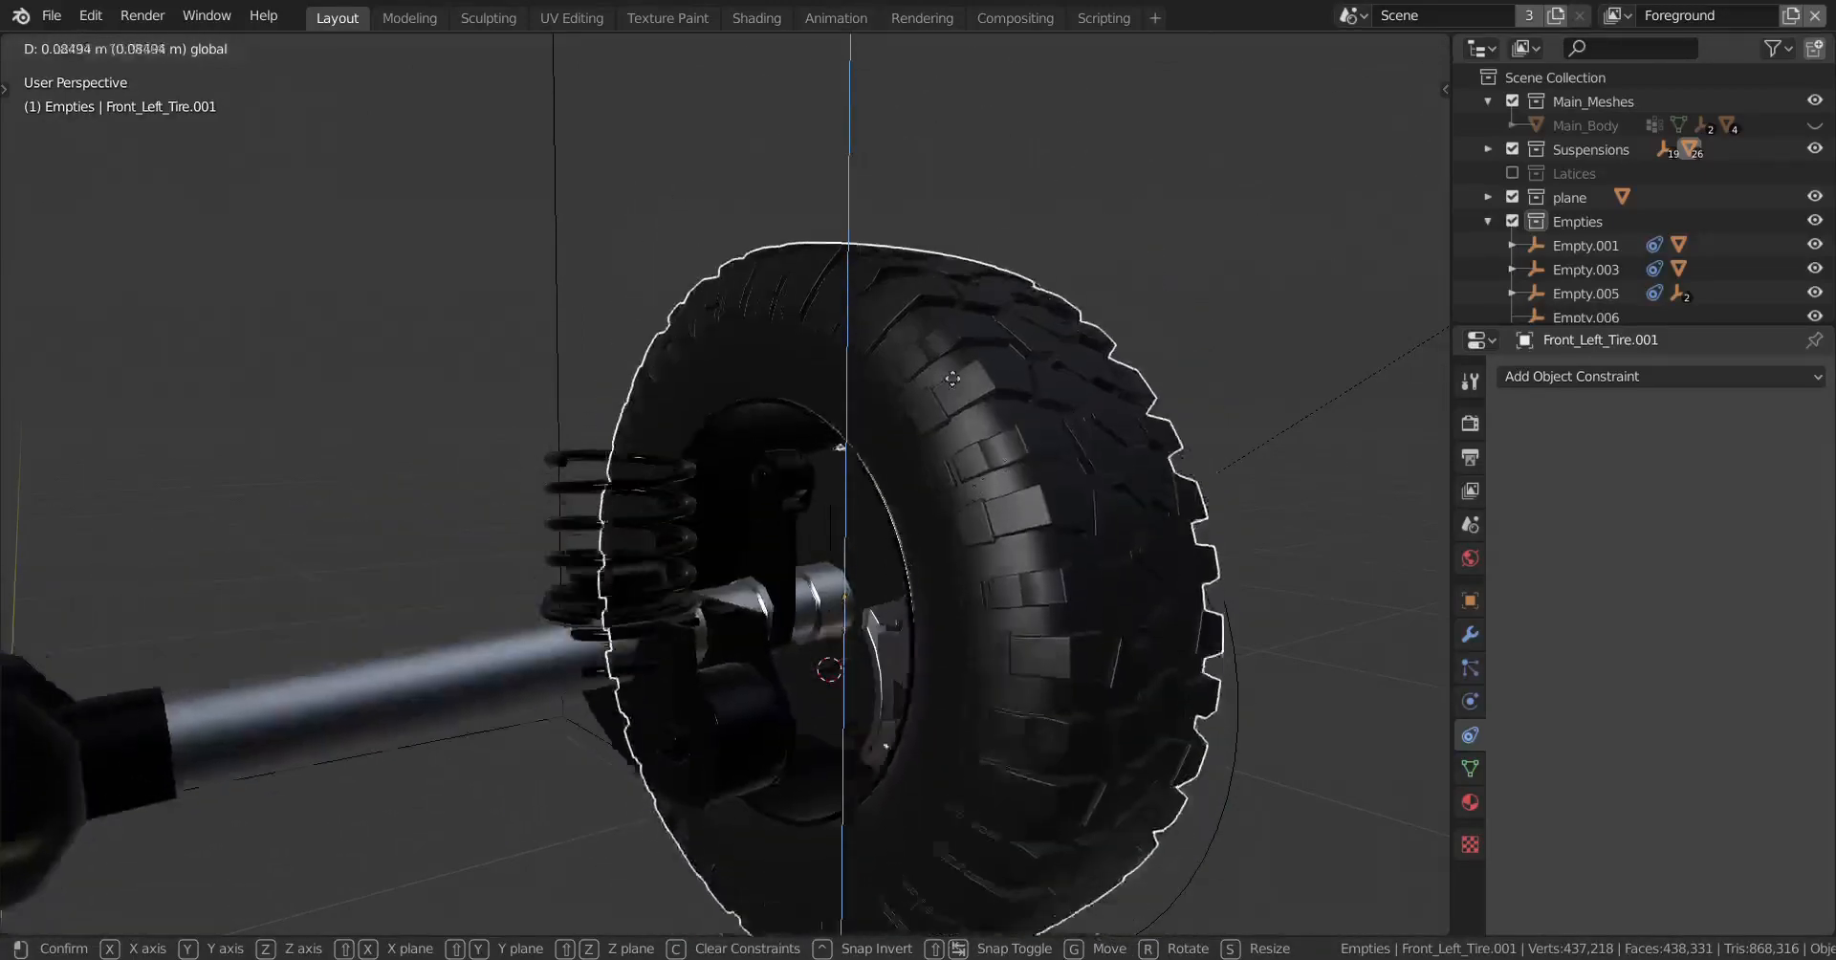
right_click(957, 493)
scroll(948, 484, "up", 2)
middle_click_drag(942, 612, 891, 669, "shift")
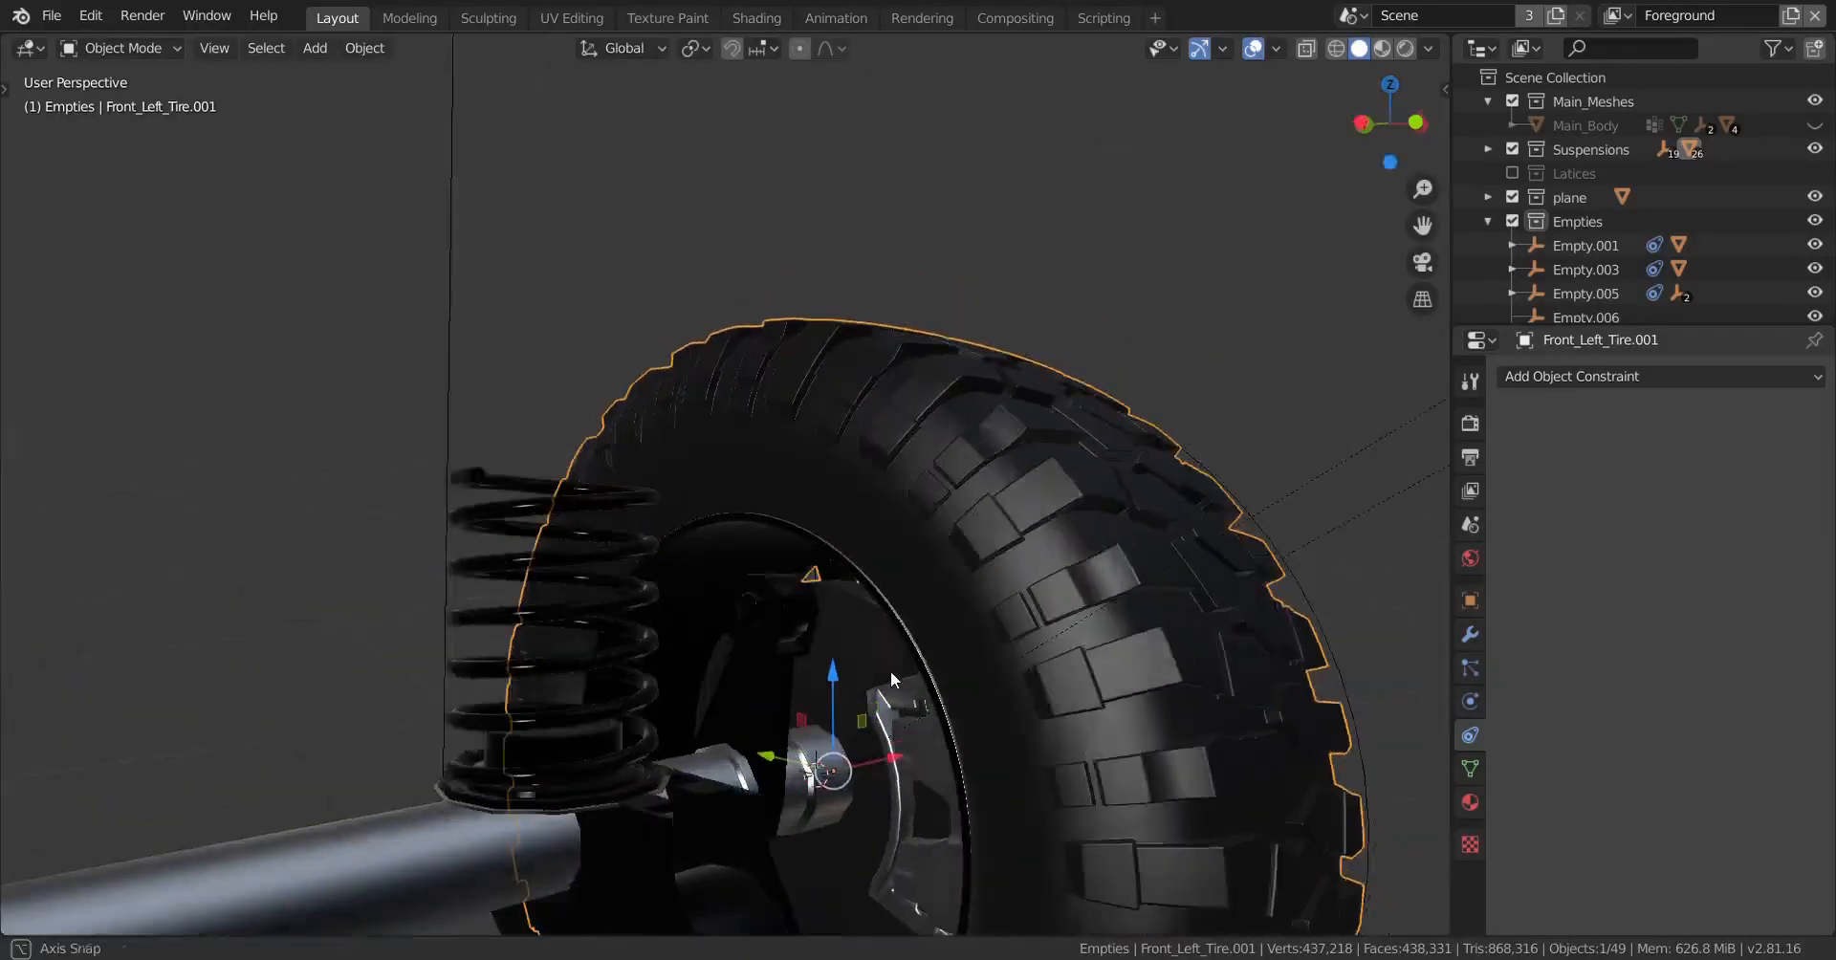
scroll(906, 687, "down", 1)
left_click(892, 714)
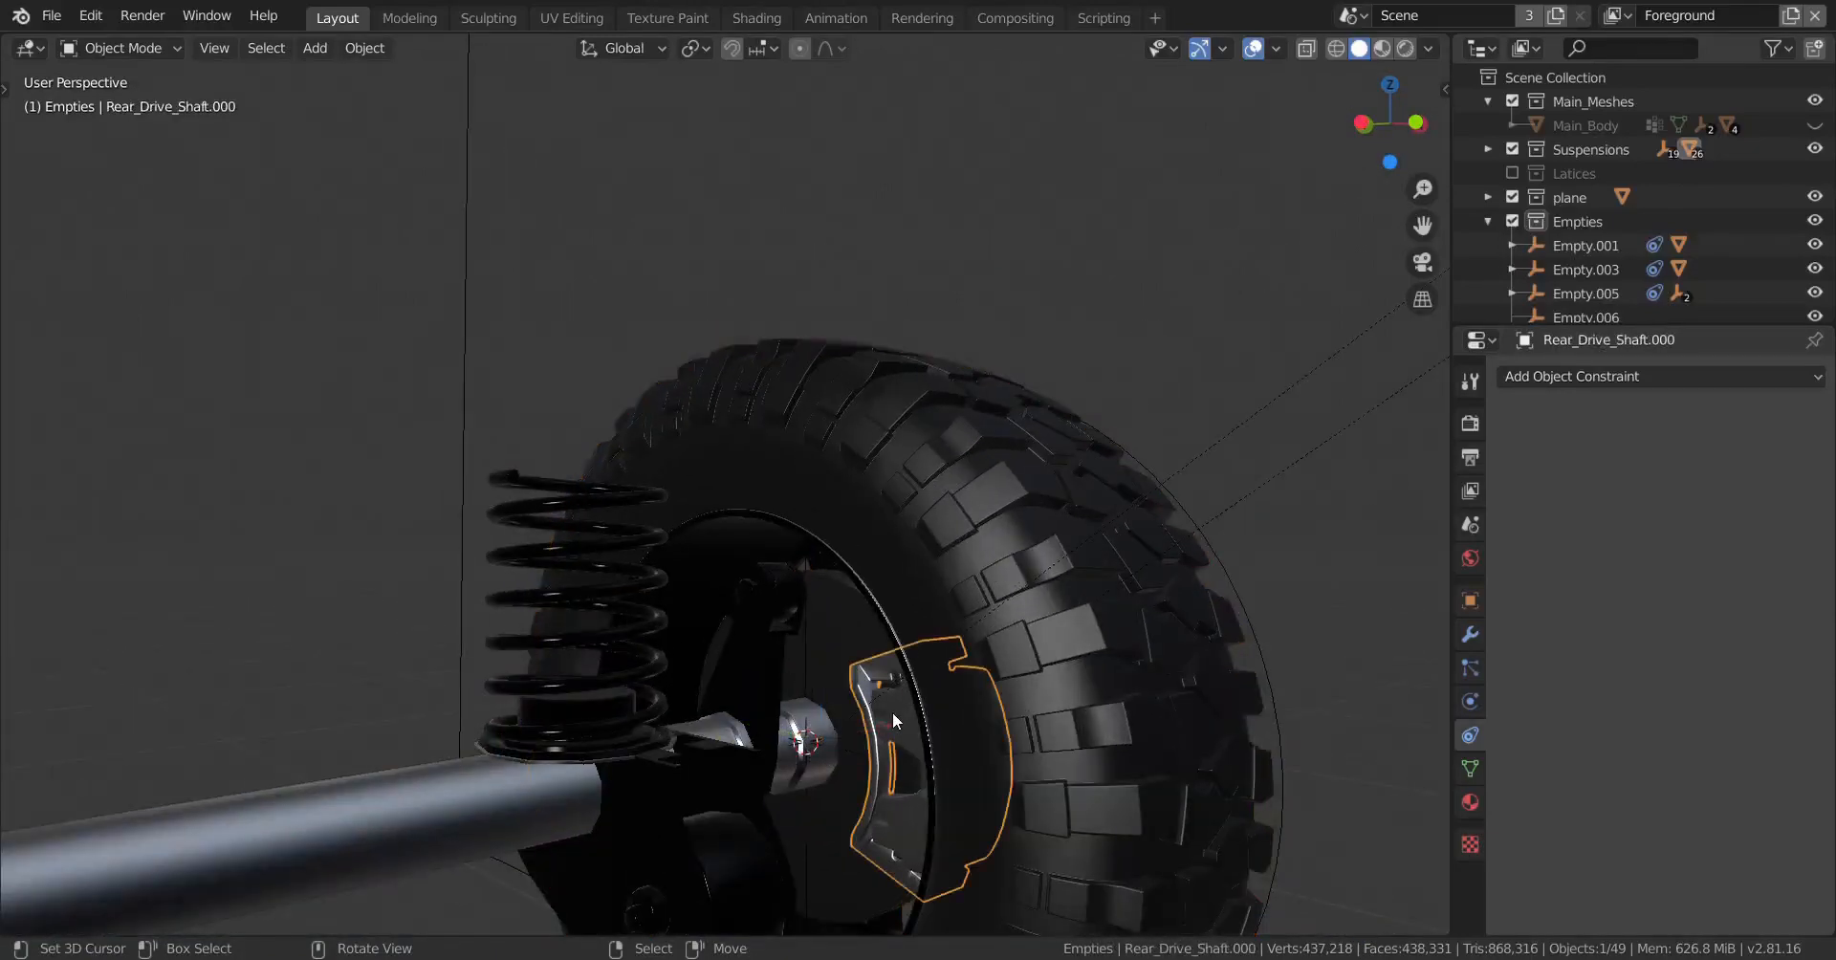
Step: Select Empty.021 at the other rear wheel together with the tire Front_Left_Tire.002, making the tire the active object
middle_click_drag(880, 709, 1094, 380)
scroll(715, 621, "up", 3)
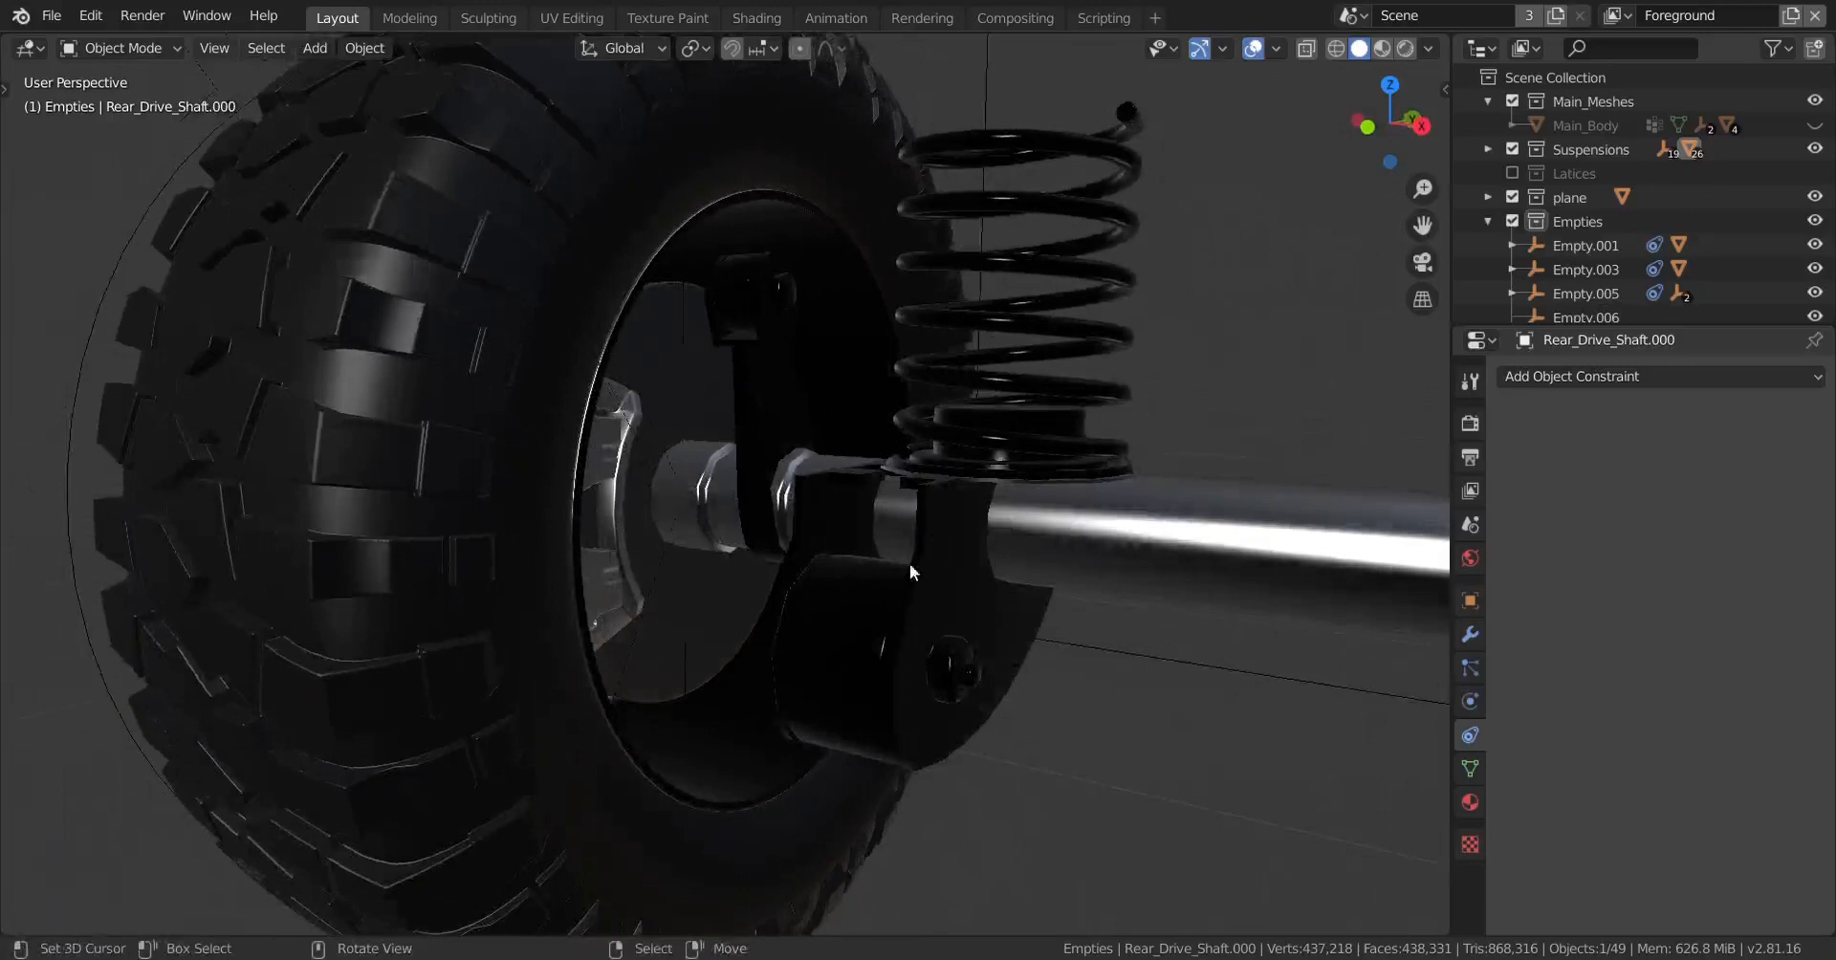
left_click(686, 711)
middle_click_drag(708, 692, 686, 687)
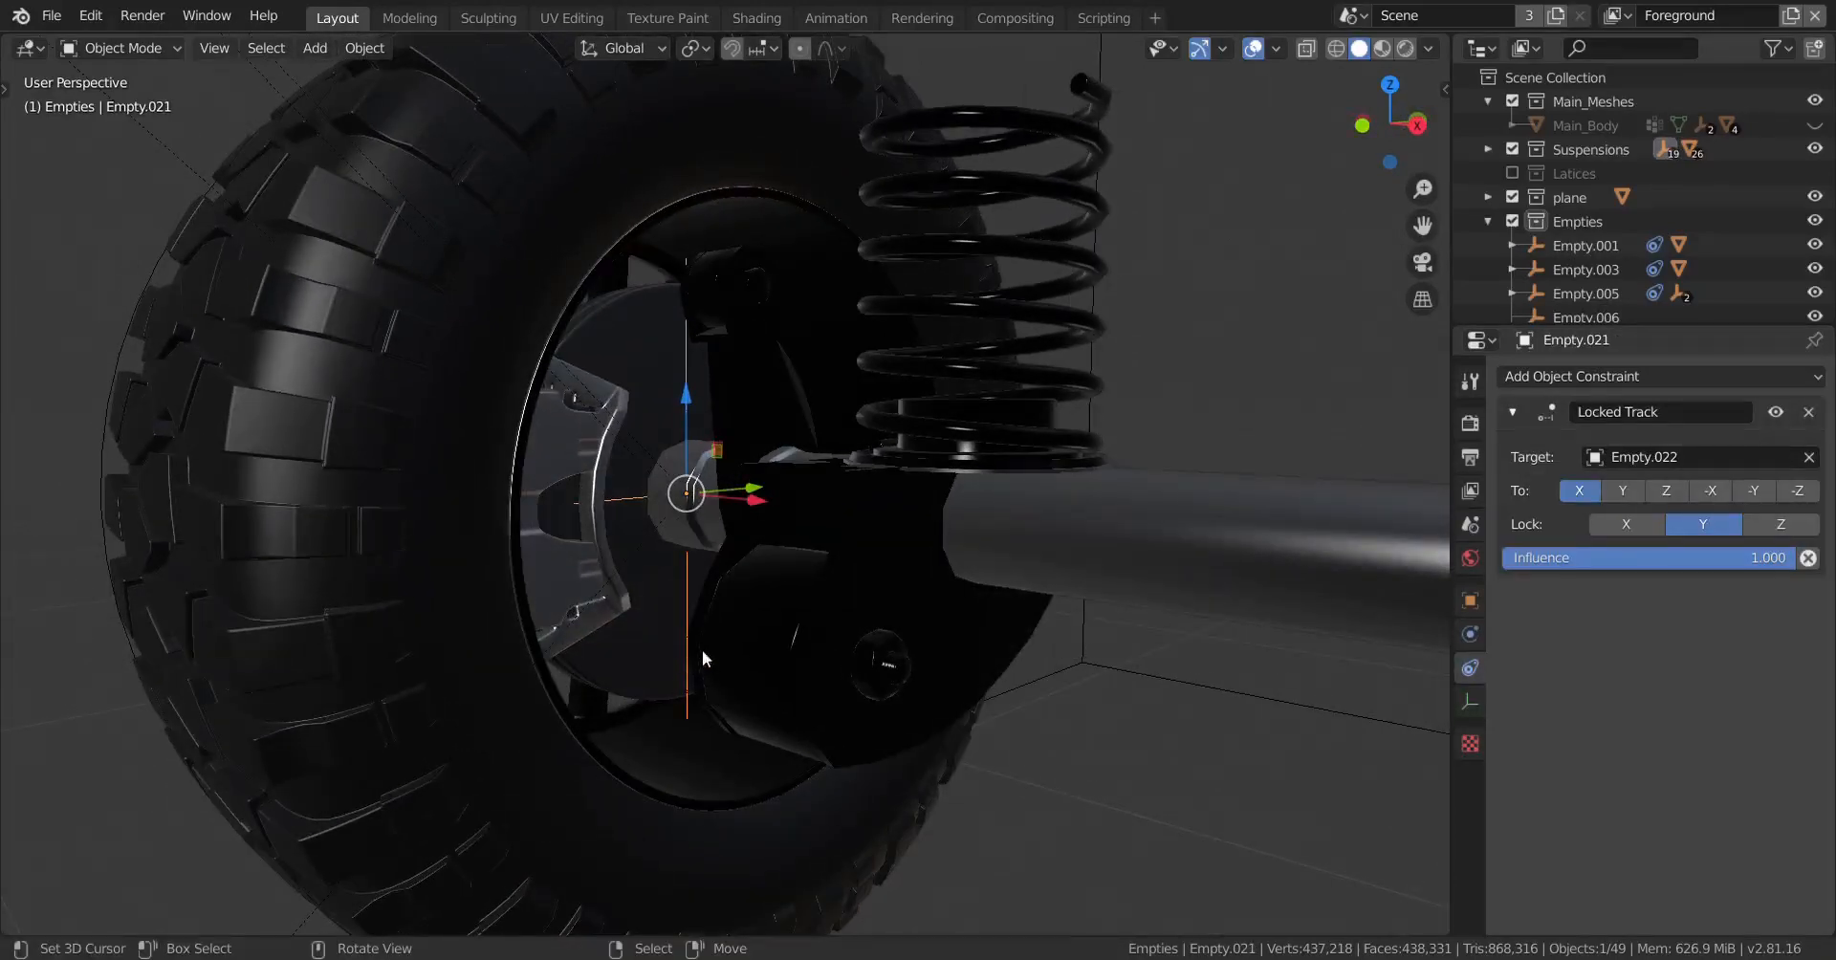
left_click(496, 496, "shift")
middle_click_drag(497, 497, 558, 583)
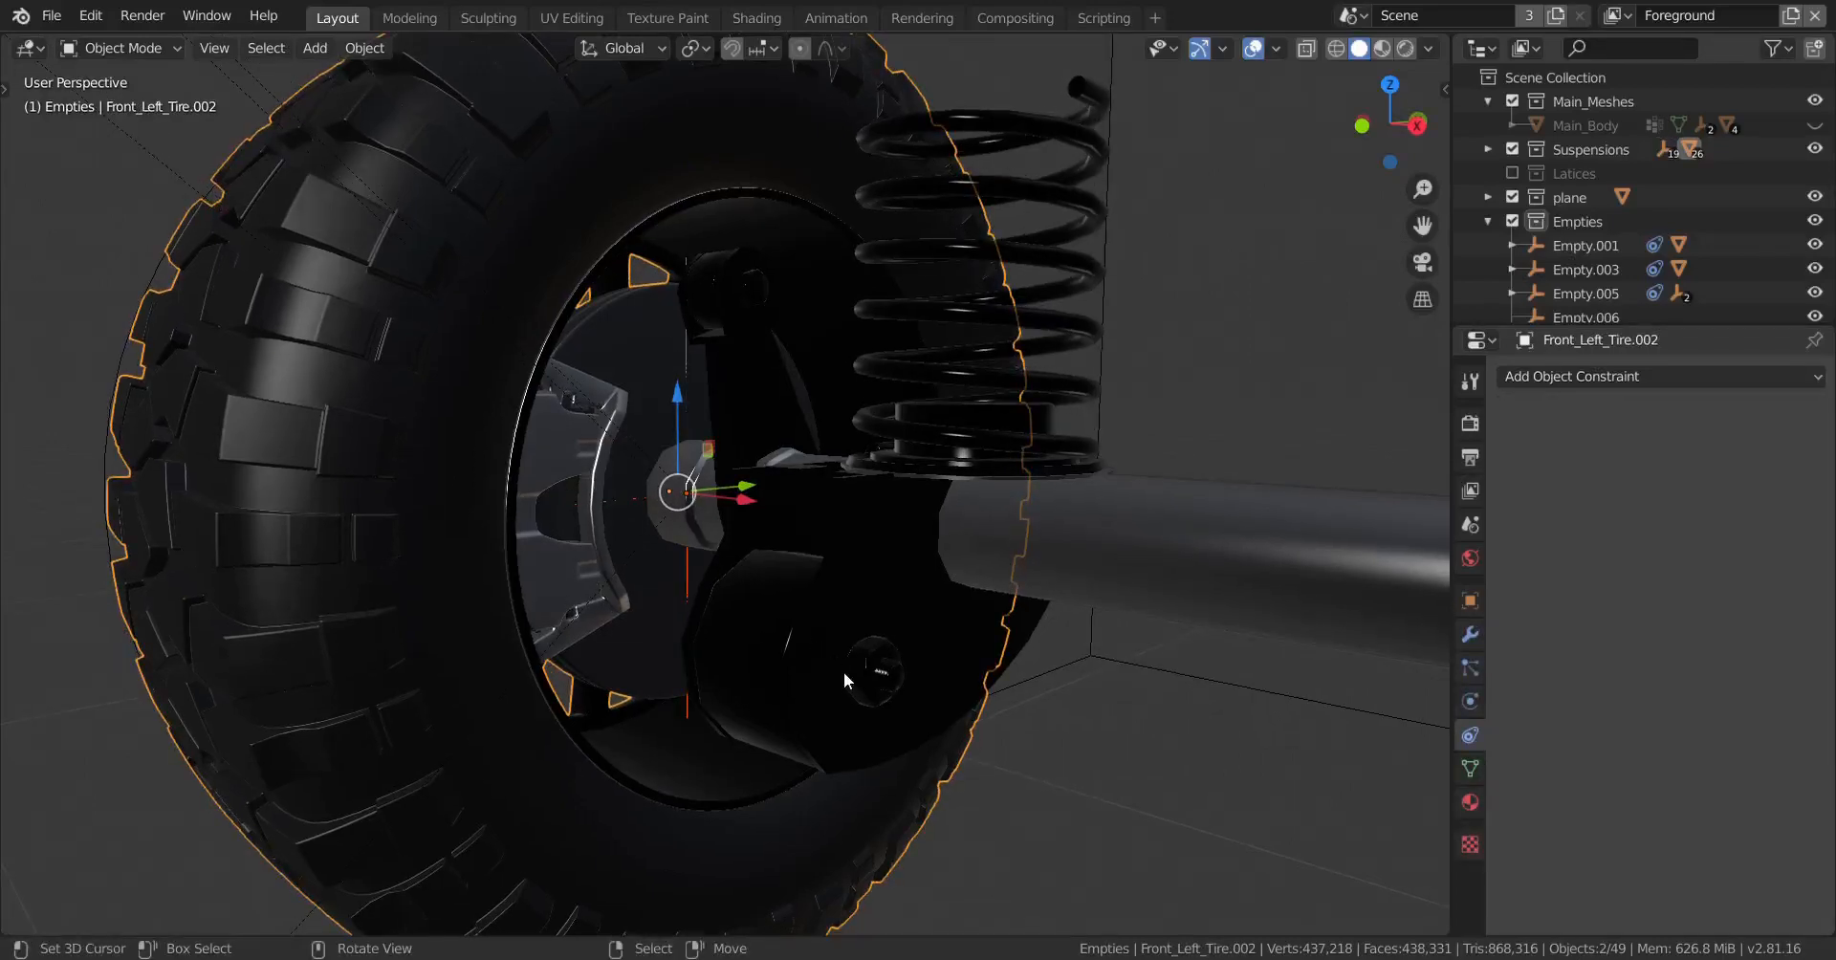
Step: Select the opposite rear tire Front_Left_Tire.001 and try rotating it about the global Y axis
middle_click_drag(853, 670, 822, 578)
scroll(561, 788, "up", 5)
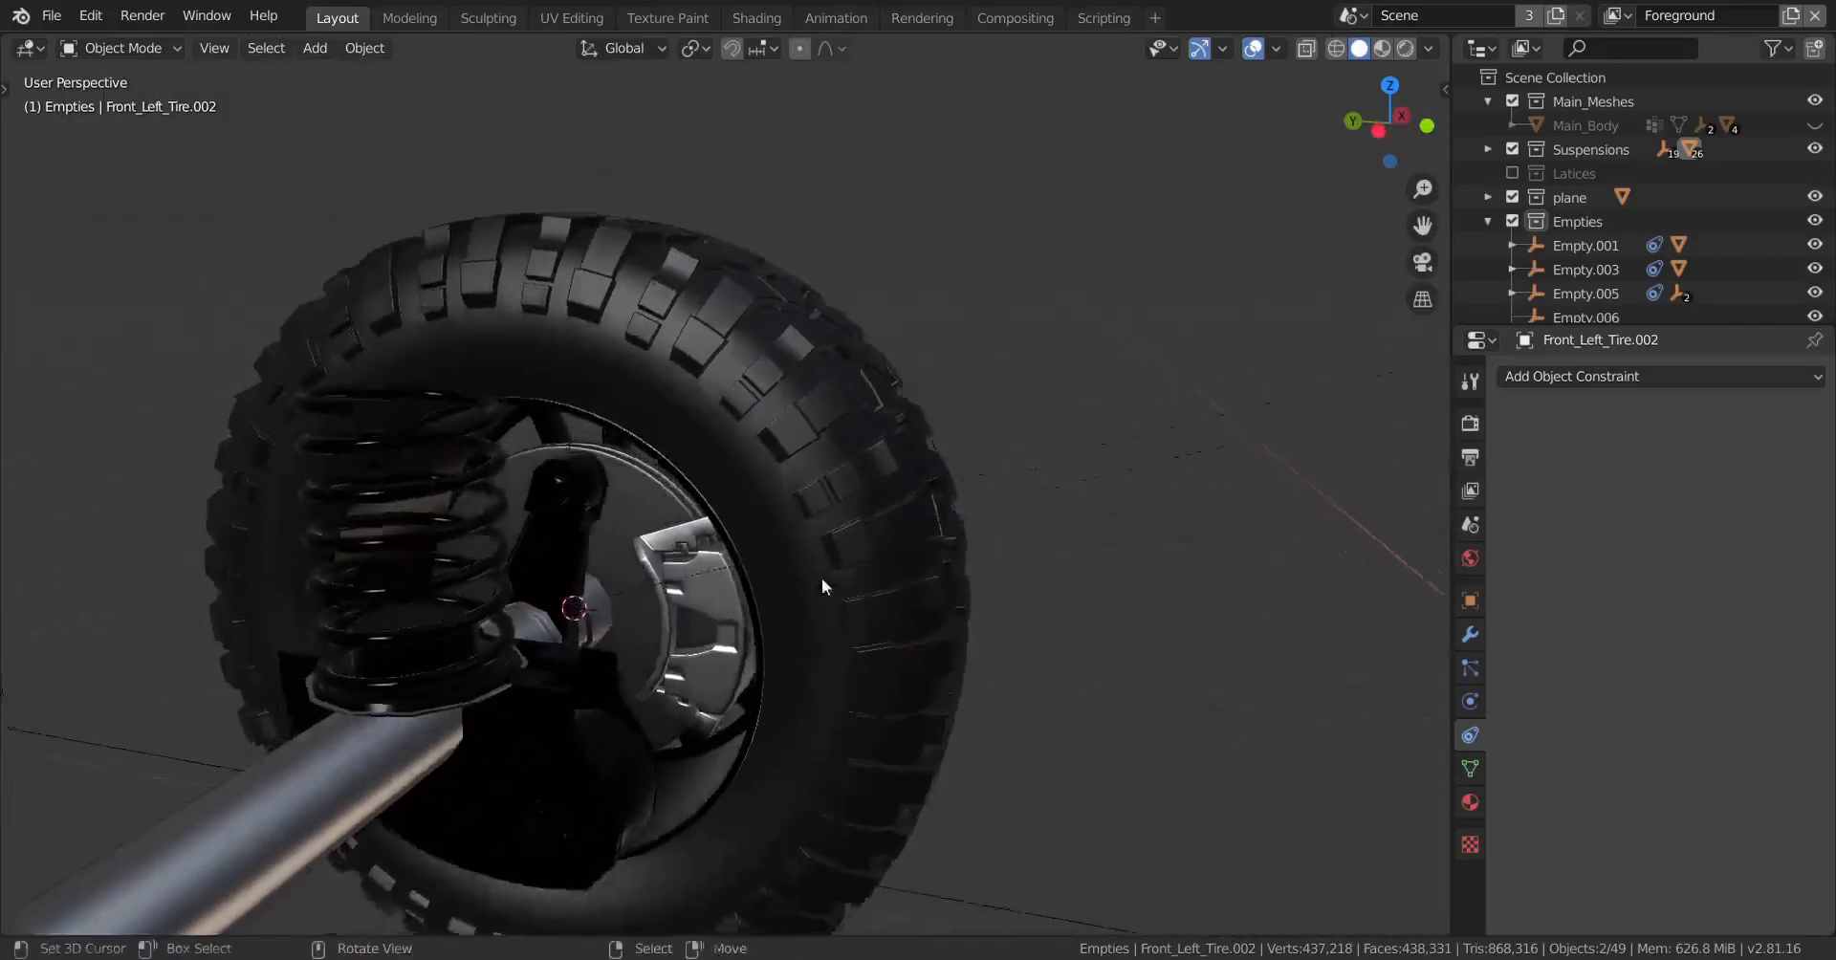
scroll(822, 578, "up", 1)
right_click(812, 455)
key("r")
key("x")
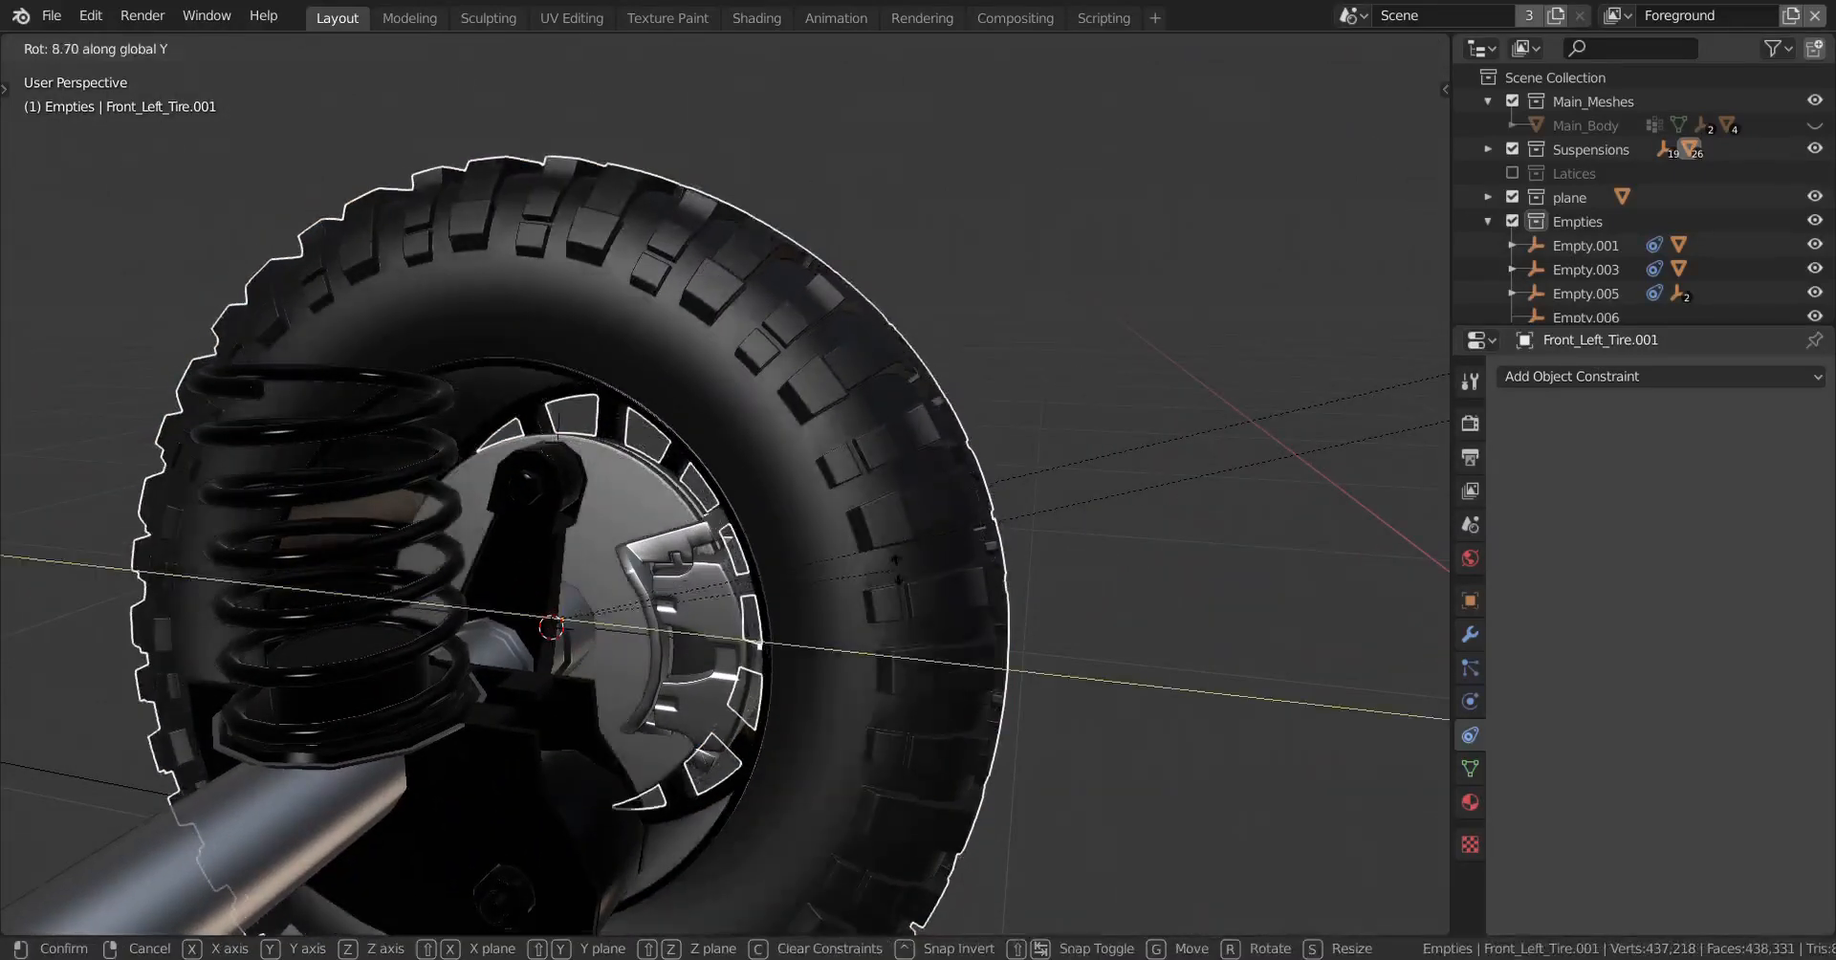
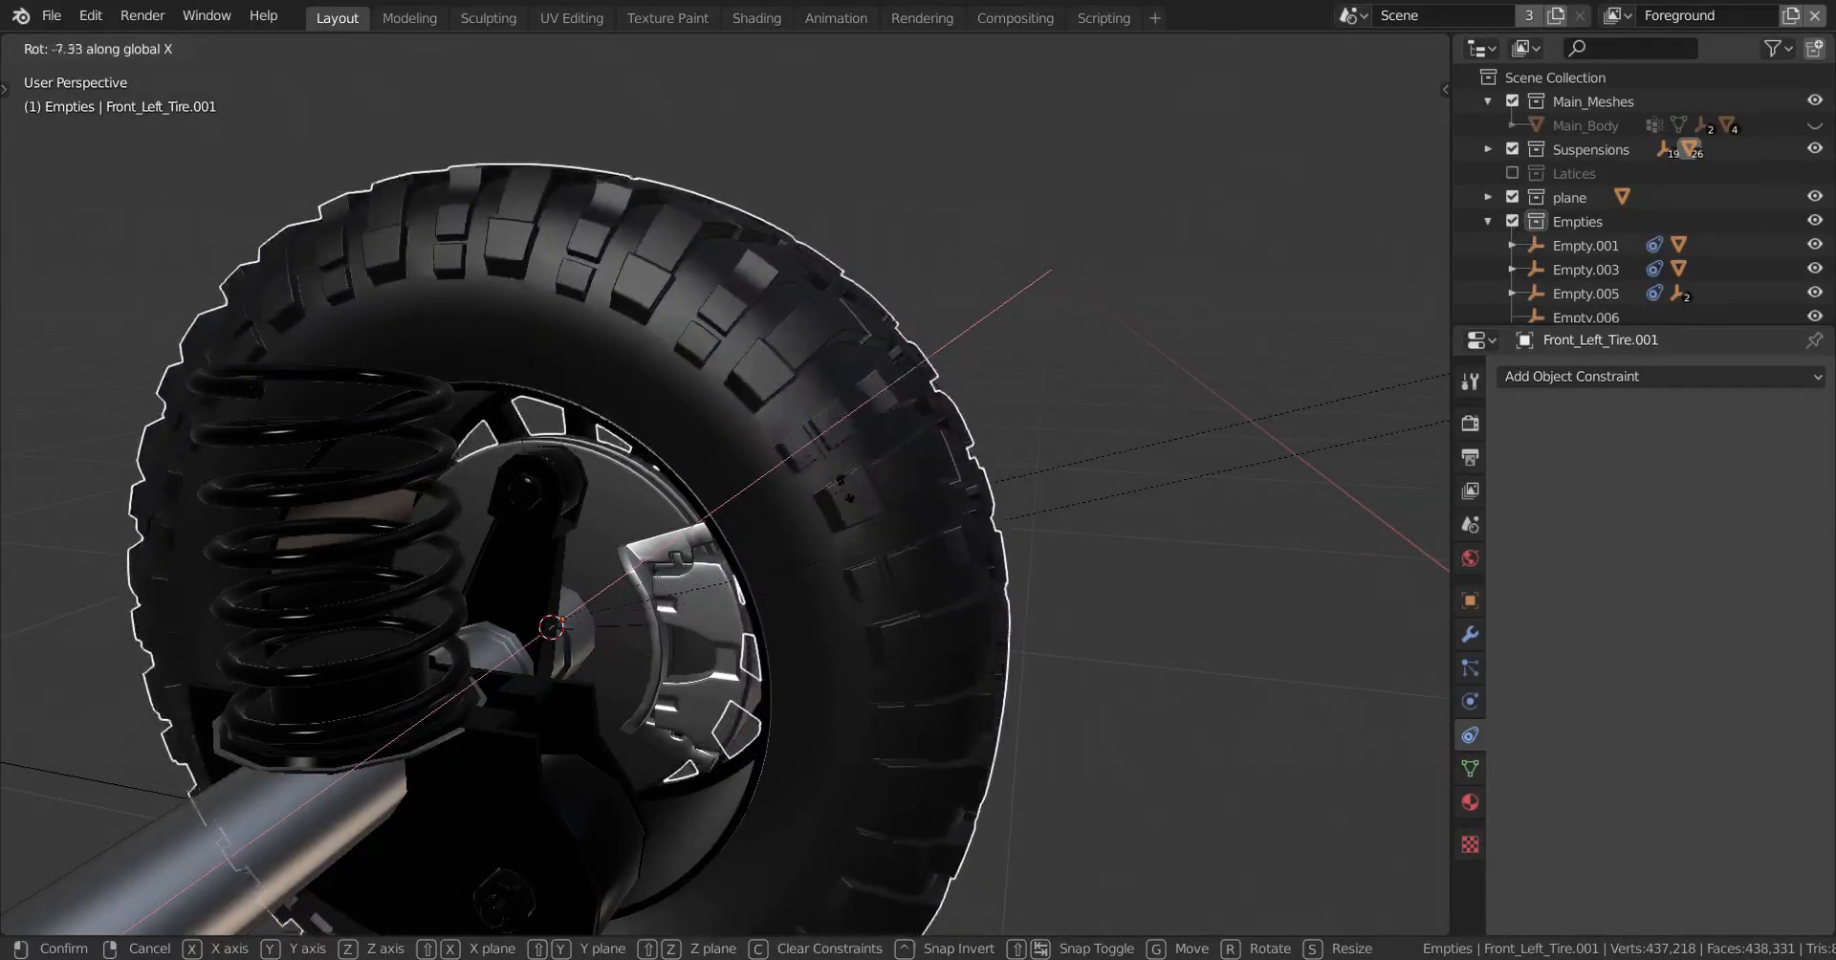
Step: Cancel the trial rotation of the tire about the X axis and select the circular empty beside it
right_click(864, 617)
middle_click_drag(863, 617, 490, 607)
left_click(1025, 363)
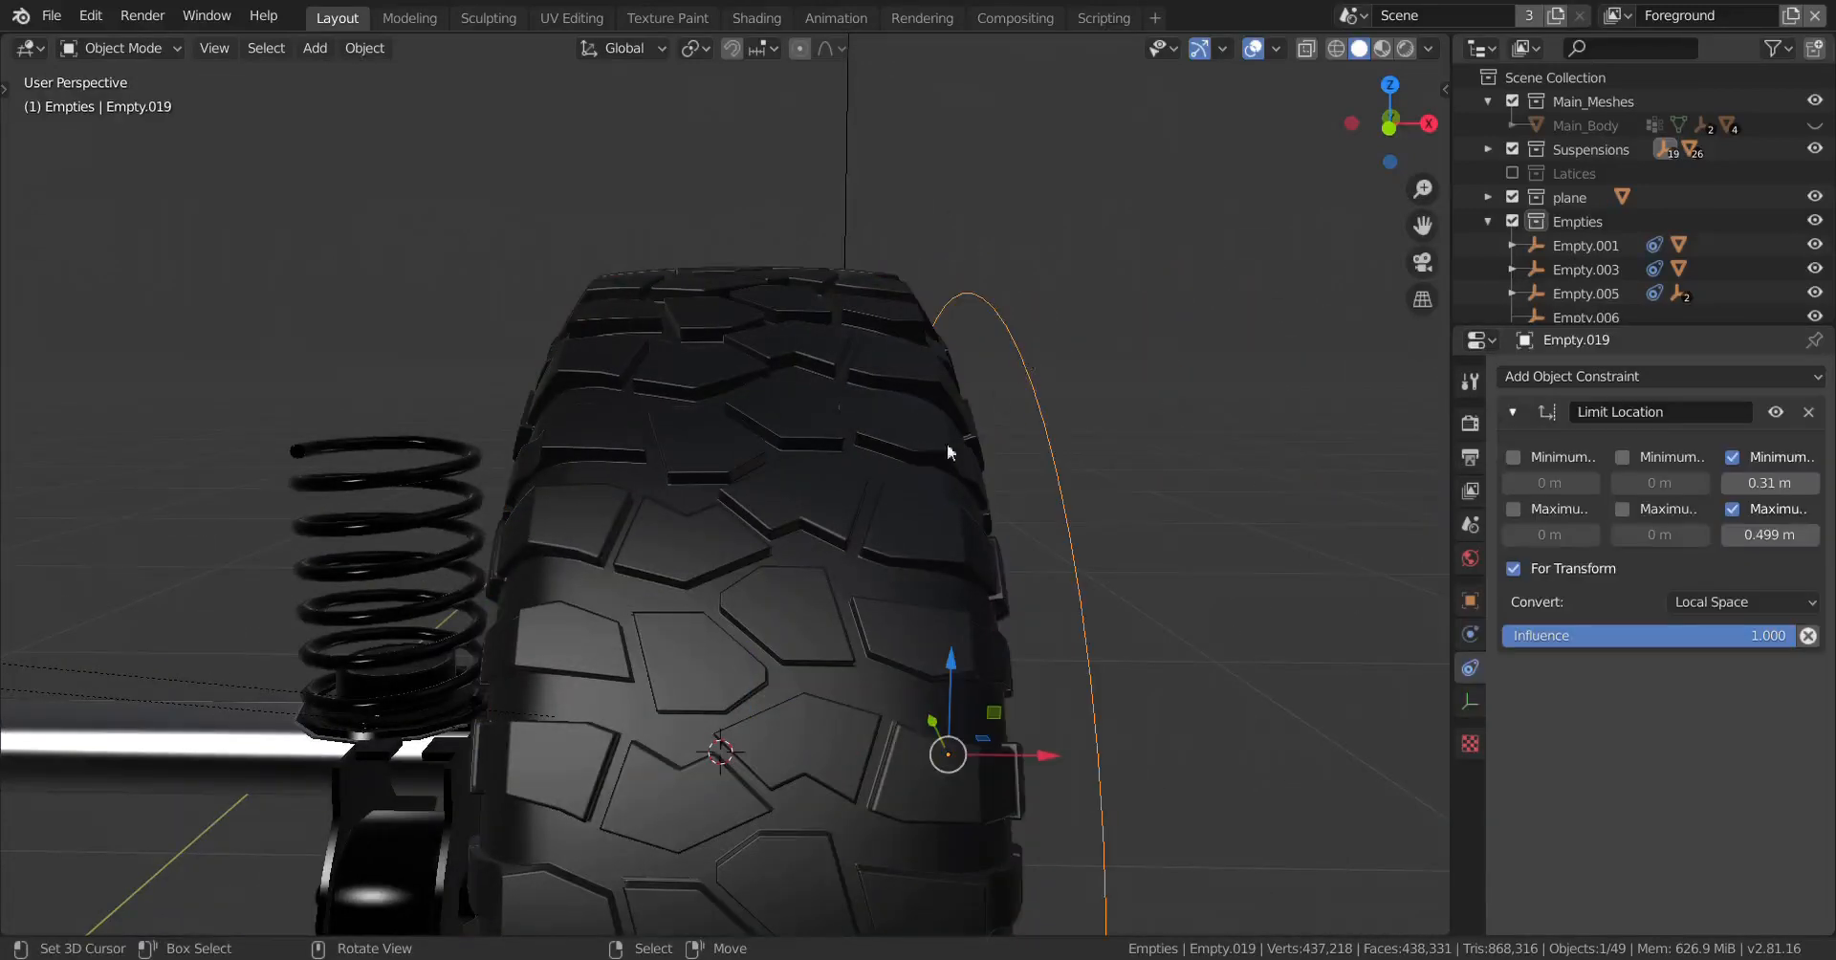
Step: Parent the hub empty Empty.022 to the circular wheel empty Empty.019 with Object (Keep Transform)
middle_click_drag(950, 443, 1075, 422)
left_click(674, 403)
right_click(676, 430)
scroll(677, 428, "down", 5)
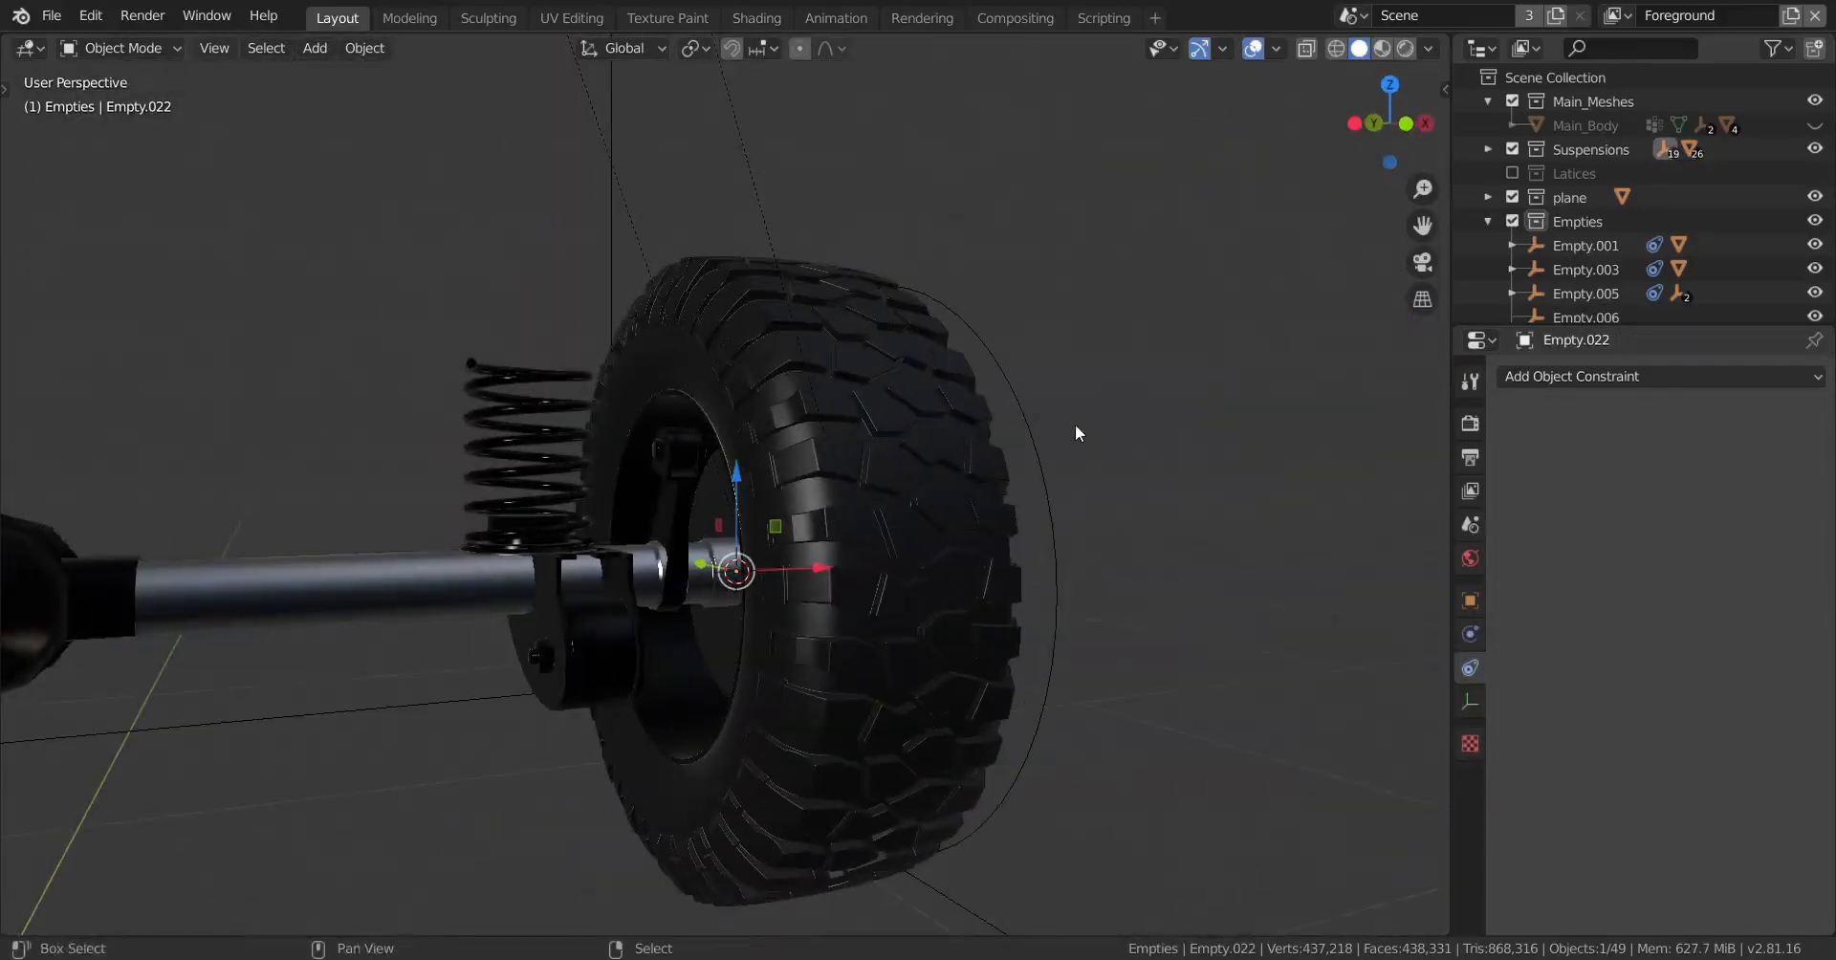
right_click(1035, 425, "shift")
key("ctrl+p")
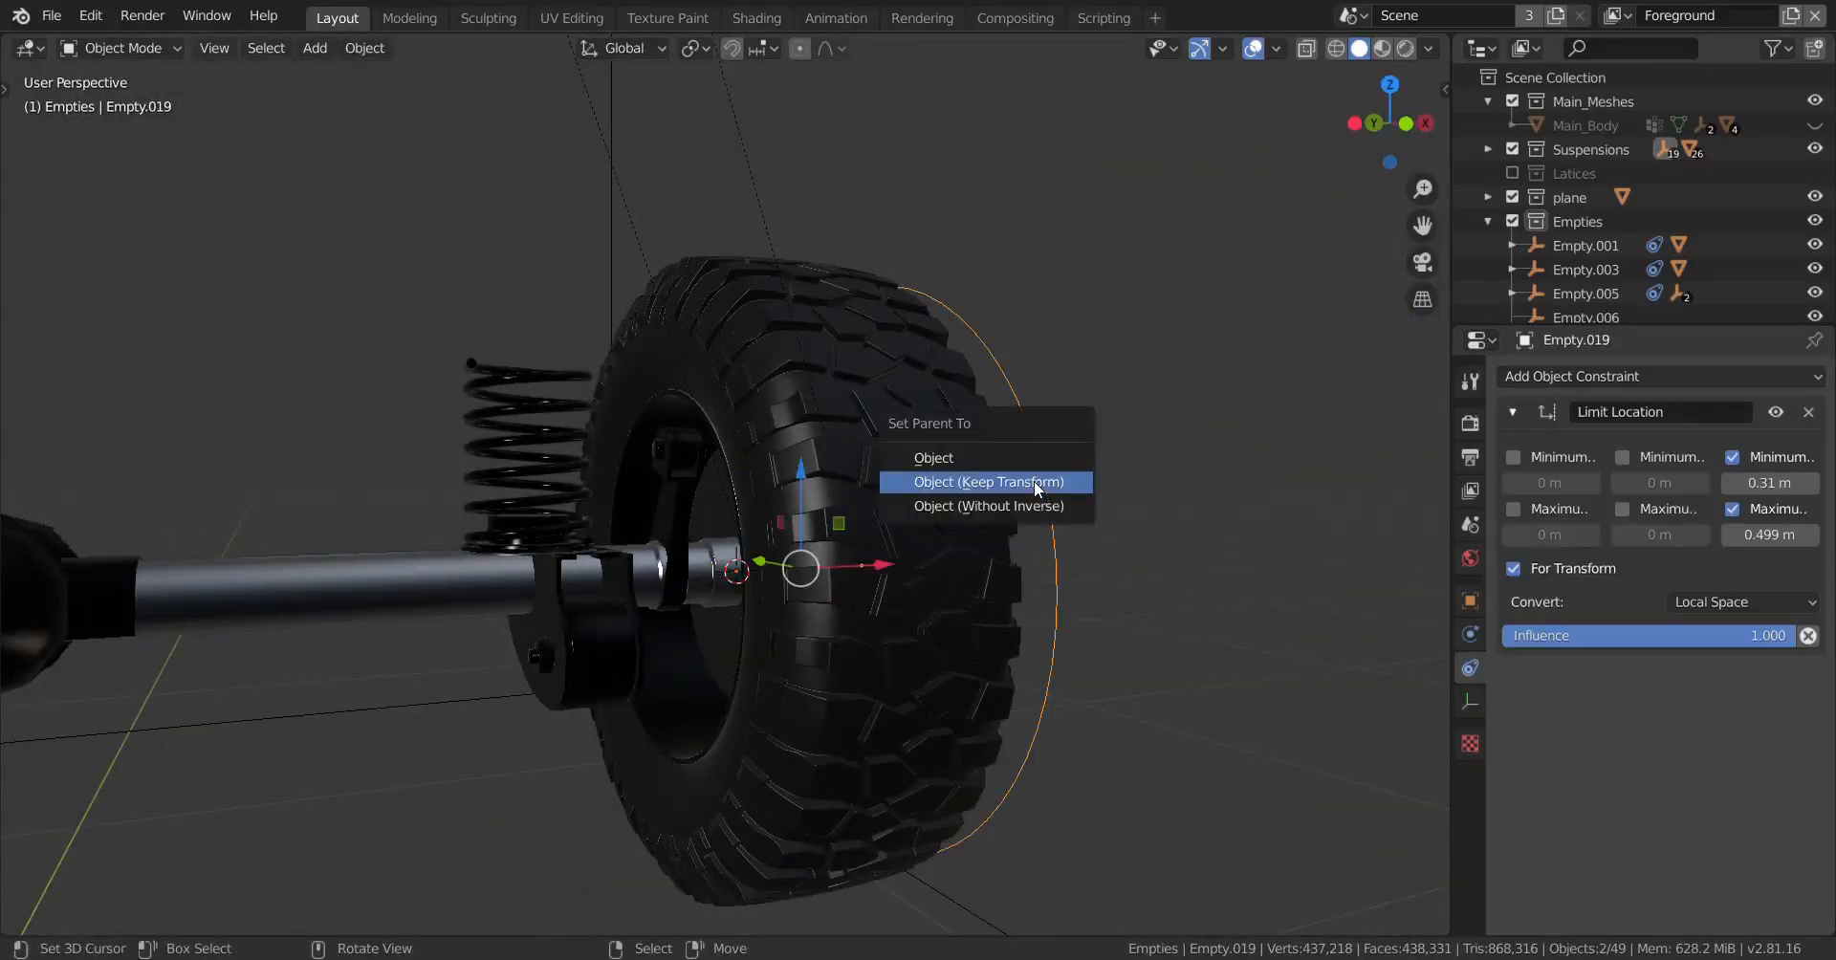
left_click(1034, 480)
Step: Try to parent the opposite hub empty Empty.021 to the circular wheel empty Empty.020
middle_click_drag(1034, 481, 1014, 421)
scroll(881, 498, "up", 5)
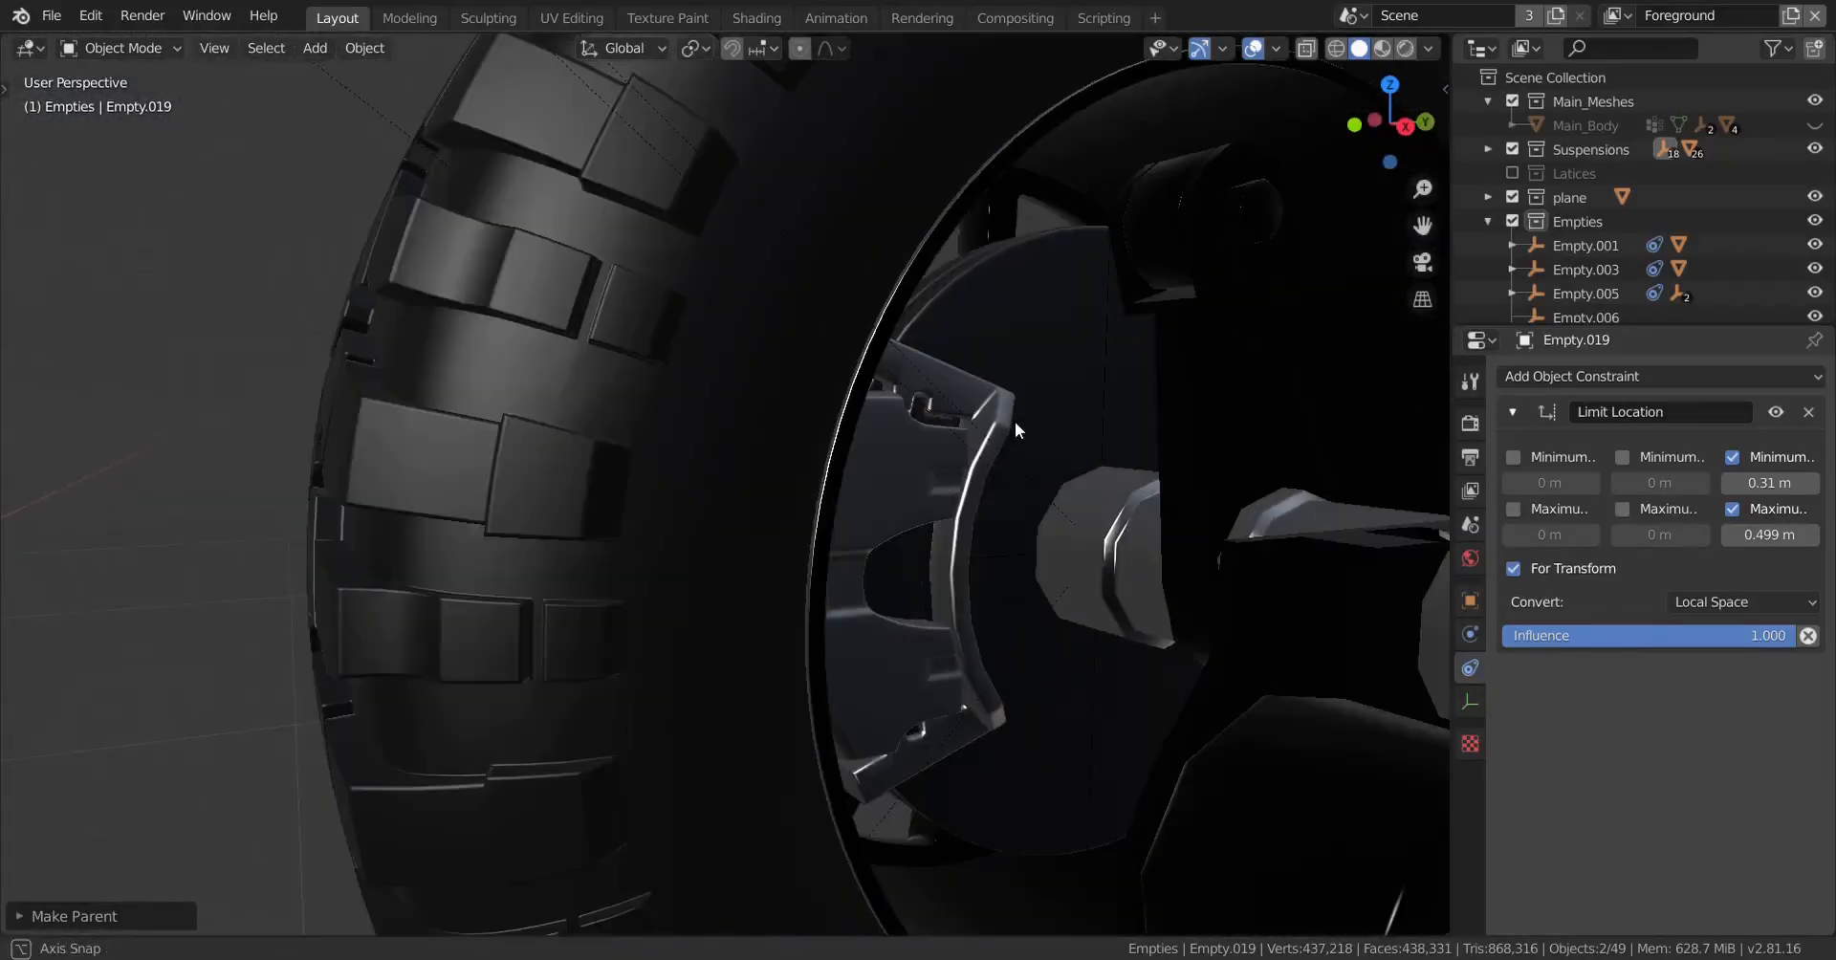
left_click(1115, 319)
left_click(1110, 313)
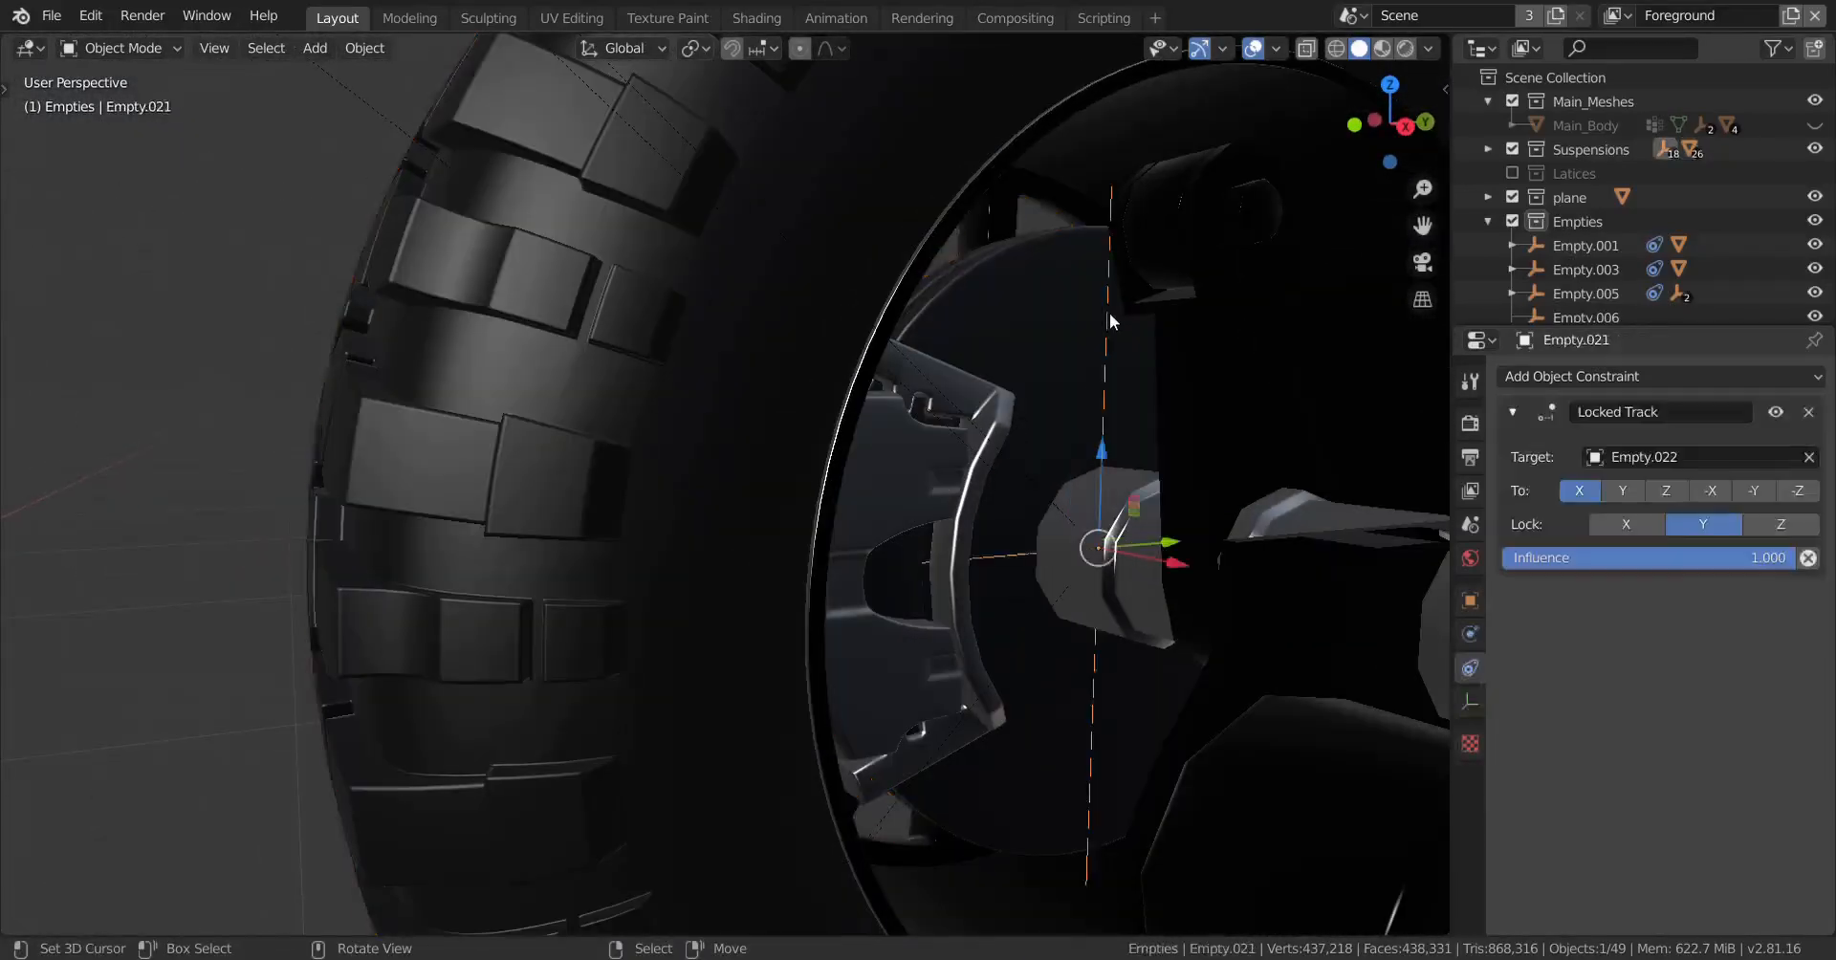
scroll(809, 465, "down", 8)
left_click(709, 501, "shift")
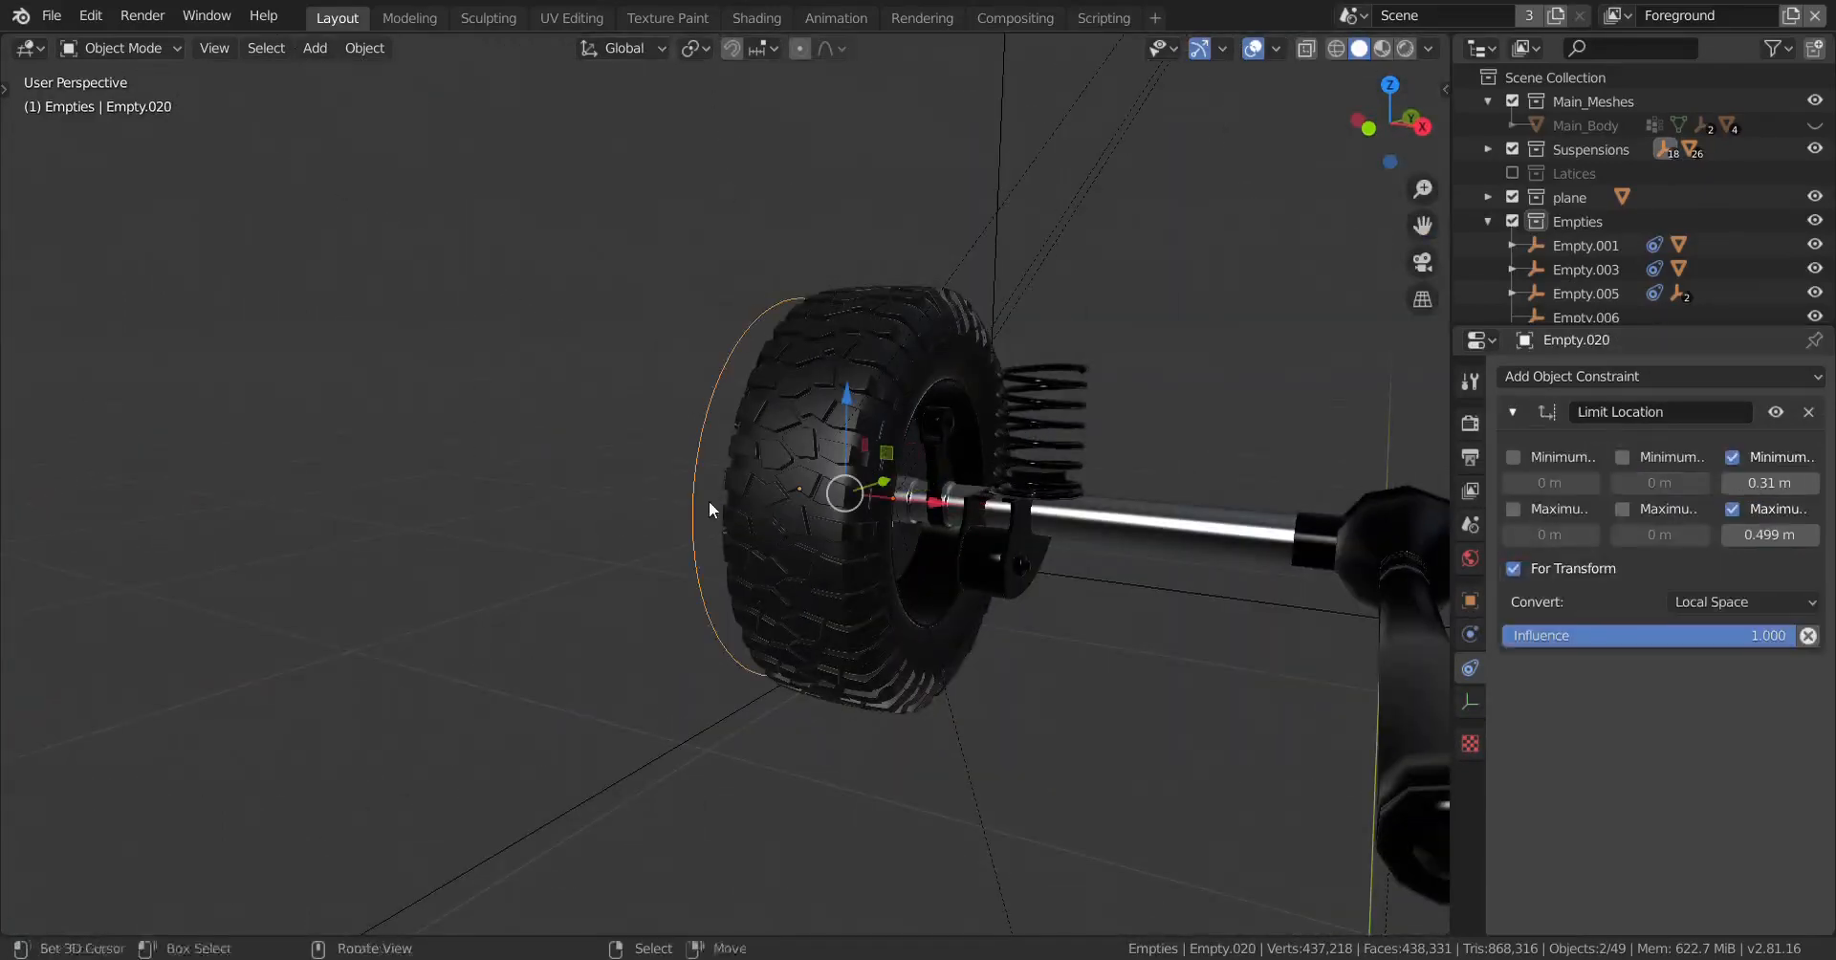
key("ctrl+p")
left_click(708, 501)
middle_click_drag(709, 474, 719, 584)
scroll(703, 633, "up", 4)
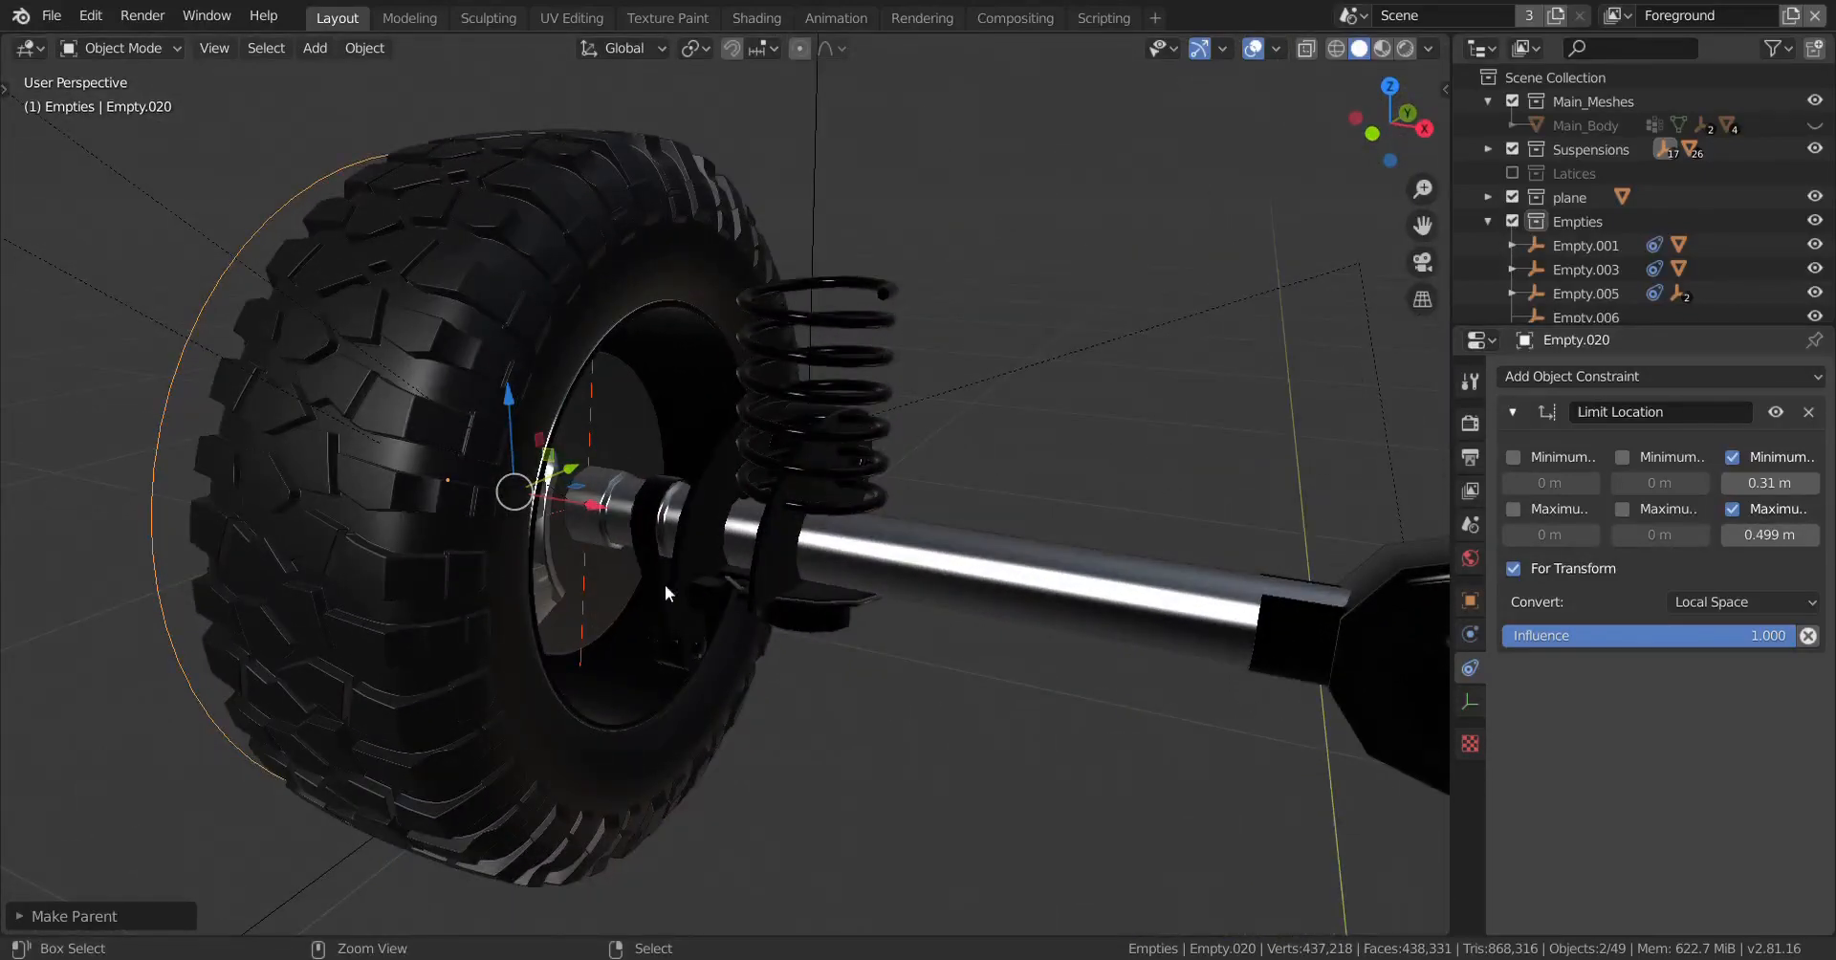
key("ctrl+z")
Step: Disable the Locked Track constraint on Empty.021 and parent it to Empty.020 with Object (Keep Transform)
scroll(664, 583, "up", 1)
middle_click_drag(585, 582, 574, 572)
left_click(549, 314)
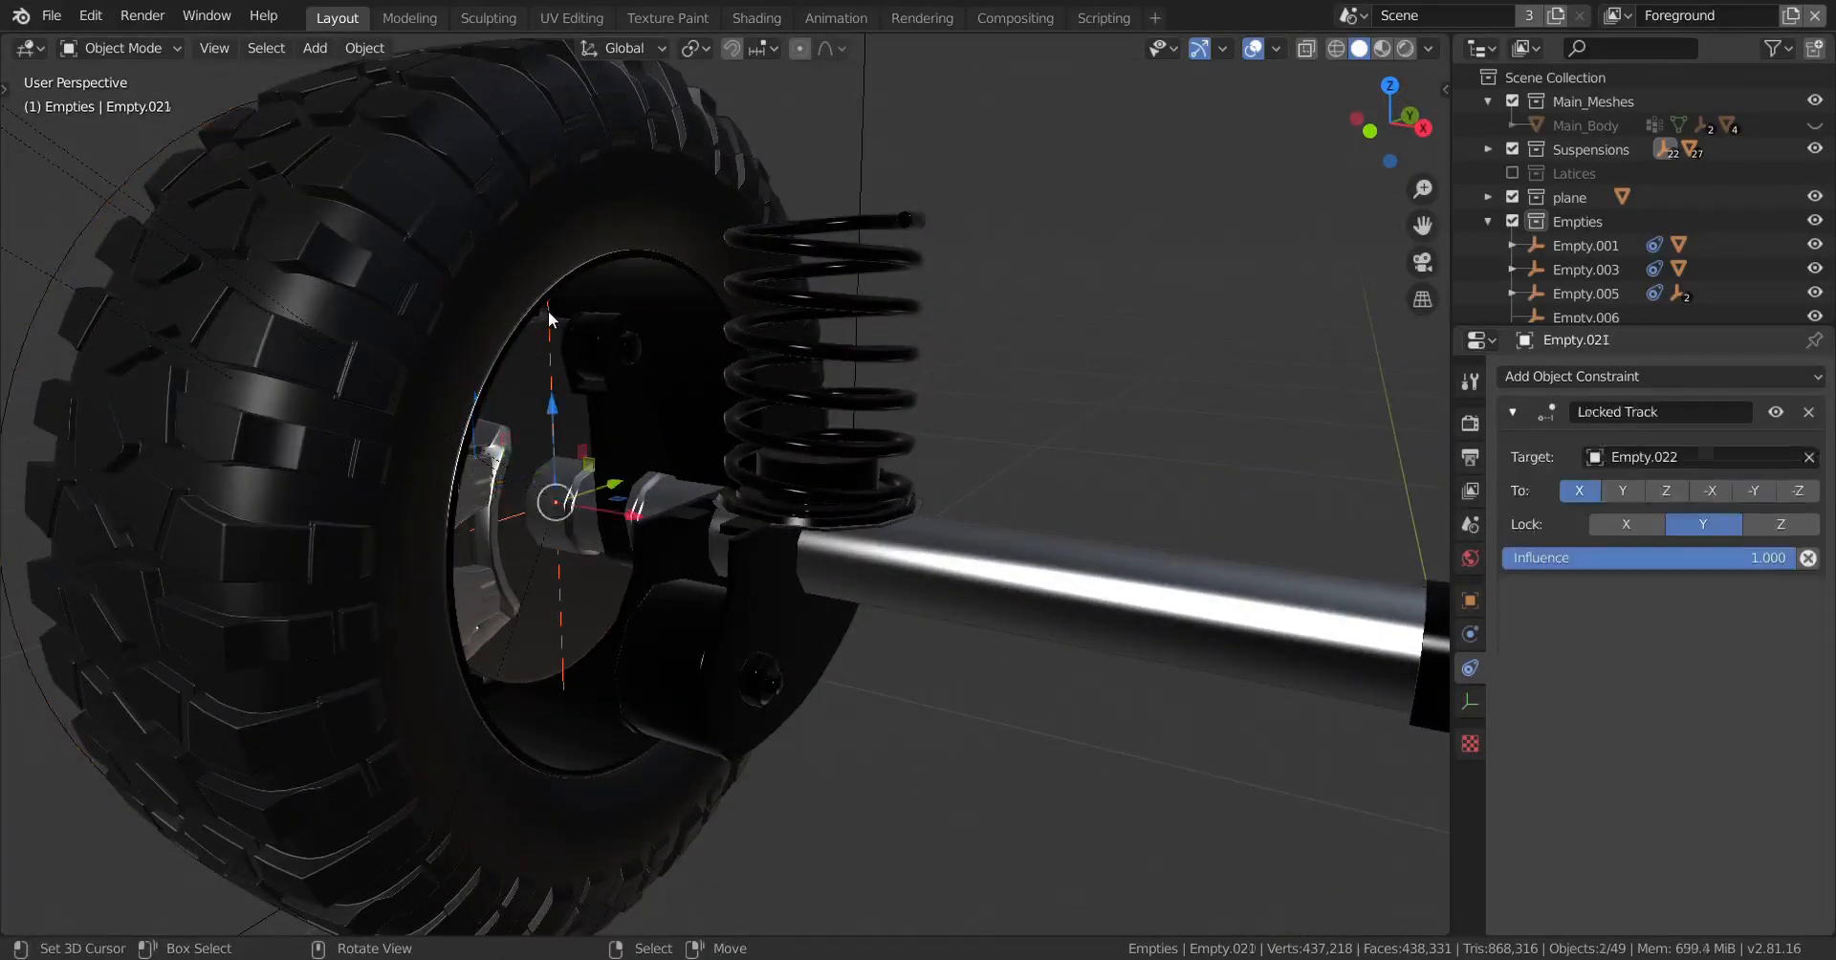
left_click(1776, 411)
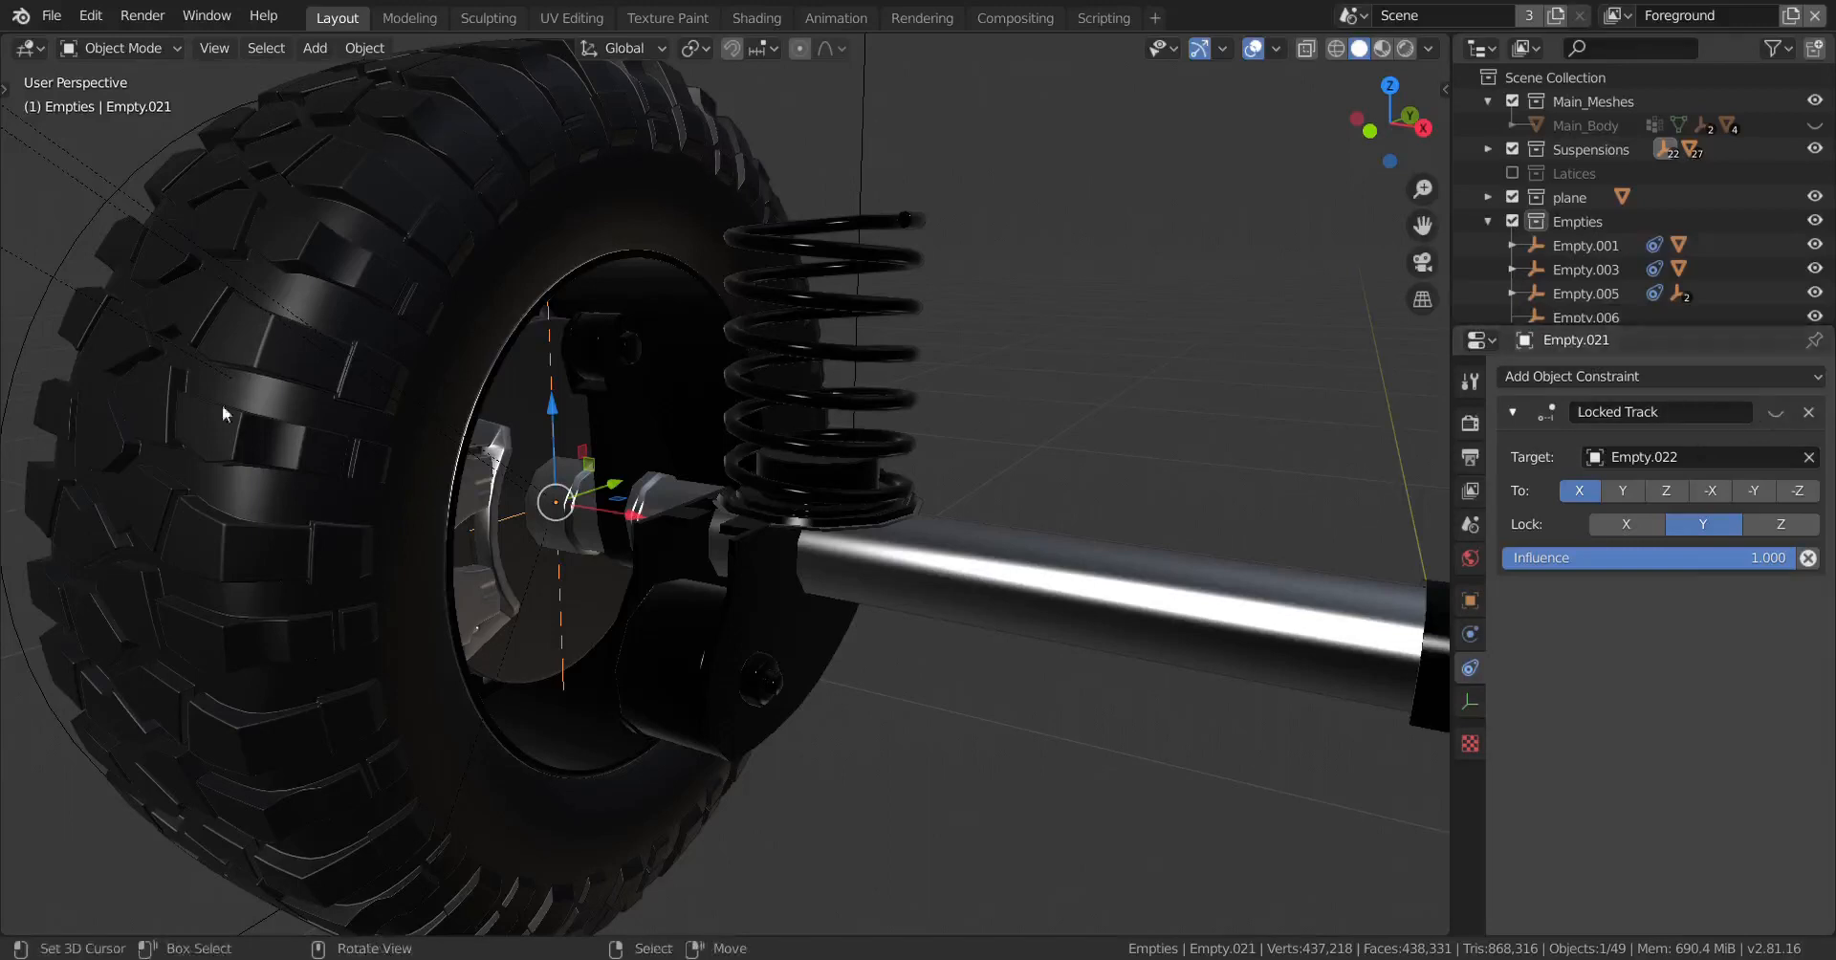
left_click(46, 268, "shift")
key("ctrl+p")
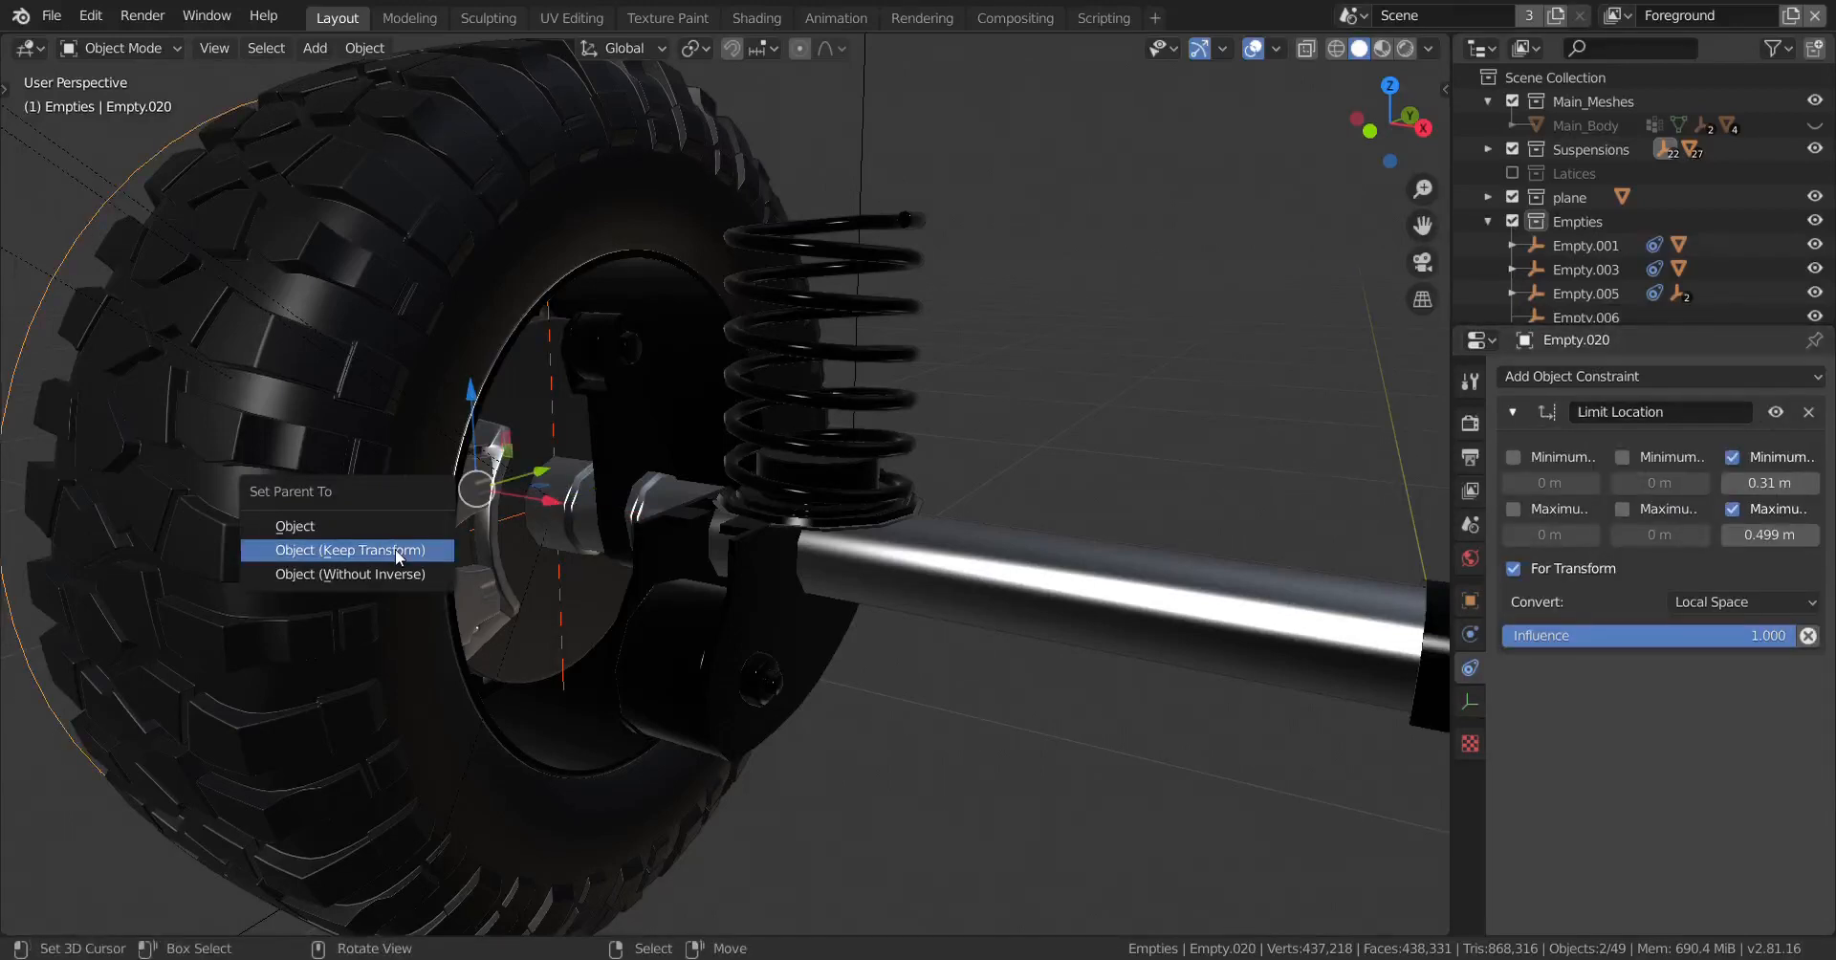
left_click(396, 551)
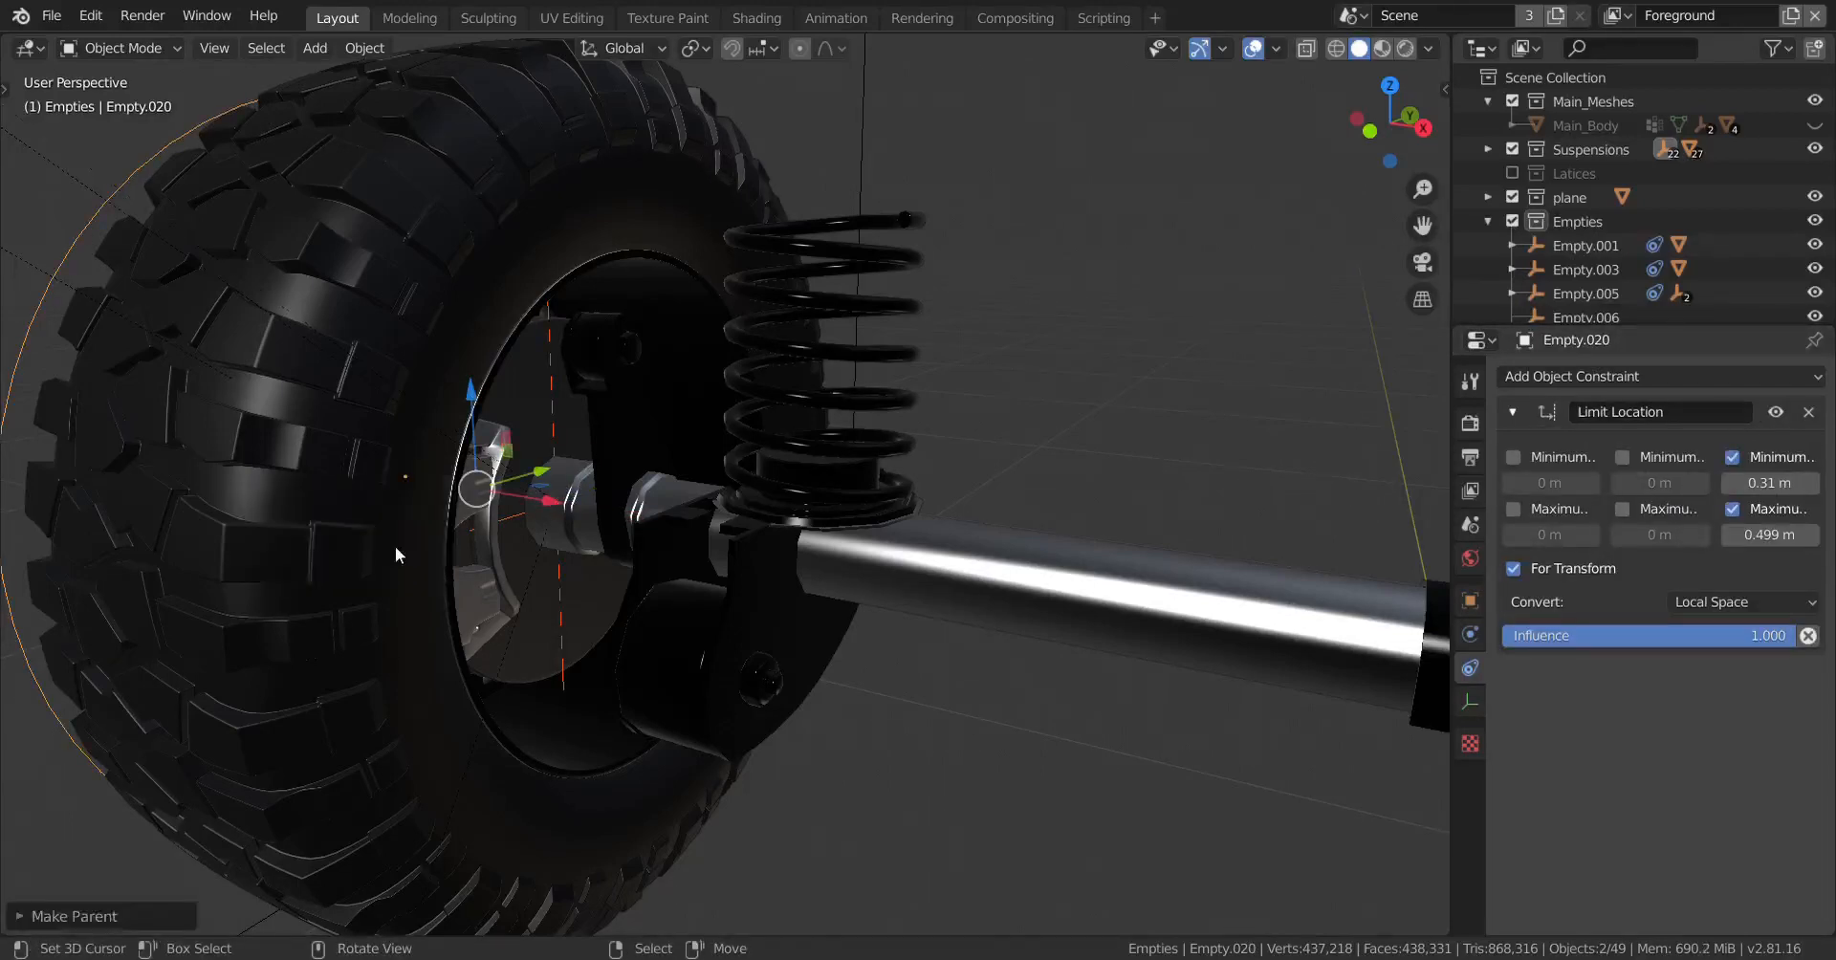
Step: Re-enable the Locked Track constraint on Empty.021
left_click(547, 306)
left_click(547, 314)
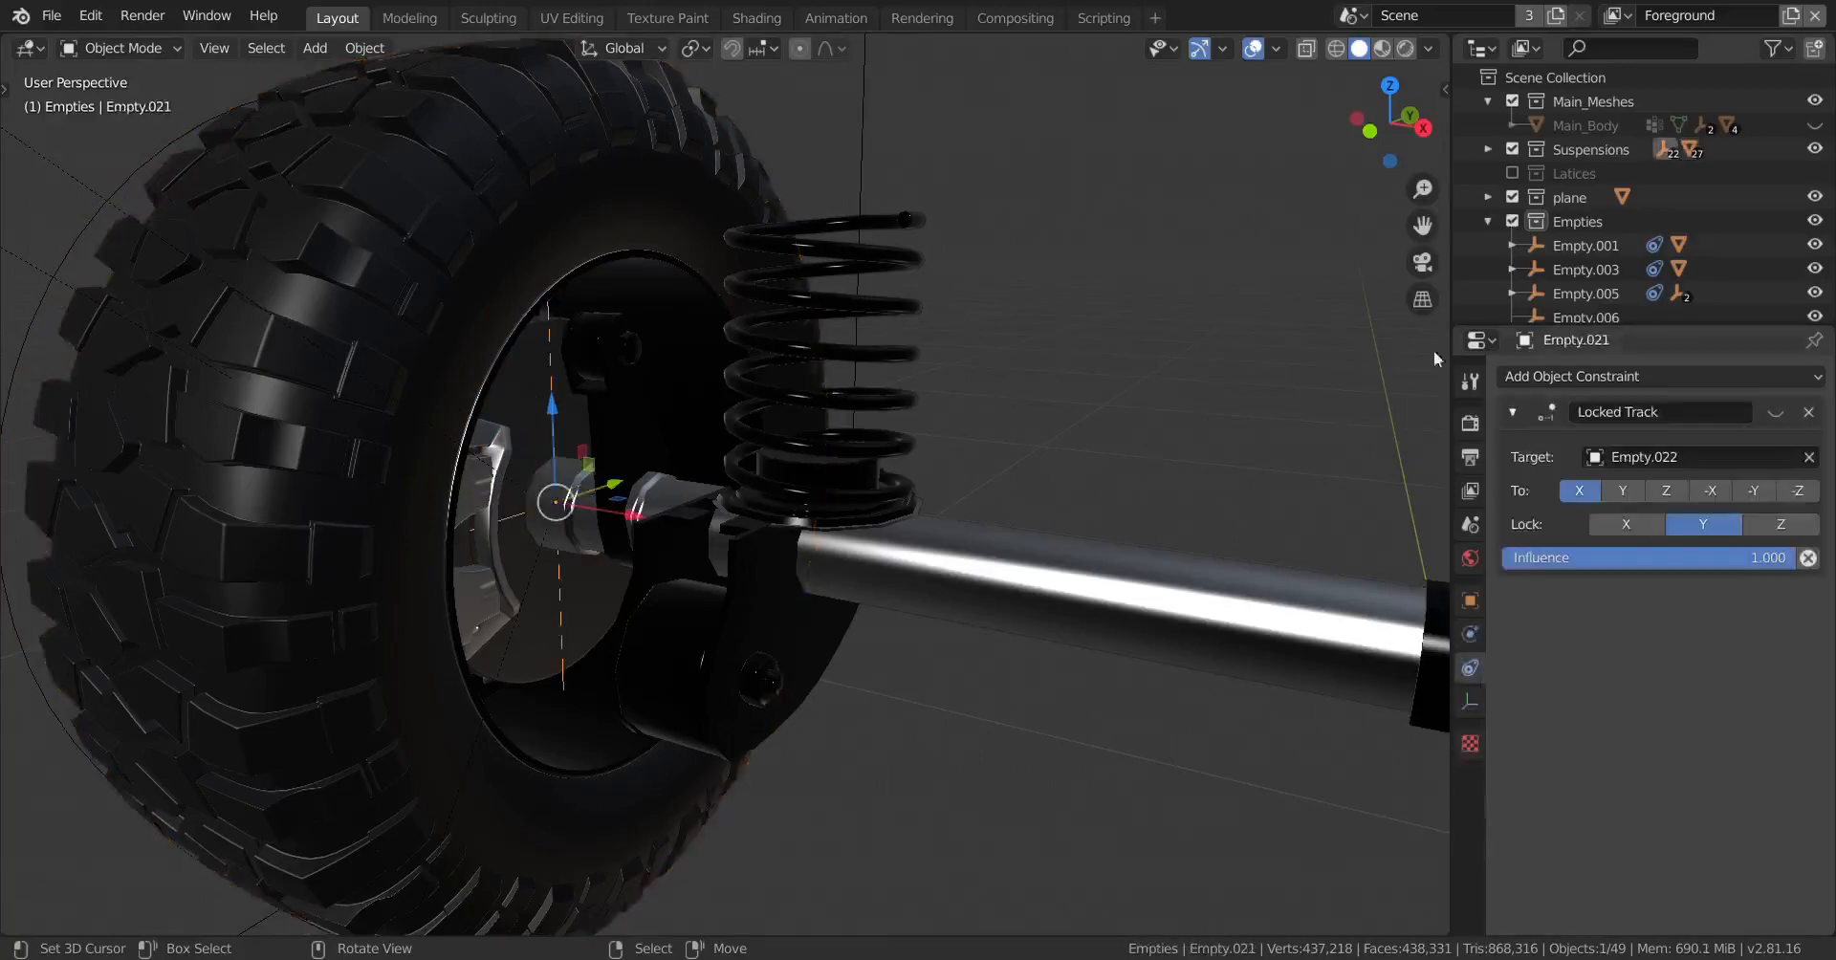
left_click(1776, 412)
Step: Parent the brake caliper Rear_Drive_Shaft.002 to the circular wheel empty Empty.020
scroll(668, 581, "up", 1)
middle_click_drag(641, 641, 634, 639)
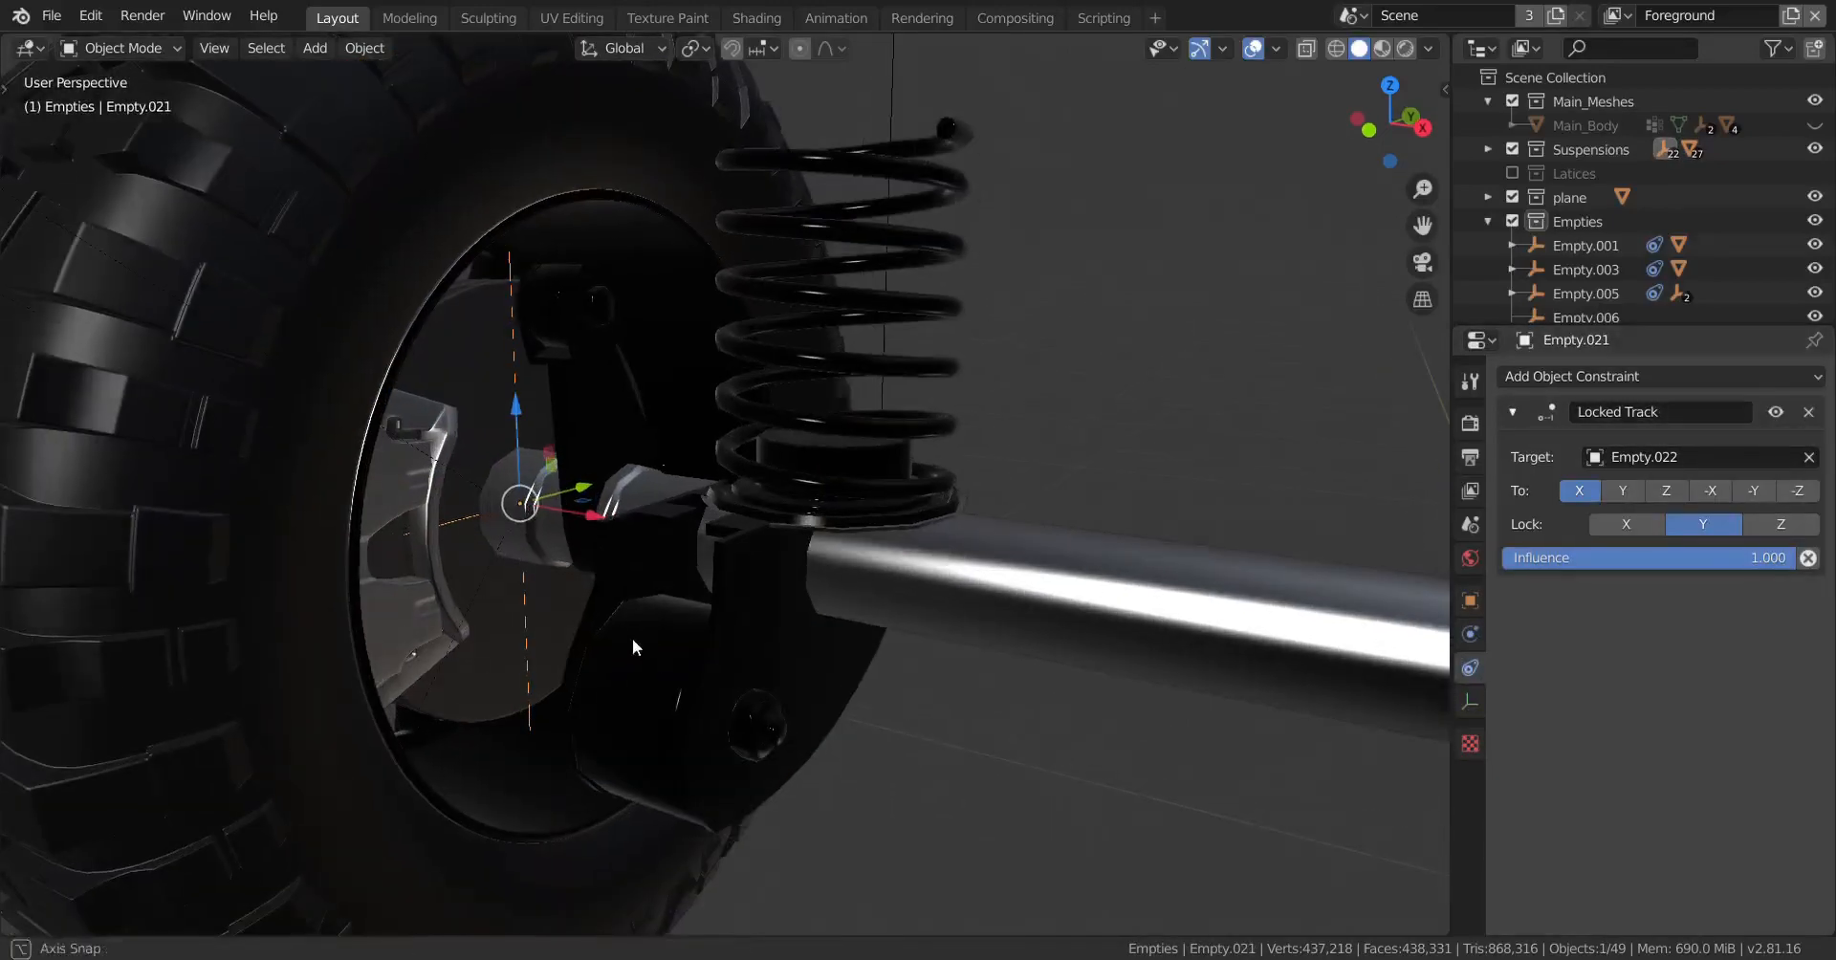
left_click(400, 478)
scroll(405, 484, "down", 4)
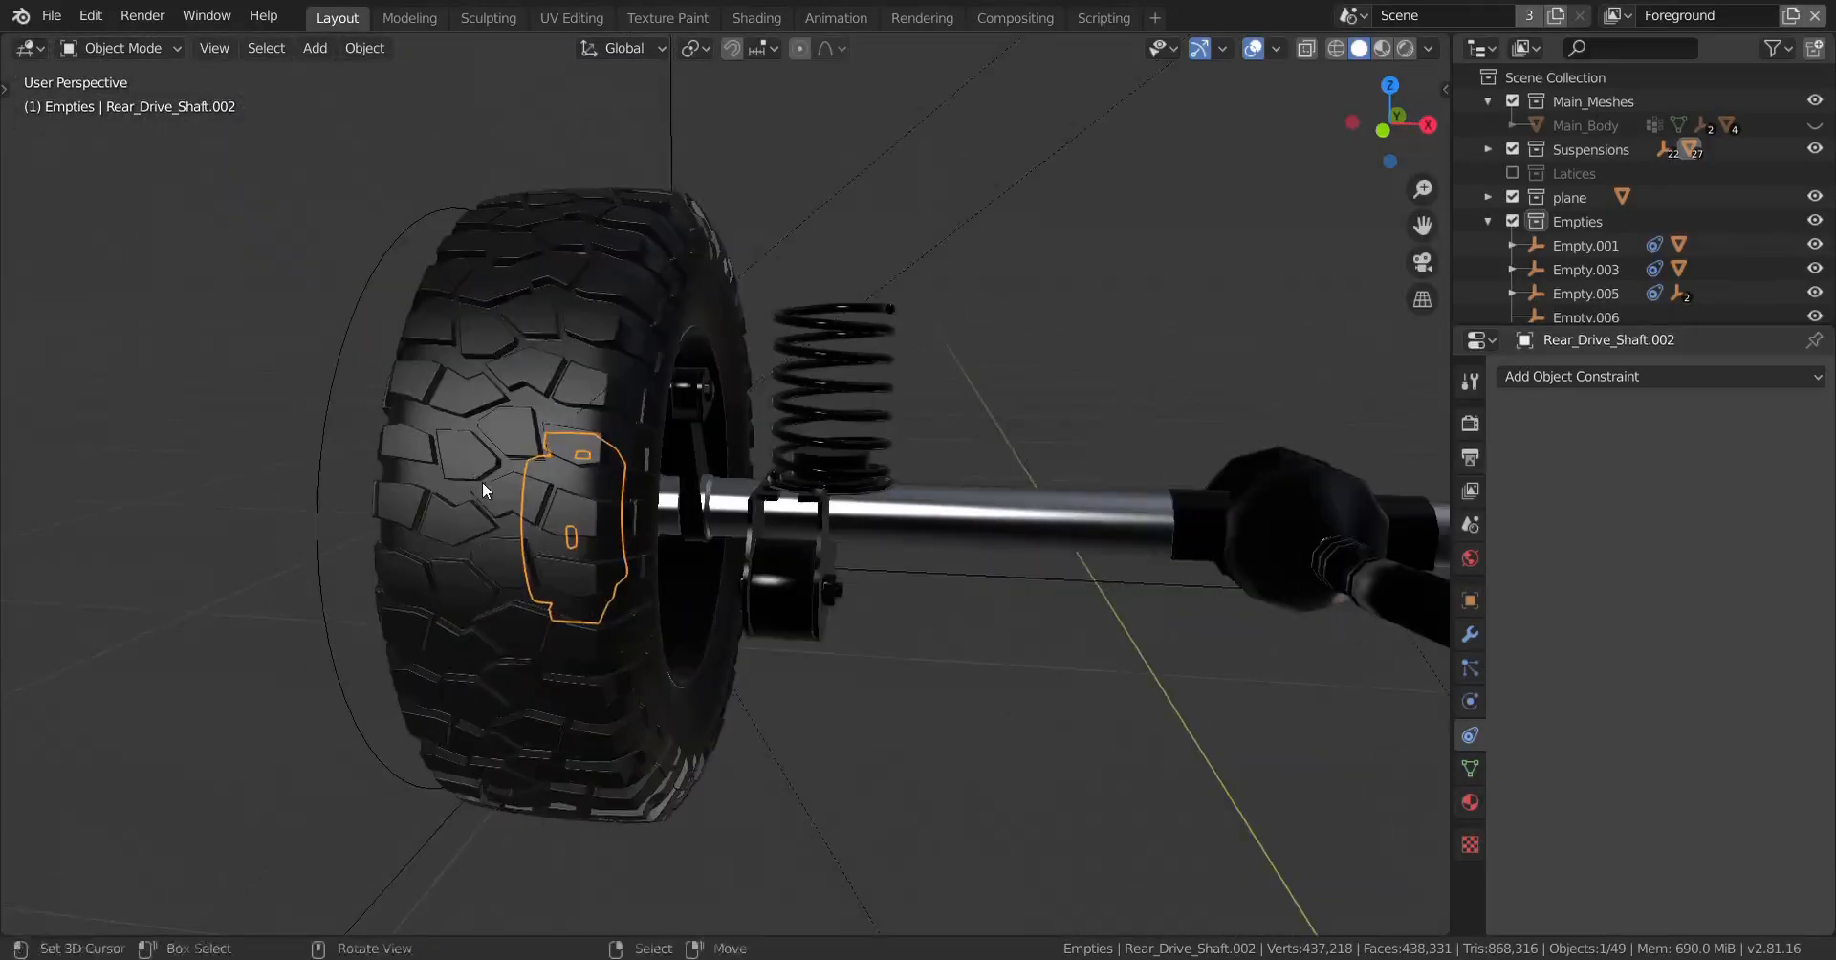
left_click(327, 433, "shift")
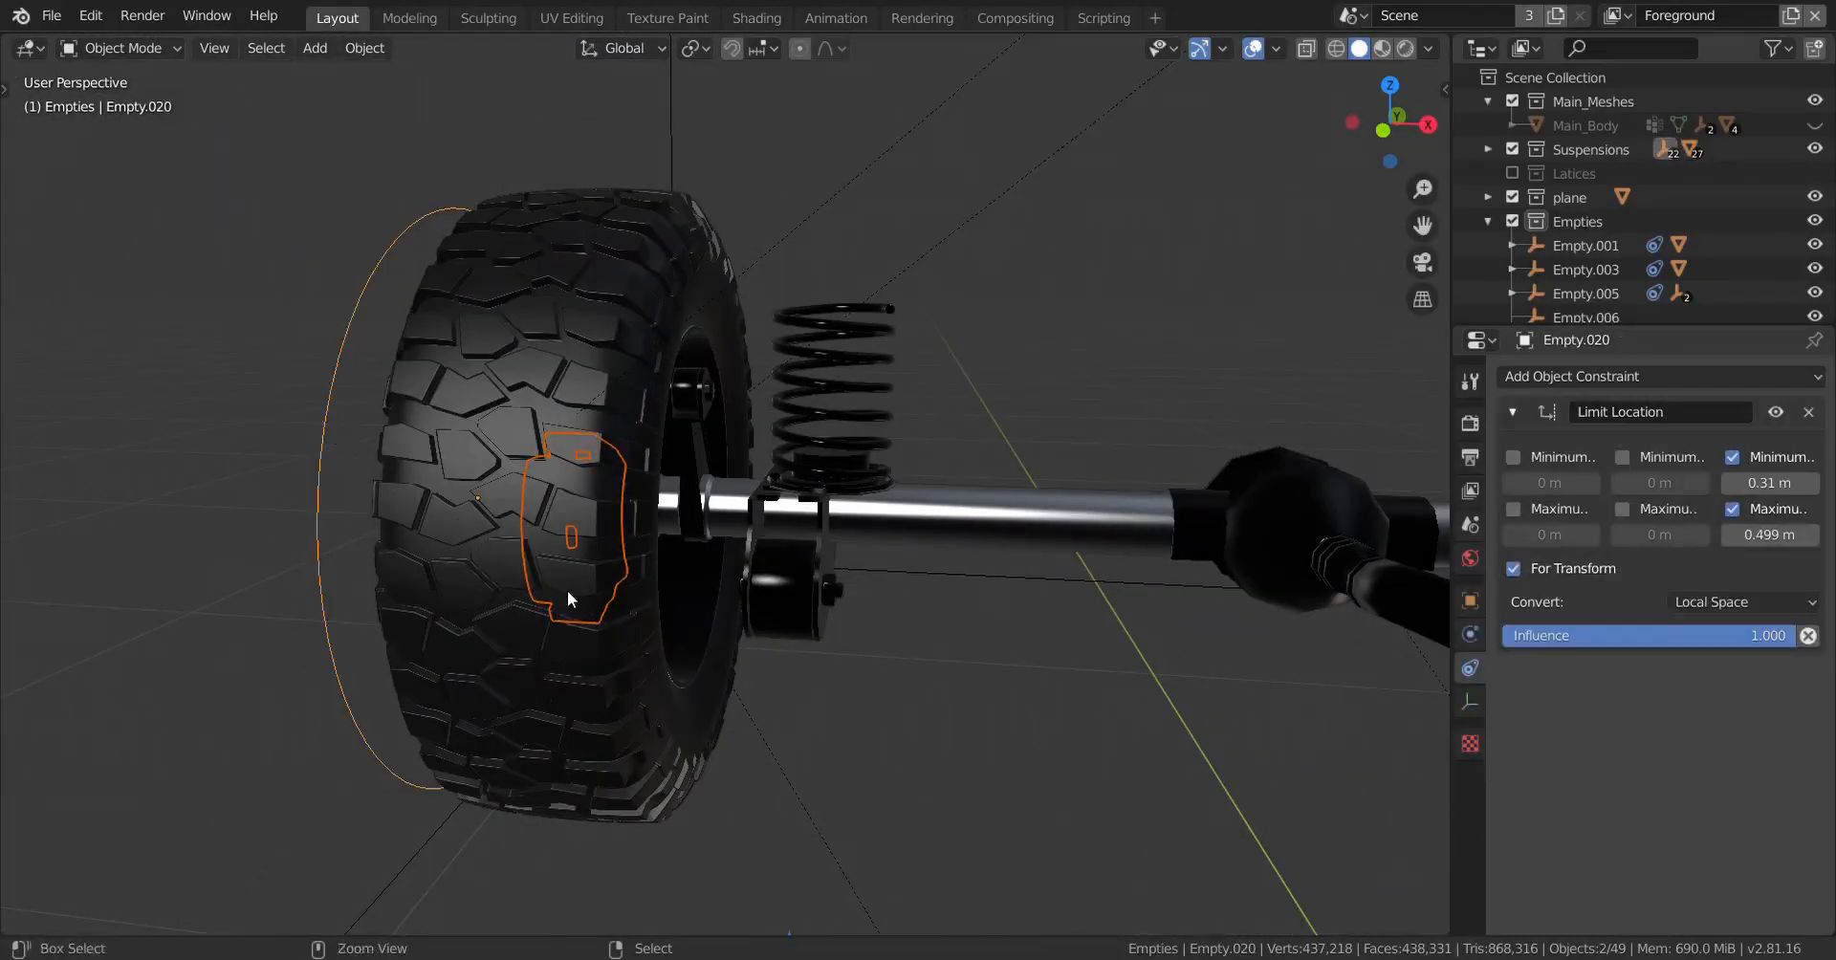
key("ctrl+p")
left_click(571, 593)
Step: Parent the opposite brake caliper Rear_Drive_Shaft.000 to the circular wheel empty Empty.019 with Object (Keep Transform)
middle_click_drag(571, 593, 680, 719)
left_click(886, 644)
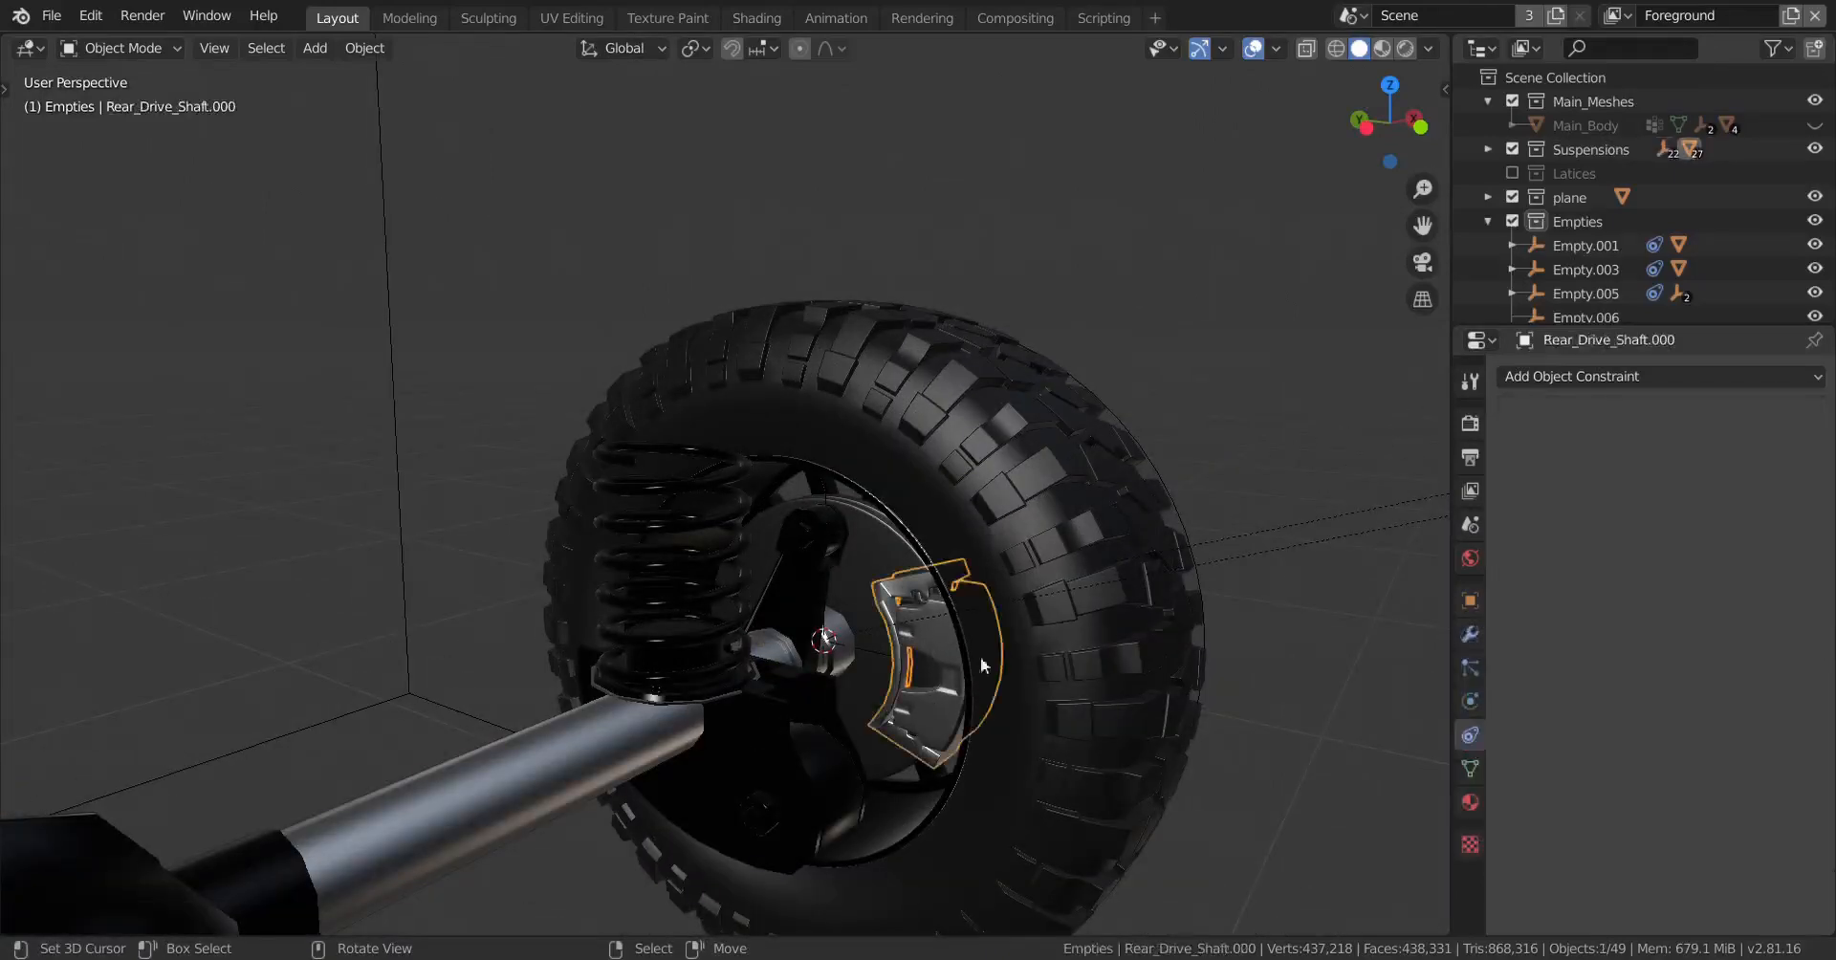
middle_click_drag(980, 656, 1299, 520)
left_click(1311, 507, "shift")
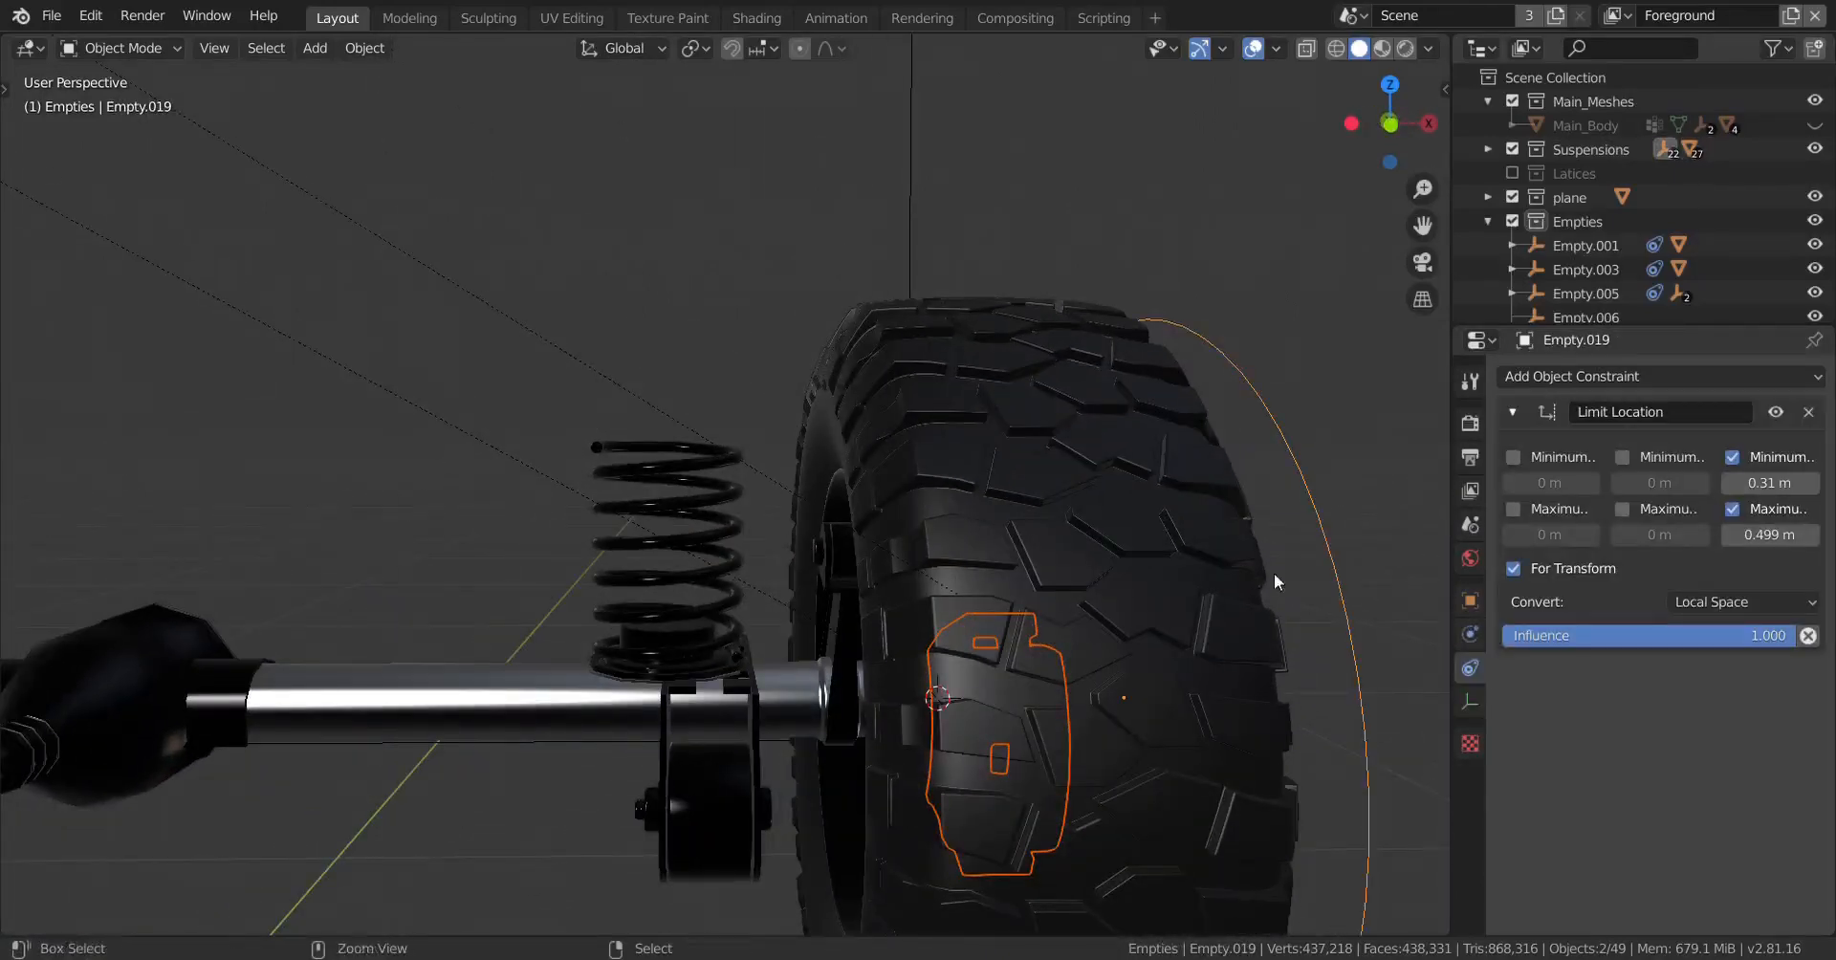
key("ctrl+p")
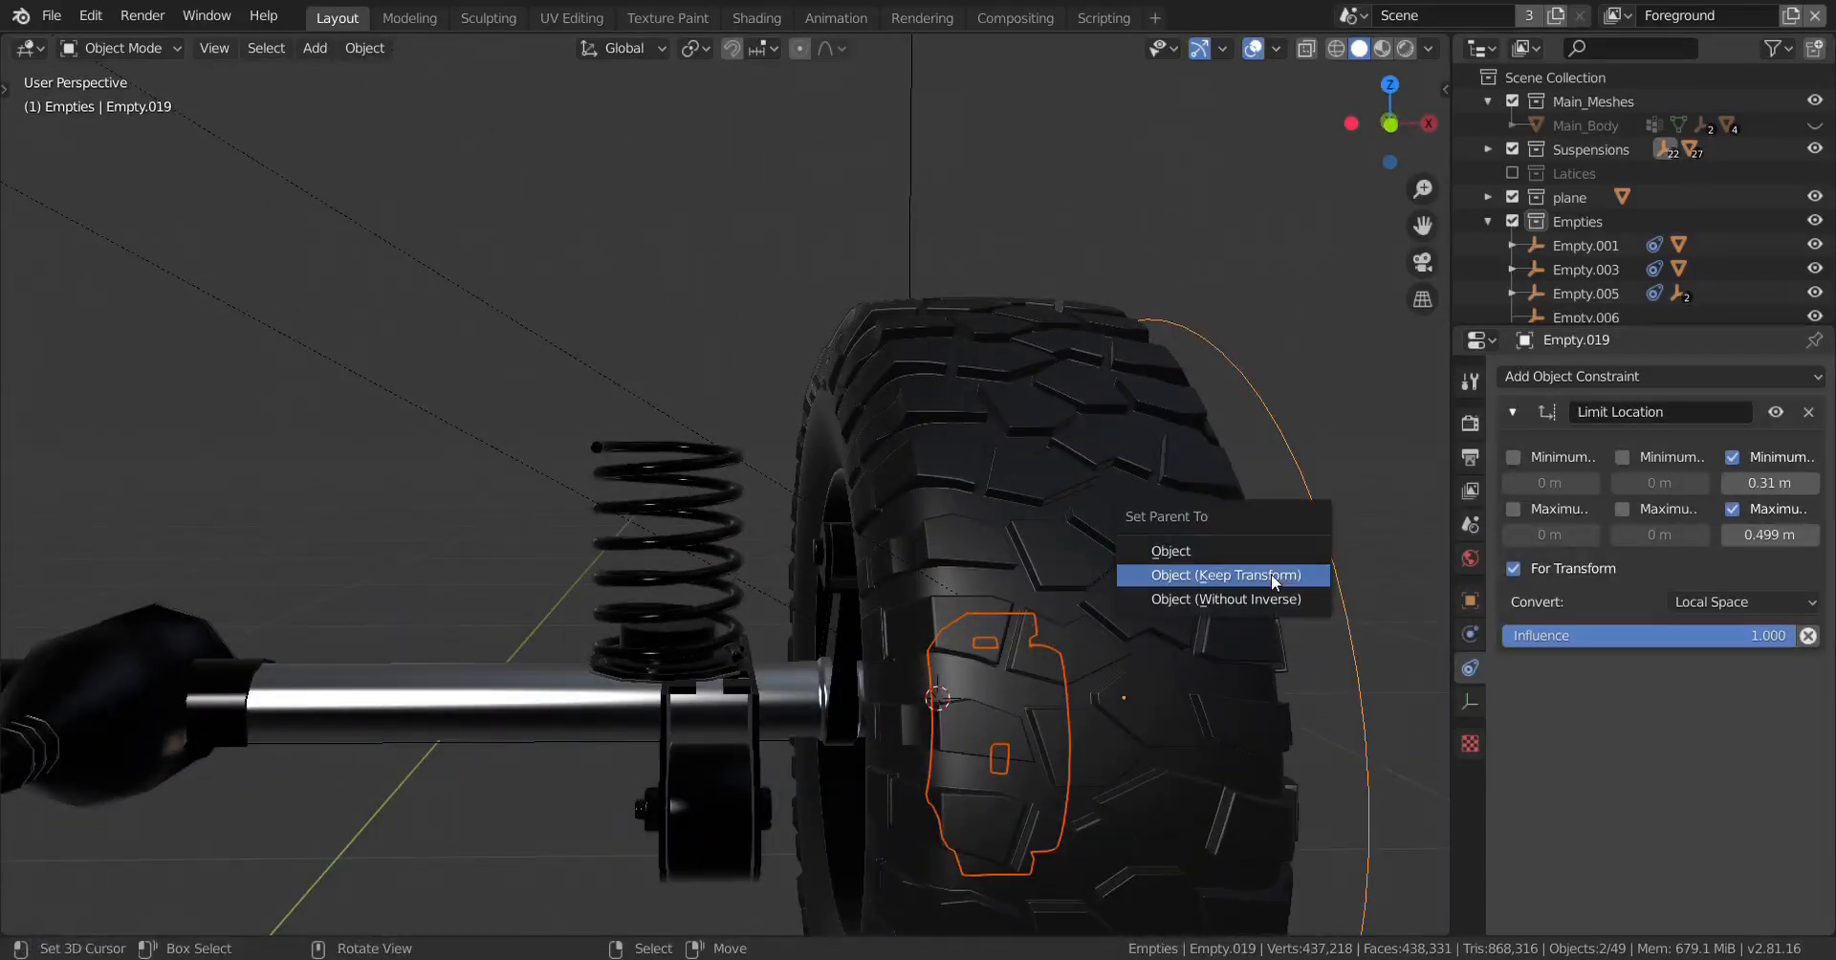
left_click(1271, 574)
Step: Parent the brake caliper Rear_Drive_Shaft.000 to the hub empty Empty.022 instead of the circular empty
middle_click_drag(1013, 649, 943, 655)
scroll(1016, 681, "up", 2)
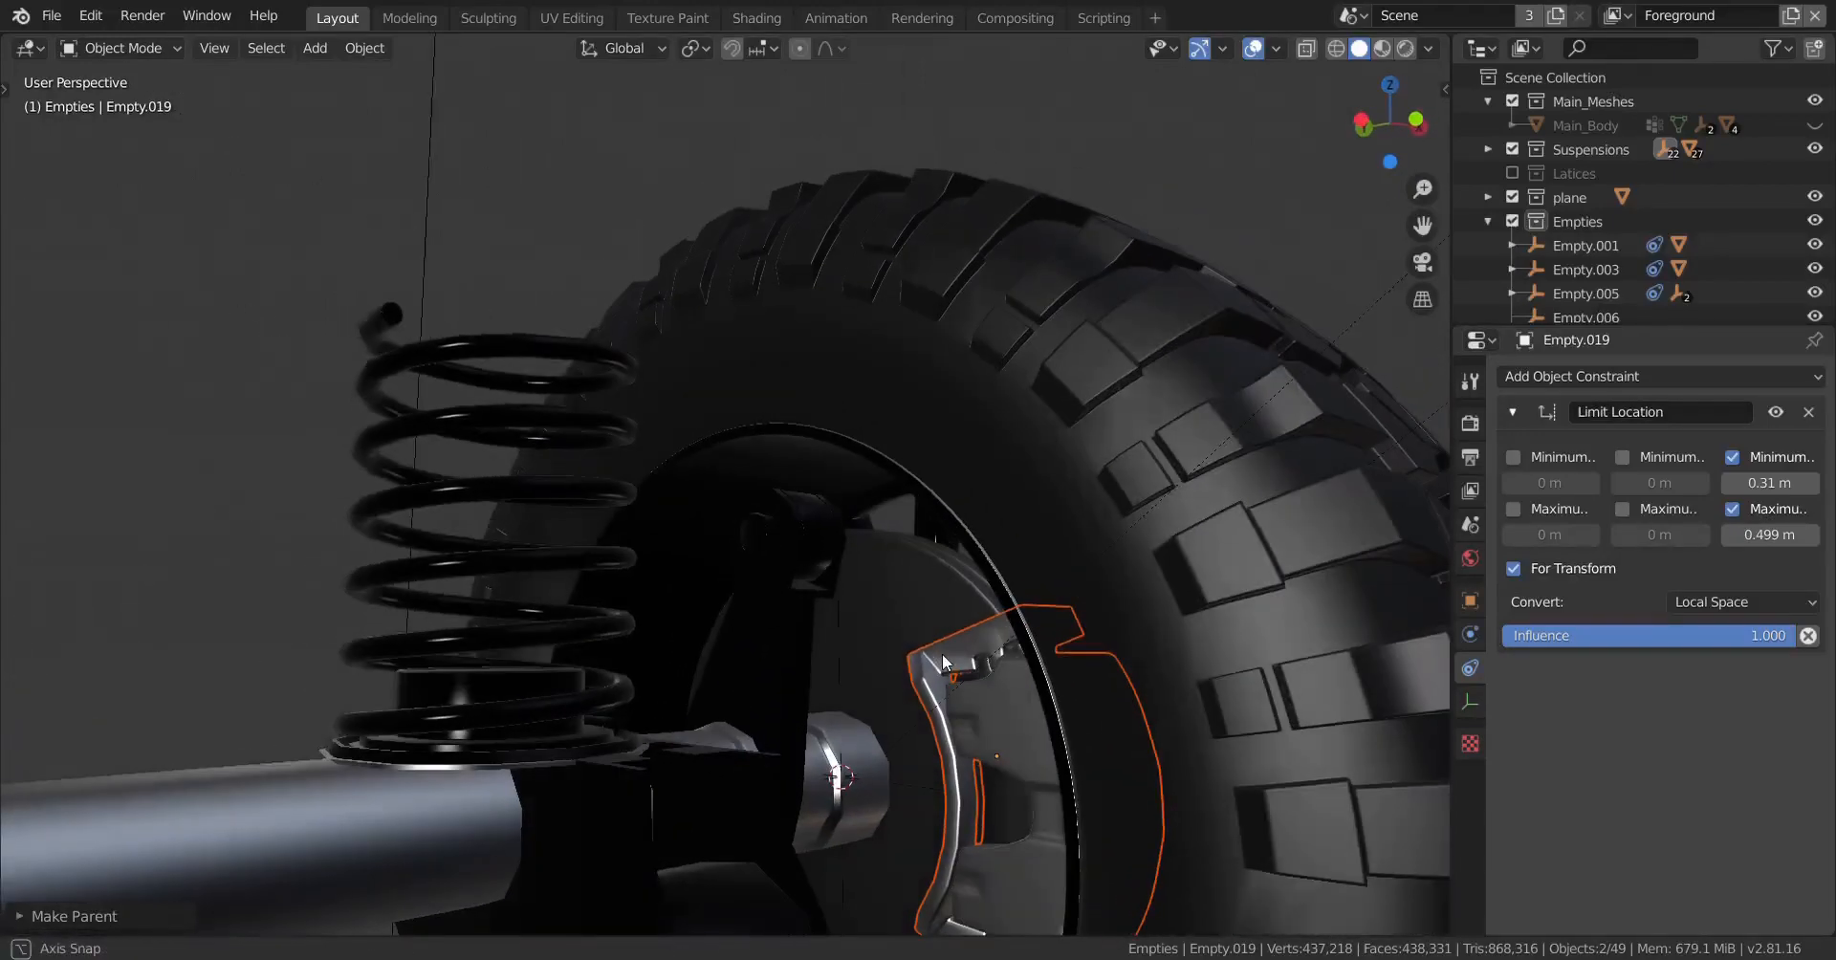
left_click(968, 714)
middle_click_drag(968, 716, 898, 662)
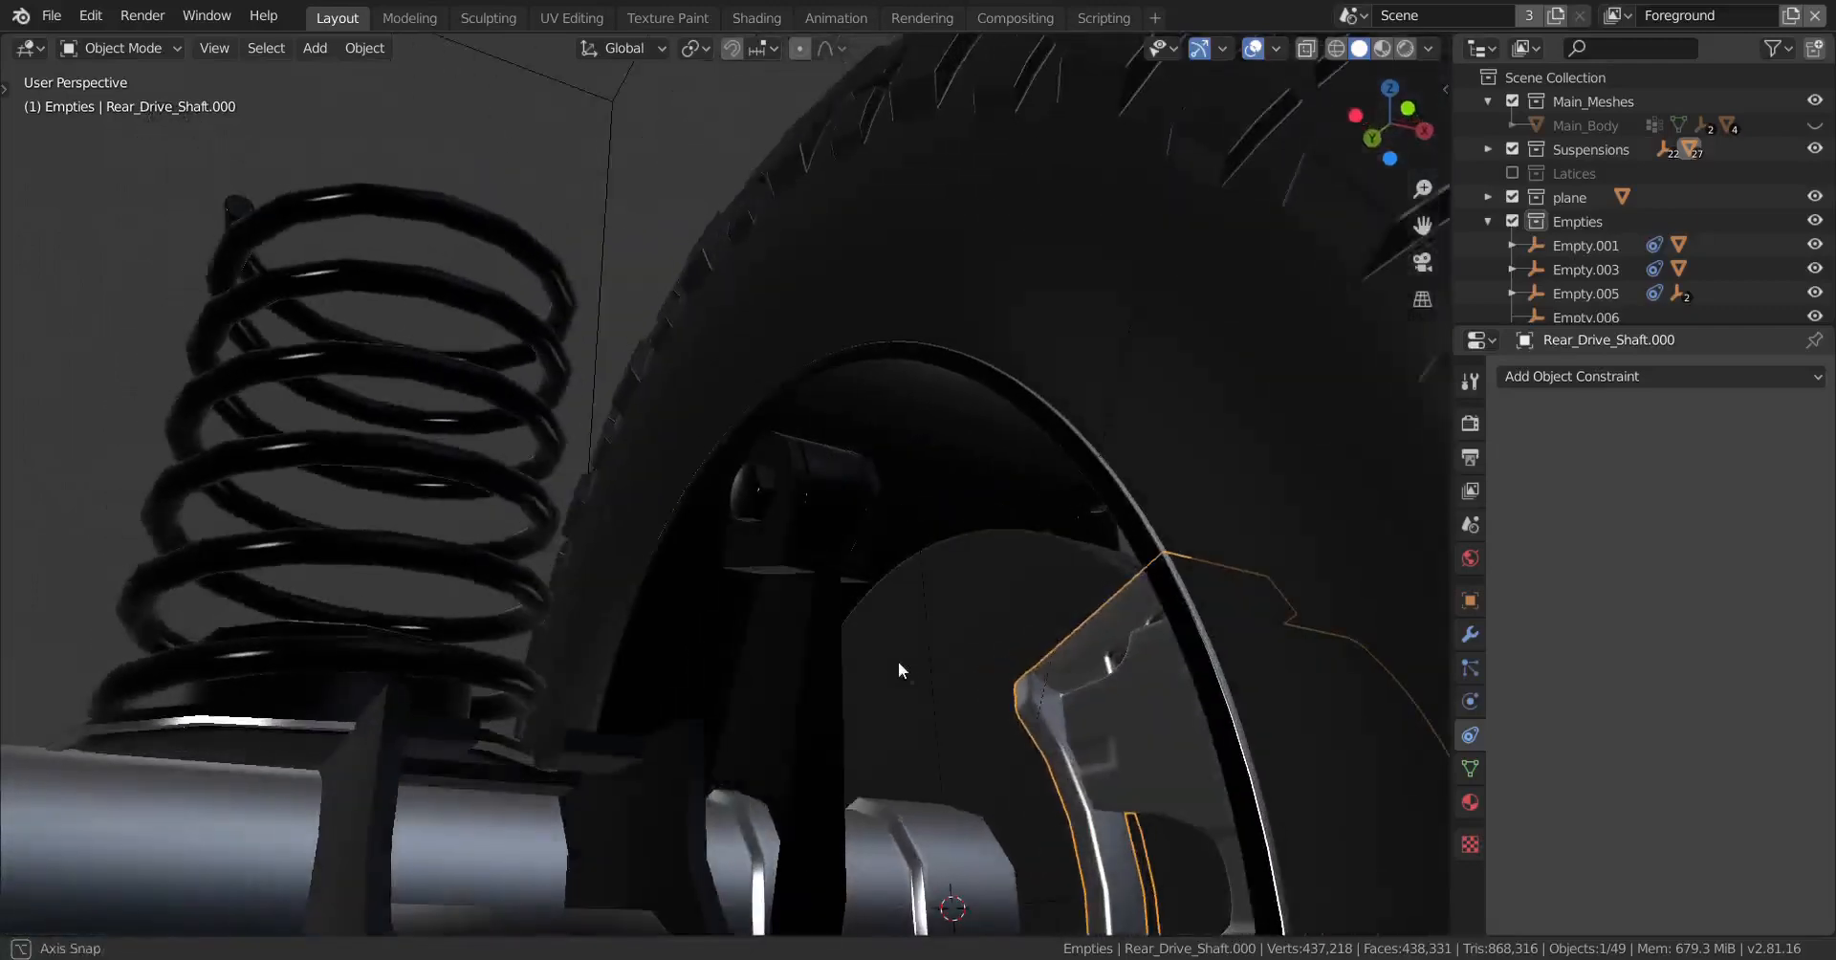
left_click(920, 541, "shift")
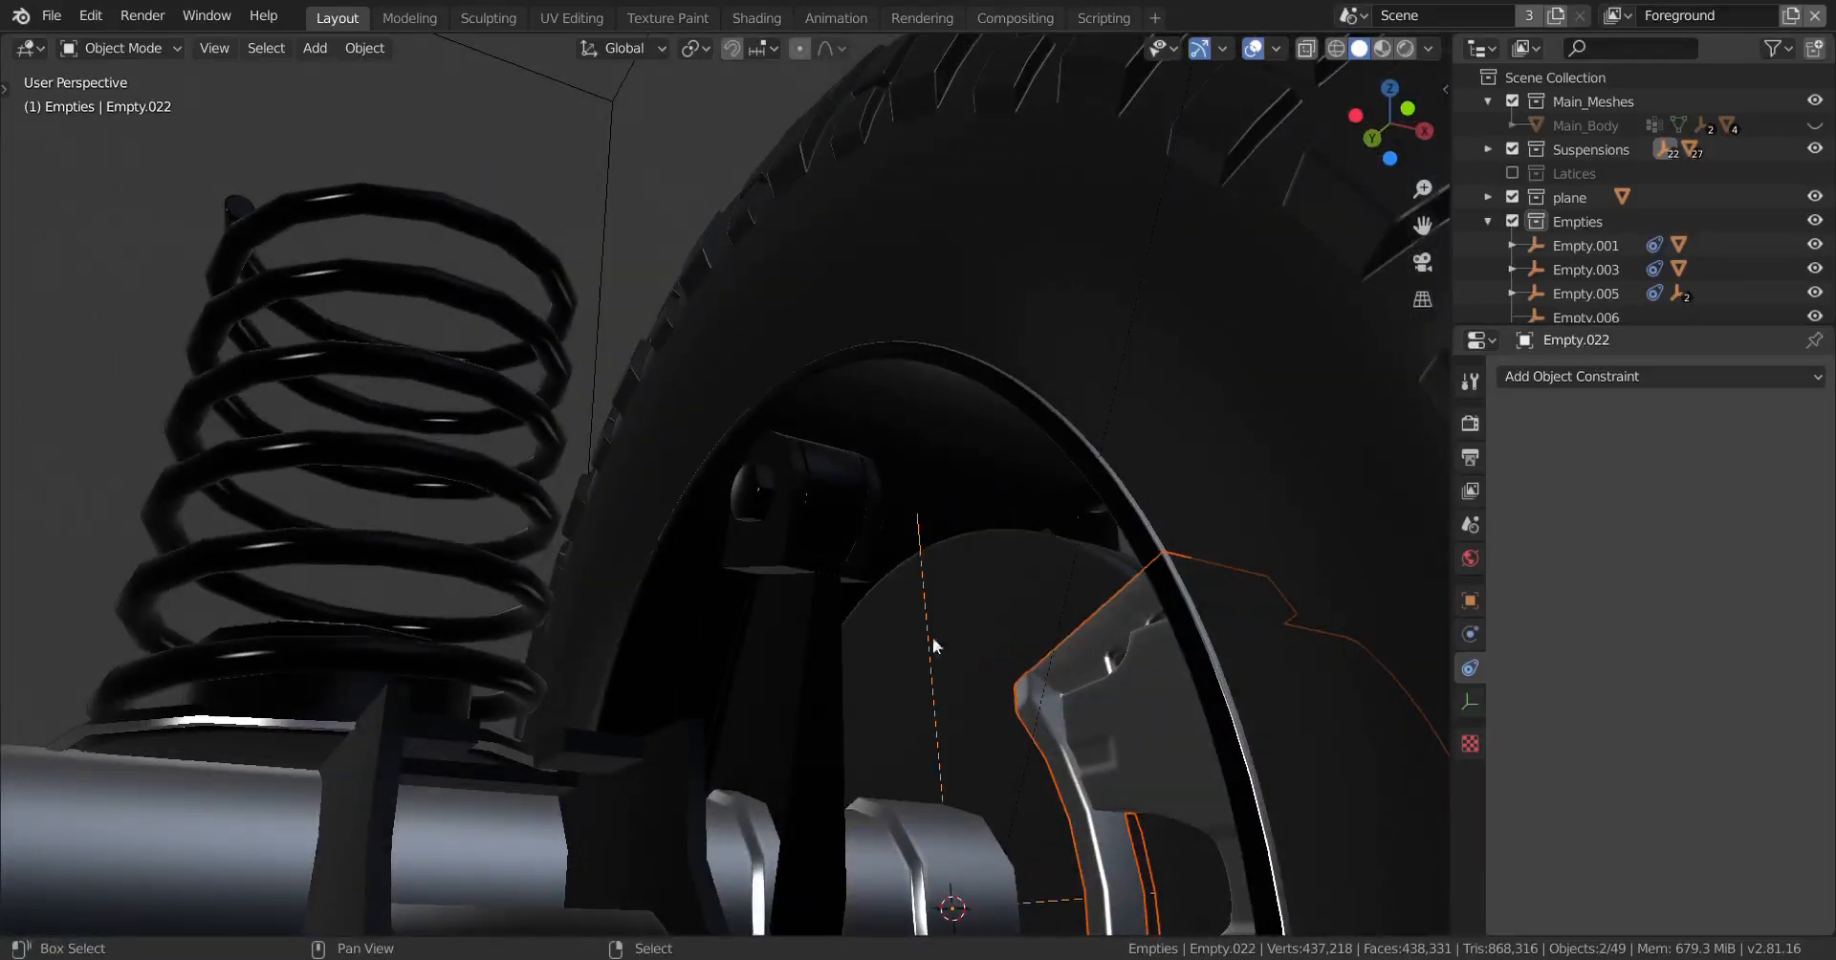
key("ctrl+p")
left_click(906, 752)
Step: Parent the other wheel's brake caliper to the hub empty Empty.021 with Object (Keep Transform)
scroll(905, 744, "down", 3)
middle_click_drag(904, 744, 790, 664)
left_click(755, 690)
left_click(790, 665, "shift")
key("ctrl+p")
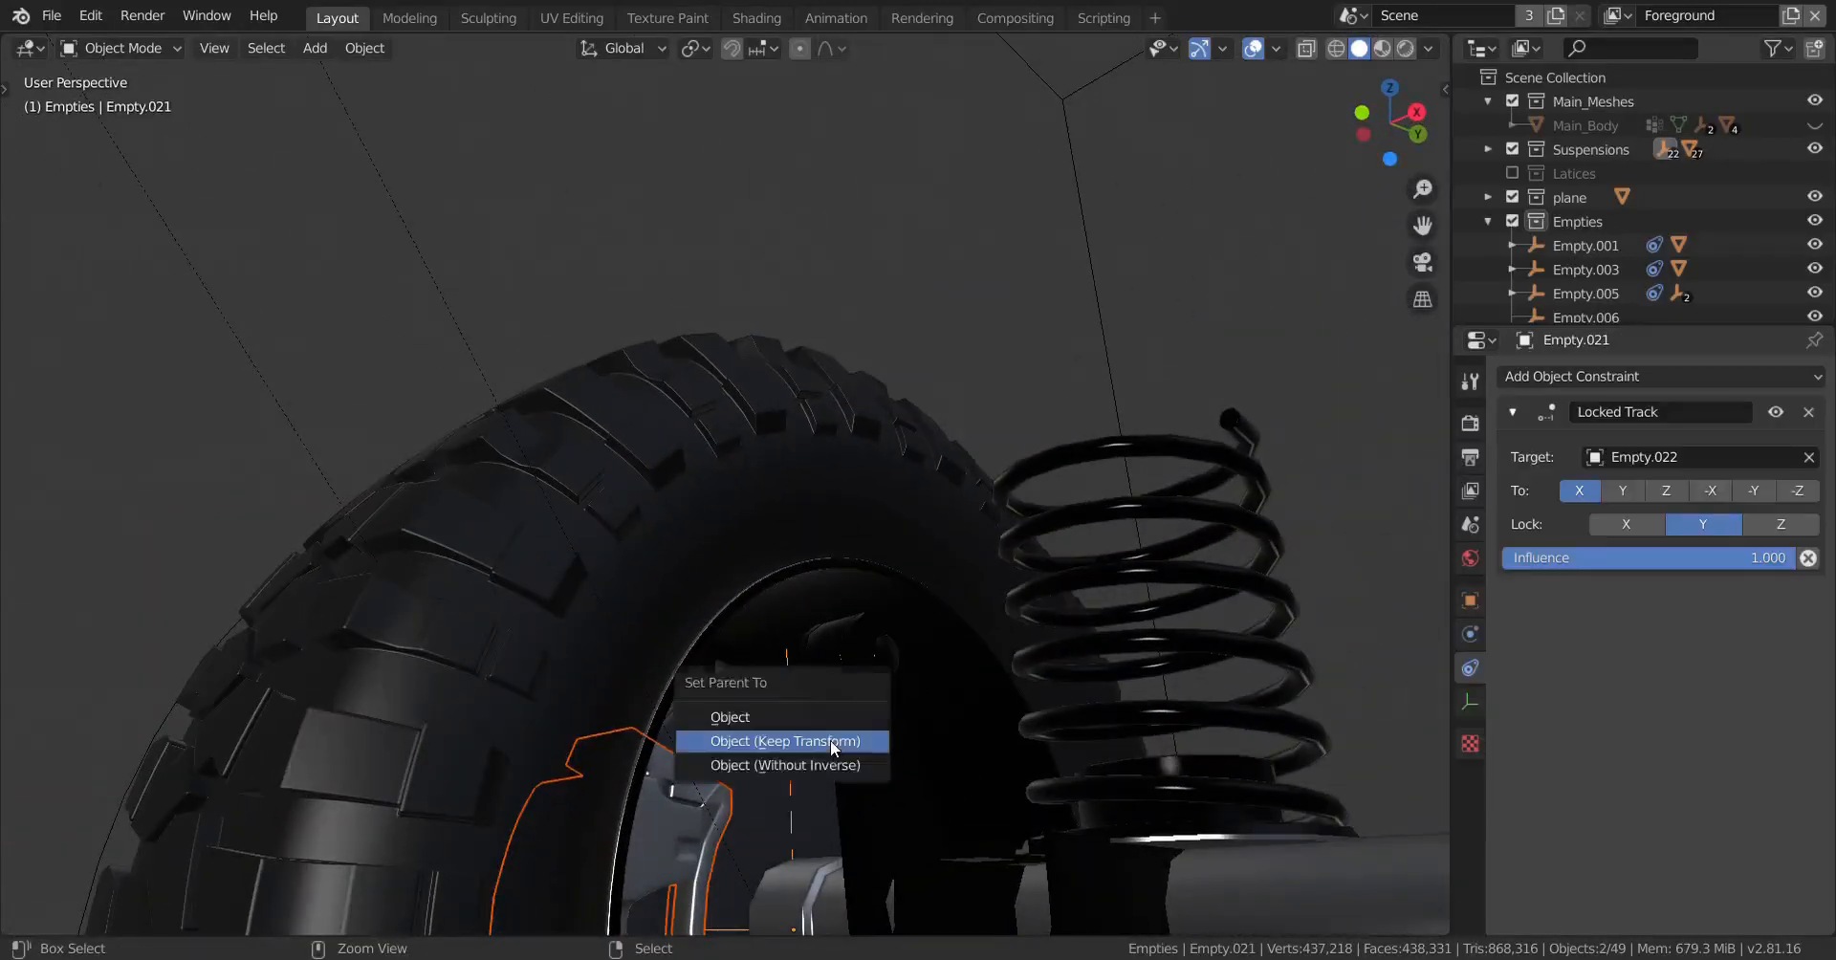
left_click(830, 744)
Step: Test the axle rig by moving the circular wheel empty Empty.019 down along the Z axis
middle_click_drag(831, 743, 1147, 669)
middle_click_drag(1285, 617, 1115, 495)
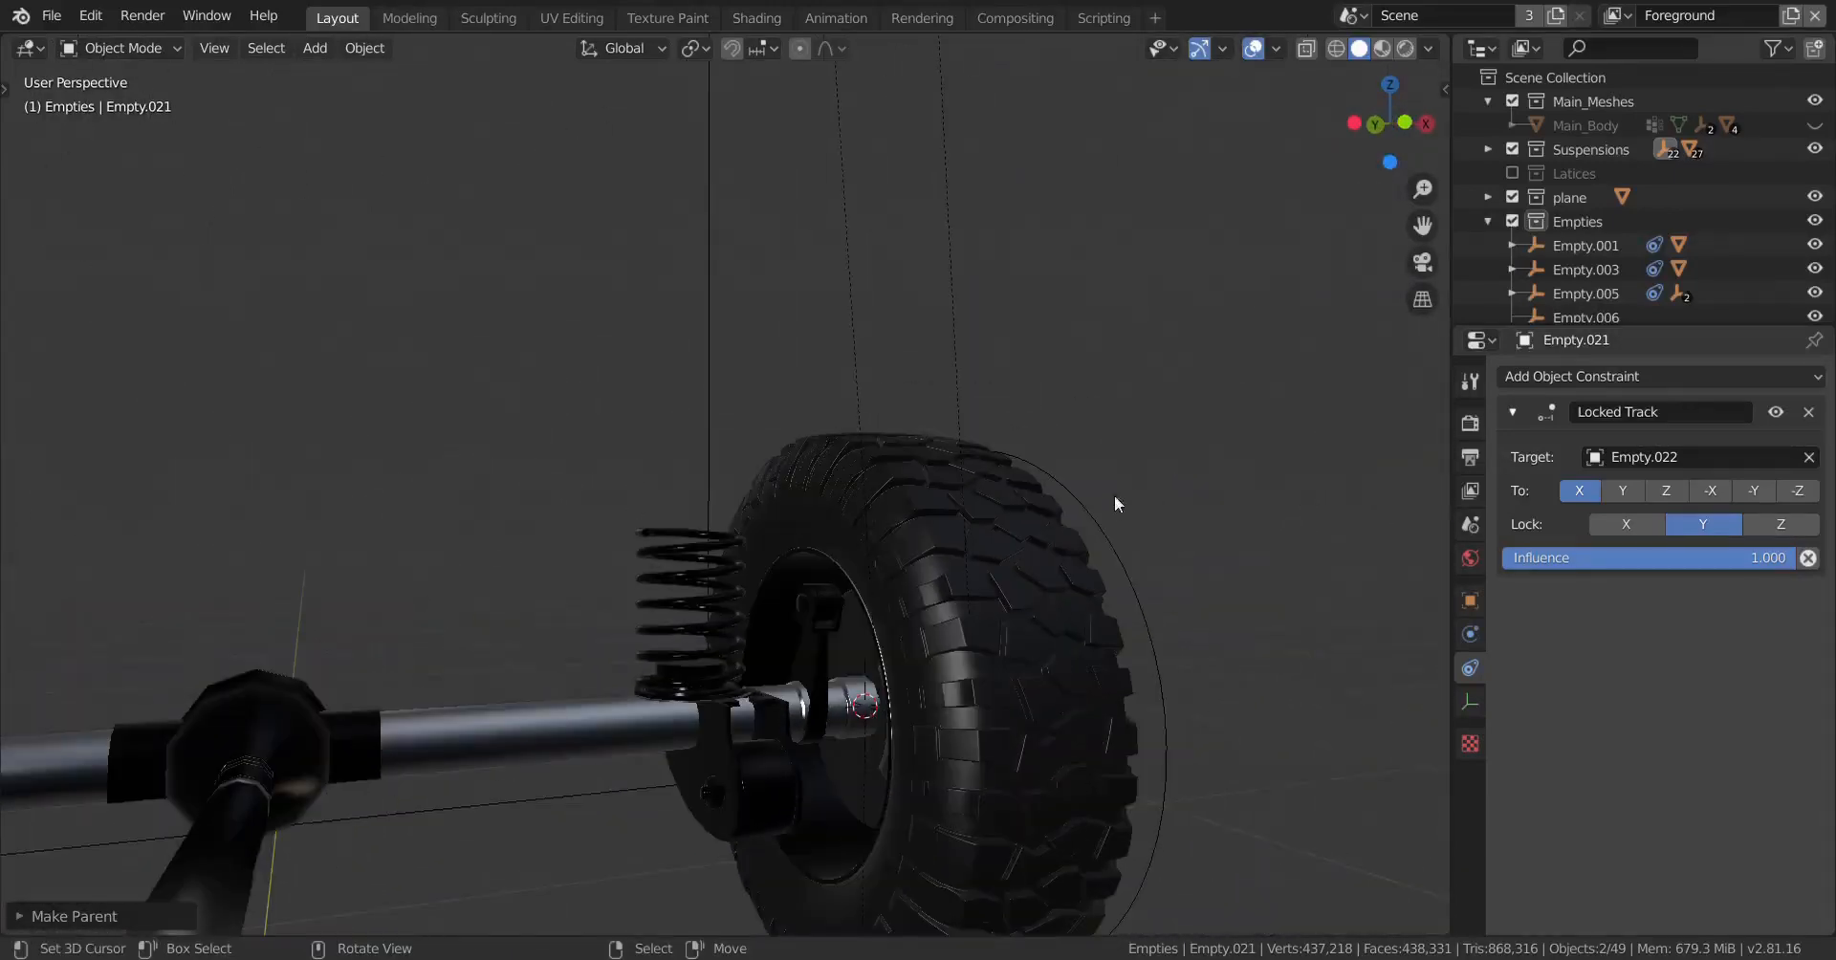
left_click(1103, 540)
key("g")
key("z")
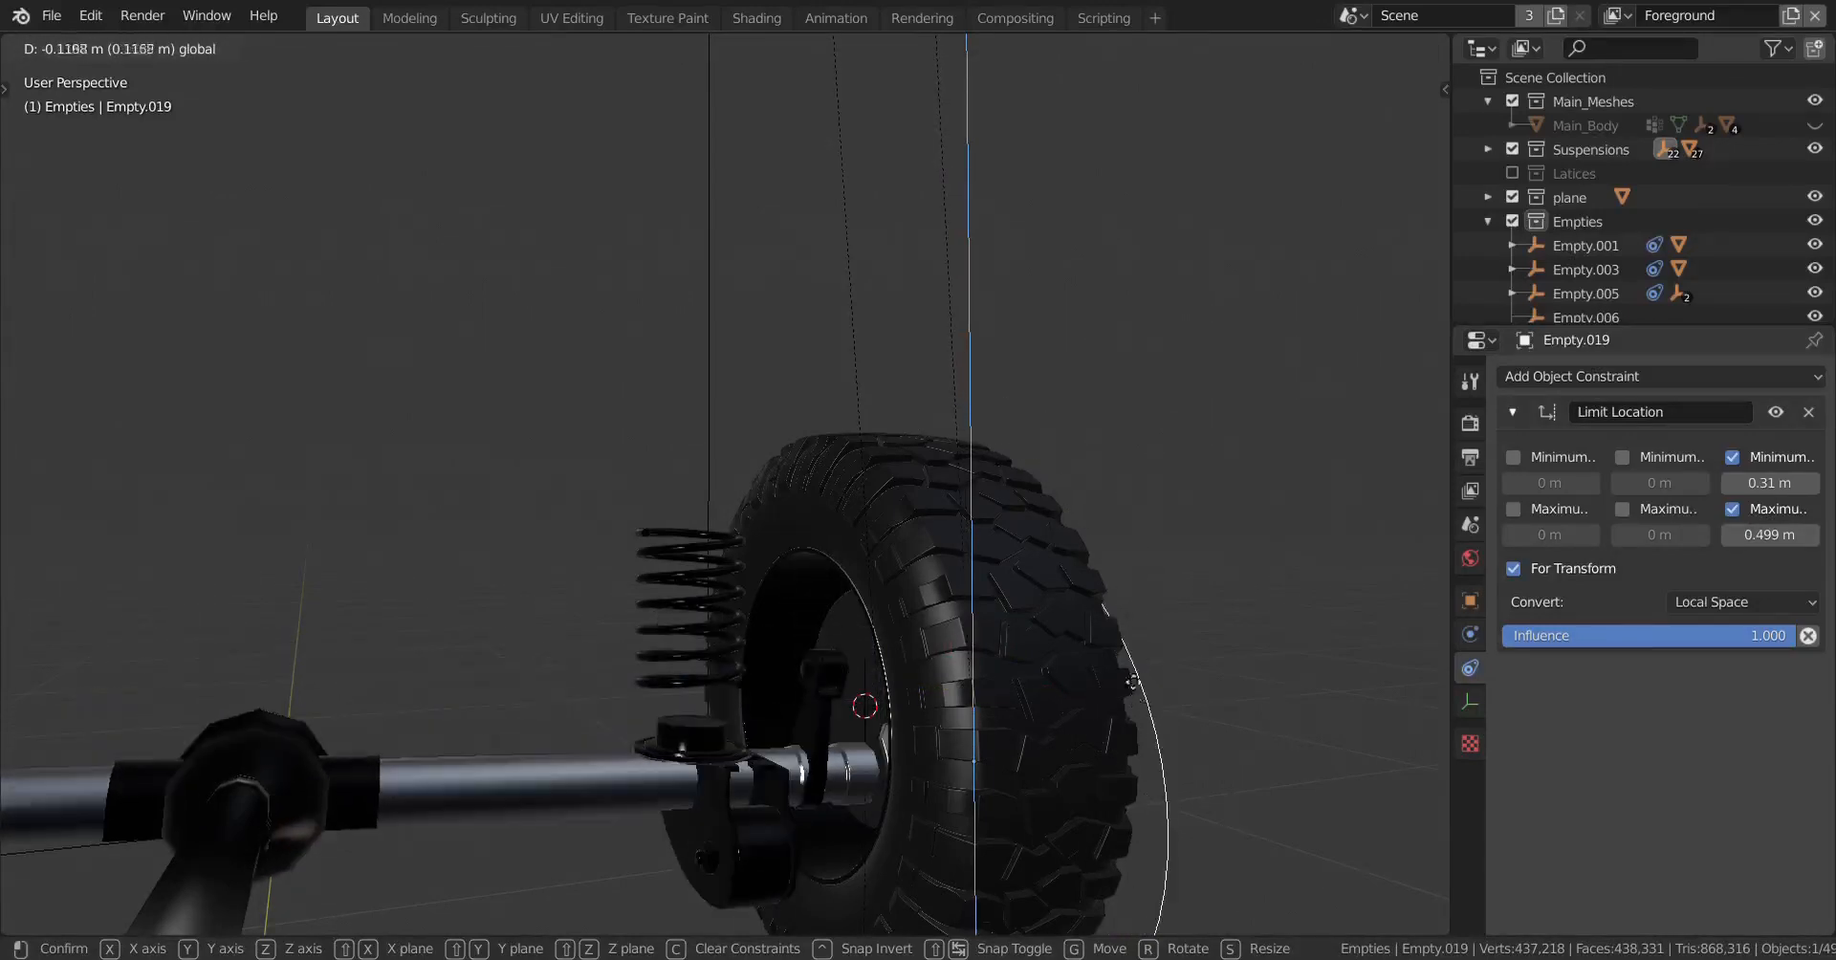
left_click(1041, 650)
Step: Parent the tire beside Empty.019 to that circular wheel empty
middle_click_drag(1041, 650, 937, 567)
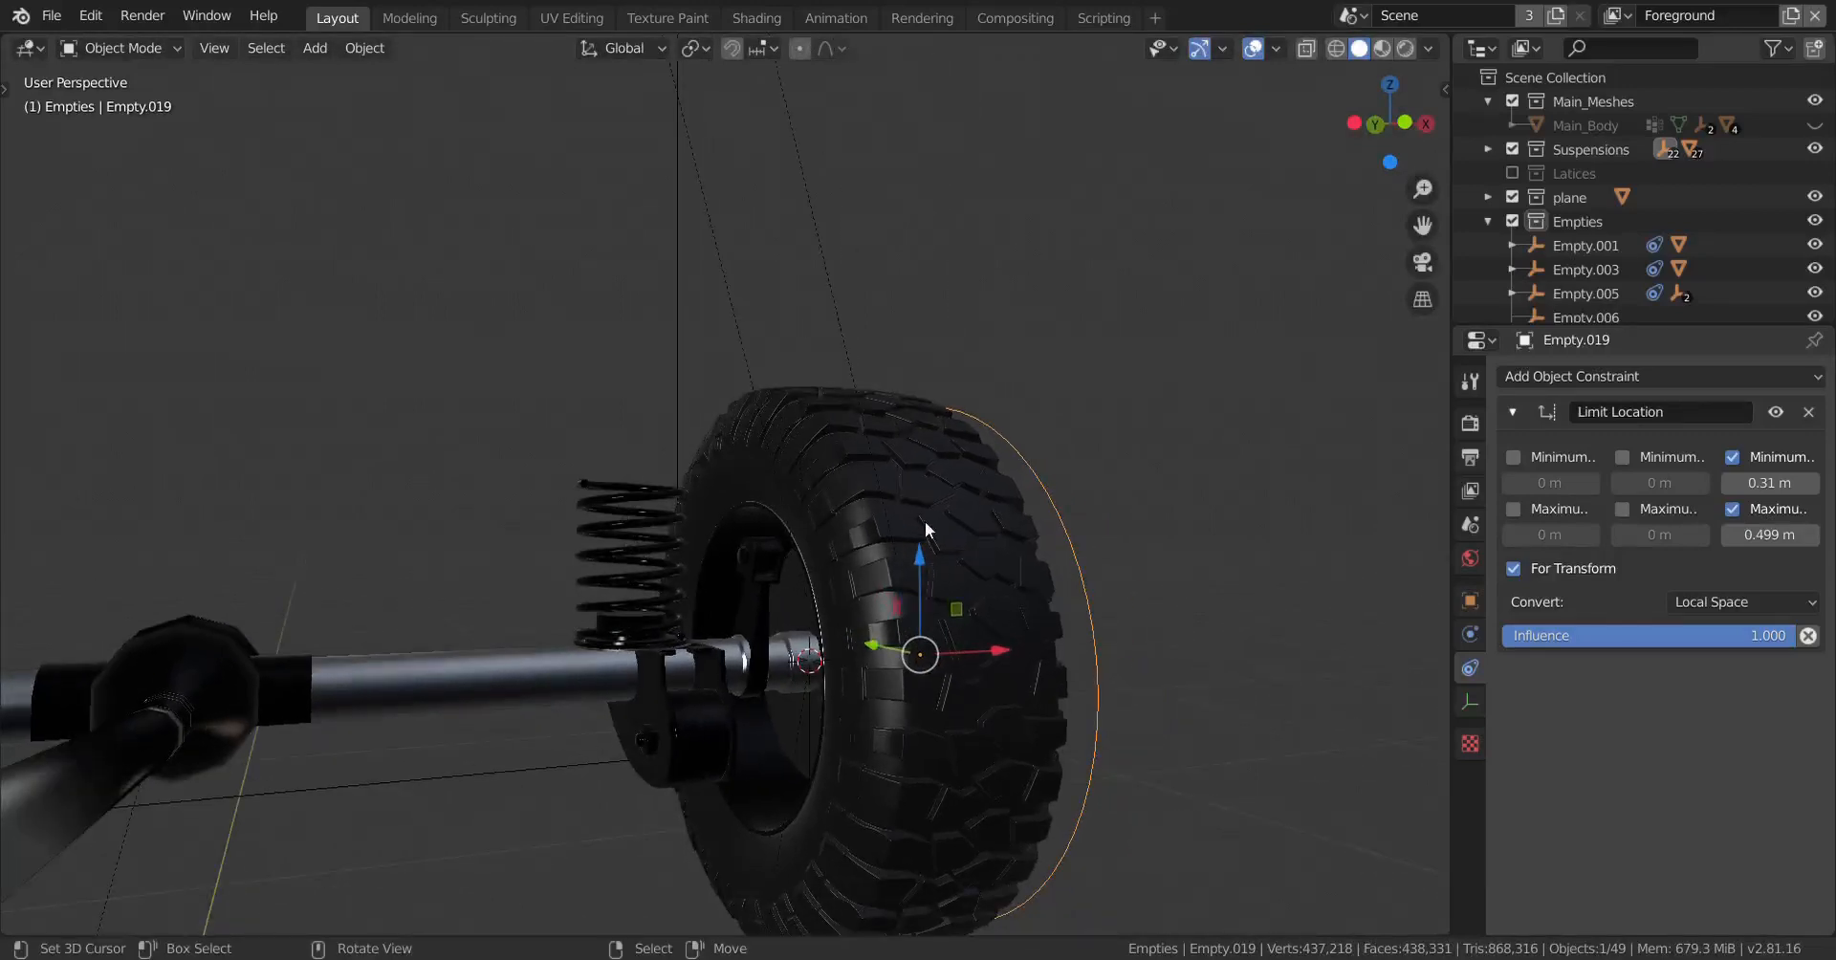
left_click(926, 521)
left_click(1043, 472, "shift")
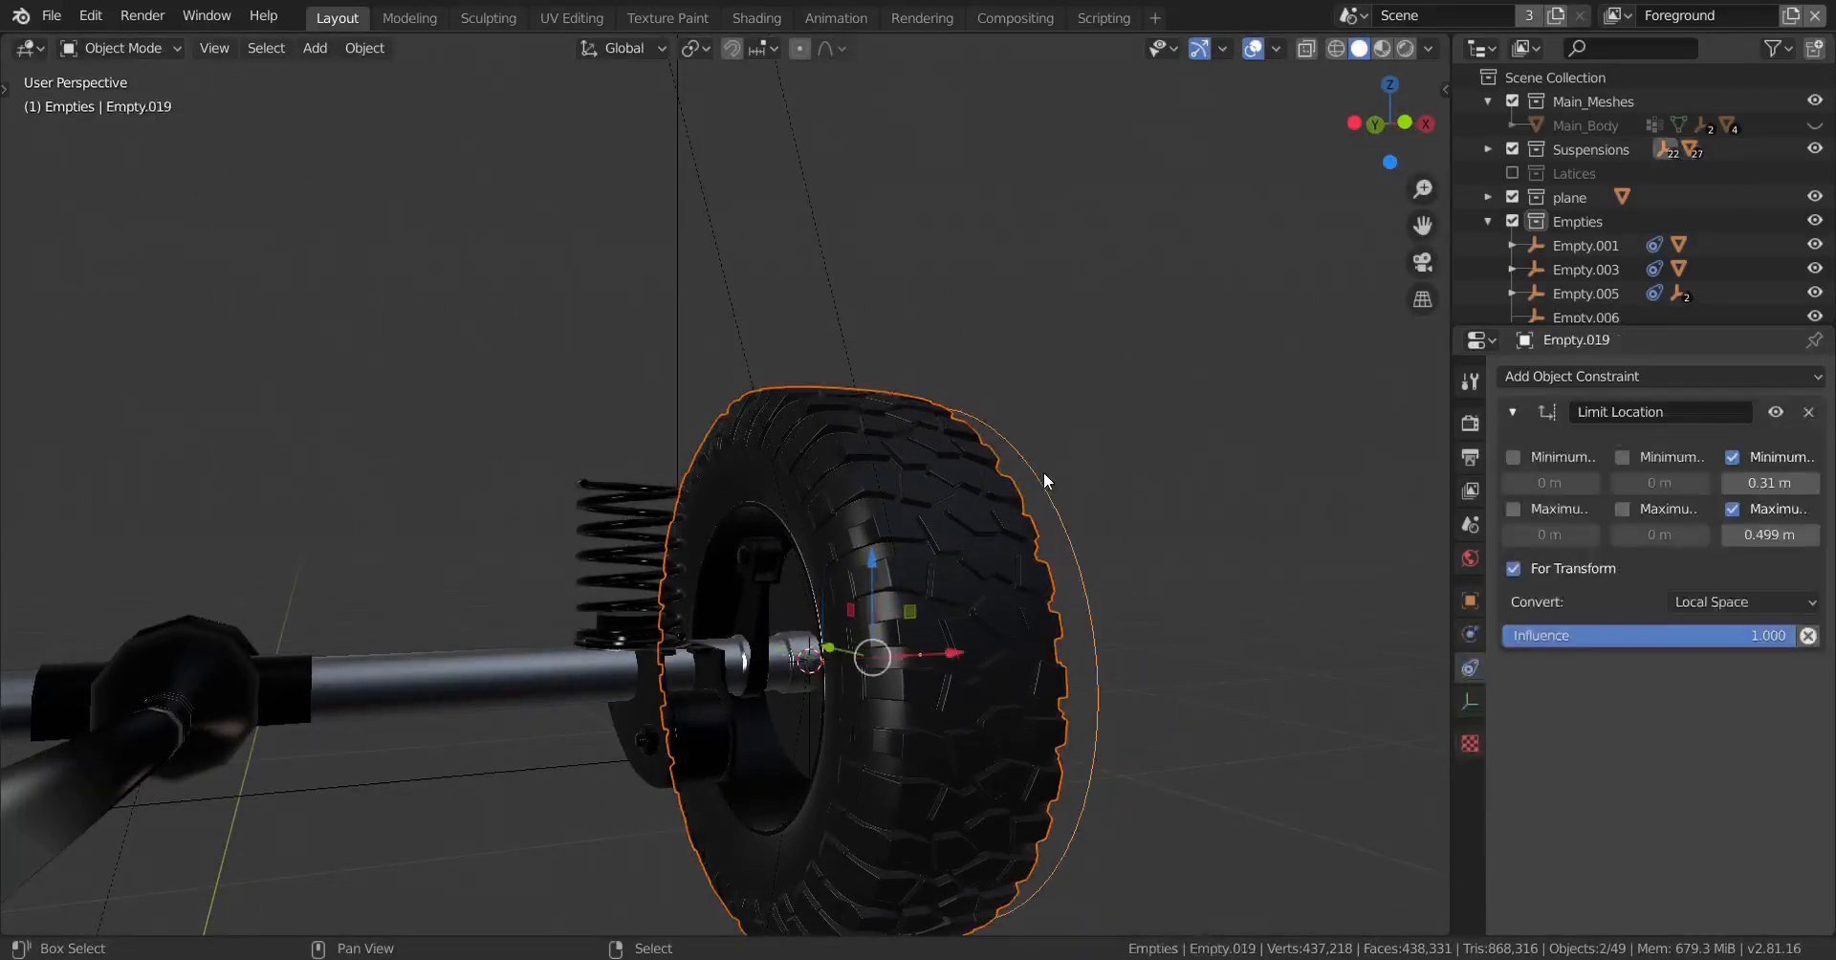
key("ctrl+p")
left_click(1042, 473)
Step: Parent the opposite tire Front_Left_Tire.002 to the circular wheel empty Empty.020 with Object (Keep Transform)
middle_click_drag(1043, 472, 2, 572)
left_click(594, 404)
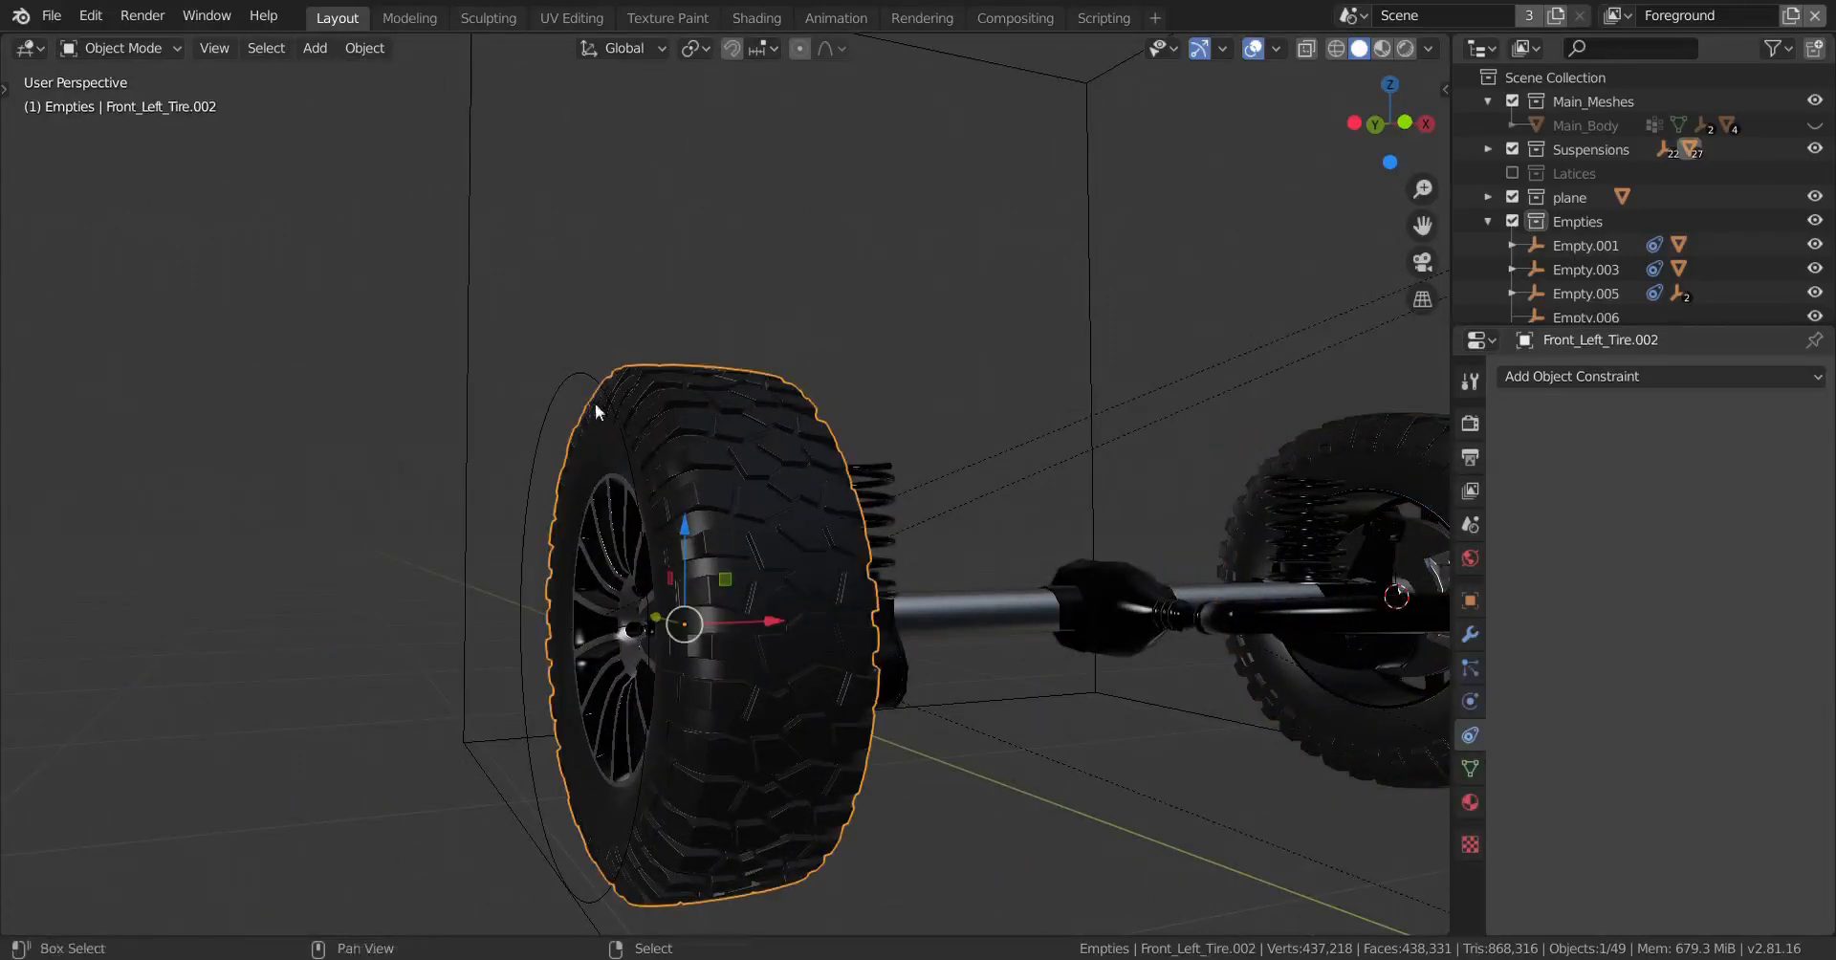
left_click(574, 375, "shift")
key("ctrl+p")
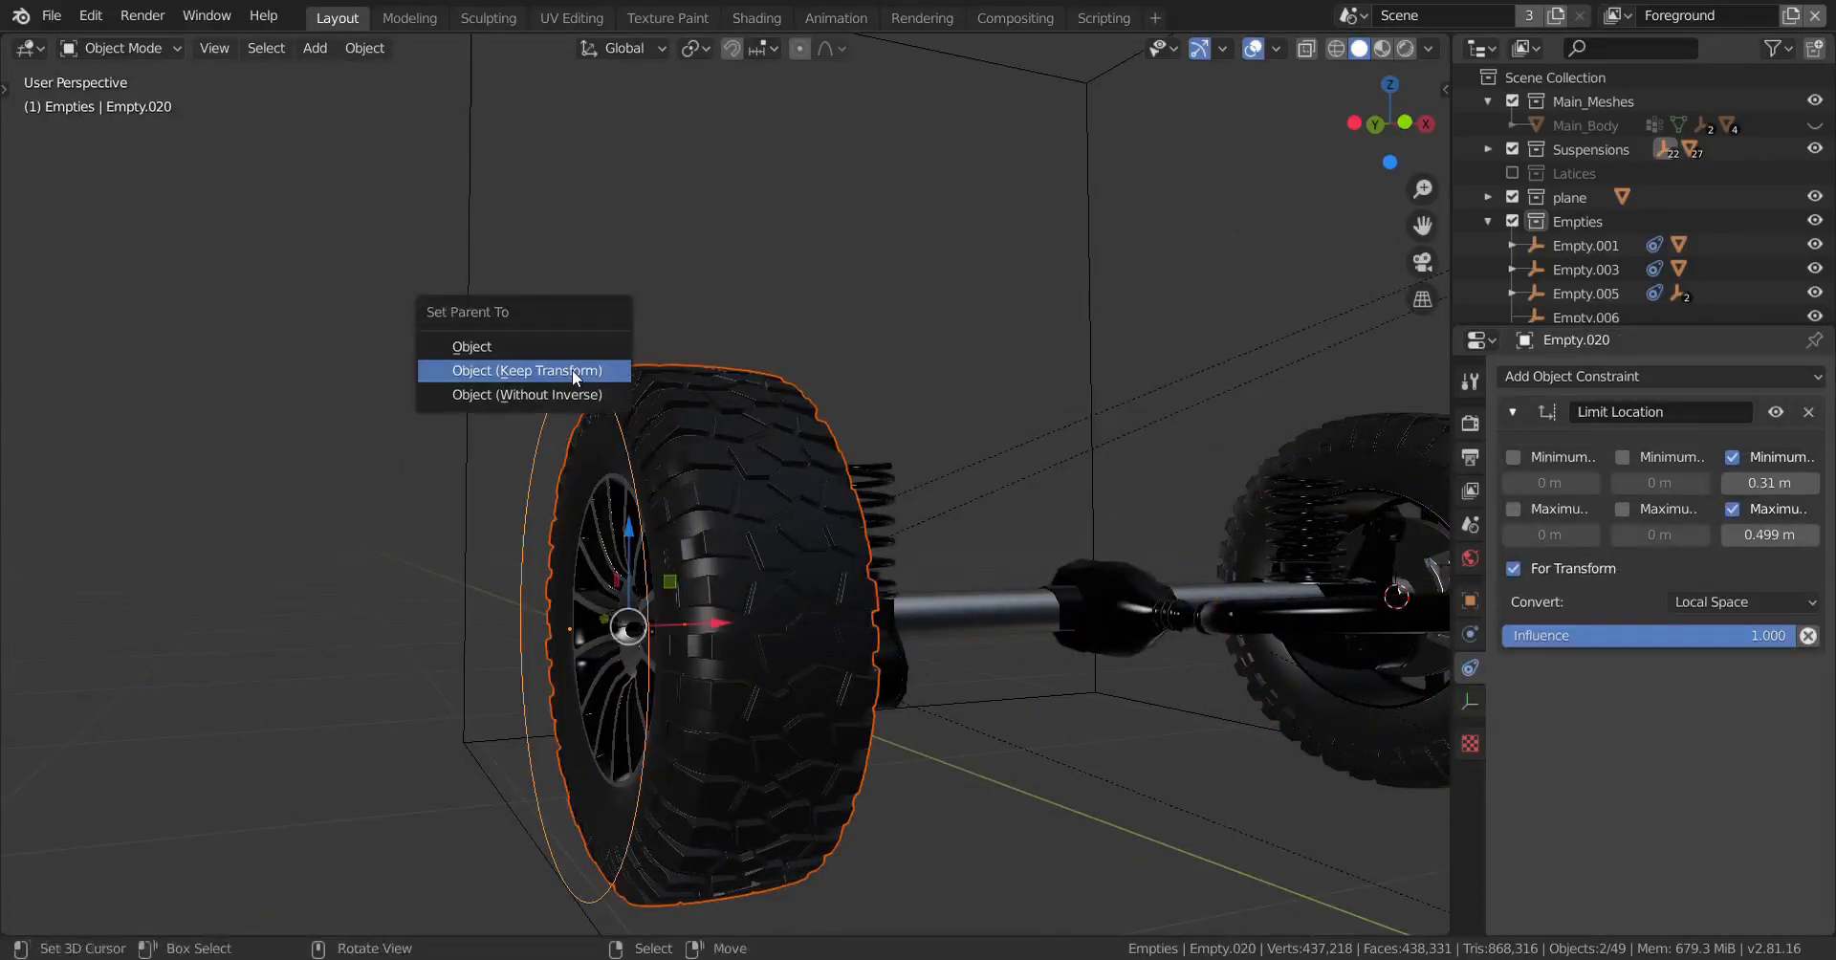
left_click(572, 371)
Step: Test the wheel rig by moving Empty.020, then raising Empty.019 along the Z axis
left_click(575, 386)
left_click_drag(571, 537, 778, 604)
right_click(778, 603)
middle_click_drag(686, 479, 649, 501)
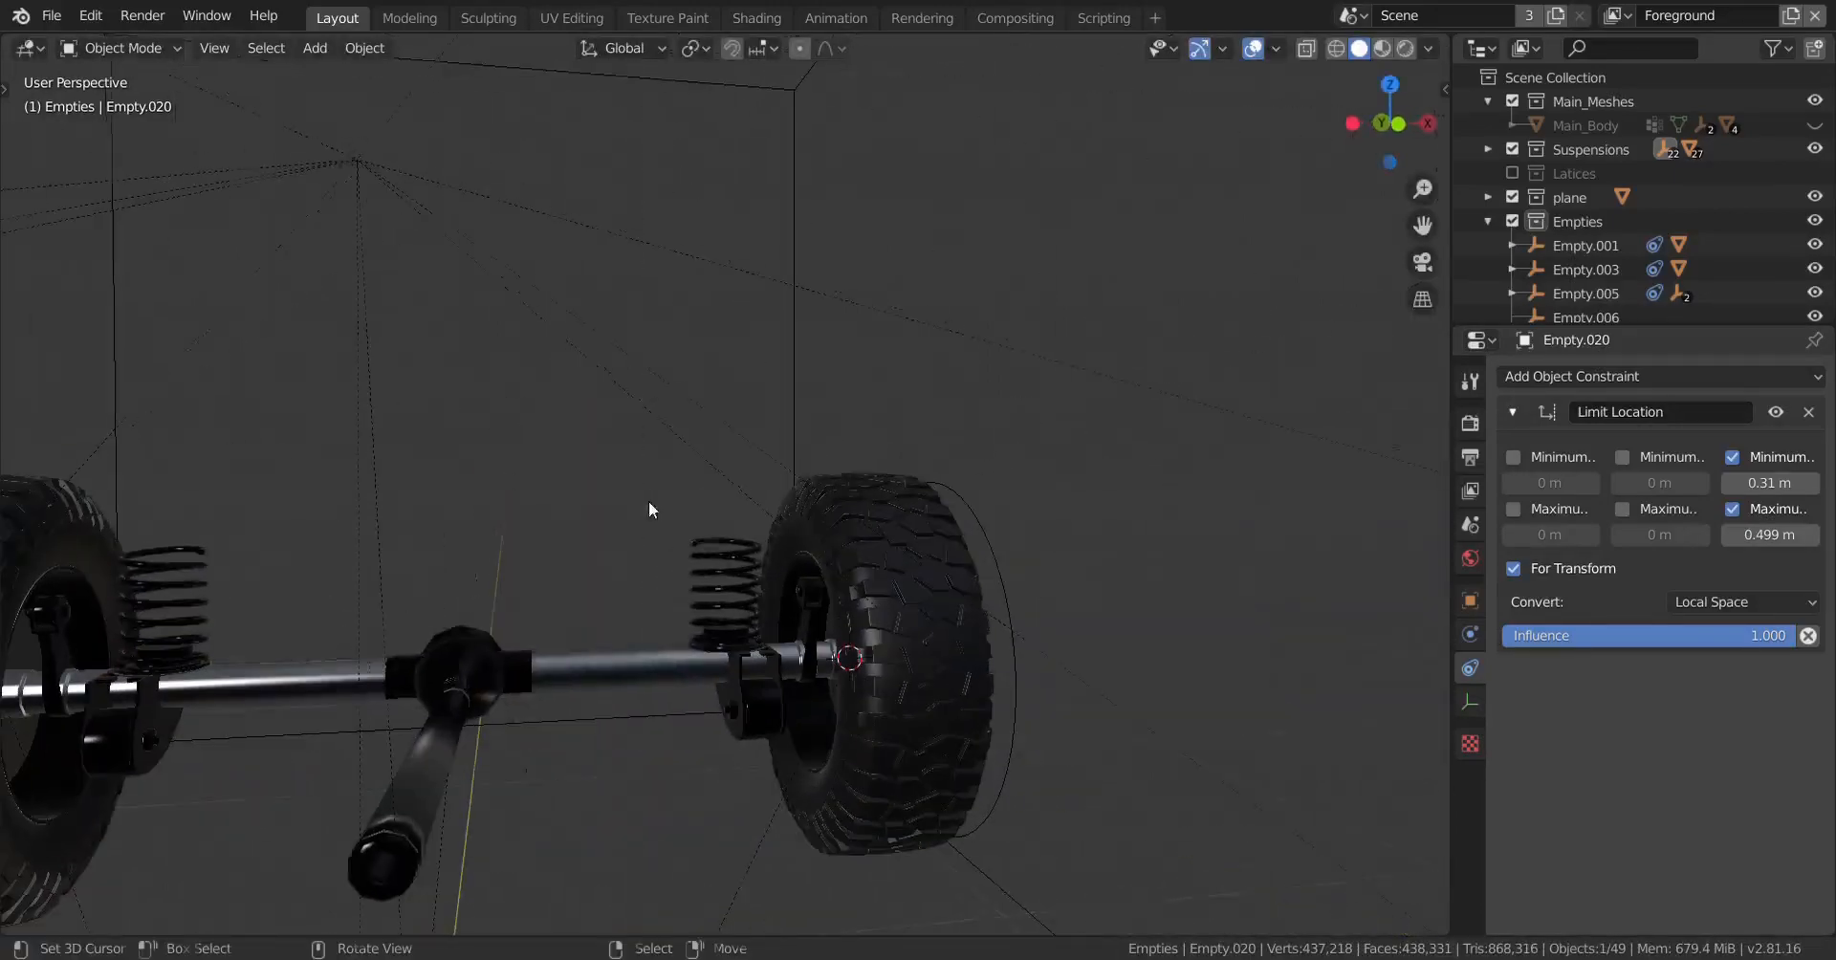
left_click(996, 537)
key("g")
key("z")
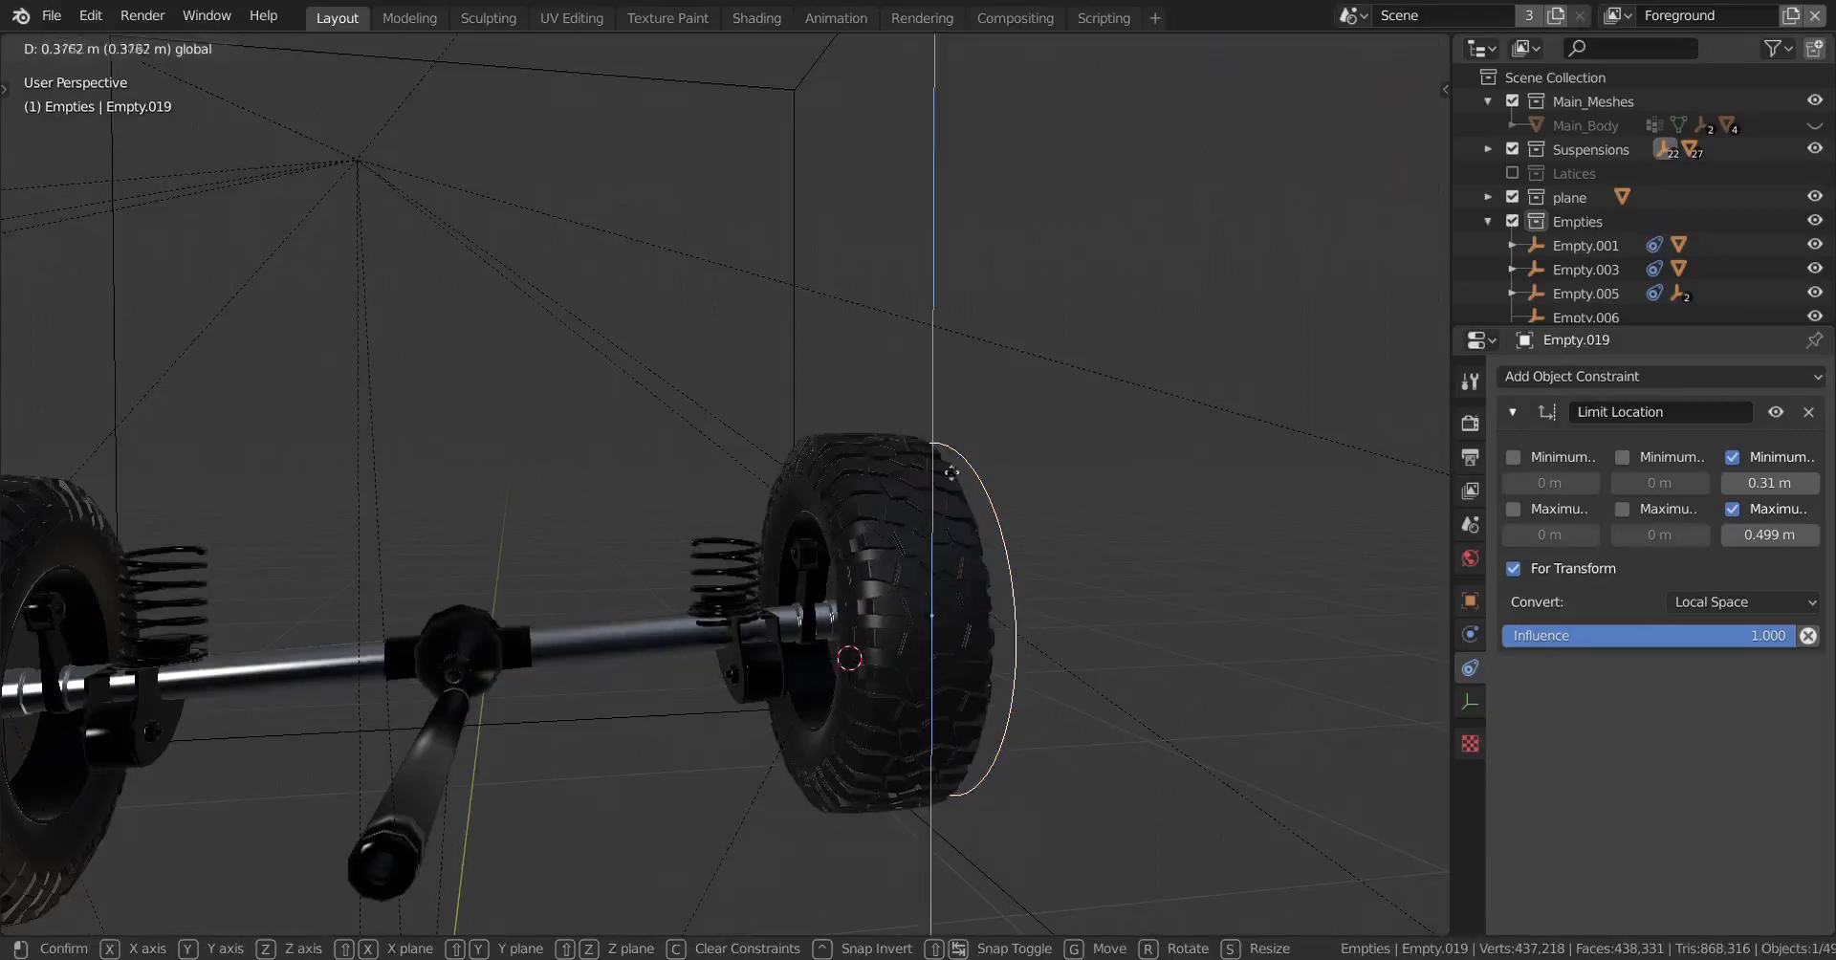
left_click(980, 447)
Step: Add a Track To constraint to the long drive shaft Main_Body.001, targeting the differential Rear_Drive_Shaft.003
middle_click_drag(600, 619, 599, 463)
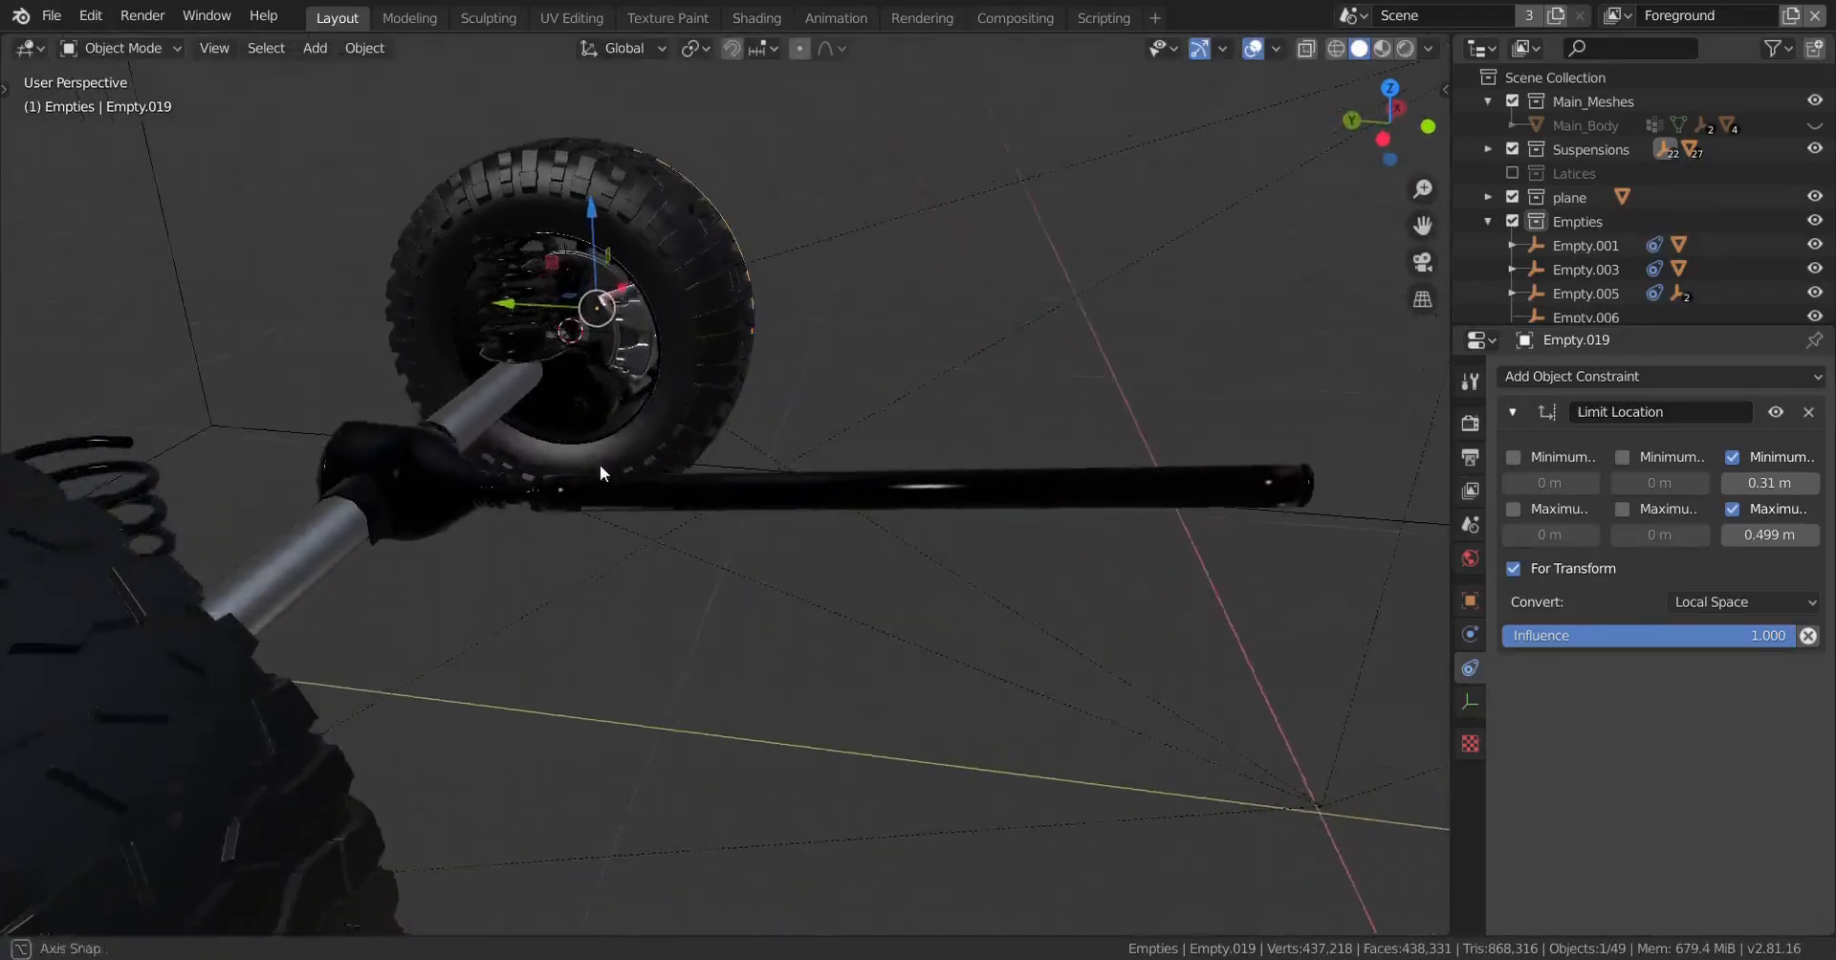
left_click(943, 499)
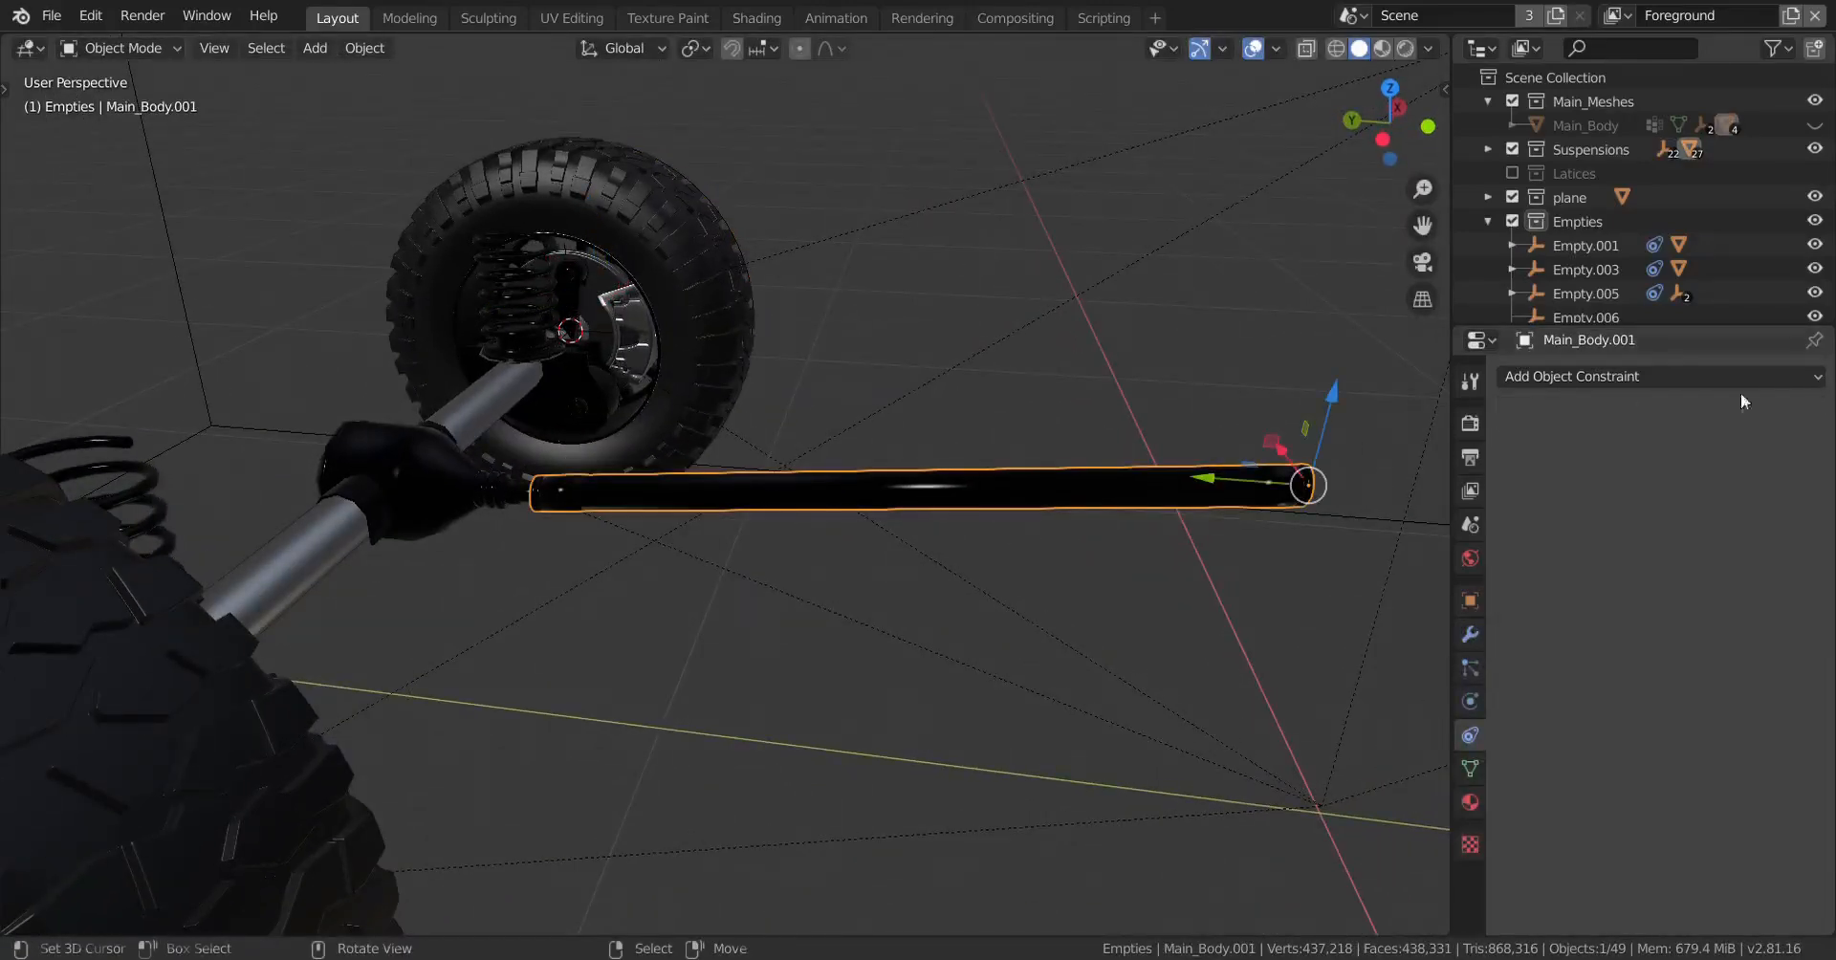
left_click(1630, 379)
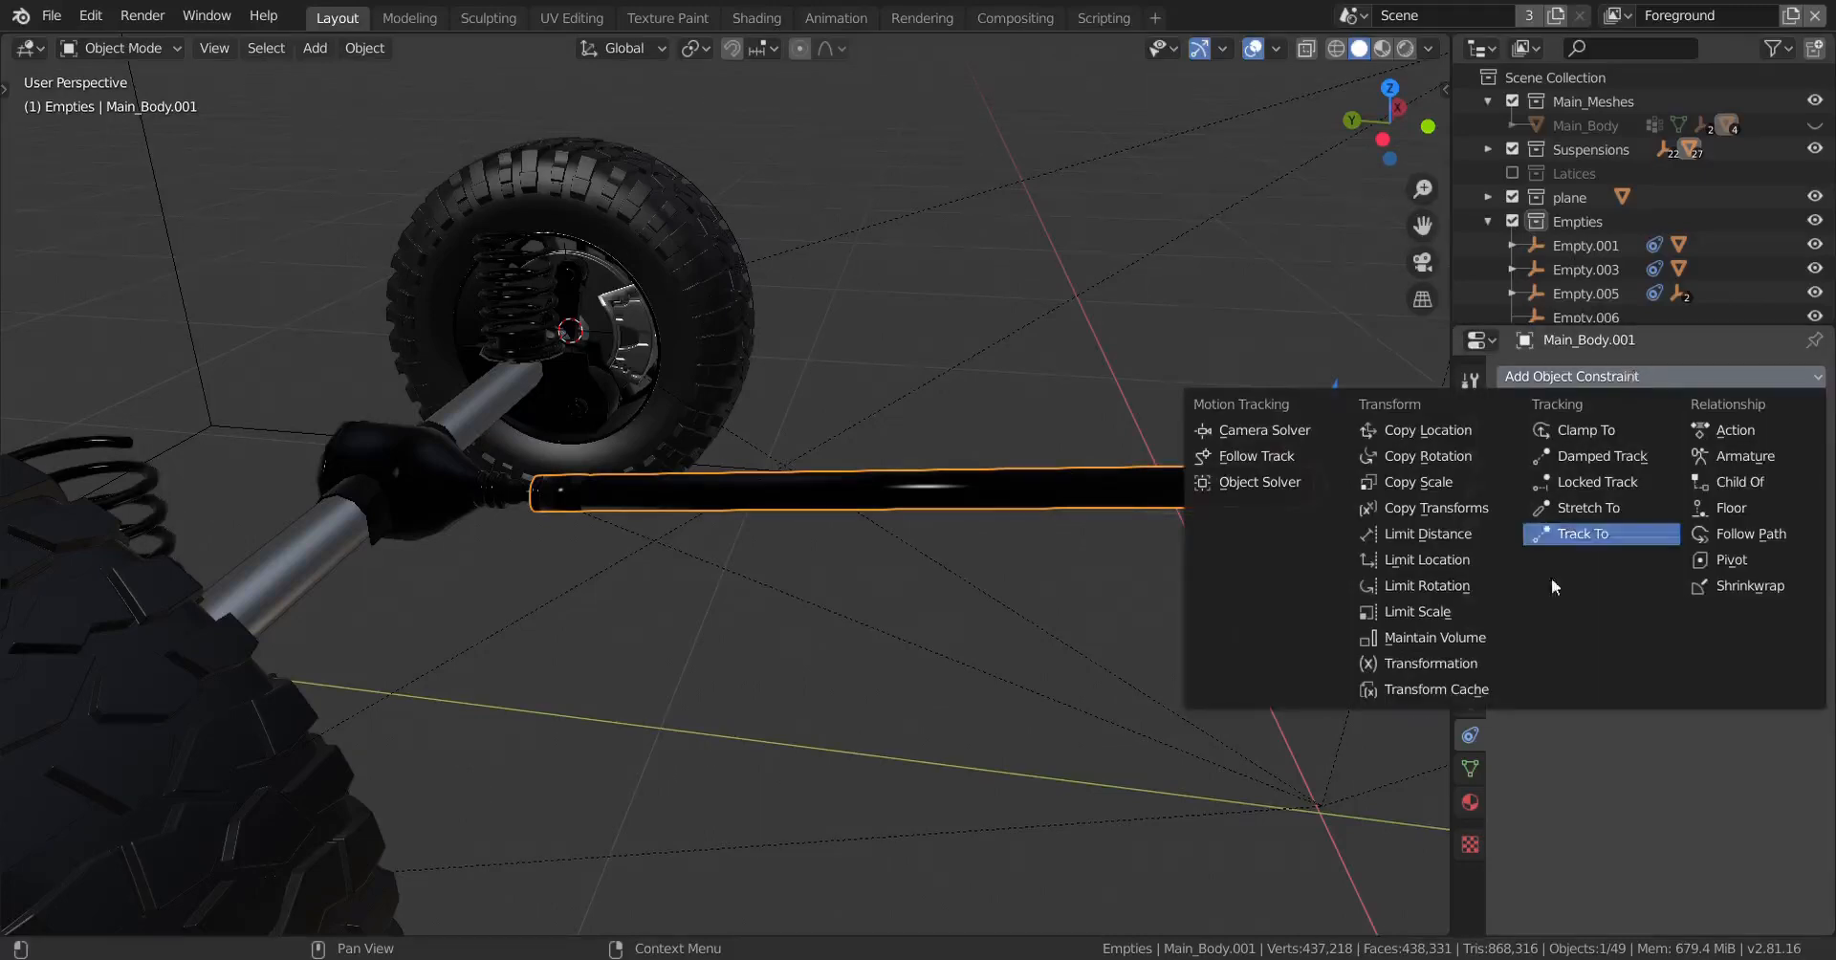
left_click(1591, 537)
left_click(1809, 457)
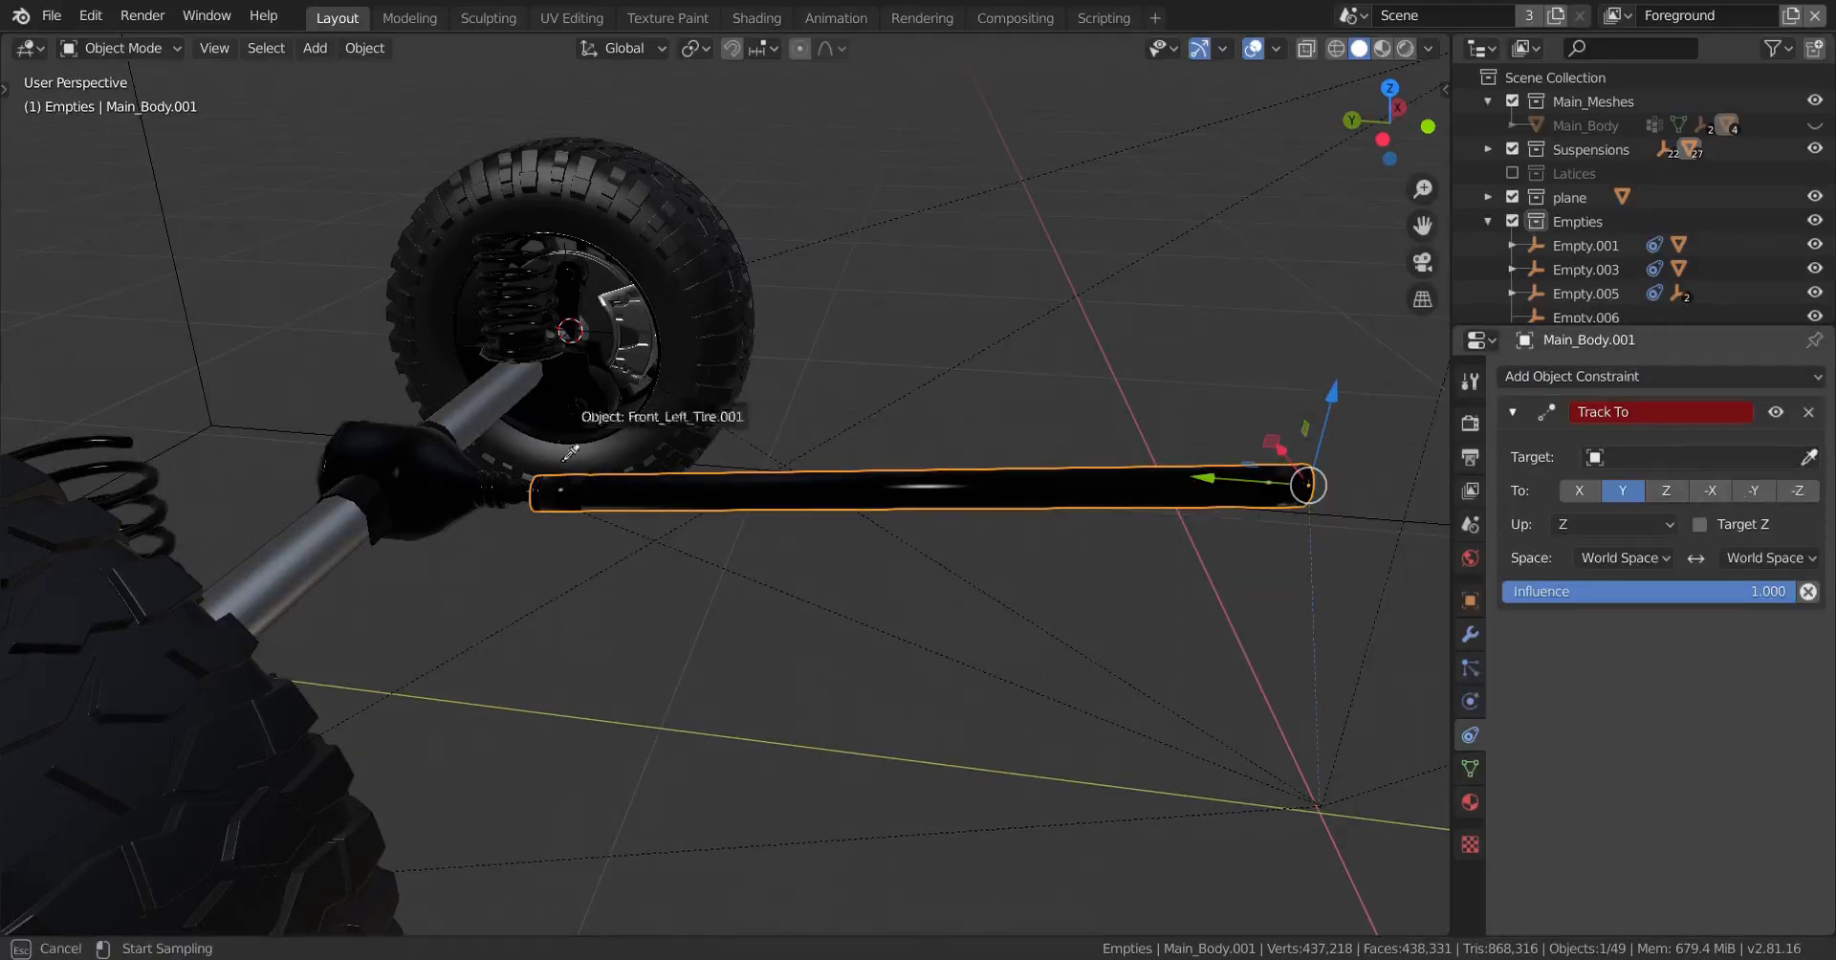
left_click(421, 471)
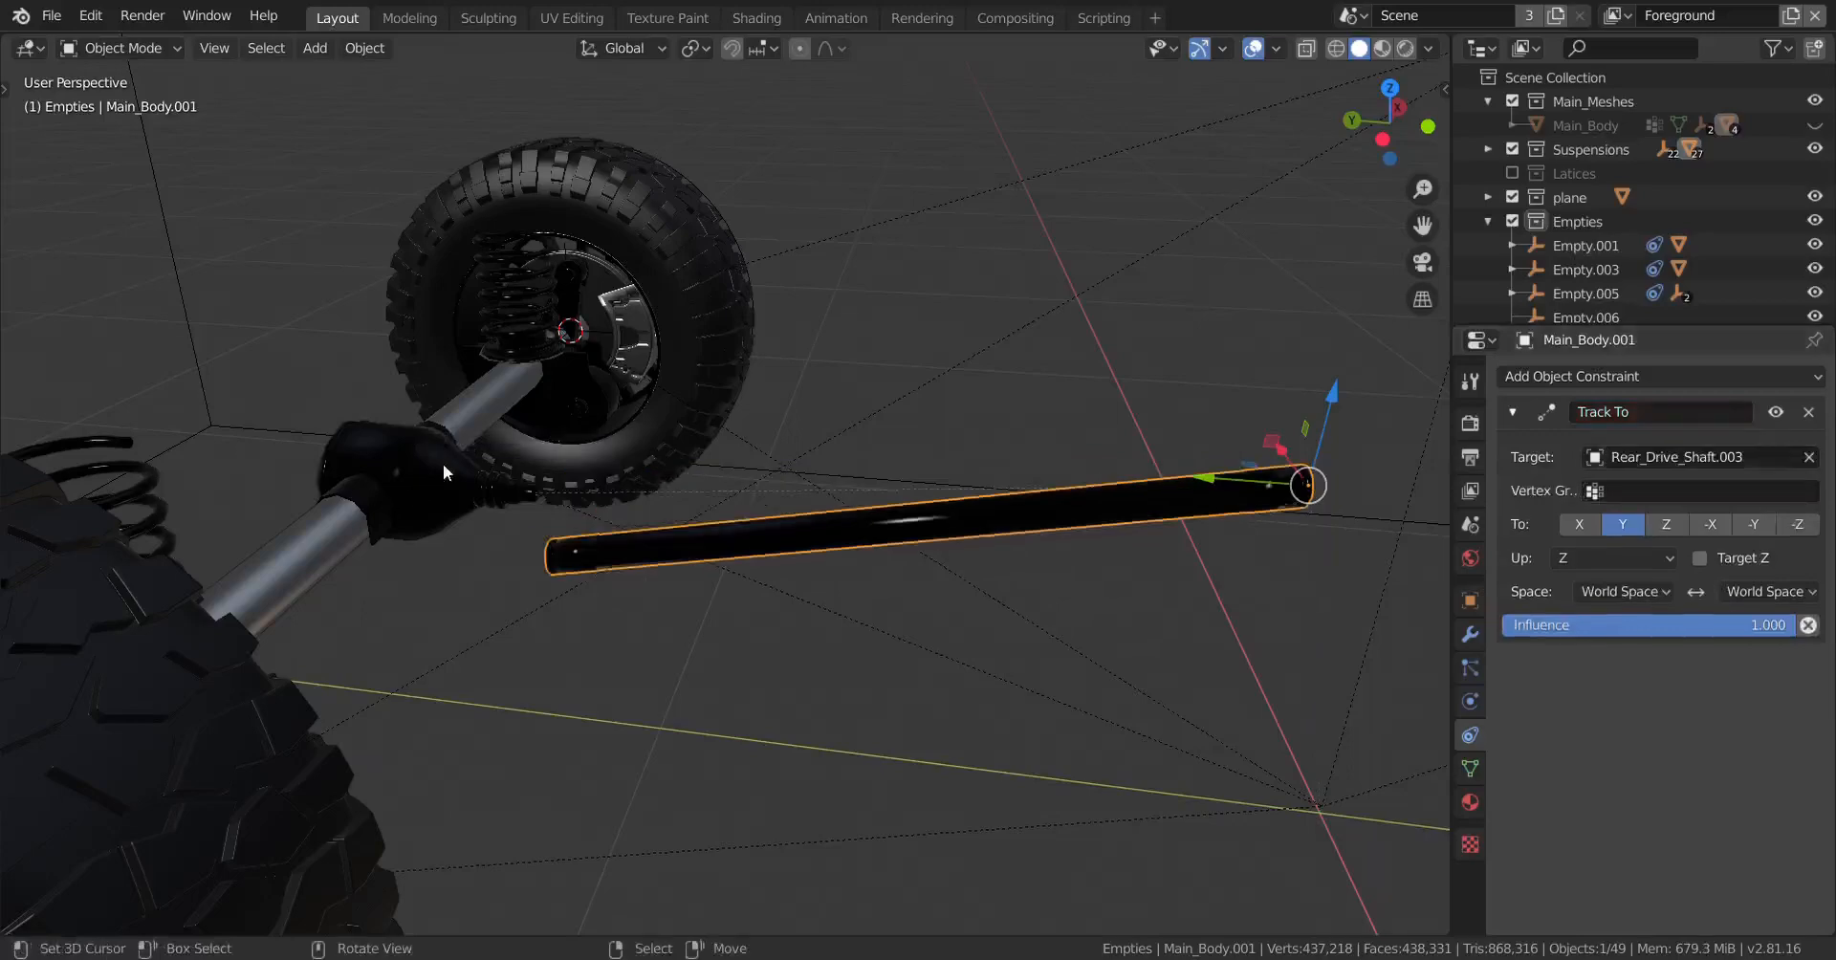
middle_click_drag(444, 463, 975, 488)
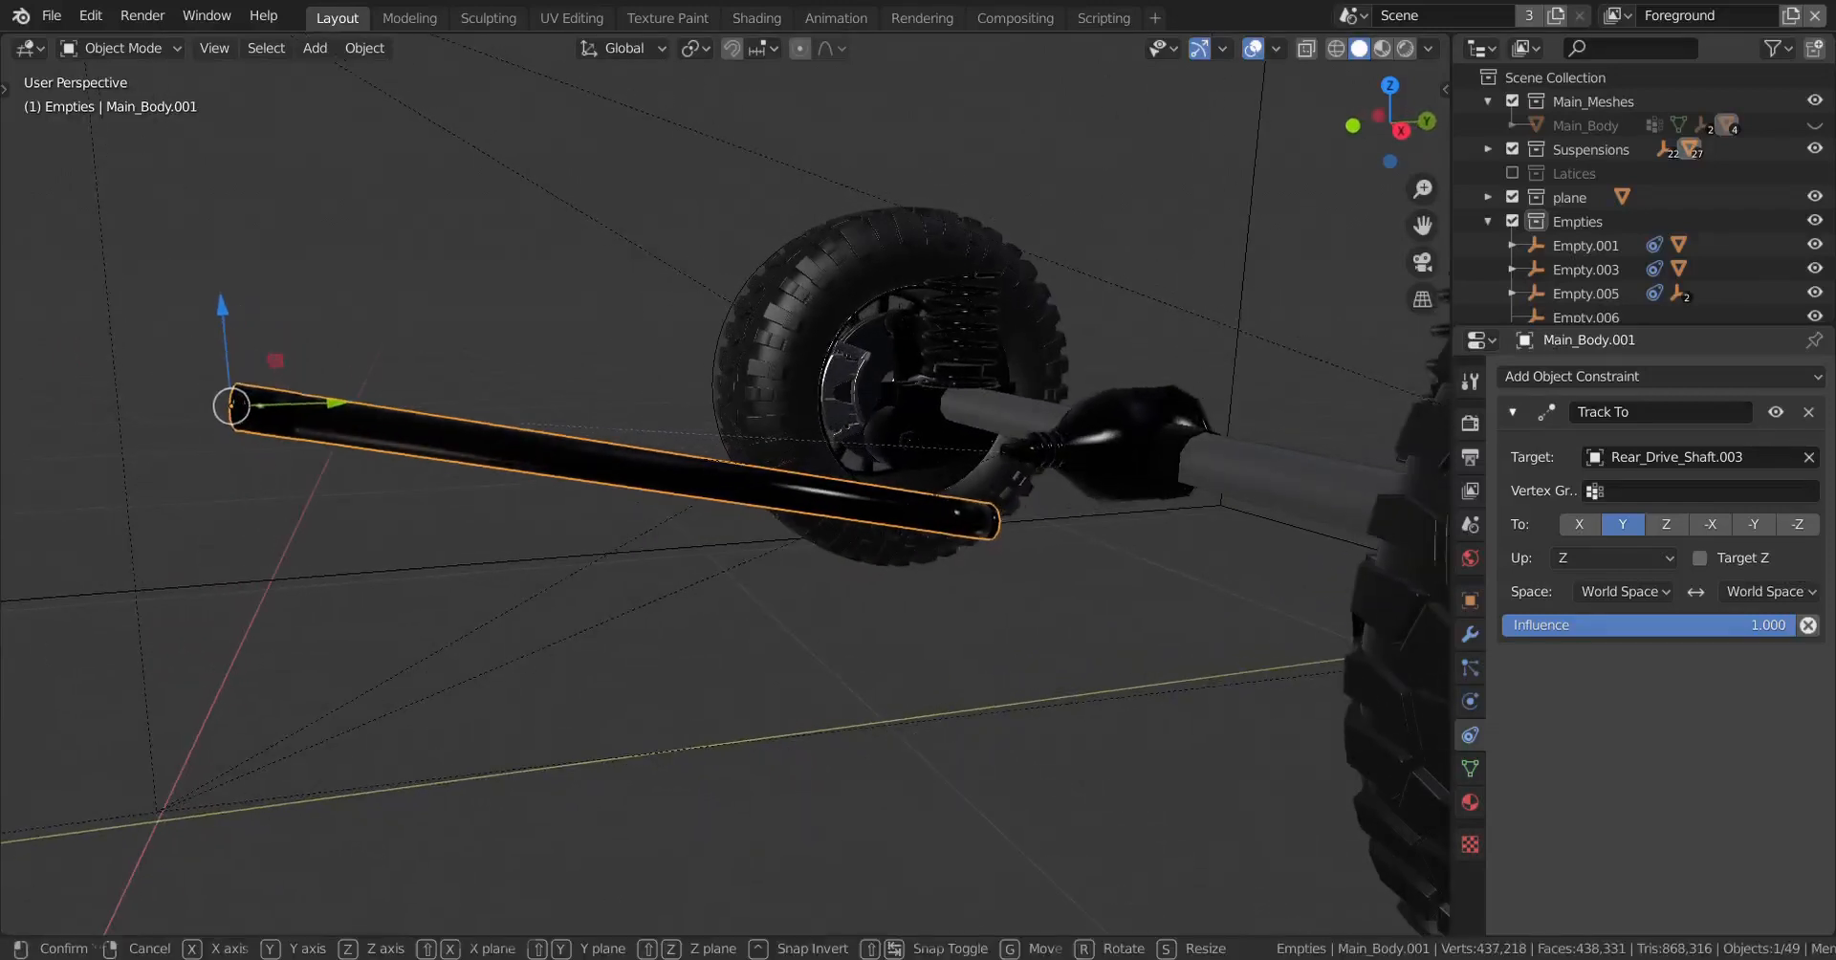
key("r")
key("x")
right_click(975, 371)
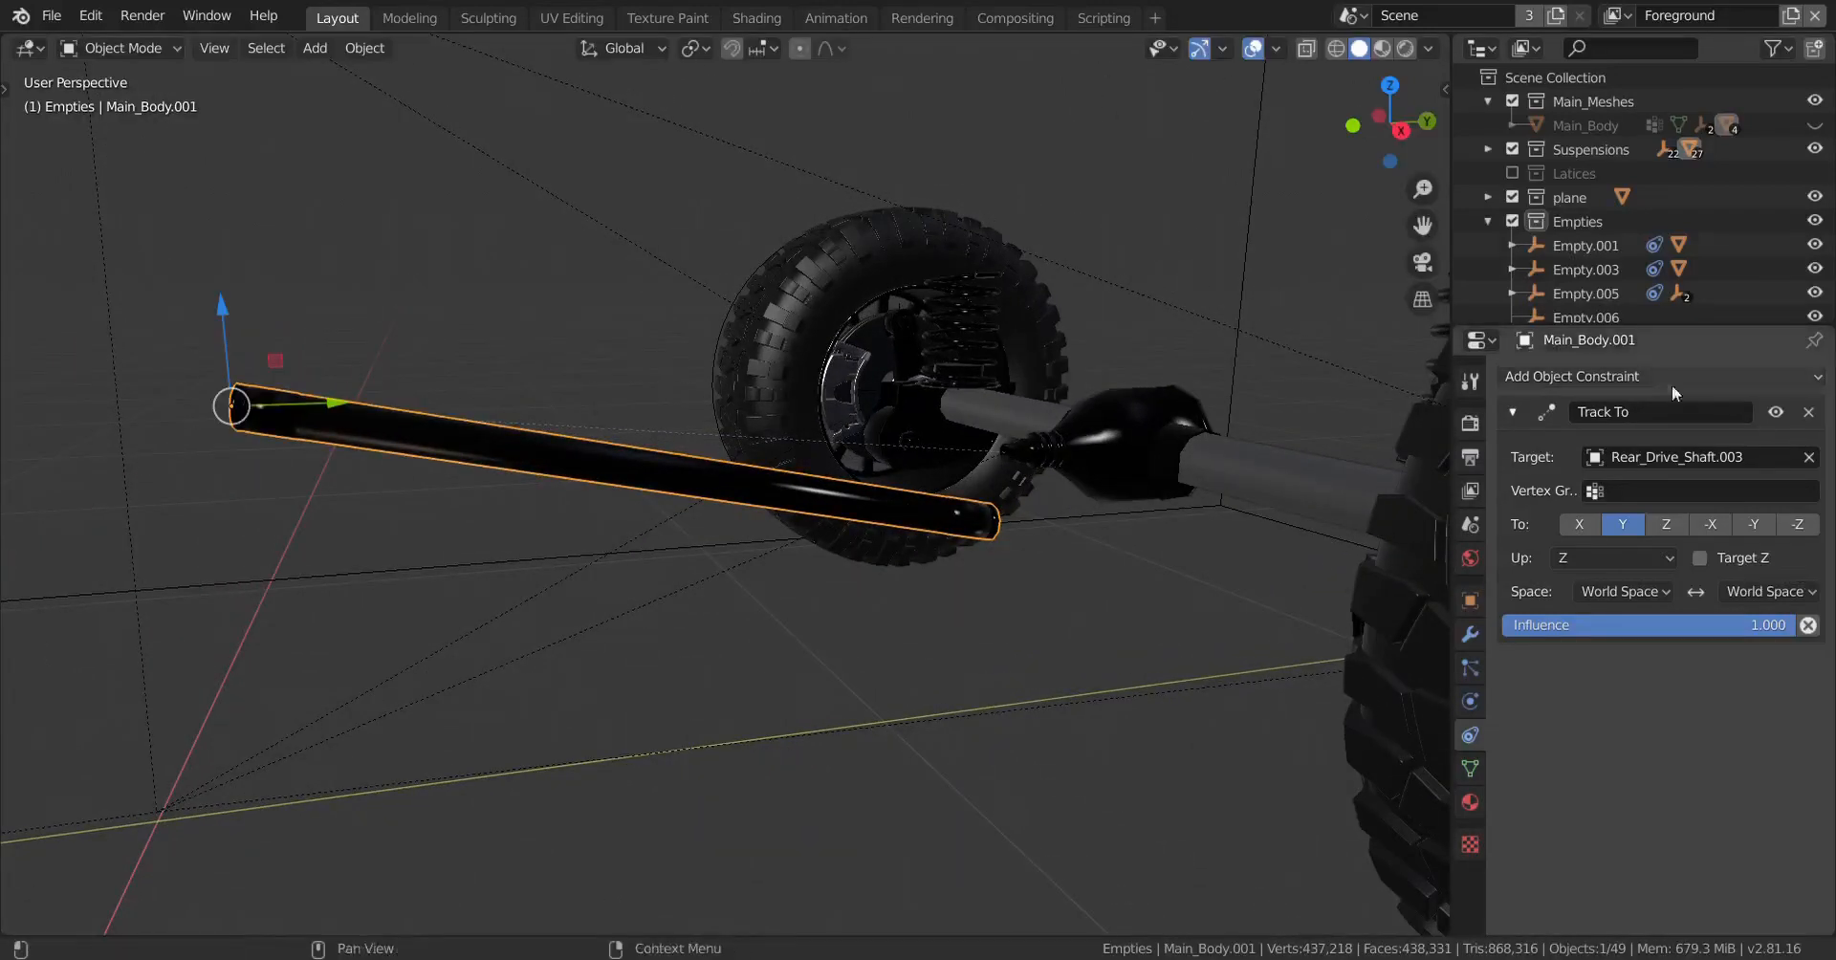
Step: Try switching both spaces of the drive shaft's Track To constraint to Local Space, disabling the constraint during the change
left_click(1776, 413)
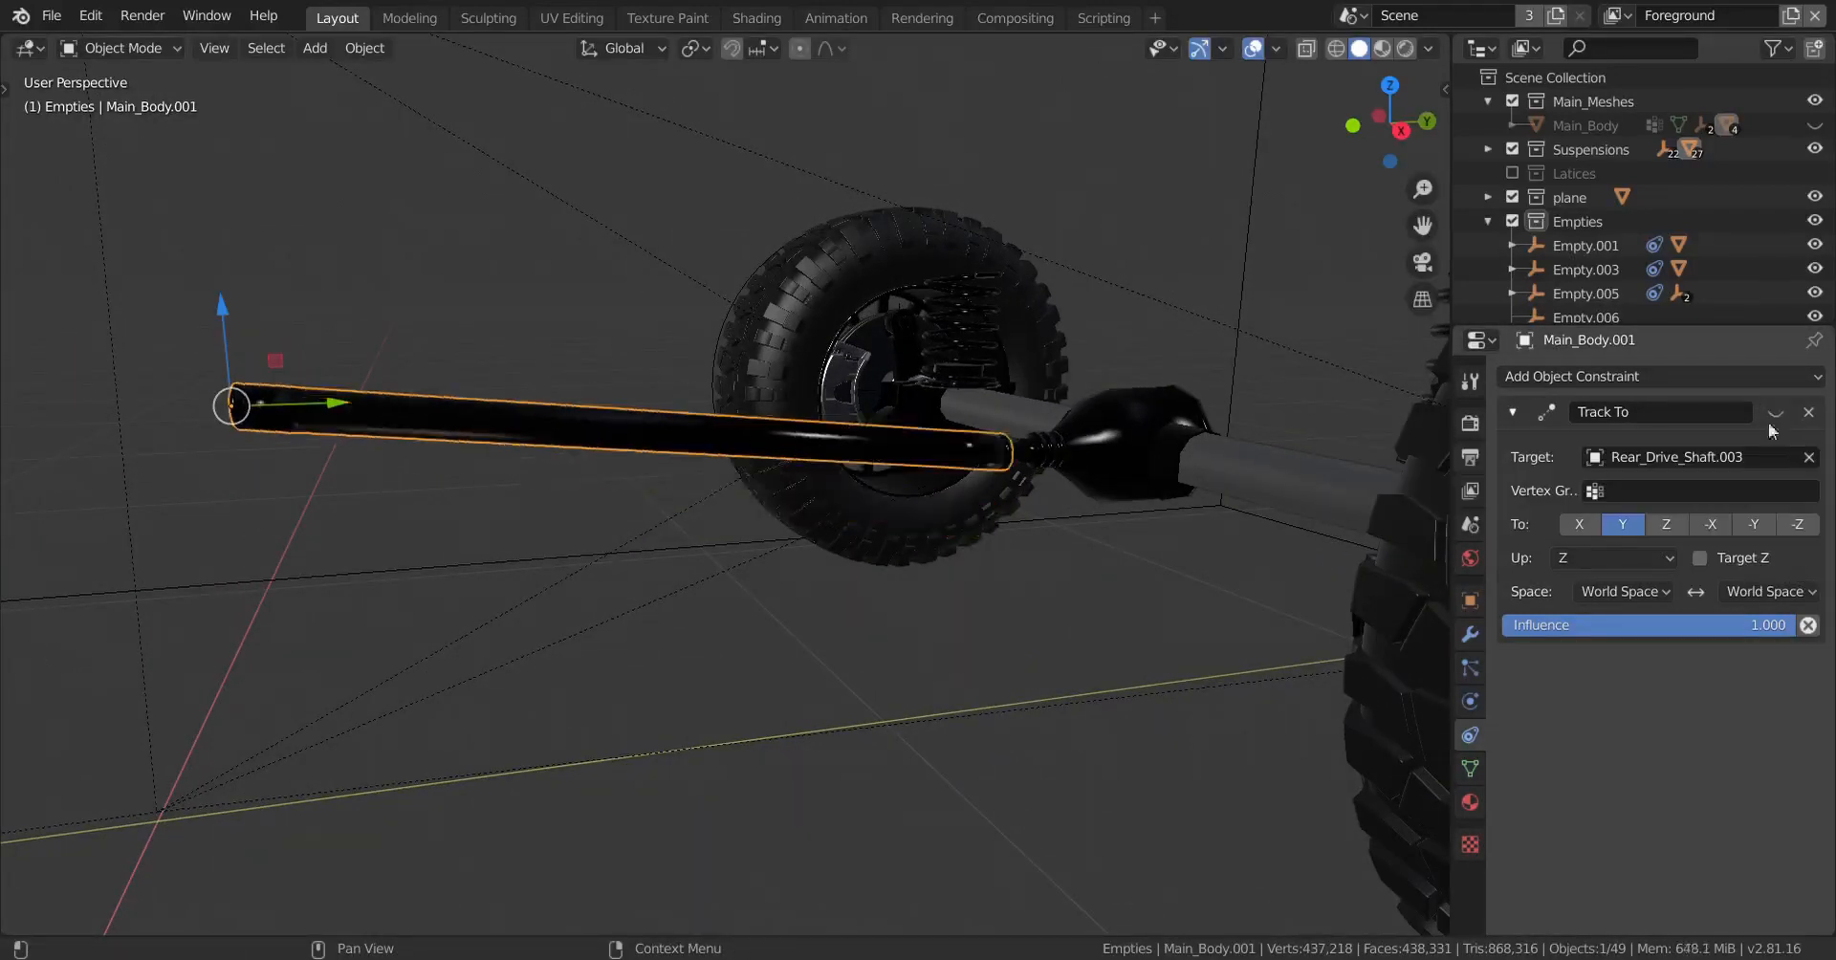
left_click(1624, 593)
left_click(1767, 592)
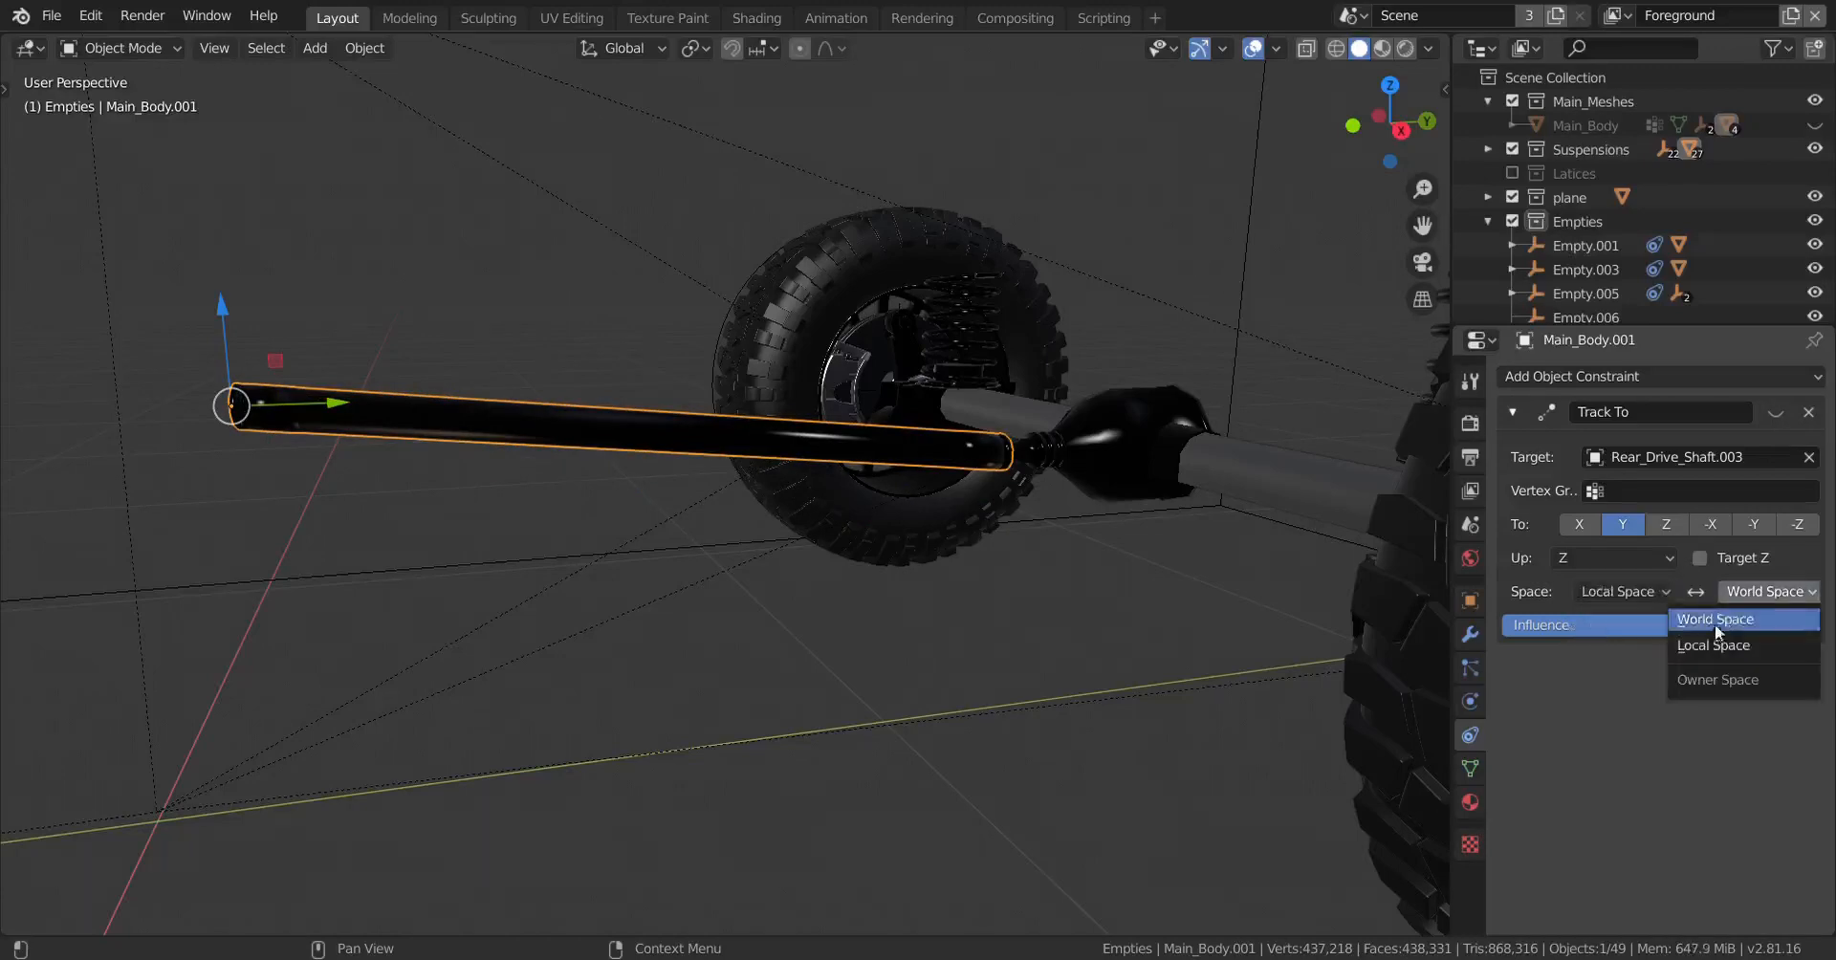
left_click(1736, 652)
left_click(1776, 413)
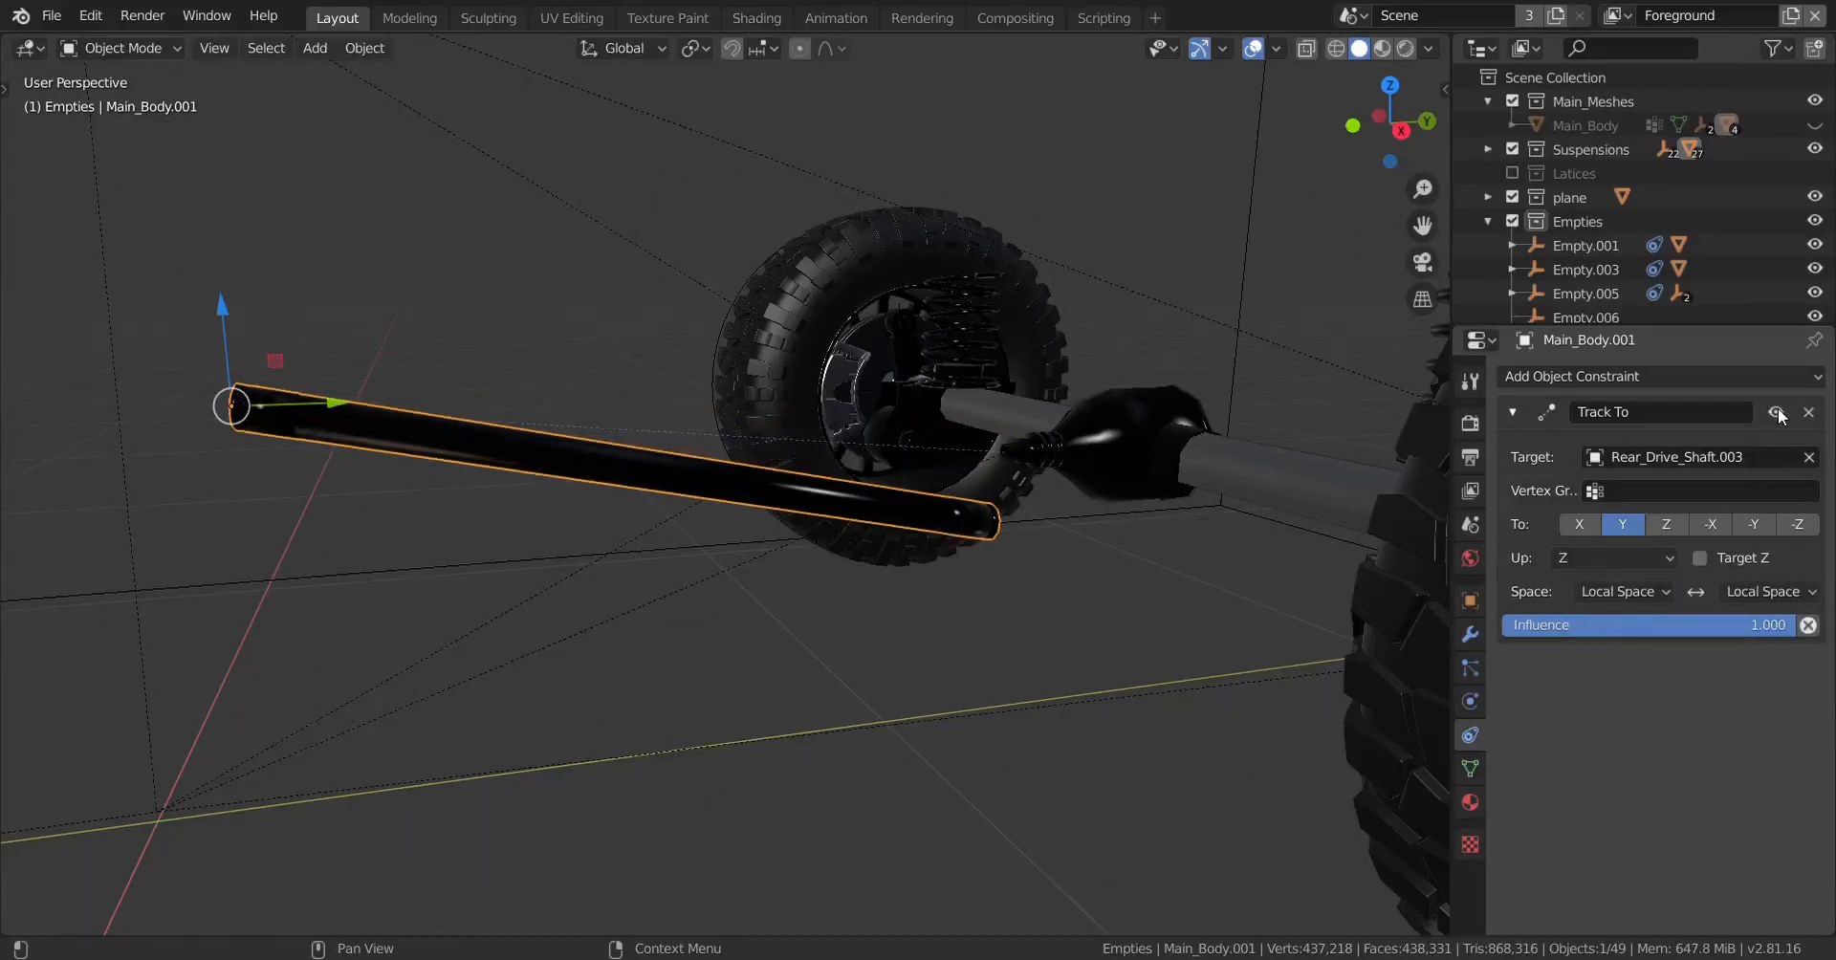
Step: Disable the drive shaft's Track To constraint and restore both of its spaces to World Space
left_click(1776, 413)
left_click(1626, 593)
left_click(1626, 619)
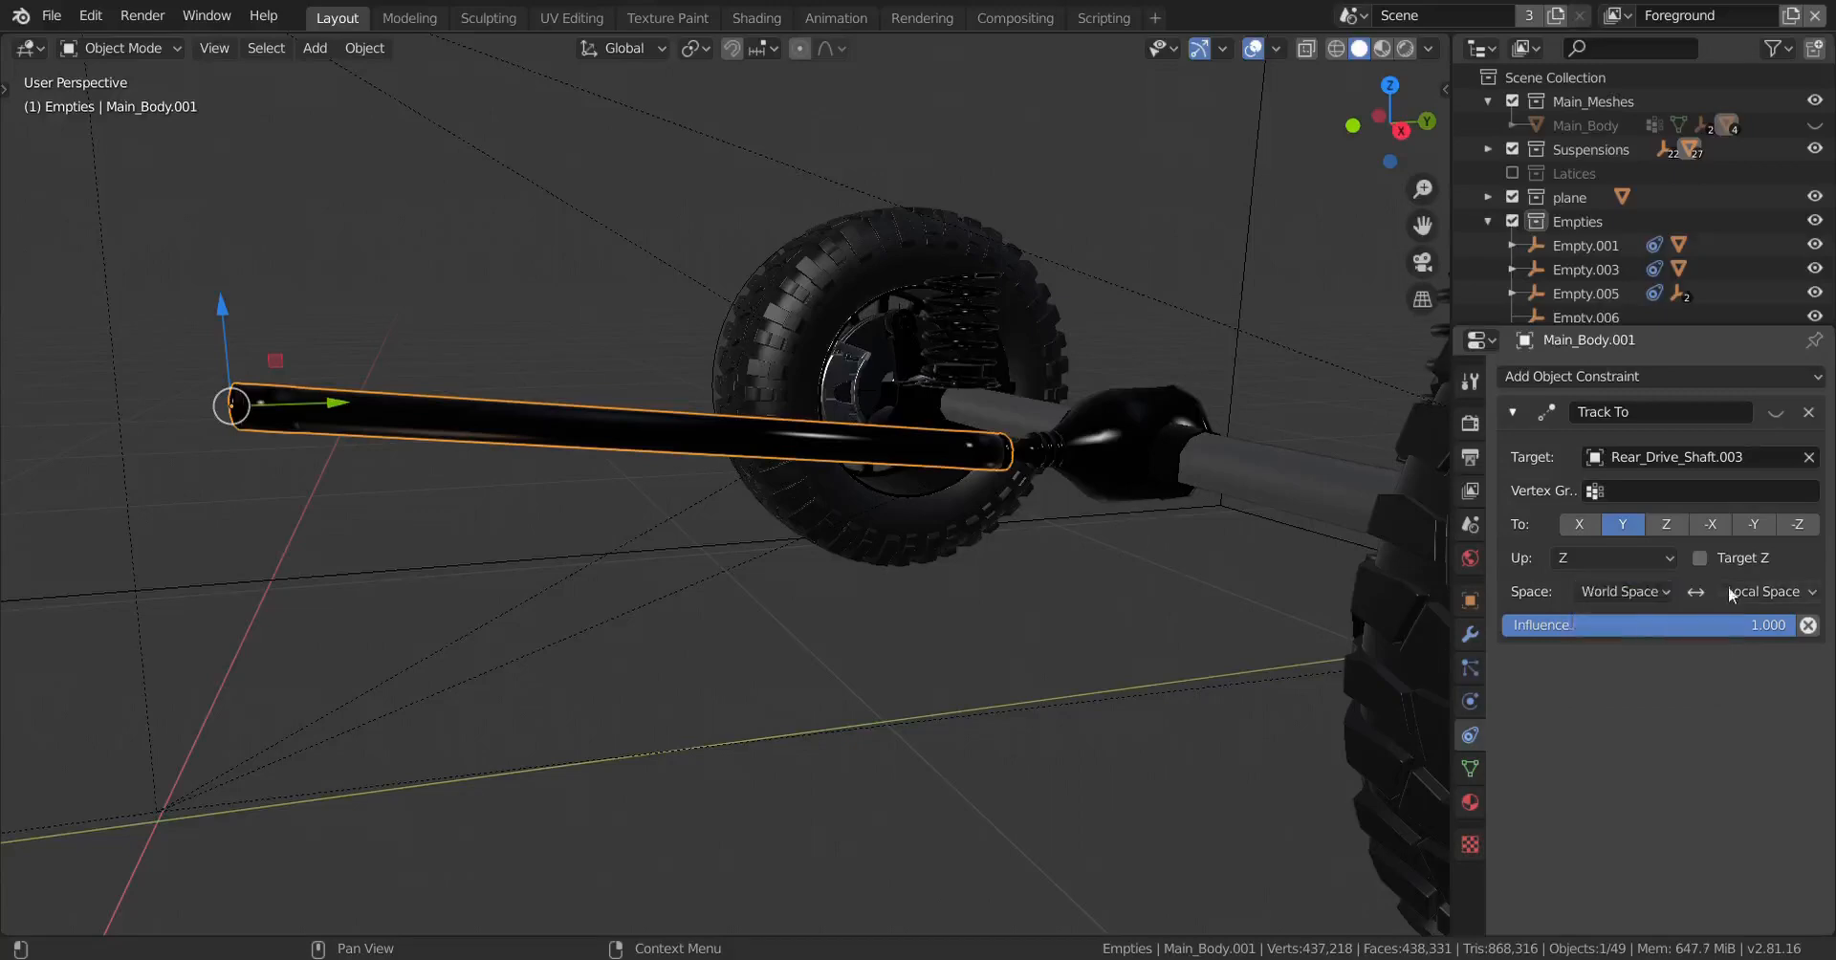
left_click(1767, 592)
left_click(1736, 619)
Step: Compare the drive shaft's angle with Track To off and on in a wireframe right view, leaving the constraint enabled
scroll(1038, 468, "up", 4)
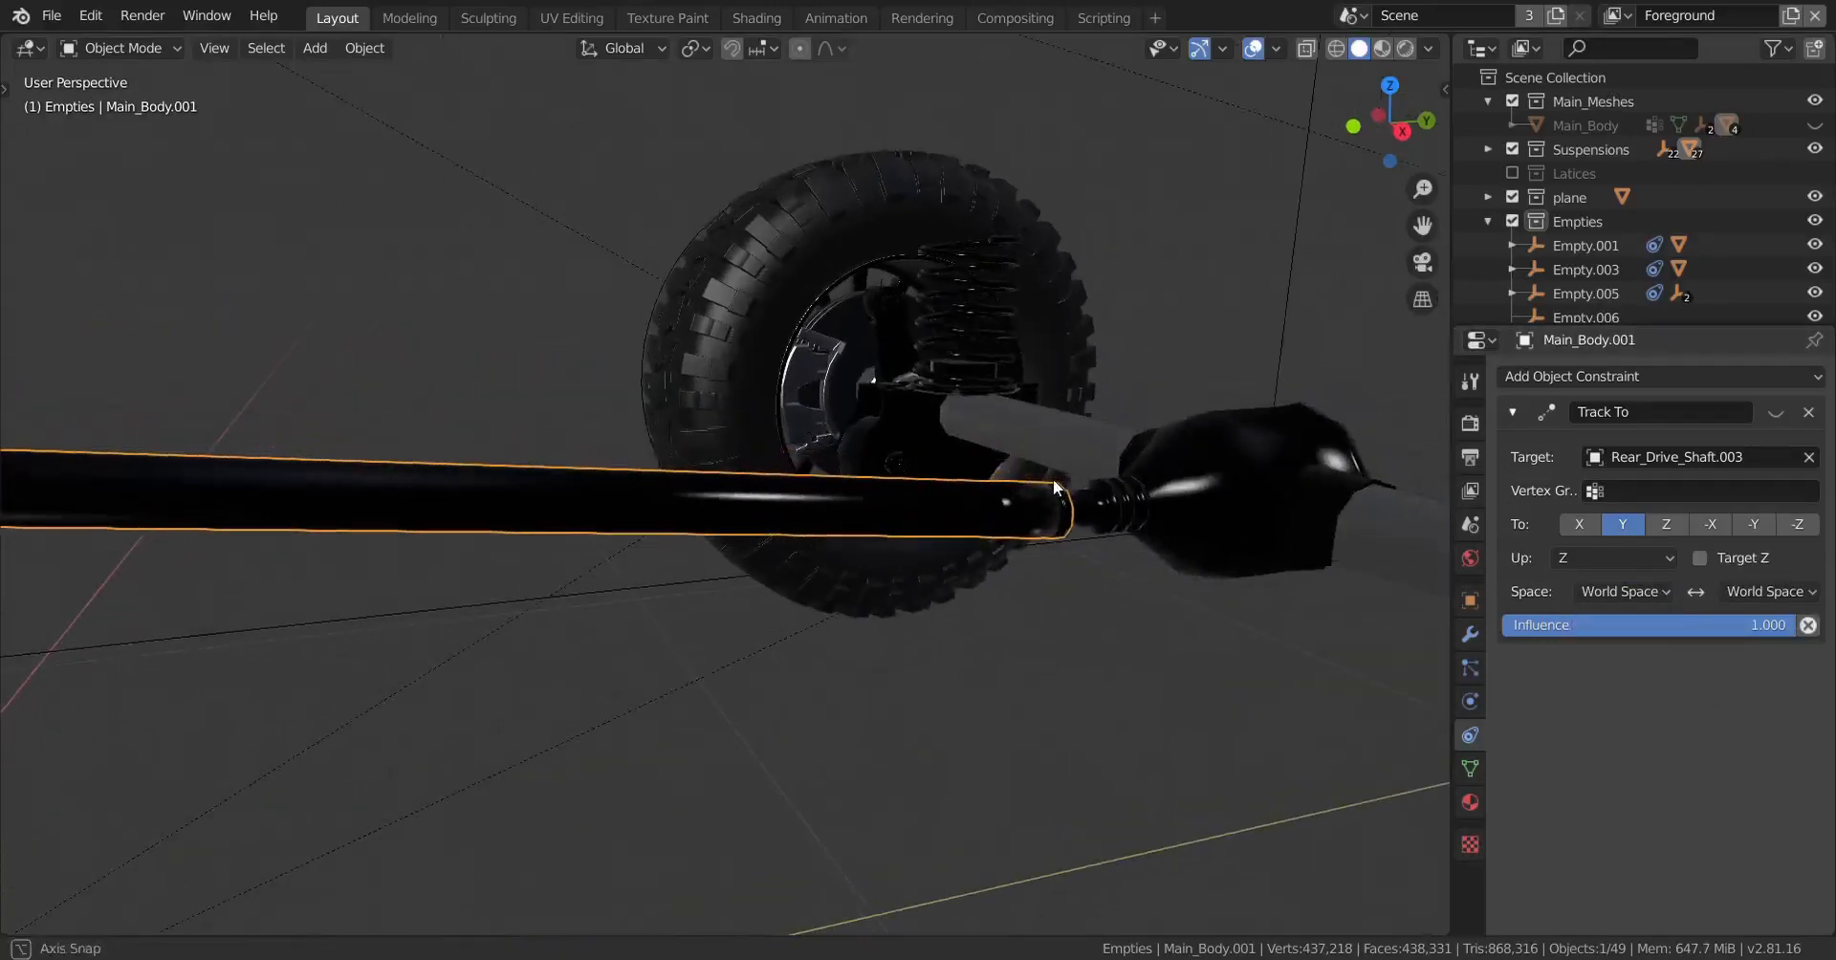
key("KP_3")
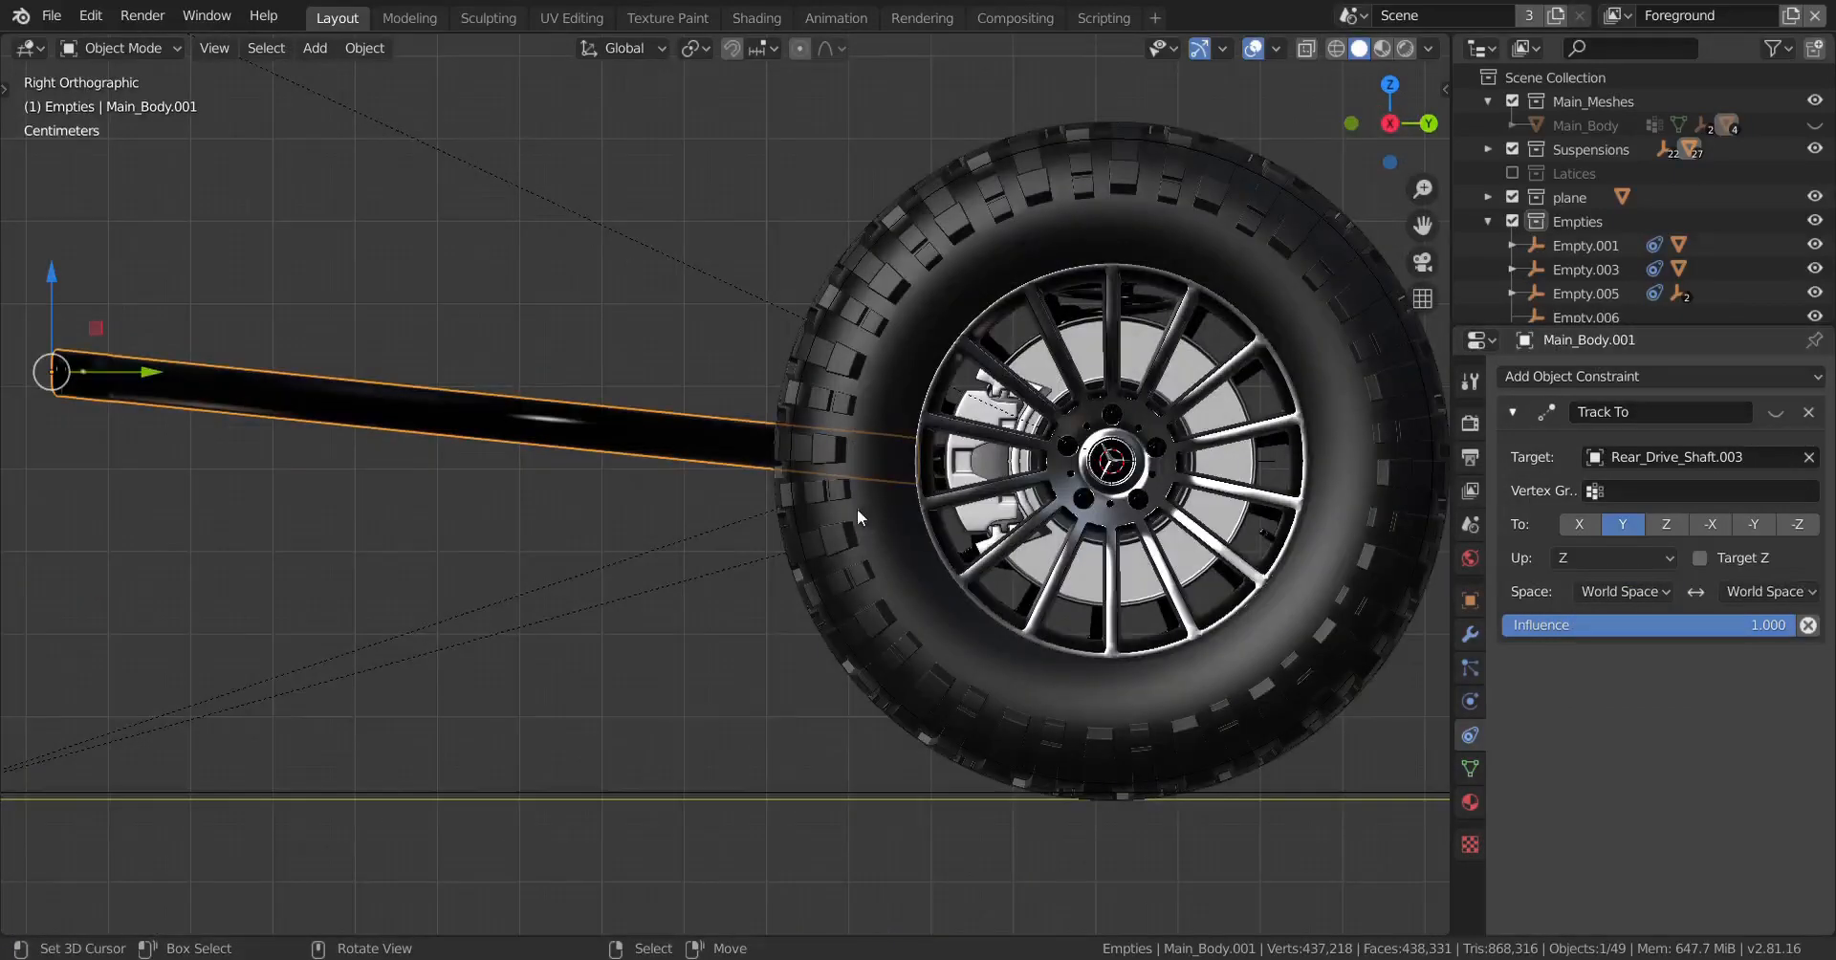
key("shift+z")
scroll(1035, 520, "up", 3)
scroll(1034, 520, "up", 3)
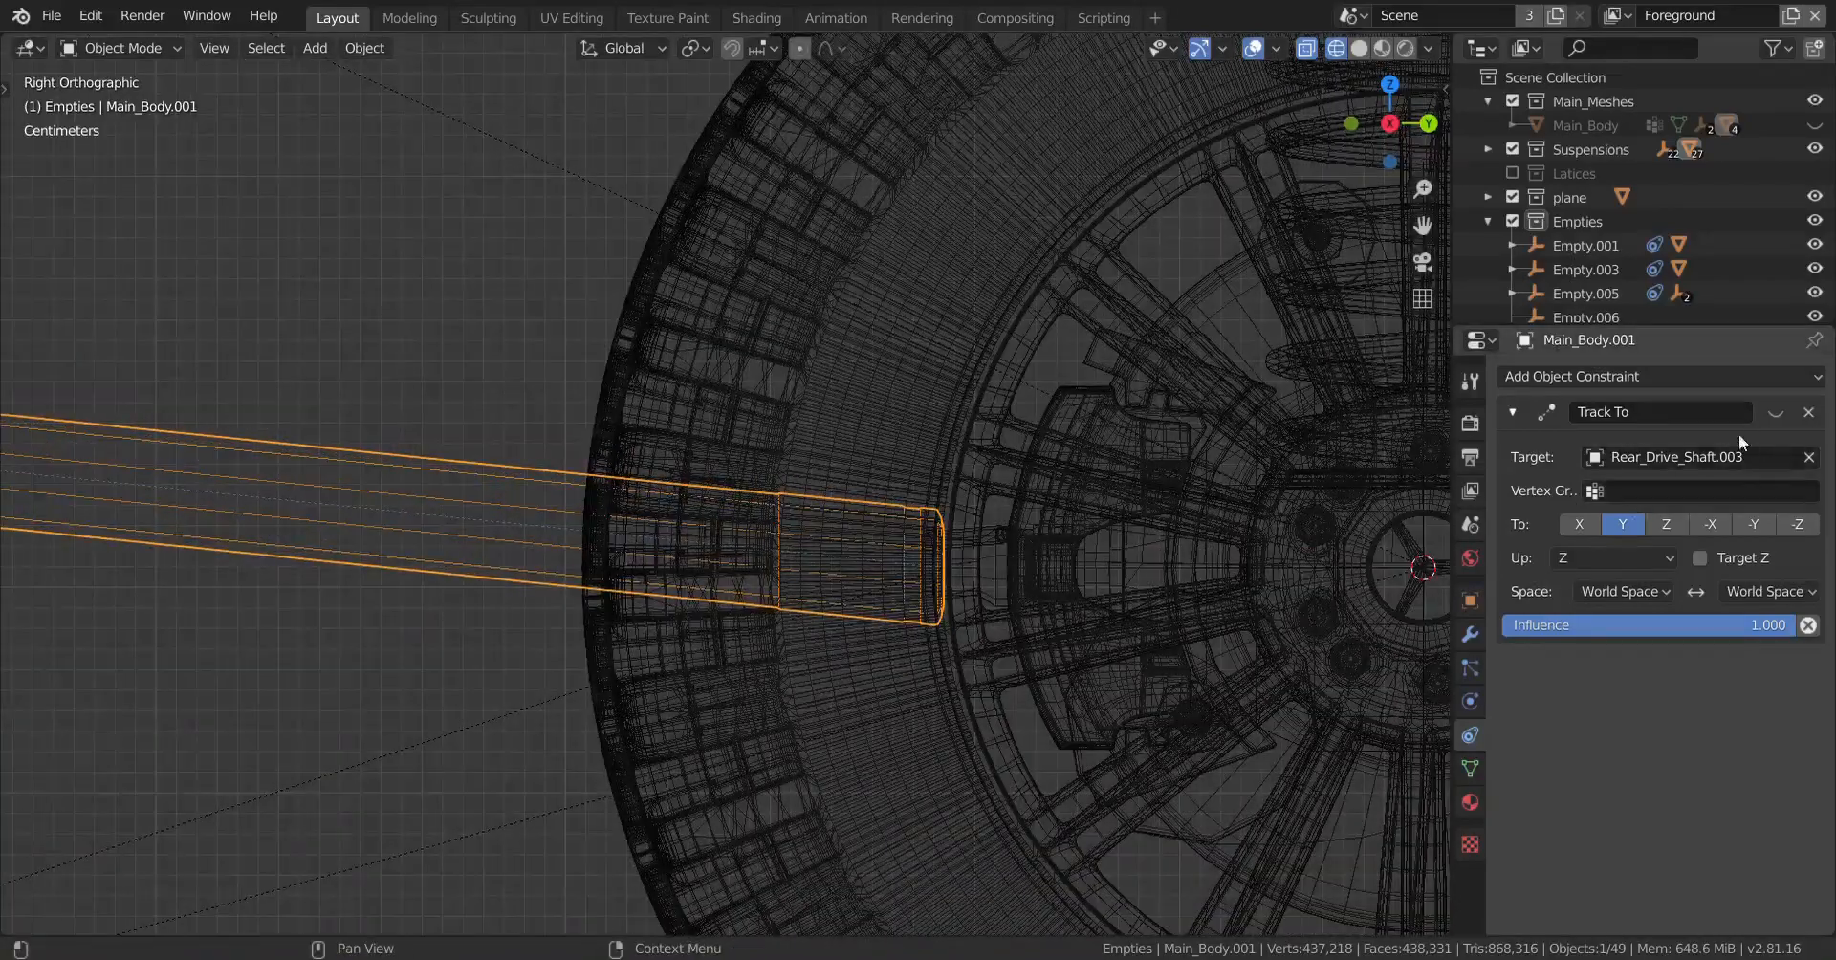
left_click(1779, 409)
left_click(1779, 410)
left_click(1777, 412)
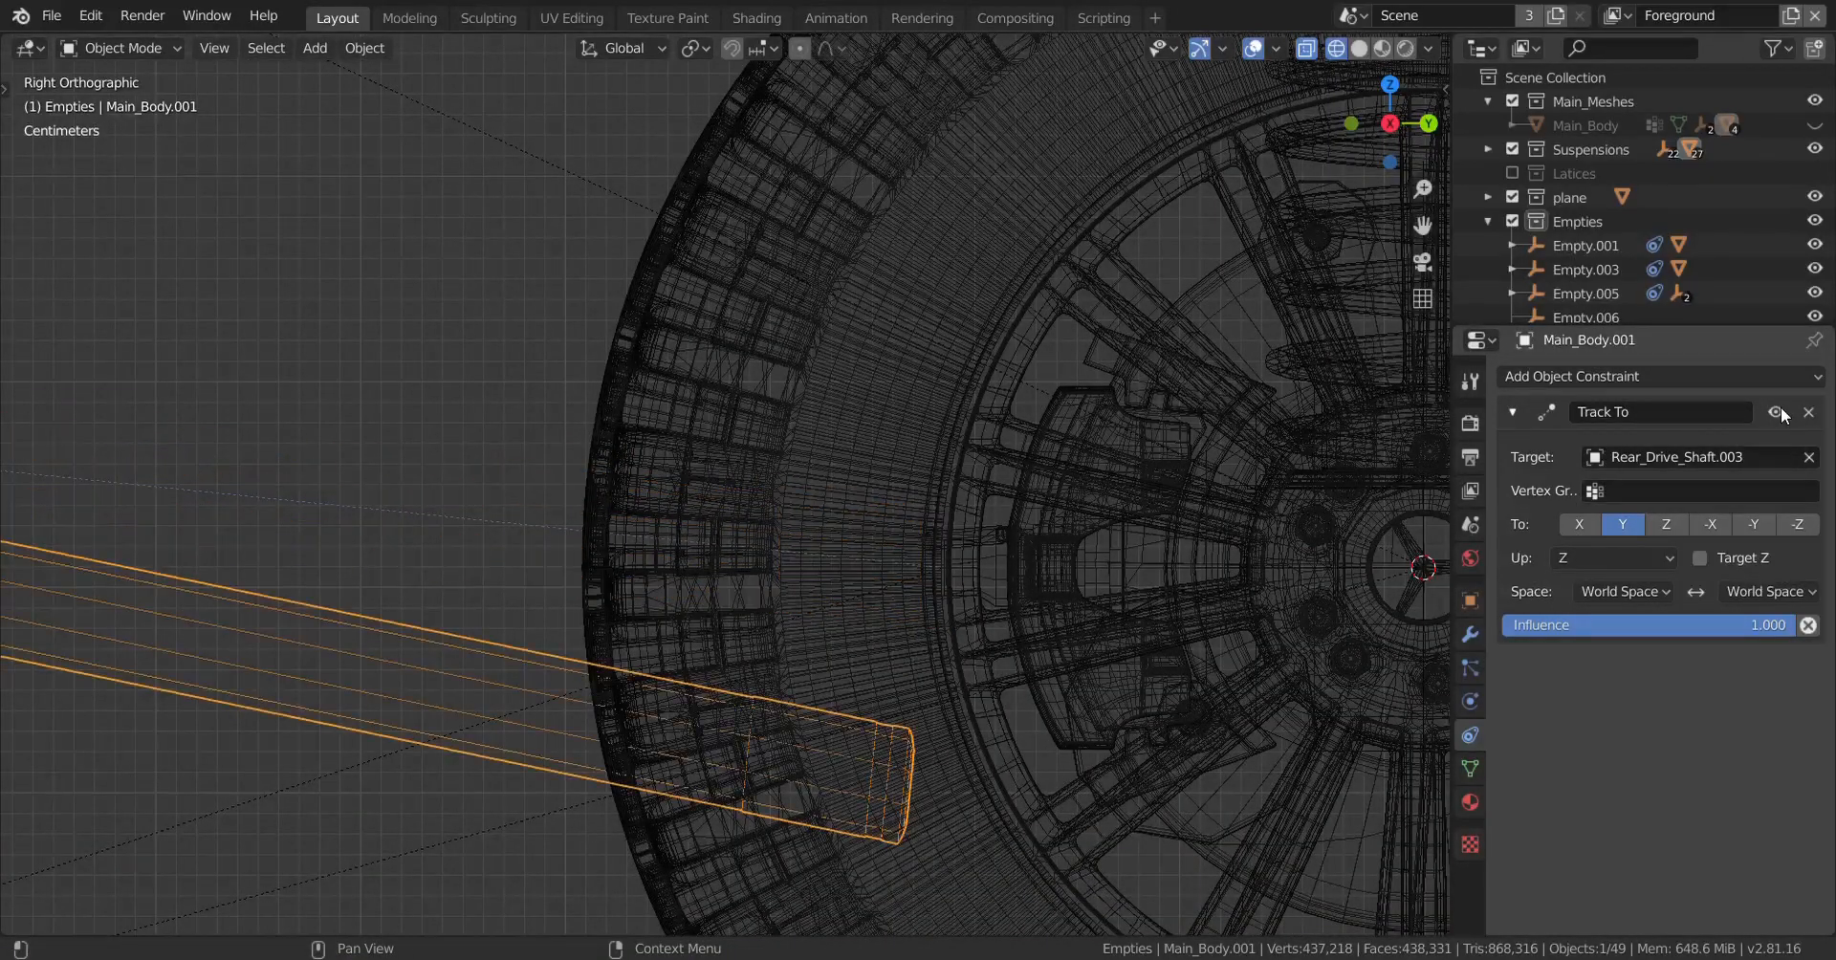
key("Tab")
key("a")
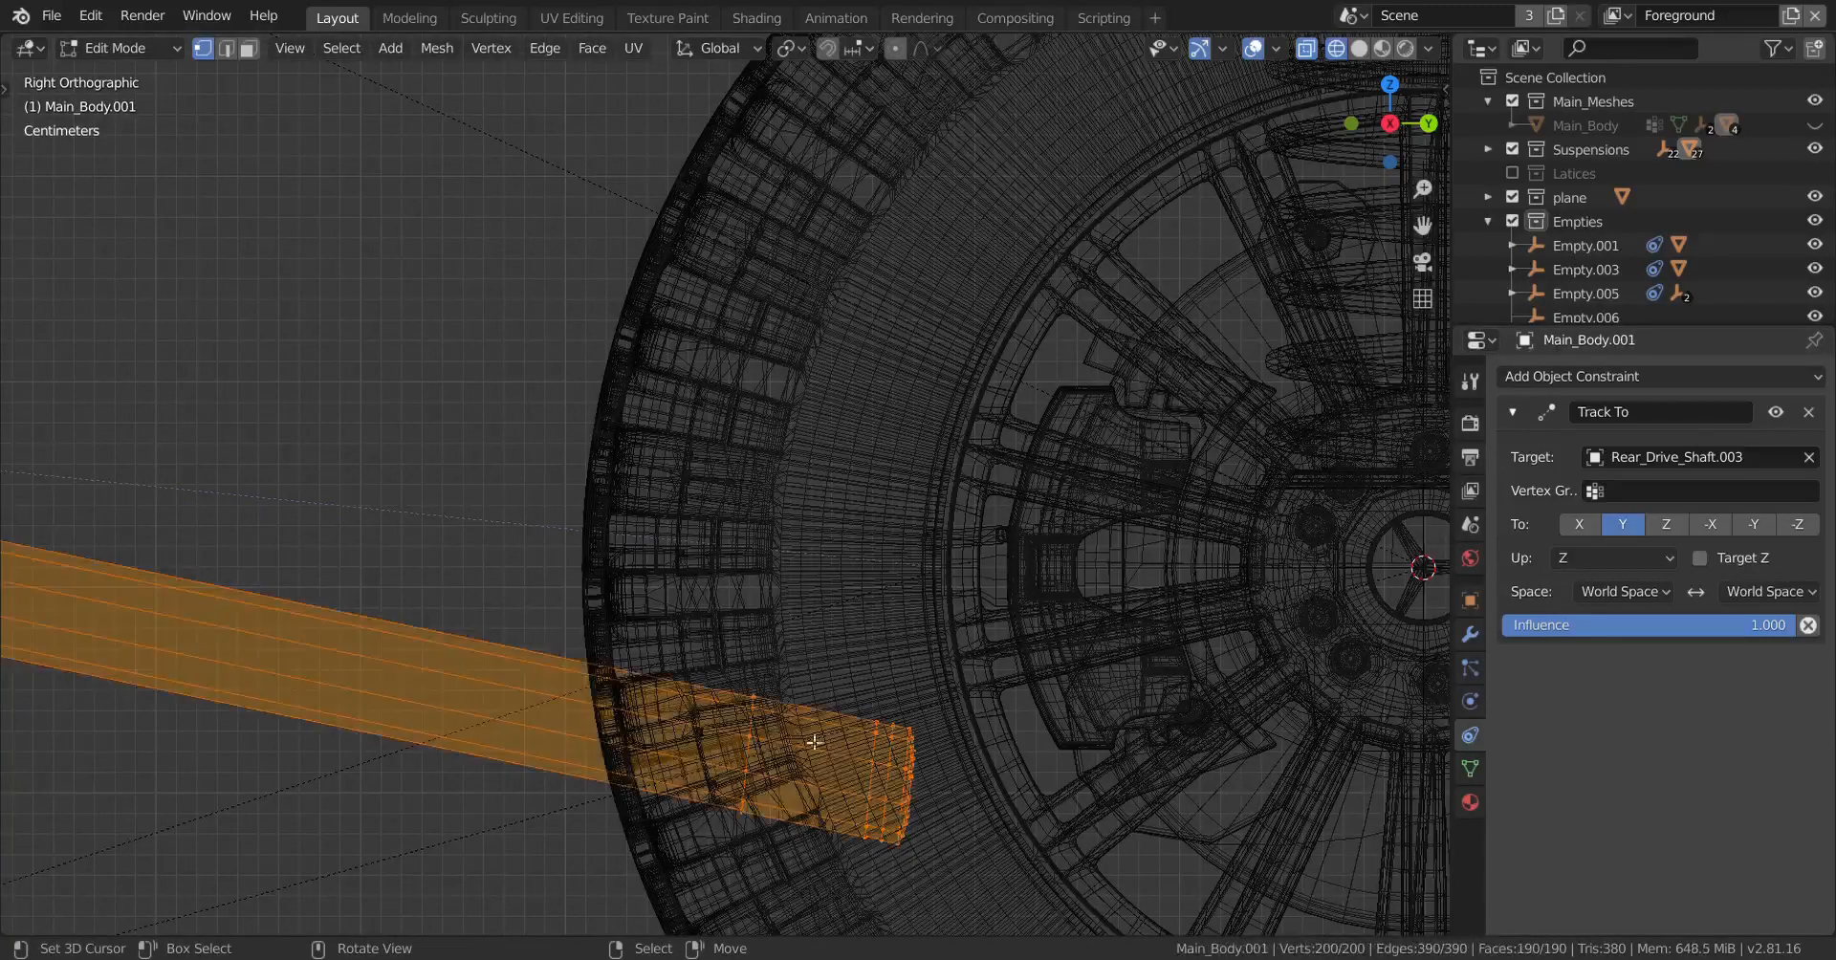
key("r")
key("x")
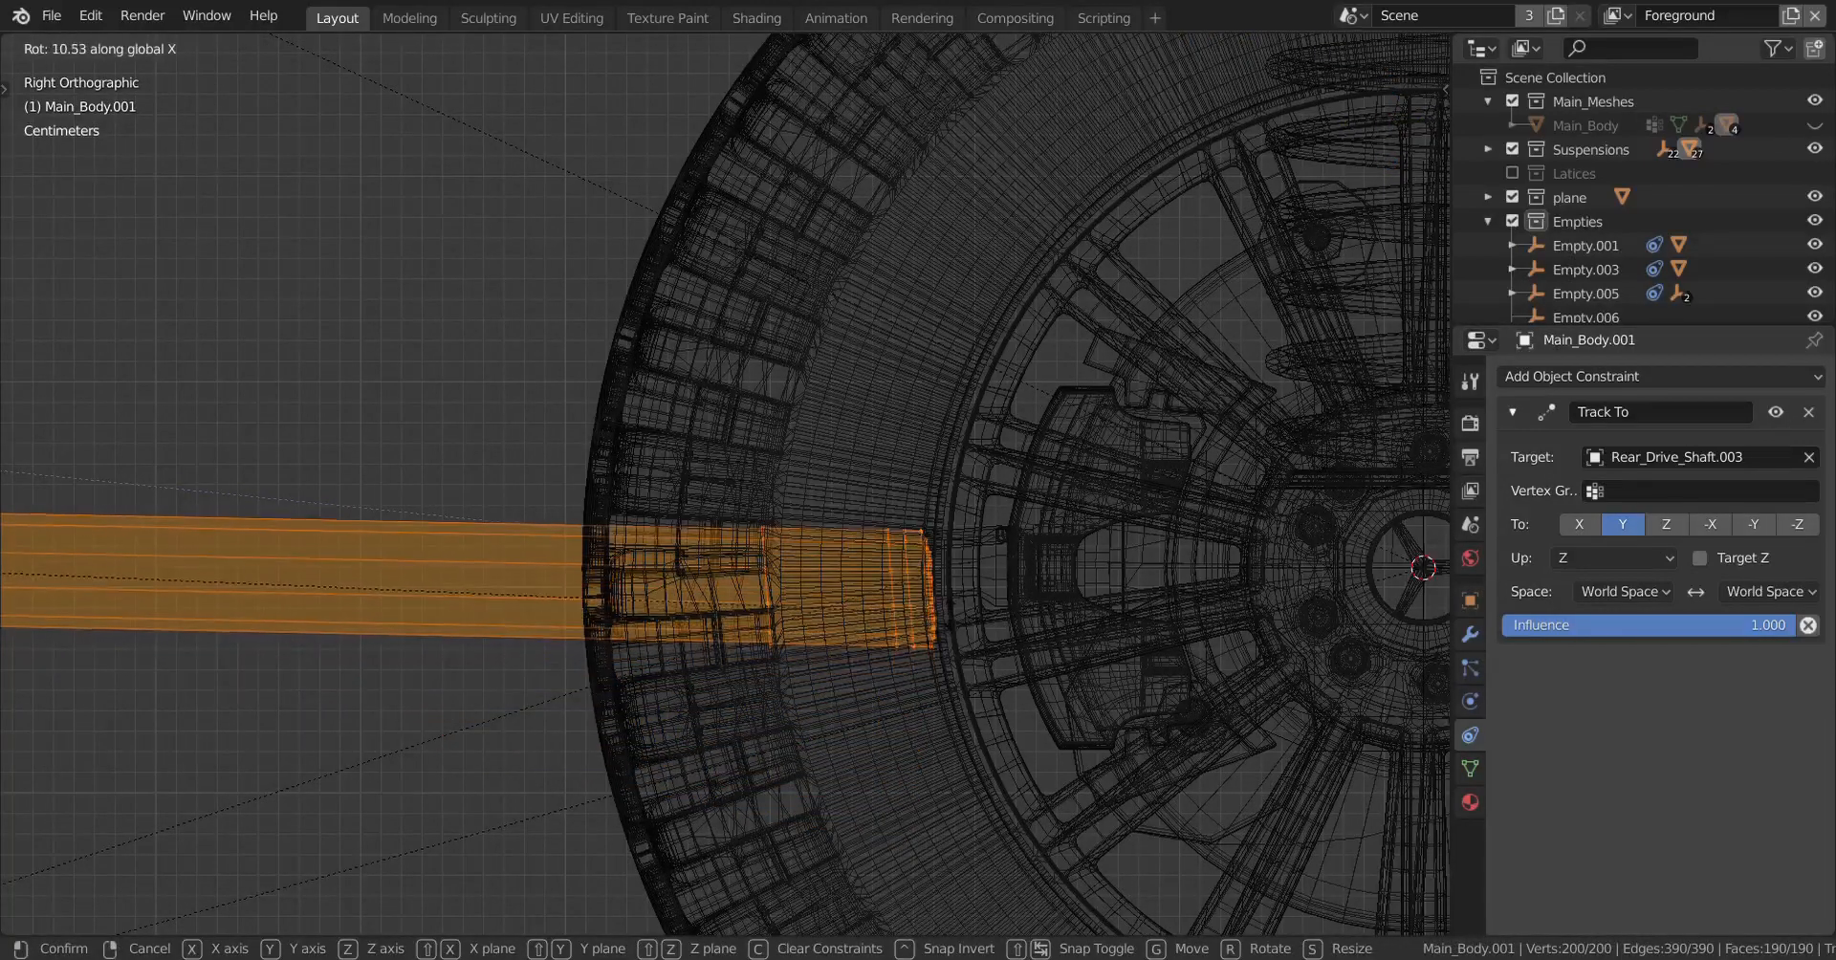
key("Escape")
scroll(1069, 656, "down", 4)
scroll(1069, 656, "down", 2)
key("Tab")
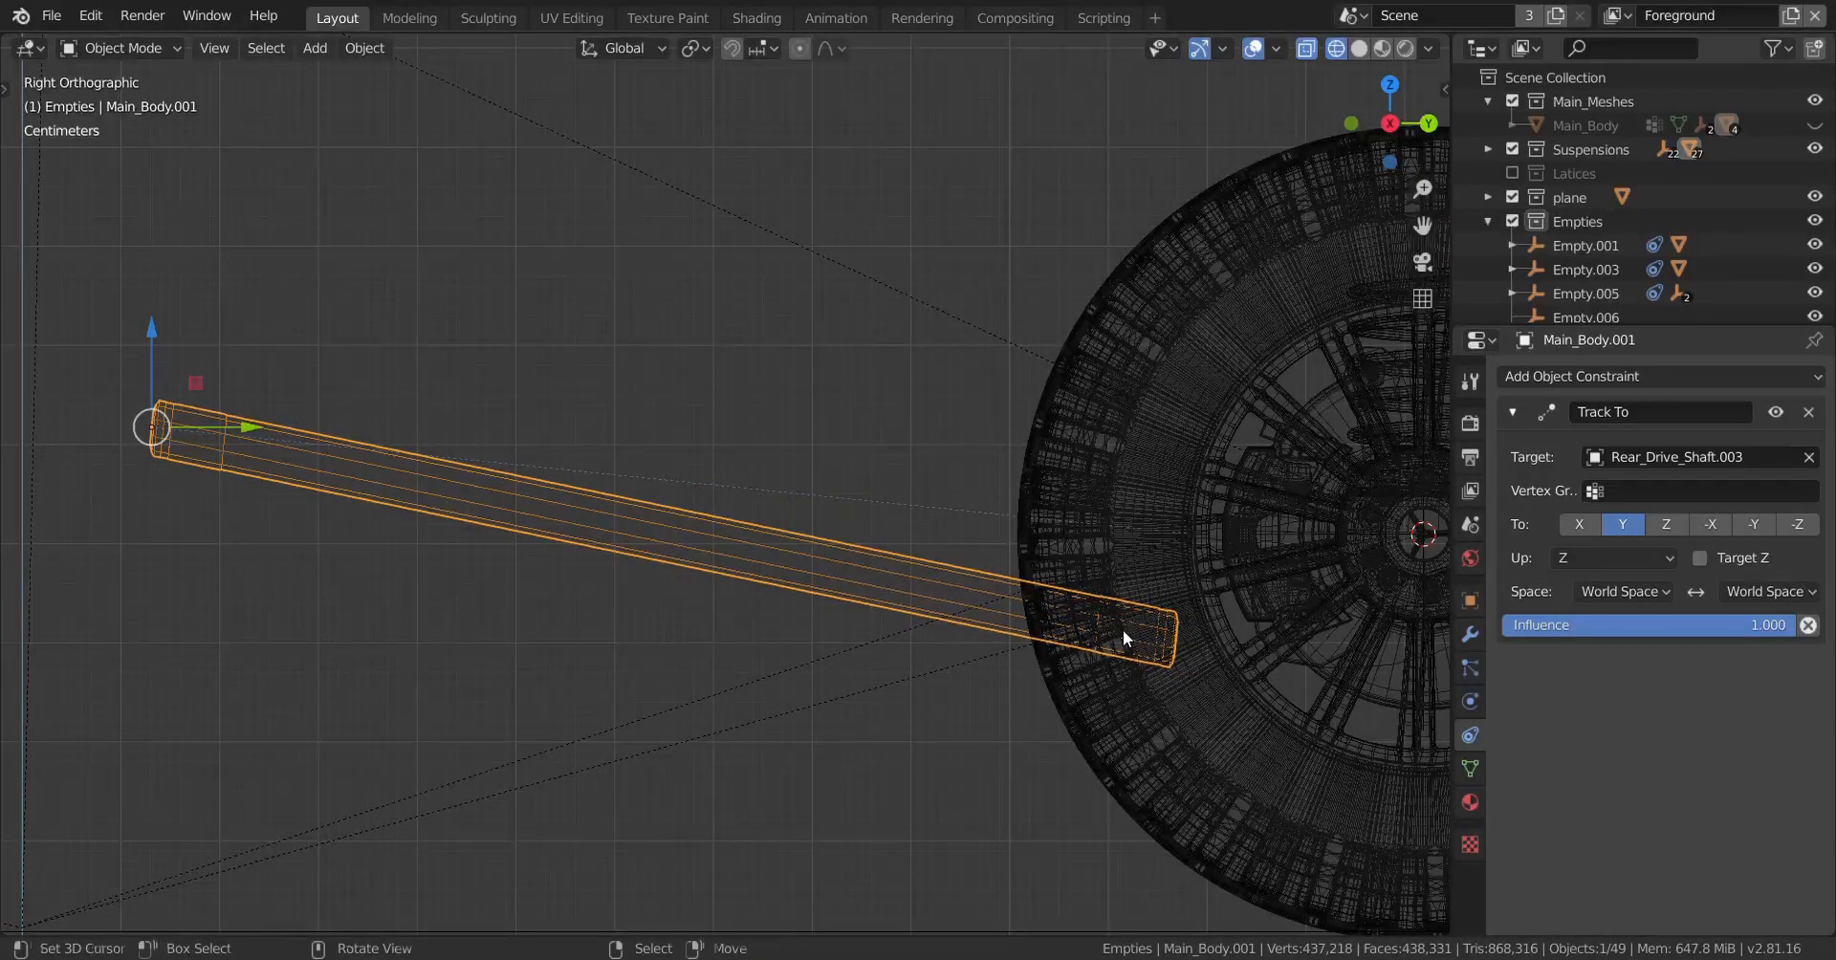
key("shift+s")
left_click(1133, 488)
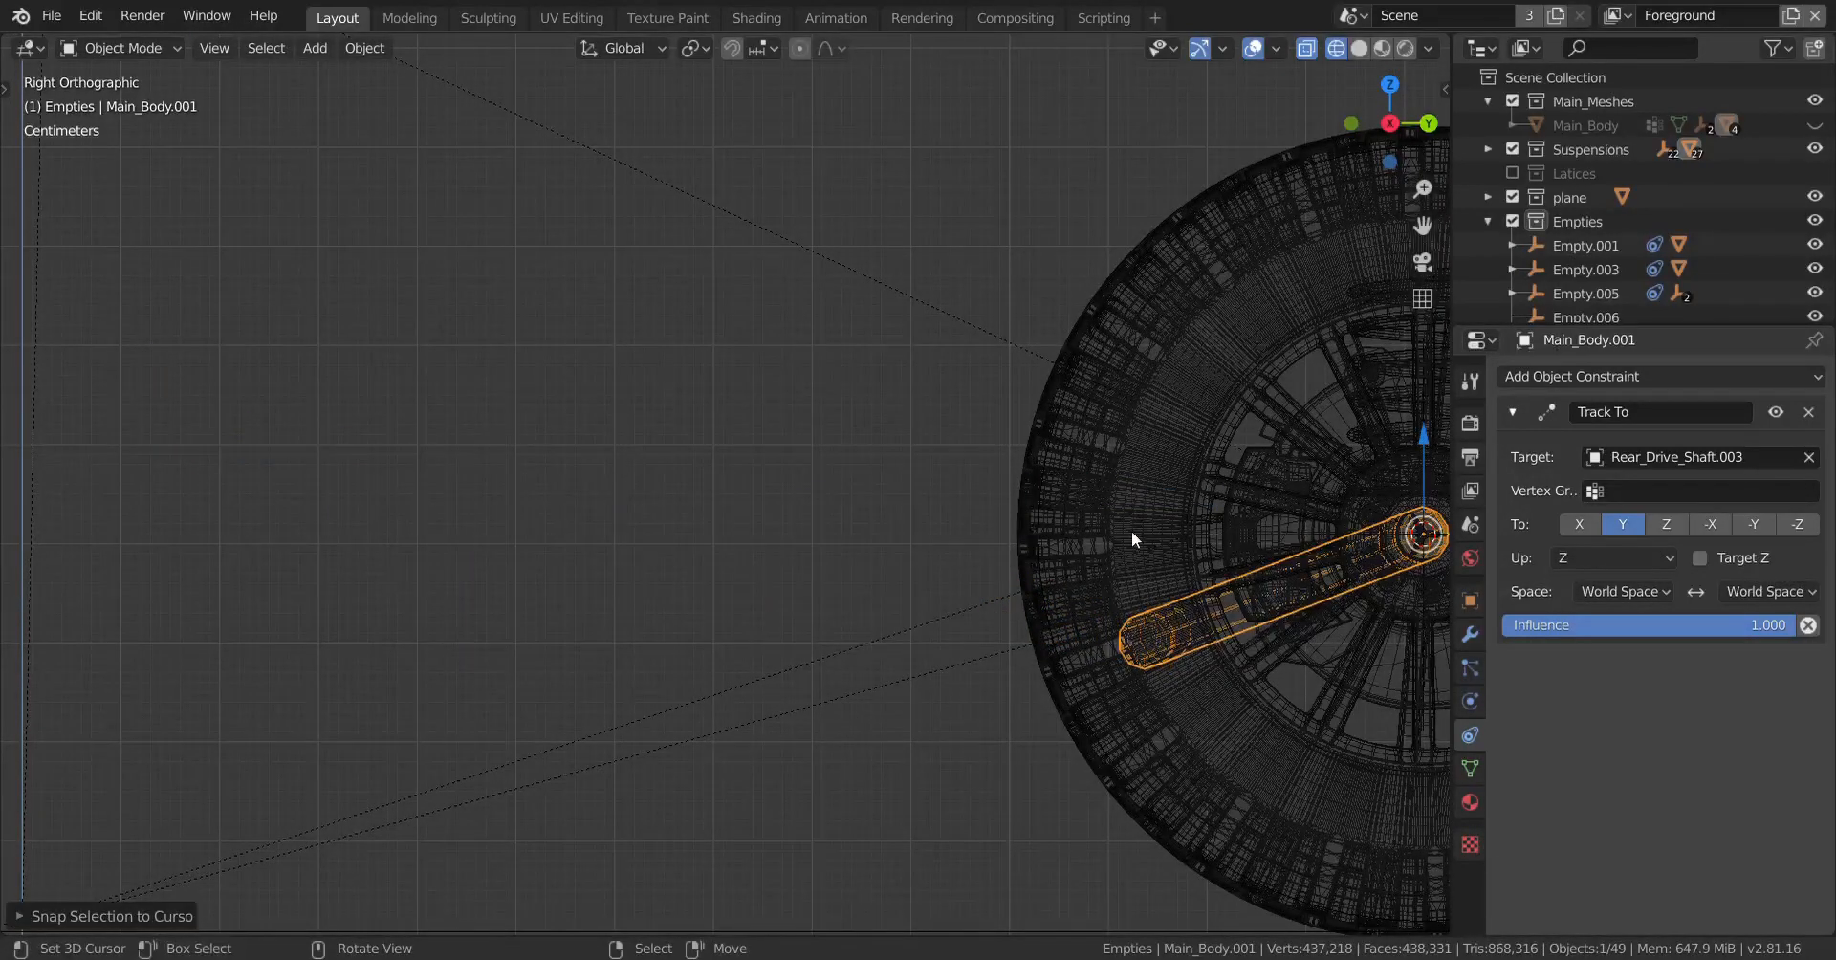
key("ctrl+z")
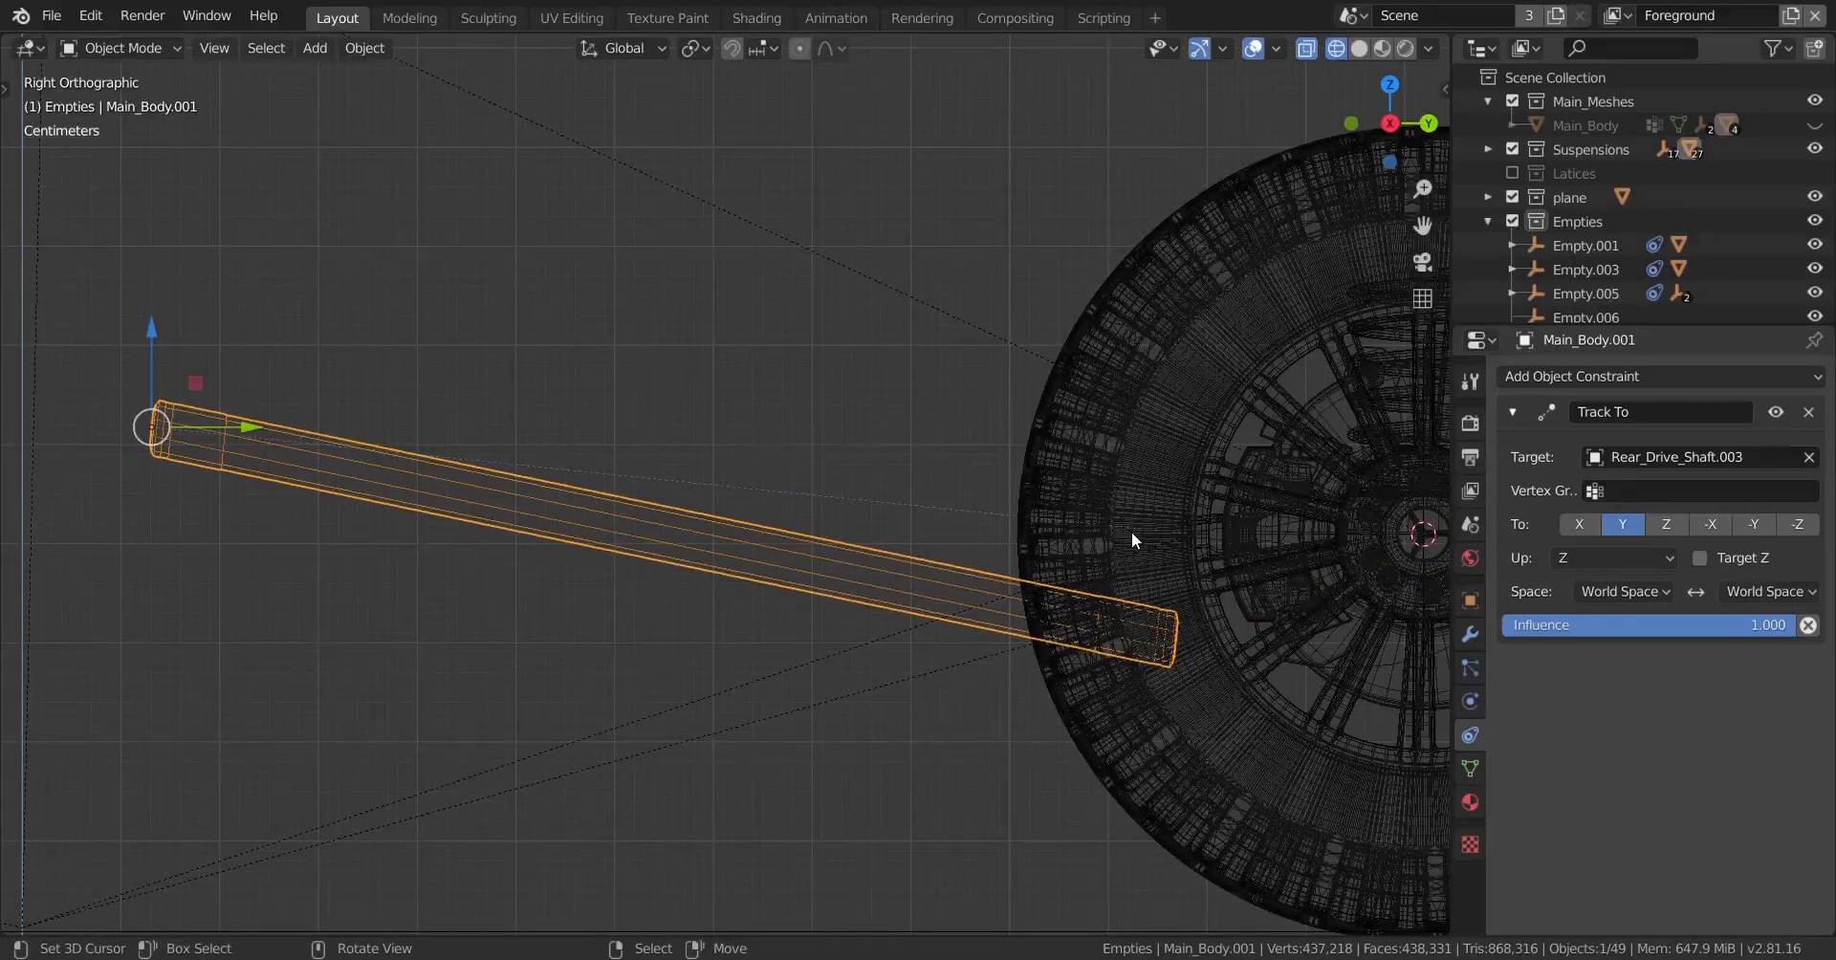
Step: Snap the 3D cursor to the drive shaft's origin and set the pivot point to 3D Cursor for editing its mesh
key("shift+s")
left_click(1171, 676)
key("Tab")
key("period")
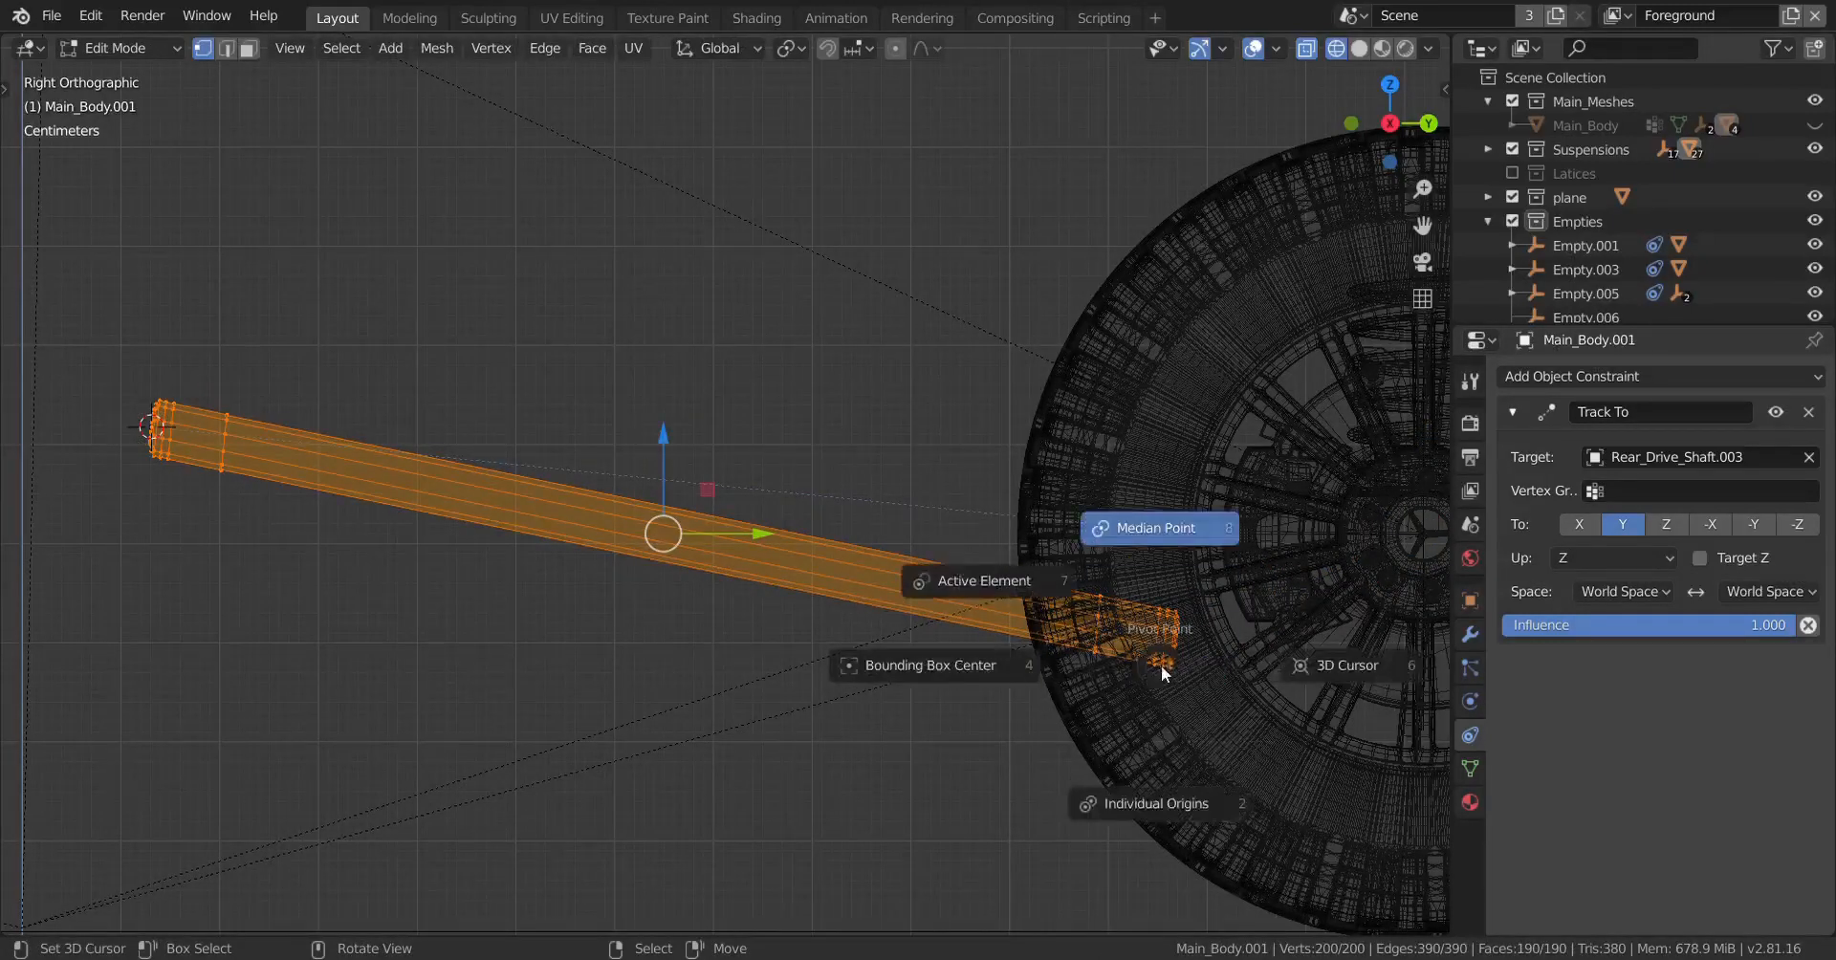
left_click(1316, 666)
Step: Rotate the drive shaft's whole mesh around the 3D cursor to align its end with the differential, then return to solid shading in Object Mode
key("r")
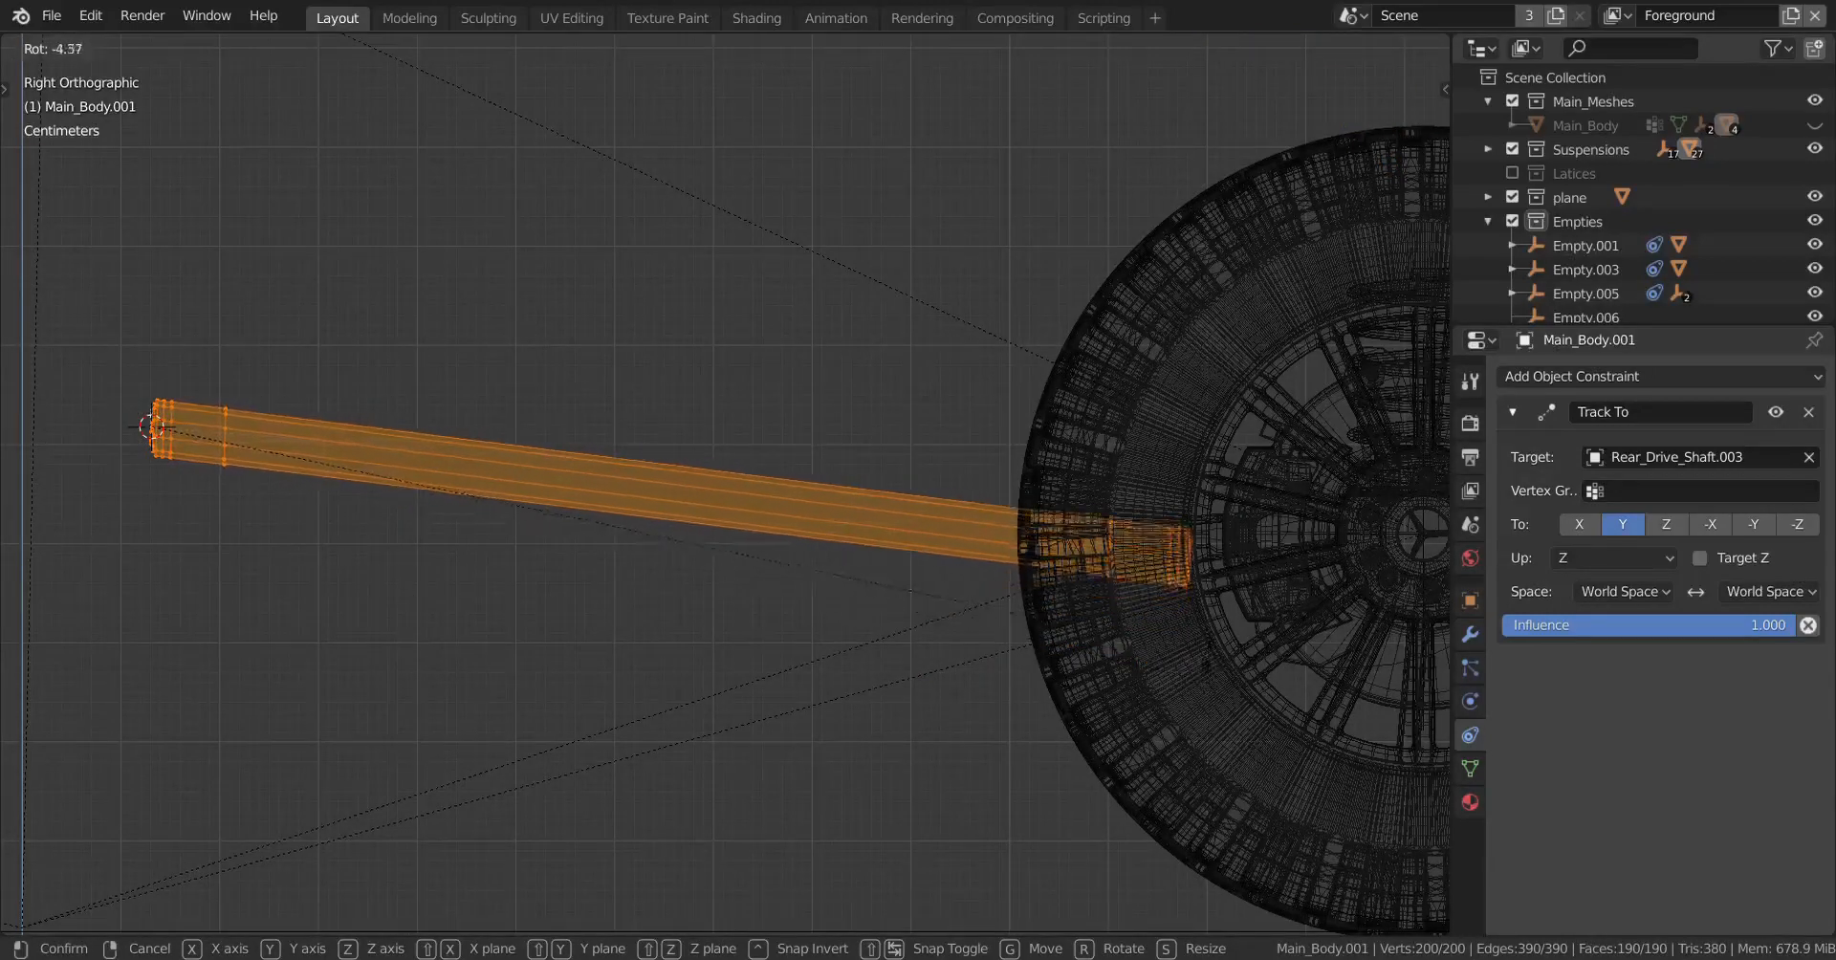
left_click(1219, 642)
middle_click_drag(1078, 582, 677, 535, "shift")
scroll(678, 535, "up", 1)
scroll(677, 536, "up", 6)
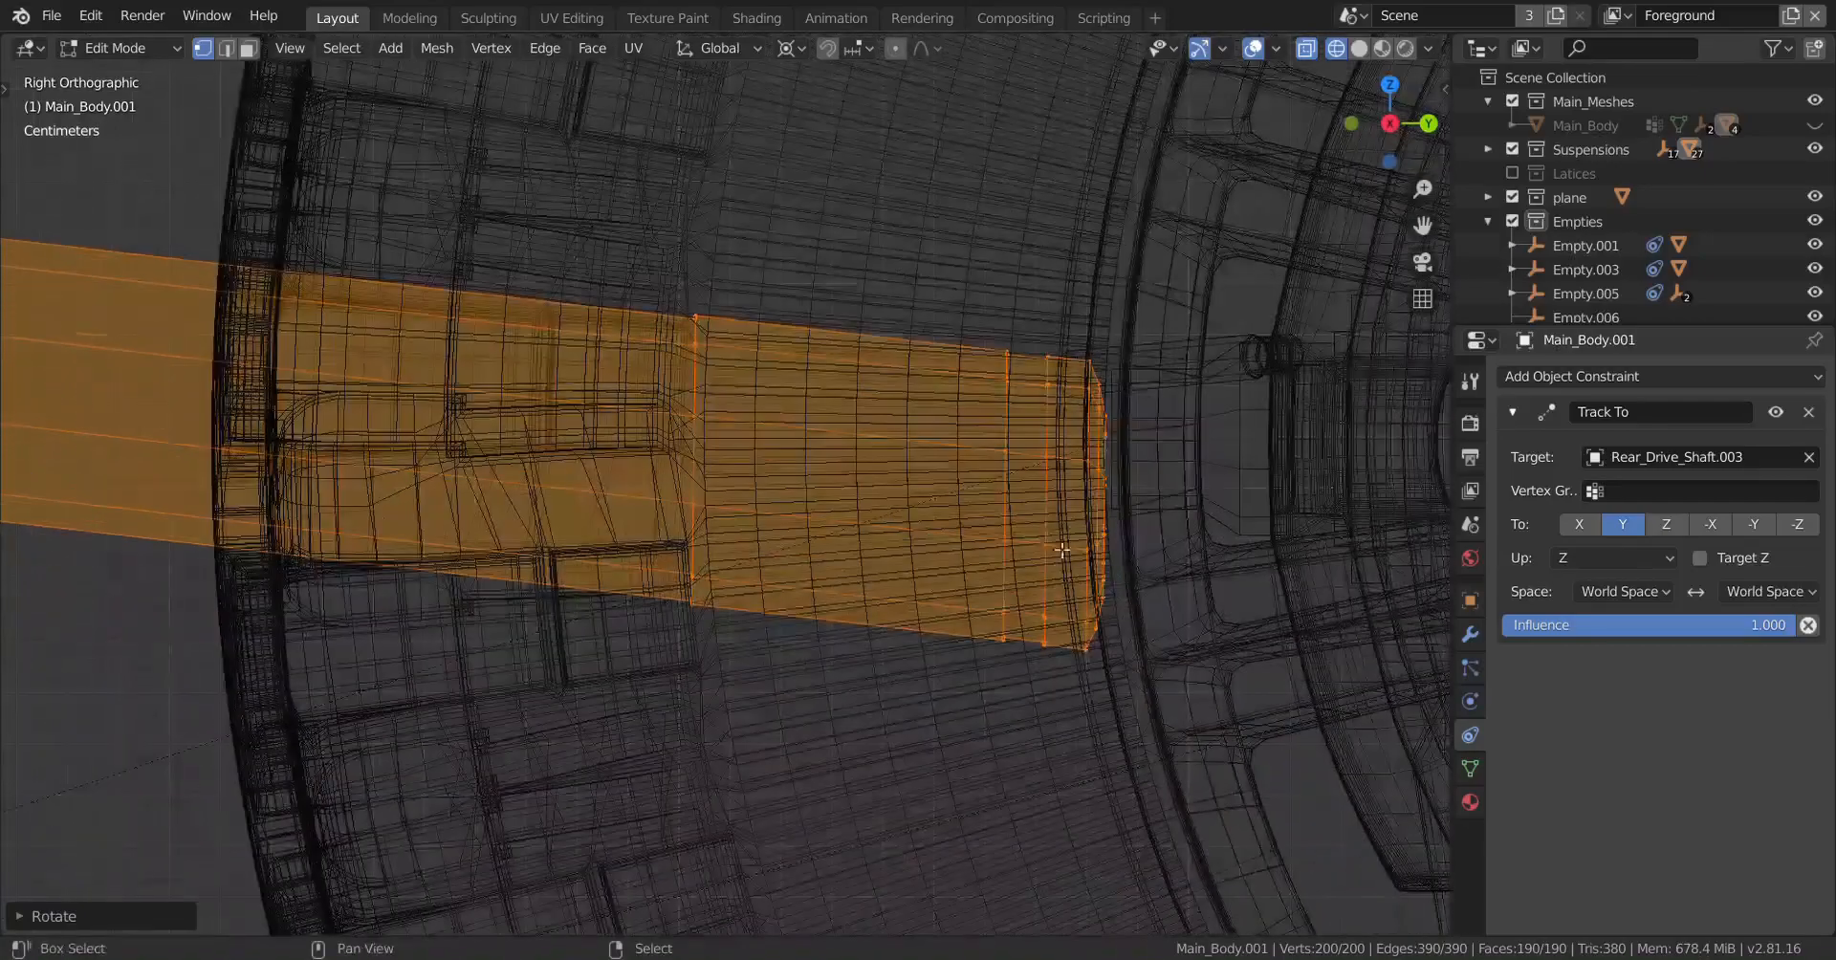
scroll(974, 672, "down", 4)
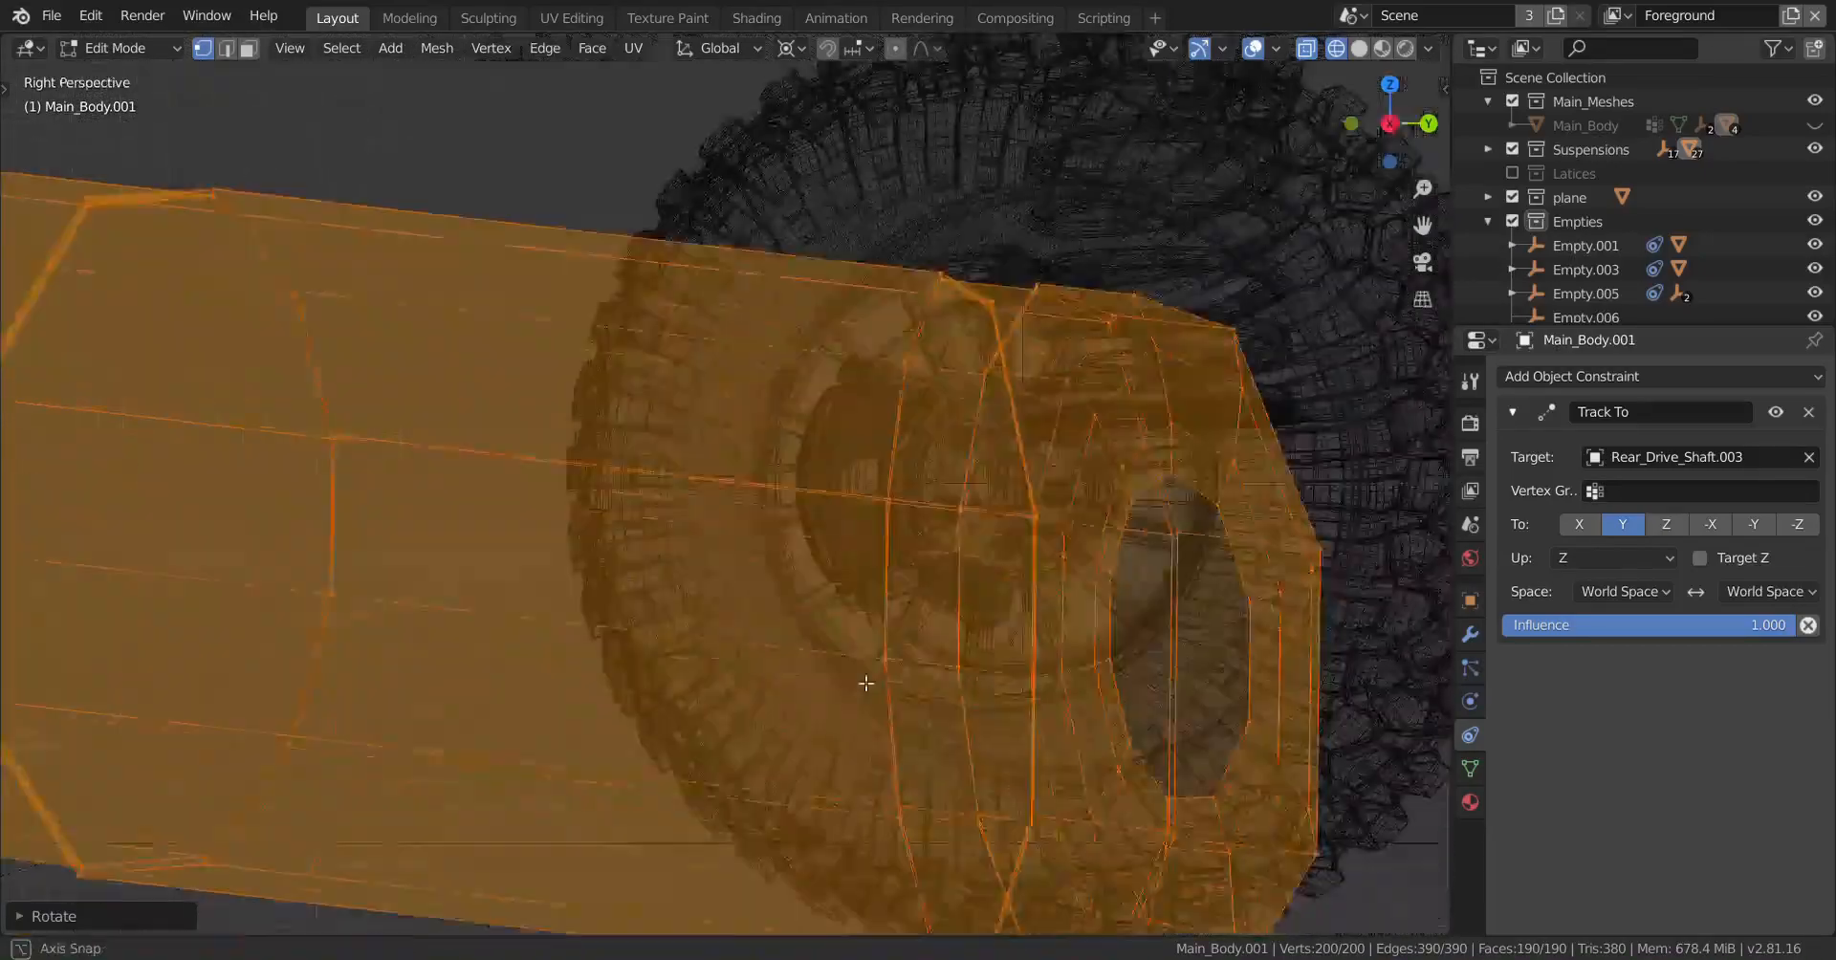
middle_click_drag(974, 672, 840, 705)
scroll(840, 705, "up", 4)
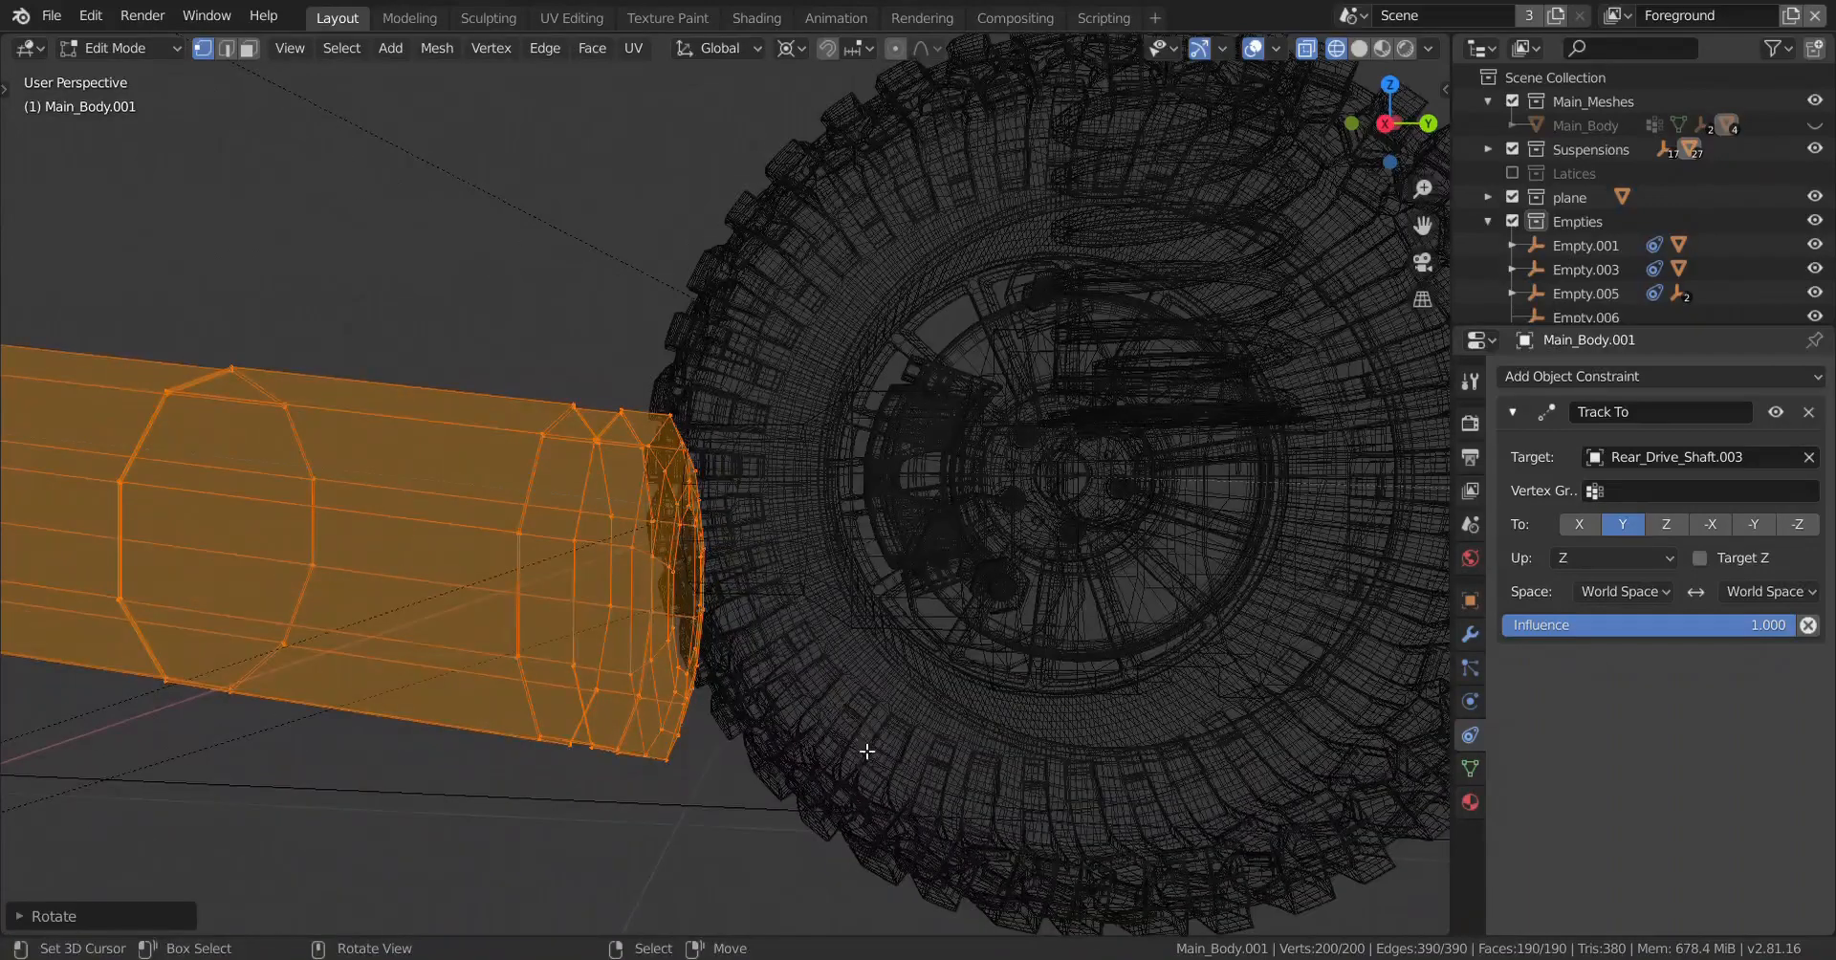
key("shift+z")
key("x")
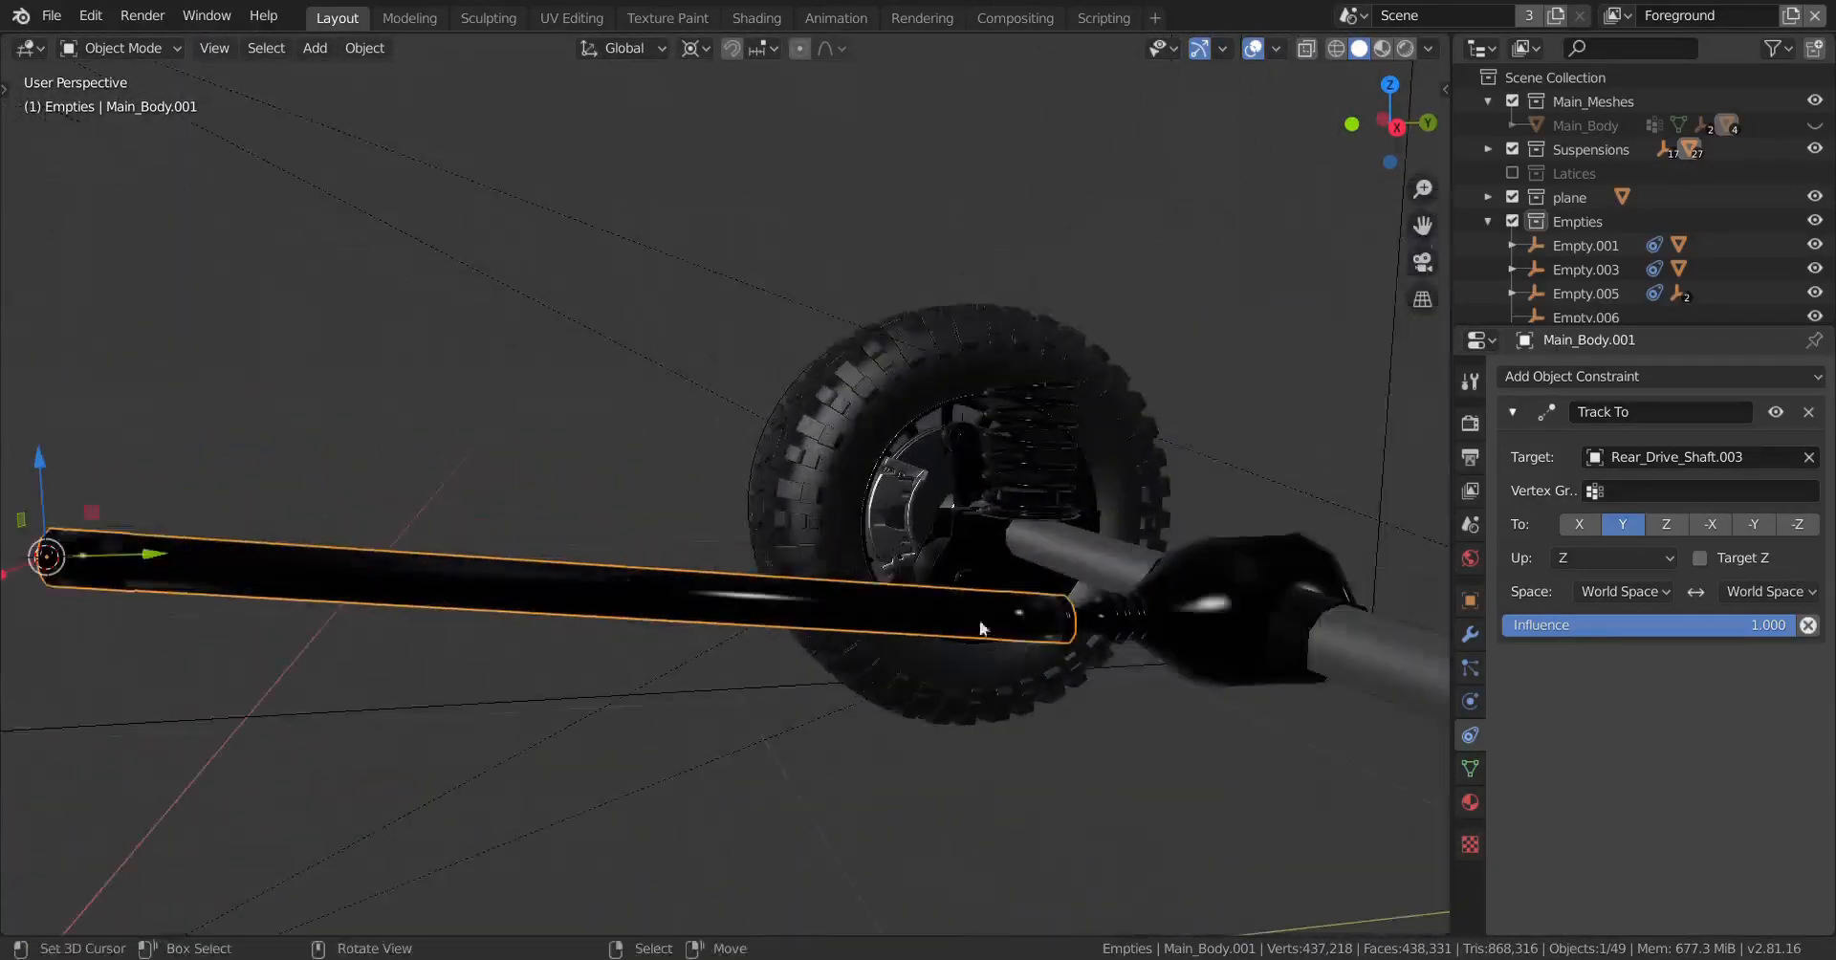
Step: Test the drive shaft's tracking by moving the differential Rear_Drive_Shaft.003 freely
left_click(1186, 587)
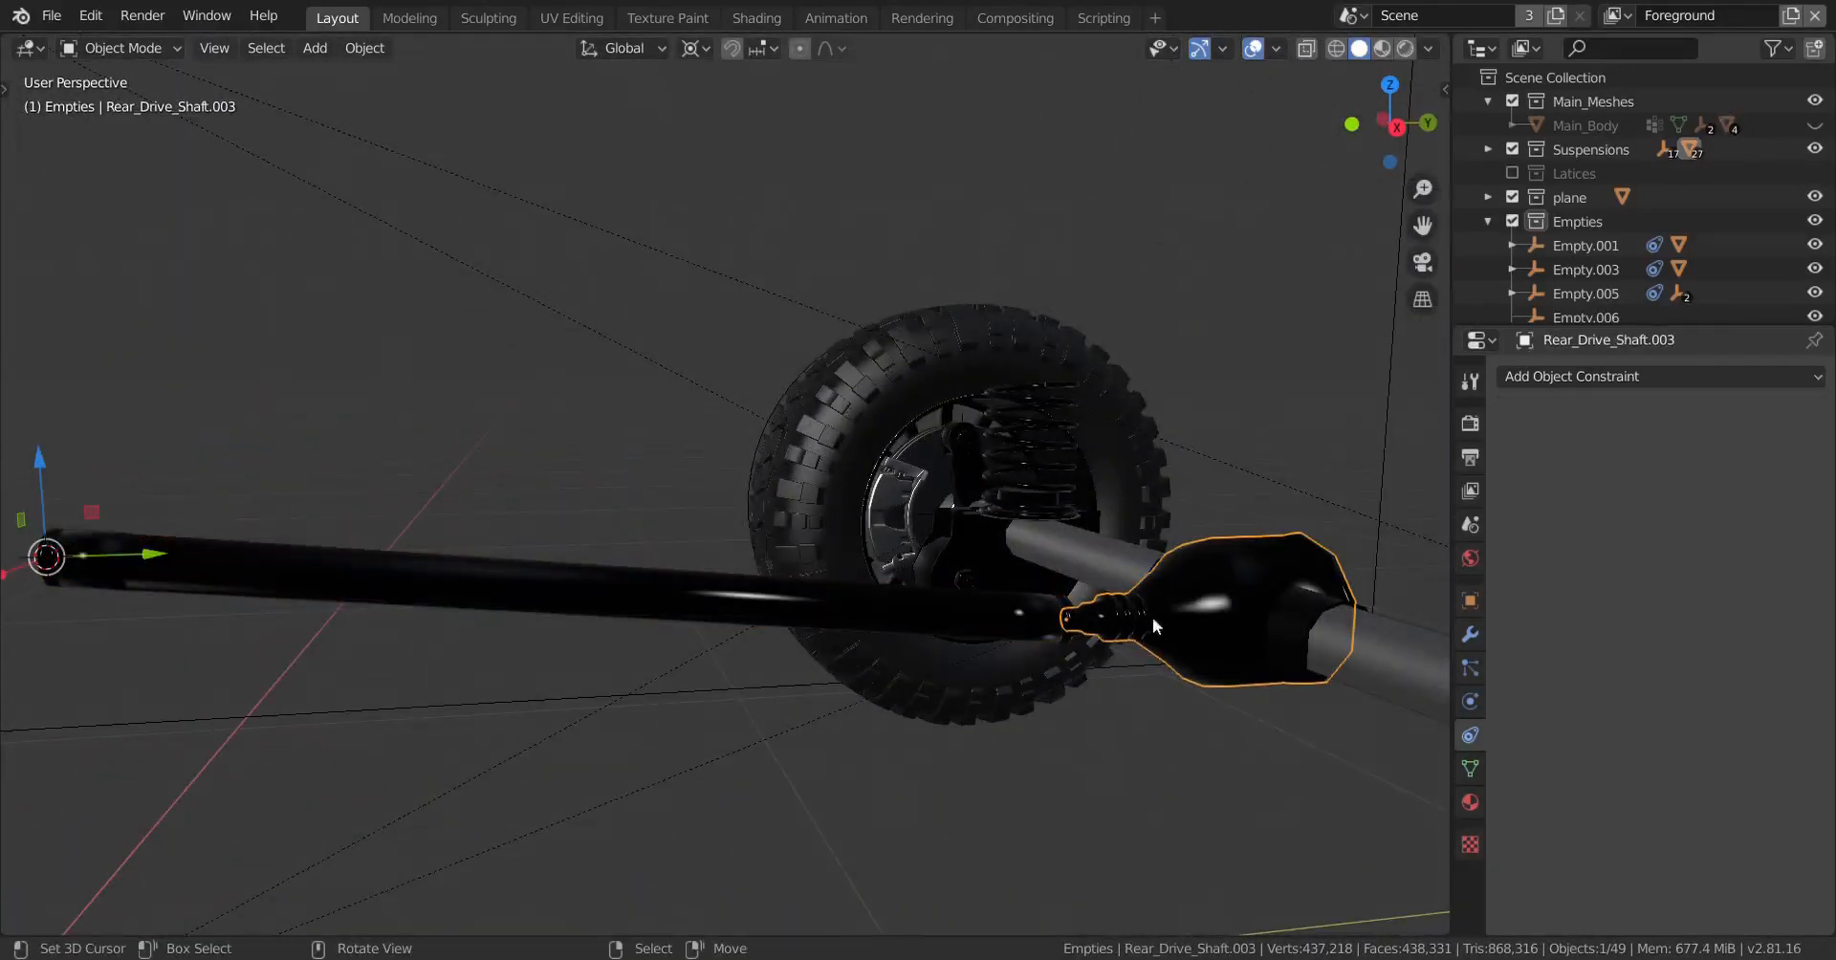
key("g")
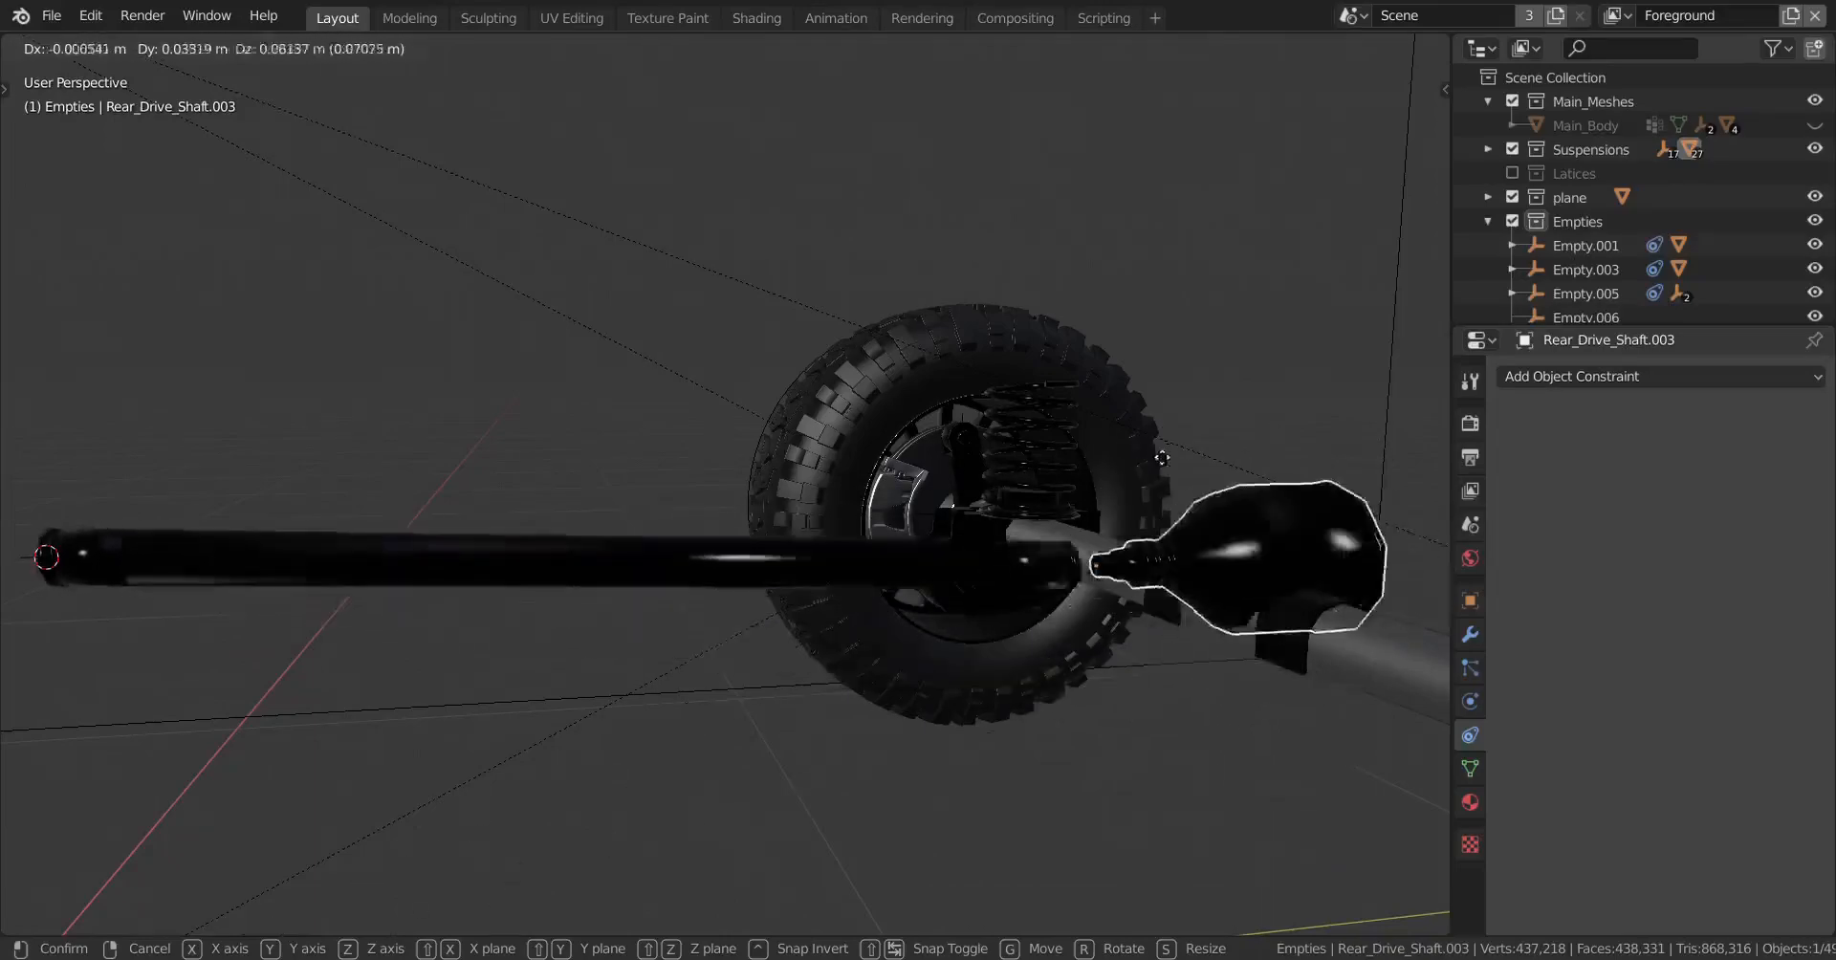
left_click(1109, 545)
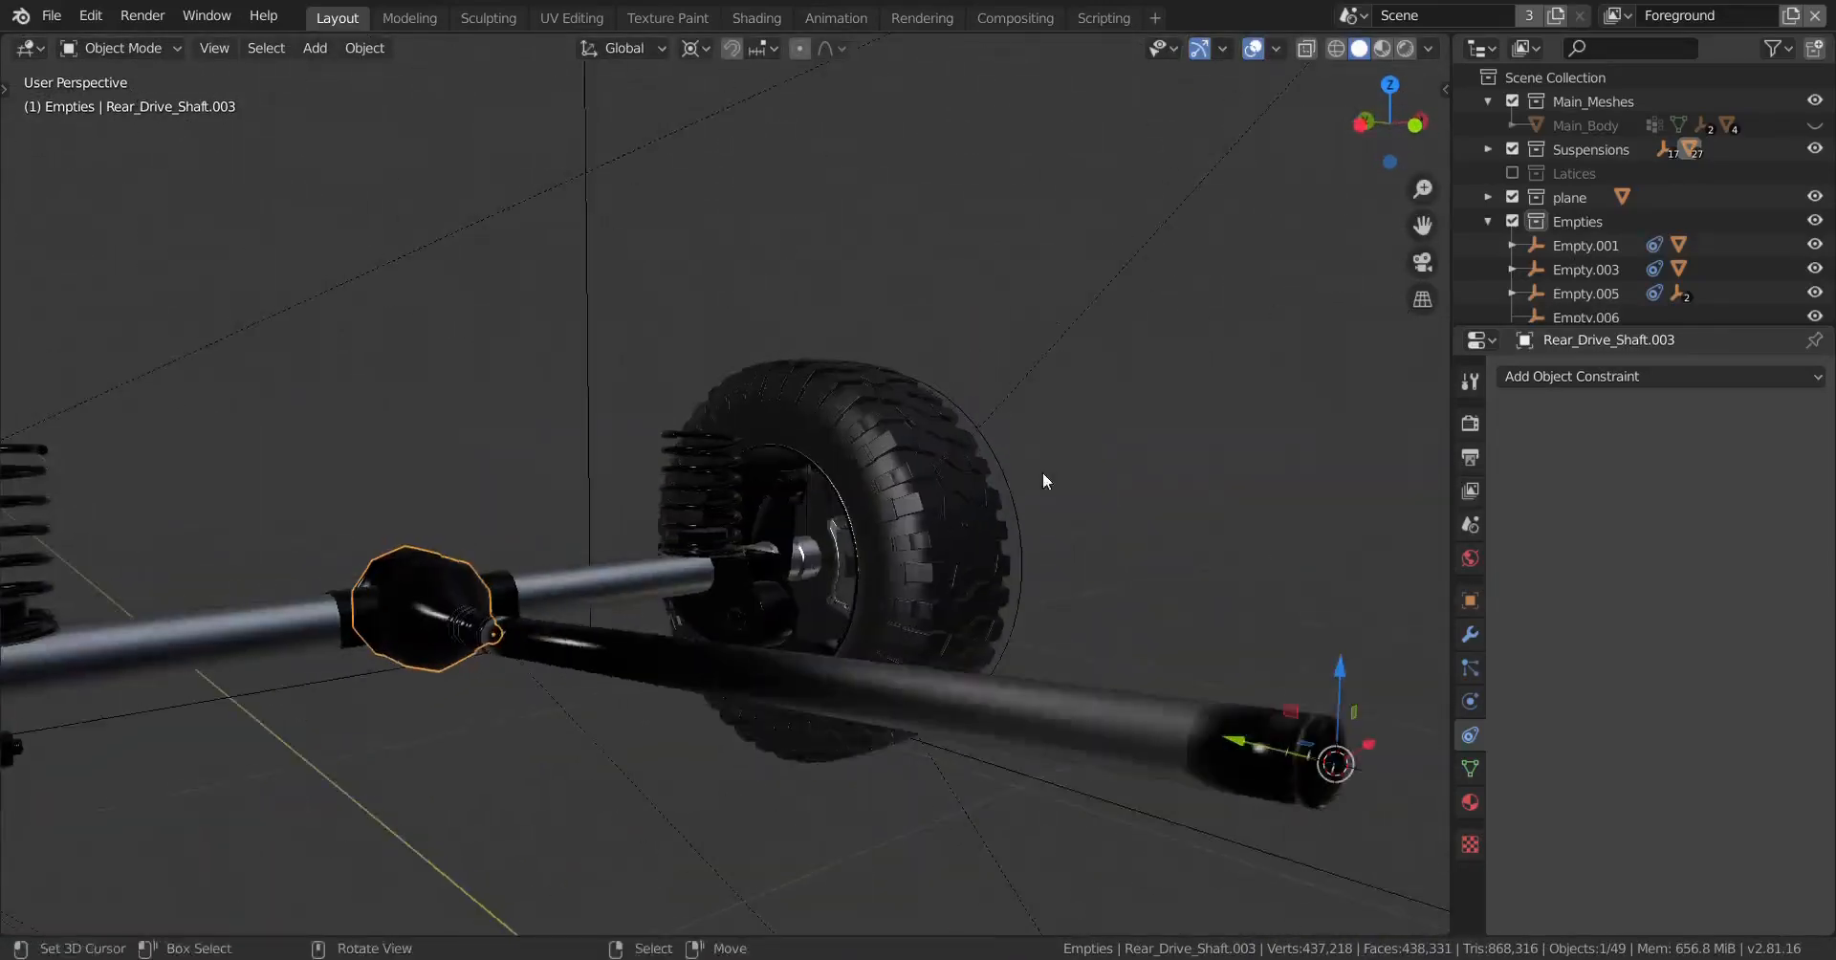
Step: Set the pivot point to Median Point and test the rig by moving the wheel empty Empty.019 along the Z axis
left_click(1006, 492)
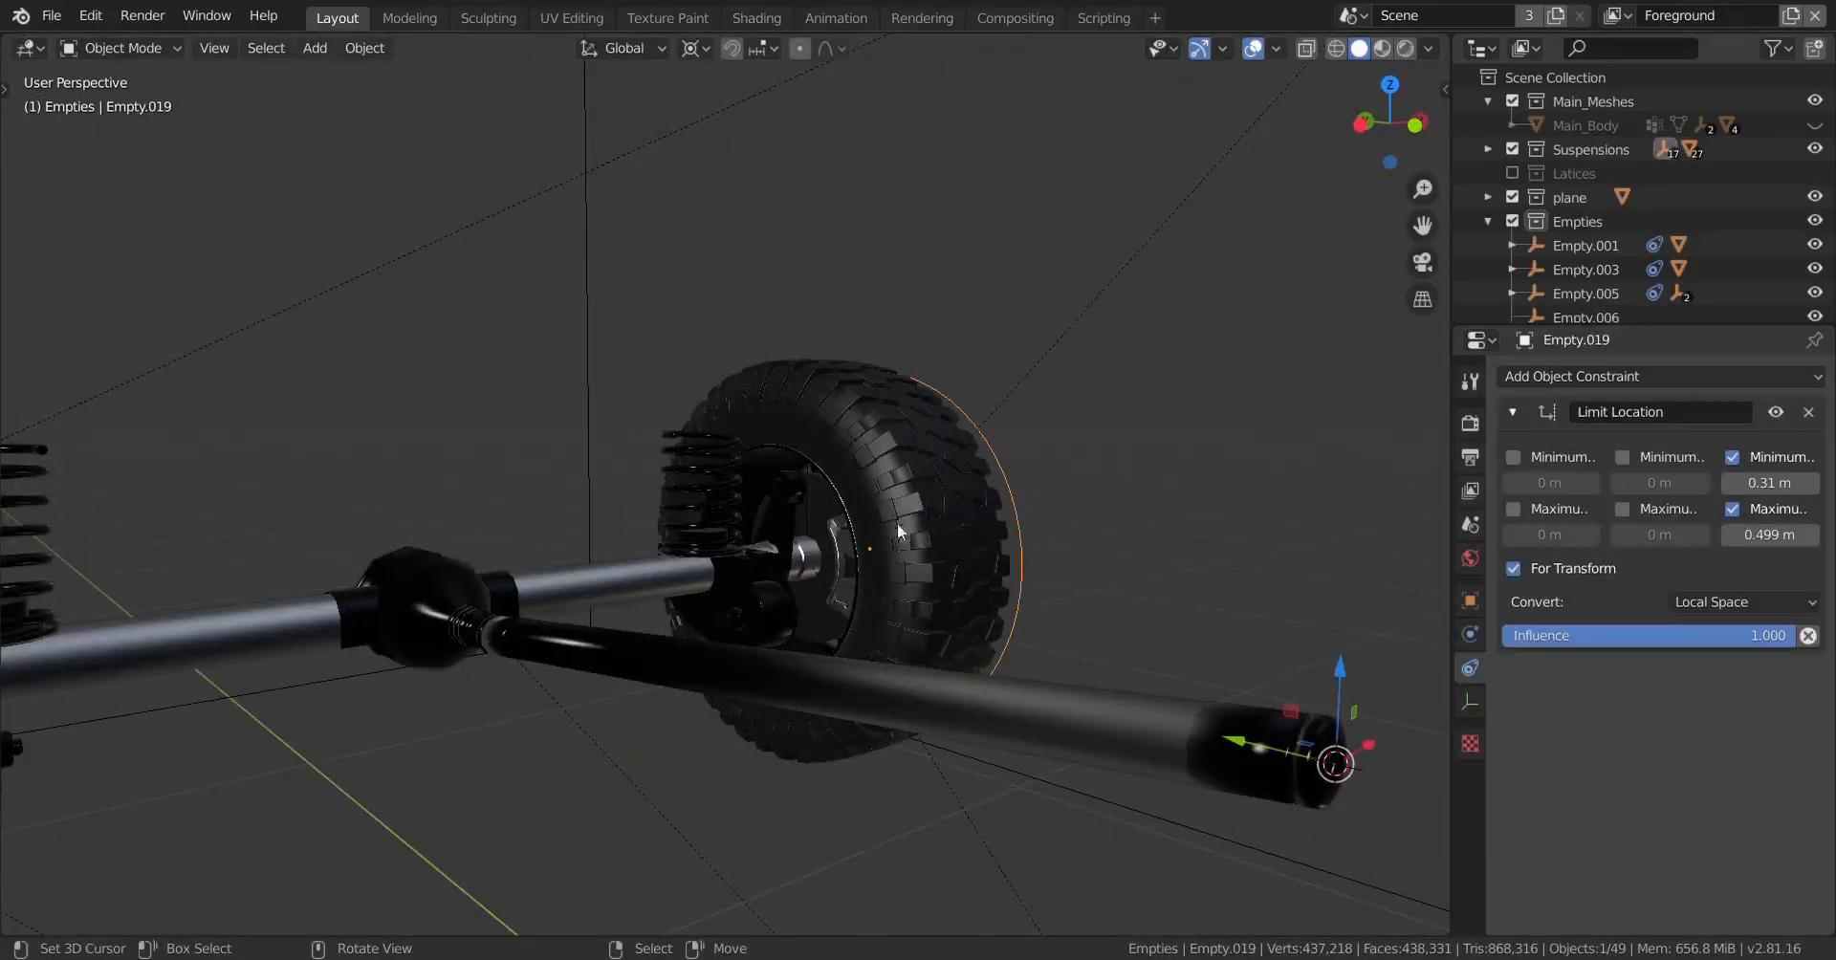
key("period")
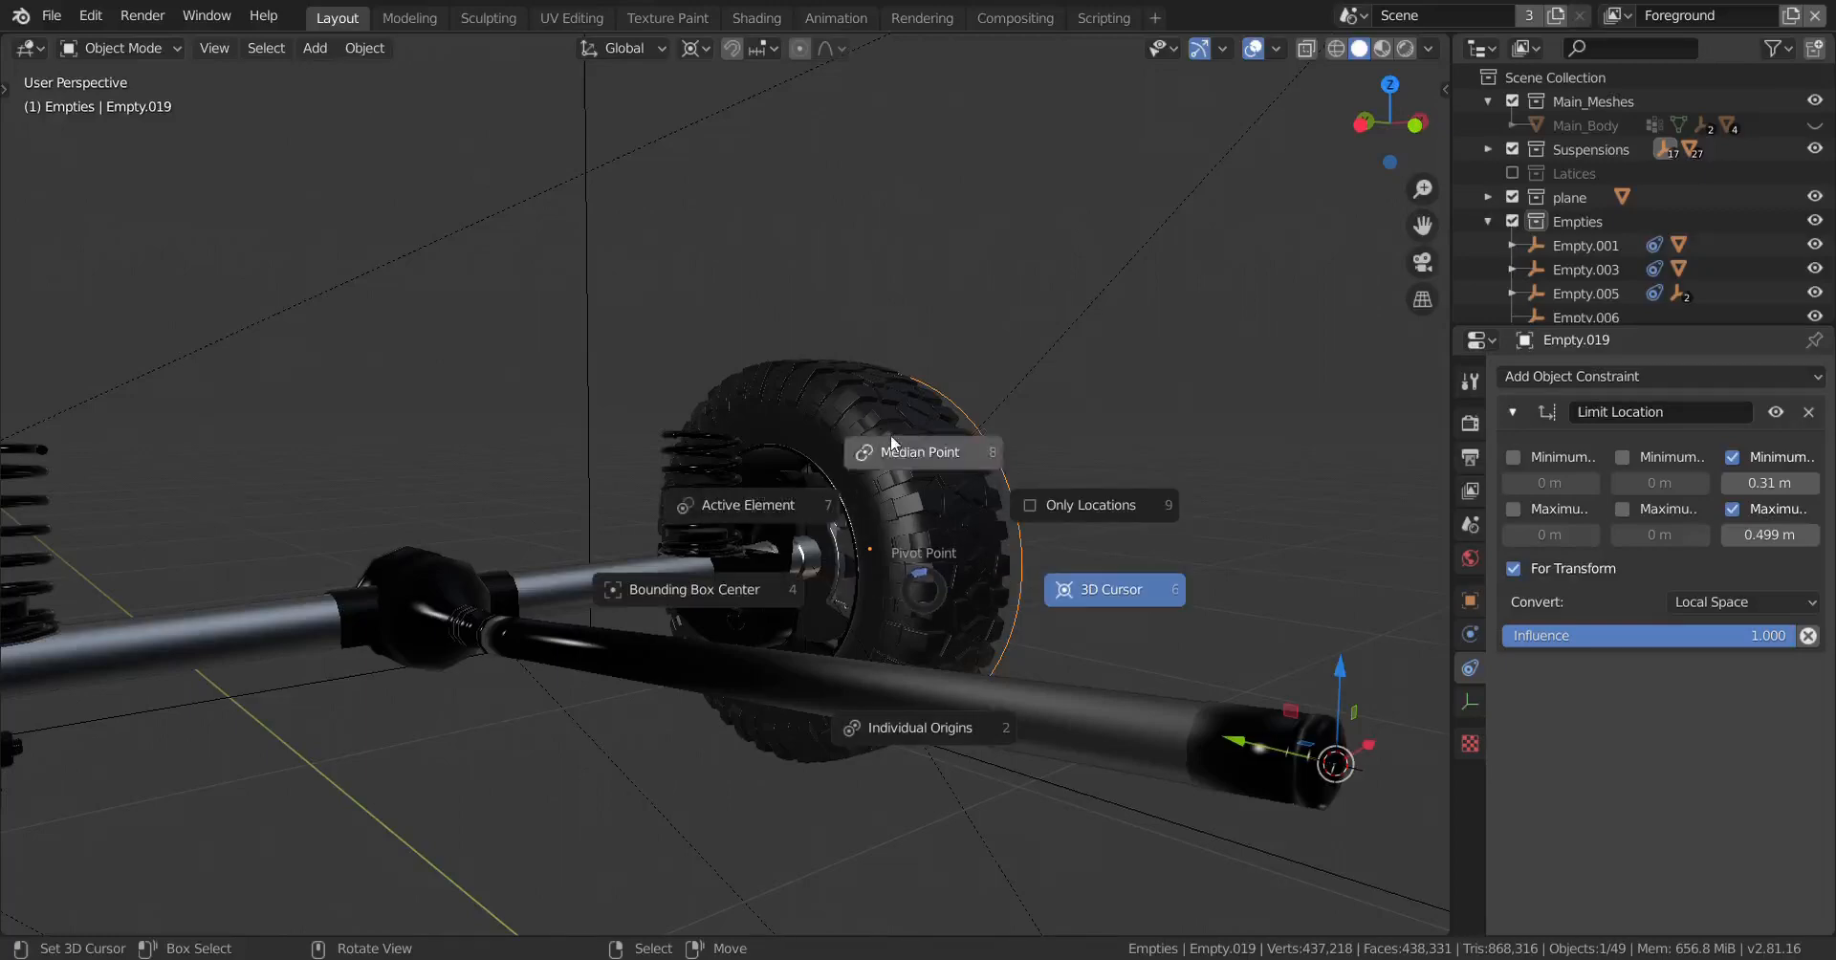
left_click(913, 488)
key("g")
key("z")
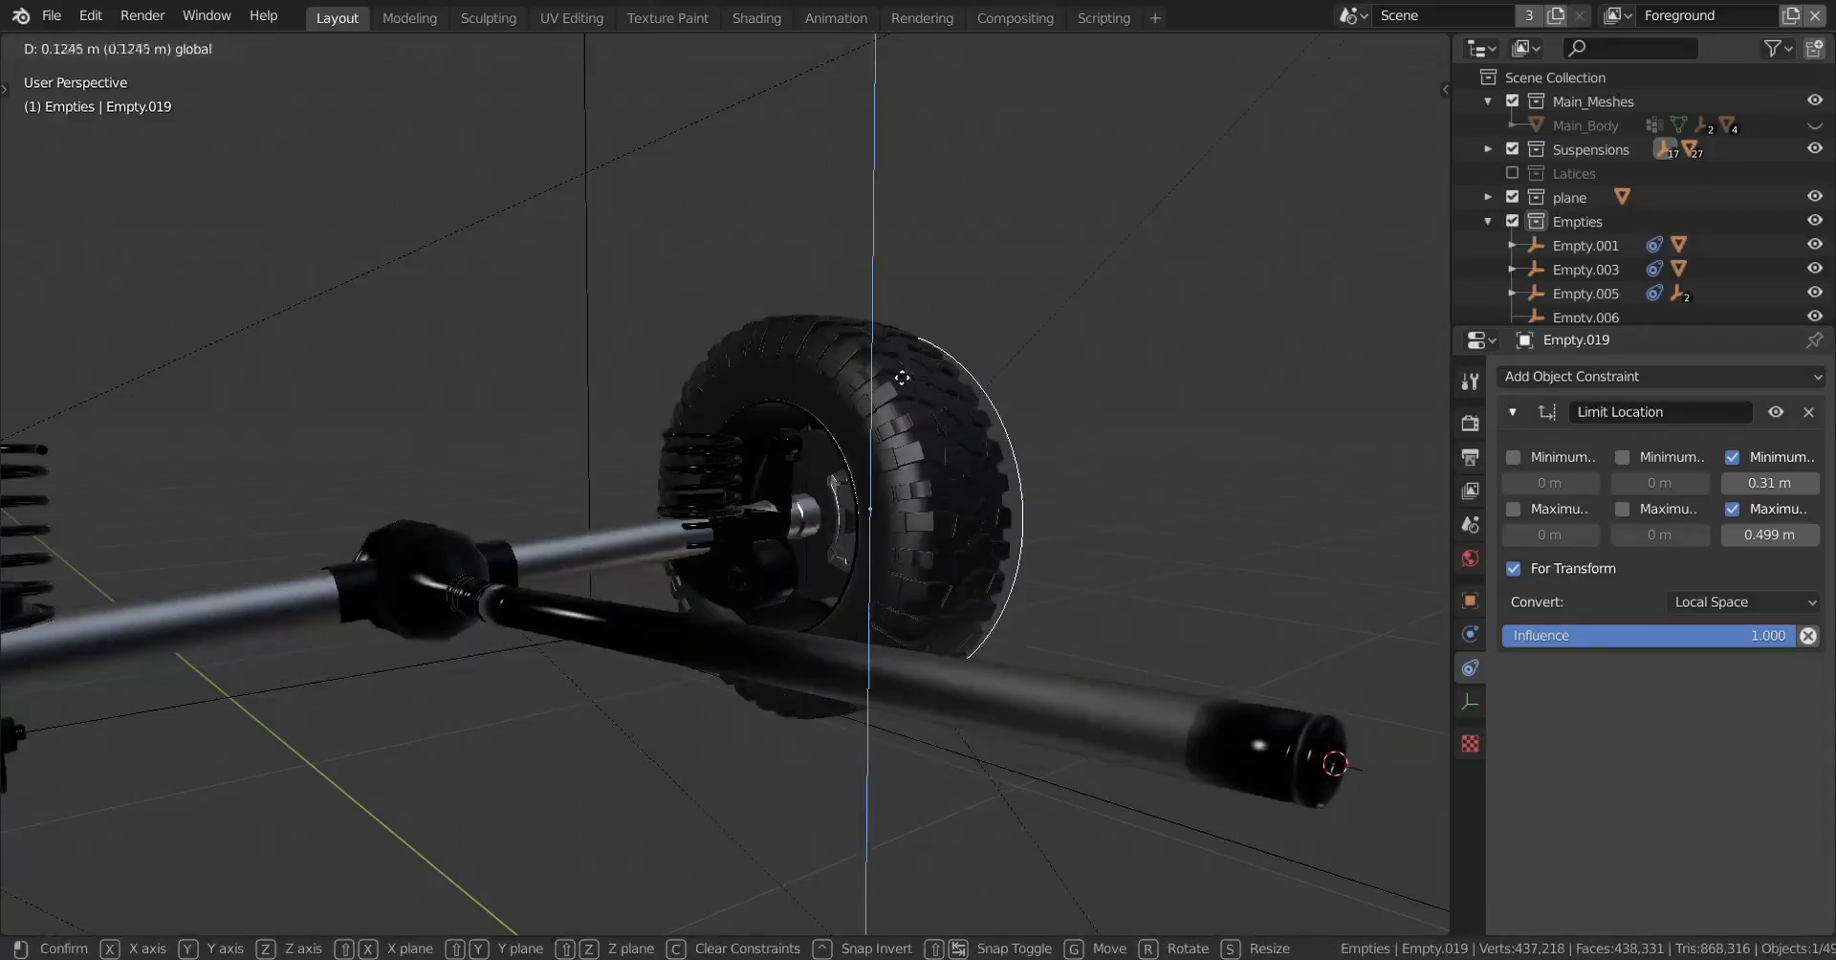
right_click(849, 422)
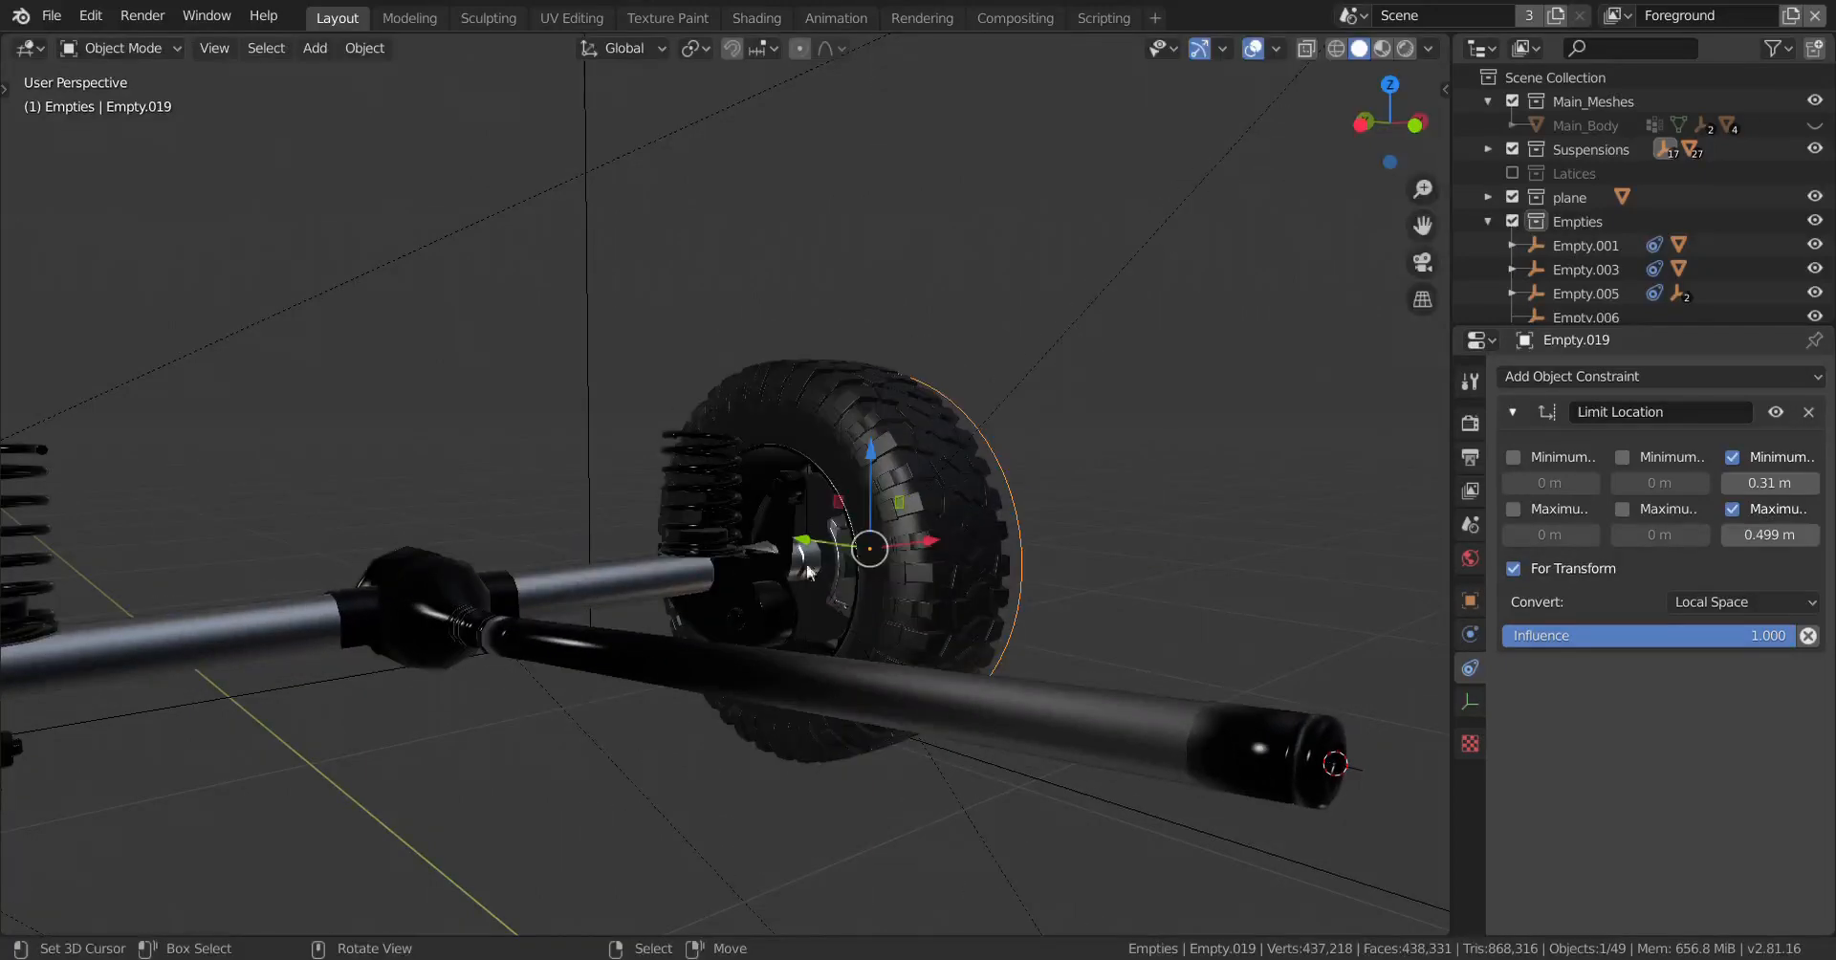
Step: Examine the rear spring Rear_Suspension.002 and the Transformation constraint settings on the front suspension spring
middle_click_drag(808, 566, 486, 630)
scroll(701, 596, "up", 3)
right_click(565, 519)
scroll(767, 593, "down", 5)
middle_click_drag(1182, 600, 738, 610, "shift")
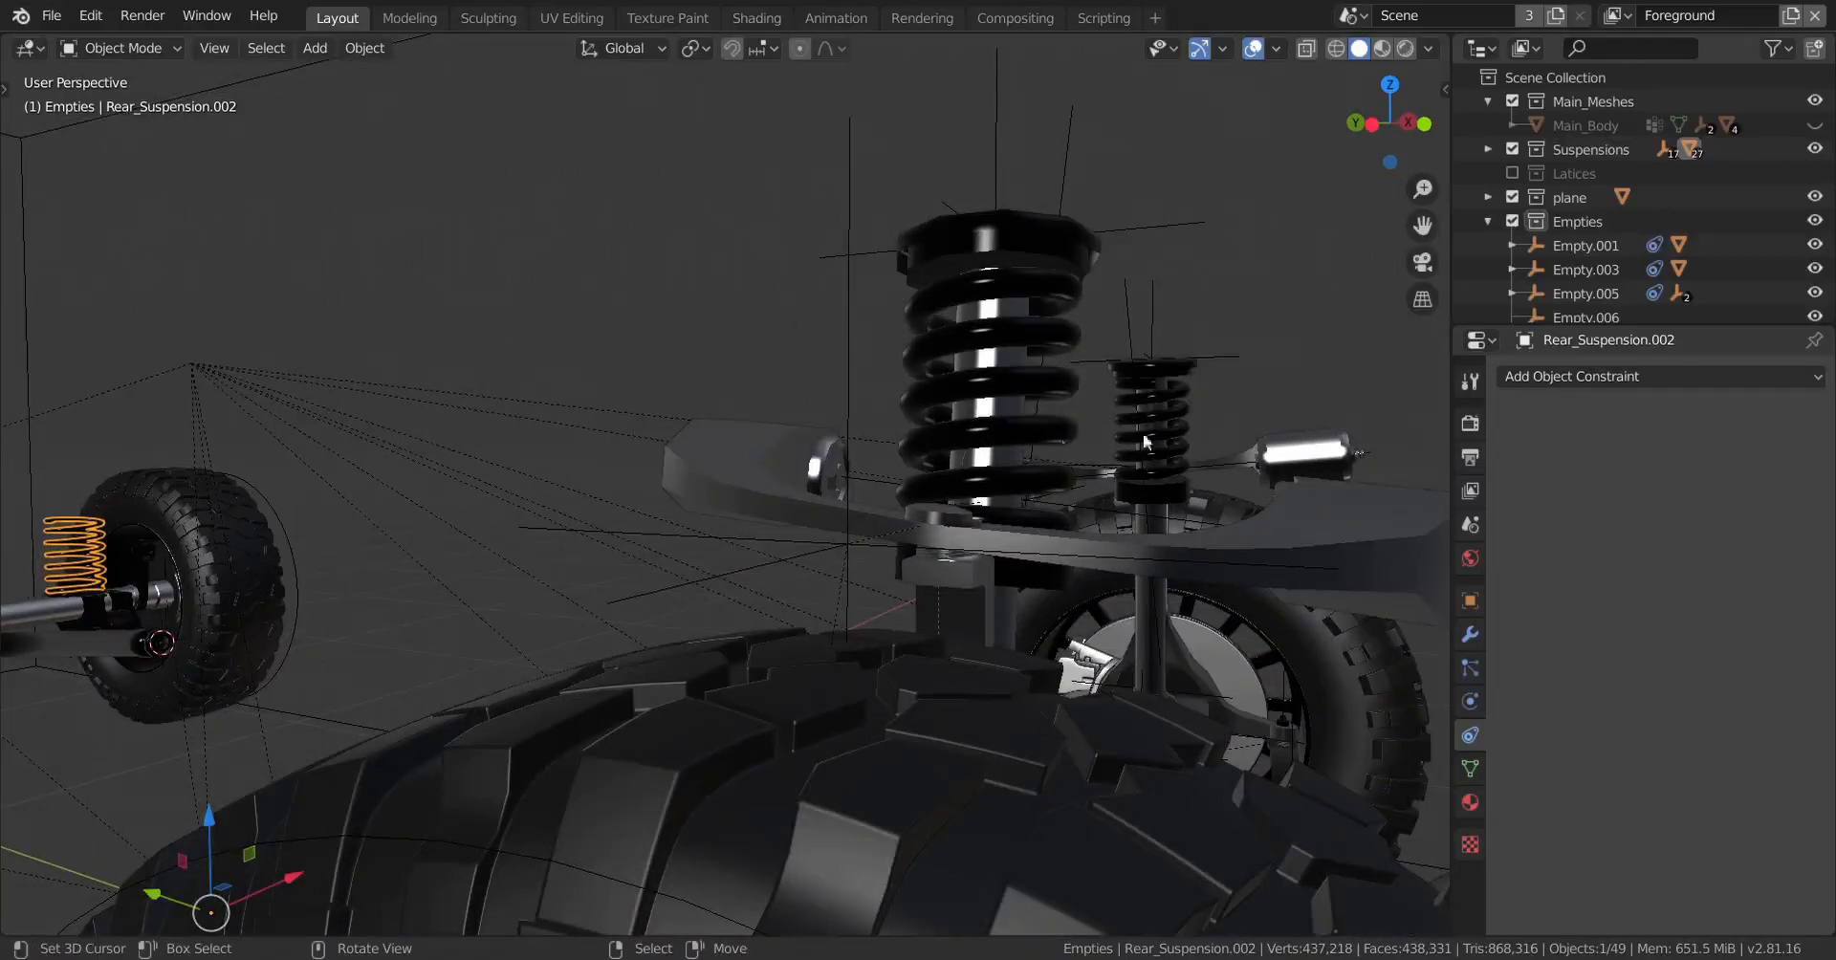
middle_click_drag(529, 502, 786, 524)
middle_click_drag(876, 564, 628, 579, "shift")
right_click(951, 382)
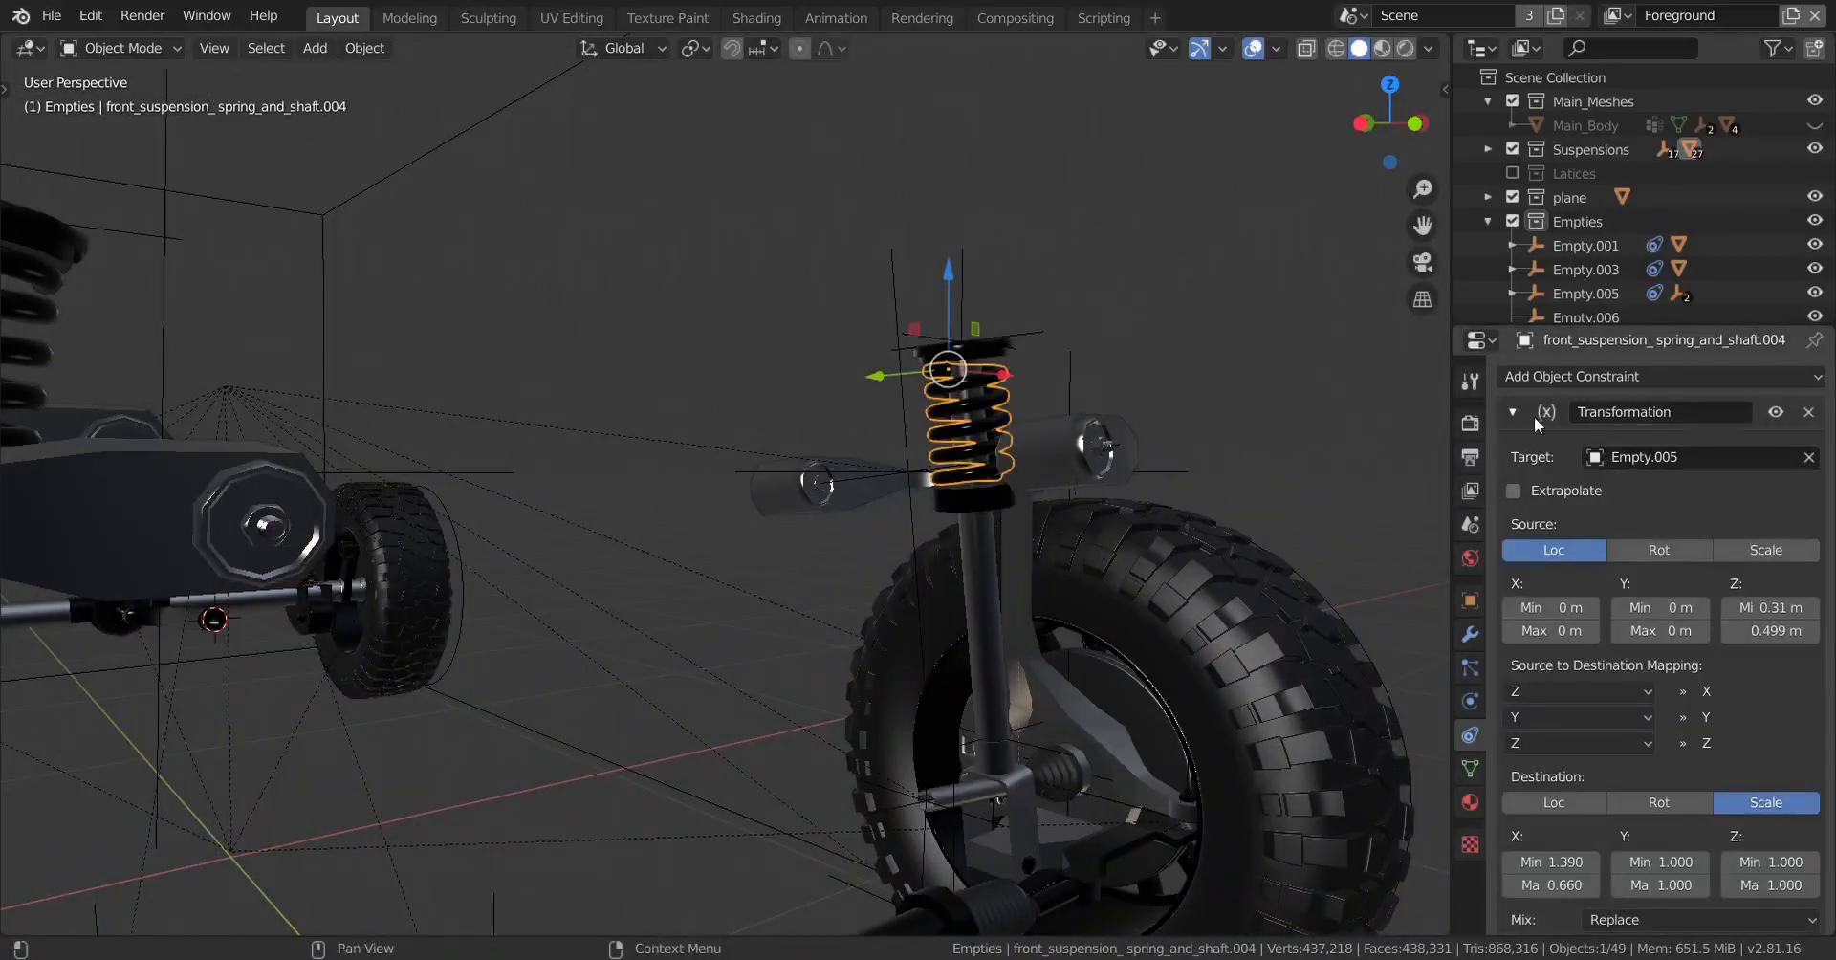
Step: Examine the front spring's Transformation constraint settings and check the constraints of the rear spring Rear_Suspension.002
scroll(1598, 750, "down", 2)
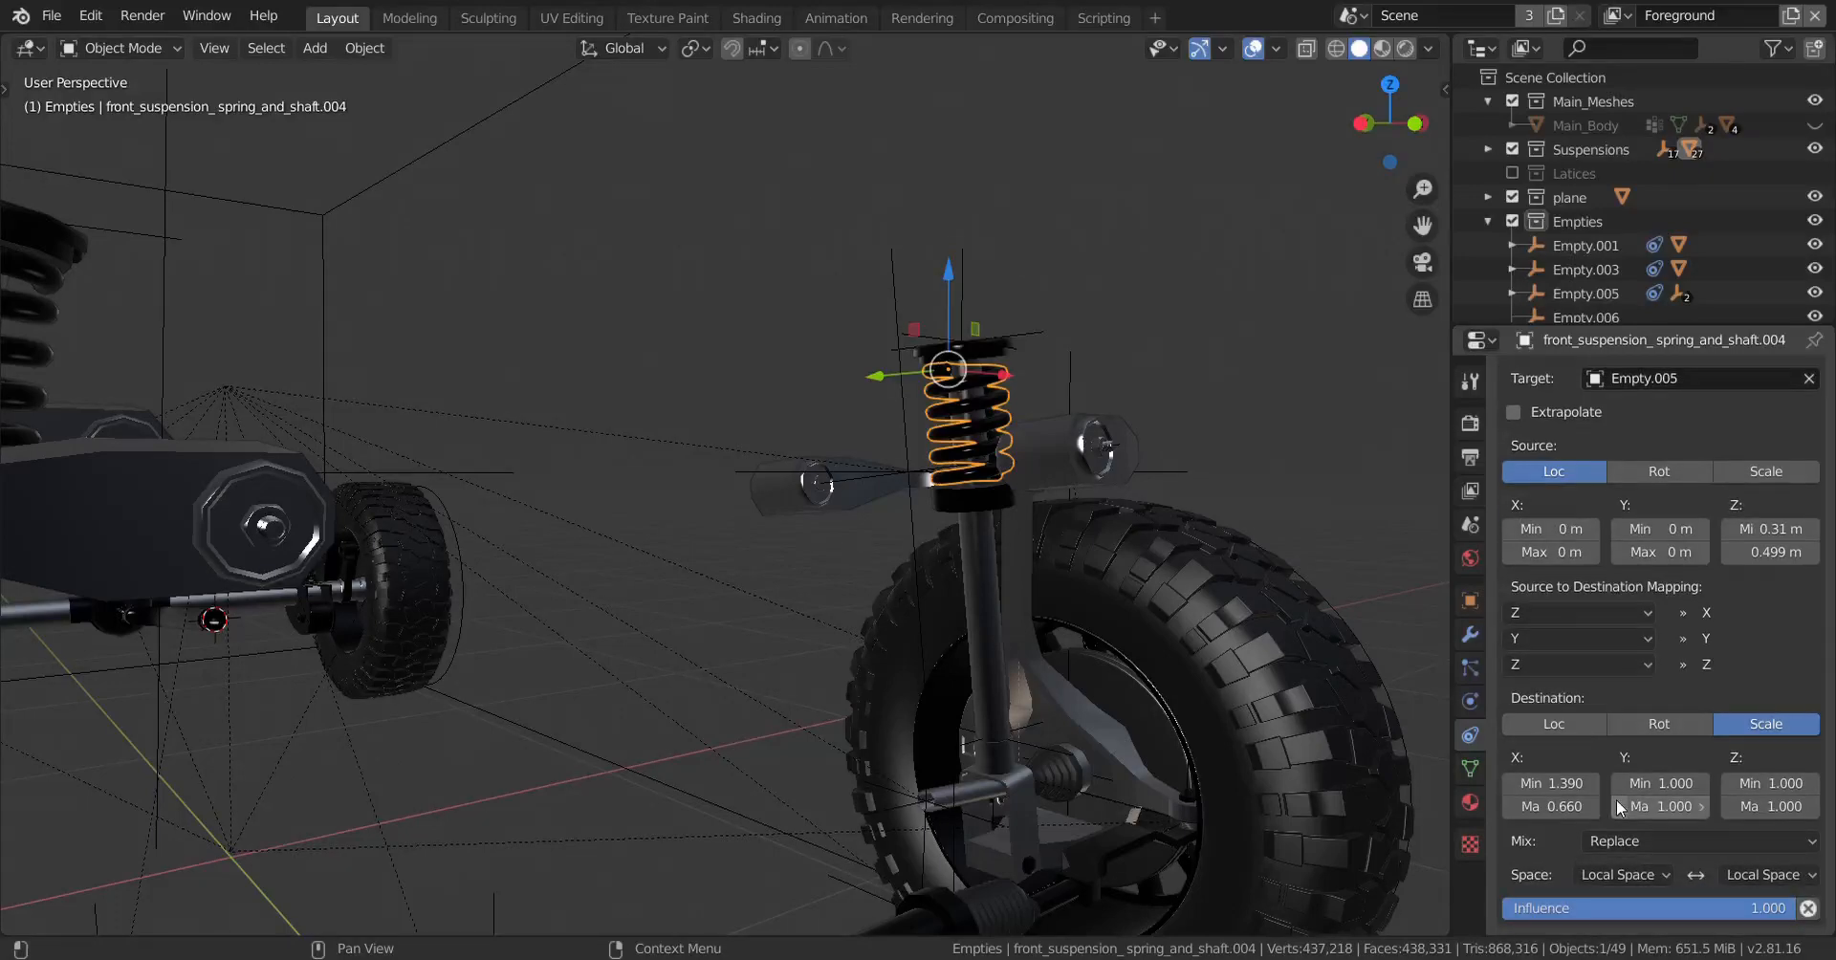
scroll(1637, 703, "up", 2)
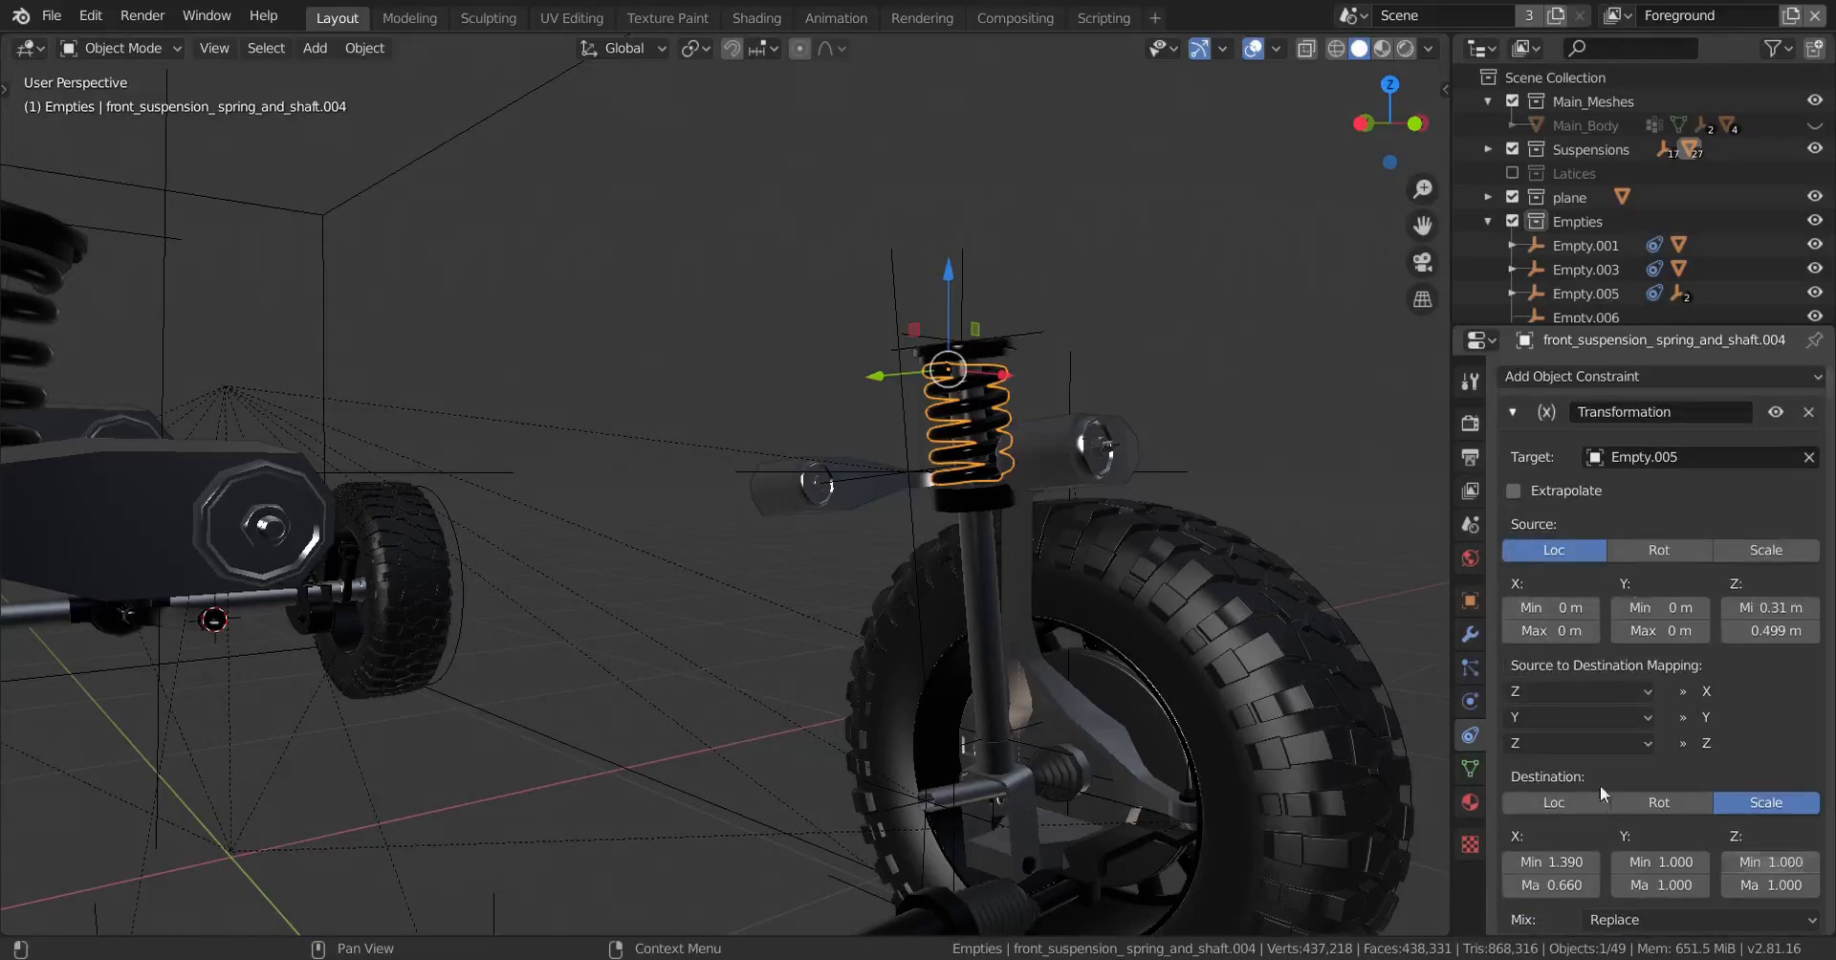
middle_click_drag(610, 536, 794, 541)
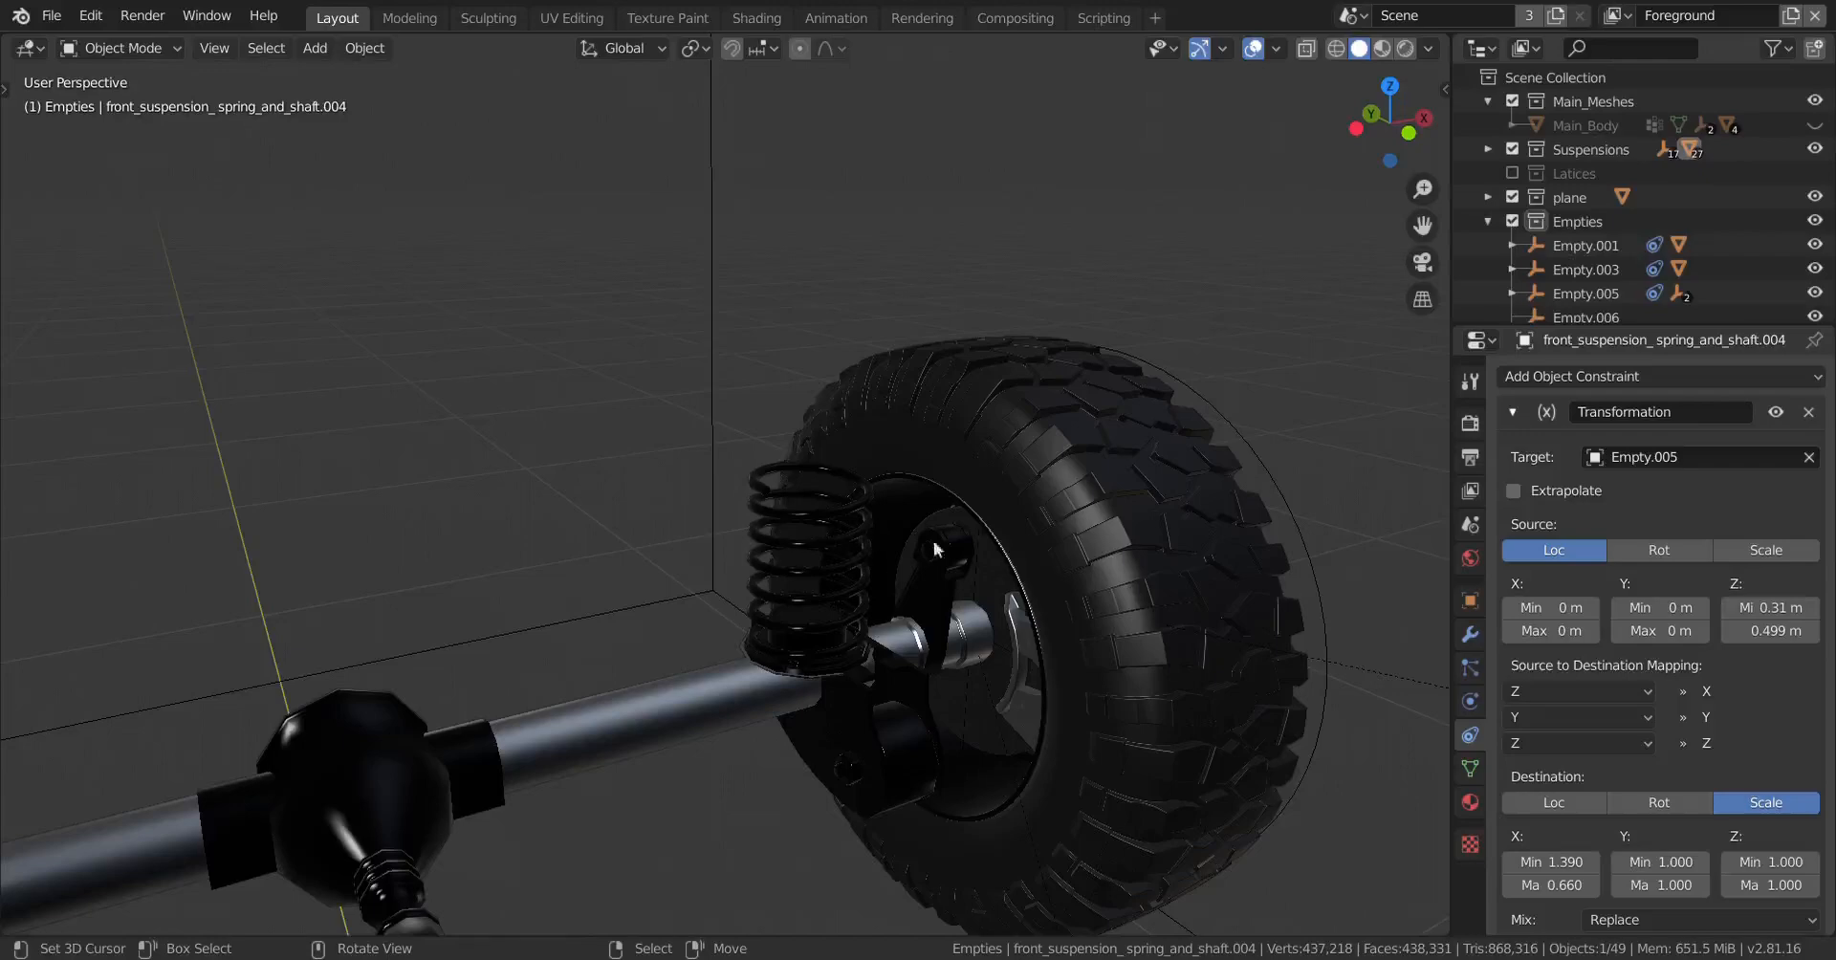
scroll(891, 535, "down", 5)
scroll(953, 556, "up", 5)
middle_click_drag(892, 535, 717, 555)
scroll(841, 531, "up", 3)
middle_click_drag(756, 558, 779, 554)
left_click(761, 517)
scroll(747, 522, "down", 4)
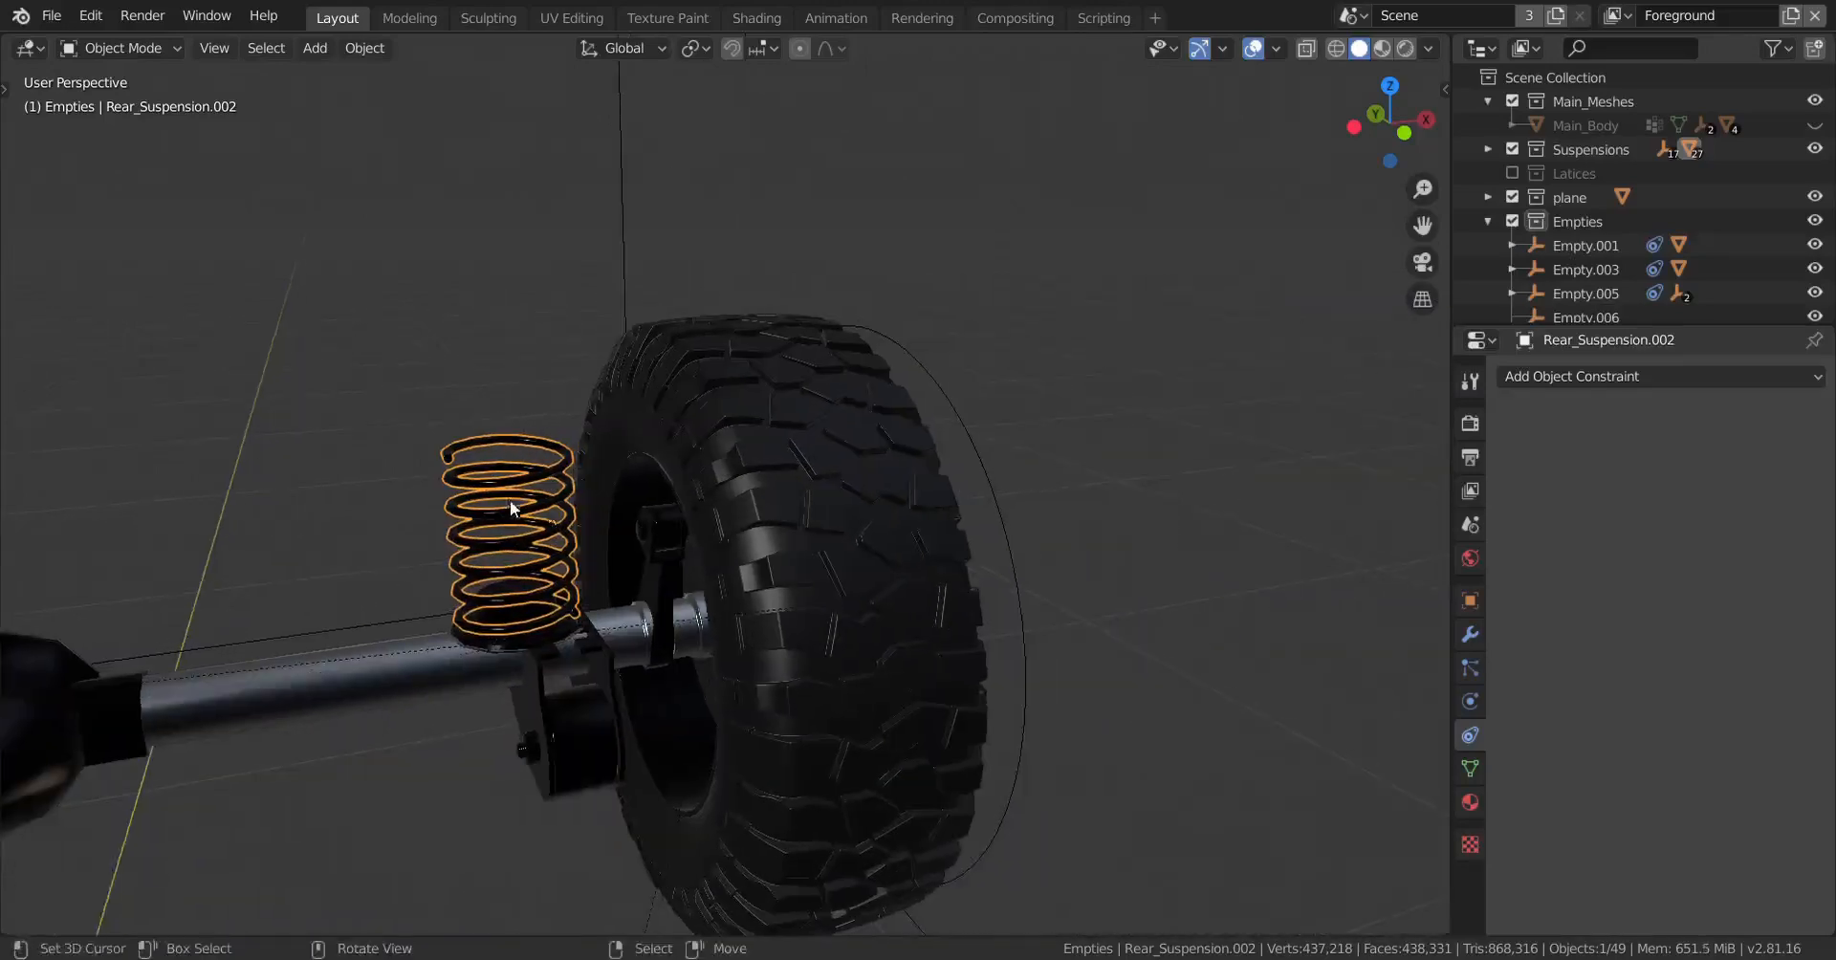
Step: Test moving the rear wheel empty Empty.019 along the Z axis beside the spring, then reselect the spring Rear_Suspension.002
scroll(1038, 501, "up", 2)
right_click(1094, 442)
middle_click_drag(996, 576, 1011, 570)
key("g")
key("z")
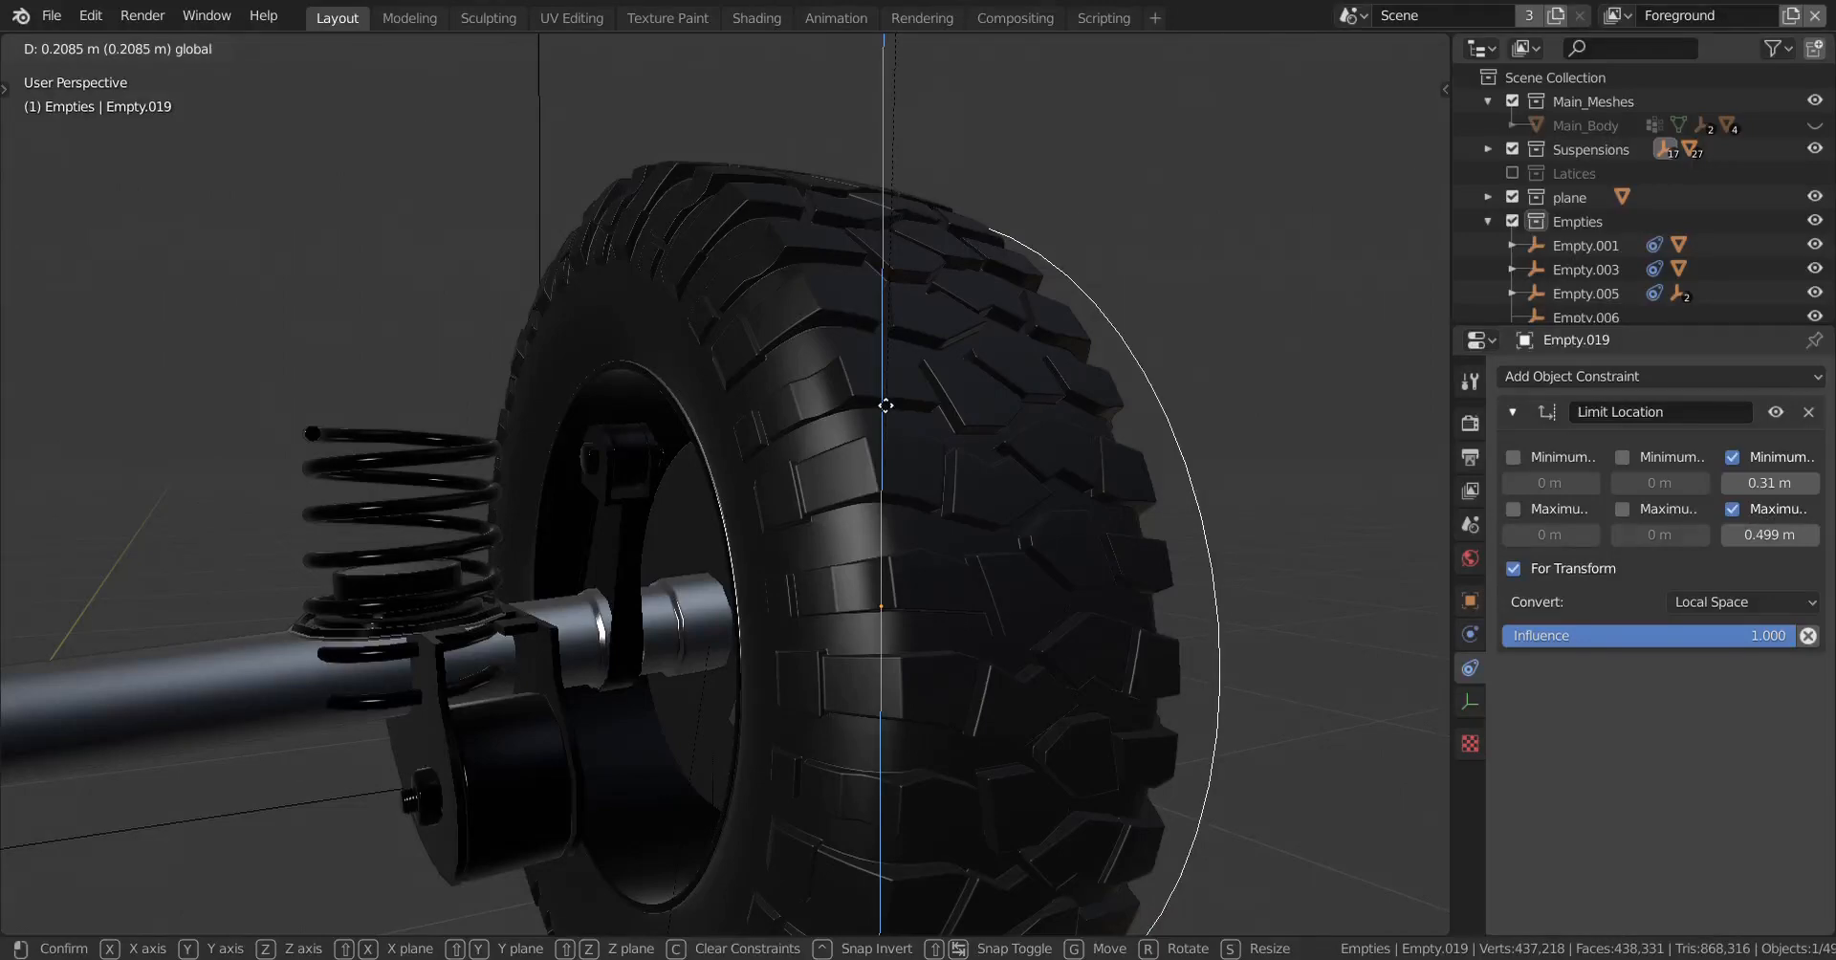
right_click(886, 406)
scroll(995, 622, "down", 3)
middle_click_drag(985, 622, 966, 627)
scroll(966, 627, "up", 1)
right_click(532, 499)
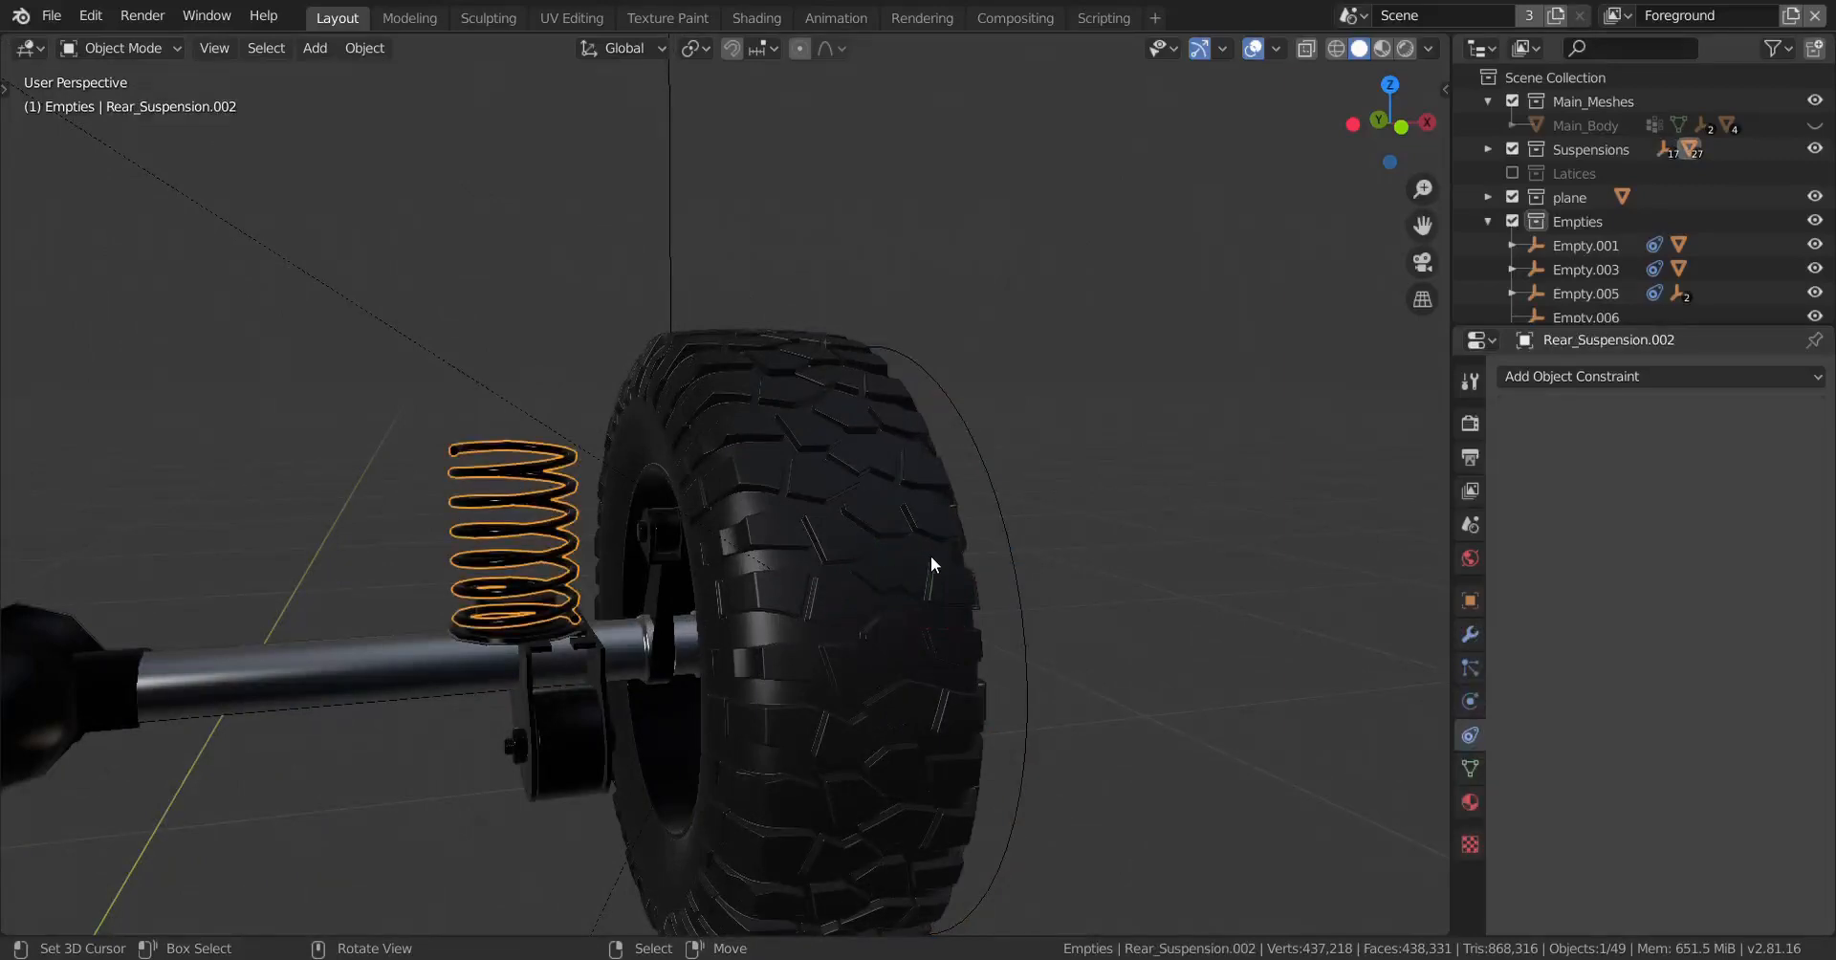
Step: Snap the 3D cursor to the large box-shaped Empty surrounding the vehicle, working in top view
scroll(909, 558, "down", 4)
middle_click_drag(909, 558, 745, 635)
scroll(852, 582, "down", 4)
middle_click_drag(914, 541, 805, 554)
scroll(686, 570, "down", 3)
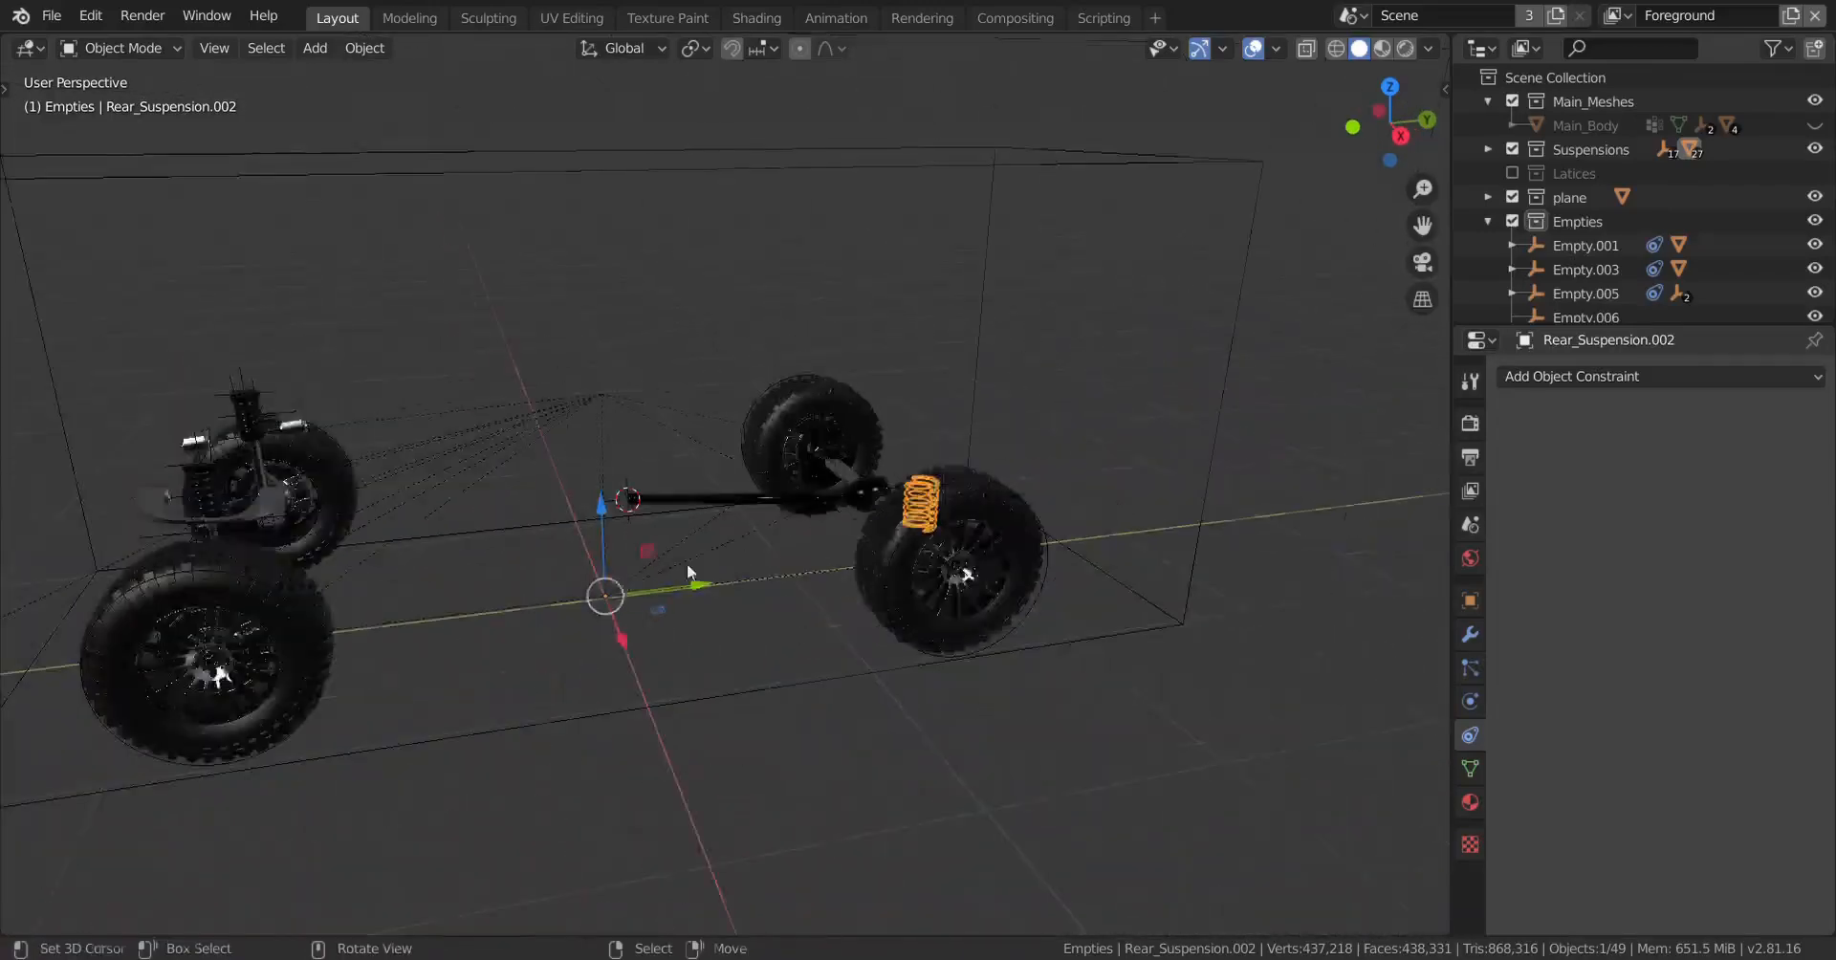
scroll(972, 560, "up", 3)
middle_click_drag(687, 570, 1029, 494, "shift")
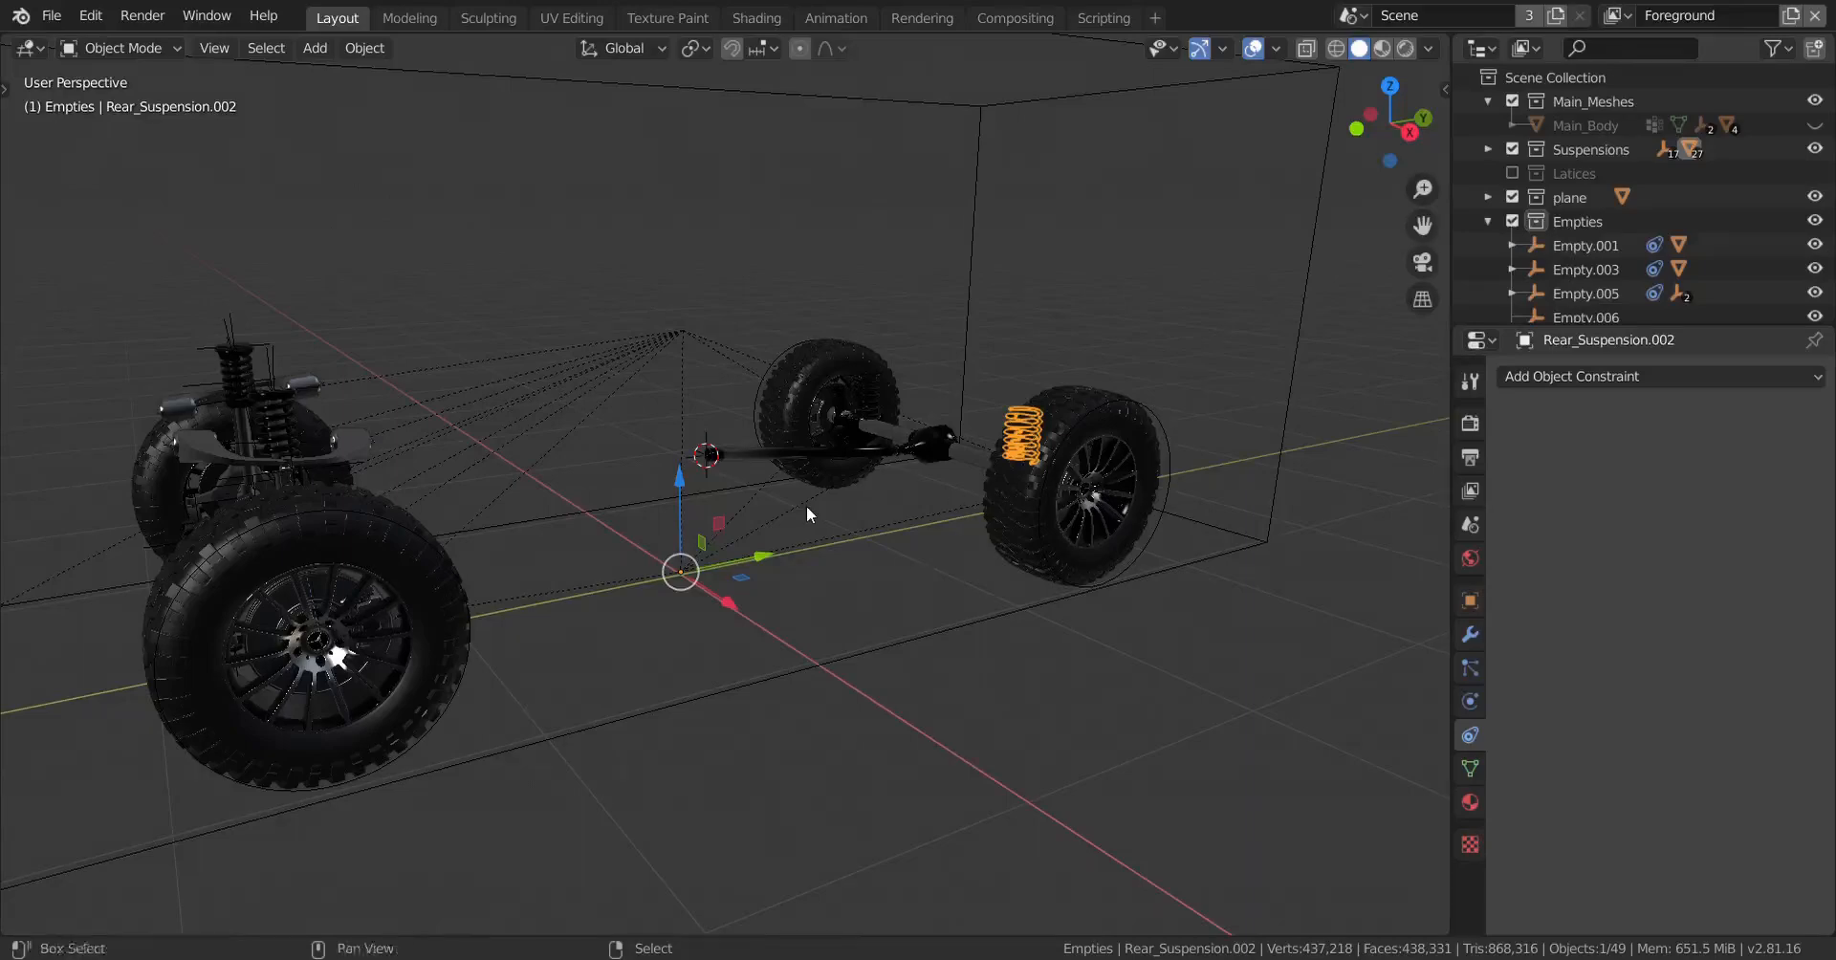
middle_click_drag(806, 507, 1052, 400)
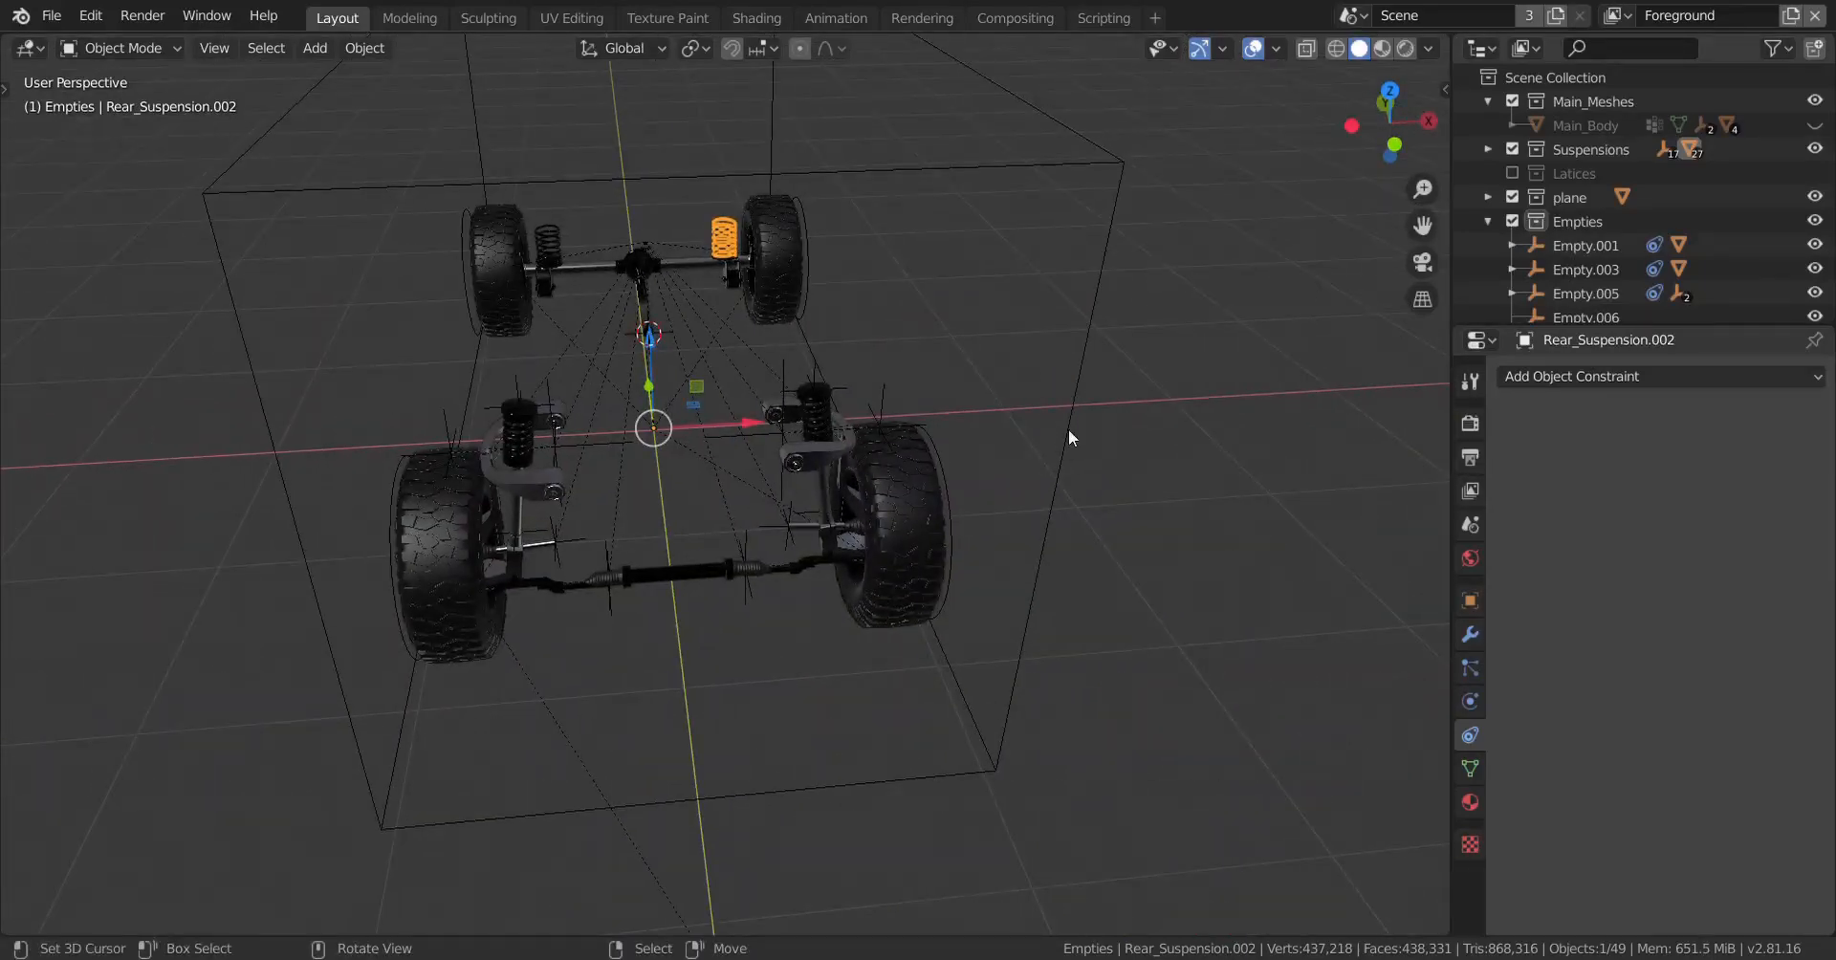
right_click(1070, 429)
key("KP_7")
middle_click_drag(986, 495, 984, 394, "shift")
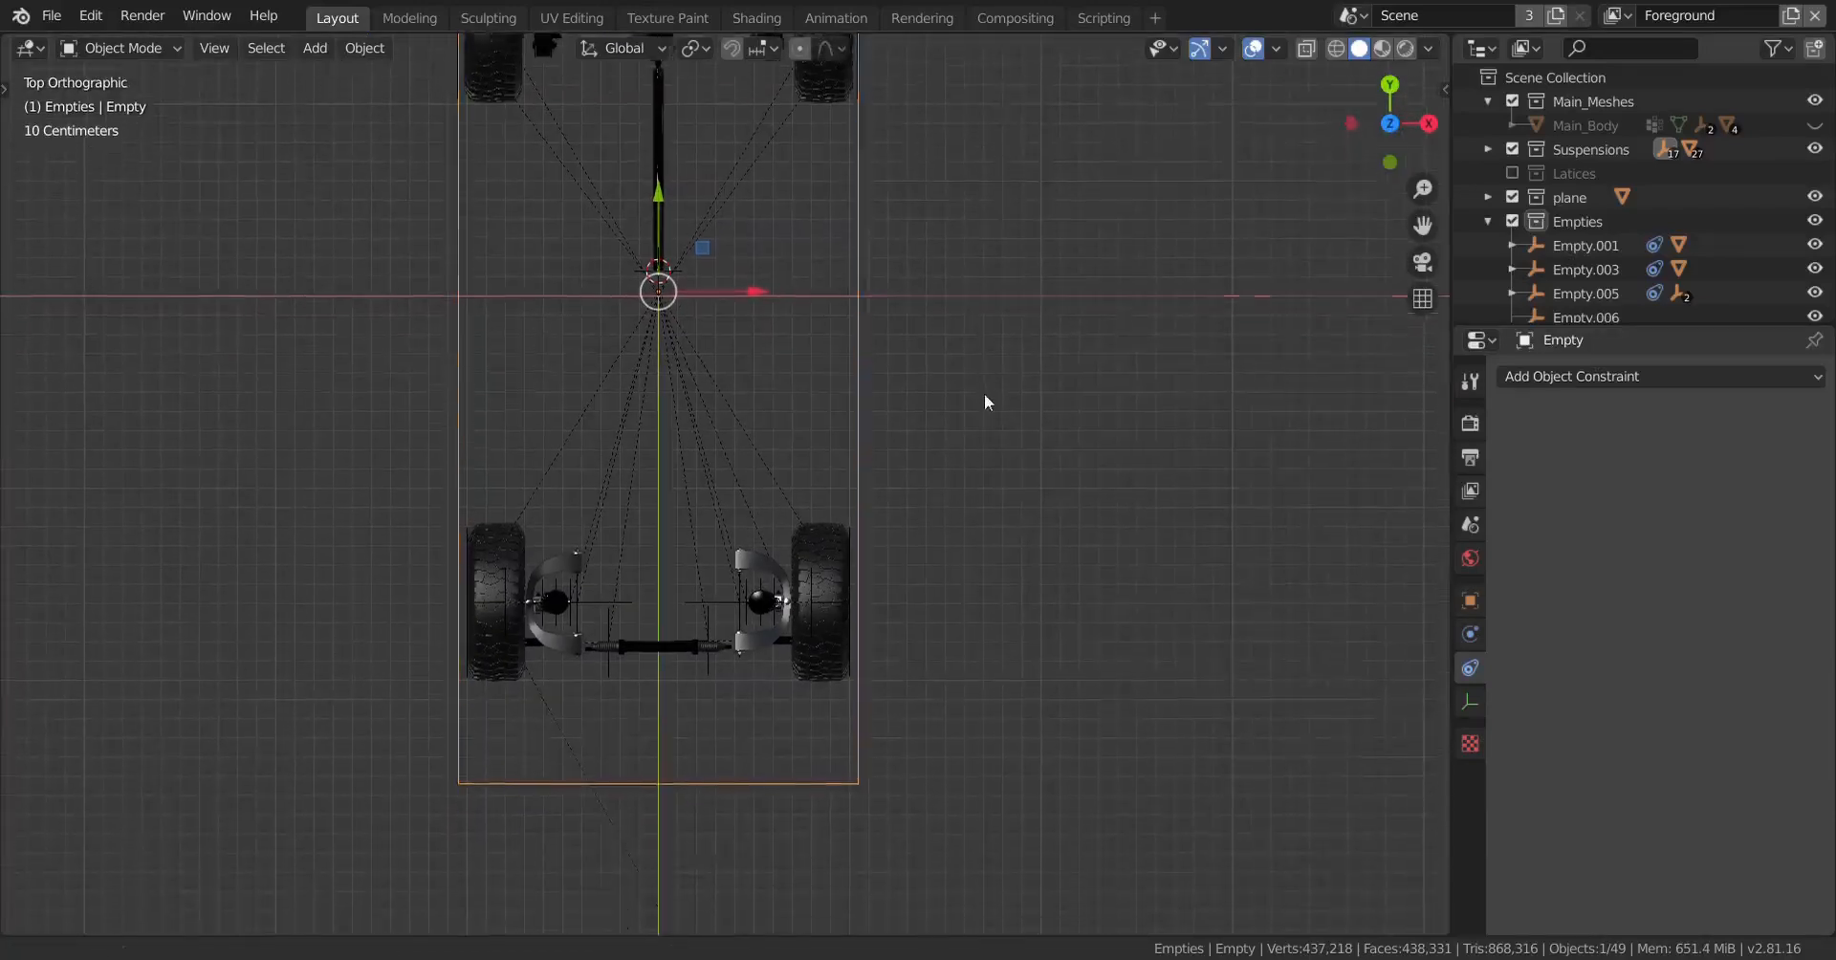
key("shift+s")
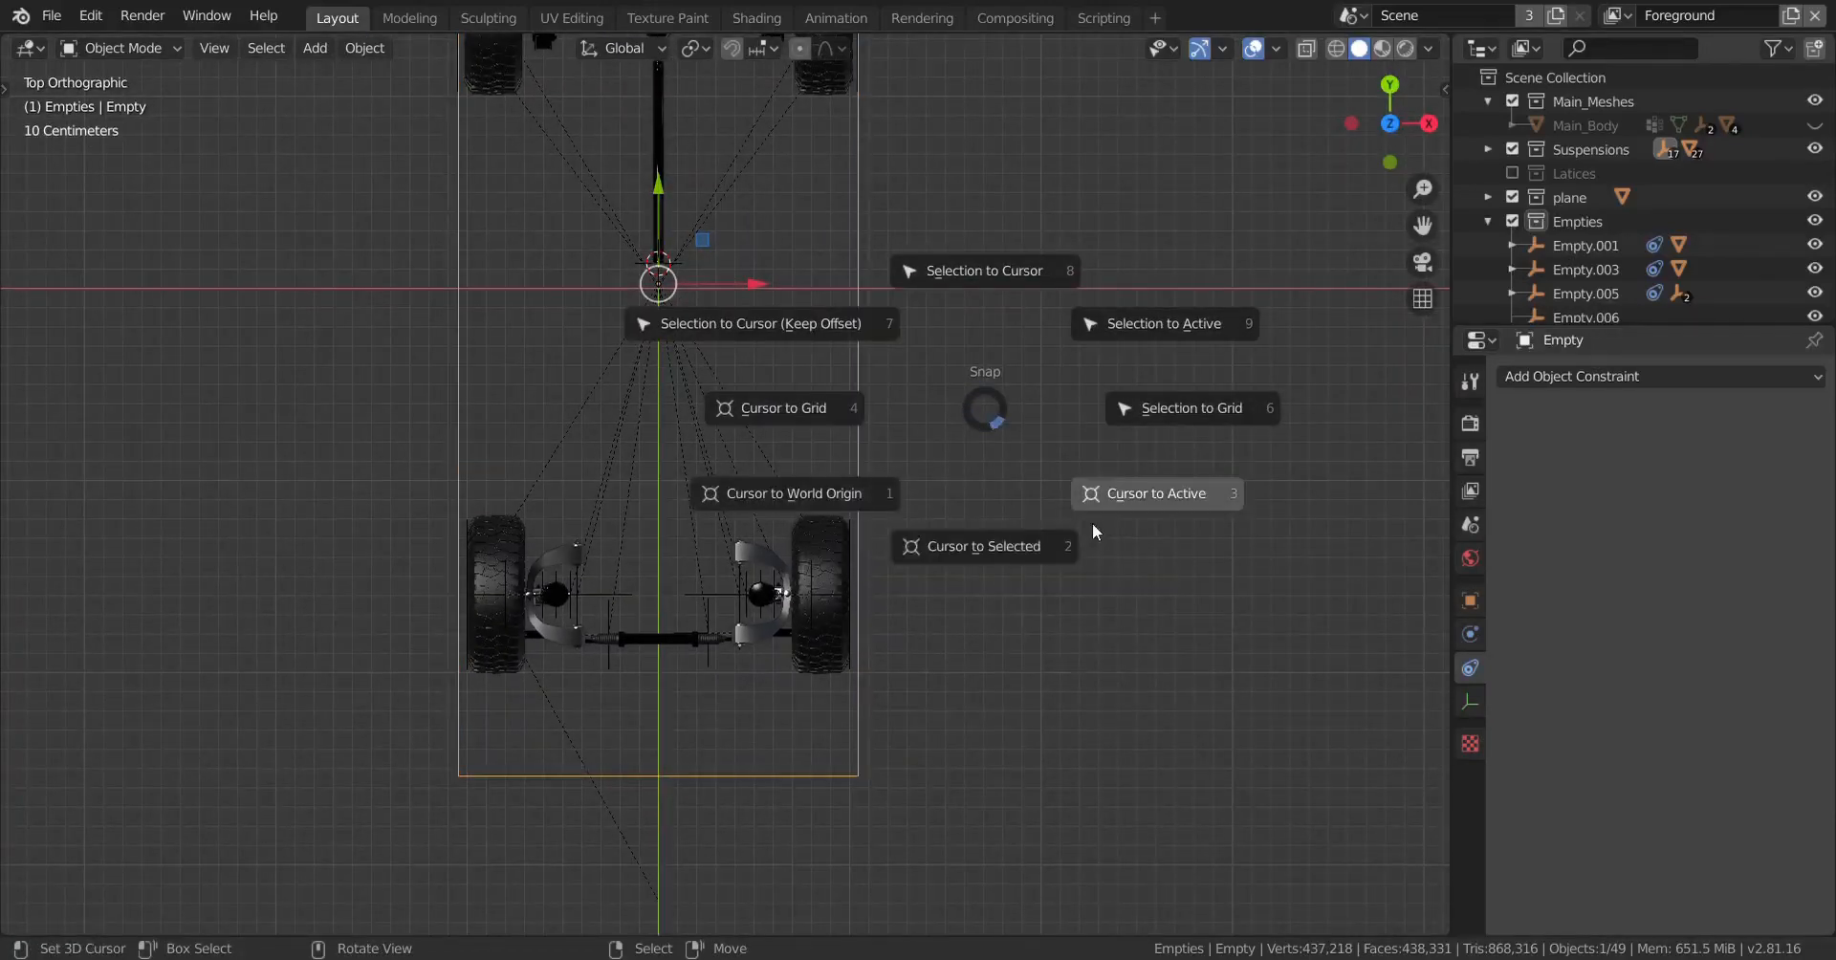
left_click(989, 561)
Step: Add a Plain Axes empty at the 3D cursor and move it along Y to just ahead of the box-shaped empty's front edge
key("shift+a")
mouse_move(1018, 501)
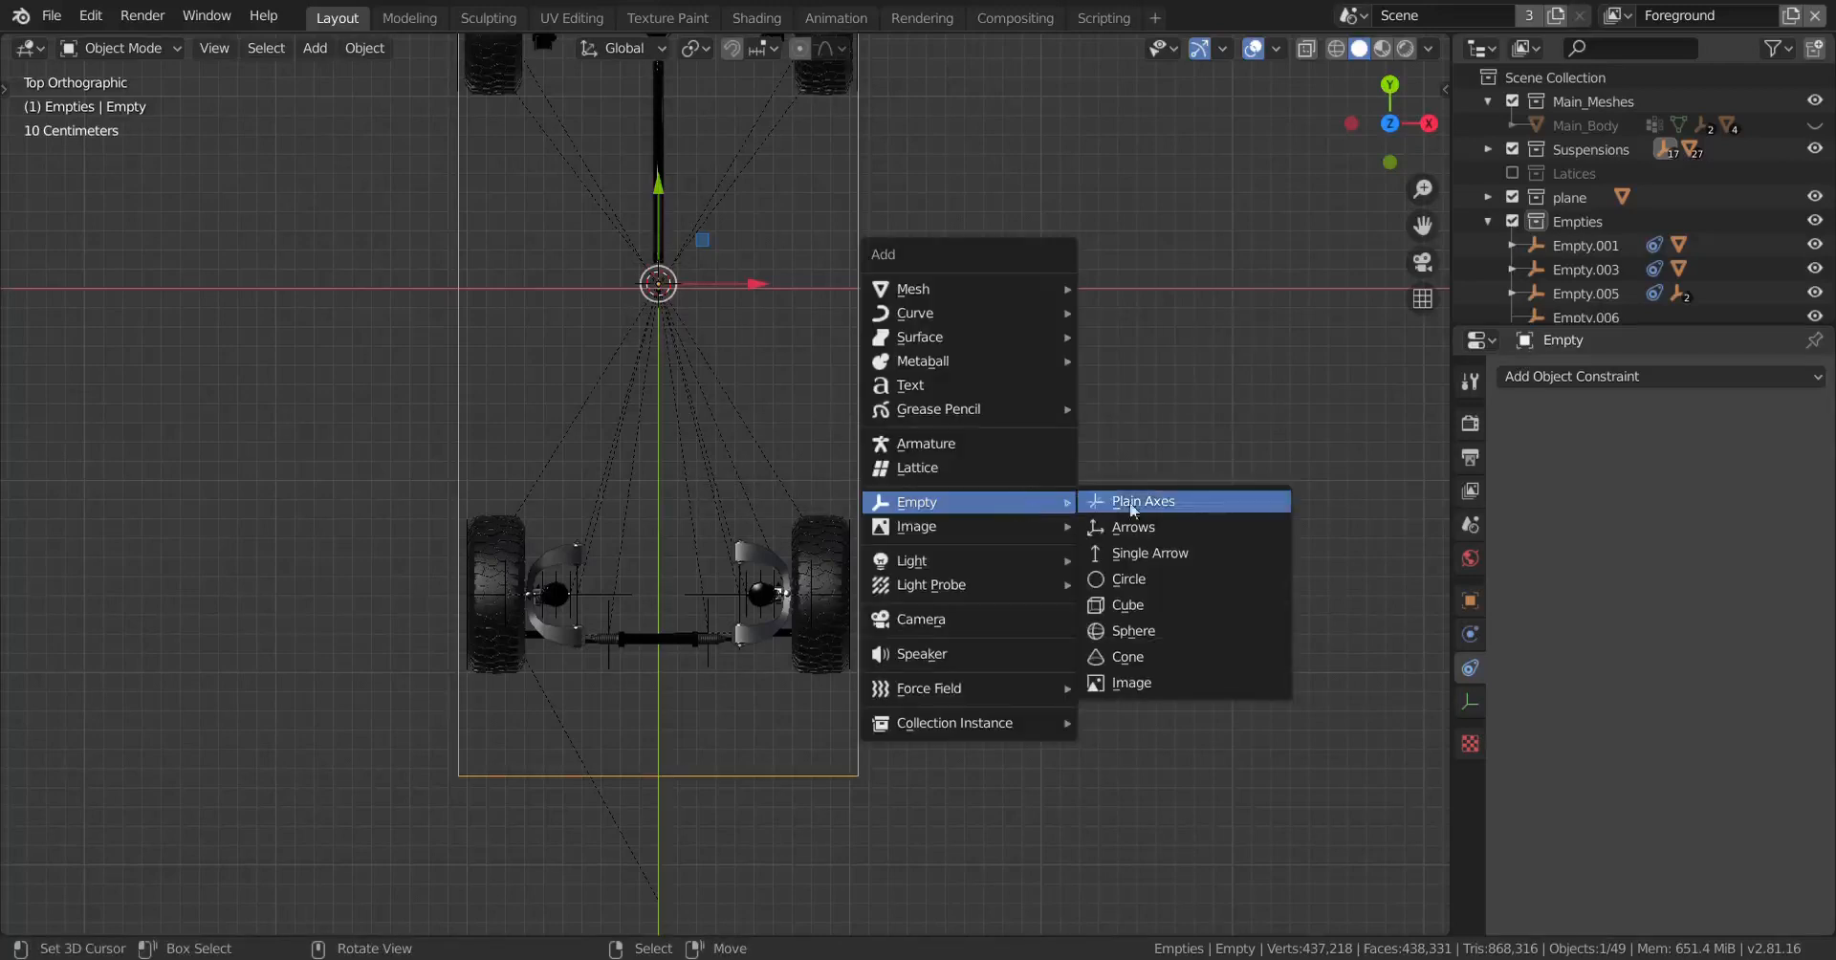
left_click(1207, 503)
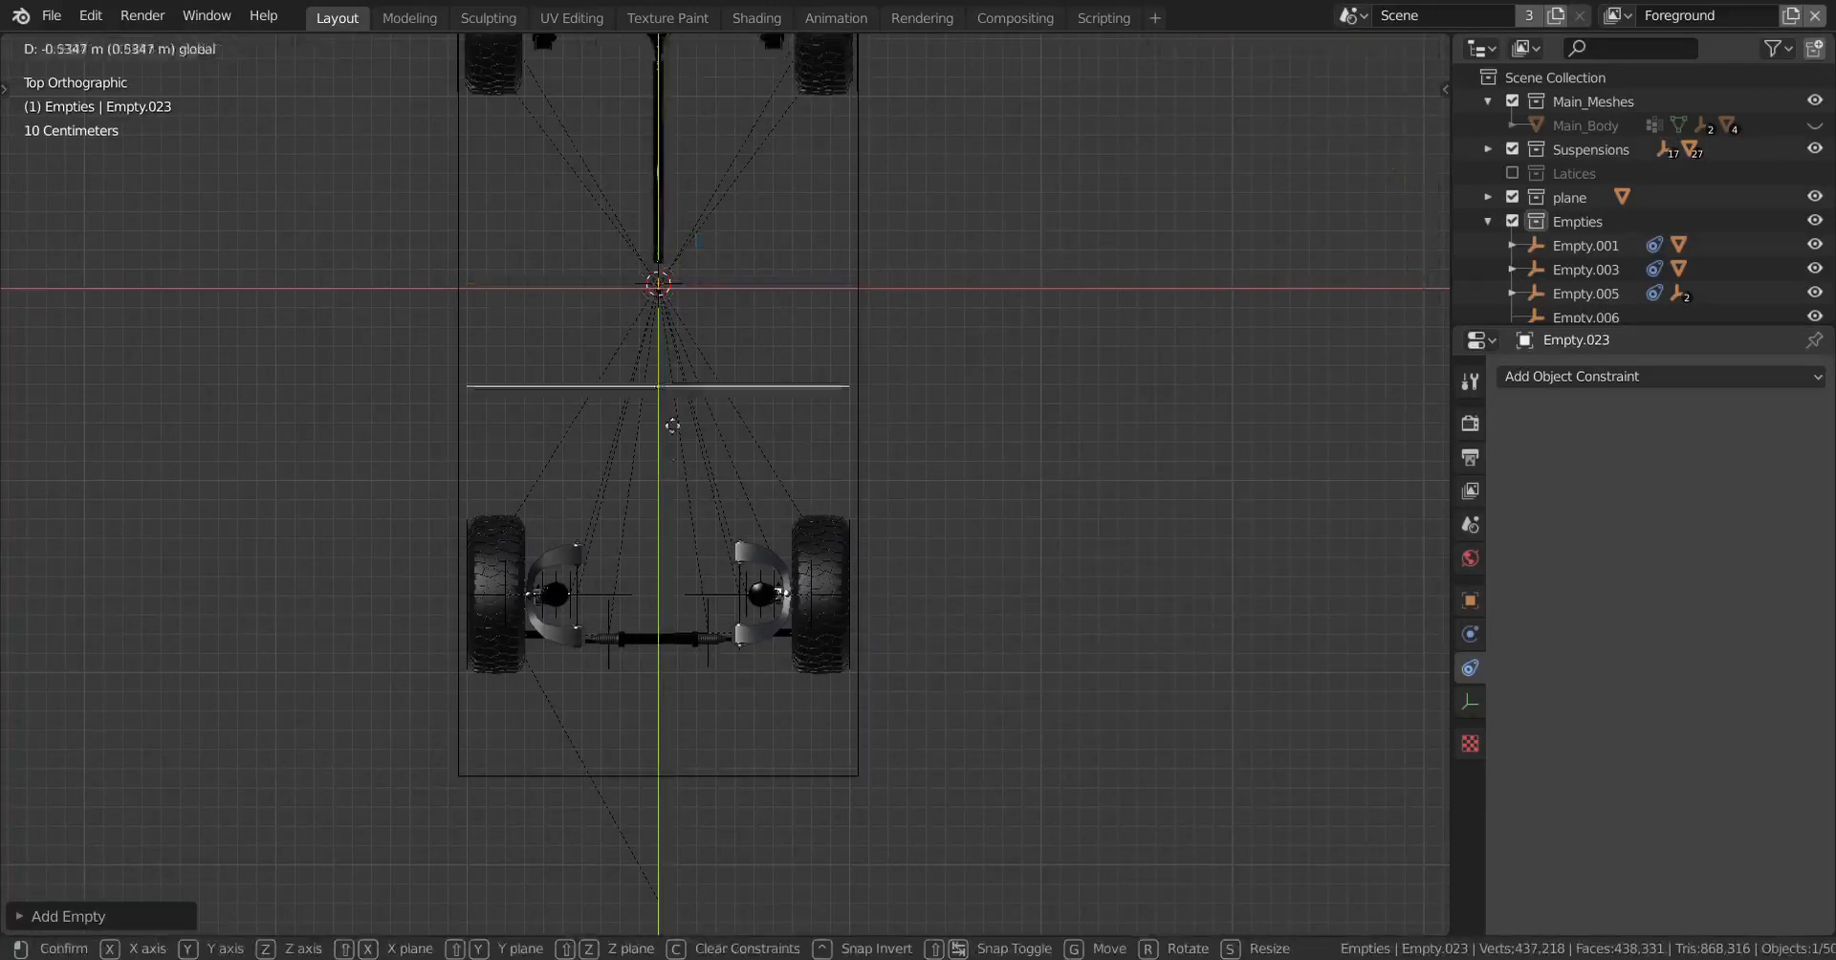
key("g")
key("y")
left_click(704, 739)
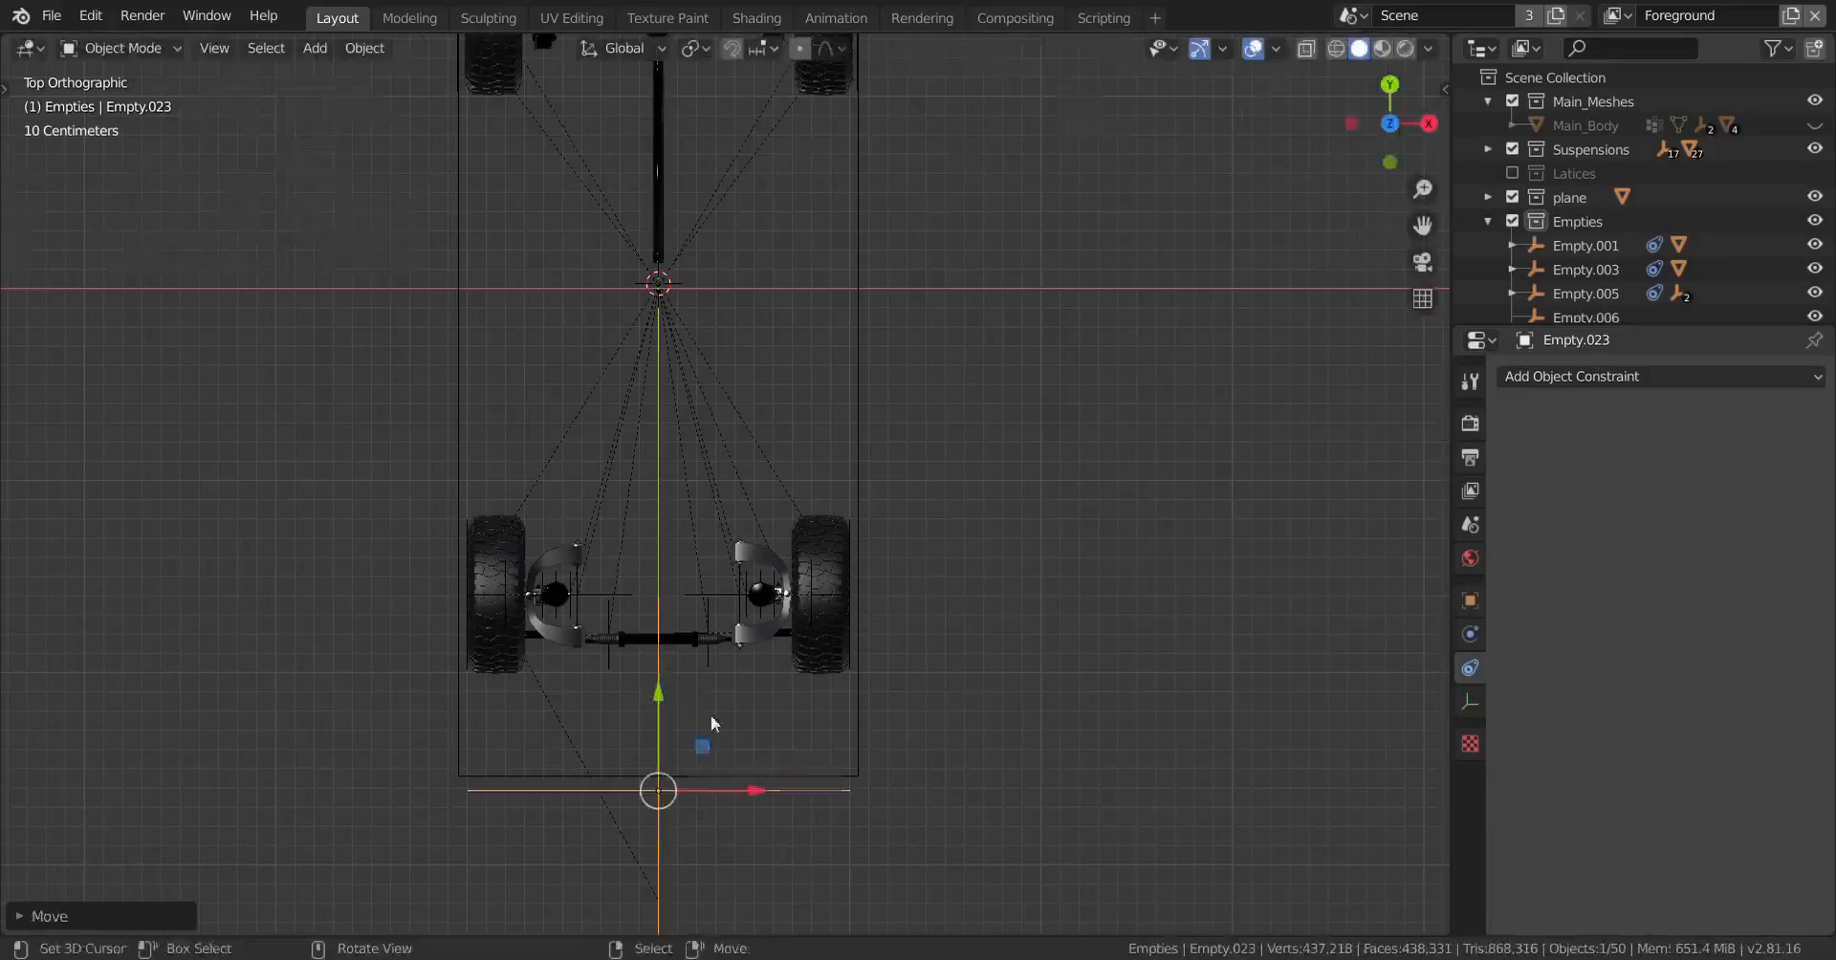
middle_click_drag(705, 738, 774, 583)
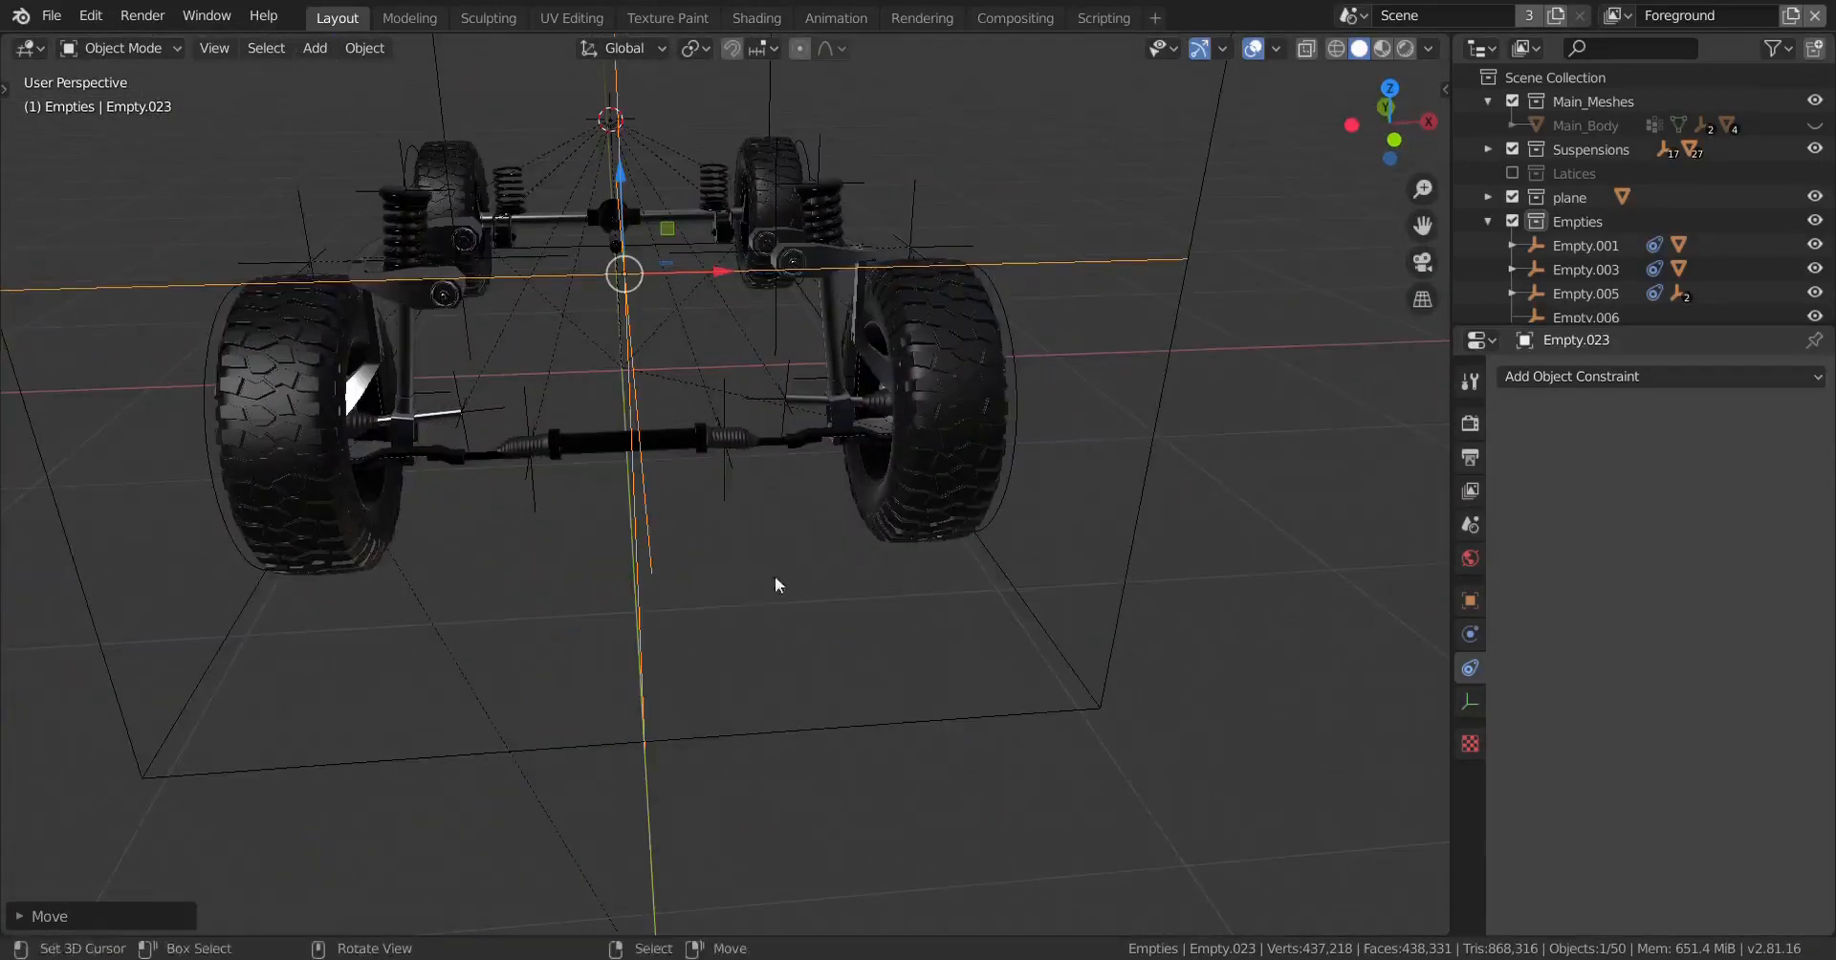
middle_click_drag(771, 467, 825, 474)
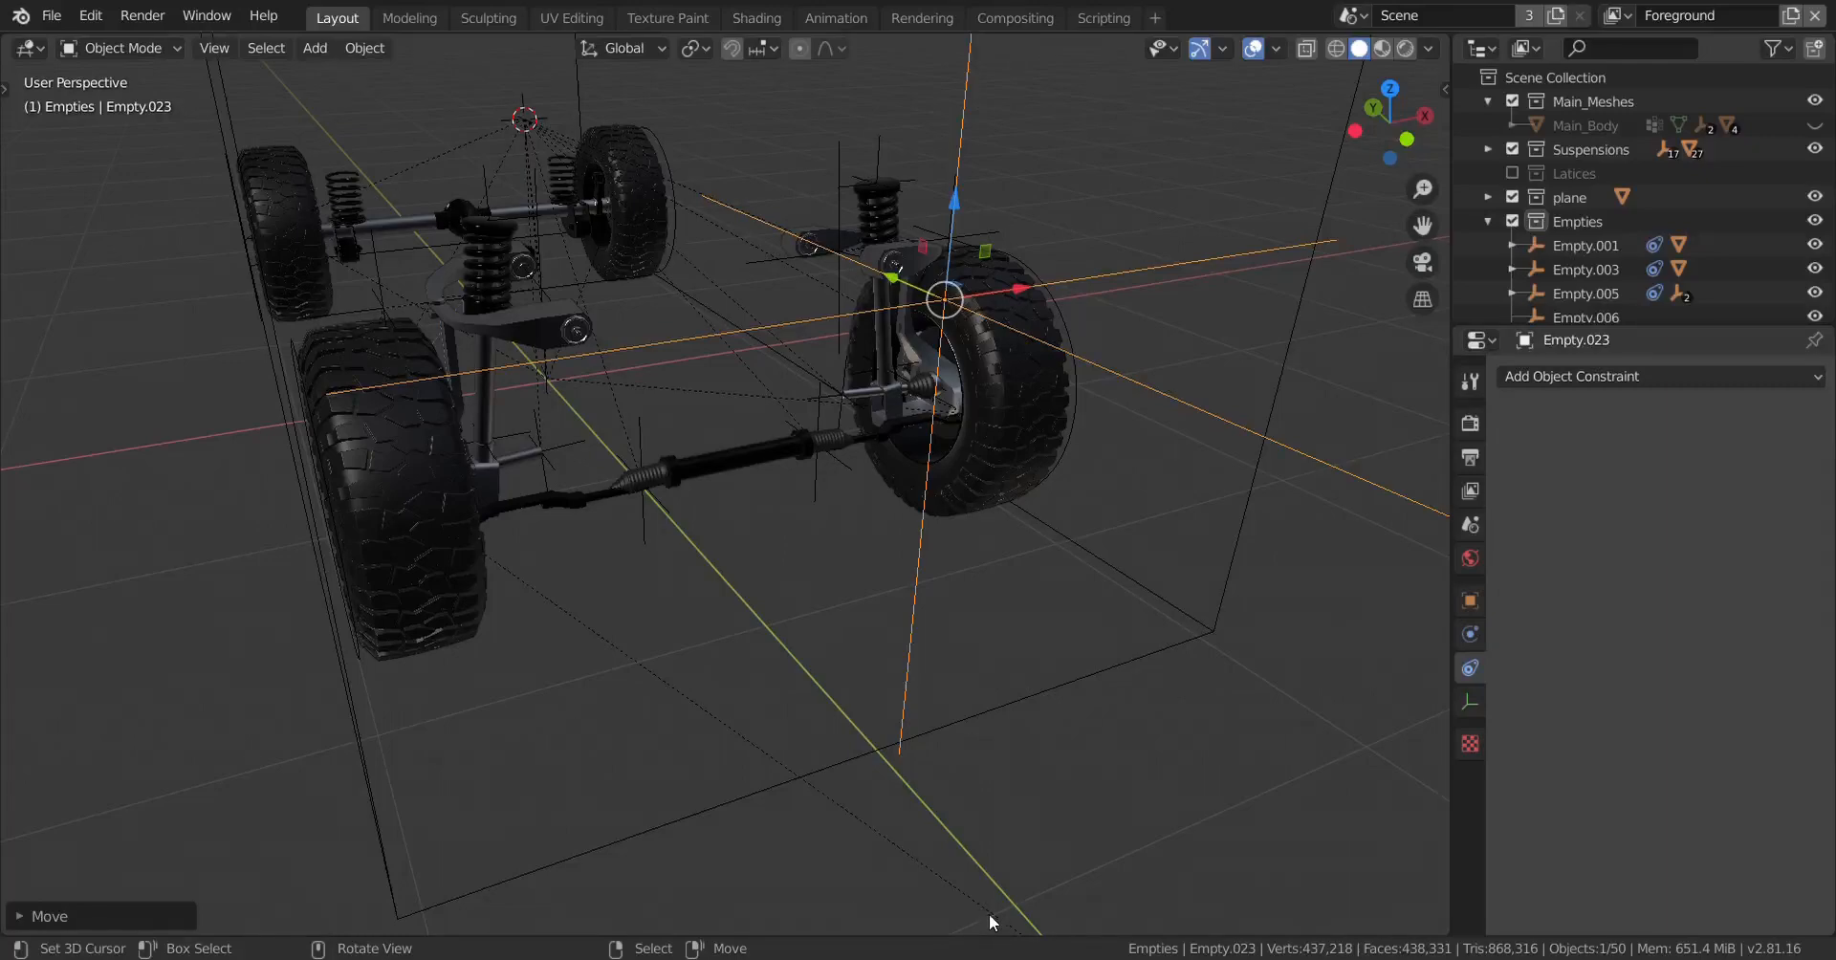
Step: Add a Transformation constraint to the wheel hub Front_Wheel_Horb.001 with Empty.023 as its target
left_click(952, 394)
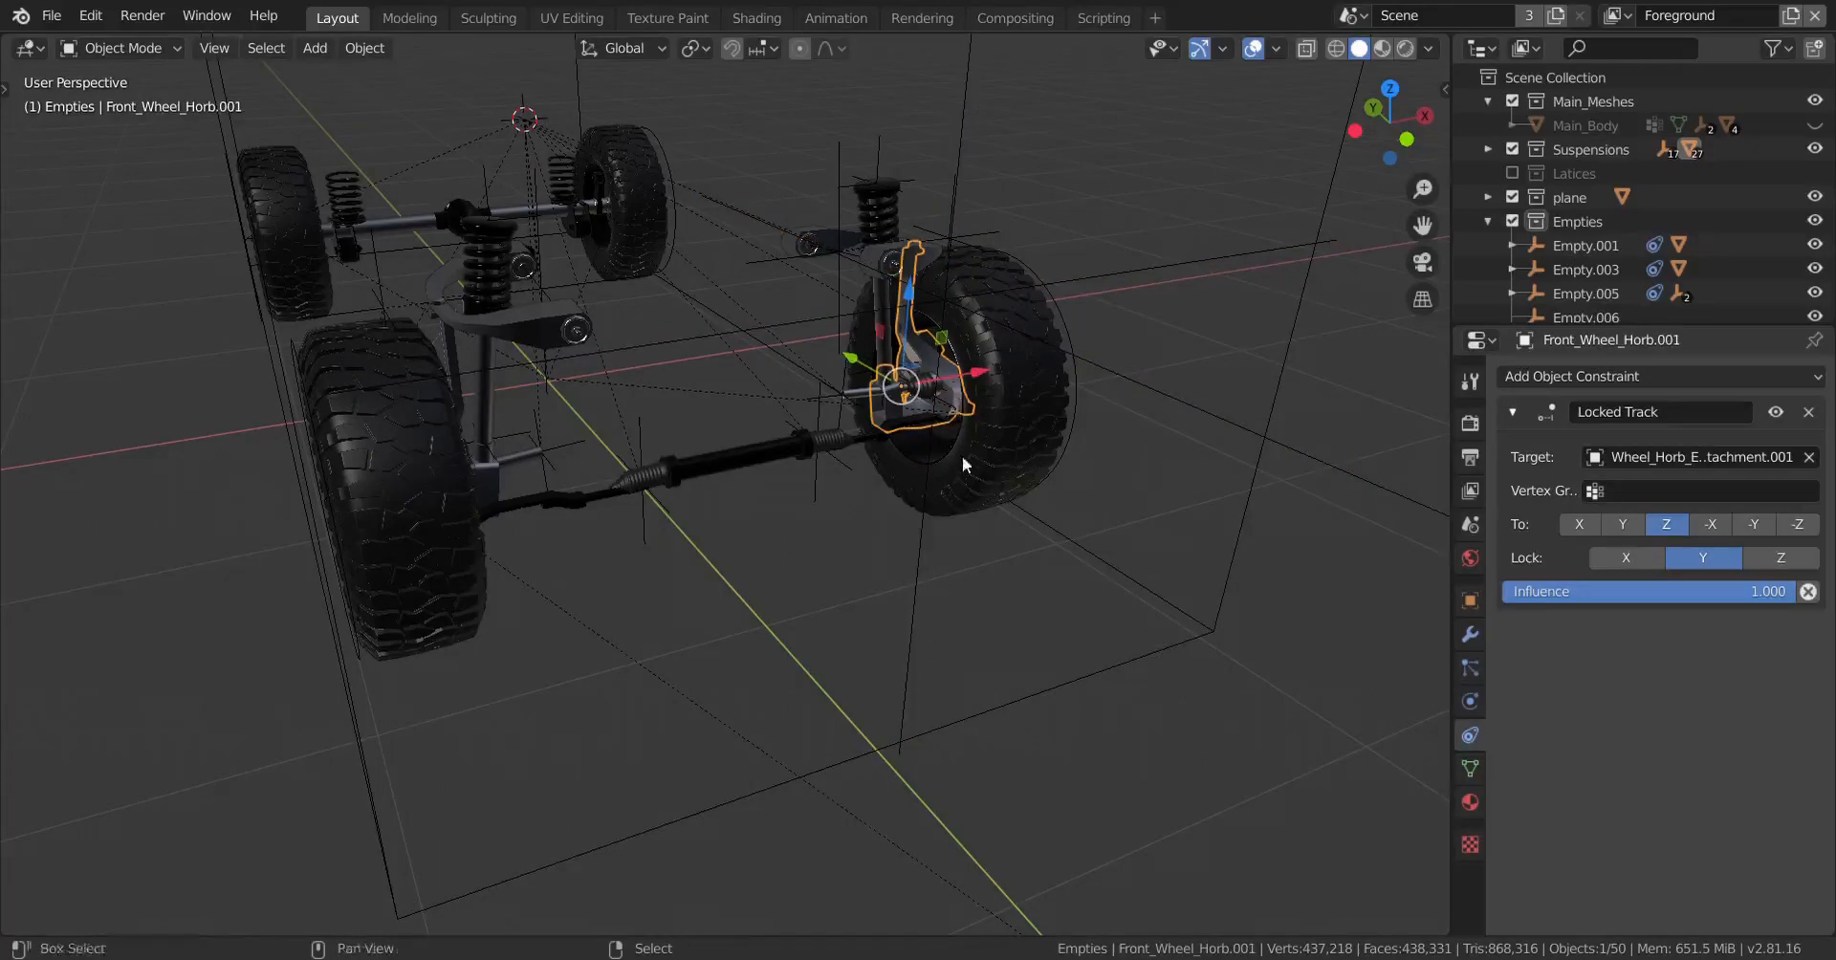
scroll(962, 455, "up", 5)
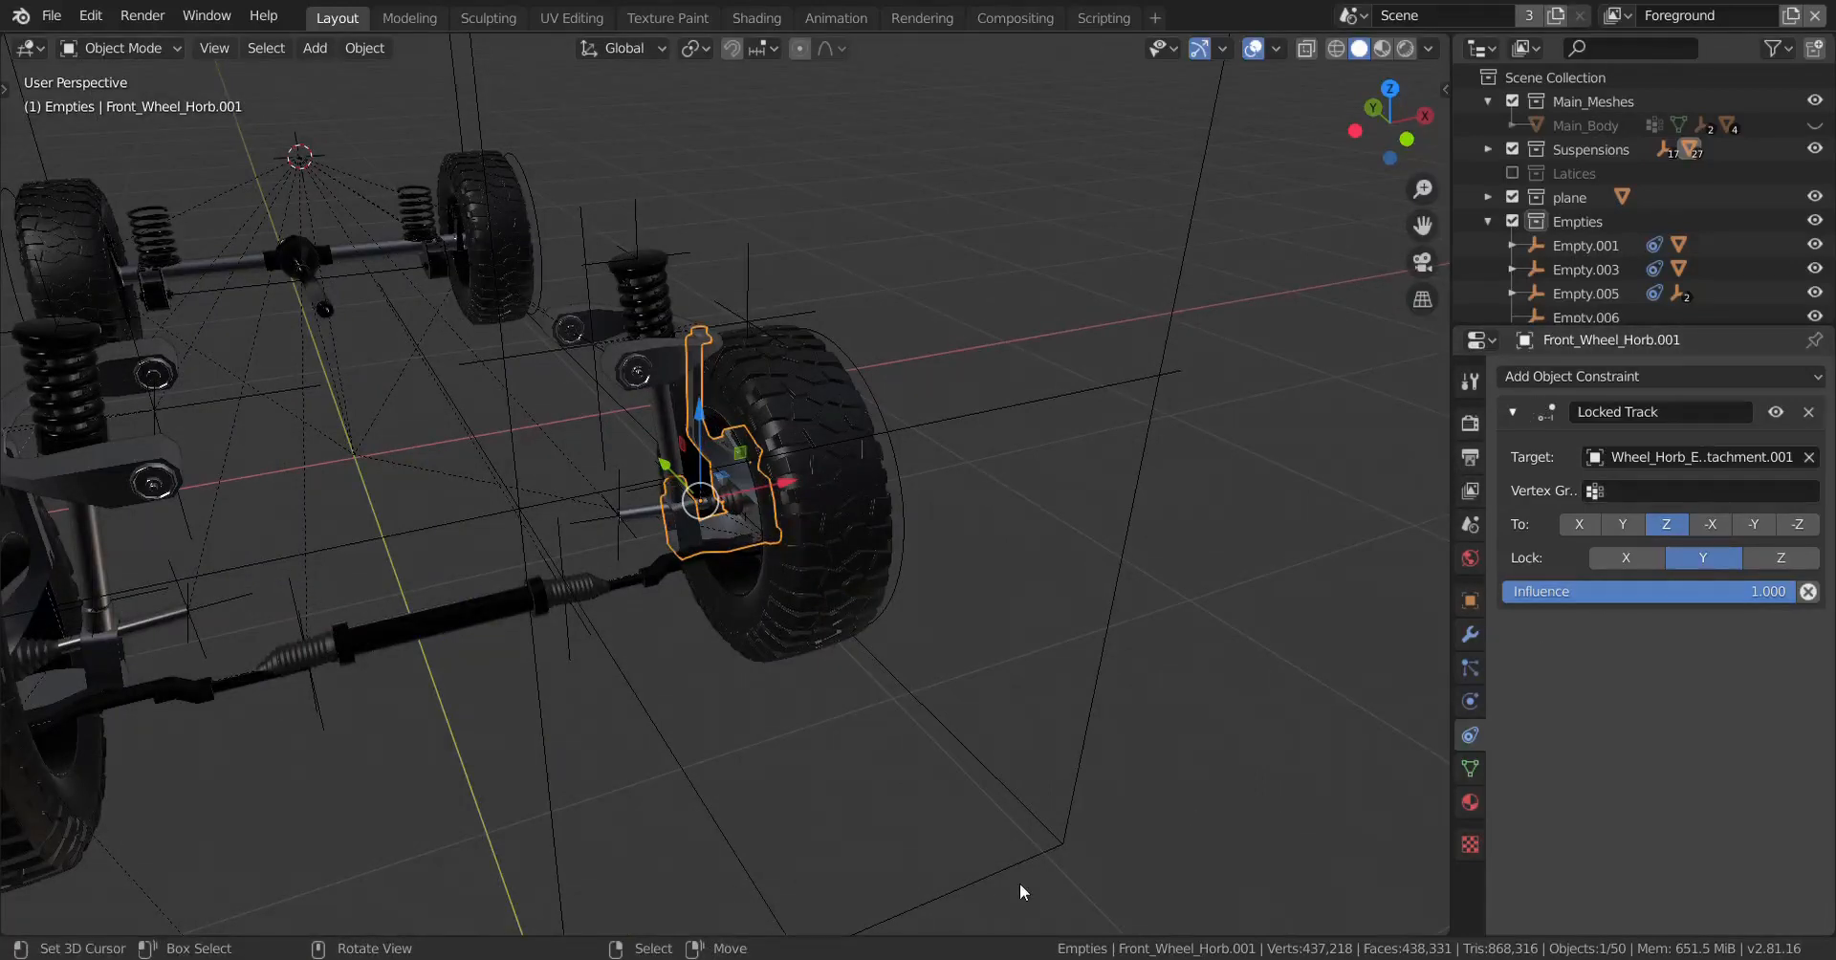
left_click(1662, 379)
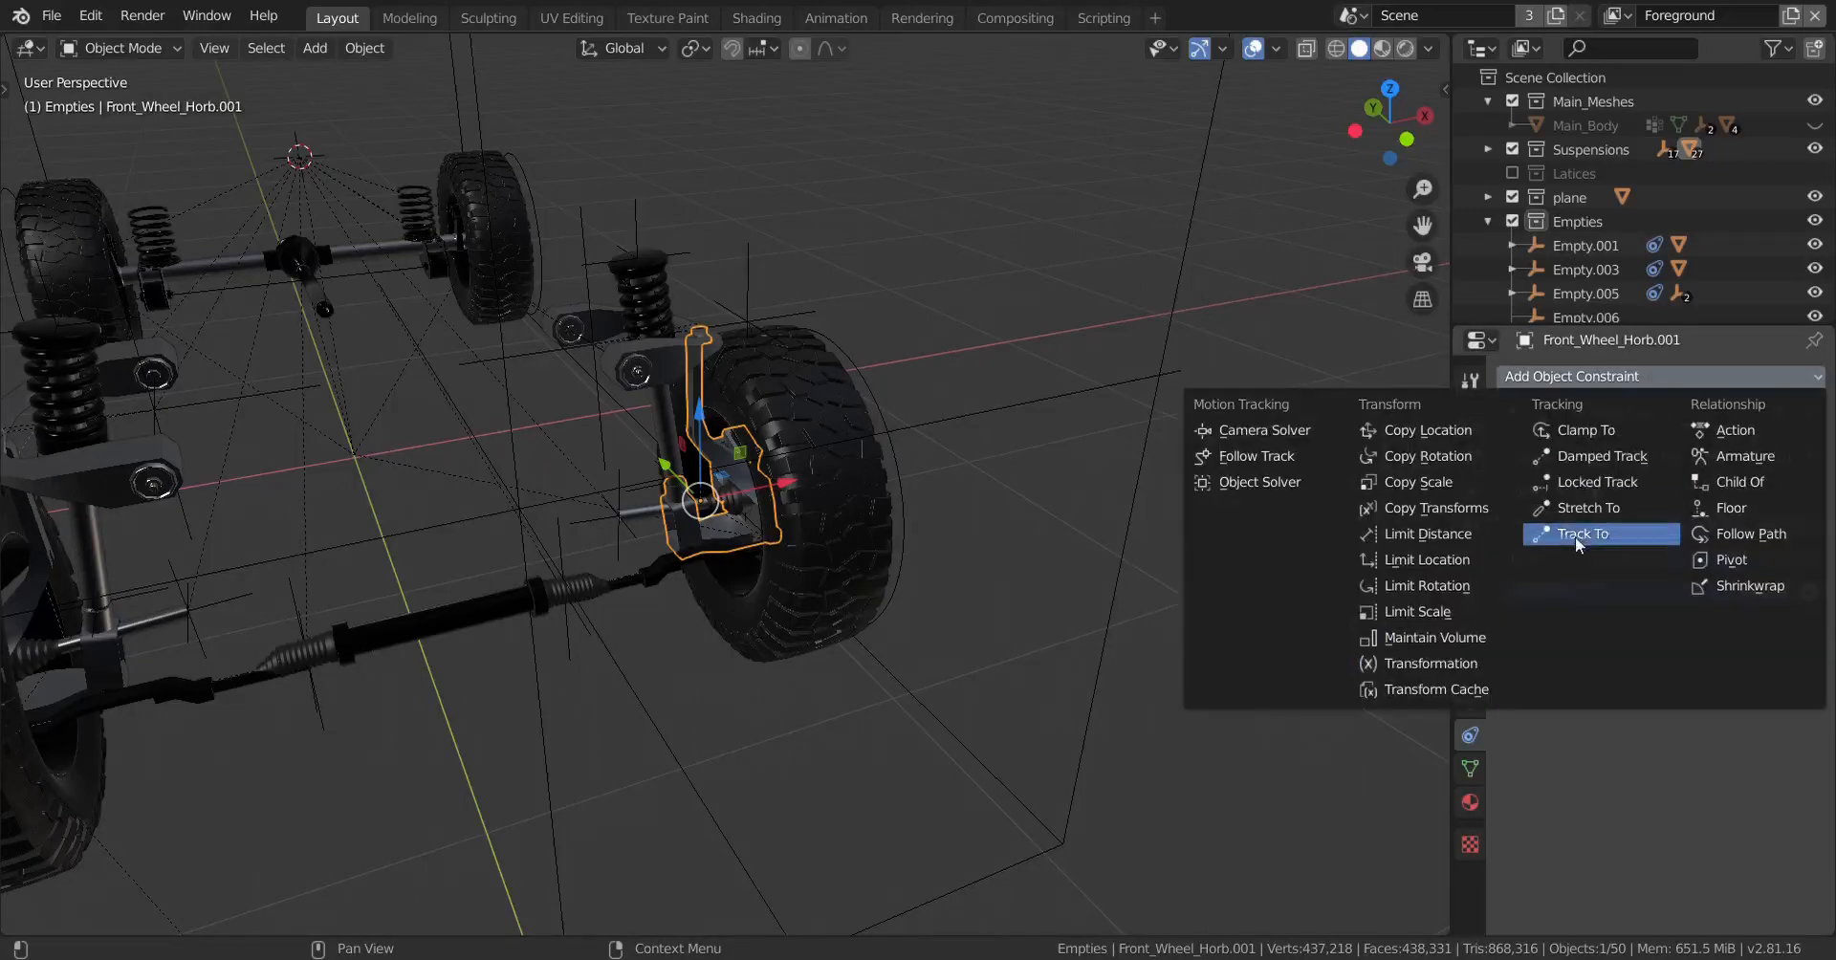
left_click(1446, 664)
scroll(1104, 714, "up", 5)
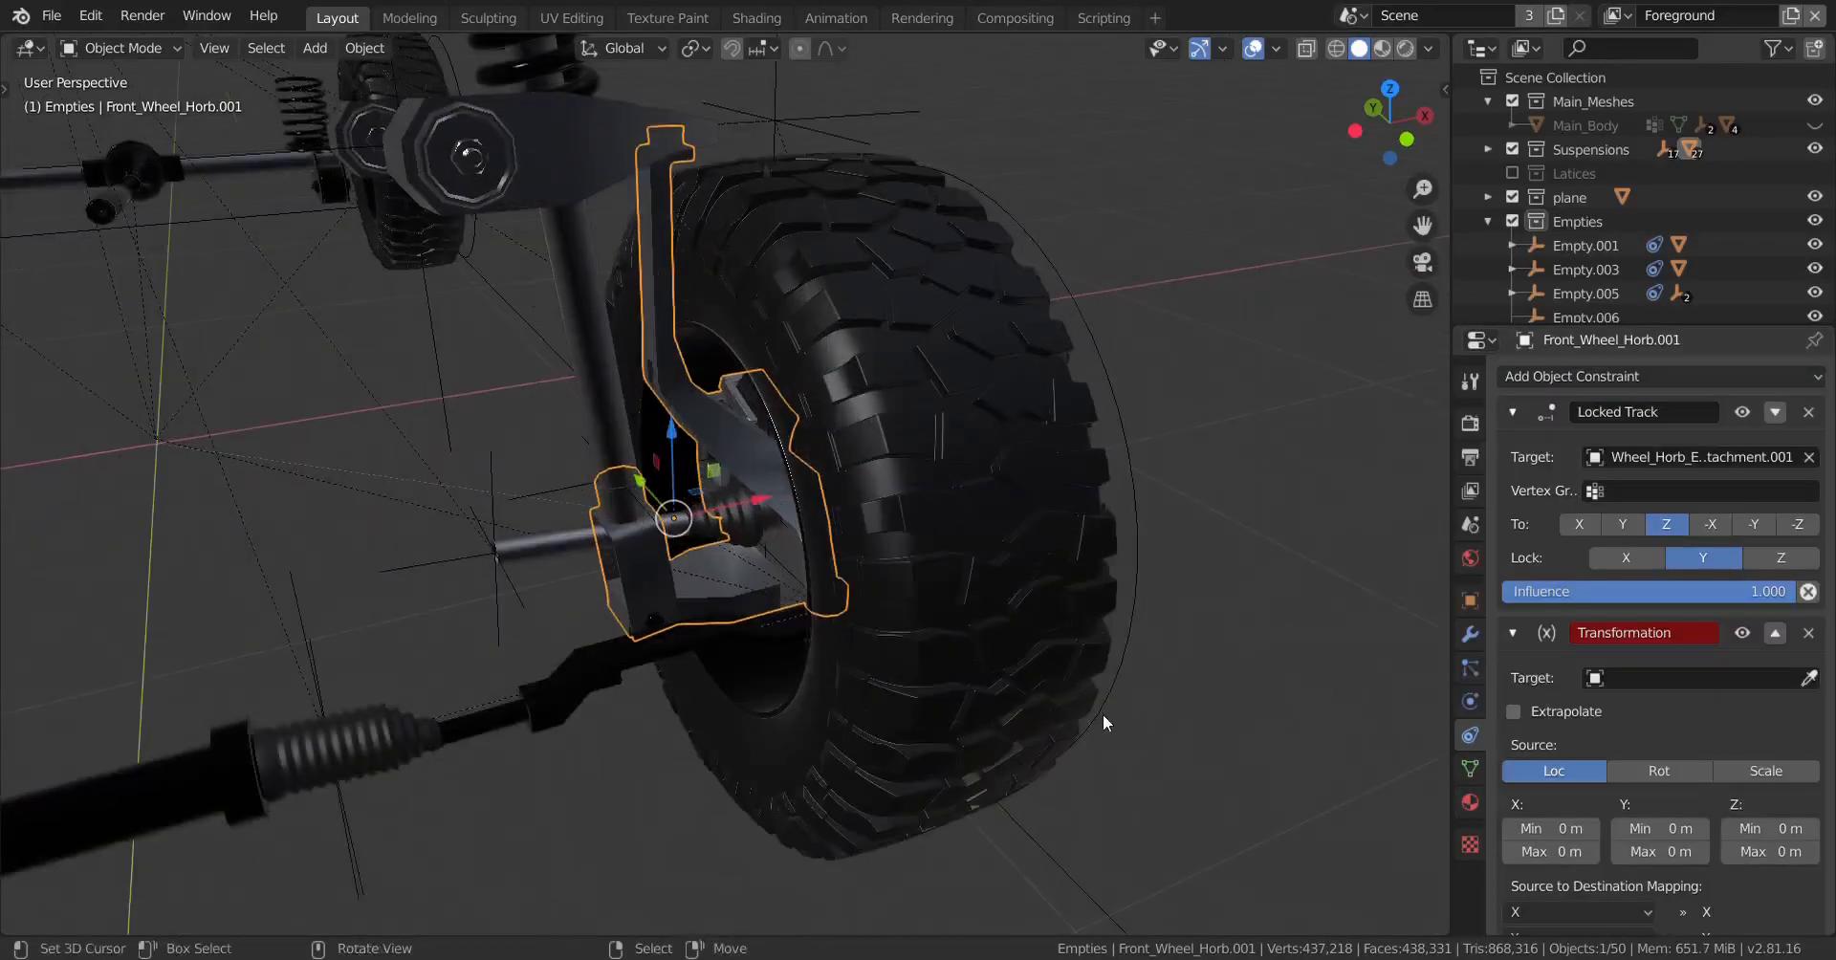
scroll(1103, 715, "down", 5)
middle_click_drag(1033, 715, 1047, 647)
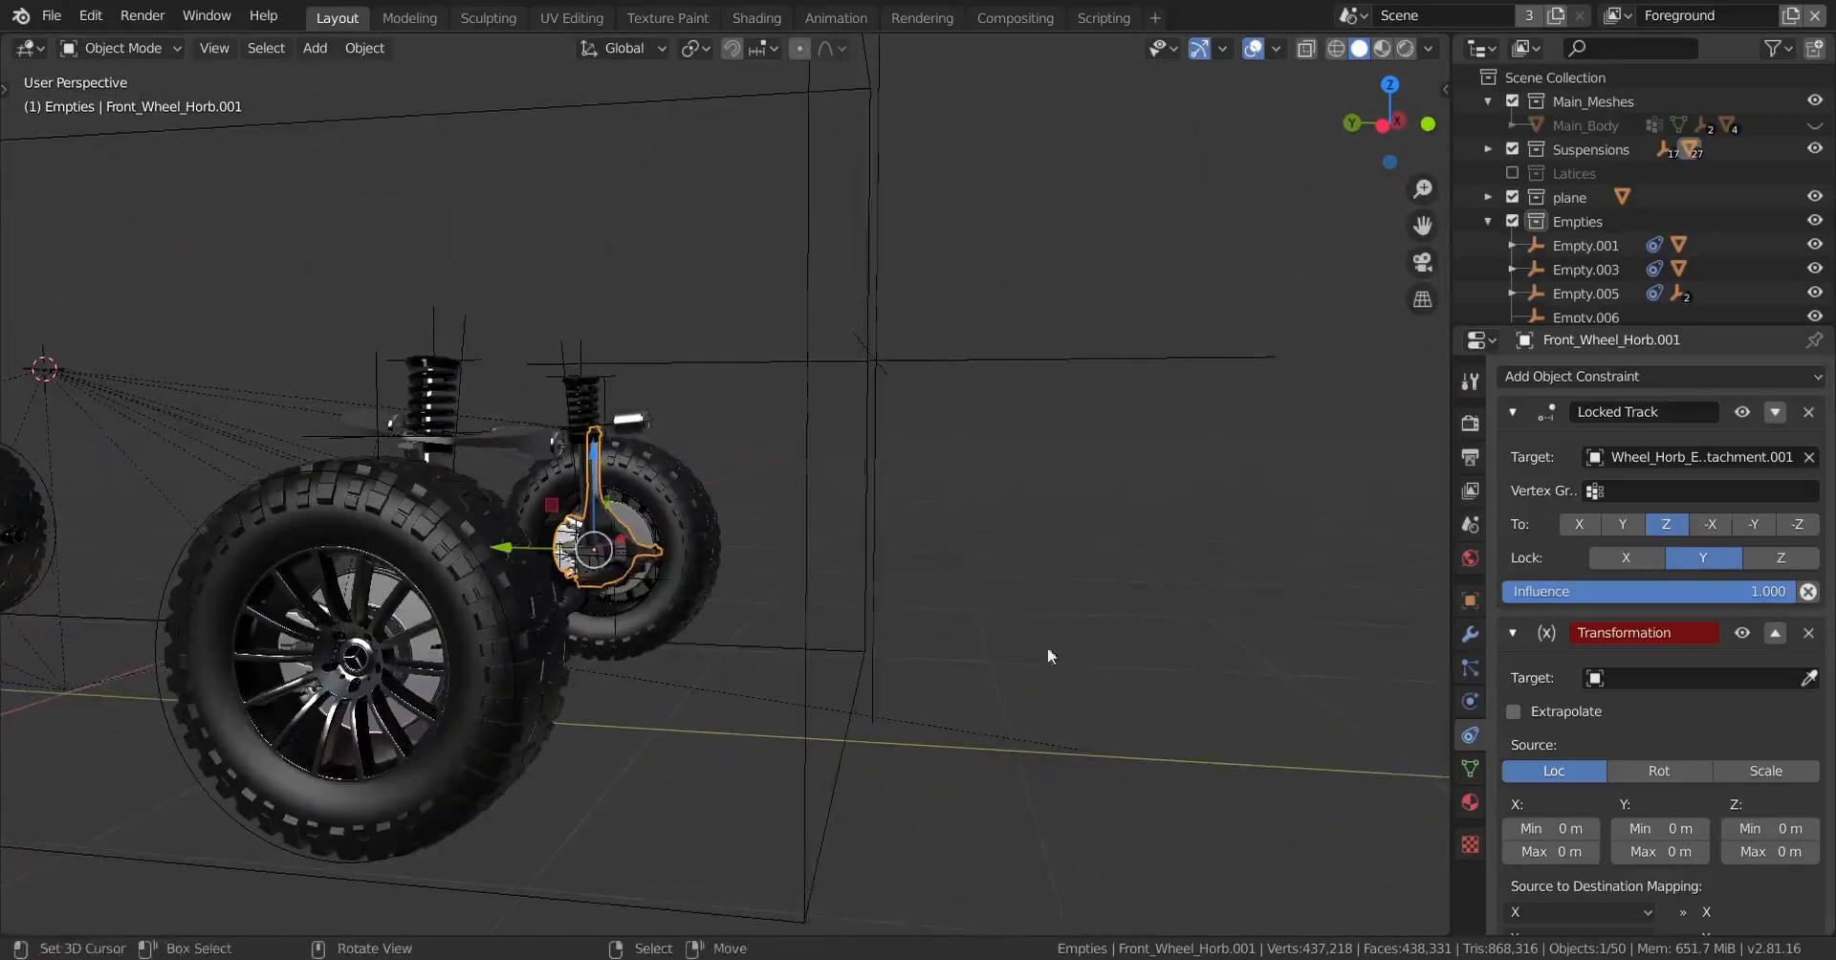
left_click(1808, 679)
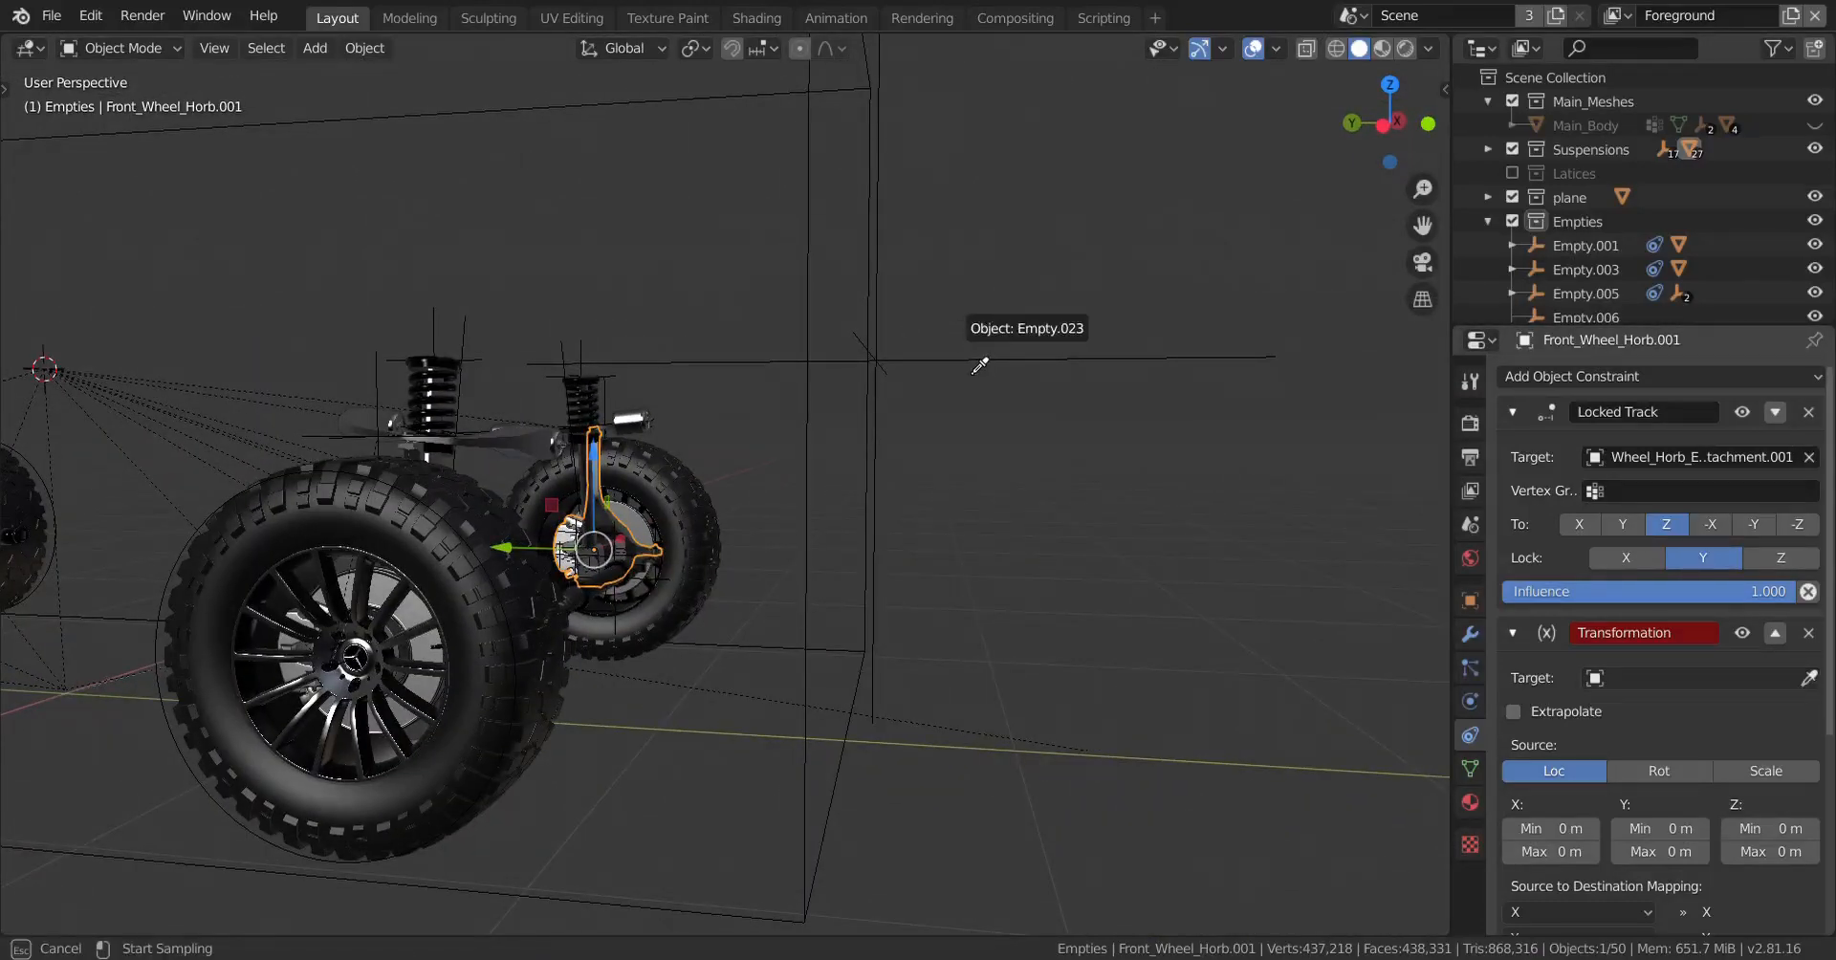
left_click(979, 365)
middle_click_drag(957, 369, 920, 490)
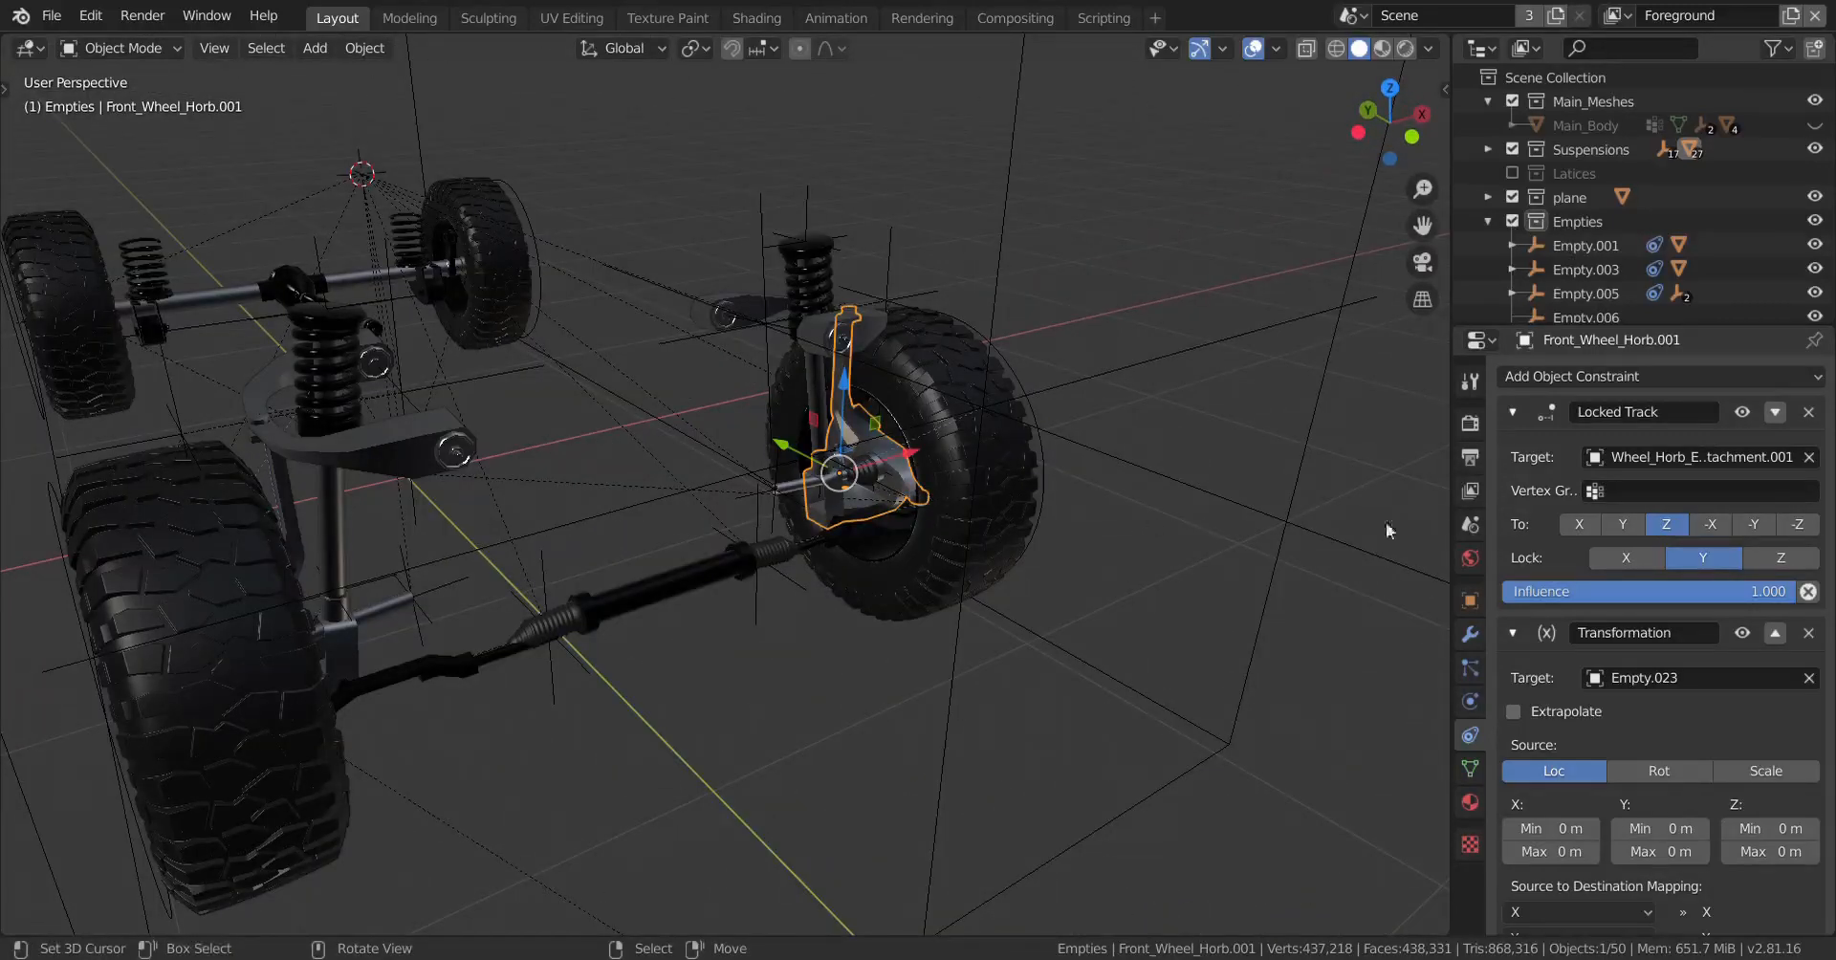
Step: Map the hub's Transformation constraint to destination rotation and set both target and owner space to Local Space
left_click(1514, 412)
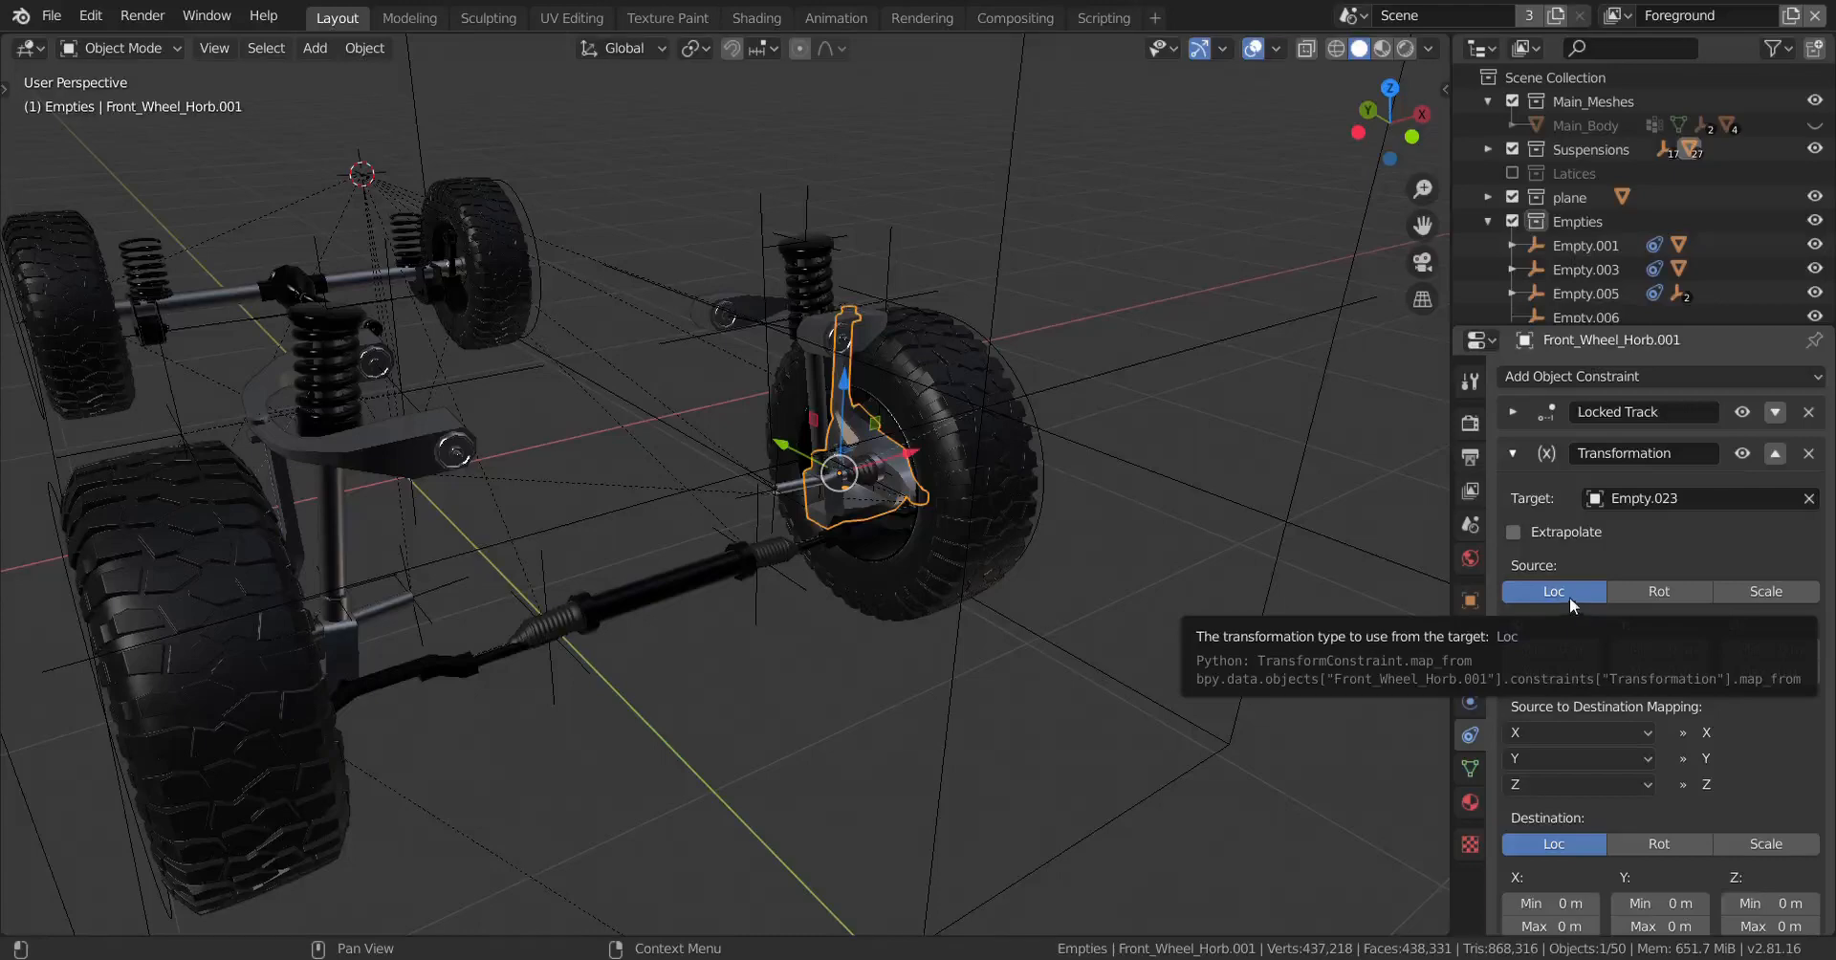
scroll(1631, 697, "down", 3)
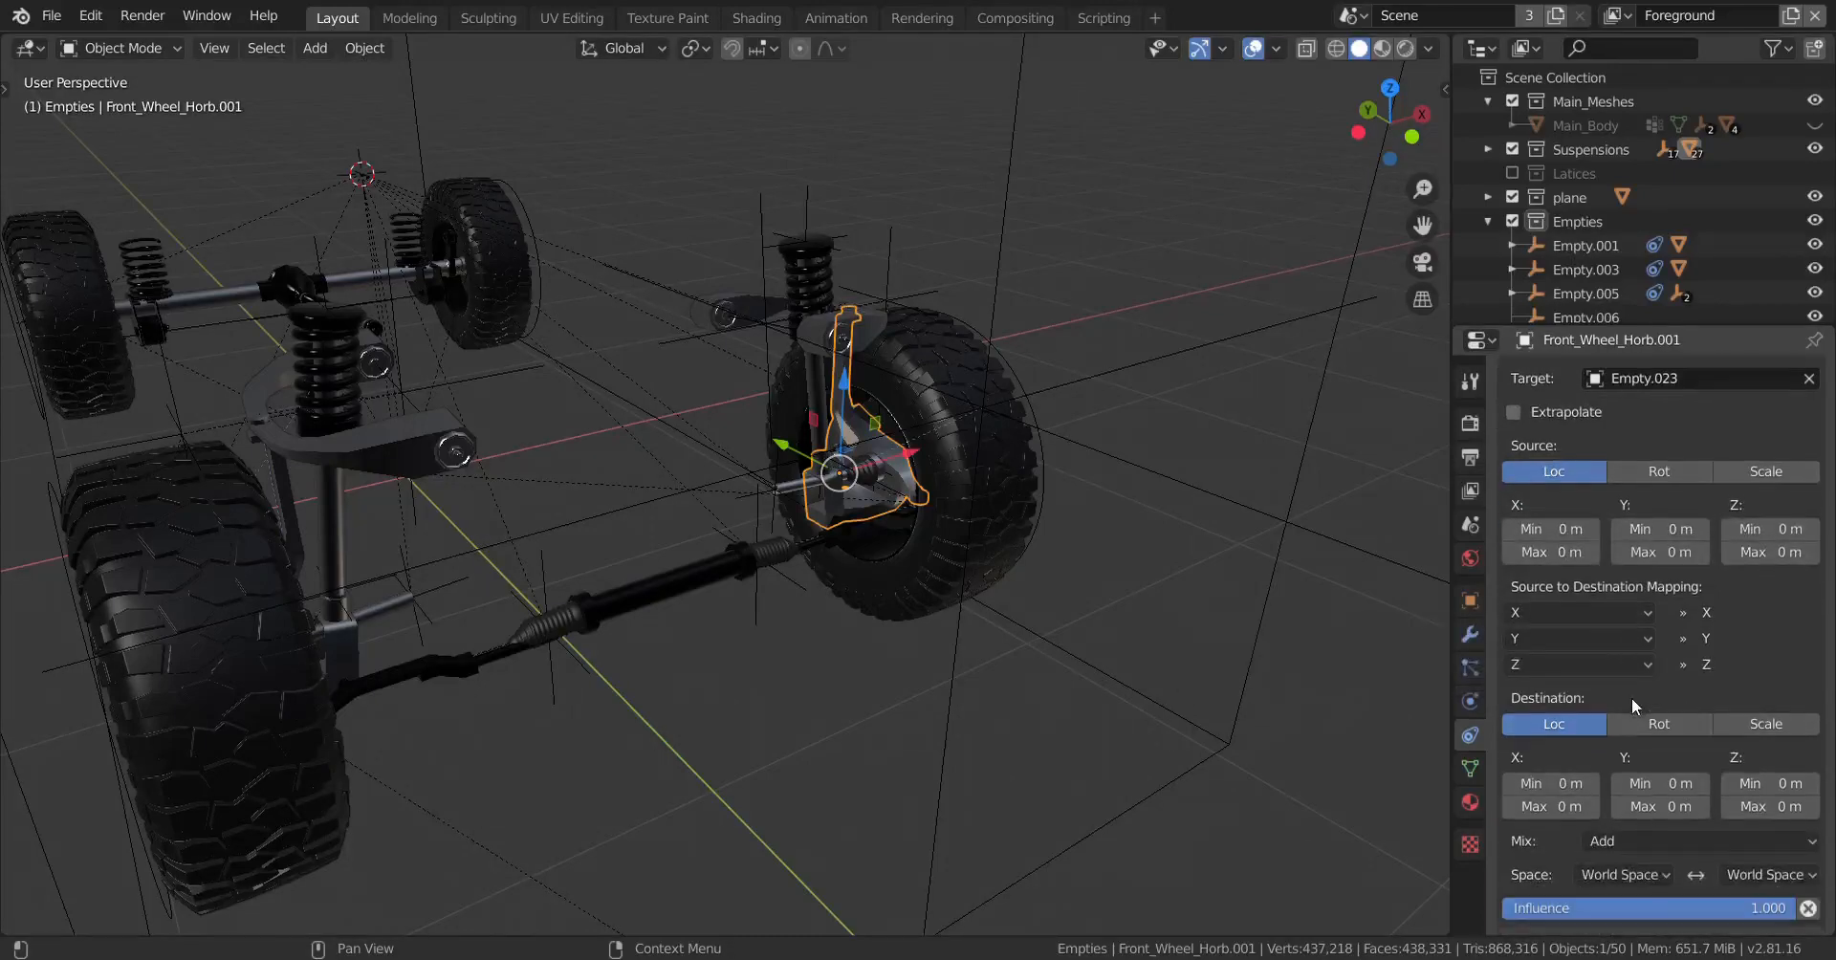
left_click(1667, 719)
middle_click_drag(1161, 668, 920, 587)
middle_click_drag(950, 518, 1088, 525)
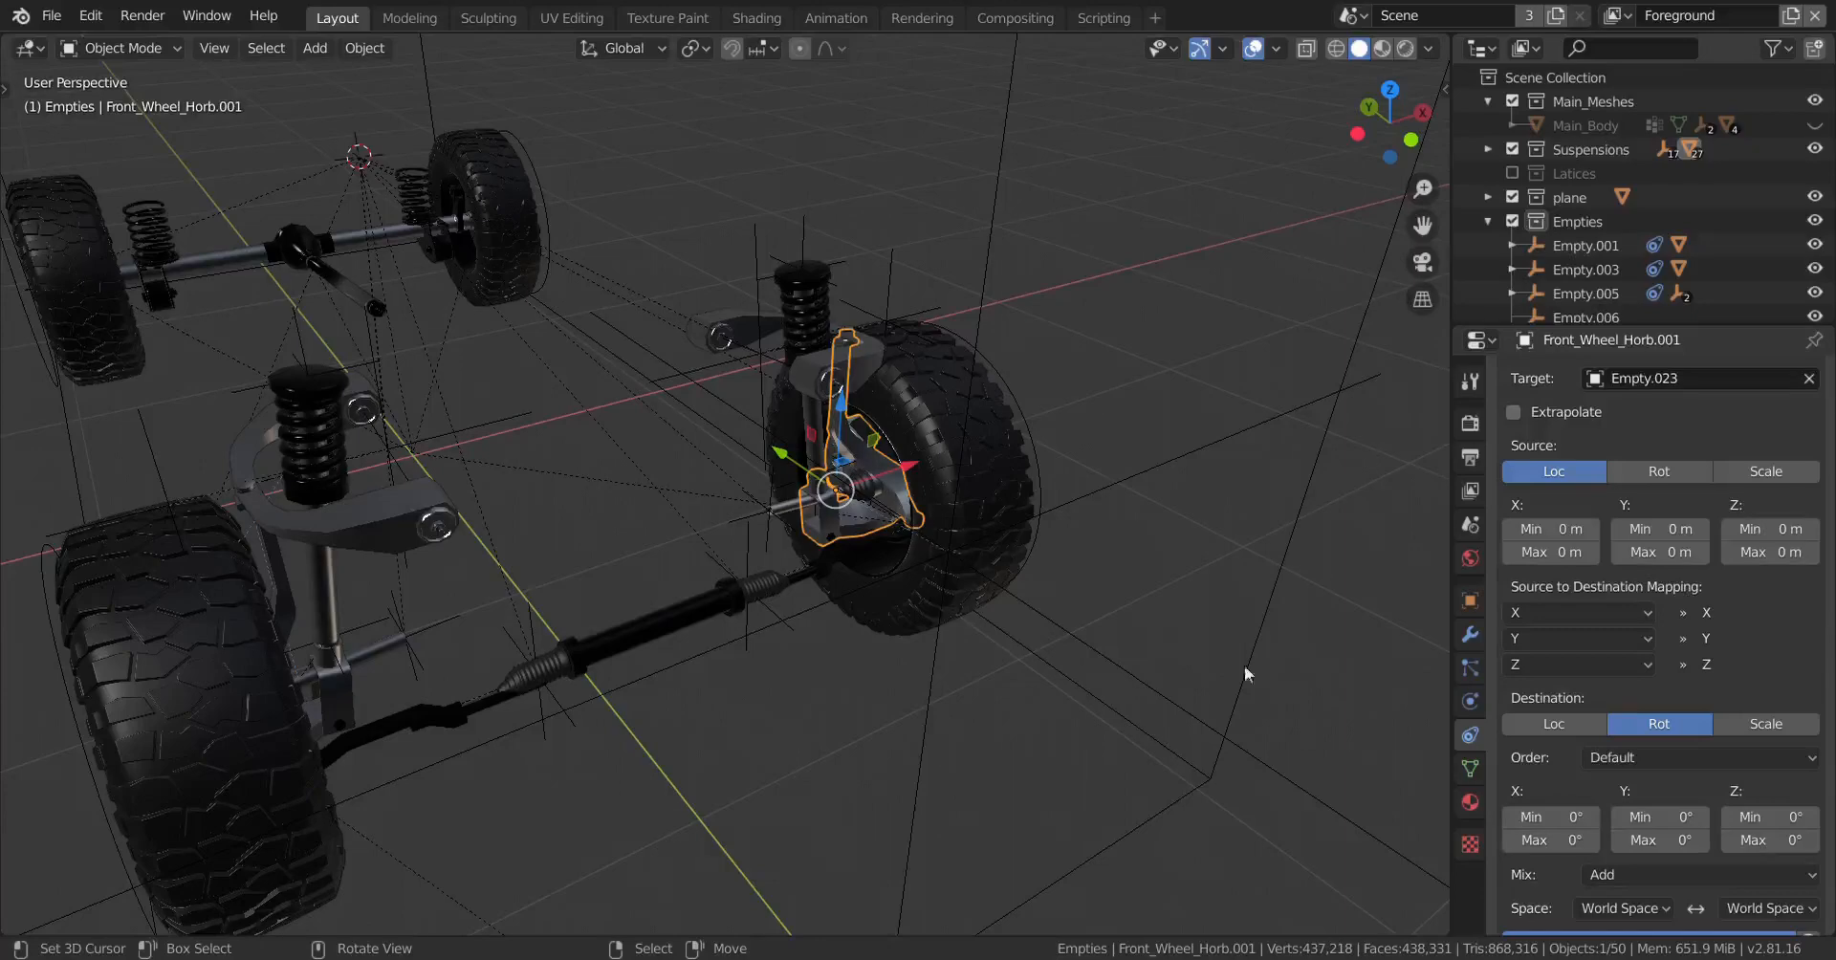
scroll(889, 483, "up", 3)
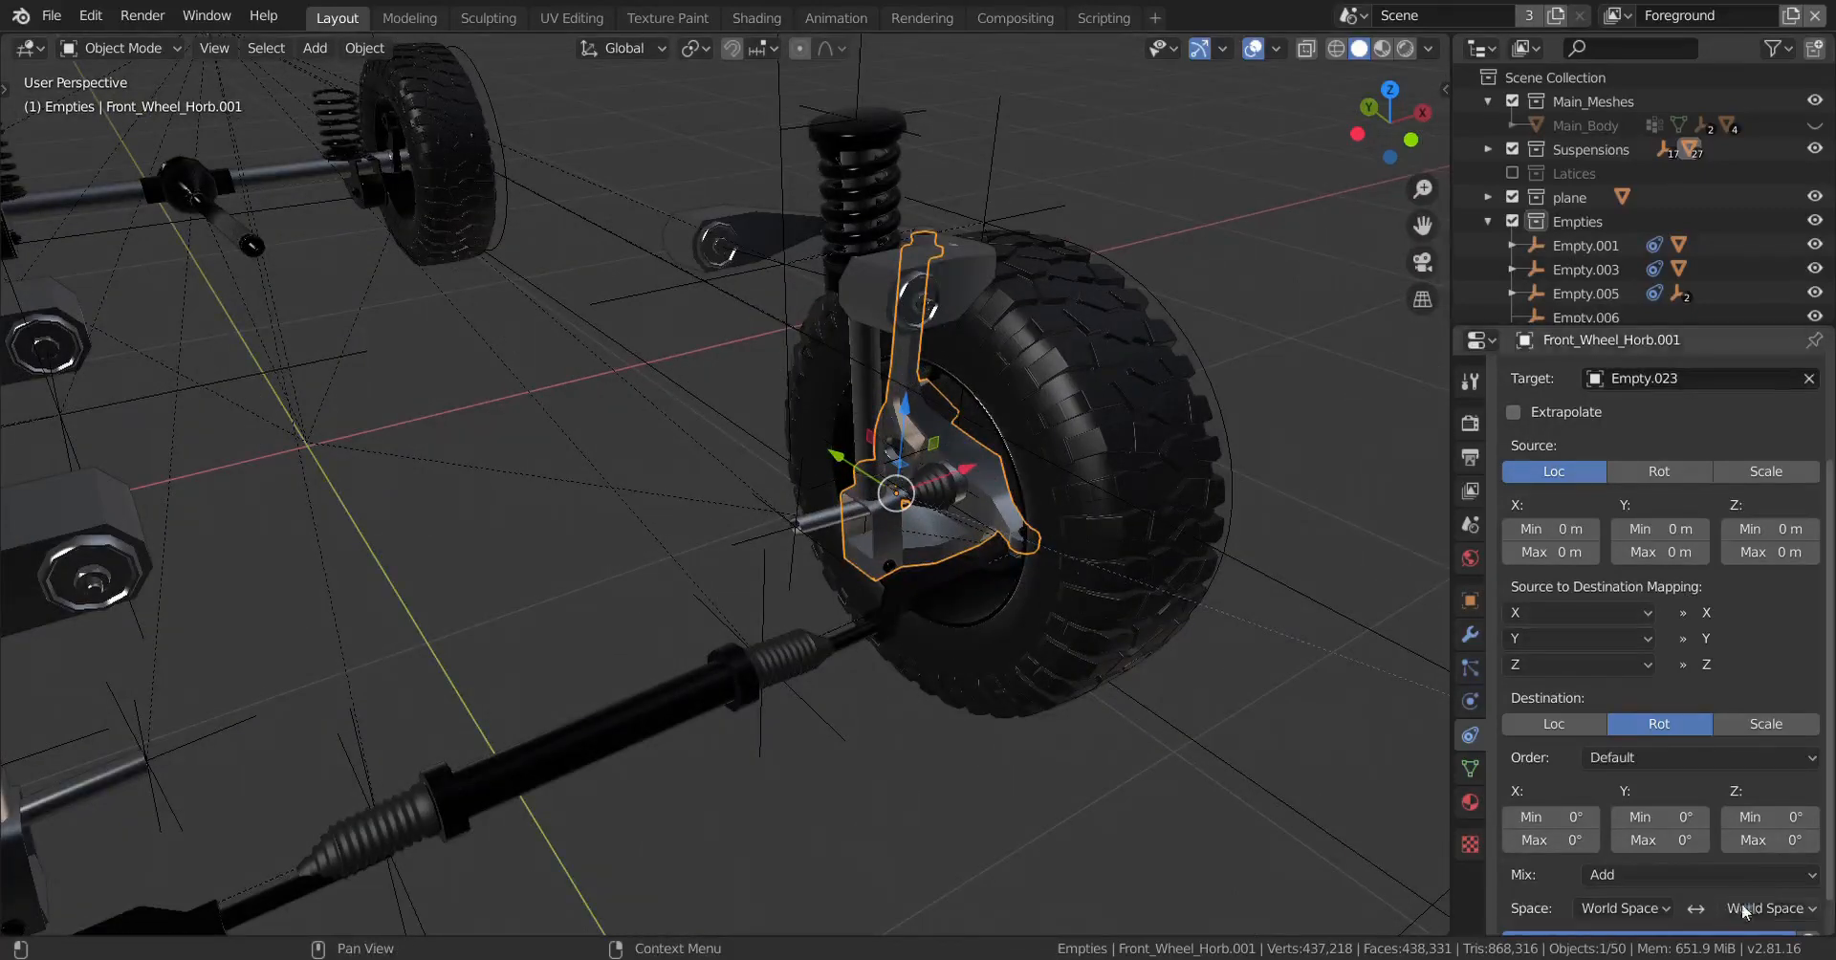
scroll(1746, 907, "down", 1)
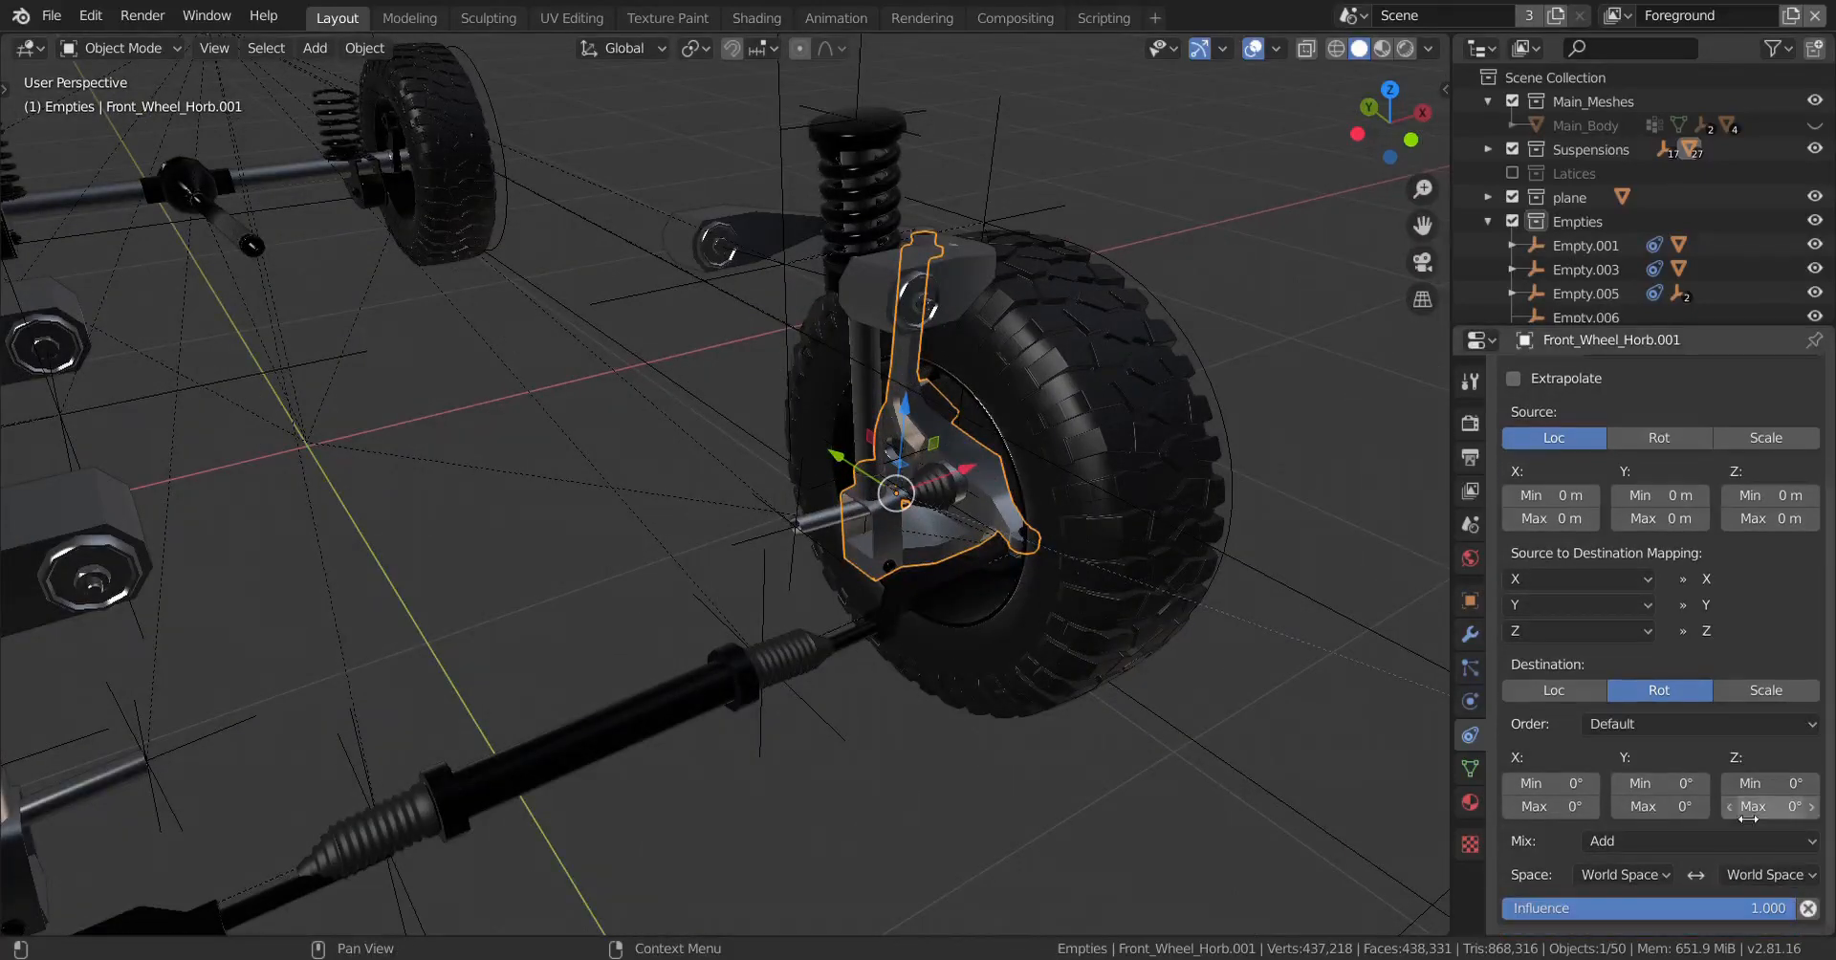
left_click(1626, 873)
left_click(1632, 816)
left_click(1750, 872)
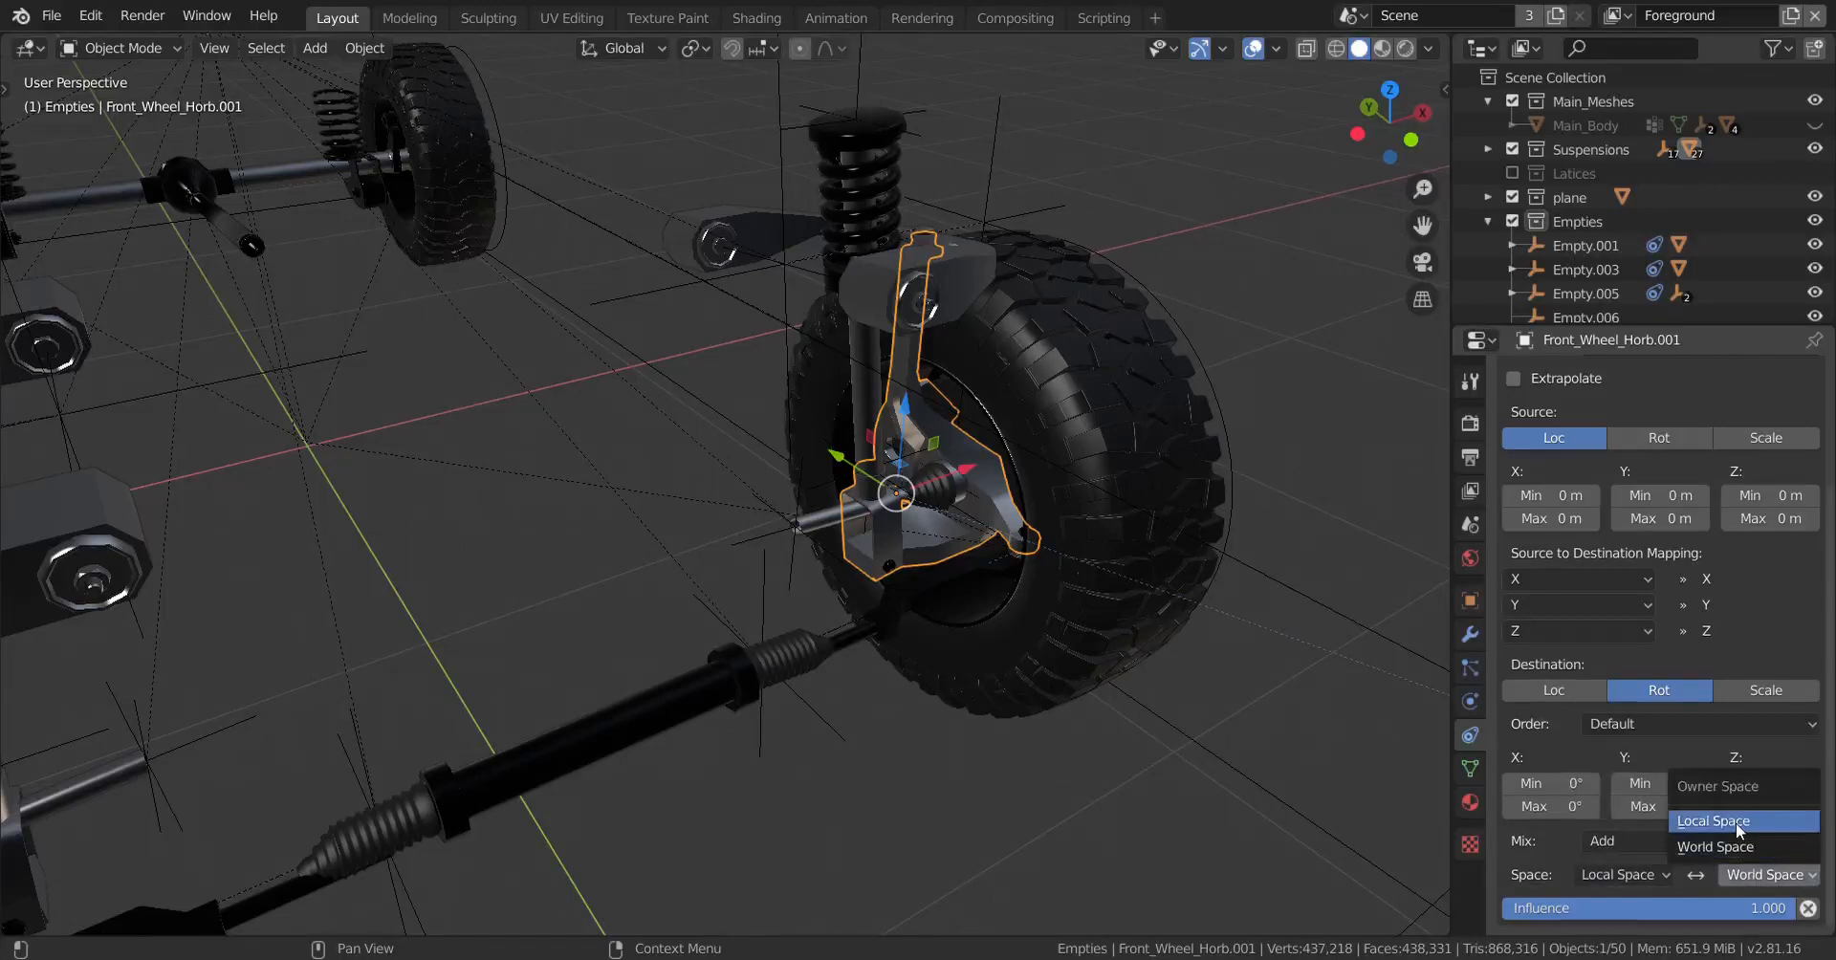
left_click(1735, 823)
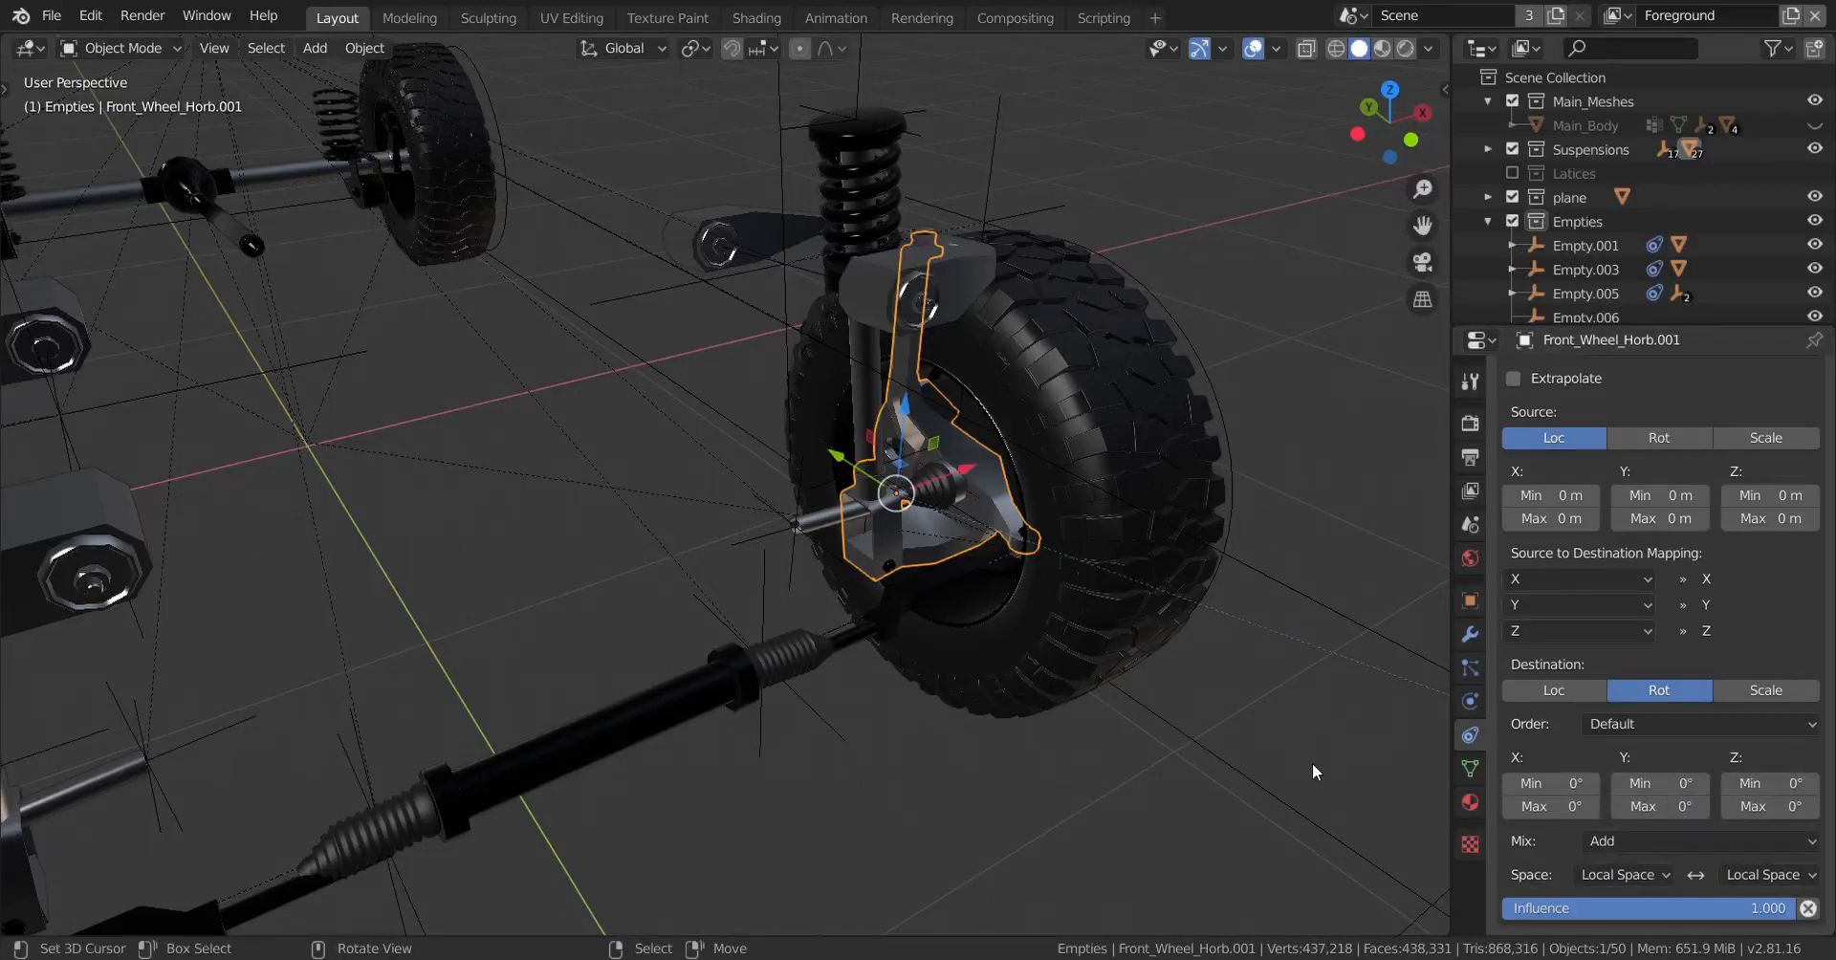
Step: Set the transform orientation to Local and inspect the axes of the front wheel hub Front_Wheel_Horb.001
key("period")
left_click(1262, 761)
key("comma")
left_click(1431, 767)
scroll(1136, 662, "down", 5)
middle_click_drag(956, 617, 1013, 653)
right_click(1049, 391)
right_click(837, 459)
scroll(926, 578, "up", 4)
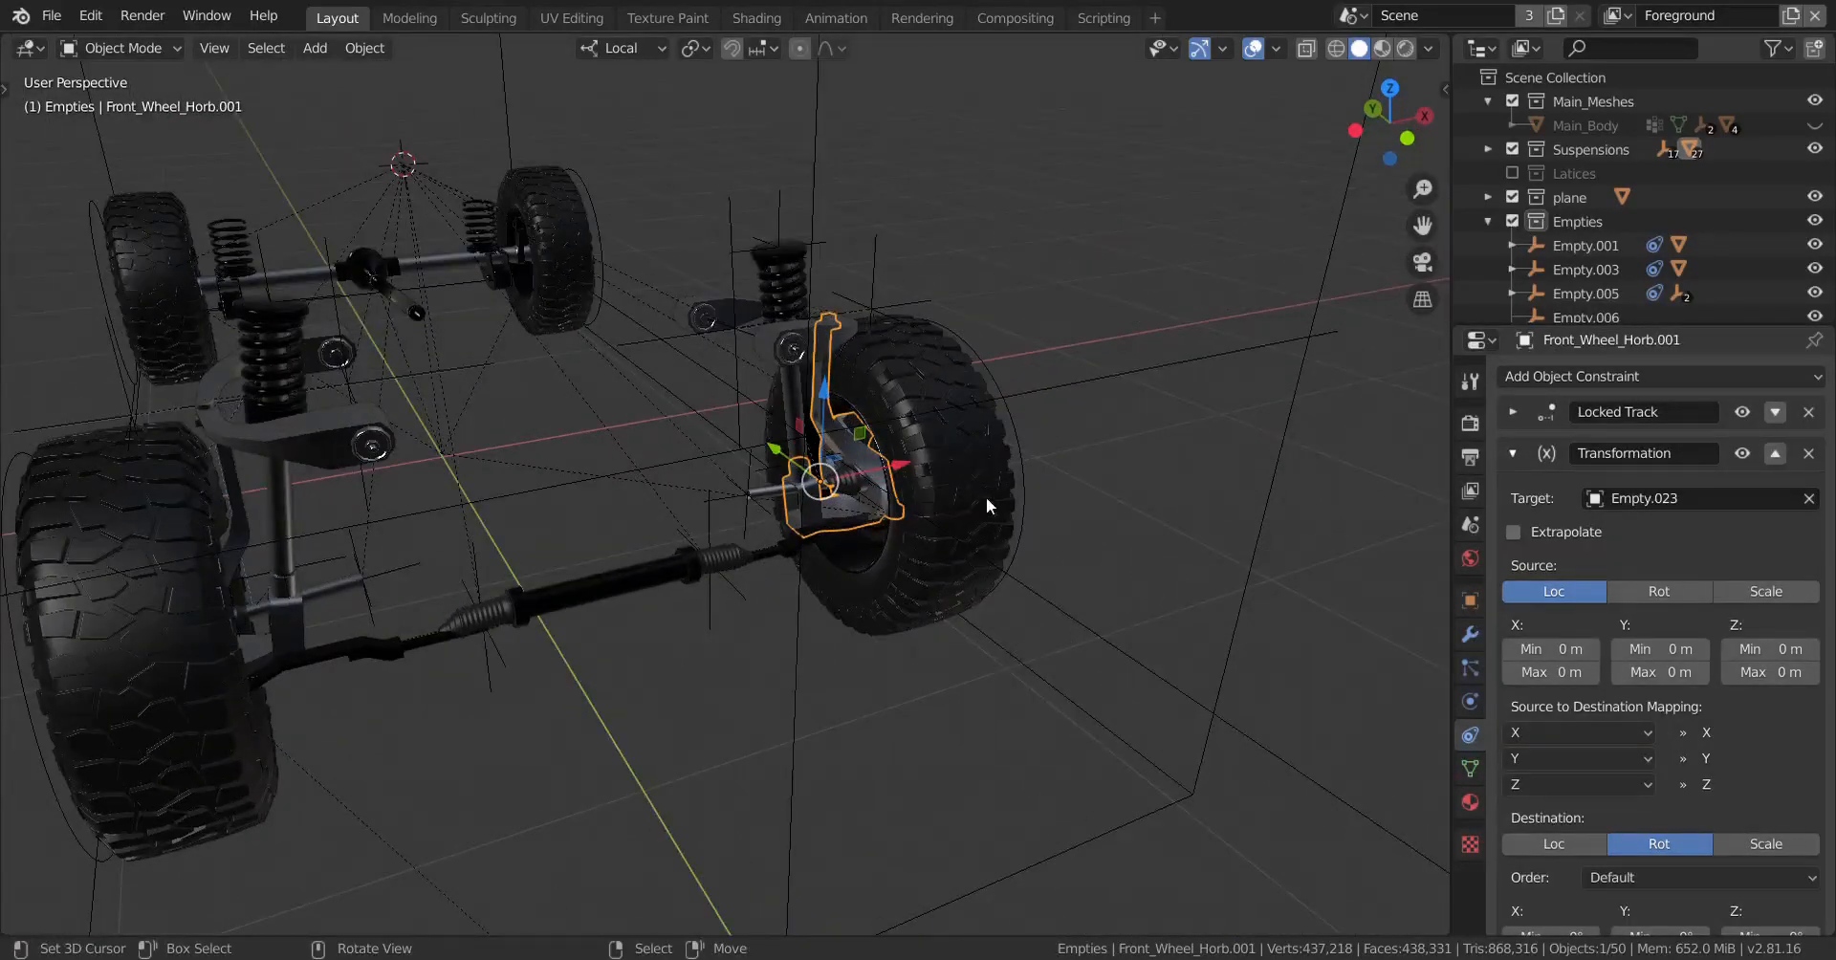
Step: Set the Transformation constraint's destination Z rotation on Front_Wheel_Horb.001 to a minimum of 20° and a maximum of -25°
middle_click_drag(985, 498, 840, 542)
scroll(1052, 501, "up", 3)
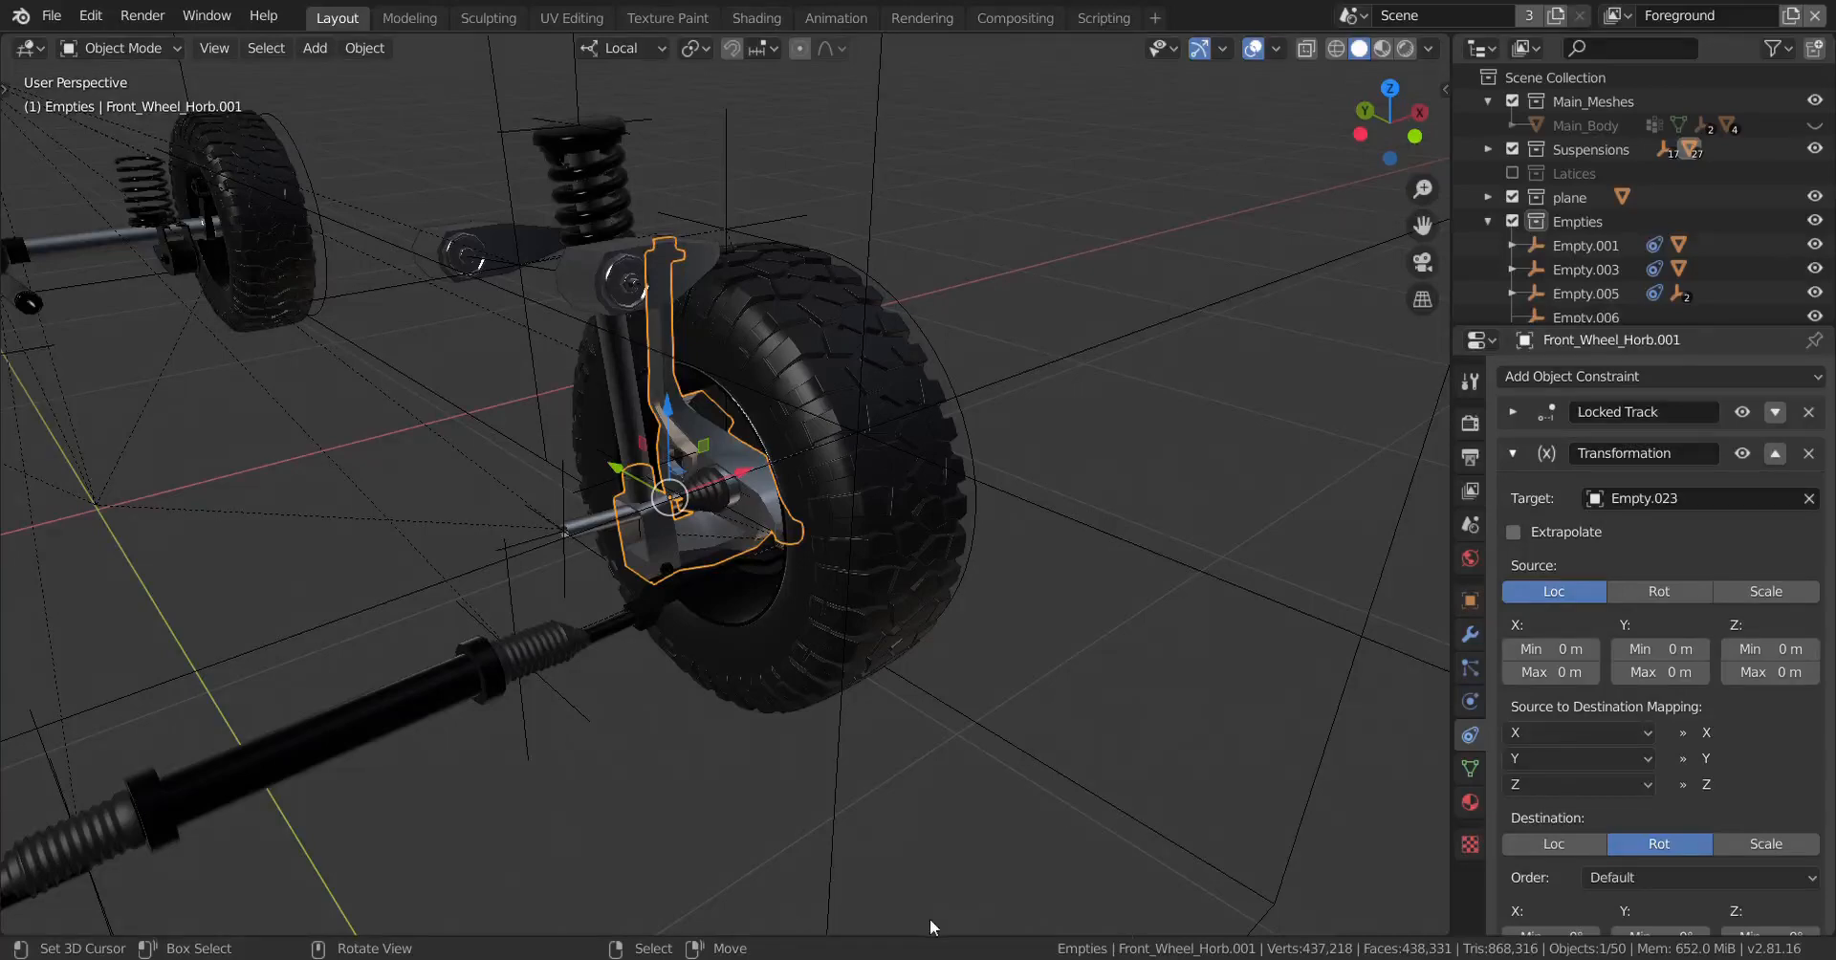
scroll(789, 680, "up", 2)
scroll(1770, 748, "down", 4)
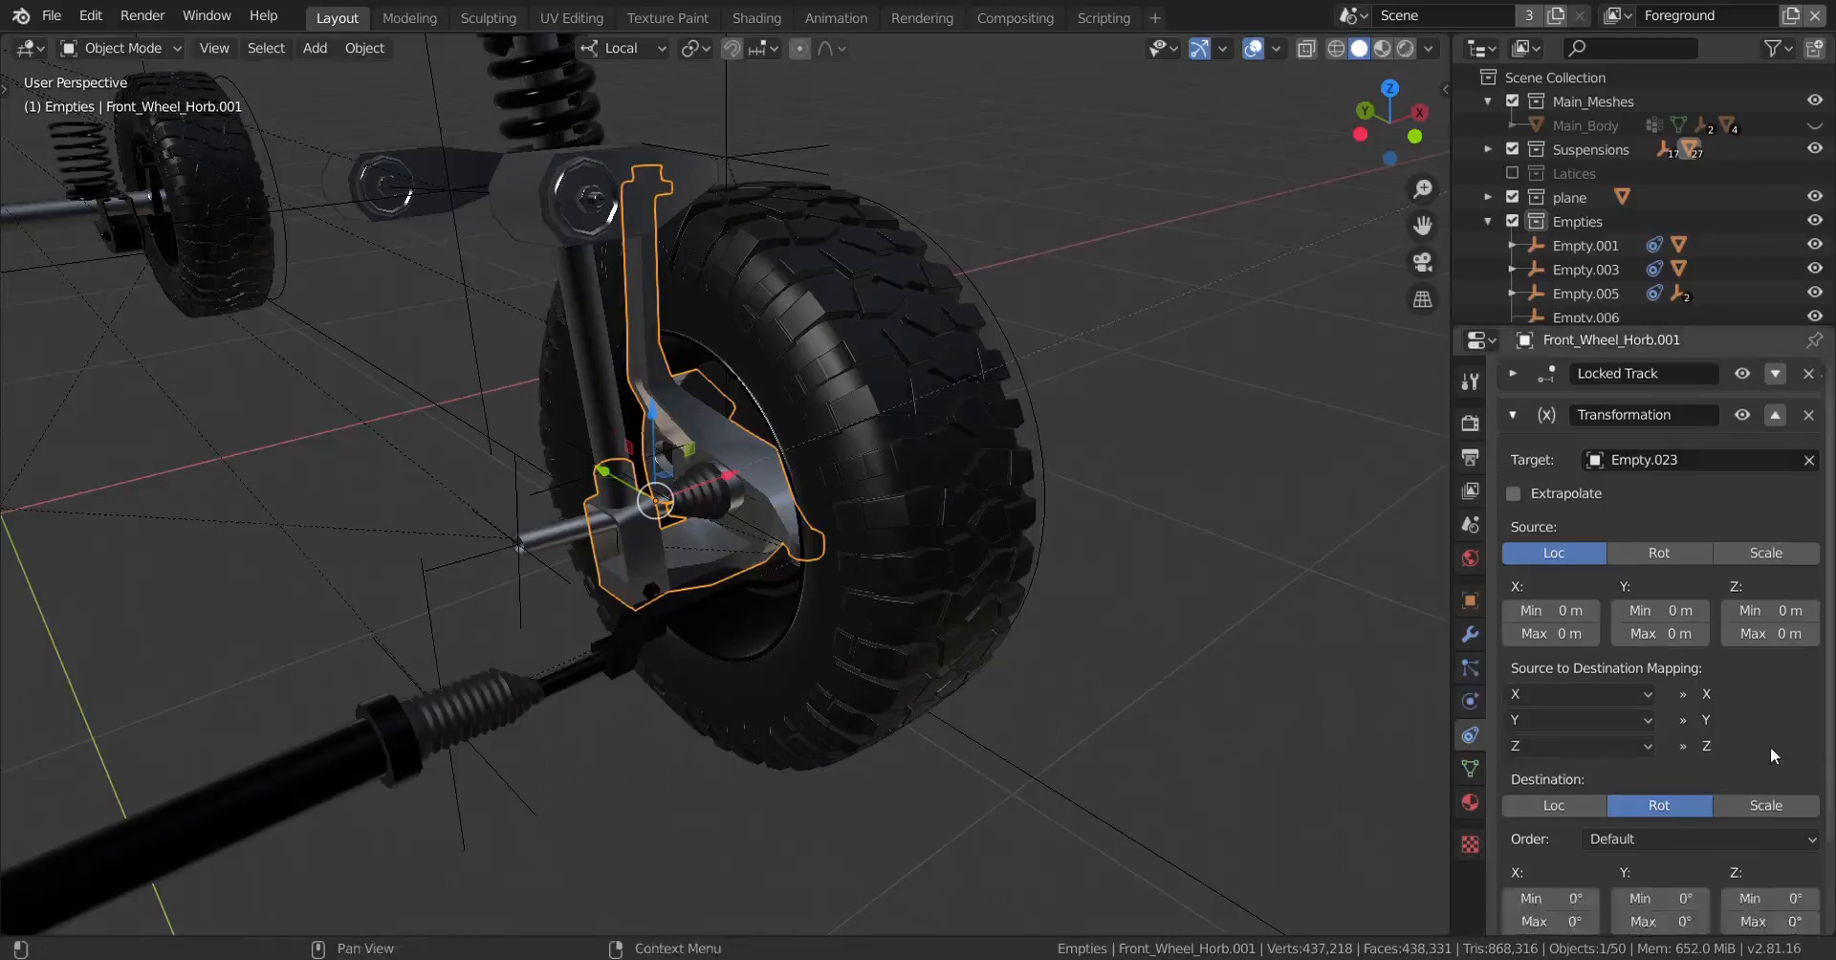
left_click(1781, 790)
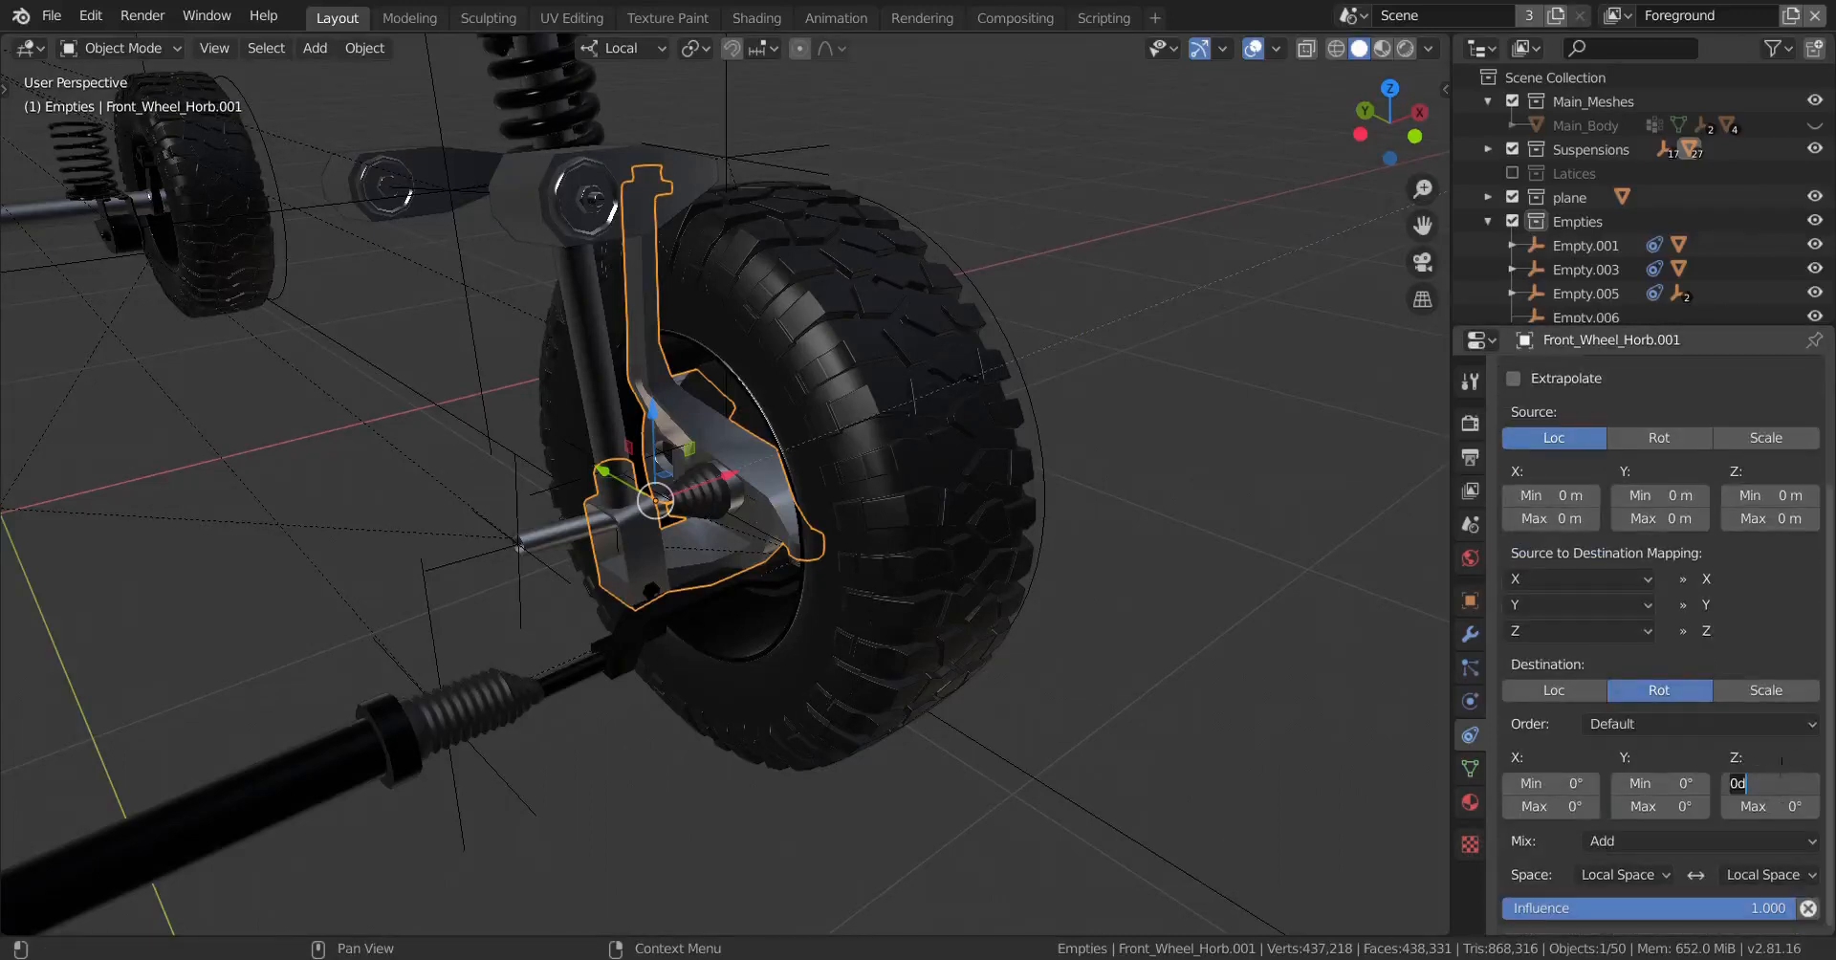
type("2")
key("Tab")
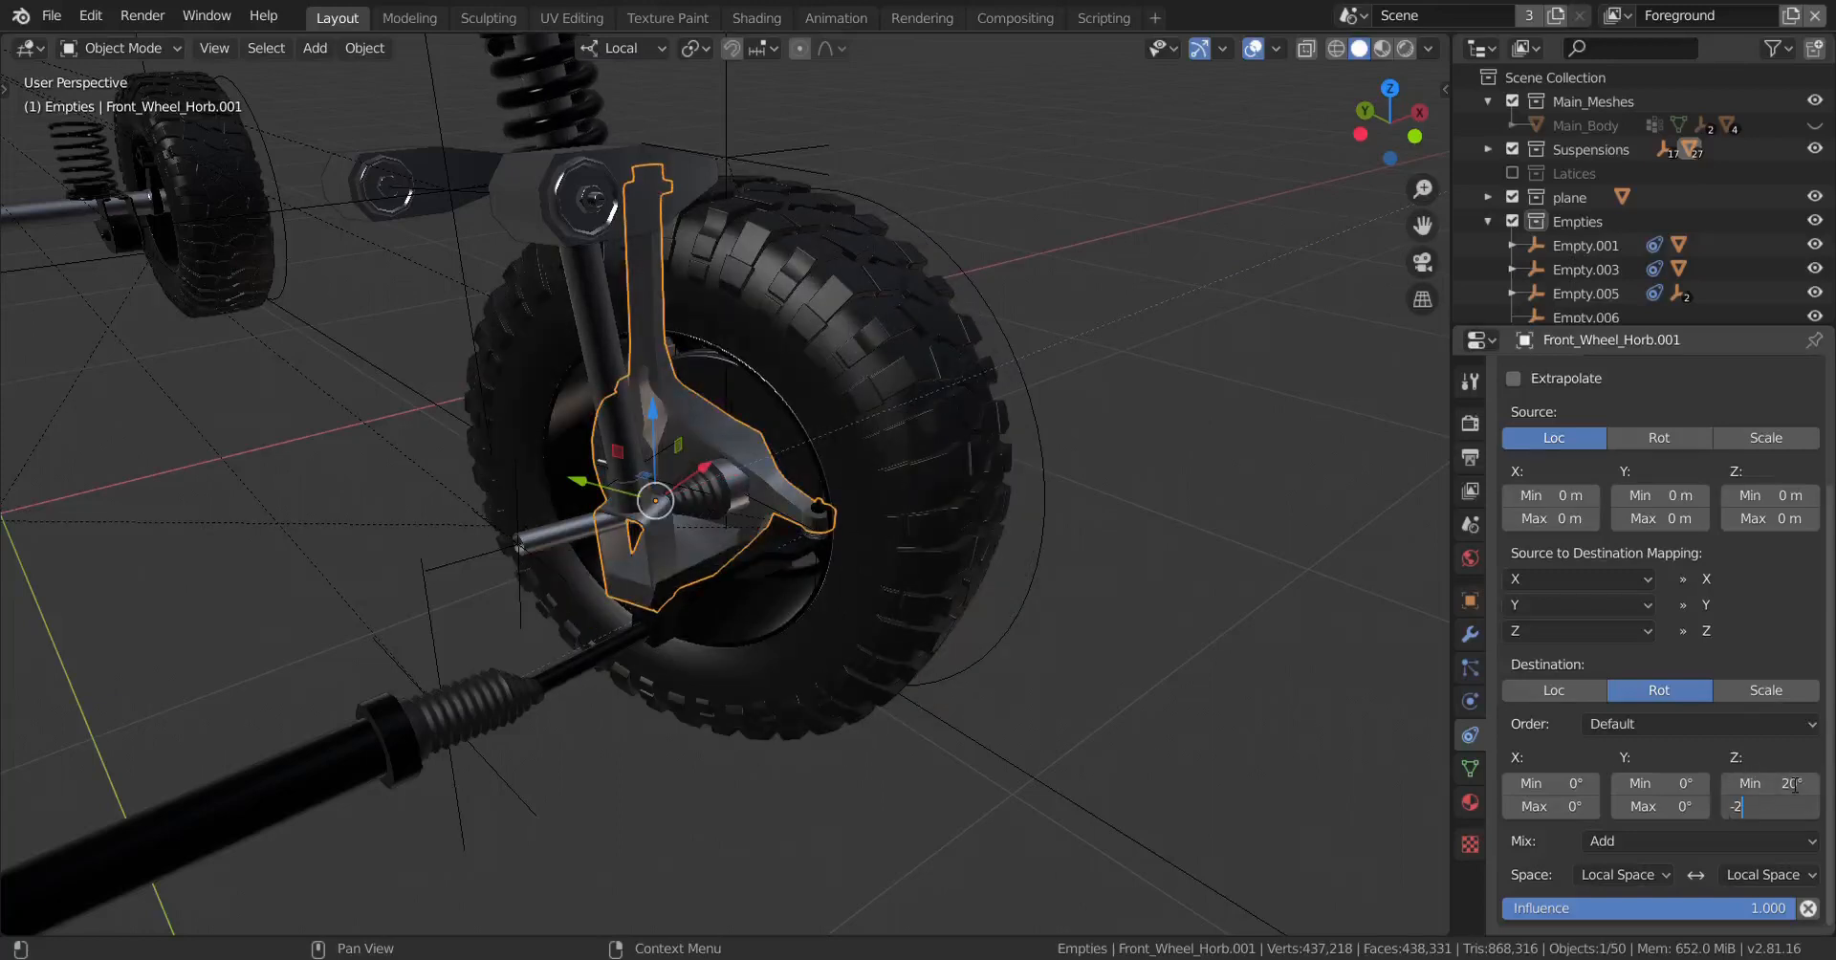
key("Return")
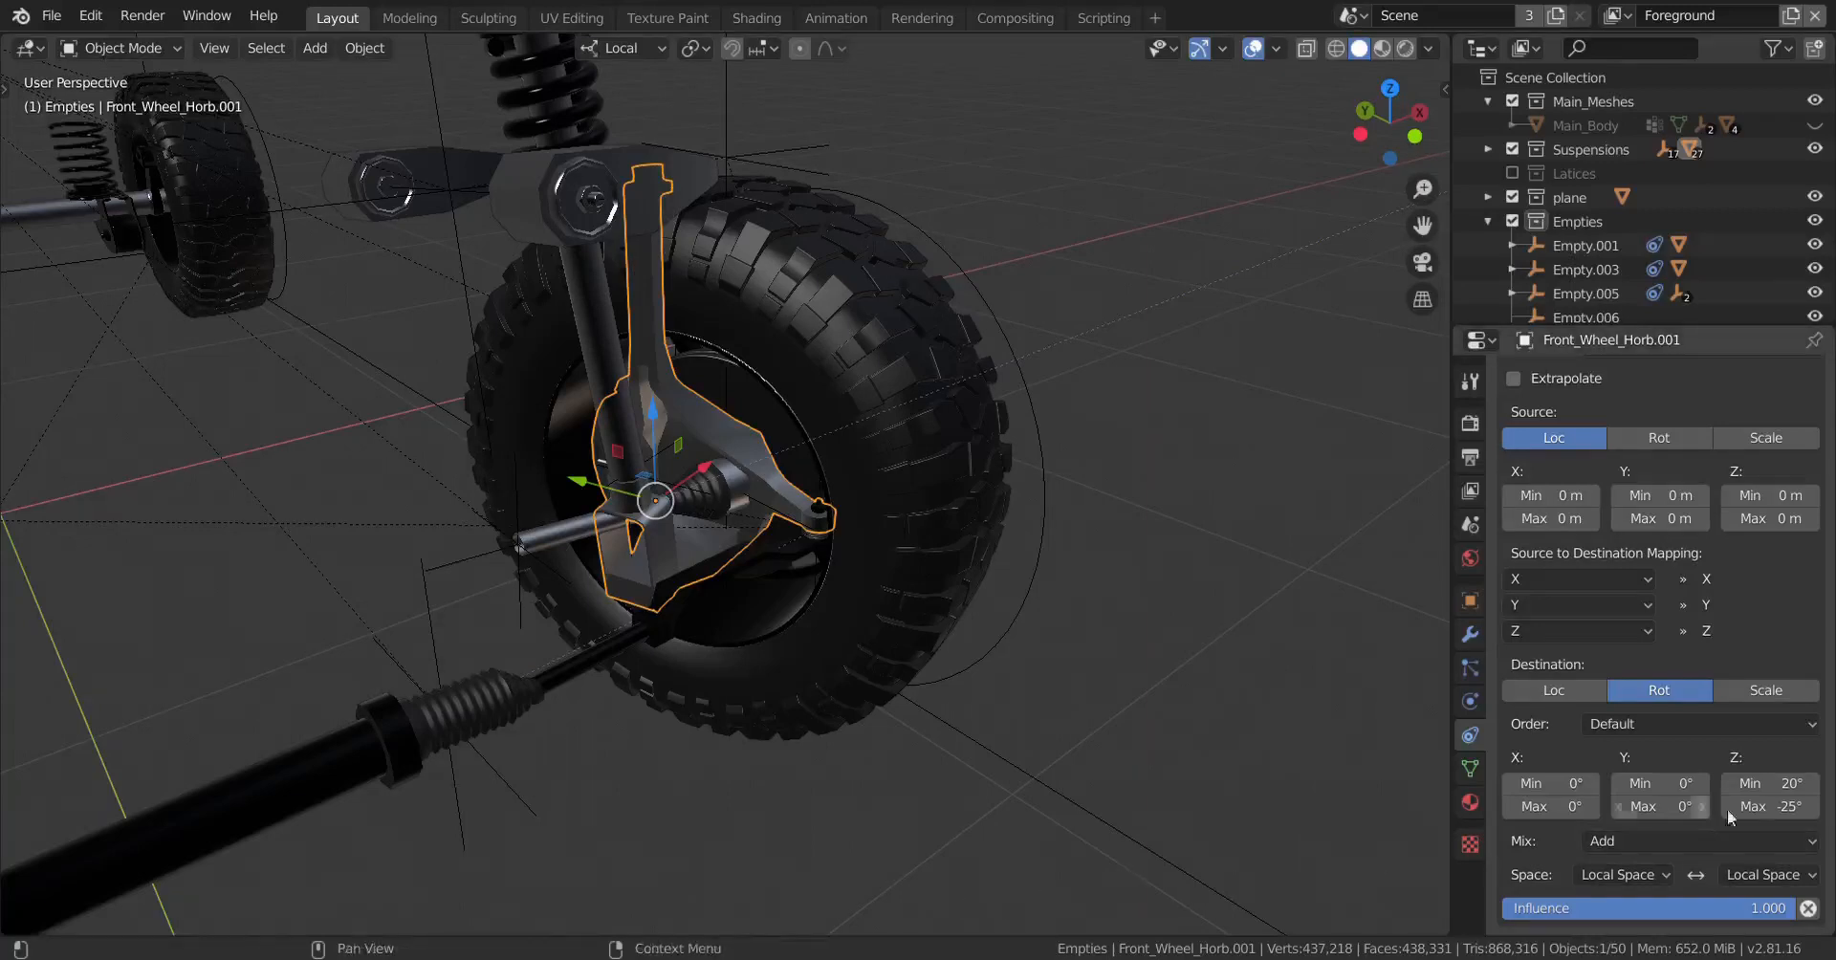
Step: Set the hub constraint's destination Z rotation range to a minimum of -25° and a maximum of 25°
left_click(1789, 784)
type("-25")
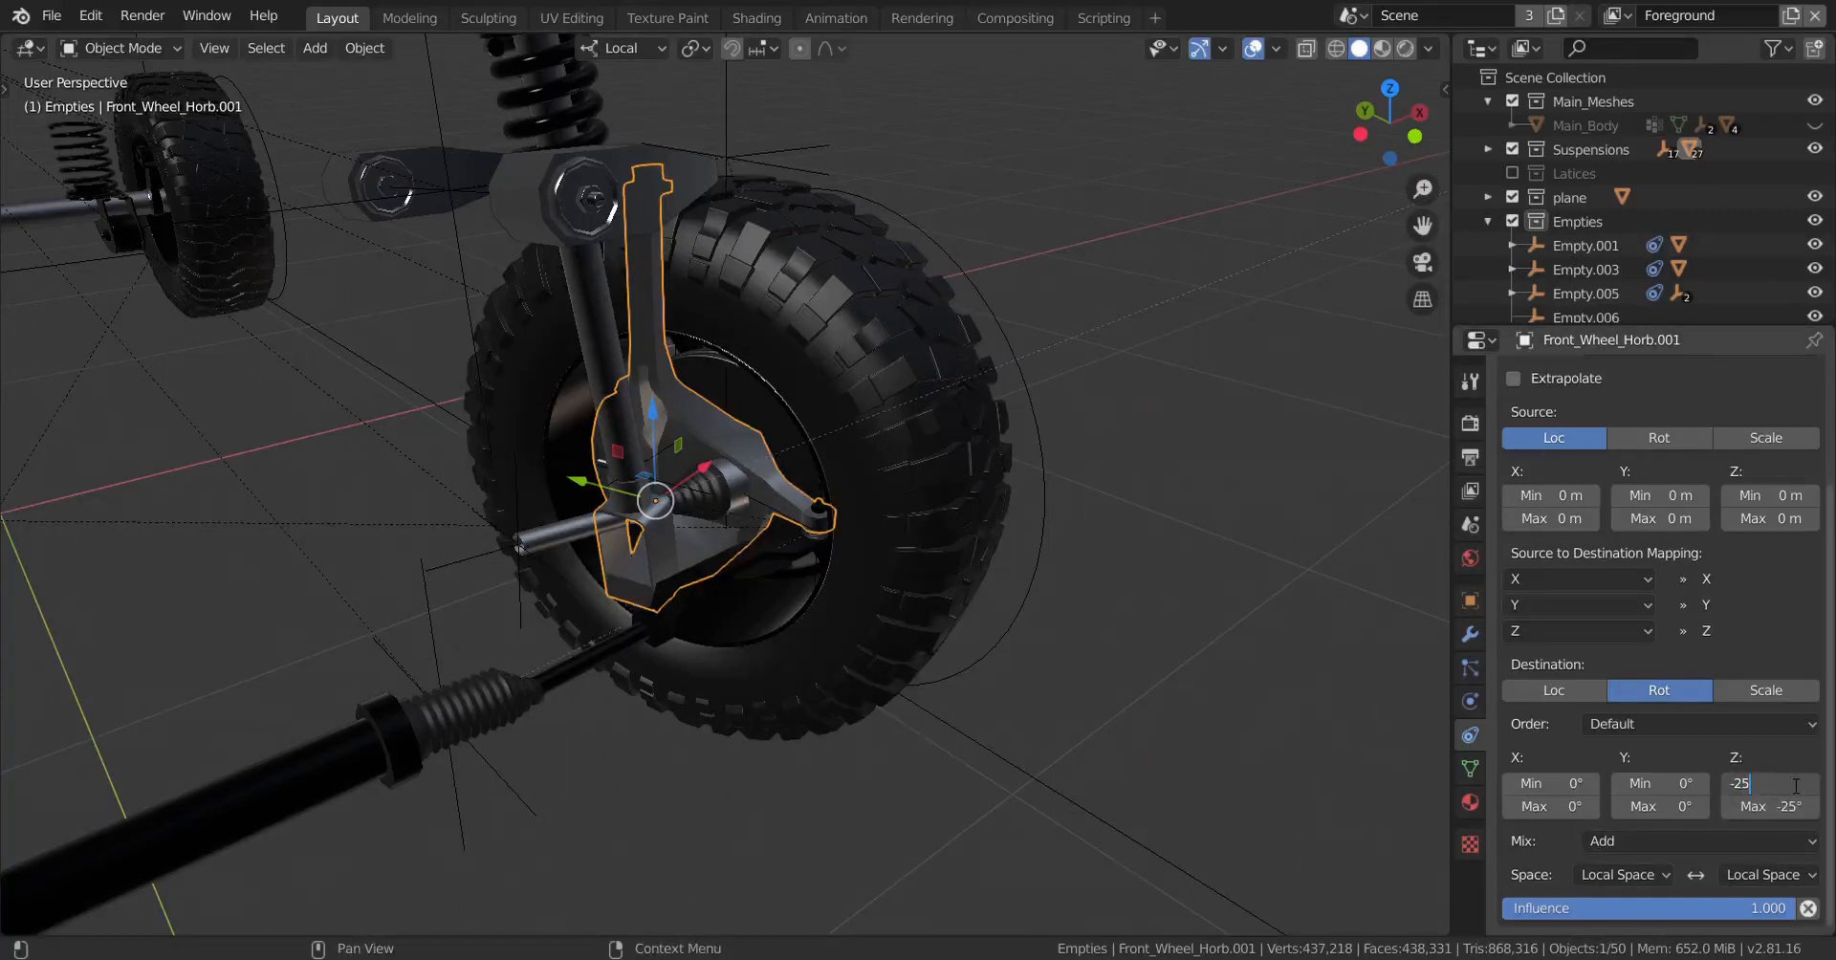
key("Tab")
type("25")
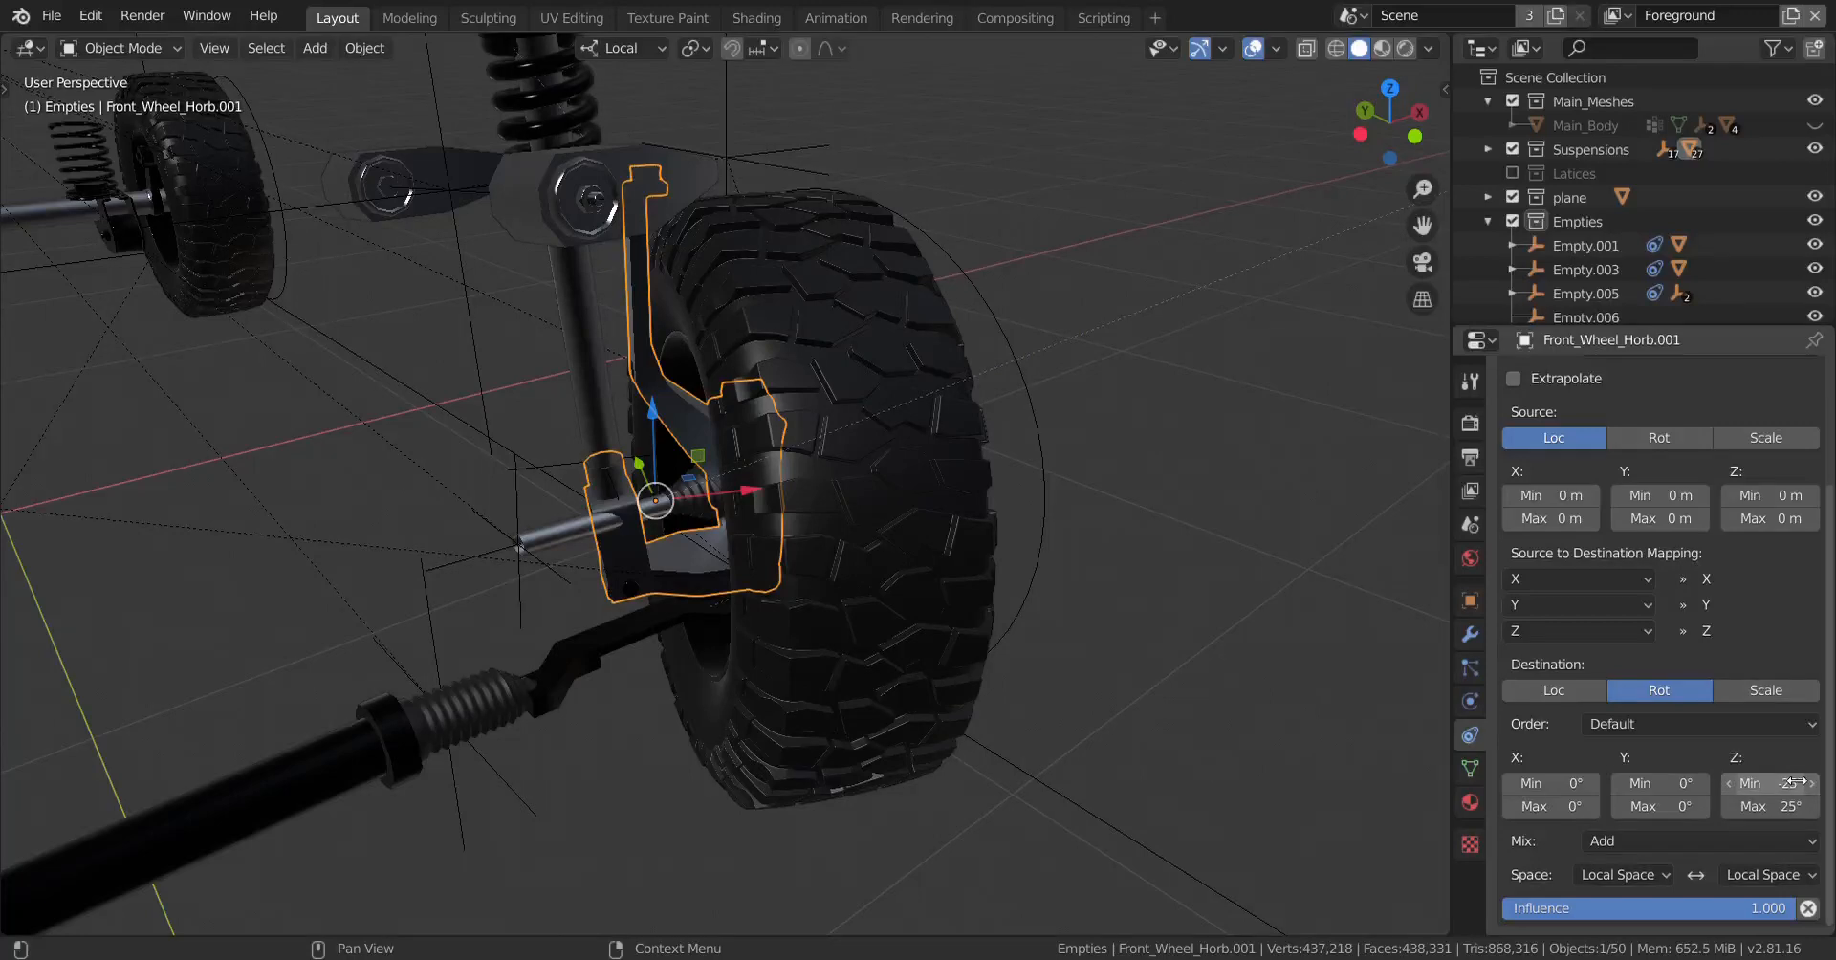
Step: Set the constraint's source X location to a minimum of 0.3 m and a maximum of -0.3 m
scroll(1676, 792, "up", 4)
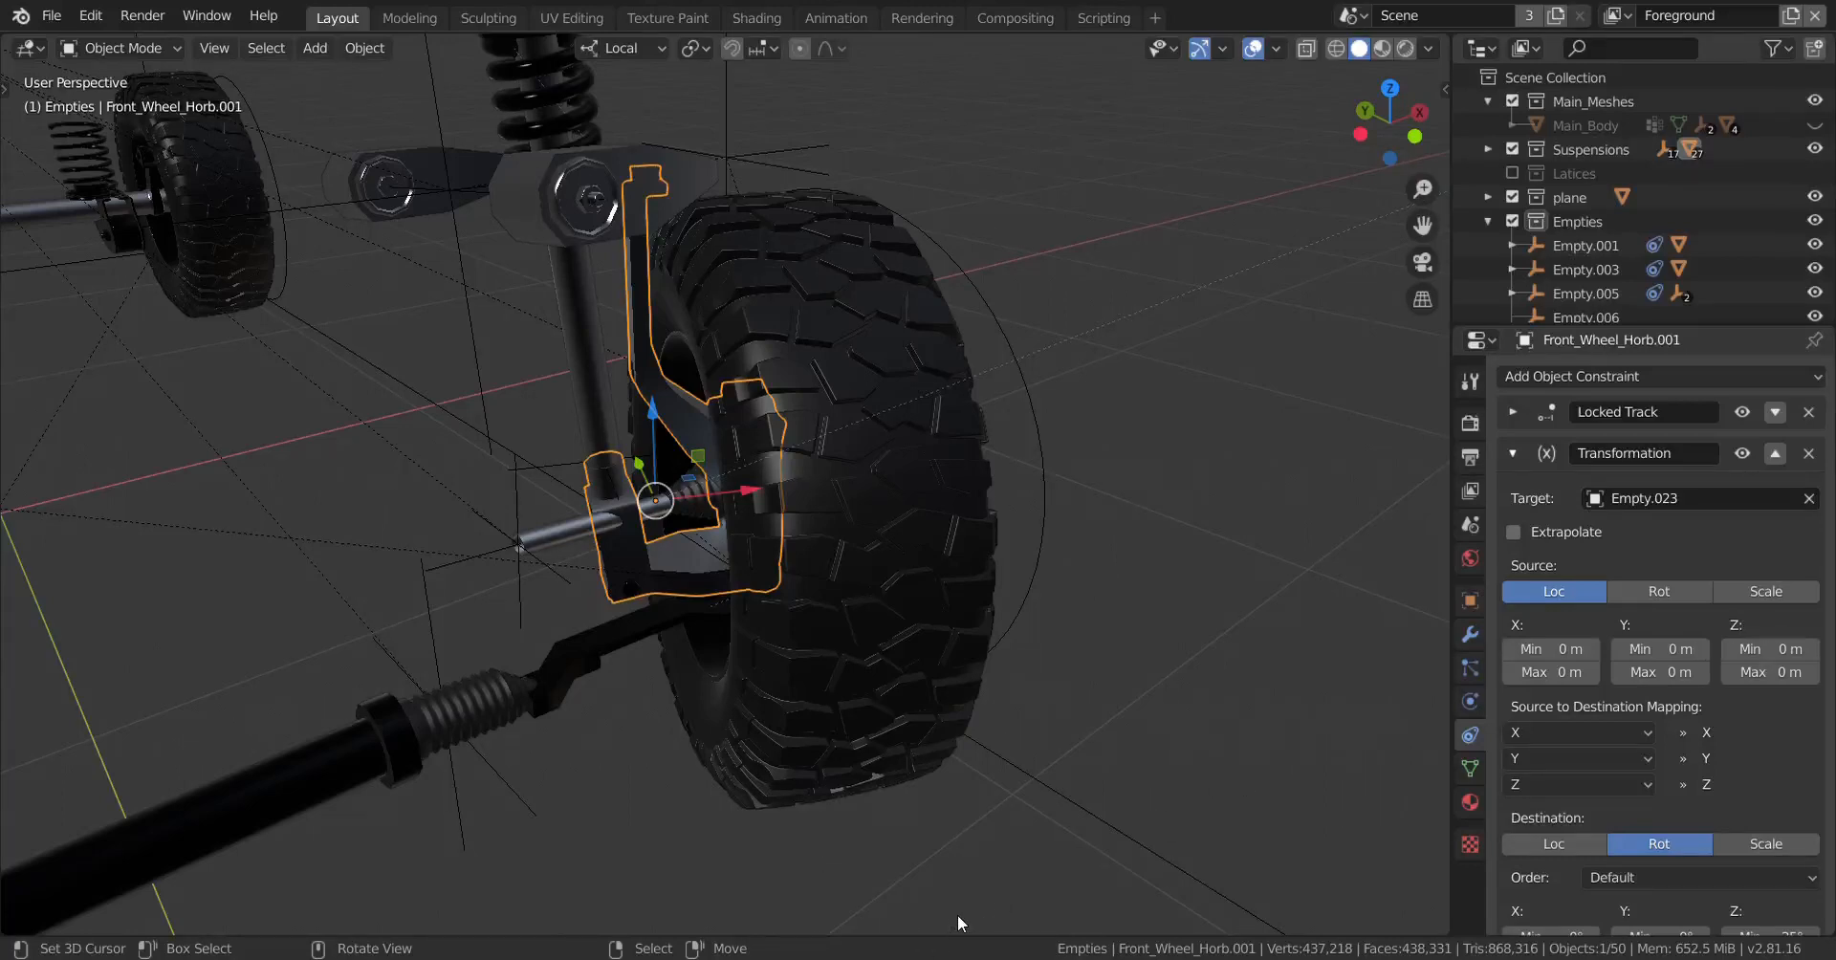
scroll(985, 748, "down", 5)
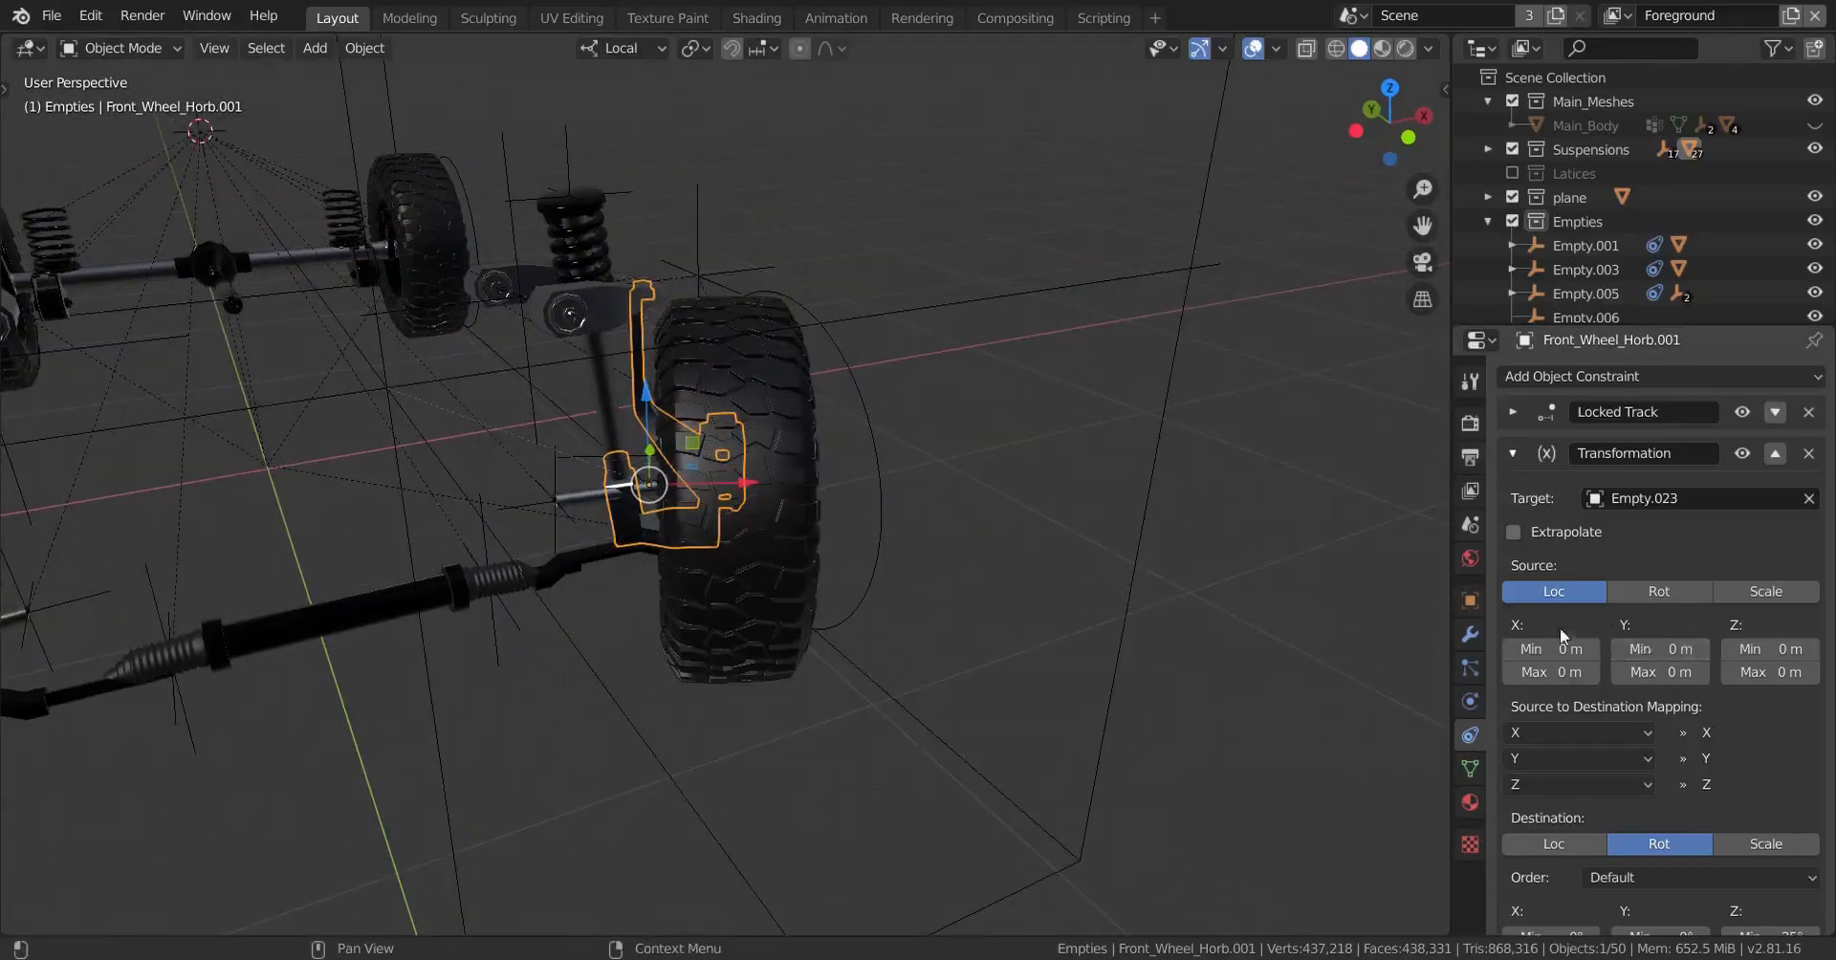
left_click(1568, 650)
type("0.3")
key("Tab")
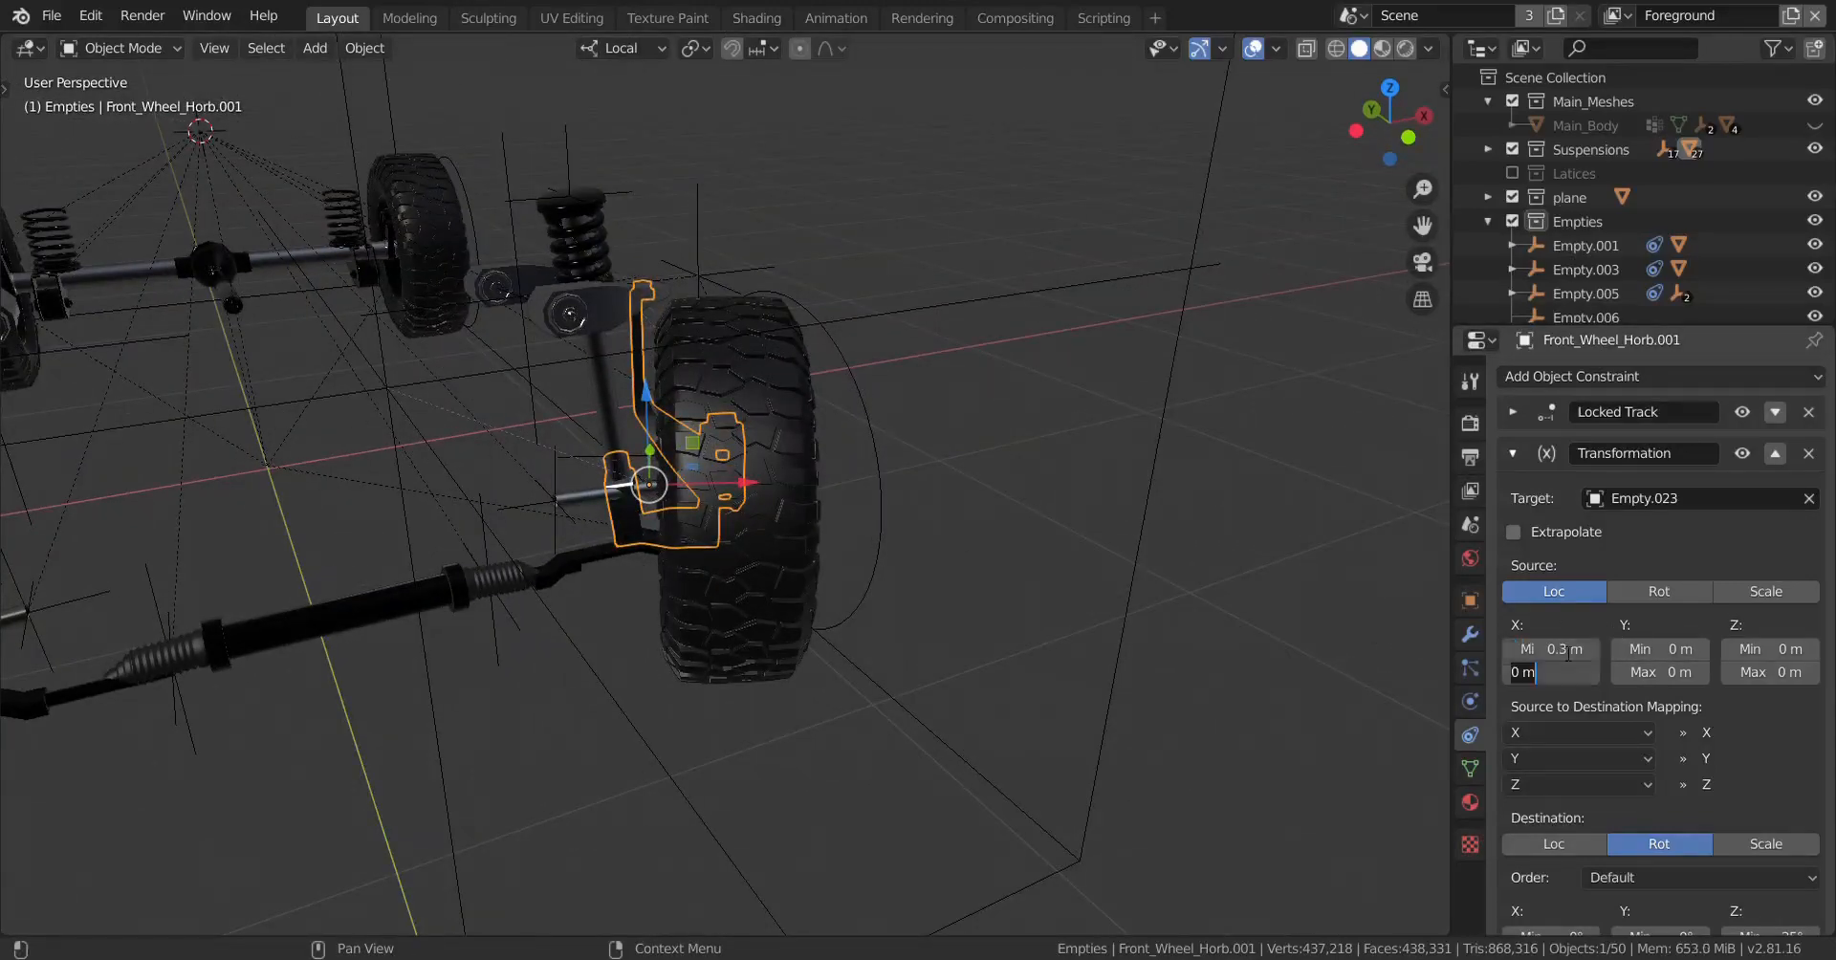
key("BackSpace")
key("Return")
Step: Set the constraint's source X location range to a minimum of -0.3 m and a maximum of 0.3 m
left_click(1568, 649)
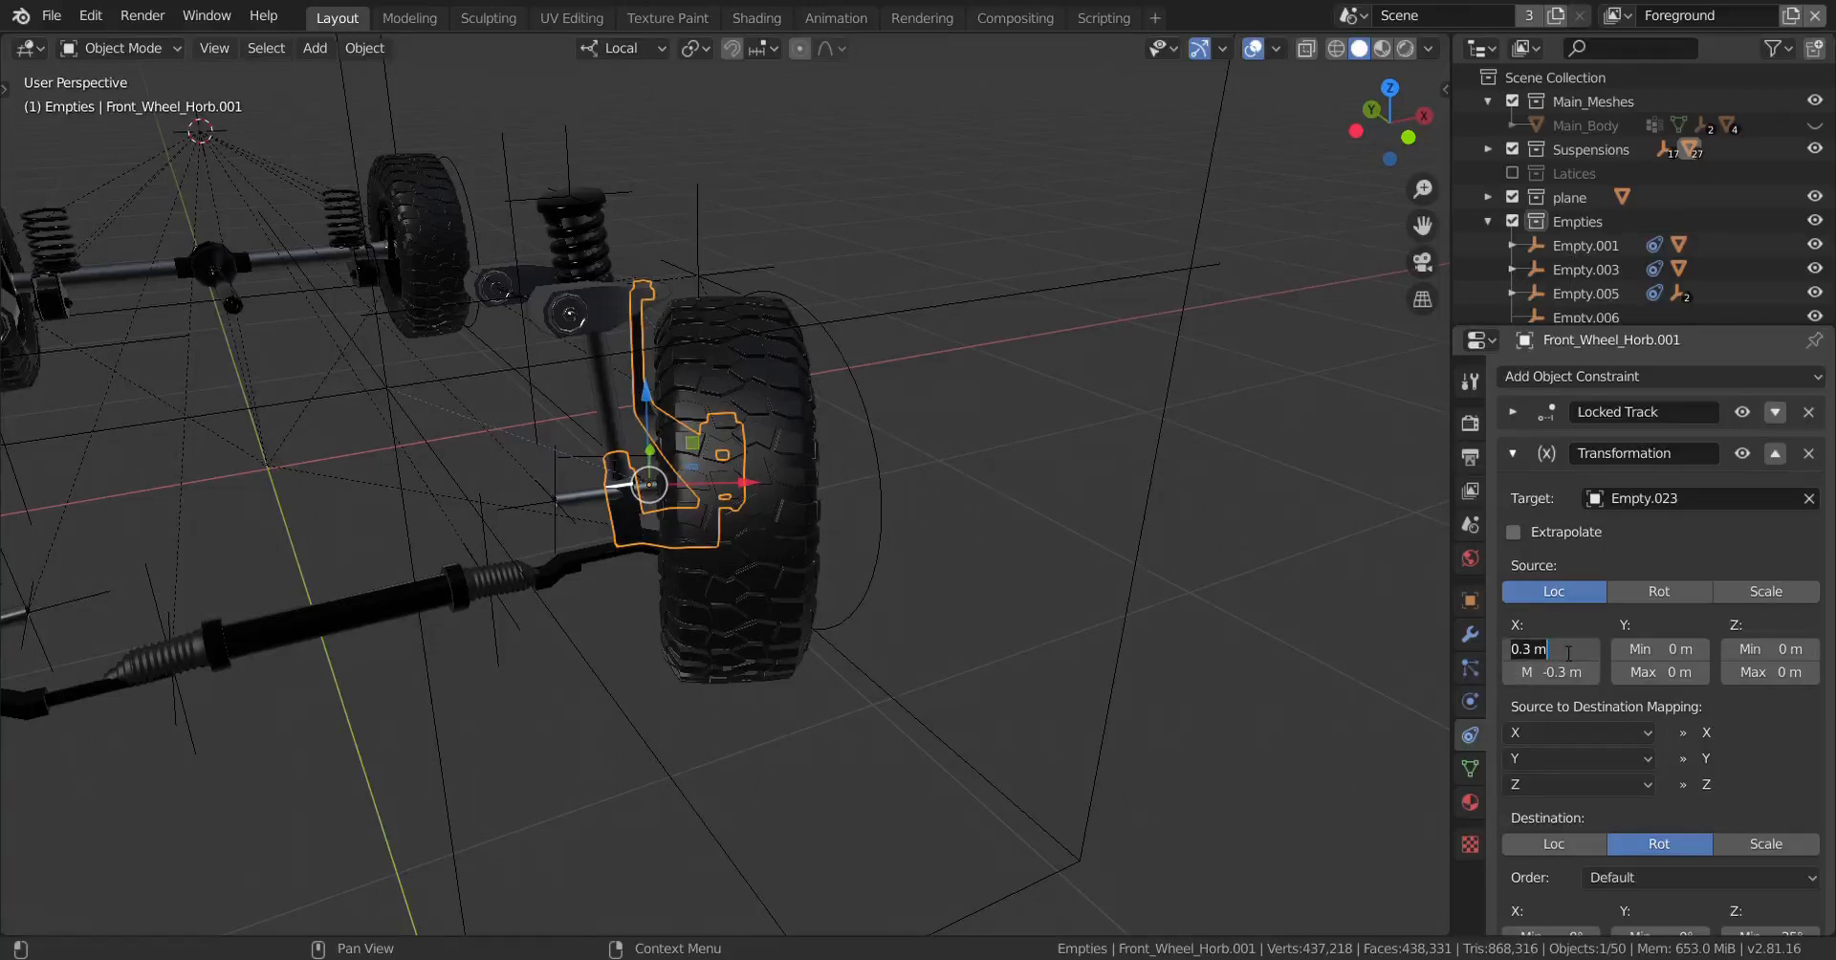
key("BackSpace")
type("-.3")
key("Tab")
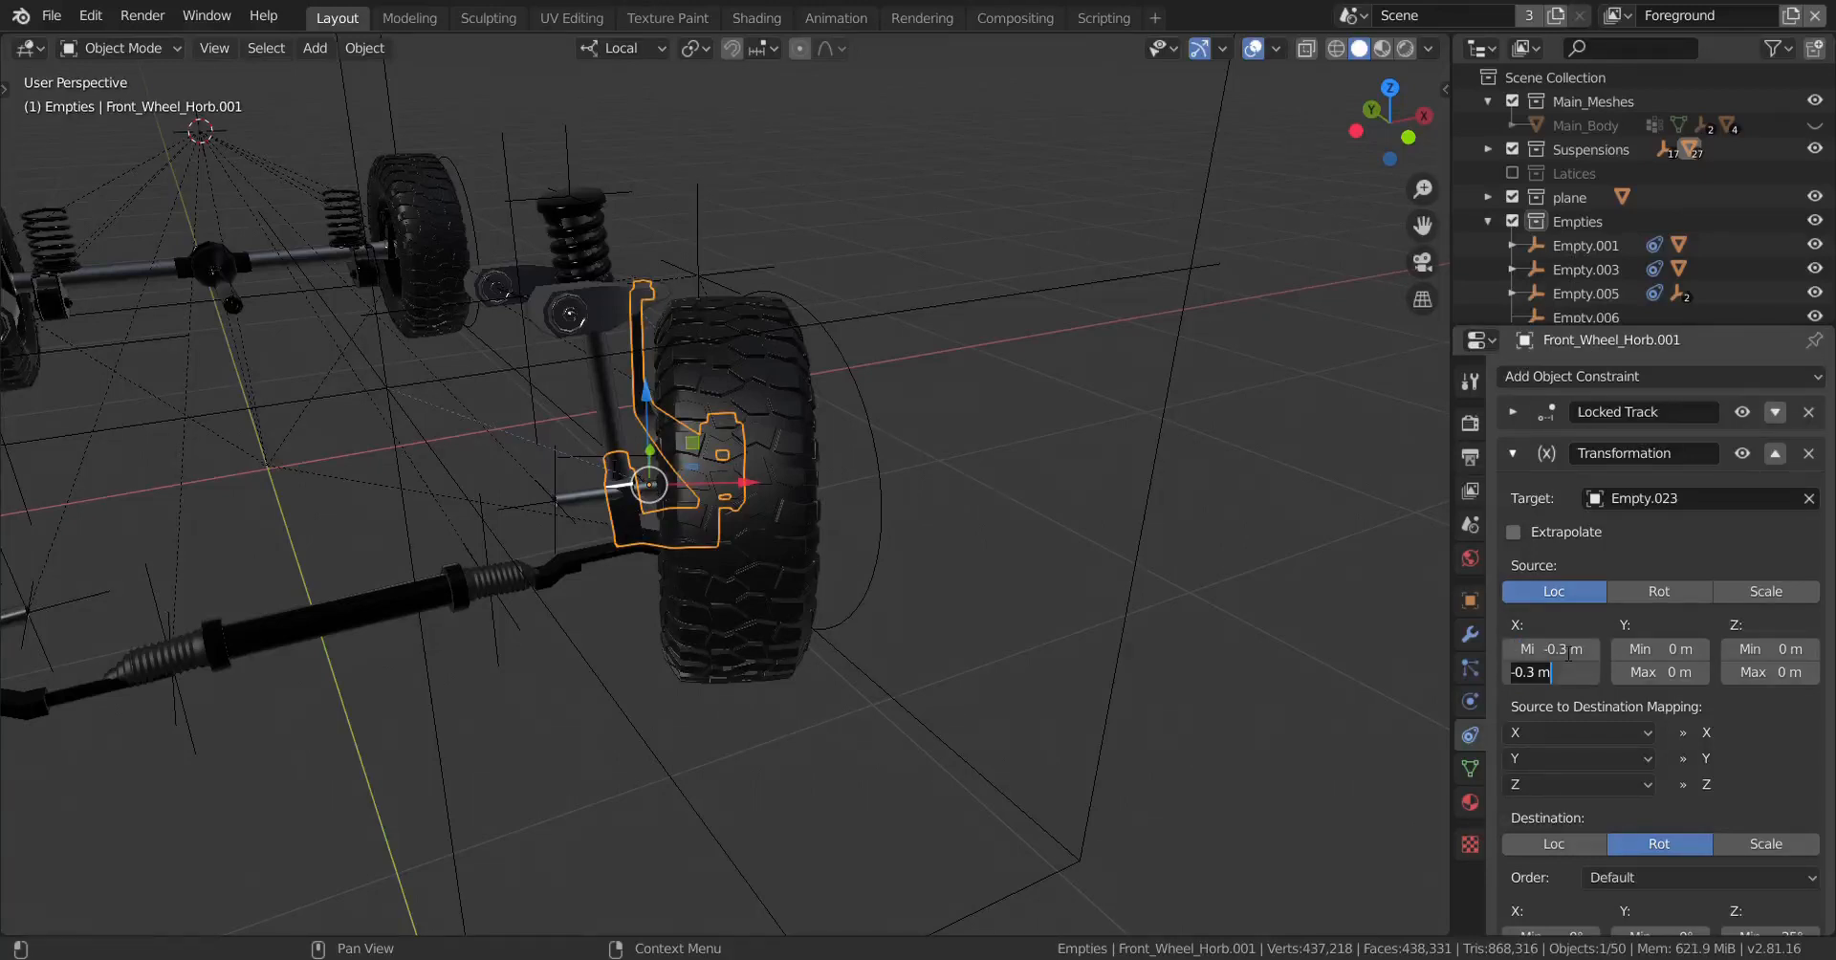
type(".3")
key("Return")
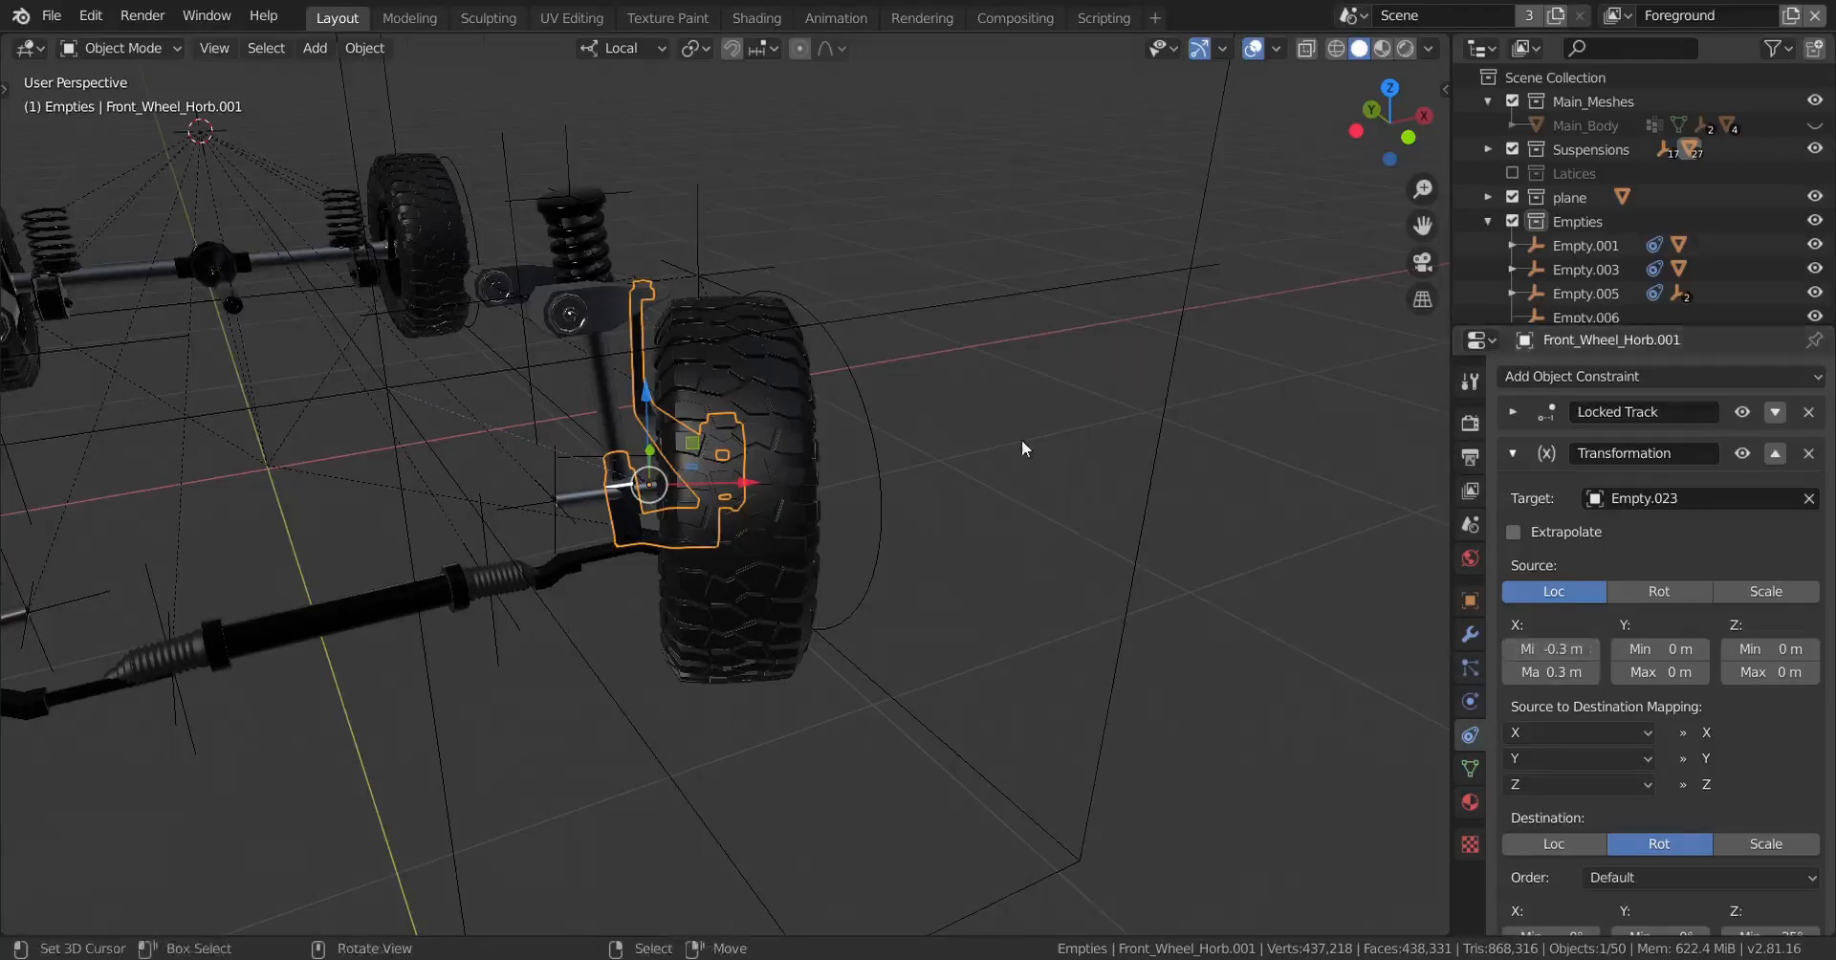
Step: Move Empty.023 about -0.2 m along the global or local X axis to test the front hub's steering response
scroll(1100, 533, "down", 4)
middle_click_drag(1100, 532, 1169, 549)
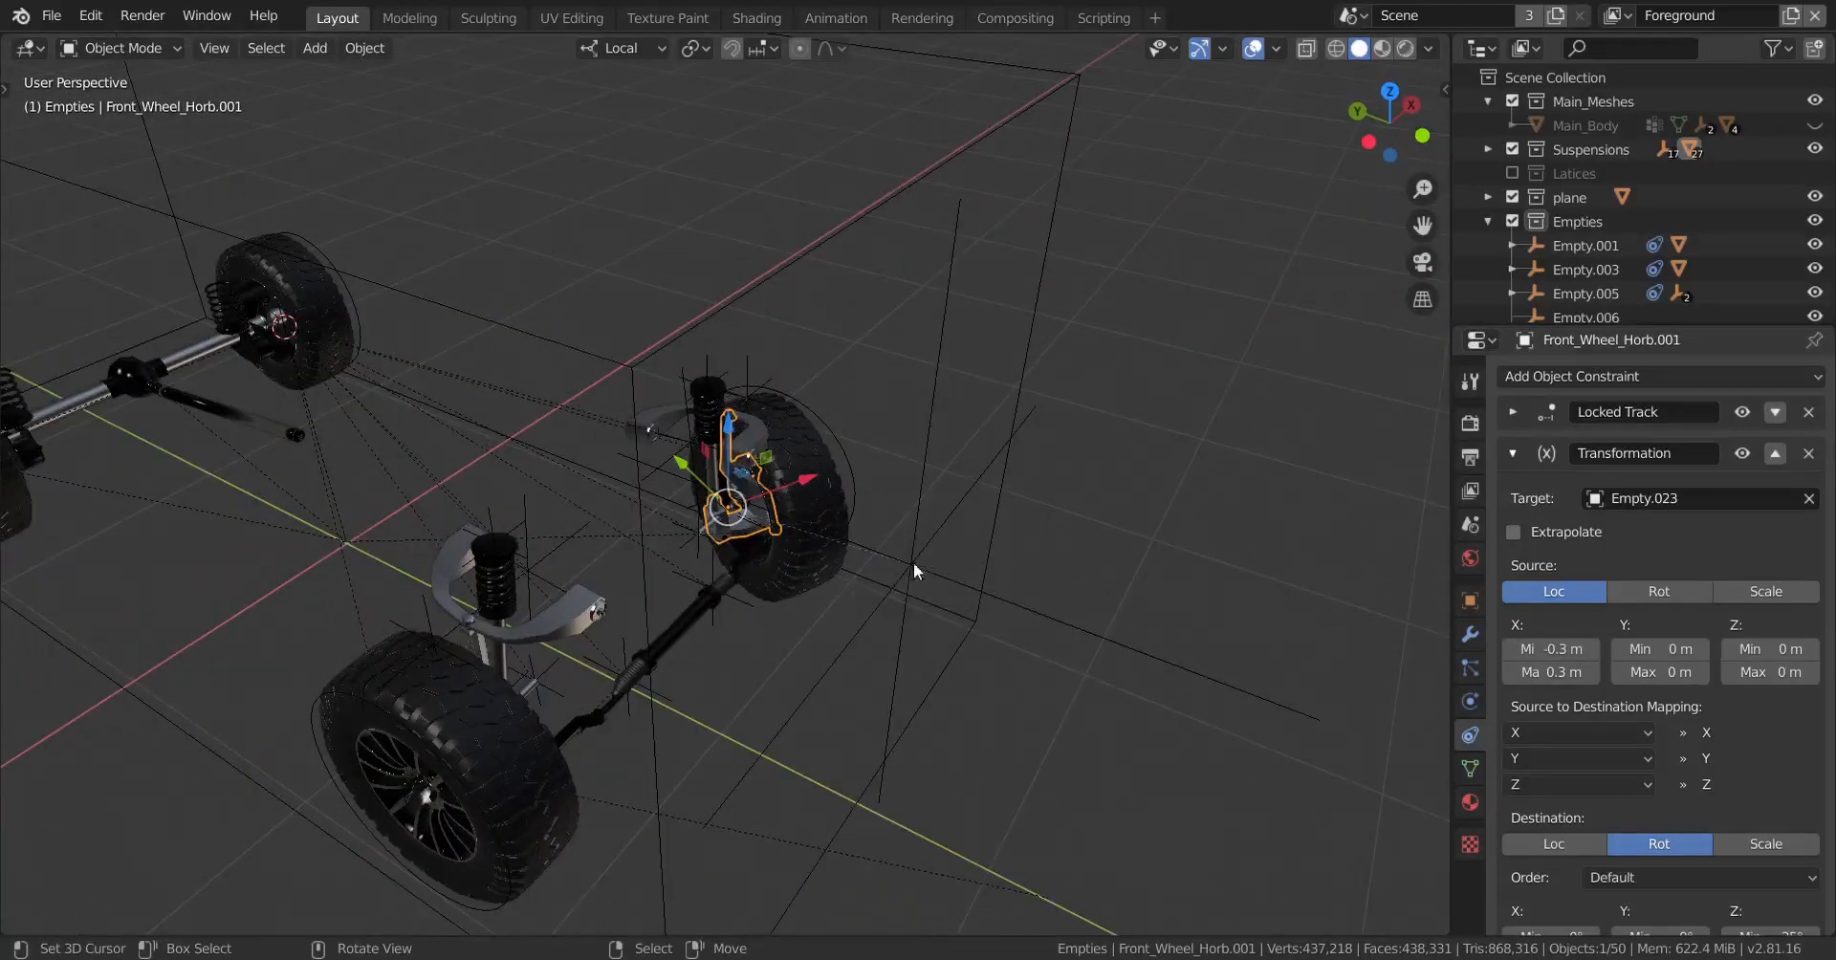
left_click(914, 562)
key("g")
key("x")
key("x")
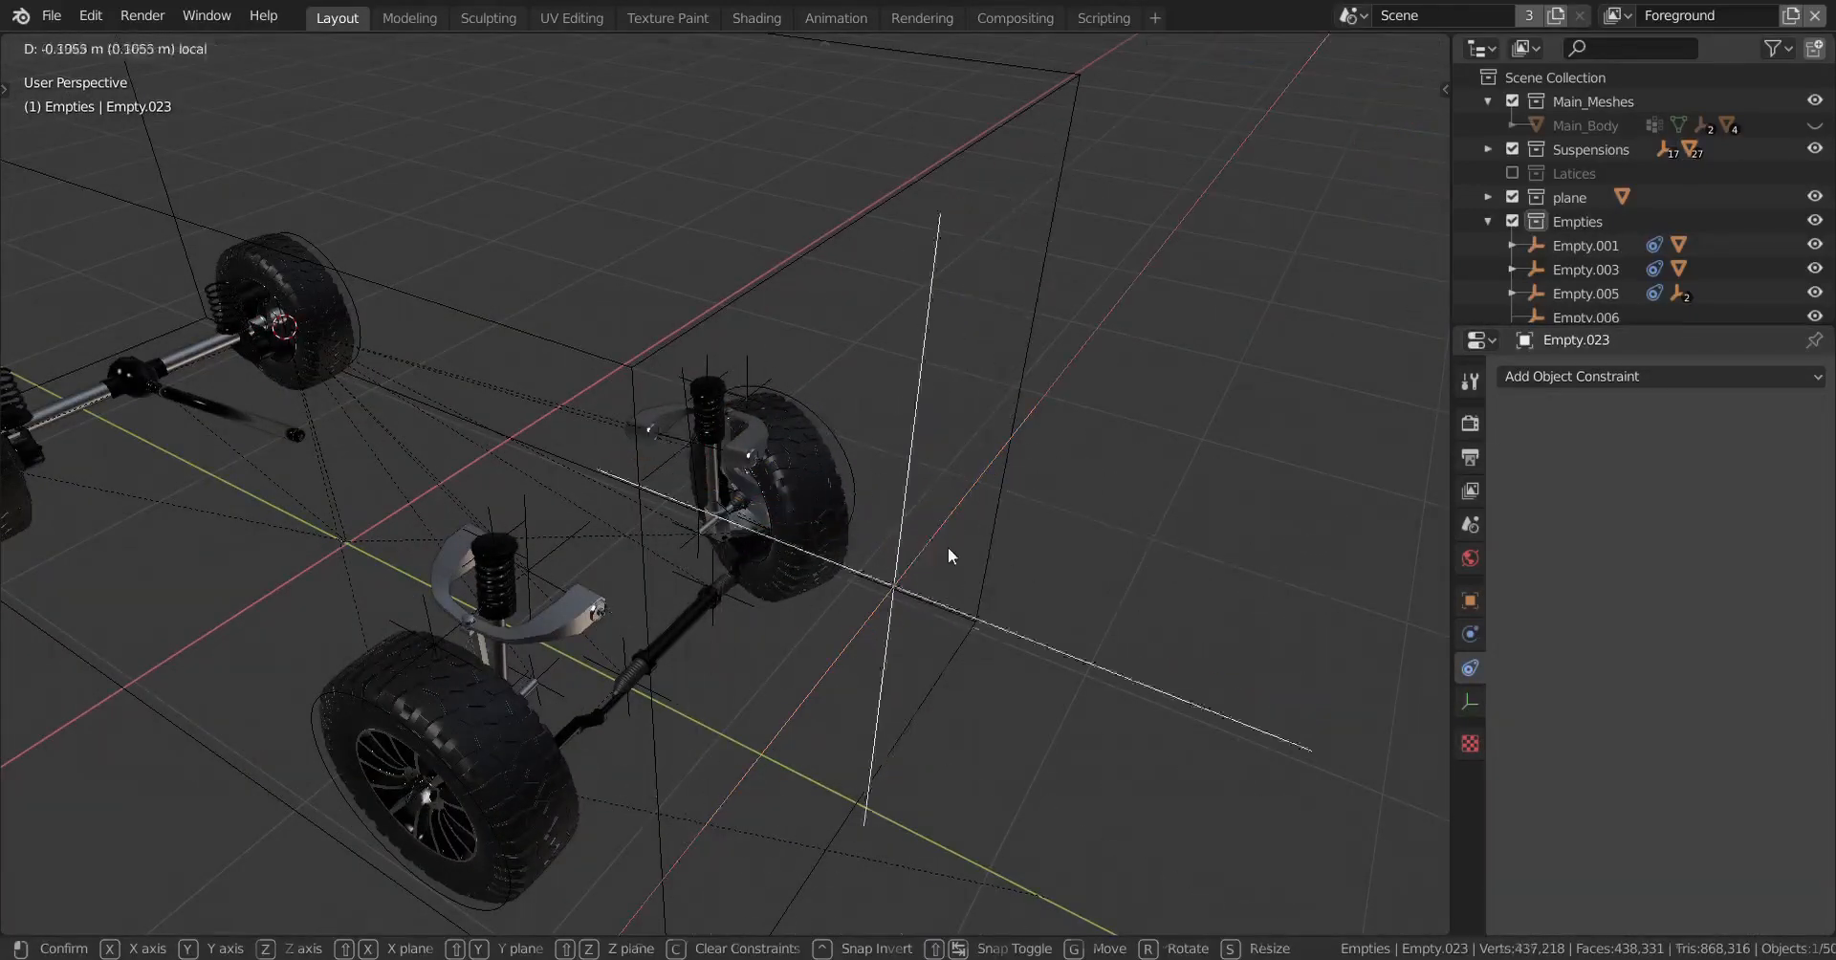
left_click(949, 547)
middle_click_drag(949, 547, 771, 548)
scroll(744, 451, "up", 3)
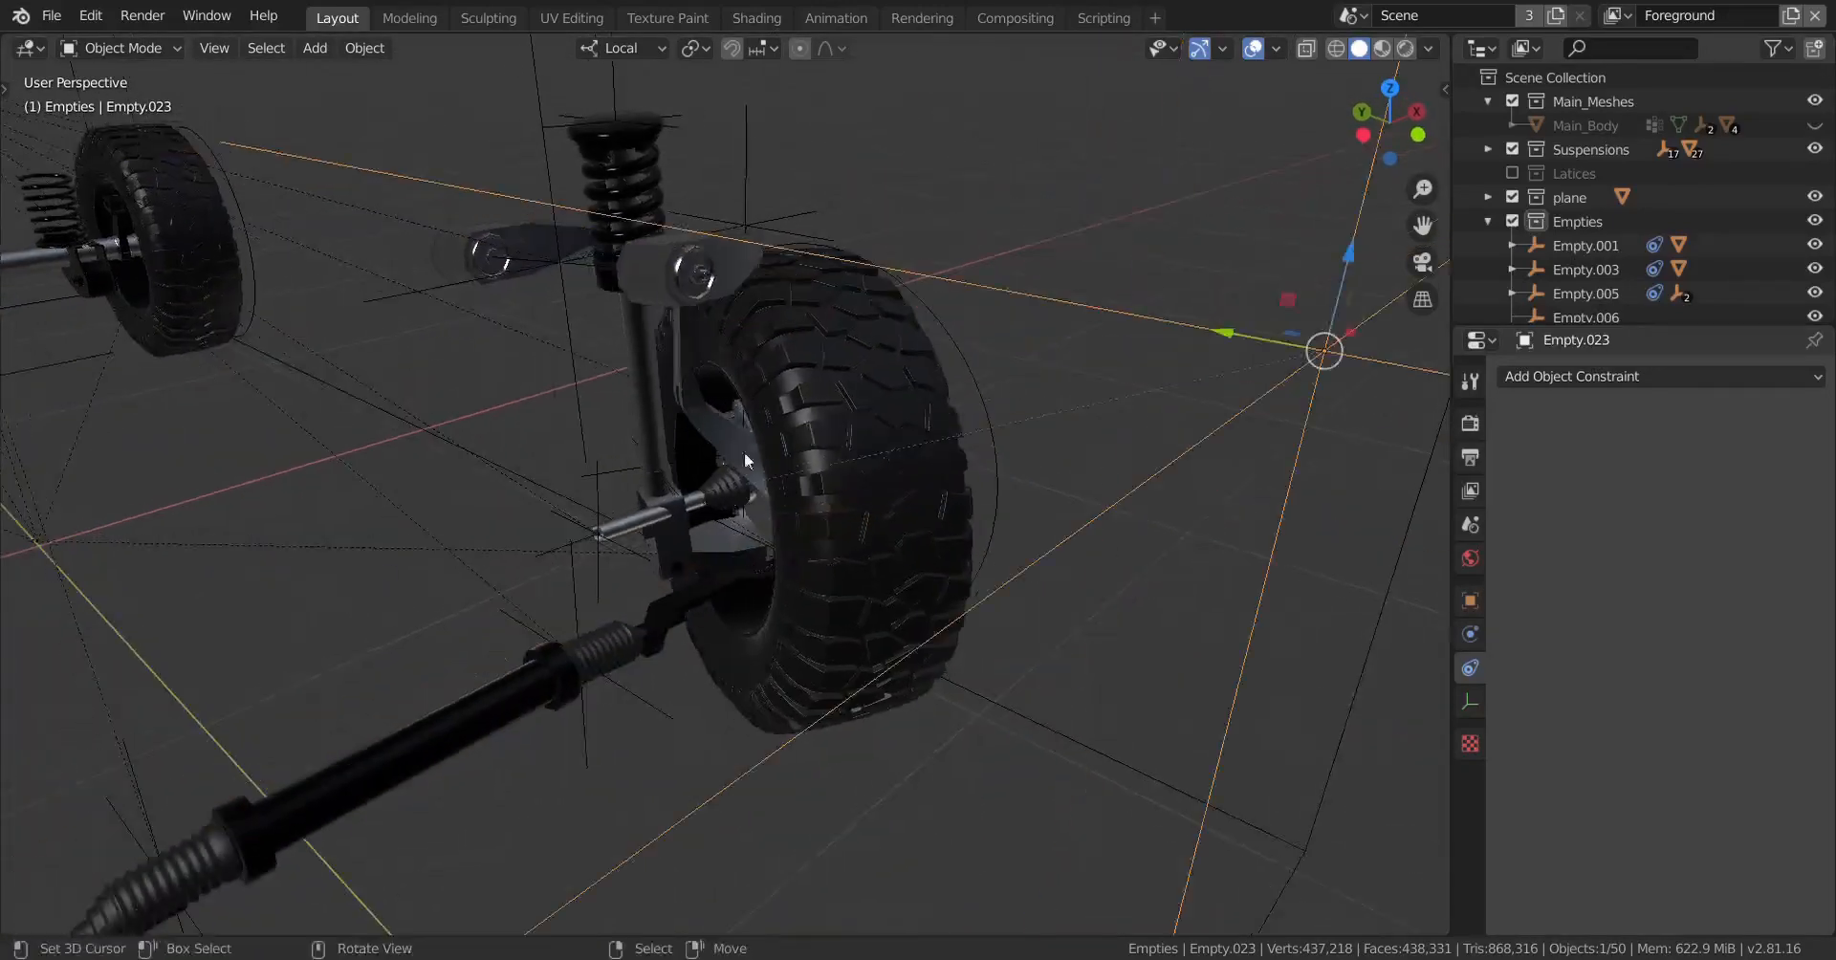
Step: Map the destination Z rotation of Front_Wheel_Horb.001's Transformation constraint from the source X location
left_click(734, 449)
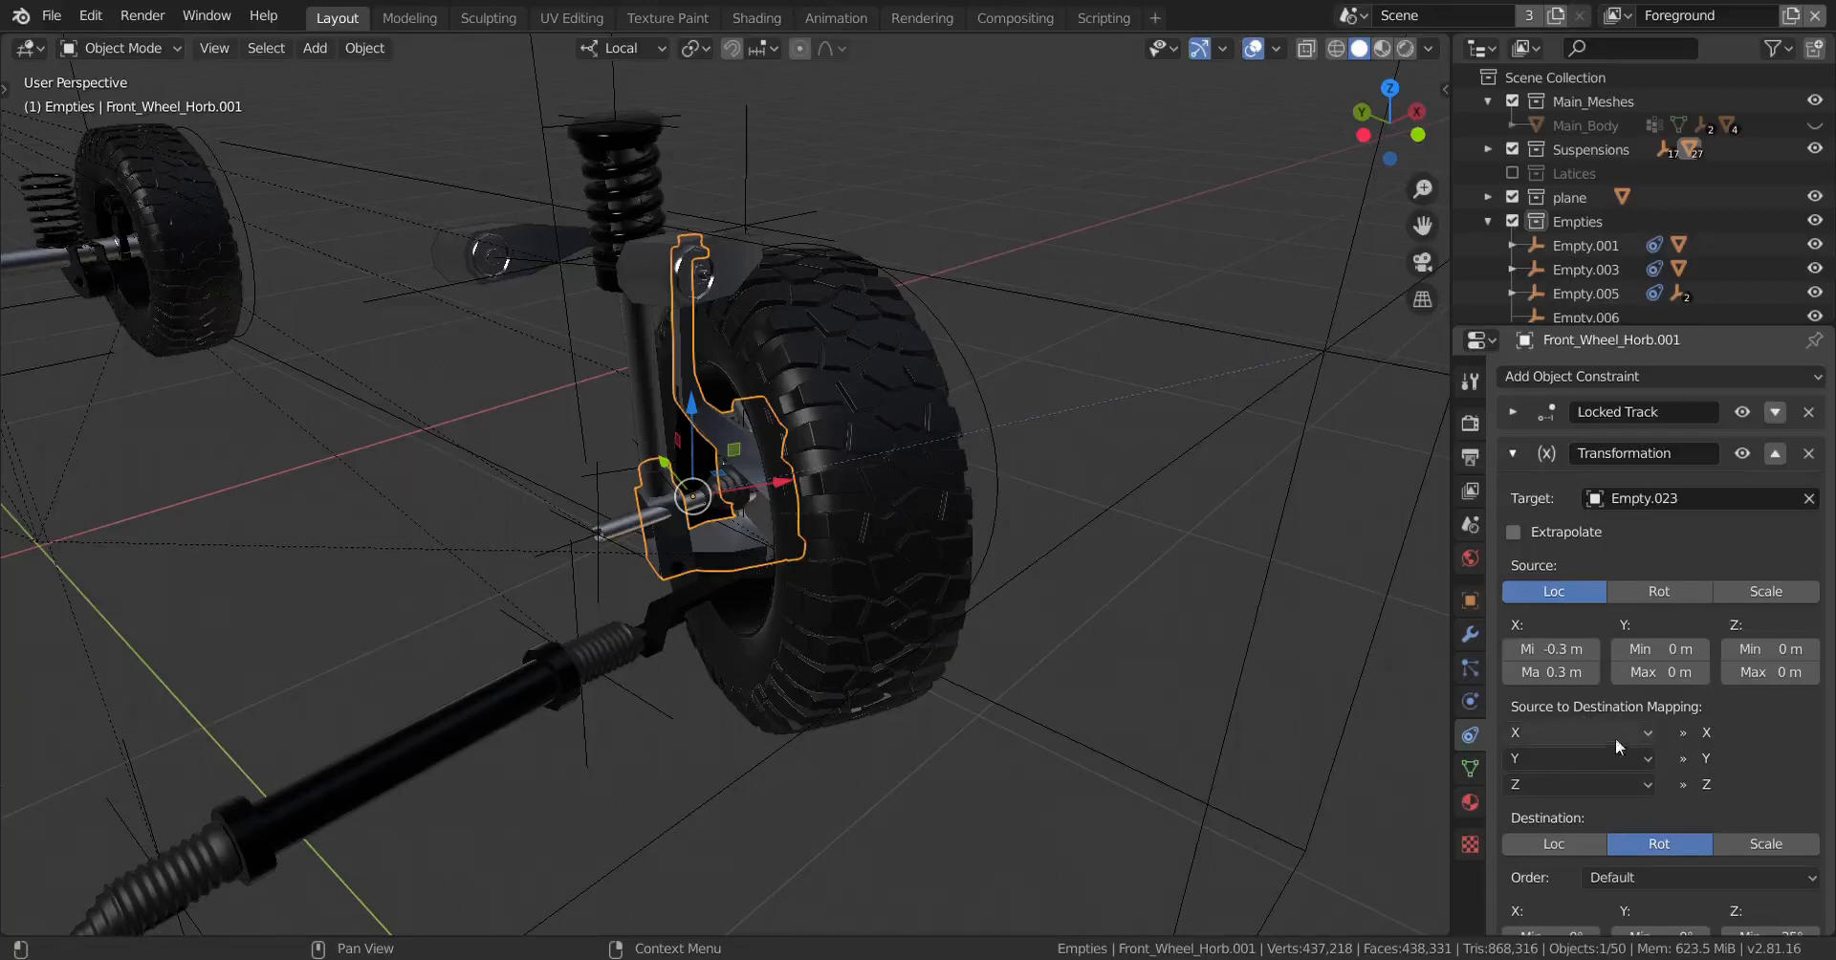
middle_click_drag(1079, 645, 1114, 635)
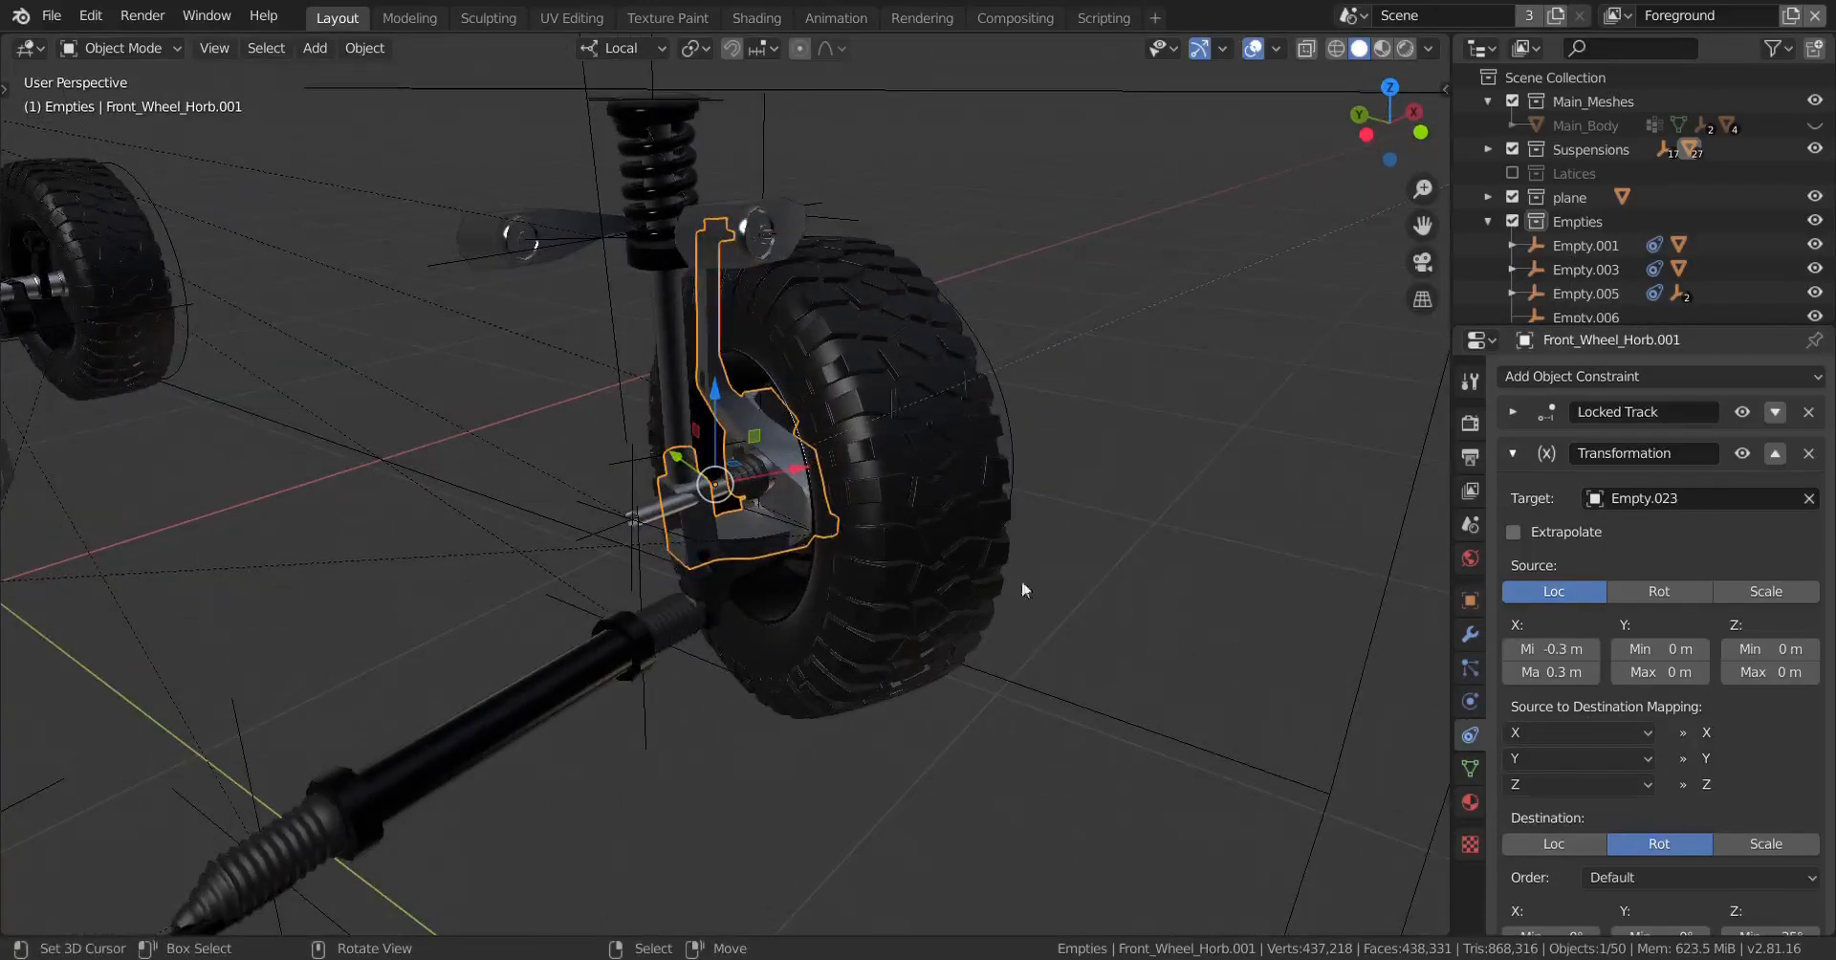
middle_click_drag(1021, 587, 1023, 384)
left_click(1011, 367)
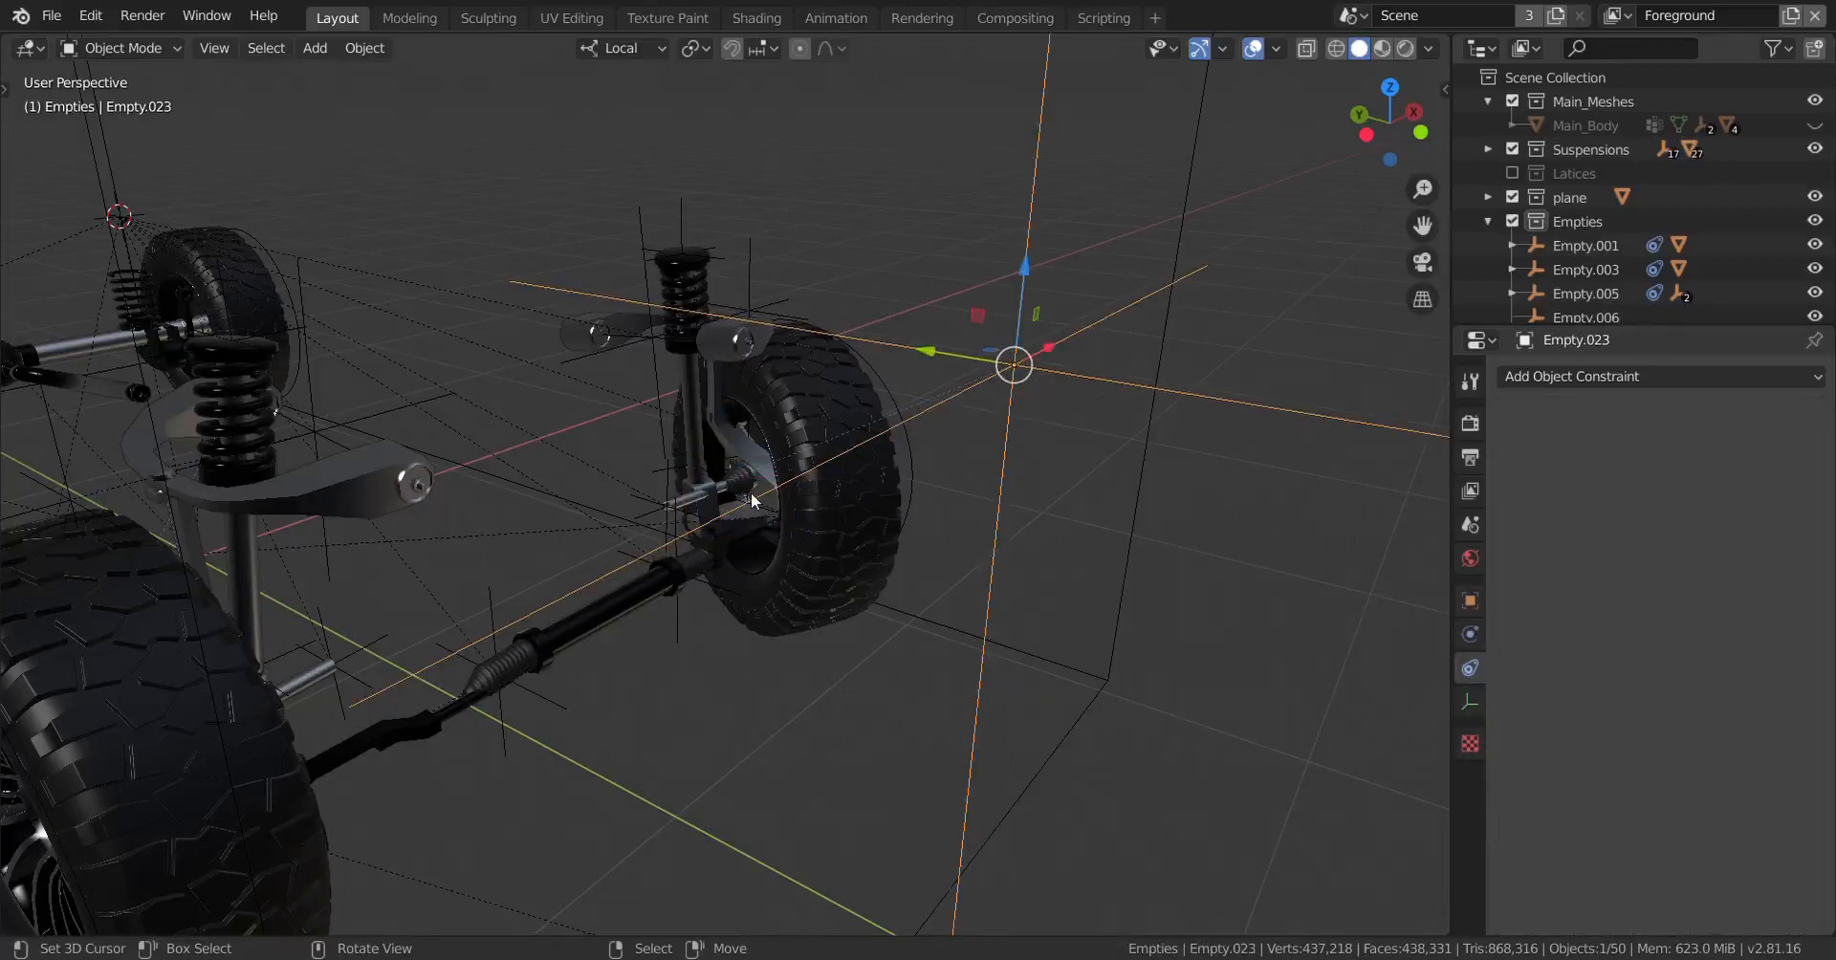
scroll(750, 492, "up", 2)
left_click(753, 457)
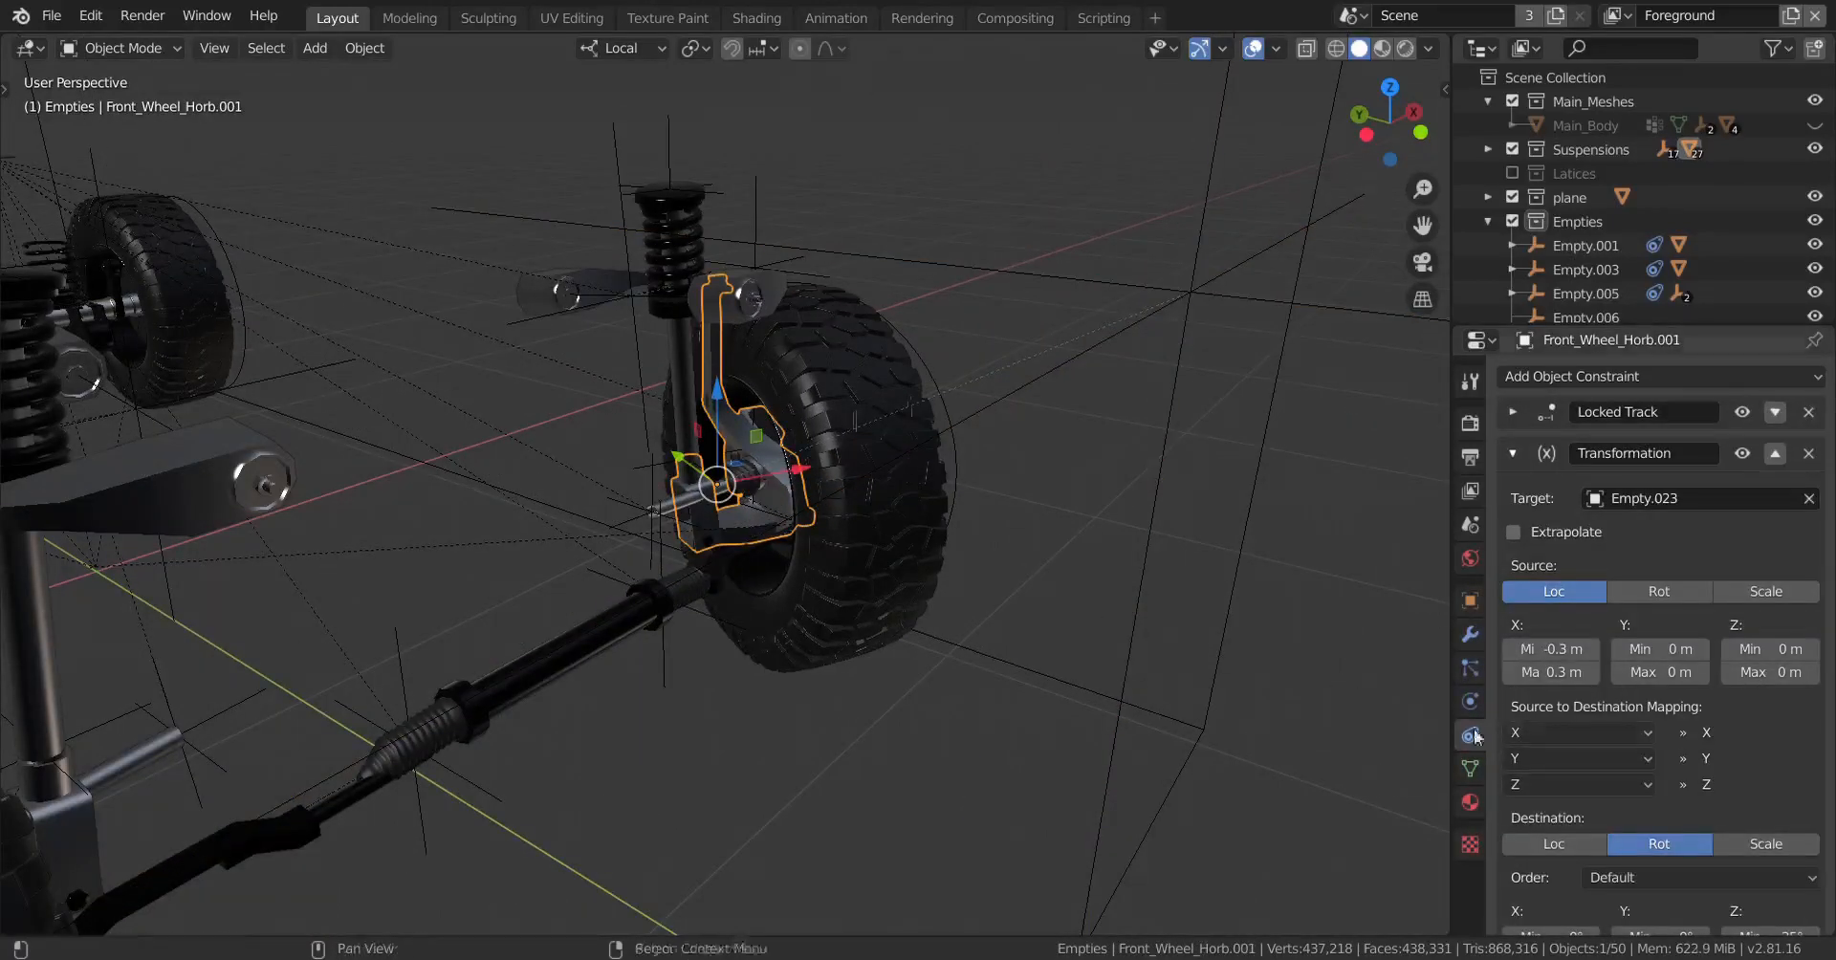
left_click(1568, 792)
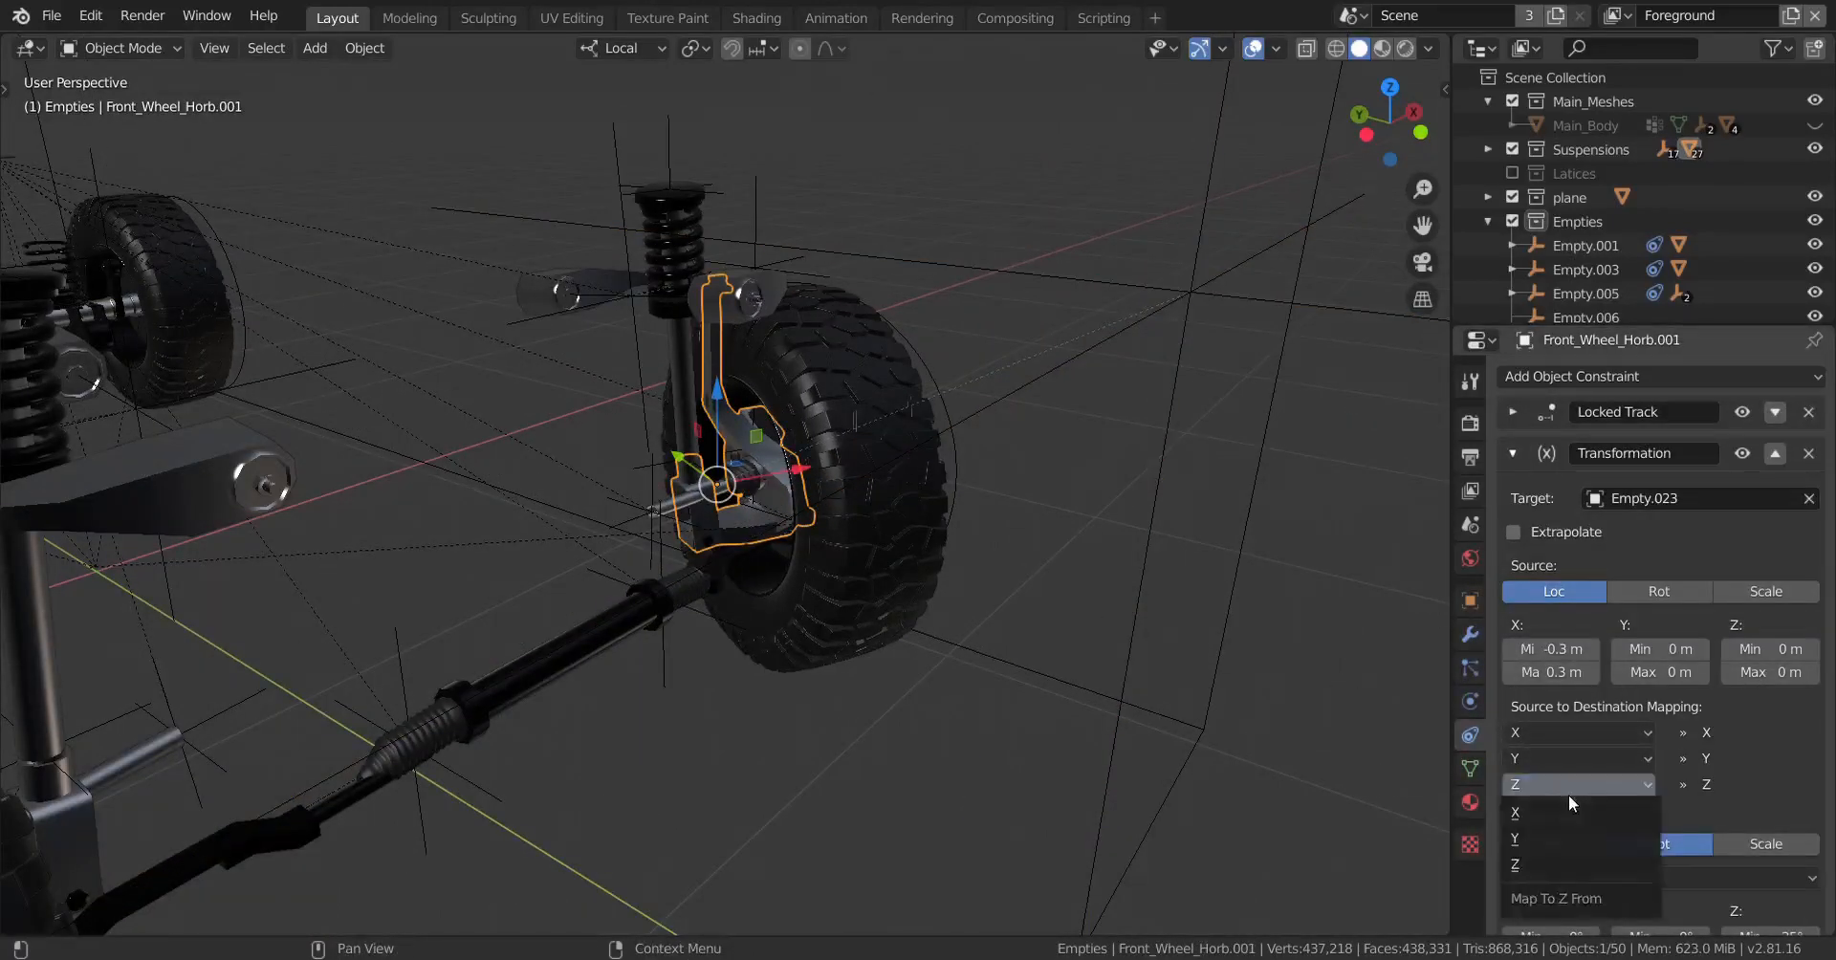
left_click(1547, 818)
Step: Slide Empty.023 along its local X axis to test how the front wheel turns
middle_click_drag(983, 663, 1013, 601)
scroll(1082, 519, "down", 4)
middle_click_drag(1083, 519, 985, 522)
right_click(902, 418)
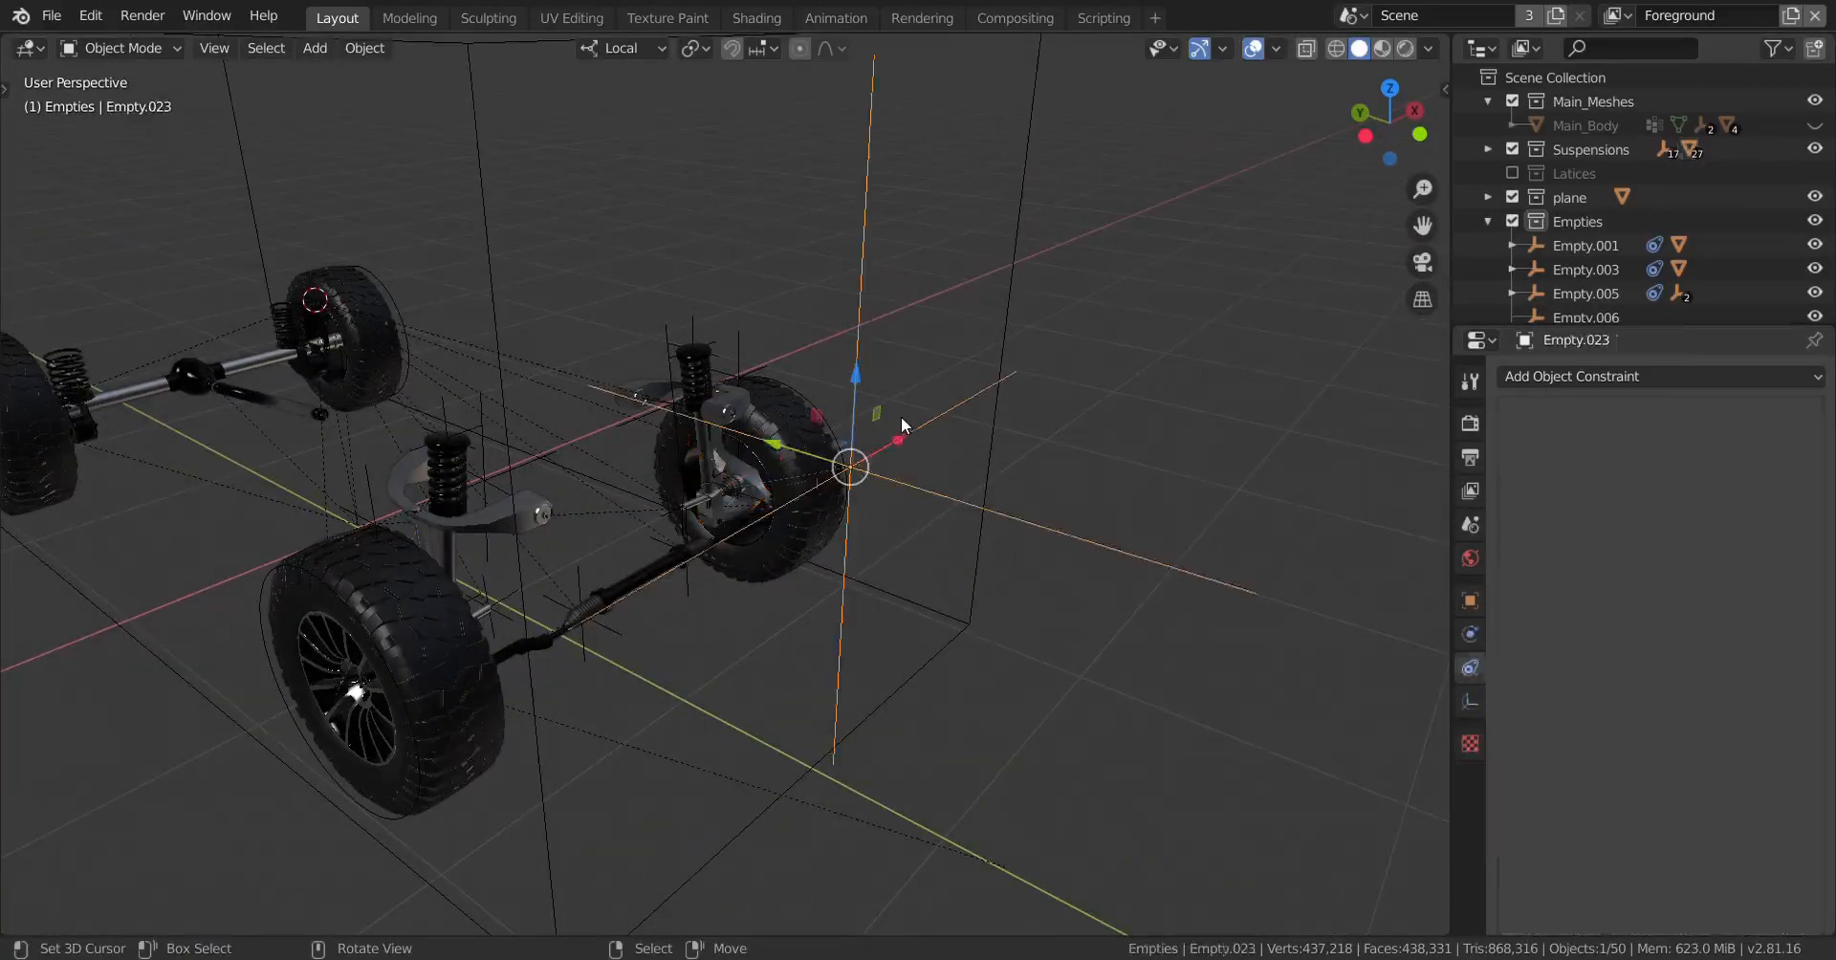
left_click_drag(901, 443, 913, 574)
middle_click_drag(913, 574, 752, 588)
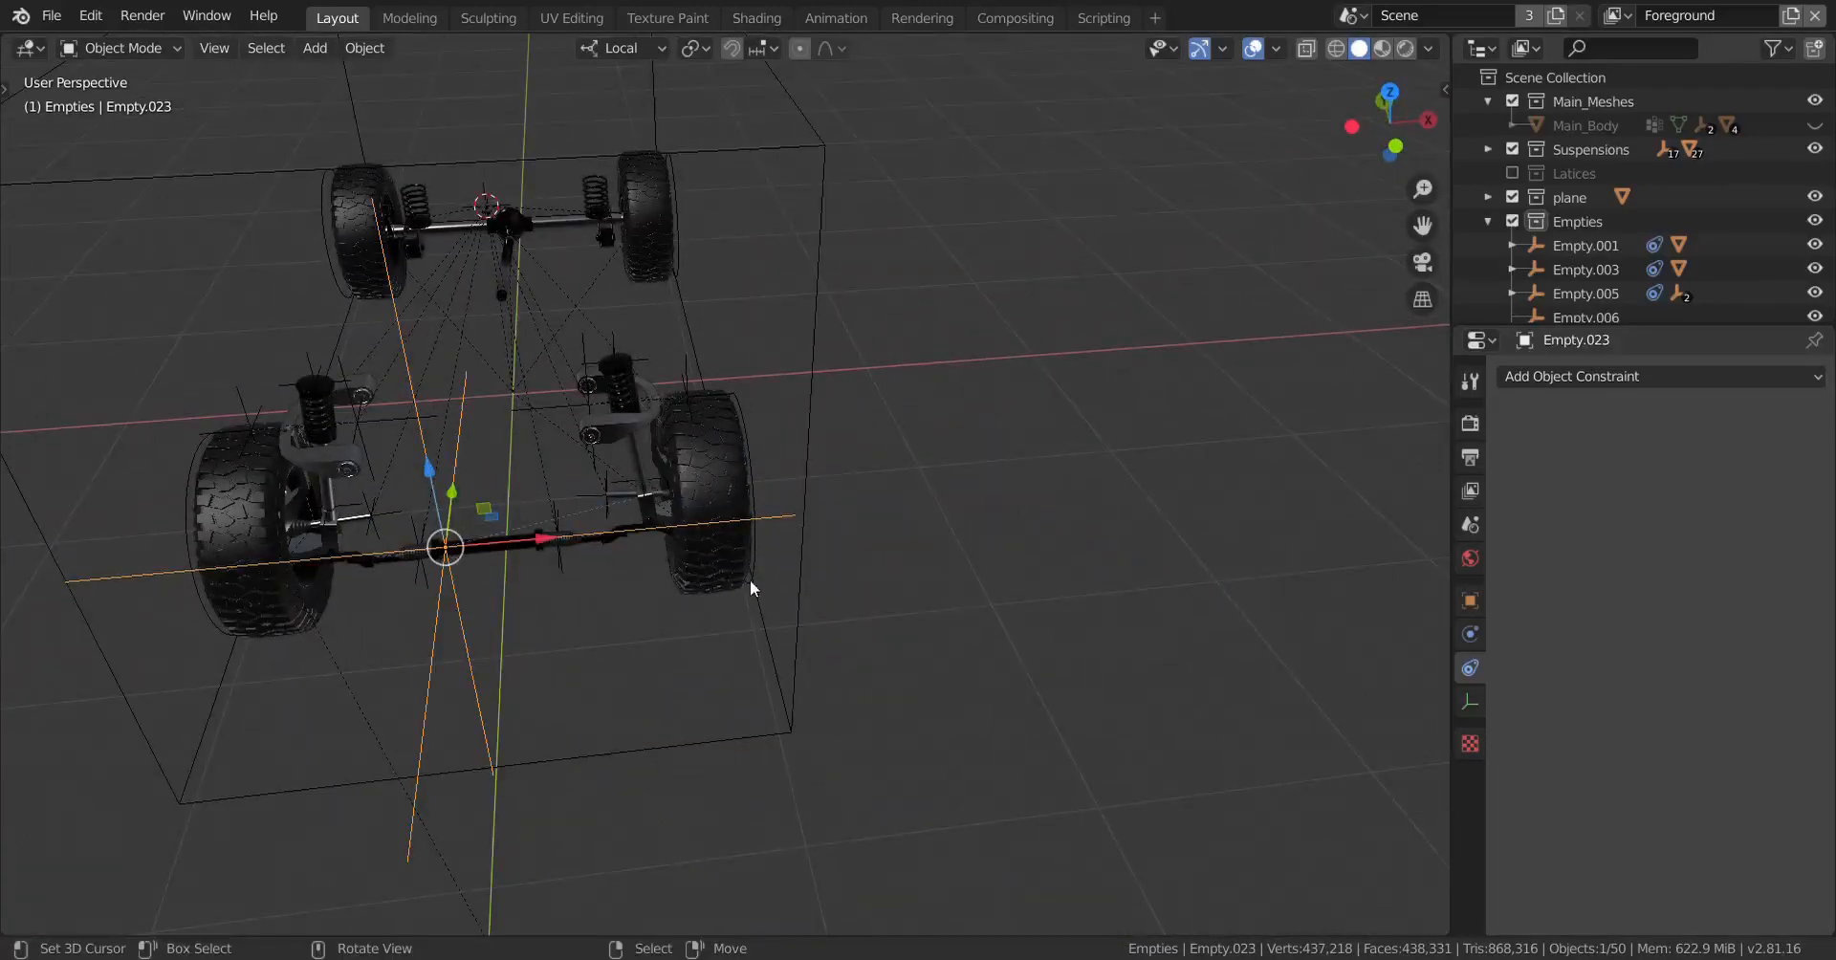
mouse_move(507, 553)
left_mouse_down()
mouse_move(335, 574)
mouse_move(584, 564)
mouse_move(364, 574)
mouse_move(517, 557)
left_mouse_up()
middle_click_drag(524, 552, 806, 519)
Step: Add a Transformation constraint to the opposite wheel hub Front_Wheel_Horb.000 and collapse its Locked Track constraint
scroll(805, 519, "up", 2)
middle_click_drag(805, 519, 669, 430)
left_click(640, 423)
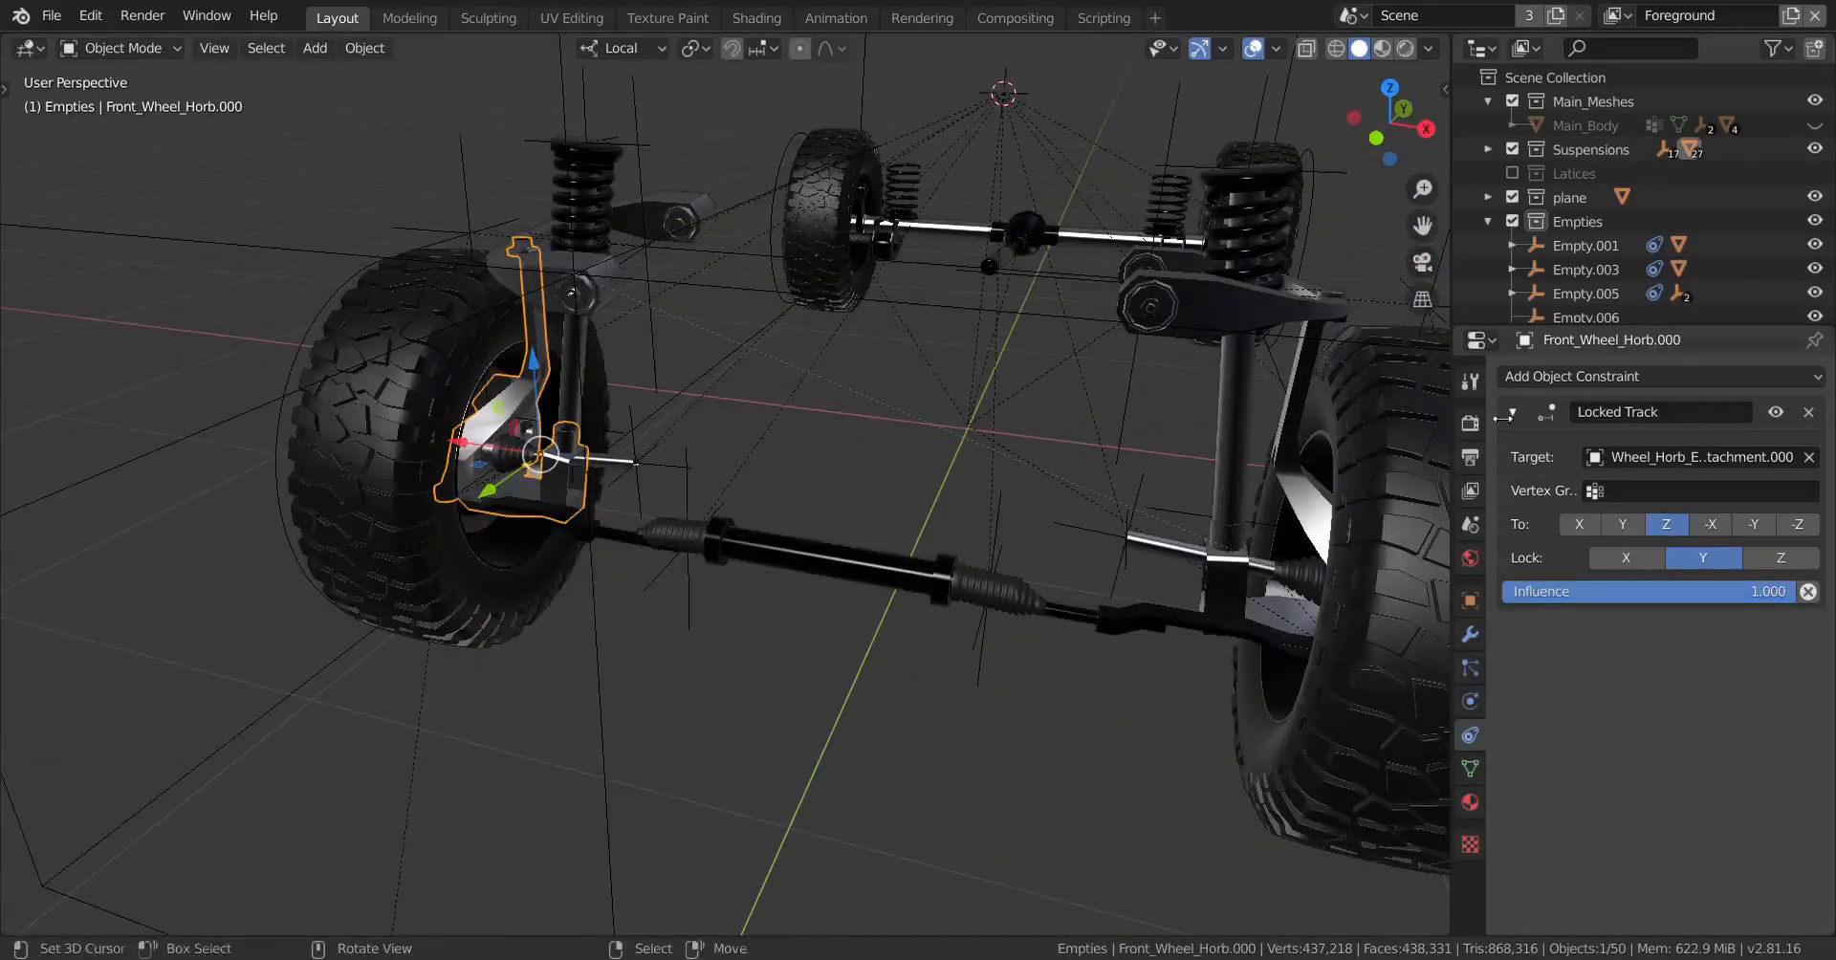
left_click(1627, 379)
left_click(1454, 666)
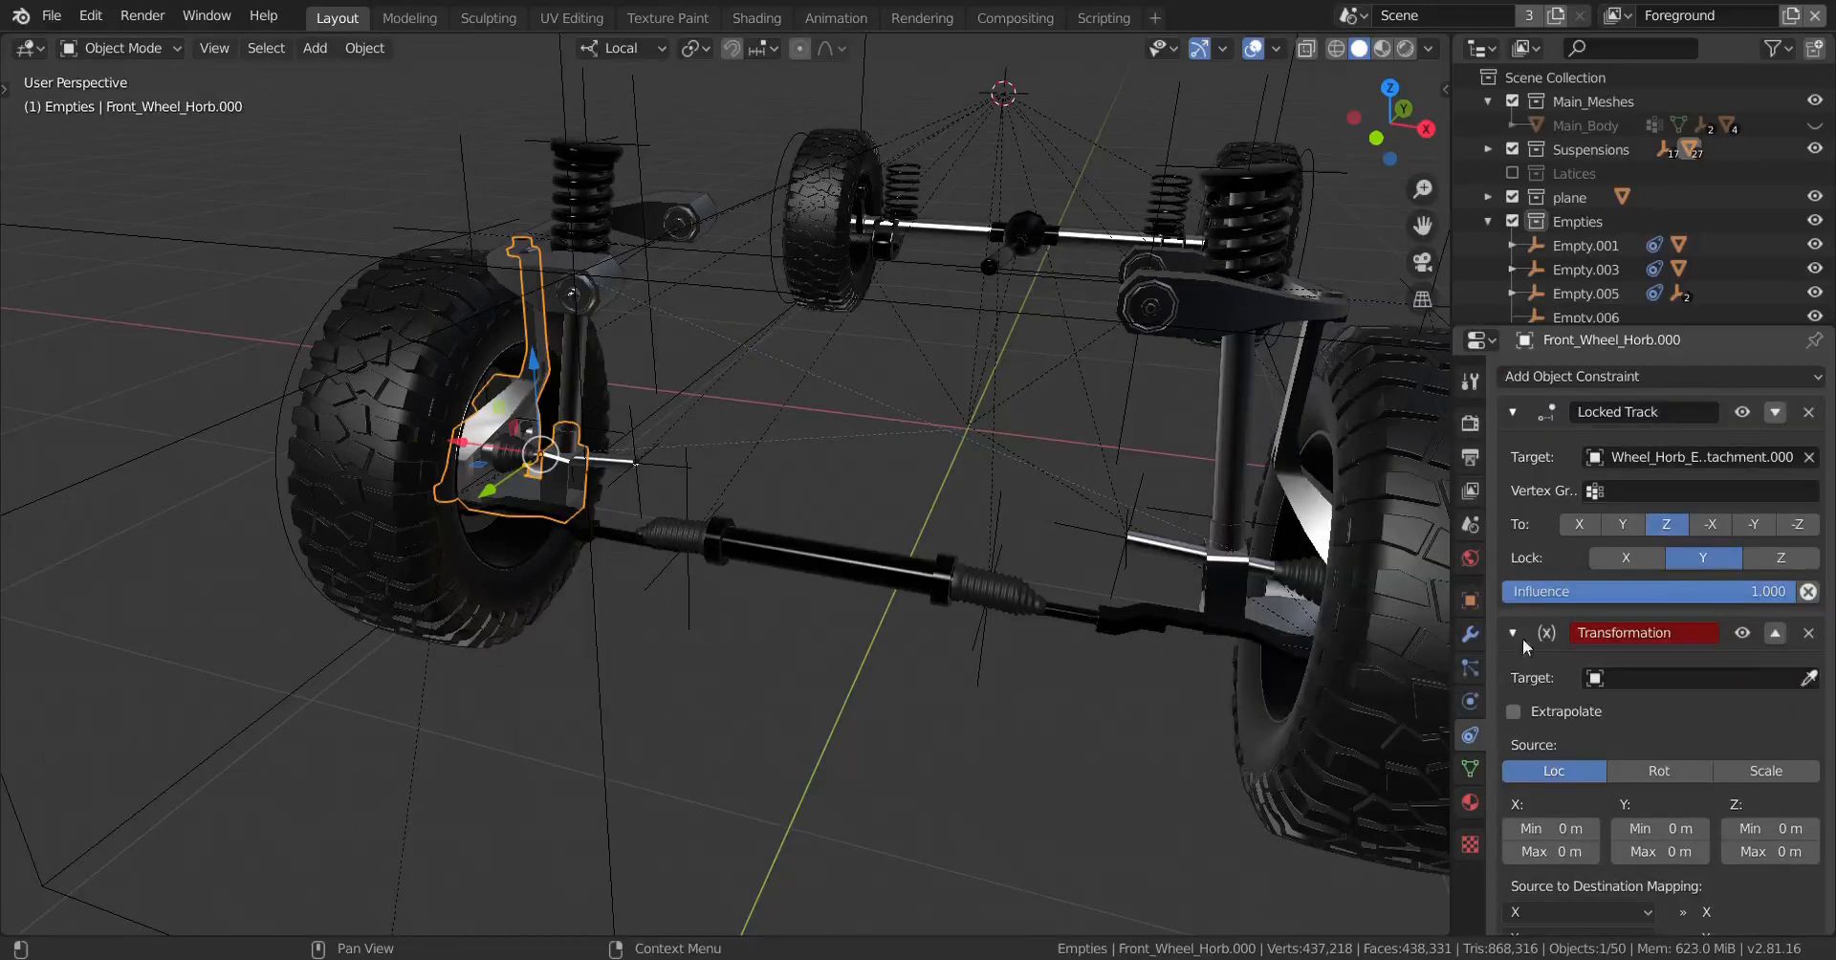
scroll(1540, 585, "down", 2)
scroll(1540, 585, "down", 2)
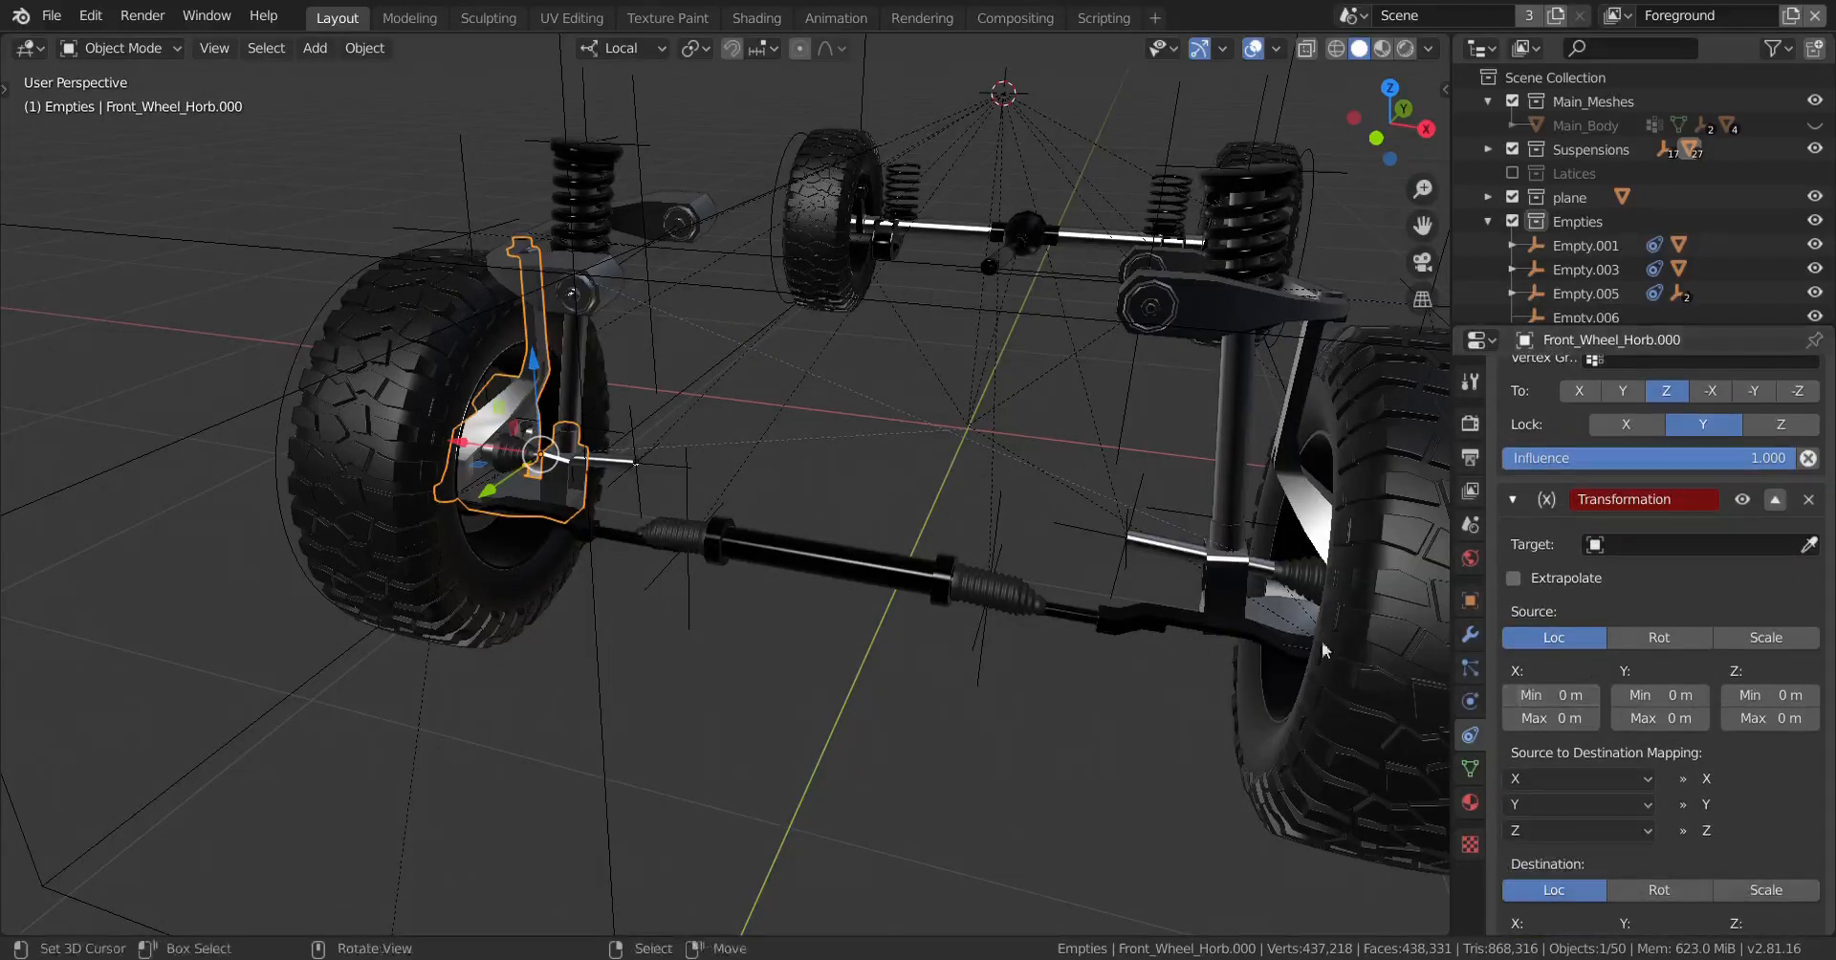
middle_click_drag(1093, 518, 937, 536)
scroll(1520, 430, "up", 4)
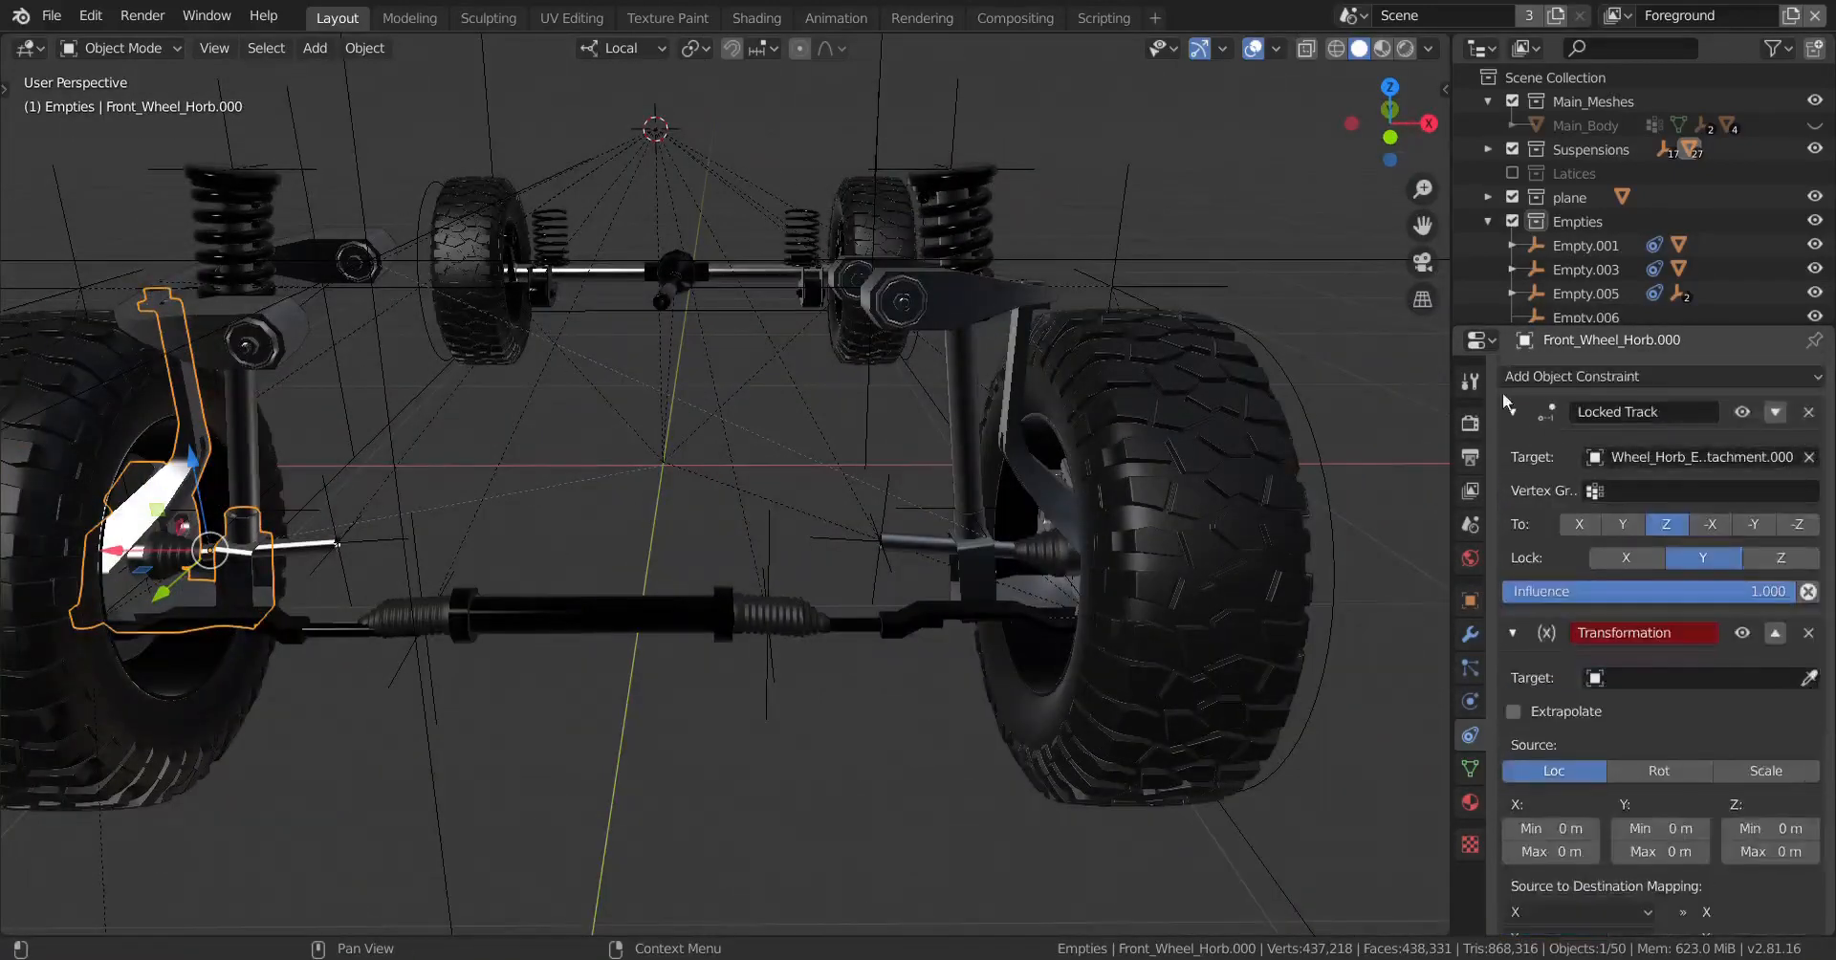
left_click(1509, 413)
middle_click_drag(1364, 457, 1100, 583)
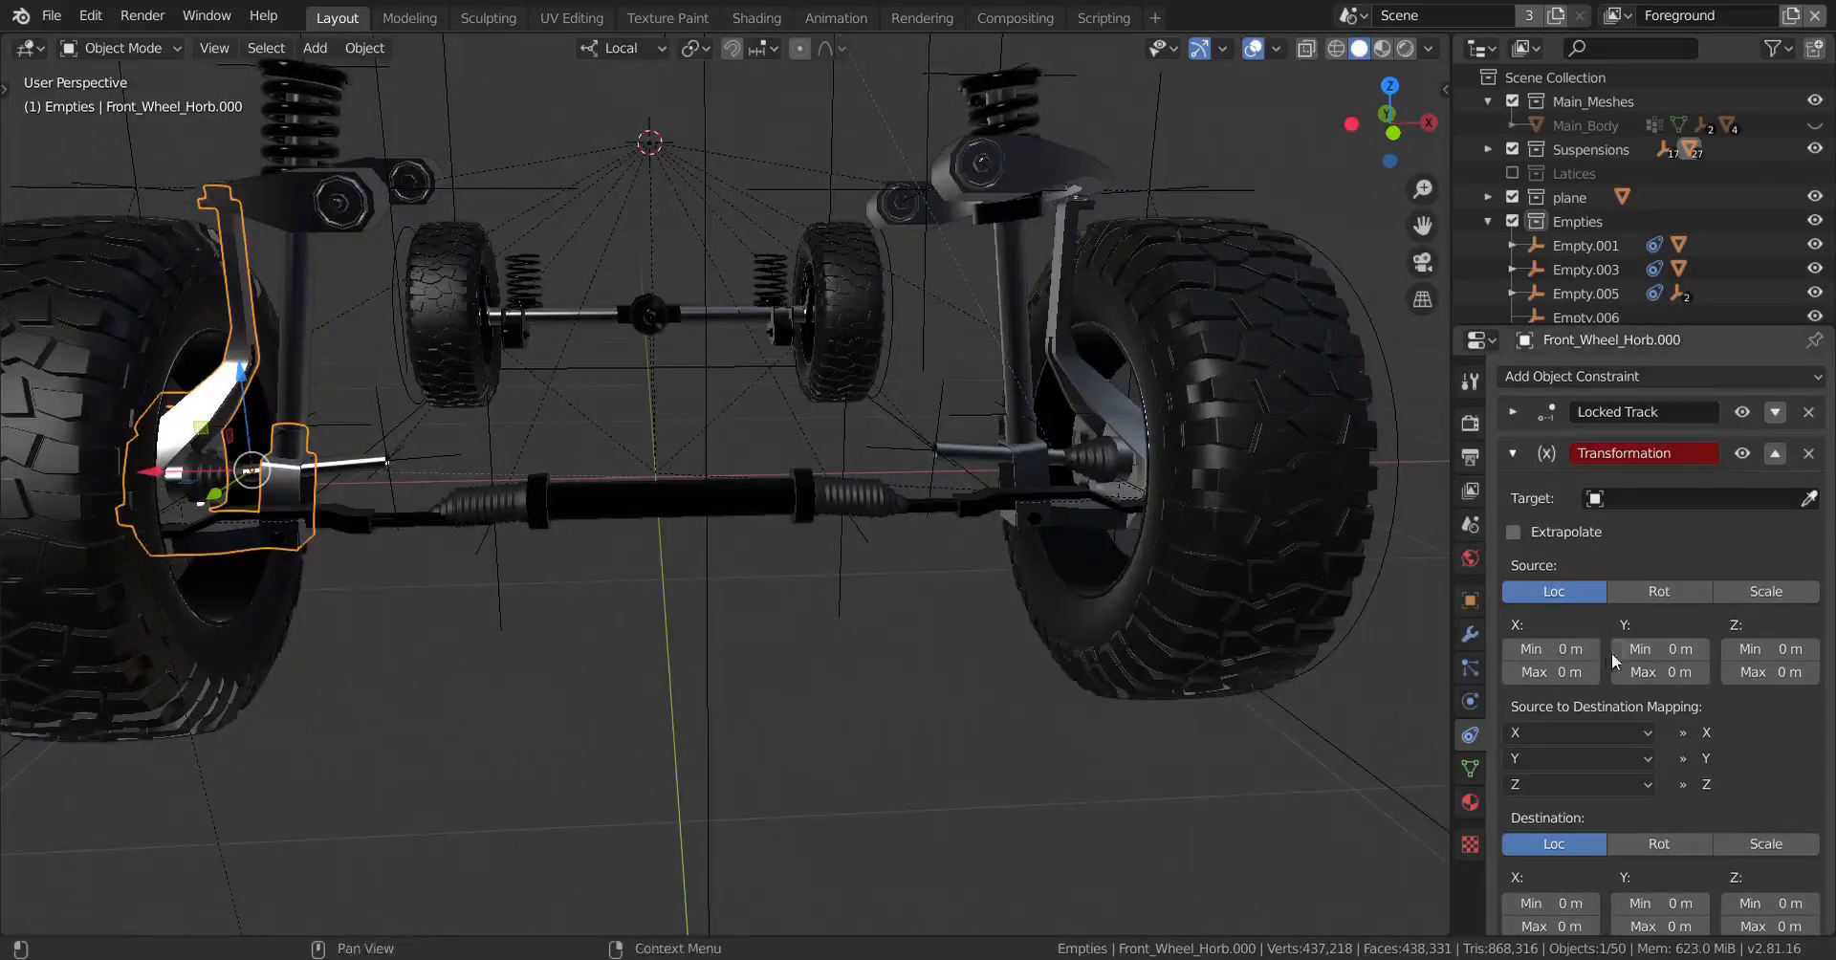
Step: Map both the Y and Z destinations of Front_Wheel_Horb.000's Transformation constraint from source X
left_click(1563, 761)
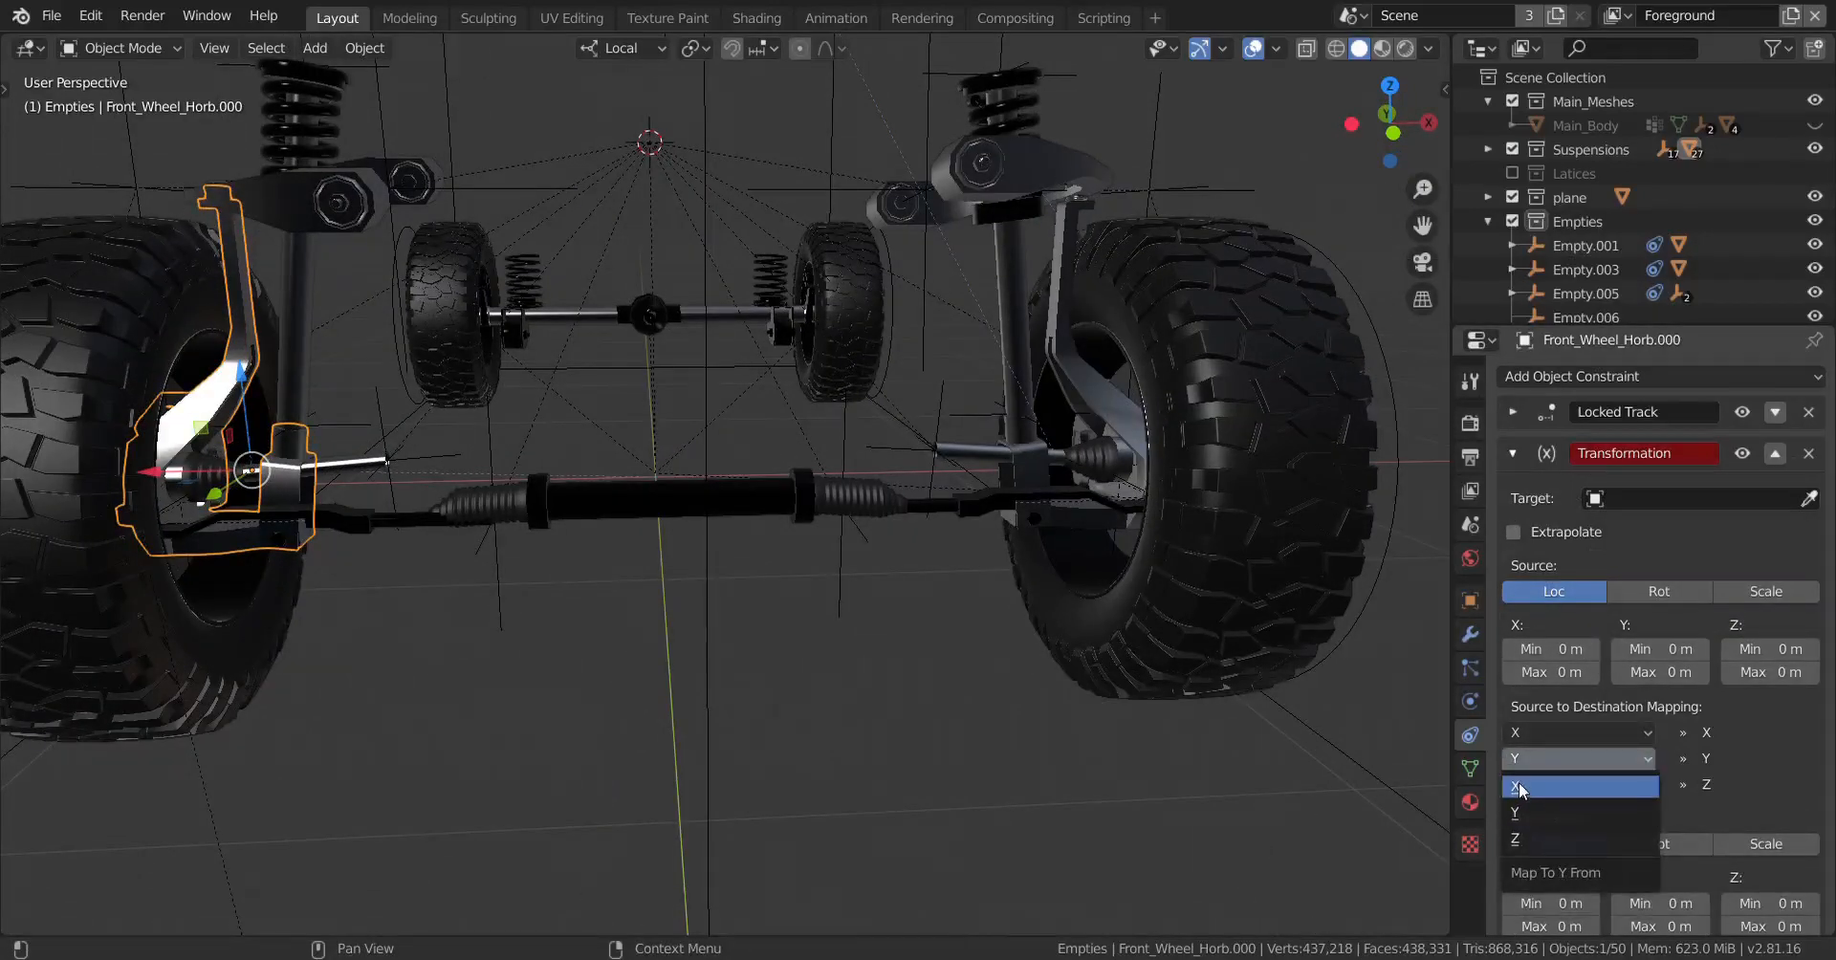
left_click(1549, 789)
mouse_move(1428, 758)
middle_mouse_down()
mouse_move(1113, 658)
mouse_move(1393, 750)
middle_mouse_up()
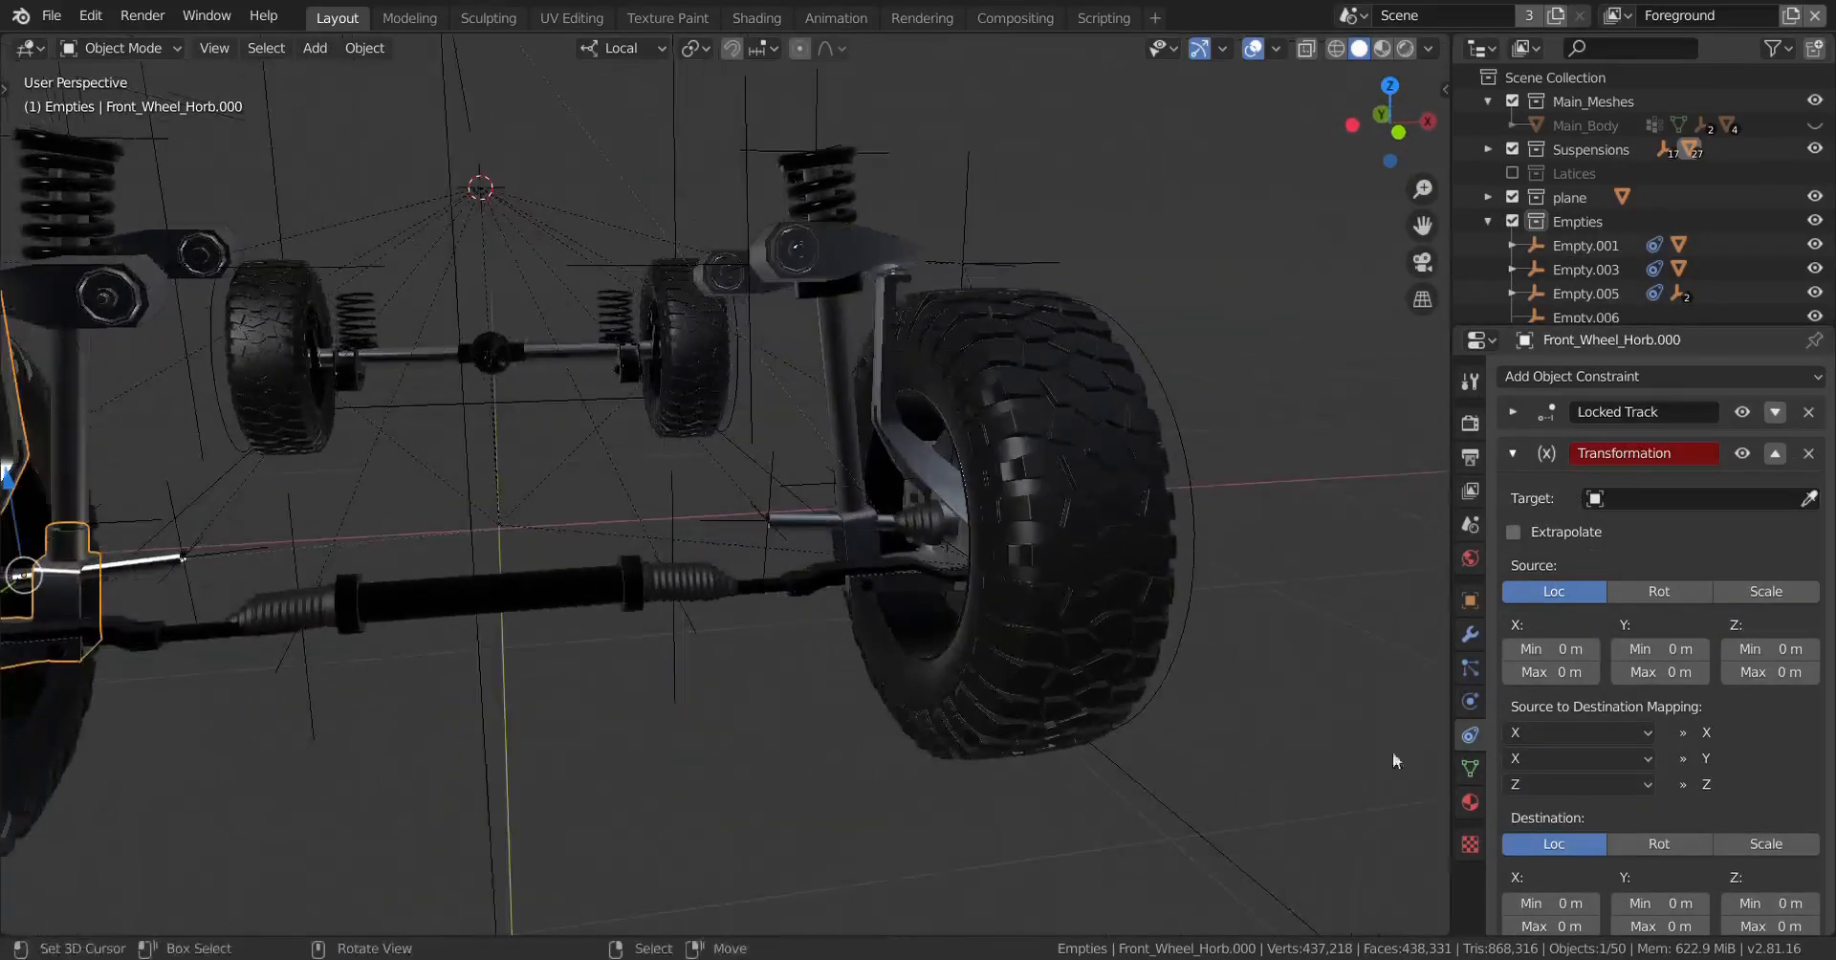
left_click(1533, 782)
left_click(1520, 815)
Step: Check the Transformation constraint settings on the opposite hub, Front_Wheel_Horb.001, as a reference
middle_click_drag(1102, 685, 1220, 669)
middle_click_drag(1223, 507, 1132, 531)
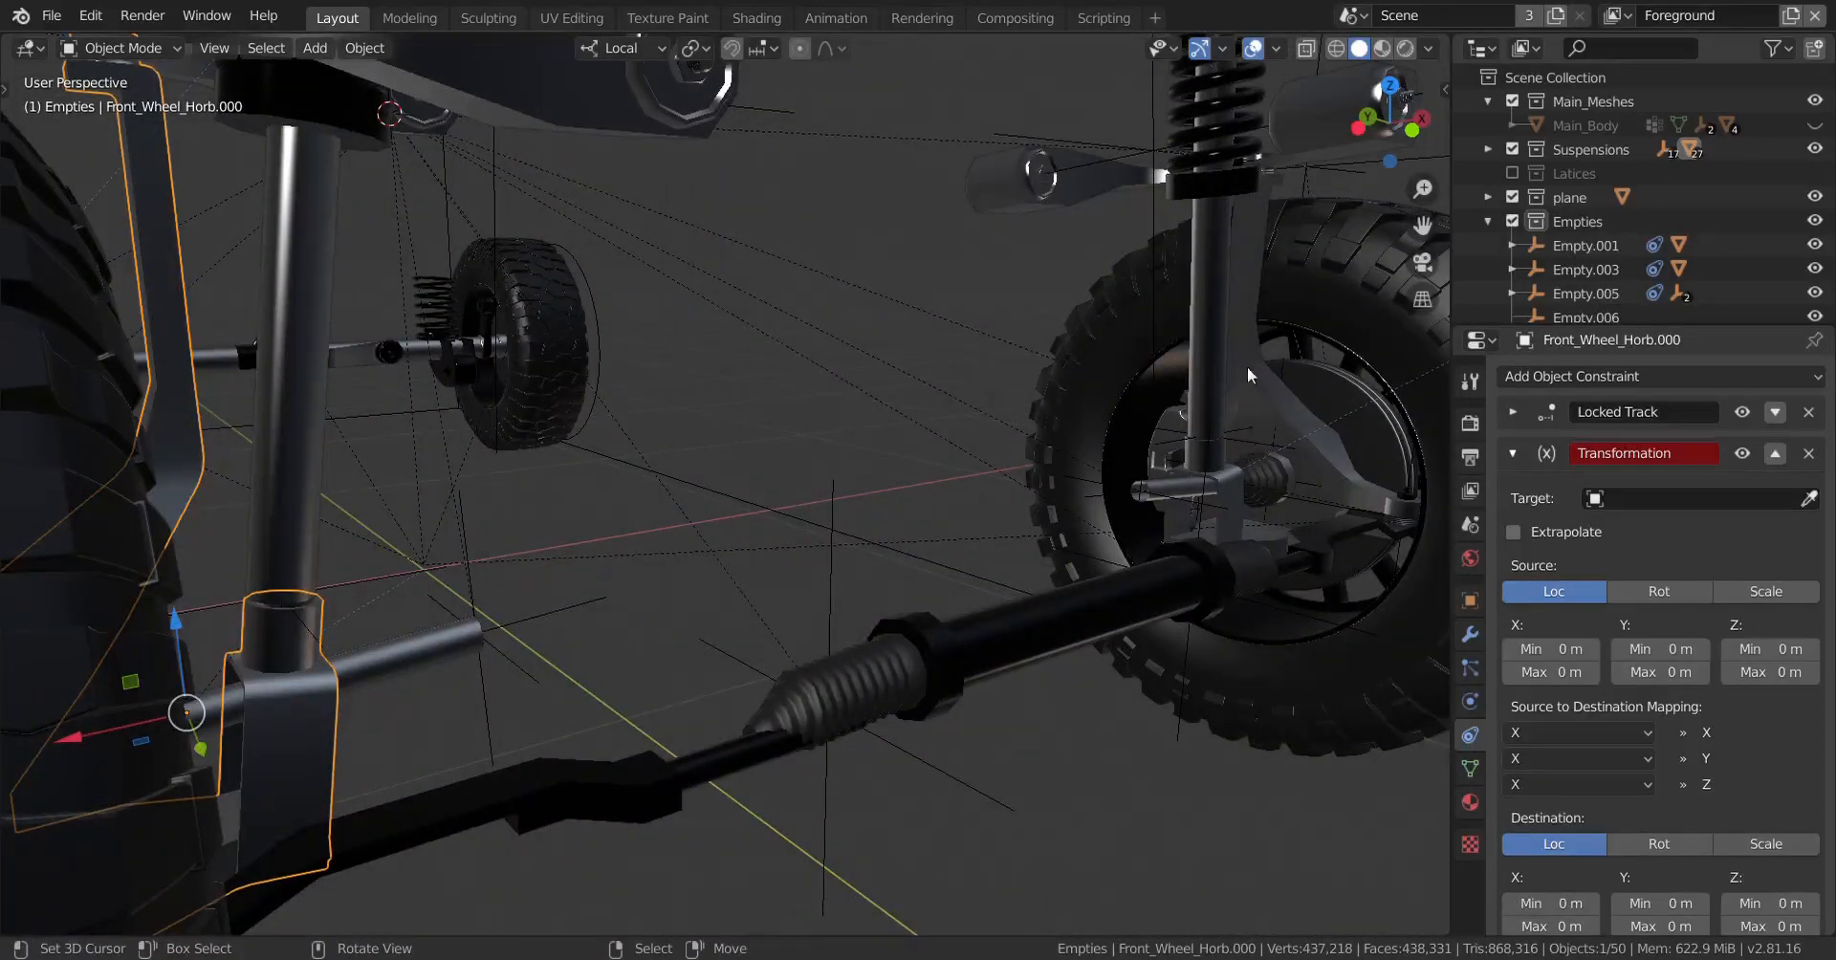
left_click(1287, 414)
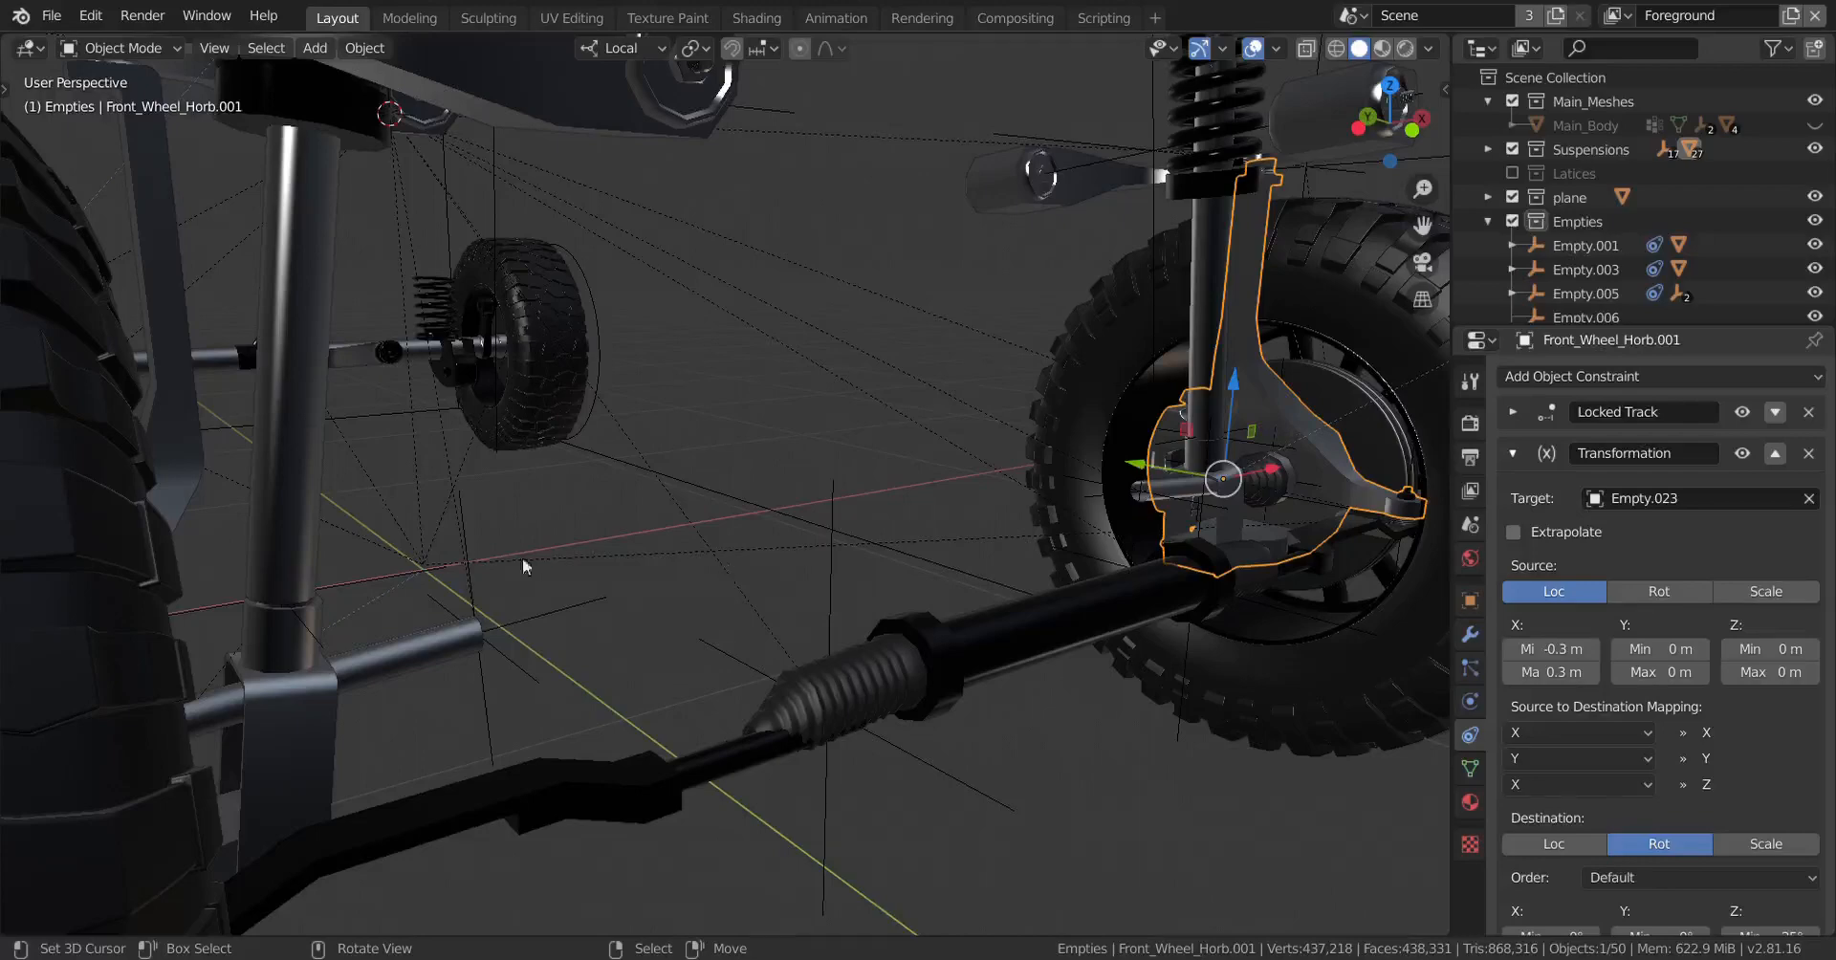
middle_click_drag(522, 559, 465, 537)
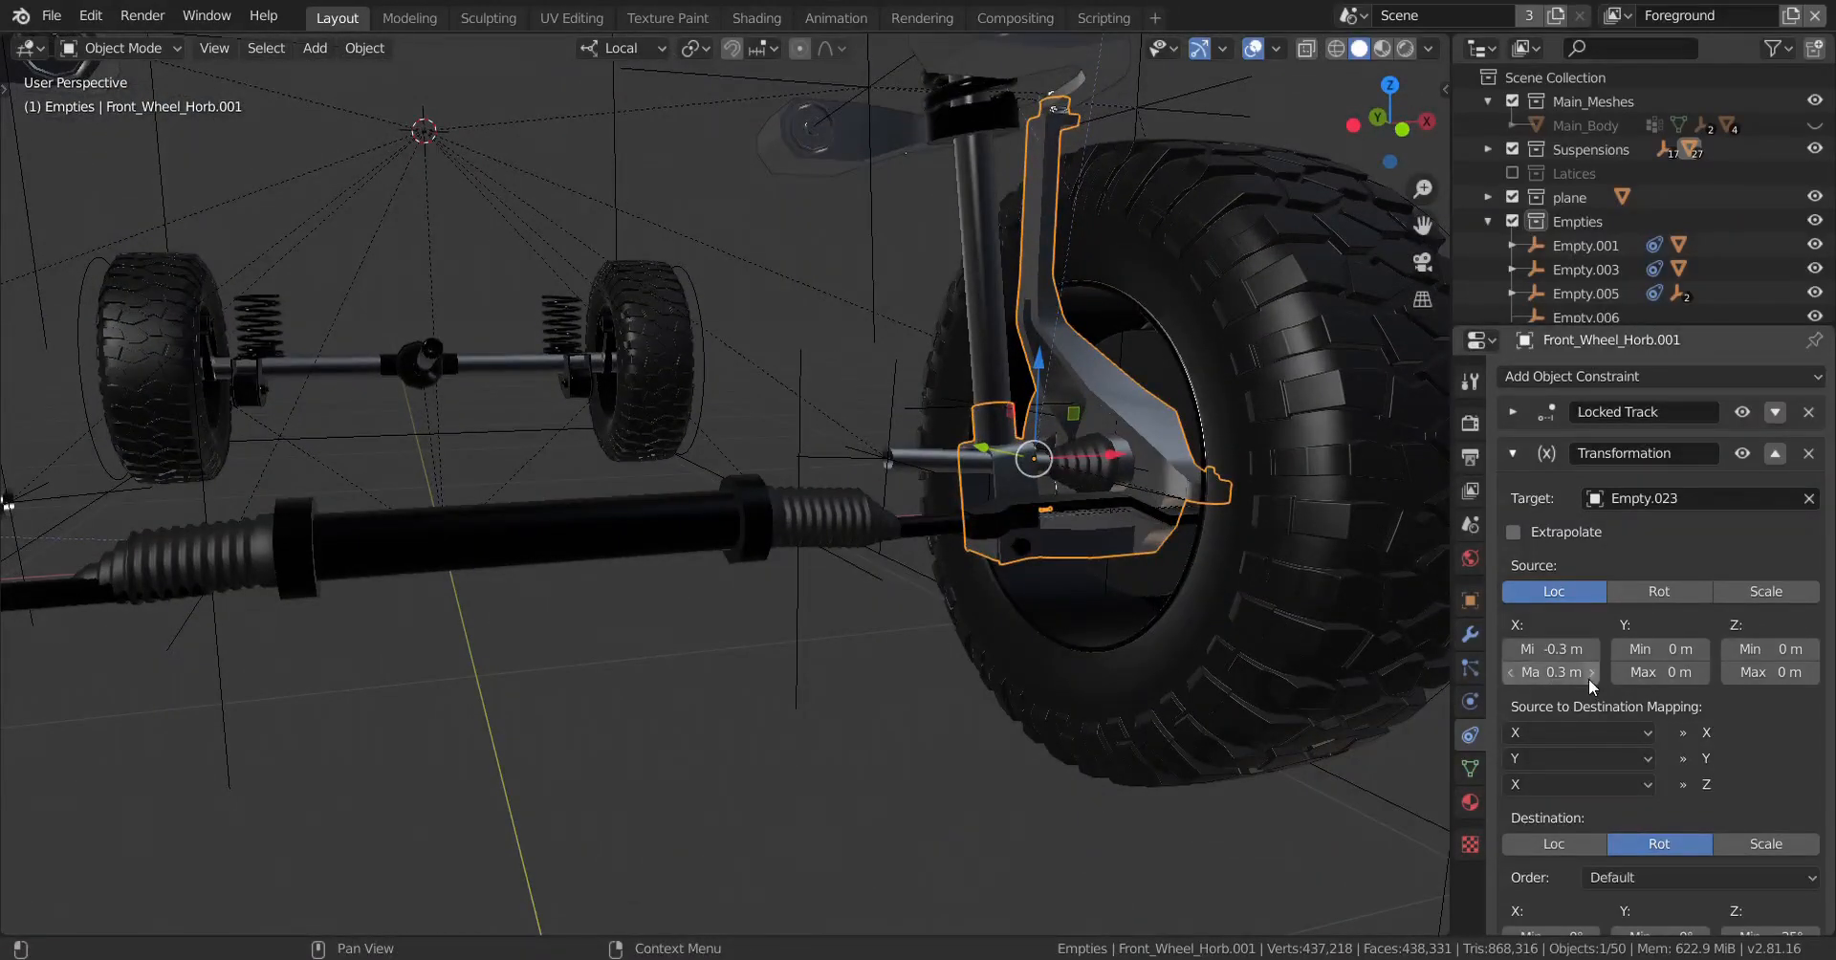
scroll(1624, 747, "down", 4)
middle_click_drag(225, 689, 293, 565, "shift")
Step: Set the source location X range of Front_Wheel_Horb.000's Transformation constraint to -0.3 m minimum and 0.3 m maximum
left_click(130, 434)
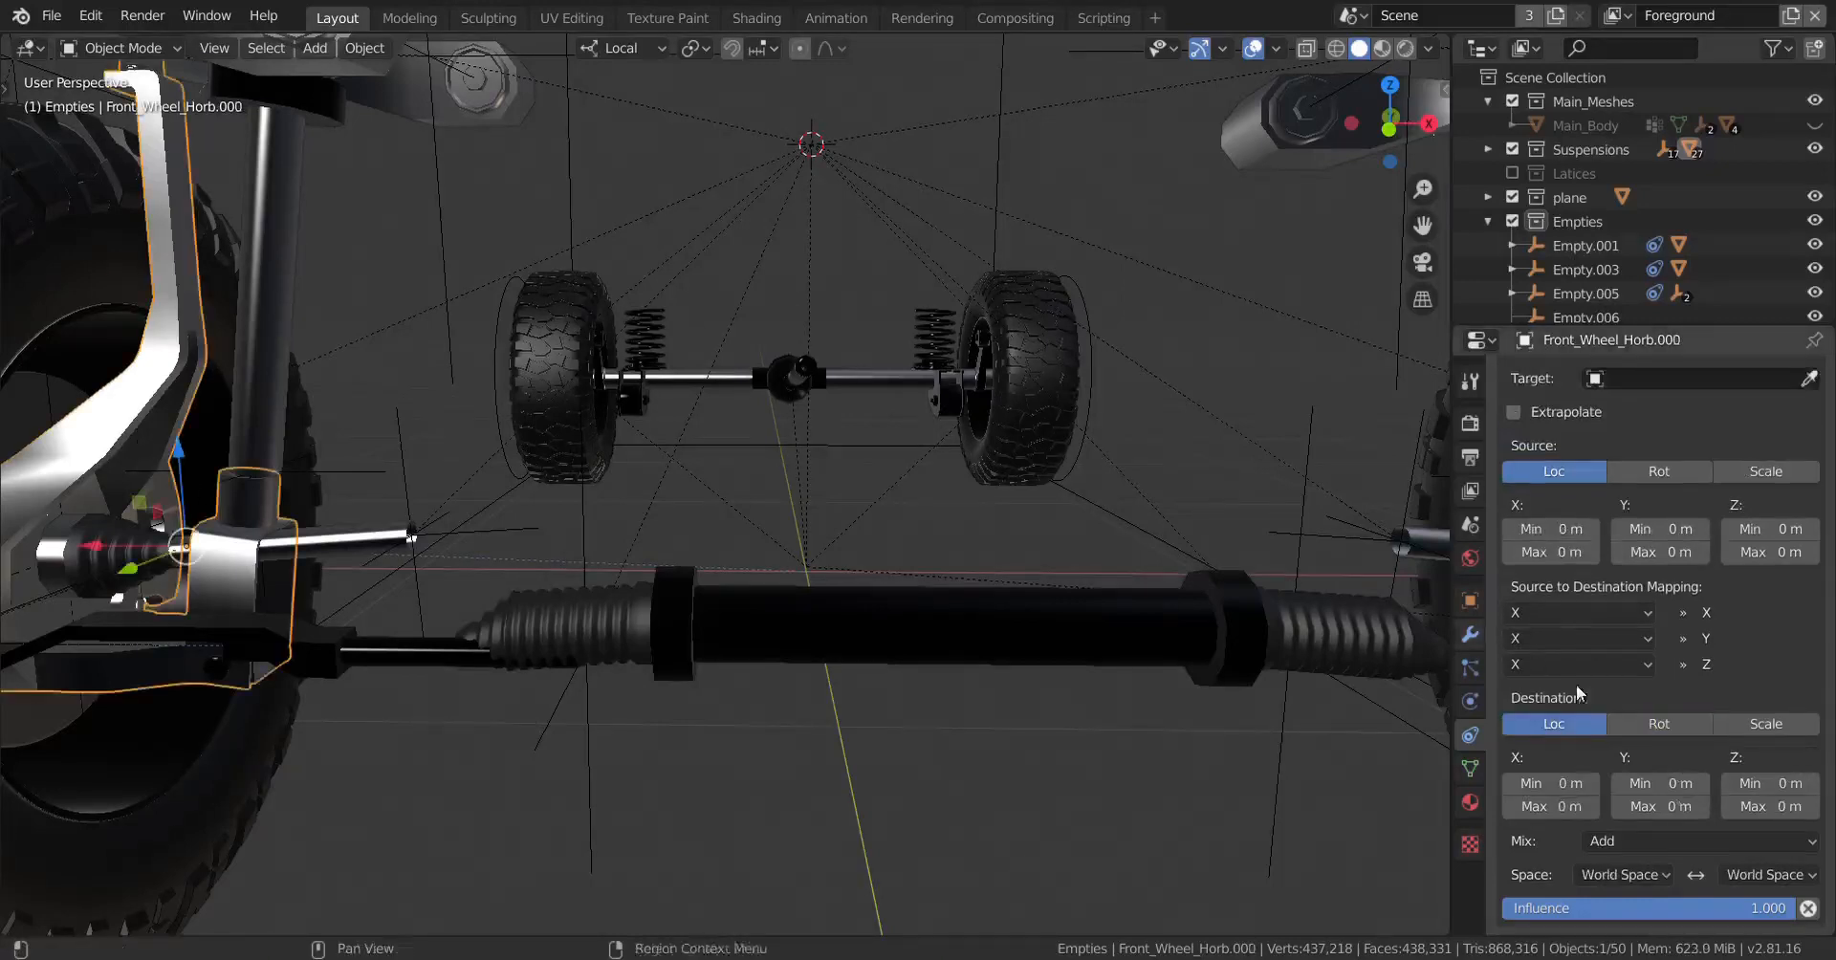
left_click(1569, 528)
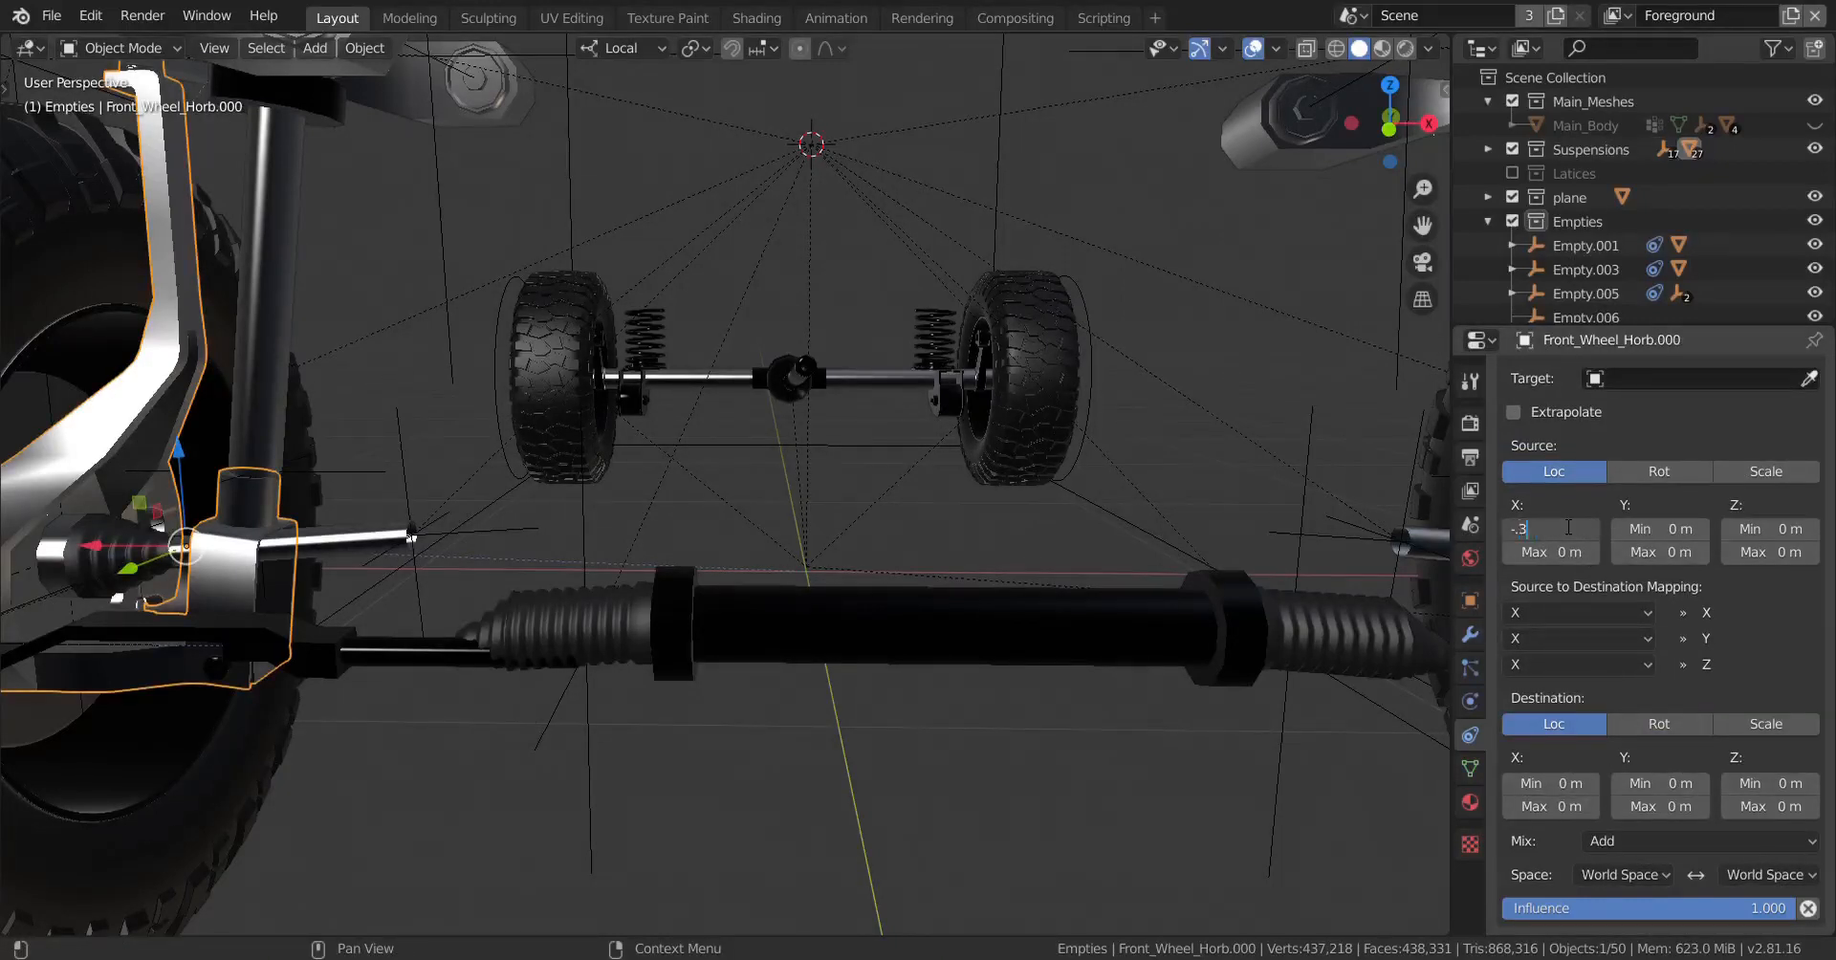
key("Tab")
type(".3")
key("Return")
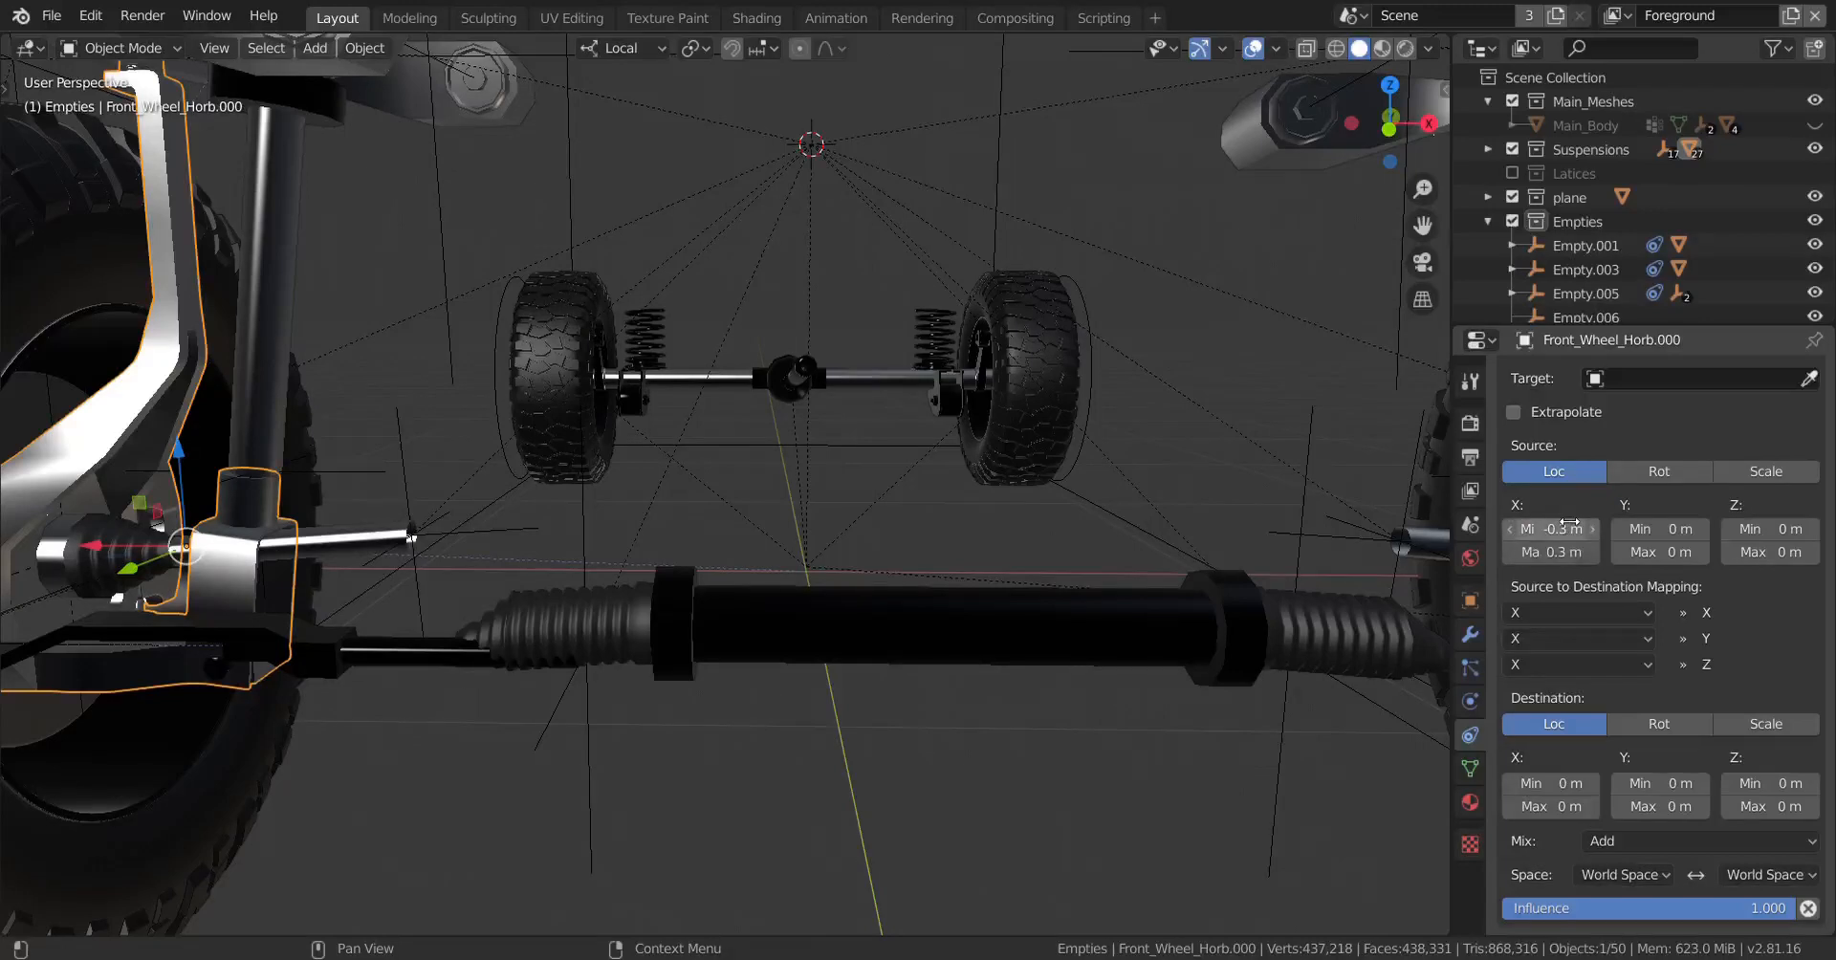
Step: Set both the target and owner spaces of Front_Wheel_Horb.000's Transformation constraint to Local Space
left_click(1654, 876)
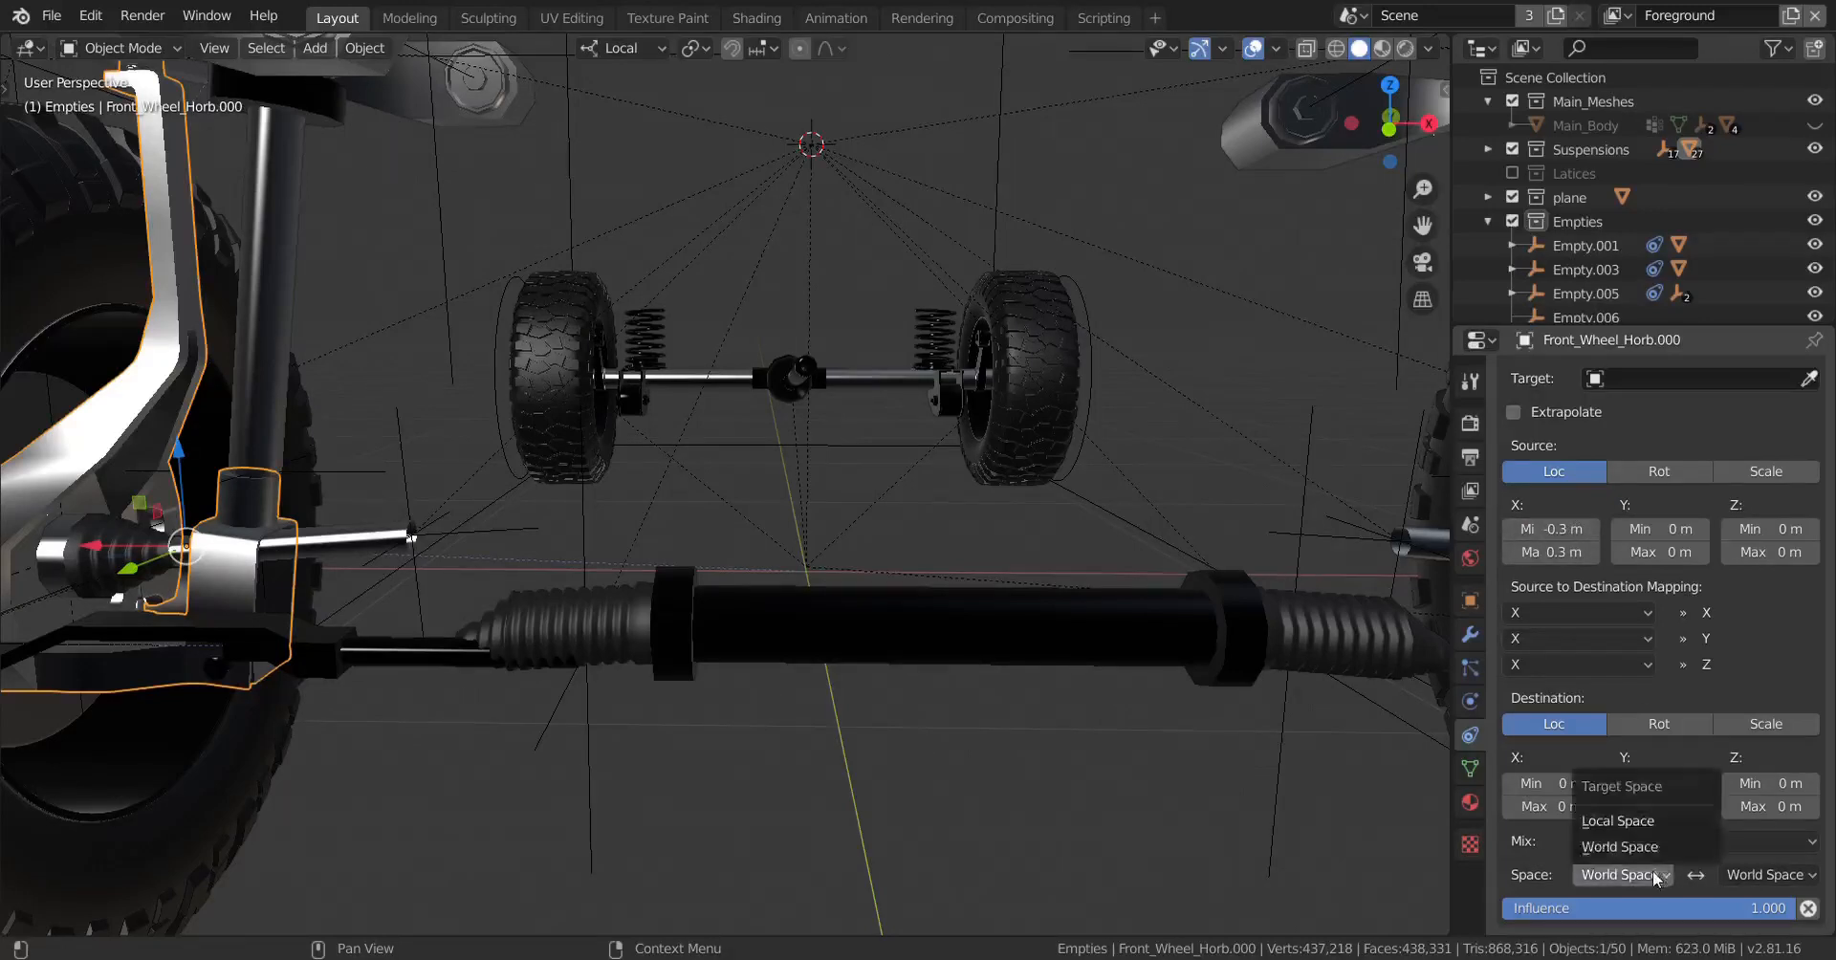
left_click(1618, 821)
left_click(1769, 875)
left_click(1741, 820)
Step: Set the destination location Z range of Front_Wheel_Horb.000's Transformation constraint to -25 m minimum and 25 m maximum
left_click(1772, 786)
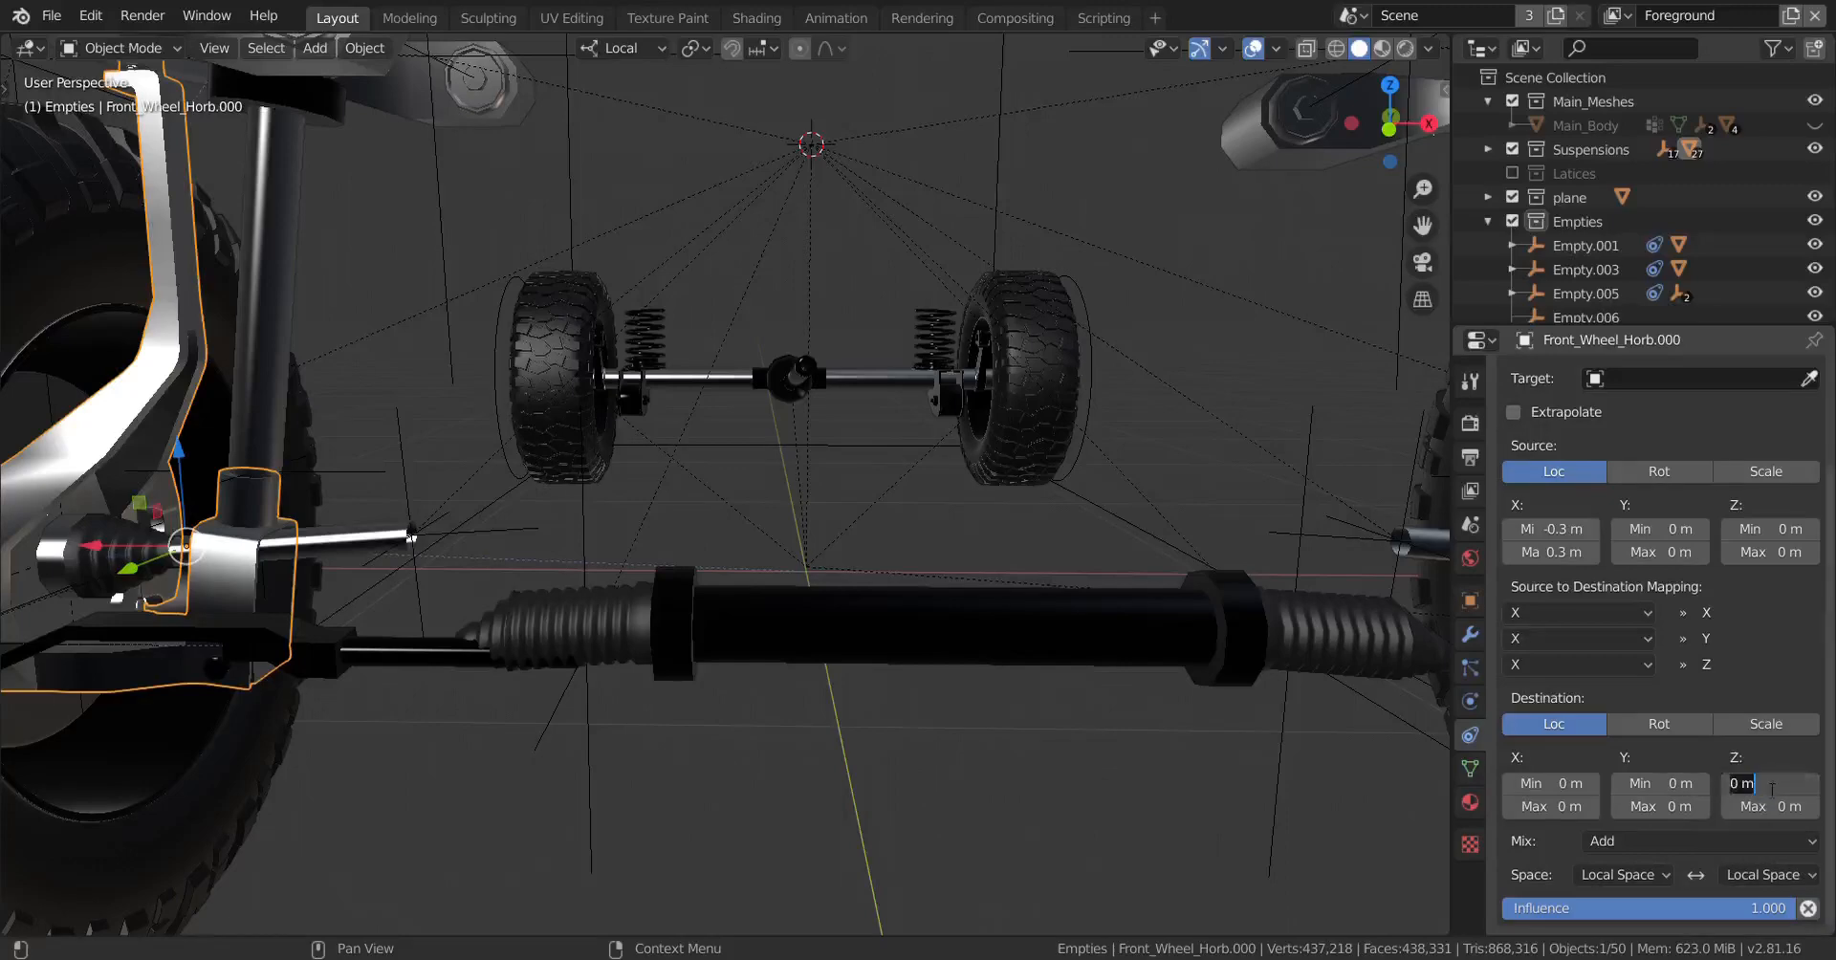
key("Tab")
type("25")
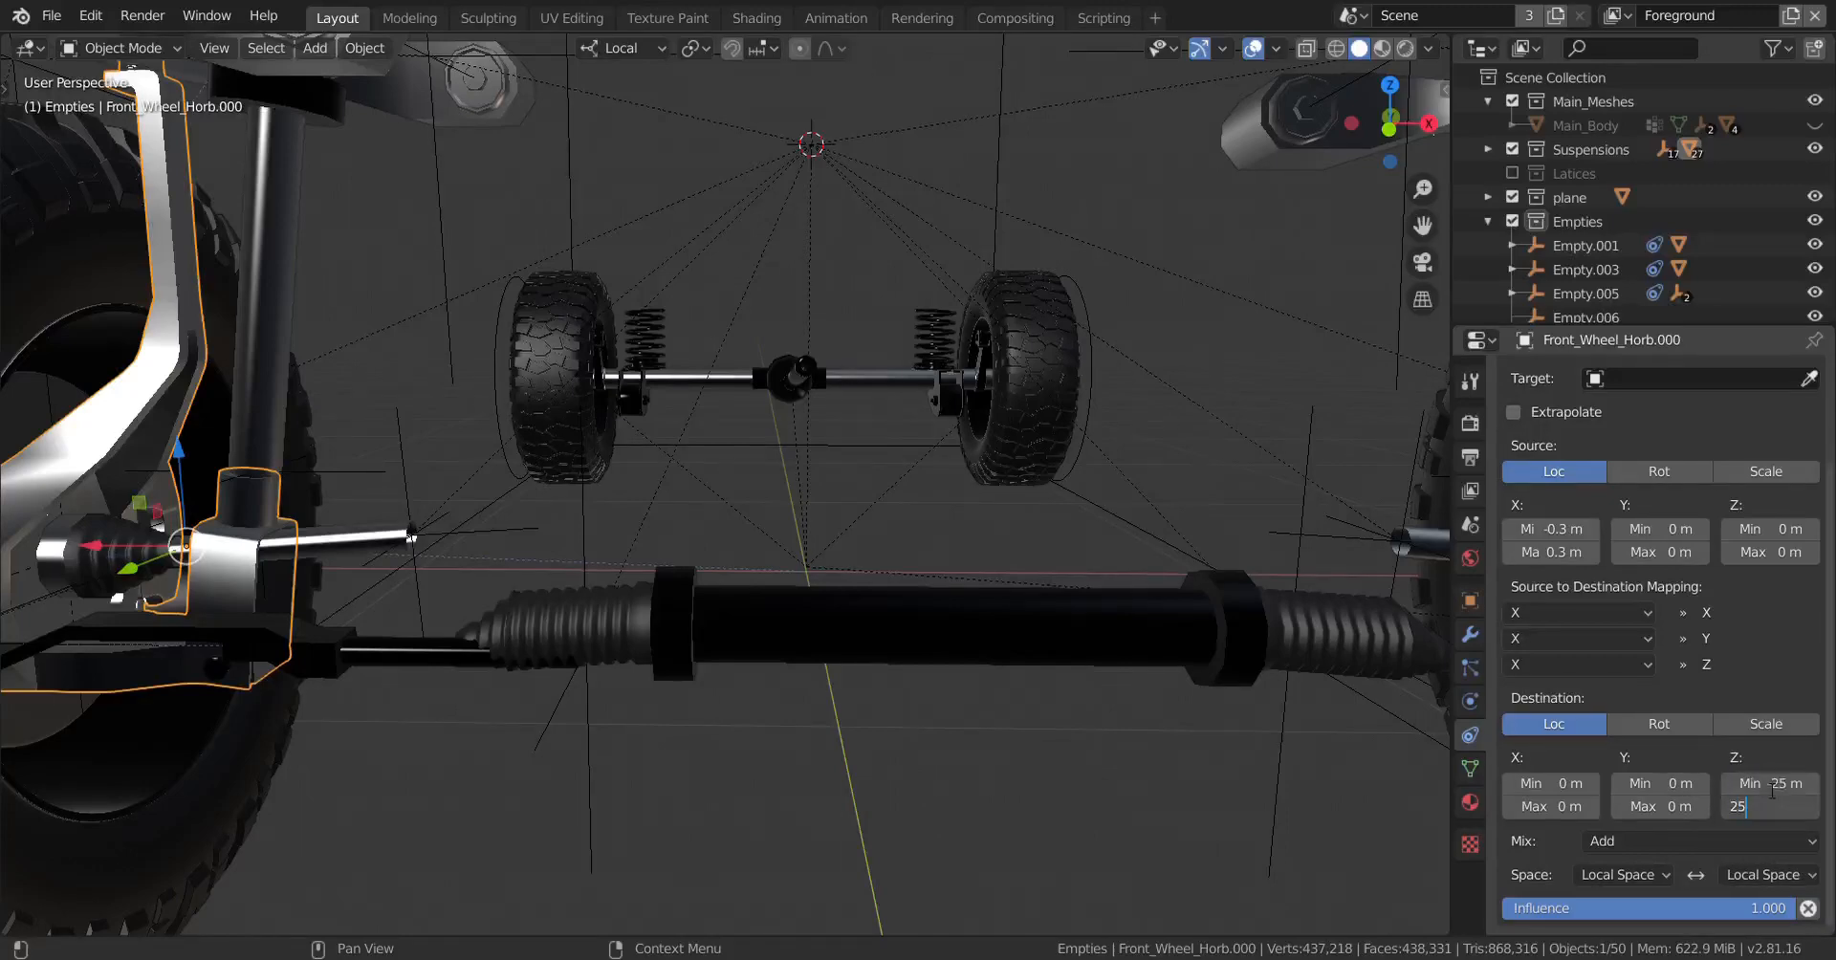
key("Return")
Step: Try moving the front control empty to test the constrained wheel hub, and cancel the move
scroll(1081, 656, "down", 5)
middle_click_drag(1190, 726, 1073, 632)
left_click(1146, 575)
key("g")
left_click_drag(1147, 581, 1262, 509)
right_click(1262, 509)
scroll(862, 617, "up", 4)
middle_click_drag(958, 652, 612, 459)
scroll(766, 574, "up", 5)
Step: Assign Empty.023 as the target of Front_Wheel_Horb.000's Transformation constraint
left_click(547, 349)
scroll(865, 410, "down", 6)
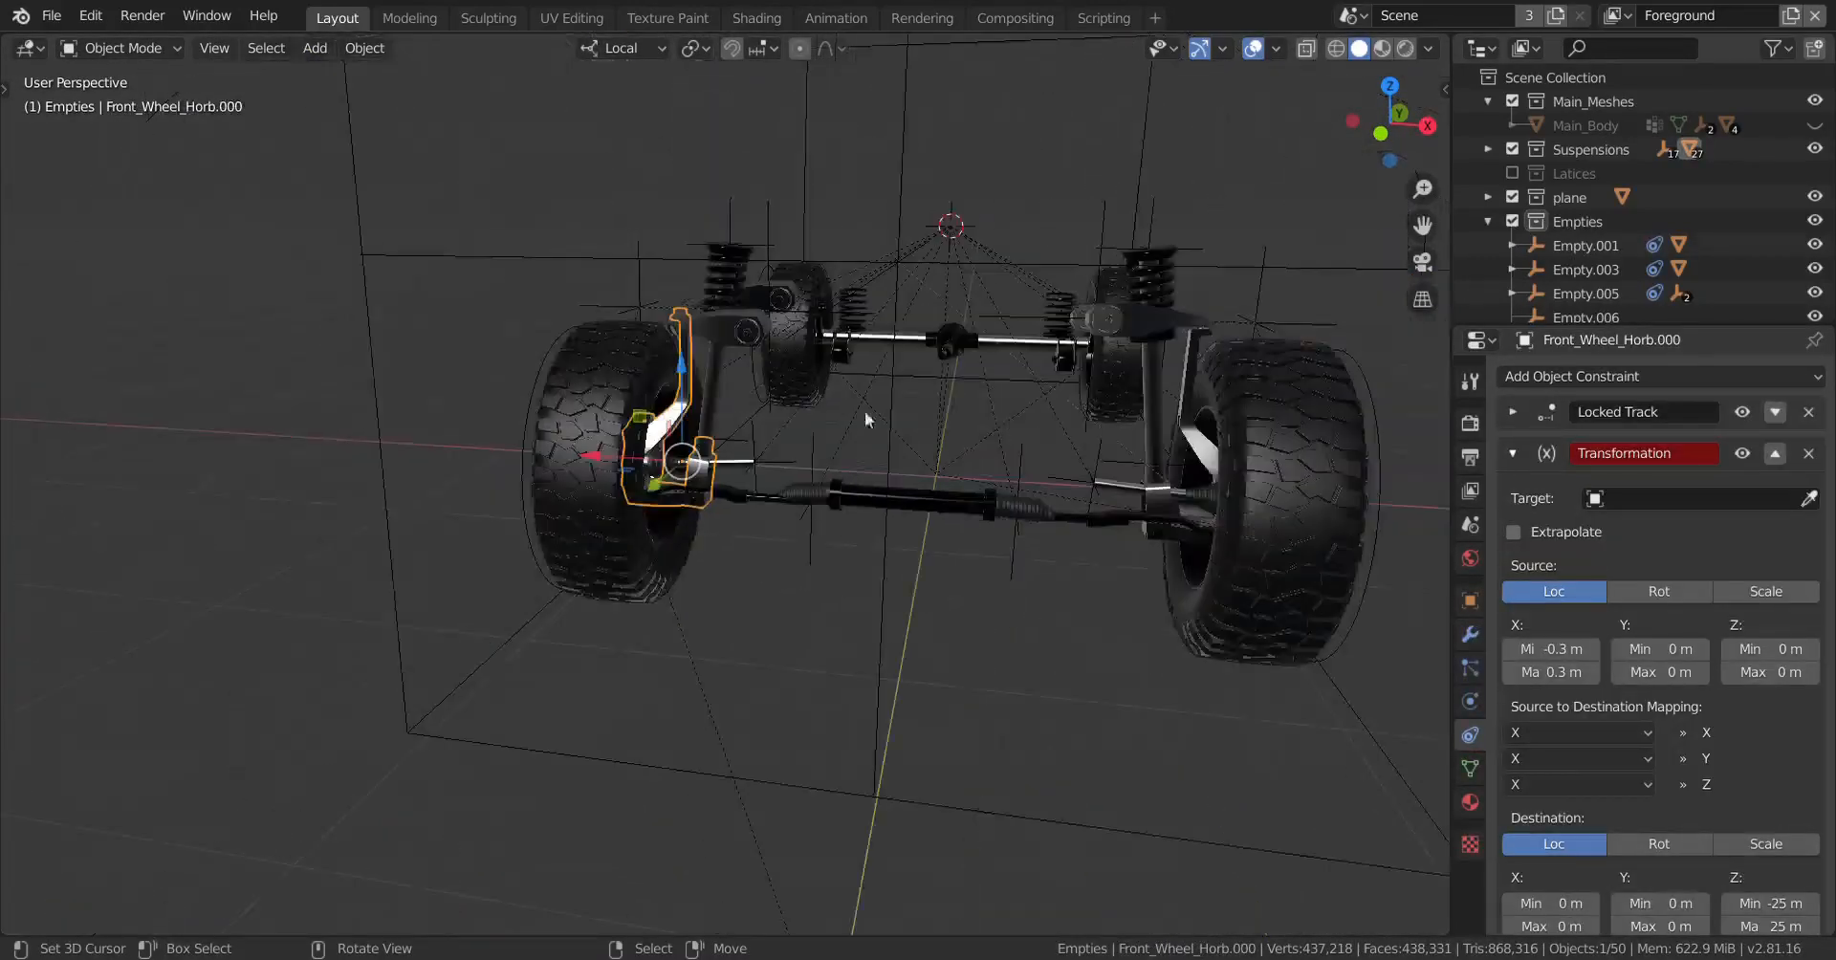
middle_click_drag(966, 438, 918, 507)
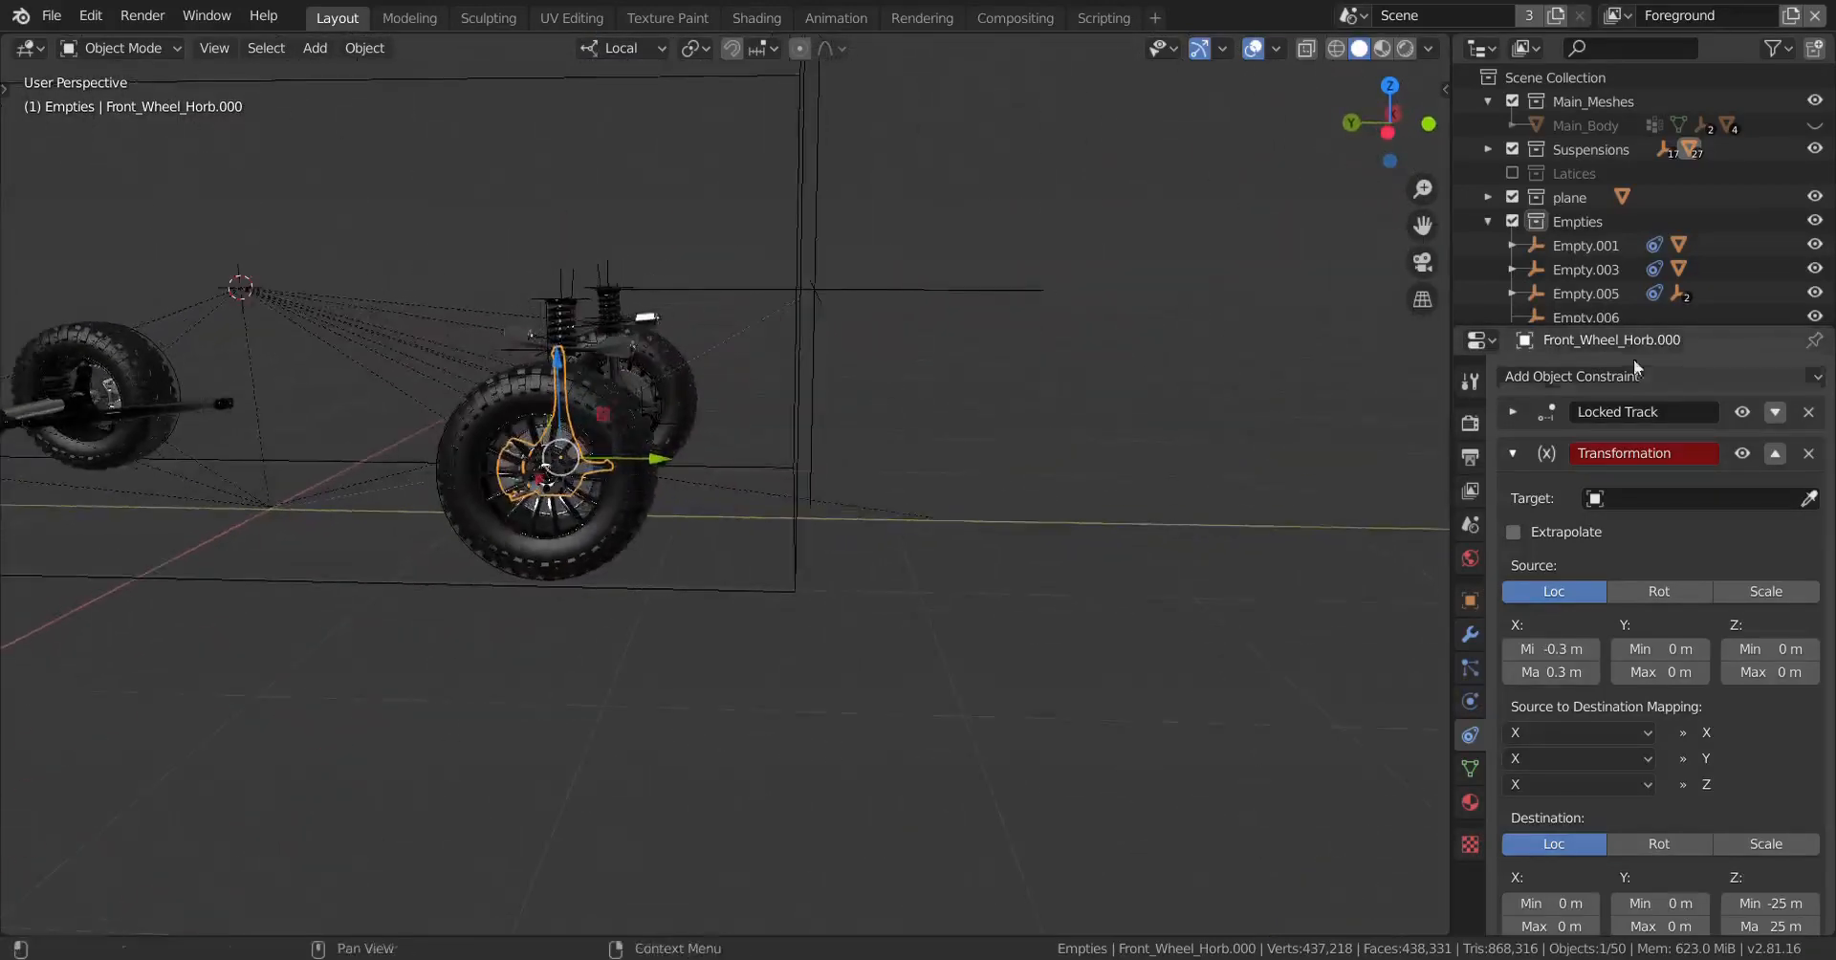
left_click(1808, 499)
left_click(955, 308)
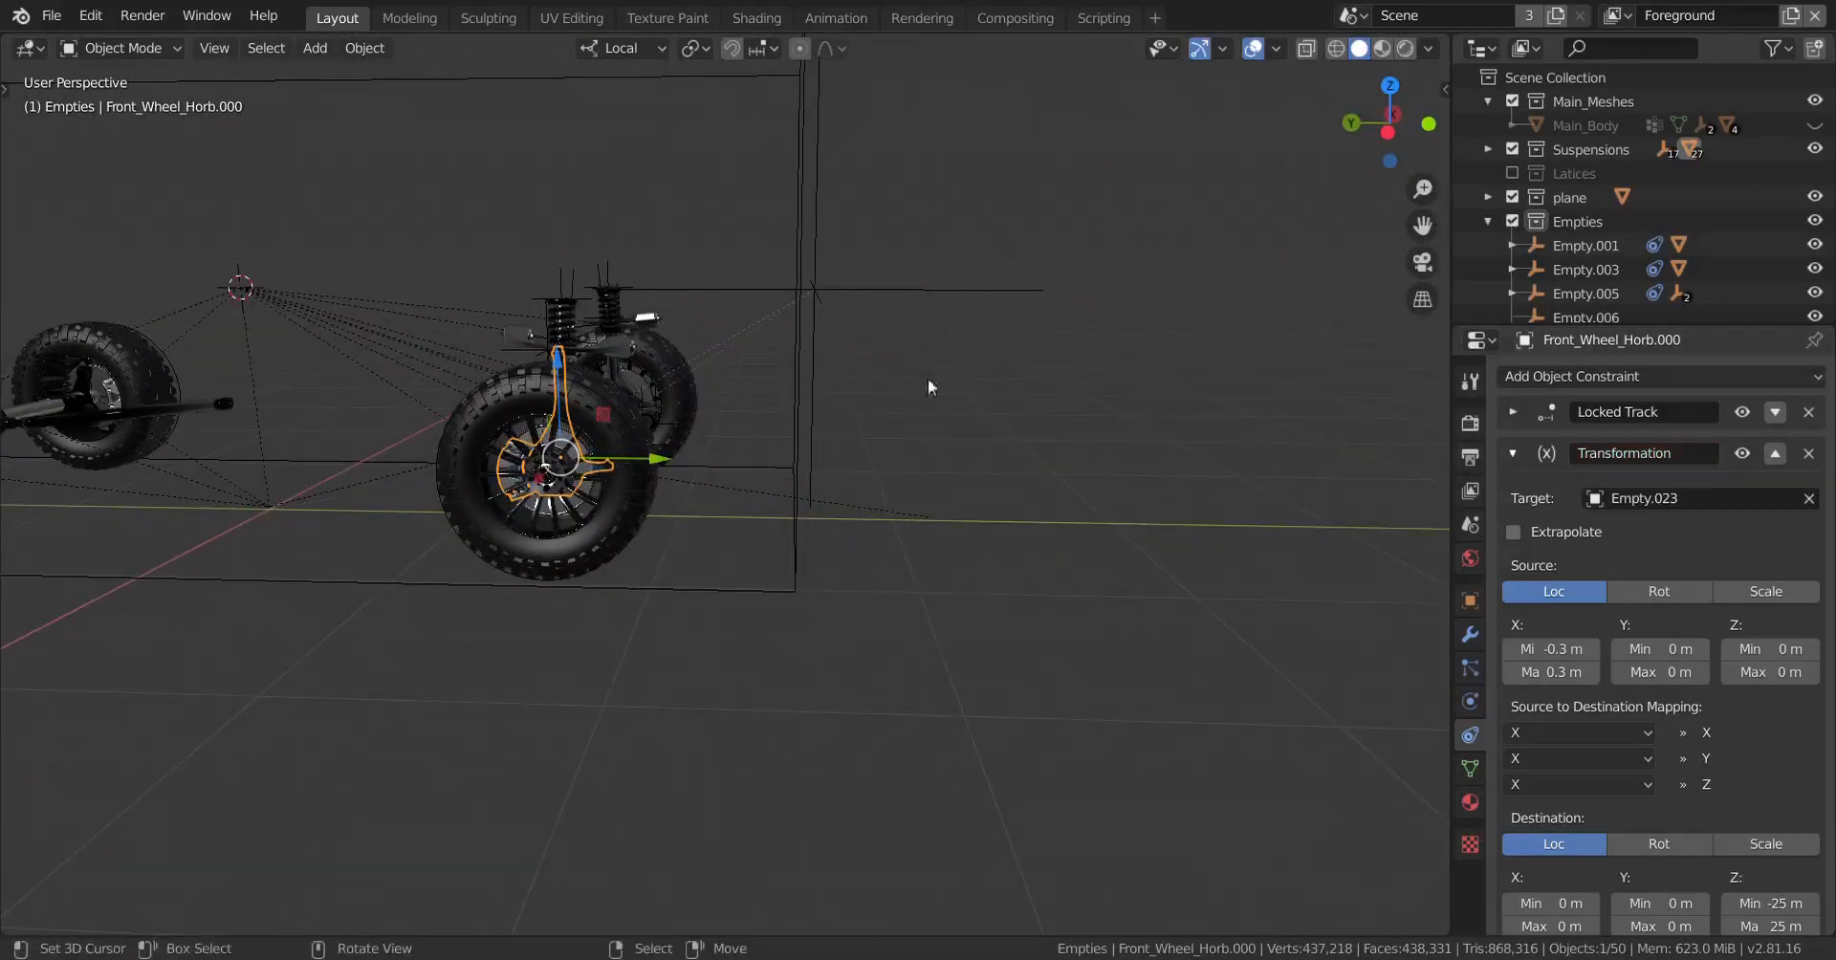
Step: Slide Empty.023 along its local X axis to test the response of Front_Wheel_Horb.000
middle_click_drag(928, 376, 881, 392)
left_click(866, 314)
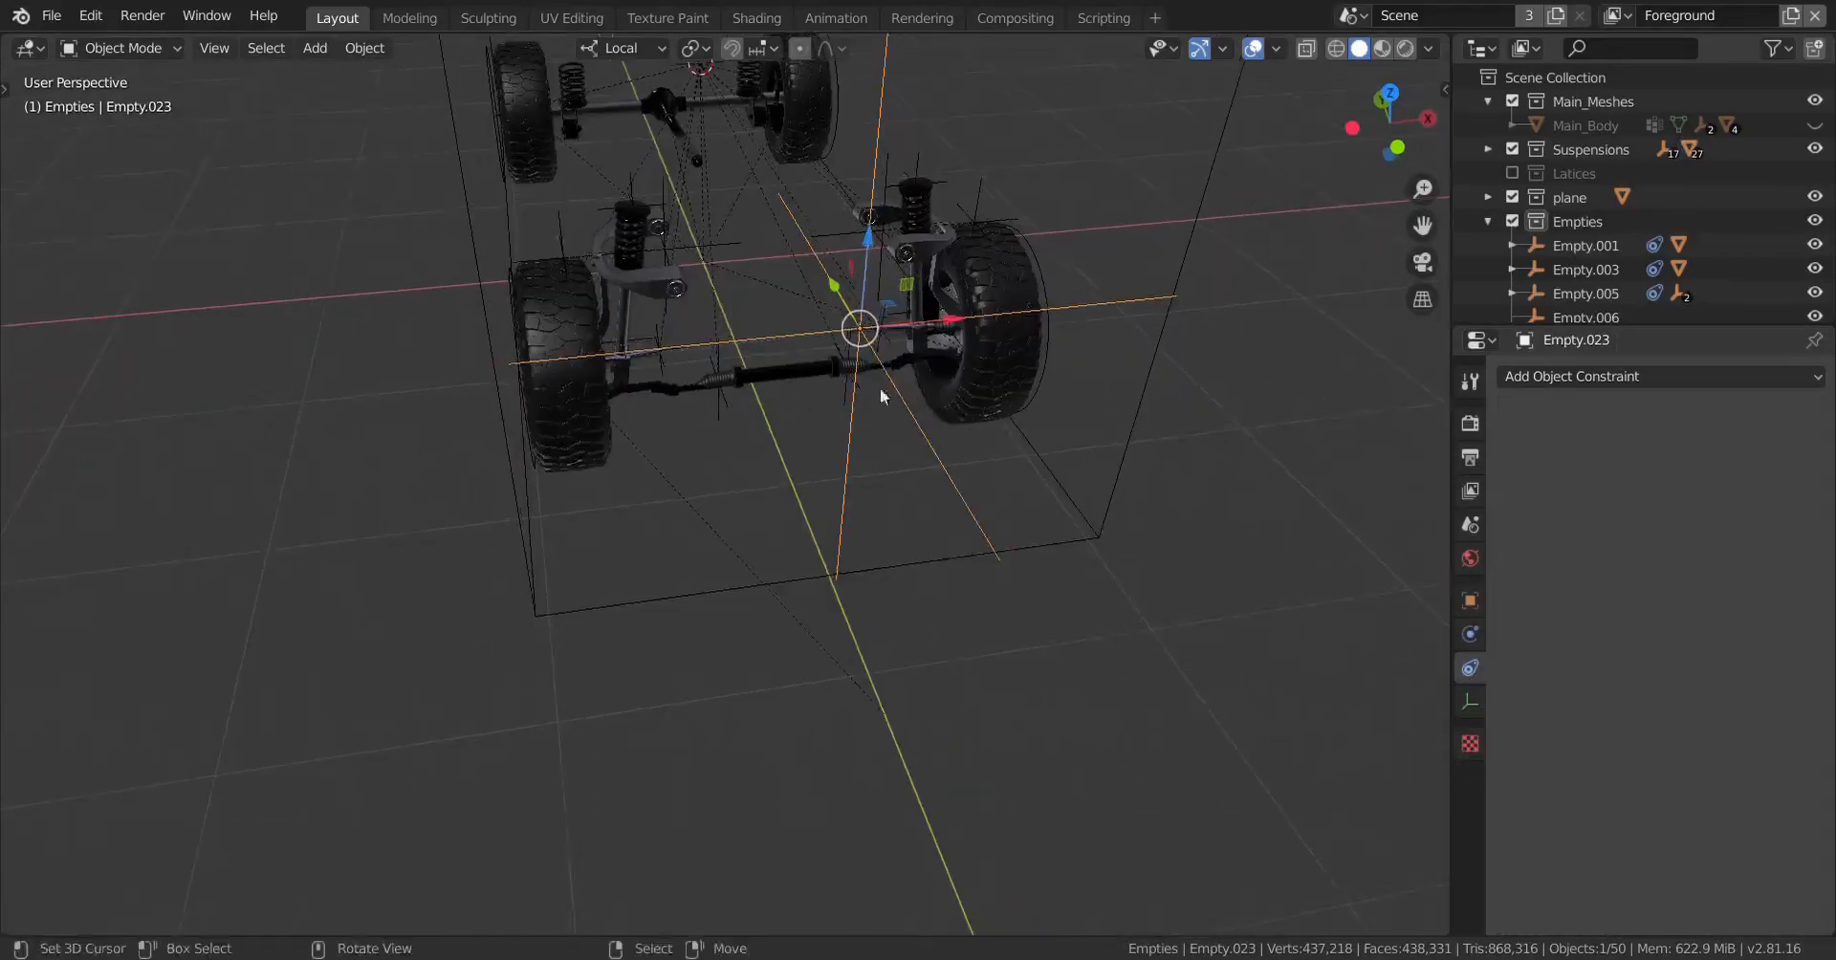
mouse_move(956, 326)
left_mouse_down()
mouse_move(1122, 313)
mouse_move(769, 418)
mouse_move(660, 421)
mouse_move(951, 349)
mouse_move(836, 334)
mouse_move(925, 342)
left_mouse_up()
scroll(727, 367, "up", 2)
middle_click_drag(645, 375, 528, 355)
scroll(692, 272, "up", 3)
middle_click_drag(693, 271, 678, 469, "shift")
scroll(678, 475, "down", 3)
Step: Switch the destination of Front_Wheel_Horb.000's Transformation constraint from location to rotation
left_click(679, 476)
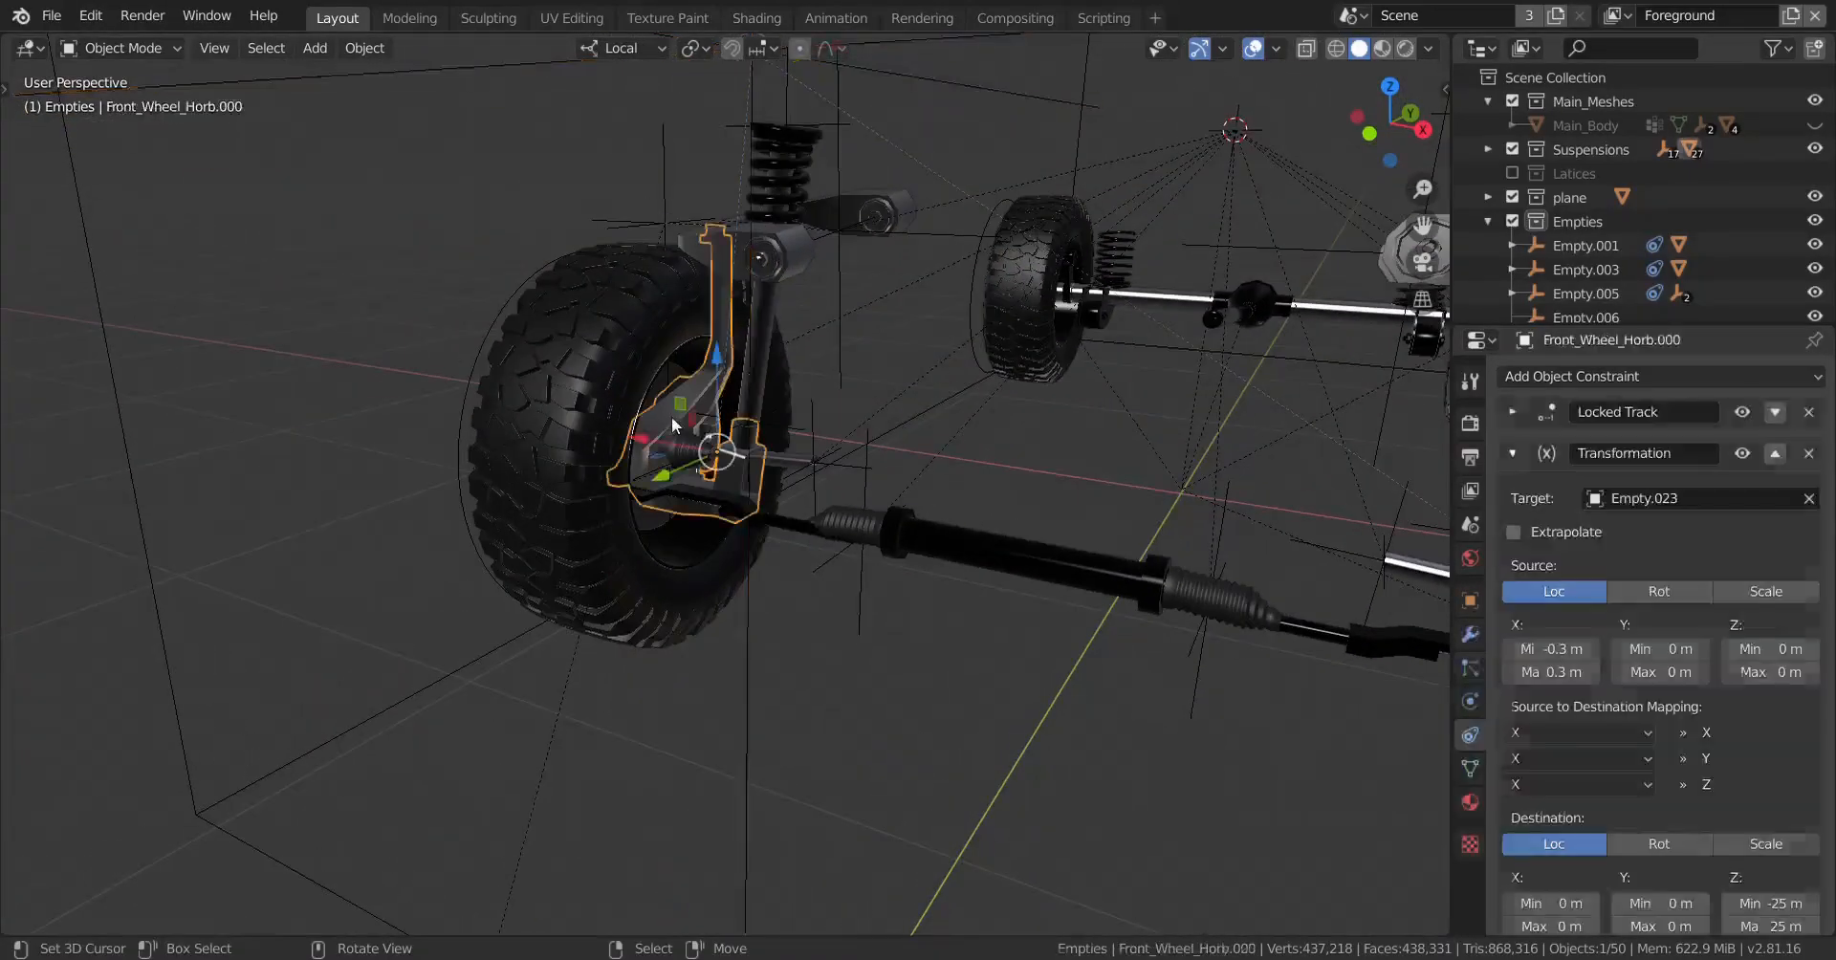
scroll(1644, 736, "down", 3)
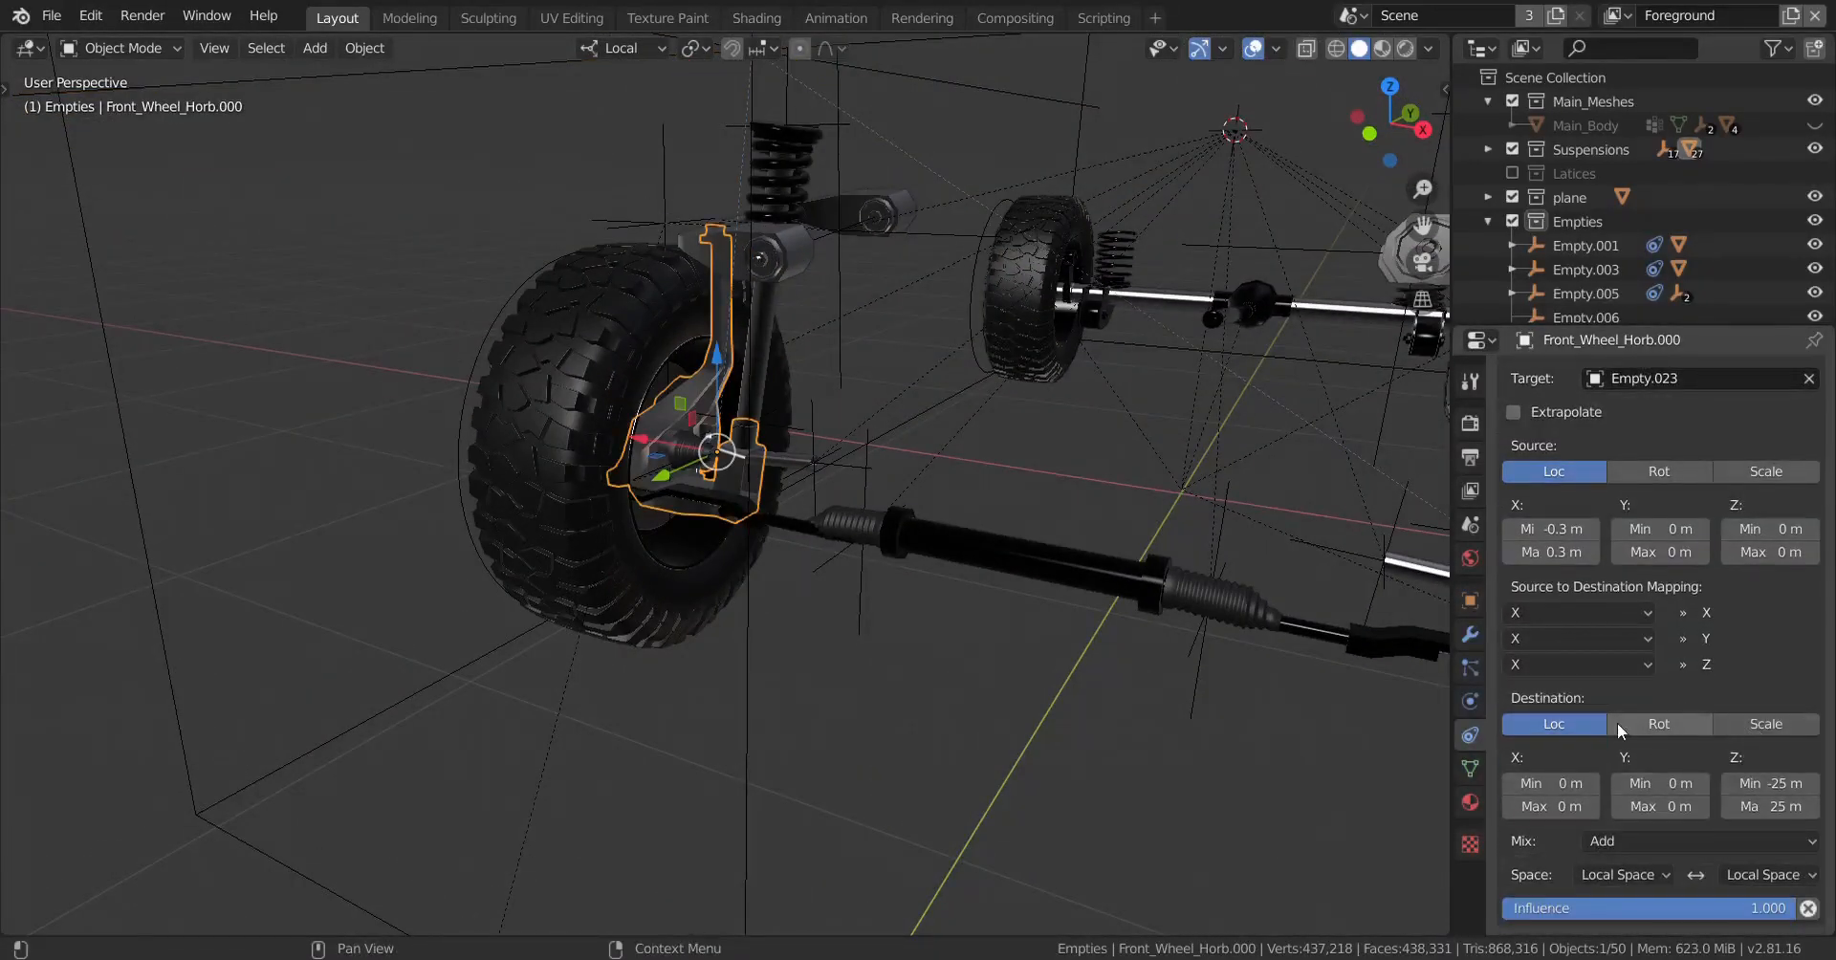
left_click(1647, 725)
scroll(738, 550, "down", 1)
Step: Test the rotation destination by moving Empty.023 along X, and cancel the move
scroll(737, 551, "down", 2)
middle_click_drag(737, 551, 925, 570)
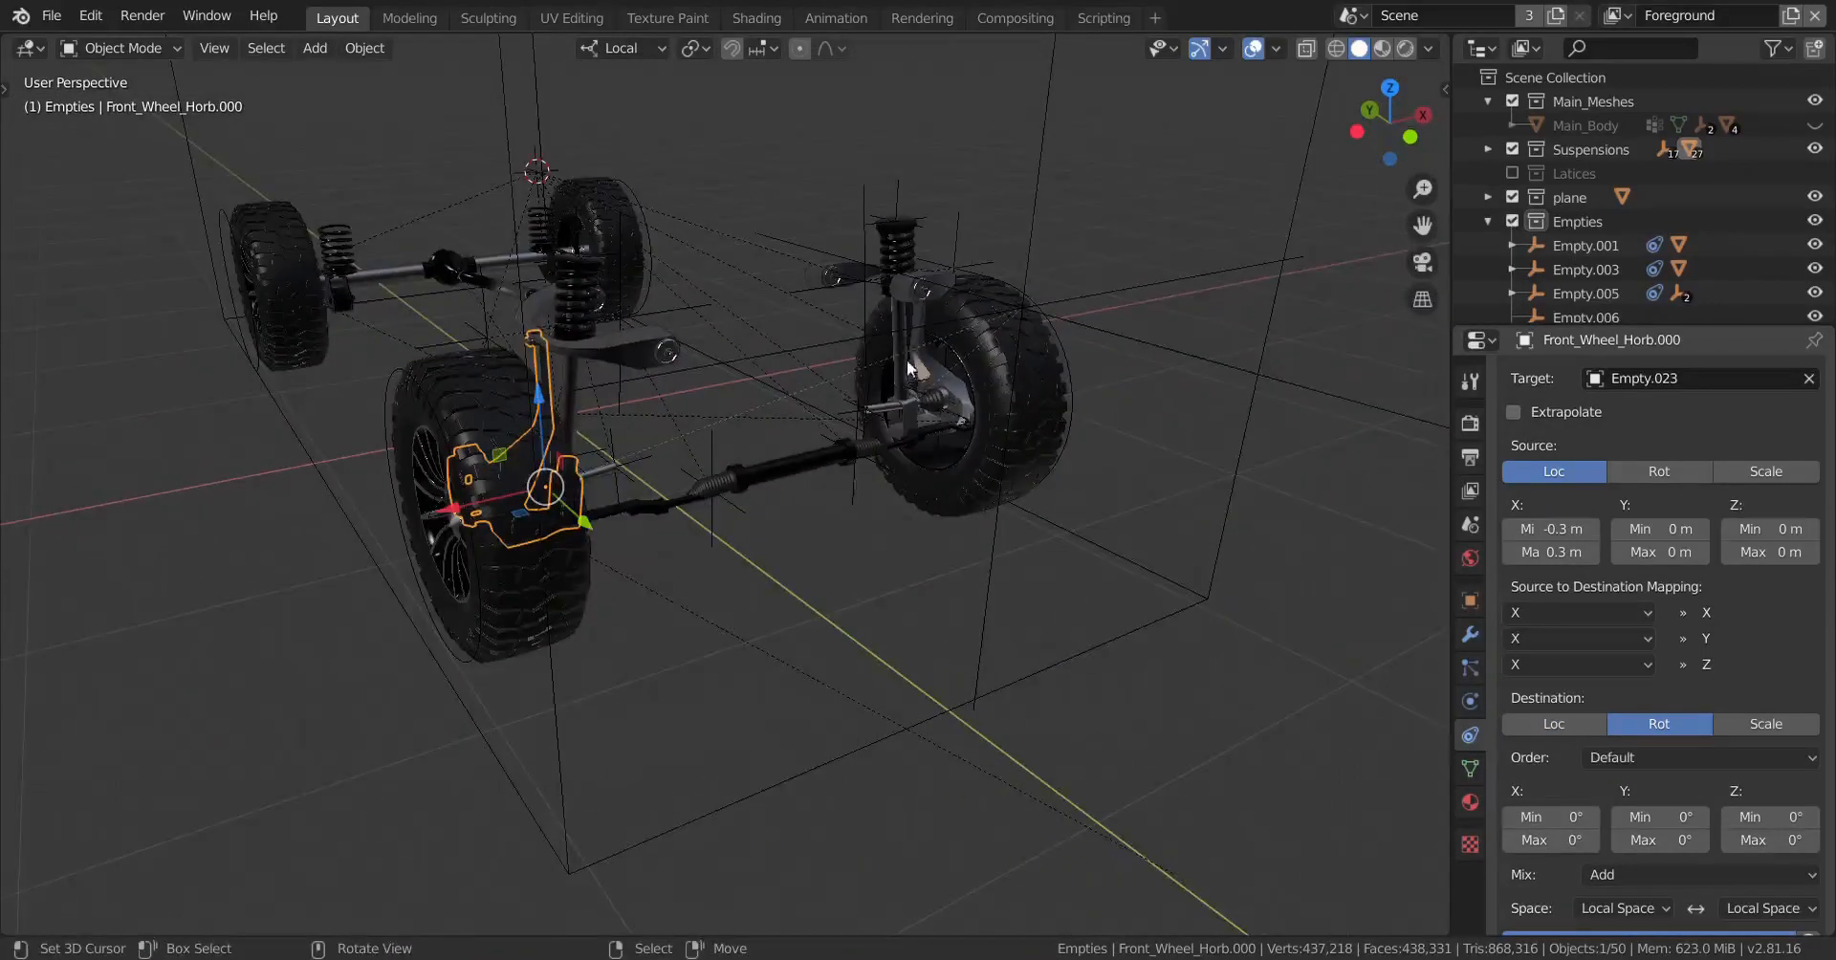
scroll(911, 369, "down", 1)
middle_click_drag(911, 368, 860, 459, "shift")
right_click(1049, 450)
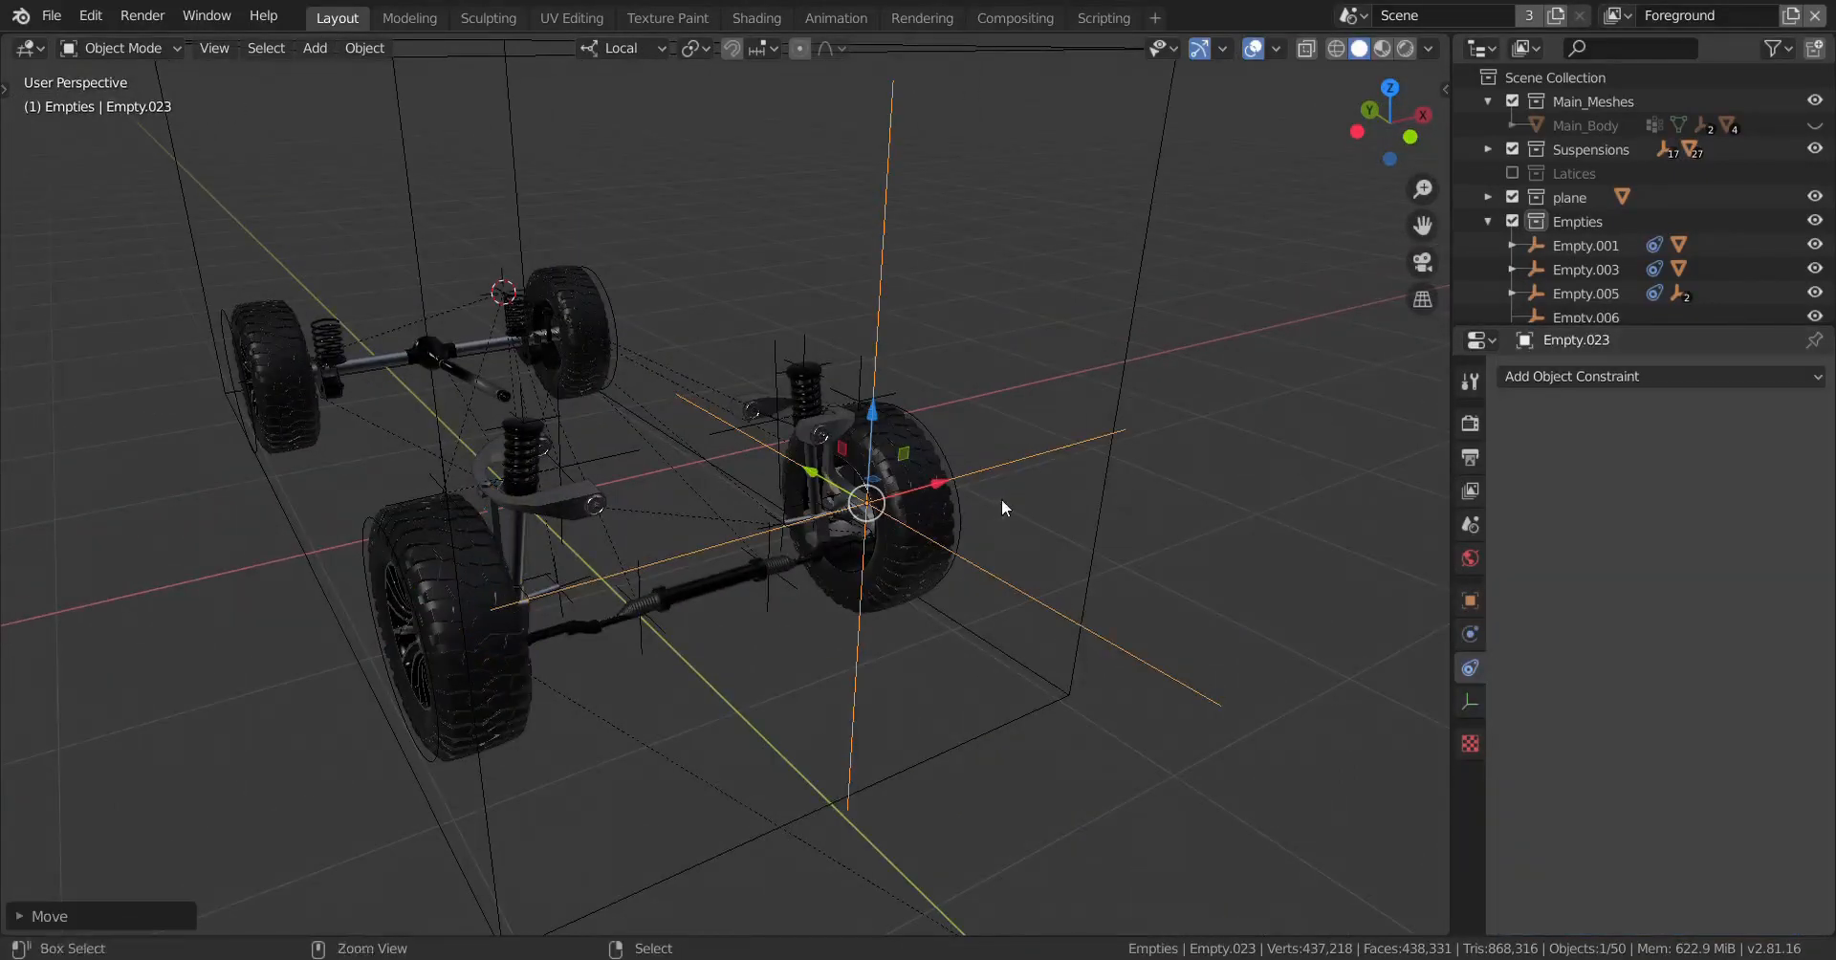
key("g")
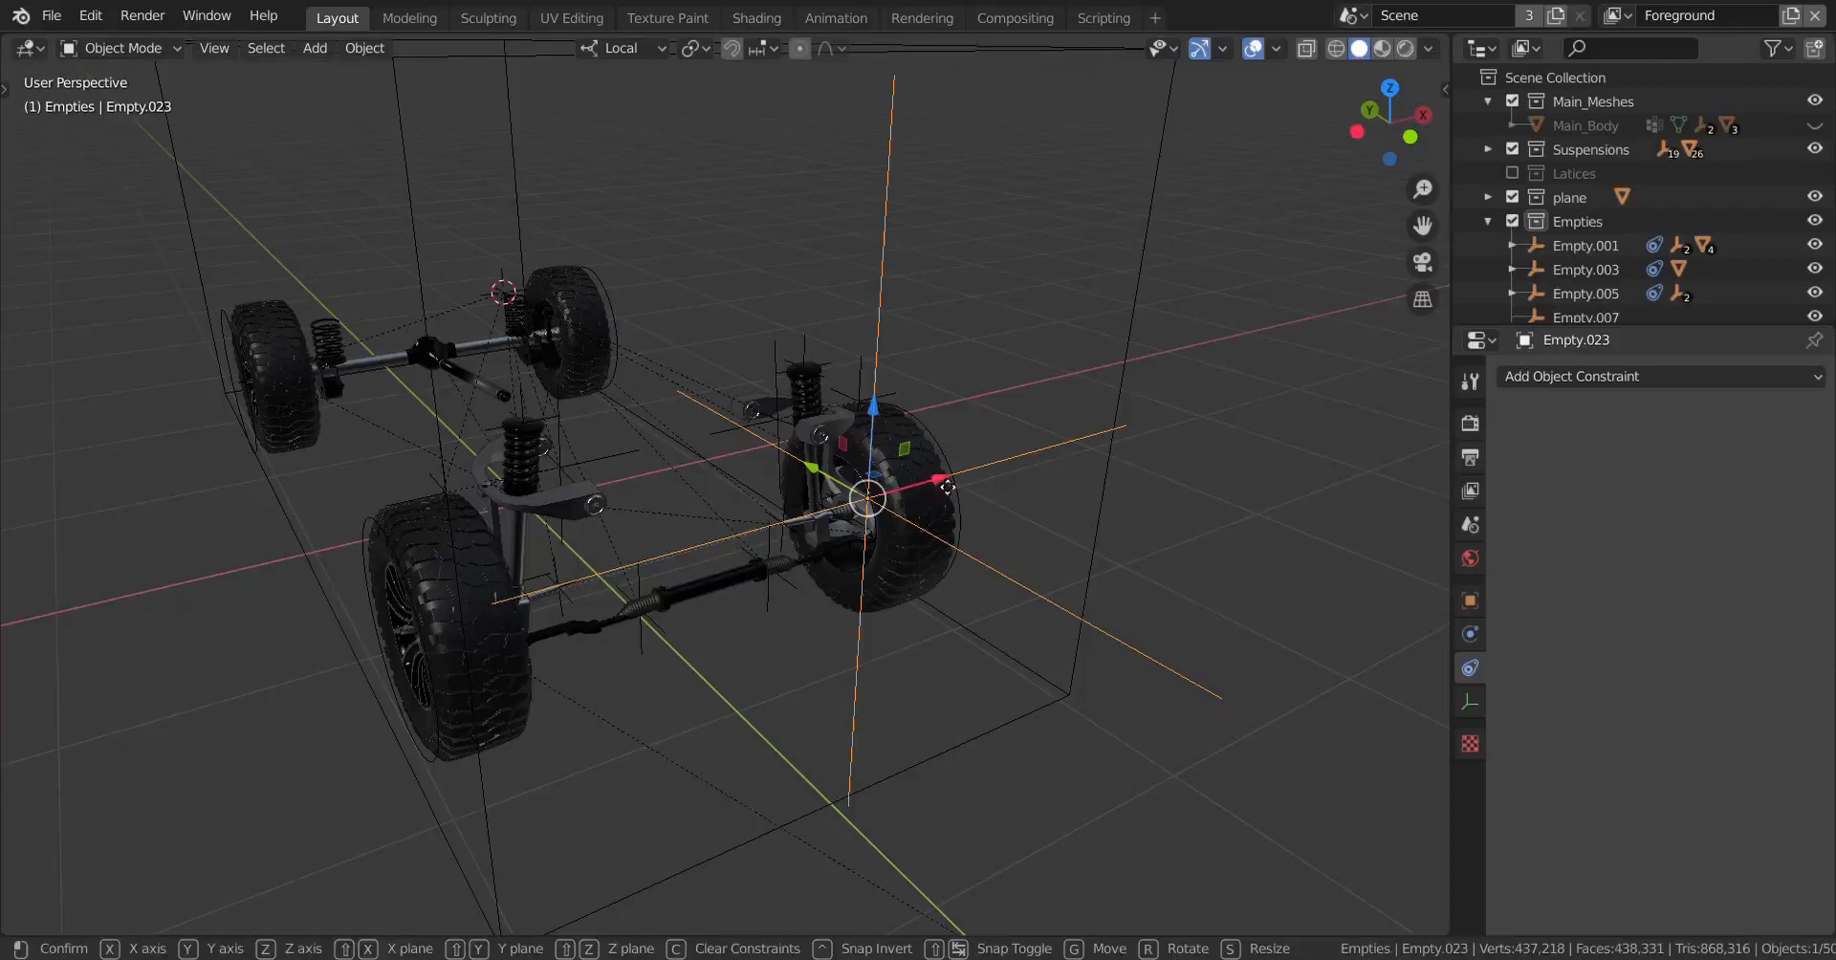
key("x")
right_click(1041, 450)
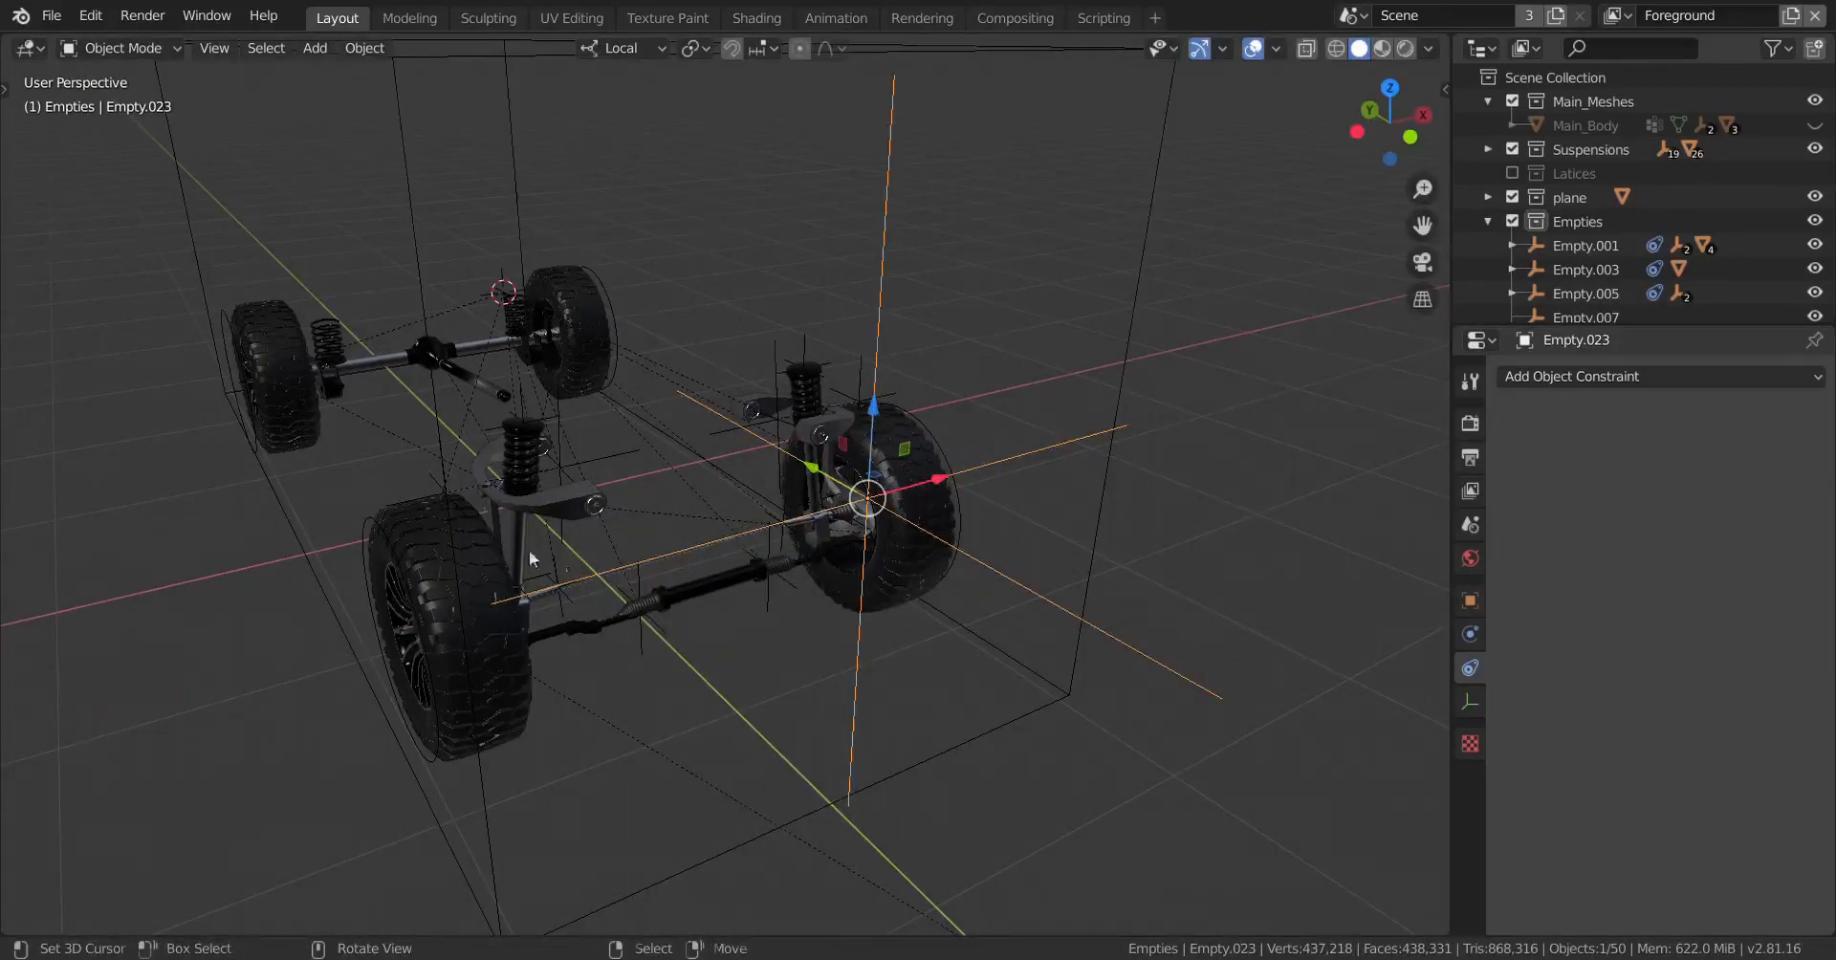
Step: Set the destination rotation Z range of Front_Wheel_Horb.000's Transformation constraint to -25° minimum and 25° maximum
middle_click_drag(530, 549, 581, 561)
left_click(581, 560)
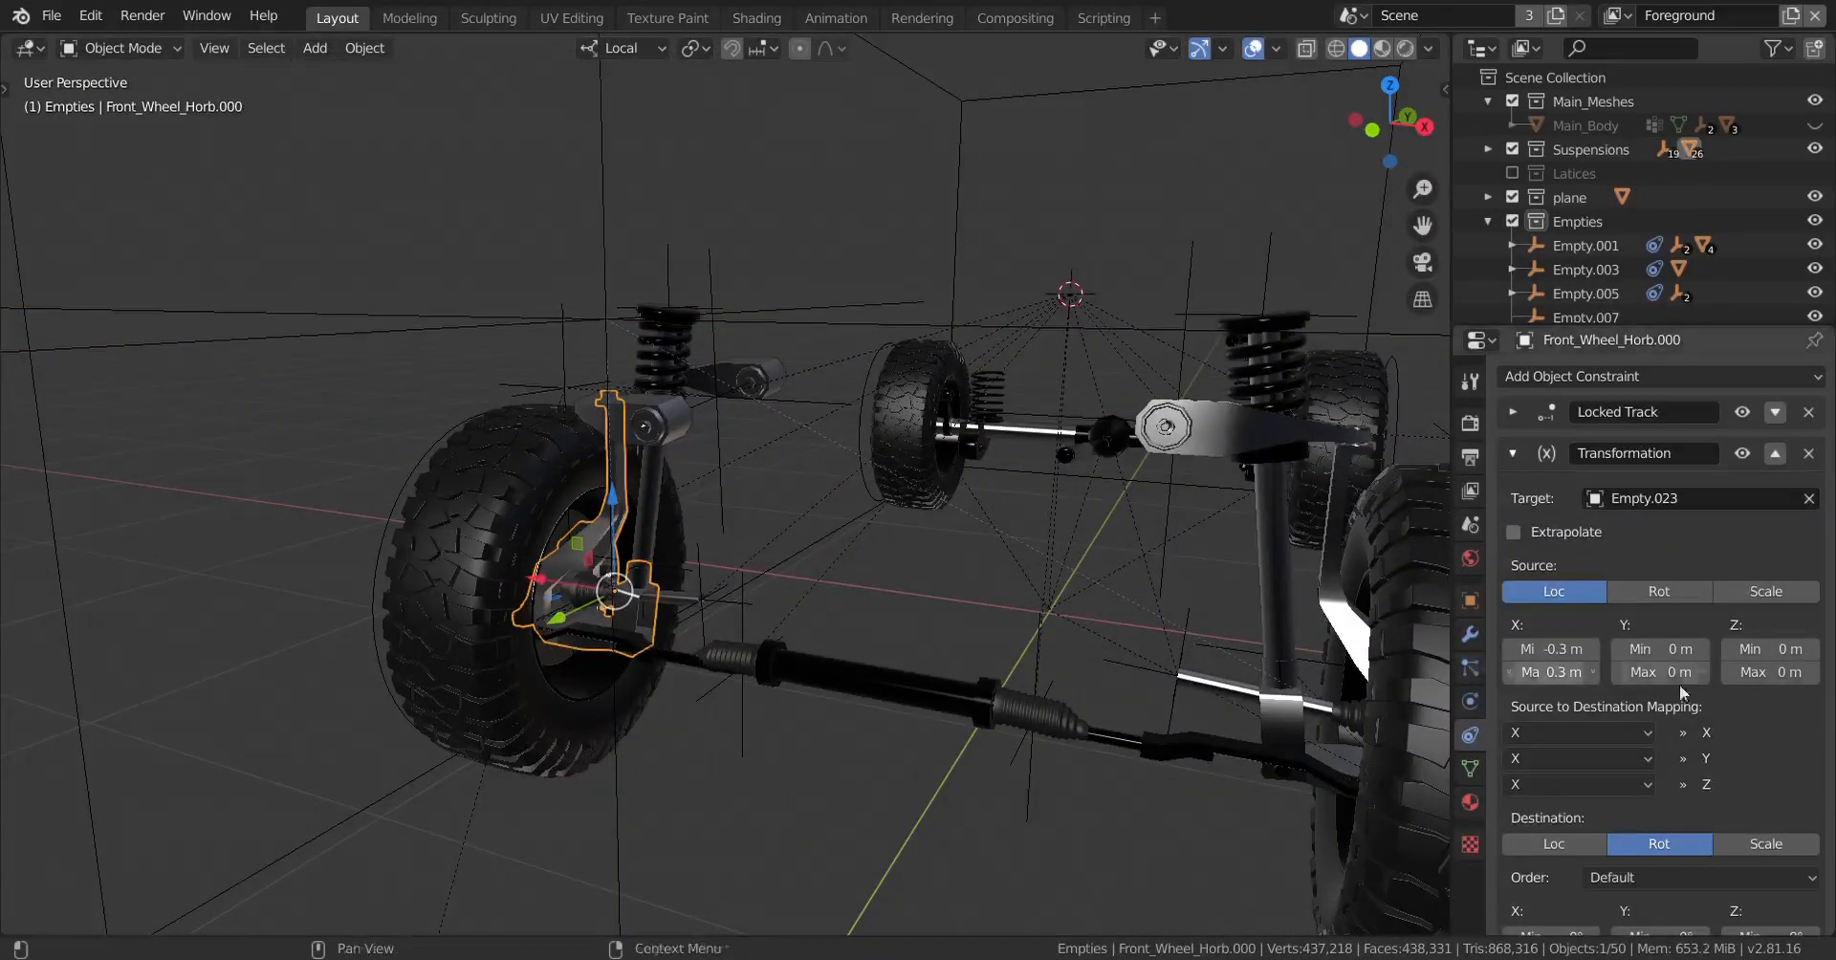
scroll(1729, 749, "down", 4)
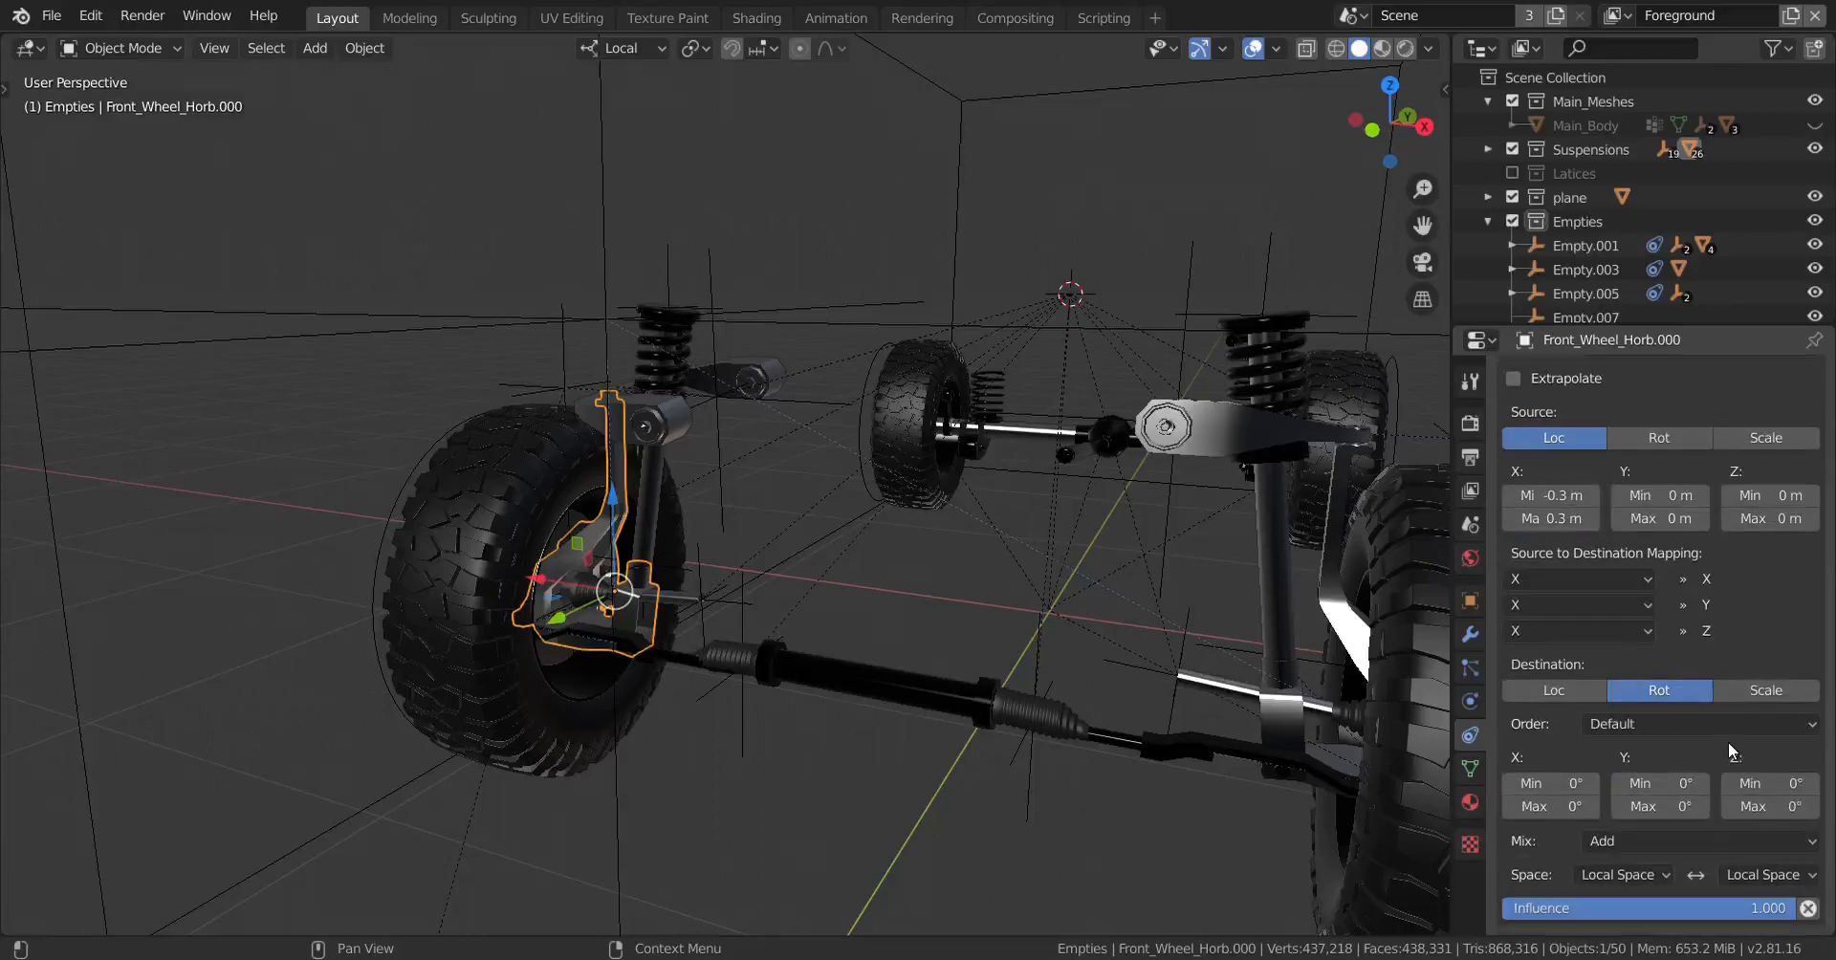
left_click(1798, 786)
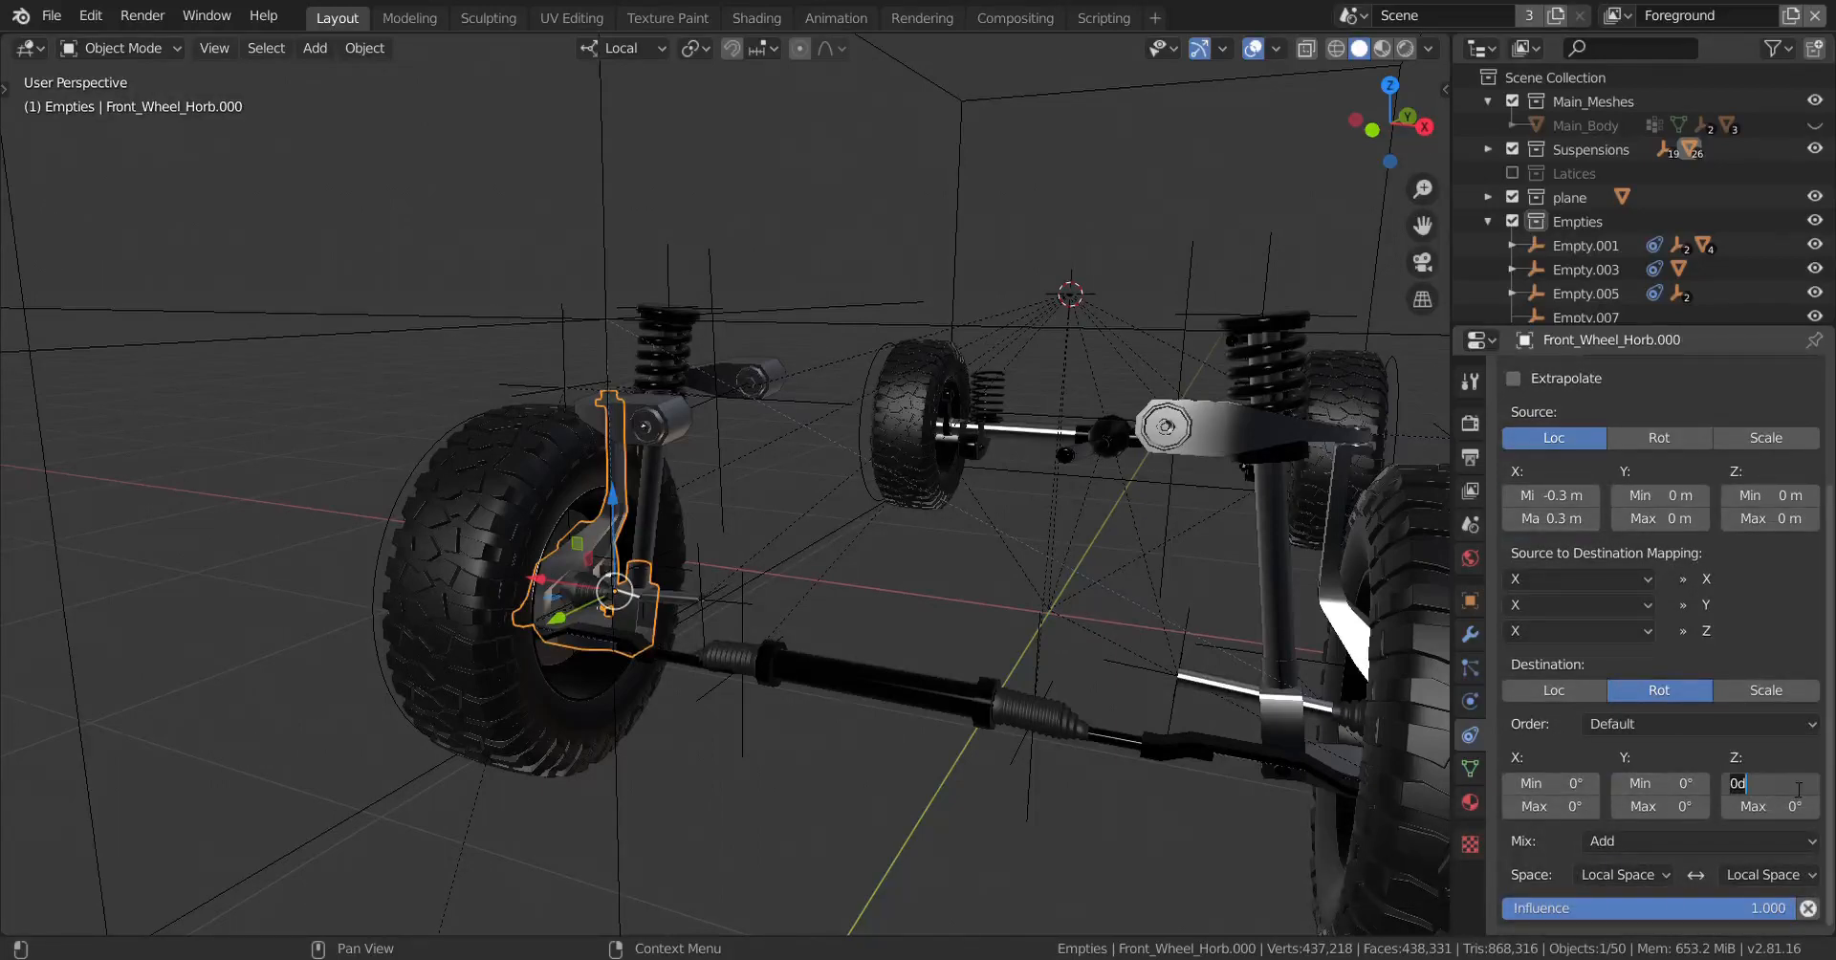
type("-25")
key("Tab")
type("2")
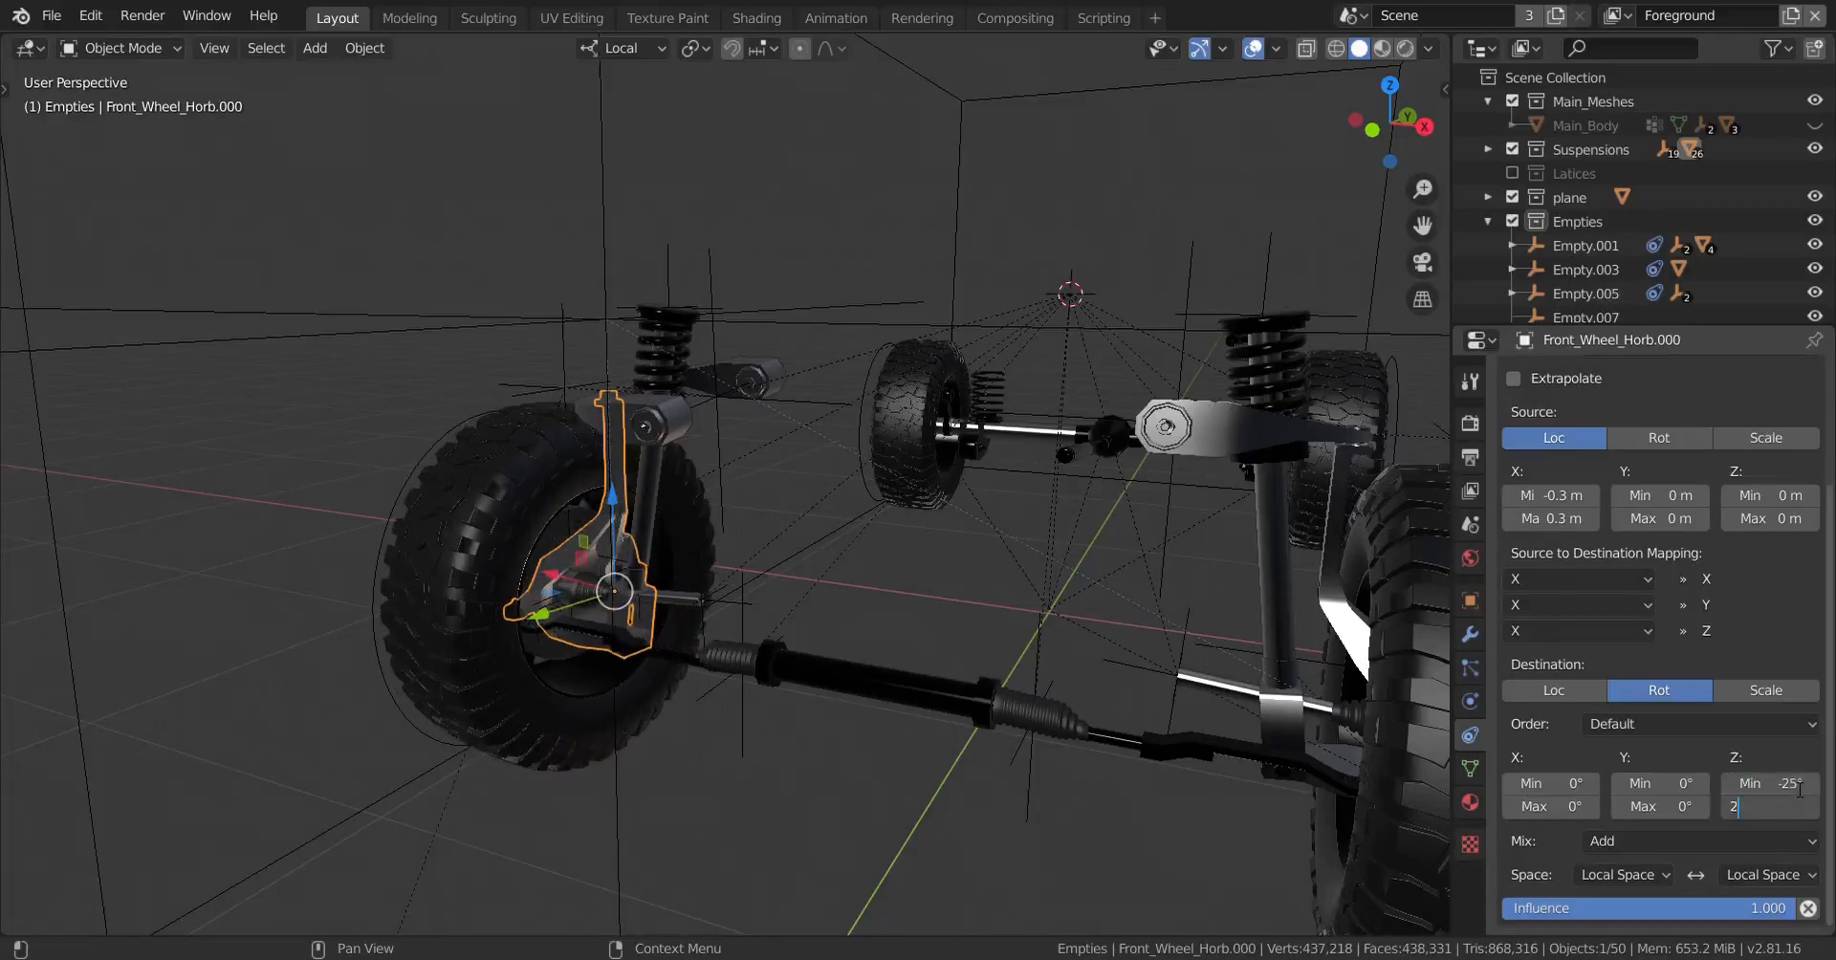
key("Return")
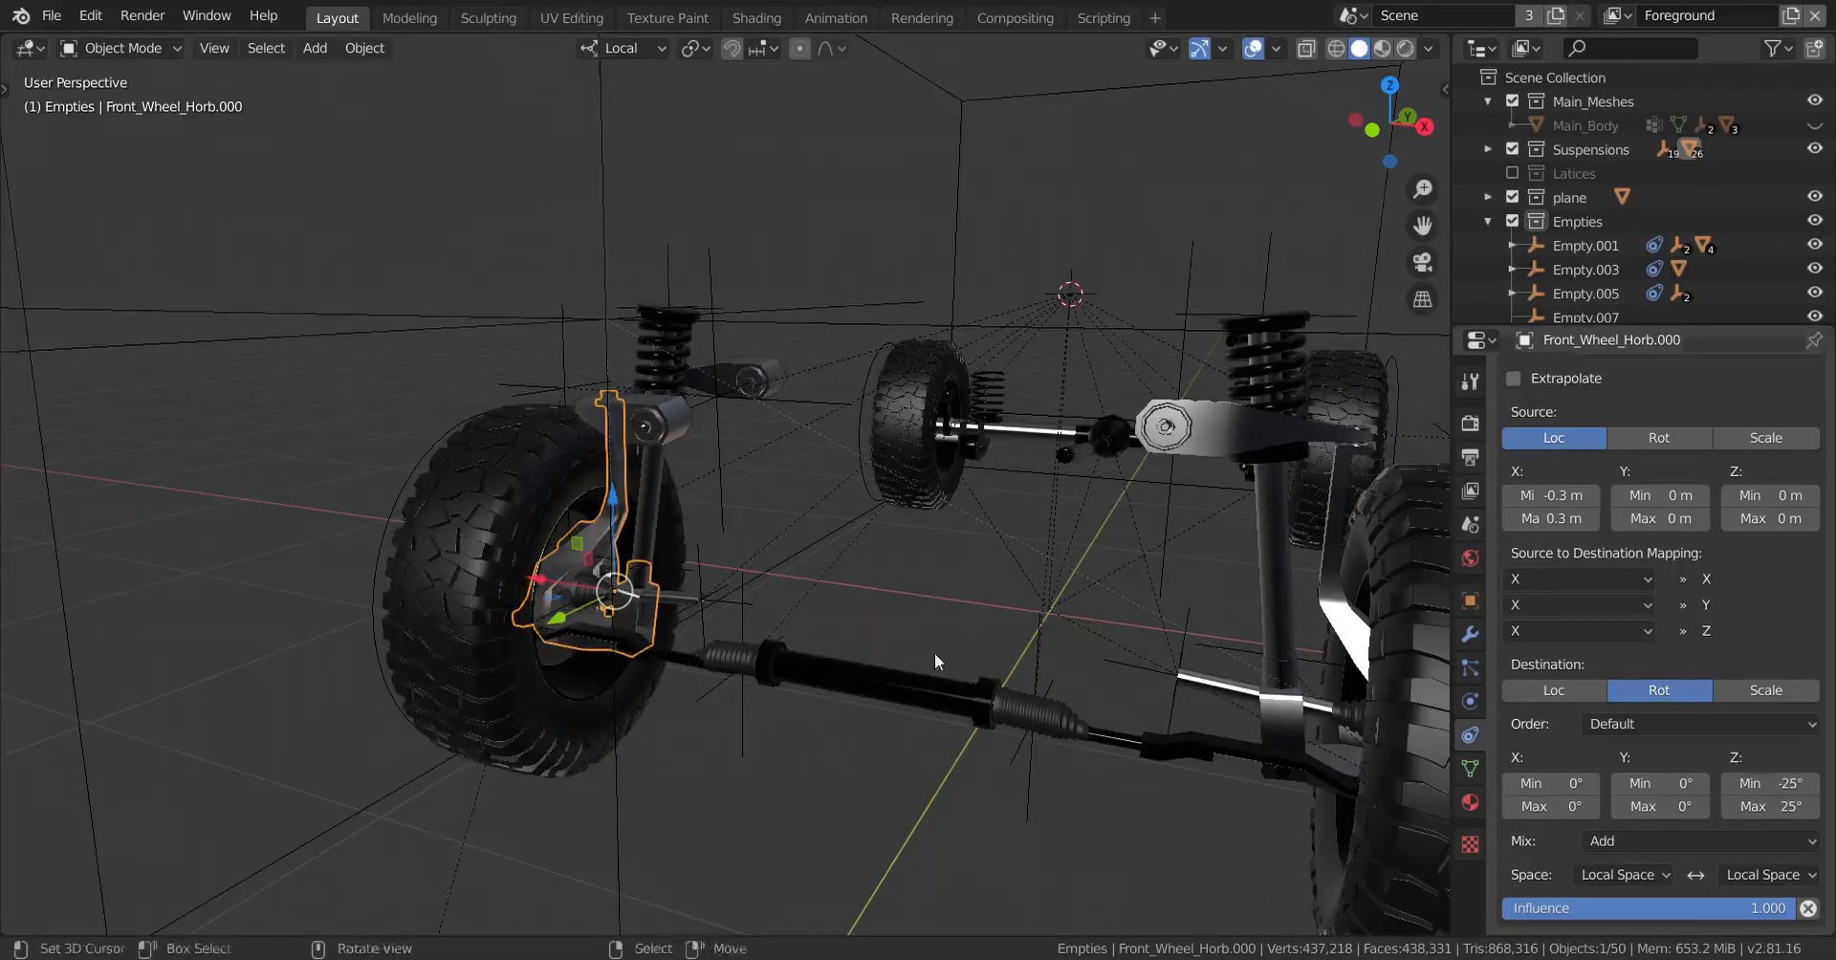
Step: Slide Empty.023 repeatedly along X to test that both front wheels steer together, cancelling each move
scroll(934, 652, "down", 5)
middle_click_drag(983, 738, 930, 467)
right_click(1025, 446)
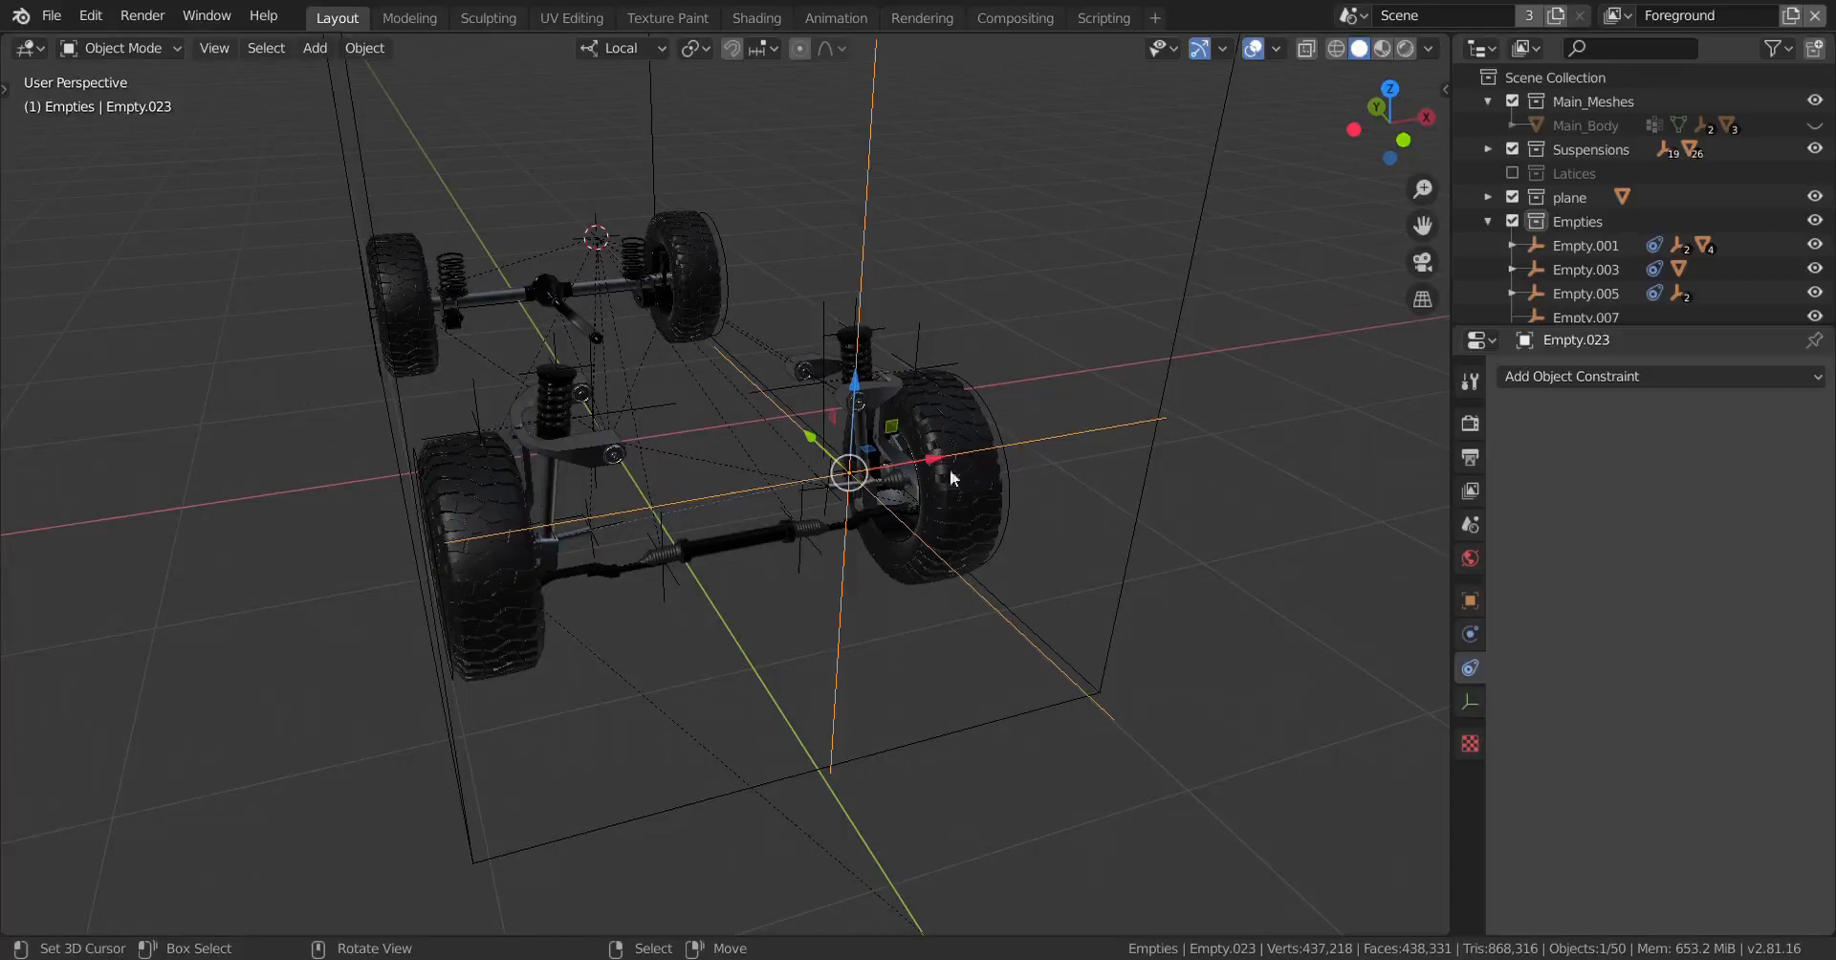
left_click_drag(929, 461, 842, 627)
right_click(841, 626)
scroll(715, 651, "down", 1)
middle_click_drag(715, 651, 772, 662)
scroll(958, 539, "up", 2)
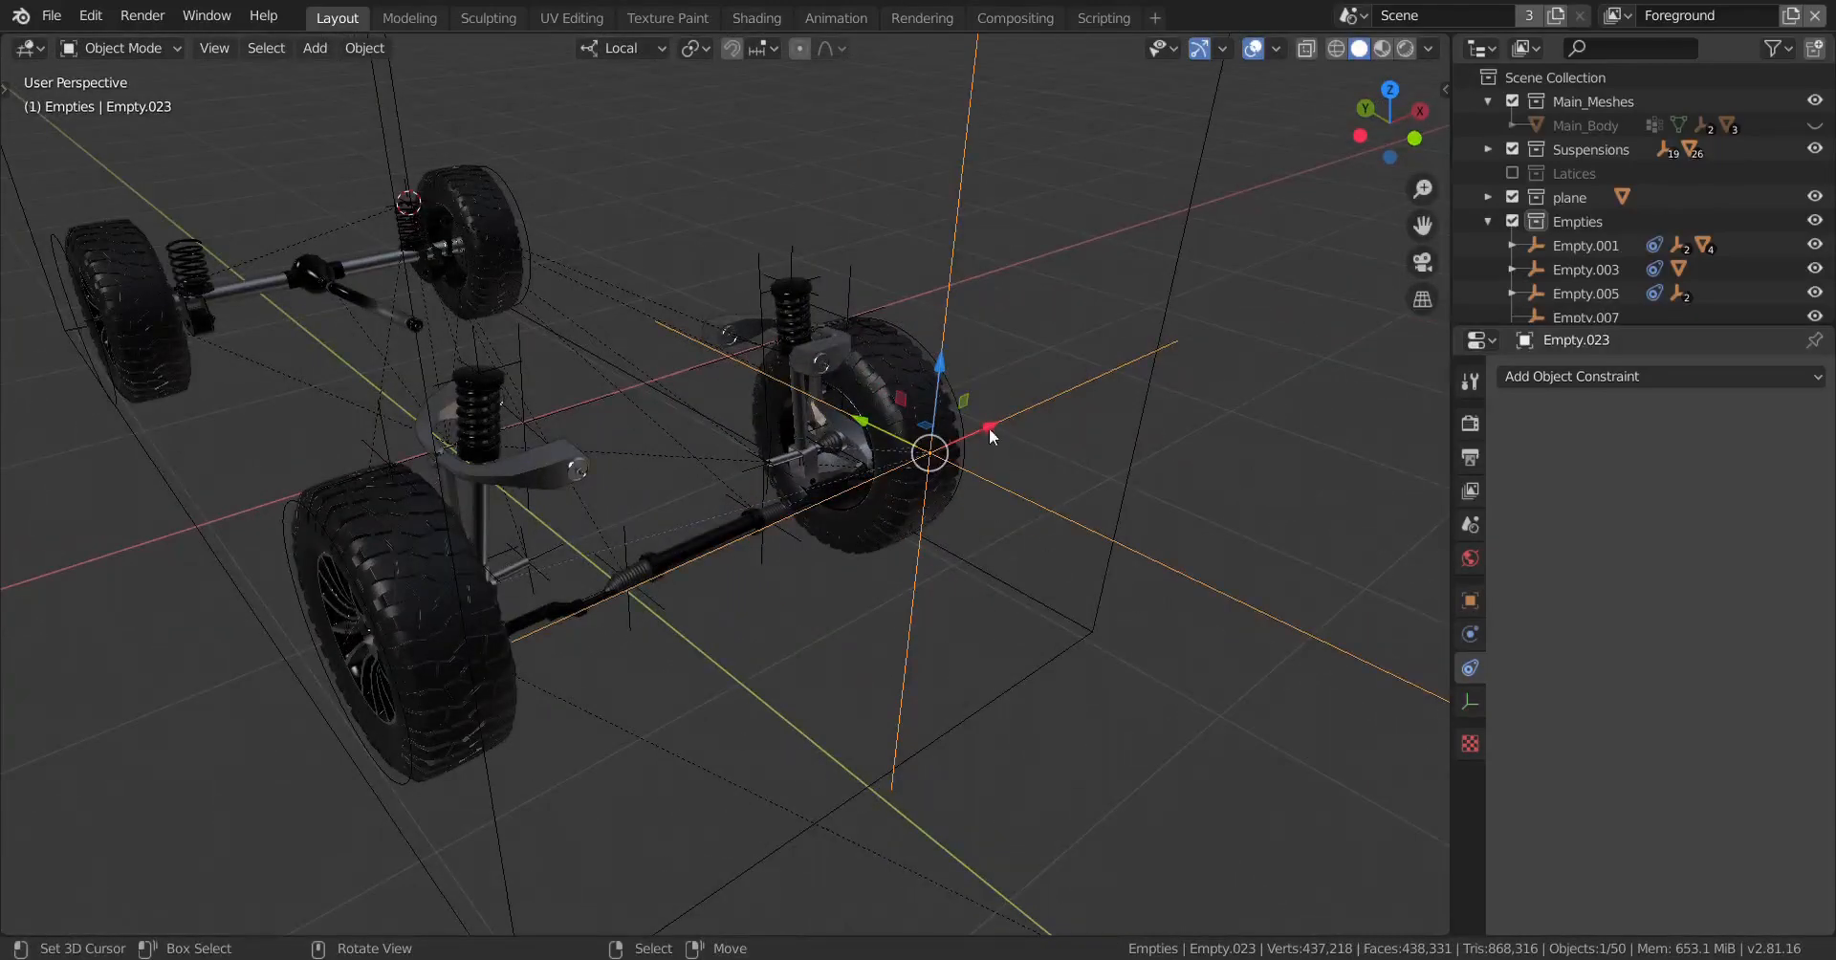
left_click_drag(989, 427, 813, 600)
right_click(813, 600)
scroll(872, 572, "down", 1)
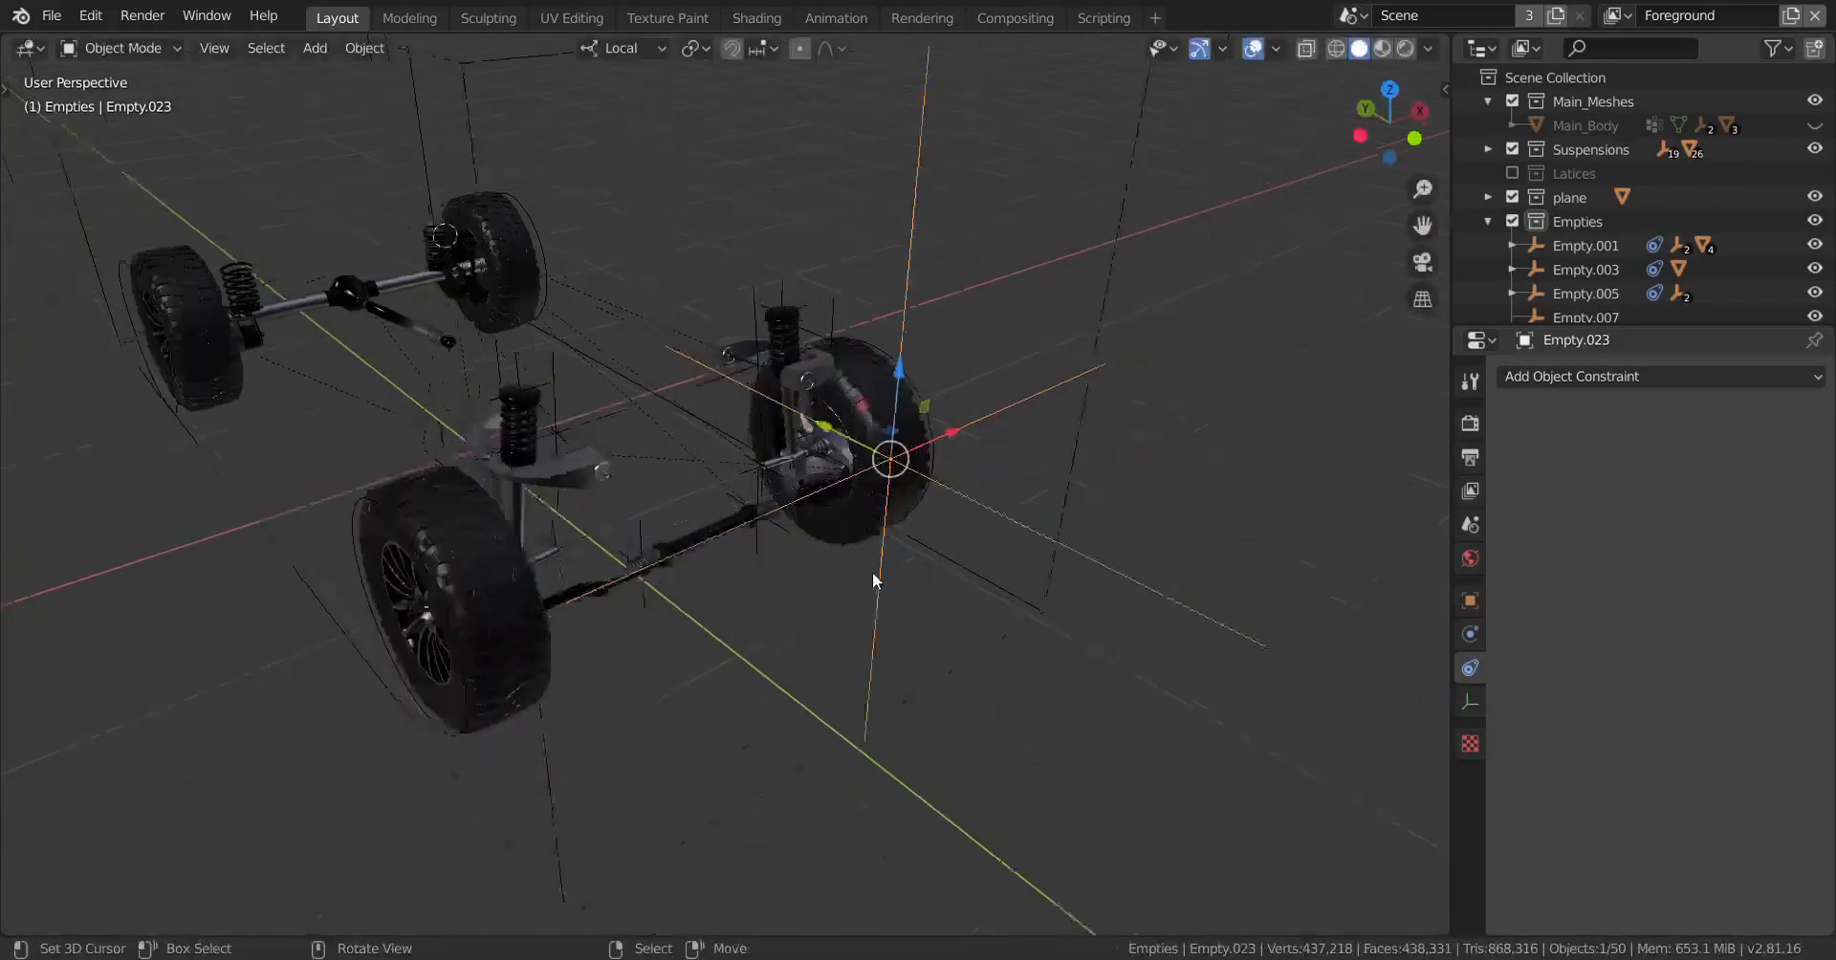
scroll(873, 572, "down", 2)
middle_click_drag(872, 571, 853, 566)
left_click_drag(893, 452, 1014, 475)
right_click(1014, 475)
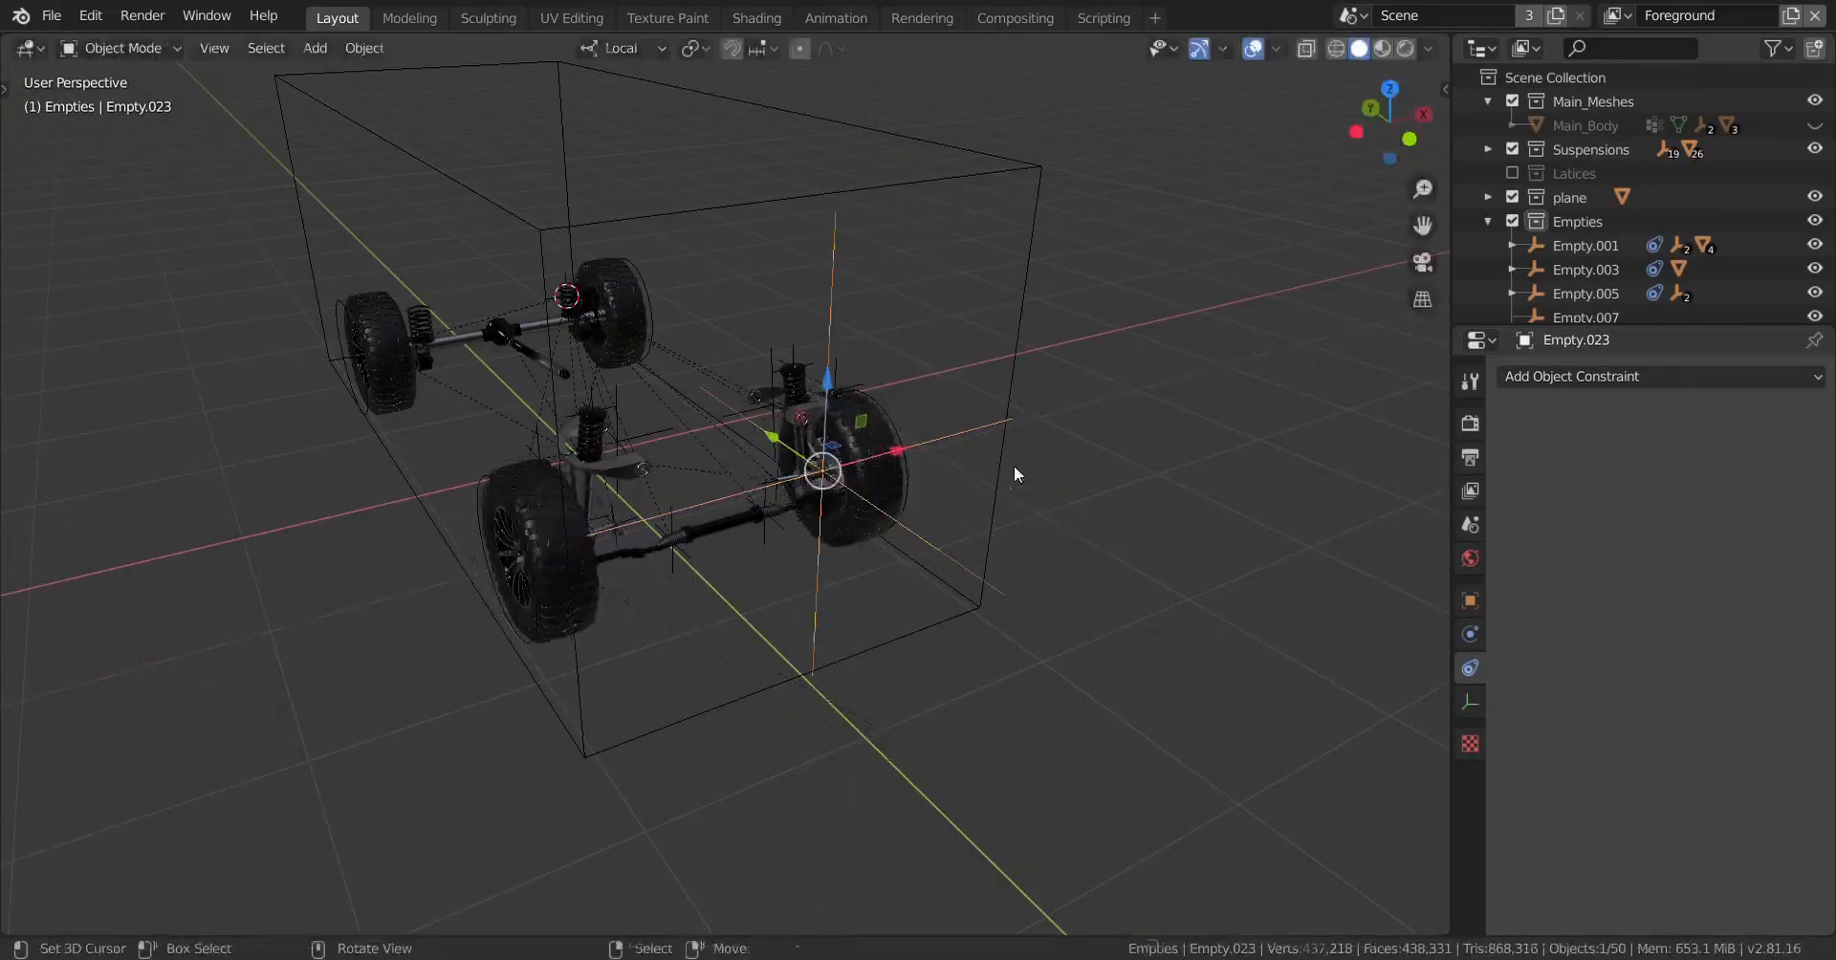
Step: Examine the wheels and the front and rear suspension from the side of the vehicle
middle_click_drag(1014, 475, 752, 543)
scroll(696, 555, "up", 3)
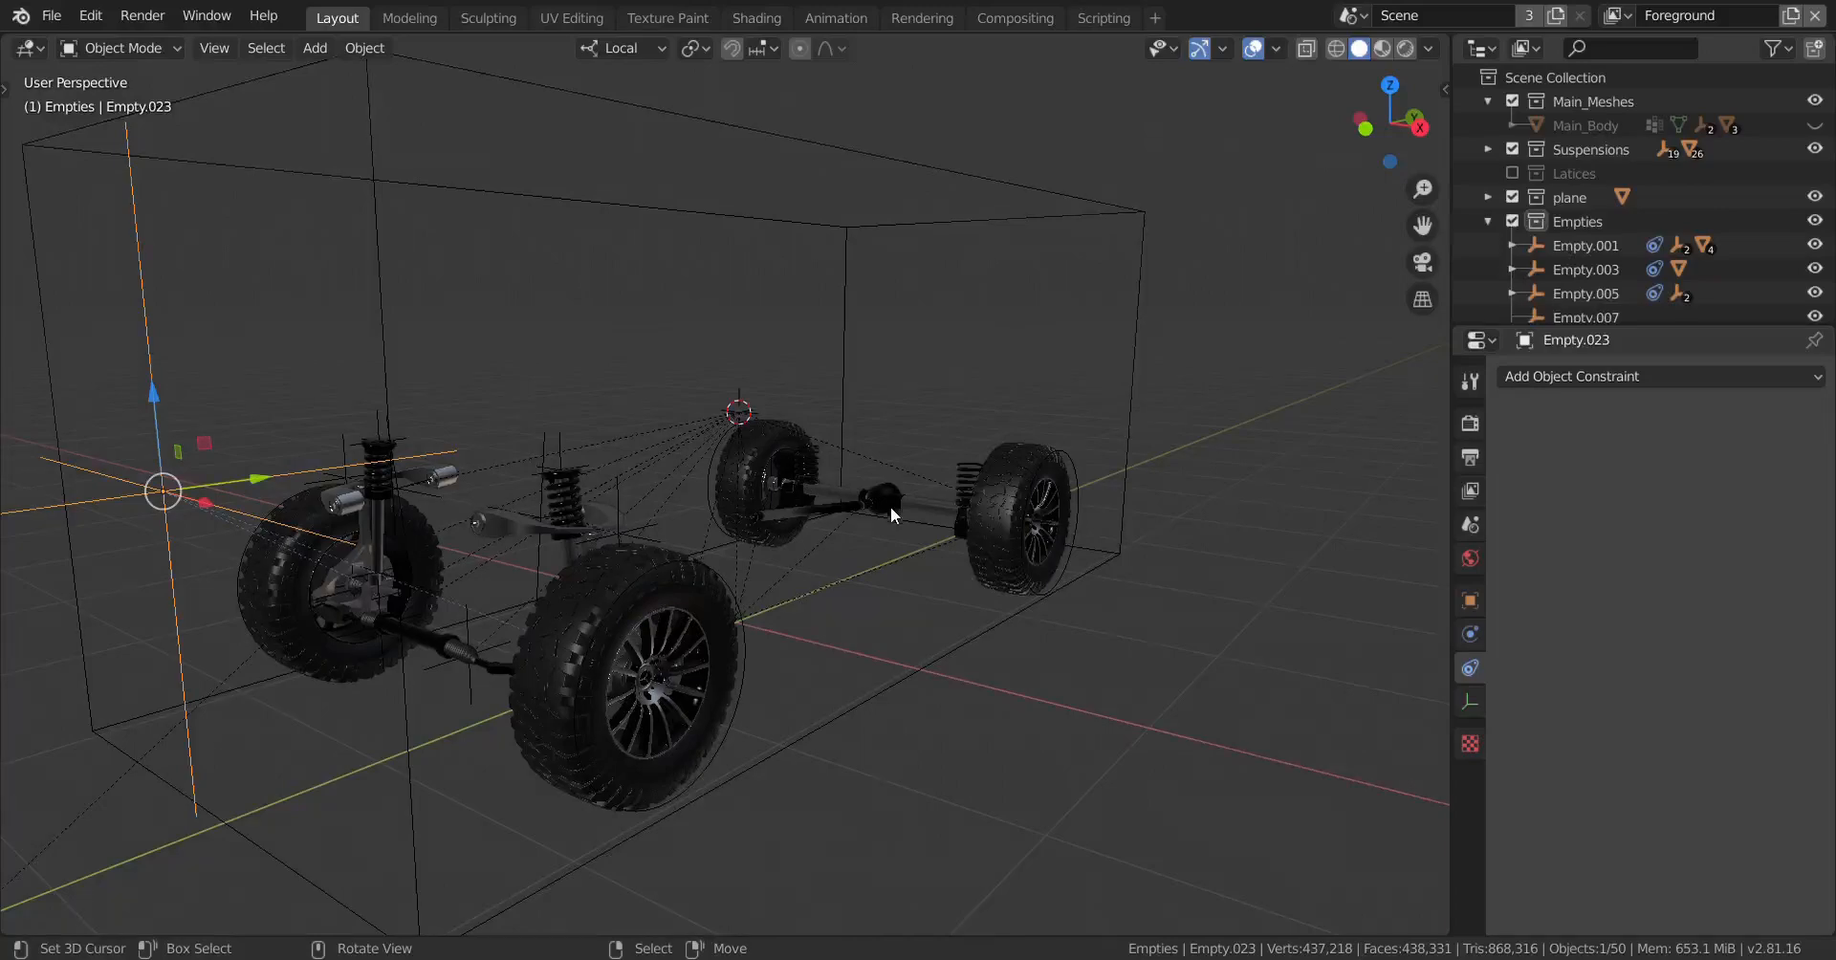
scroll(779, 522, "down", 3)
scroll(765, 552, "up", 5)
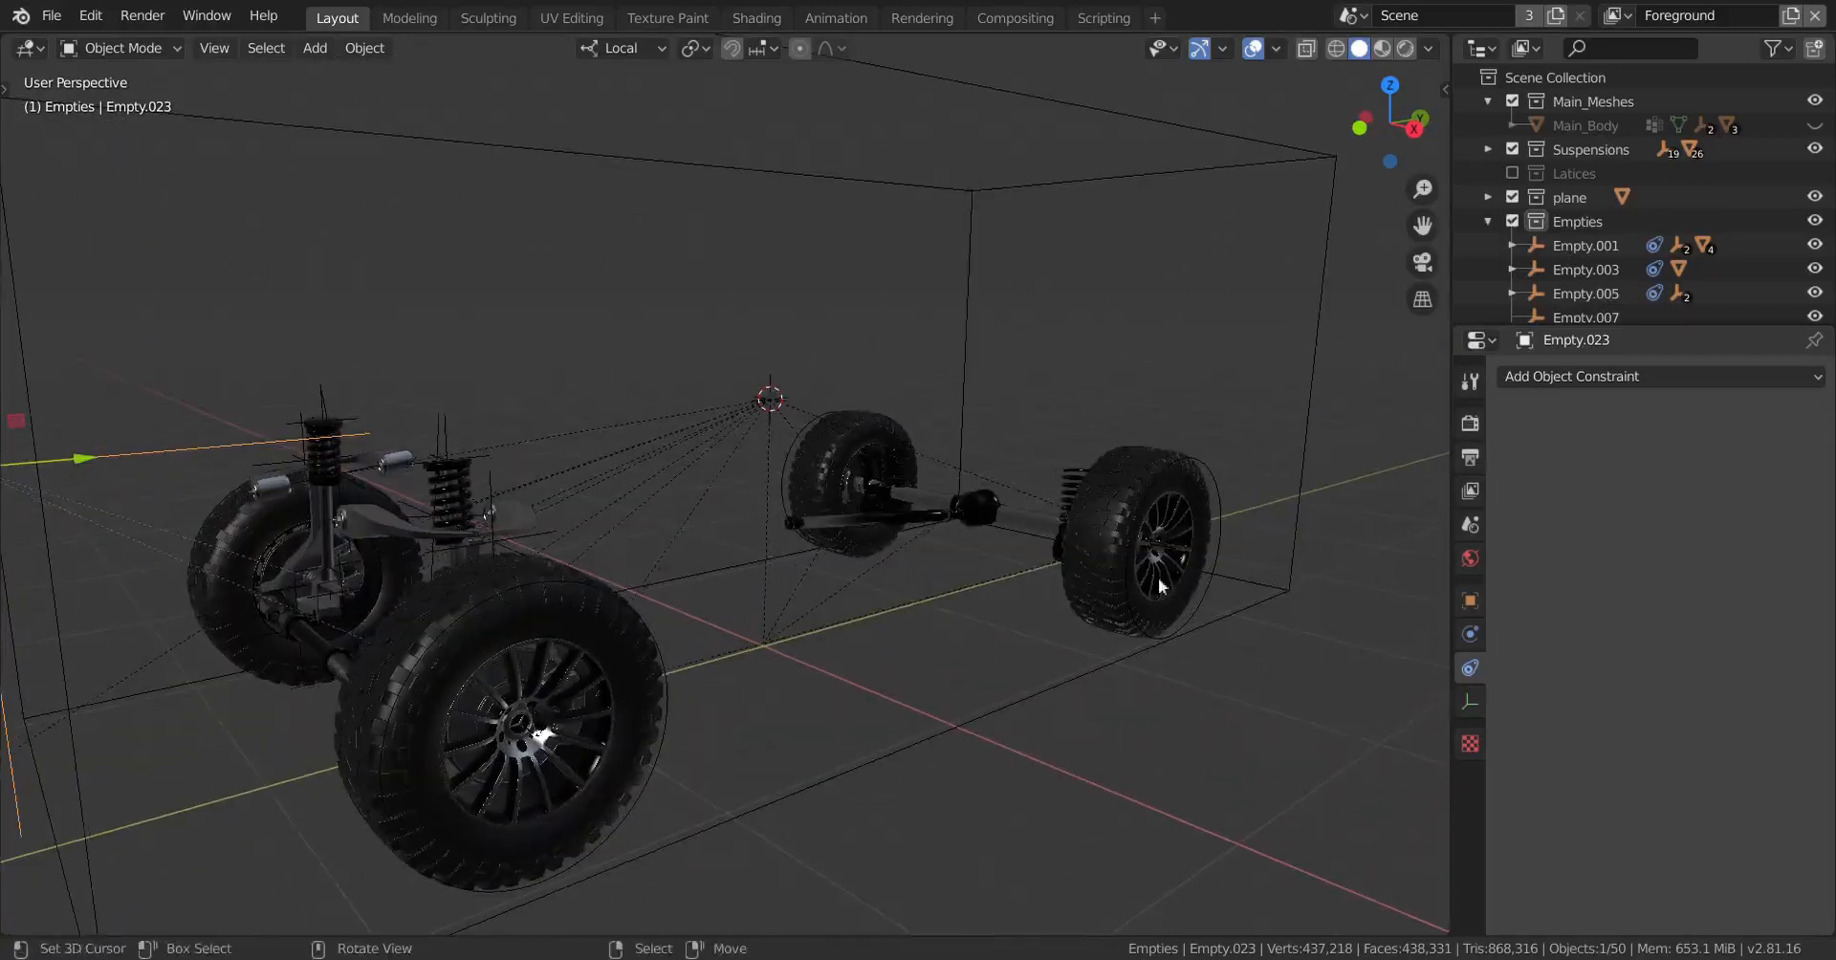
scroll(926, 588, "down", 3)
middle_click_drag(937, 595, 899, 574)
scroll(664, 585, "up", 2)
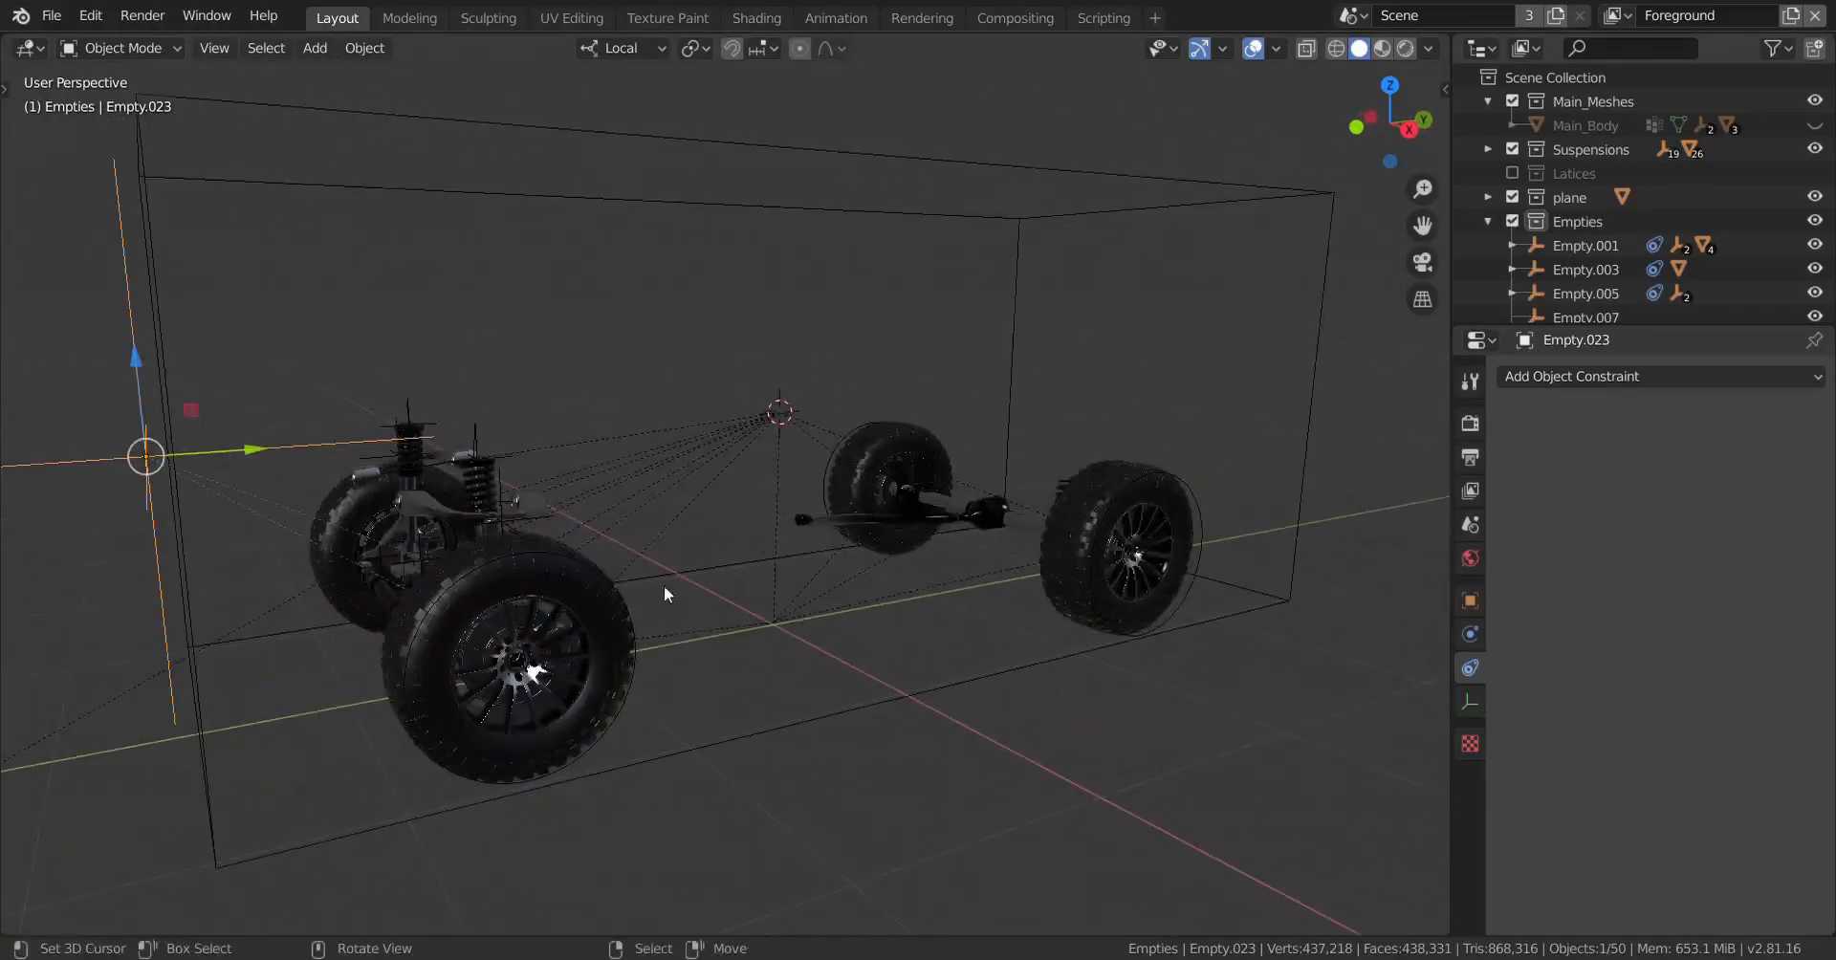
middle_click_drag(842, 627, 872, 642)
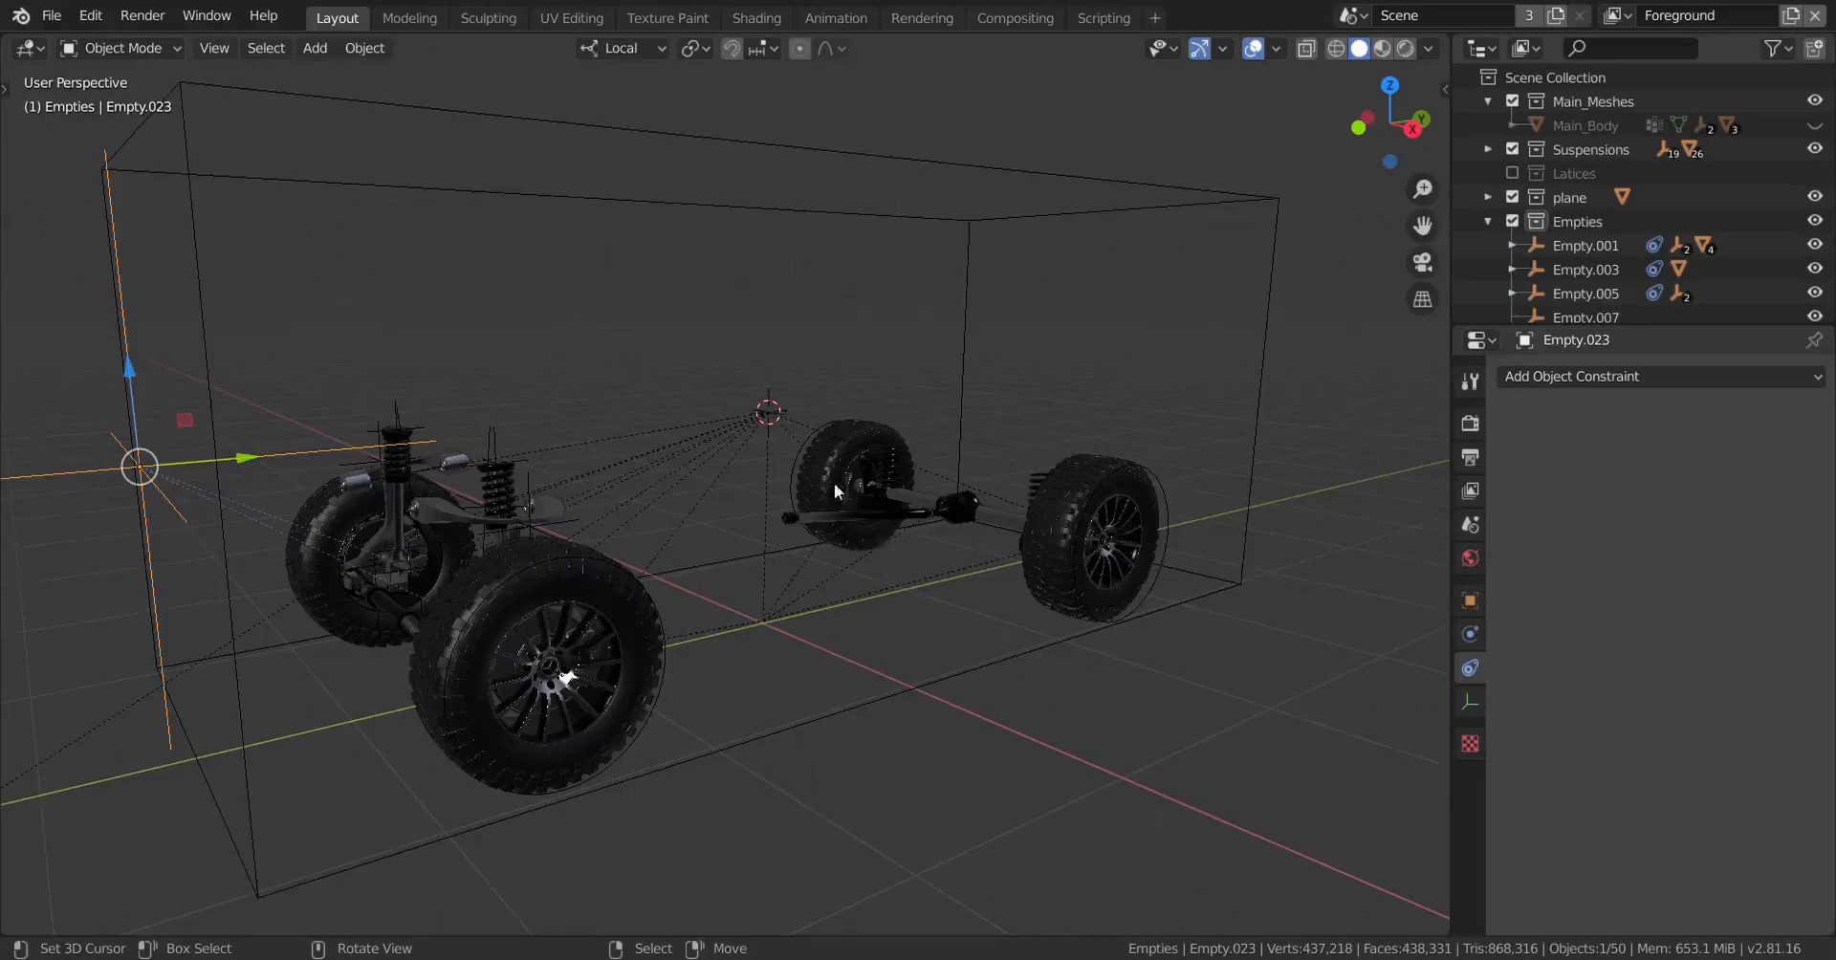
middle_click_drag(838, 490, 887, 446)
left_click(888, 446)
middle_click_drag(886, 577, 588, 672)
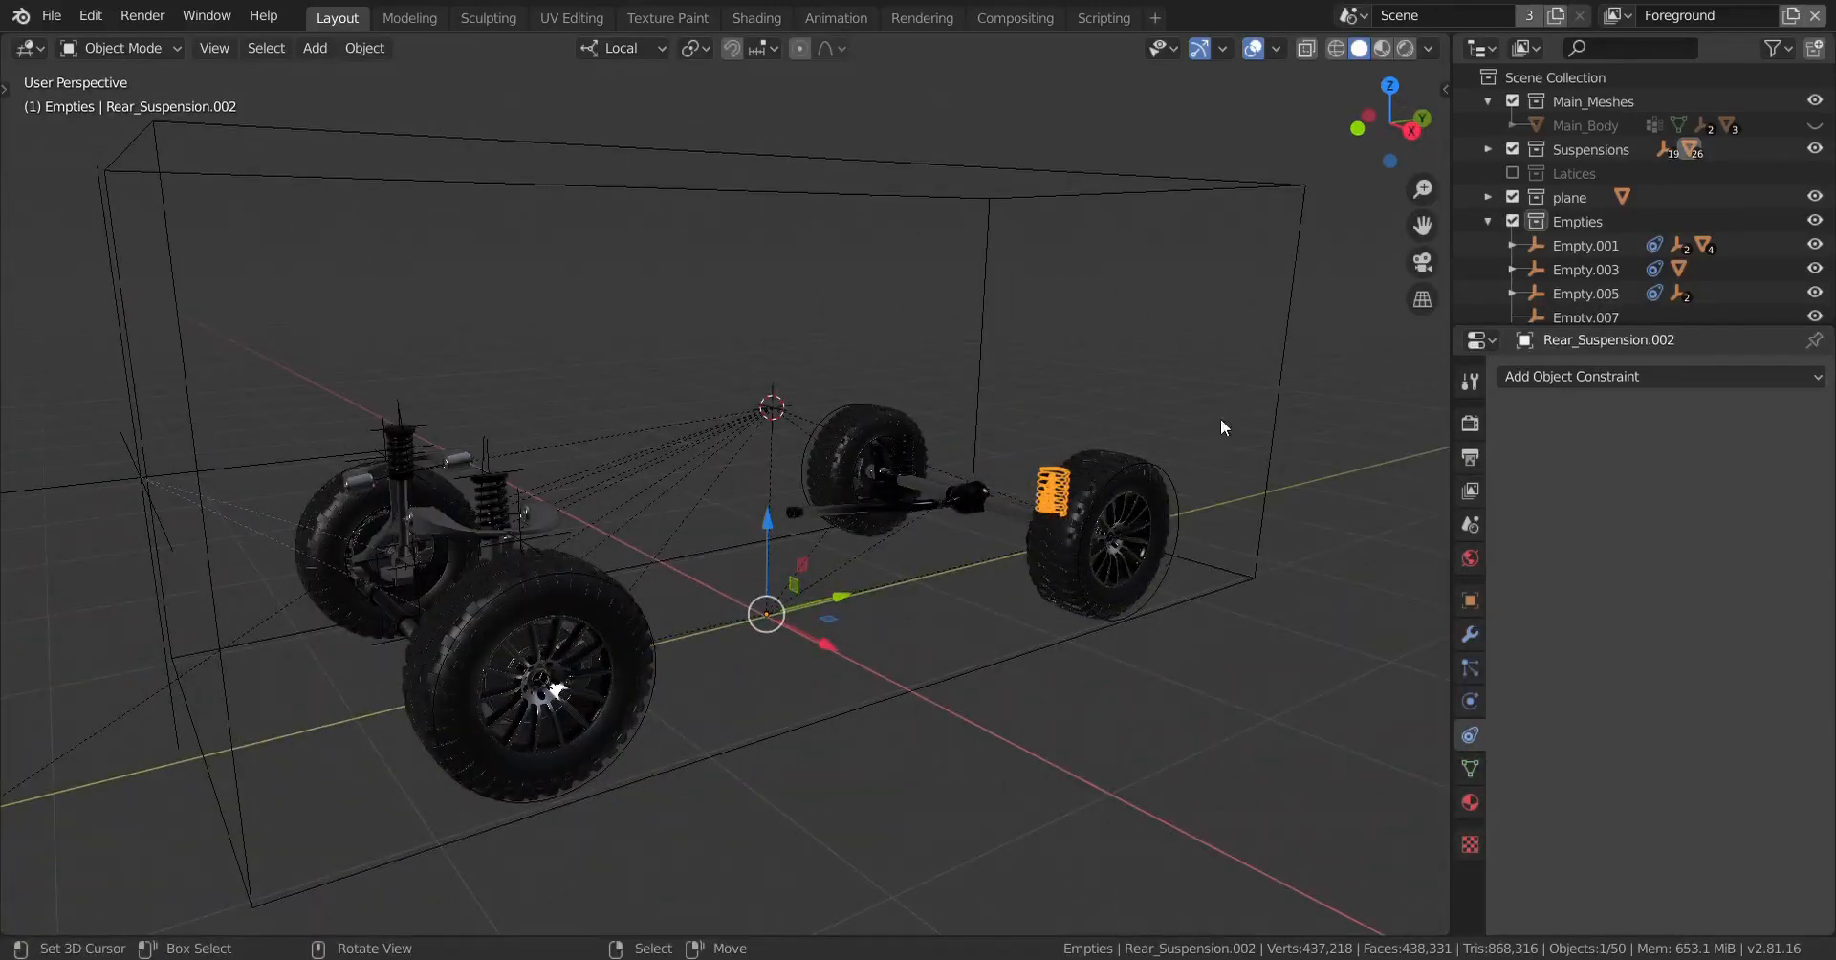
Step: Add a Transformation constraint to Front_Left_Tire
middle_click_drag(578, 534, 828, 492)
right_click(595, 552)
scroll(828, 492, "up", 2)
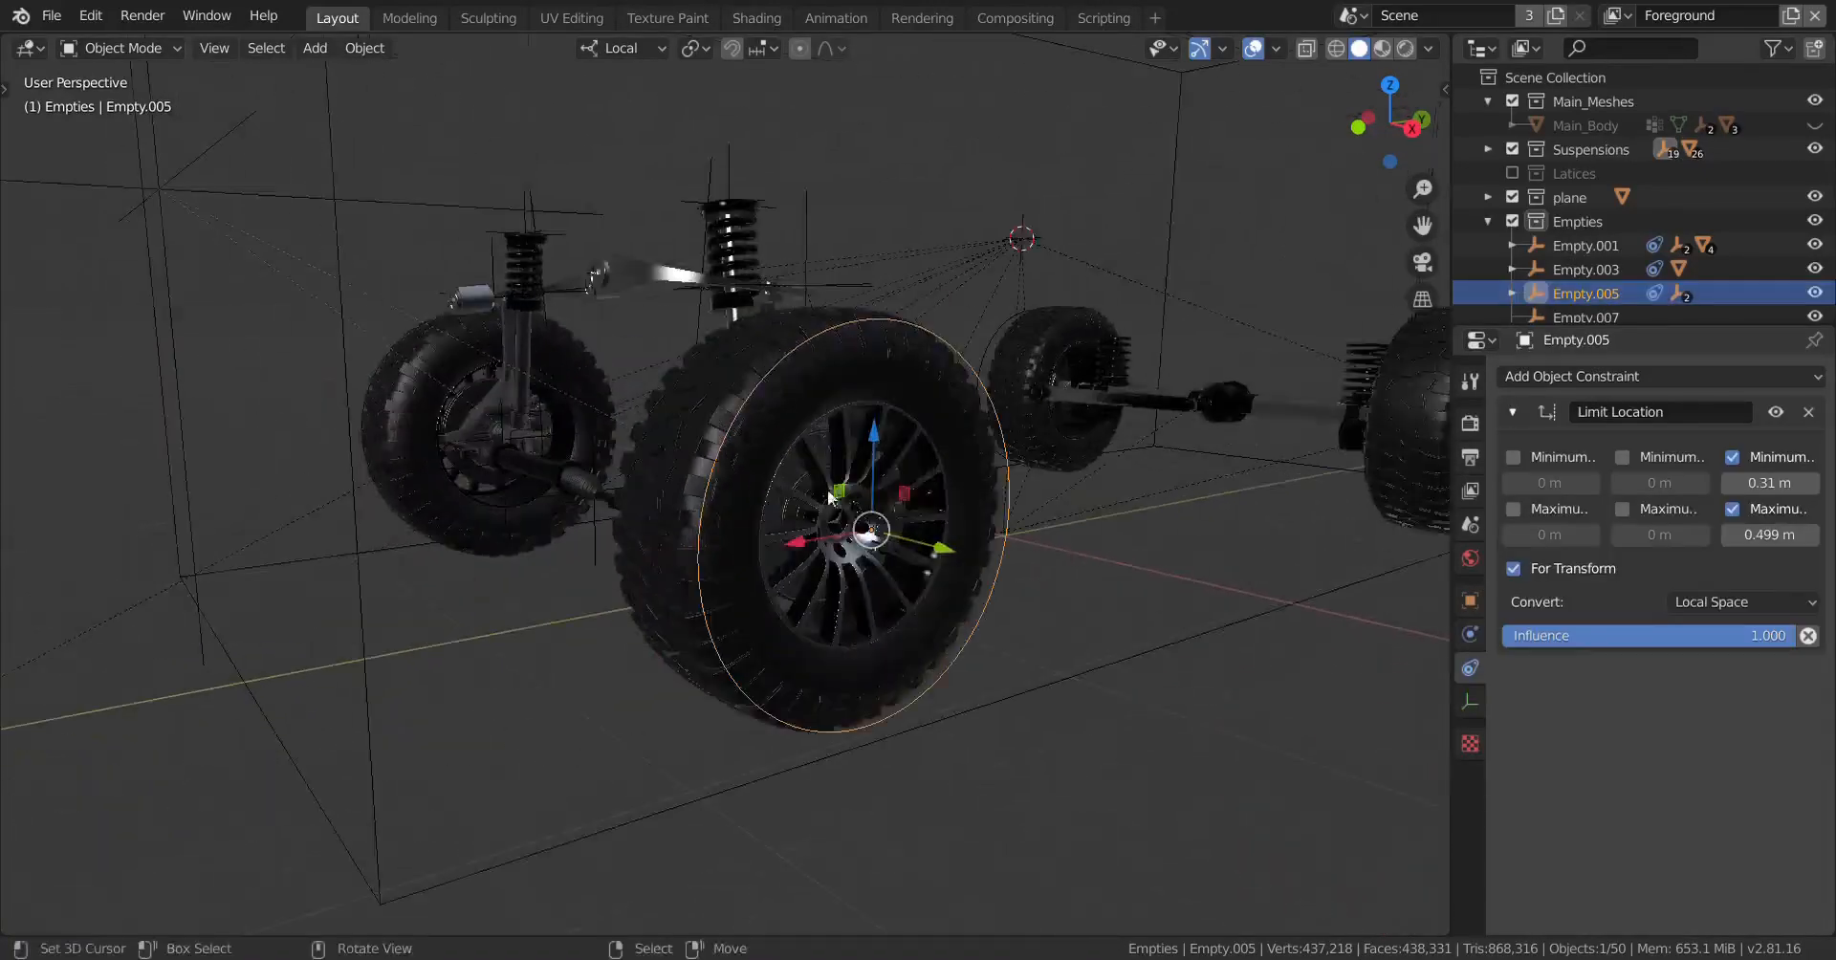
middle_click_drag(903, 433, 837, 462)
right_click(863, 407)
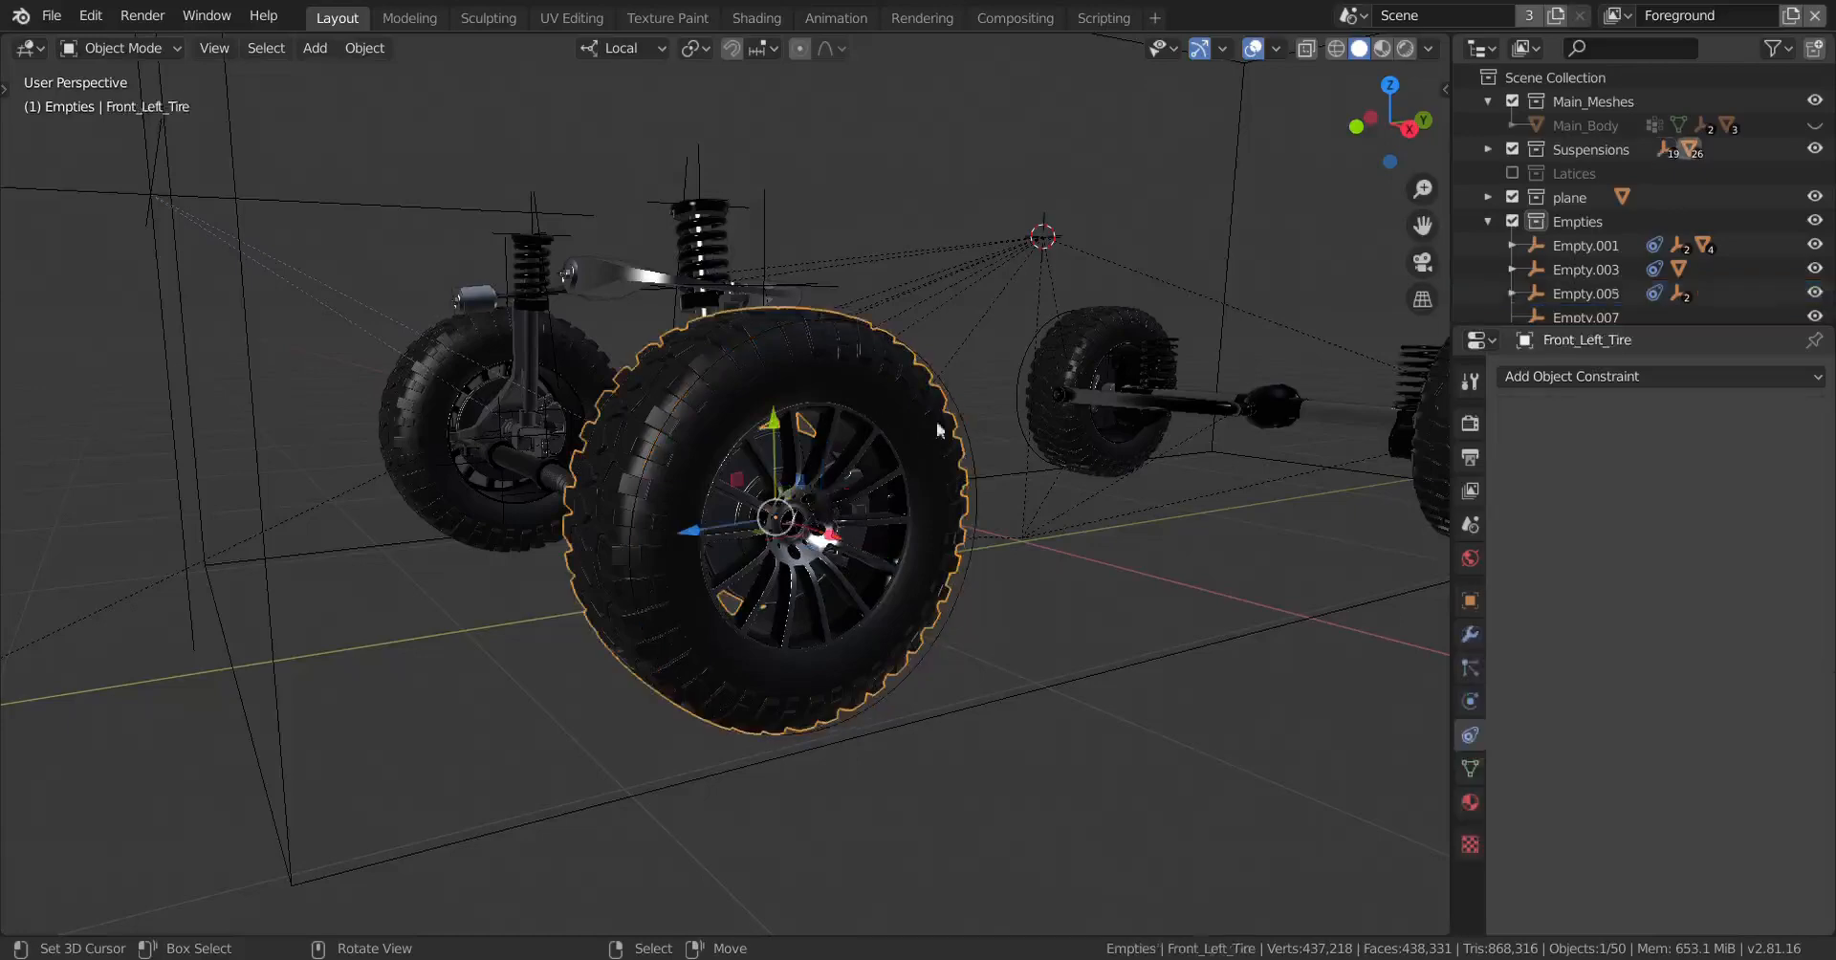
left_click(1620, 382)
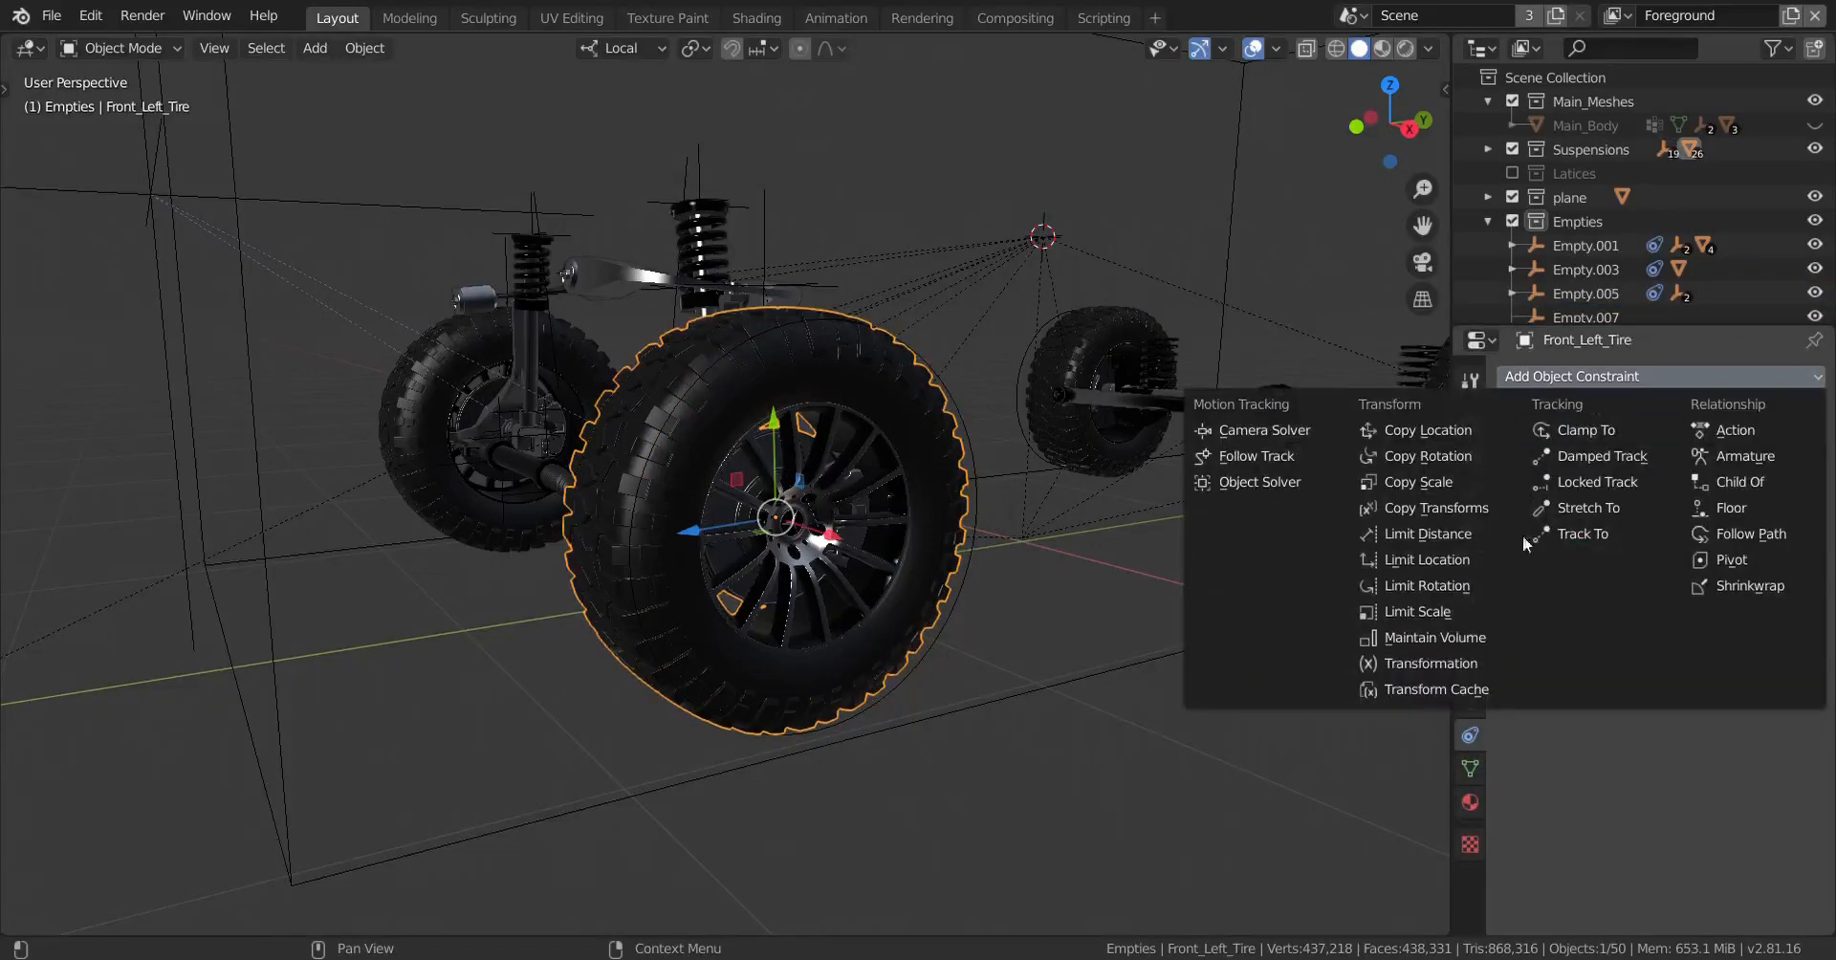
left_click(1414, 662)
Step: Target the tire's Transformation constraint at the large box-shaped Empty and set its destination to rotation
scroll(1076, 600, "down", 4)
middle_click_drag(1025, 603, 768, 524)
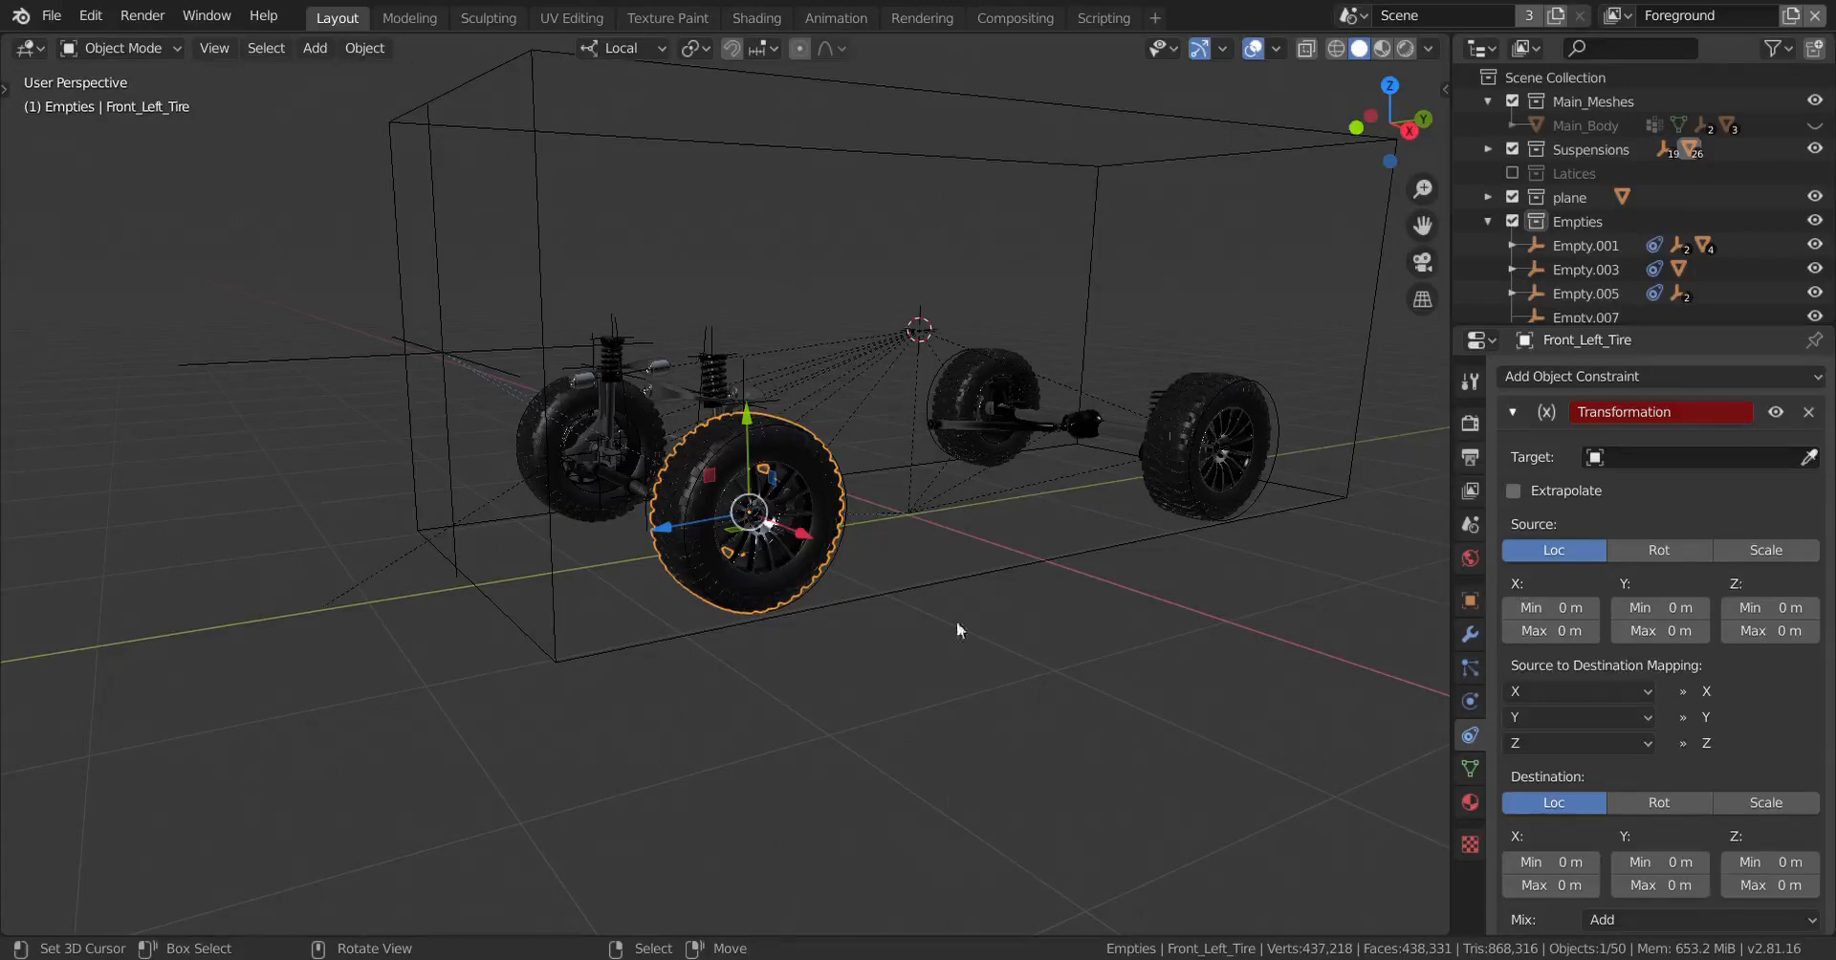
left_click(1809, 464)
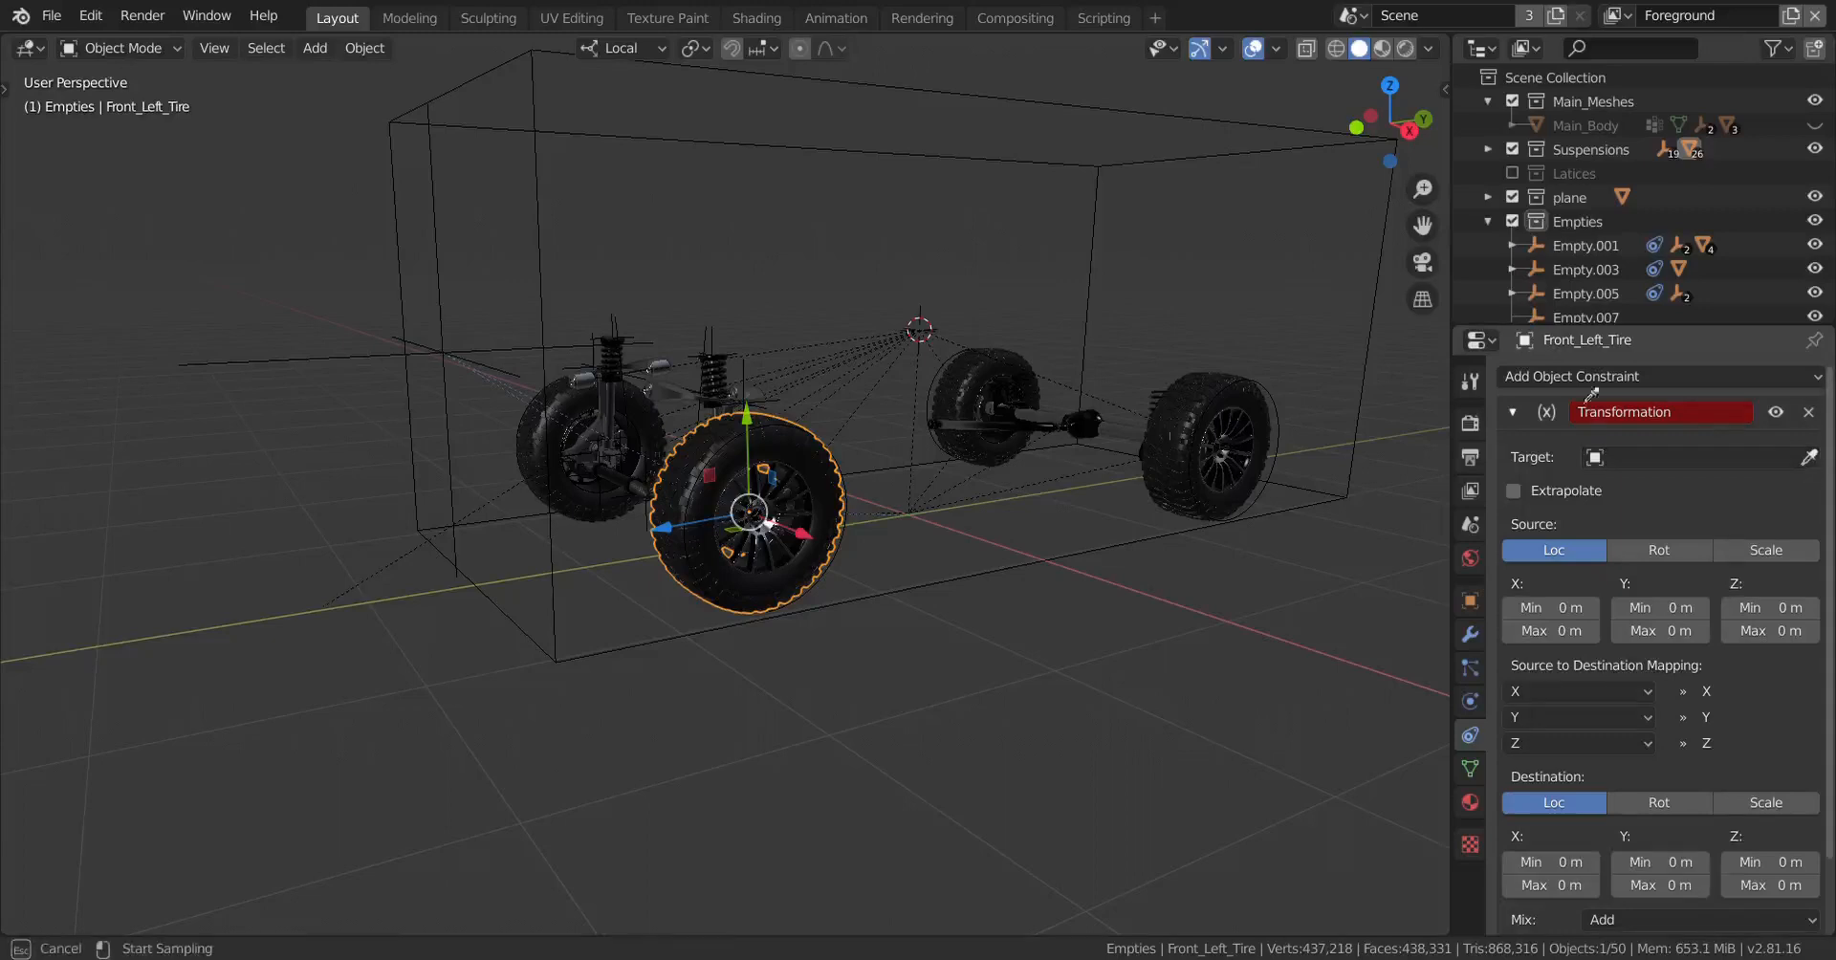
left_click(1063, 122)
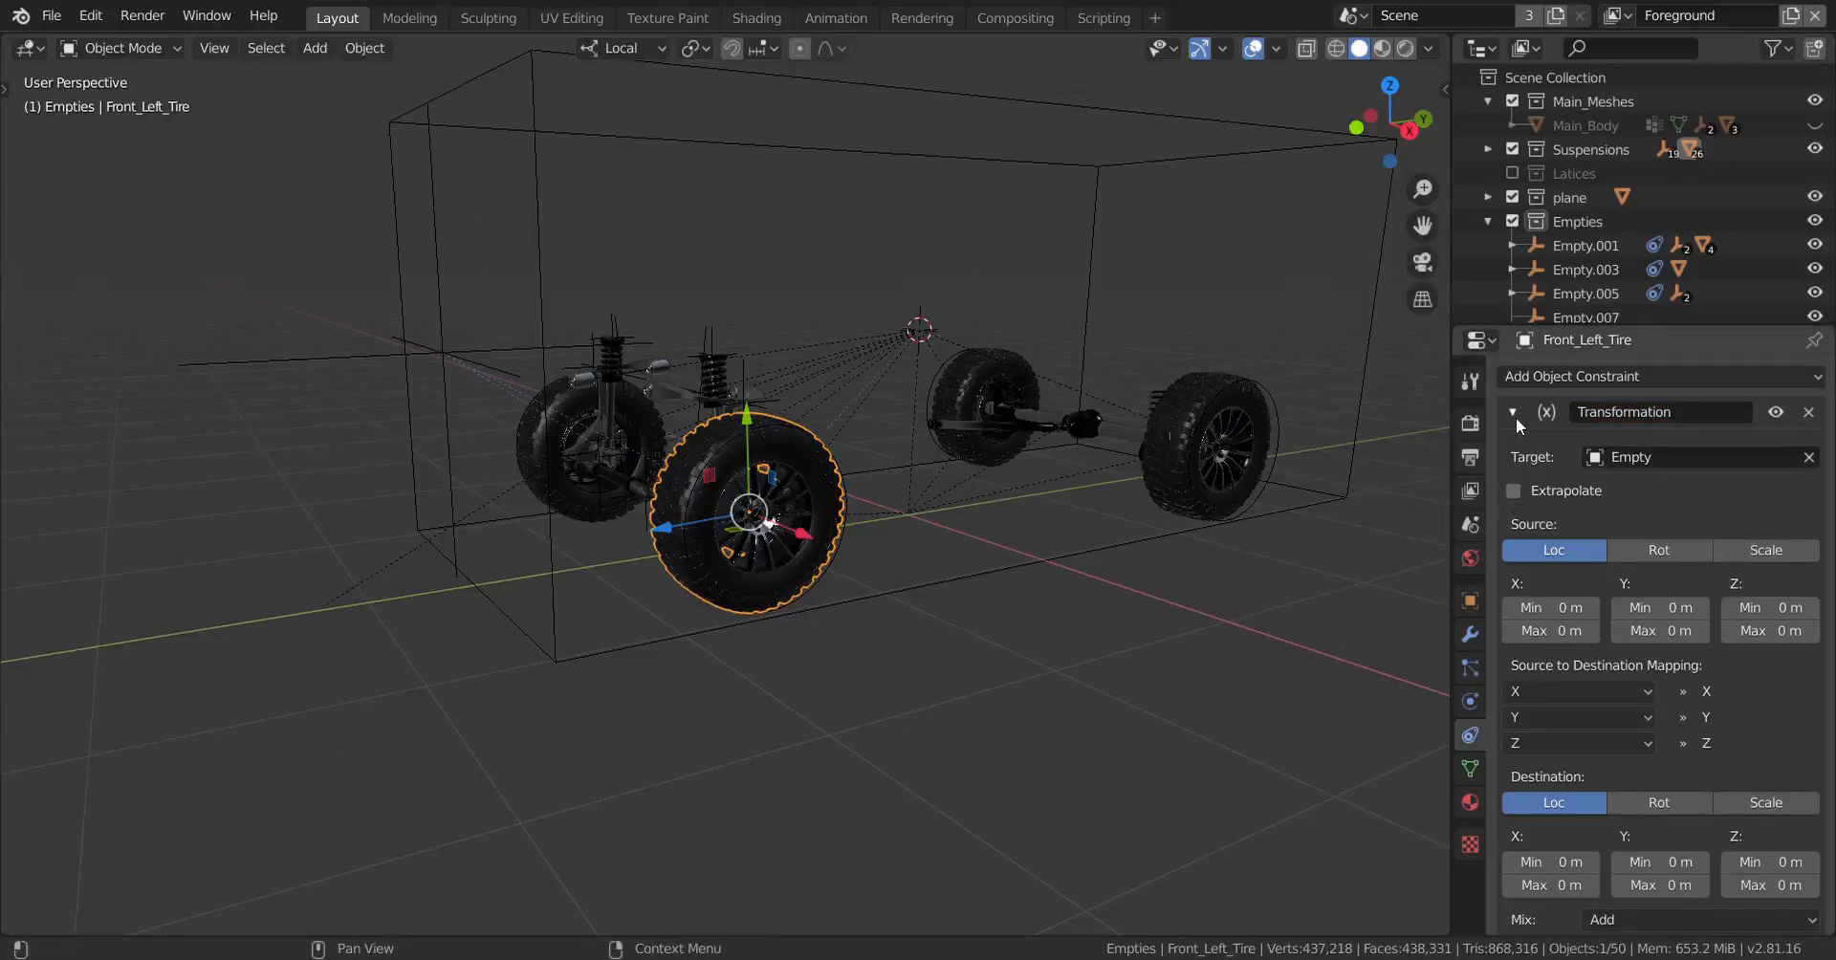
middle_click_drag(944, 689, 973, 649)
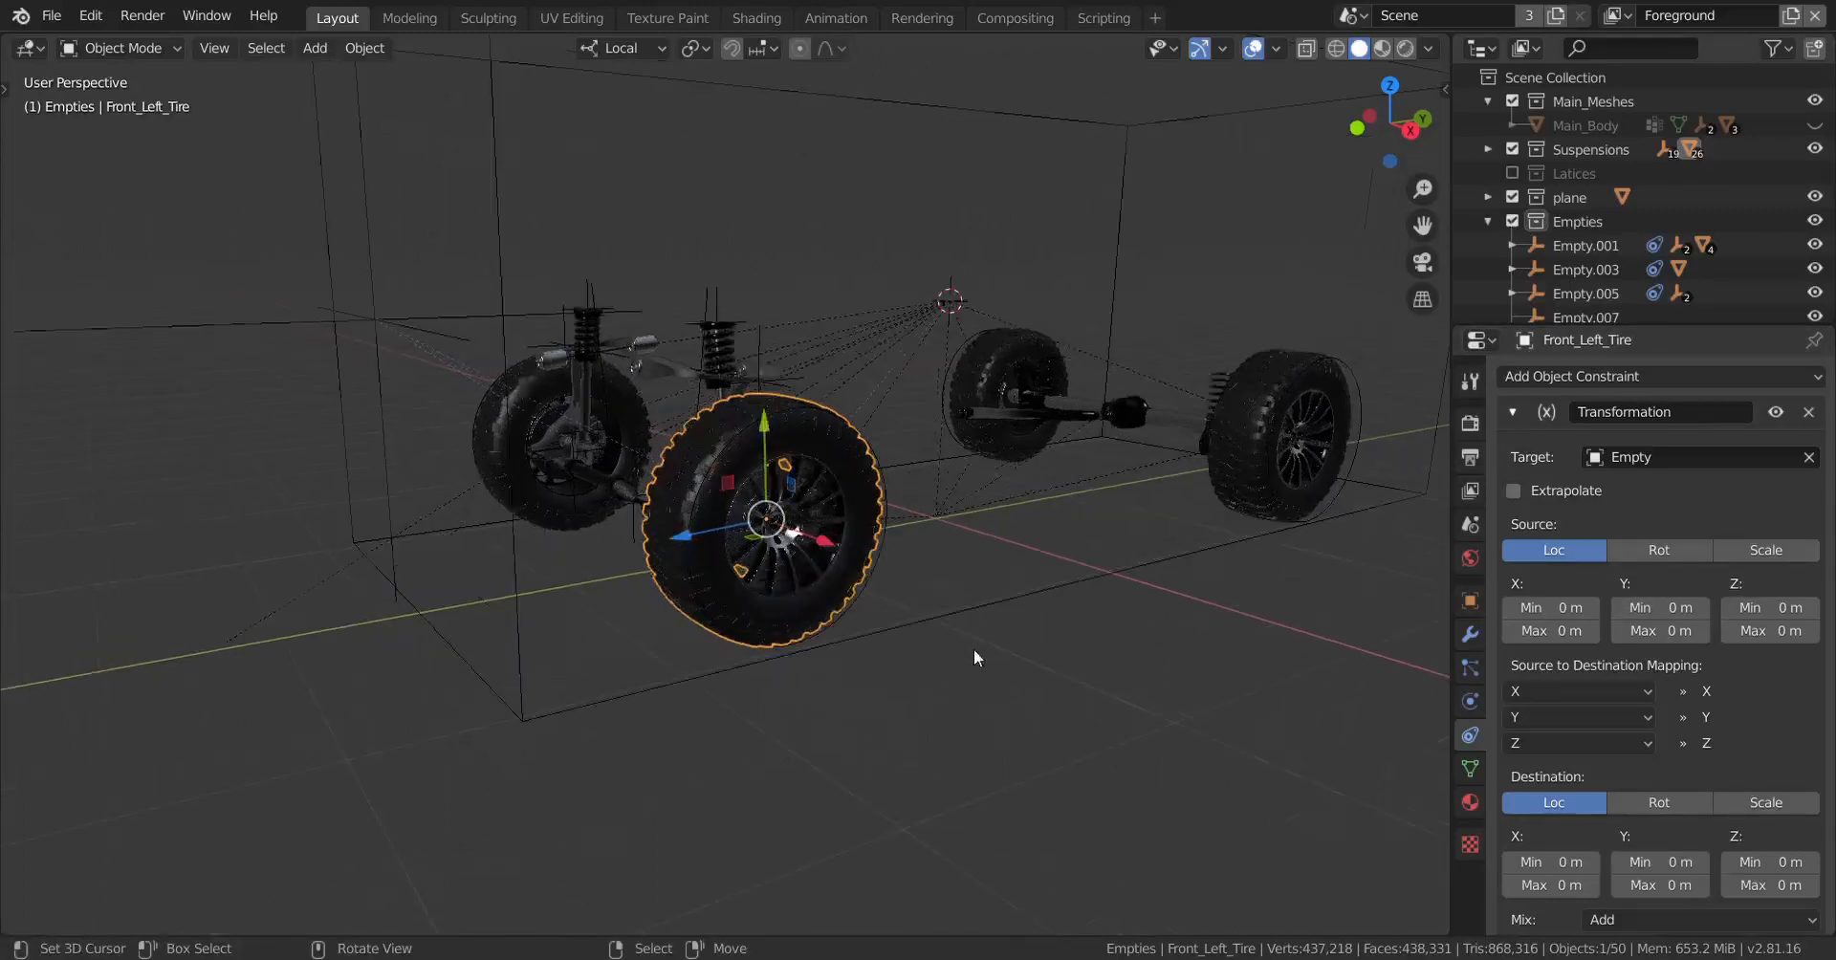
left_click(1669, 800)
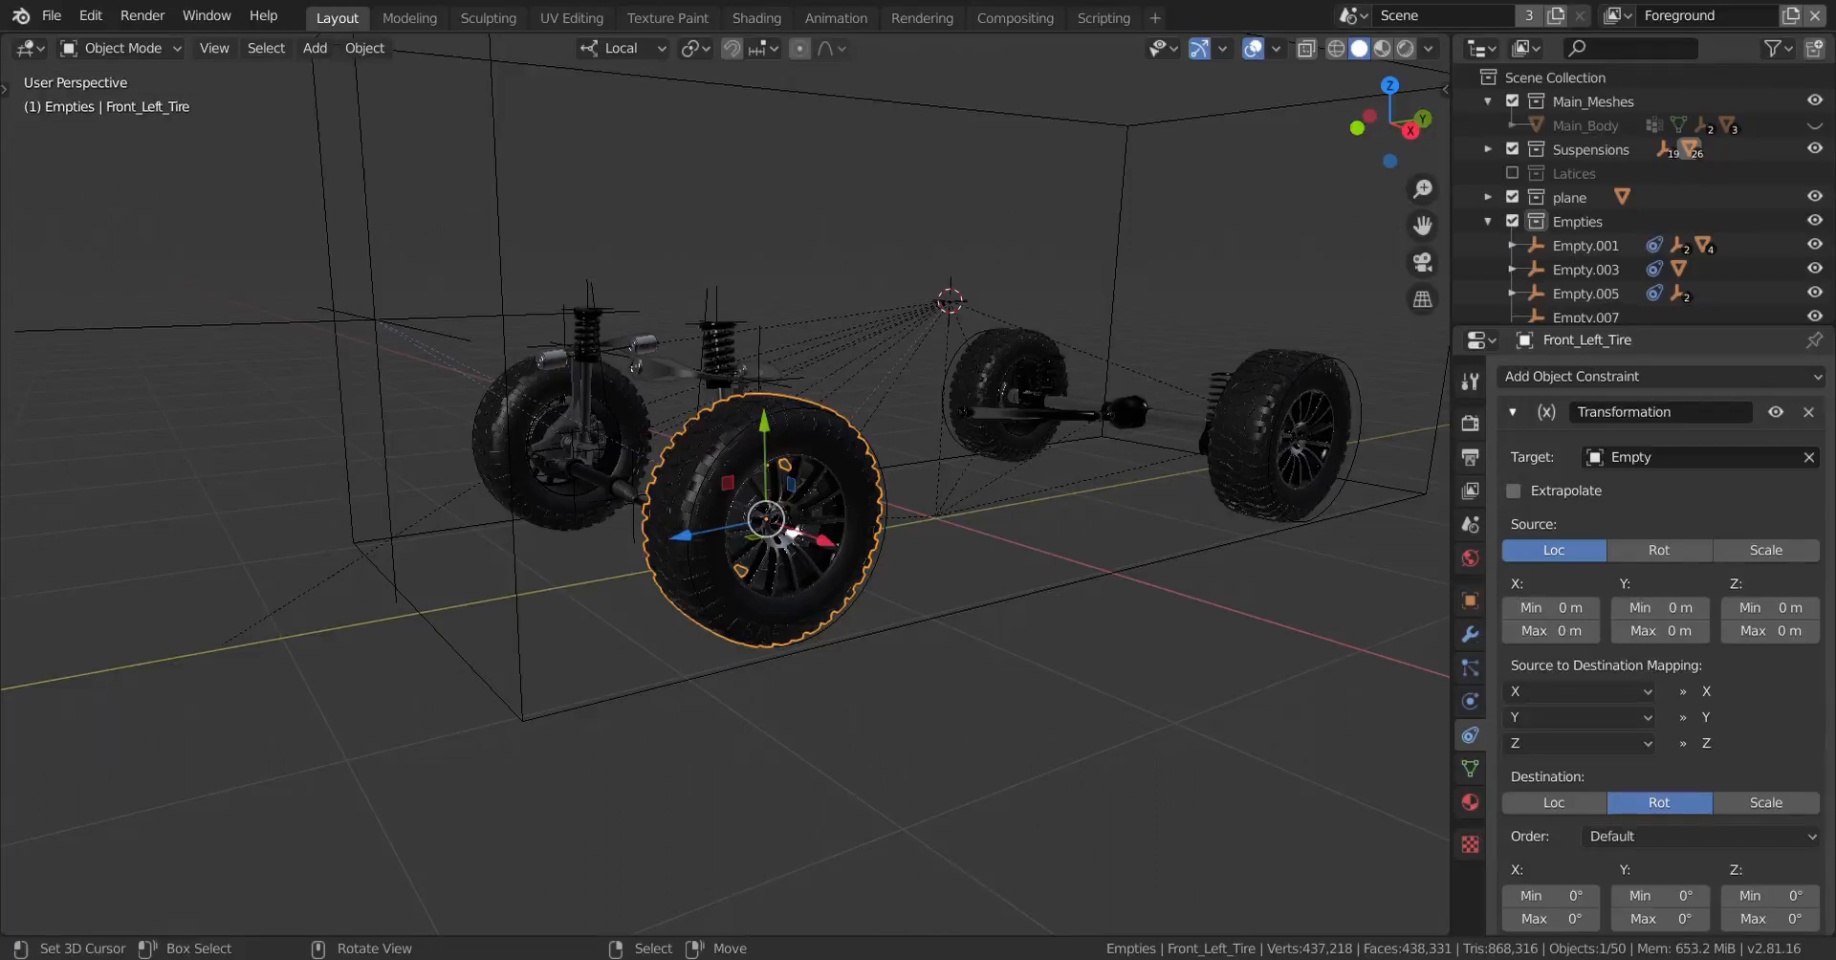
Step: Move the box-shaped Empty along its local Y axis to check the direction of travel, cancelling each move
scroll(845, 761, "down", 5)
middle_click_drag(795, 560, 805, 608)
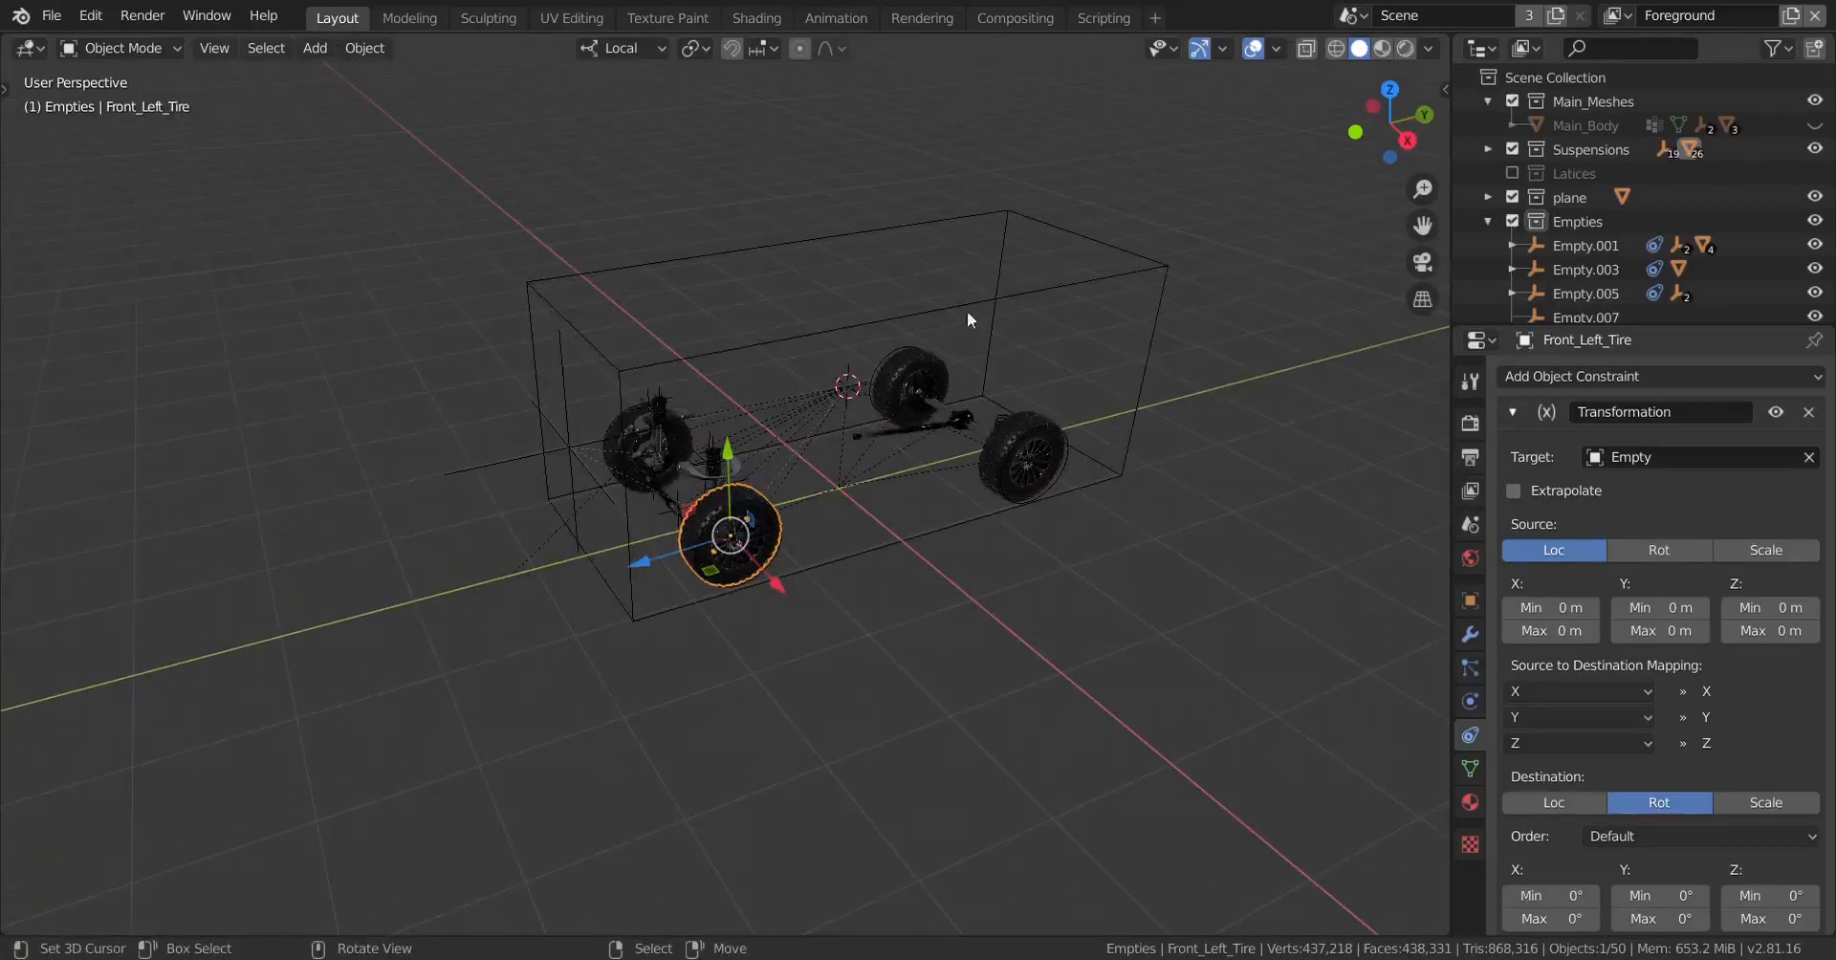
right_click(967, 308)
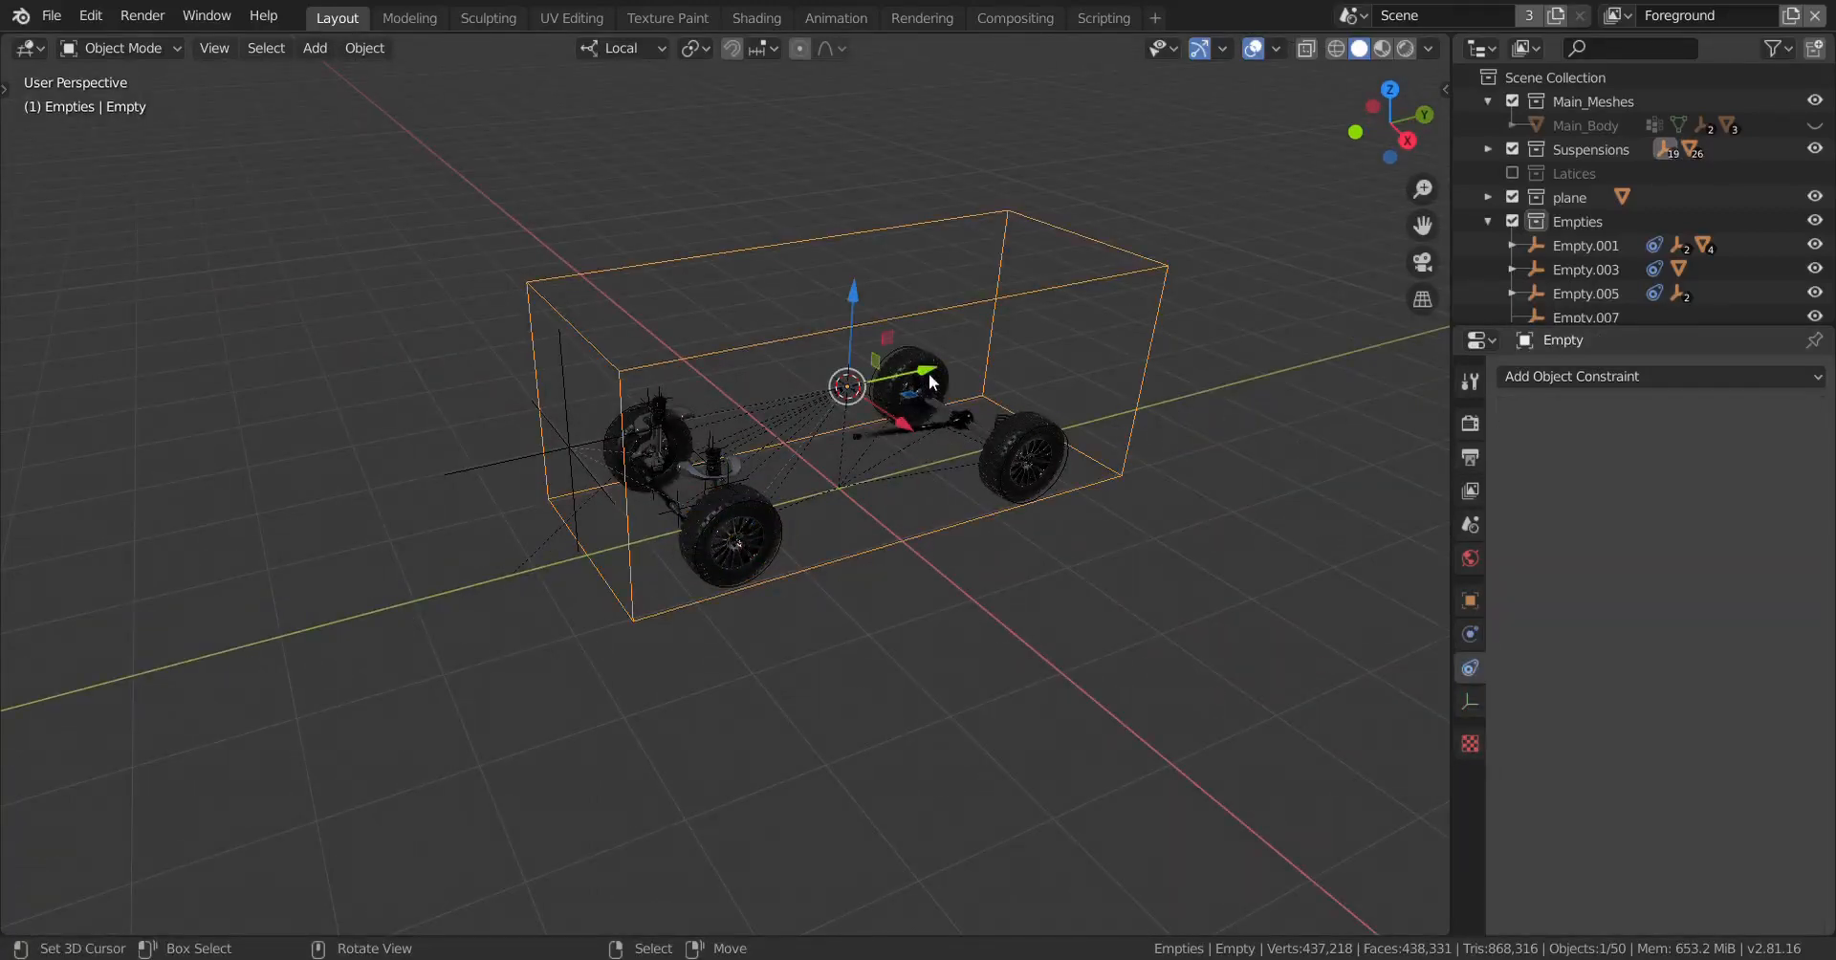
key("g")
key("y")
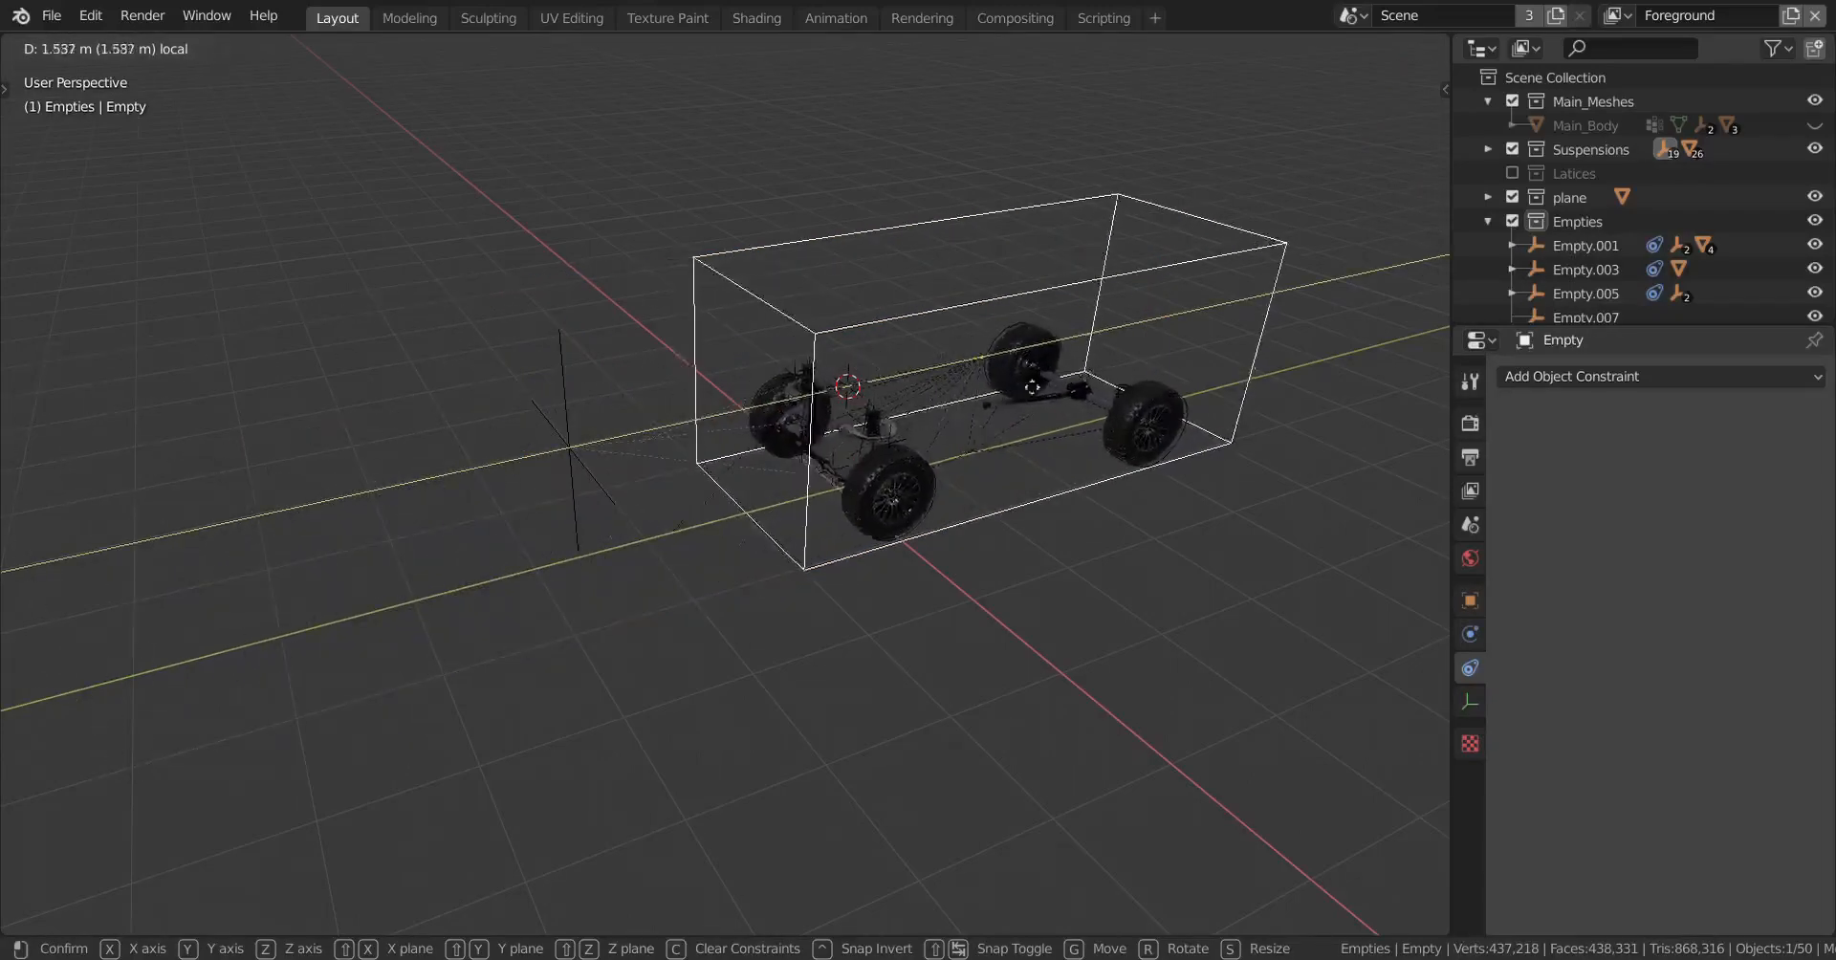
right_click(878, 497)
scroll(802, 558, "up", 2)
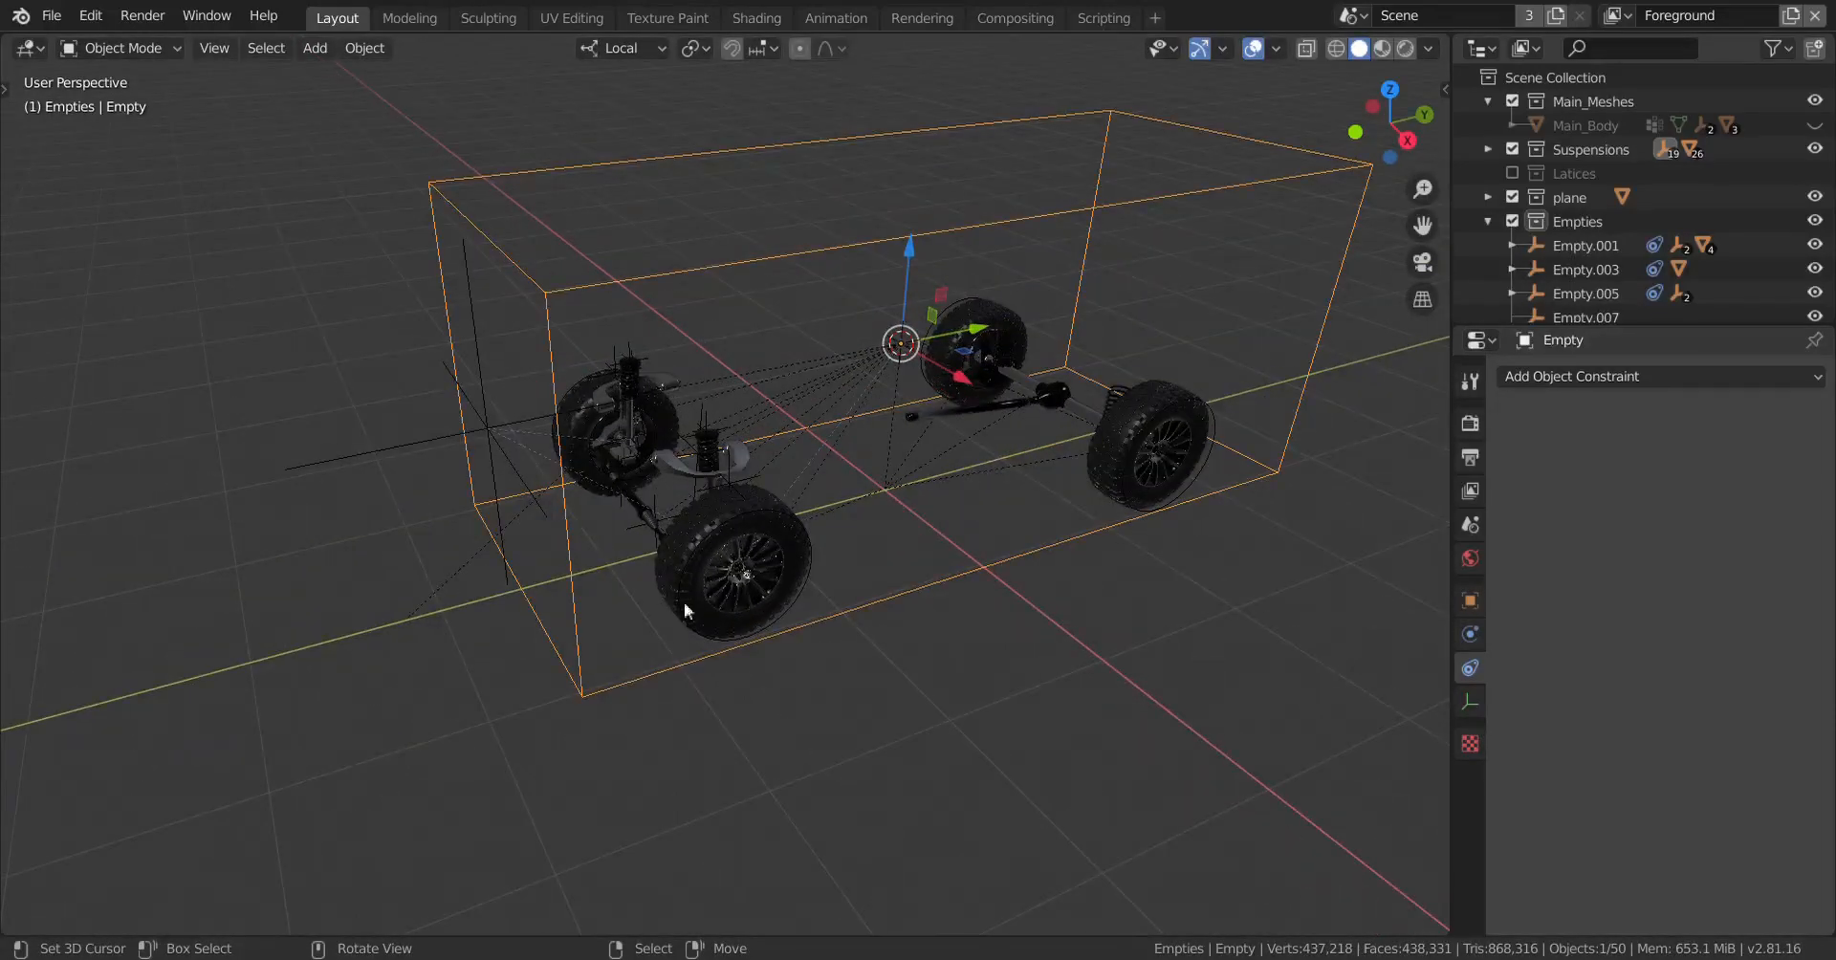
left_click_drag(991, 323, 1127, 291)
right_click(1128, 290)
scroll(767, 629, "up", 2)
middle_click_drag(767, 629, 618, 517)
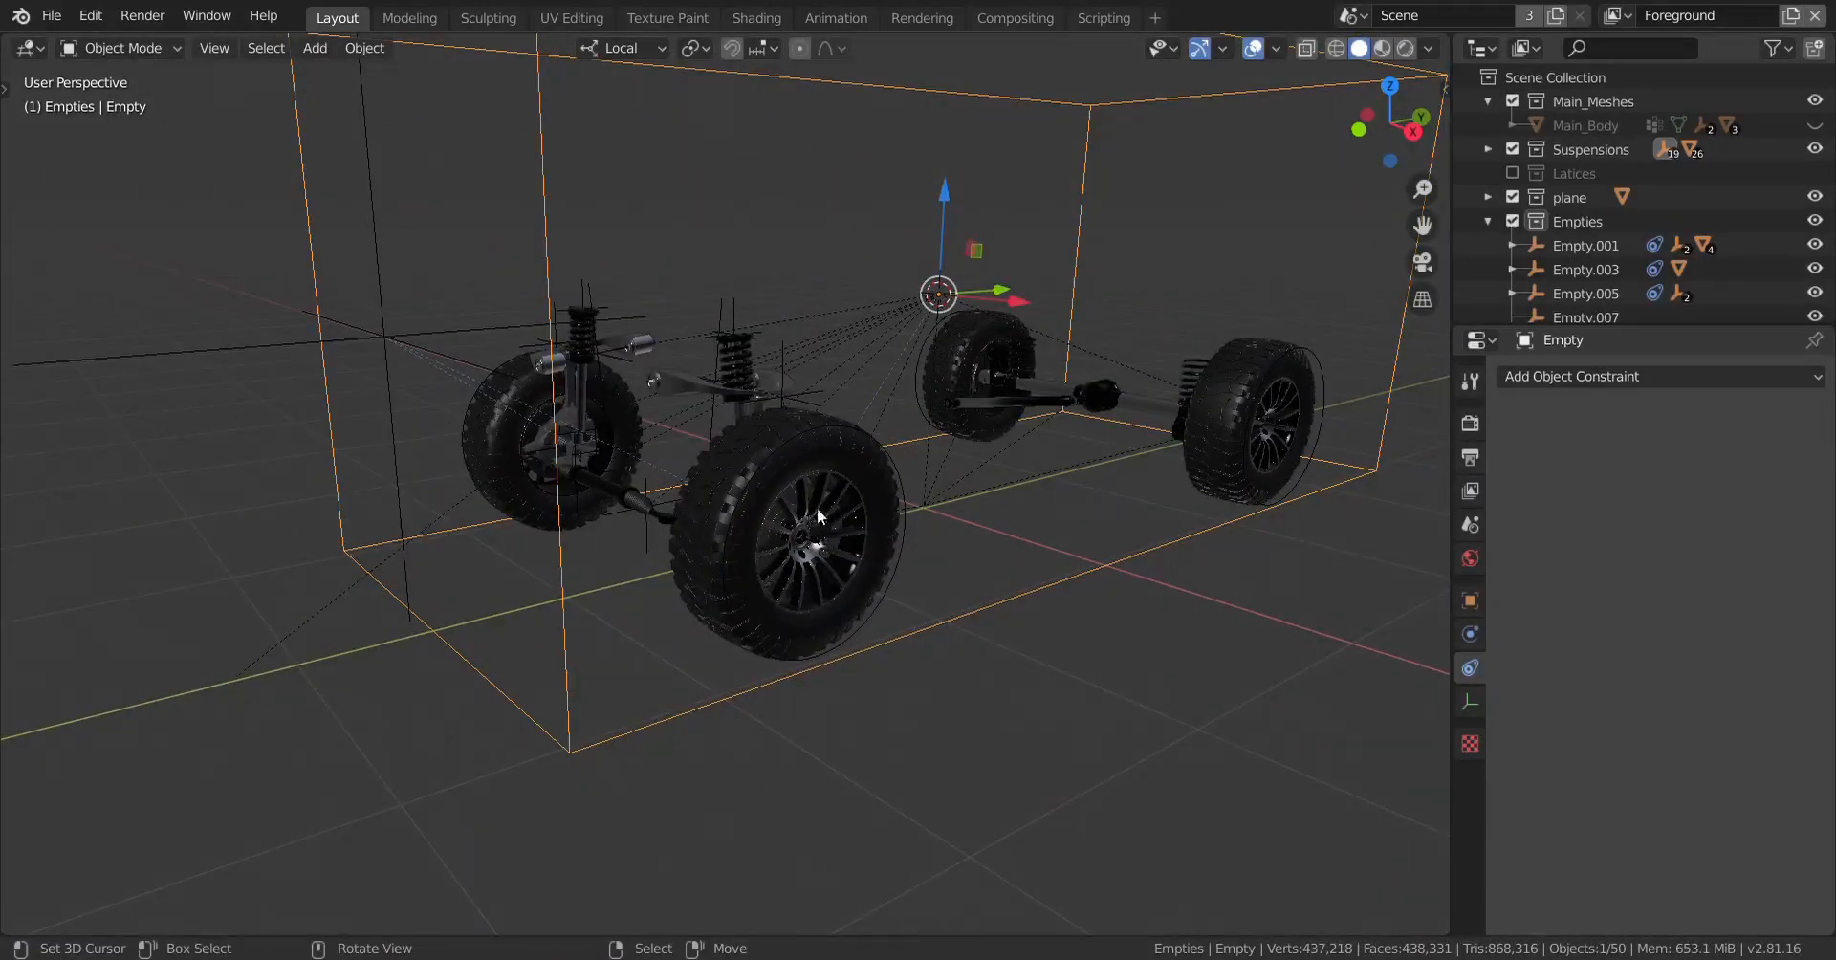
Step: Map source Y to destination X in Front_Left_Tire's Transformation constraint
middle_click_drag(811, 519, 893, 449)
left_click(893, 449)
middle_click_drag(1025, 608, 1054, 587)
scroll(1054, 587, "up", 2)
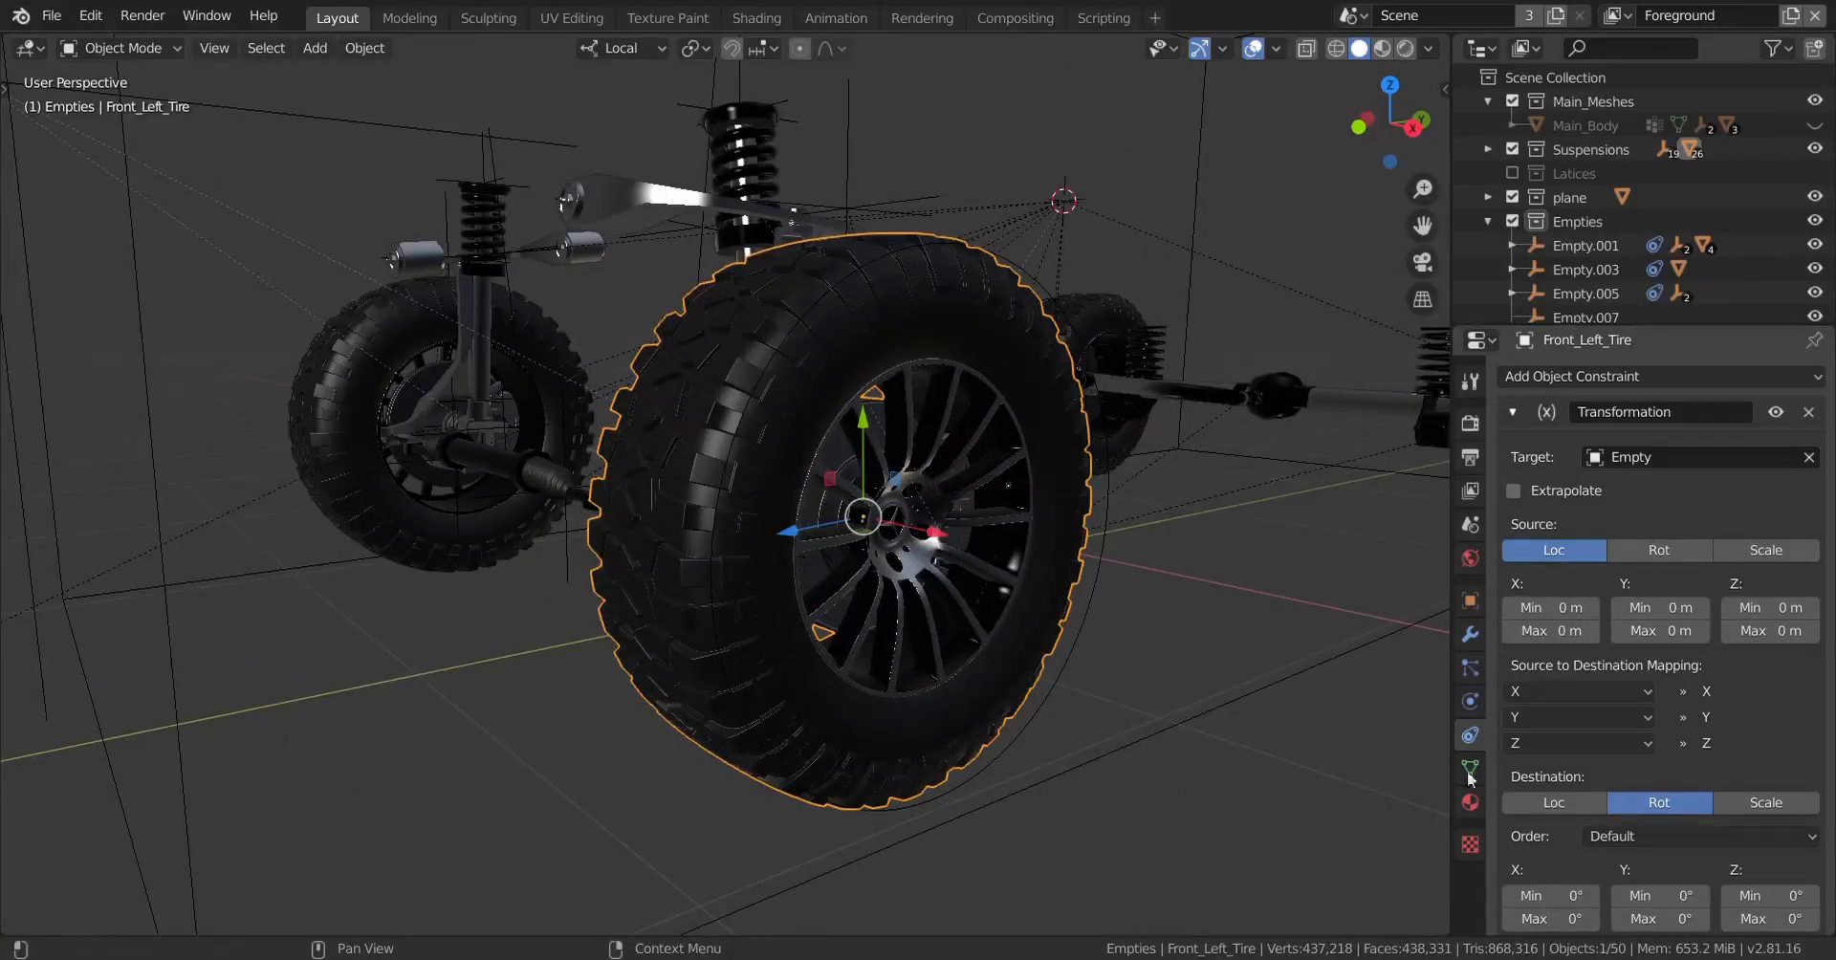
scroll(971, 291, "down", 5)
left_click(1071, 108)
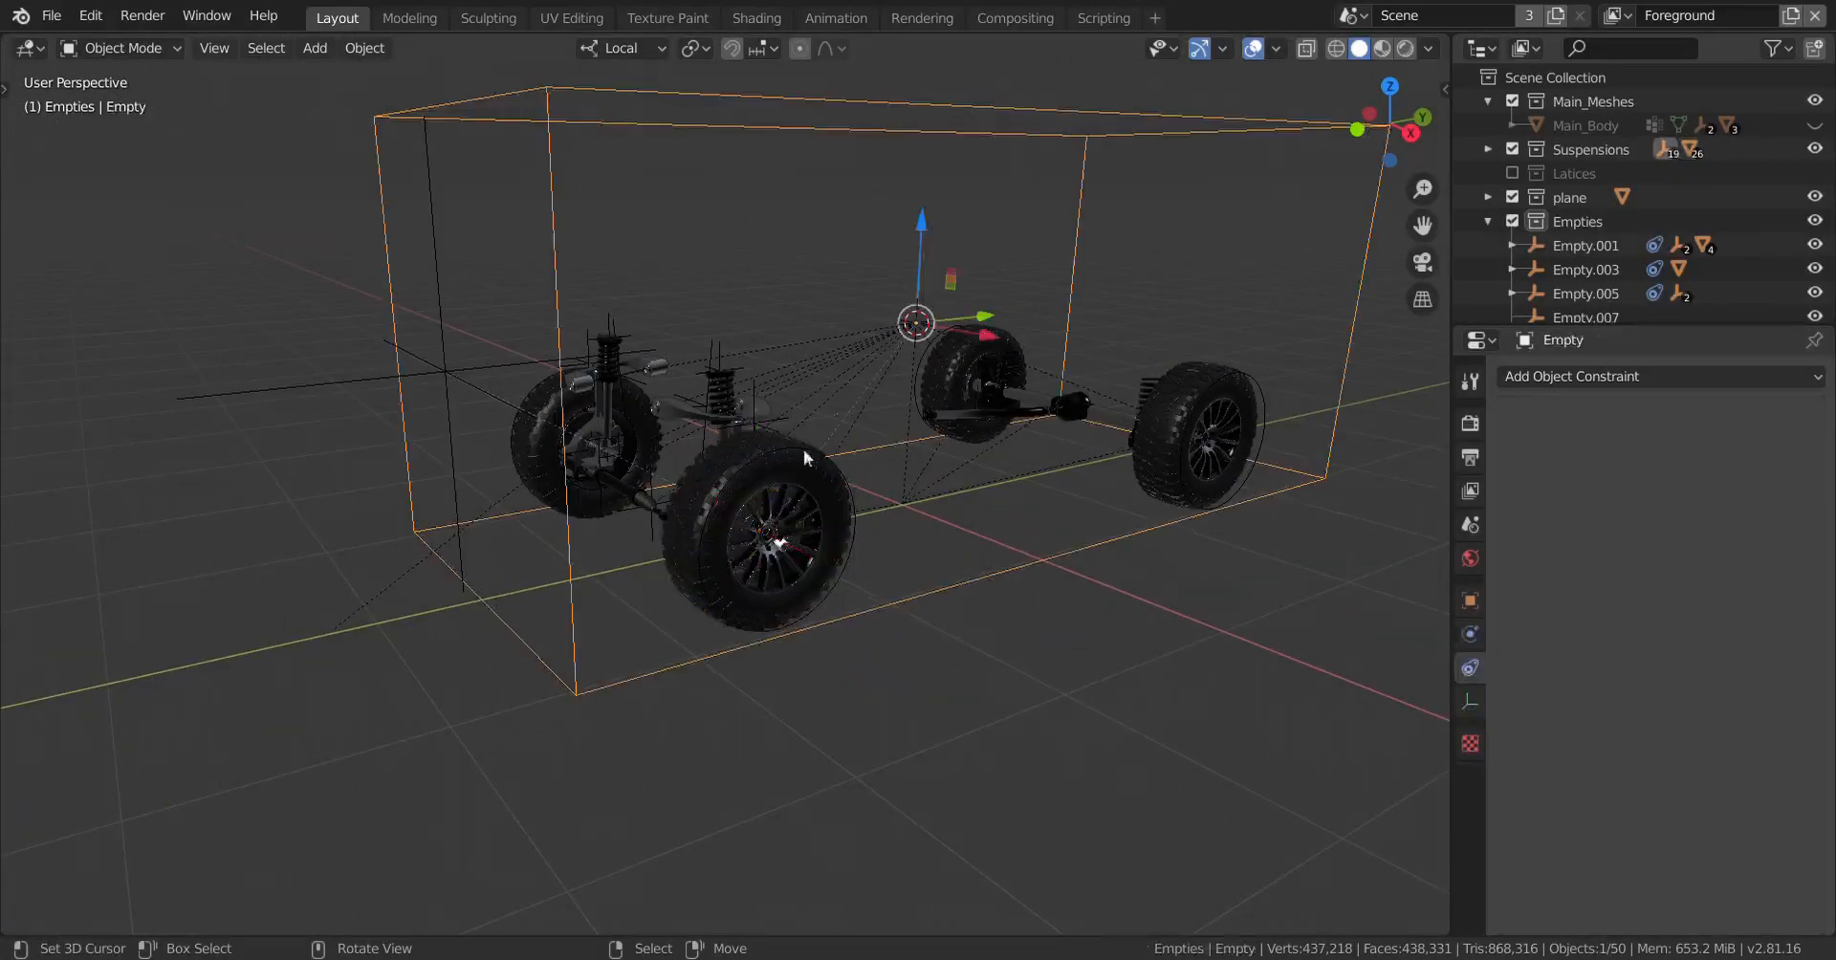
scroll(746, 517, "up", 2)
left_click(799, 476)
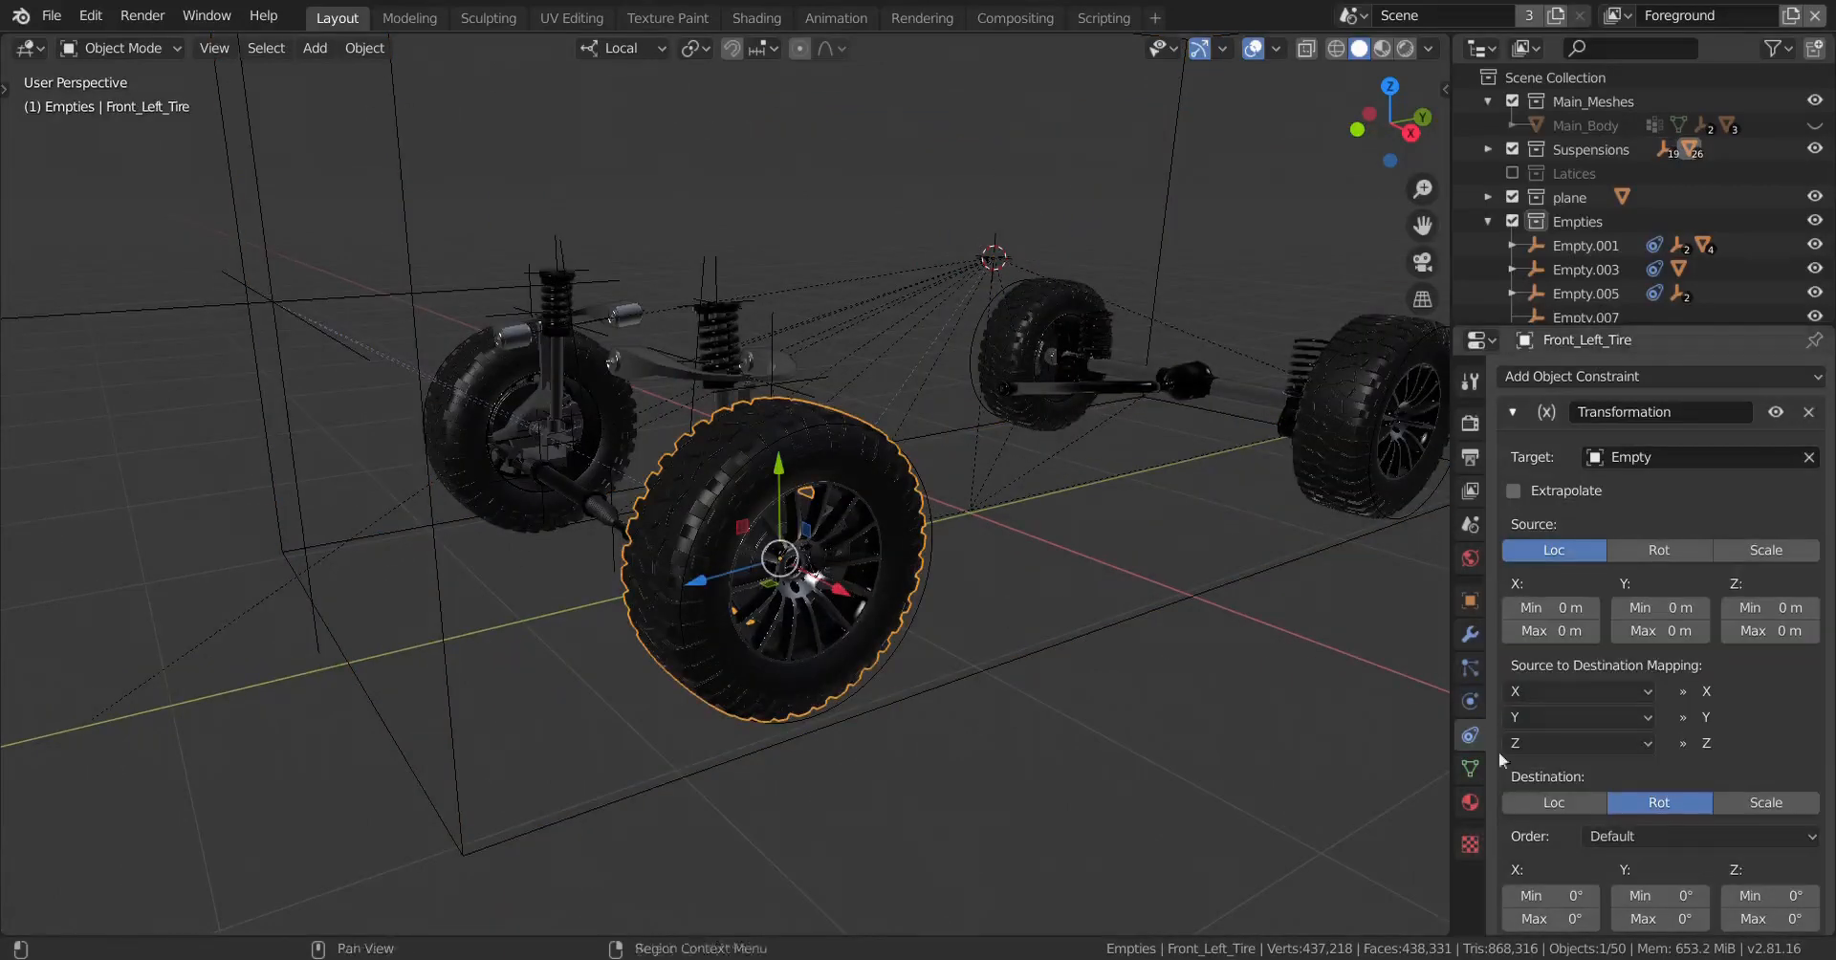
scroll(1715, 823, "down", 1)
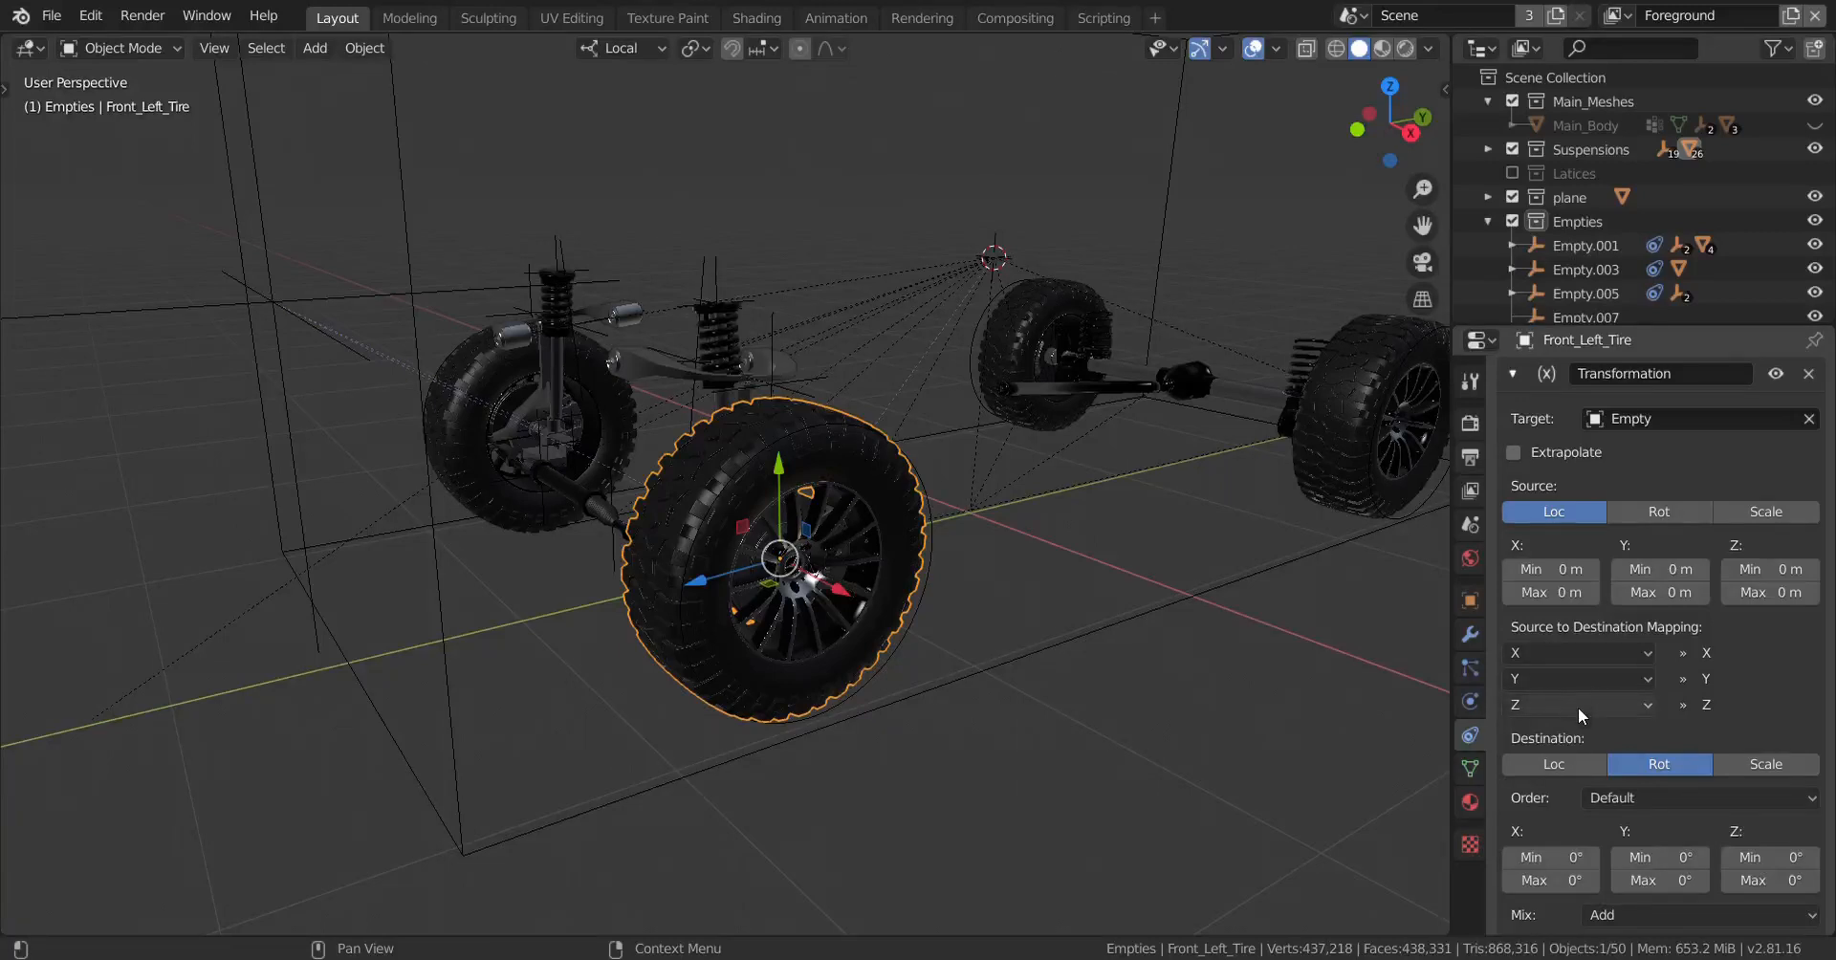
left_click(1582, 660)
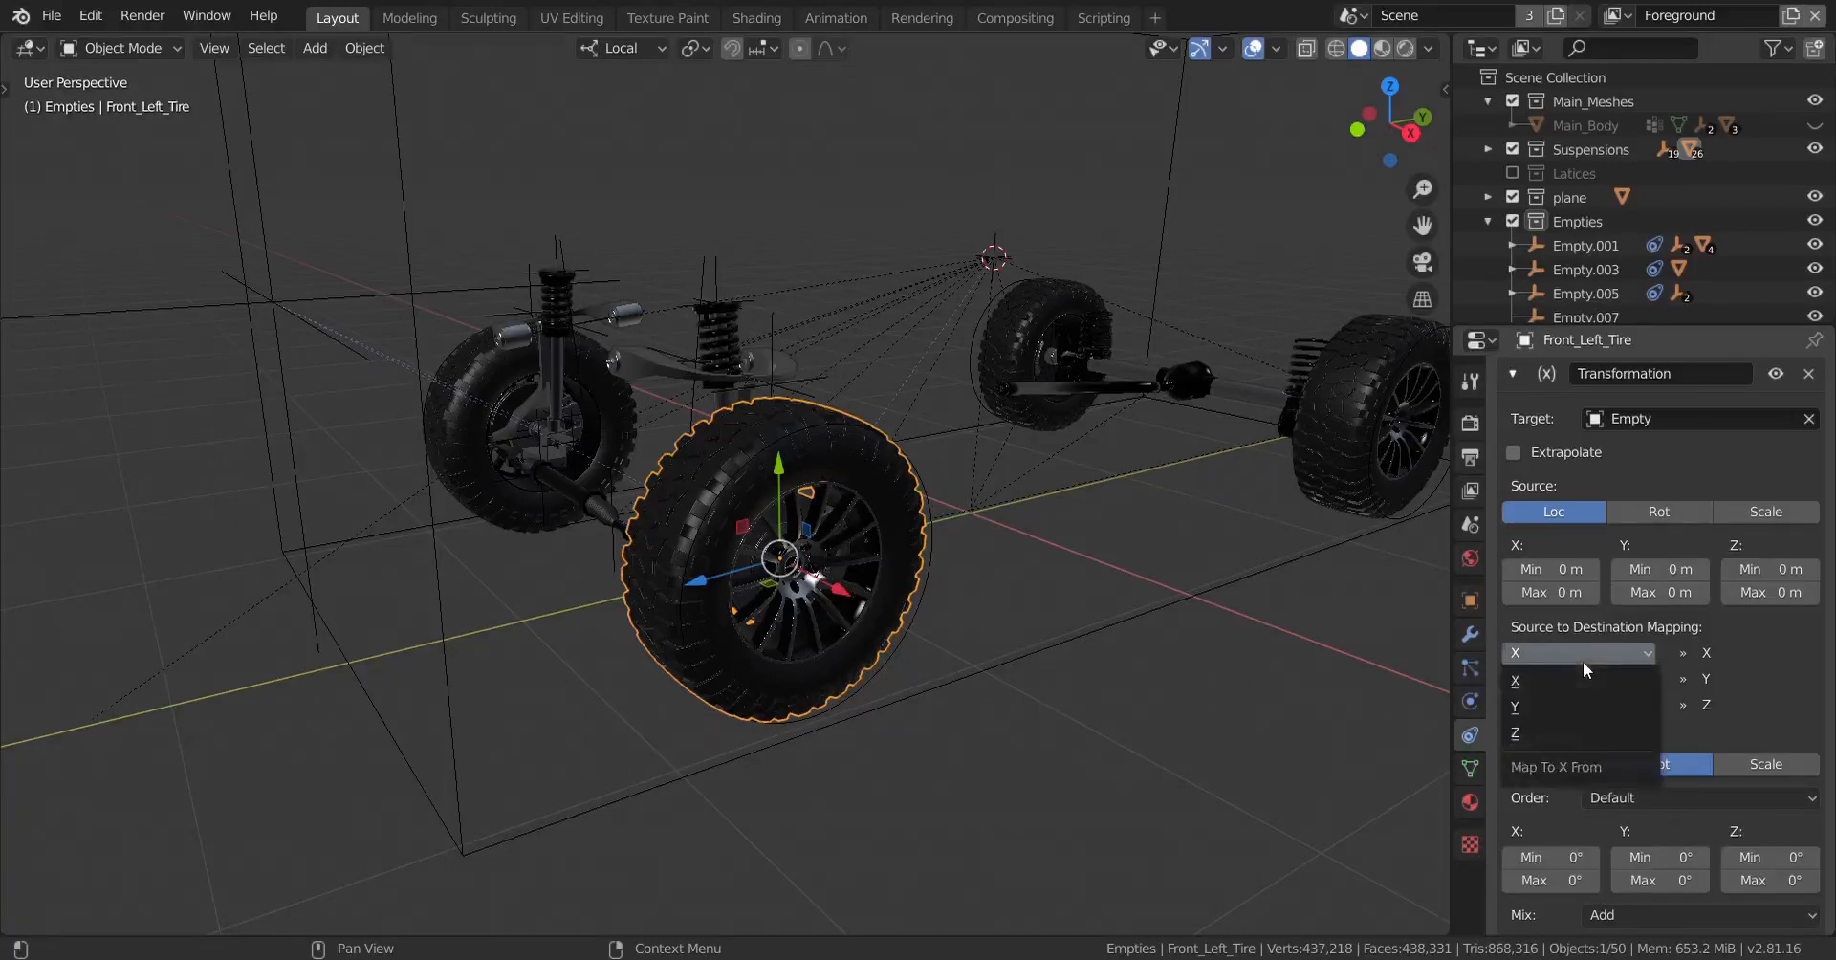
left_click(1555, 708)
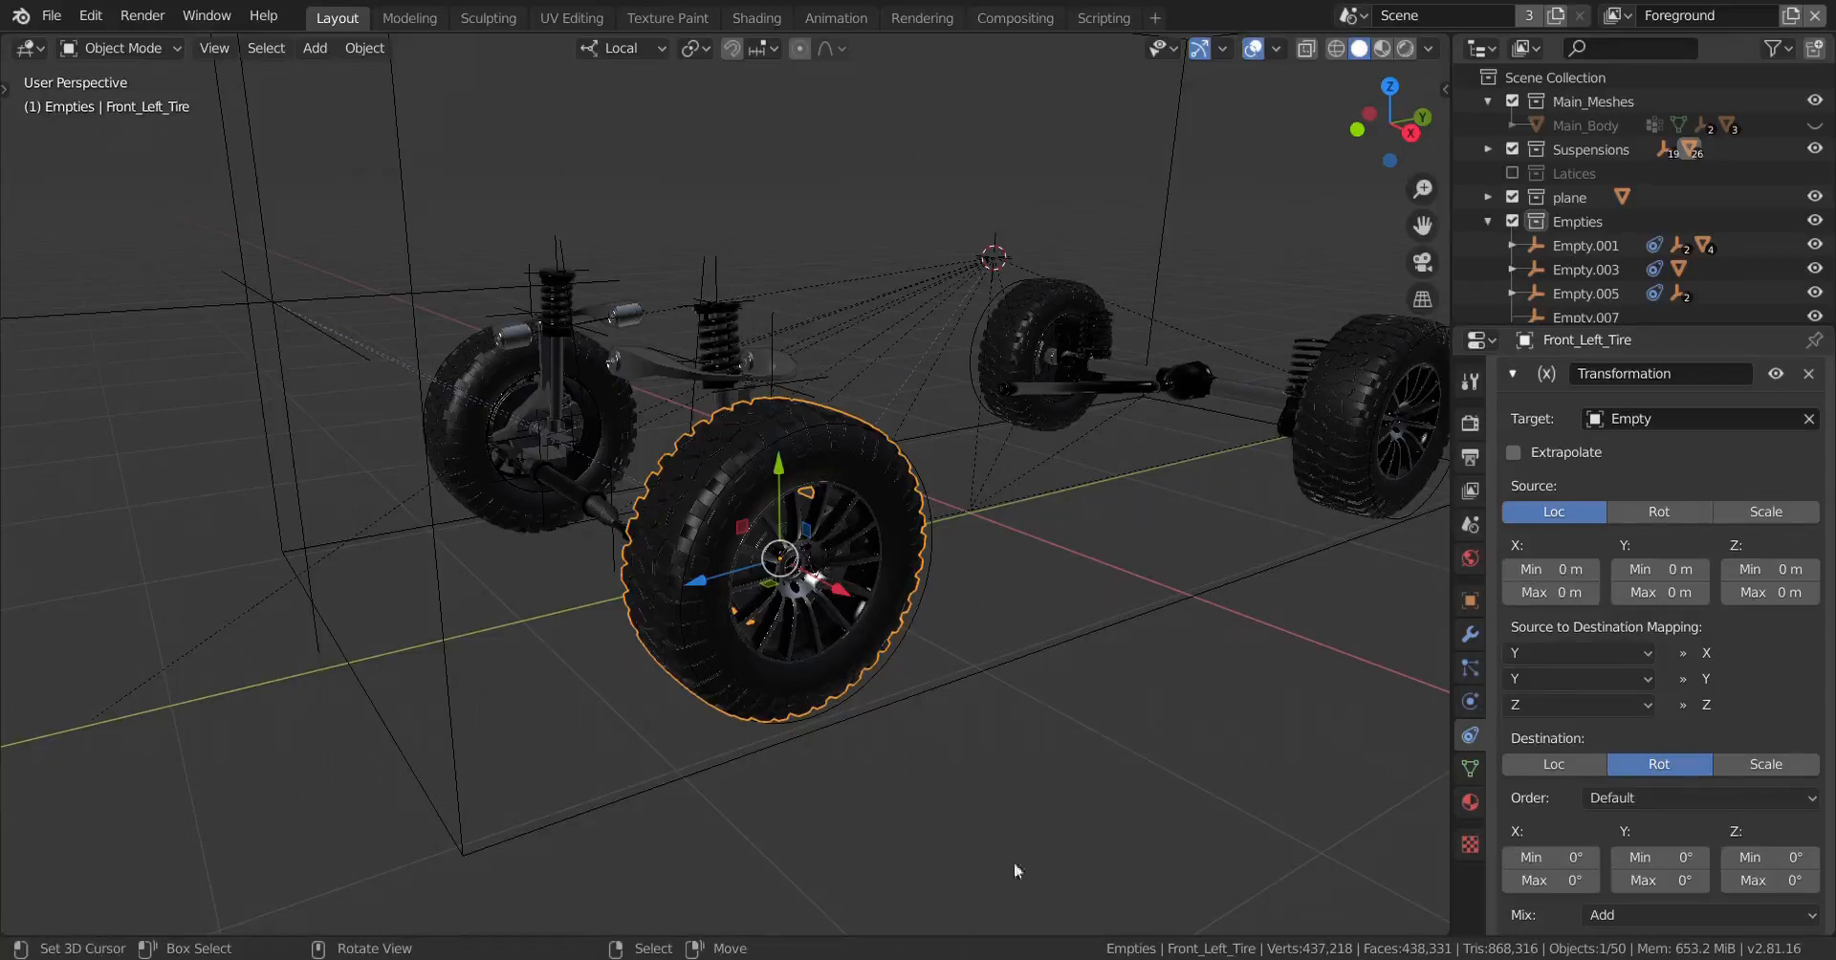
Step: Set the constraint's source location Y minimum to 1 m and enable Extrapolate
left_click(1664, 570)
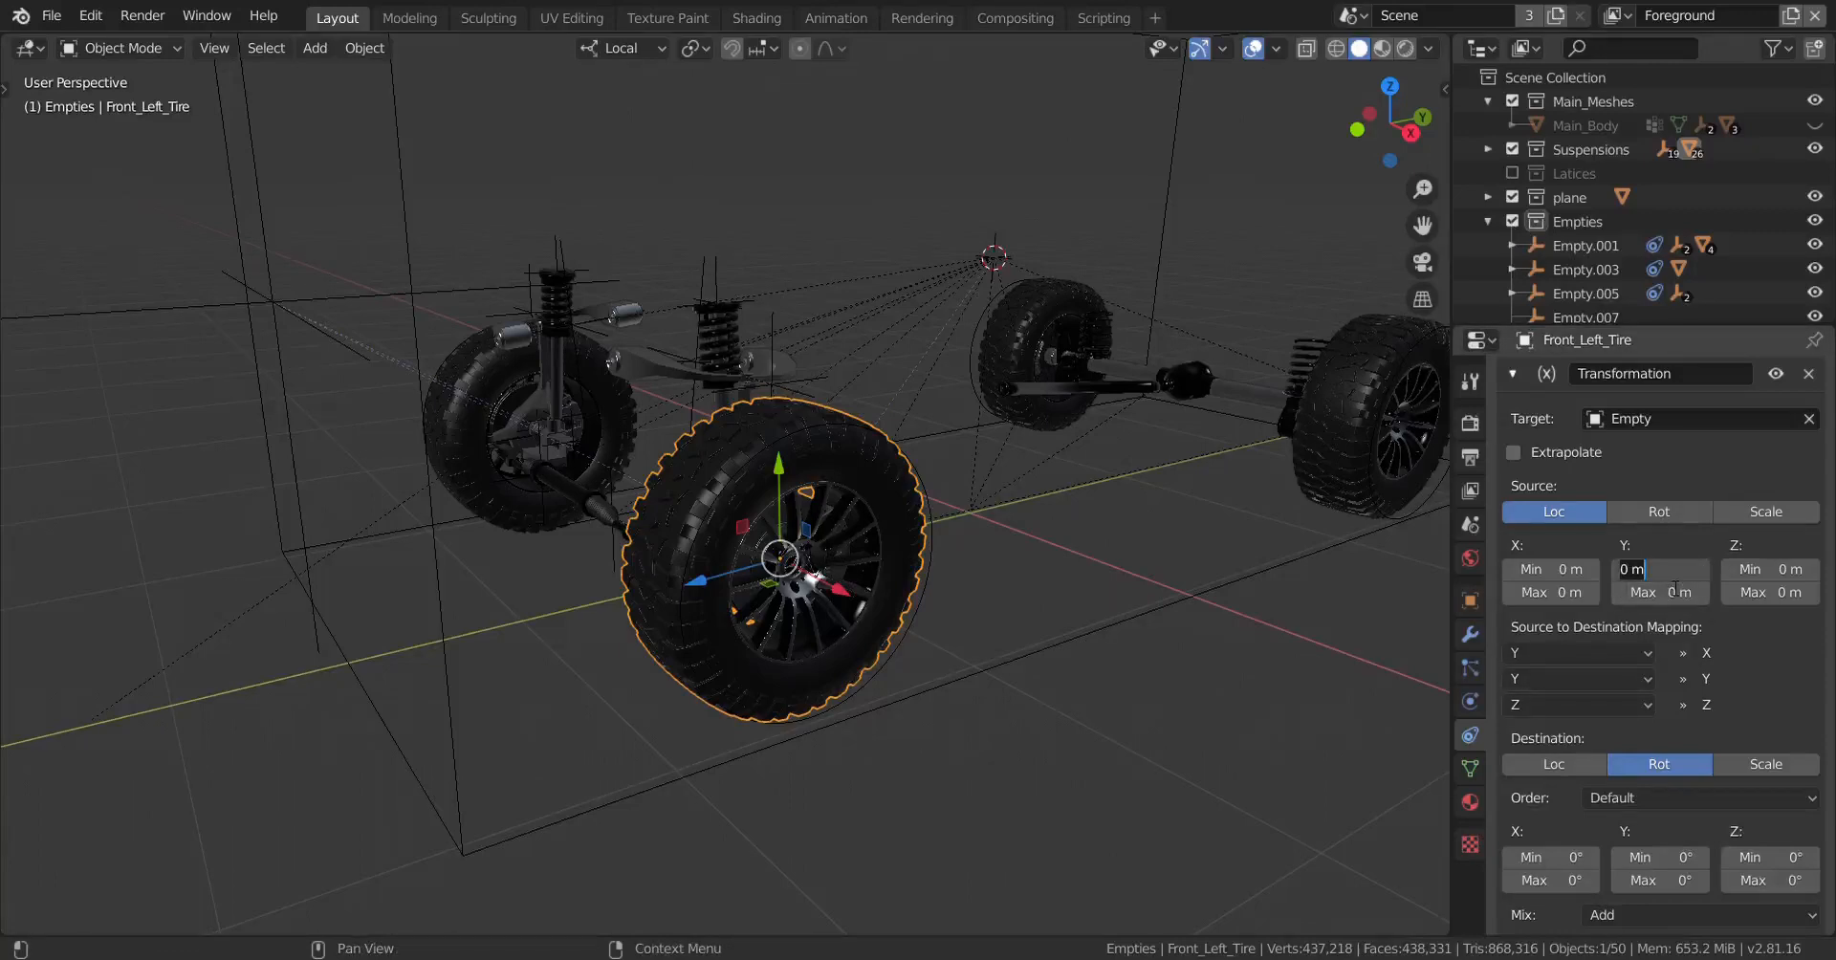
type("1")
key("Return")
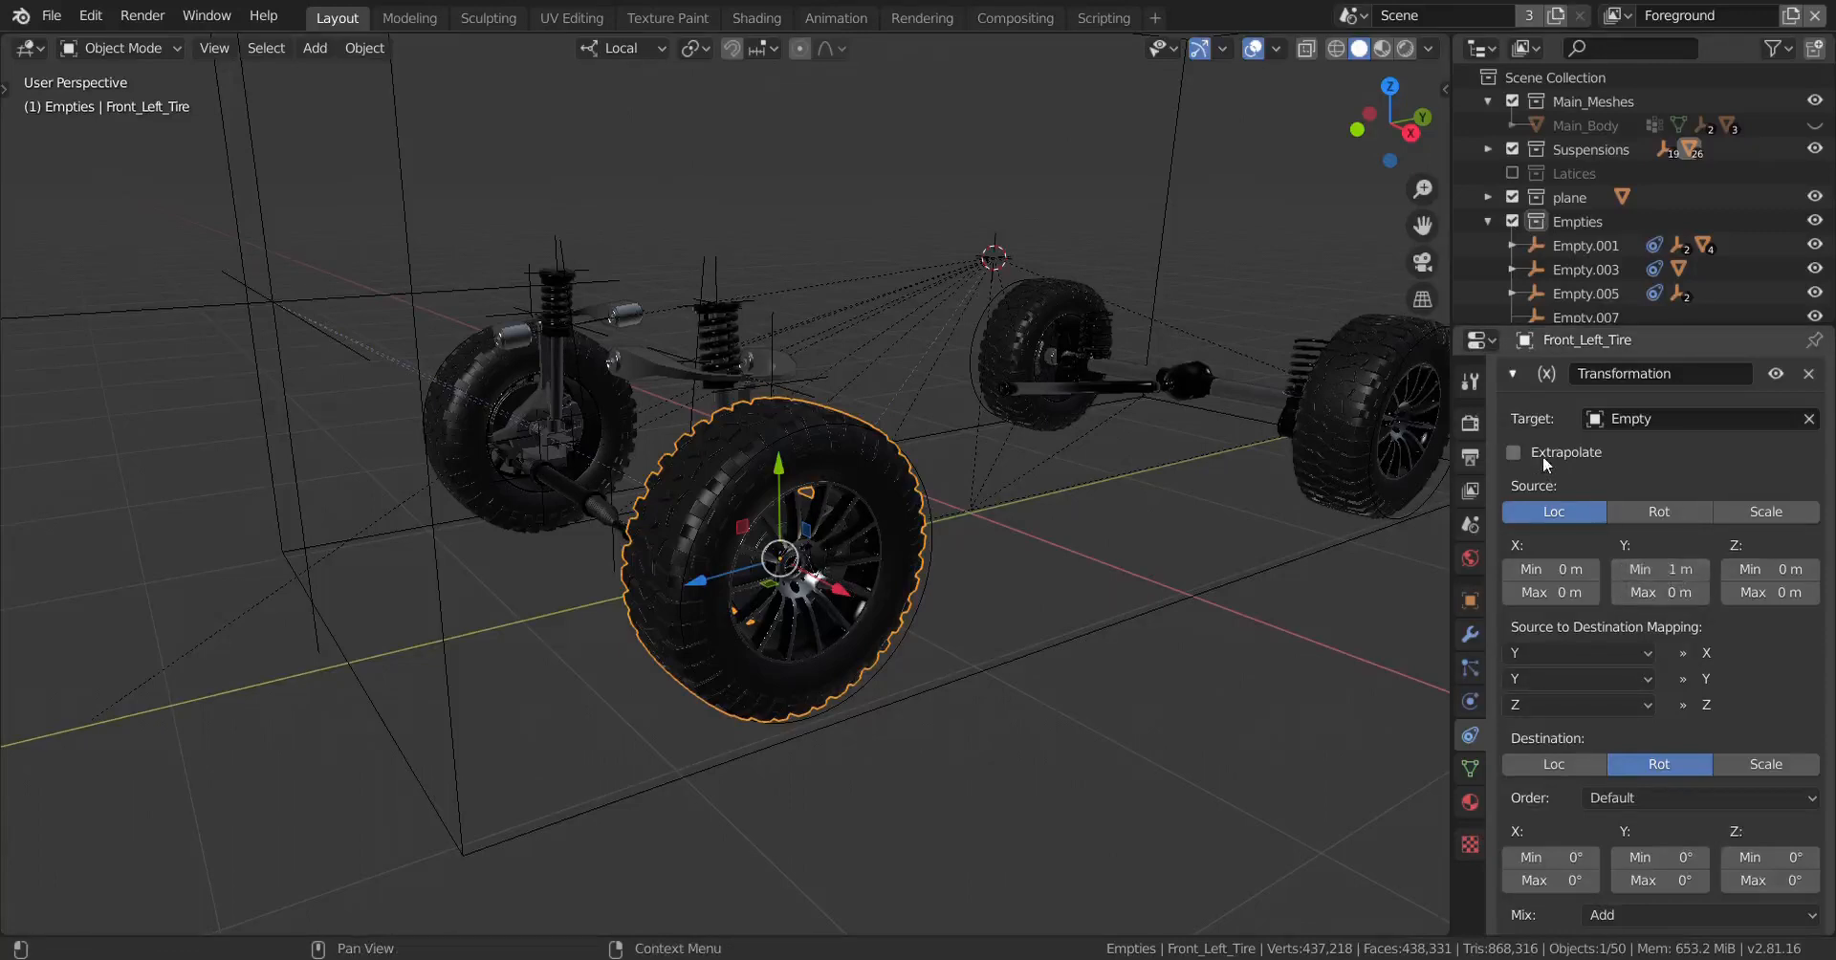
left_click(1514, 453)
Step: Set the destination rotation X maximum of Front_Left_Tire's Transformation constraint to 125°
scroll(798, 549, "down", 3)
middle_click_drag(796, 549, 803, 545)
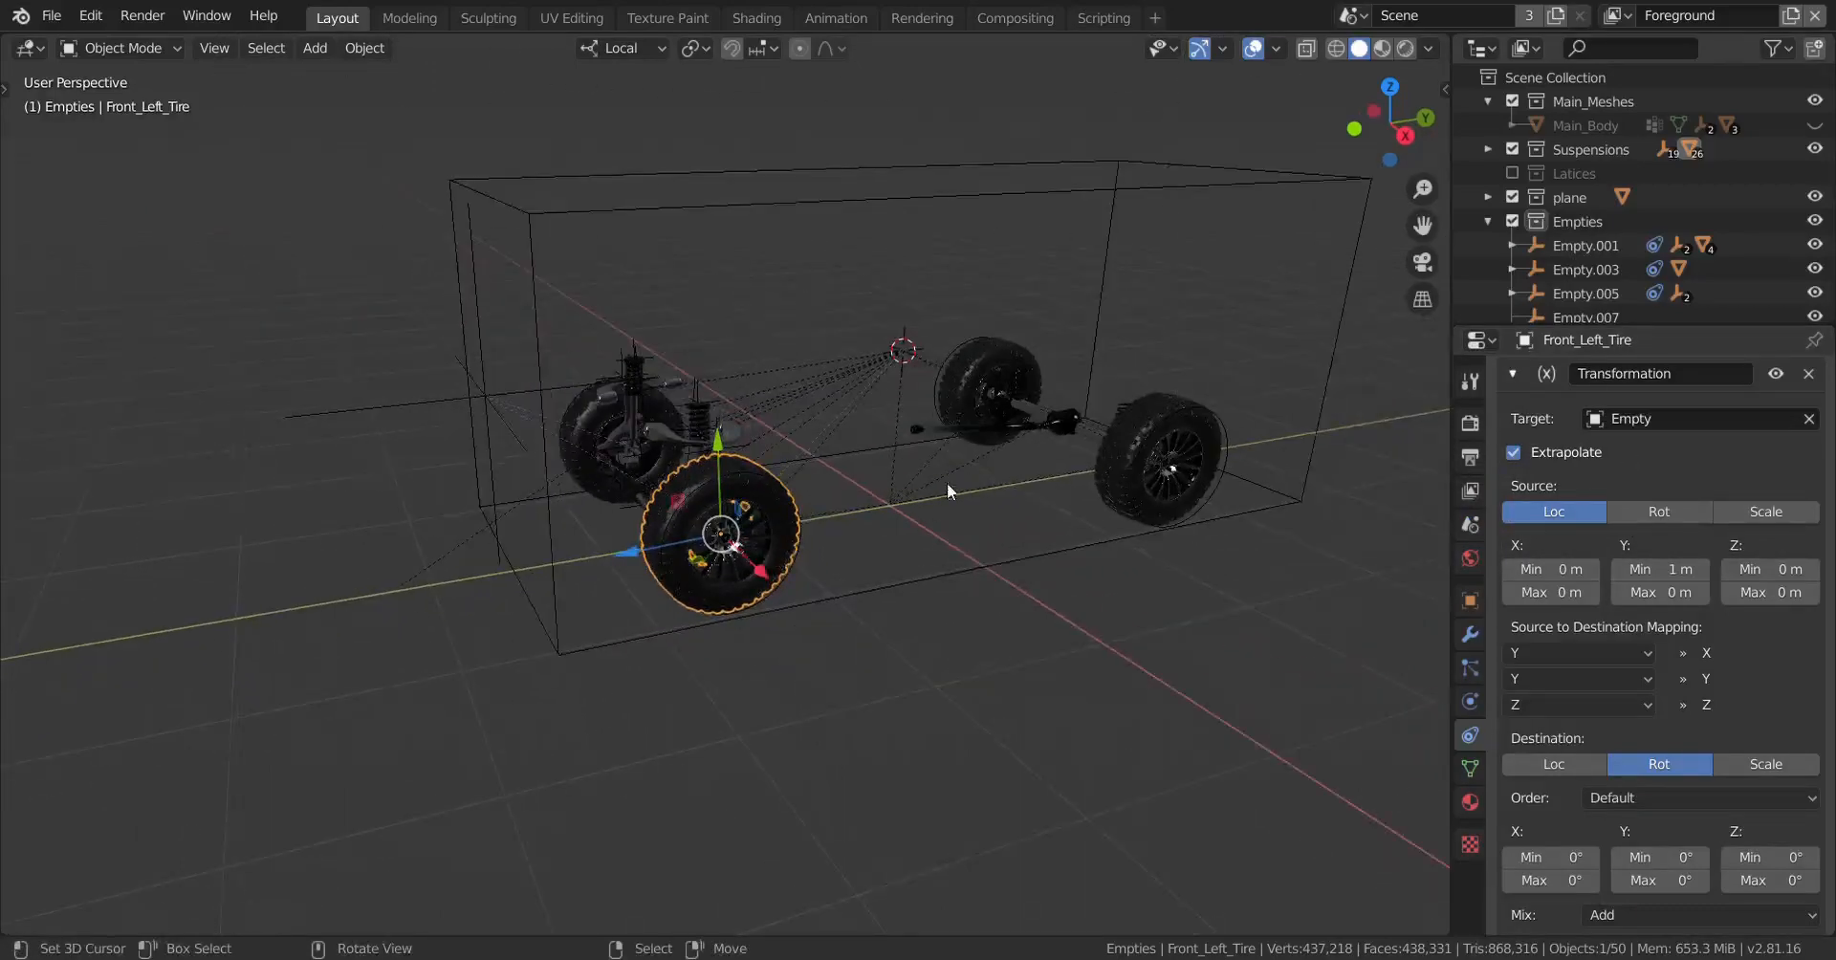
scroll(947, 481, "down", 3)
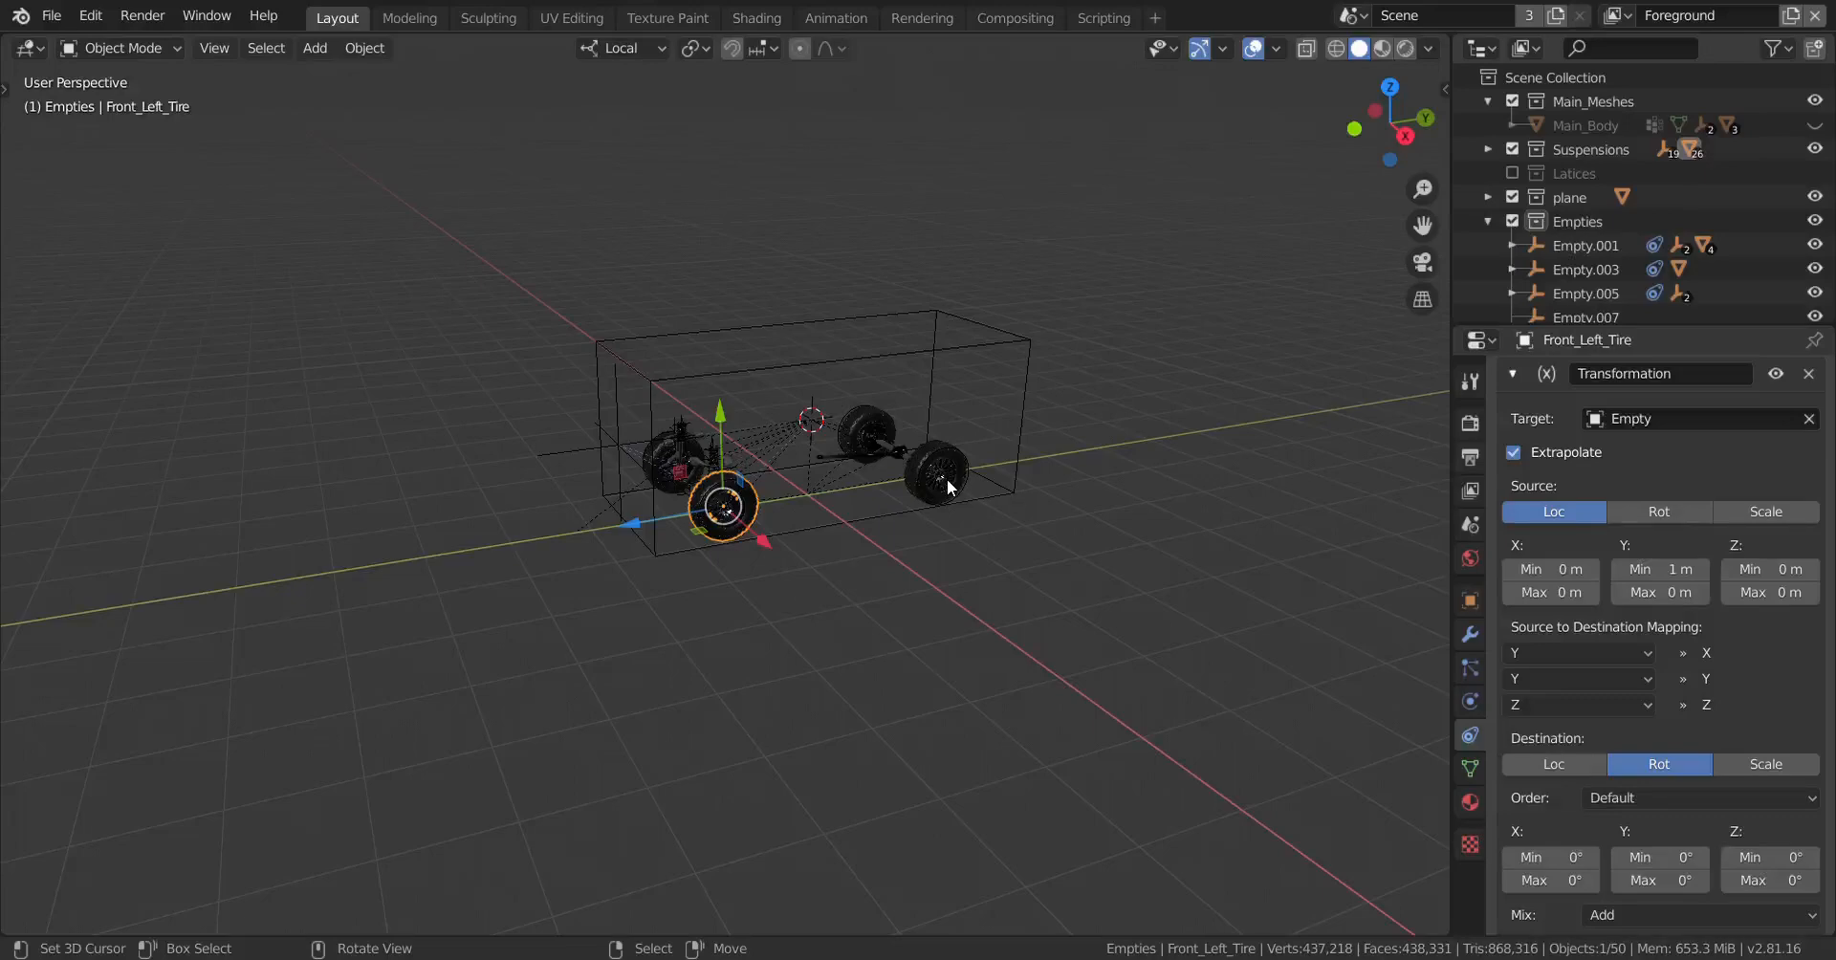
scroll(864, 684, "up", 8)
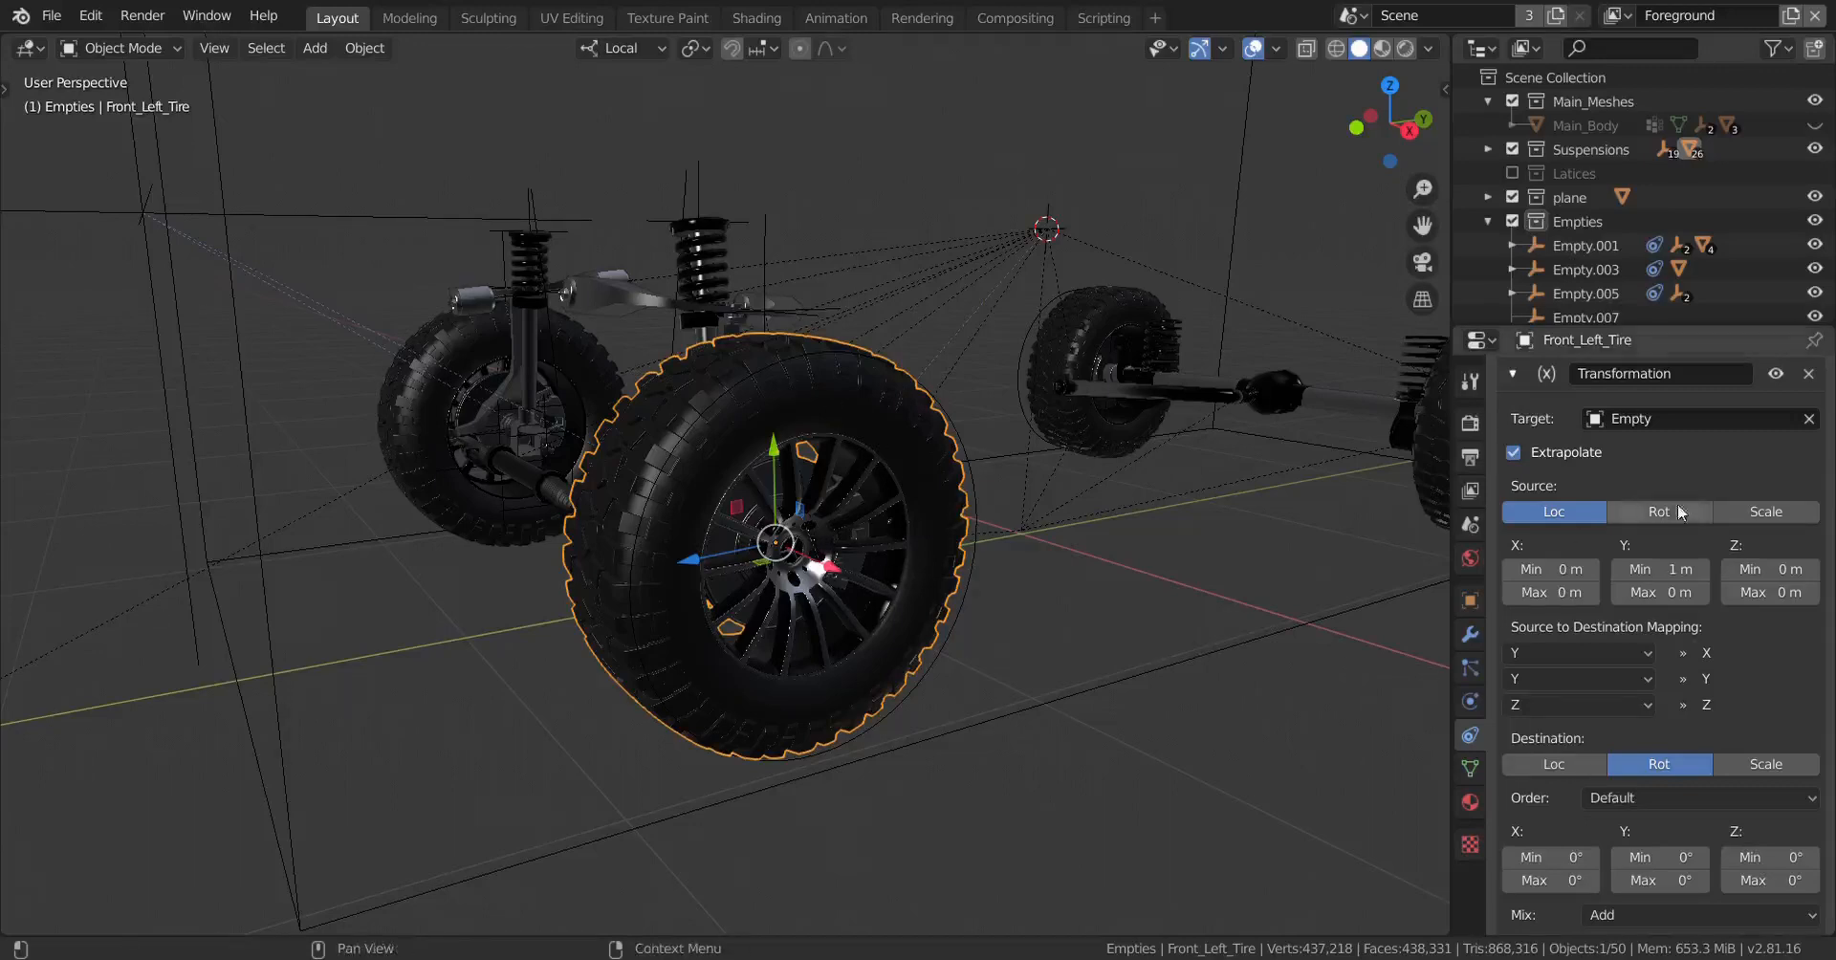
scroll(1696, 713, "down", 2)
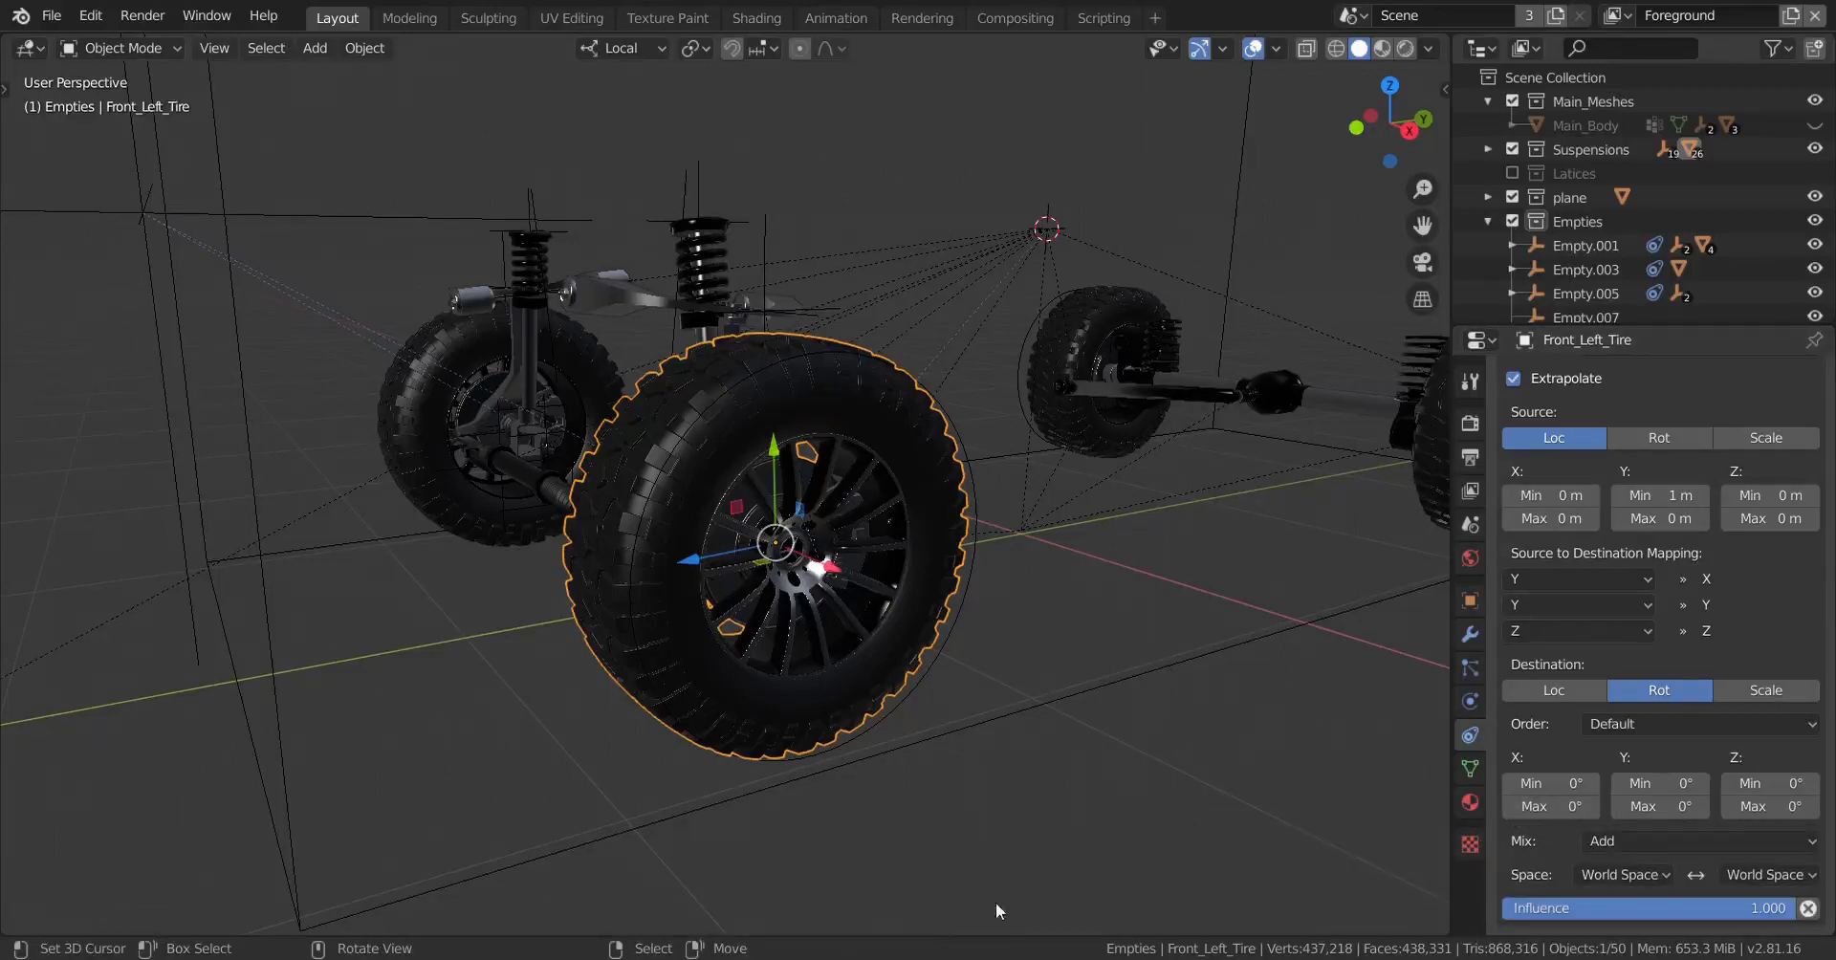
left_click(1537, 808)
type("125")
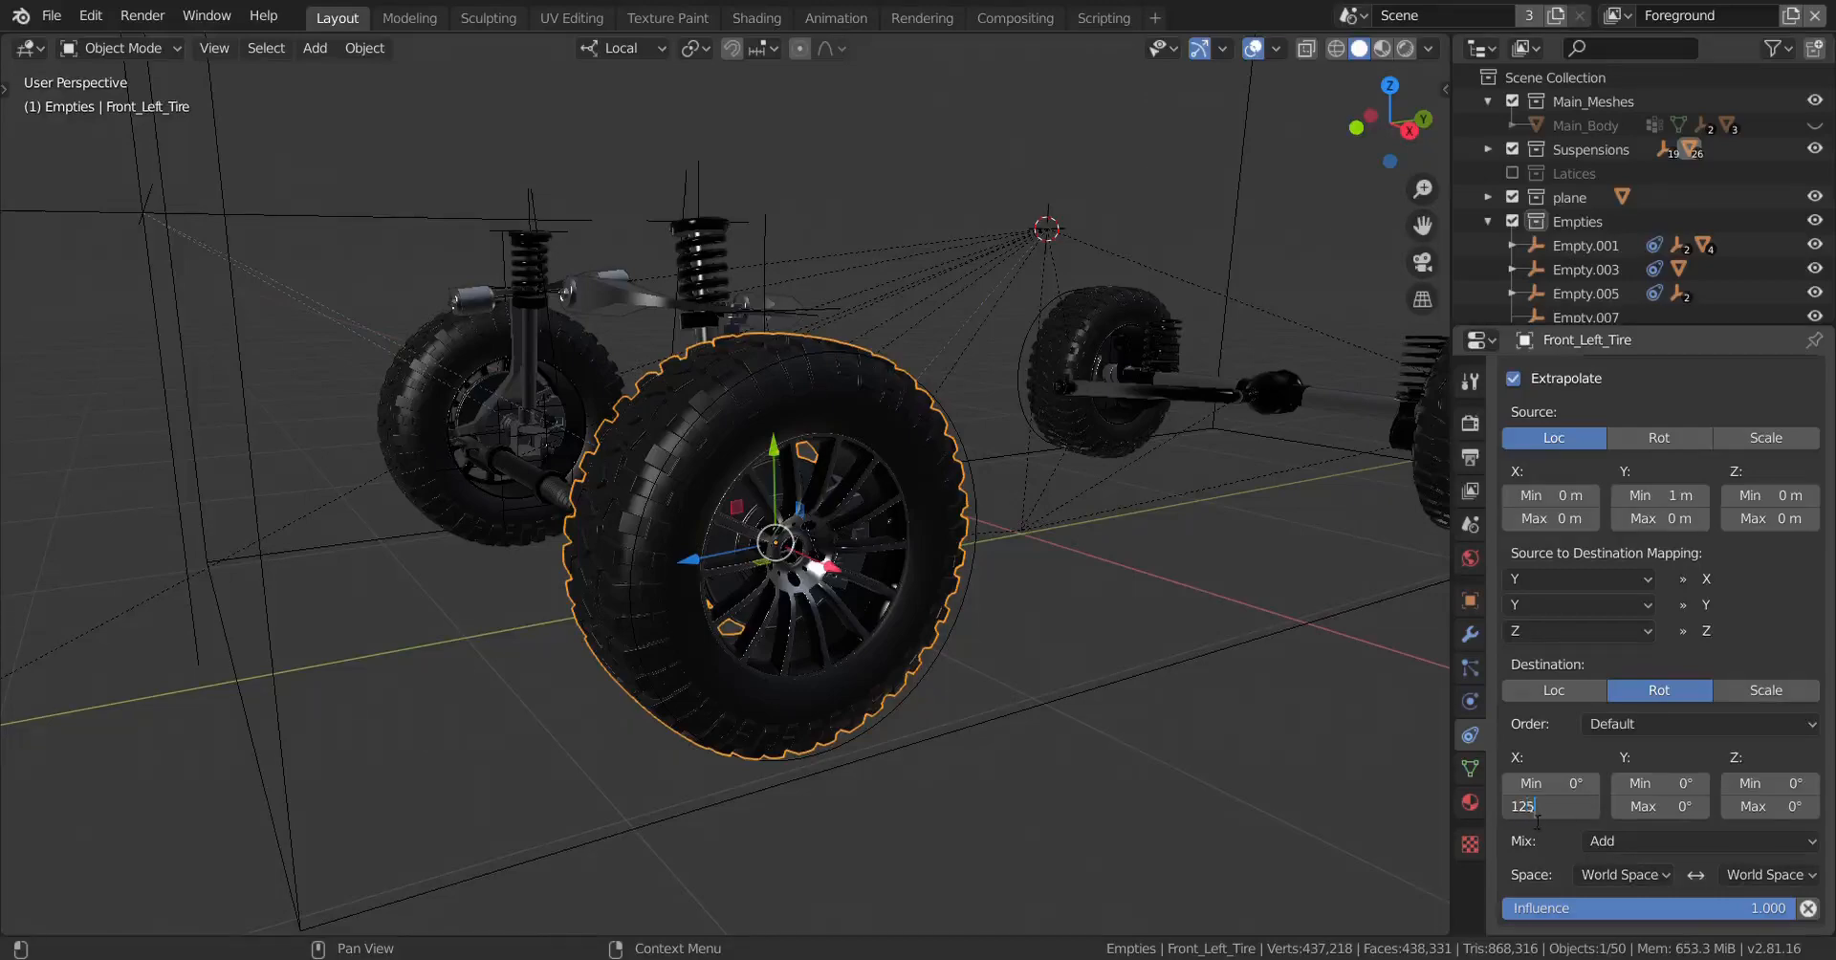
key("Return")
scroll(937, 588, "down", 5)
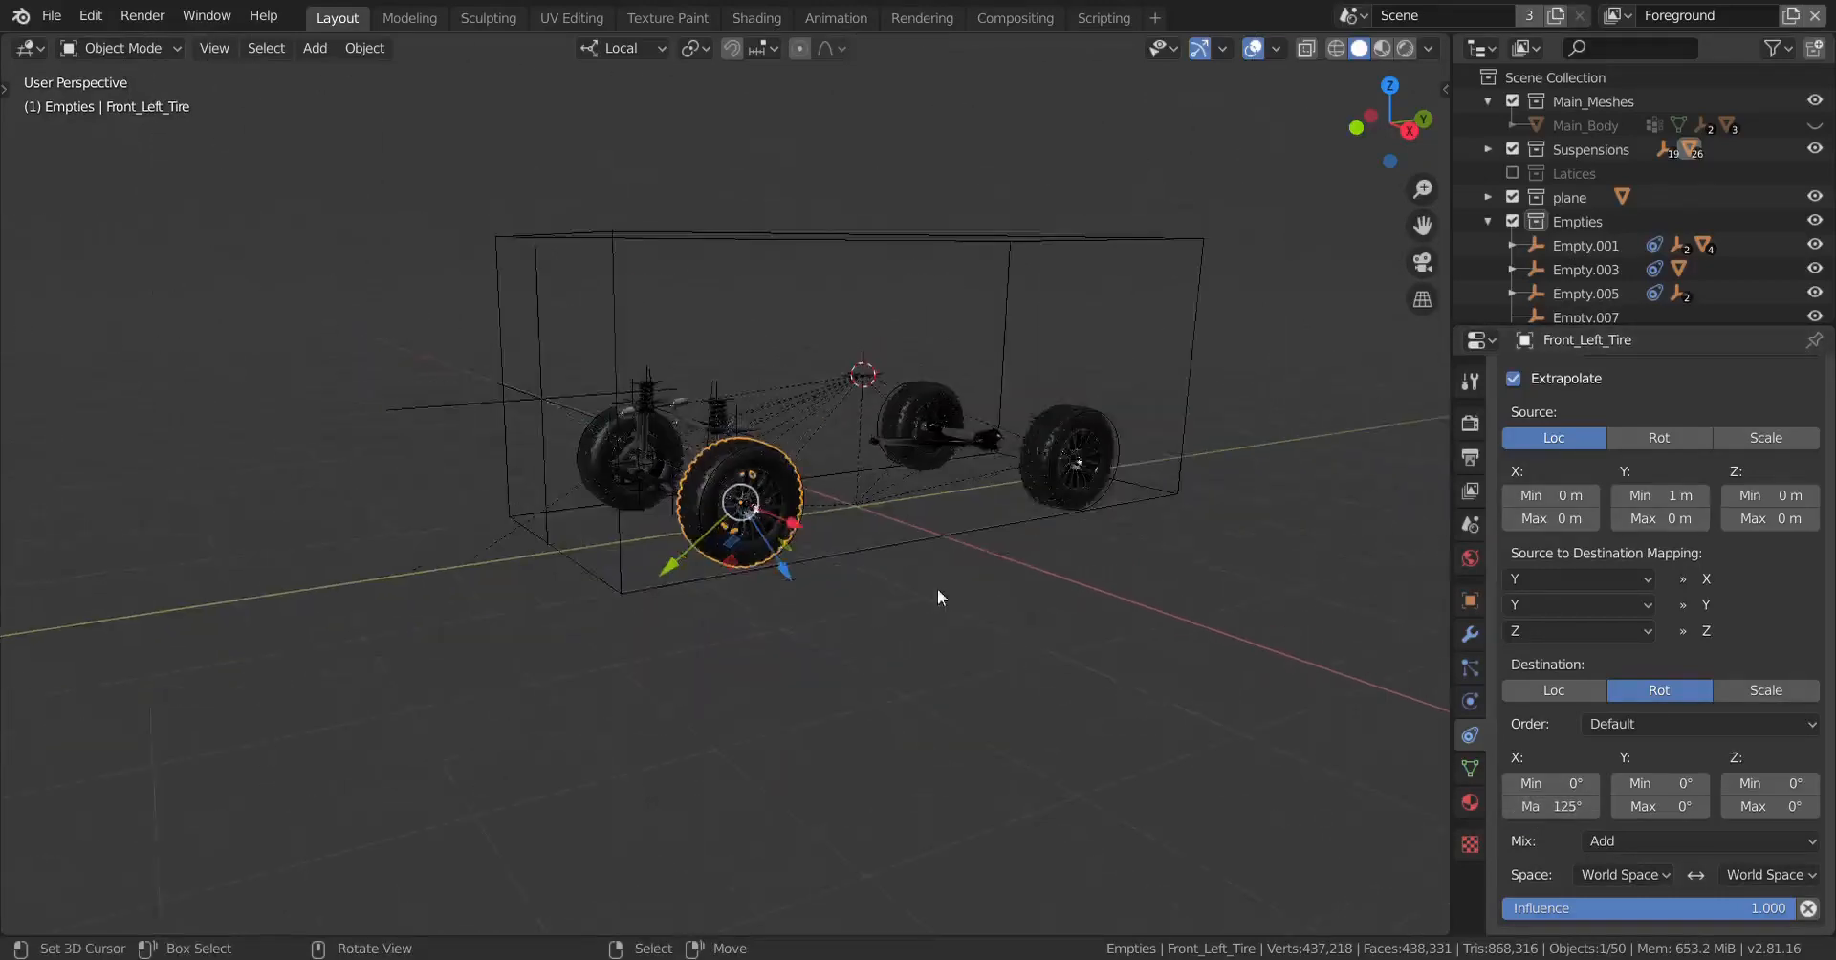
scroll(875, 587, "up", 4)
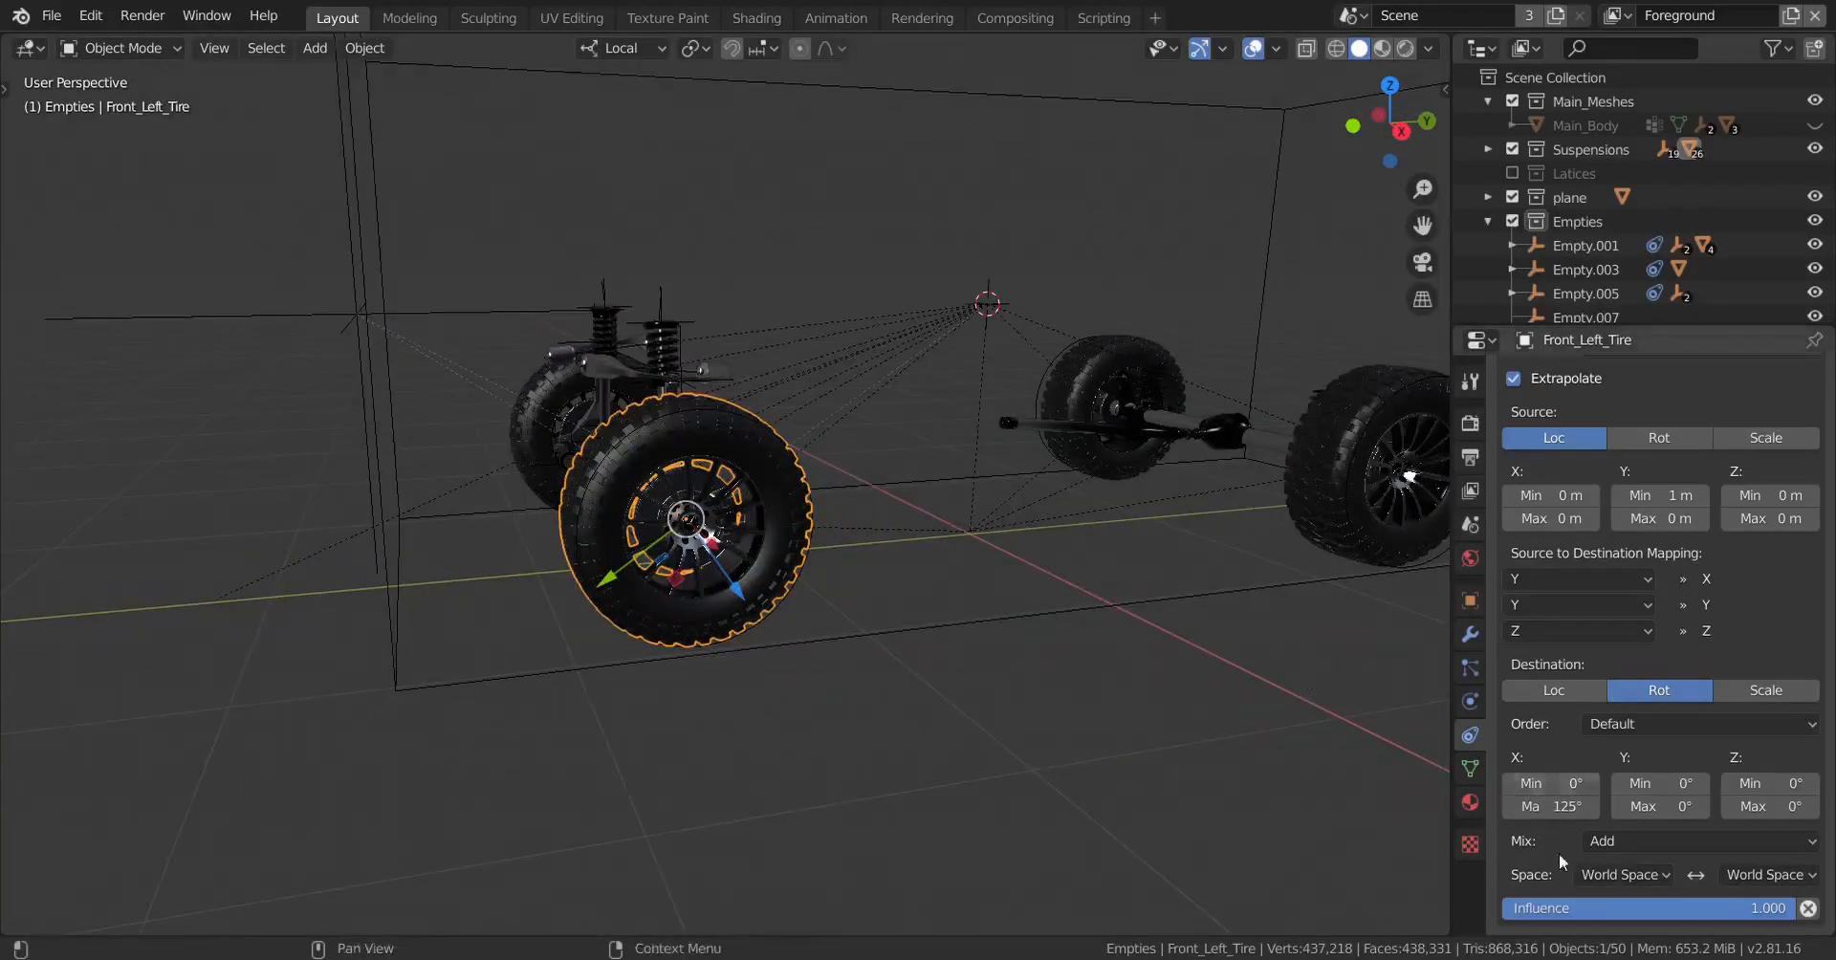
left_click_drag(1561, 813, 1636, 813)
key("ctrl+z")
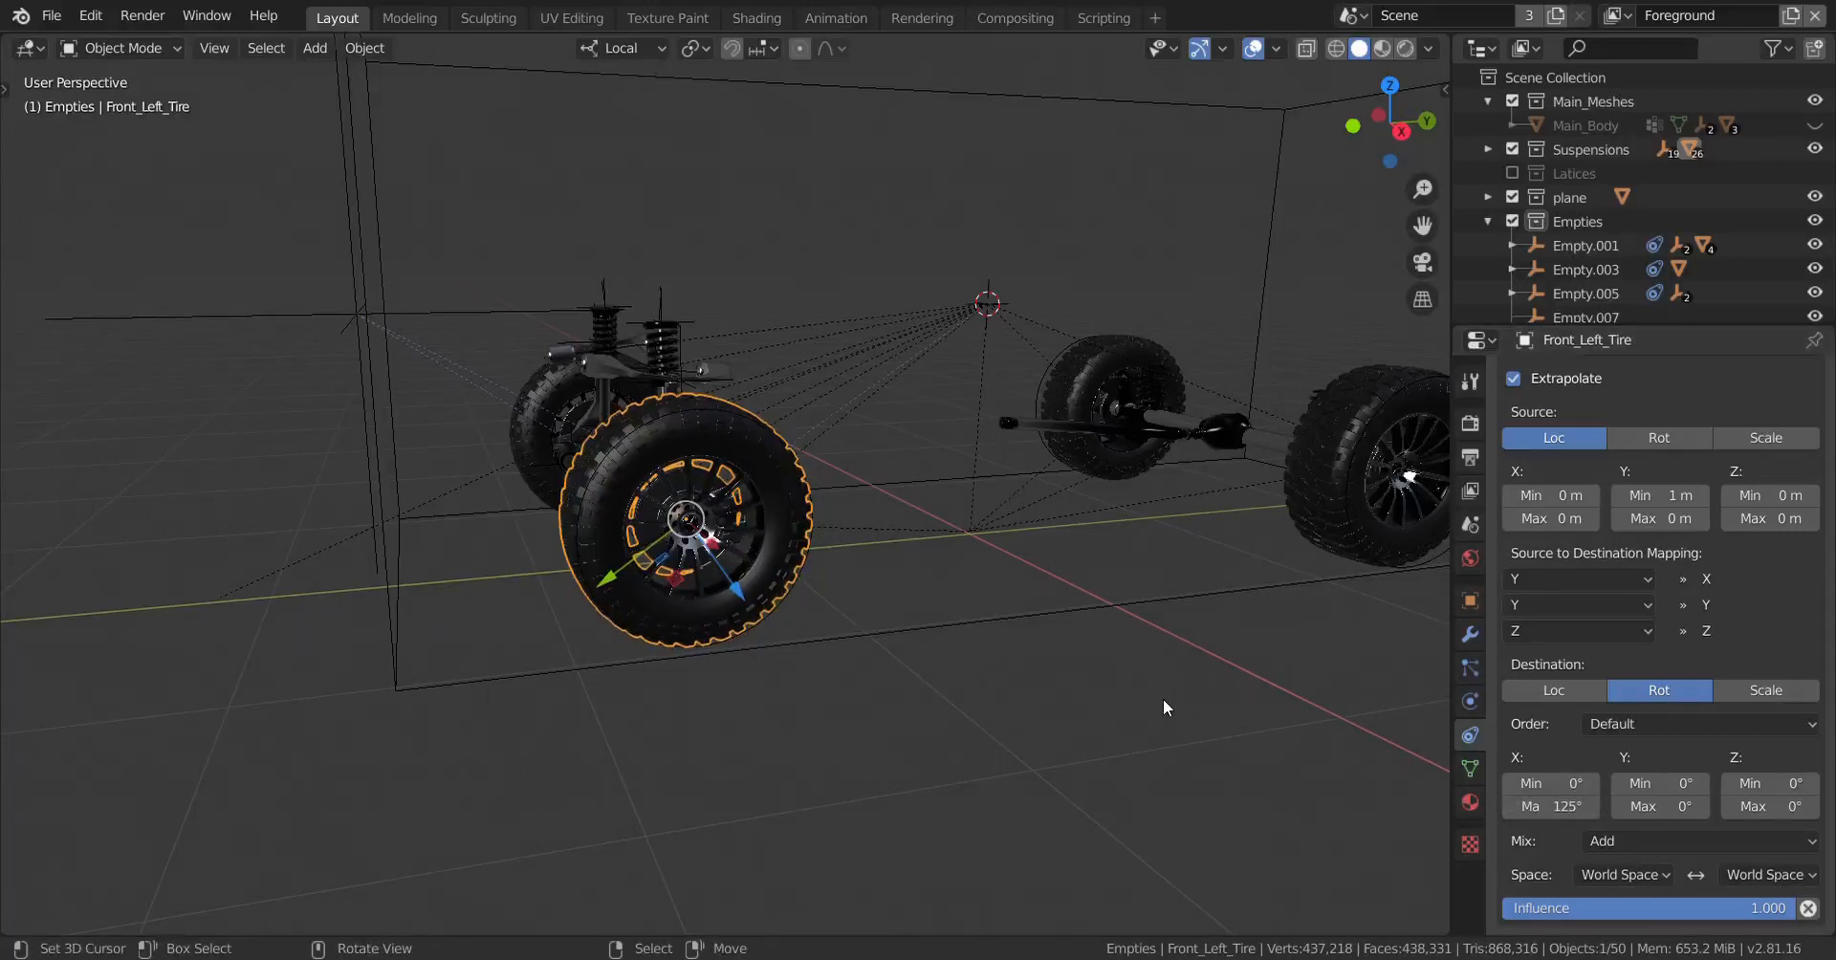
Step: Test the front left tire's rolling by moving the box-shaped Empty along Y, and cancel the move
left_click(958, 625)
scroll(905, 587, "down", 2)
scroll(1030, 360, "up", 1)
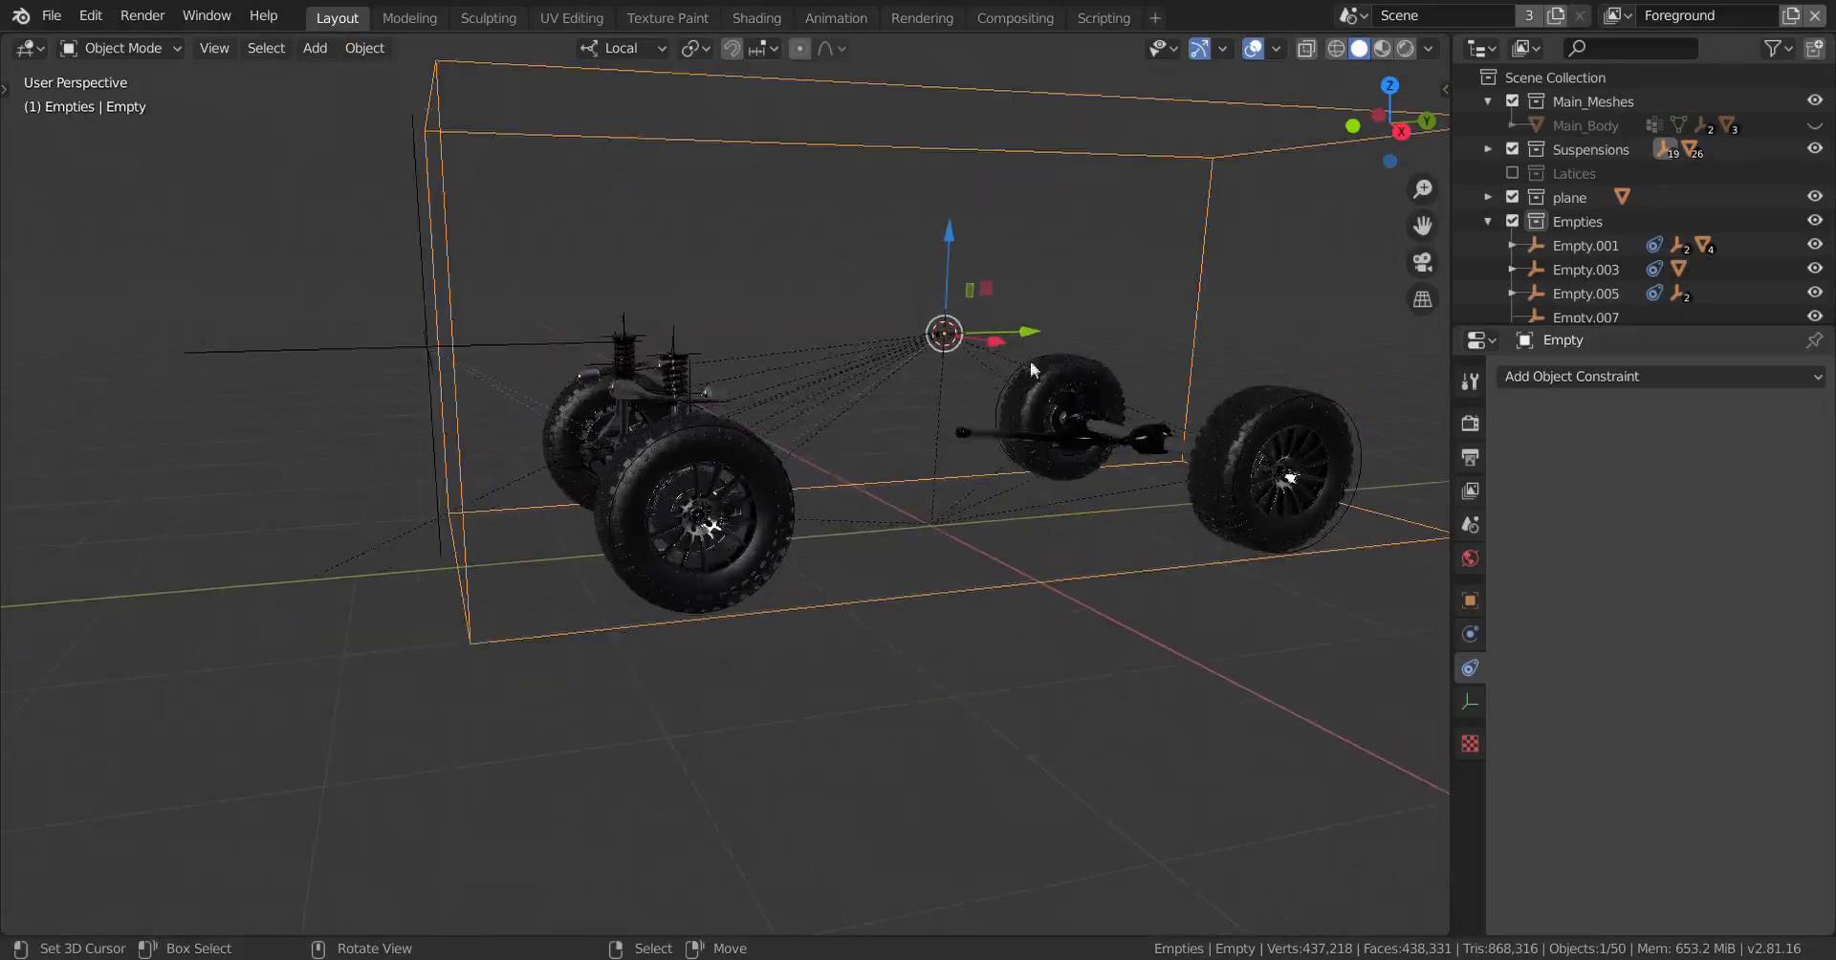
left_click_drag(1030, 335, 1180, 430)
right_click(1180, 430)
scroll(852, 489, "up", 2)
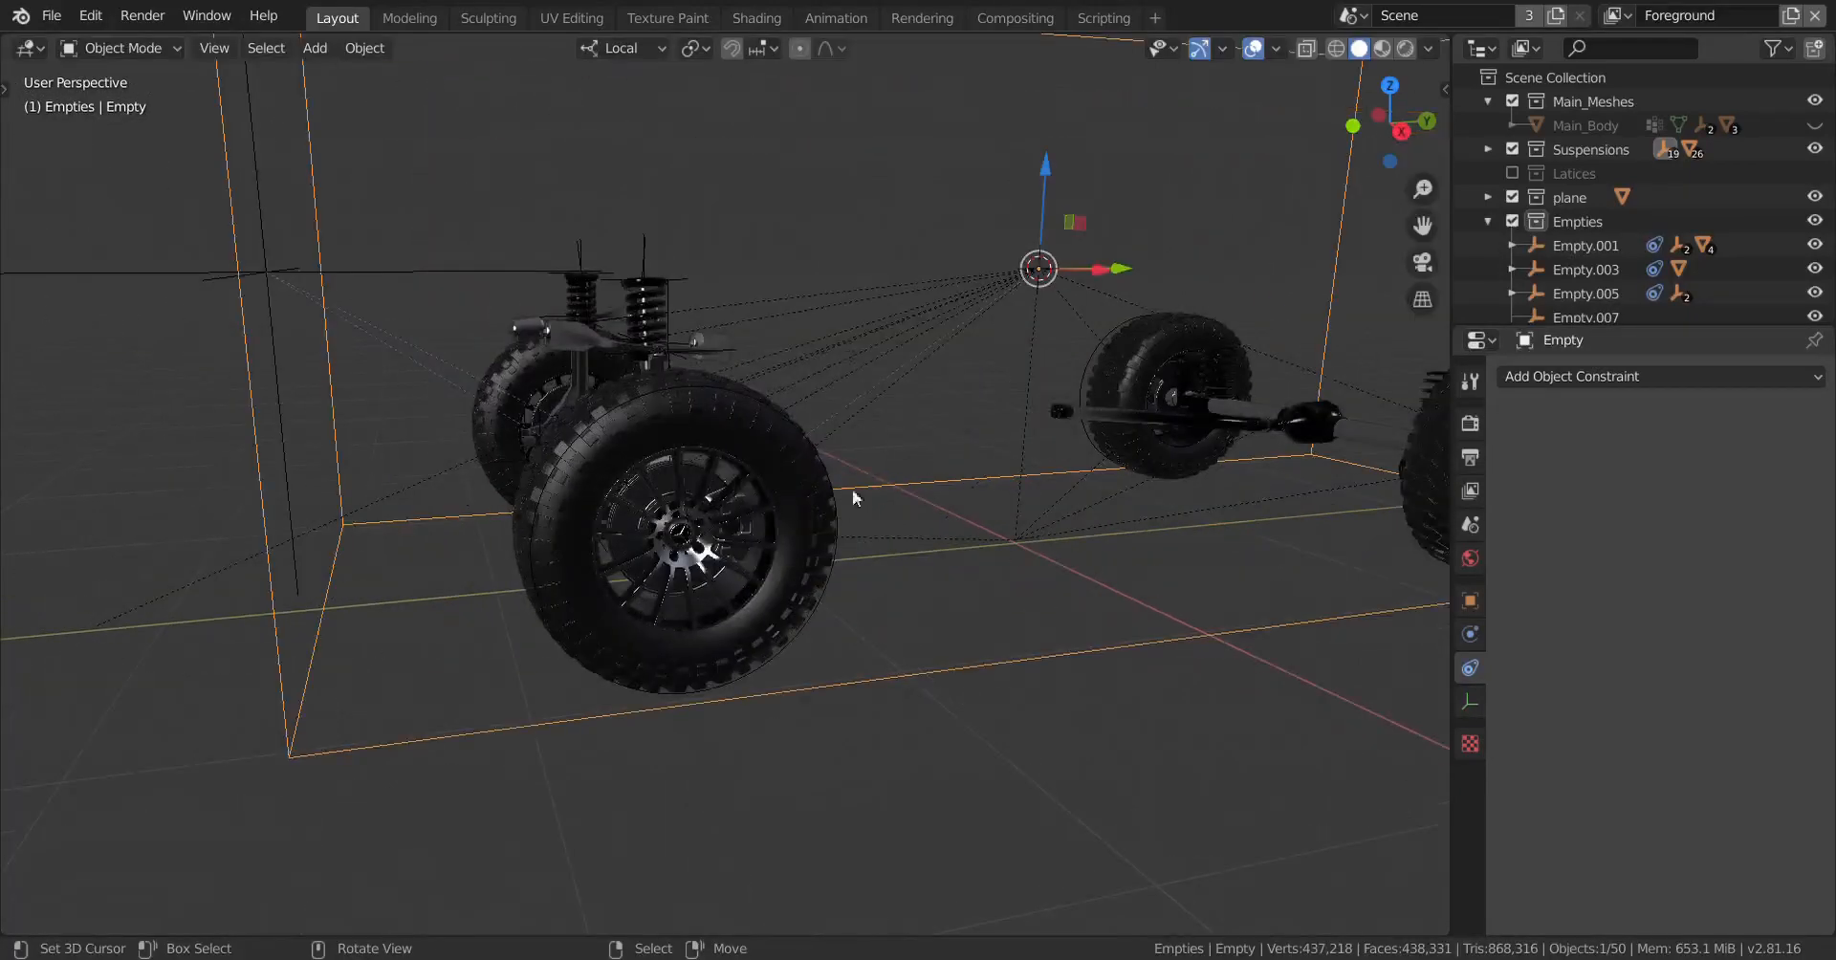
Step: Select the other front tire and both rear tires in turn to examine their constraints and local axes
middle_click_drag(722, 509, 1143, 467)
scroll(1098, 472, "up", 5)
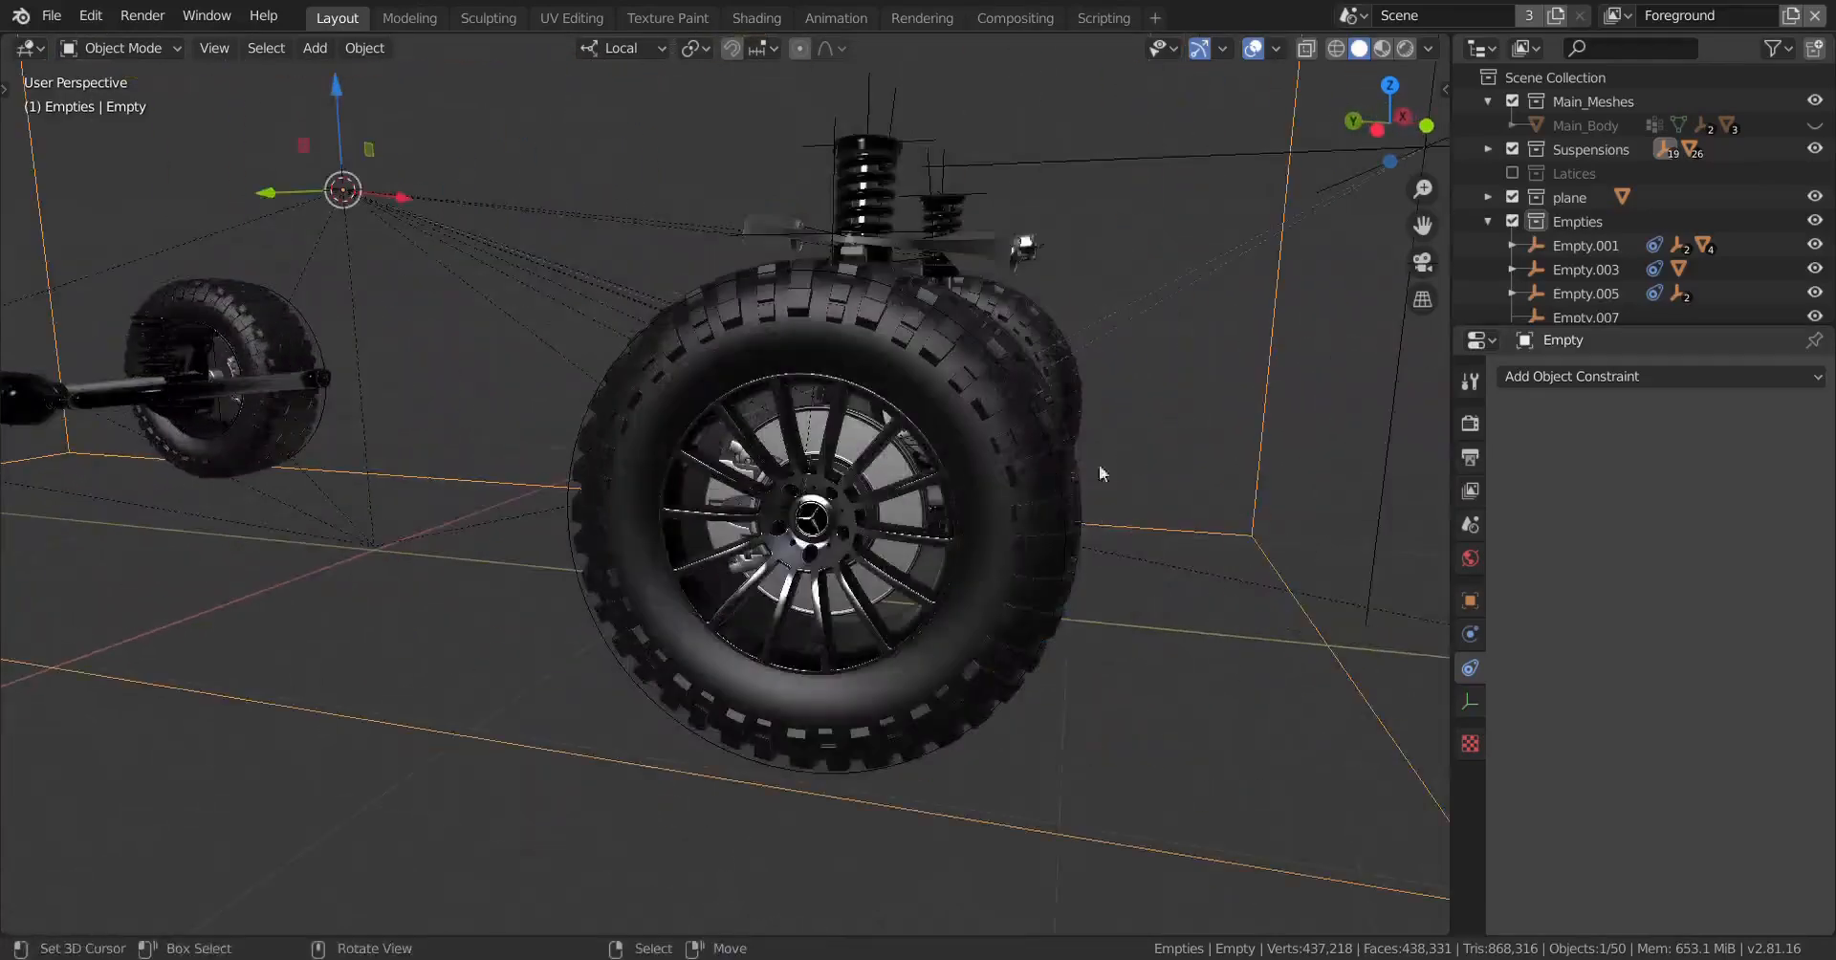
right_click(938, 369)
scroll(937, 369, "down", 4)
middle_click_drag(961, 421, 536, 431)
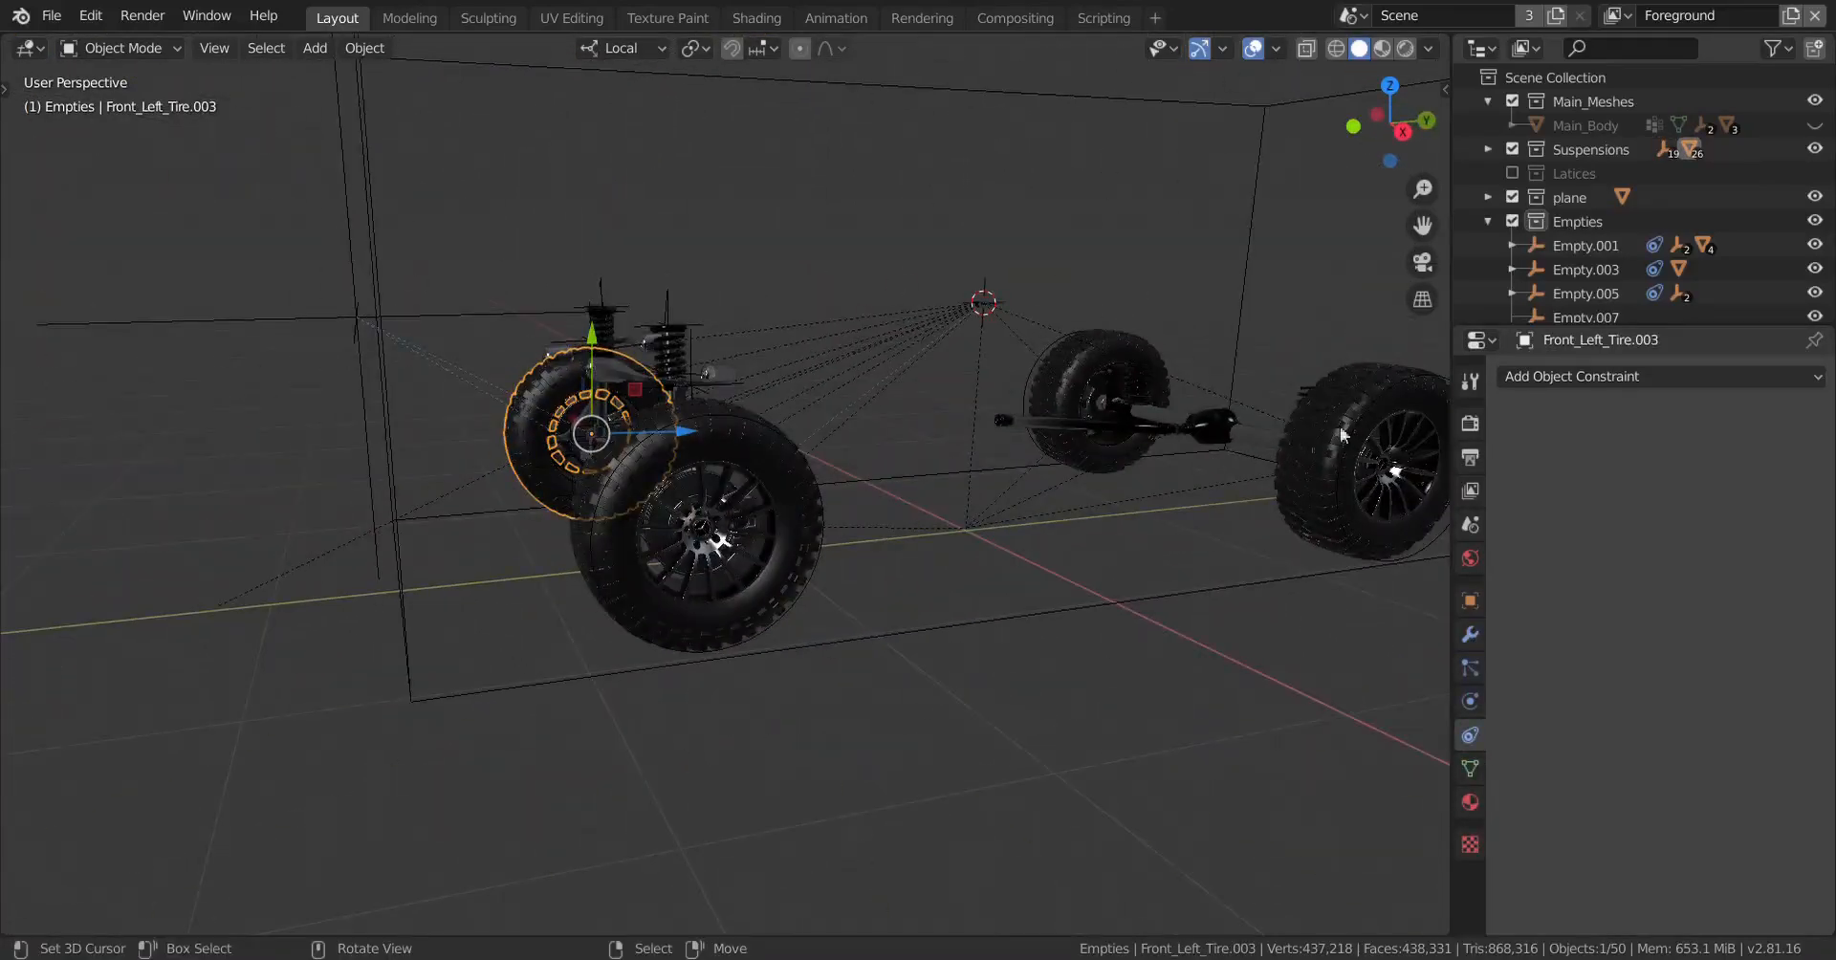
right_click(1370, 411)
right_click(1049, 374)
middle_click_drag(746, 660, 882, 663)
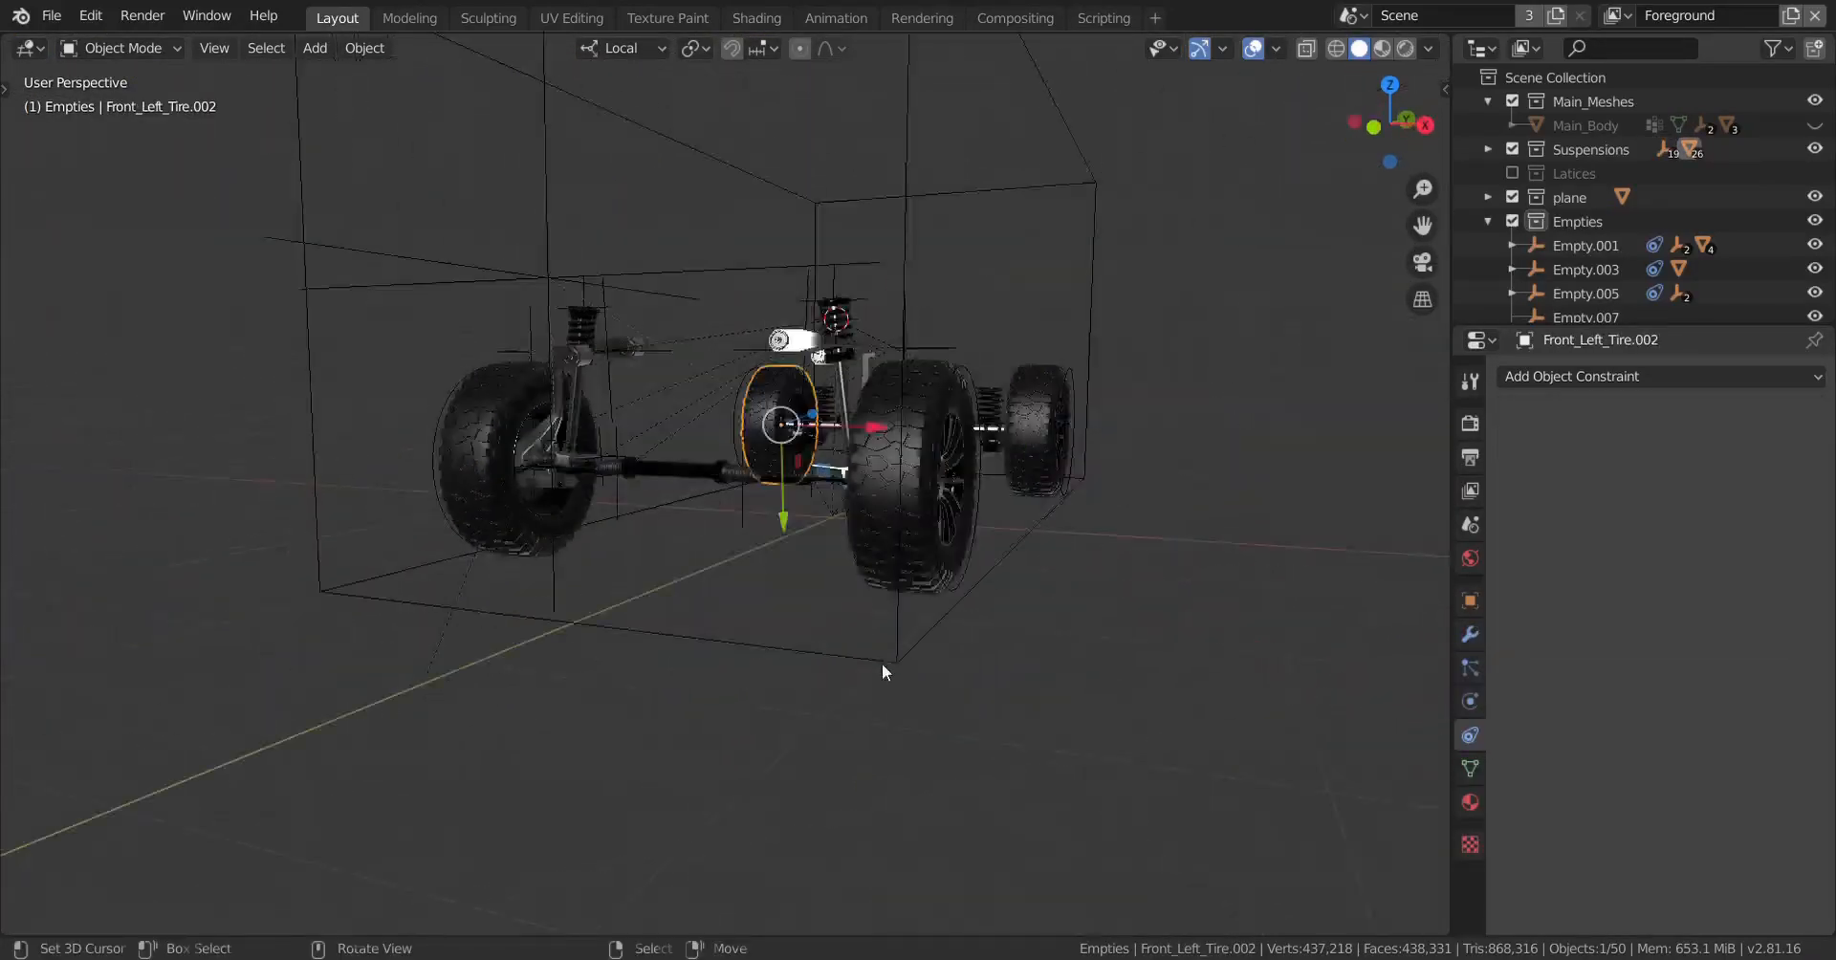
scroll(1092, 618, "down", 2)
middle_click_drag(1092, 618, 1021, 694)
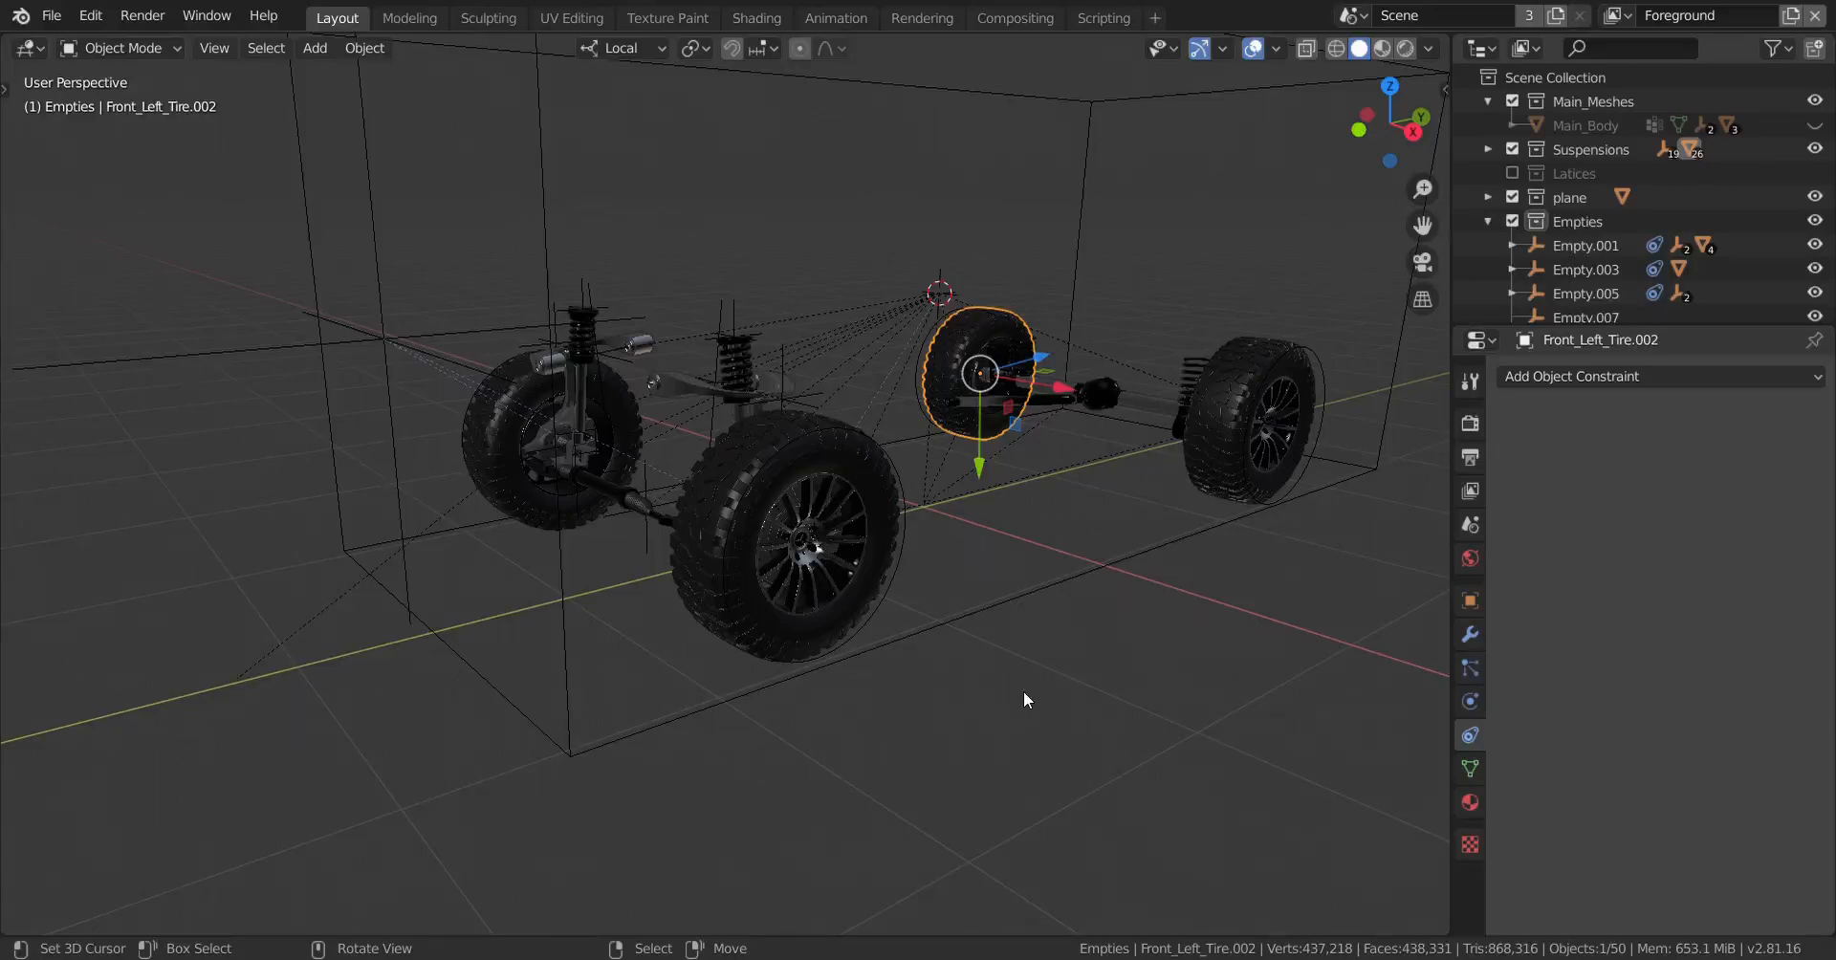
Step: Paste the copied bumpy terrain object into the scene and unhide all hidden objects, including the car body
scroll(1020, 603, "down", 2)
scroll(1021, 606, "up", 3)
middle_click_drag(1032, 626, 993, 619)
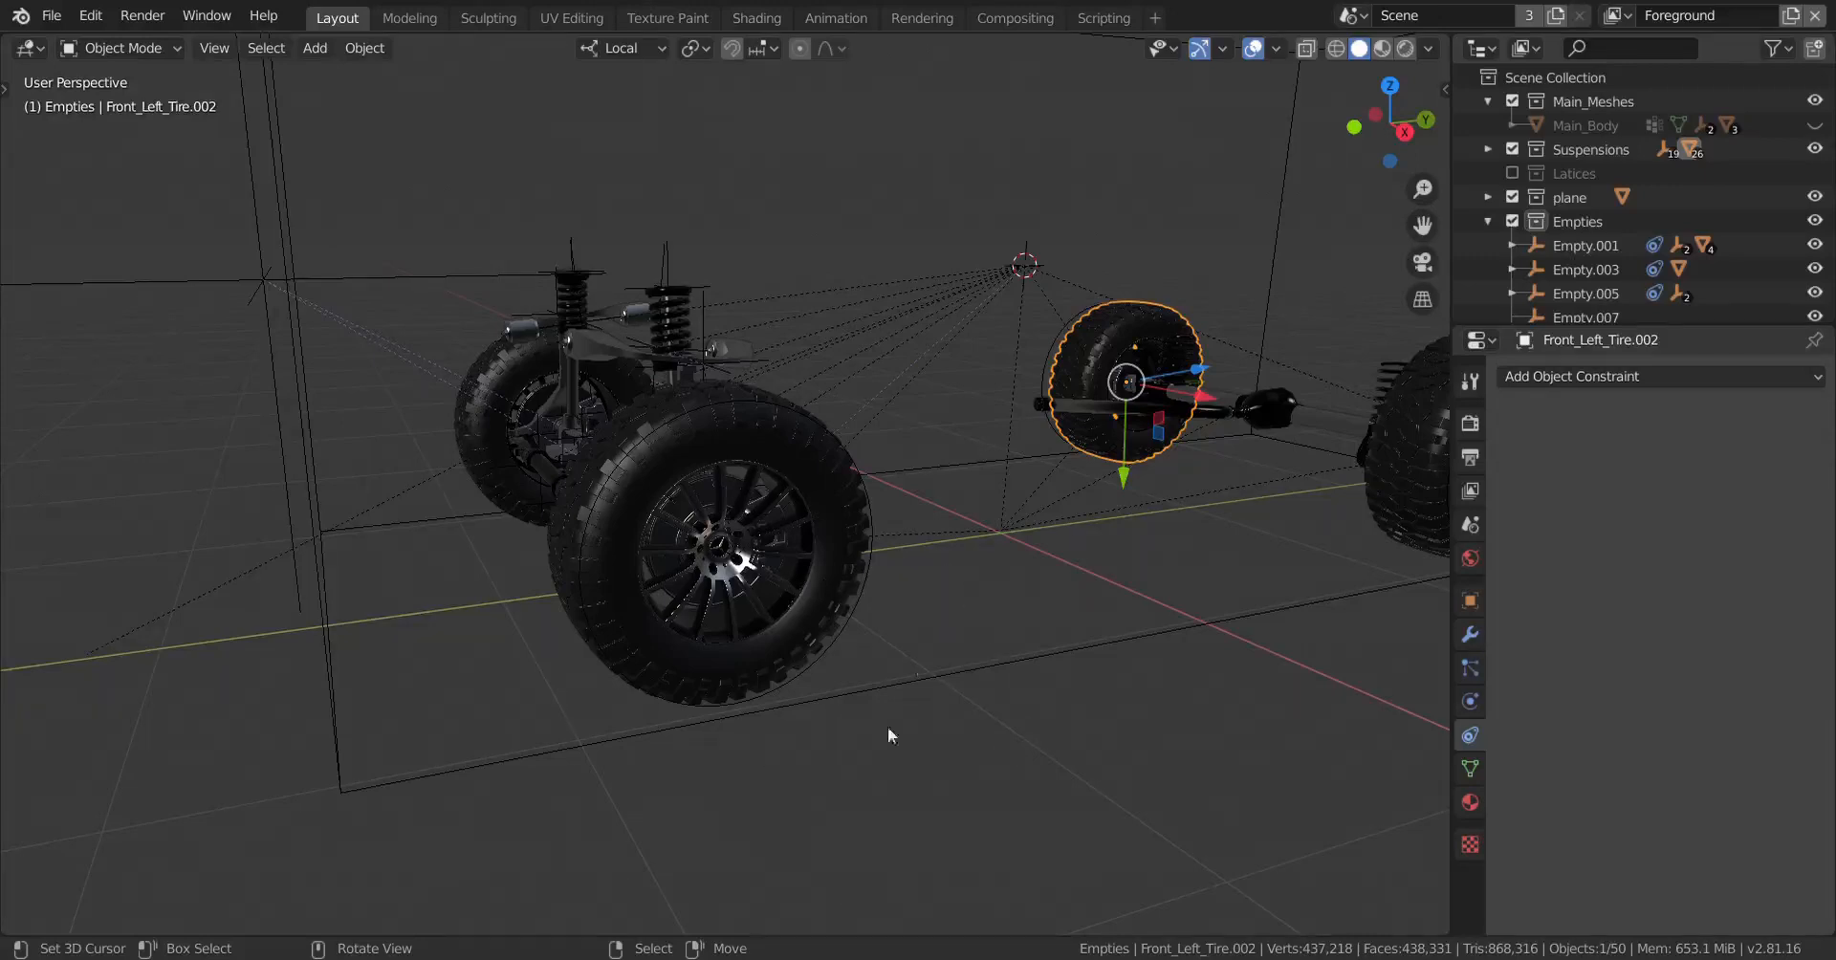
scroll(885, 647, "down", 3)
scroll(886, 647, "down", 3)
middle_click_drag(885, 647, 989, 660)
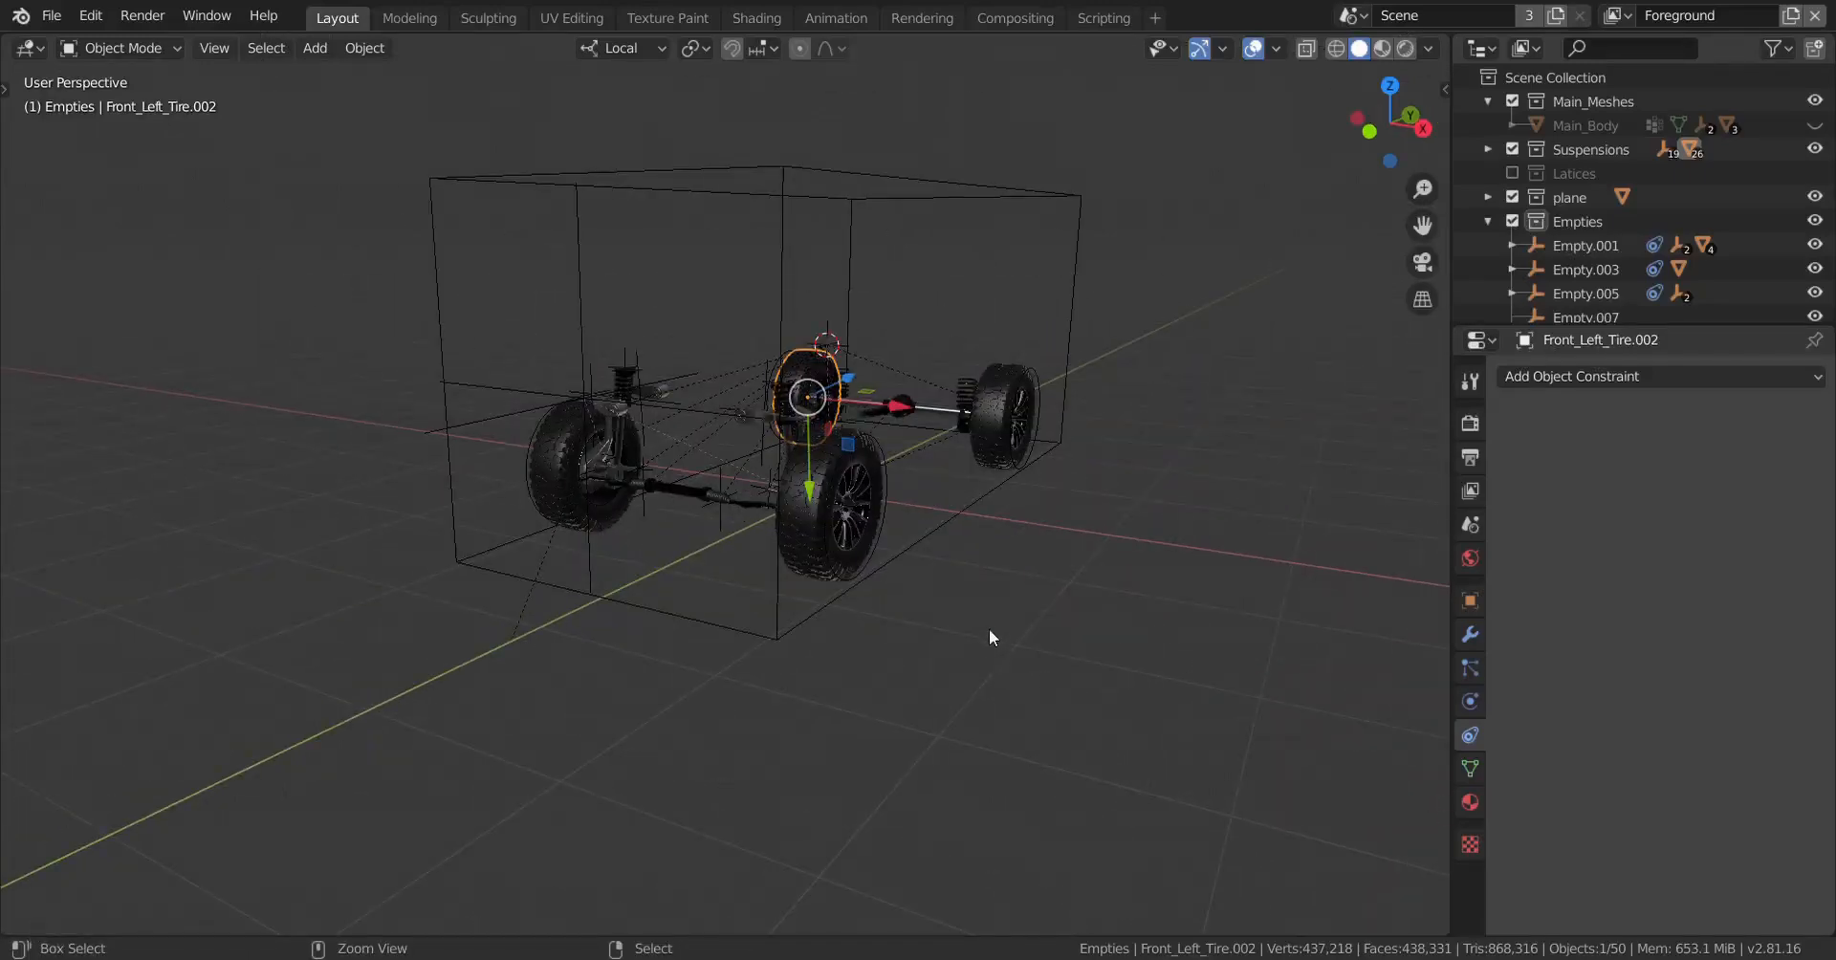
key("ctrl+v")
scroll(989, 618, "up", 2)
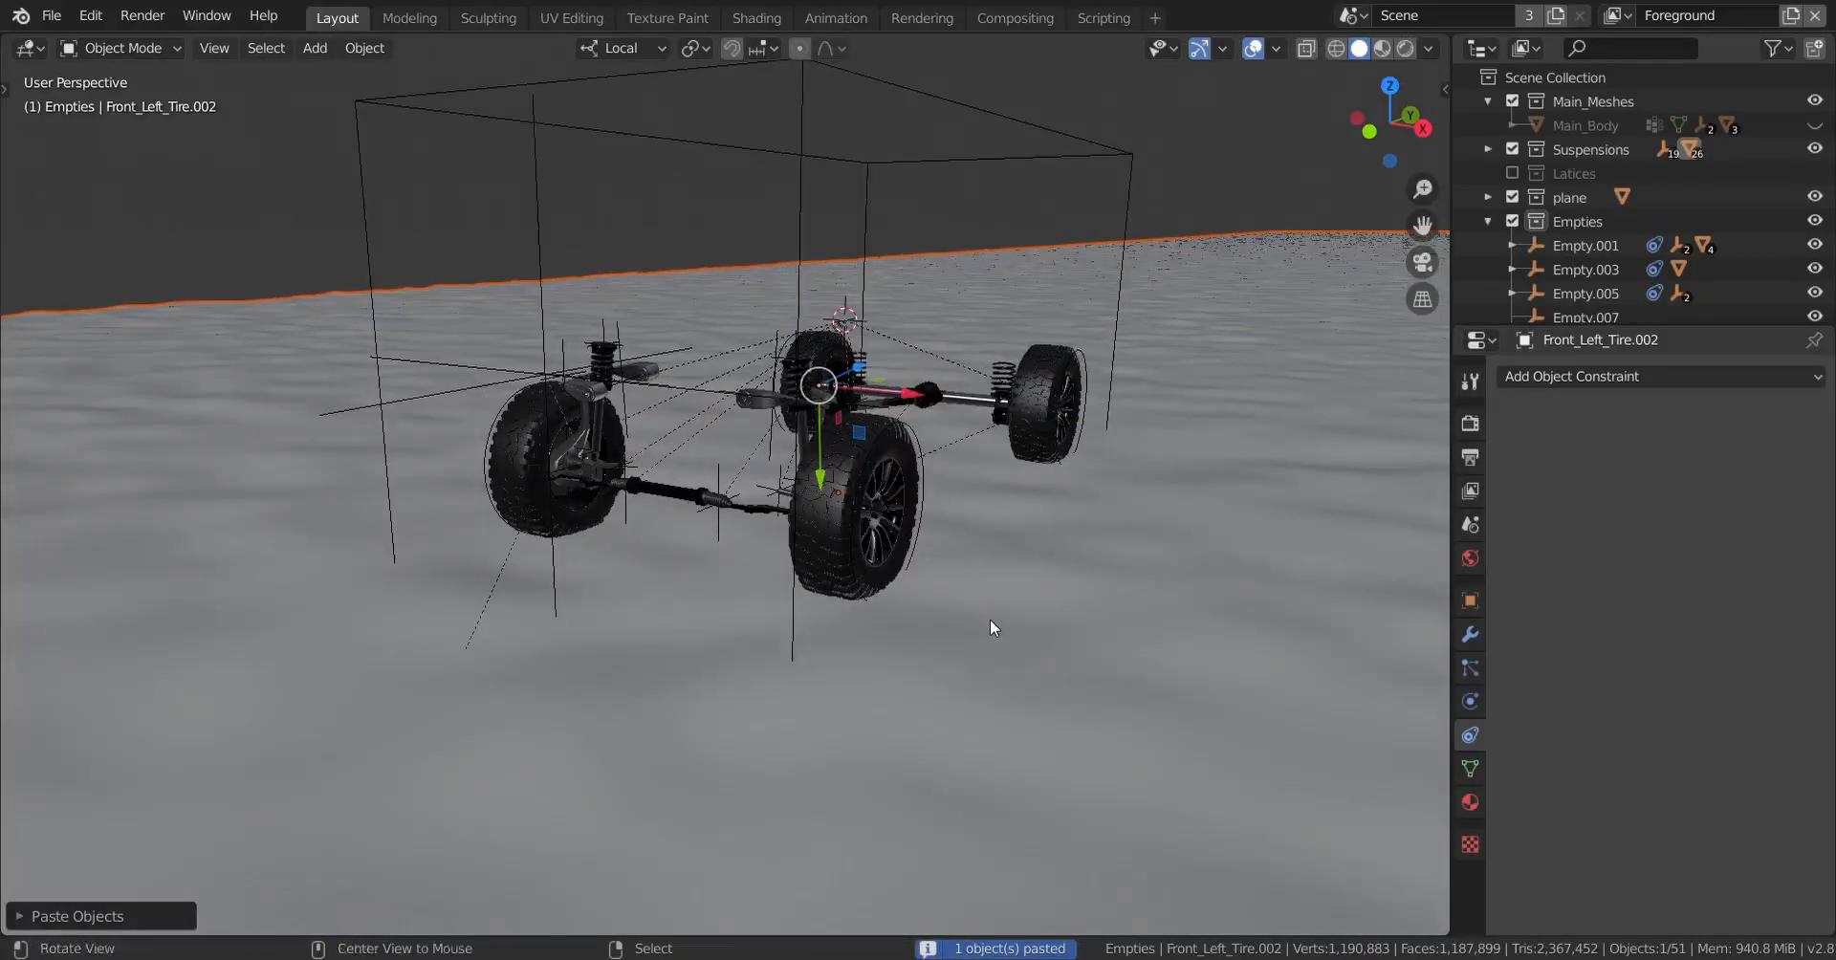
key("alt+h")
middle_click_drag(990, 618, 962, 652)
Step: Delete the redundant ground object beneath the vehicle
left_click(945, 528)
scroll(1077, 648, "up", 3)
key("x")
left_click(1077, 649)
scroll(1077, 647, "up", 6)
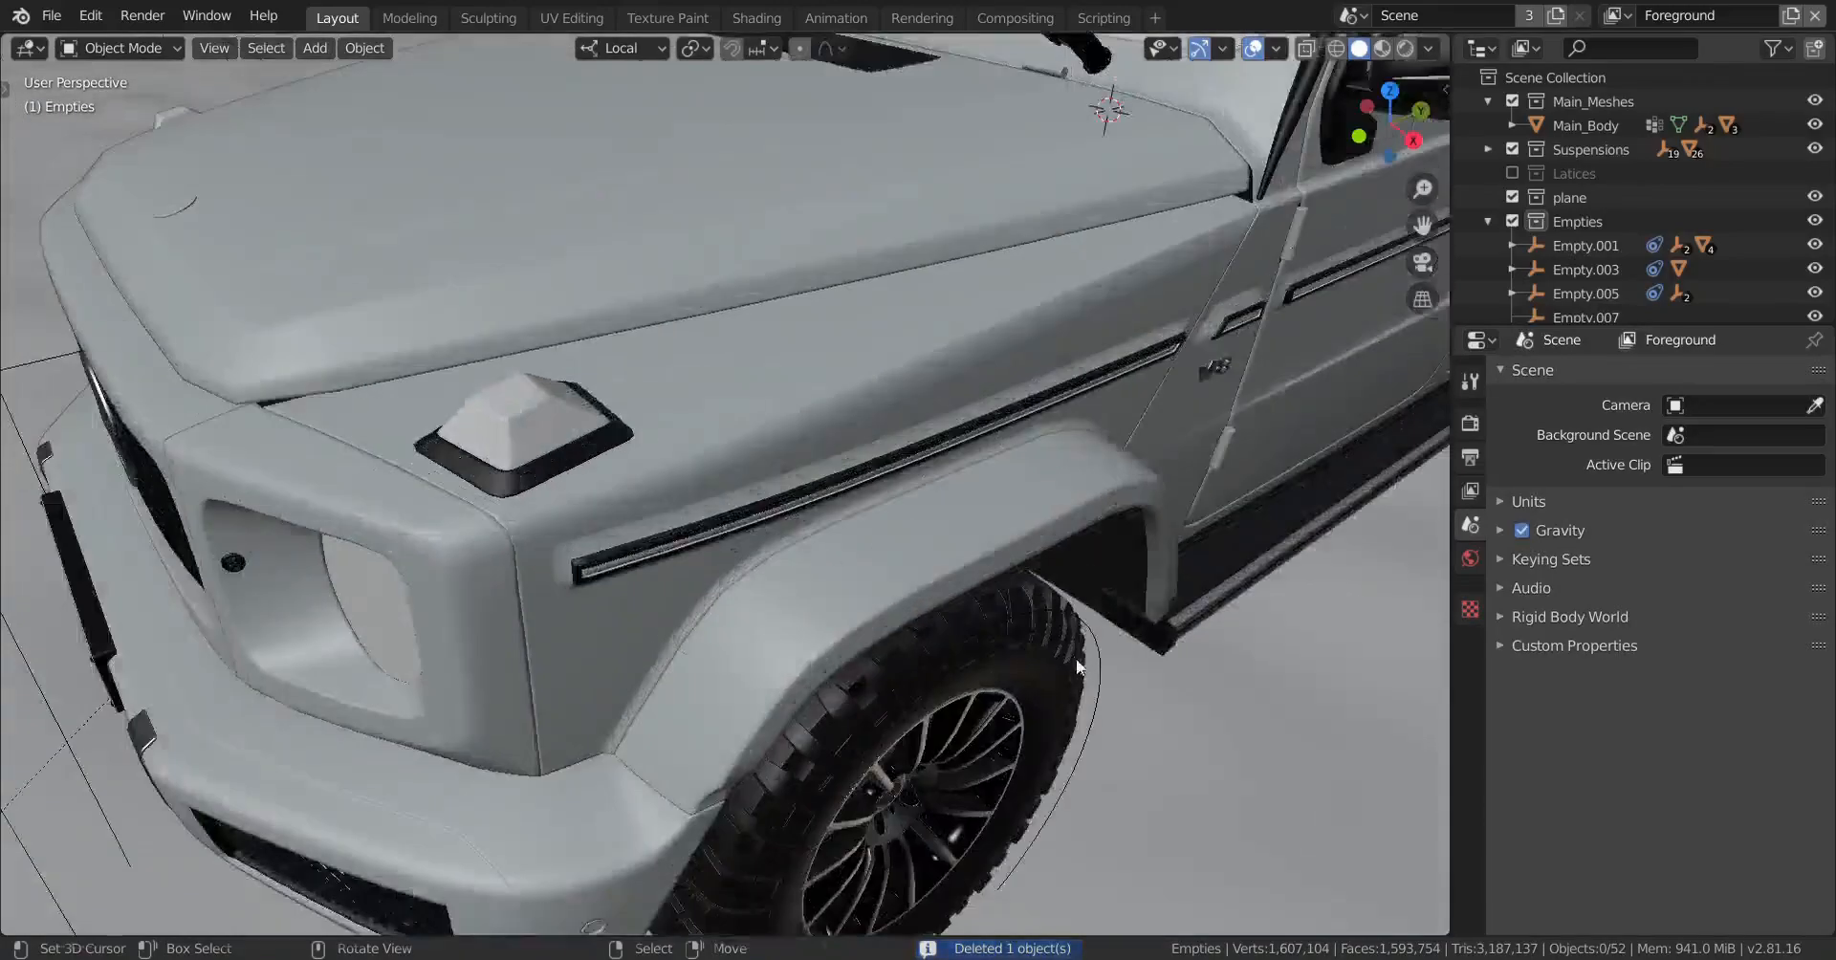
middle_click_drag(1075, 658, 1048, 599)
scroll(1028, 556, "down", 10)
left_click(1002, 293)
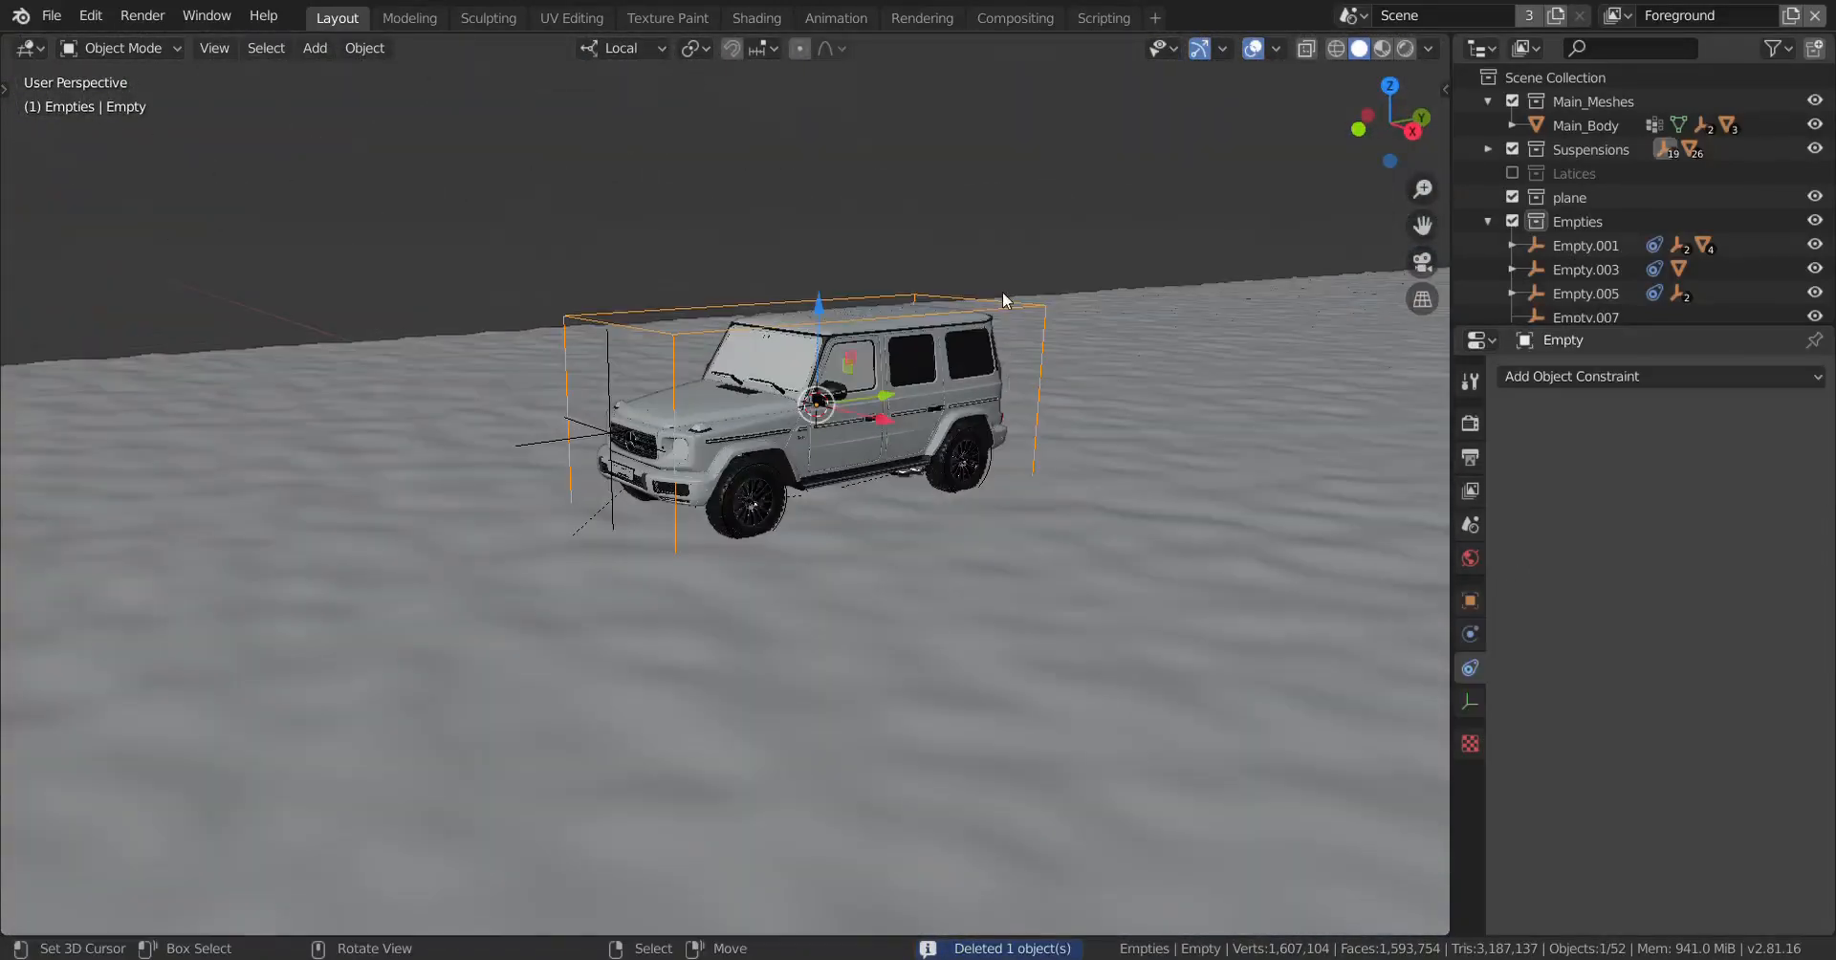
scroll(968, 446, "up", 4)
left_click_drag(960, 353, 847, 472)
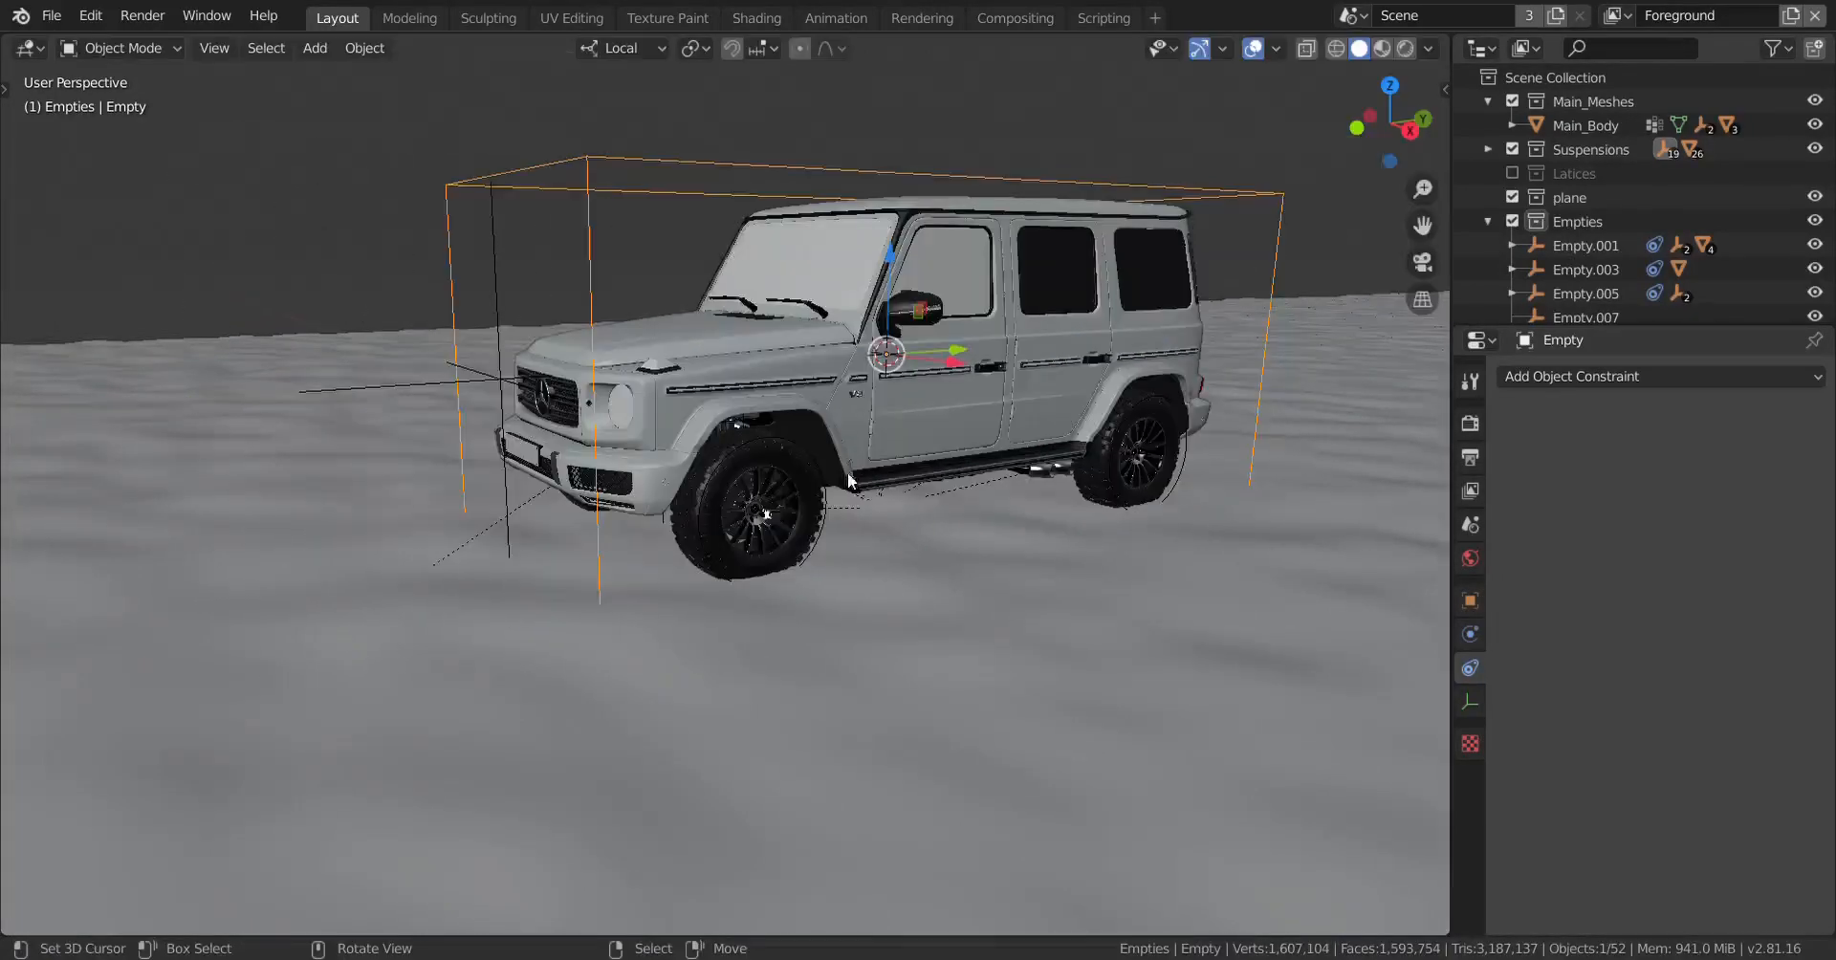
scroll(847, 472, "up", 8)
left_click(834, 305)
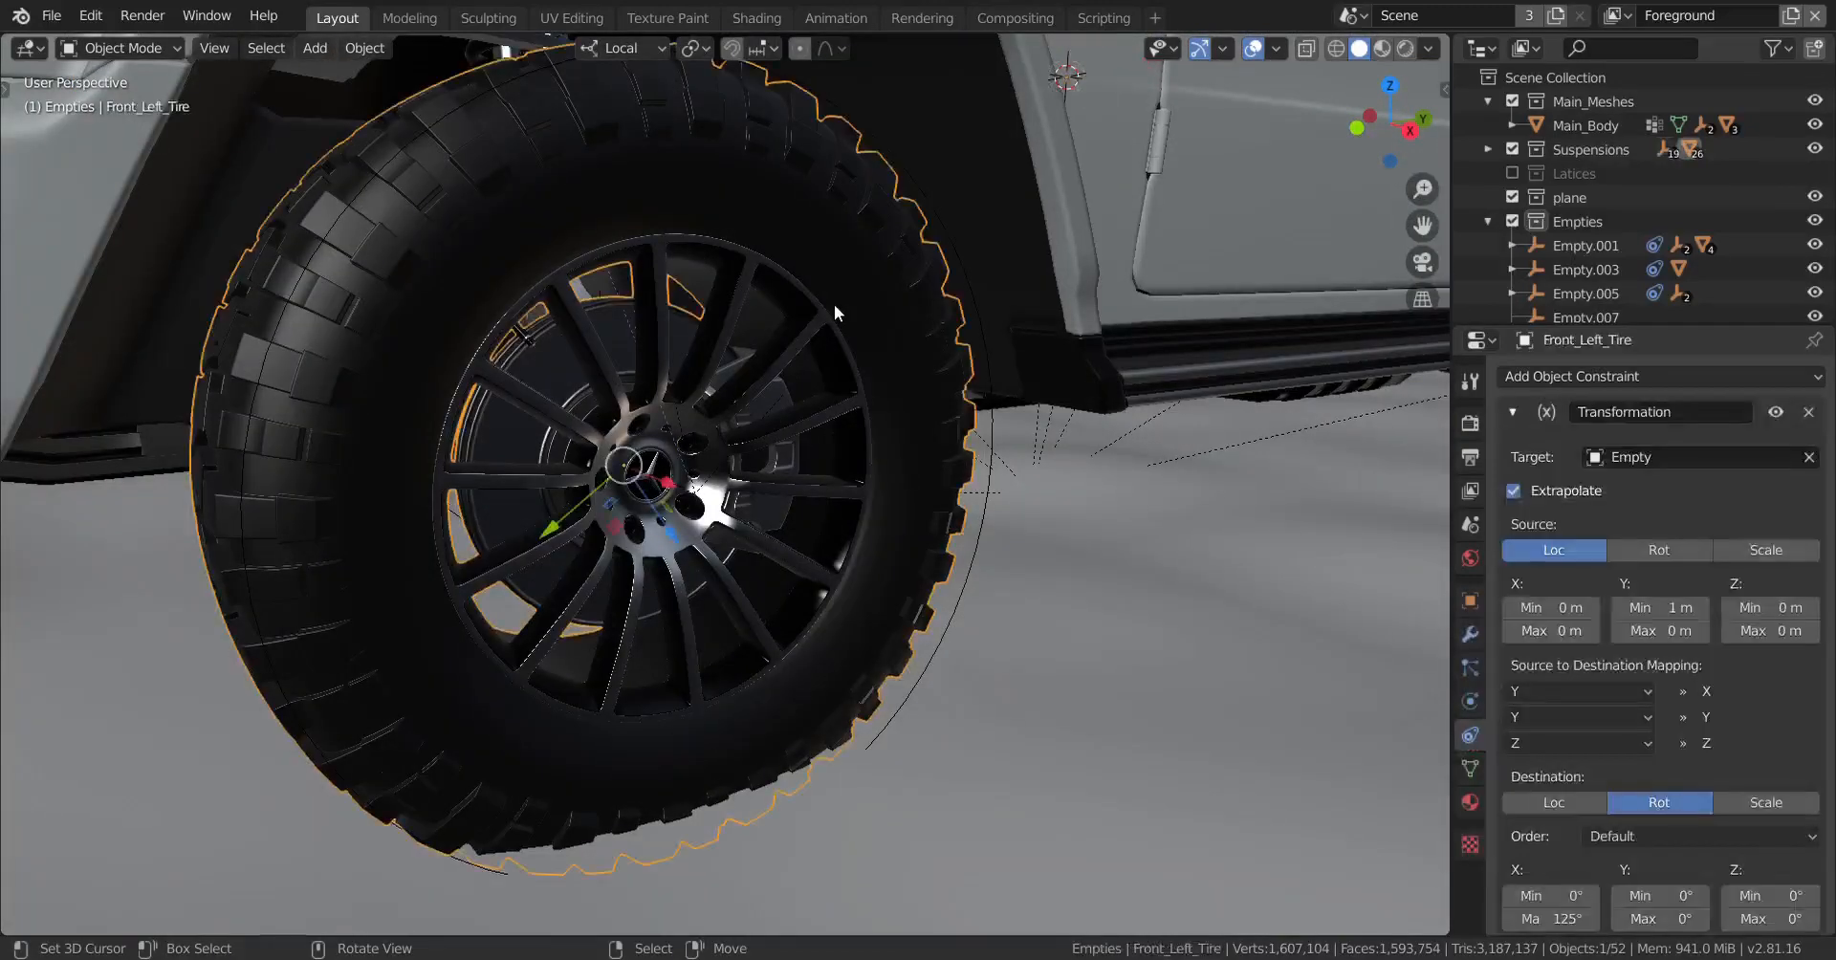
key("KP_3")
key("KP_Decimal")
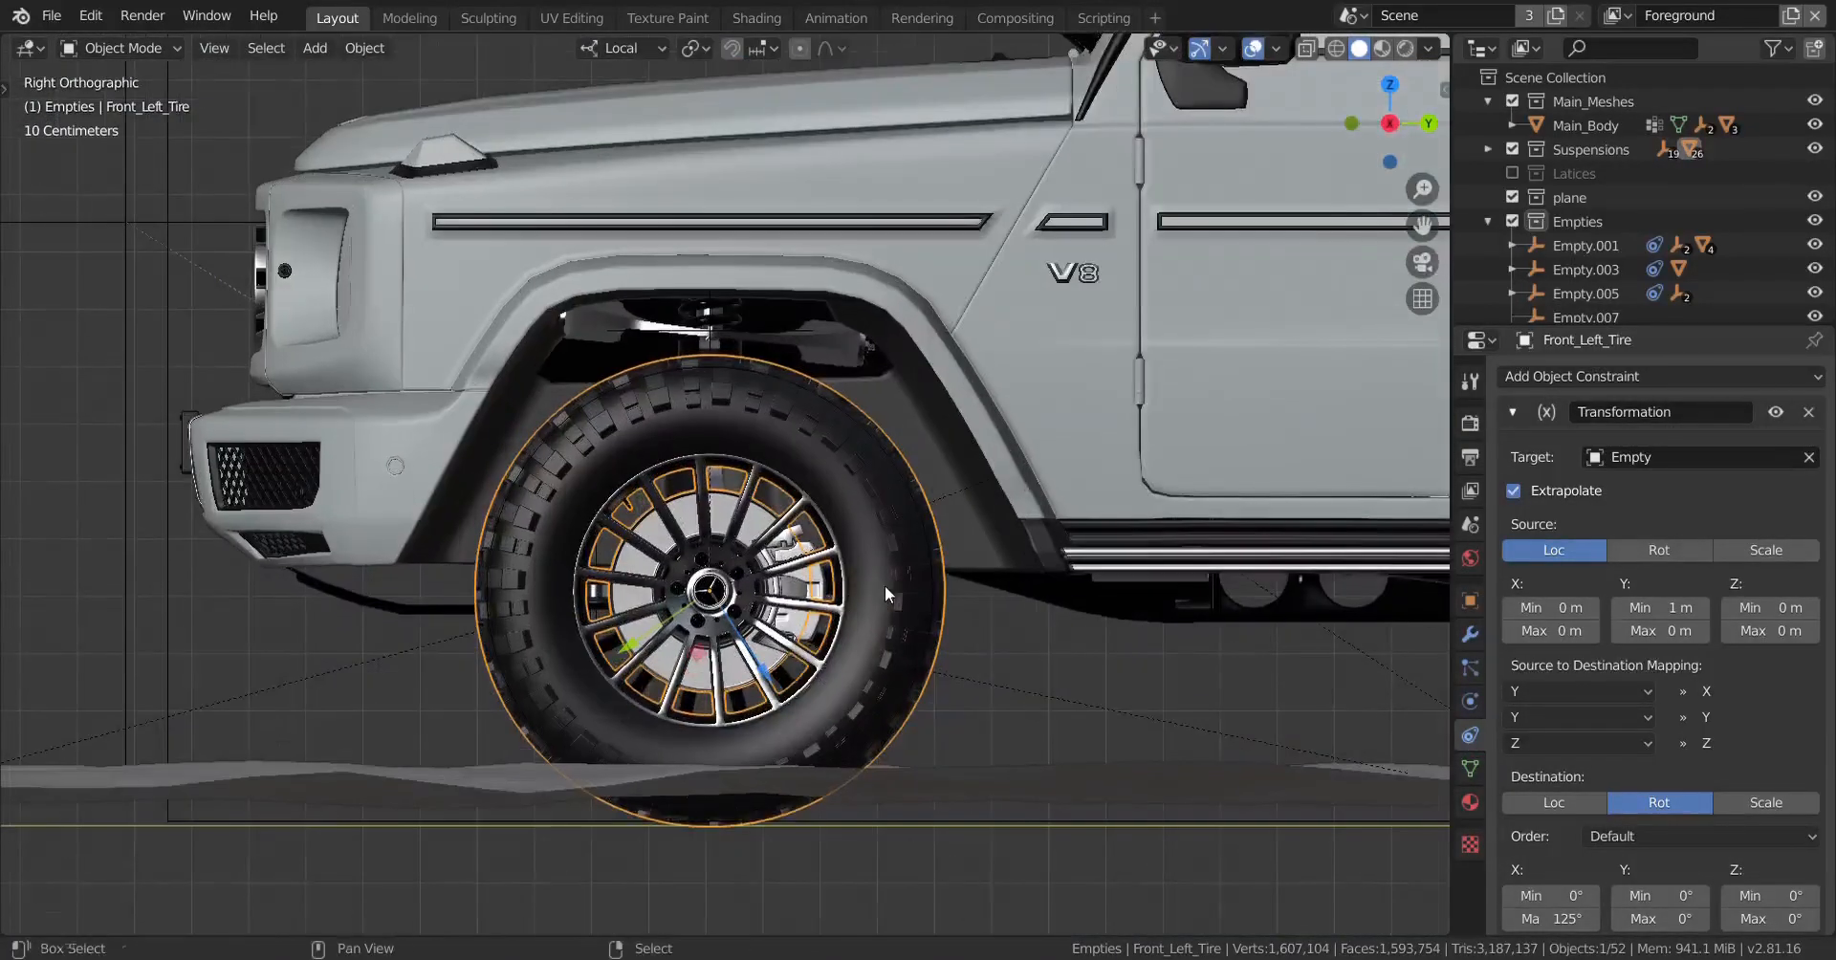
key("shift+a")
mouse_move(880, 599)
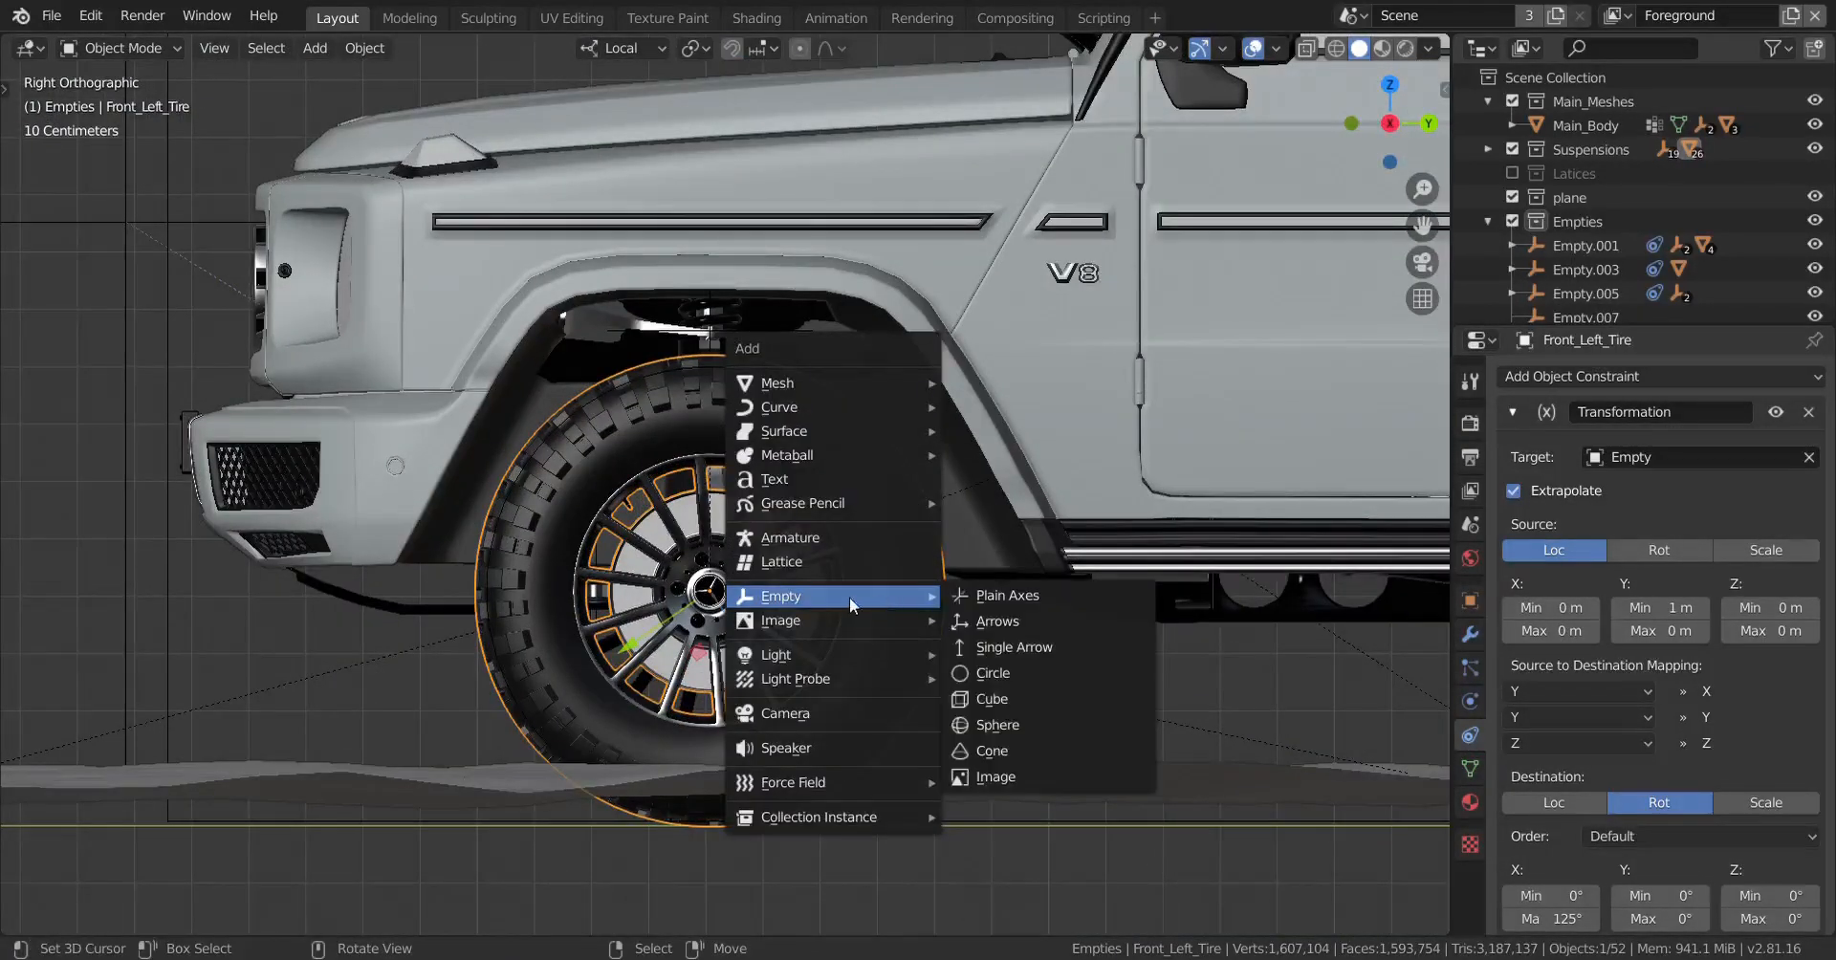
left_click(989, 646)
scroll(794, 617, "down", 8)
middle_click_drag(795, 617, 1022, 673)
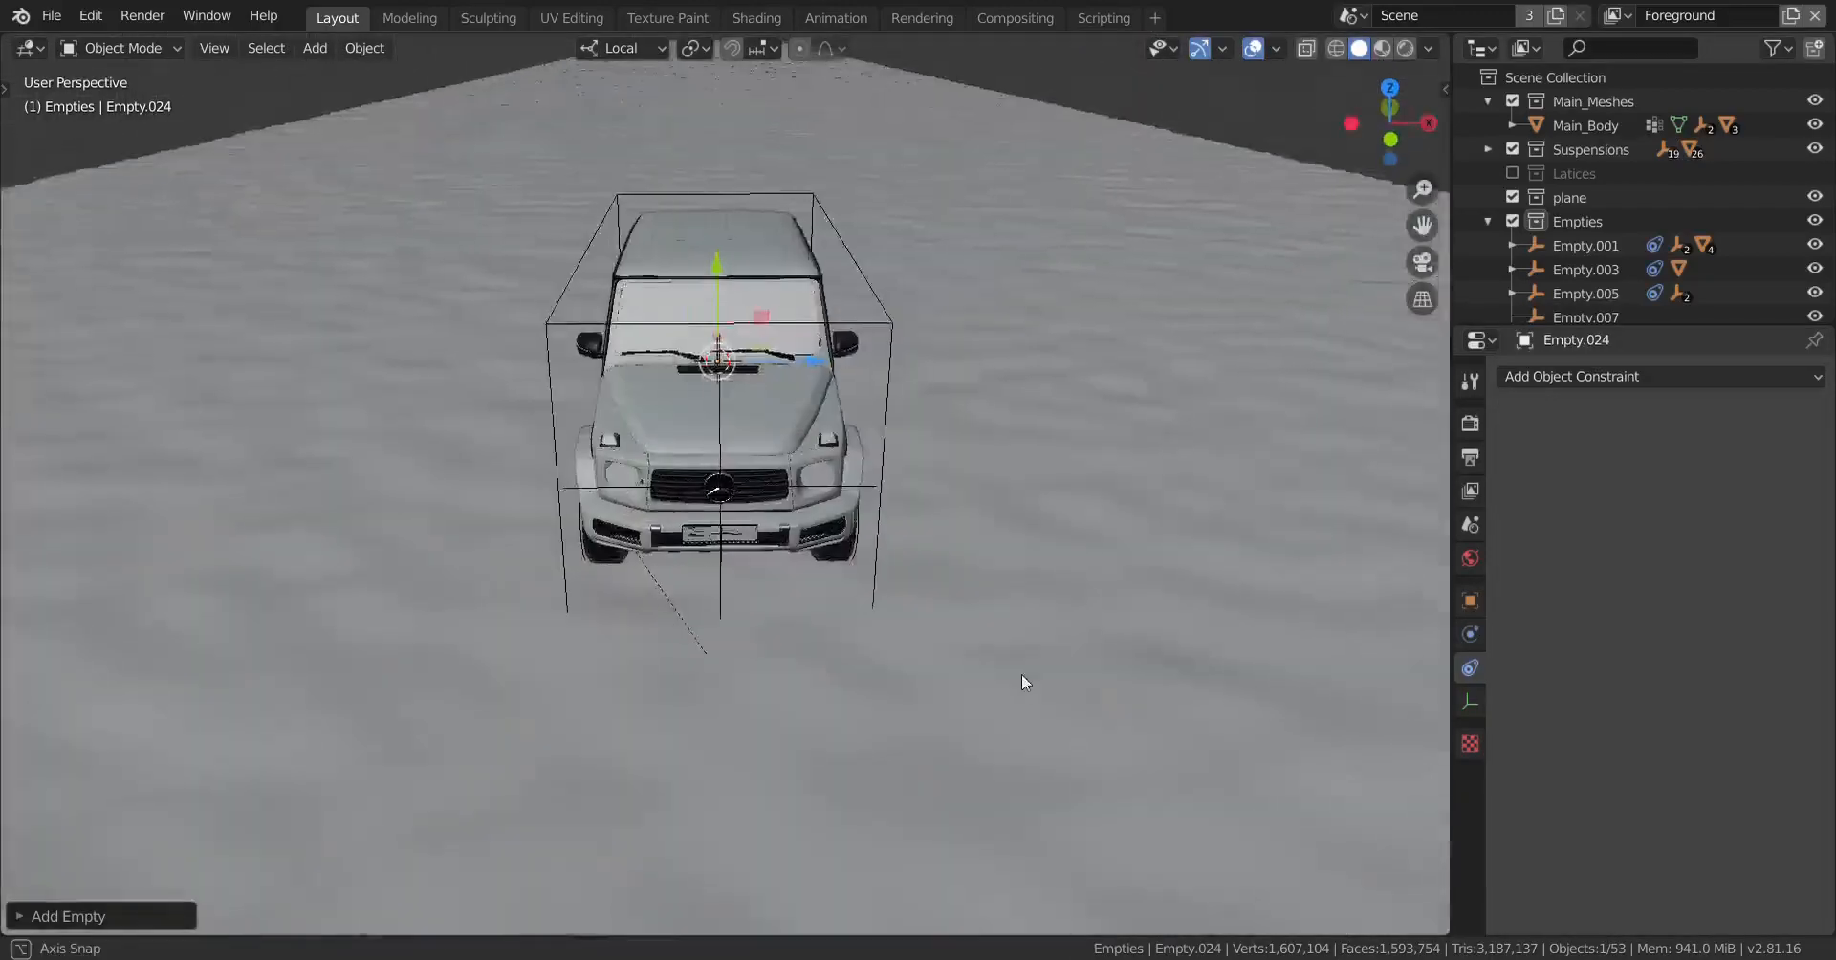
key("z")
left_click(819, 668)
mouse_move(819, 668)
middle_mouse_down()
mouse_move(719, 628)
mouse_move(1105, 577)
middle_mouse_up()
key("x")
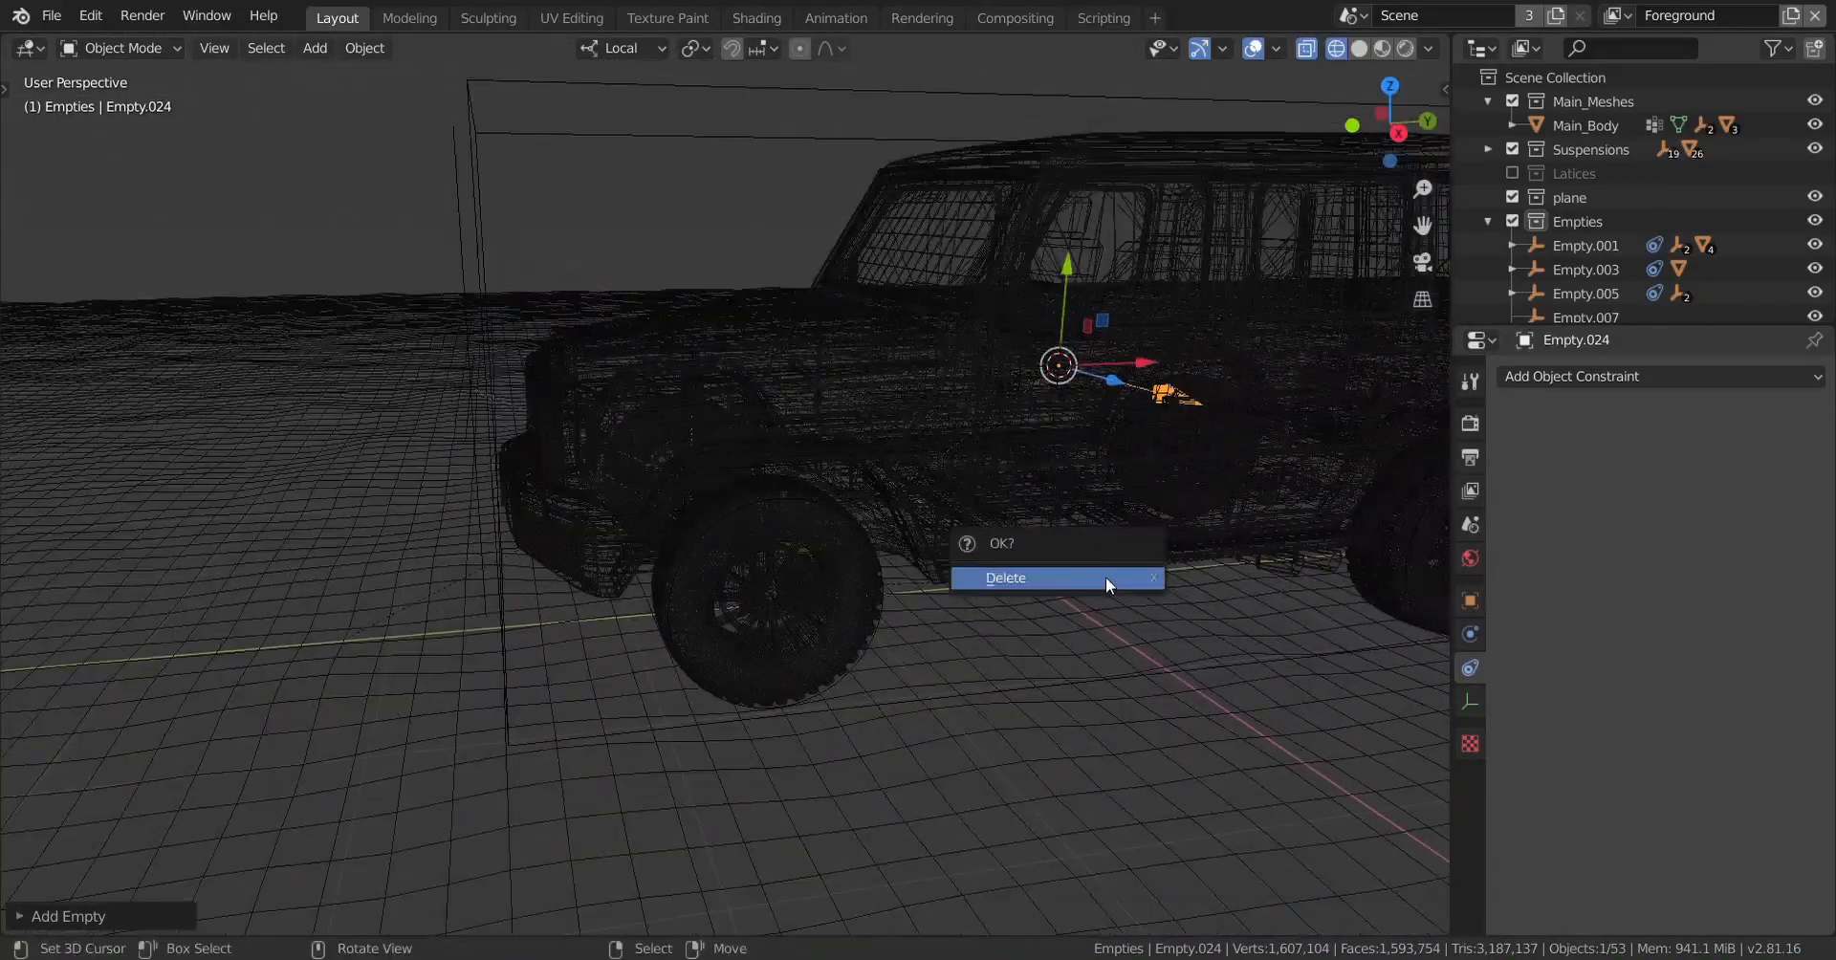
left_click(1105, 577)
Step: Snap the 3D cursor to Front_Left_Tire and add a Single Arrow empty there
scroll(1014, 585, "up", 3)
key("KP_3")
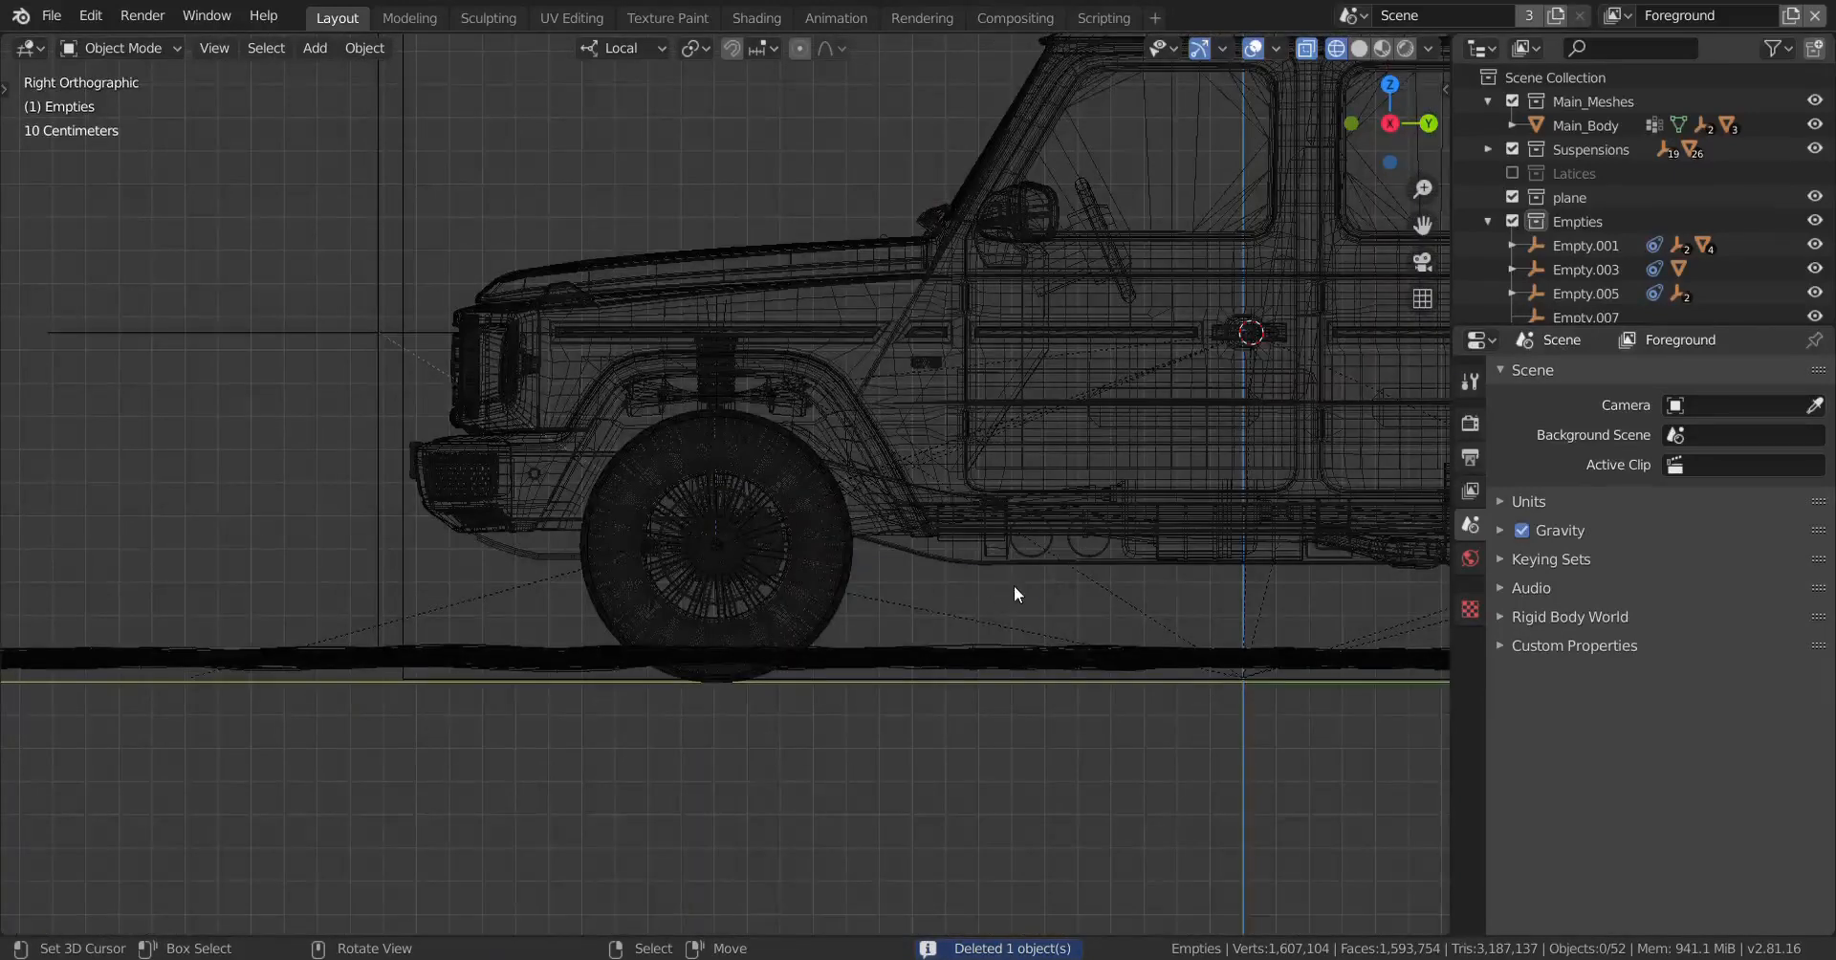
key("shift+z")
left_click(886, 491)
key("shift+s")
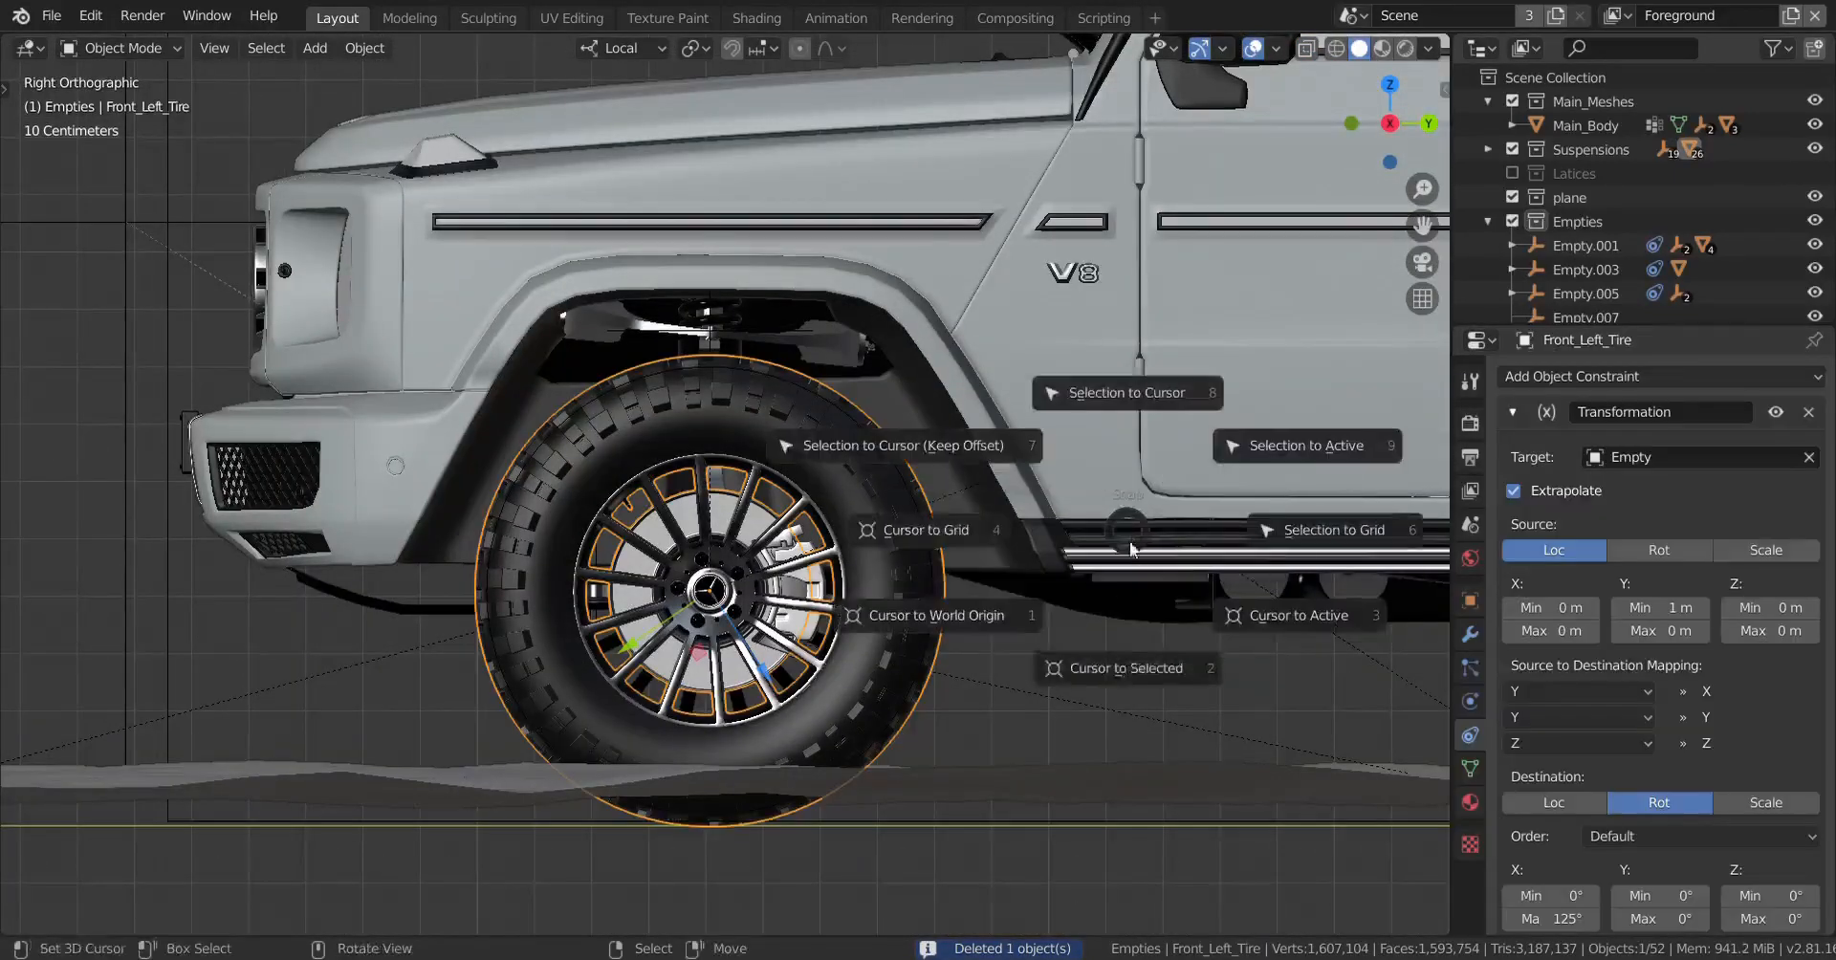
left_click(1108, 651)
key("shift+a")
mouse_move(1111, 600)
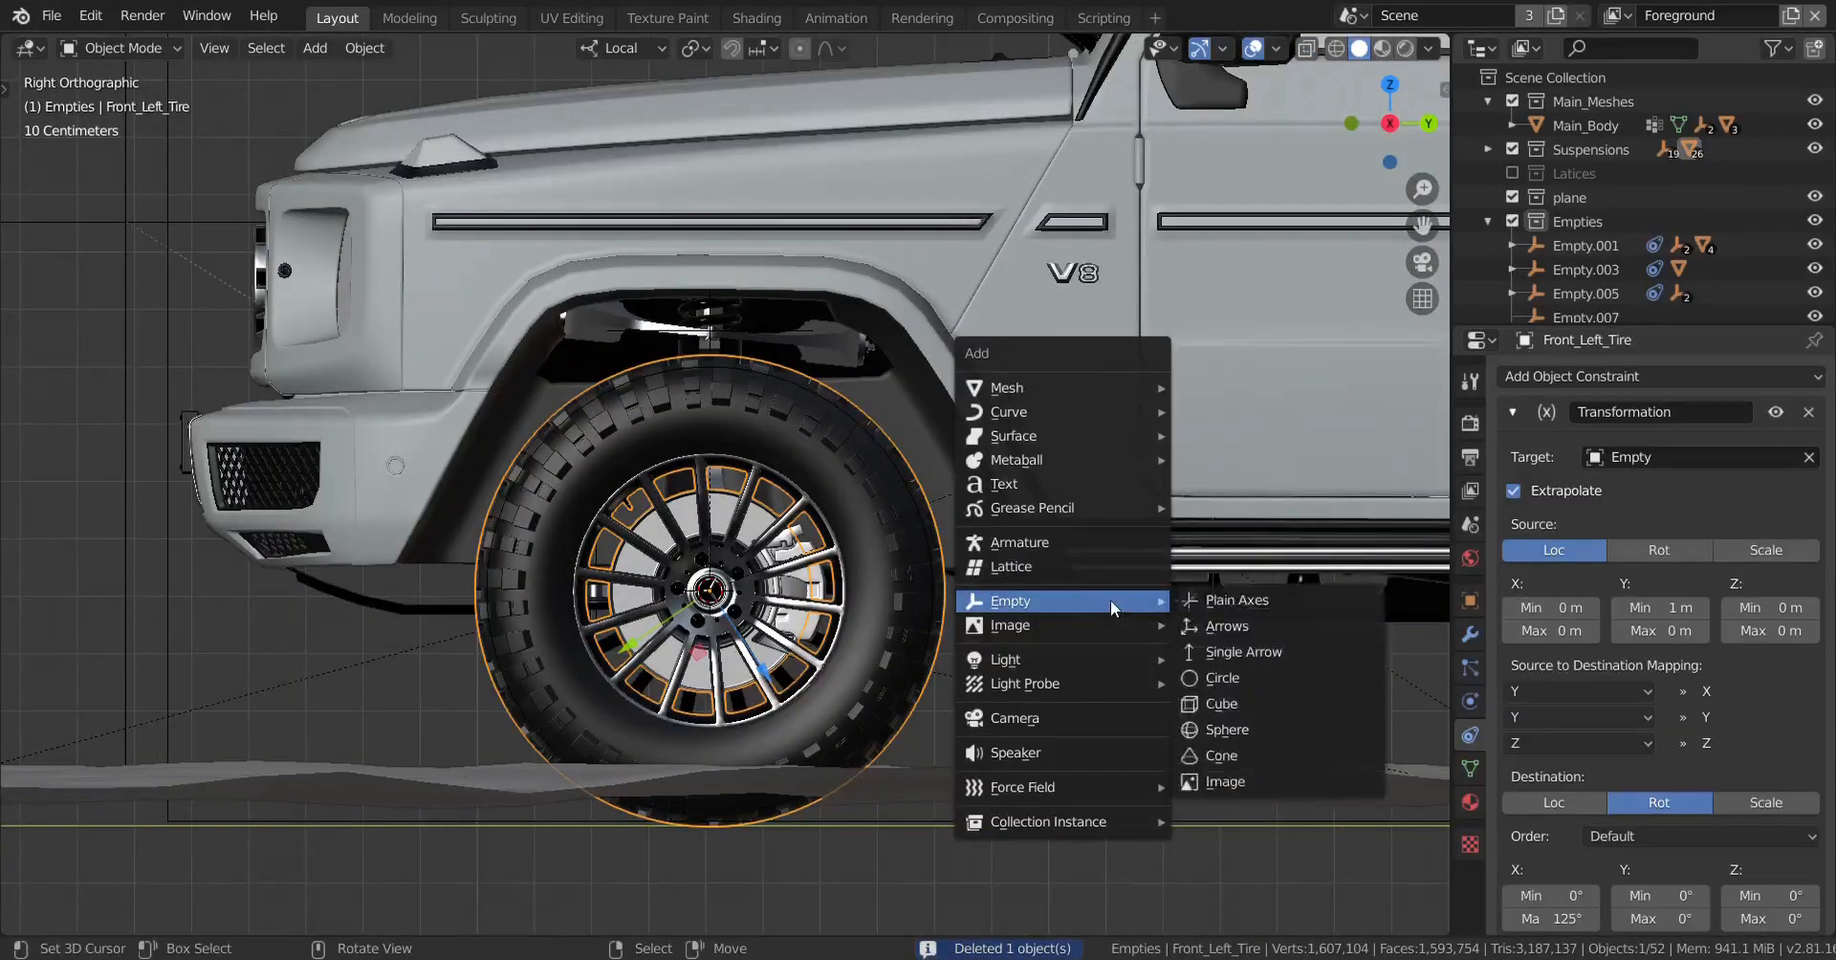
left_click(1269, 654)
Step: Clear the arrow empty's rotation and rotate it 180° about its local Y axis
scroll(1099, 641, "down", 4)
middle_click_drag(886, 640, 1033, 719)
scroll(1145, 687, "down", 5)
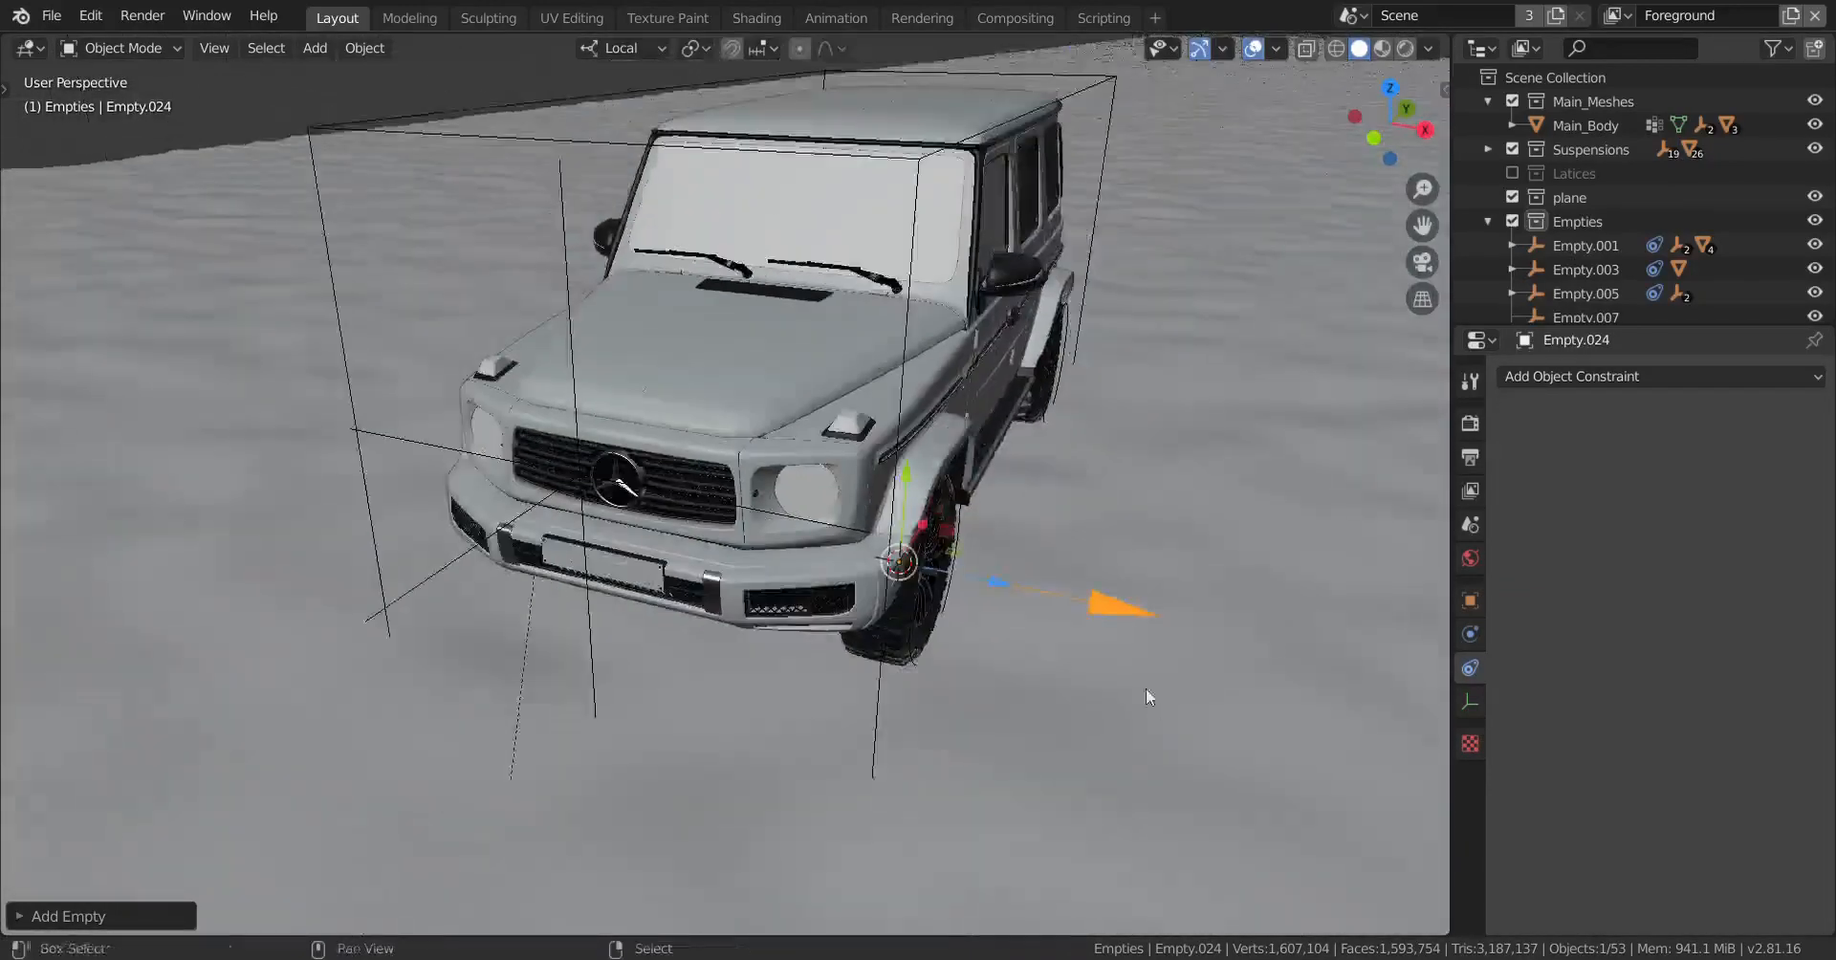
middle_click_drag(1145, 687, 684, 616)
key("alt+r")
scroll(847, 635, "up", 3)
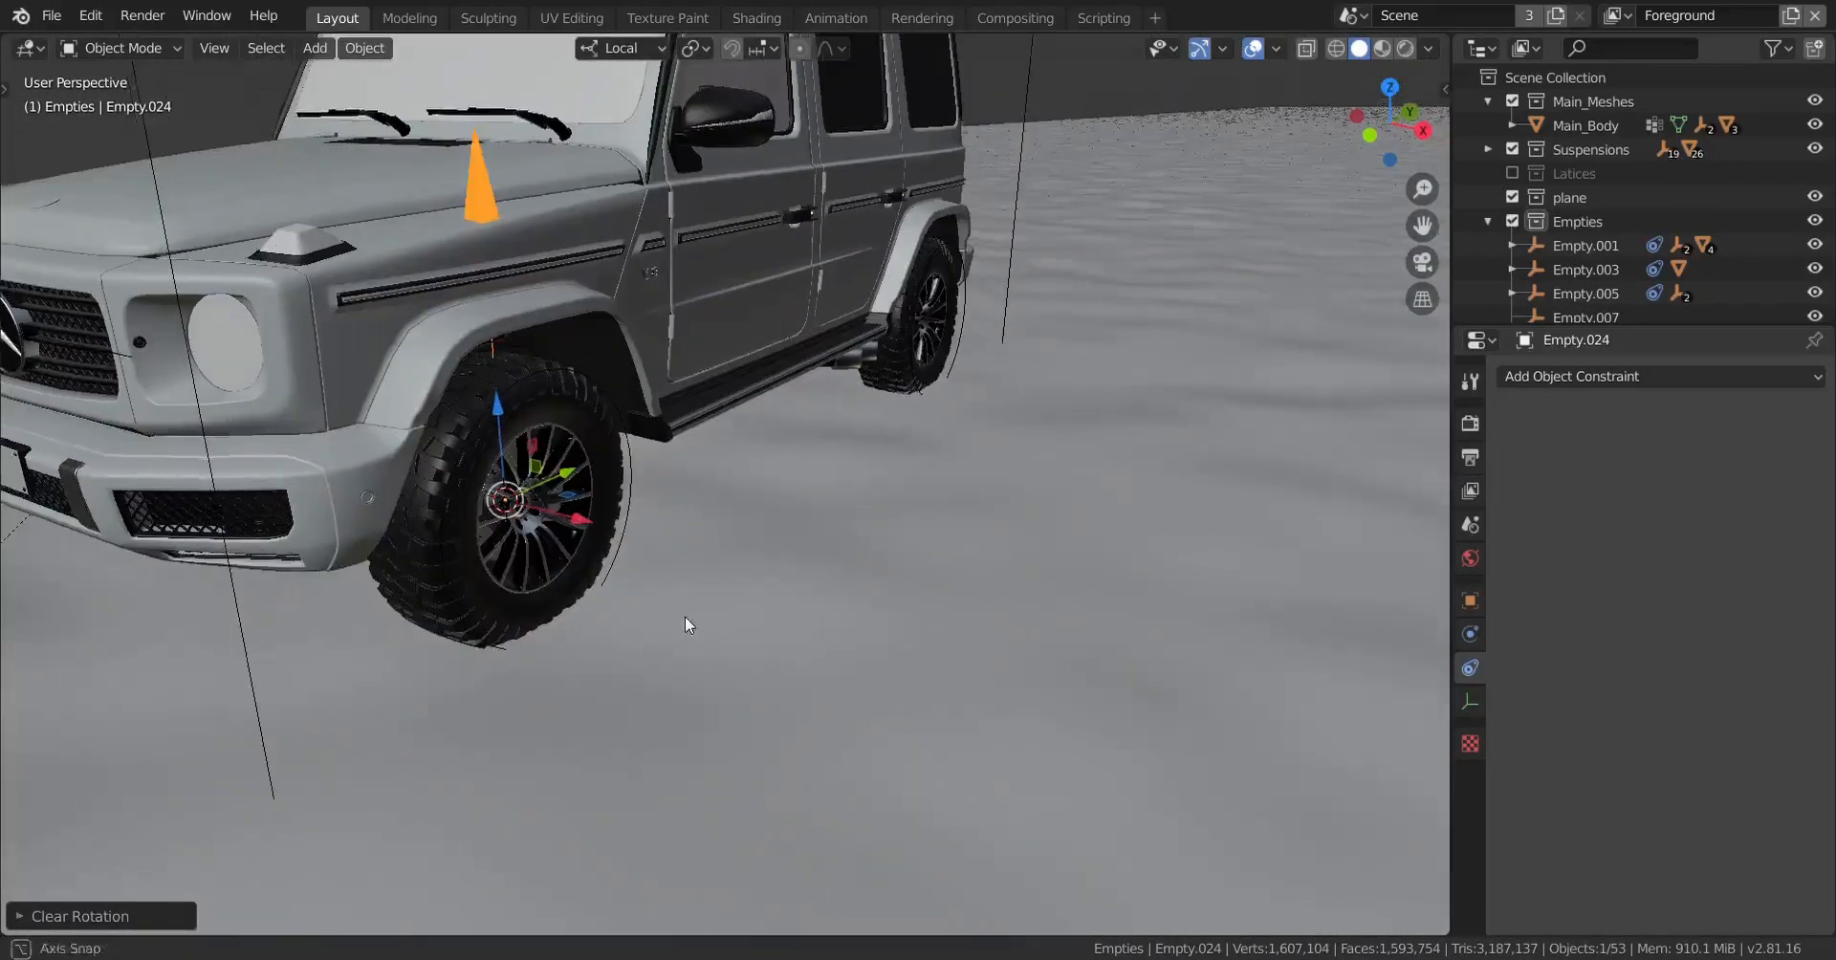
key("r")
key("y")
key("y")
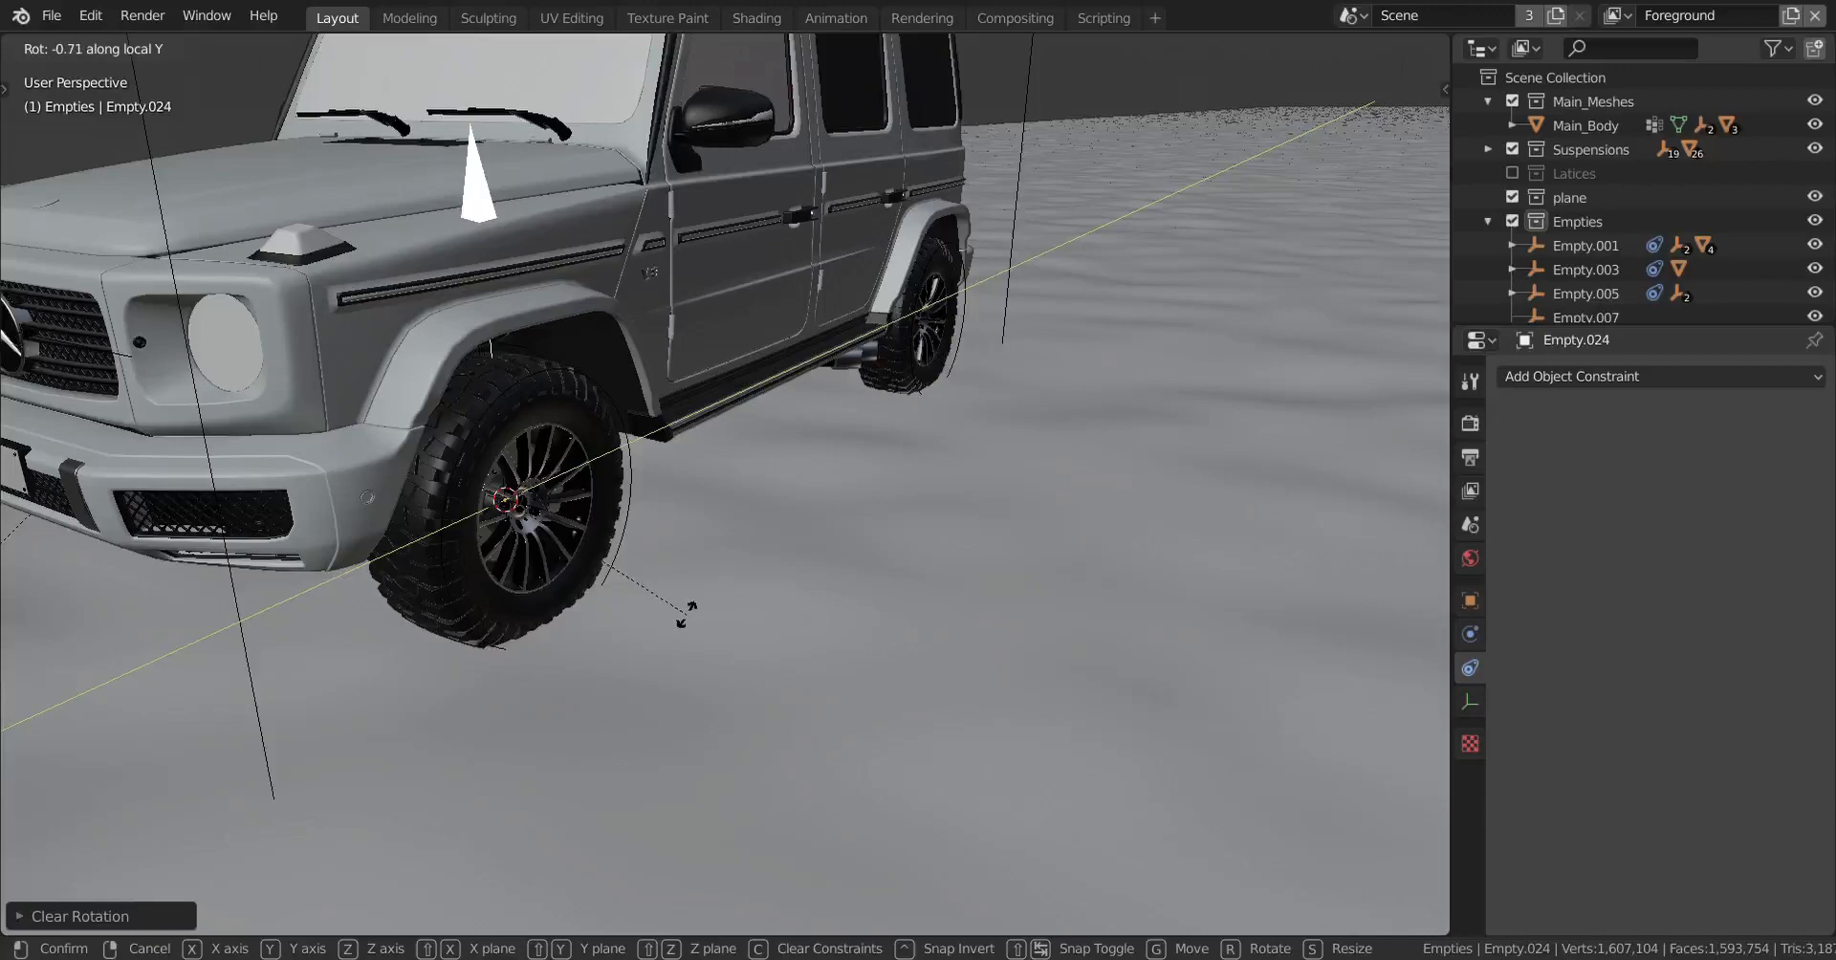
type("180")
key("Return")
Step: Show the model in wireframe from the right side and scale the arrow empty down
key("KP_3")
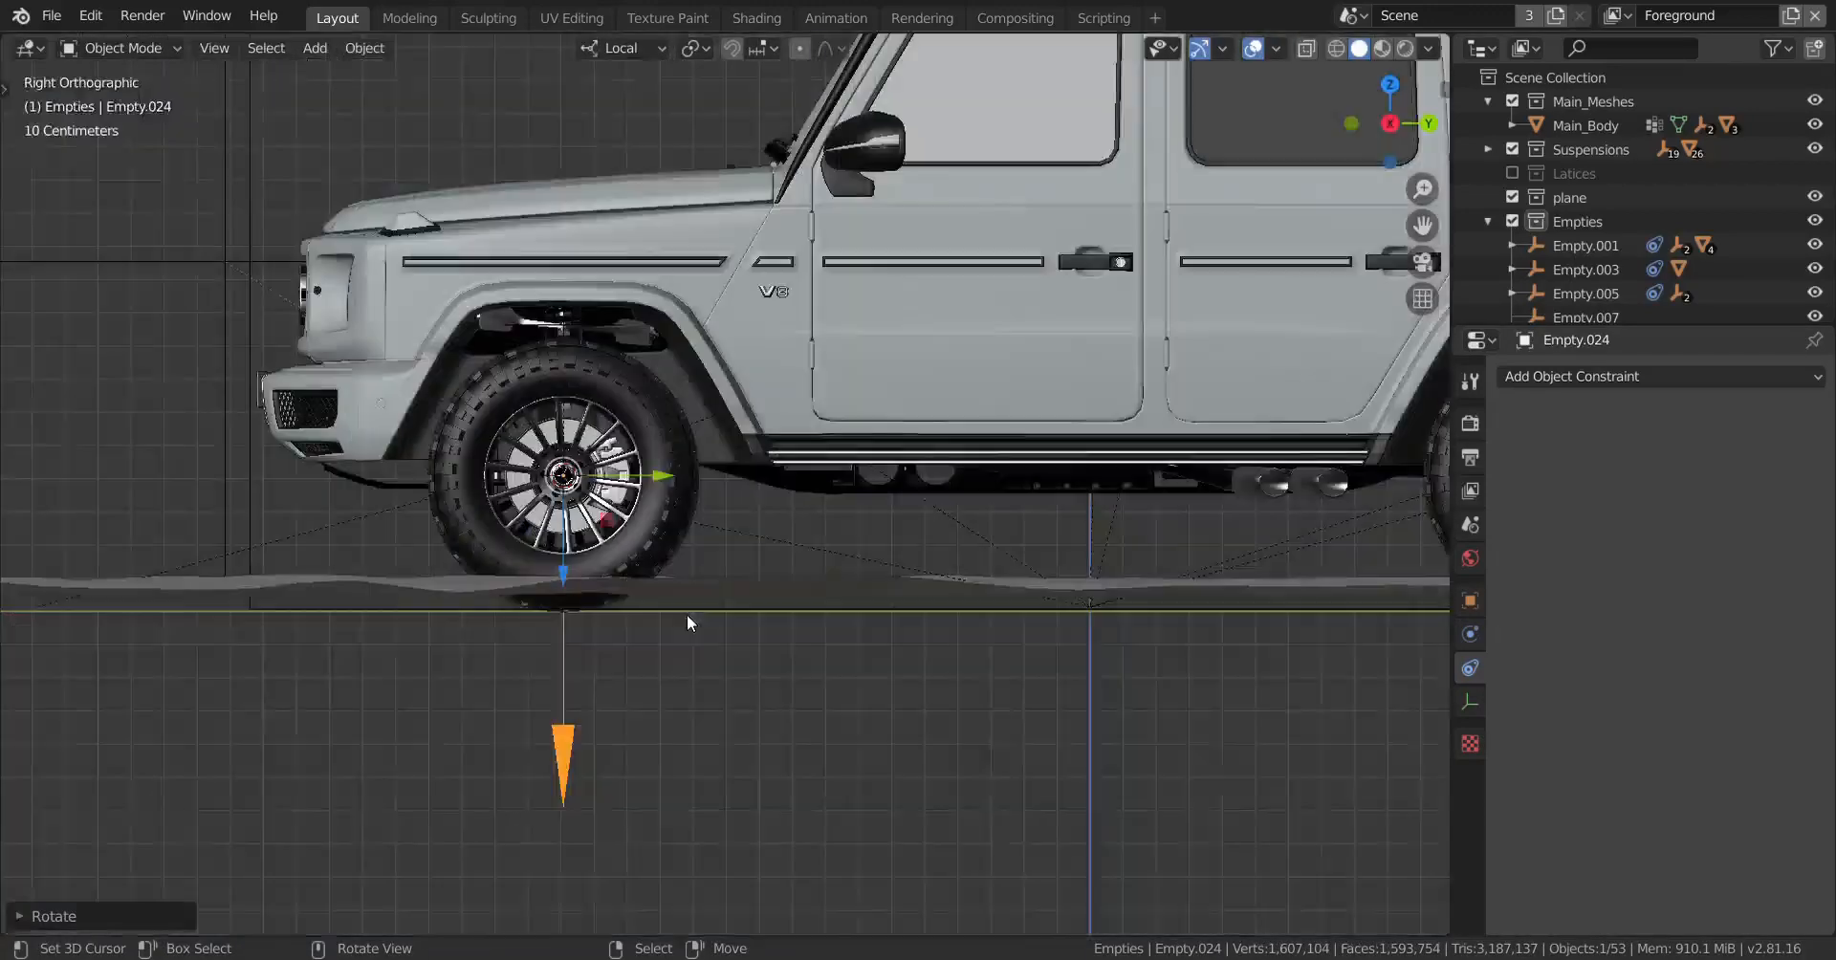
key("z")
left_click(574, 608)
scroll(513, 574, "up", 4)
scroll(663, 620, "down", 3)
key("s")
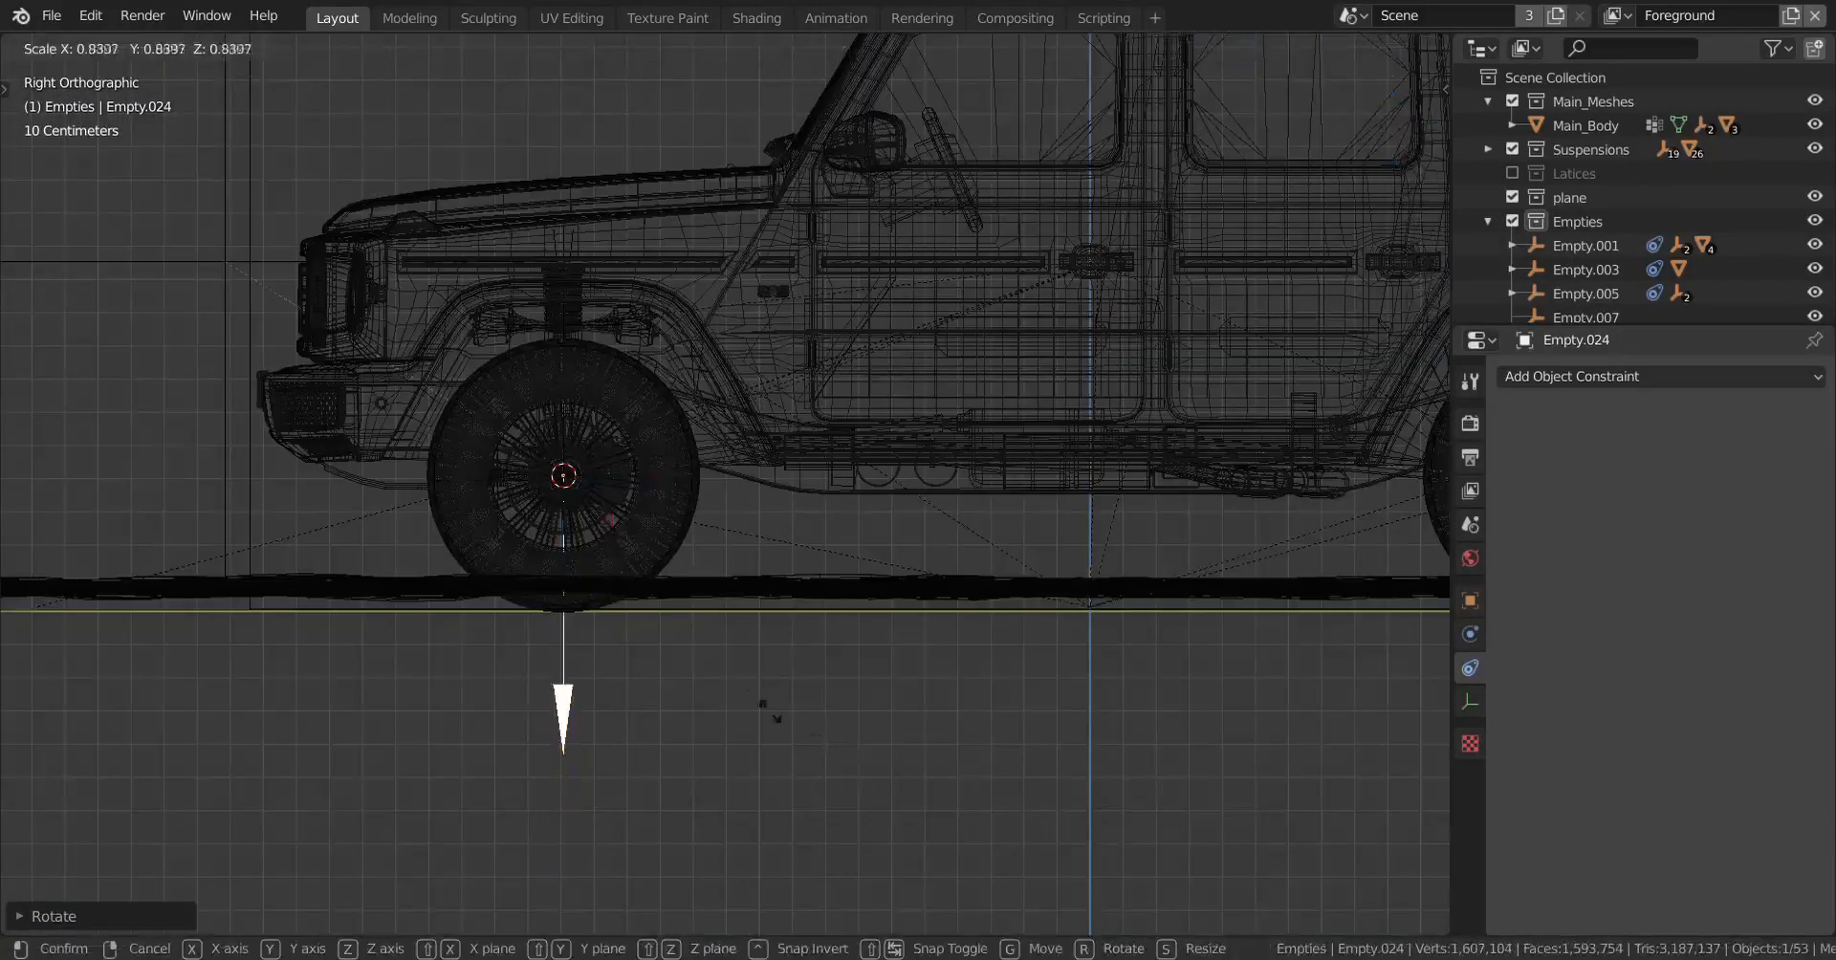
left_click(716, 660)
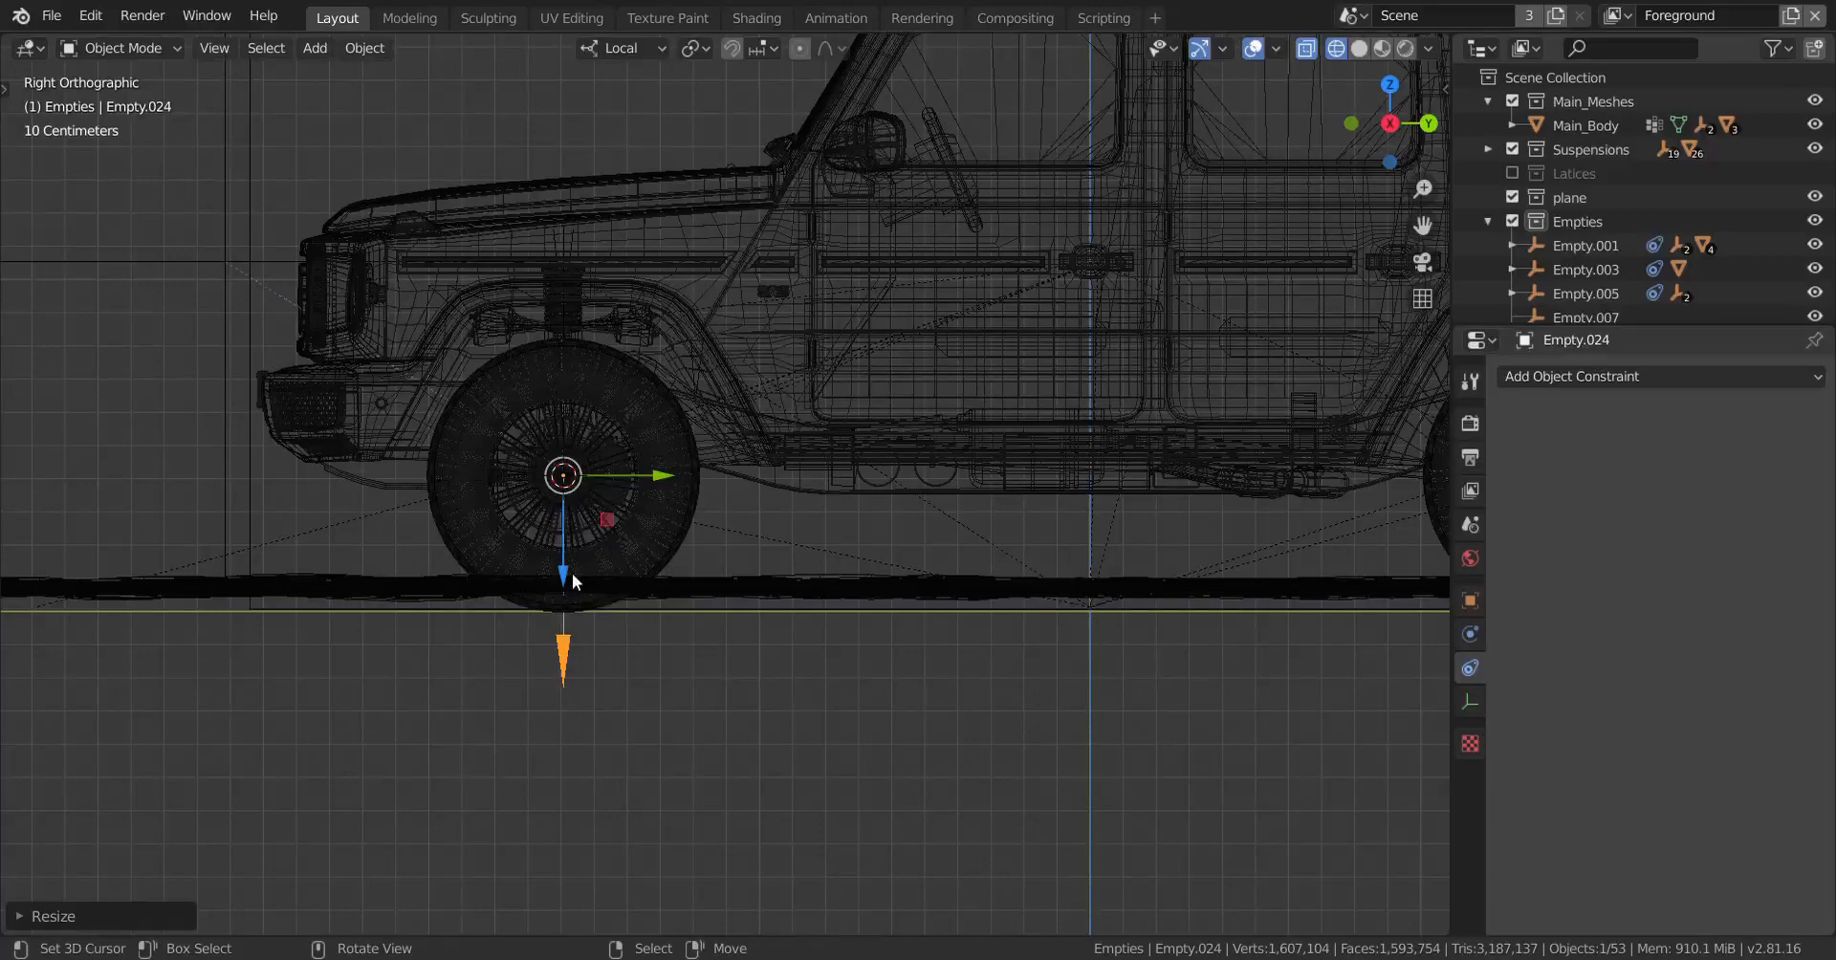
Step: Move the arrow empty up along its local Z axis so its tip meets the bottom of the front left tire
key("g")
key("z")
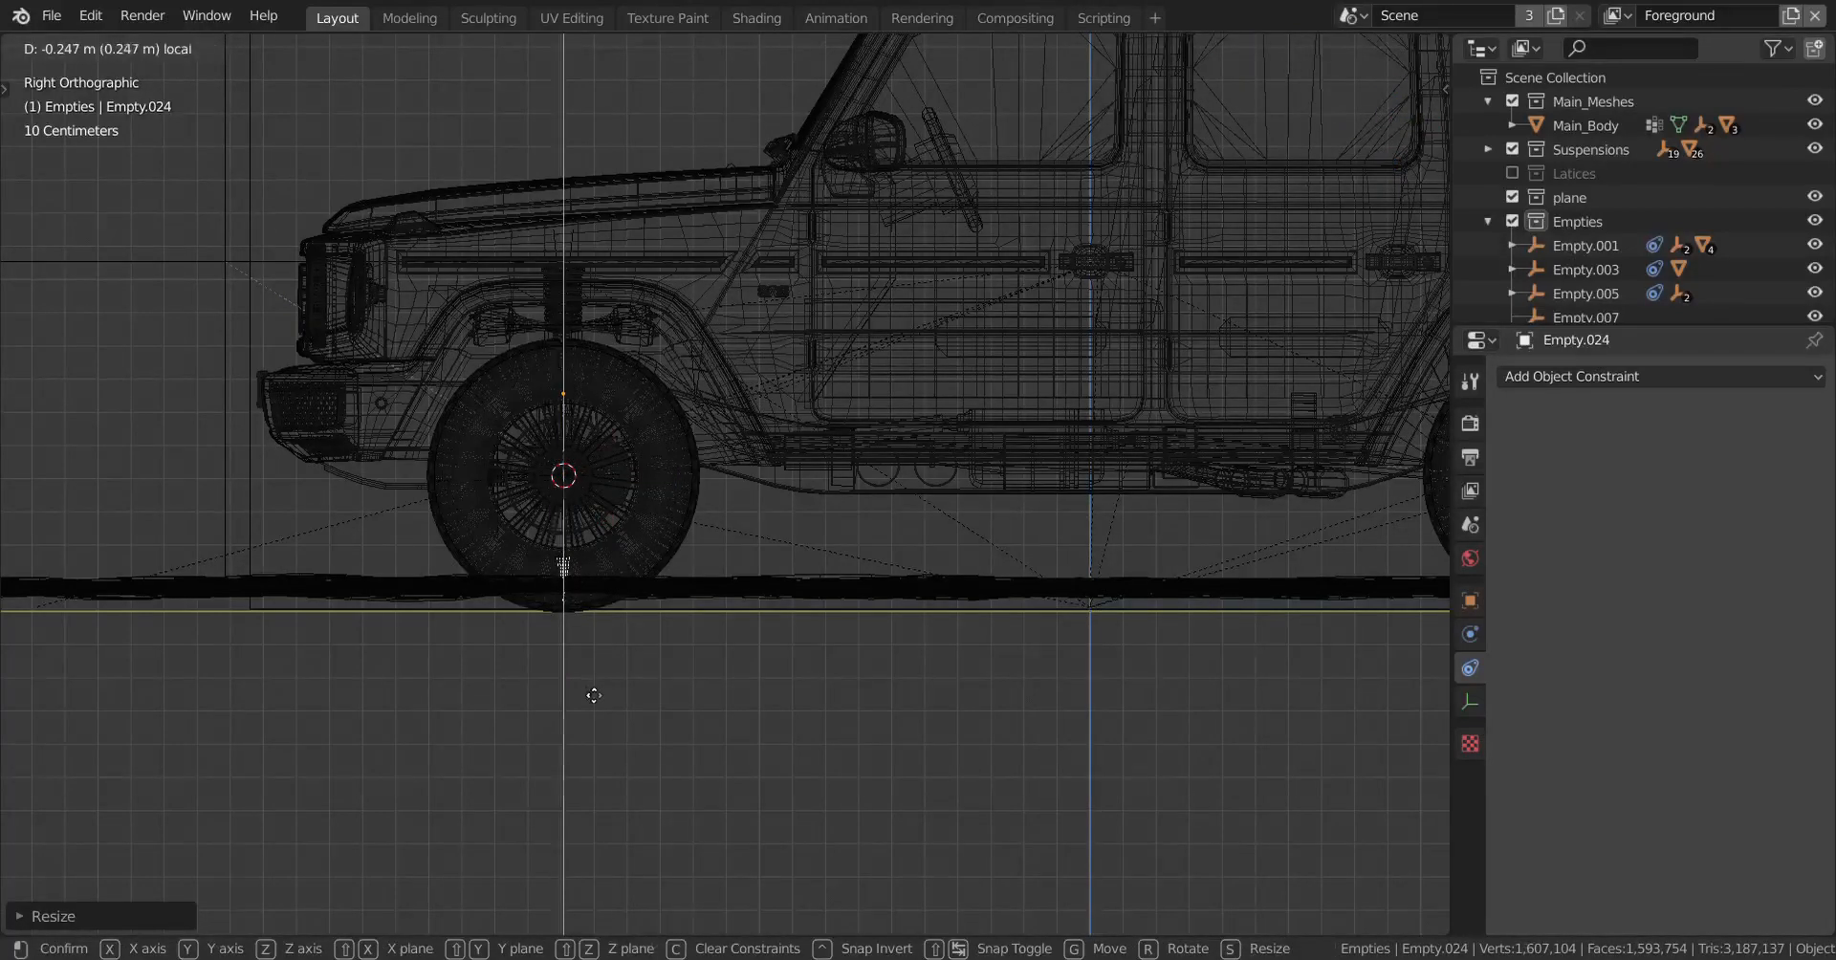
left_click(578, 693)
scroll(737, 478, "up", 7)
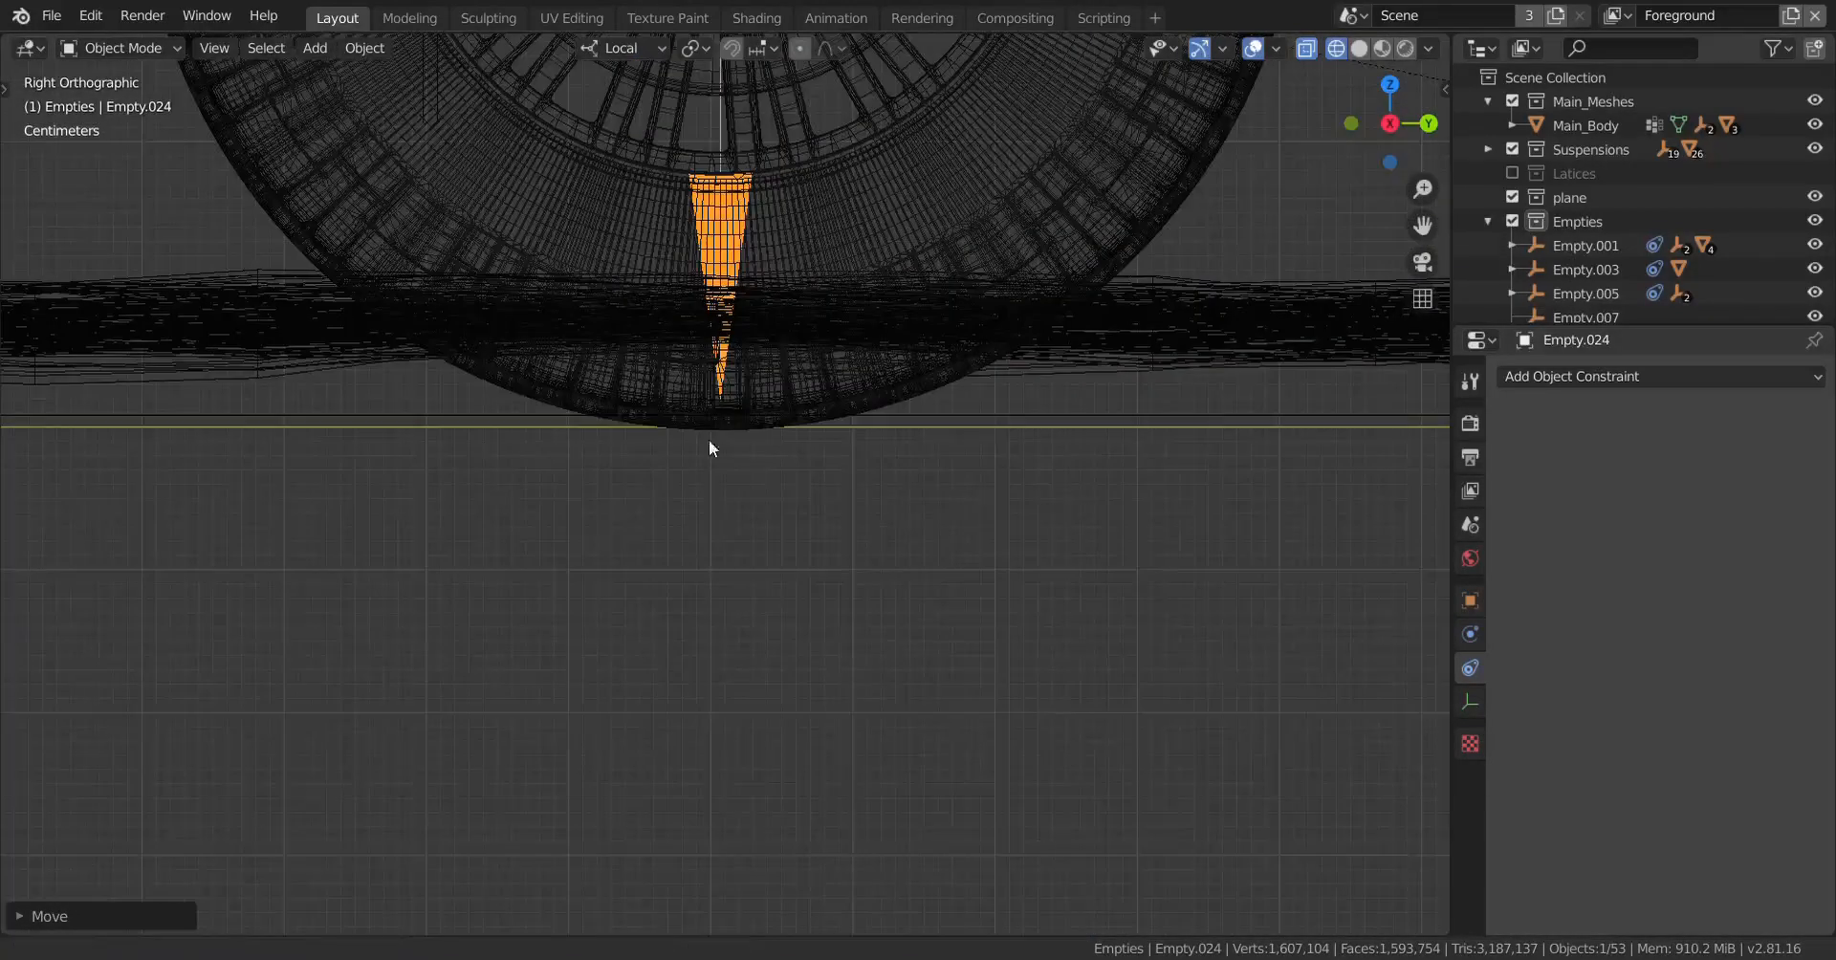
scroll(708, 439, "up", 2)
key("g")
key("z")
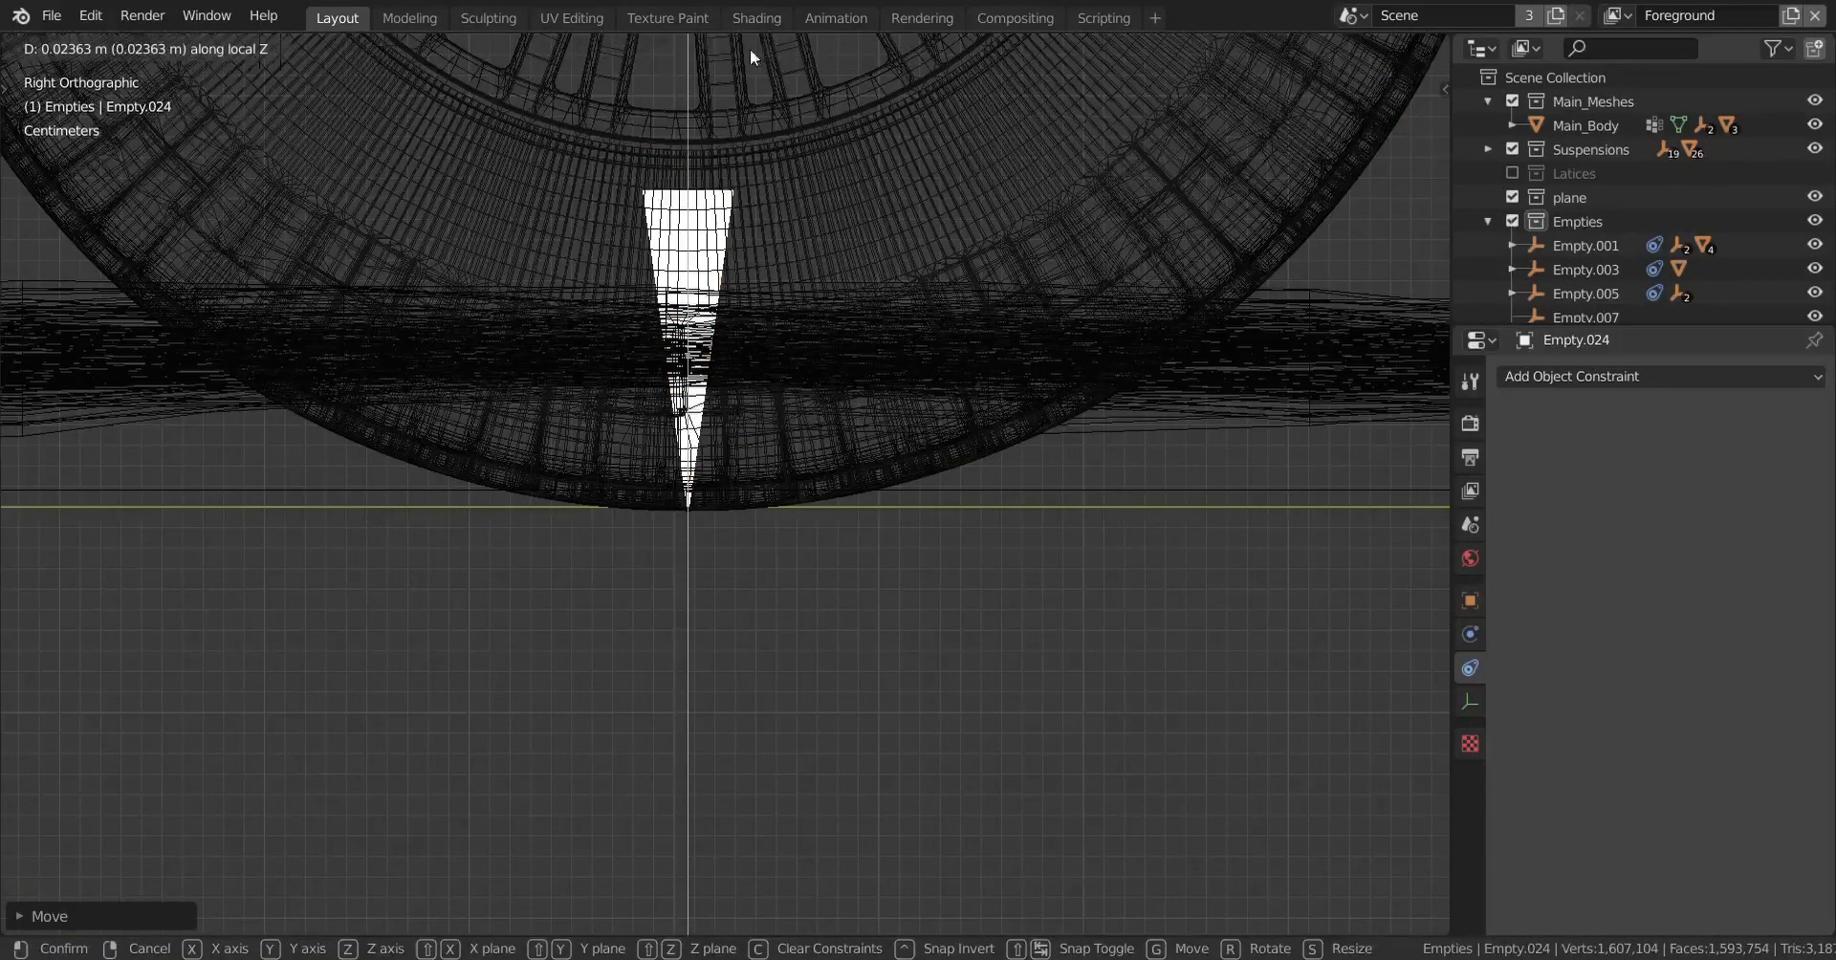
left_click(692, 495)
Step: Return to solid shading and move the arrow empty along its local X axis to the outer side of the front left tire
scroll(745, 436, "down", 4)
mouse_move(746, 436)
middle_mouse_down()
mouse_move(832, 469)
mouse_move(691, 439)
mouse_move(806, 468)
middle_mouse_up()
scroll(806, 468, "up", 5)
key("shift+z")
mouse_move(746, 415)
middle_mouse_down()
mouse_move(949, 456)
mouse_move(792, 422)
mouse_move(695, 132)
mouse_move(713, 170)
middle_mouse_up()
scroll(729, 170, "down", 3)
key("g")
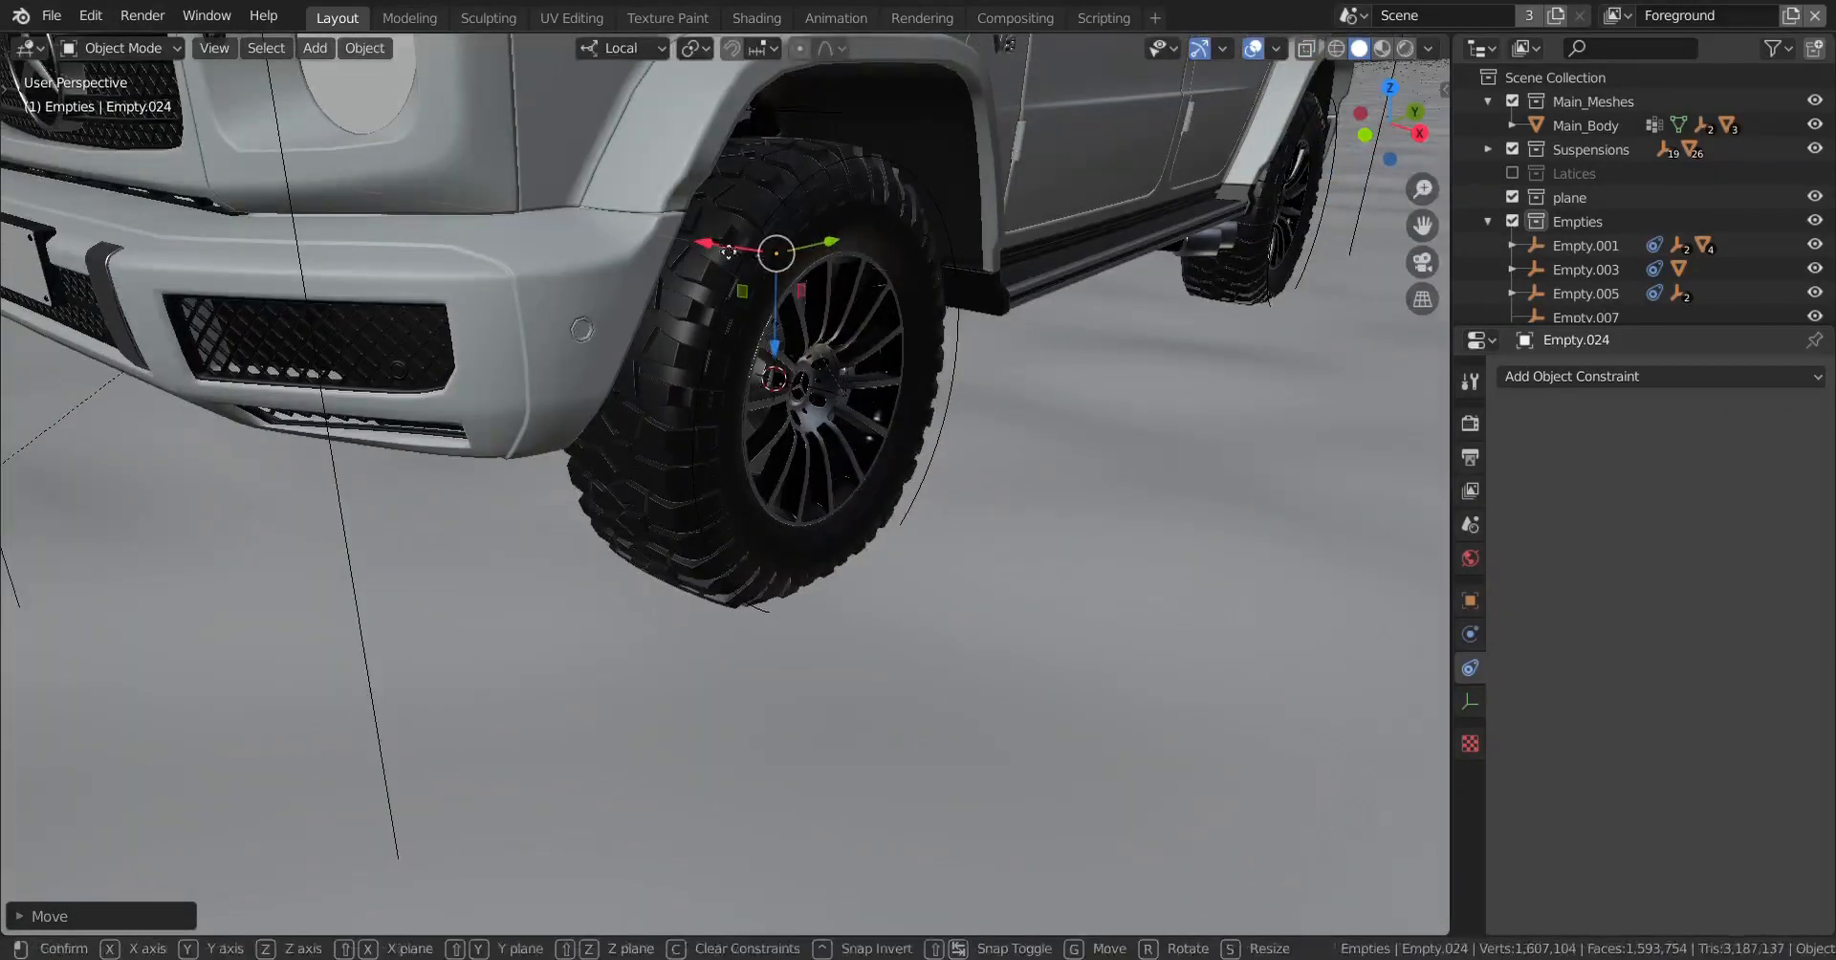
left_click_drag(729, 252, 818, 328)
right_click(818, 328)
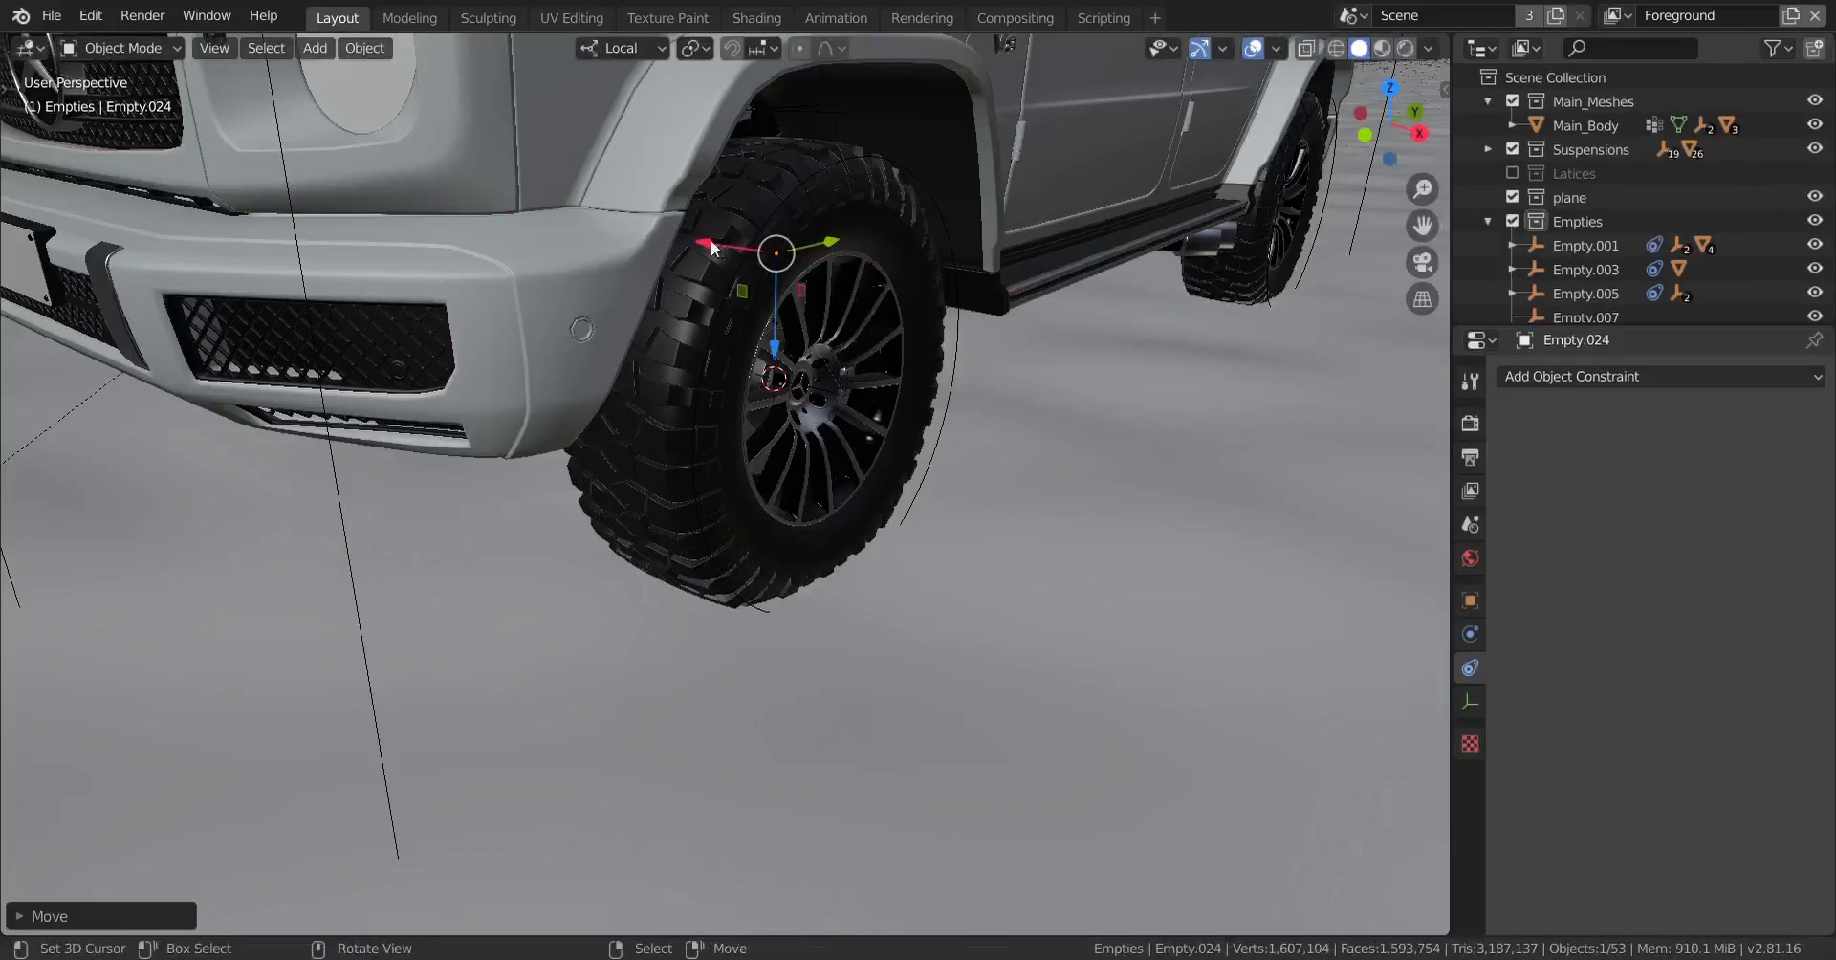
left_click_drag(713, 248, 1012, 362)
middle_click_drag(1012, 362, 765, 427)
Step: Try to parent the circle-shaped Empty.005 to the arrow empty with Keep Transform, and undo it
scroll(818, 392, "up", 5)
scroll(784, 483, "down", 4)
scroll(1046, 394, "up", 3)
left_click(1081, 338)
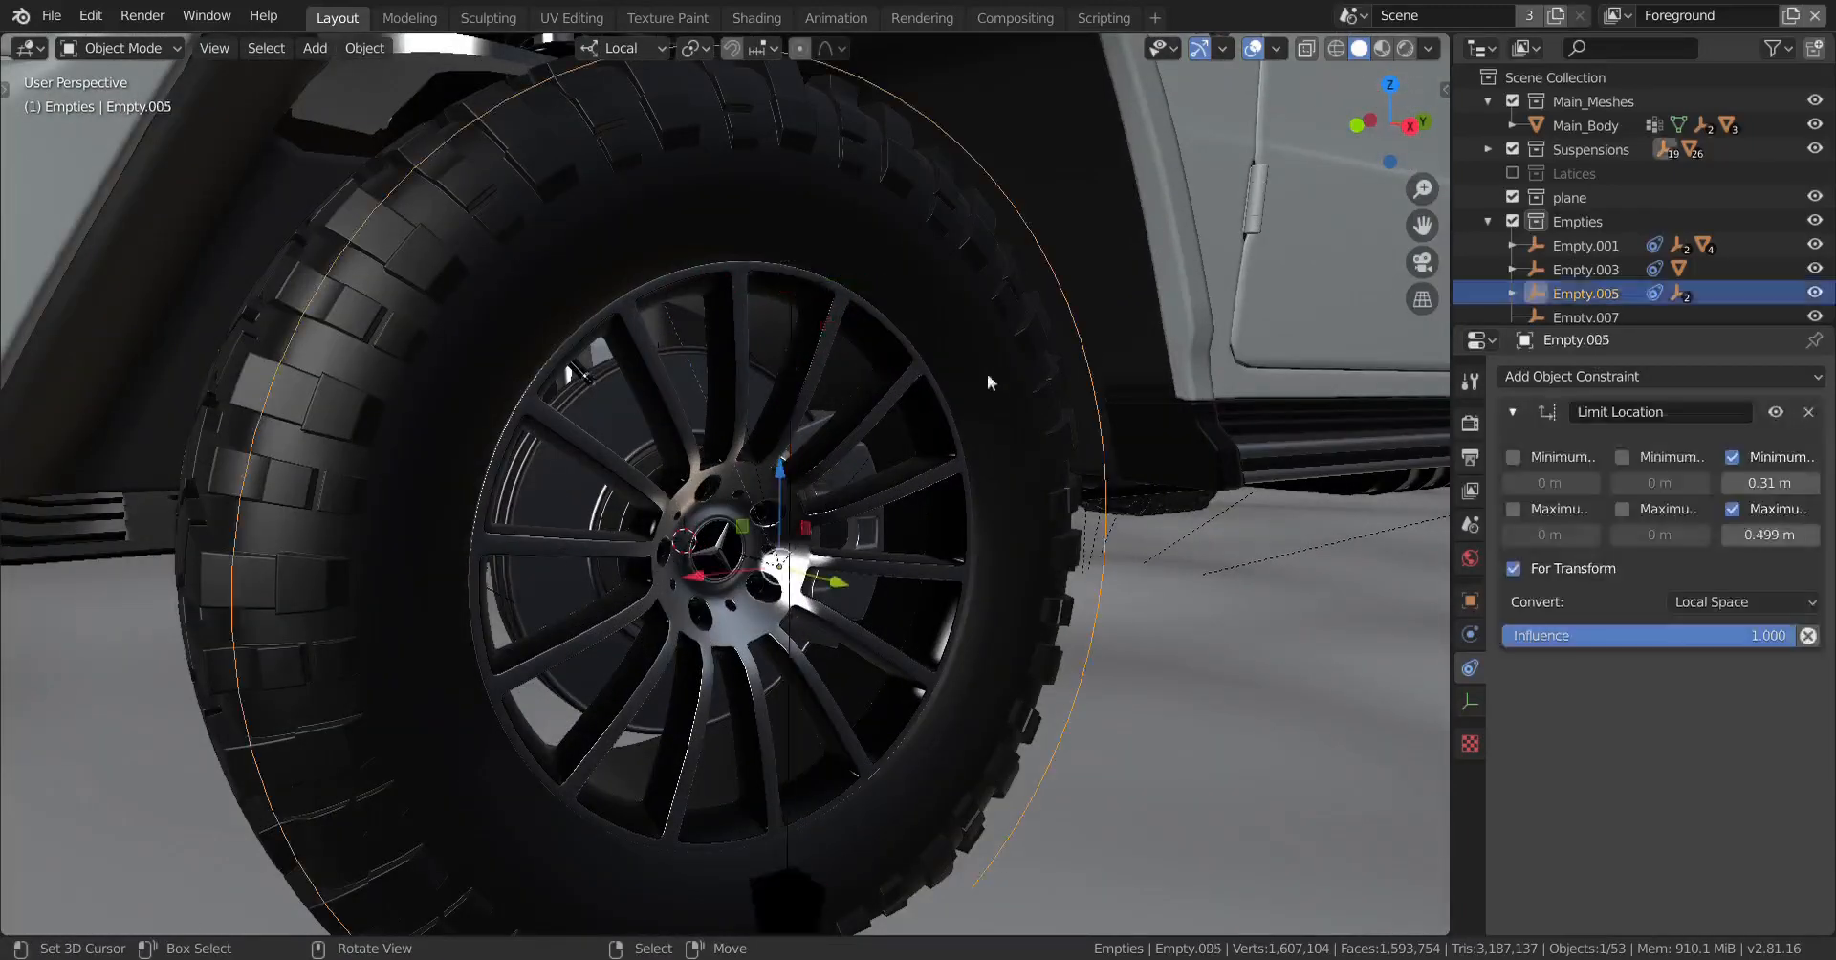
left_click(790, 462, "shift")
scroll(790, 462, "down", 2)
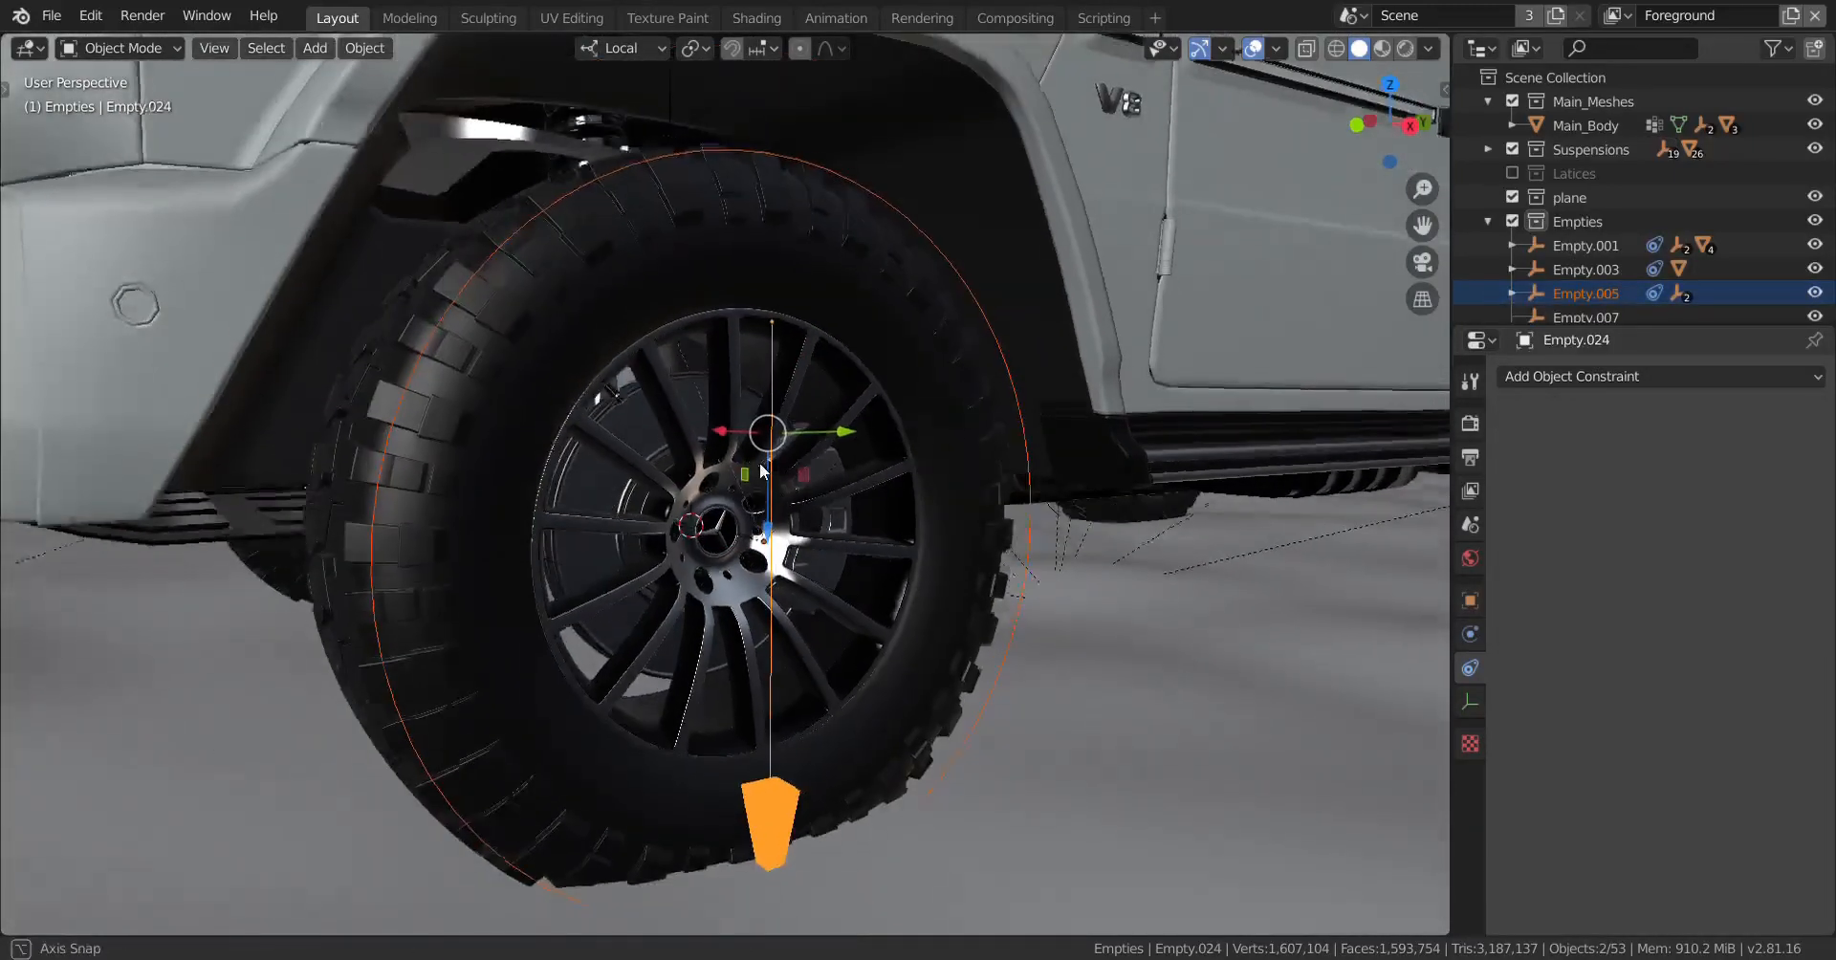
key("ctrl+p")
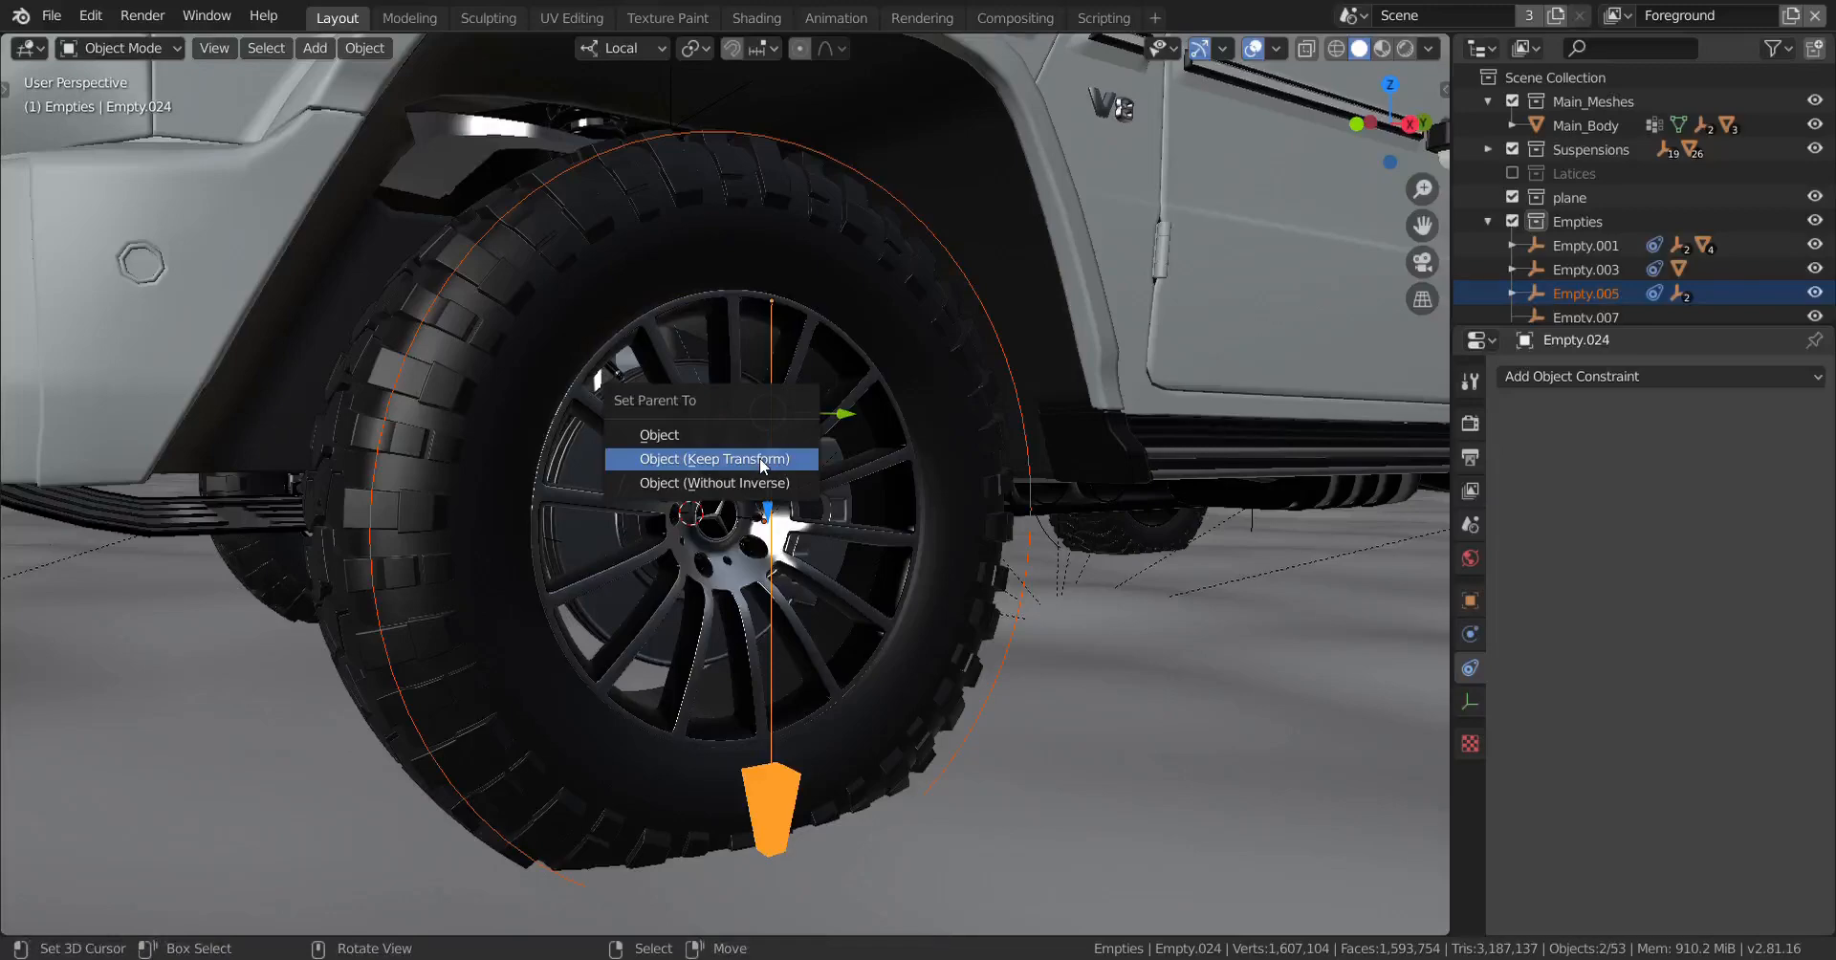
left_click(763, 464)
scroll(832, 480, "down", 4)
scroll(870, 490, "up", 4)
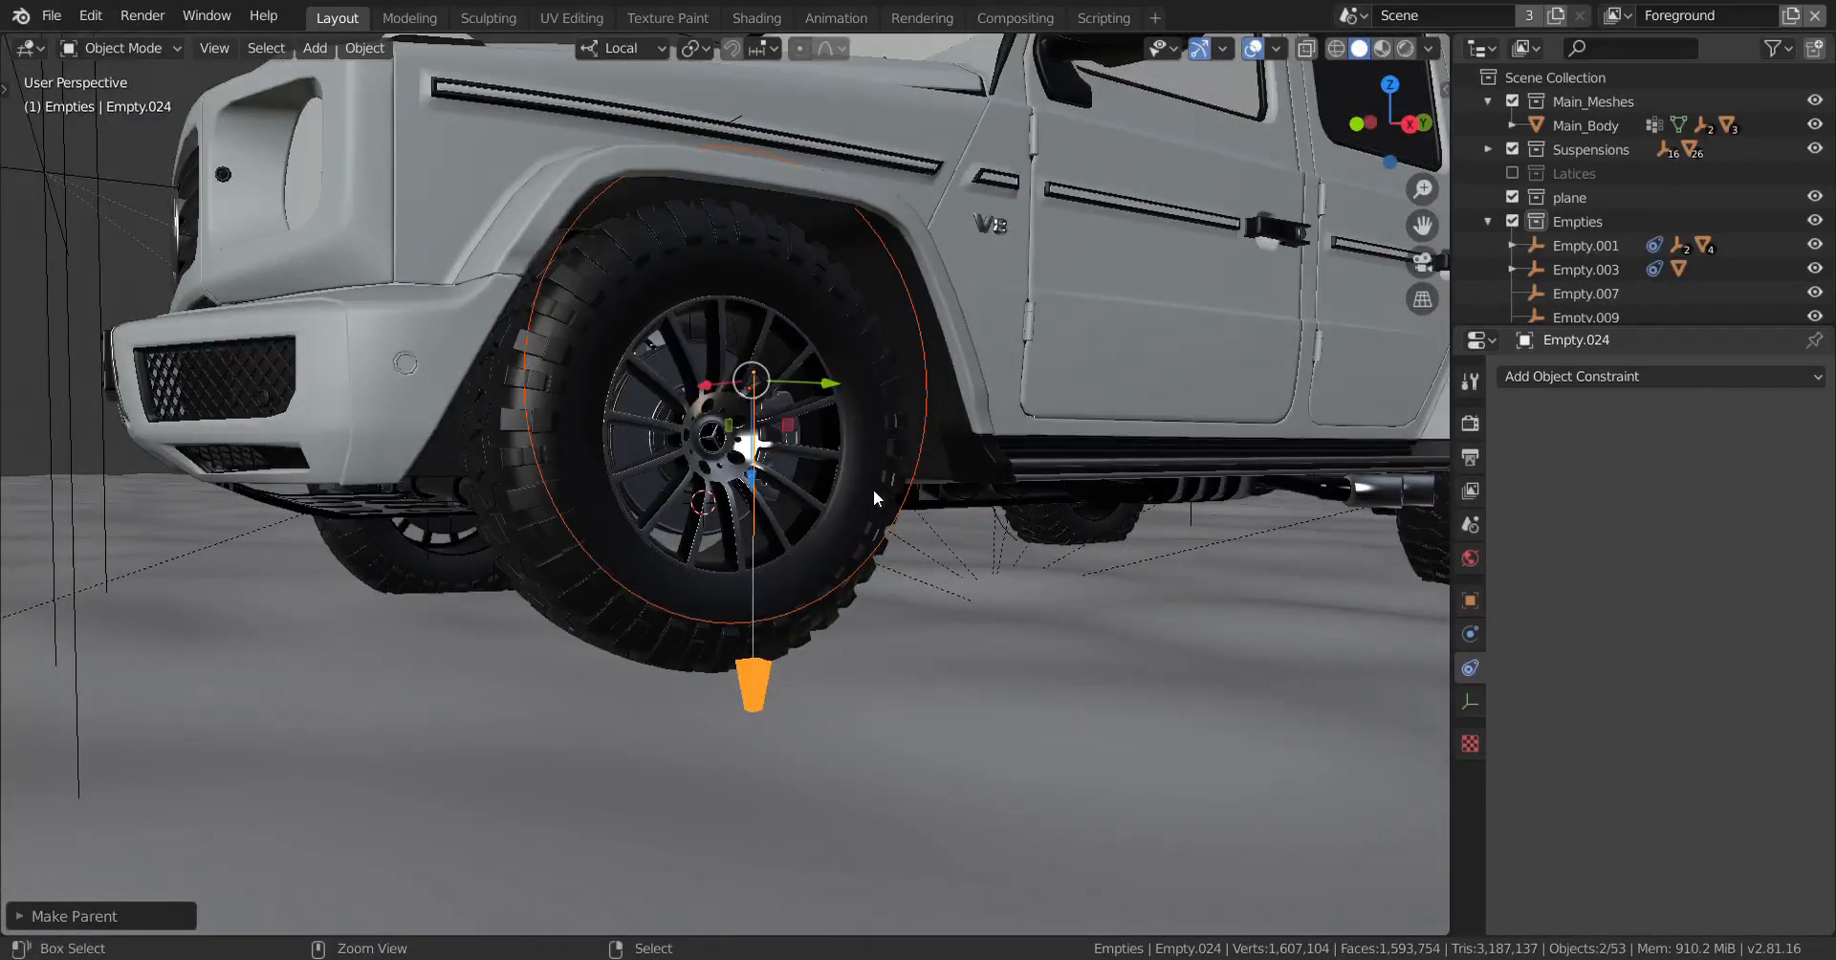
key("ctrl+z")
key("ctrl+z")
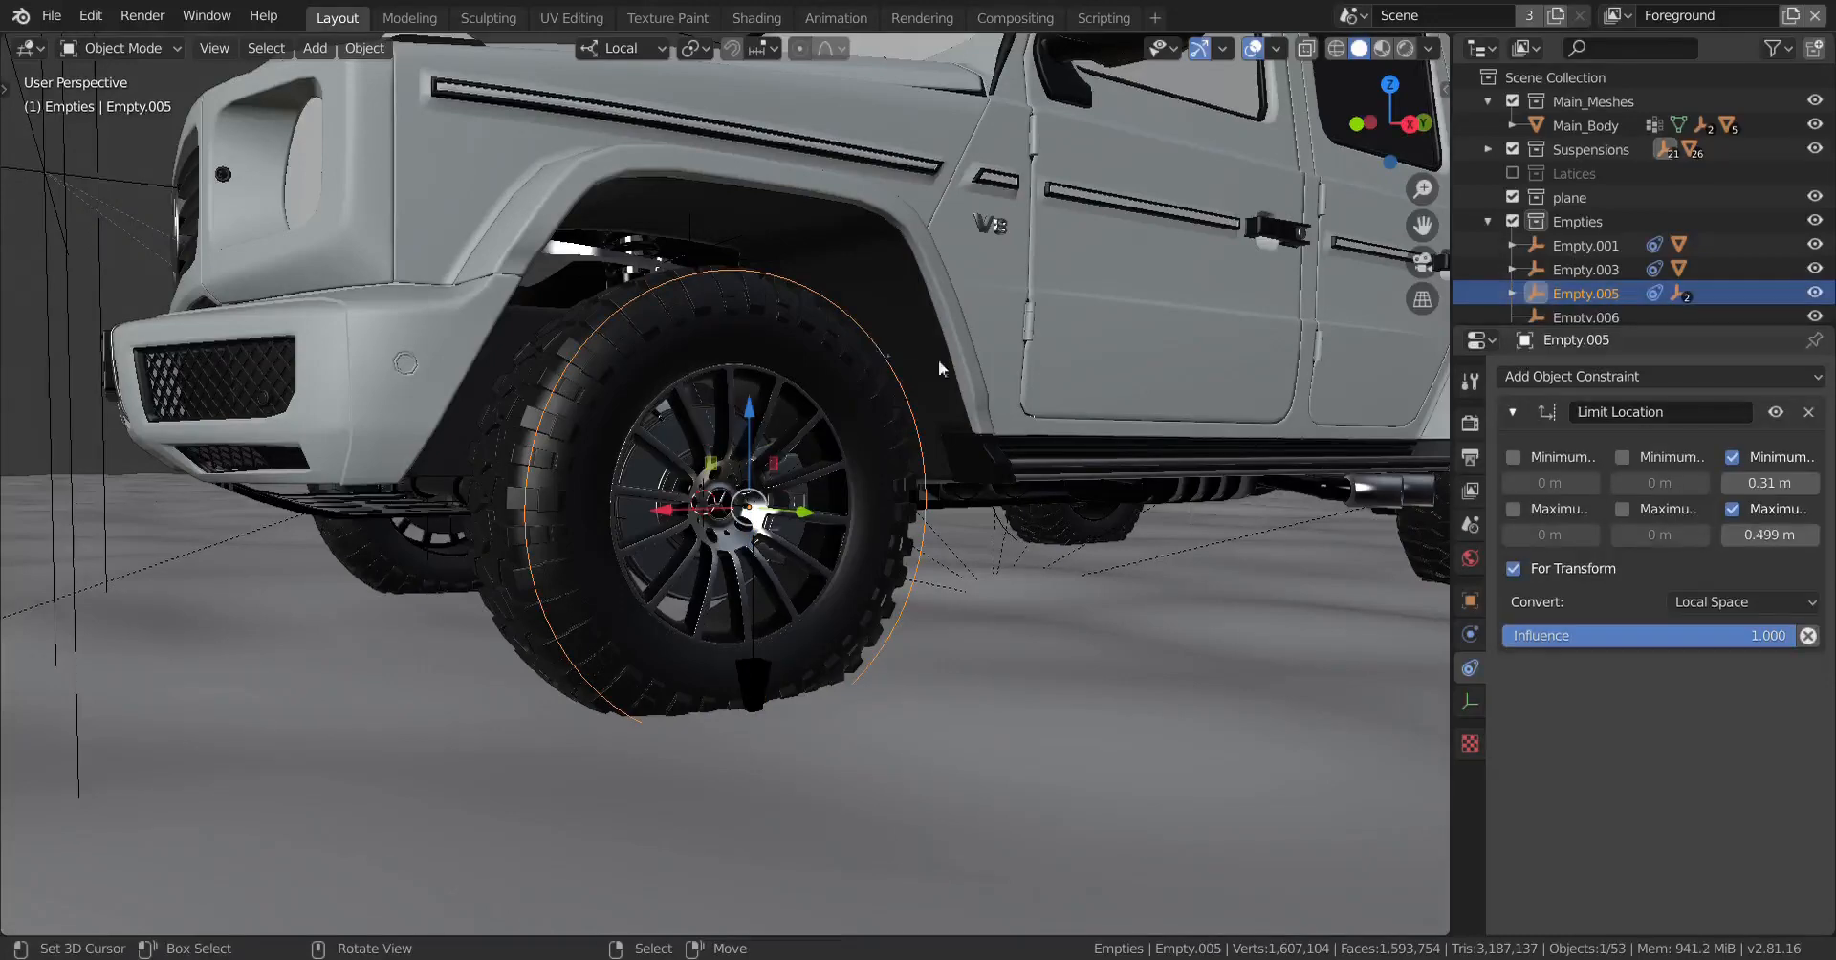
Step: Parent the circle-shaped Empty.005 around the front left tire to the arrow empty
scroll(765, 521, "up", 3)
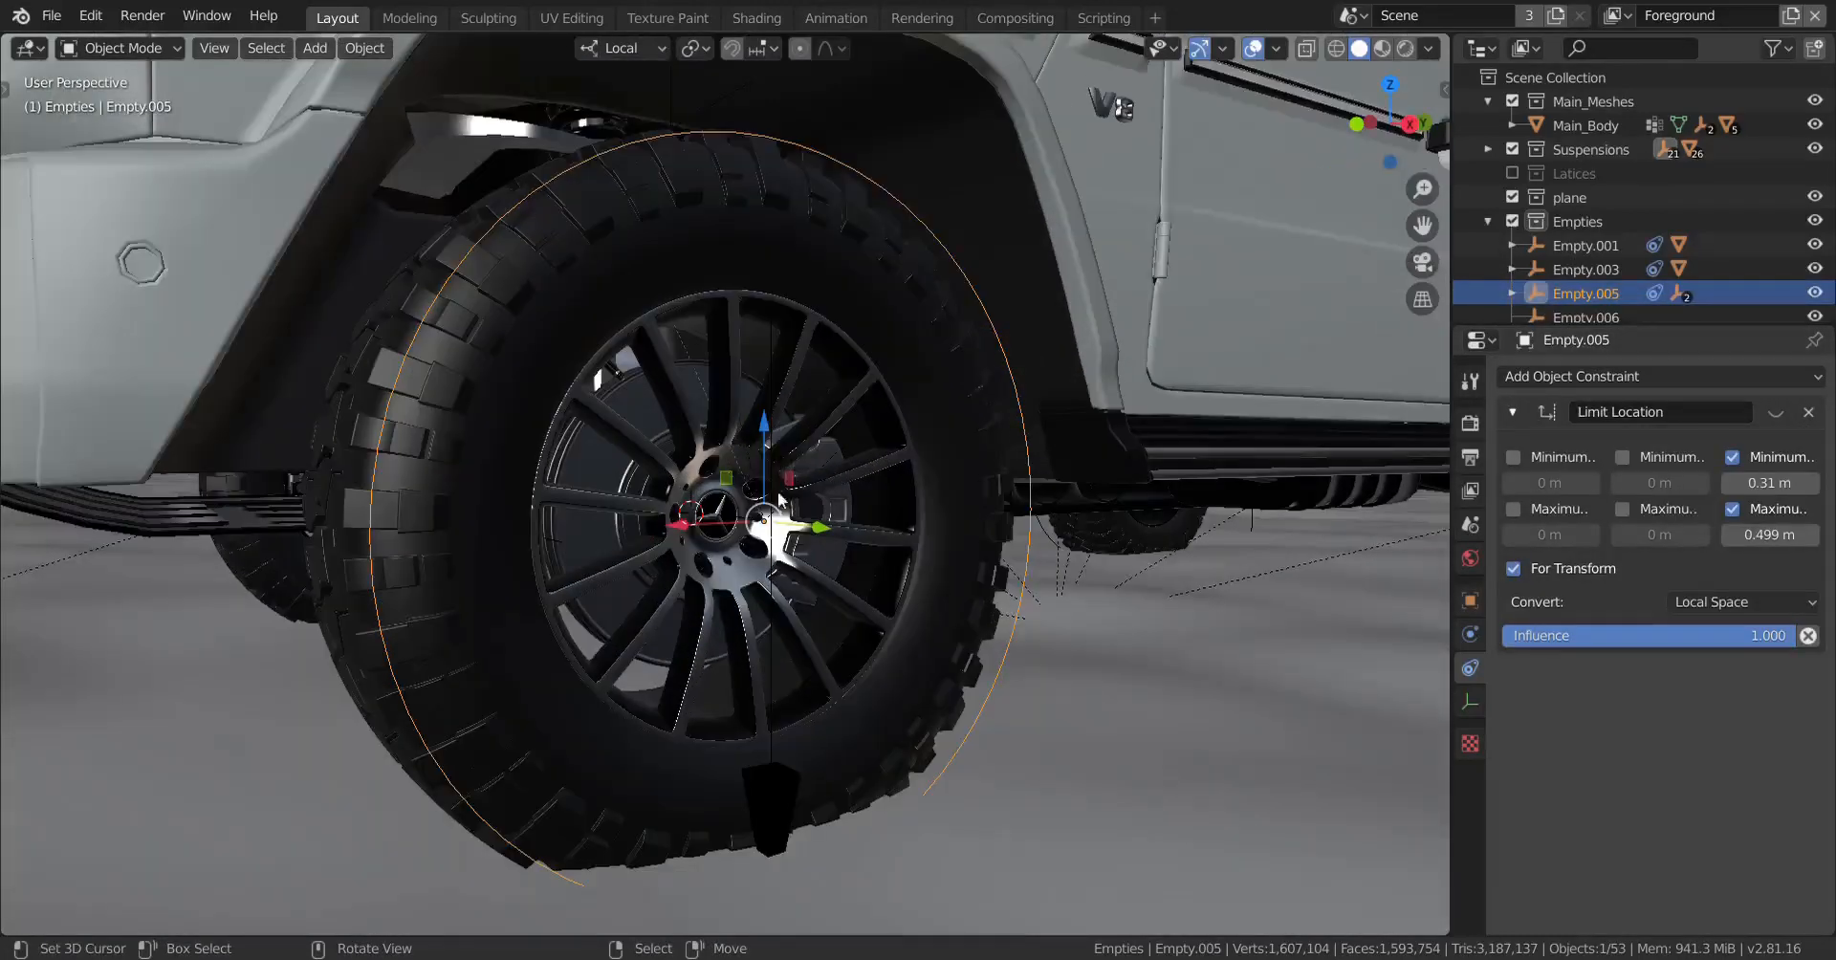
left_click(773, 552, "shift")
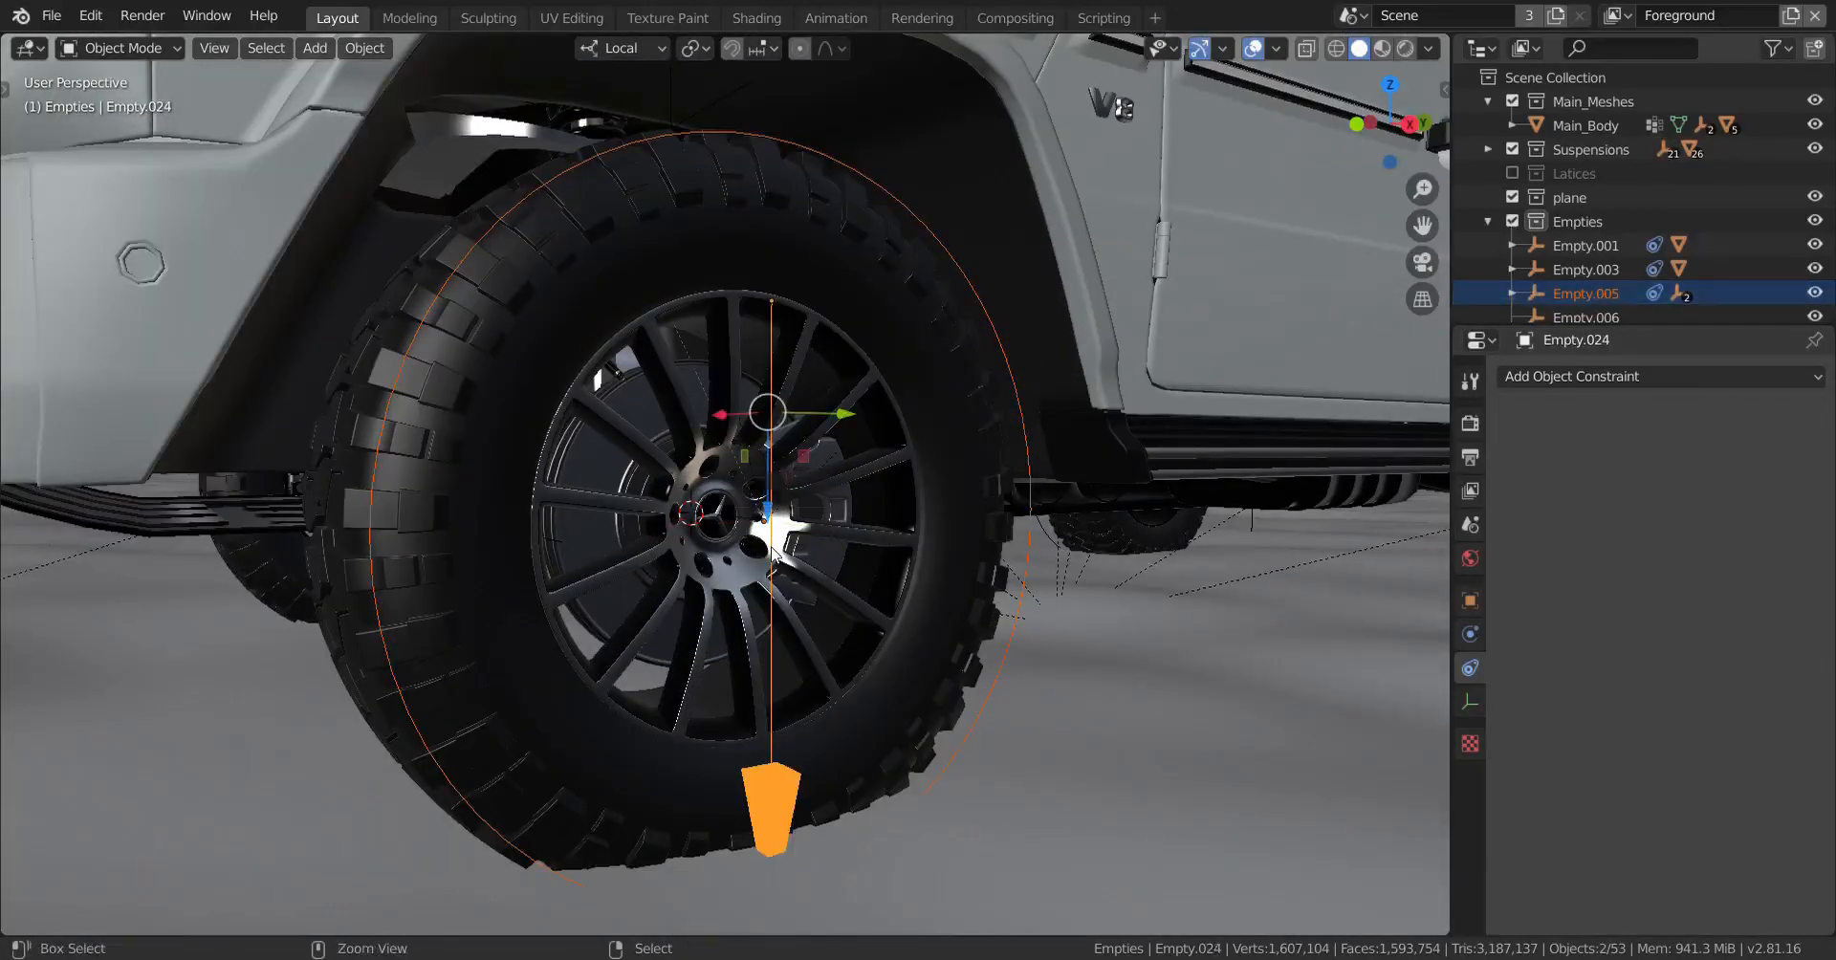
key("ctrl+p")
left_click(771, 547)
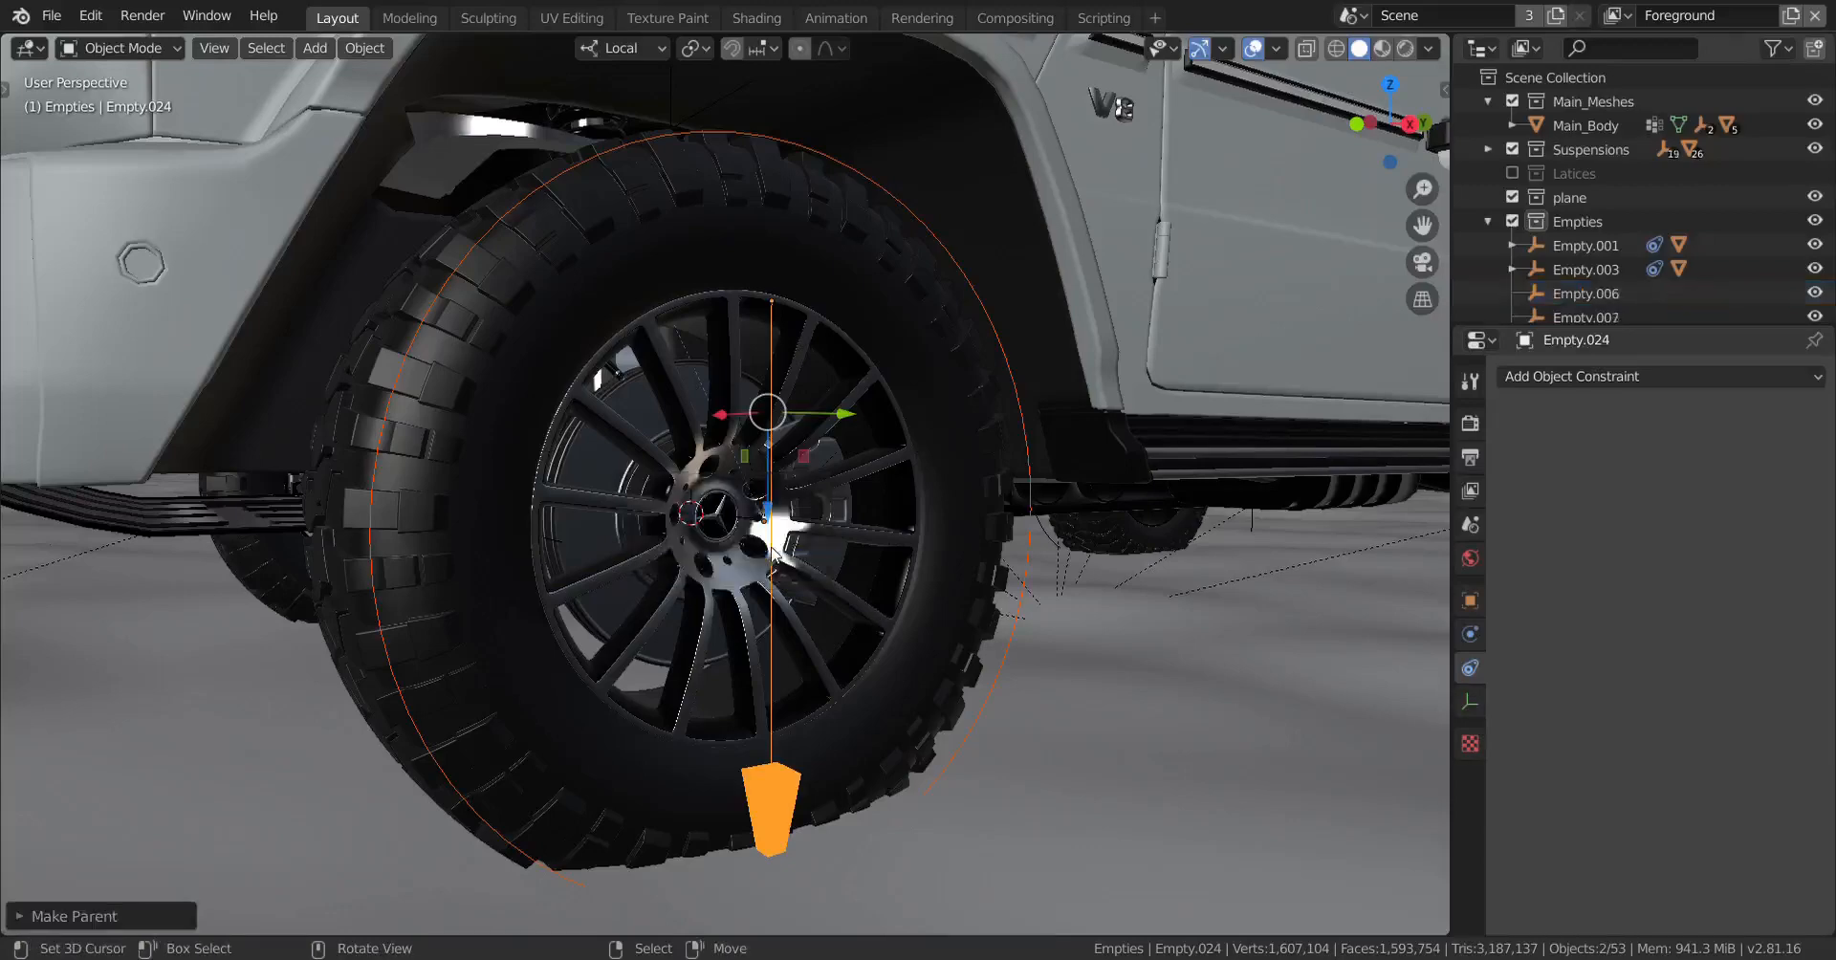
Step: Select only the arrow empty at the front left tire and add a Shrinkwrap constraint to it
right_click(930, 228)
scroll(822, 517, "down", 4)
mouse_move(820, 517)
middle_mouse_down()
mouse_move(889, 521)
mouse_move(845, 536)
middle_mouse_up()
scroll(889, 521, "up", 3)
right_click(861, 725)
middle_click_drag(860, 725, 771, 672)
left_click(1683, 376)
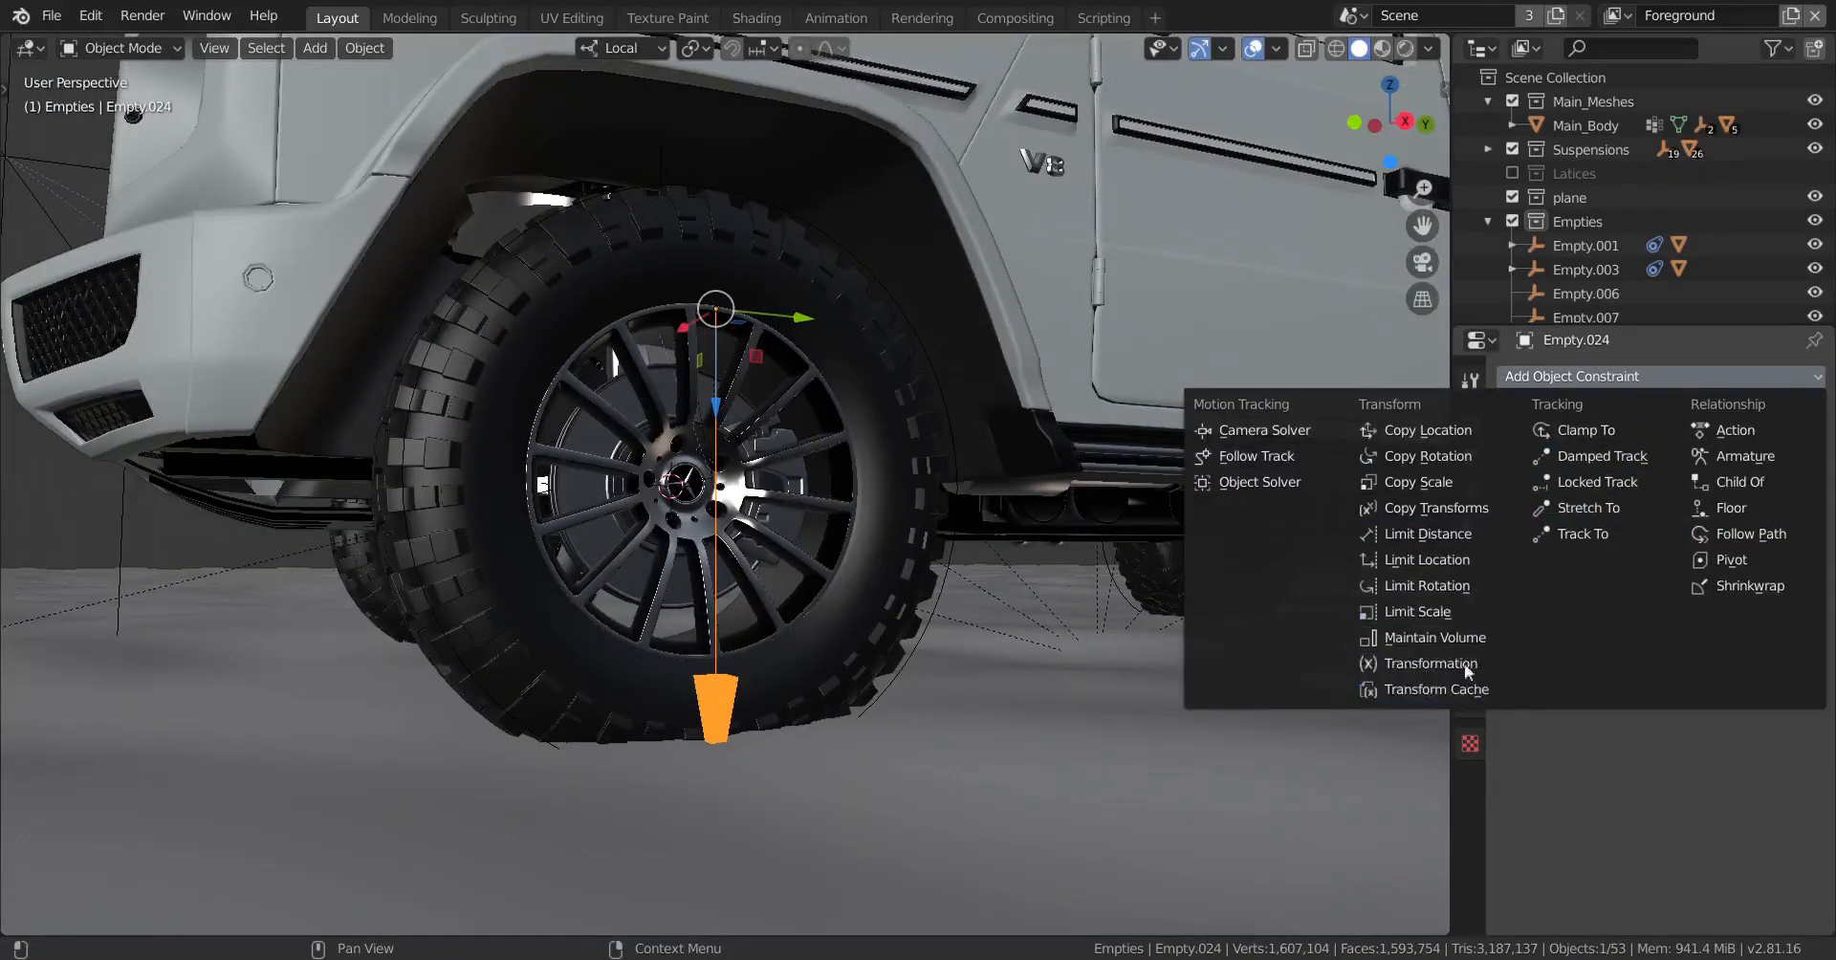
left_click(1684, 586)
scroll(875, 554, "down", 2)
middle_click_drag(875, 554, 956, 617)
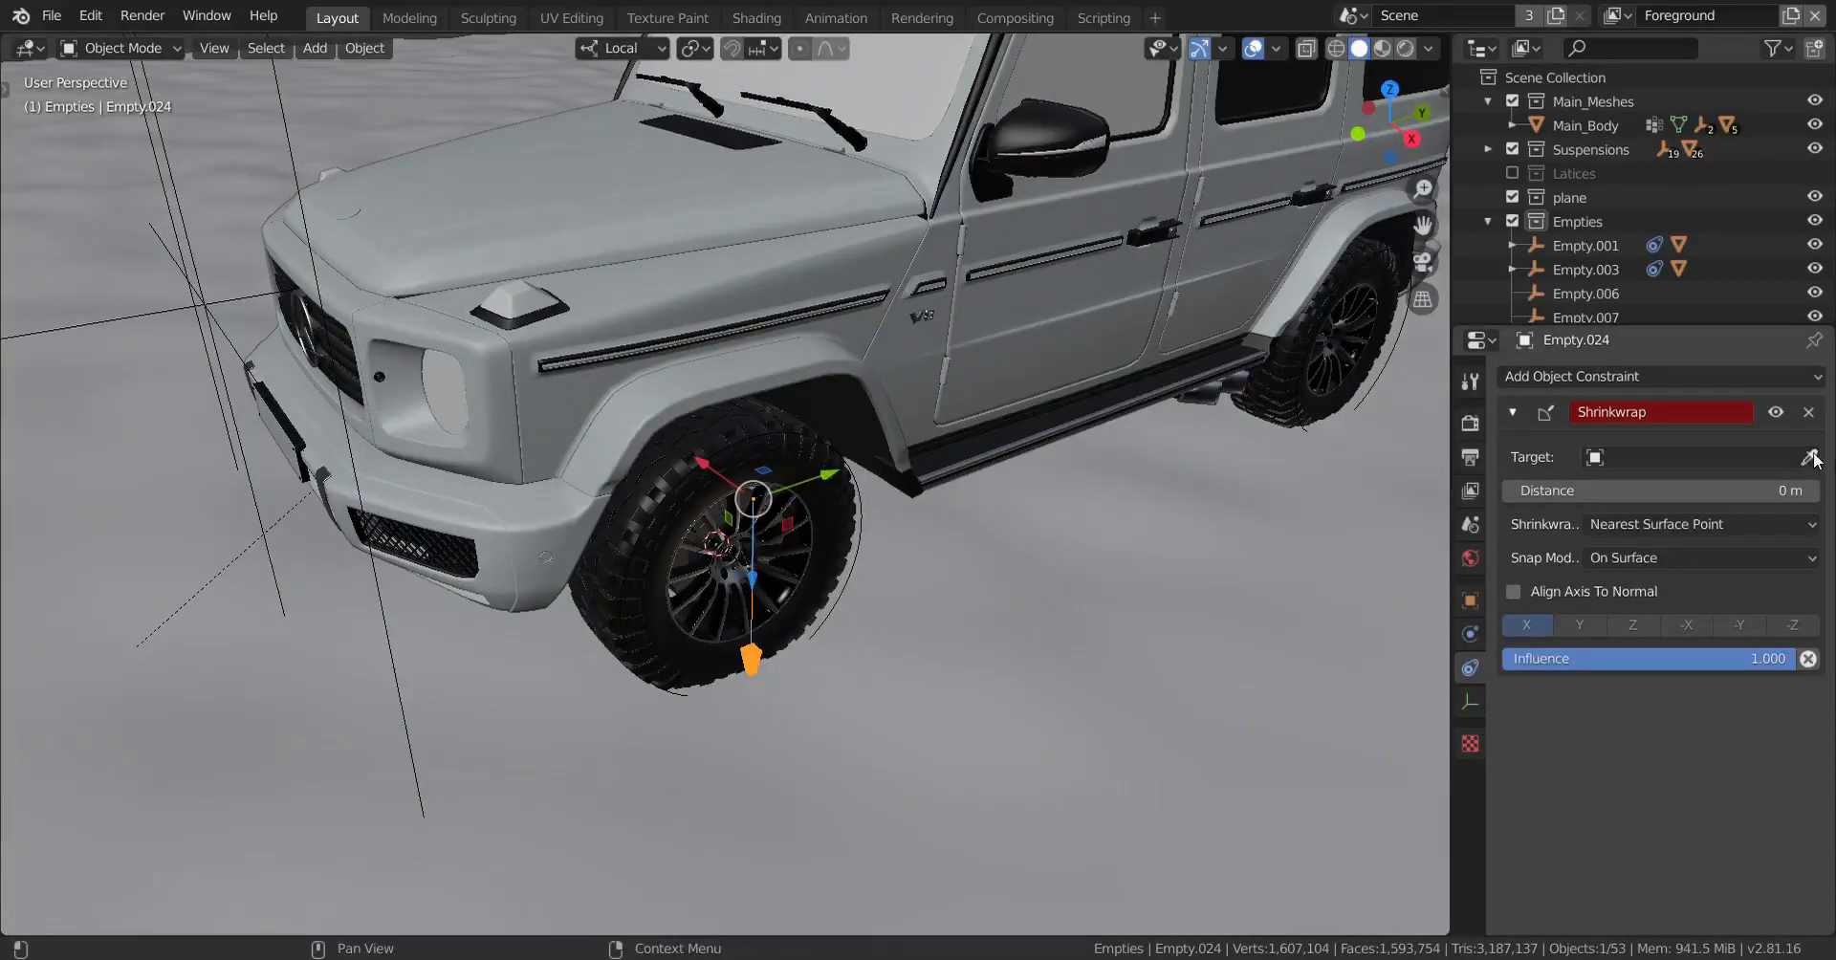
Step: Set the ground plane Plane.001 as the target of the arrow empty's Shrinkwrap constraint
left_click(1809, 457)
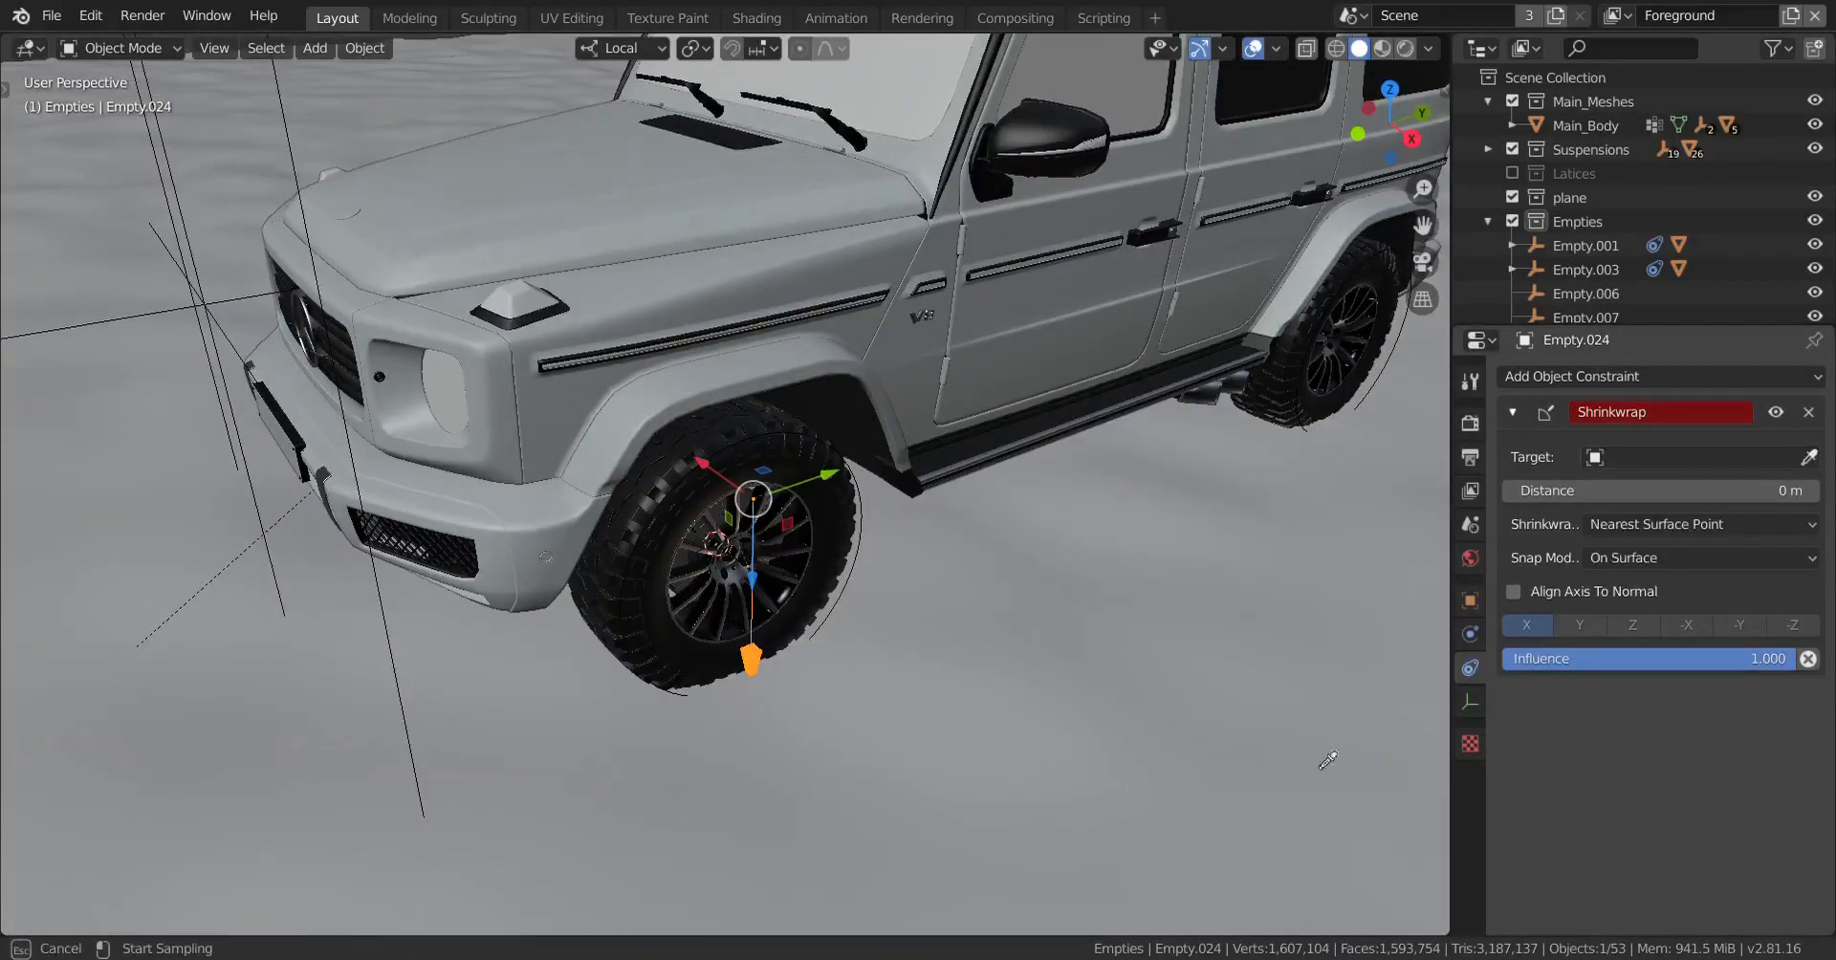
left_click(960, 752)
middle_click_drag(960, 753, 1059, 627)
scroll(926, 697, "up", 3)
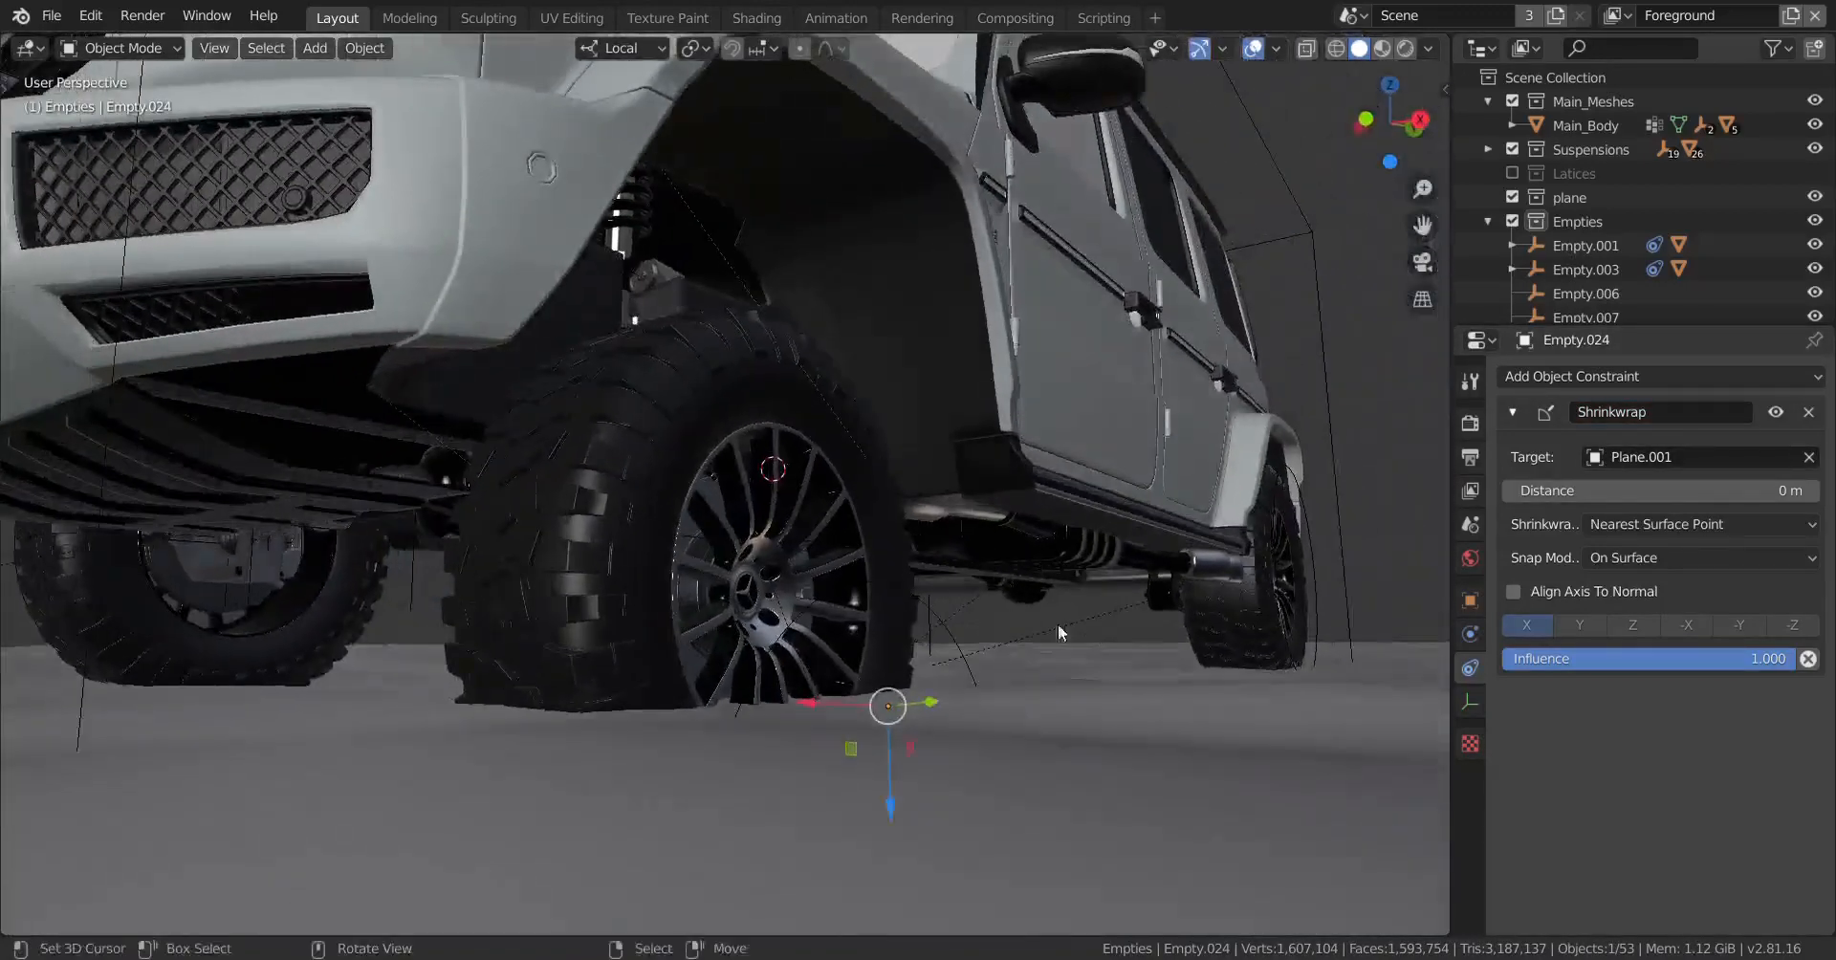
Step: Set the Shrinkwrap distance to 0.67 m so the arrow empty sits at the front left tire above the terrain
left_click_drag(1712, 490, 1779, 489)
middle_click_drag(771, 618, 1156, 582)
mouse_move(1658, 504)
left_mouse_down()
mouse_move(1700, 490)
mouse_move(1682, 489)
left_mouse_up()
middle_click_drag(582, 449, 880, 302)
scroll(789, 574, "down", 4)
scroll(879, 303, "up", 4)
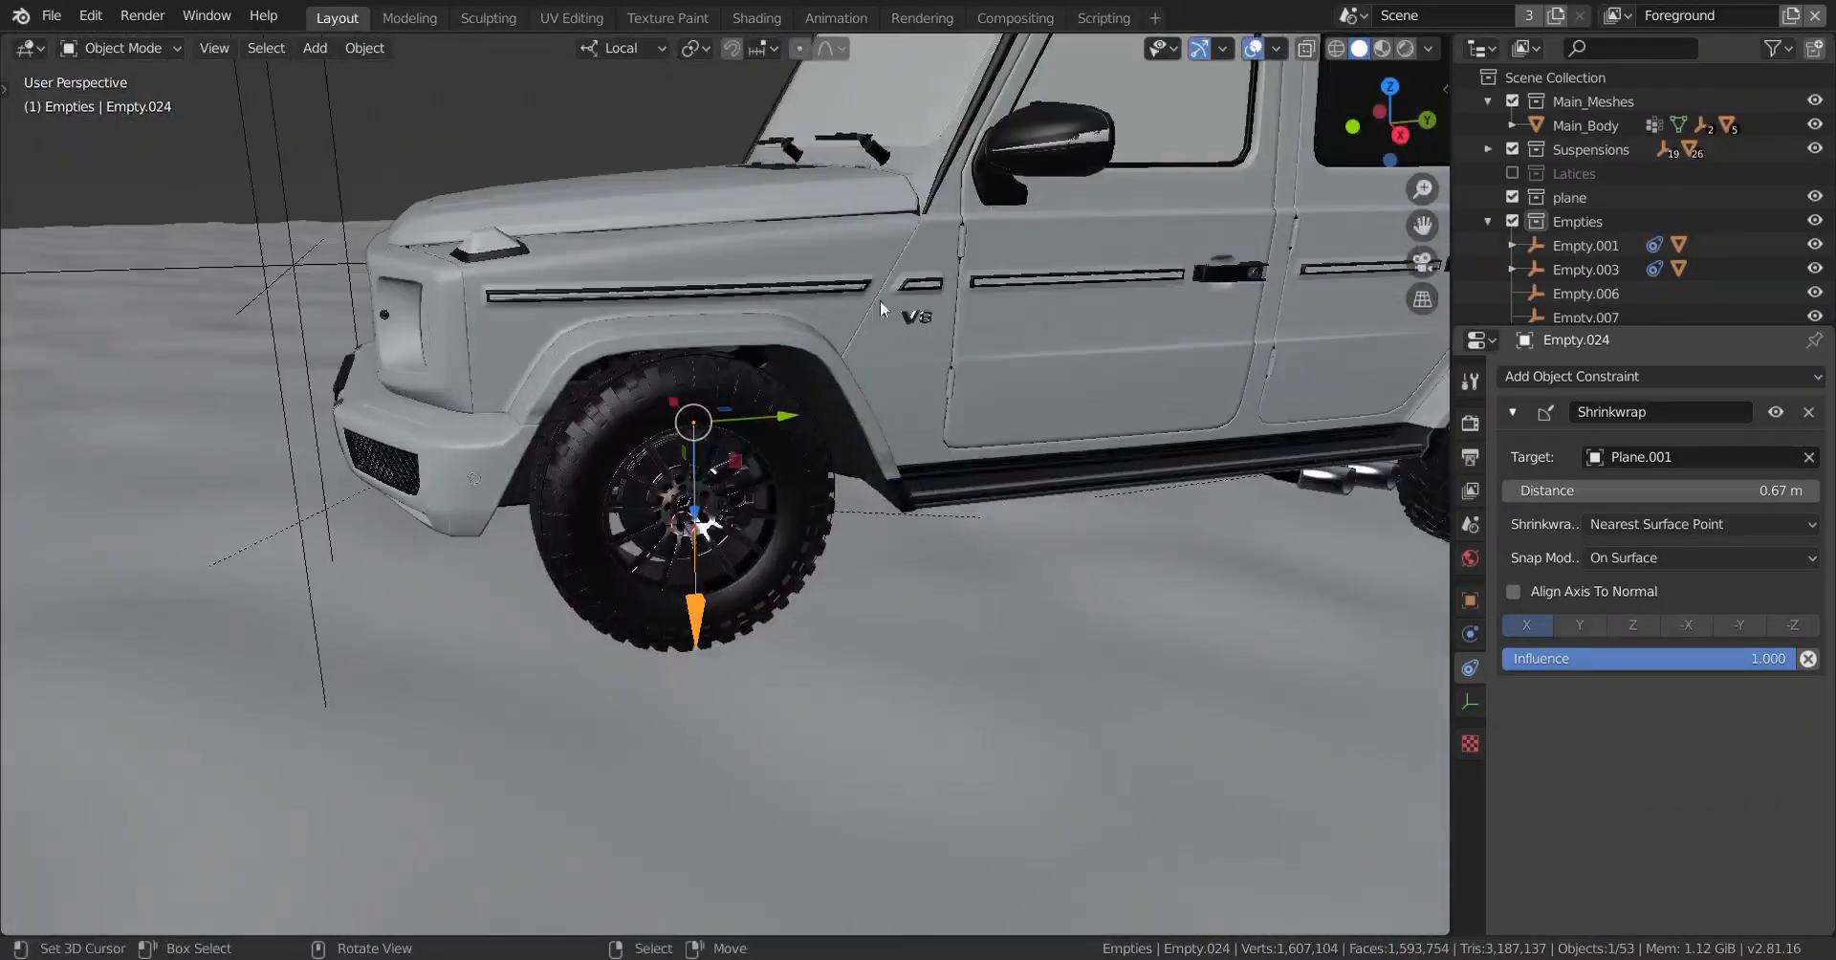
Step: Select the box-shaped empty around the car, test-move it along its local Y axis, and cancel the move
scroll(649, 177, "down", 5)
left_click(752, 233)
scroll(1048, 346, "up", 5)
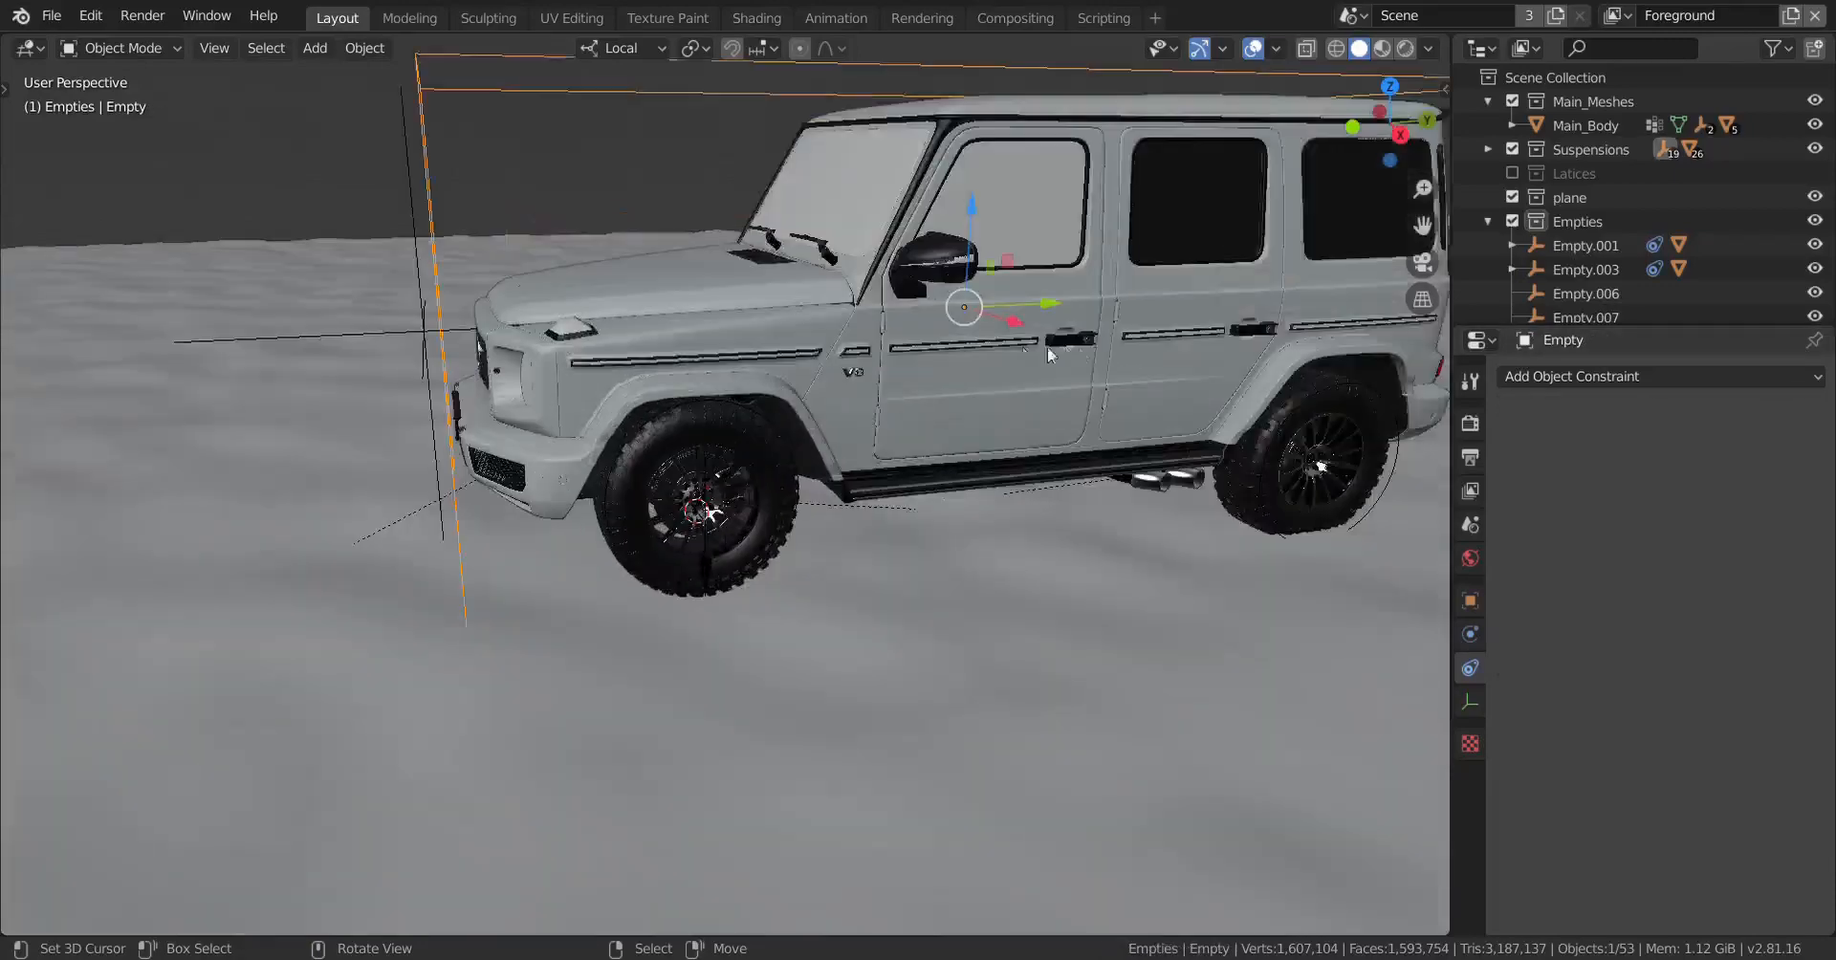
left_click_drag(1130, 243, 891, 446)
right_click(891, 446)
scroll(891, 446, "down", 6)
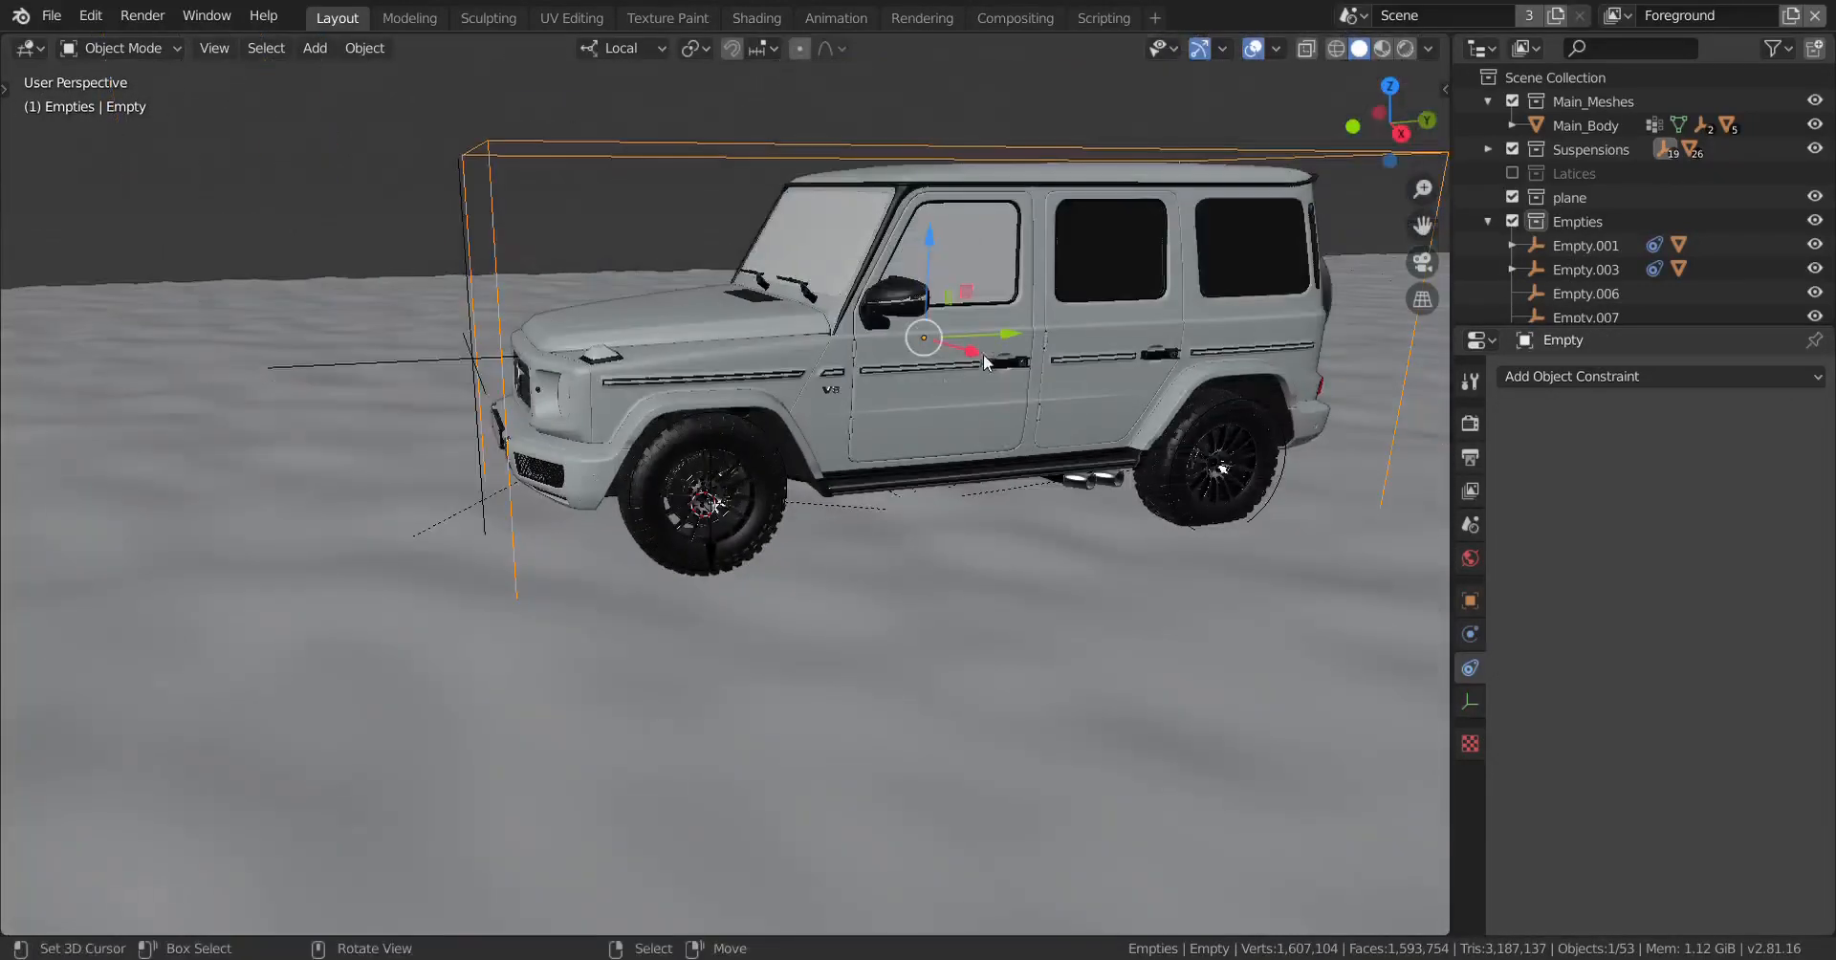
key("g")
key("y")
key("y")
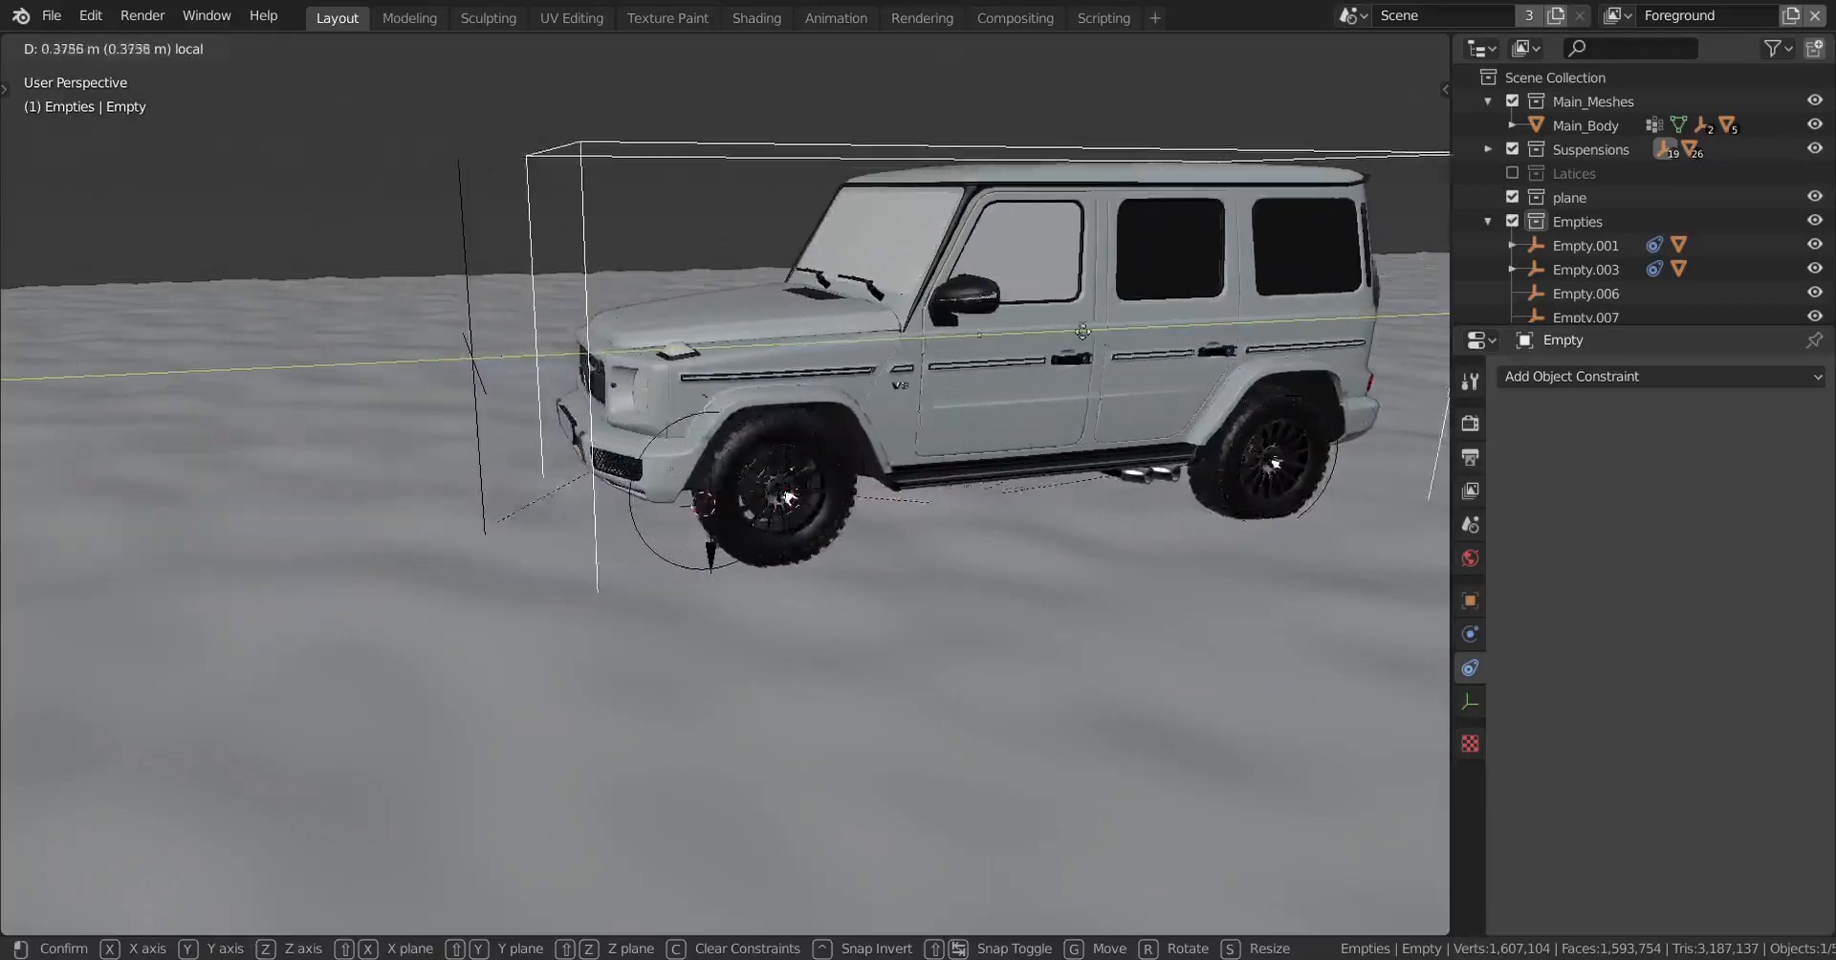
right_click(884, 502)
Step: Try parenting the arrow empty at the front left tire to the box-shaped empty around the car
scroll(884, 502, "up", 4)
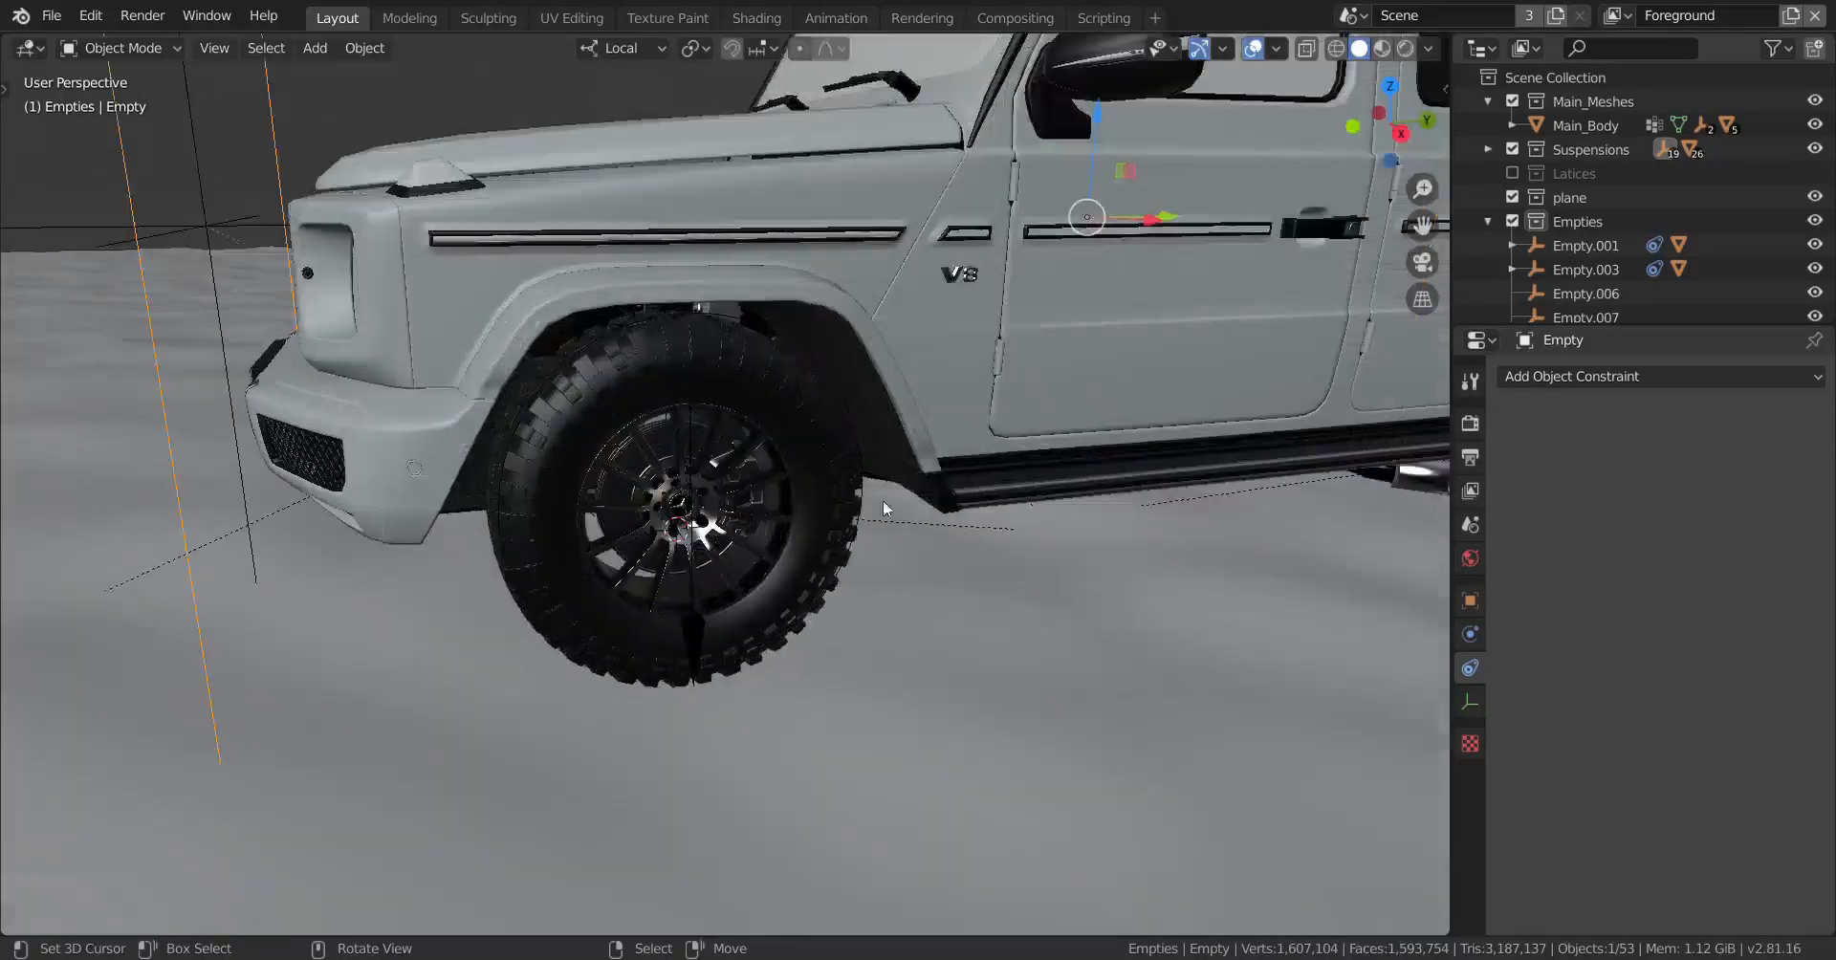
left_click(687, 629)
middle_click_drag(761, 605, 828, 576)
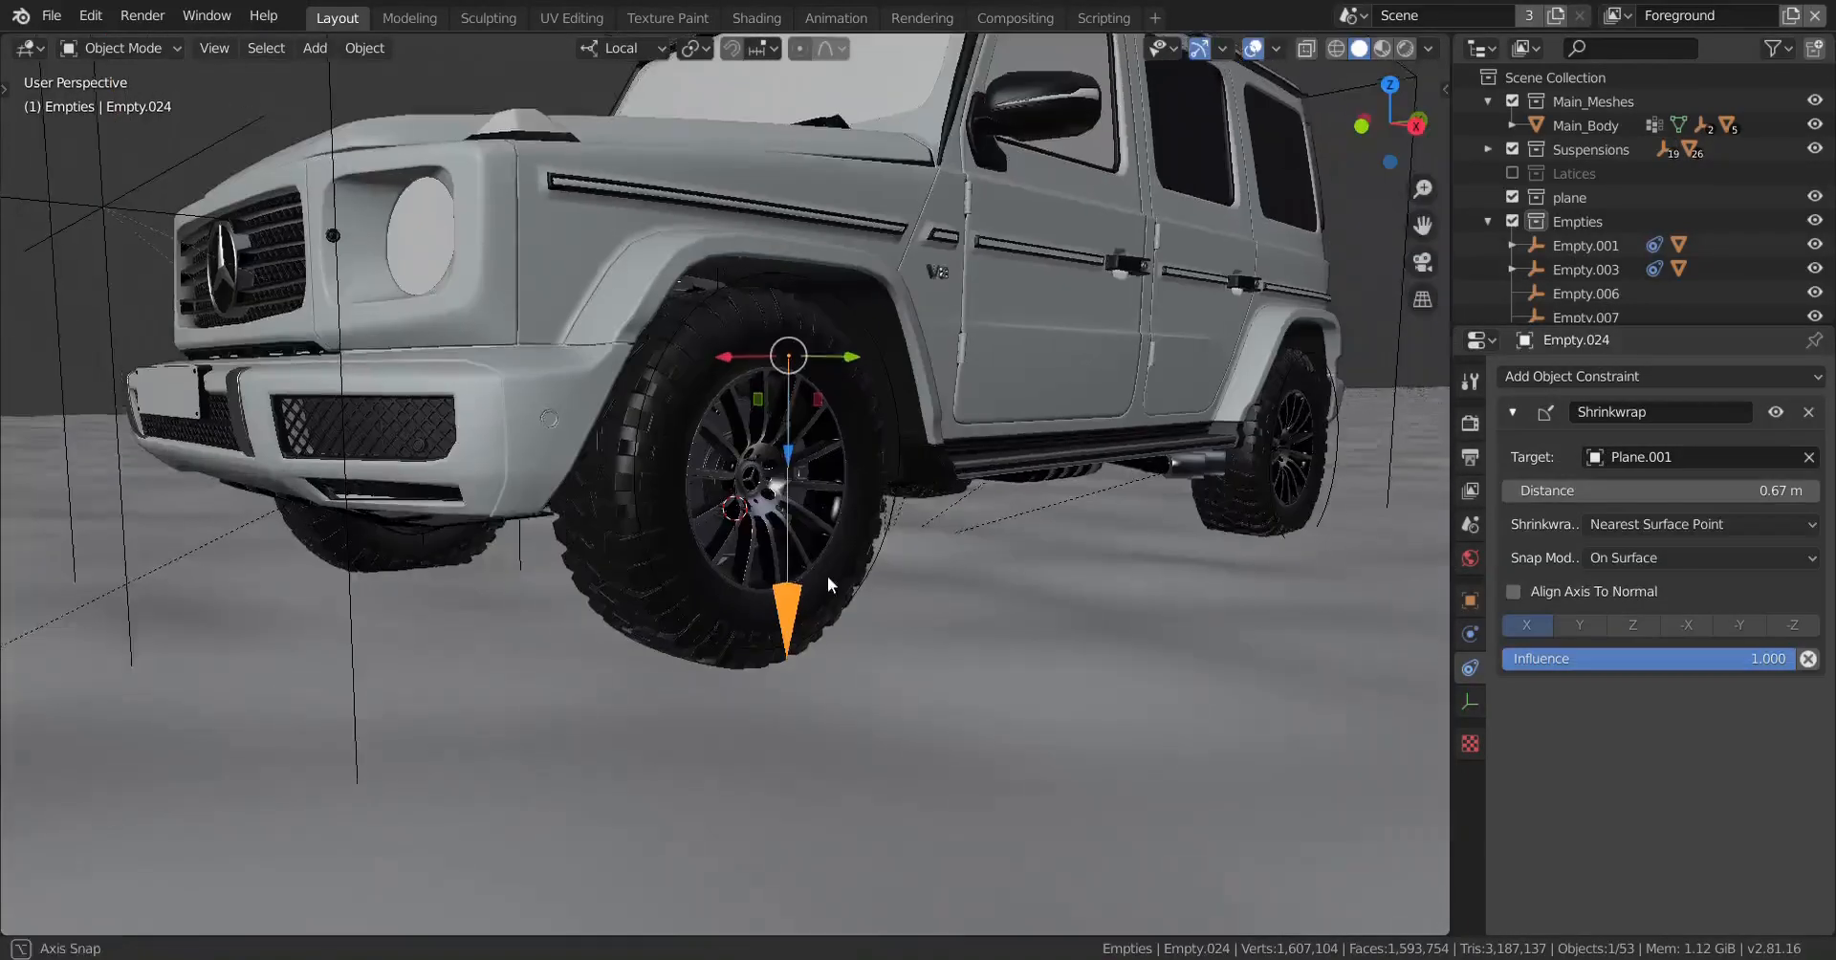
left_click(896, 400)
scroll(916, 394, "down", 2)
middle_click_drag(916, 394, 613, 617)
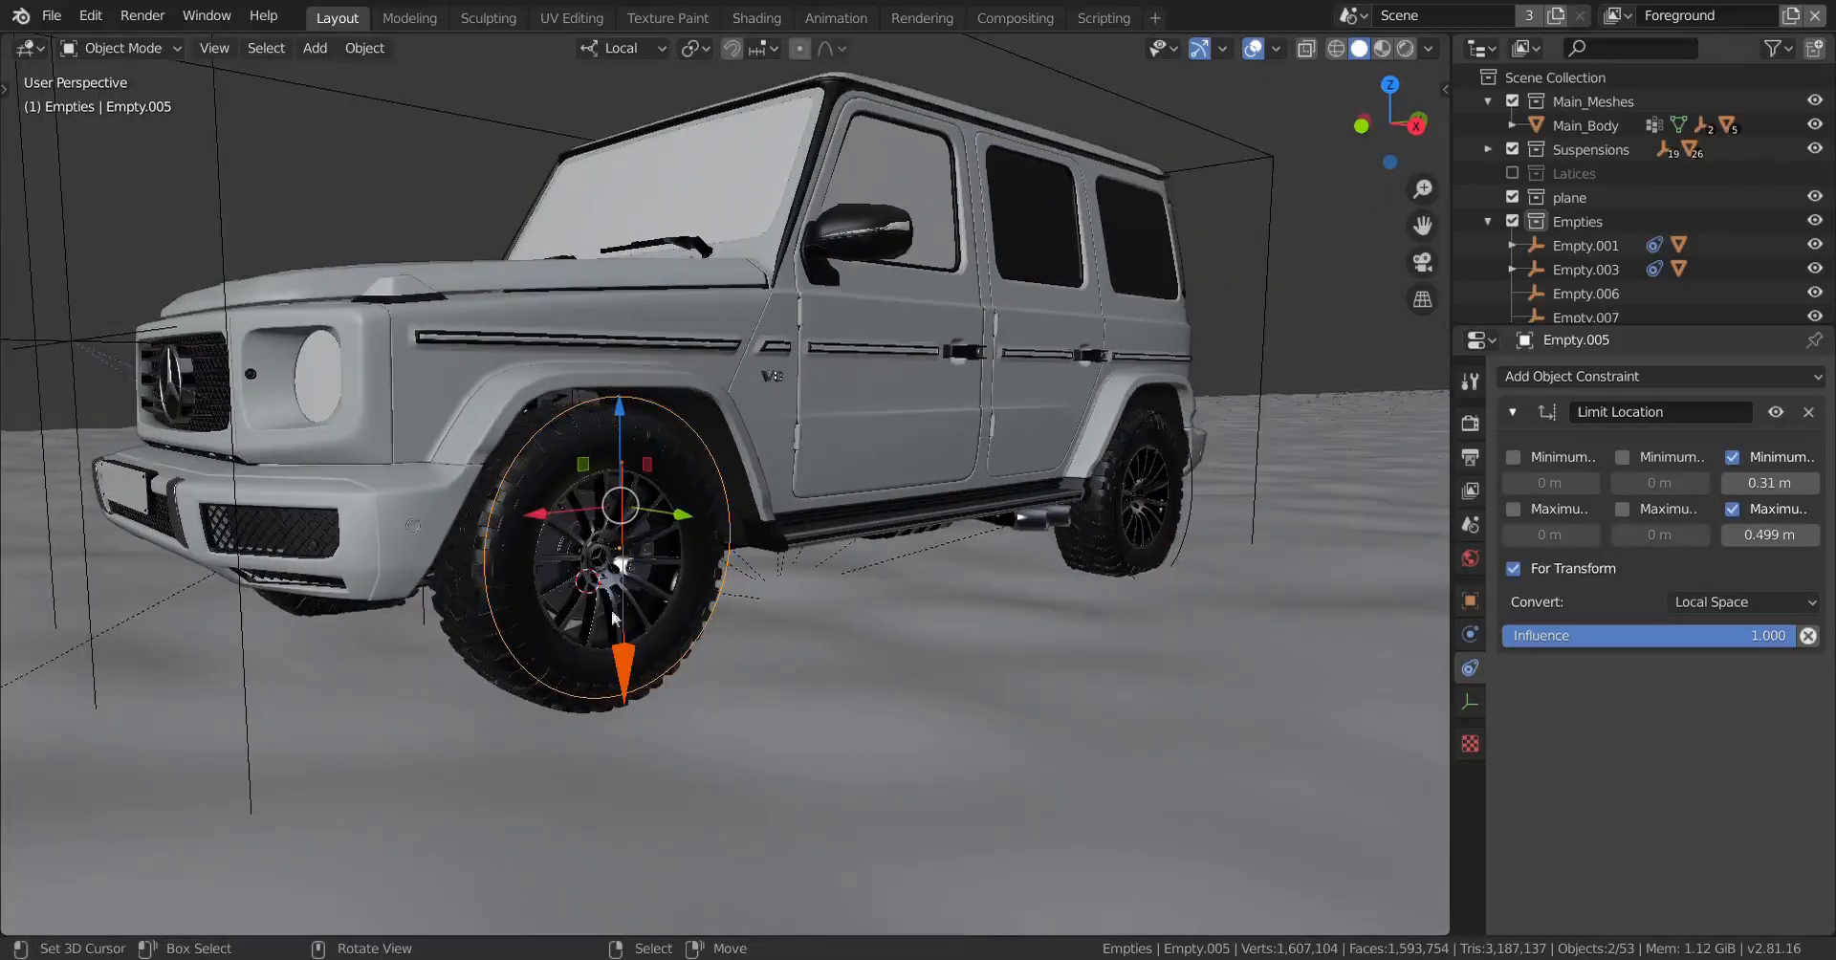
left_click(625, 665)
left_click(1261, 174)
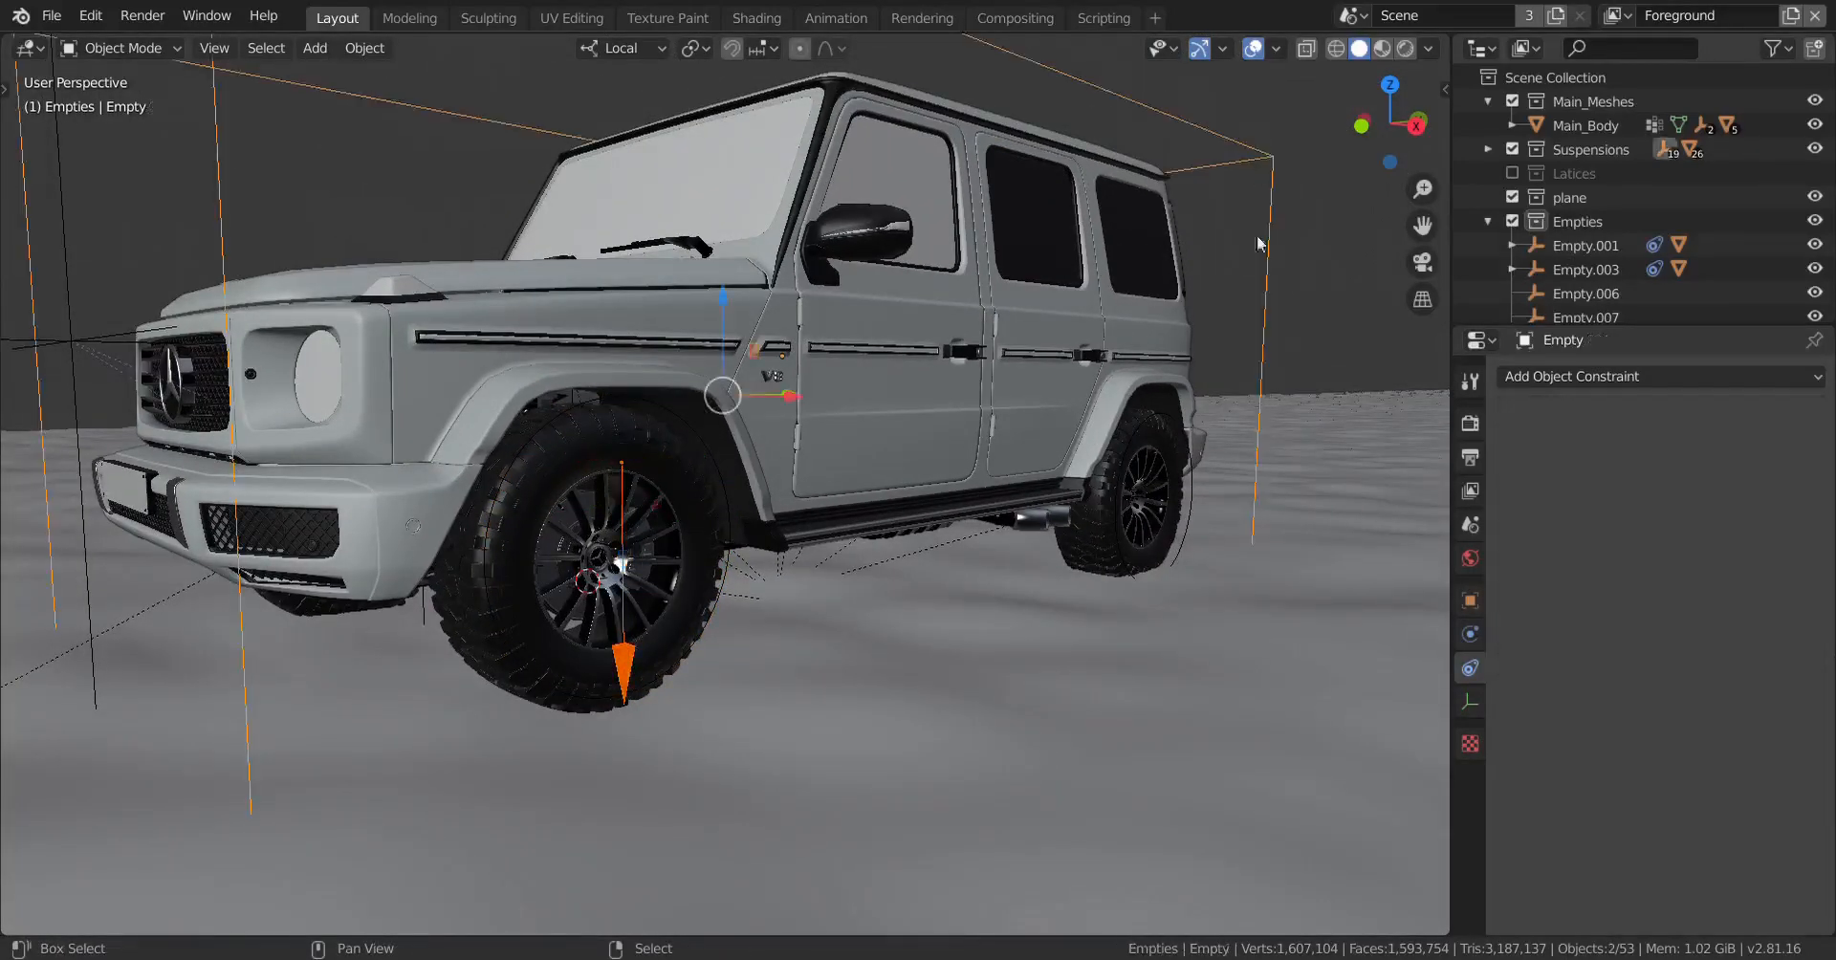
key("ctrl+p")
left_click(1226, 314)
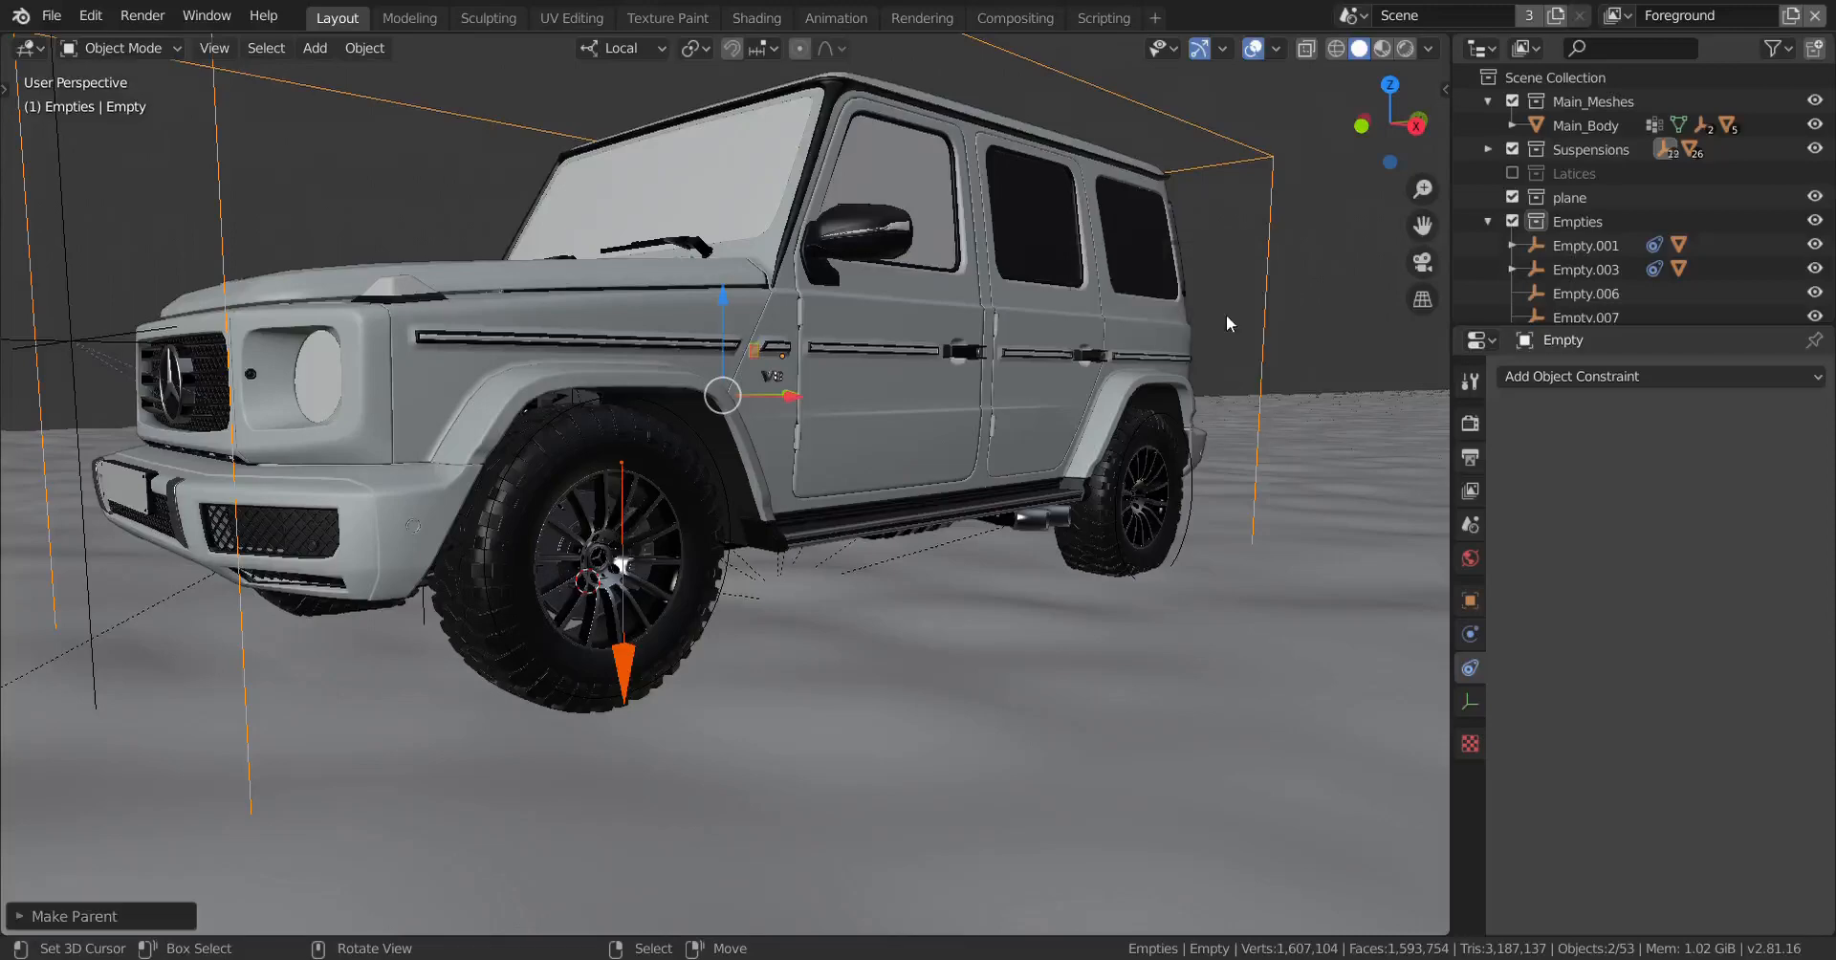
Step: Inspect the front left wheel from a low angle and undo the parenting of the arrow empty
scroll(1056, 368, "down", 3)
middle_click_drag(1055, 368, 1037, 365)
right_click(1246, 262)
middle_click_drag(947, 399, 932, 478)
scroll(933, 395, "up", 1)
scroll(887, 417, "up", 3)
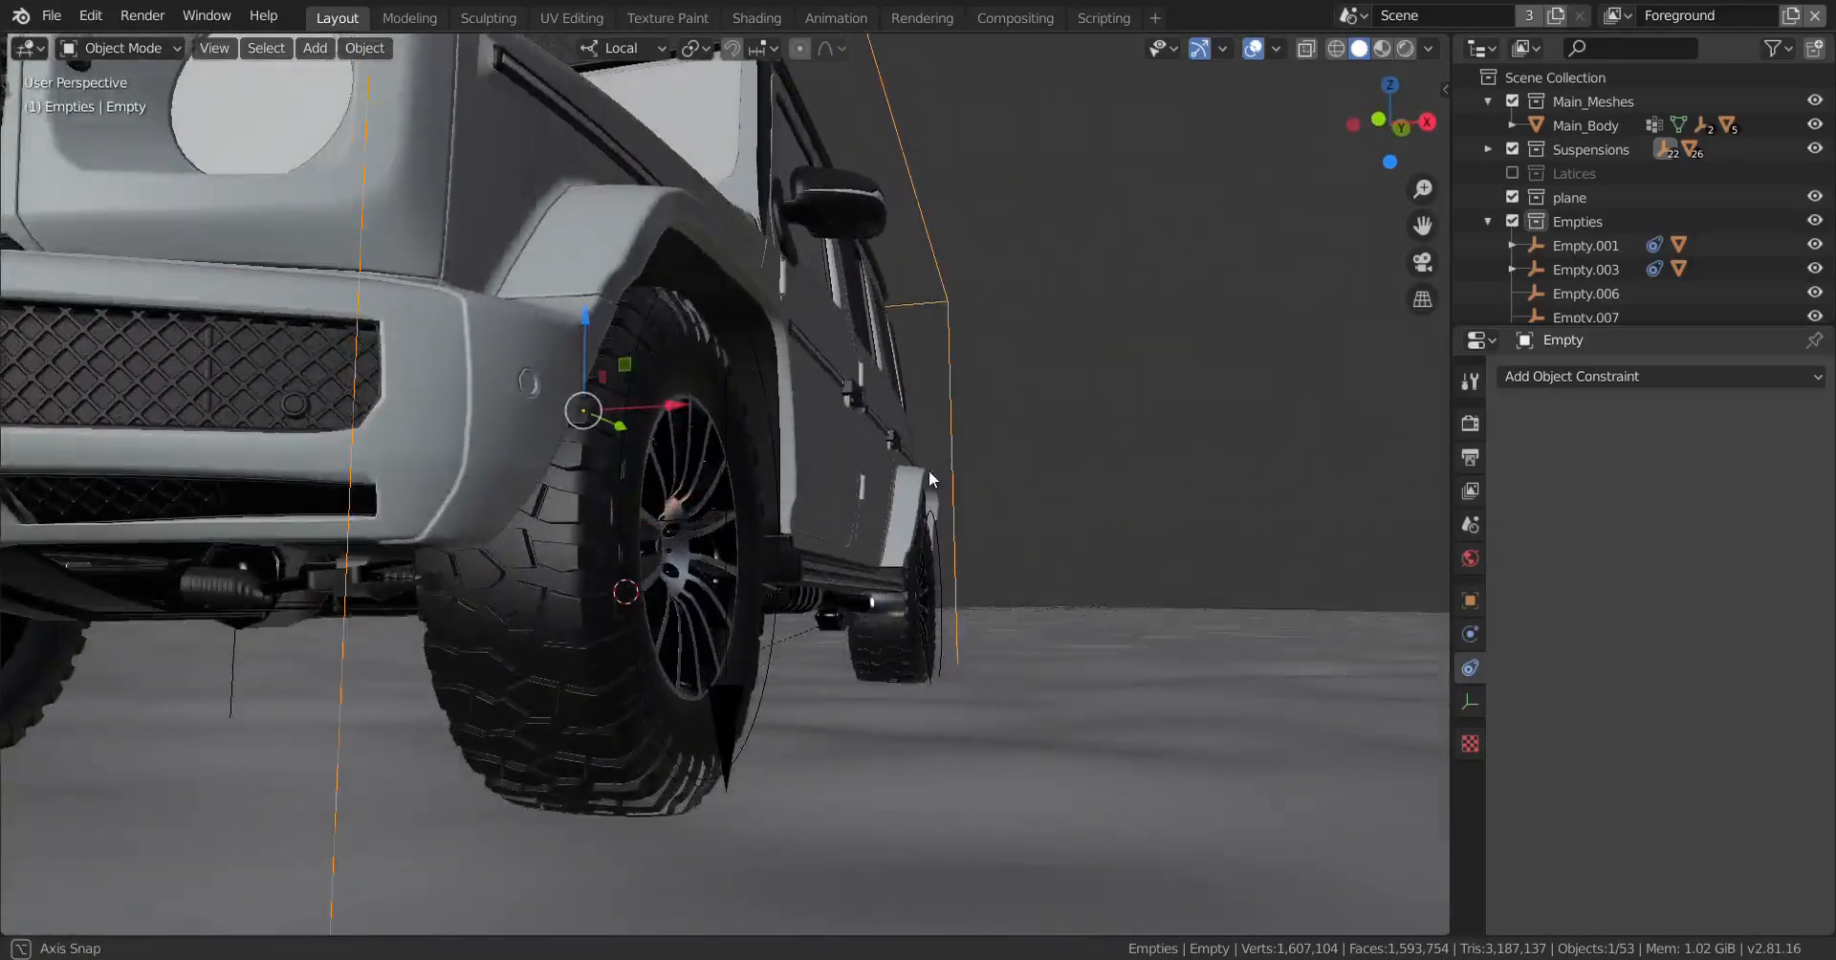
scroll(927, 474, "up", 2)
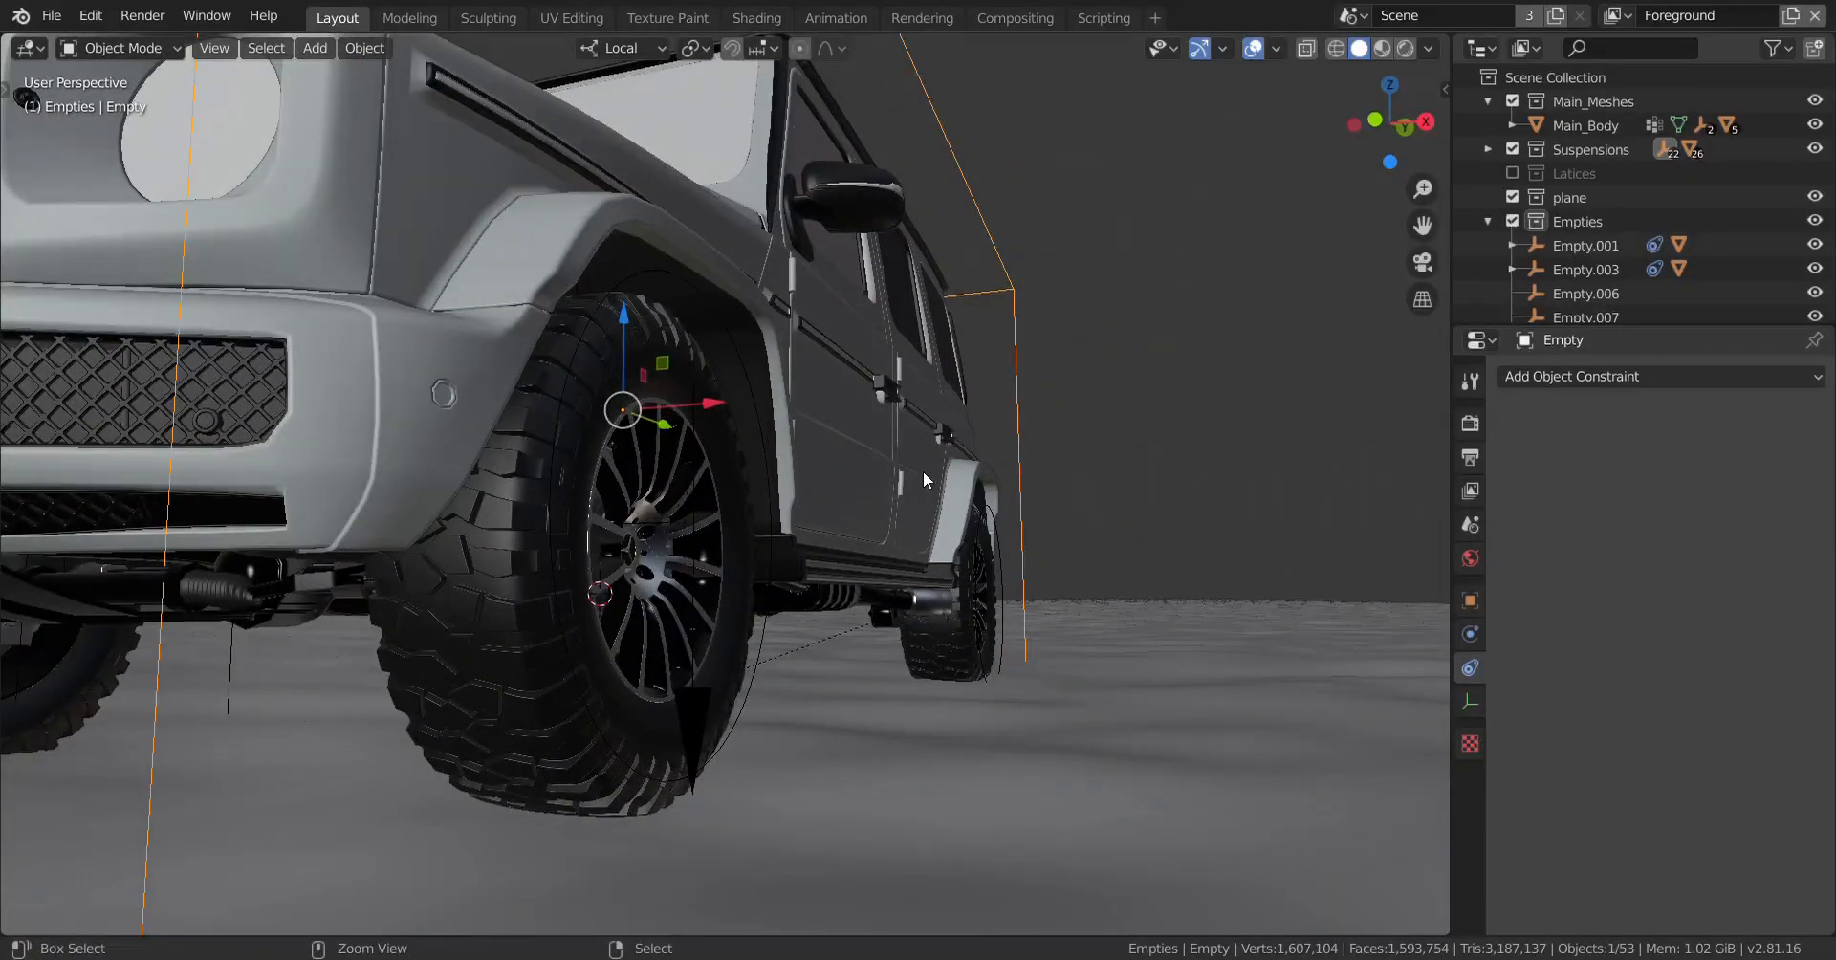
key("ctrl+z")
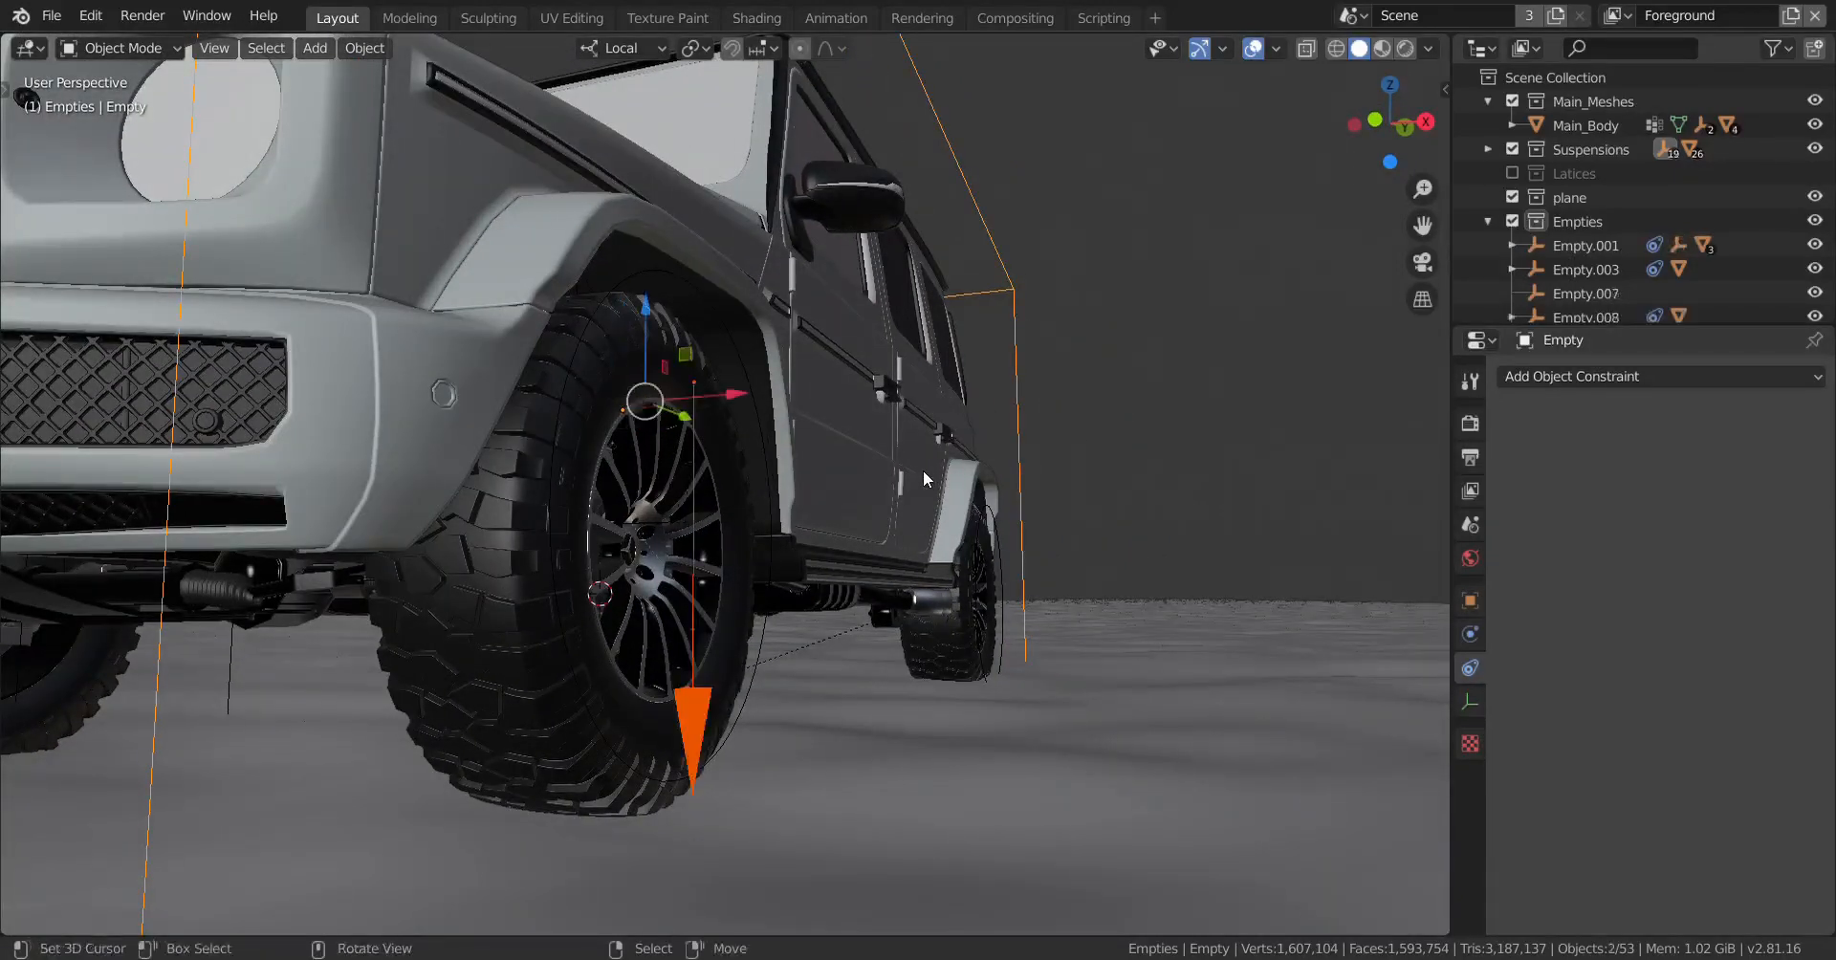
Step: Parent the arrow empty to the box-shaped empty with Keep Transform while its Shrinkwrap constraint is disabled, and re-enable the constraint
right_click(696, 705)
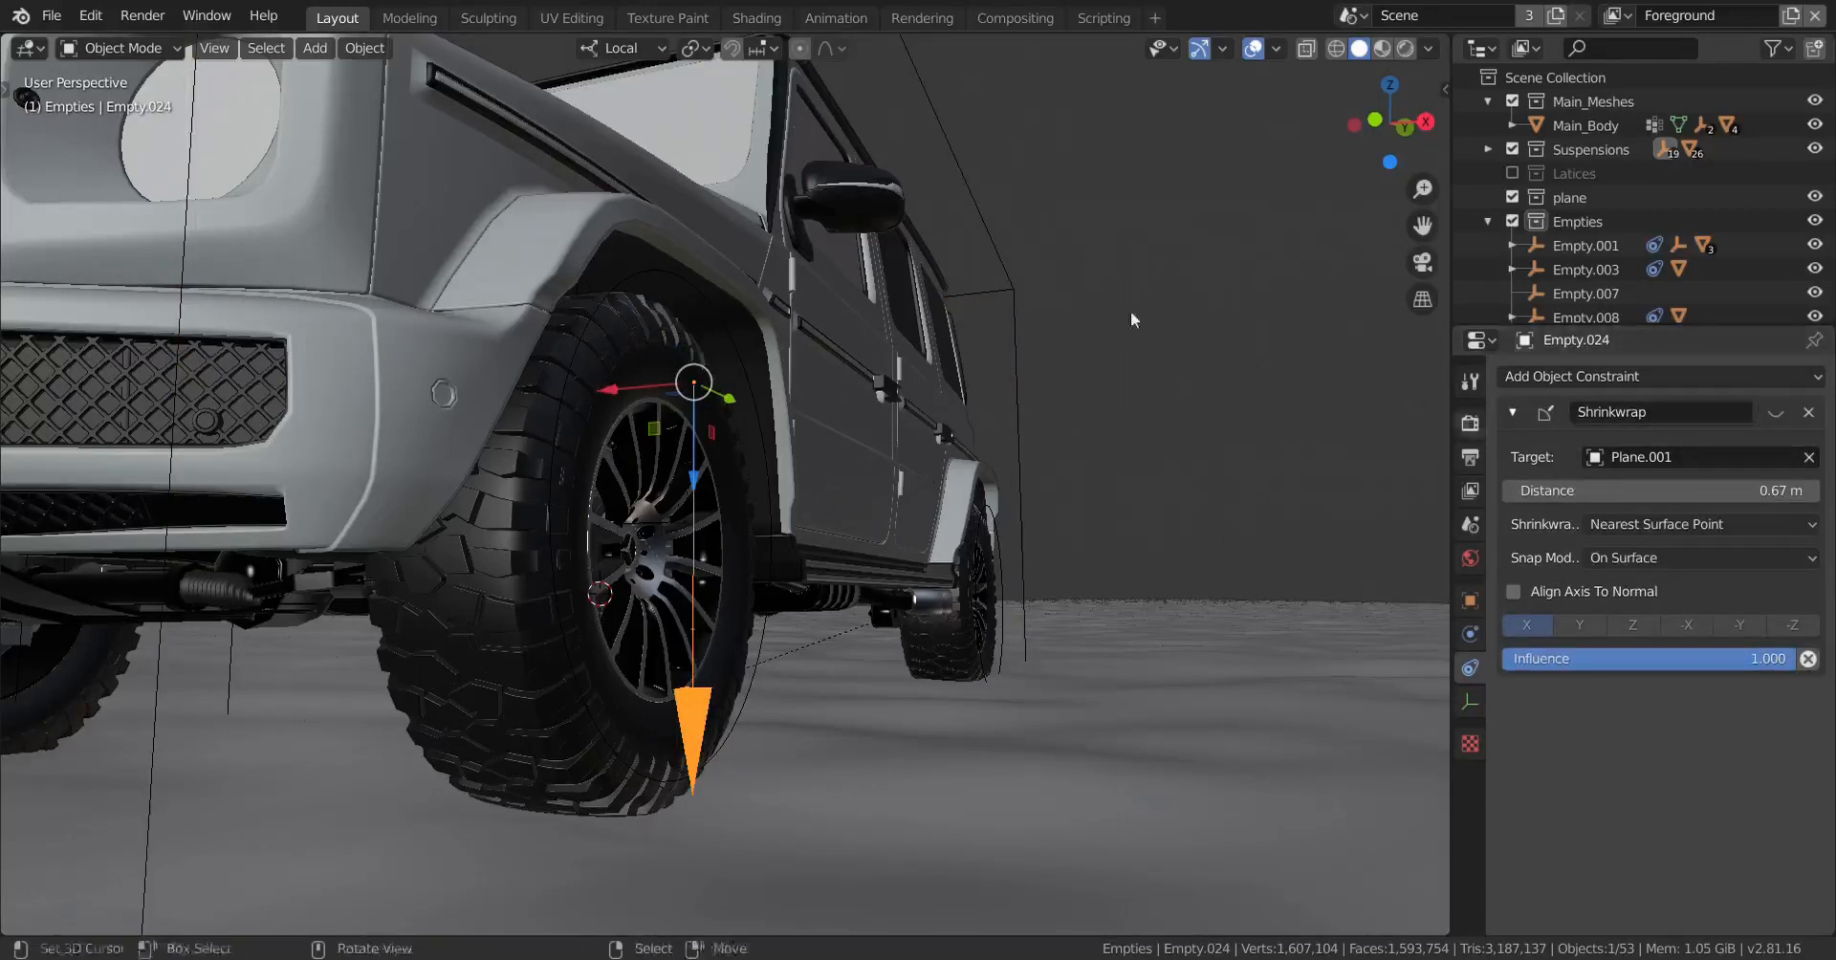
right_click(1004, 255)
key("ctrl+p")
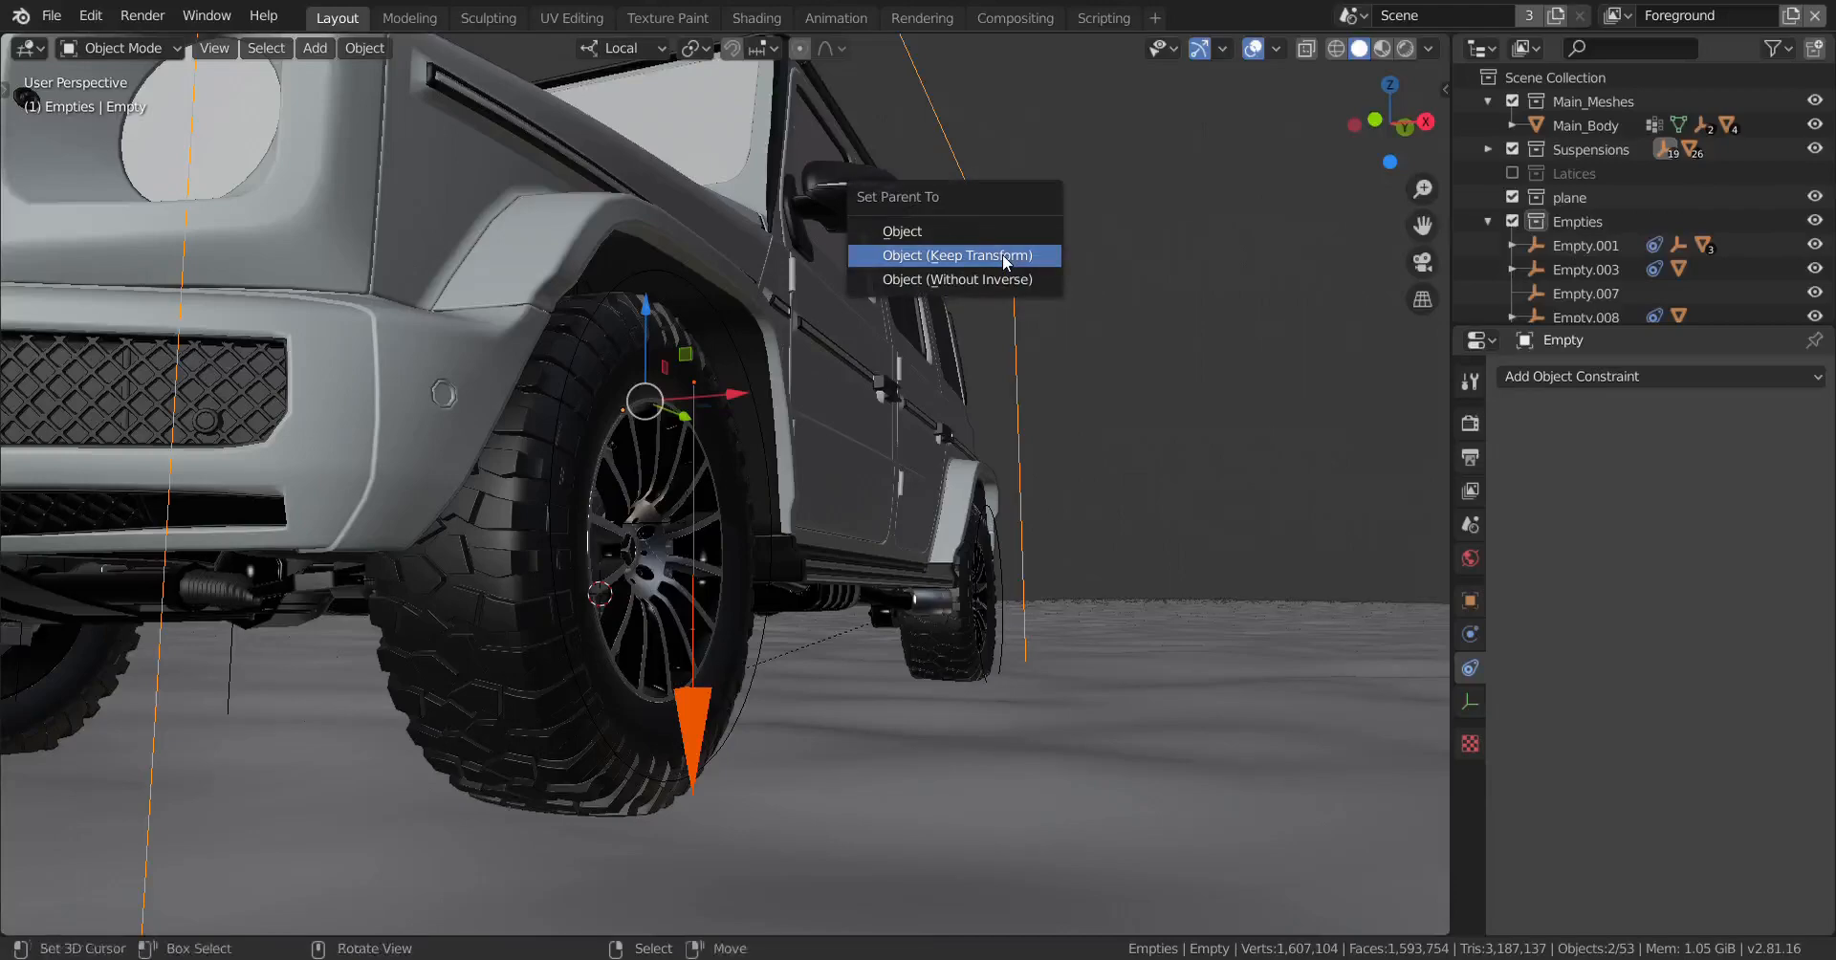
left_click(1003, 252)
right_click(696, 719)
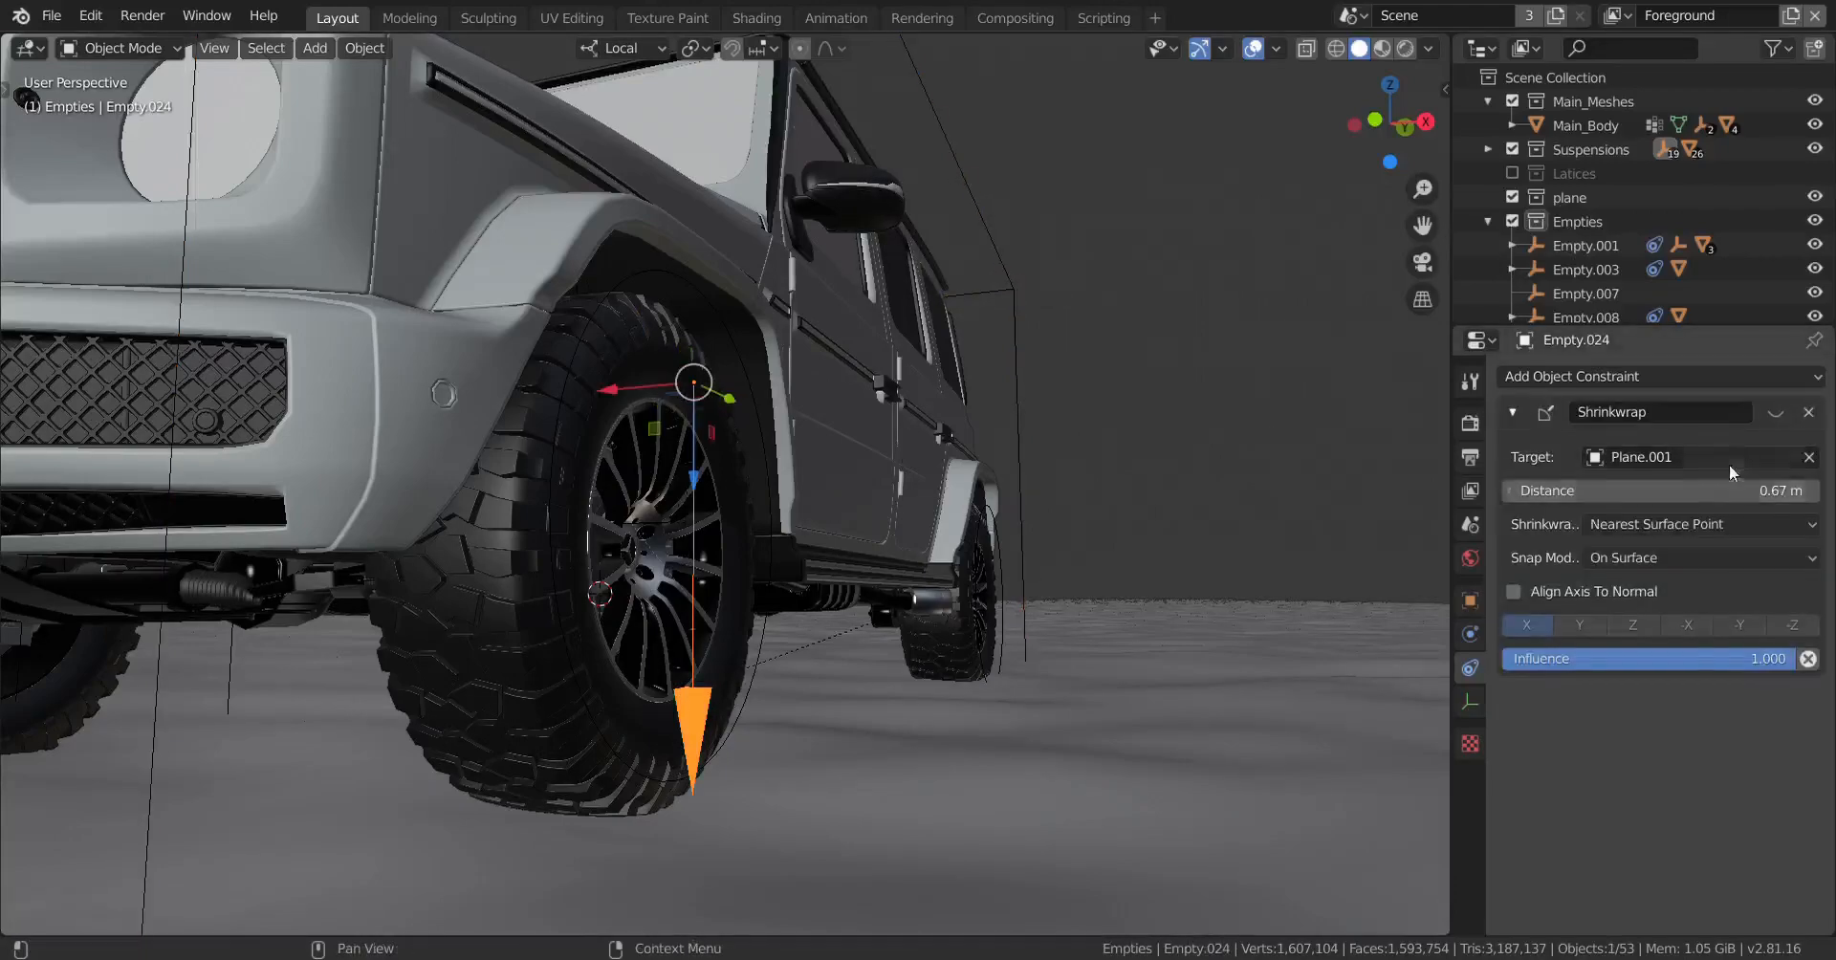
scroll(797, 433, "down", 8)
middle_click_drag(798, 434, 852, 467)
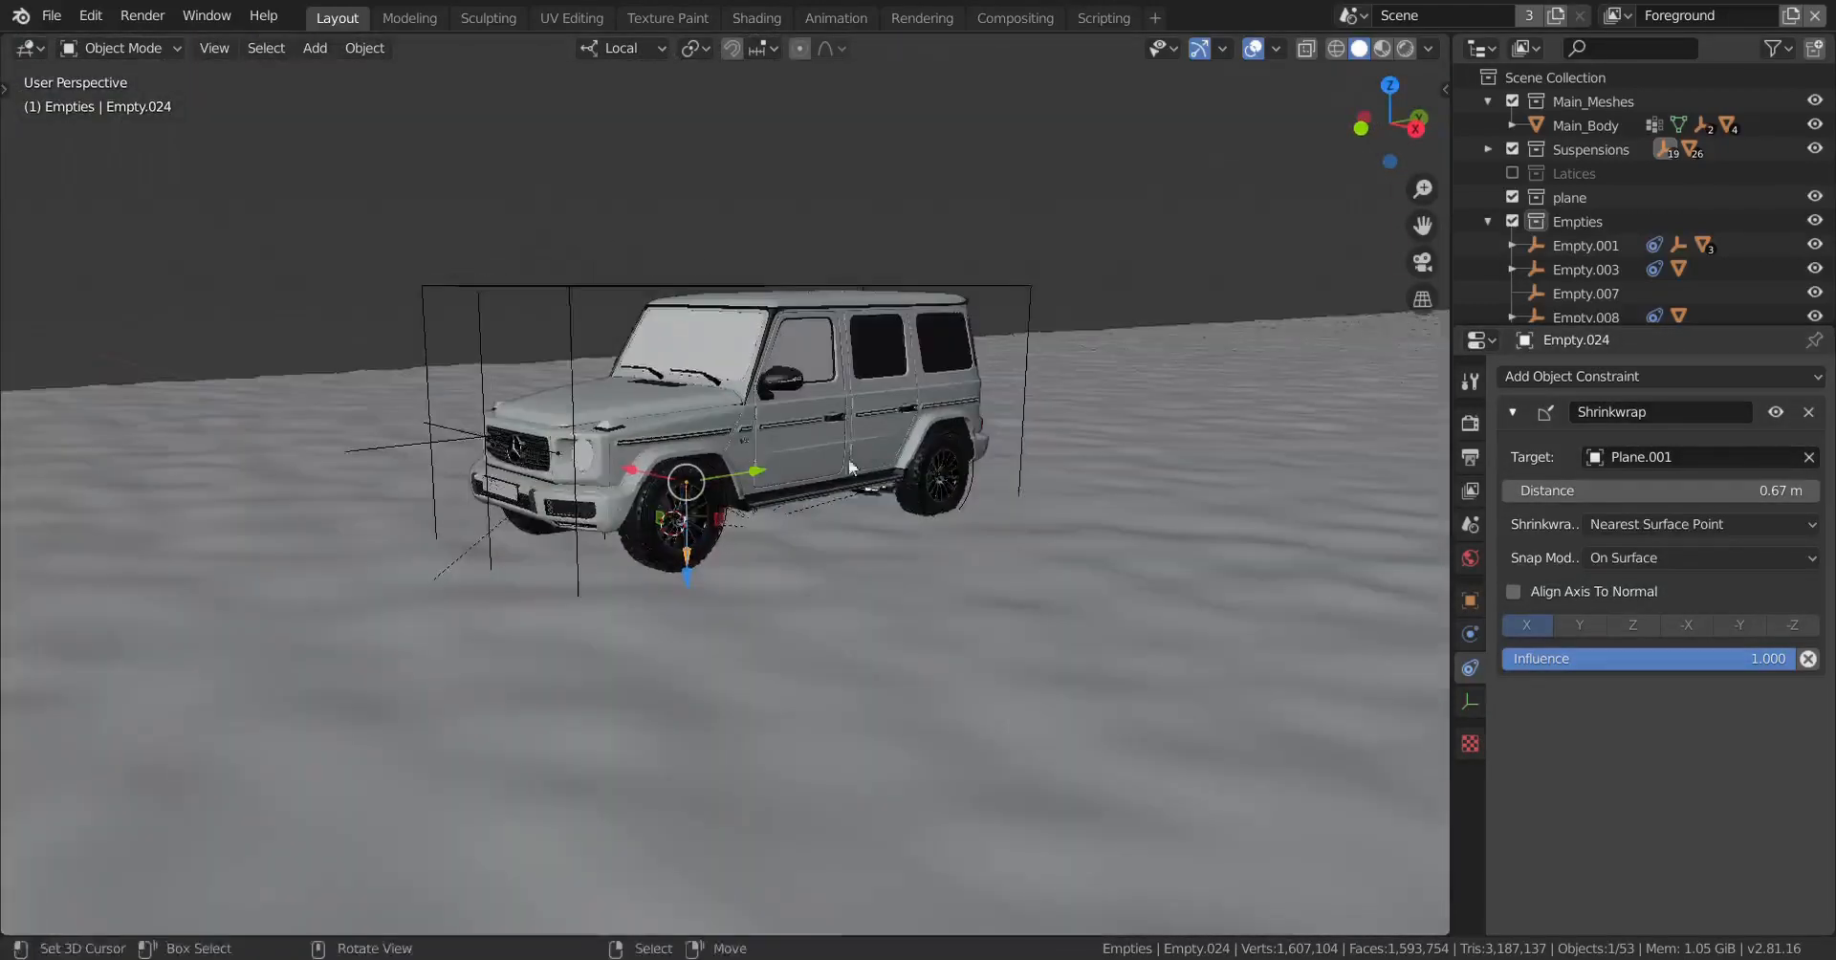
Step: Test-move the box-shaped empty over the terrain, check how the front left wheel follows, and cancel the moves
scroll(852, 468, "up", 2)
right_click(1072, 247)
left_click_drag(831, 373, 777, 461)
middle_click_drag(776, 462, 545, 468)
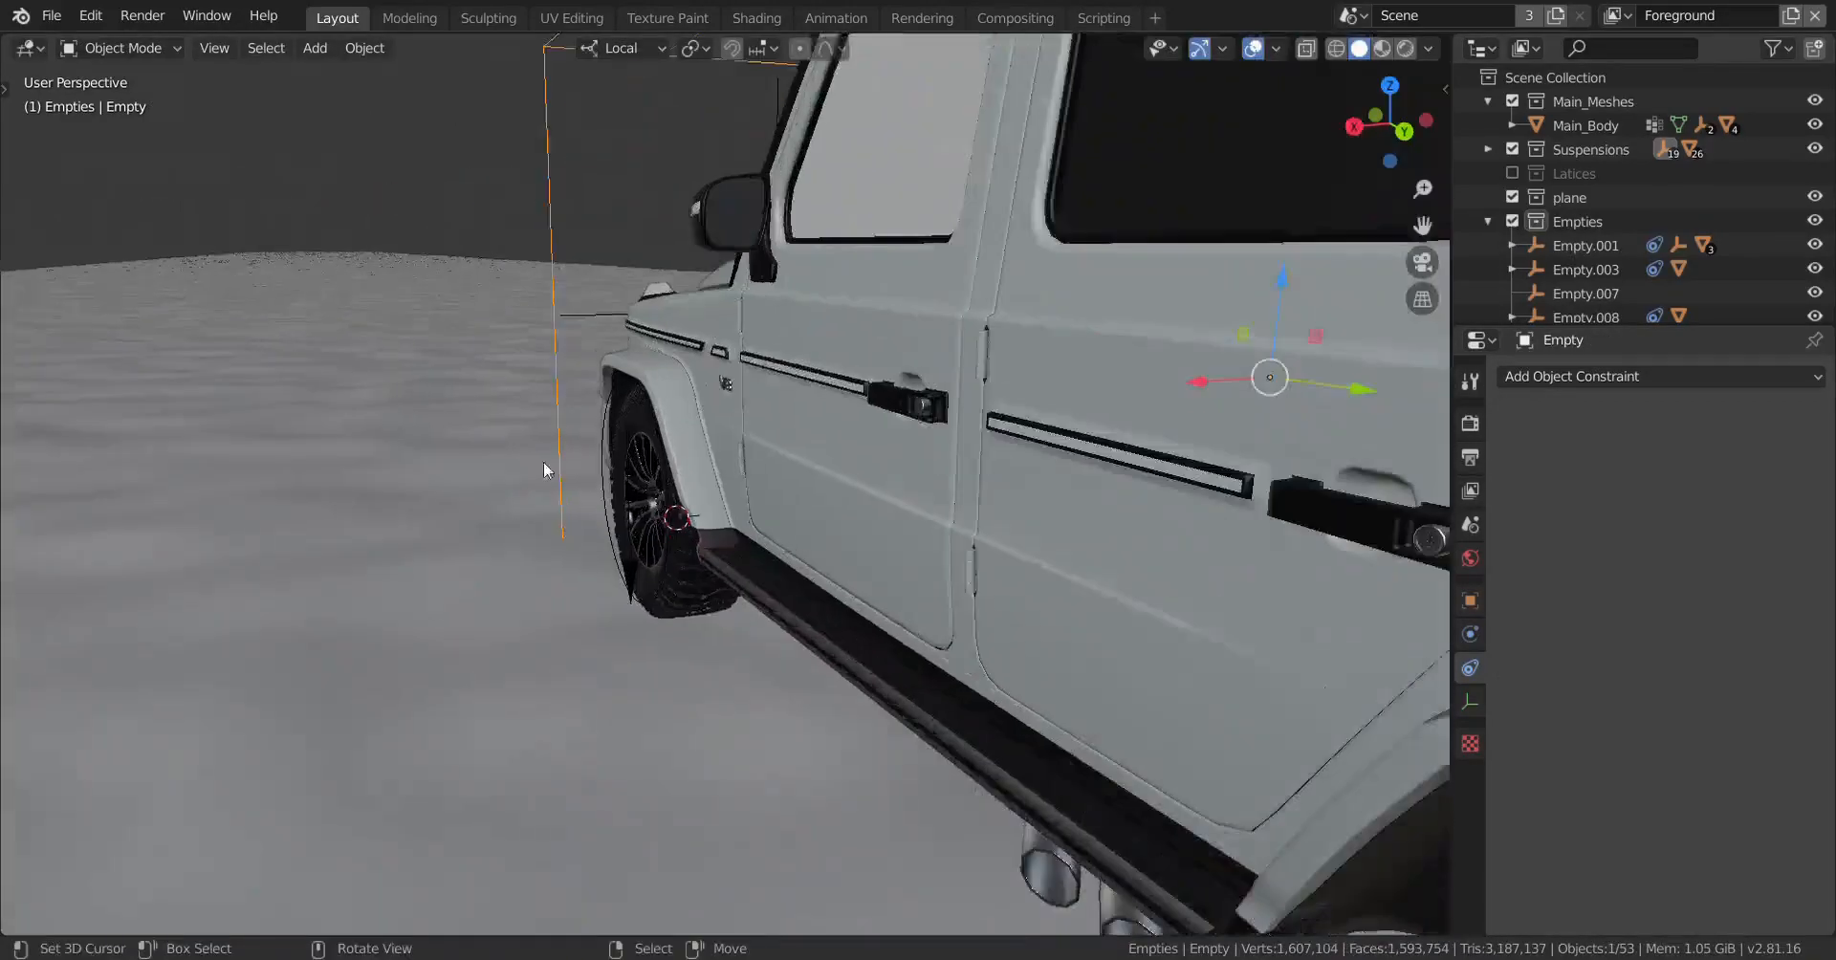
middle_click_drag(851, 484, 874, 423, "shift")
left_click_drag(1371, 326, 1168, 486)
right_click(1168, 486)
middle_click_drag(1168, 486, 945, 386)
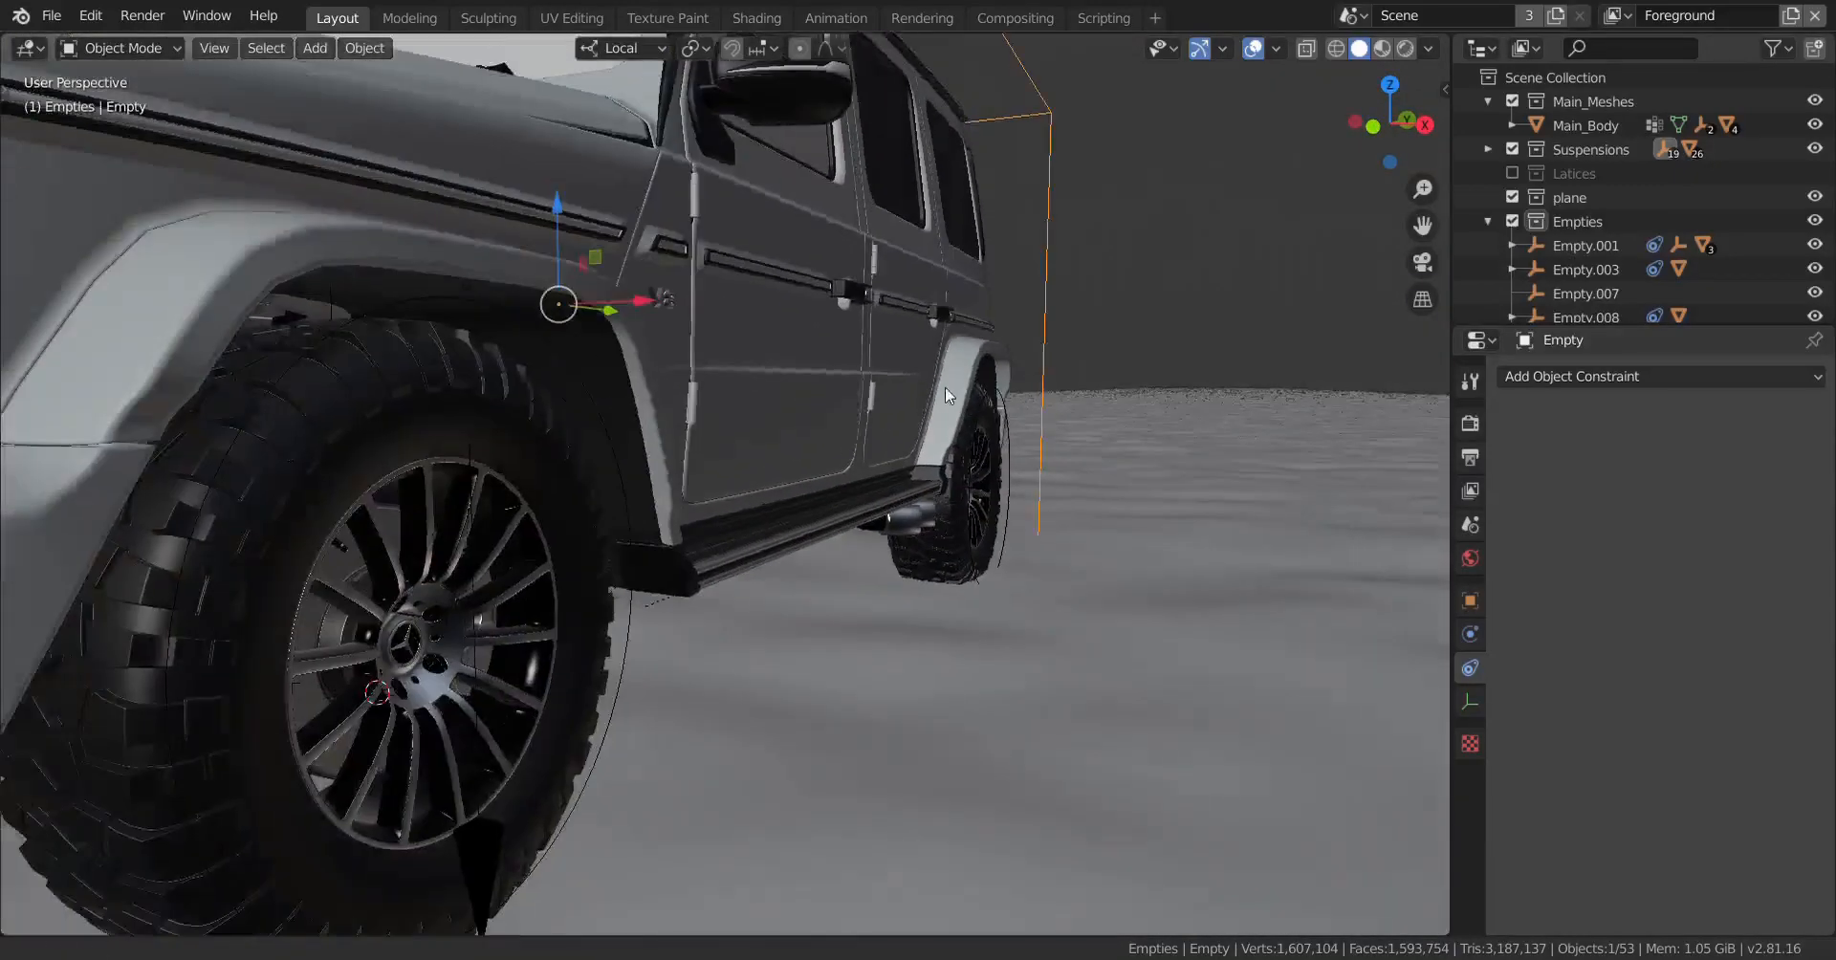
Step: Slide the box-shaped empty along its local Y axis, examine the front left wheel against the bumps, and cancel
left_click_drag(622, 323, 732, 370)
middle_click_drag(731, 370, 765, 534)
scroll(689, 339, "down", 4)
left_click_drag(824, 574, 742, 612)
right_click(742, 612)
middle_click_drag(742, 612, 750, 696)
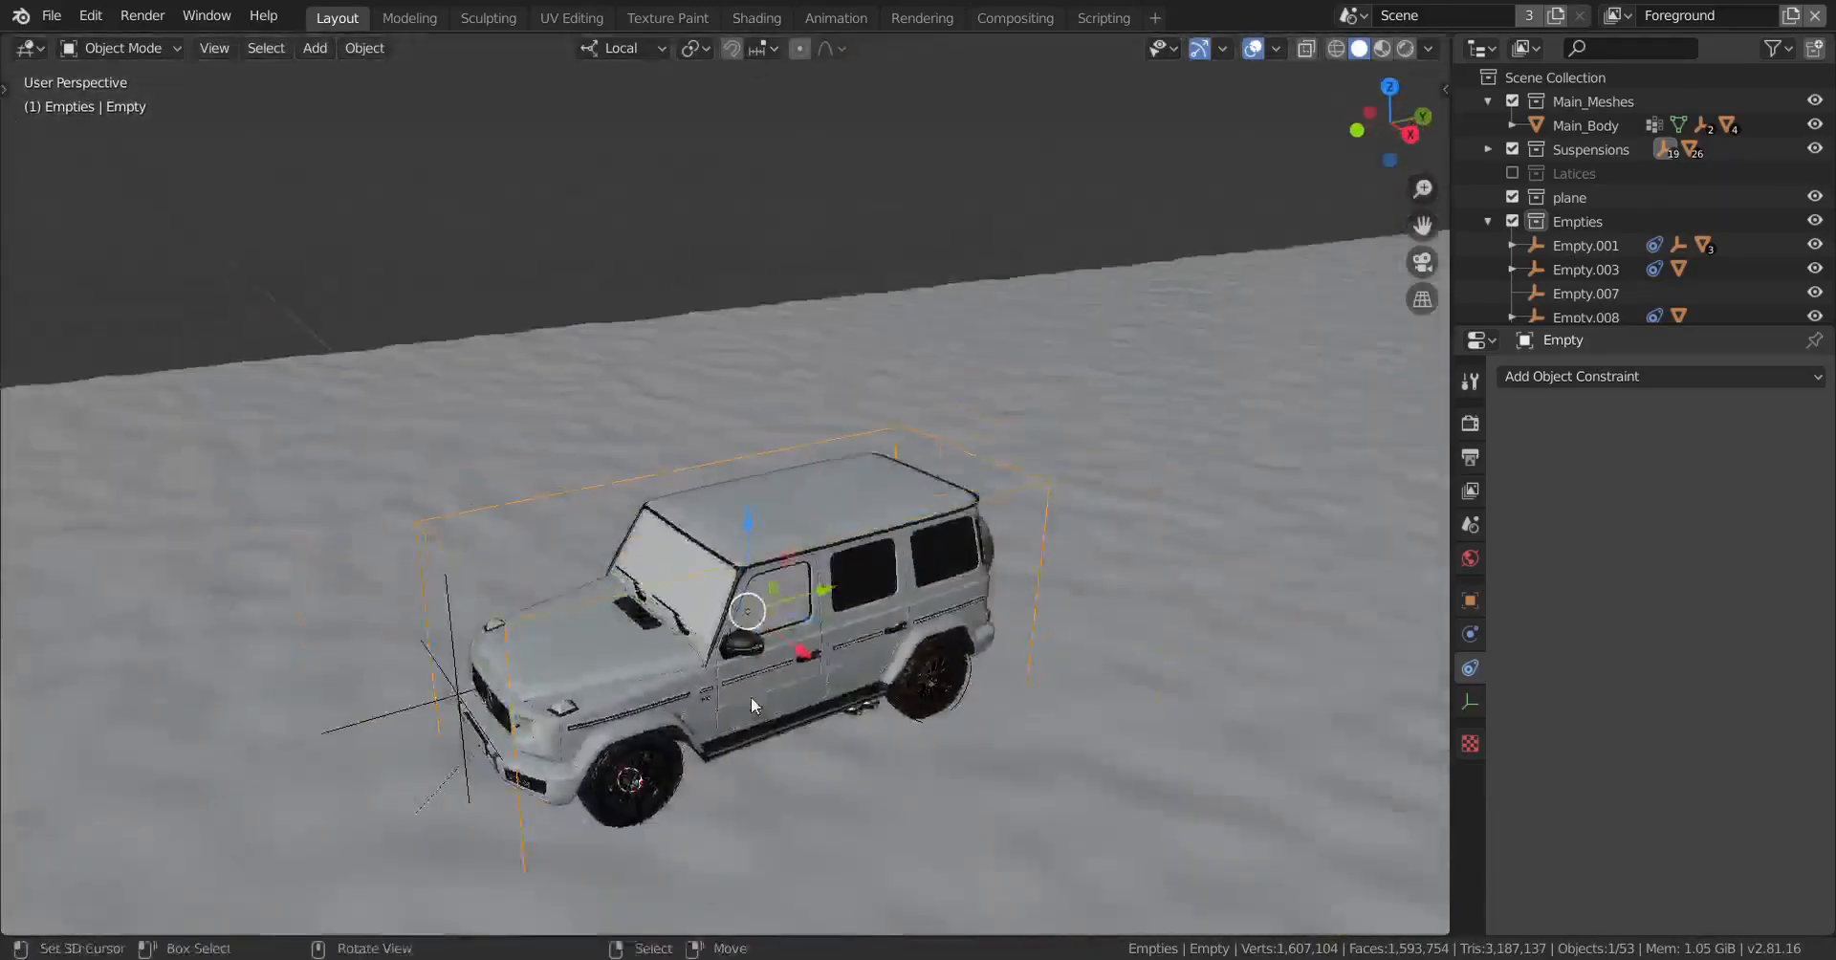
scroll(750, 696, "up", 3)
middle_click_drag(804, 640, 823, 360, "shift")
scroll(823, 361, "up", 1)
left_click_drag(948, 453, 1444, 519)
right_click(1444, 519)
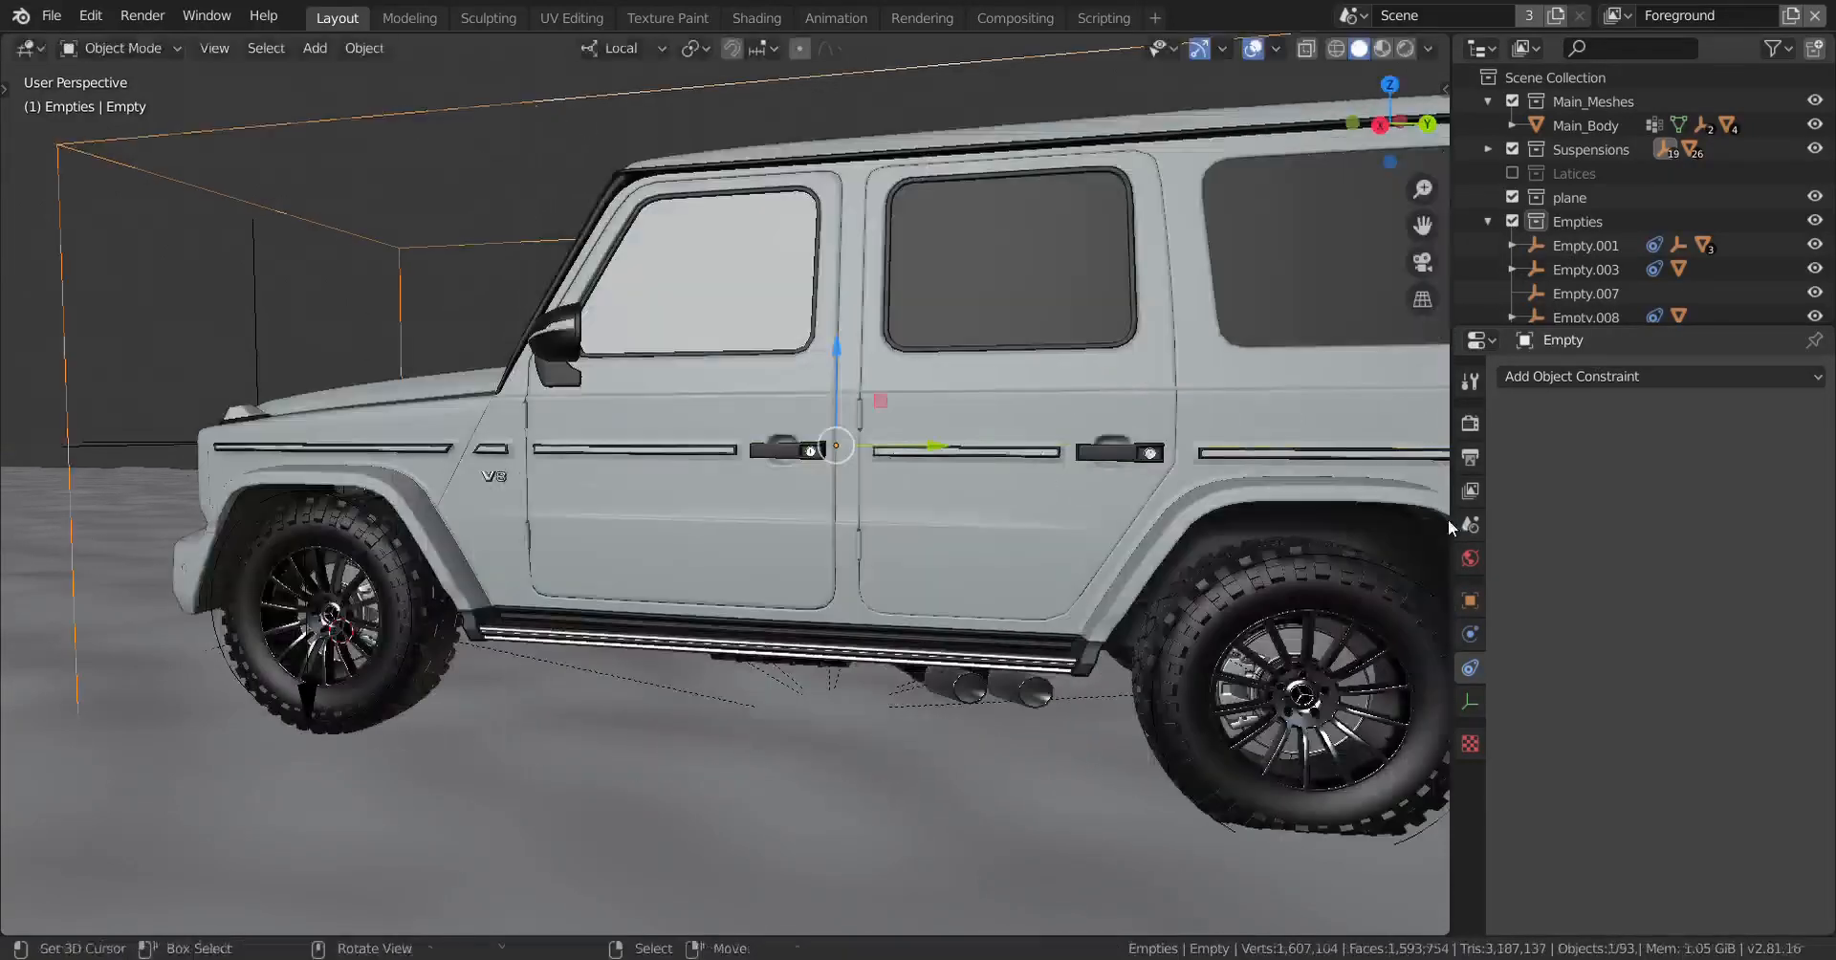
Step: Hide the Main_Body mesh to expose the wheels and suspension parts
middle_click_drag(876, 486, 985, 516)
scroll(861, 478, "down", 4)
left_click(824, 456)
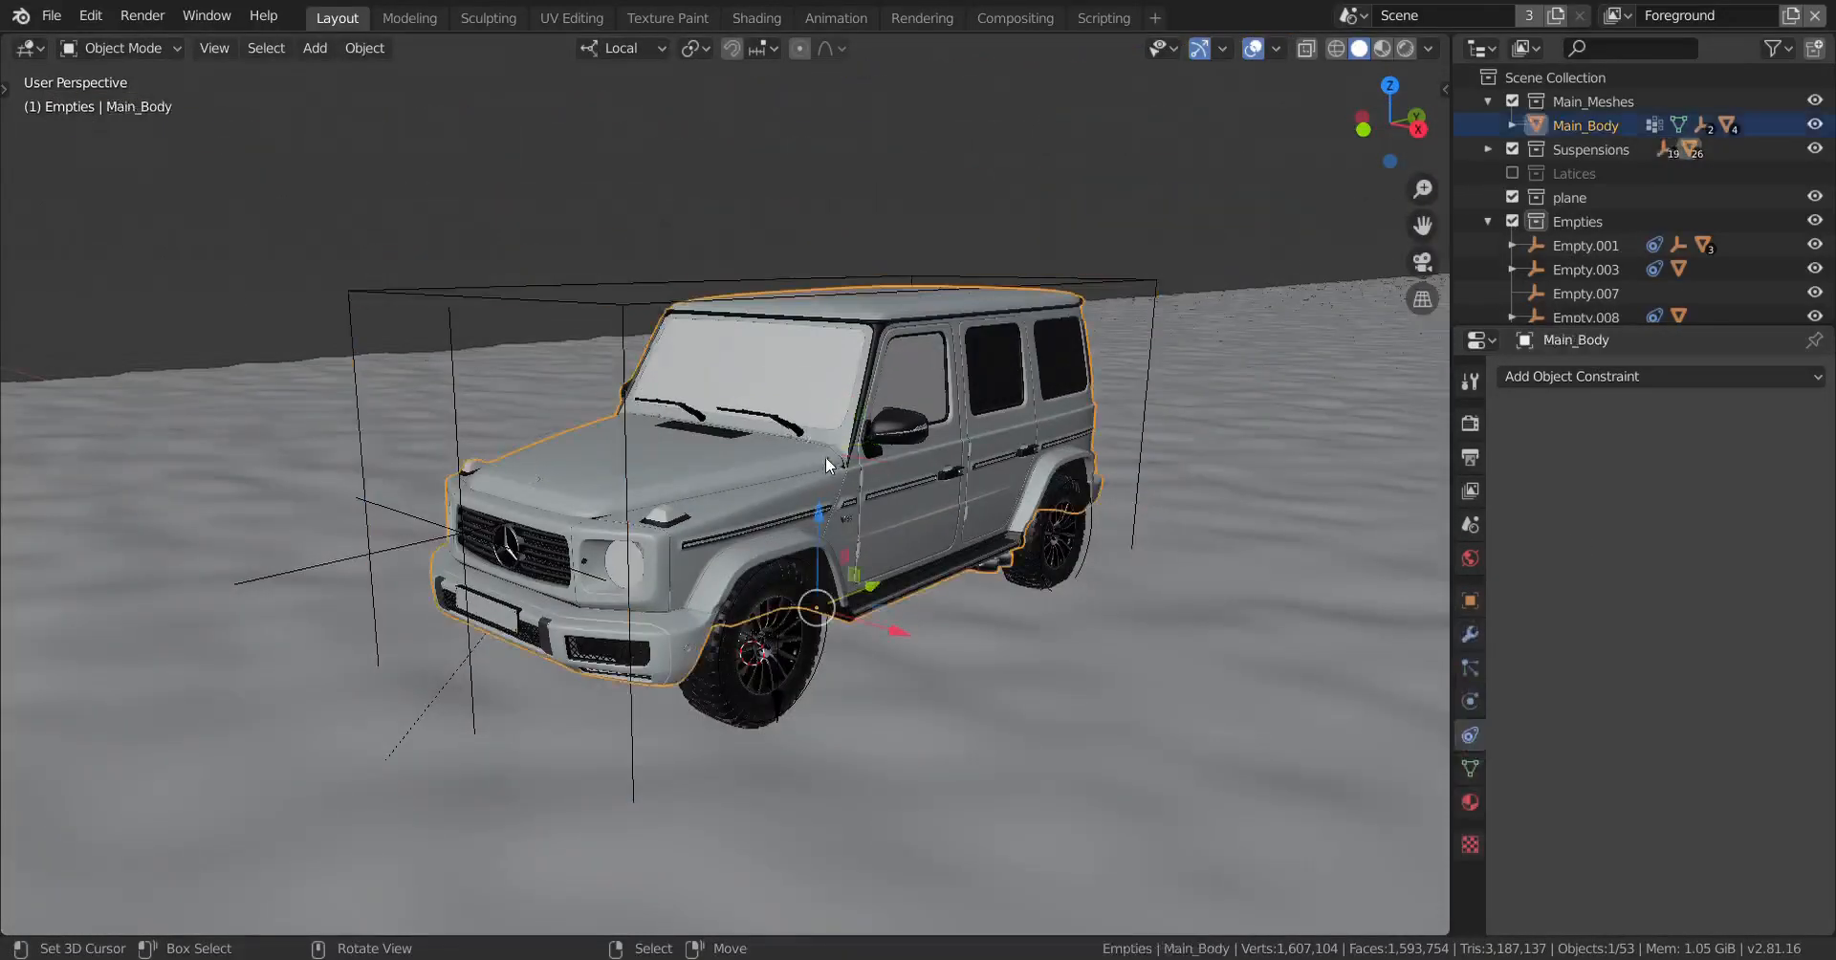
key("h")
scroll(832, 463, "up", 3)
middle_click_drag(832, 463, 1147, 376)
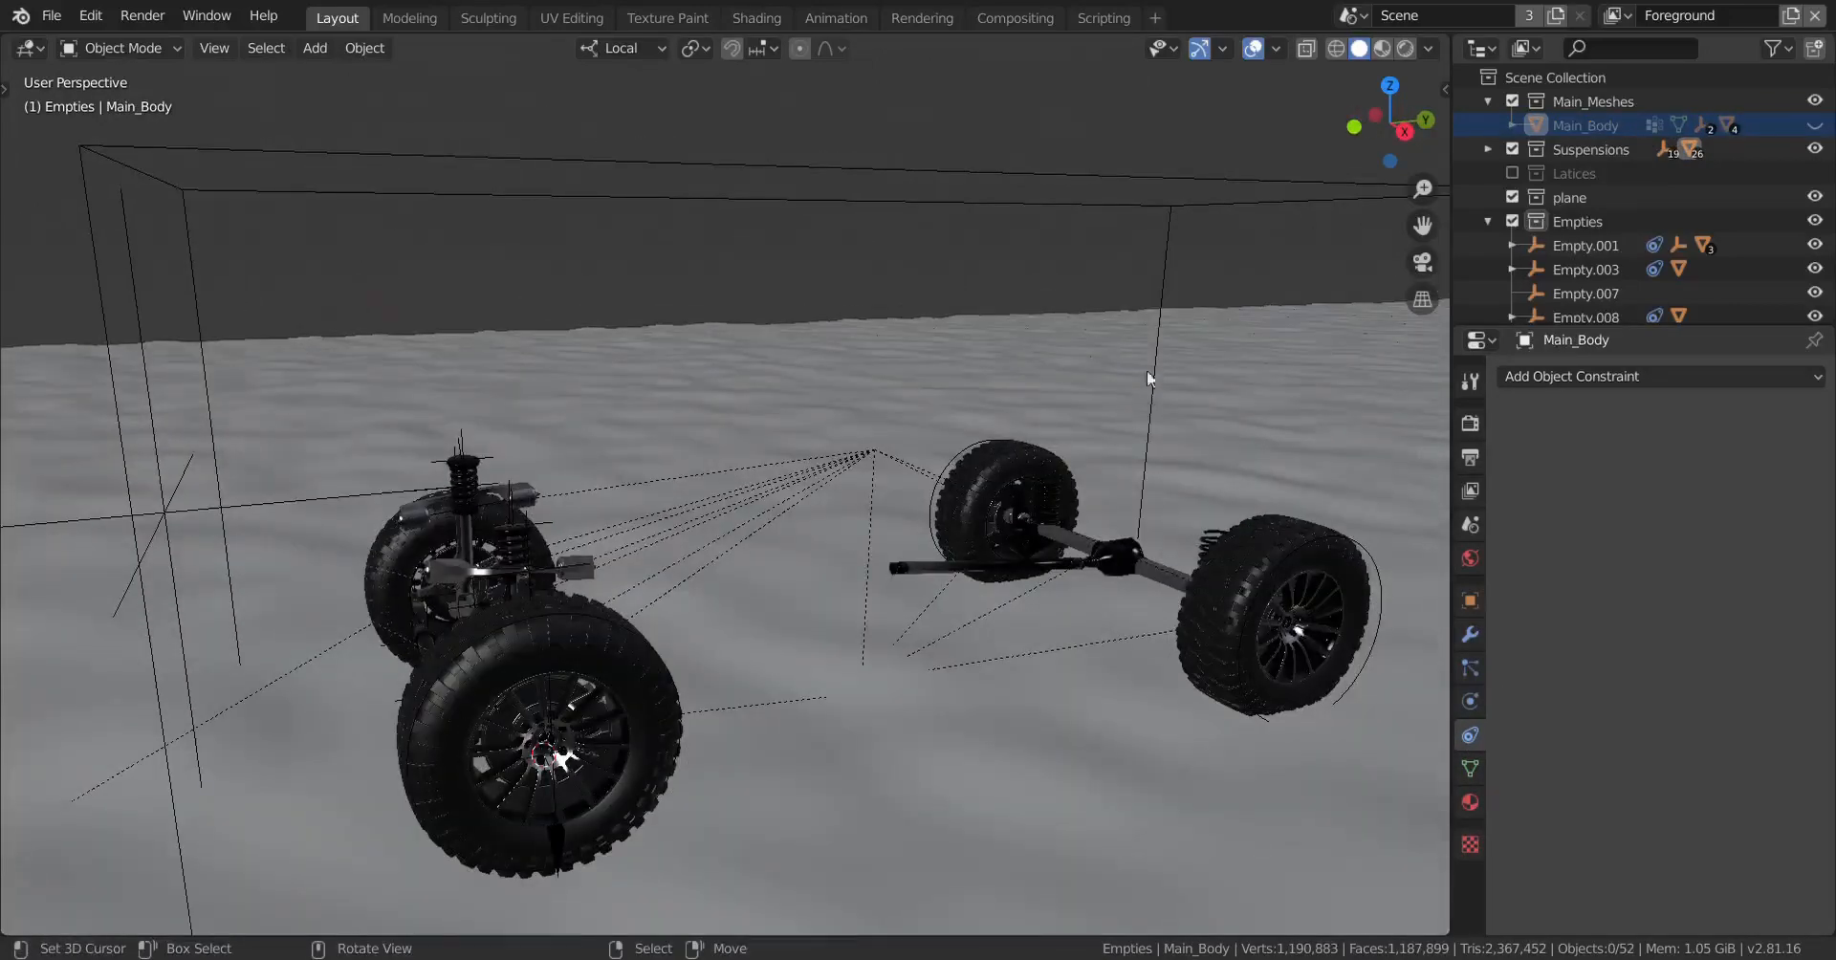
Step: With the body hidden, test-move the box-shaped empty along its local Y axis to observe the suspension
left_click(1175, 175)
key("g")
key("y")
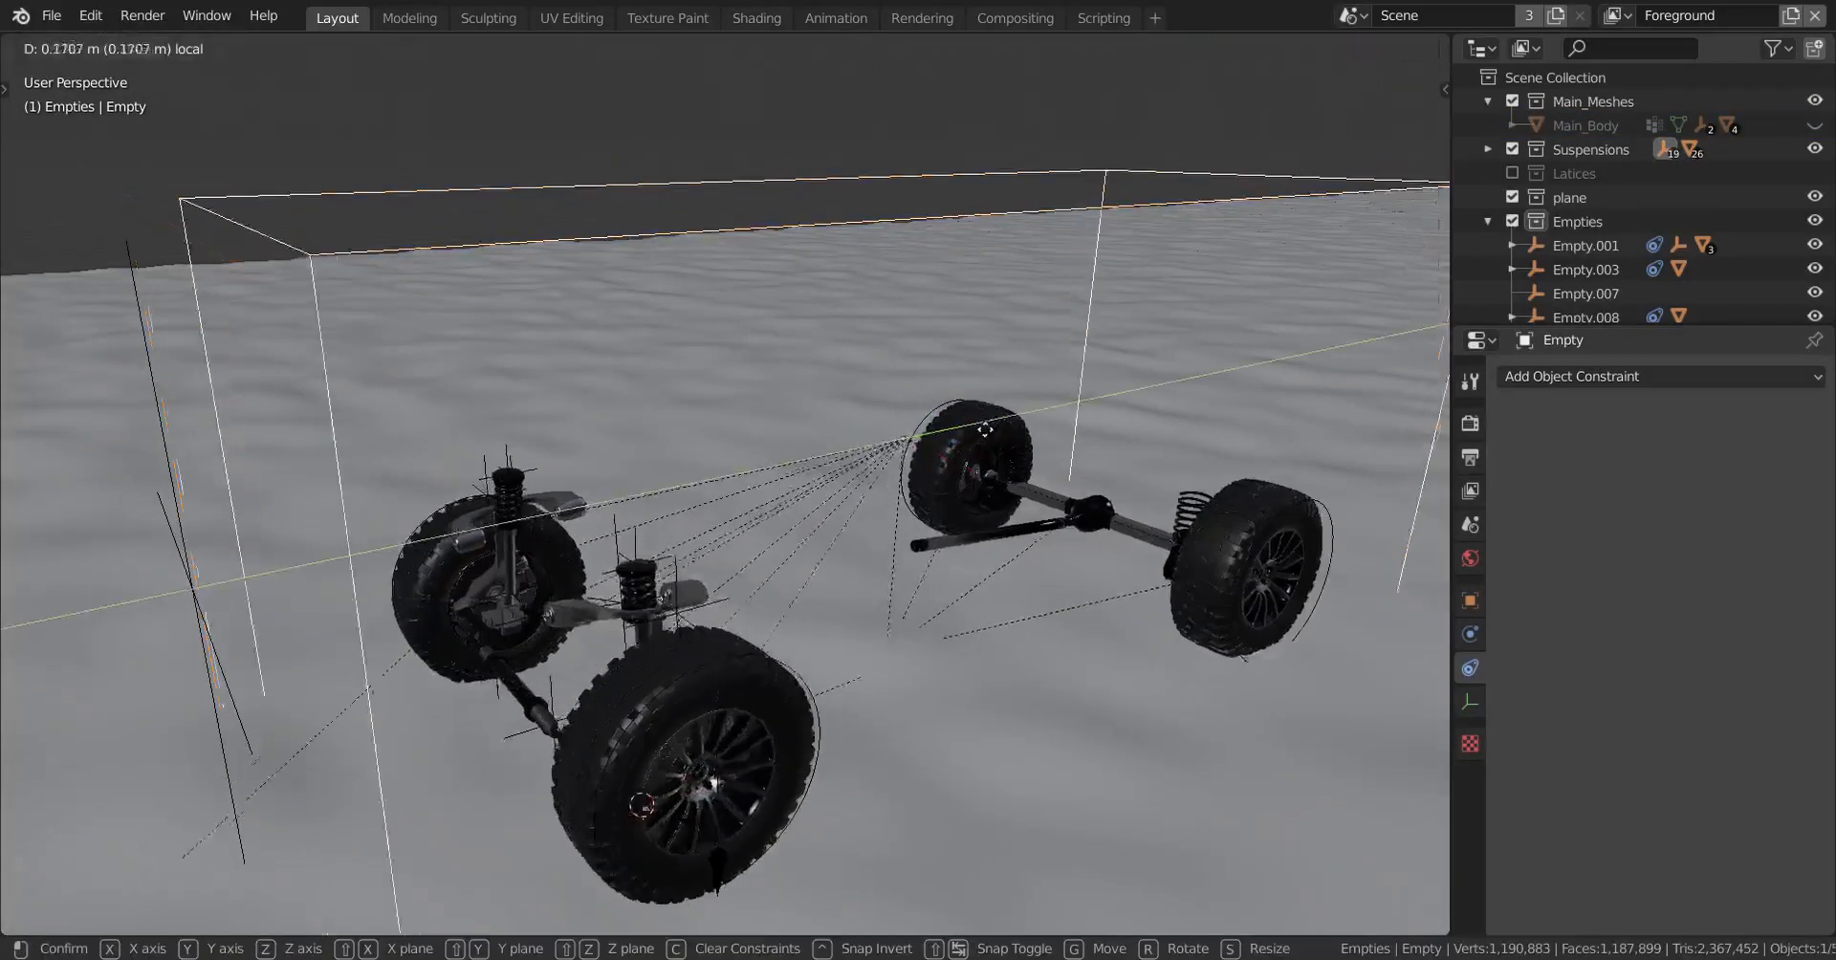
left_click(1000, 449)
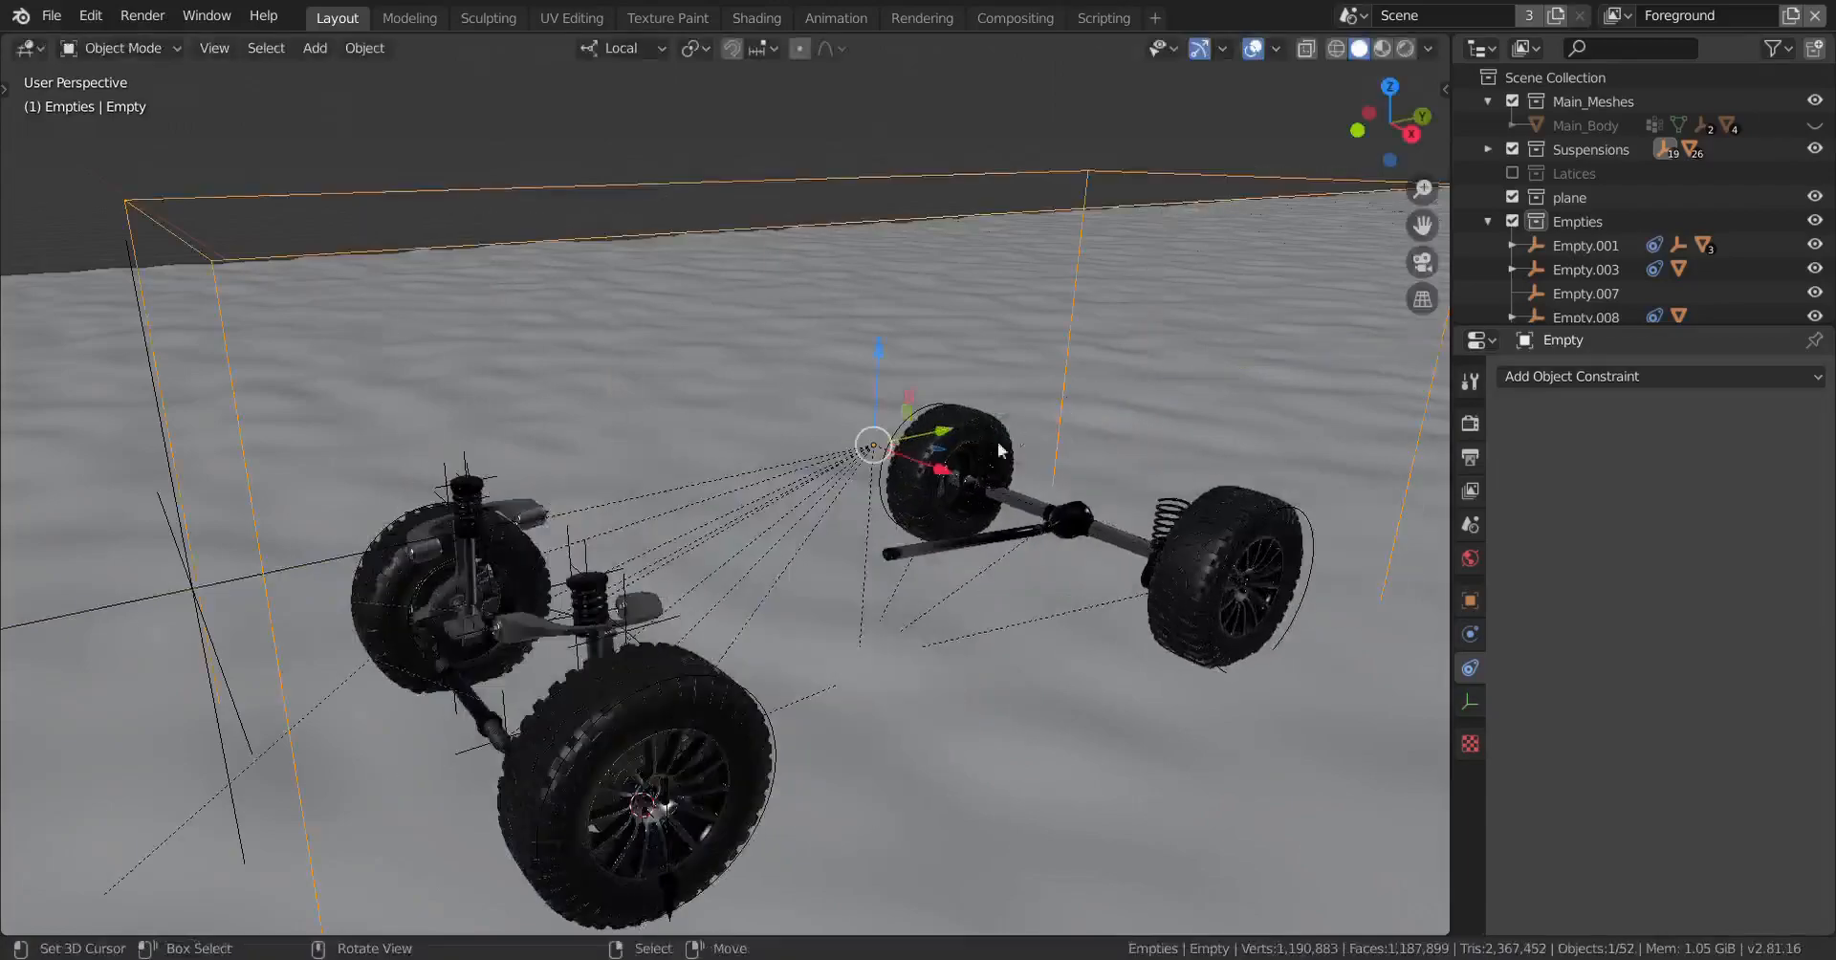
middle_click_drag(998, 444, 901, 401)
Step: Set both the target and owner space of the front left suspension spring's Transformation constraint to World Space
right_click(675, 440)
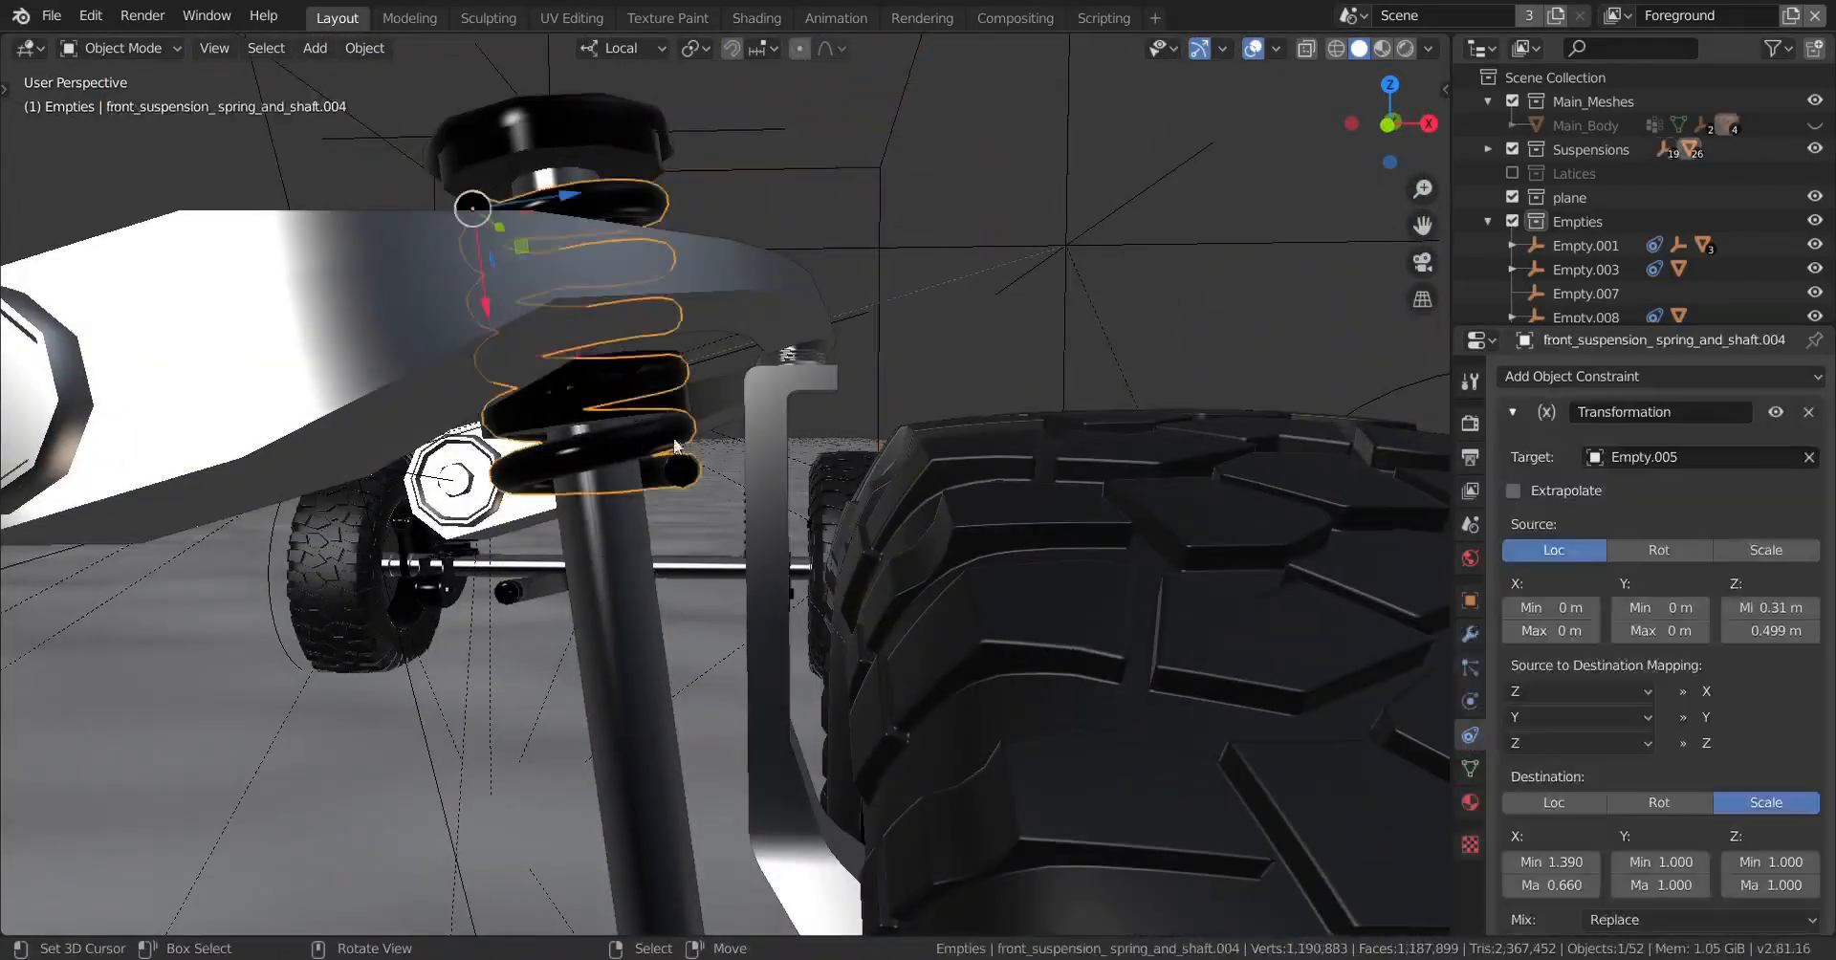
scroll(1694, 800, "down", 2)
left_click(1636, 868)
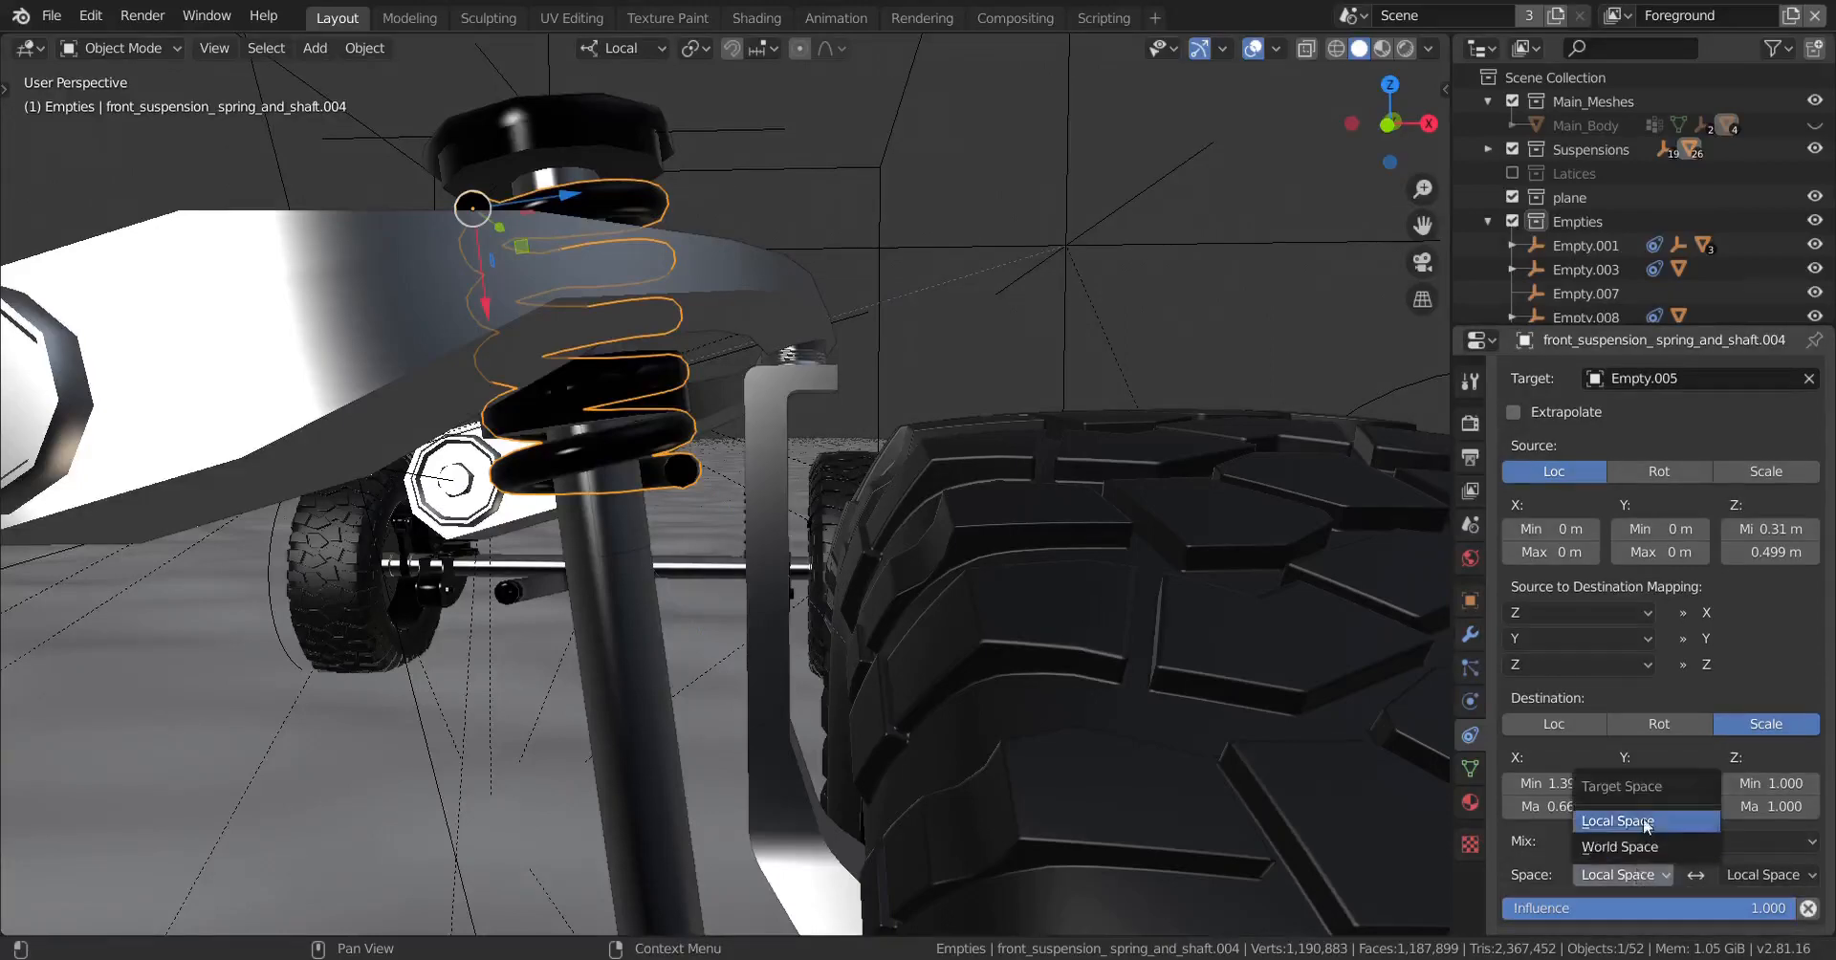
left_click(1622, 847)
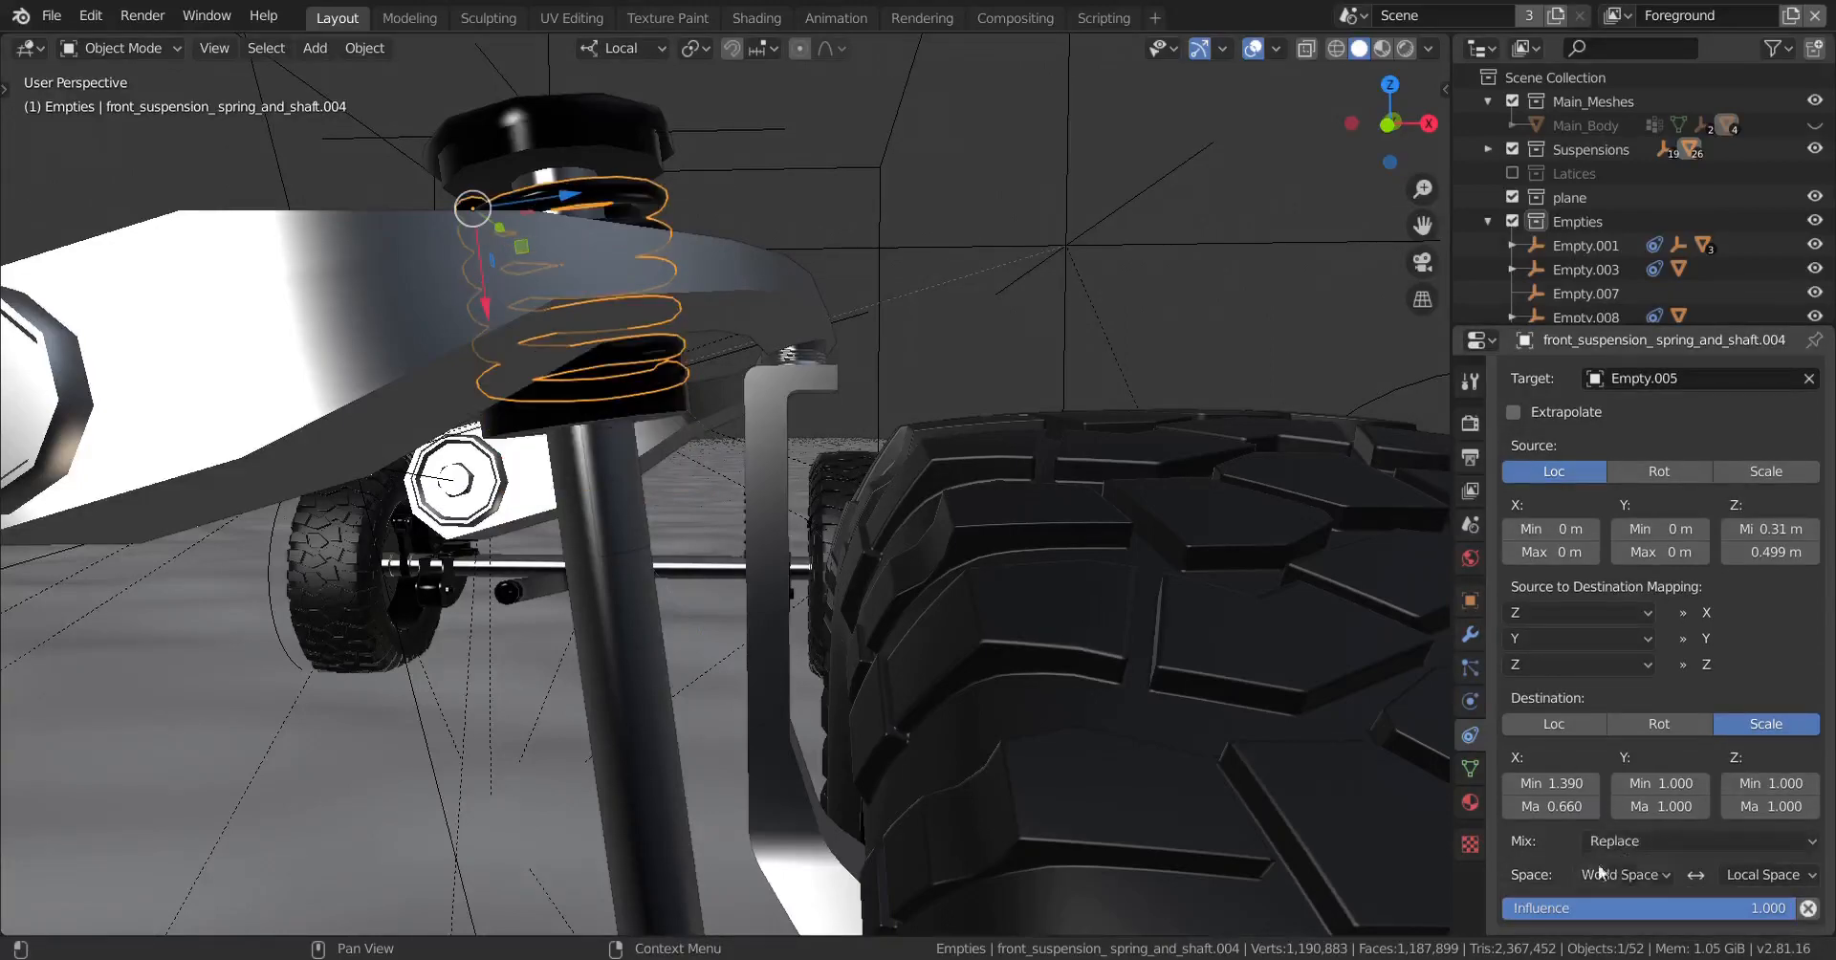
left_click(1729, 870)
left_click(1751, 861)
middle_click_drag(727, 459, 736, 421)
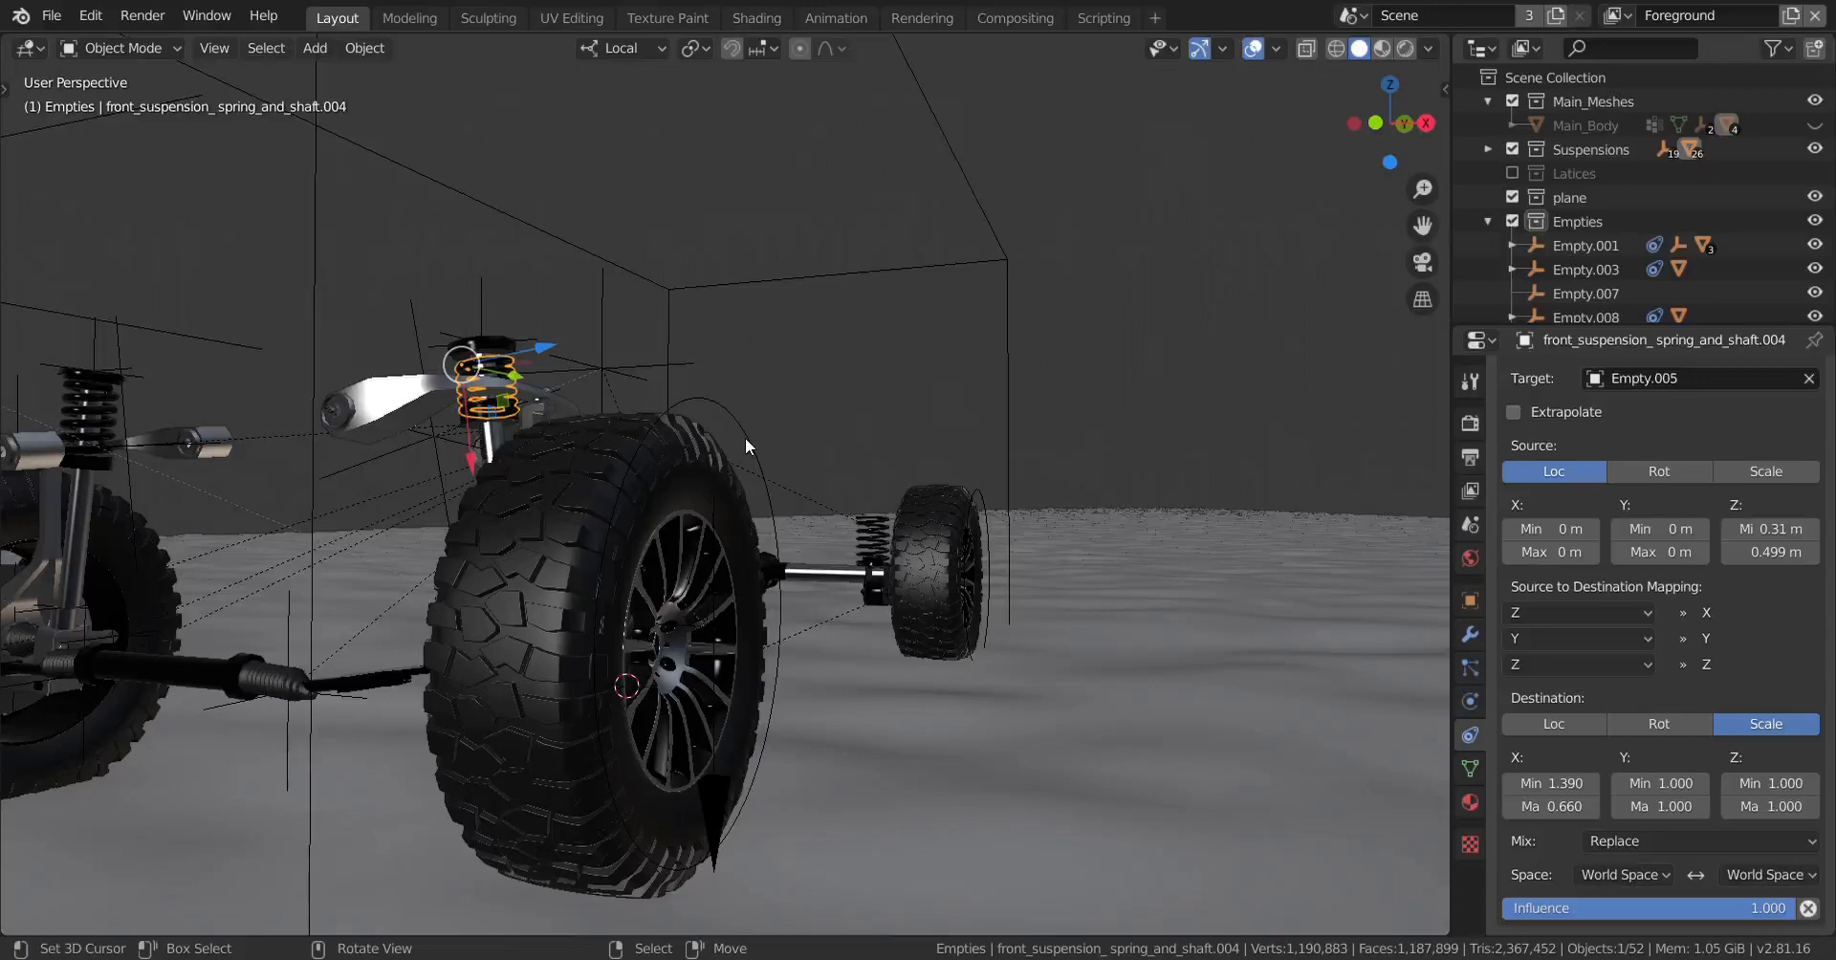
Step: Test-move the box-shaped empty along its local Y axis to check how the front left spring reacts to the terrain
left_click(713, 805)
middle_click_drag(456, 537, 567, 556)
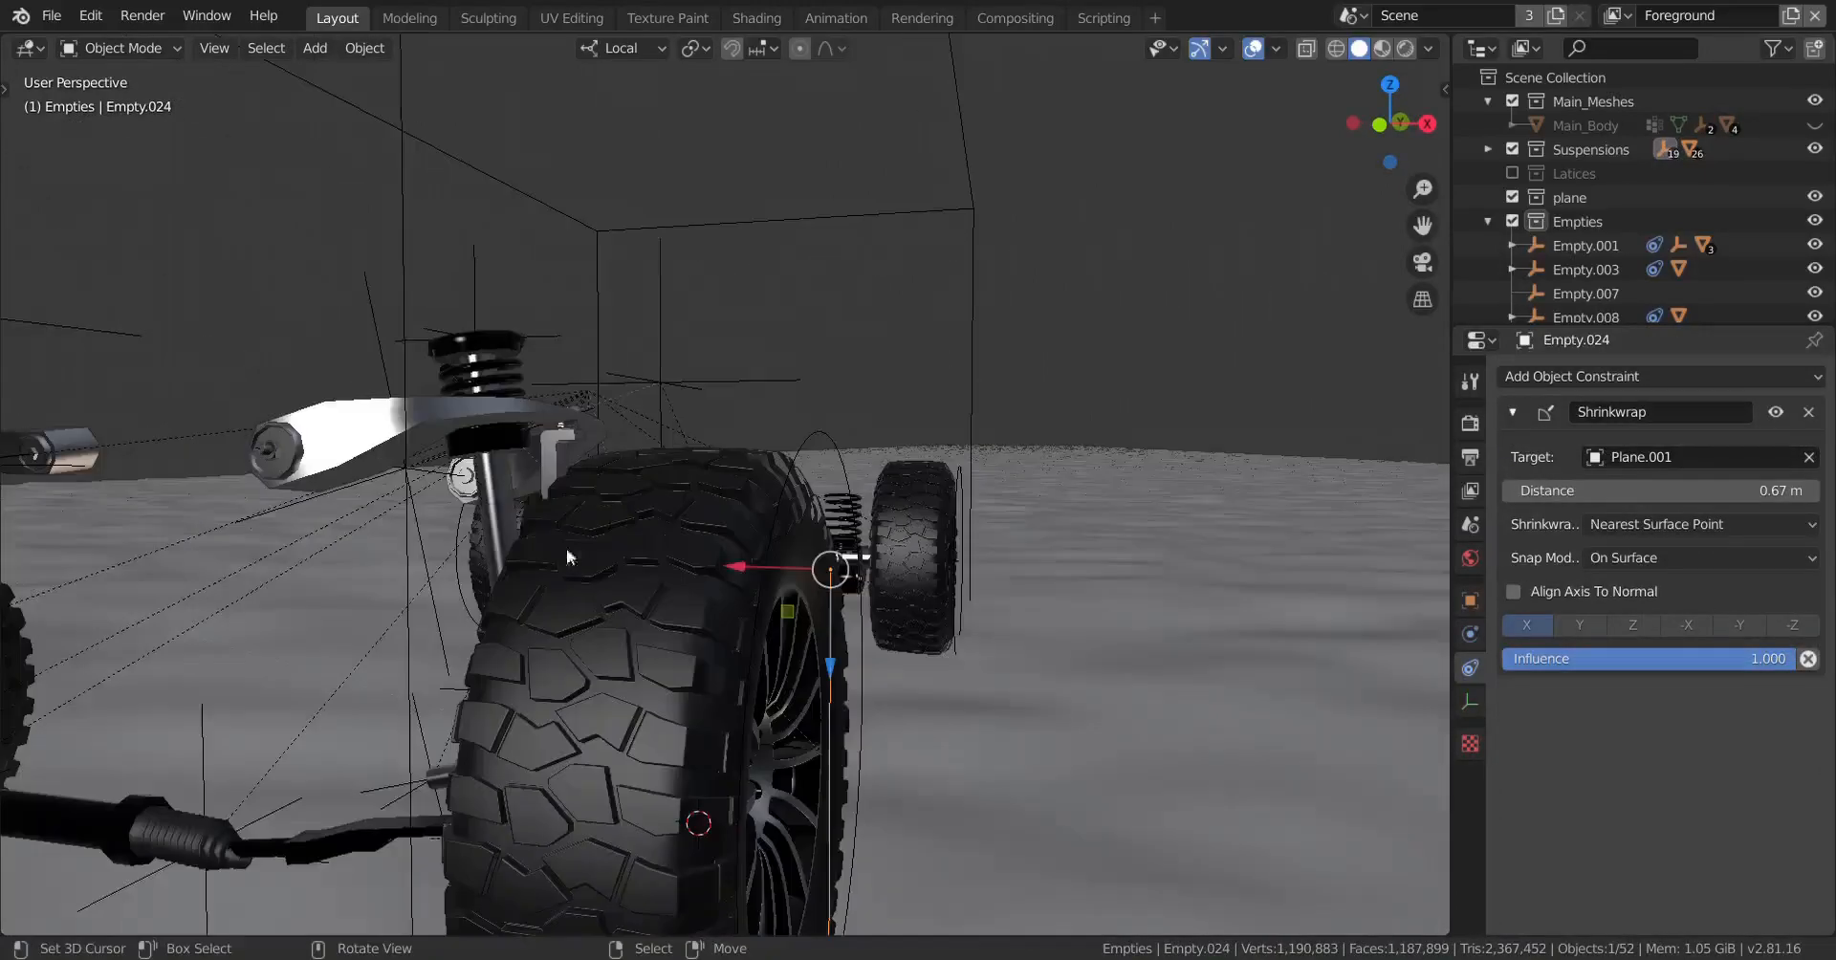
left_click(471, 383)
scroll(830, 700, "down", 6)
middle_click_drag(1025, 503, 820, 443)
left_click(1133, 287)
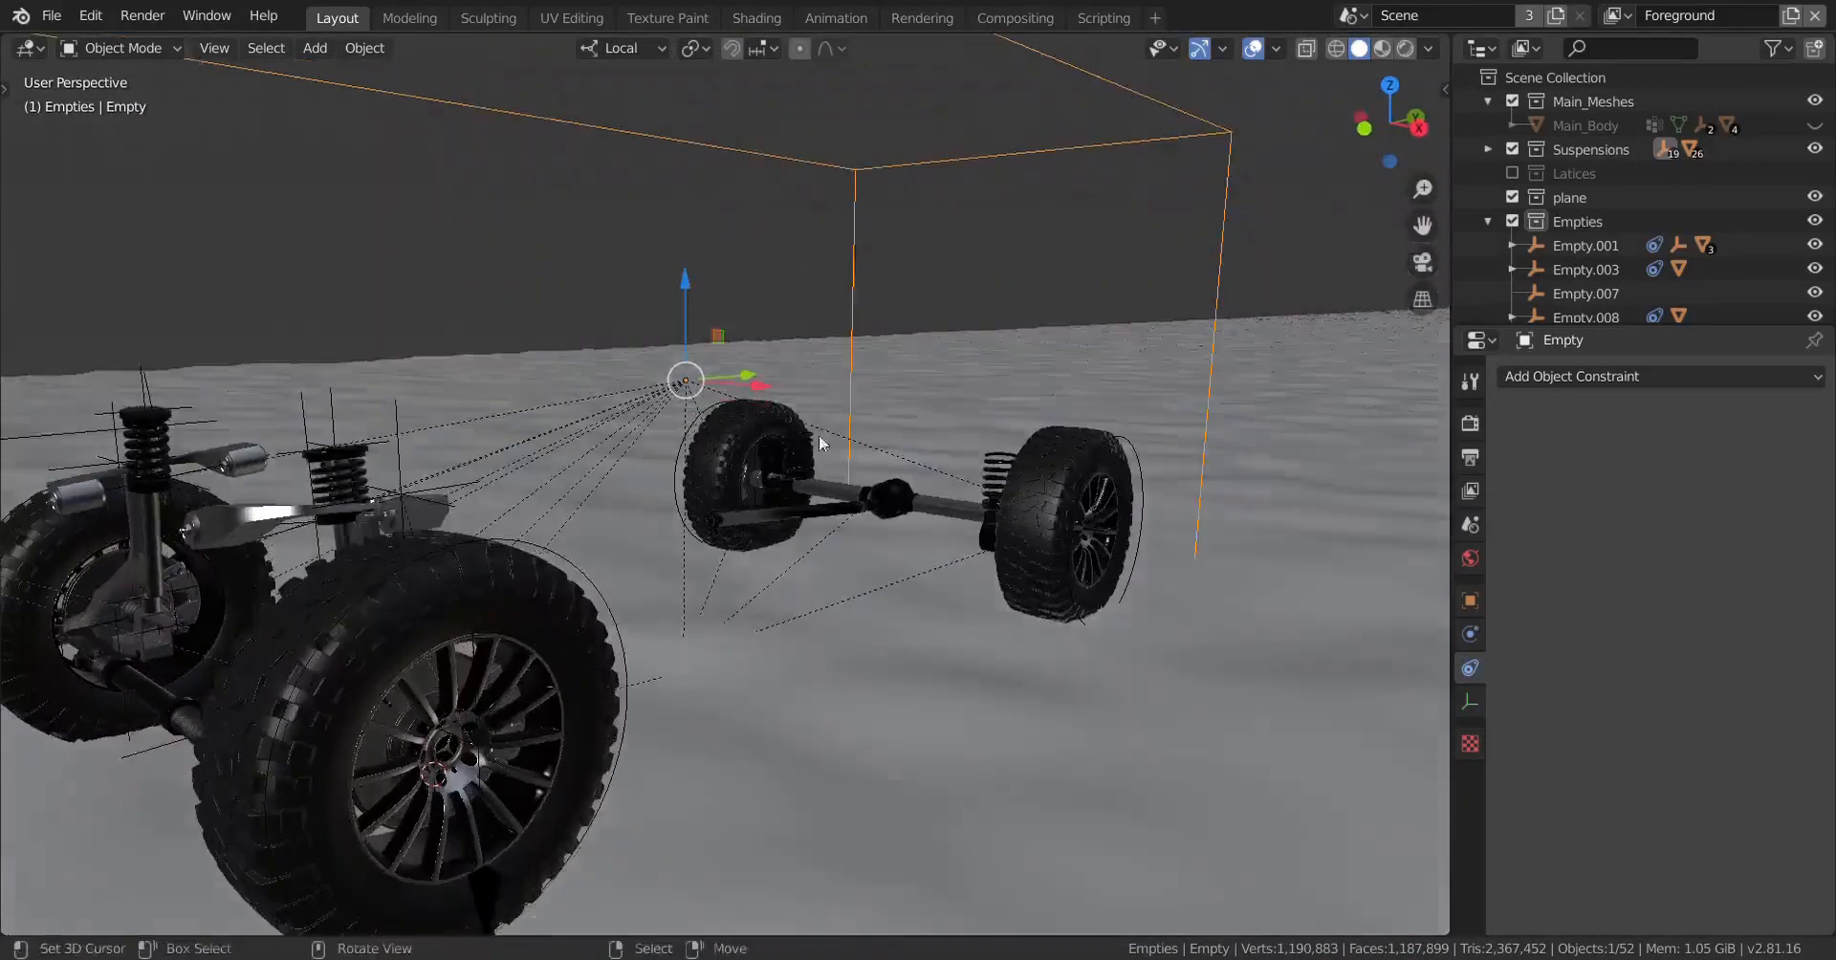
left_click_drag(749, 380, 533, 434)
scroll(534, 444, "down", 3)
middle_click_drag(534, 444, 830, 481)
scroll(964, 531, "up", 4)
Step: Select the arrow empty at the front left tire and examine the front and rear suspension from several angles
left_click(758, 709)
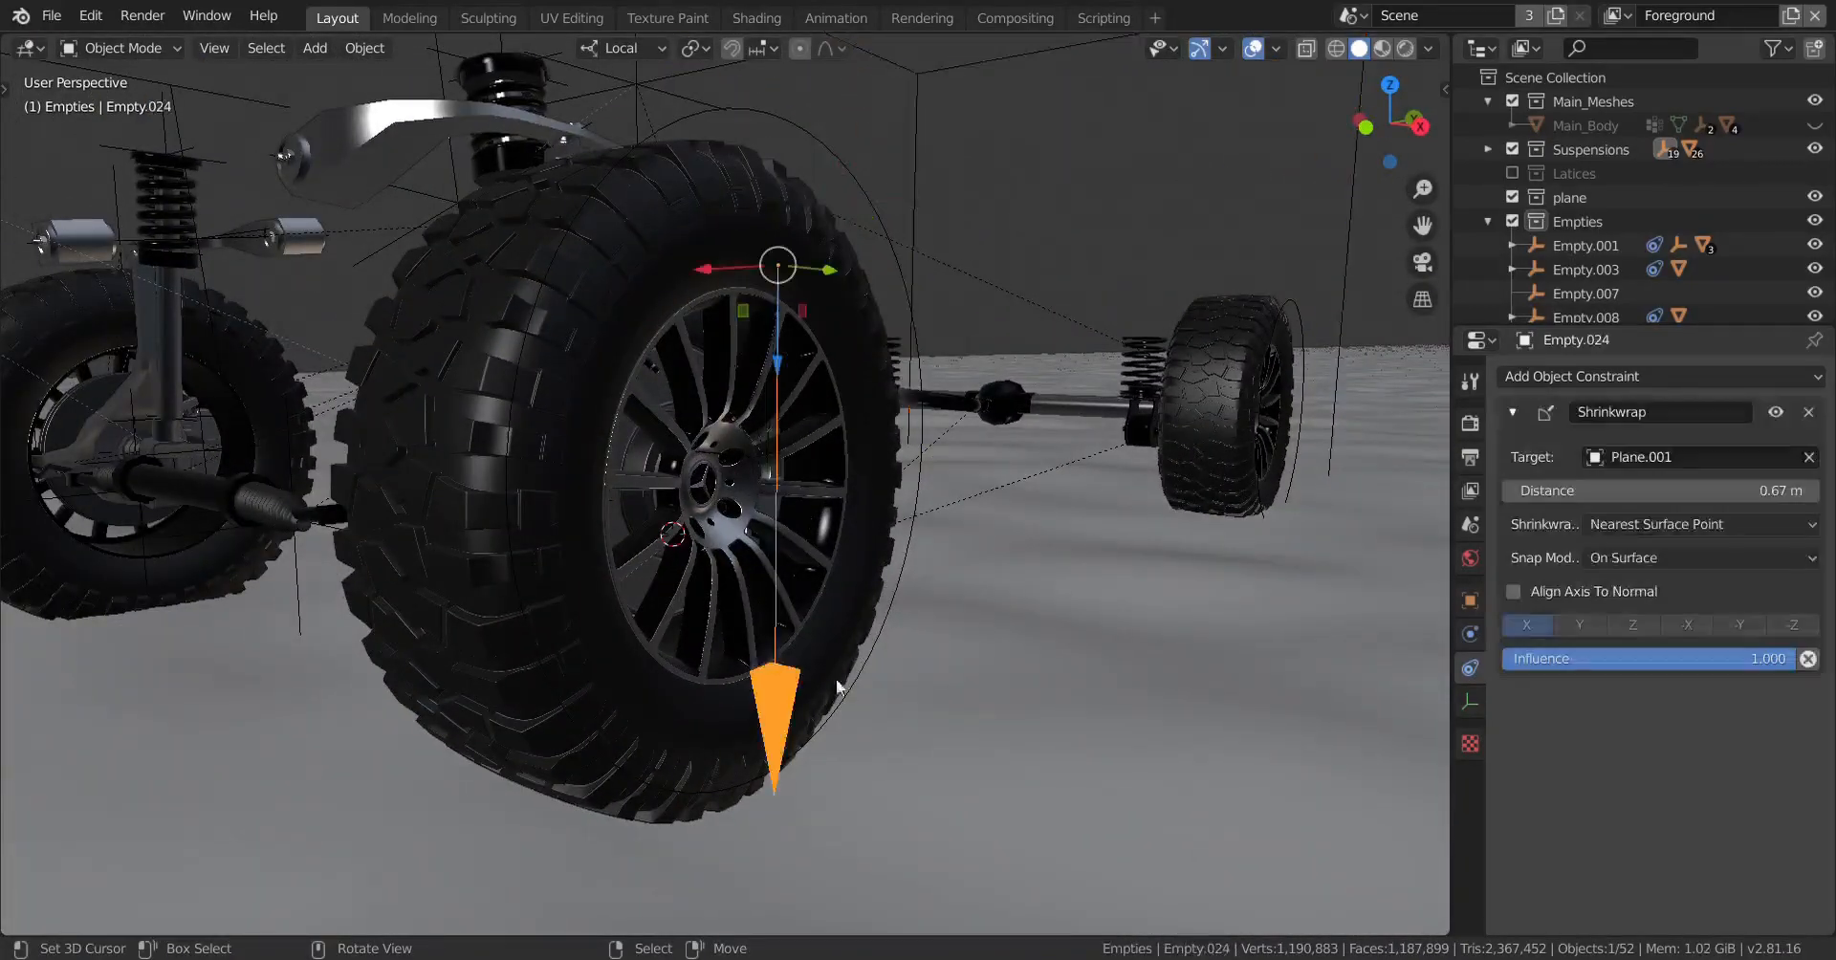
scroll(846, 624, "down", 5)
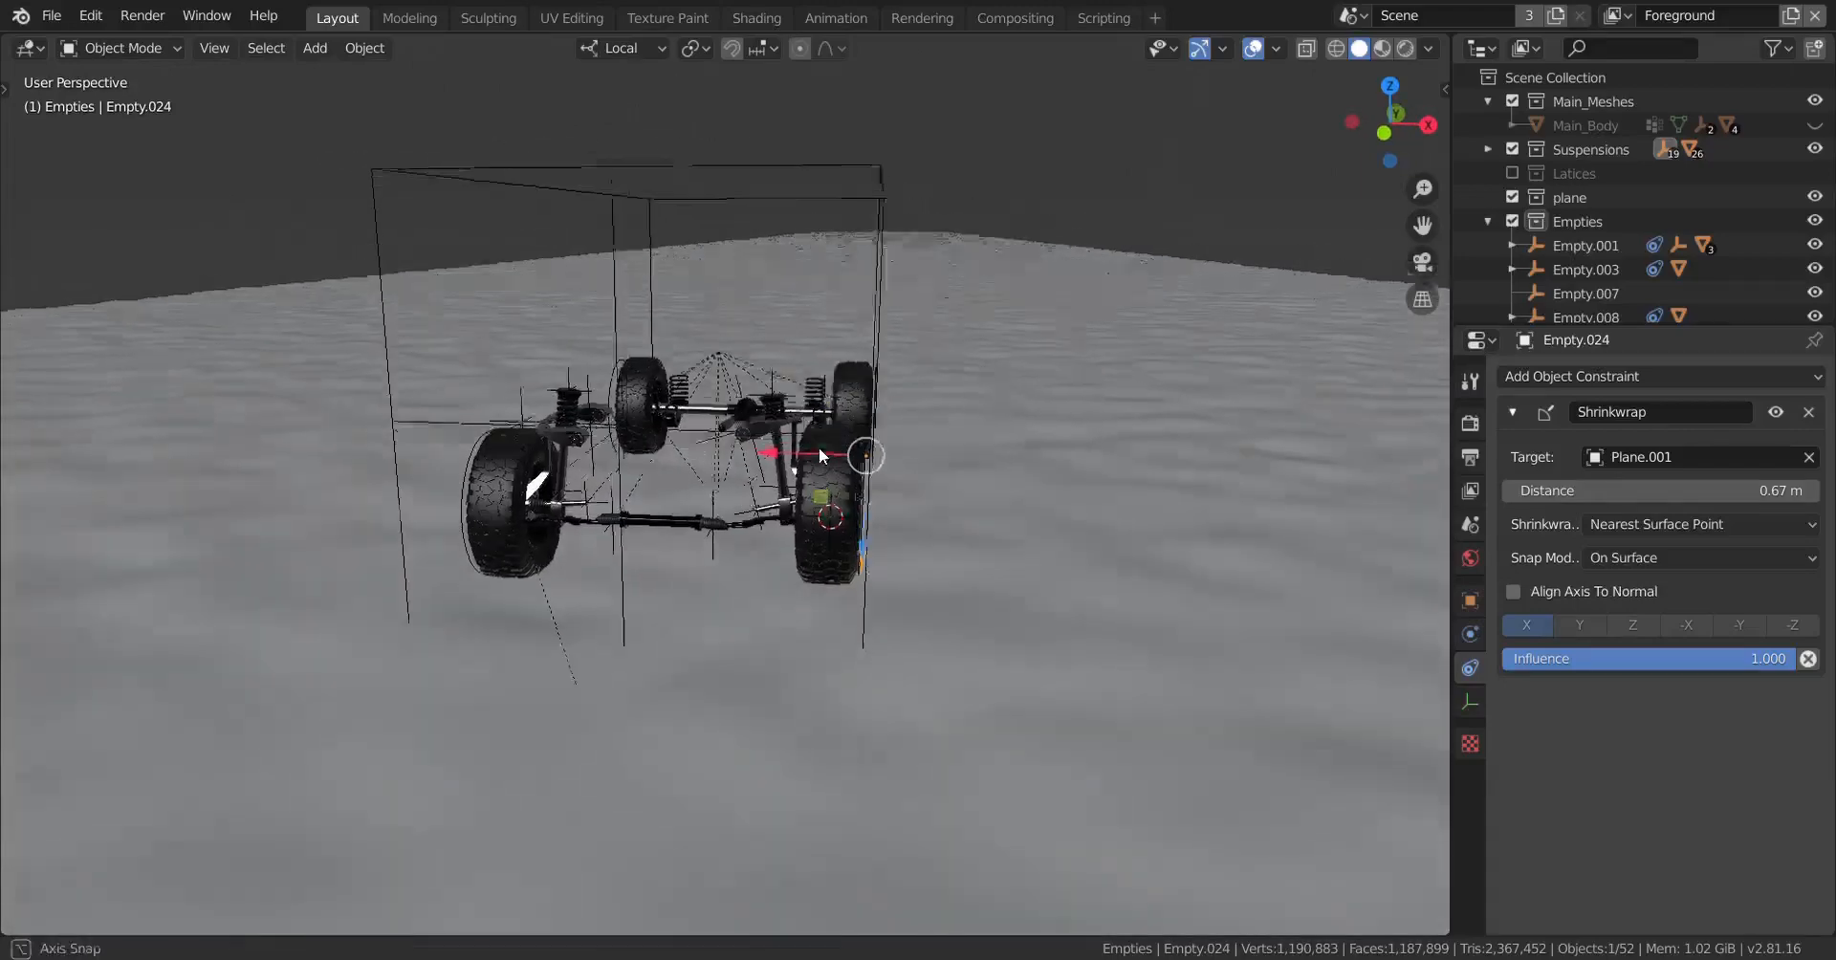
scroll(1140, 451, "up", 4)
scroll(1140, 452, "down", 5)
scroll(1029, 507, "up", 6)
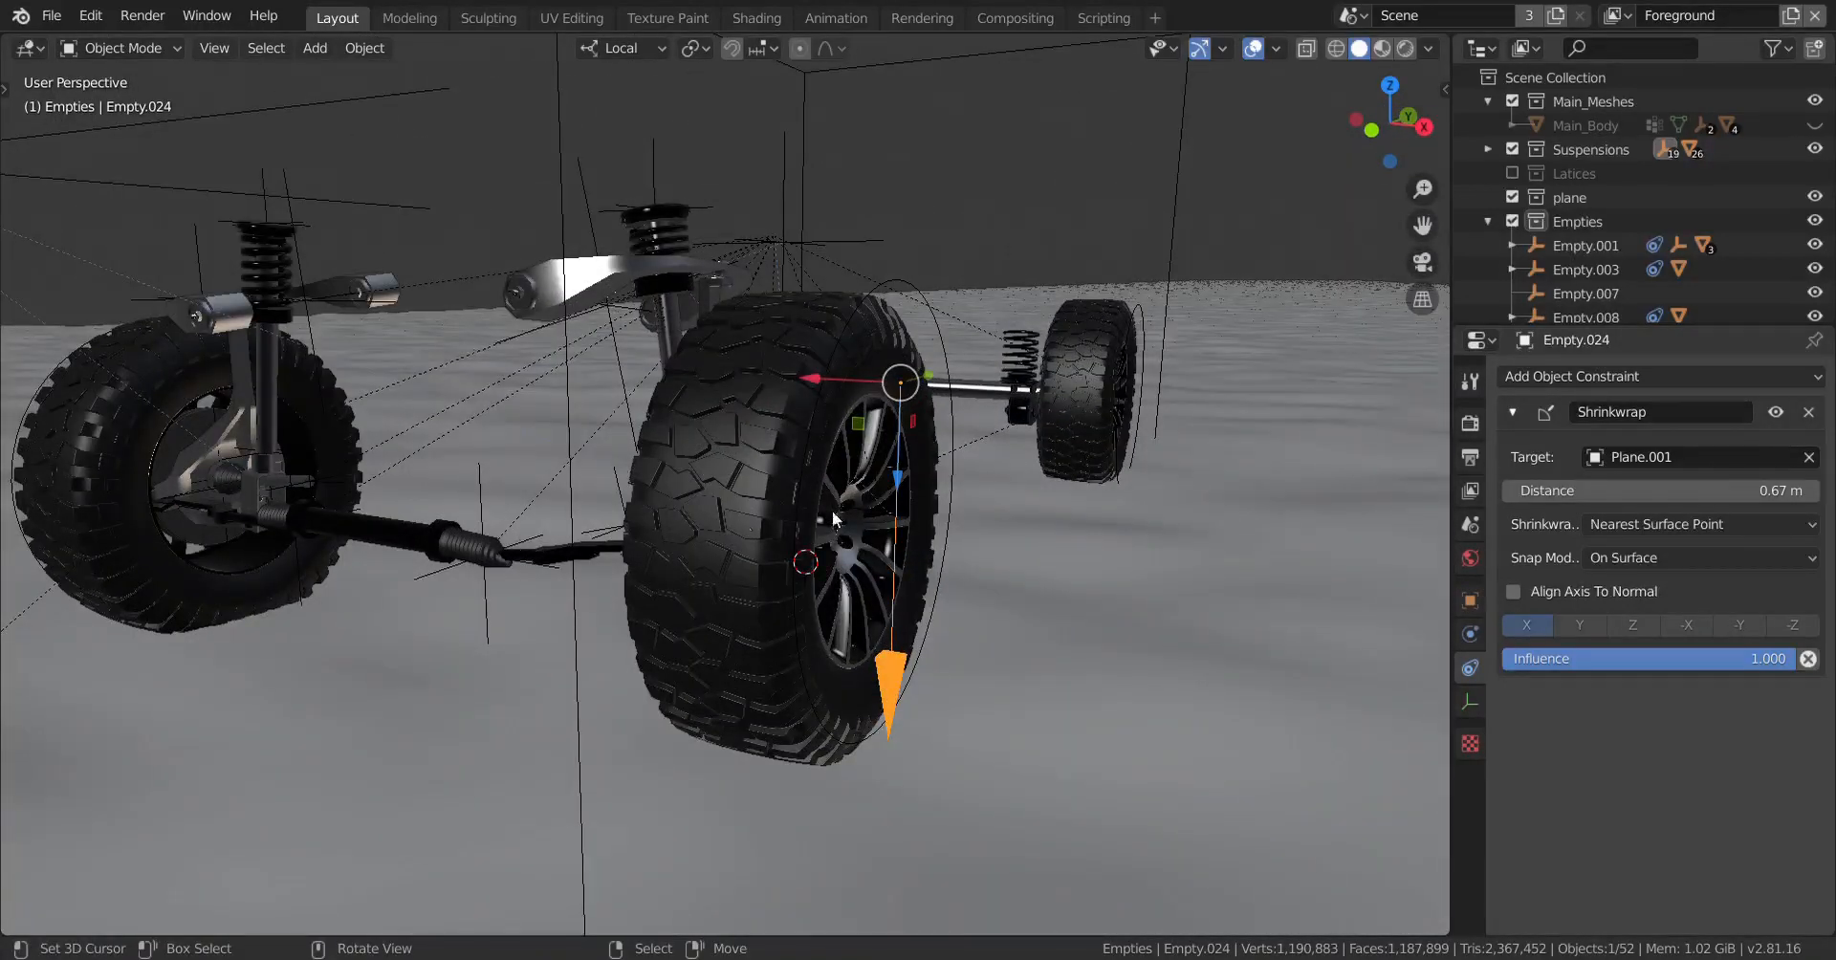
scroll(882, 623, "down", 6)
middle_click_drag(882, 623, 870, 601)
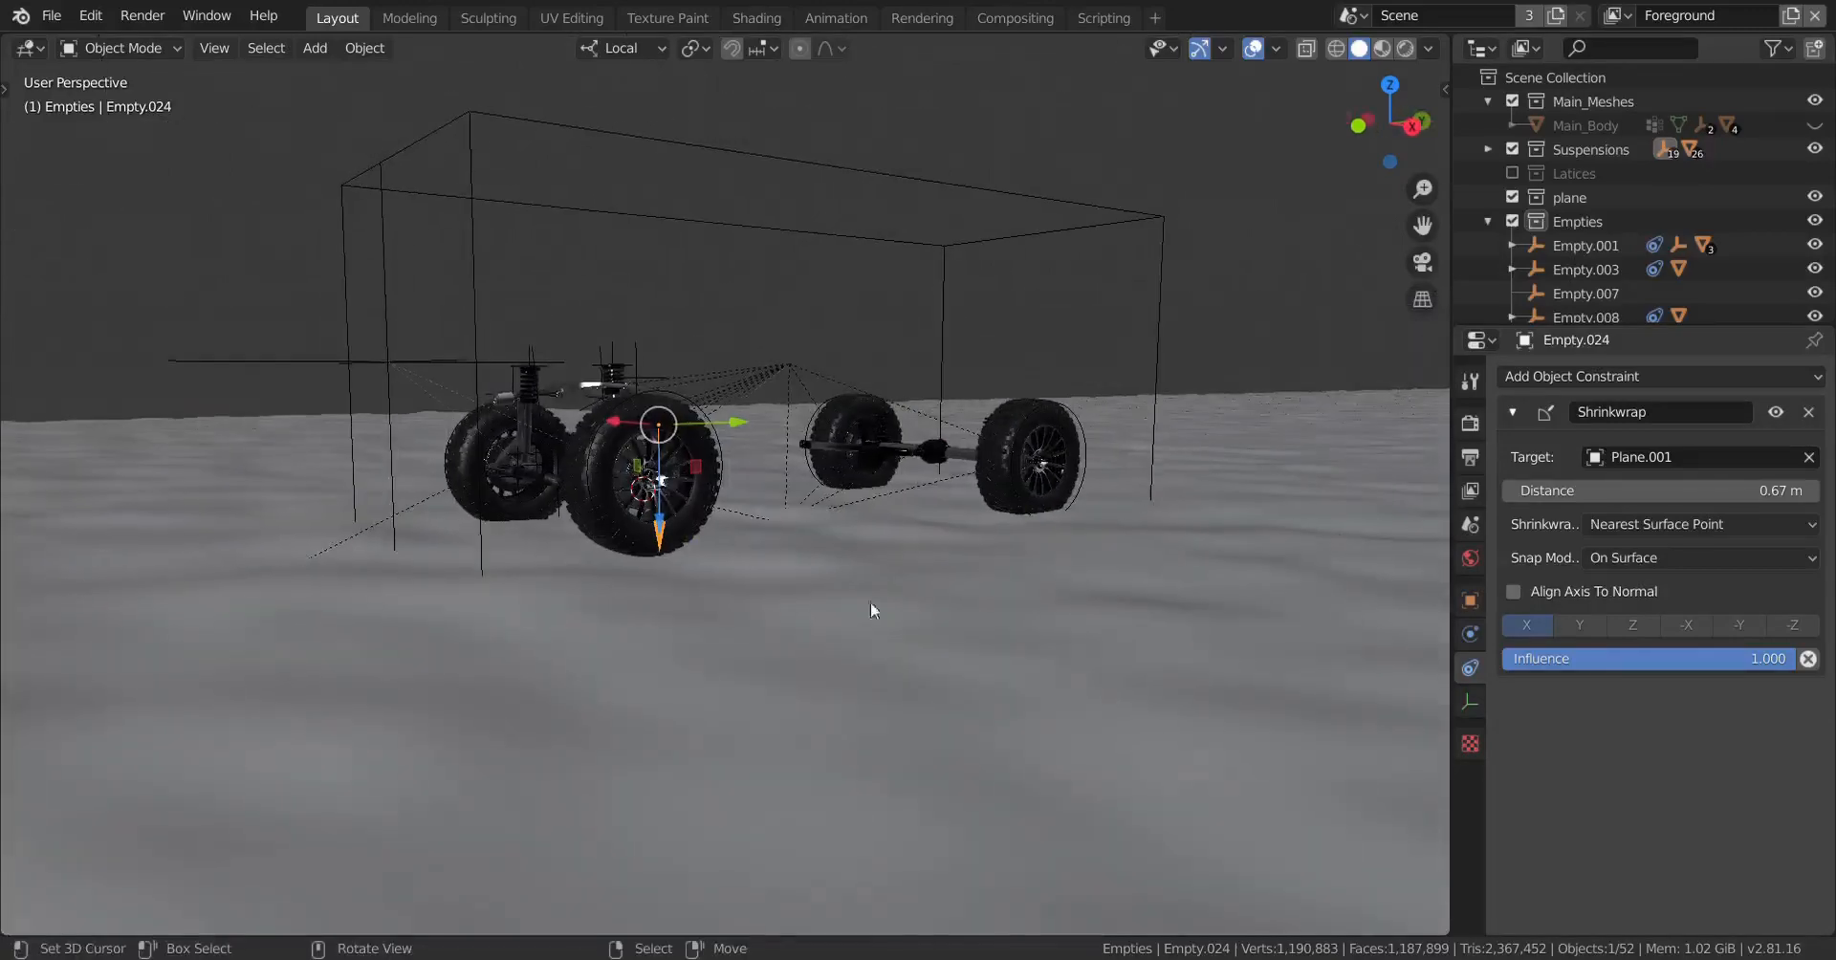
scroll(754, 606, "up", 6)
middle_click_drag(995, 607, 989, 635)
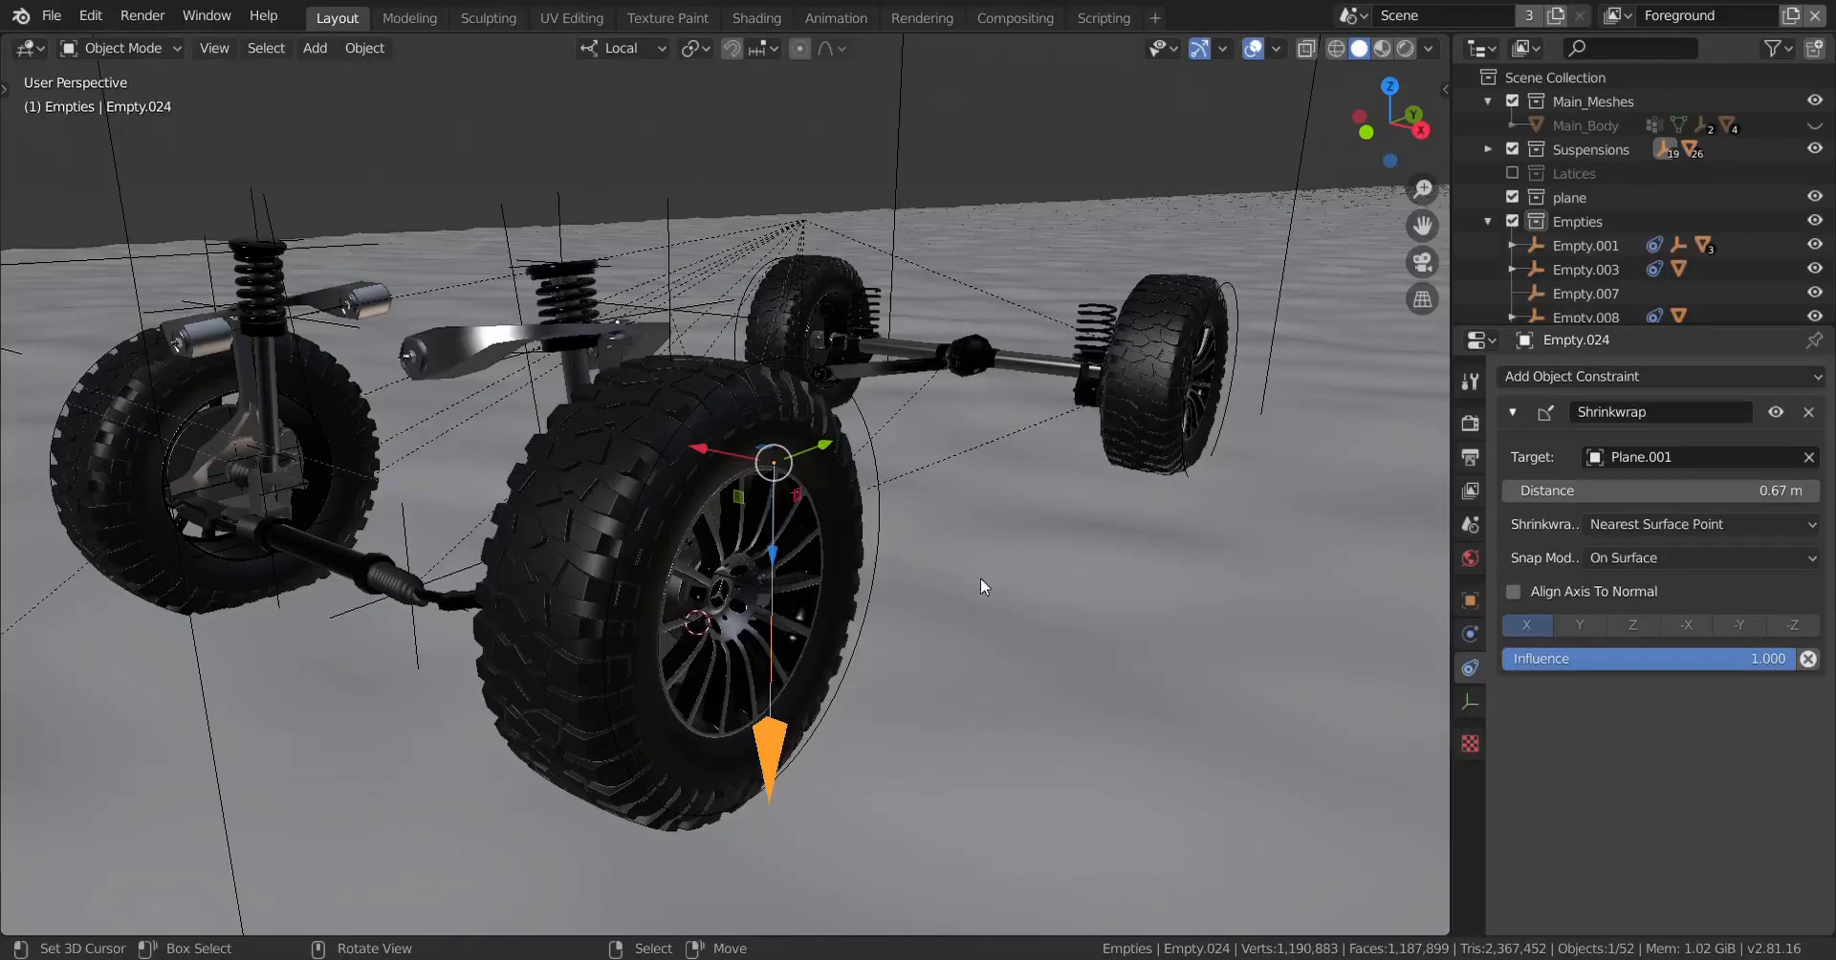
middle_click_drag(991, 617, 841, 616)
scroll(841, 617, "up", 2)
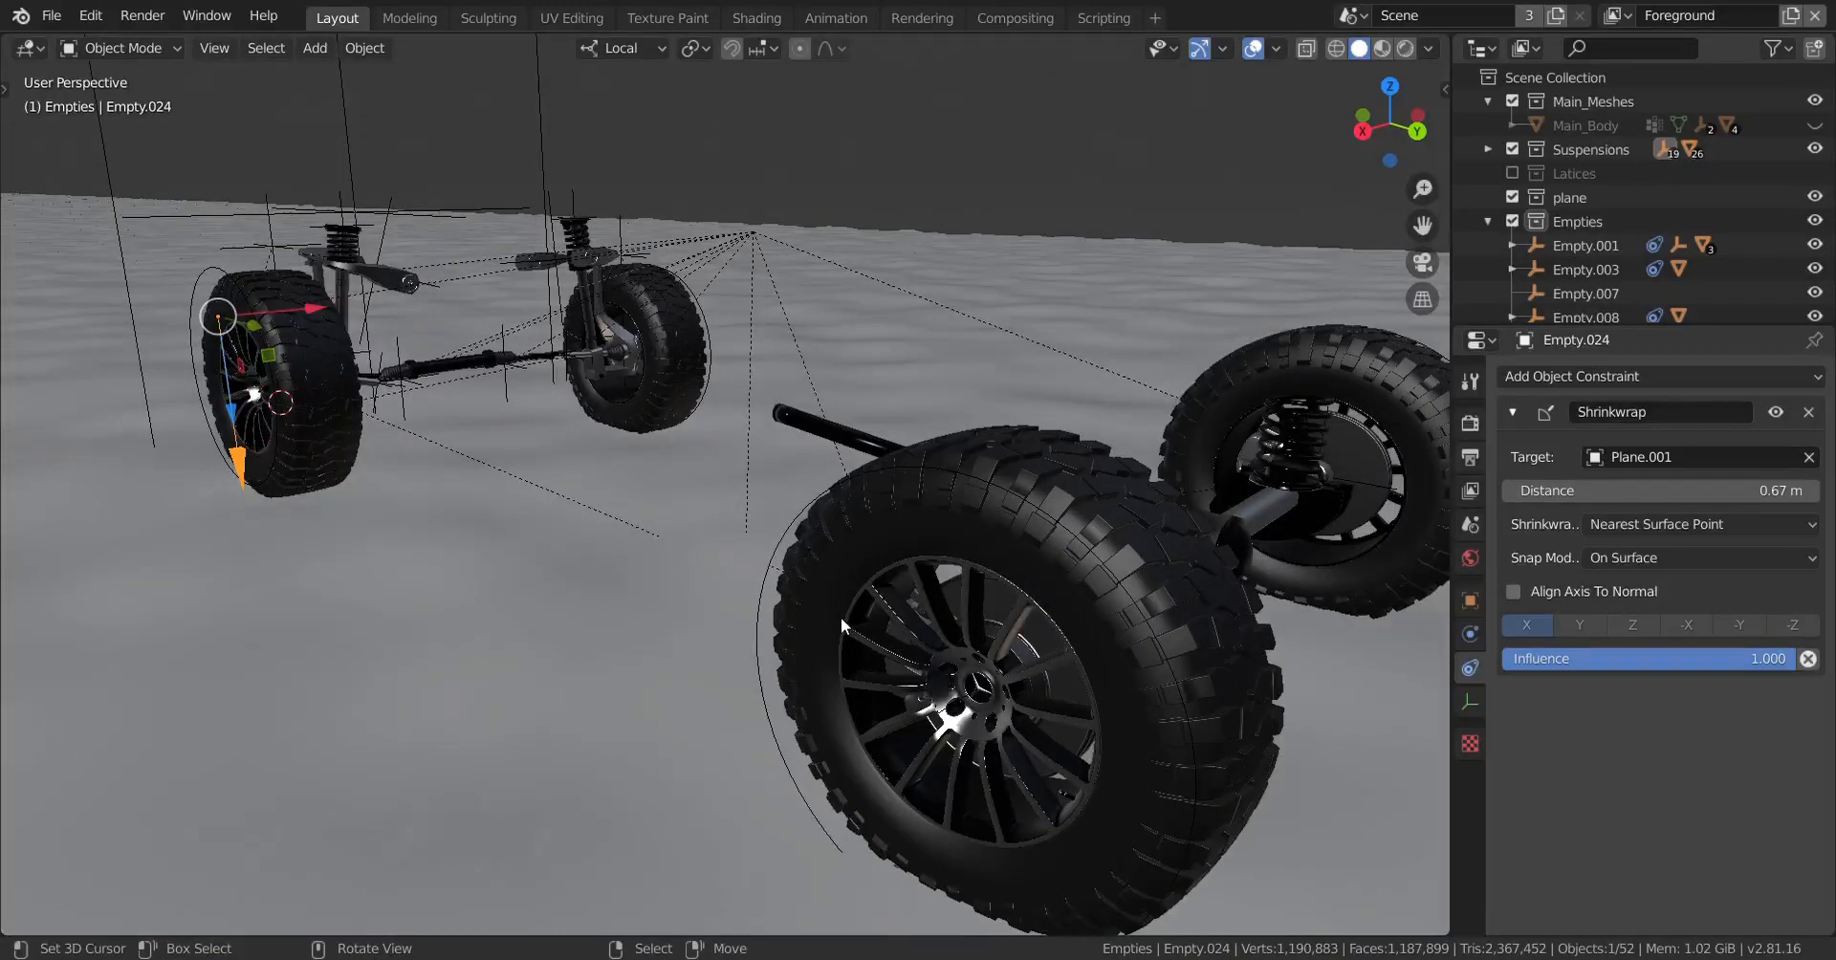